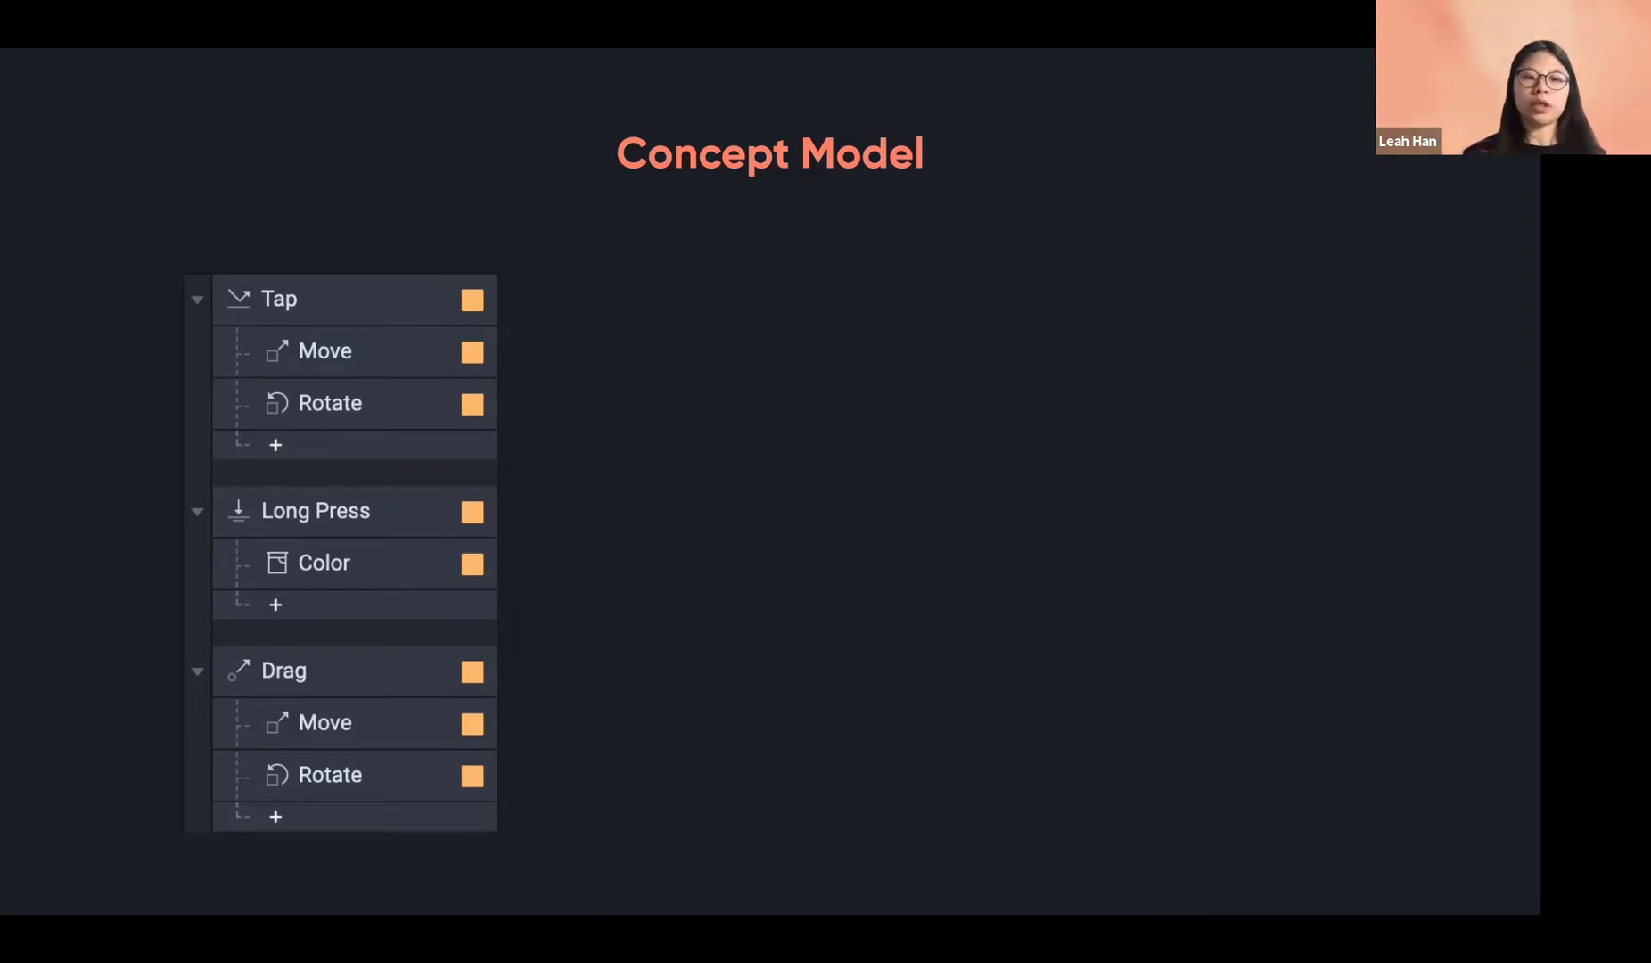
key(Right)
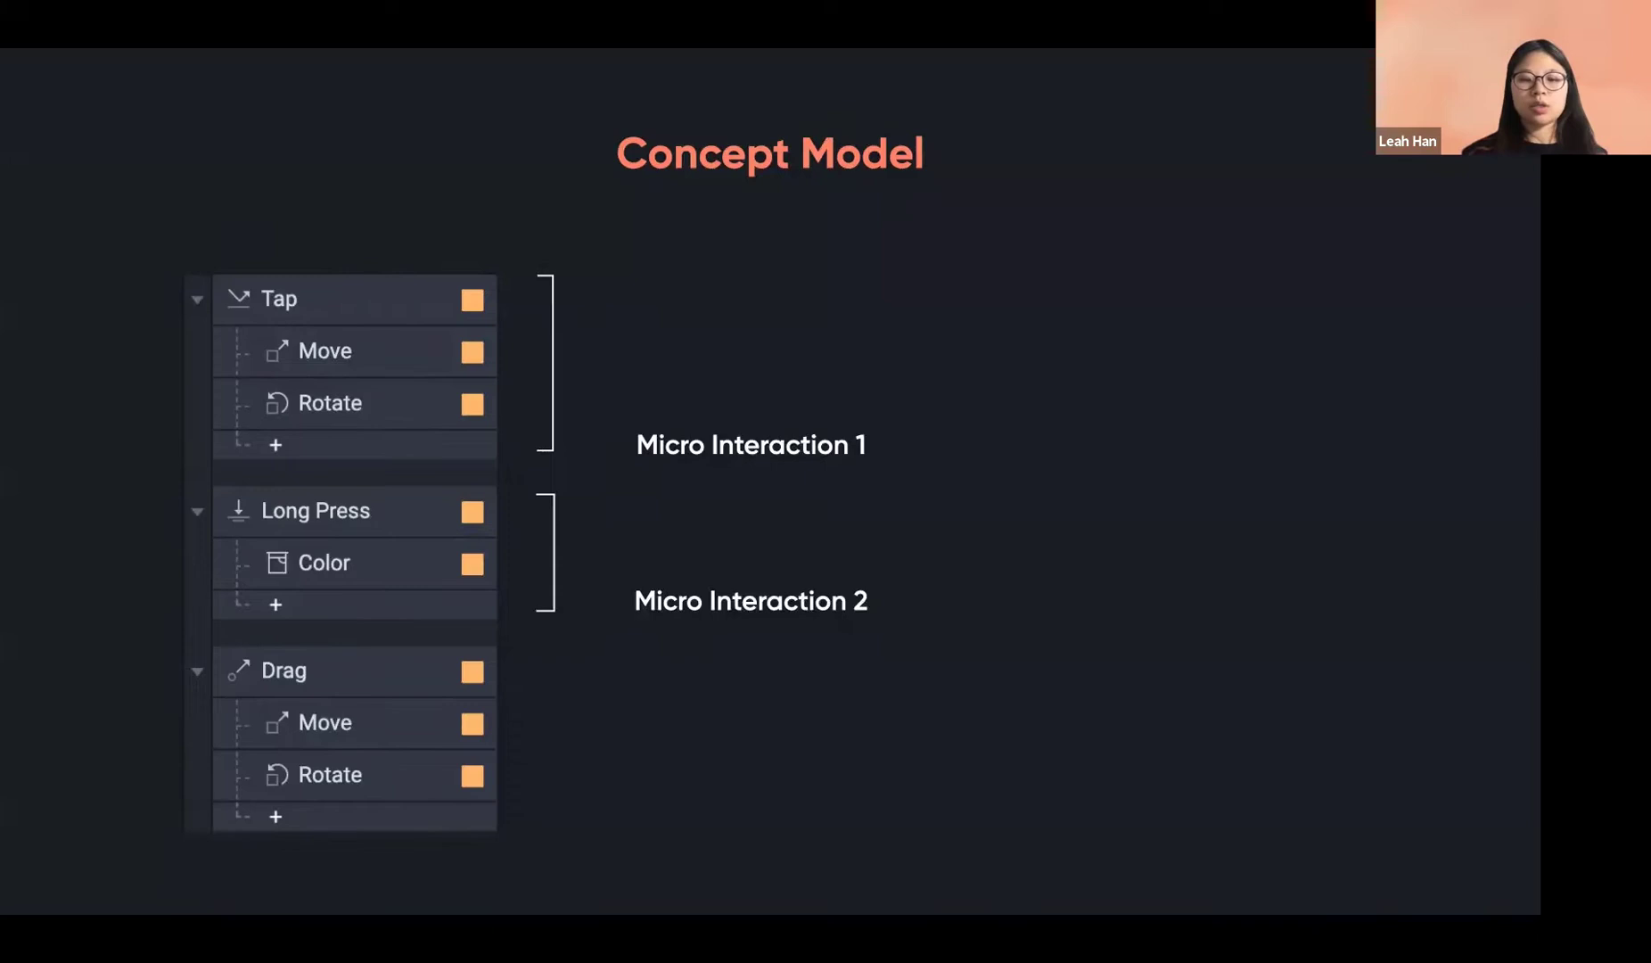
key(Right)
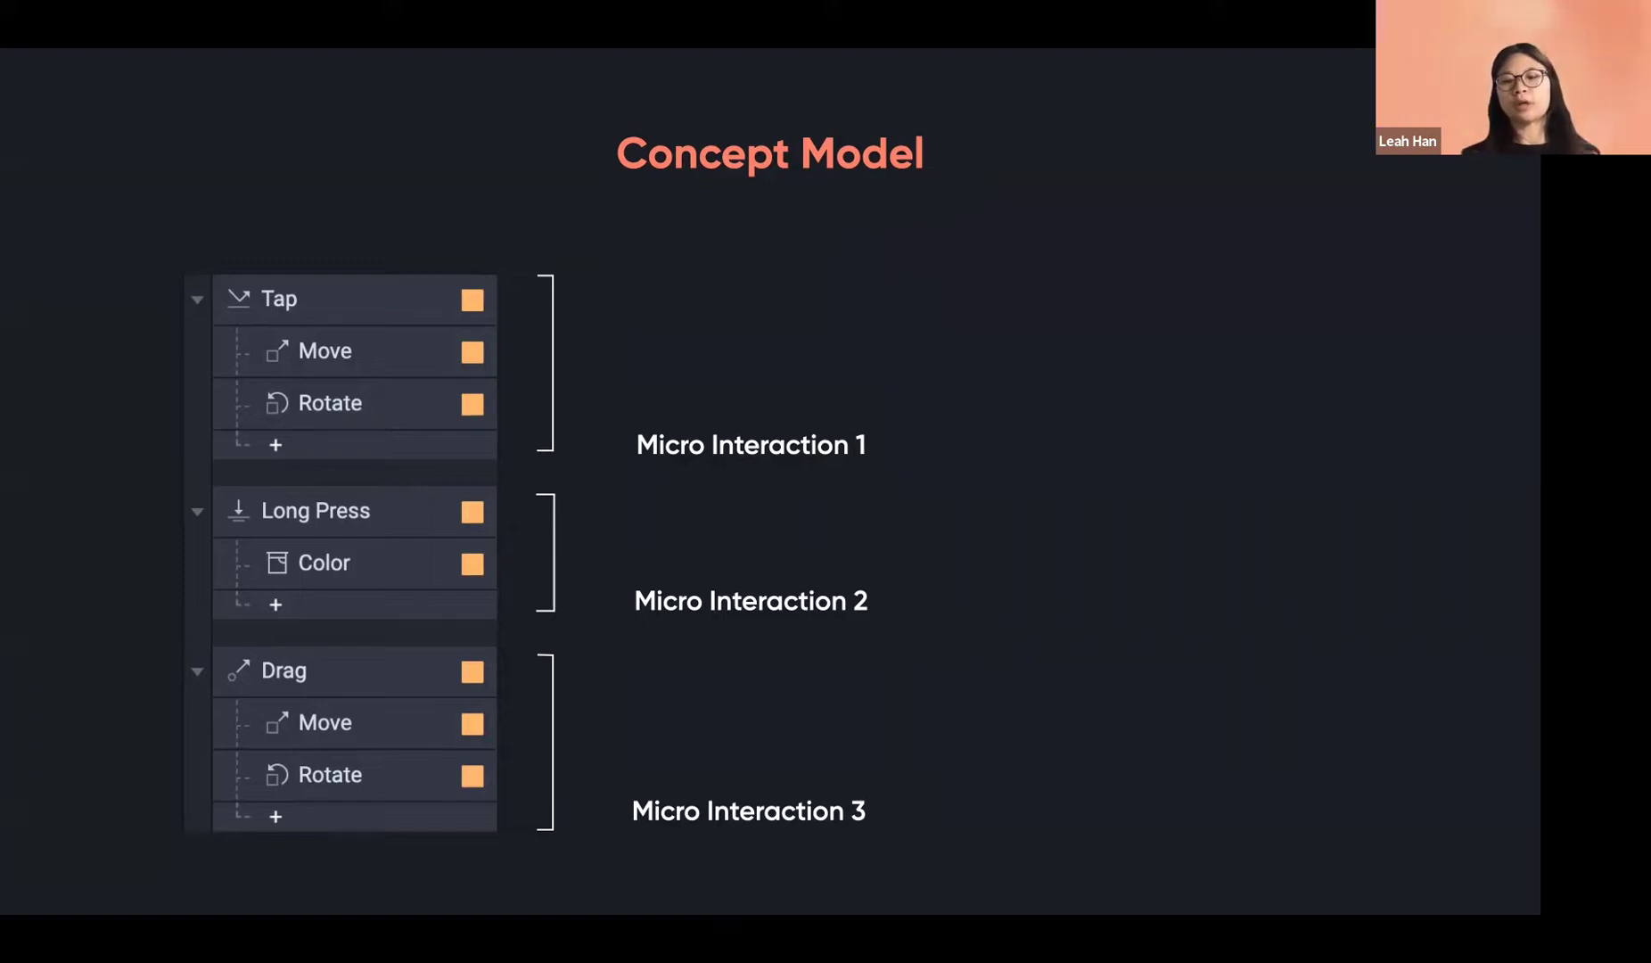
key(Right)
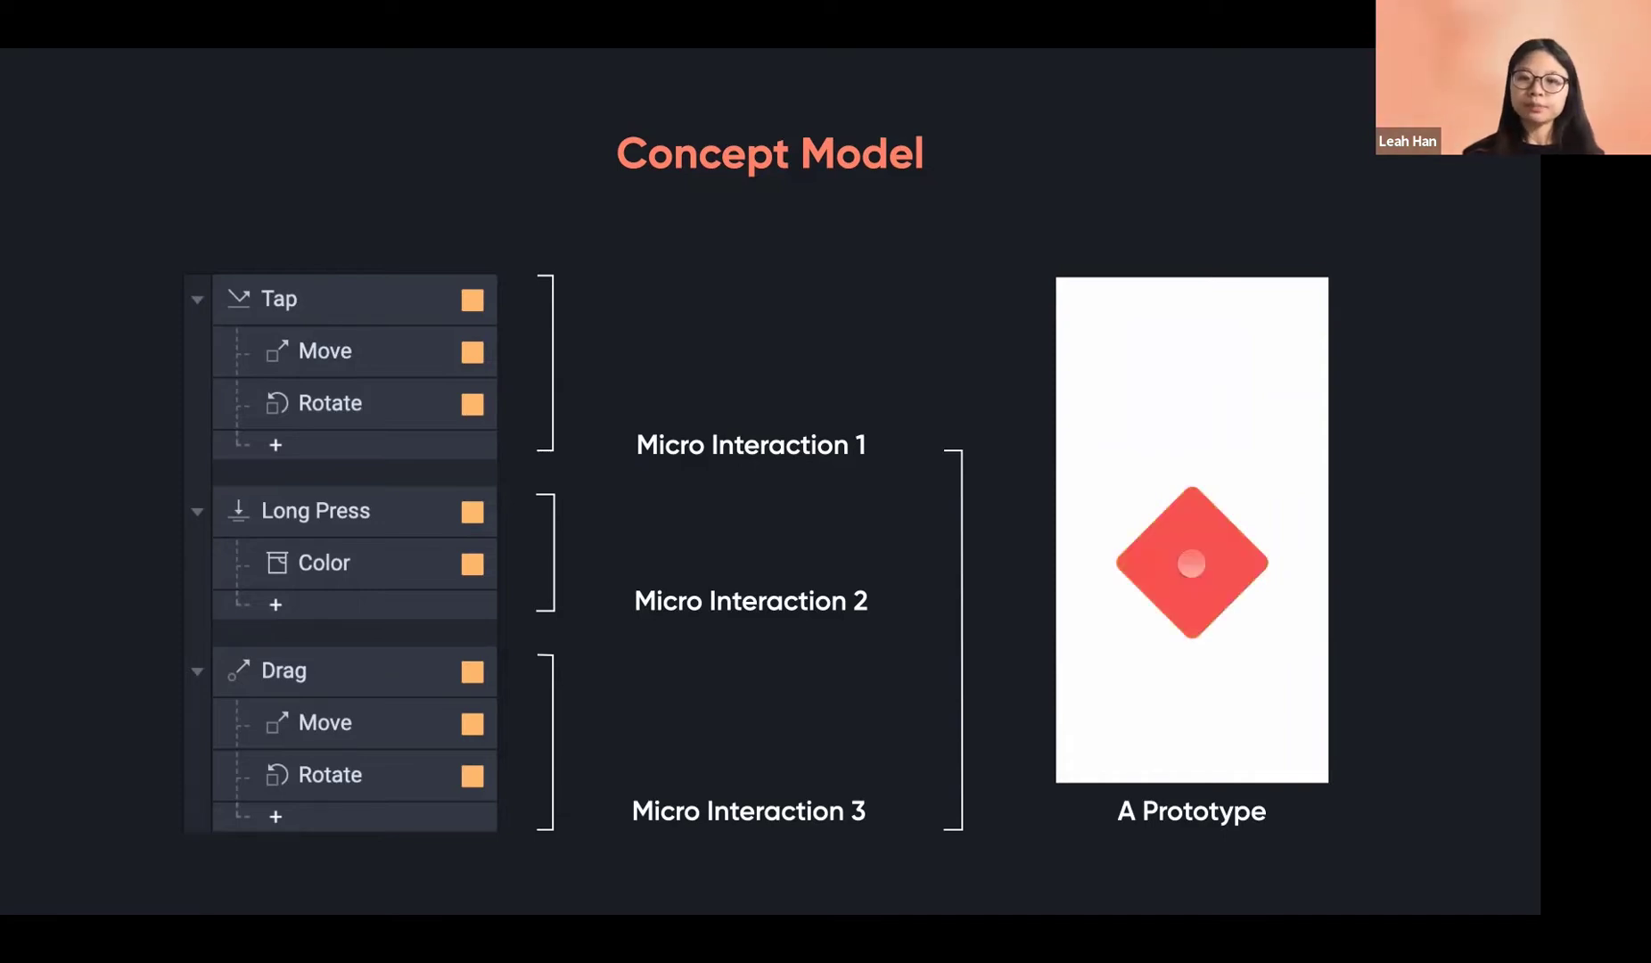
key(Right)
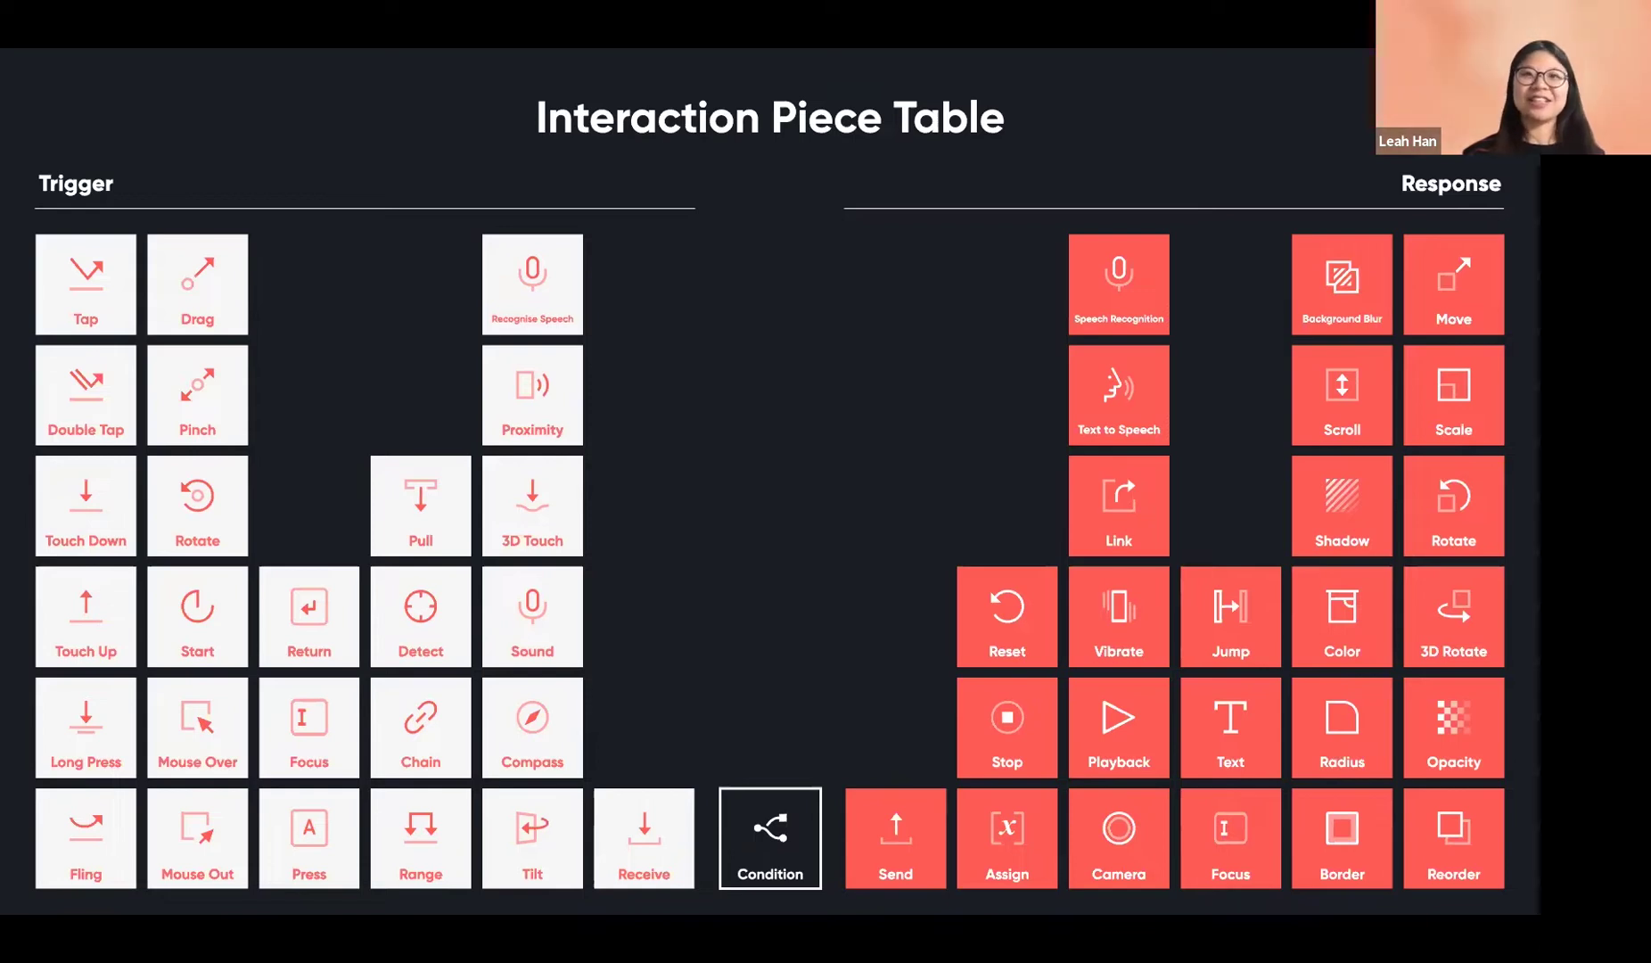
key(Right)
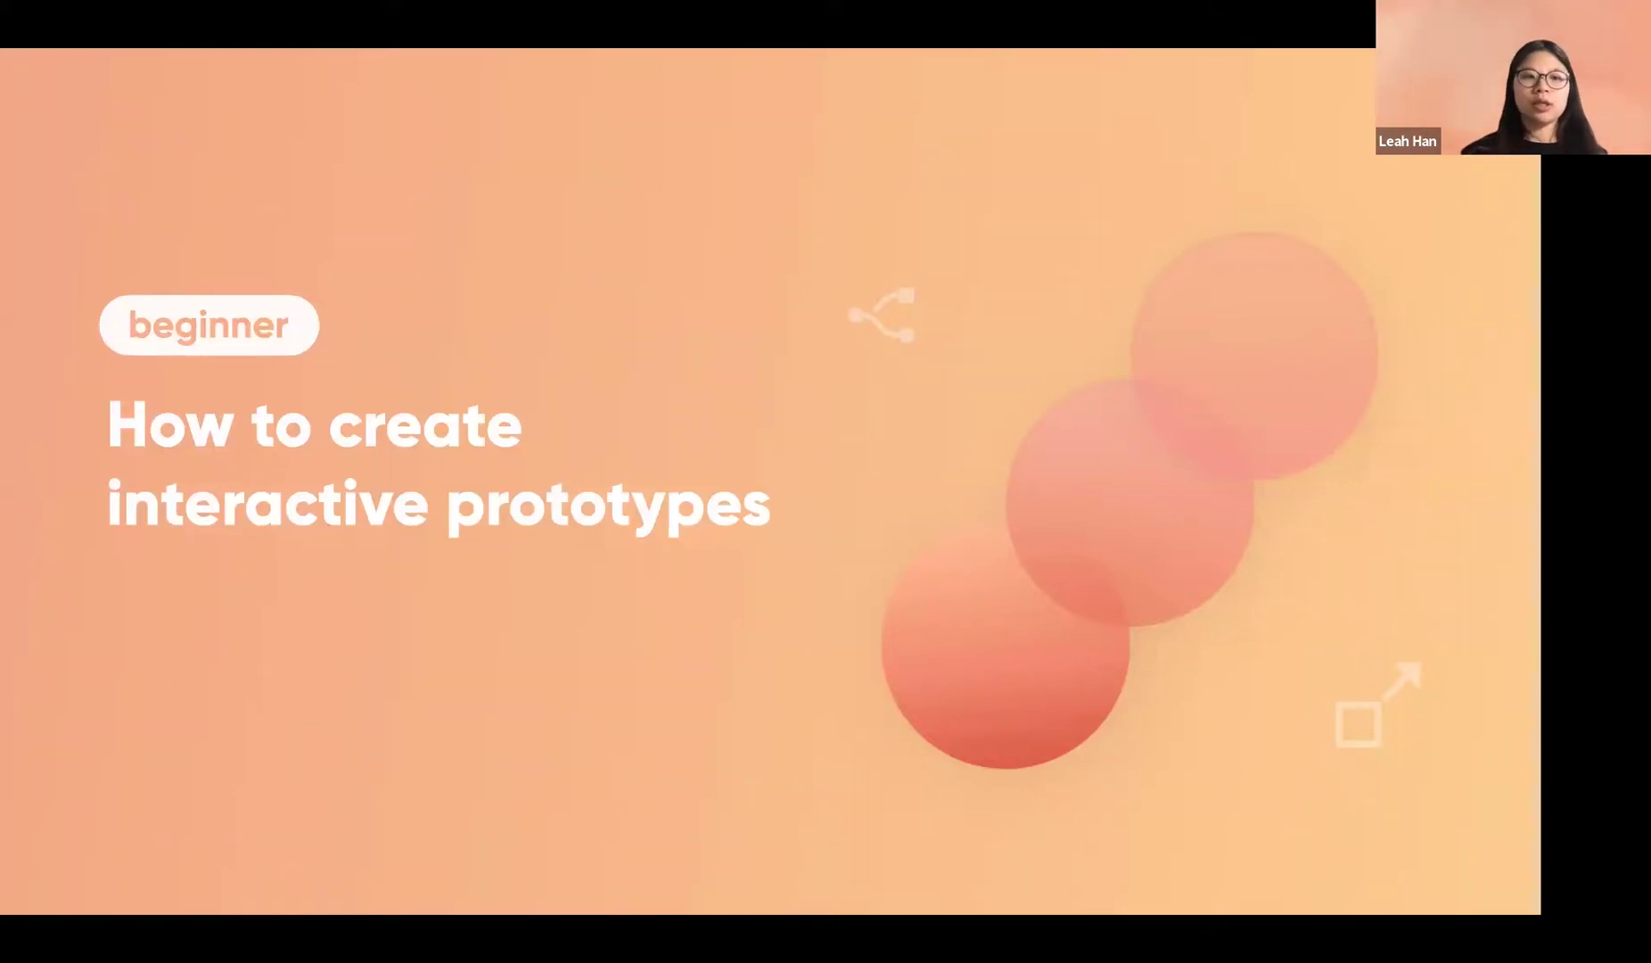
key(Right)
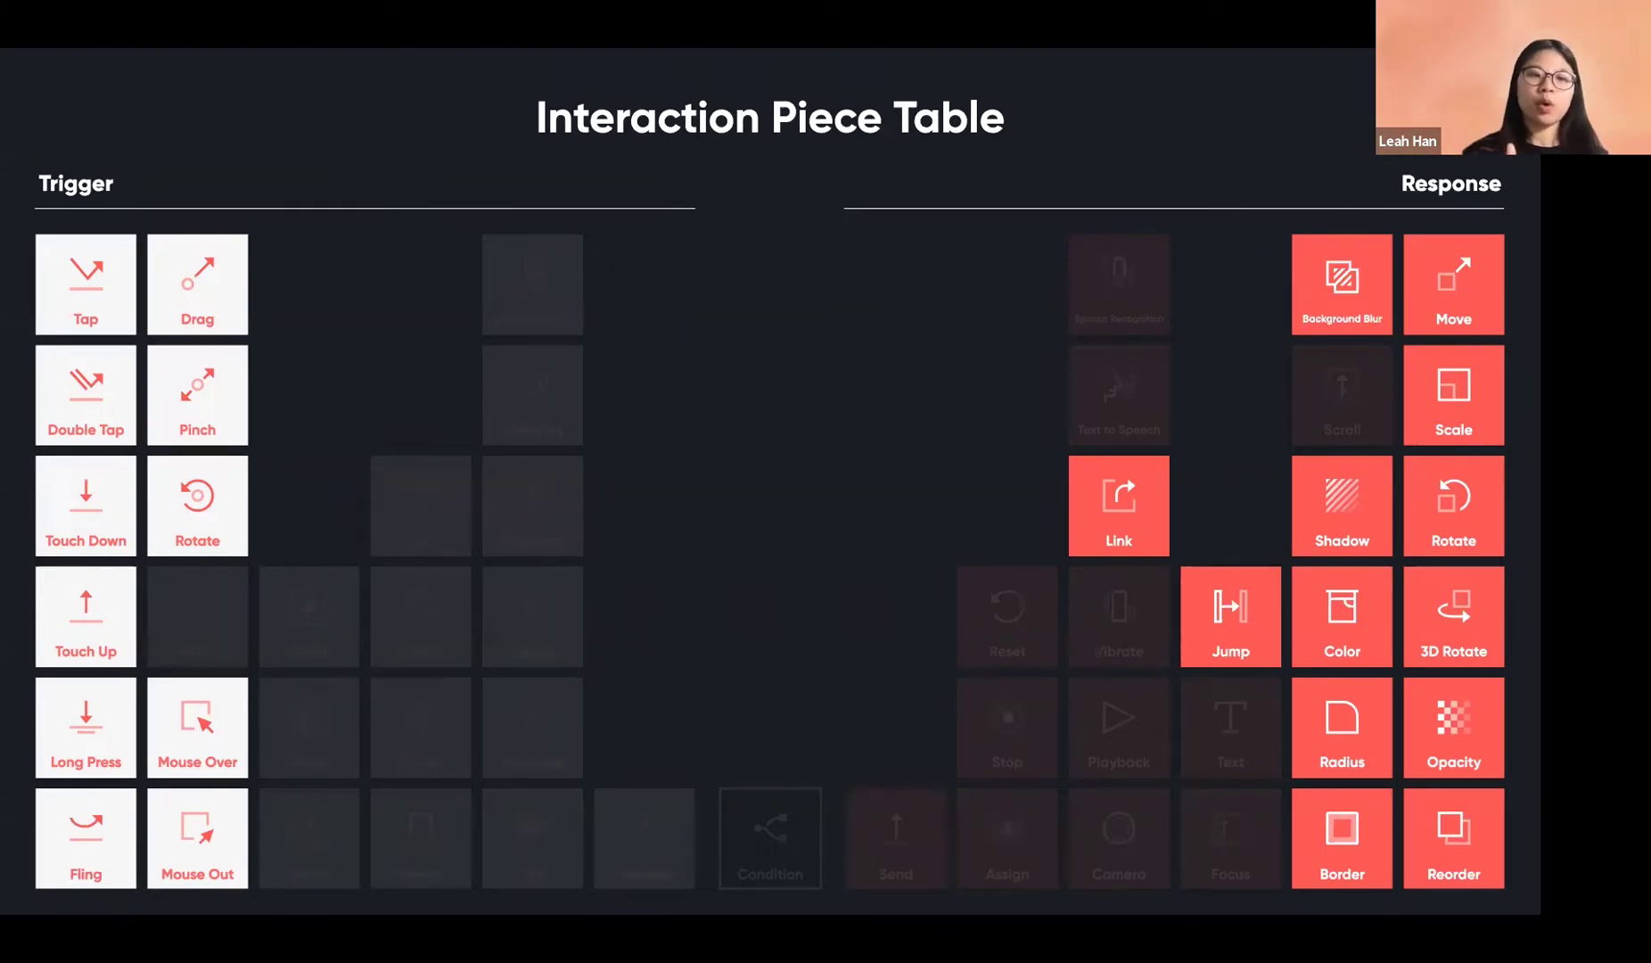
key(Right)
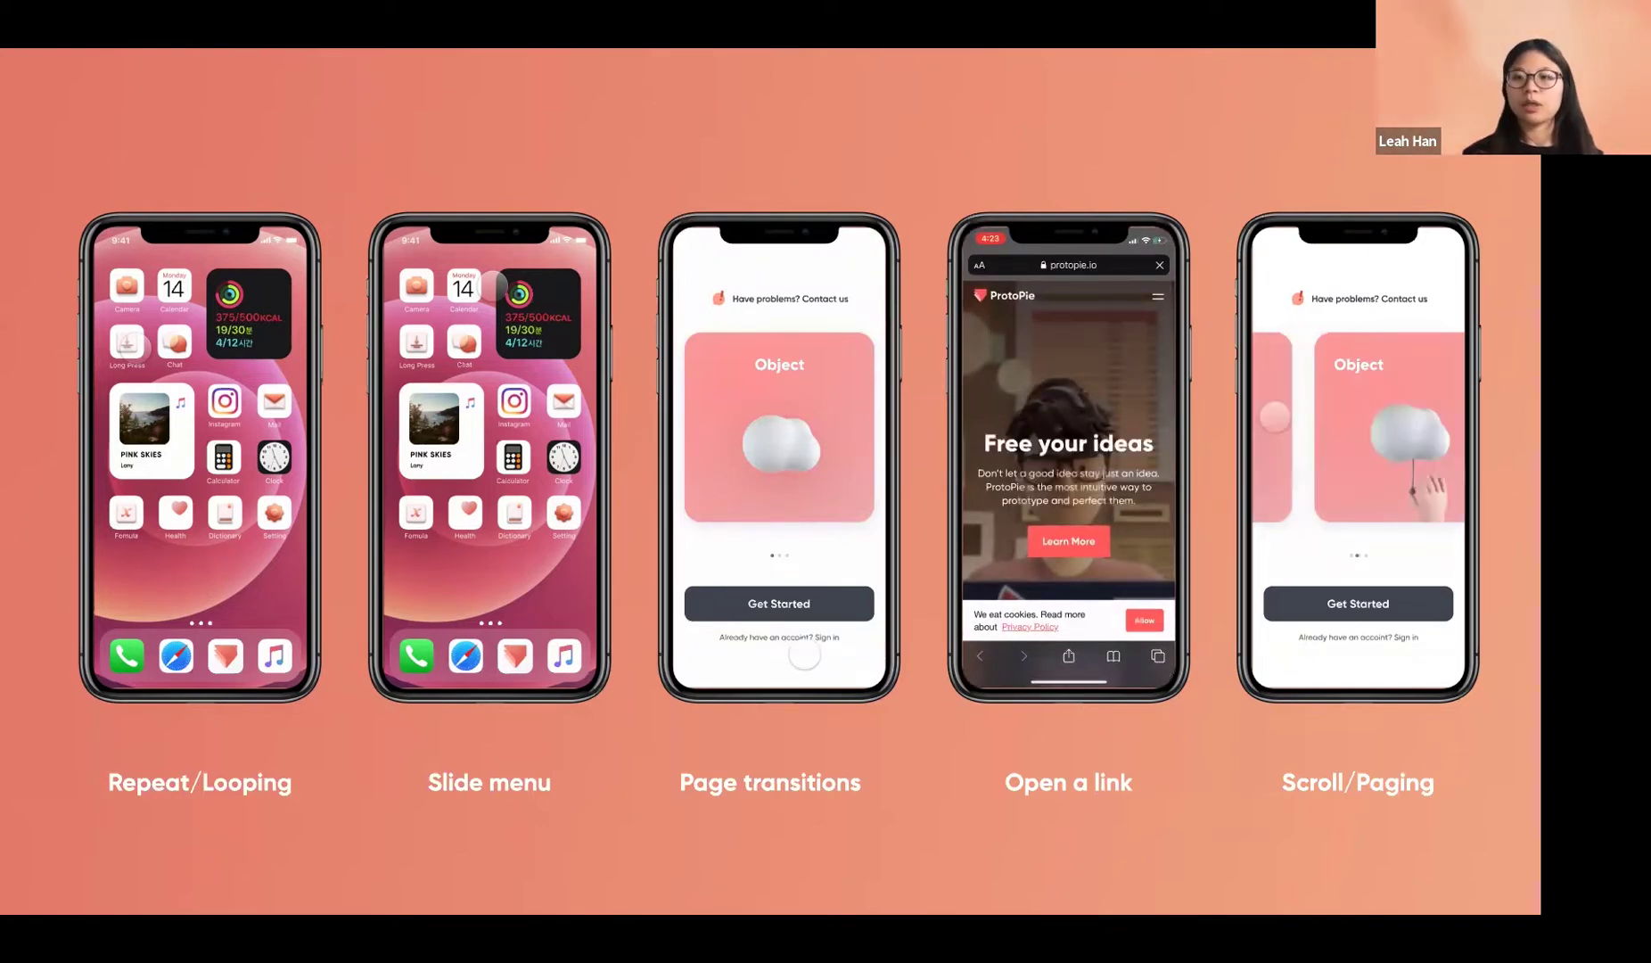
key(Right)
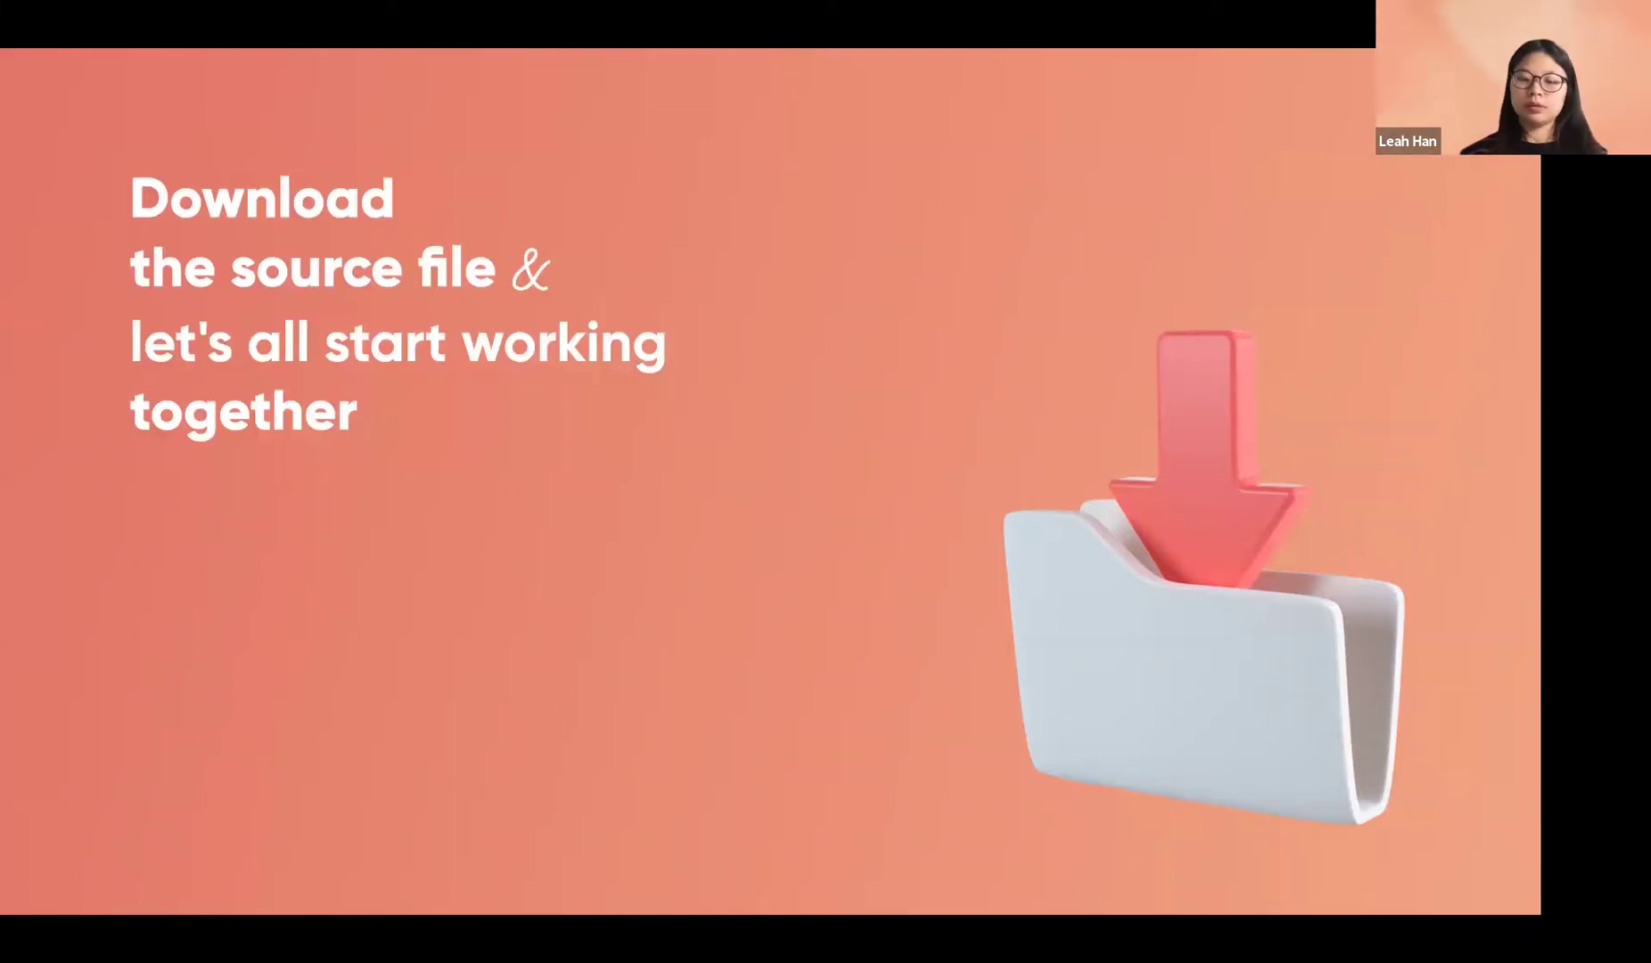
key(Right)
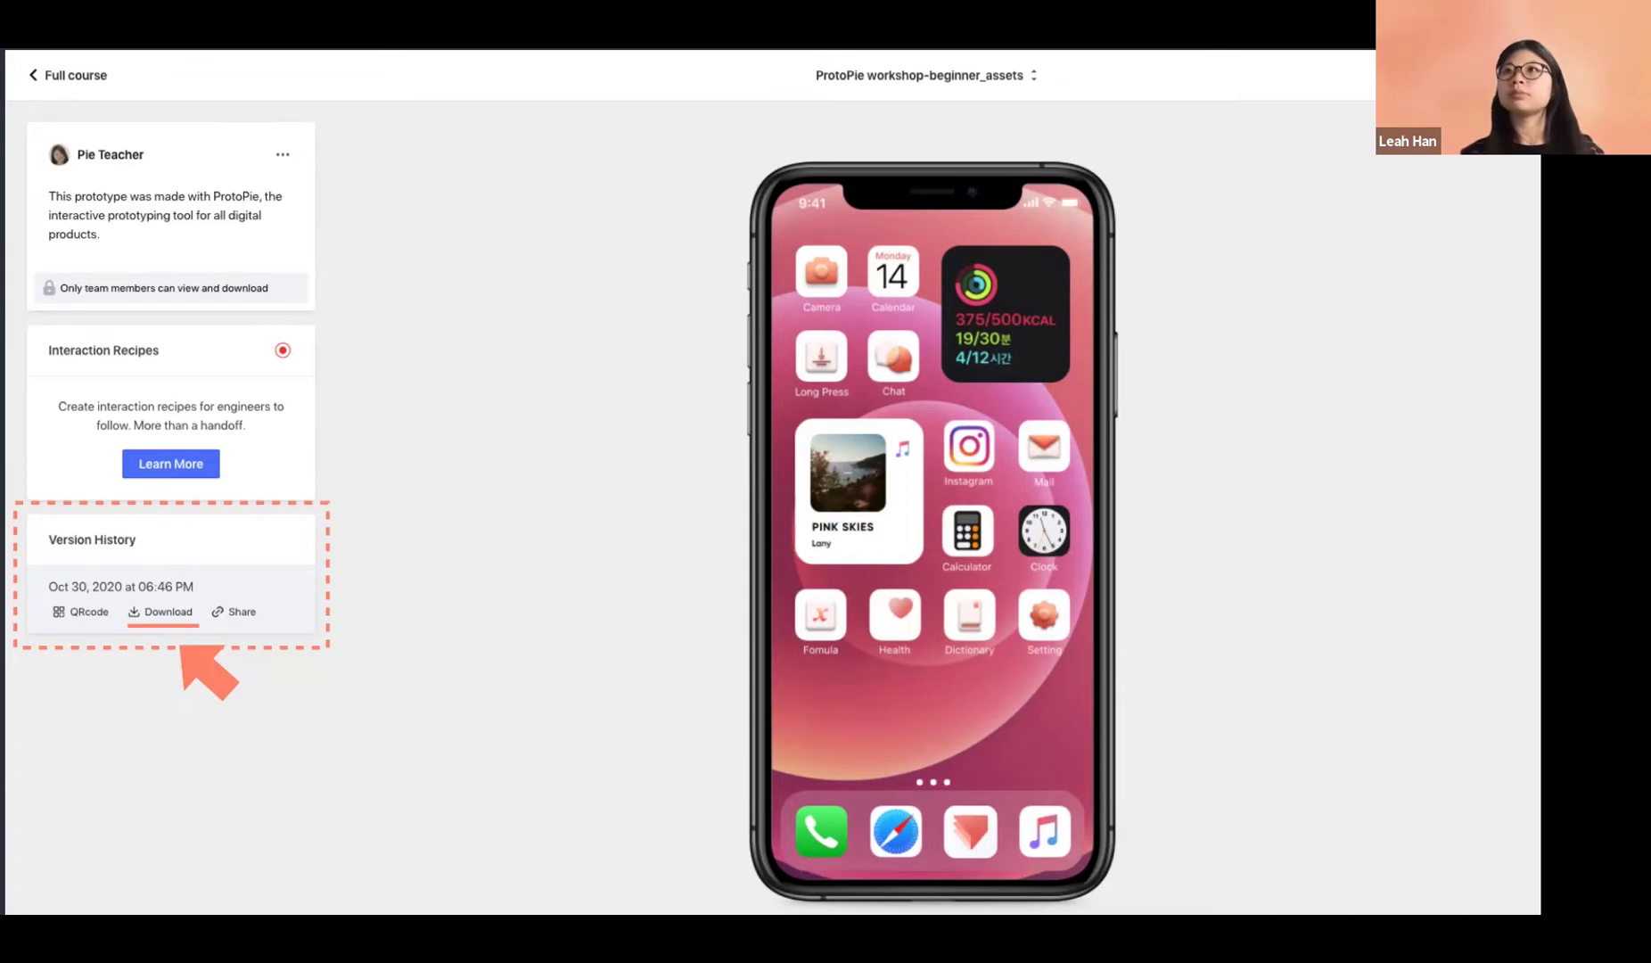
- Switch to ProtoPie and add a new blank scene to the ProtoPie workshop-beginner_assets prototype
key(Escape)
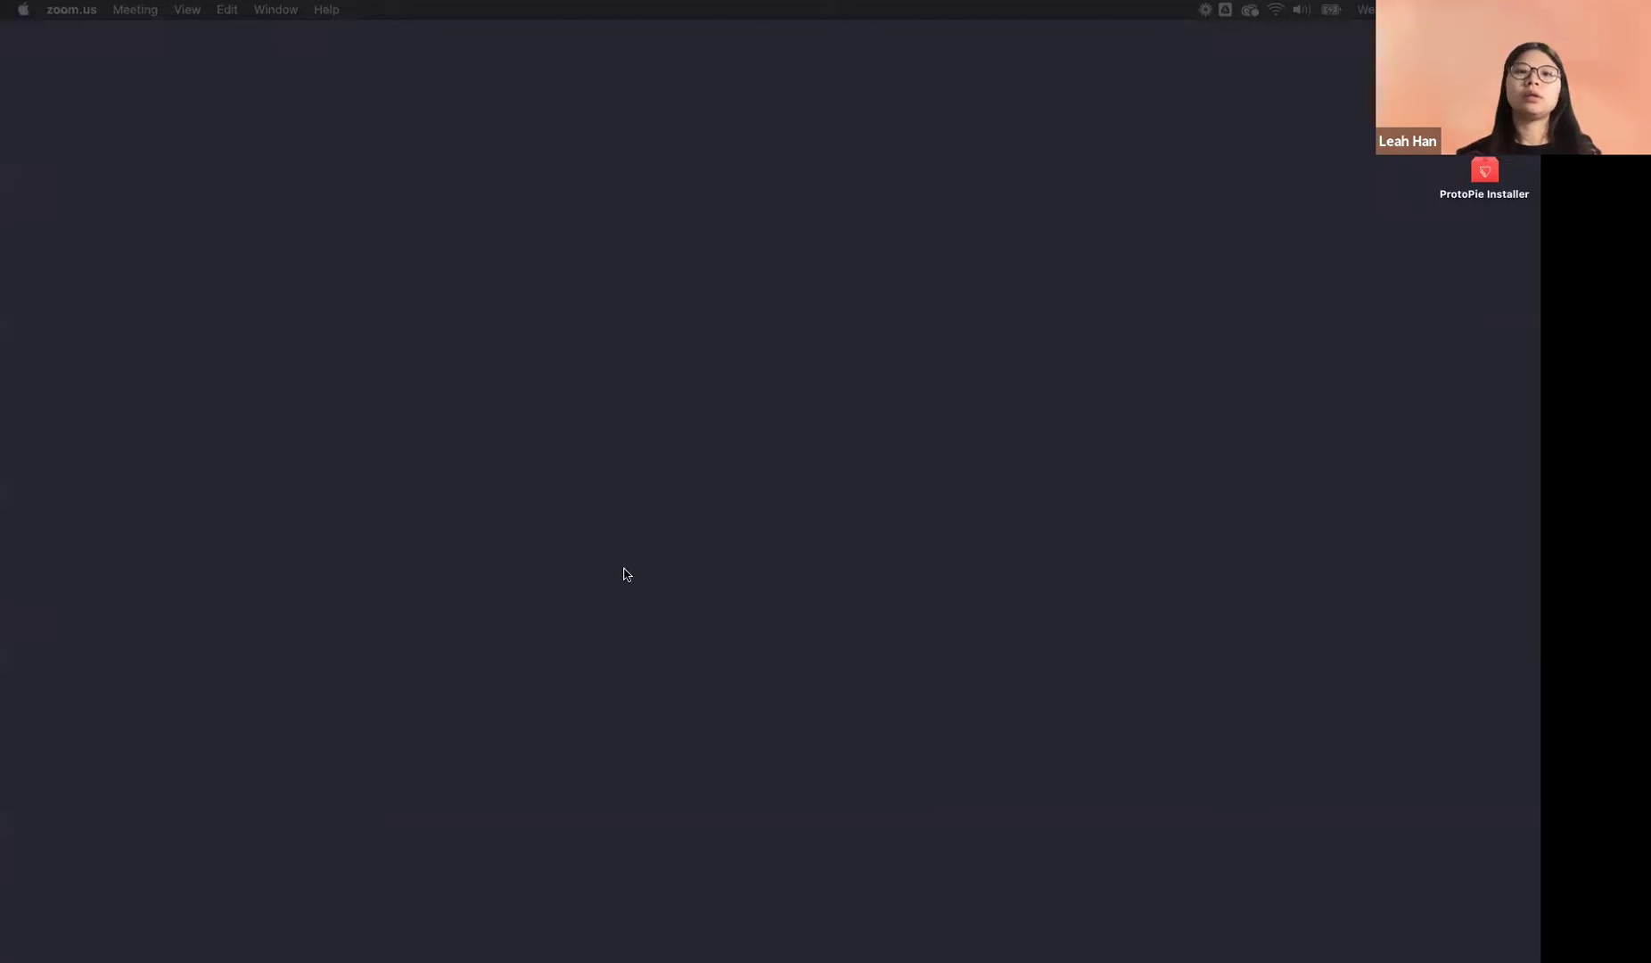
click(792, 950)
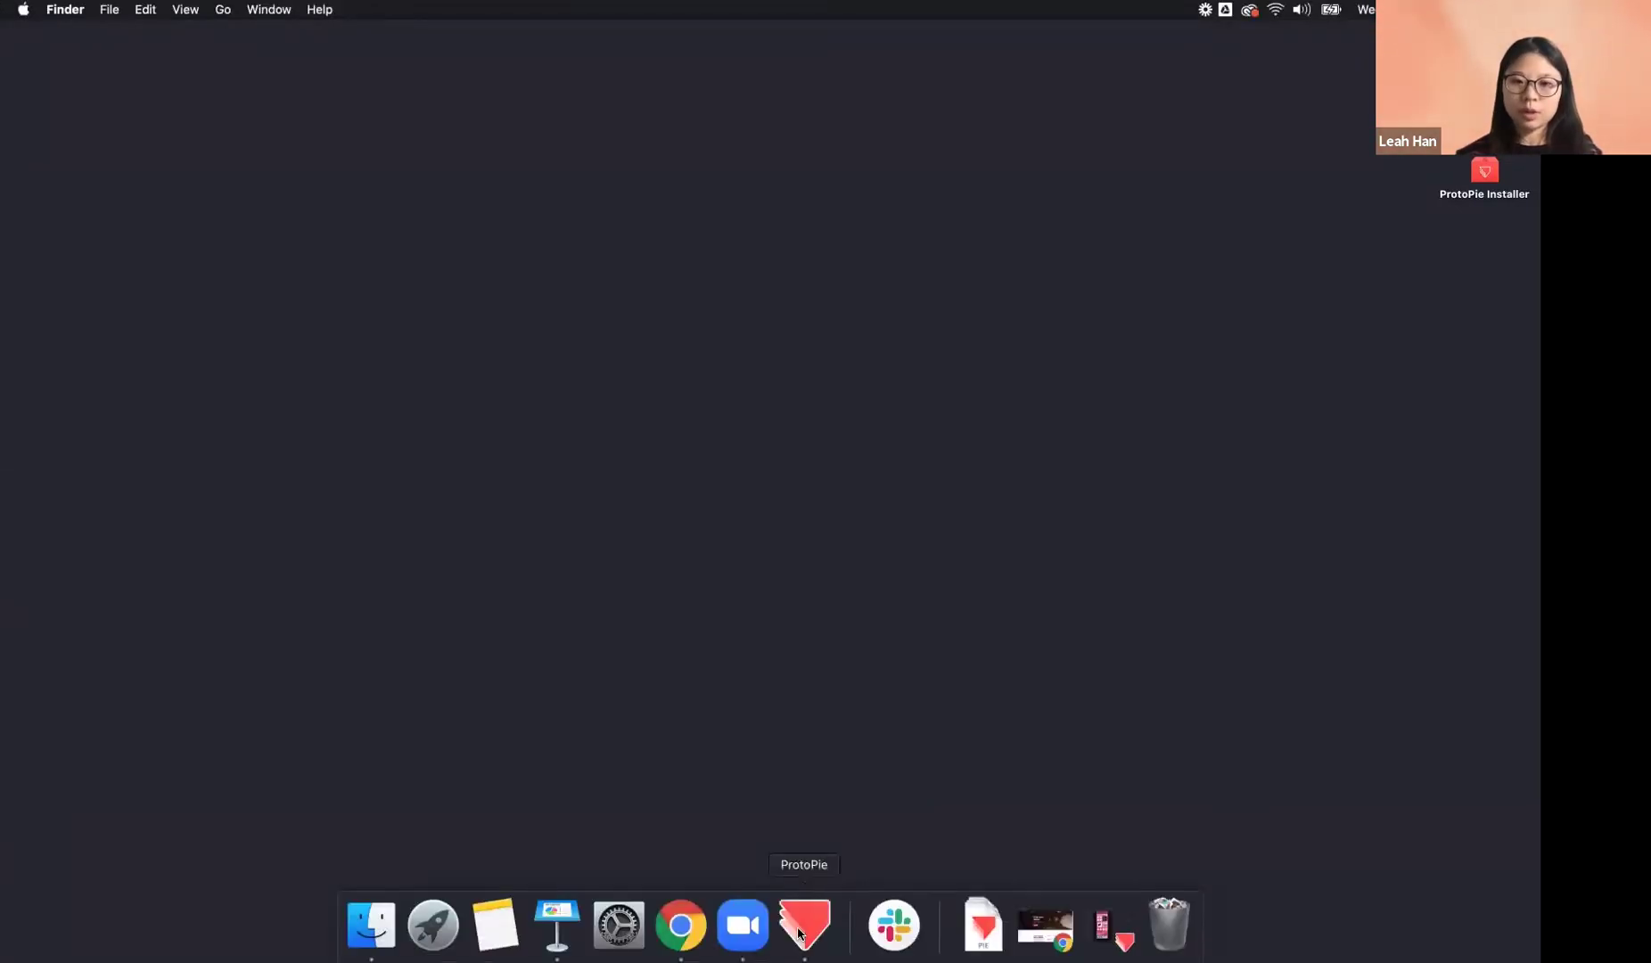
click(802, 925)
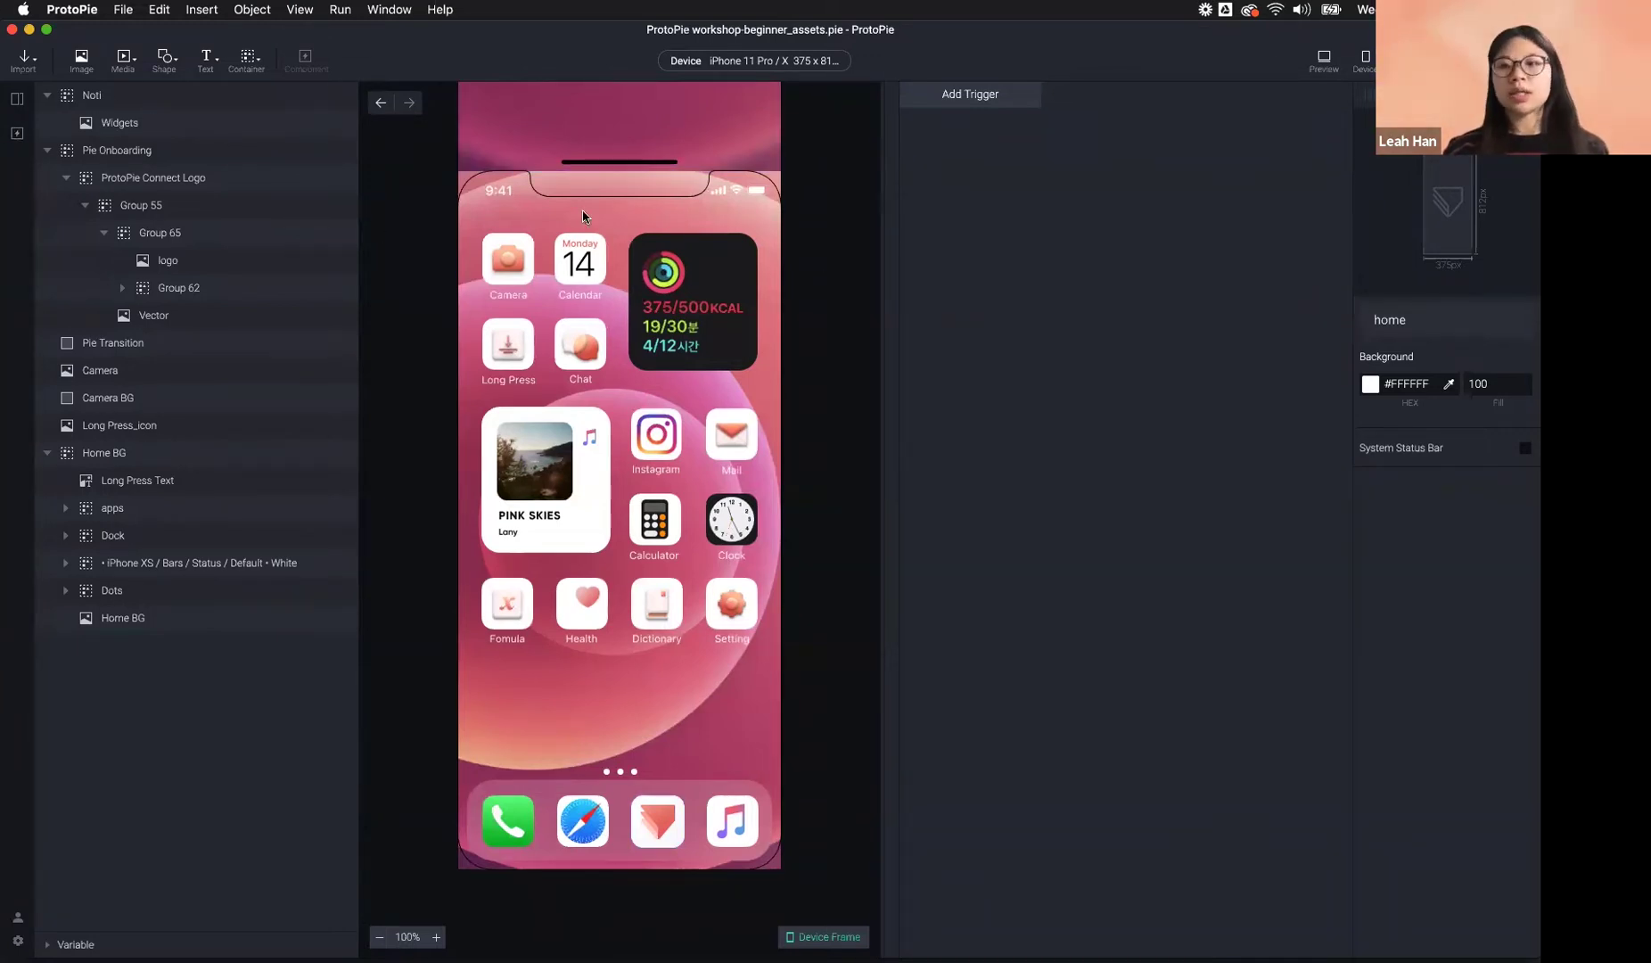
click(17, 98)
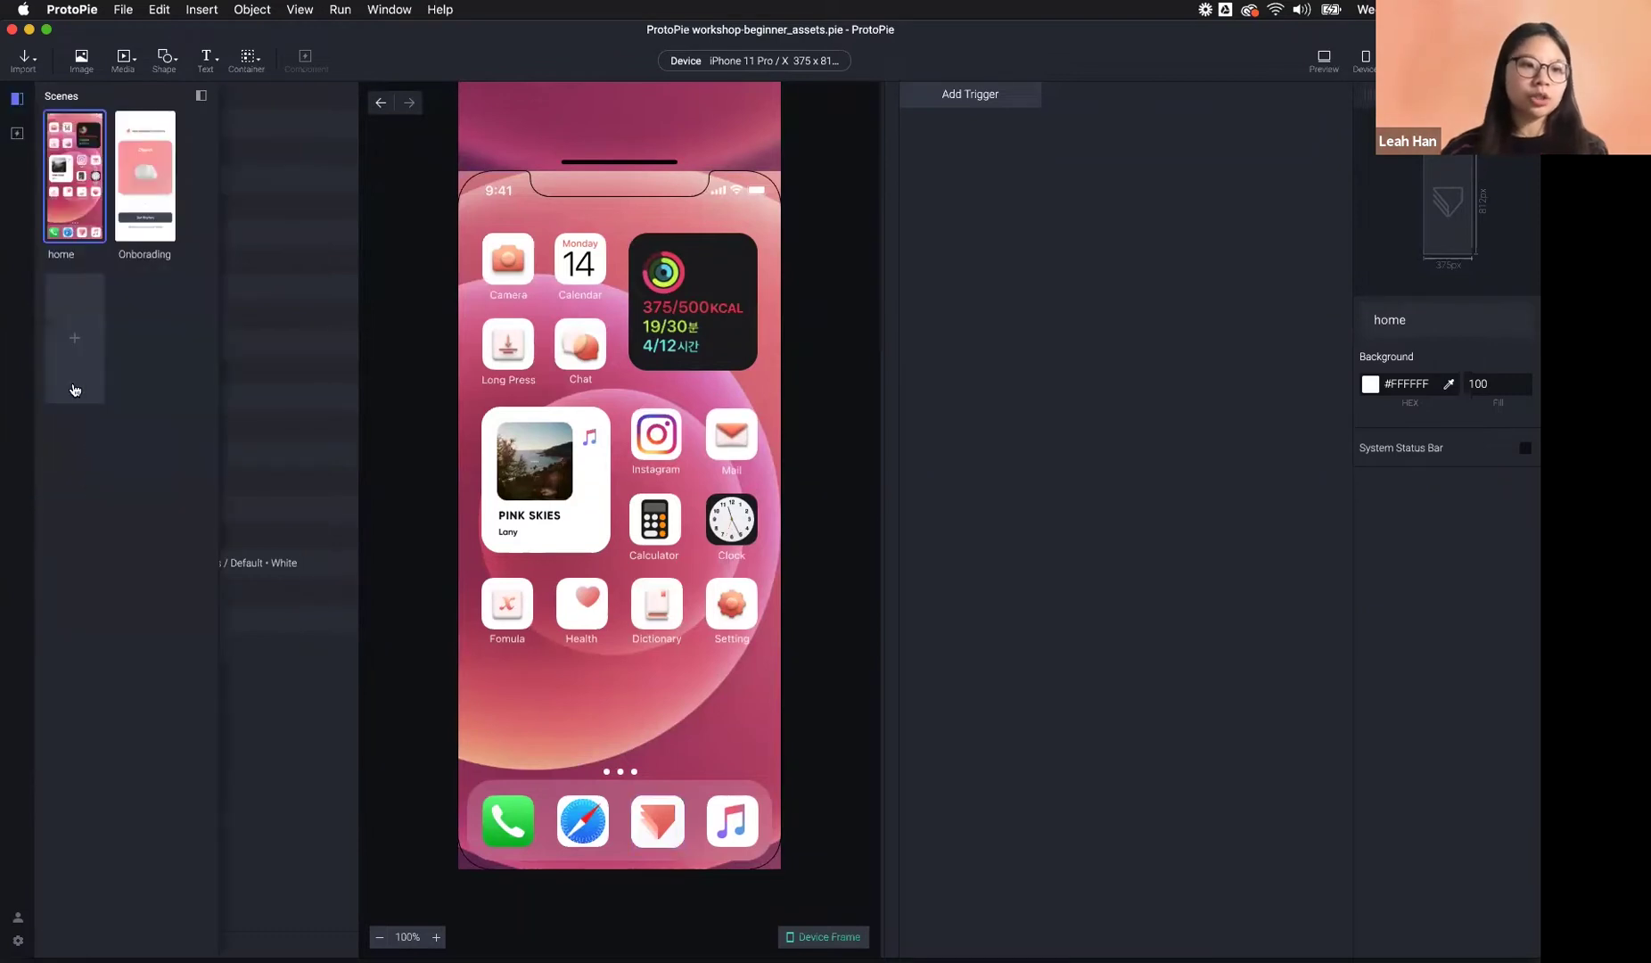
click(95, 341)
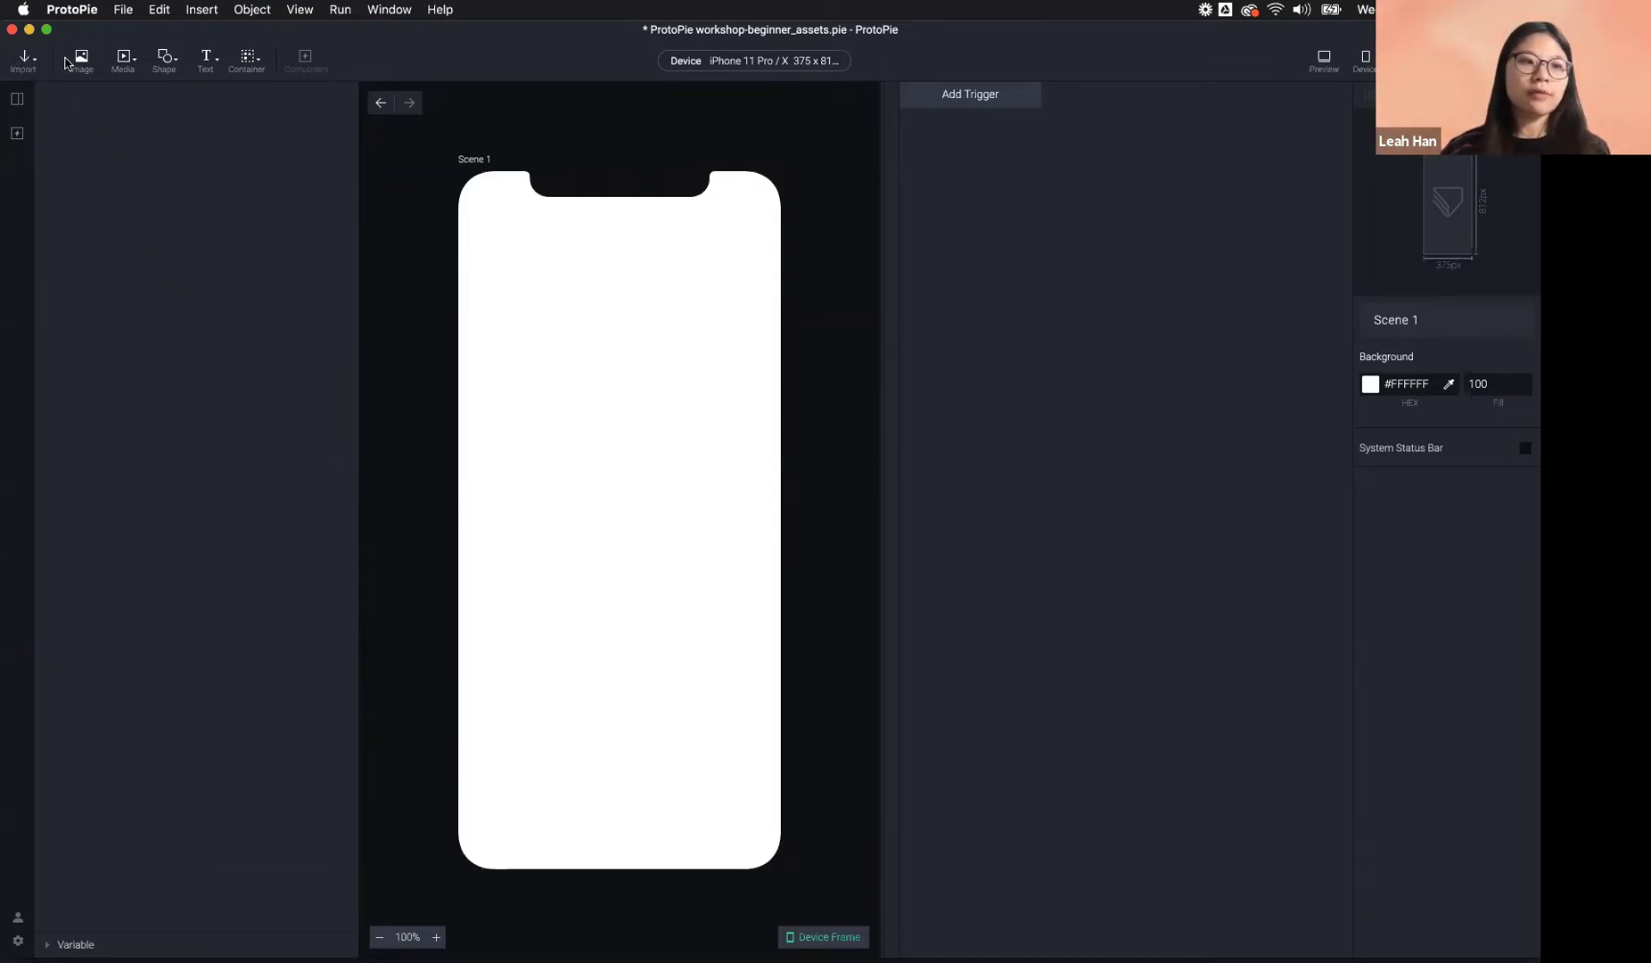
click(25, 60)
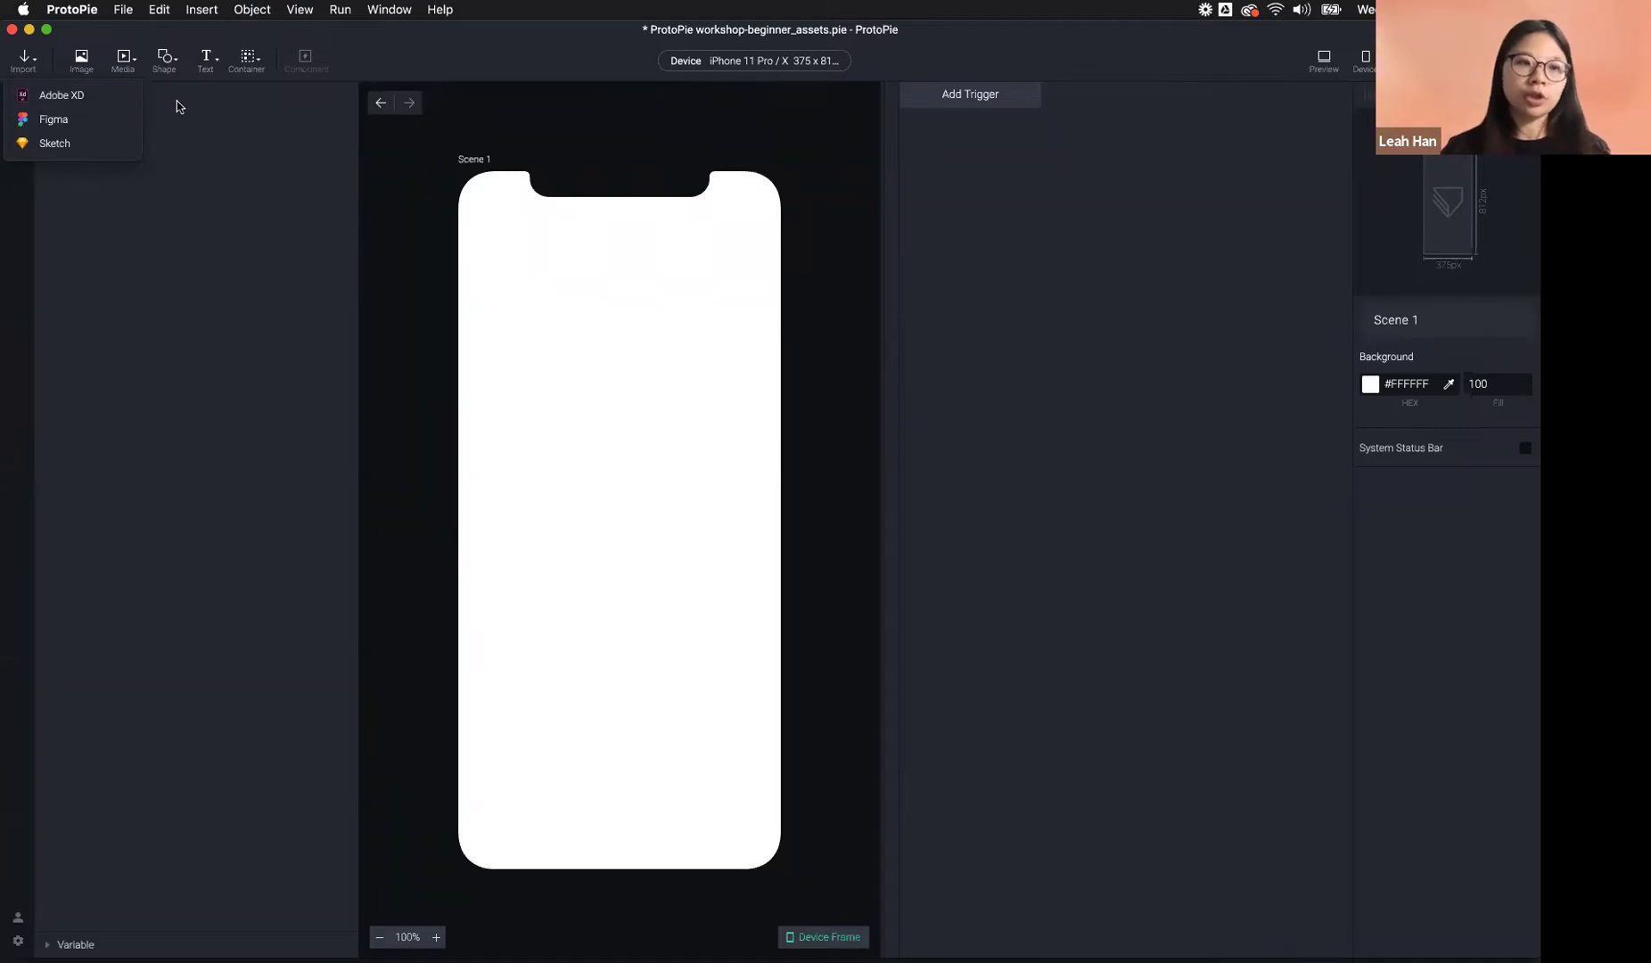
click(140, 136)
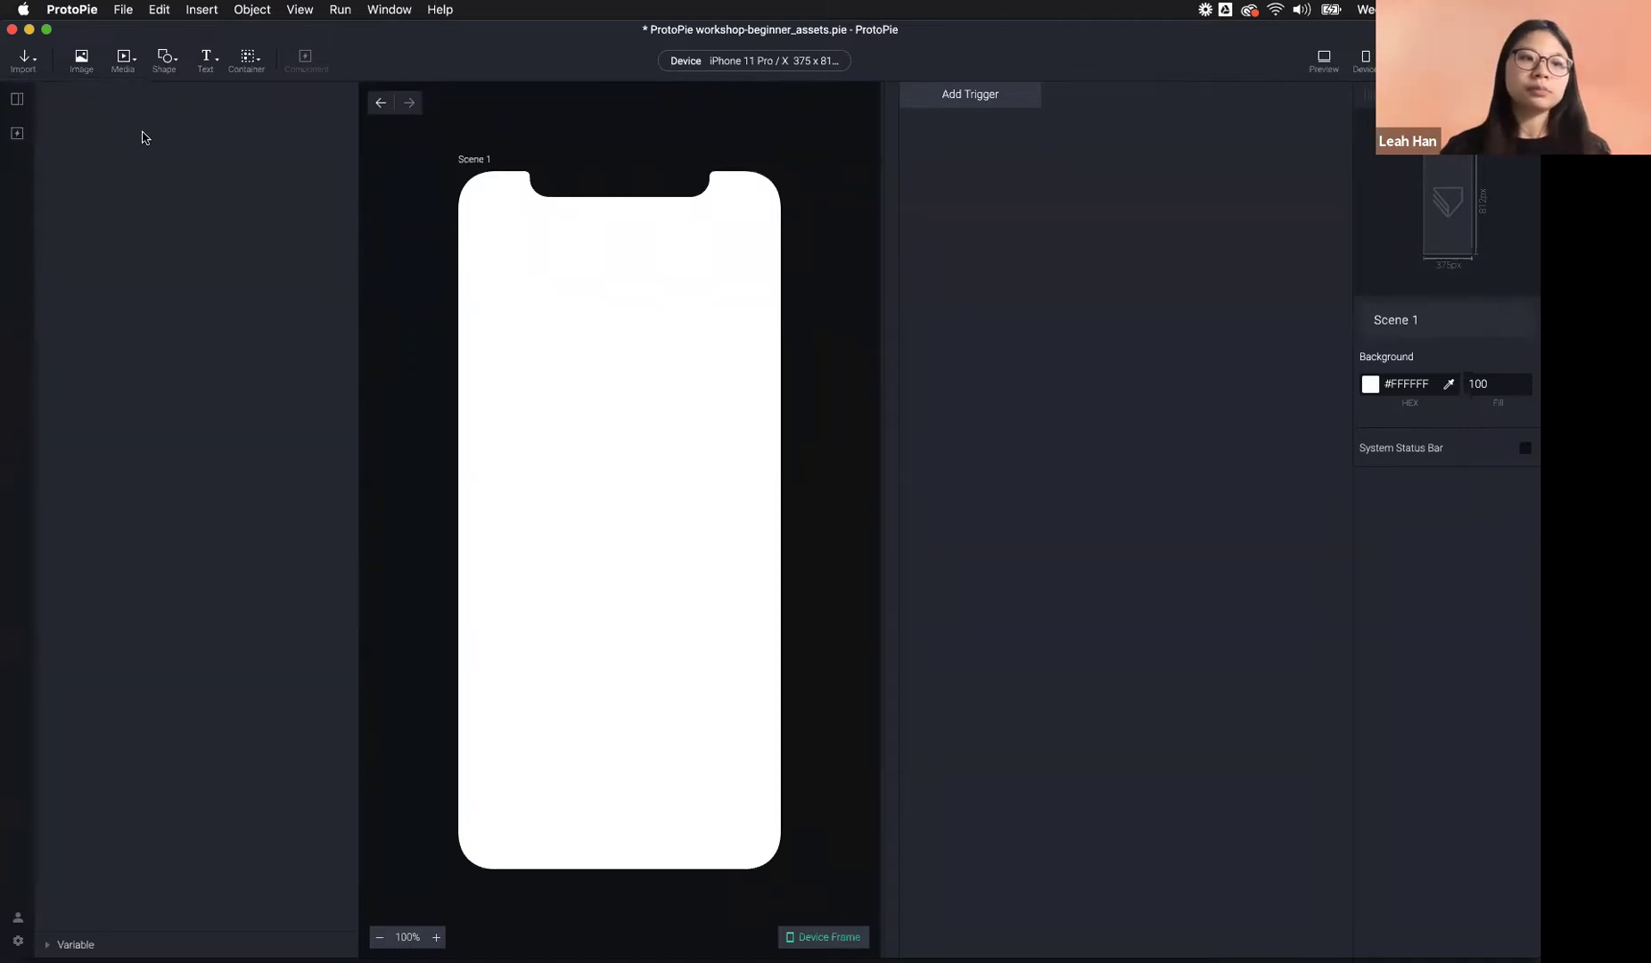
click(123, 60)
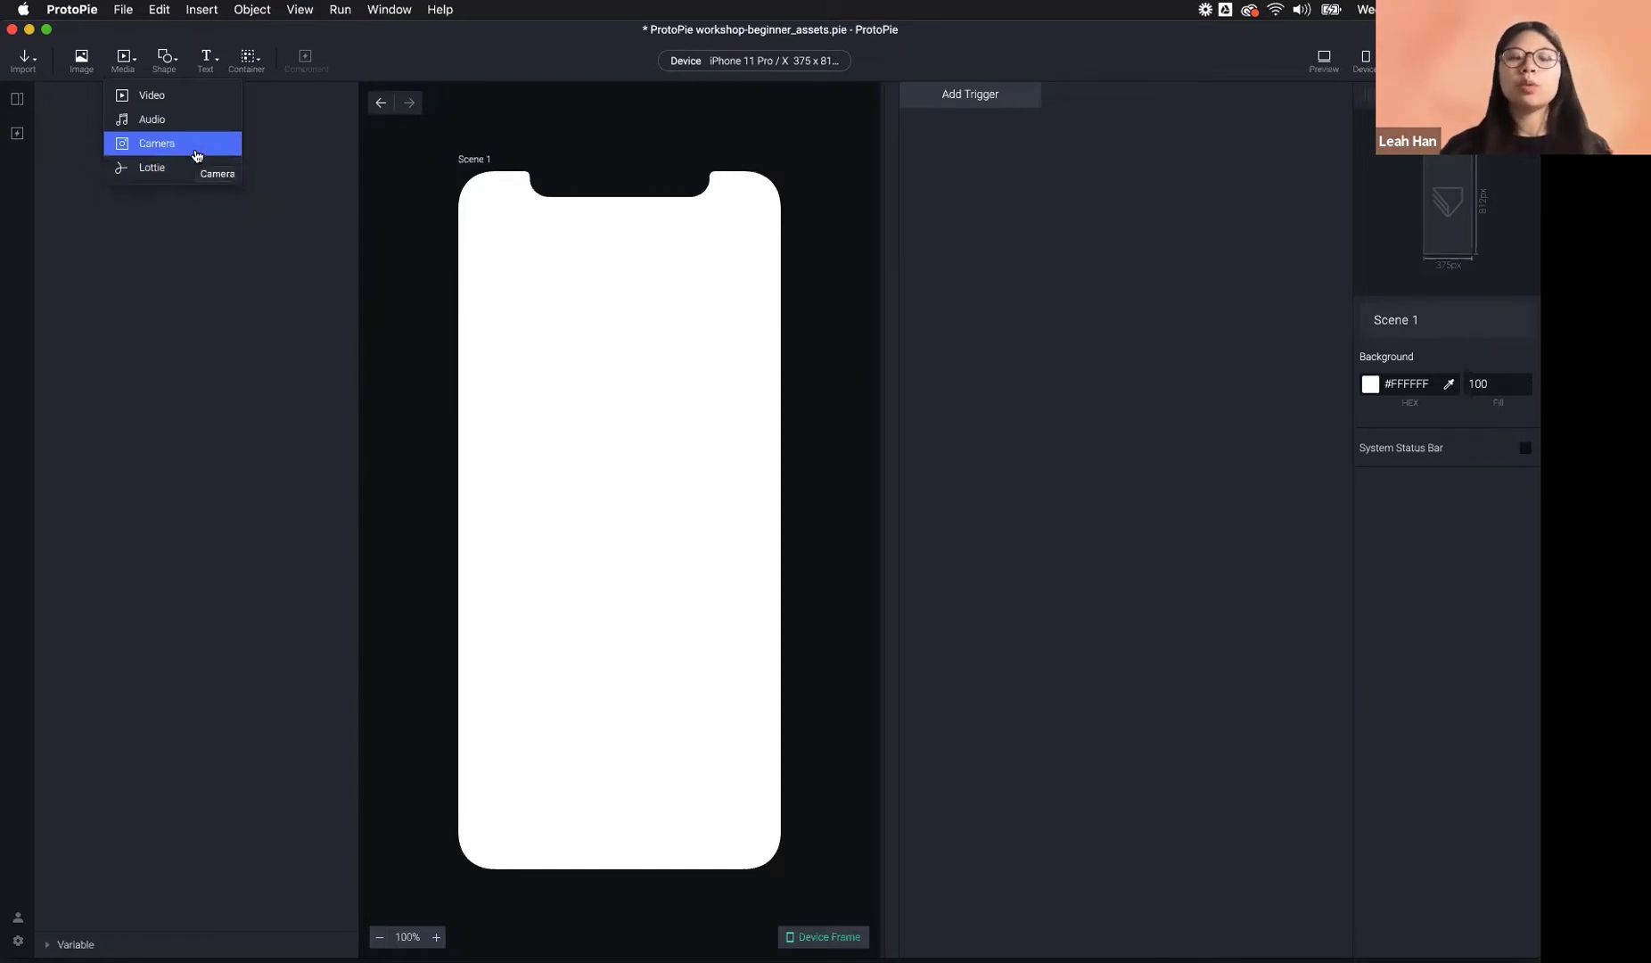
click(165, 60)
click(165, 61)
click(206, 65)
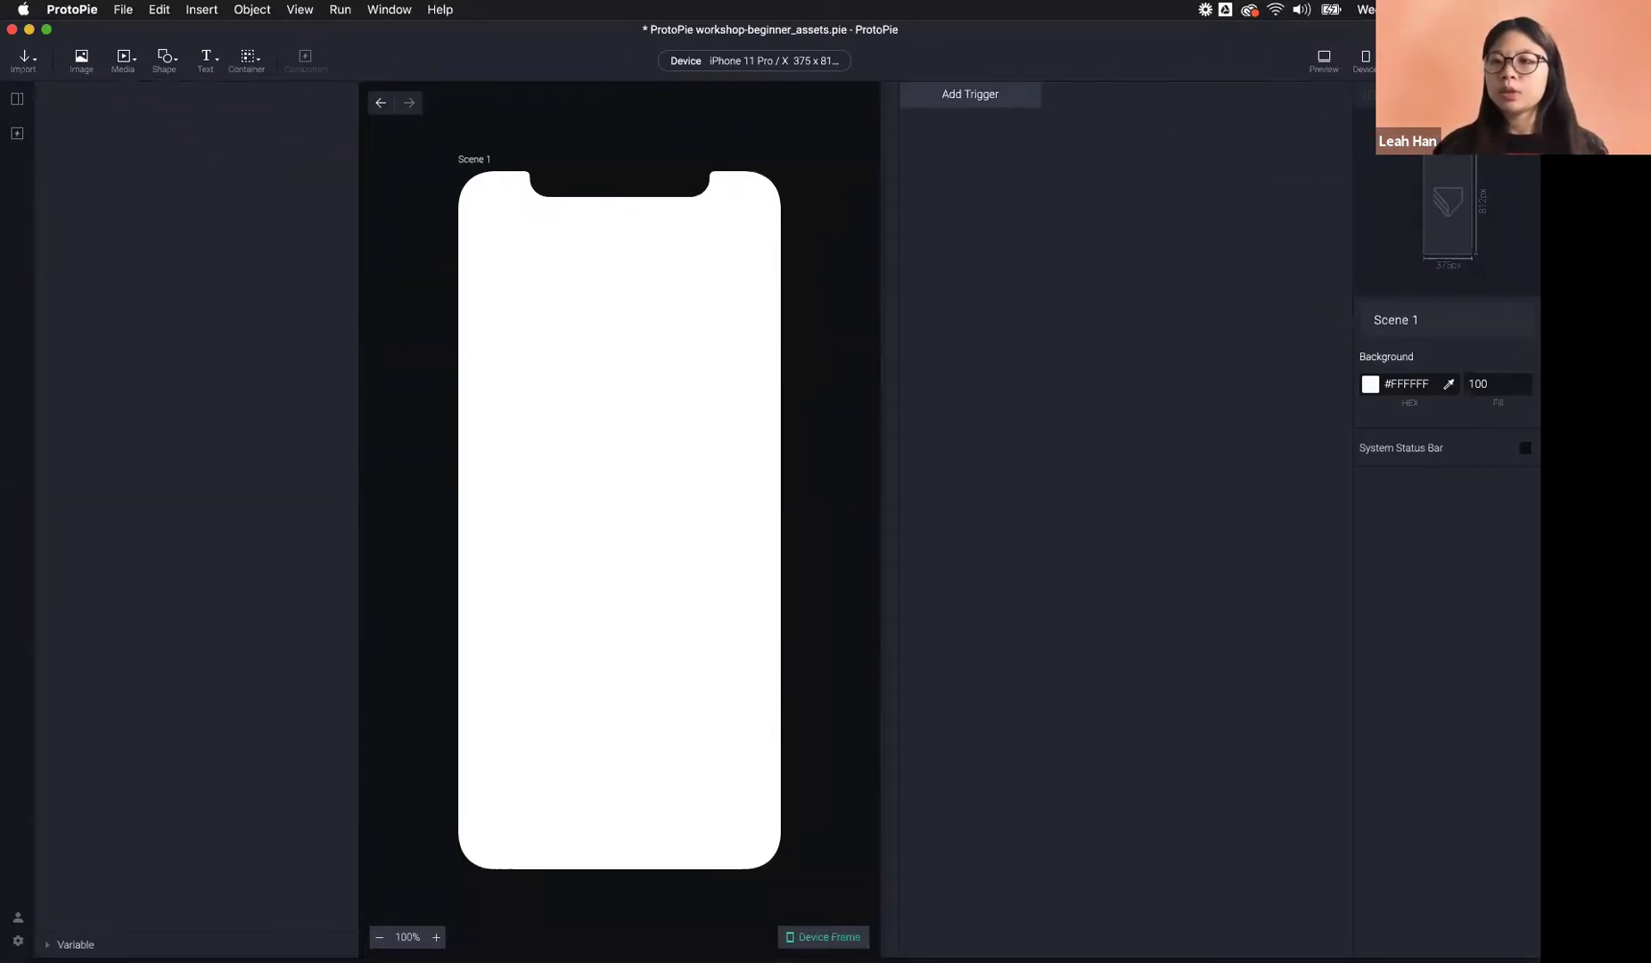
- View the blank scene in the Preview window, then check the device connection details and close both
click(1318, 62)
drag(1317, 57, 784, 110)
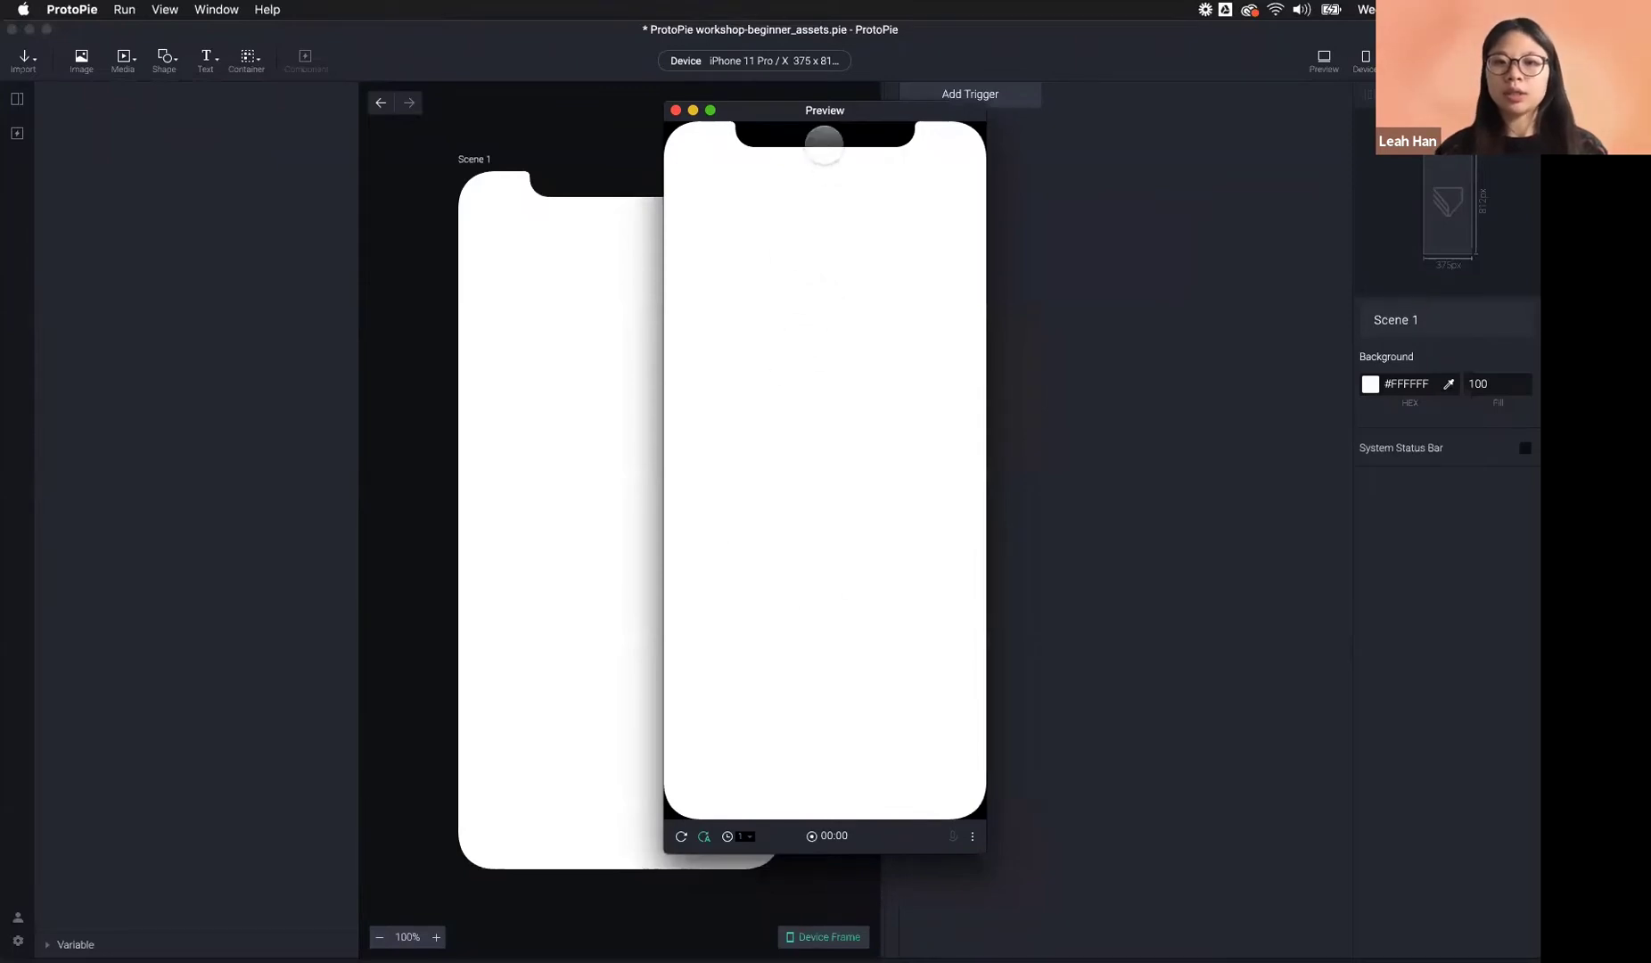
click(676, 110)
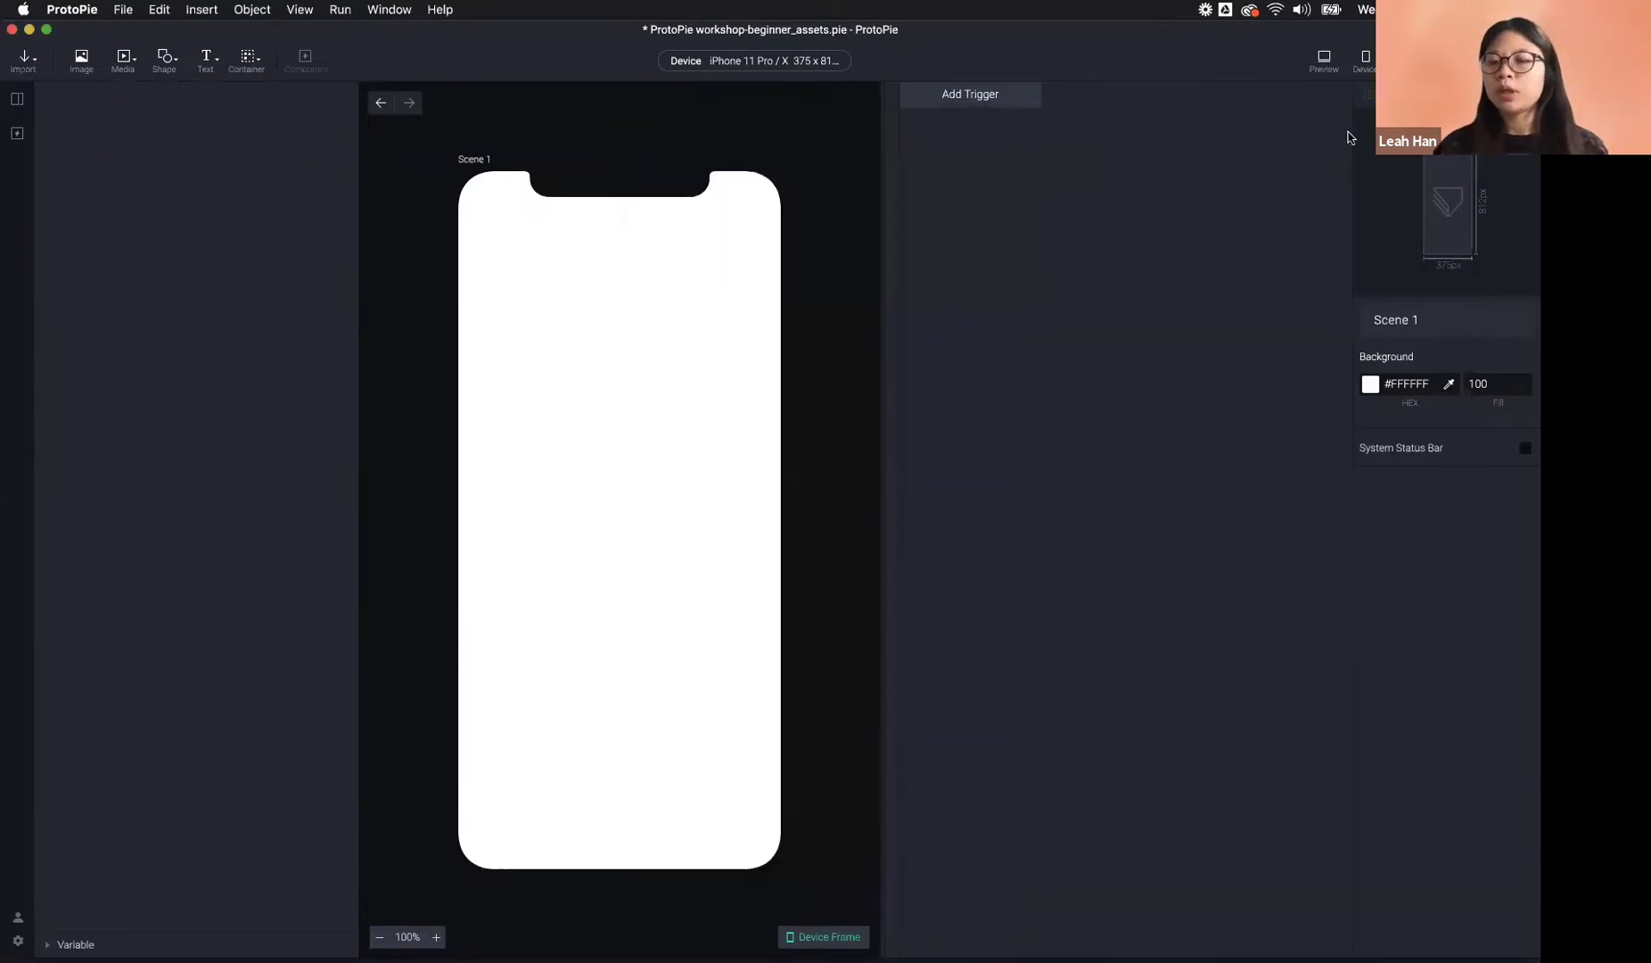
click(1366, 59)
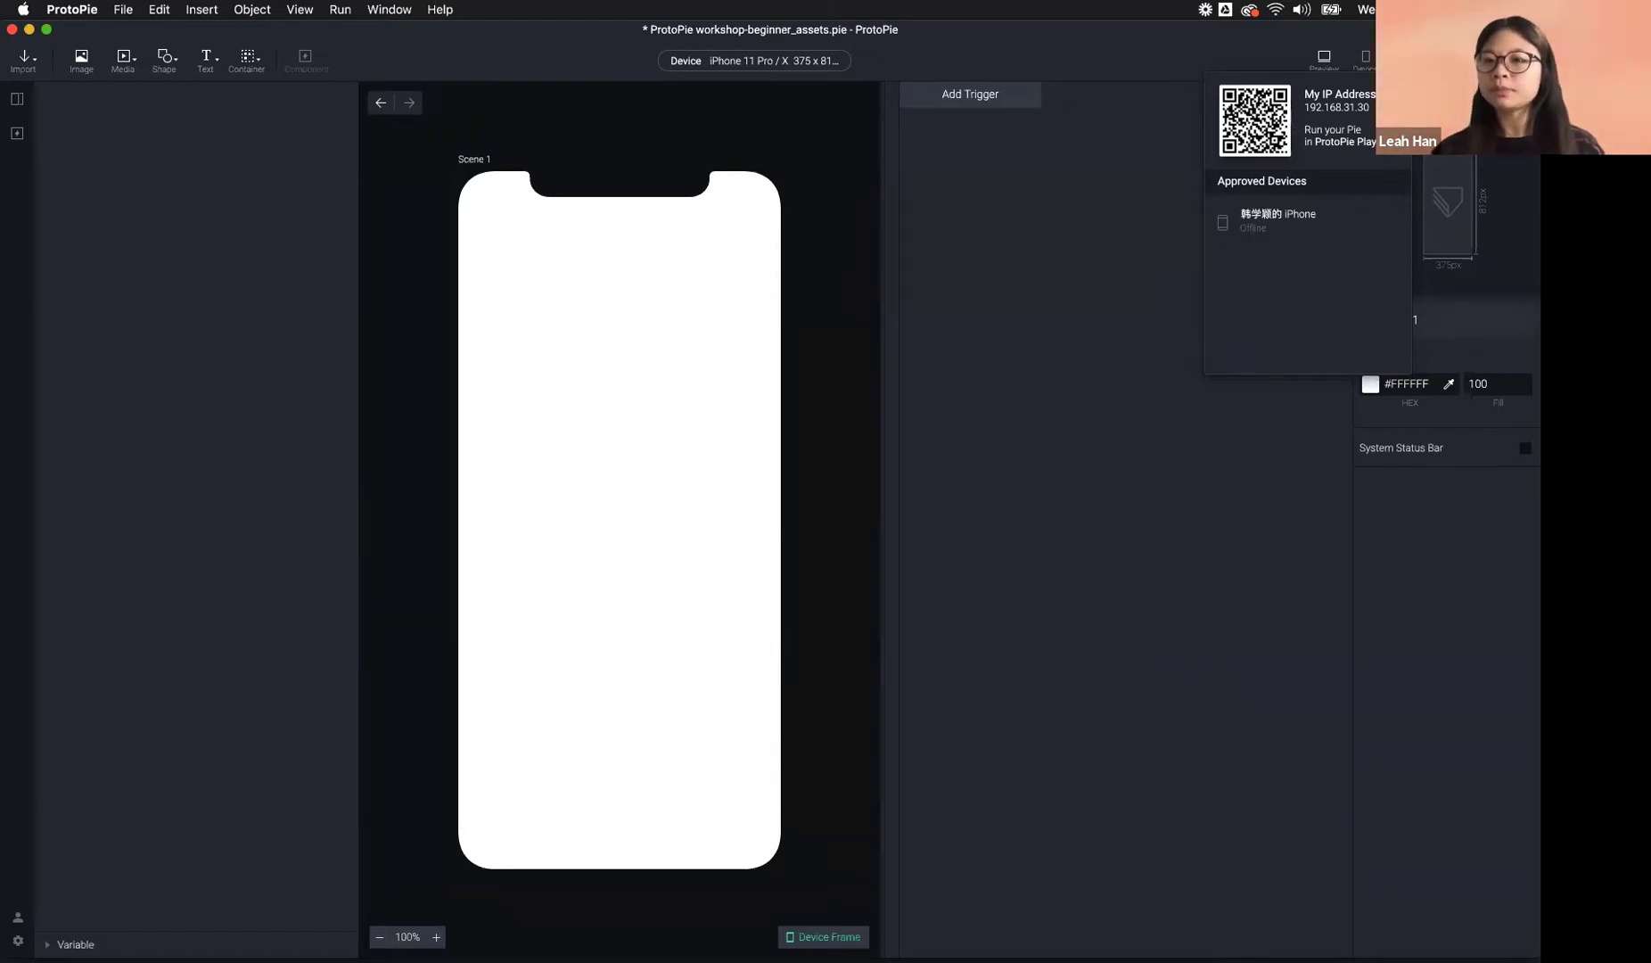
click(1503, 437)
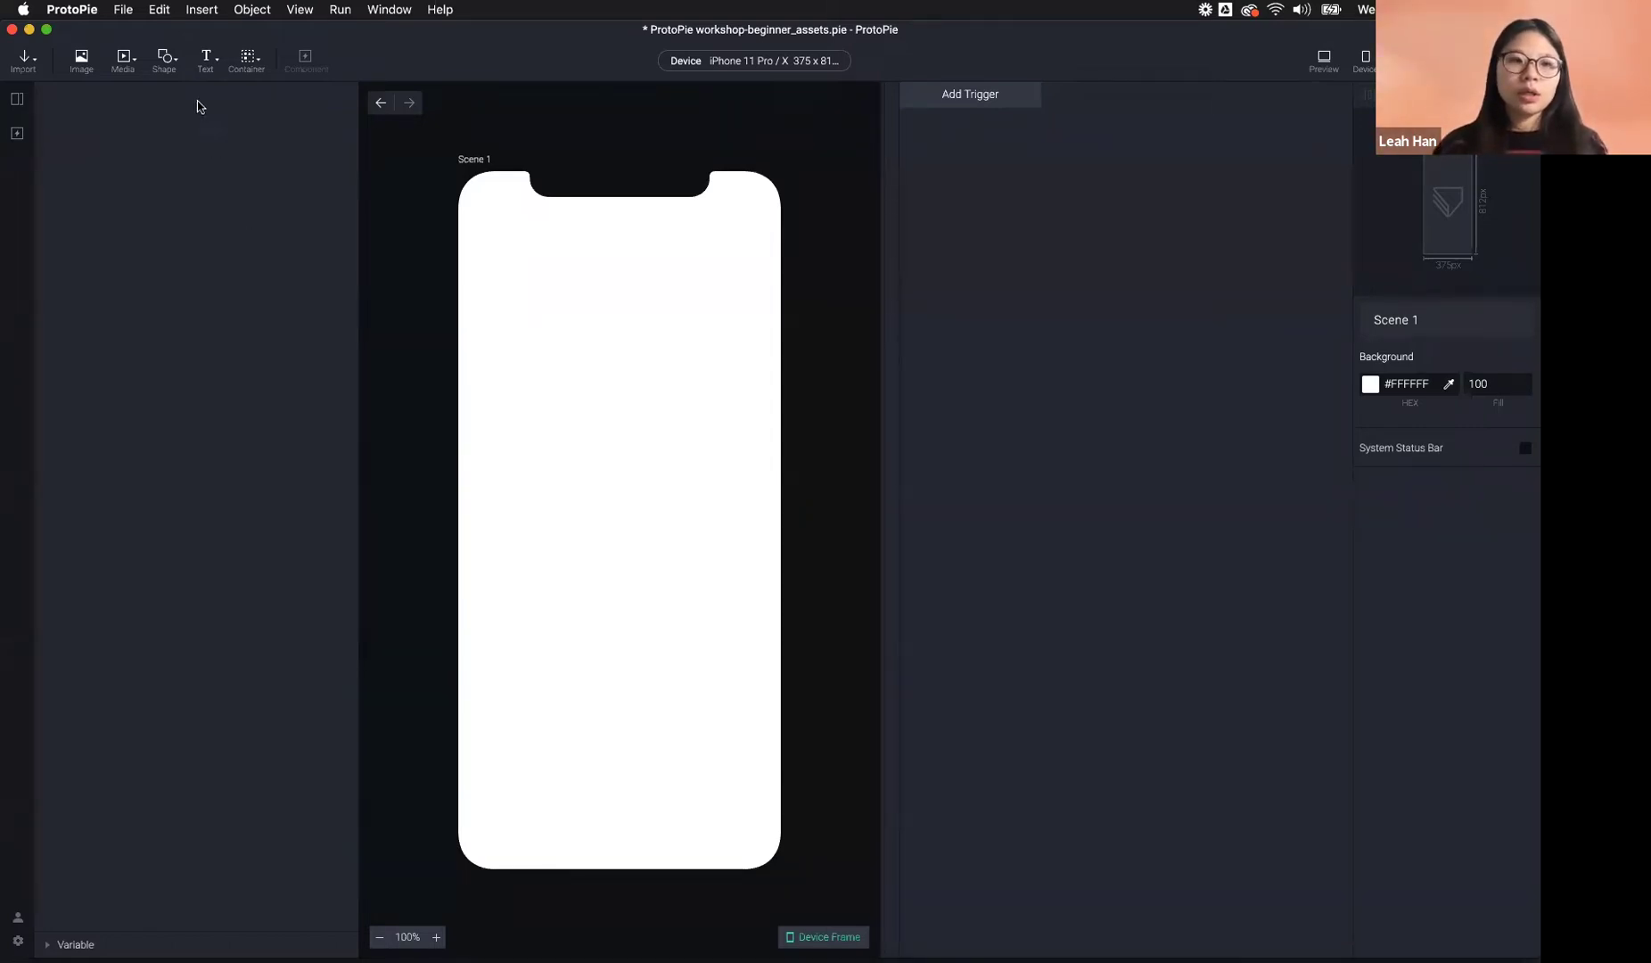
- Add a rectangle to Scene 1 and move it to the centre of the screen, at X 138, Y 356
click(165, 59)
click(195, 97)
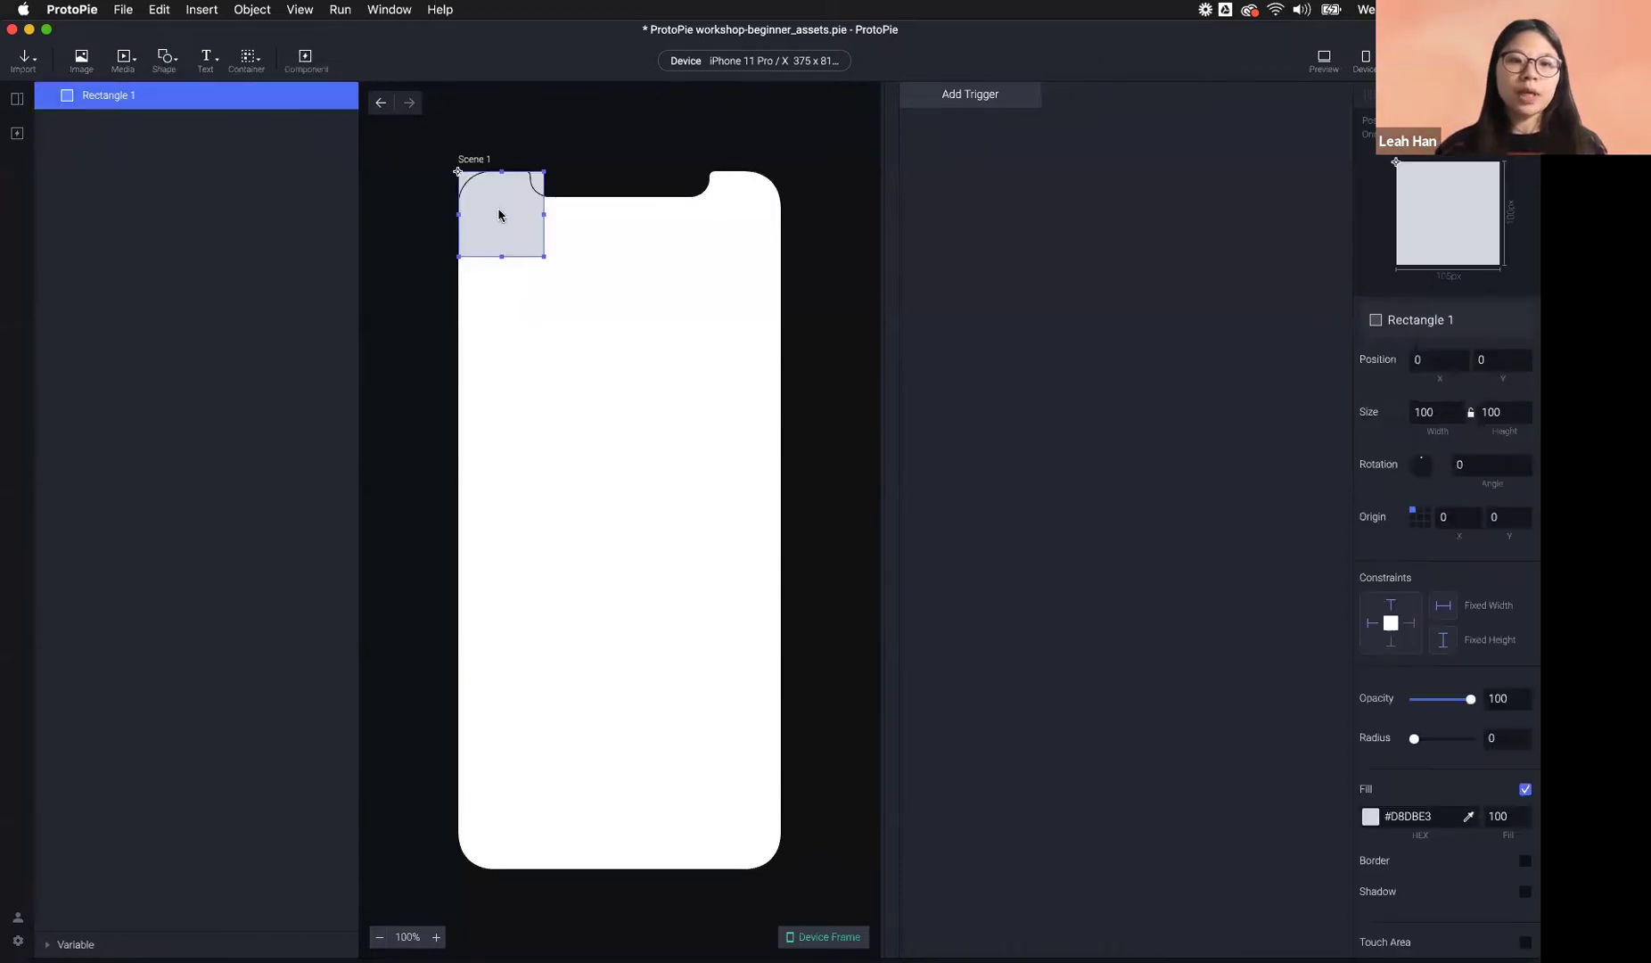
drag(502, 226, 620, 532)
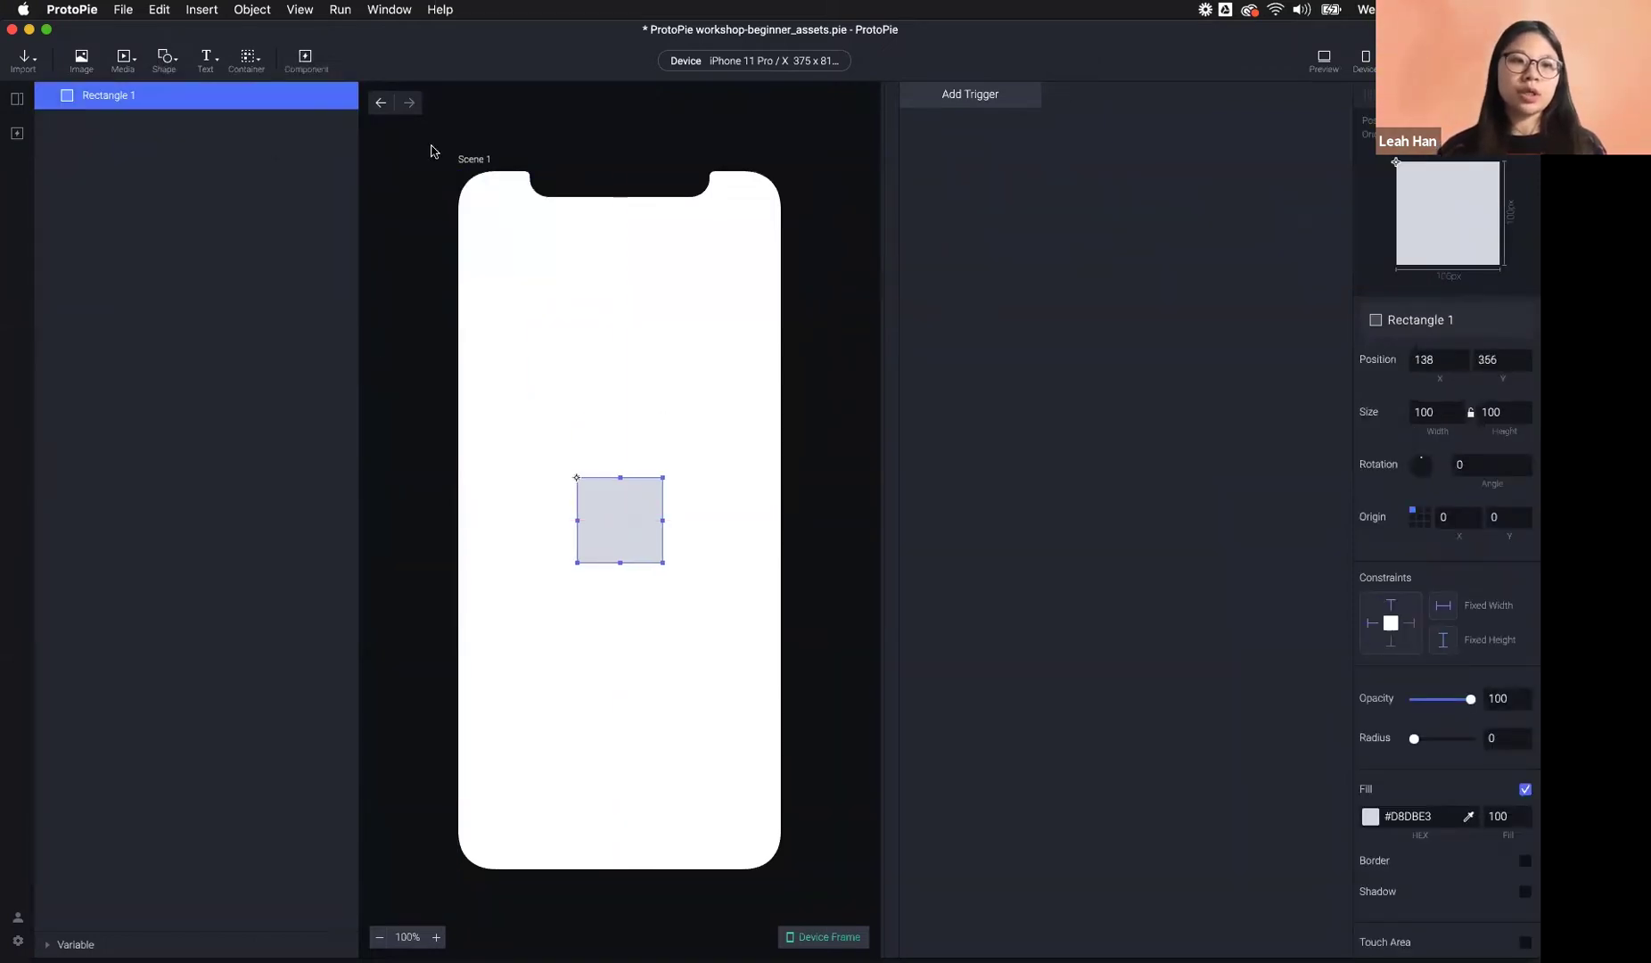
click(715, 383)
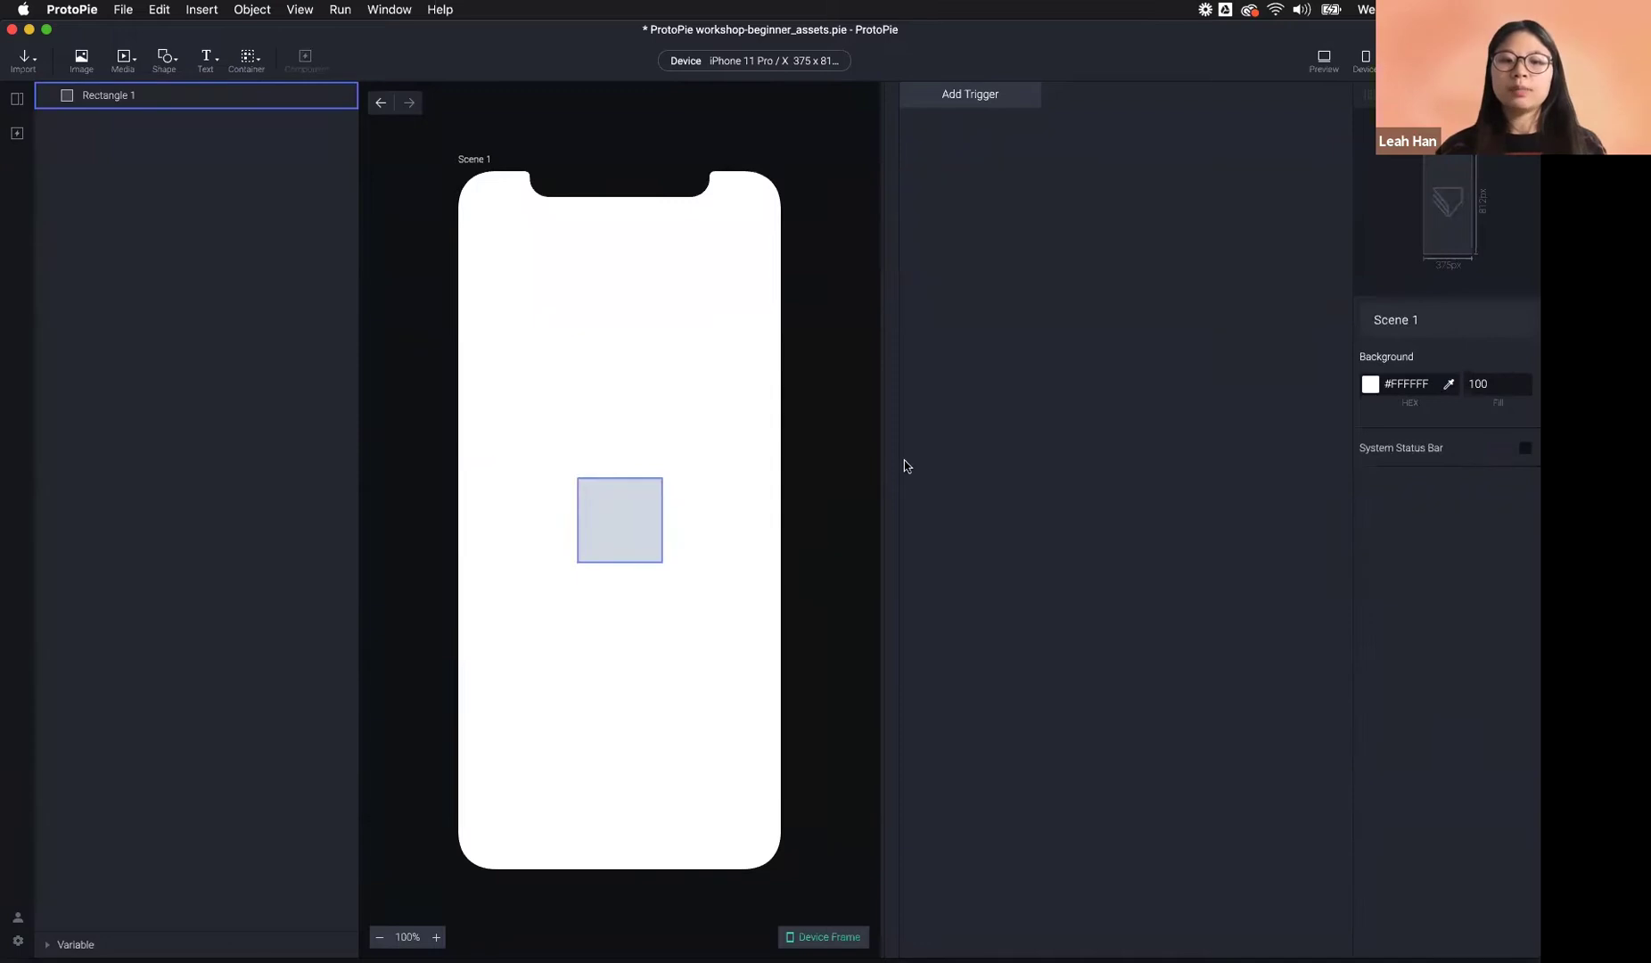
key(super+z)
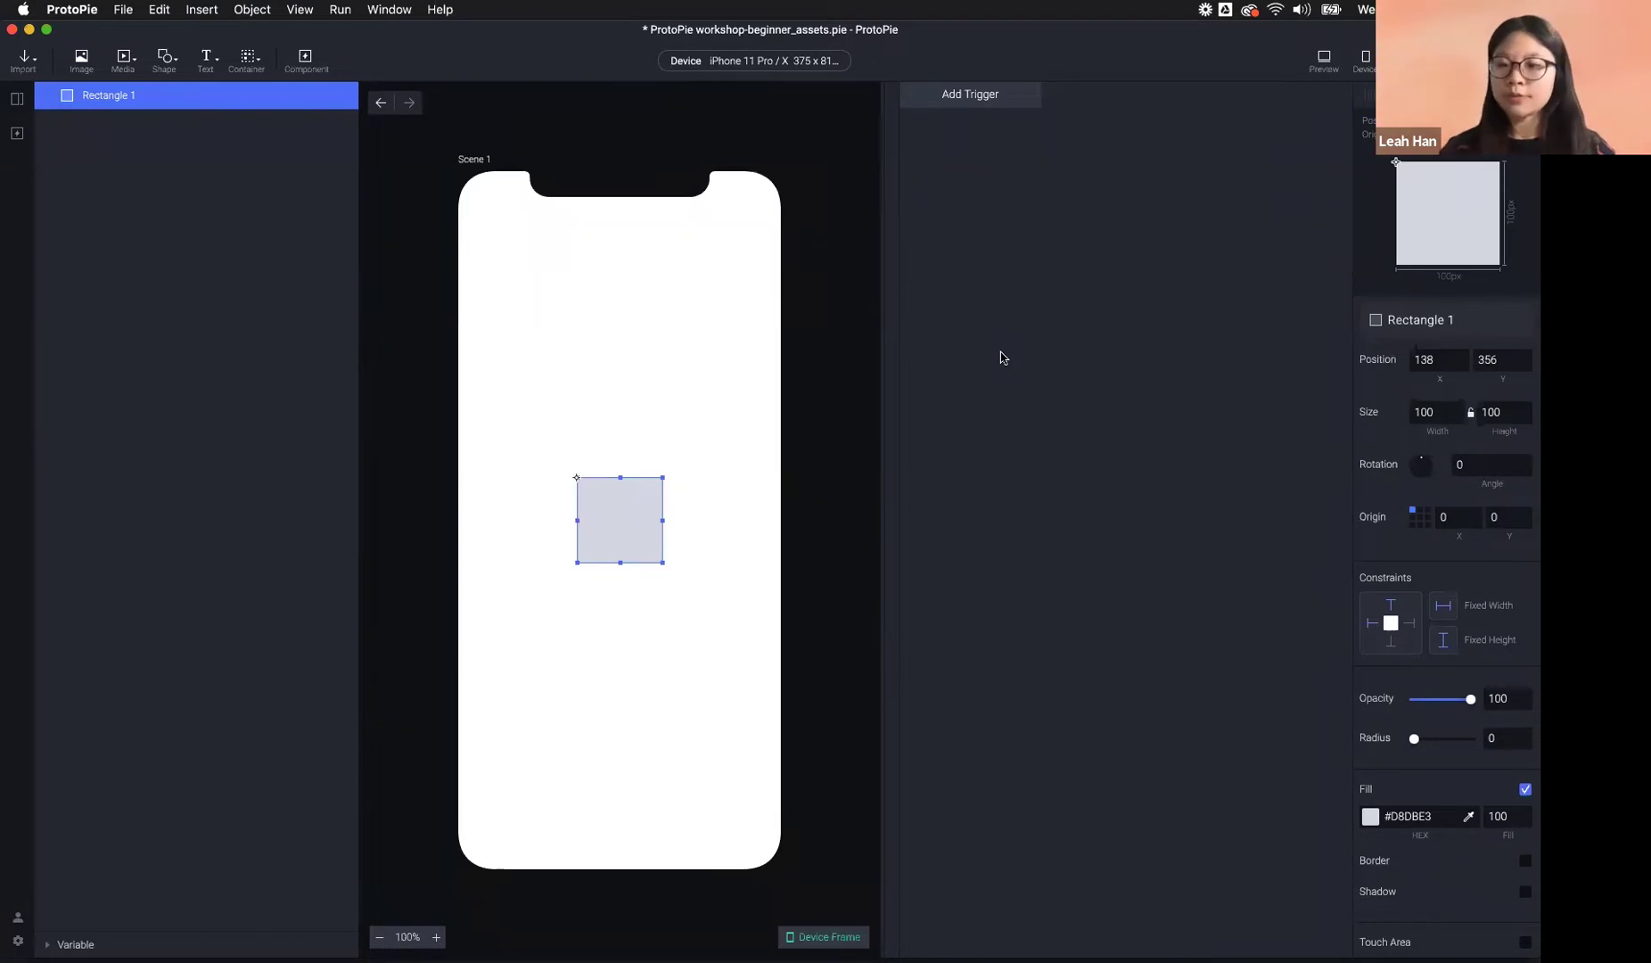
- Add a Double Tap trigger to the rectangle
click(981, 98)
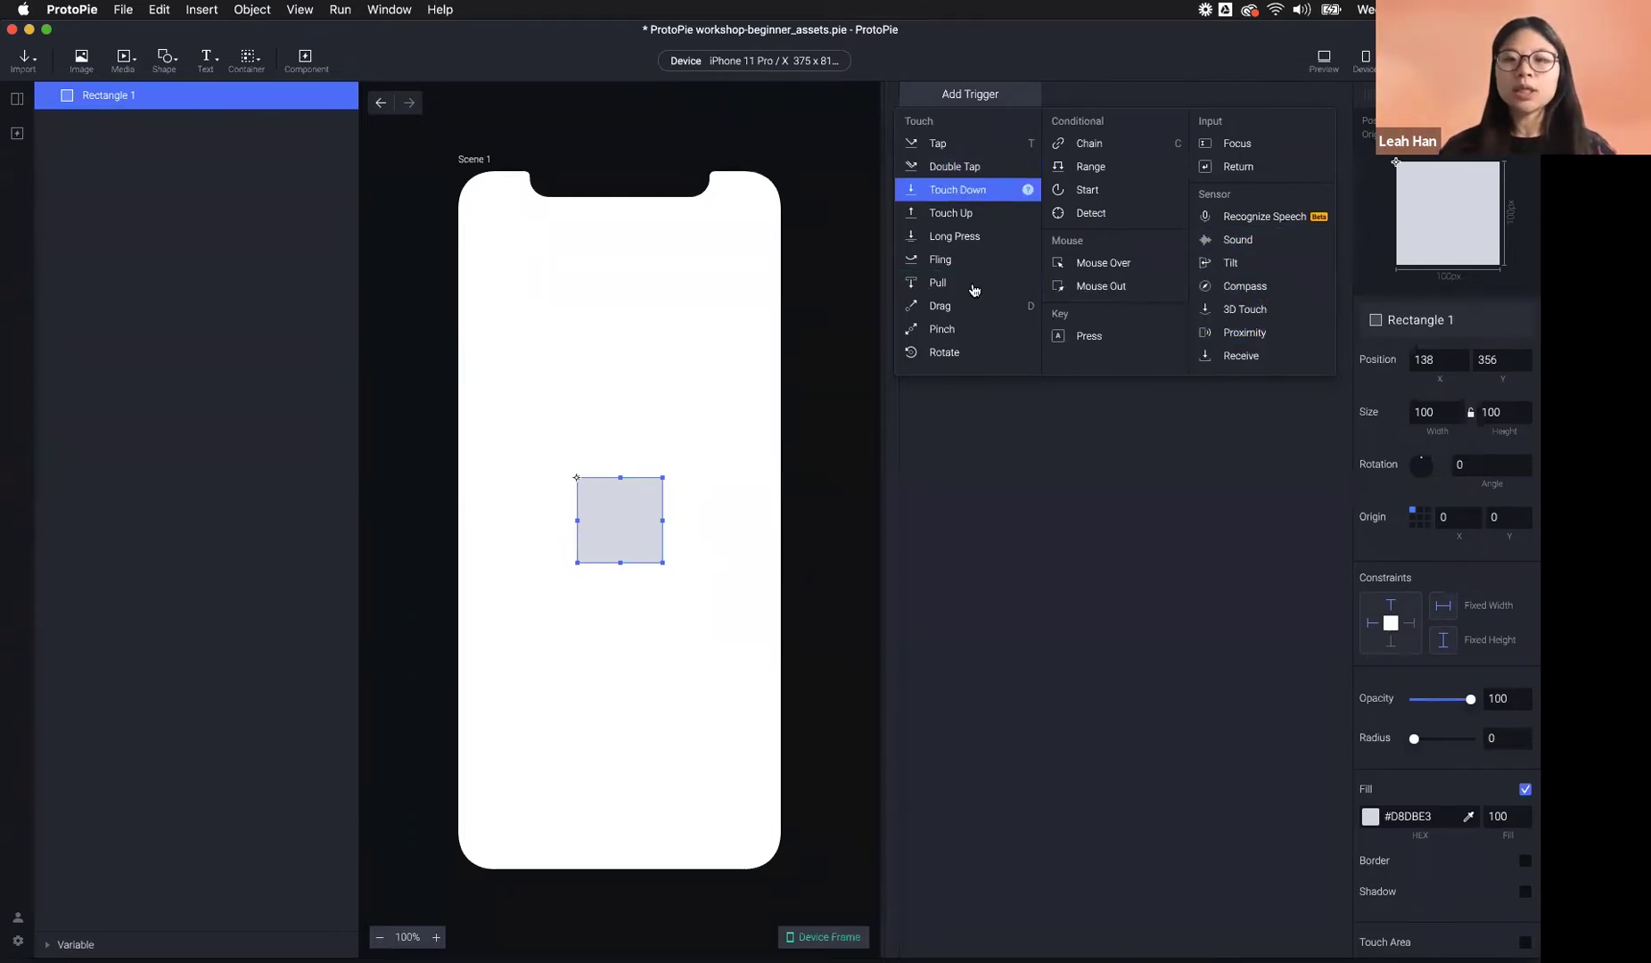
click(978, 175)
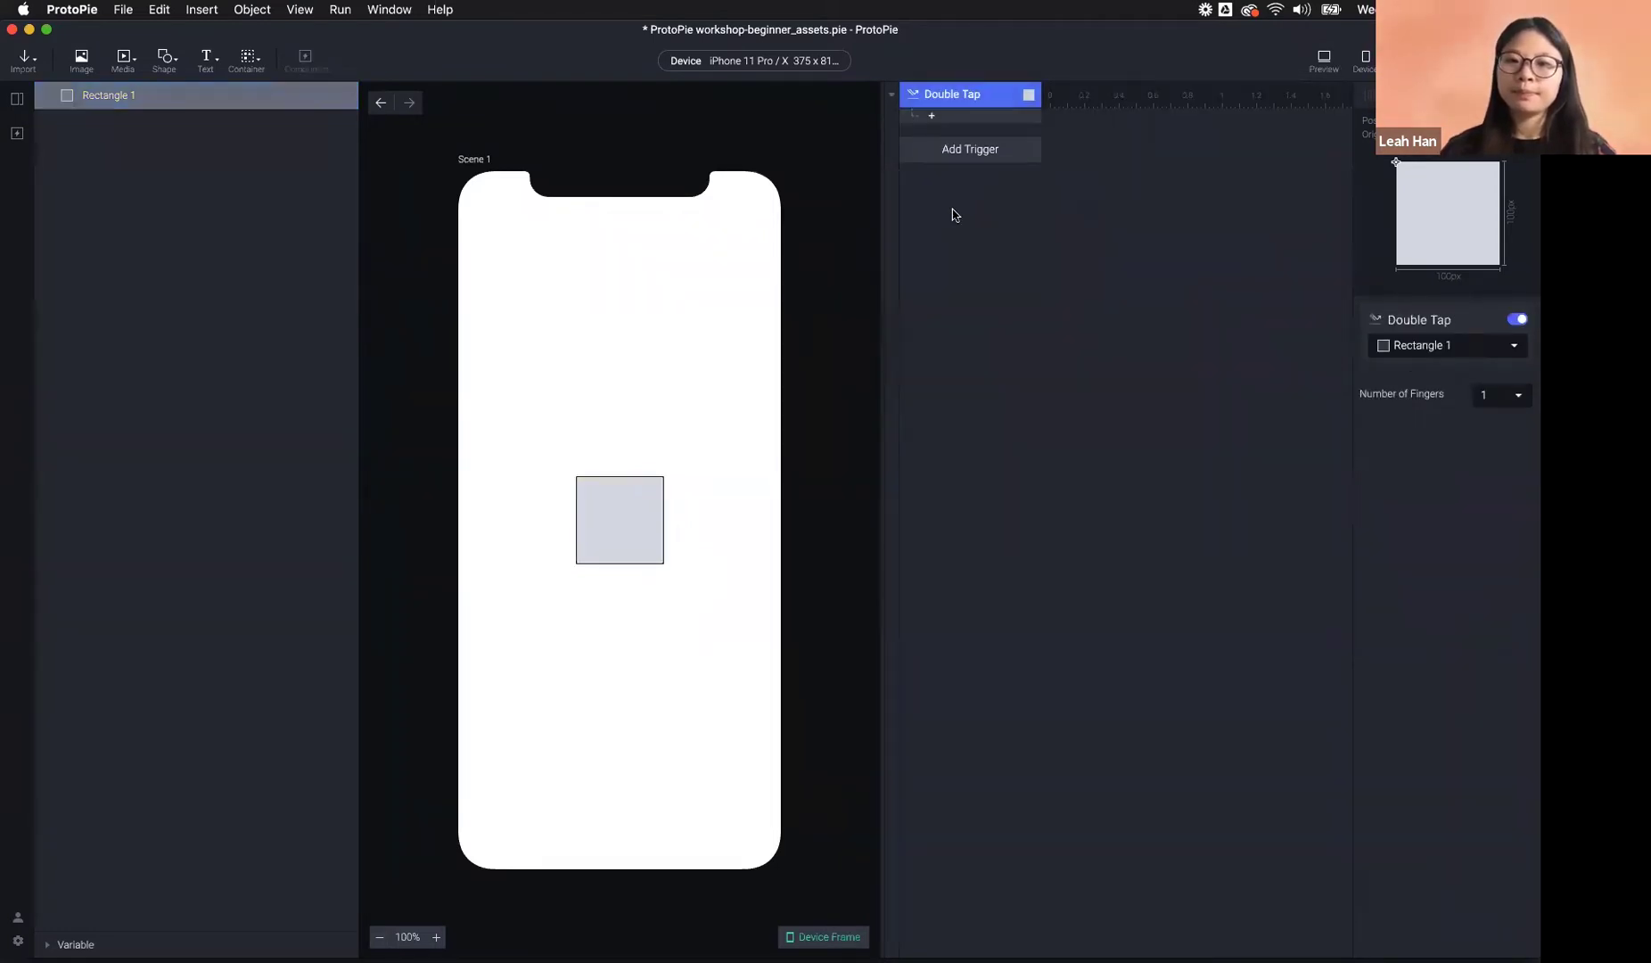
click(950, 149)
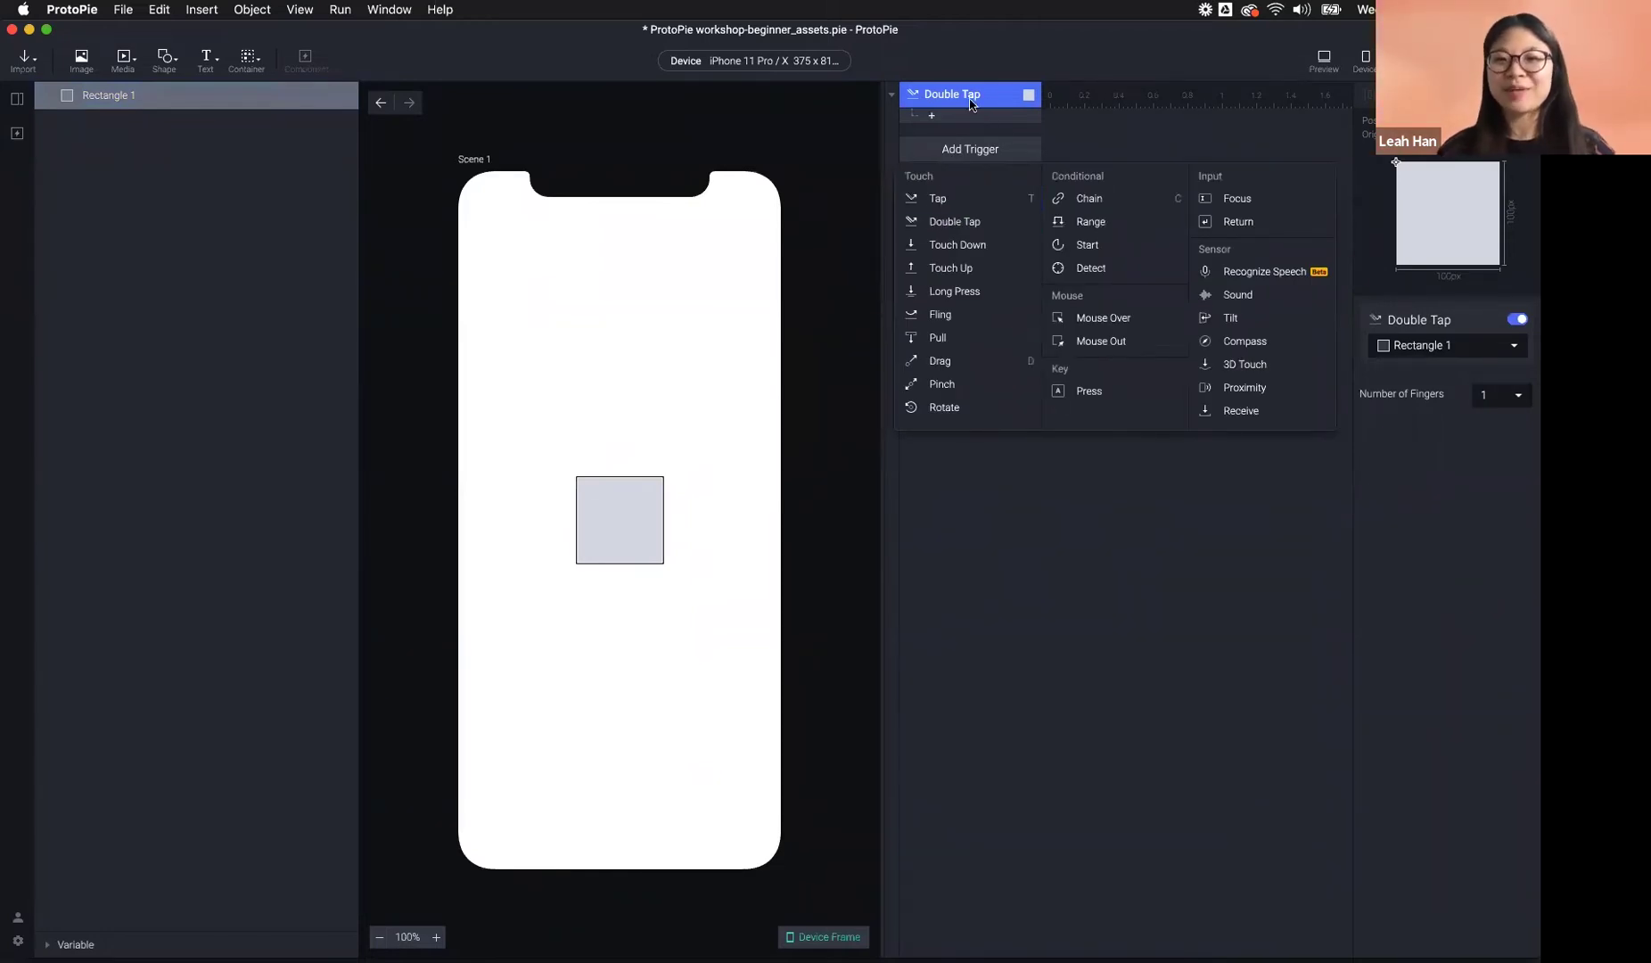
click(976, 147)
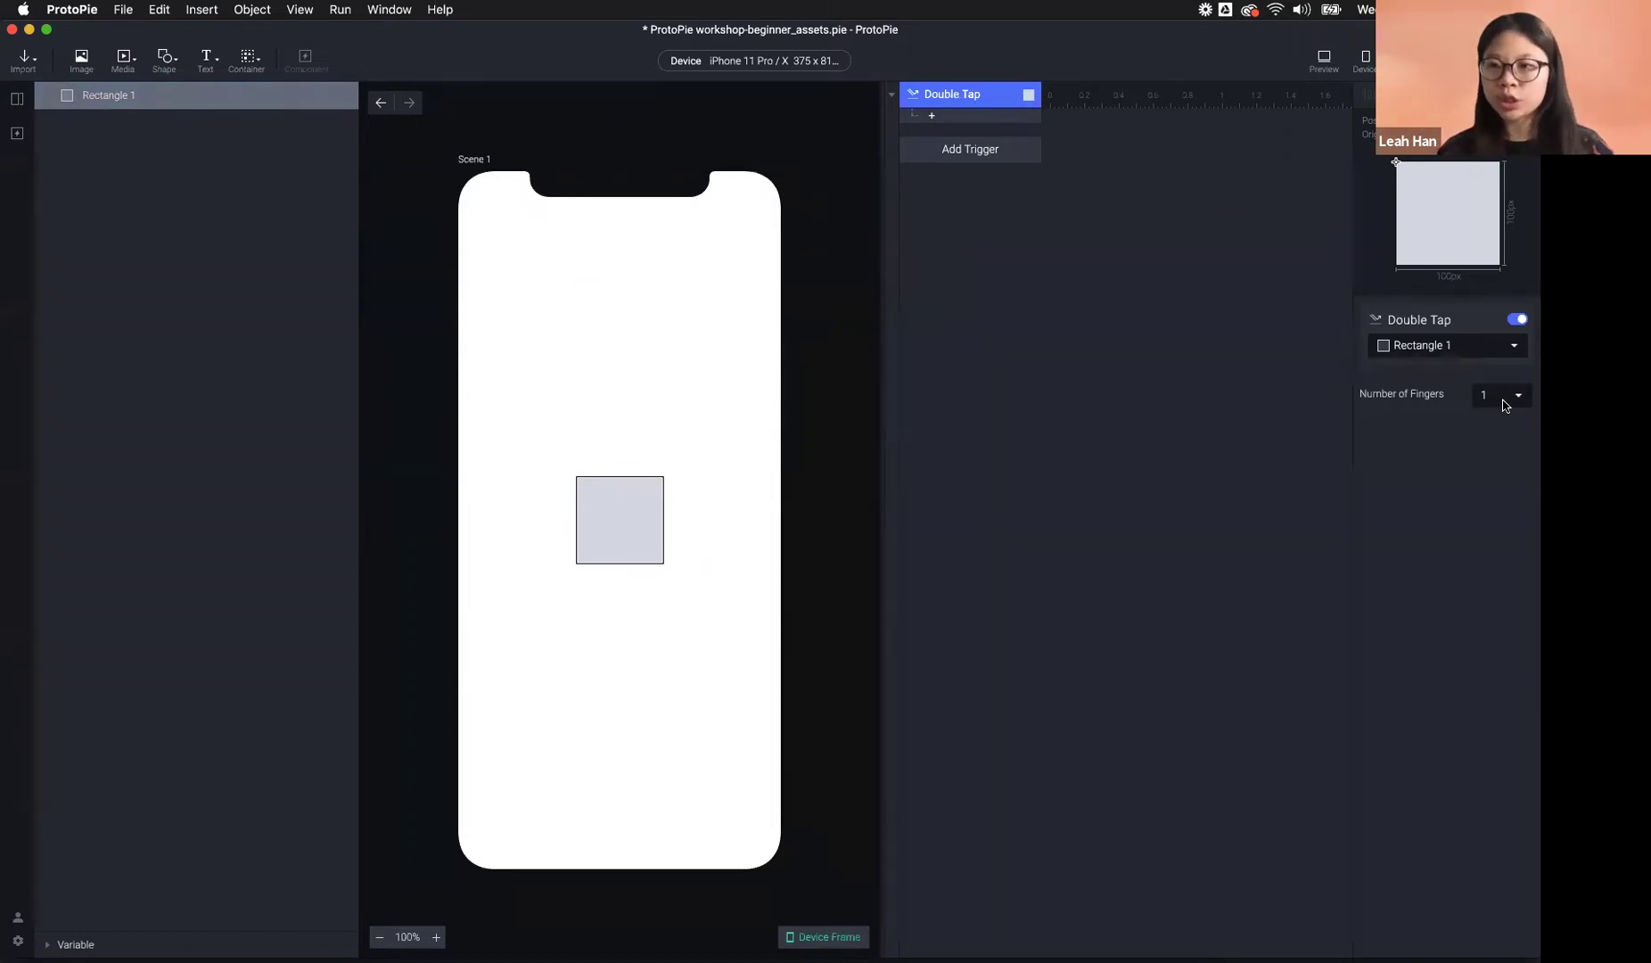
- Check the properties of Rectangle 1 and the layer that the Double Tap trigger targets
click(594, 533)
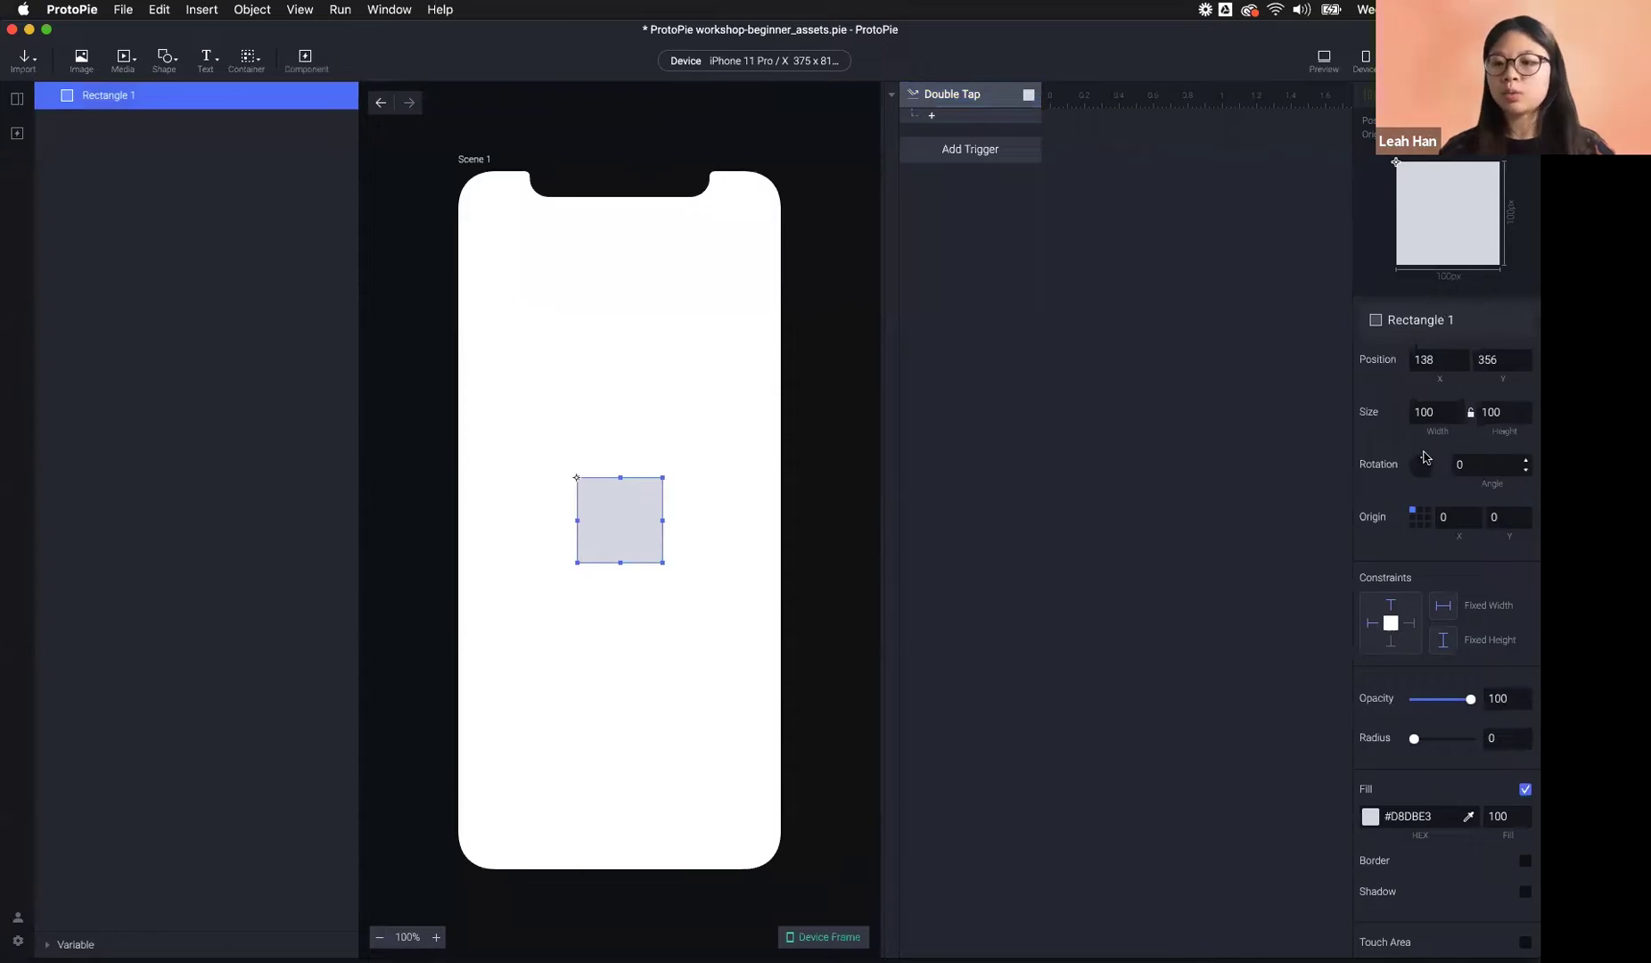
click(968, 100)
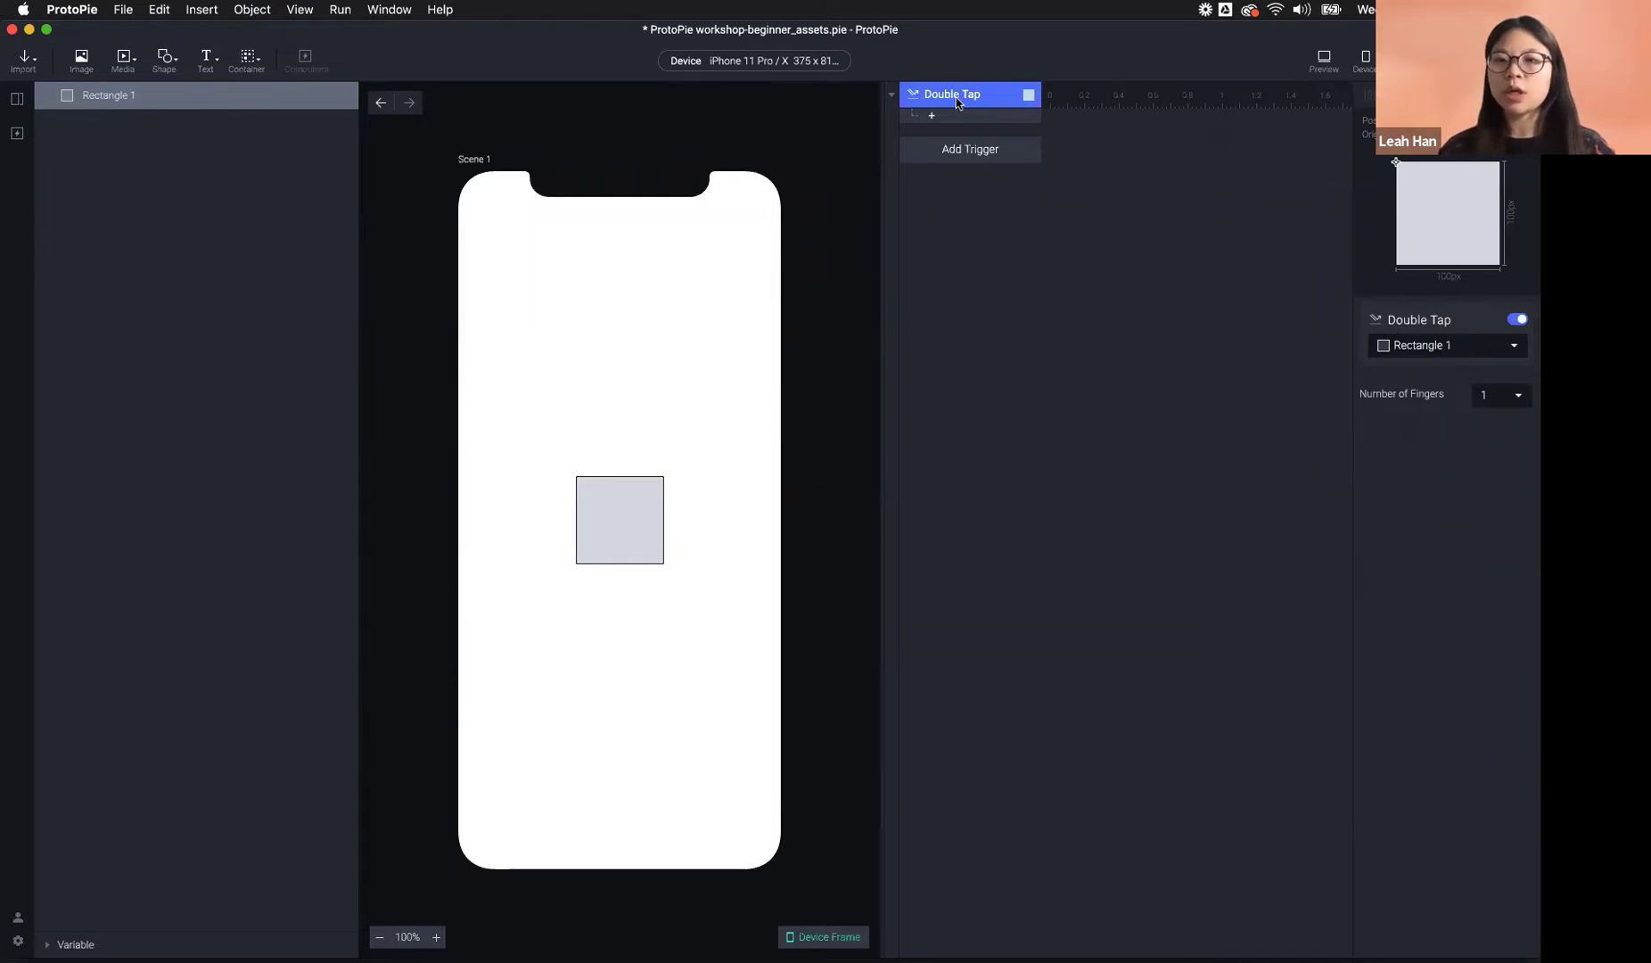
click(1419, 345)
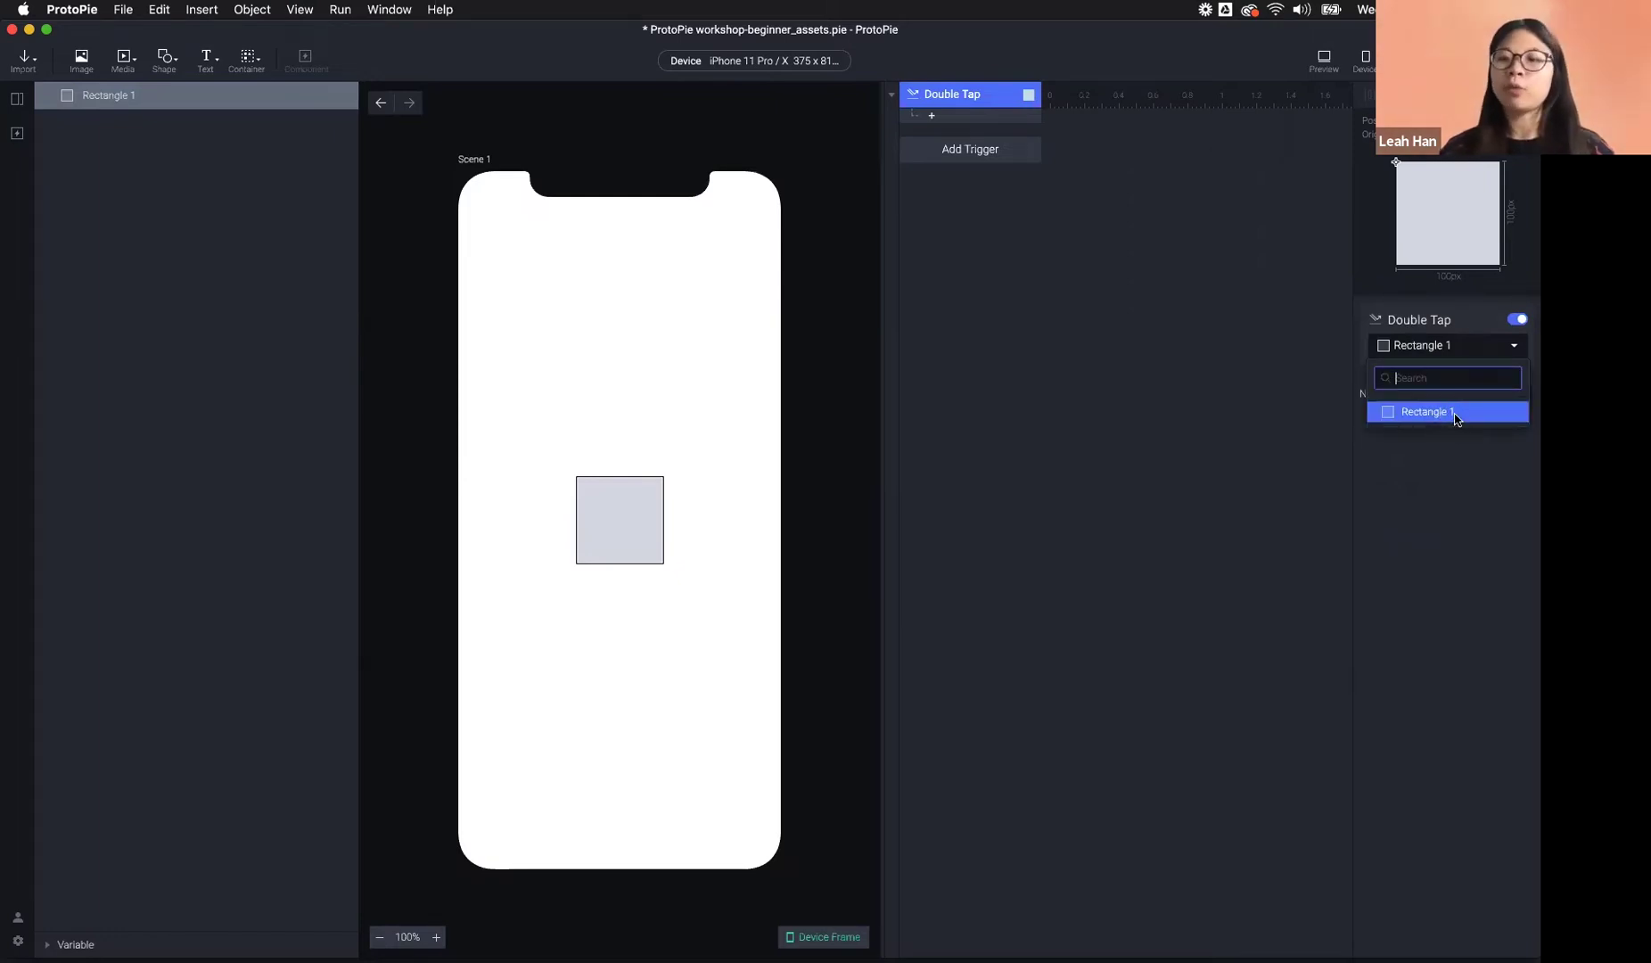
click(1454, 417)
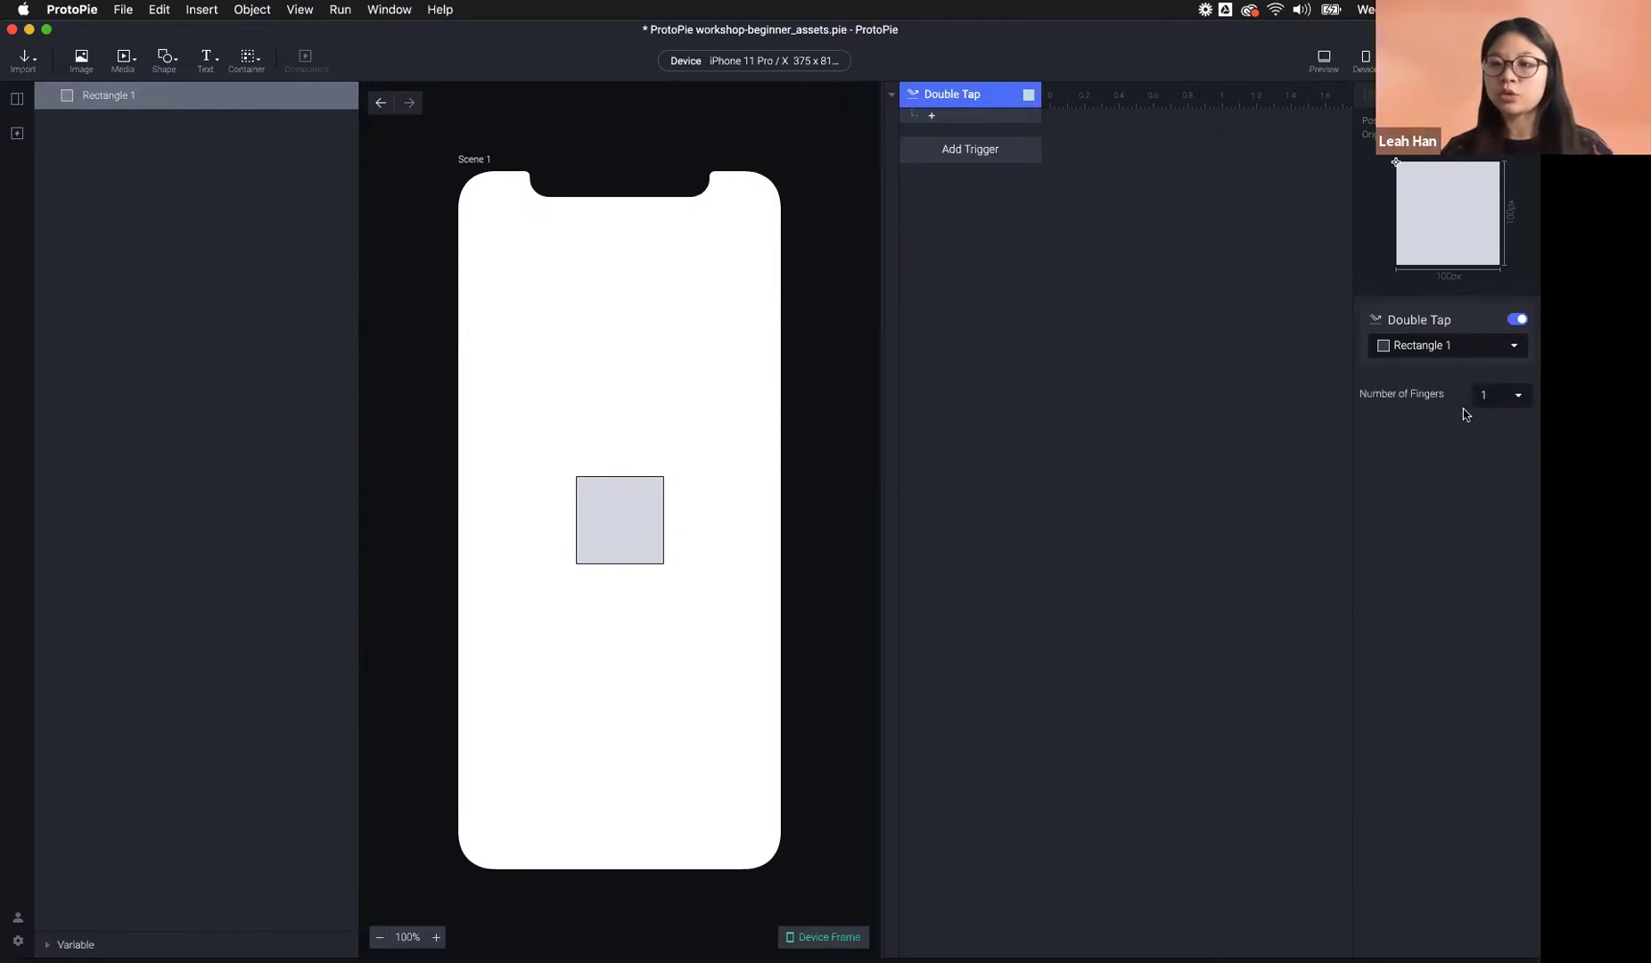
- Try 5 as the Double Tap trigger's number of fingers, set it back to 1 and review the finger options
click(1512, 402)
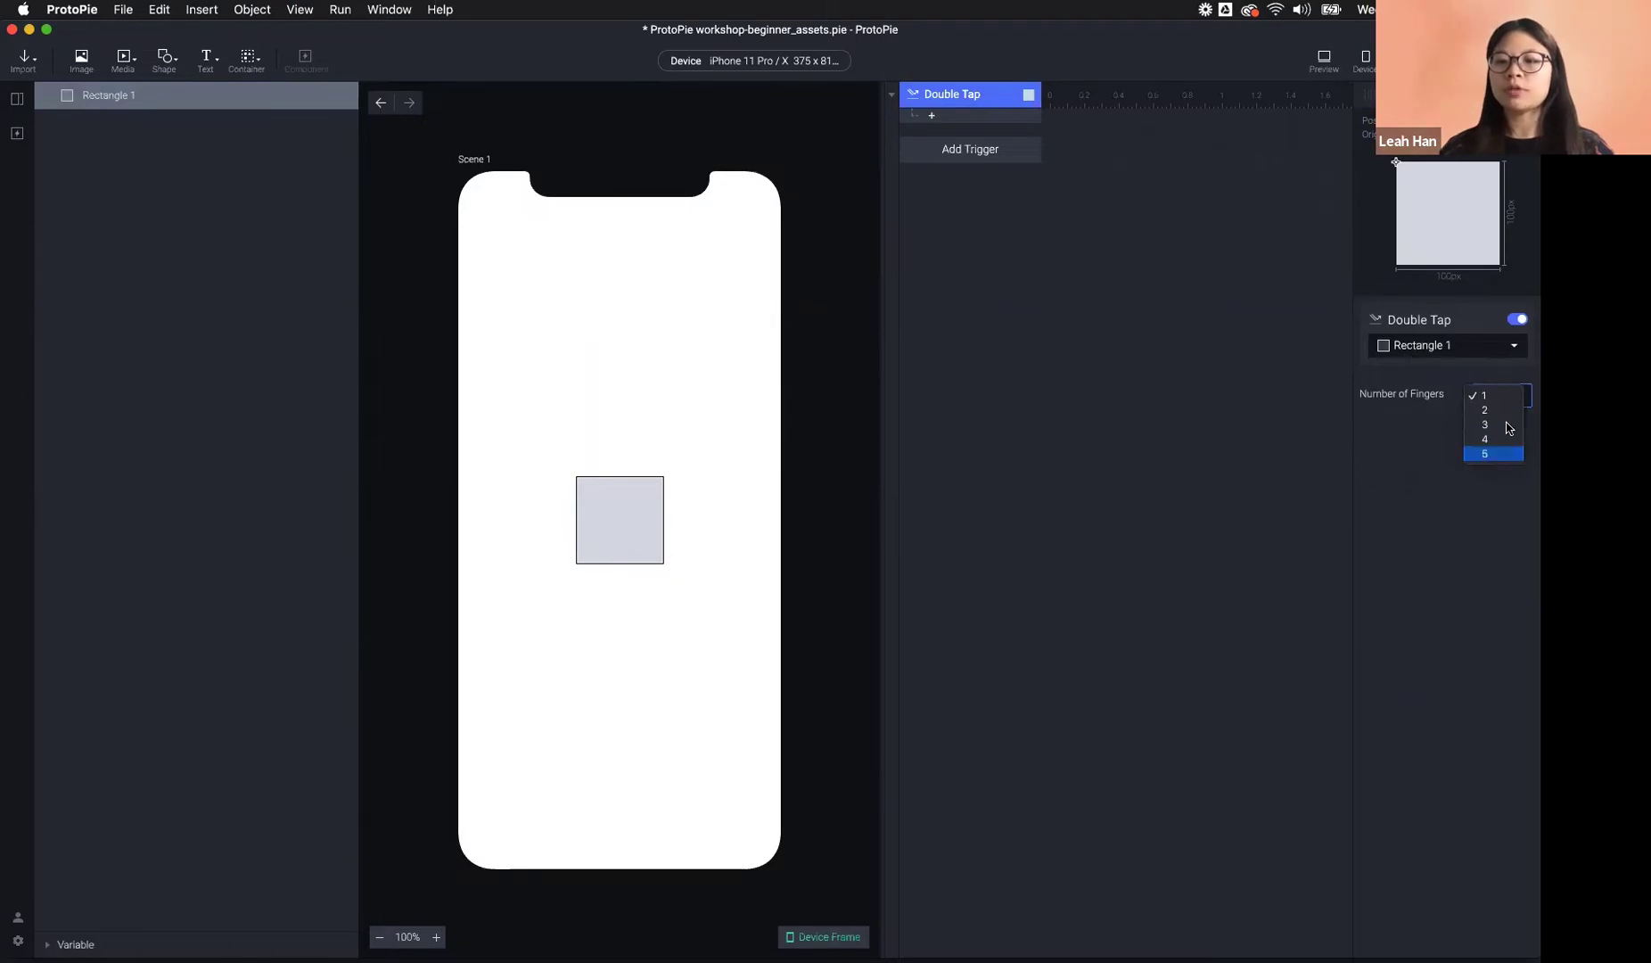
click(1506, 454)
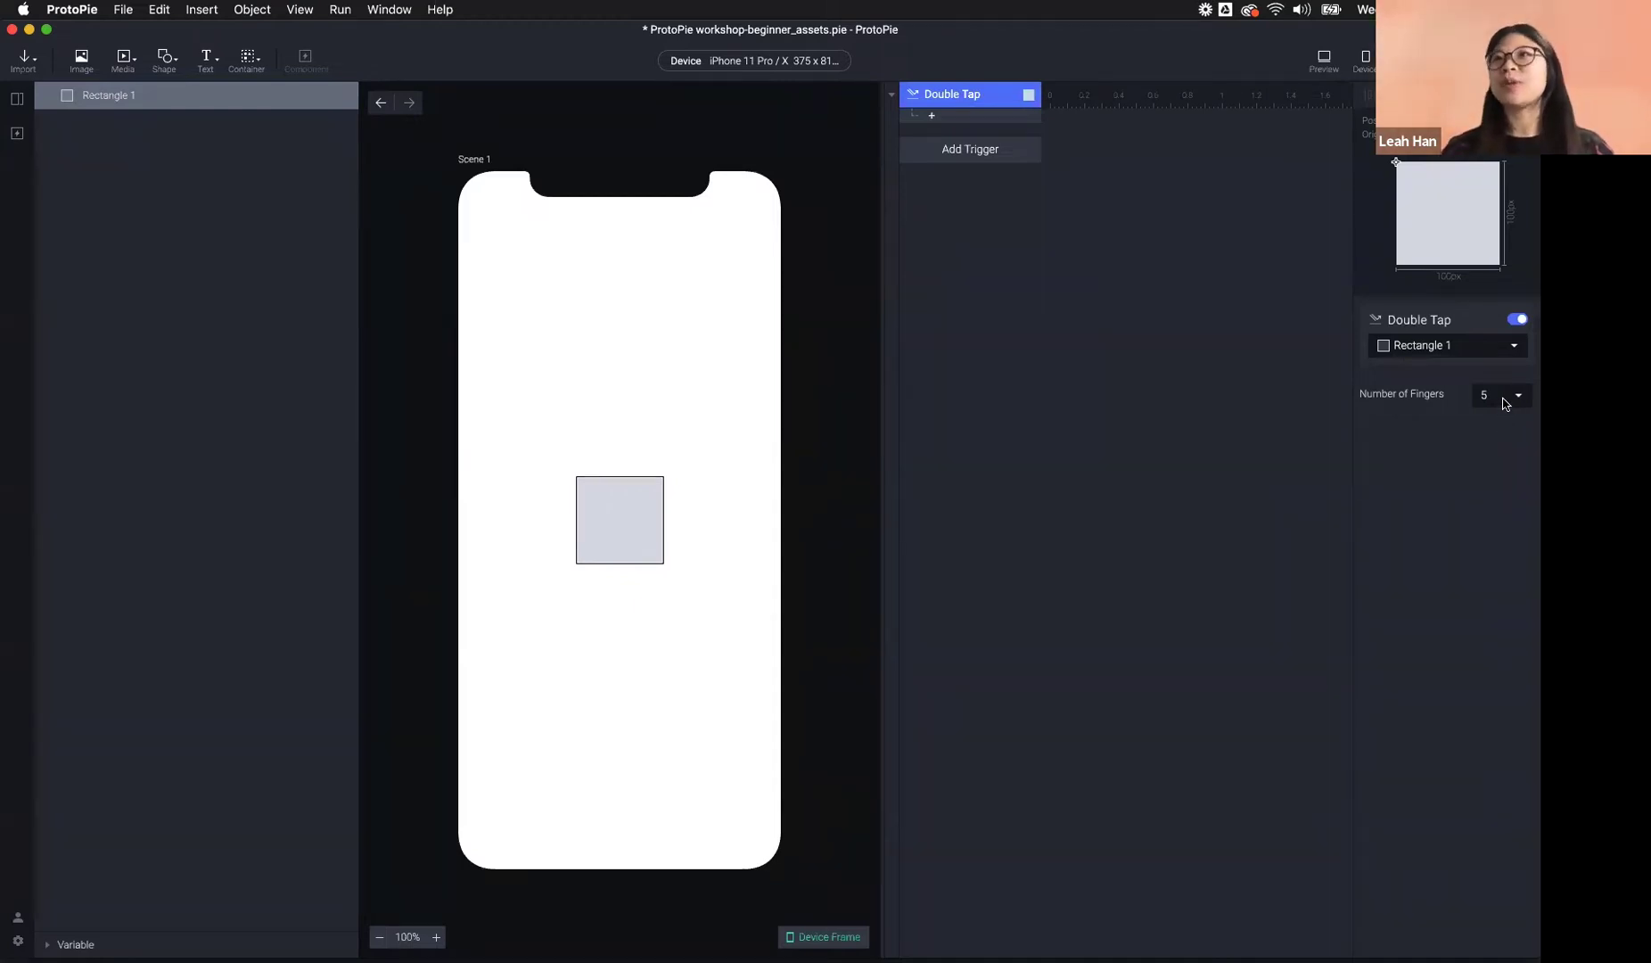
click(1506, 405)
key(Up)
key(Up)
key(Up)
key(Up)
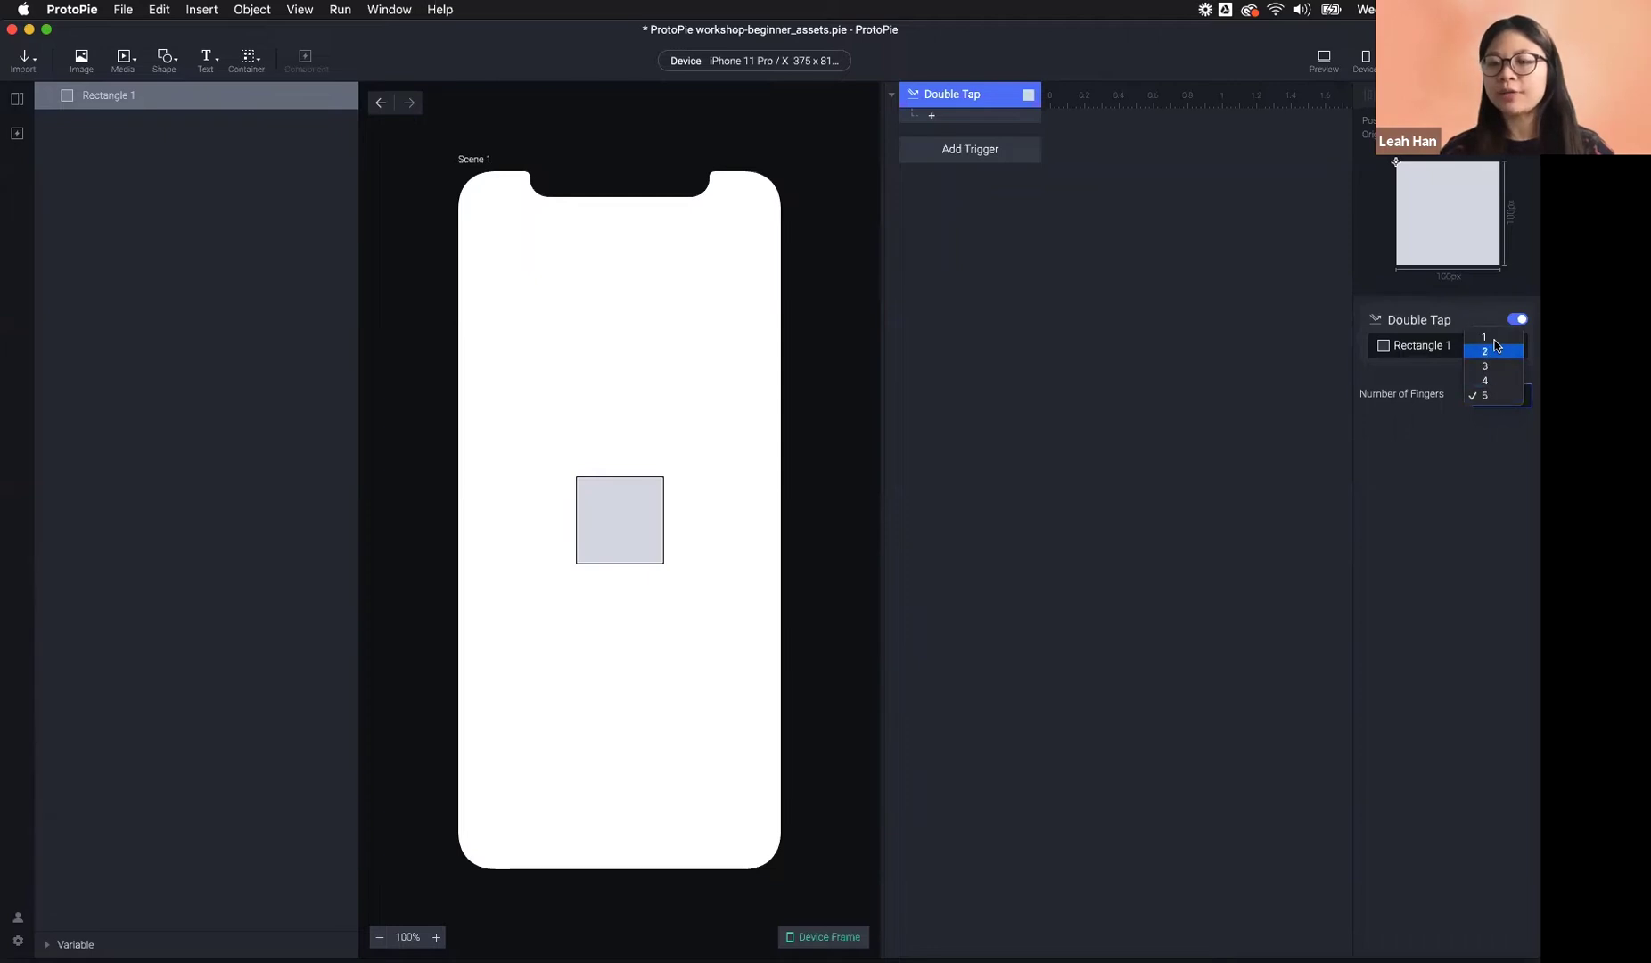
key(Return)
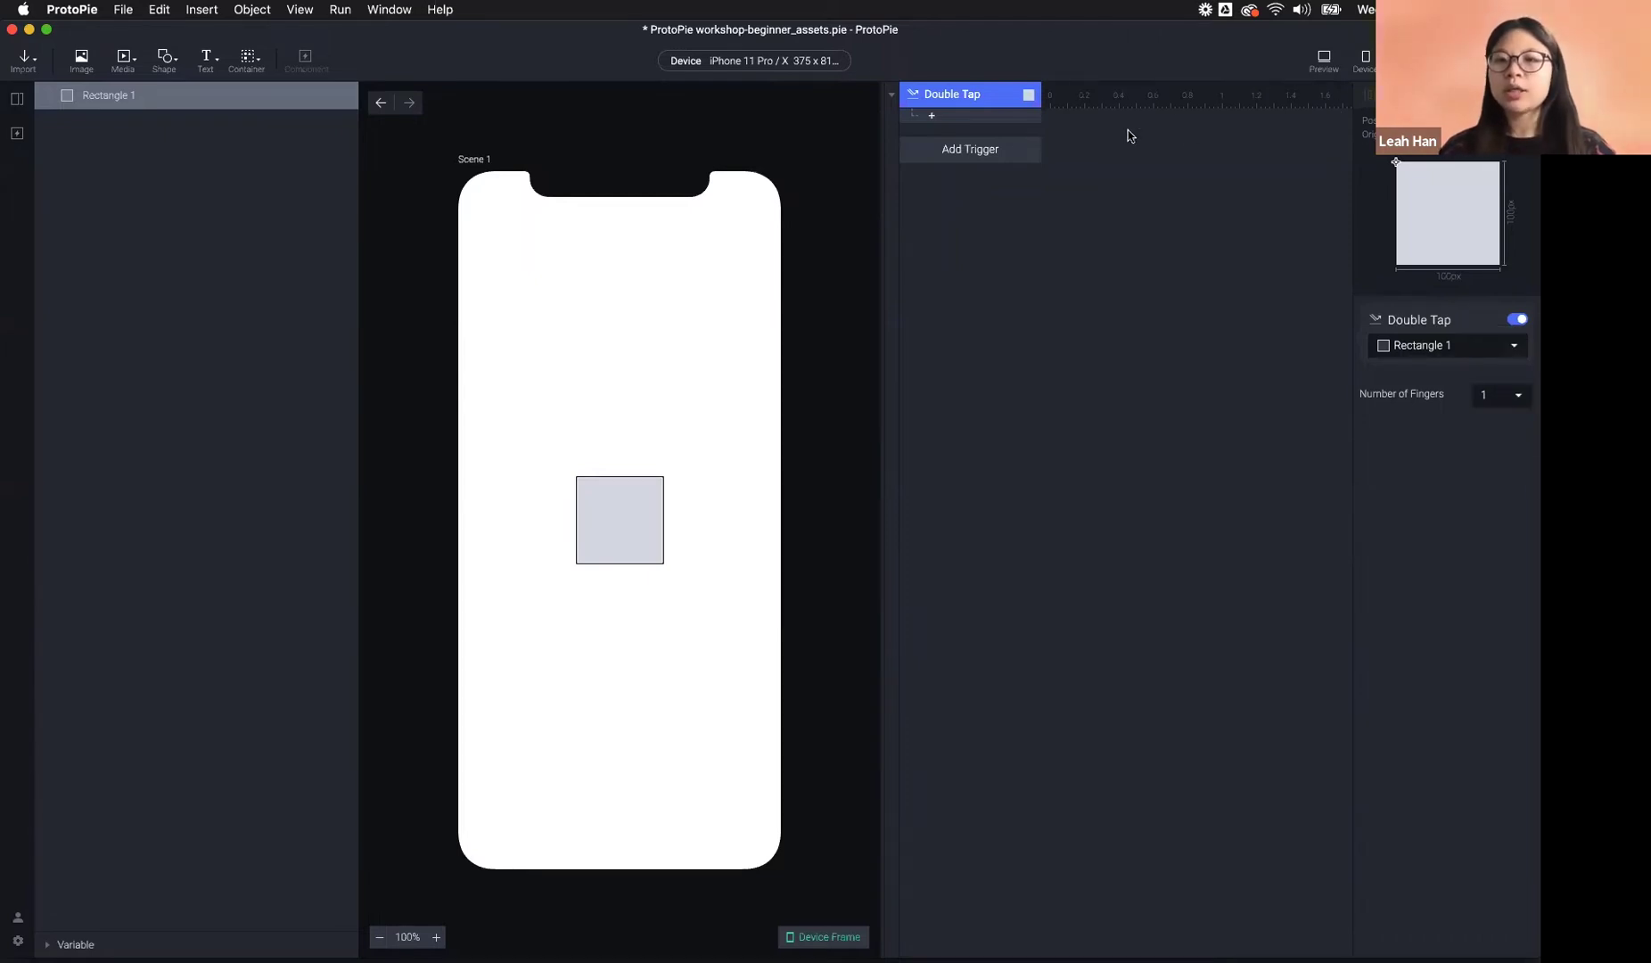
key(super+p)
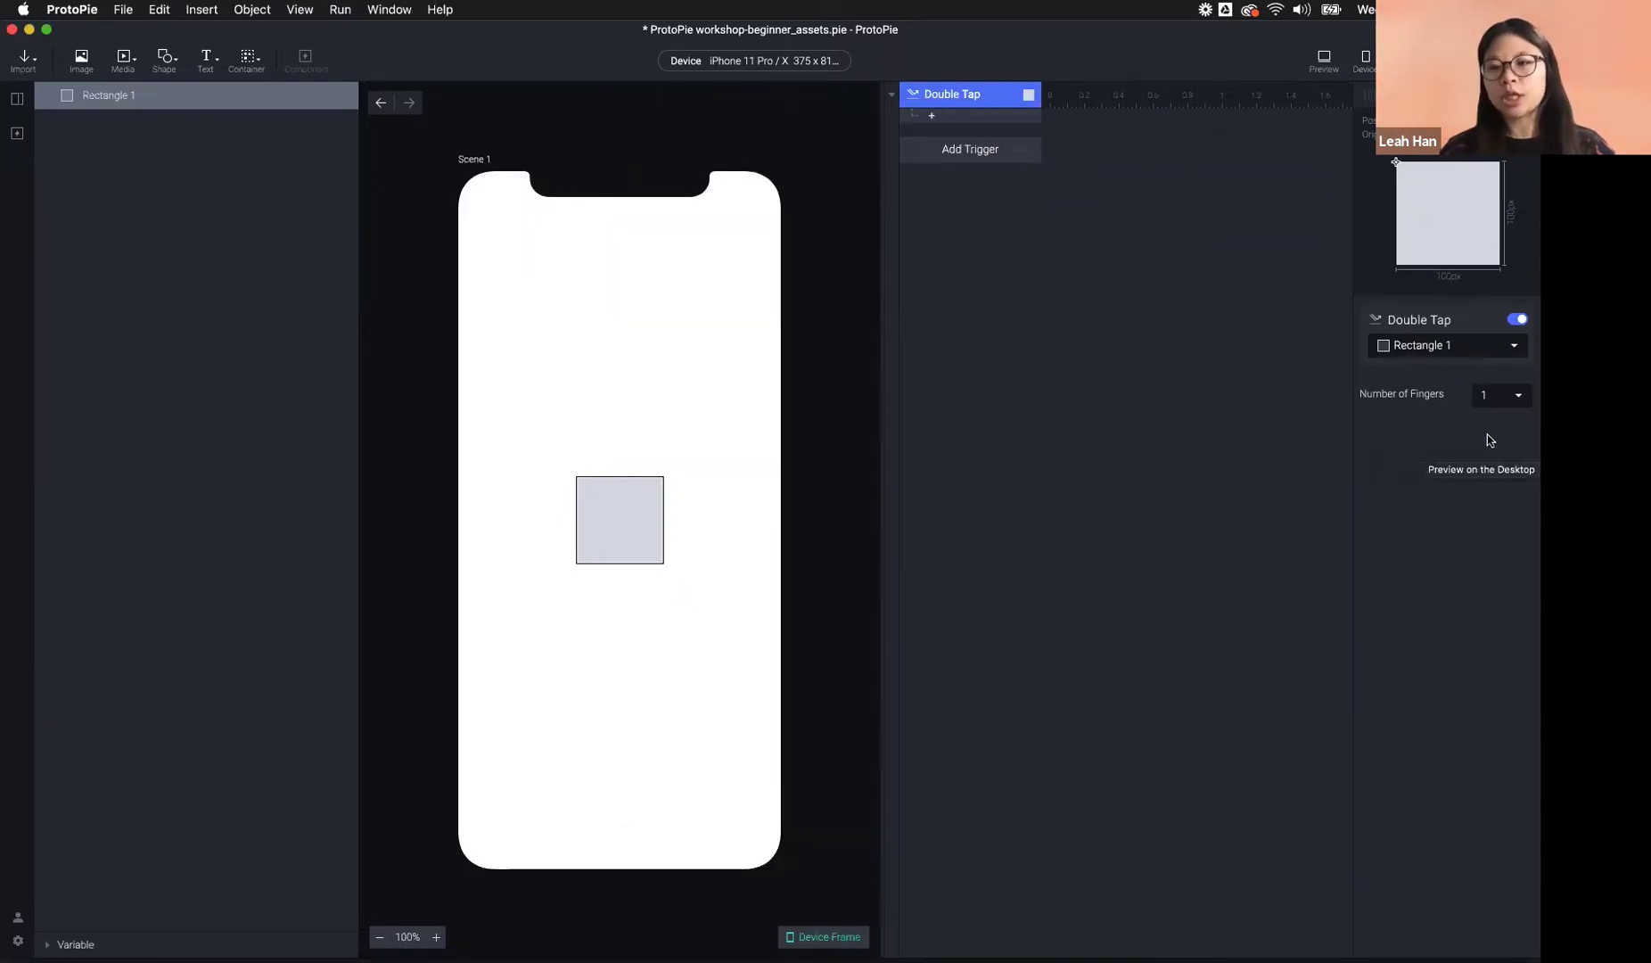
click(1506, 397)
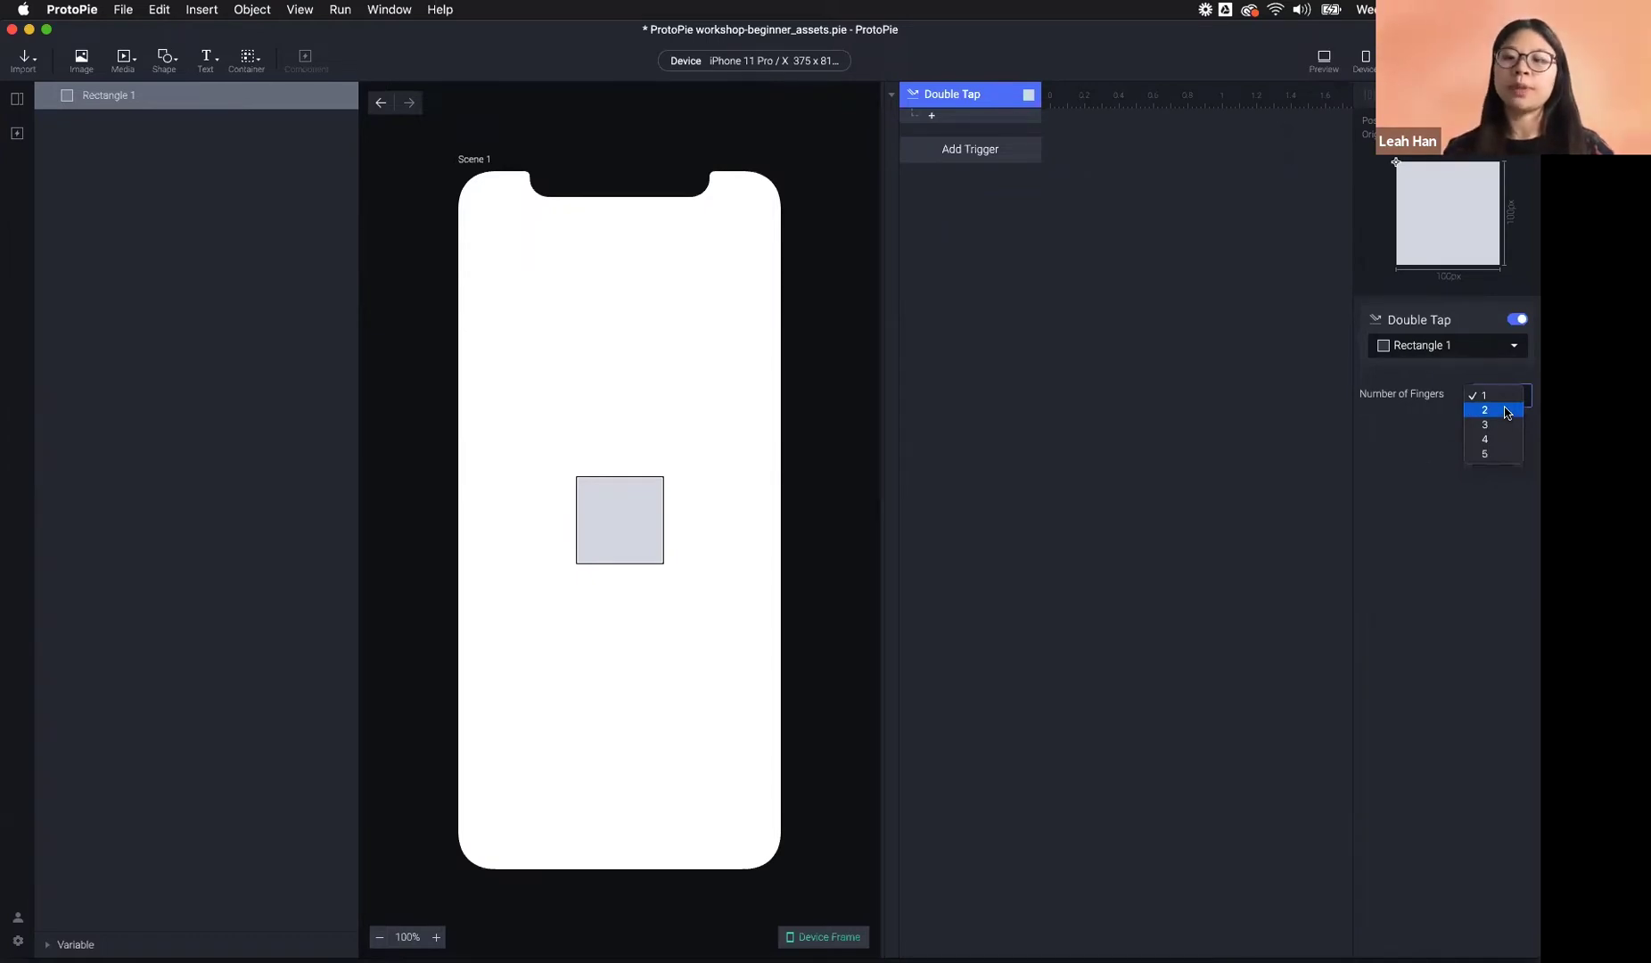
click(1440, 395)
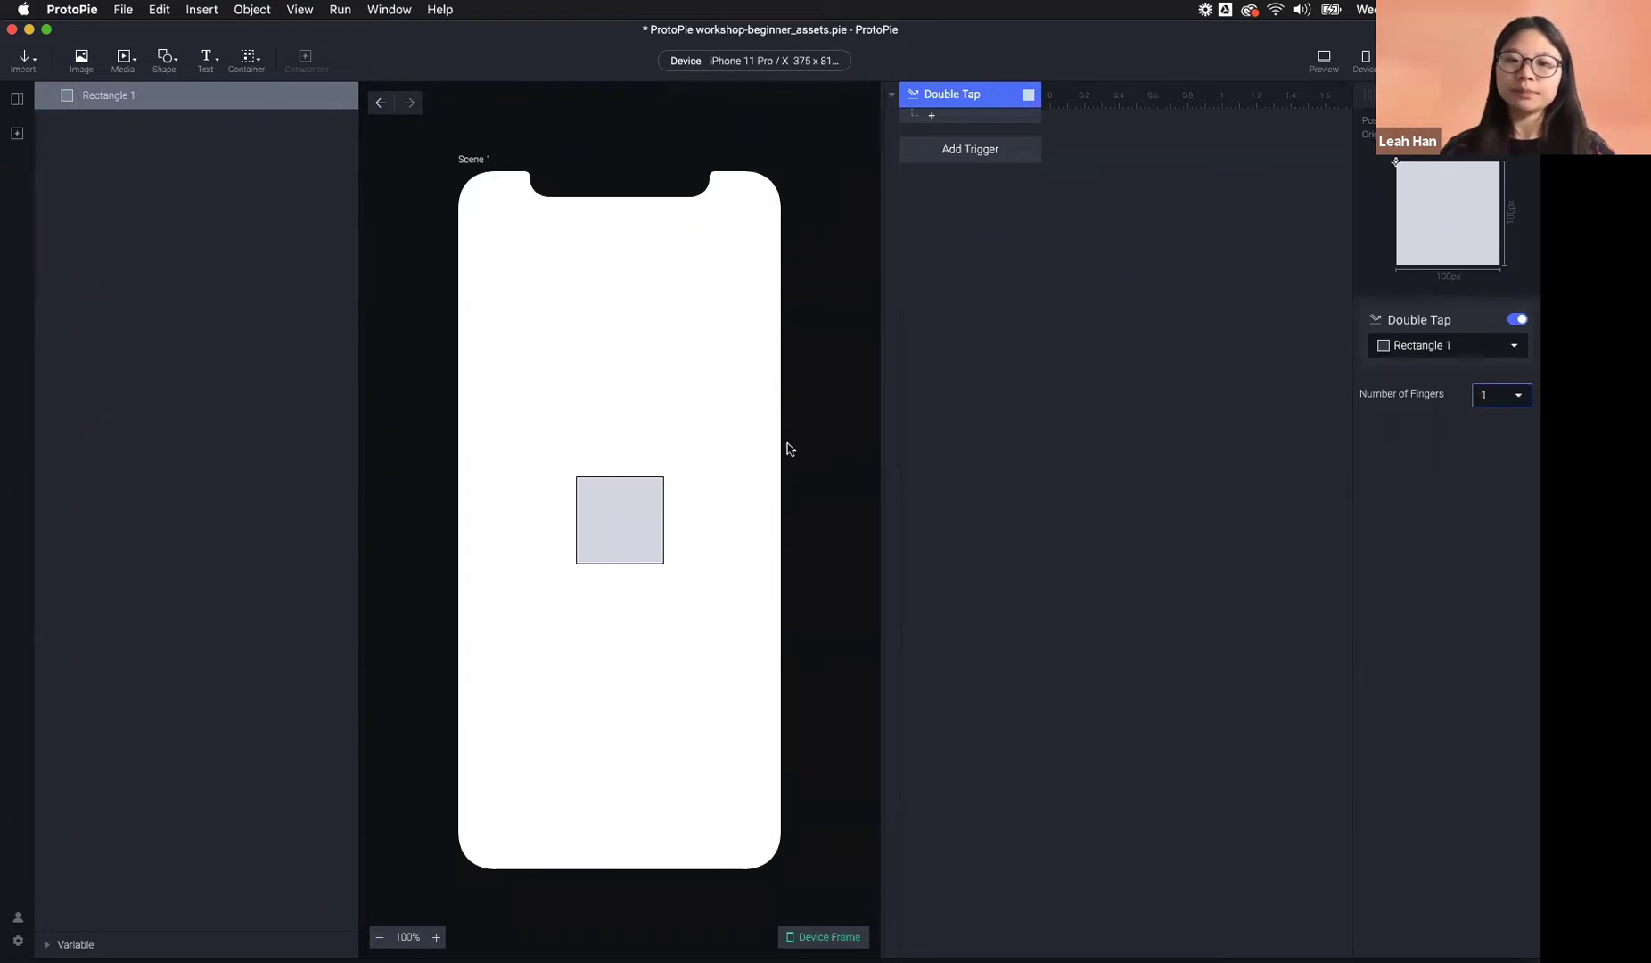
- Add a Color response for Rectangle 1 to the Double Tap trigger, with a red #F30000 fill at 100
click(638, 538)
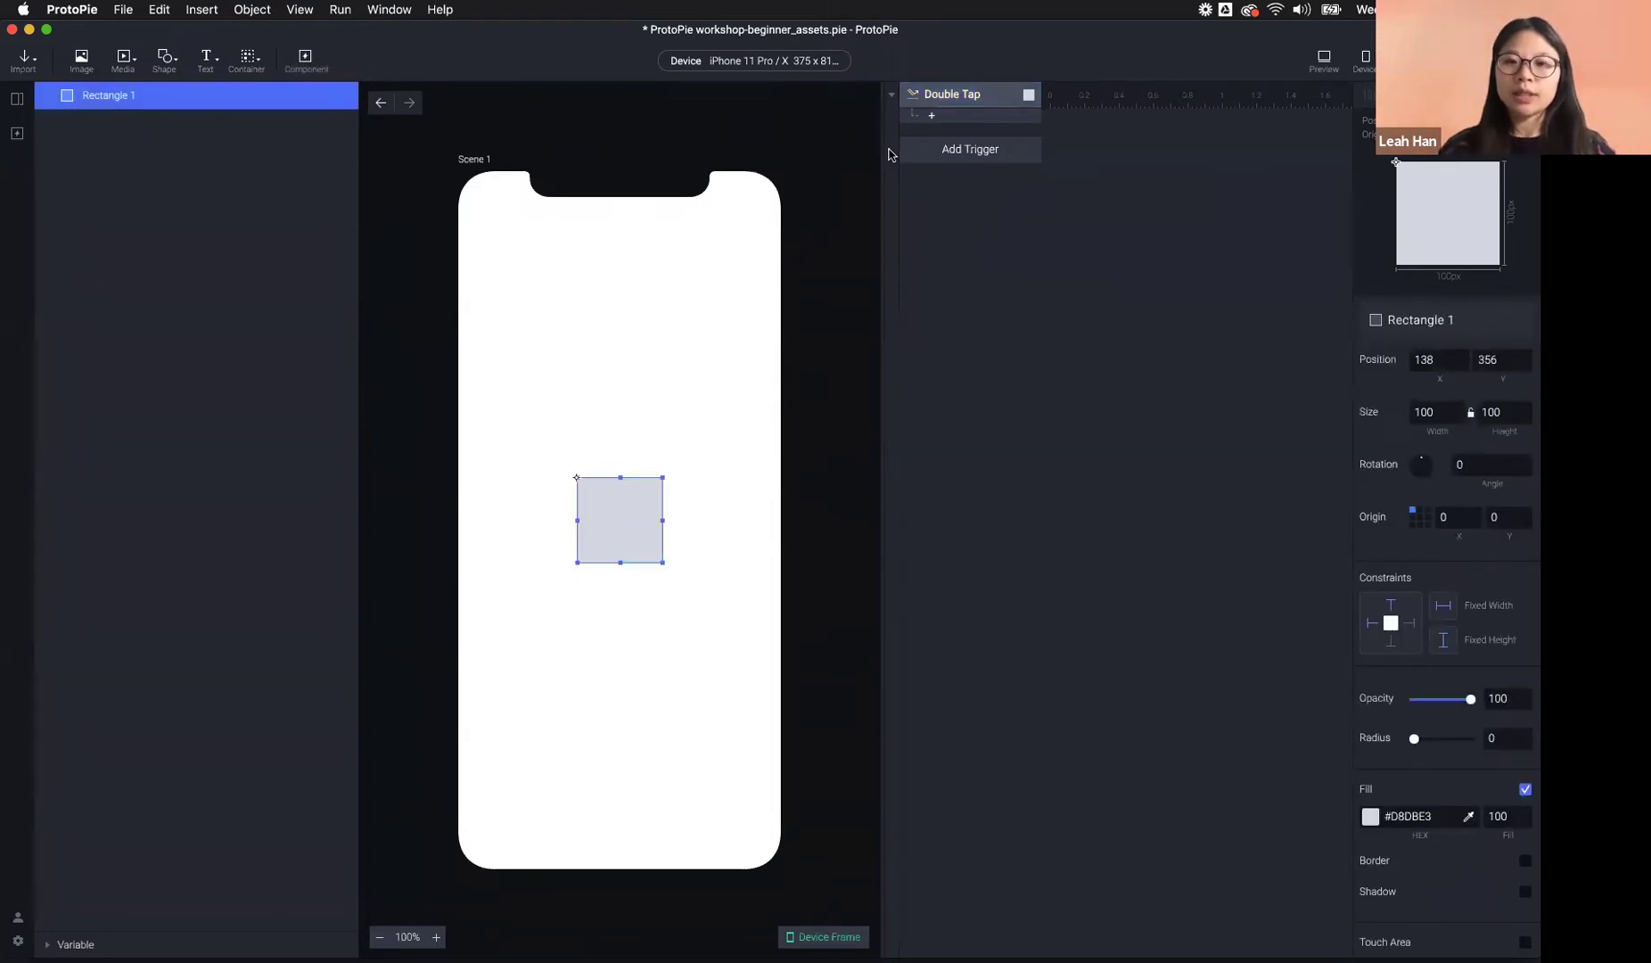
click(932, 117)
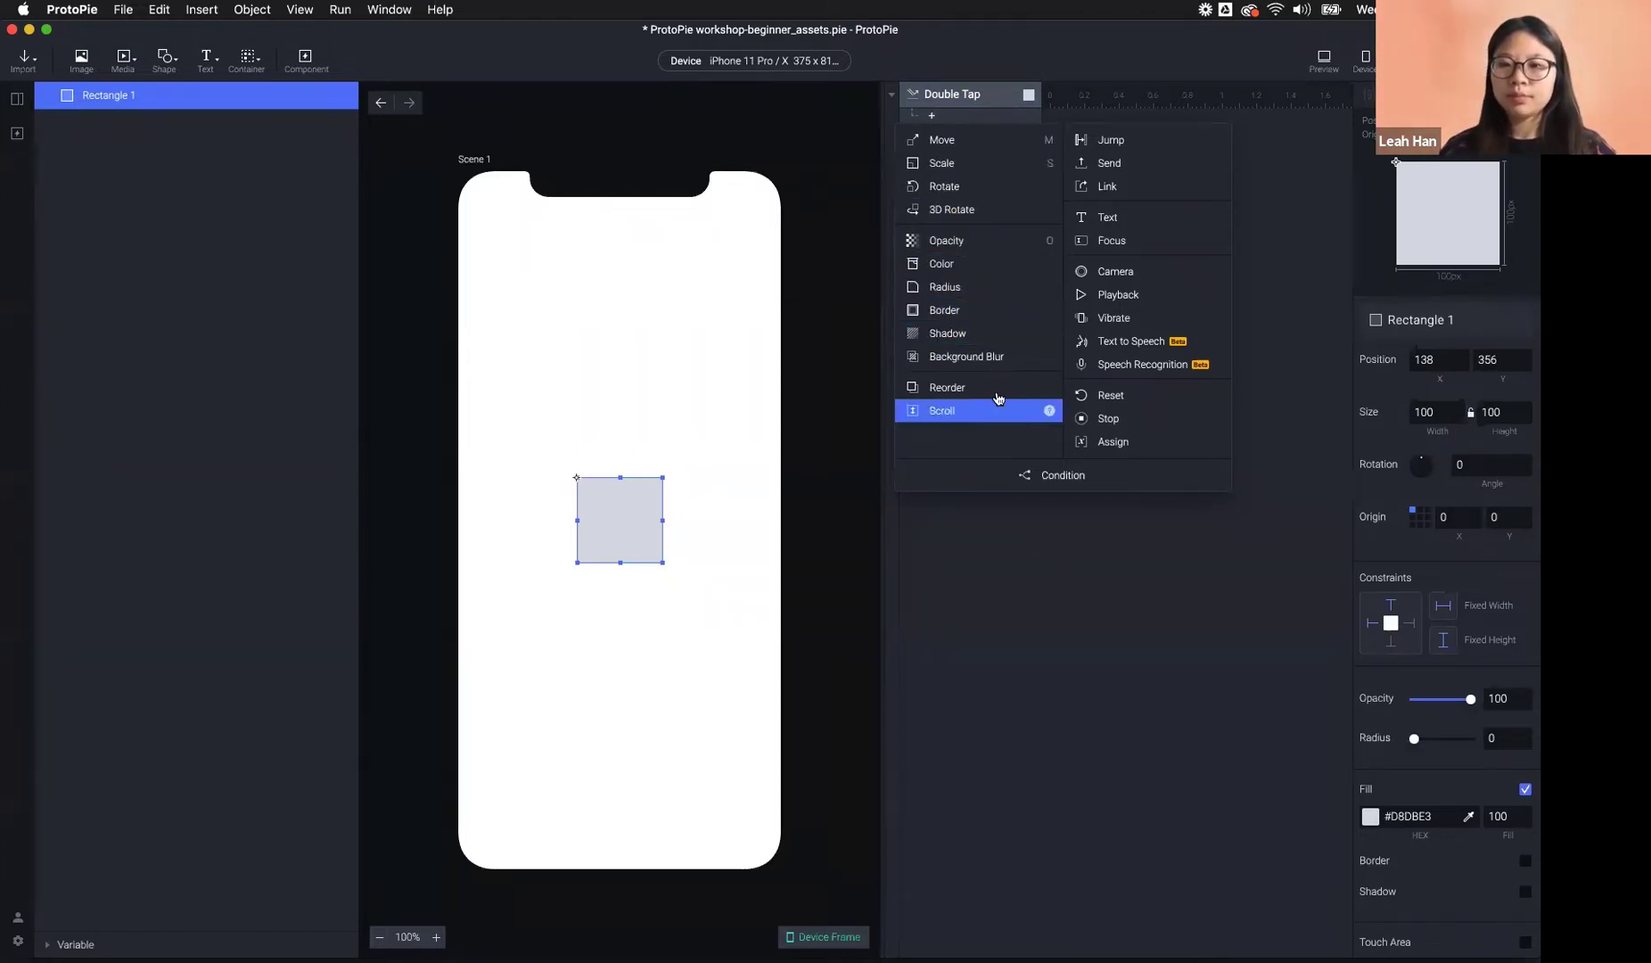
click(978, 270)
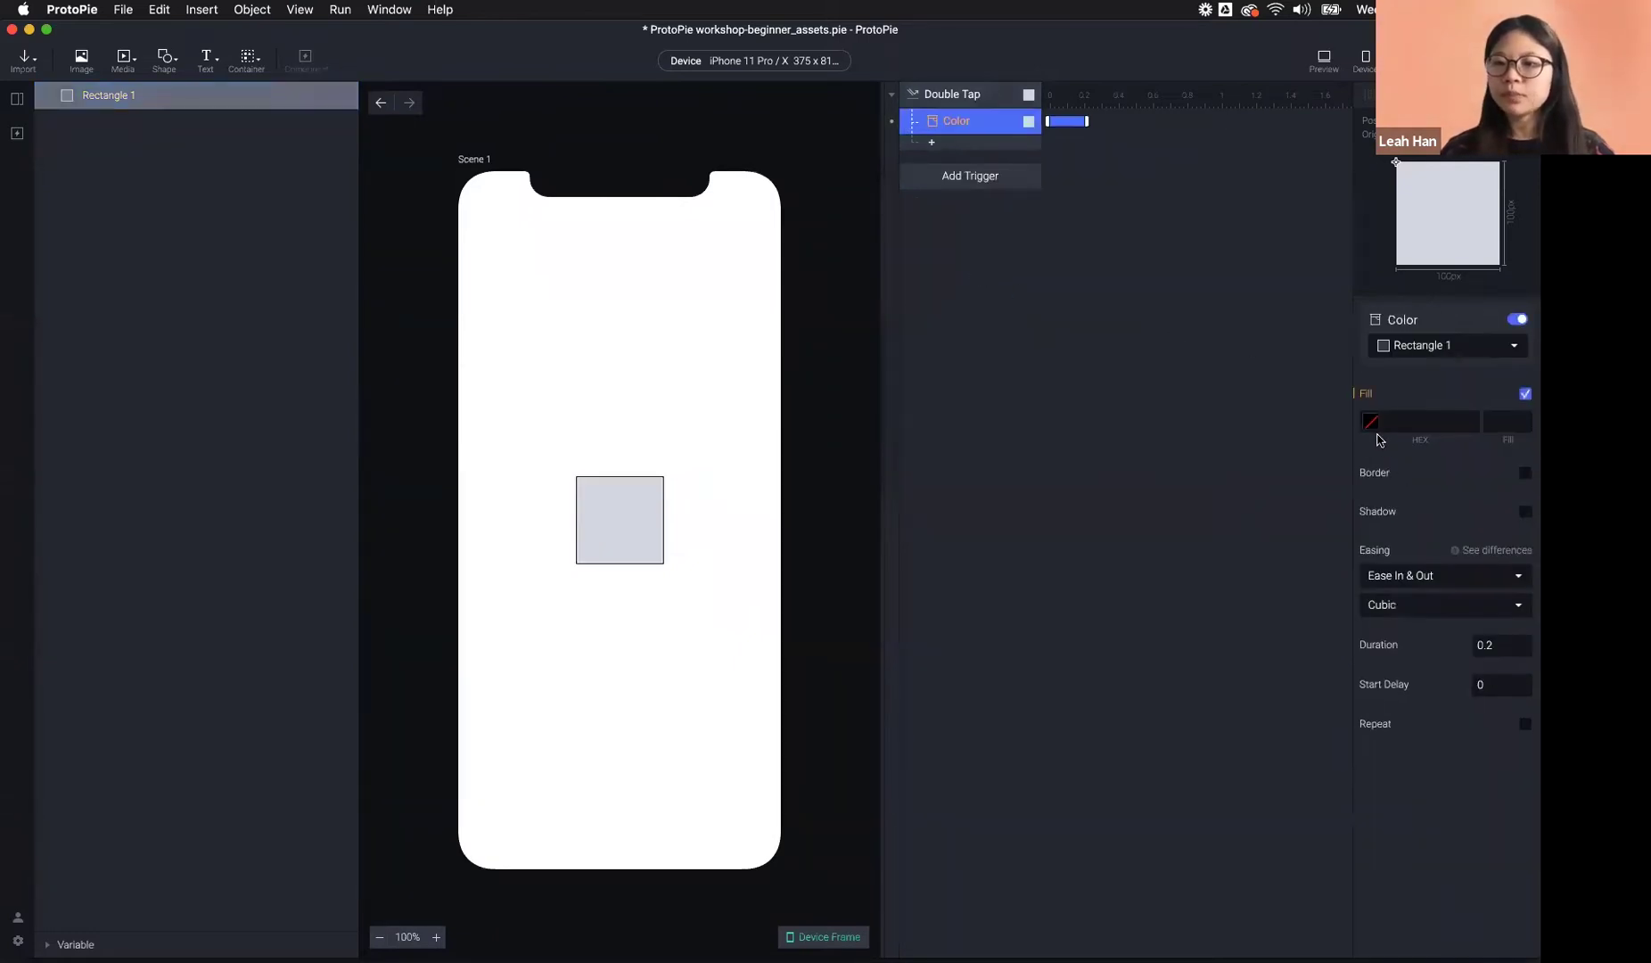
click(1371, 421)
click(1518, 465)
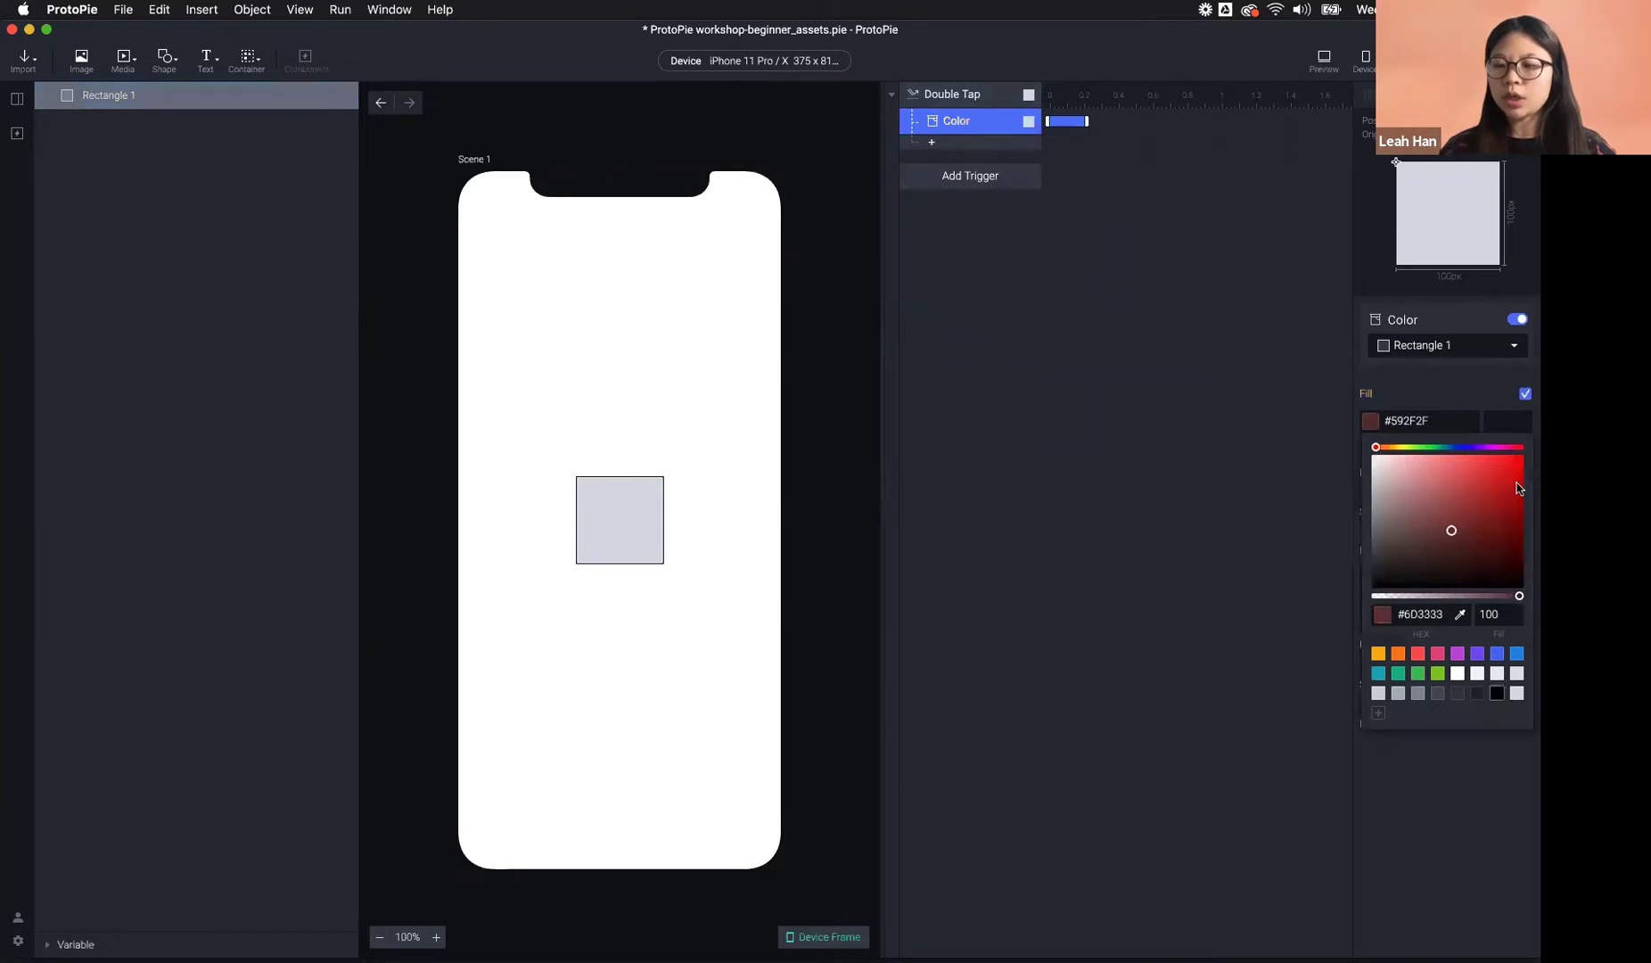
click(1490, 422)
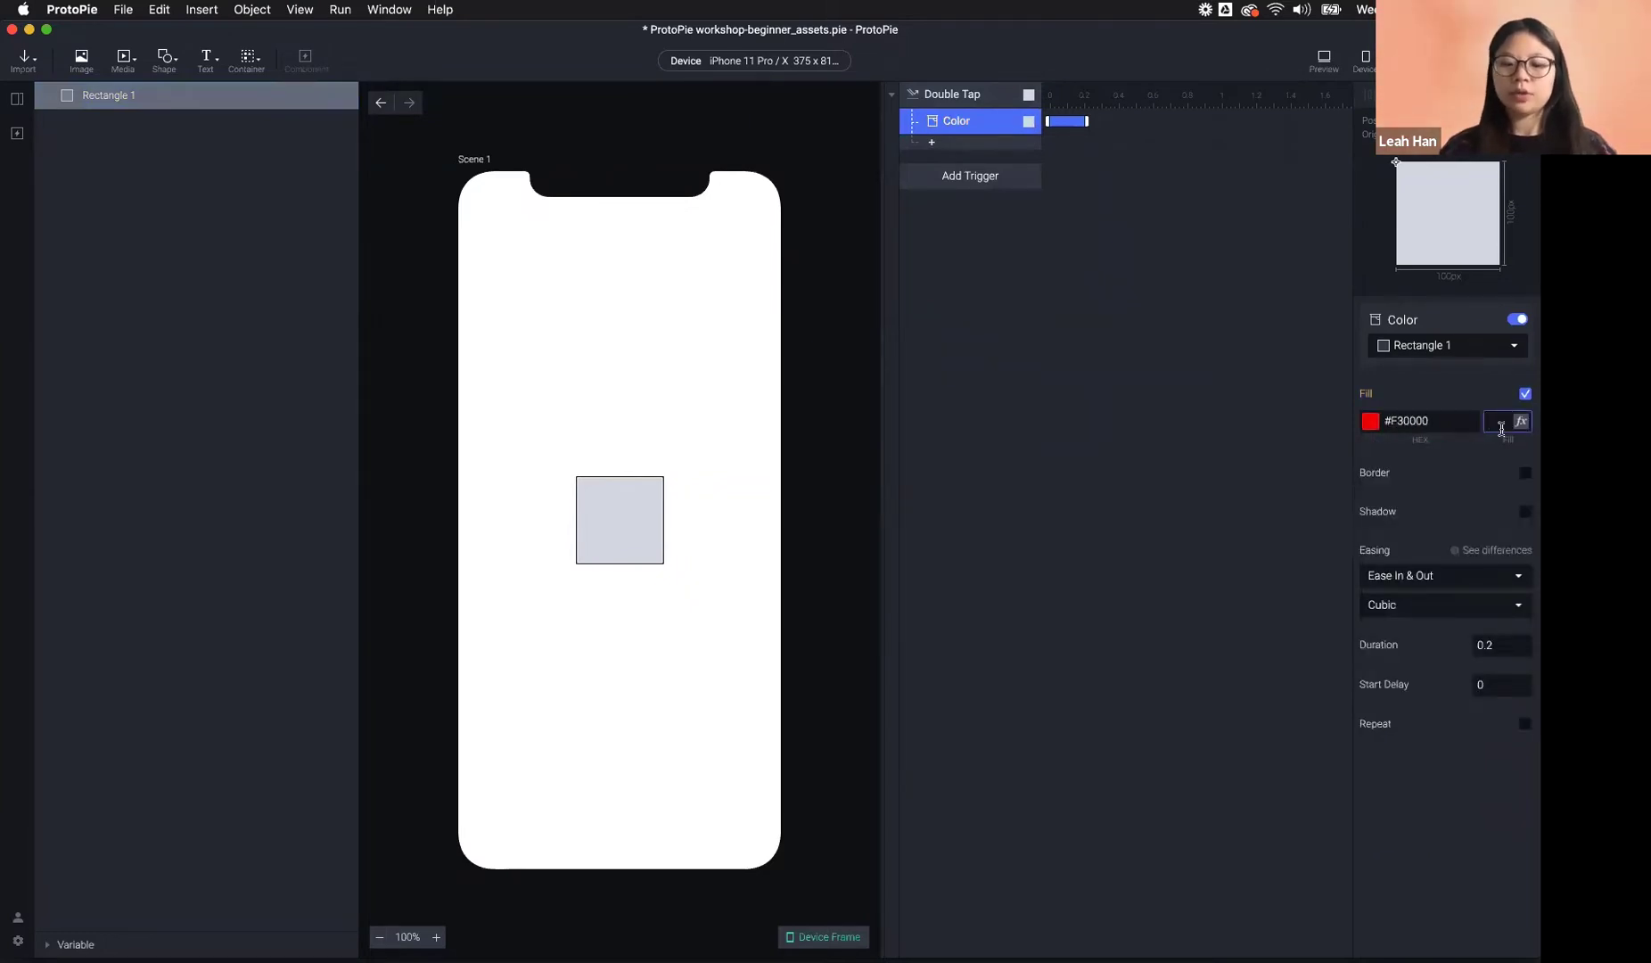
key(Return)
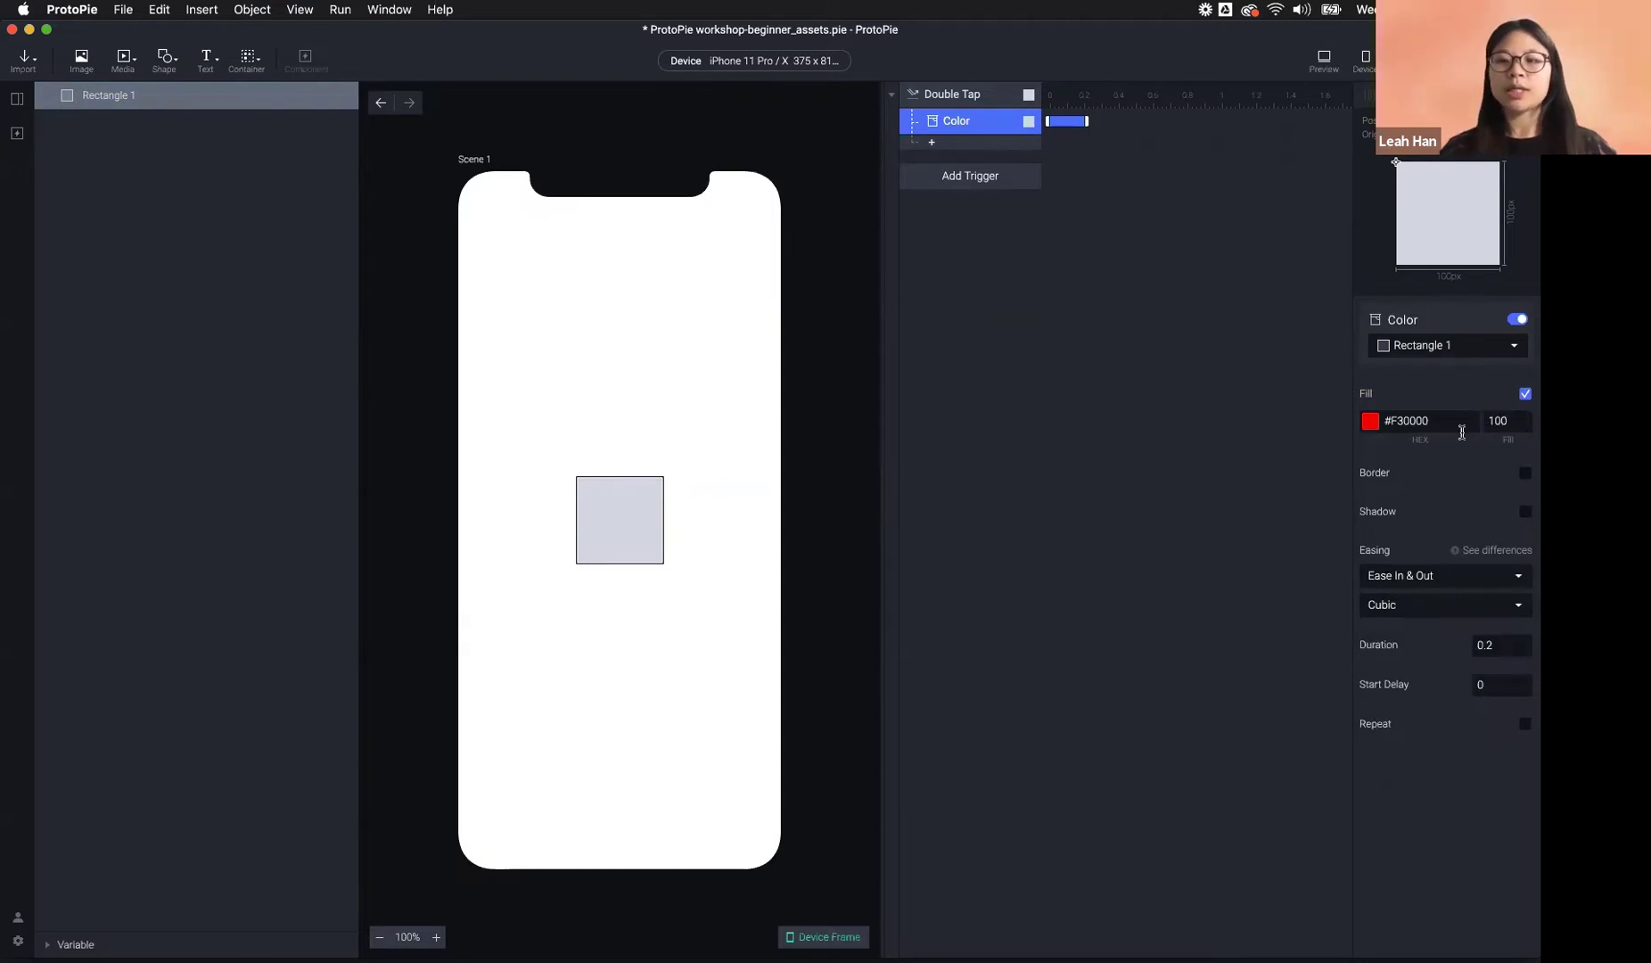
click(1501, 422)
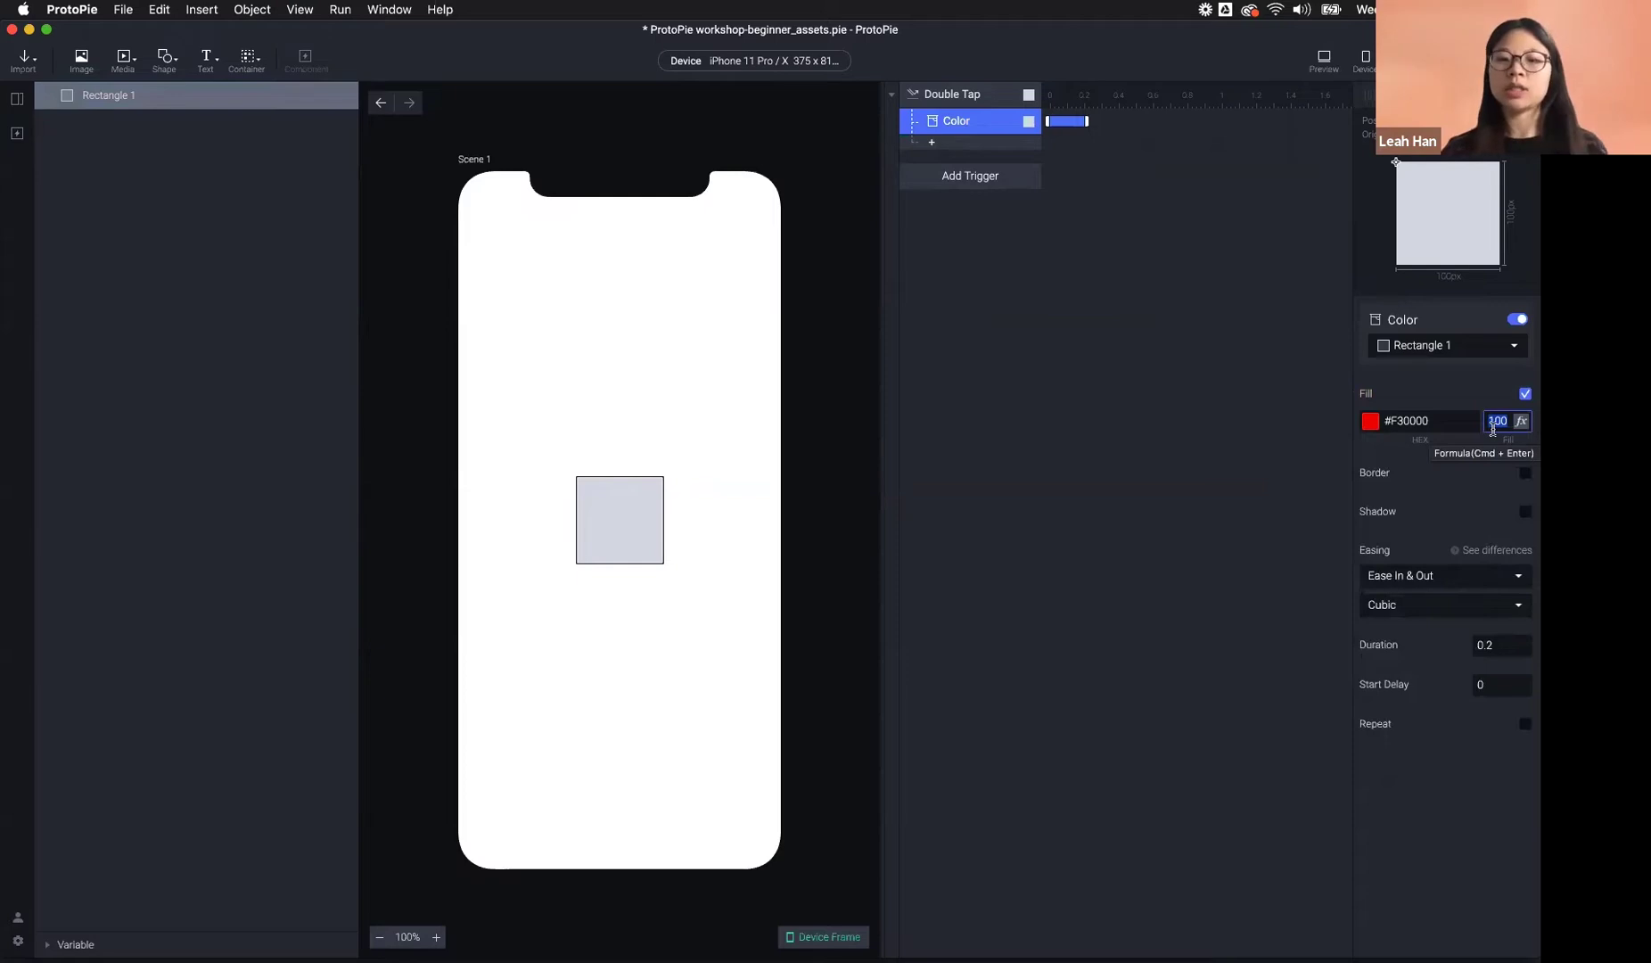
- Preview the prototype and double-tap the rectangle to test its colour change, then return to the editor
key(super+p)
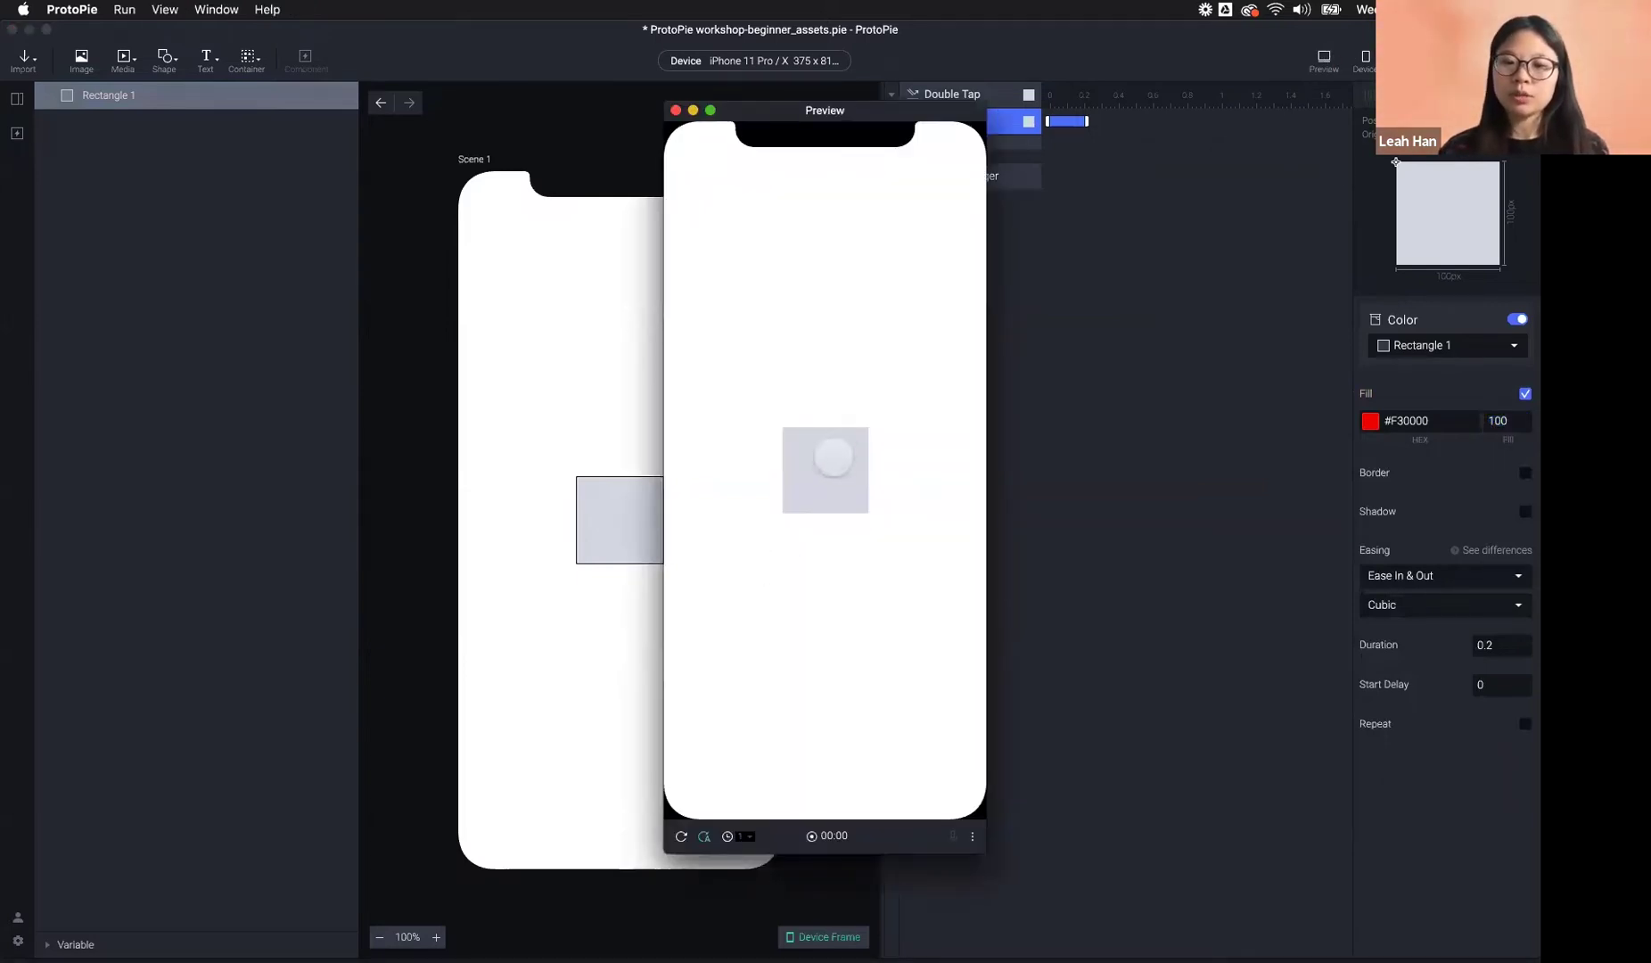
double_click(833, 456)
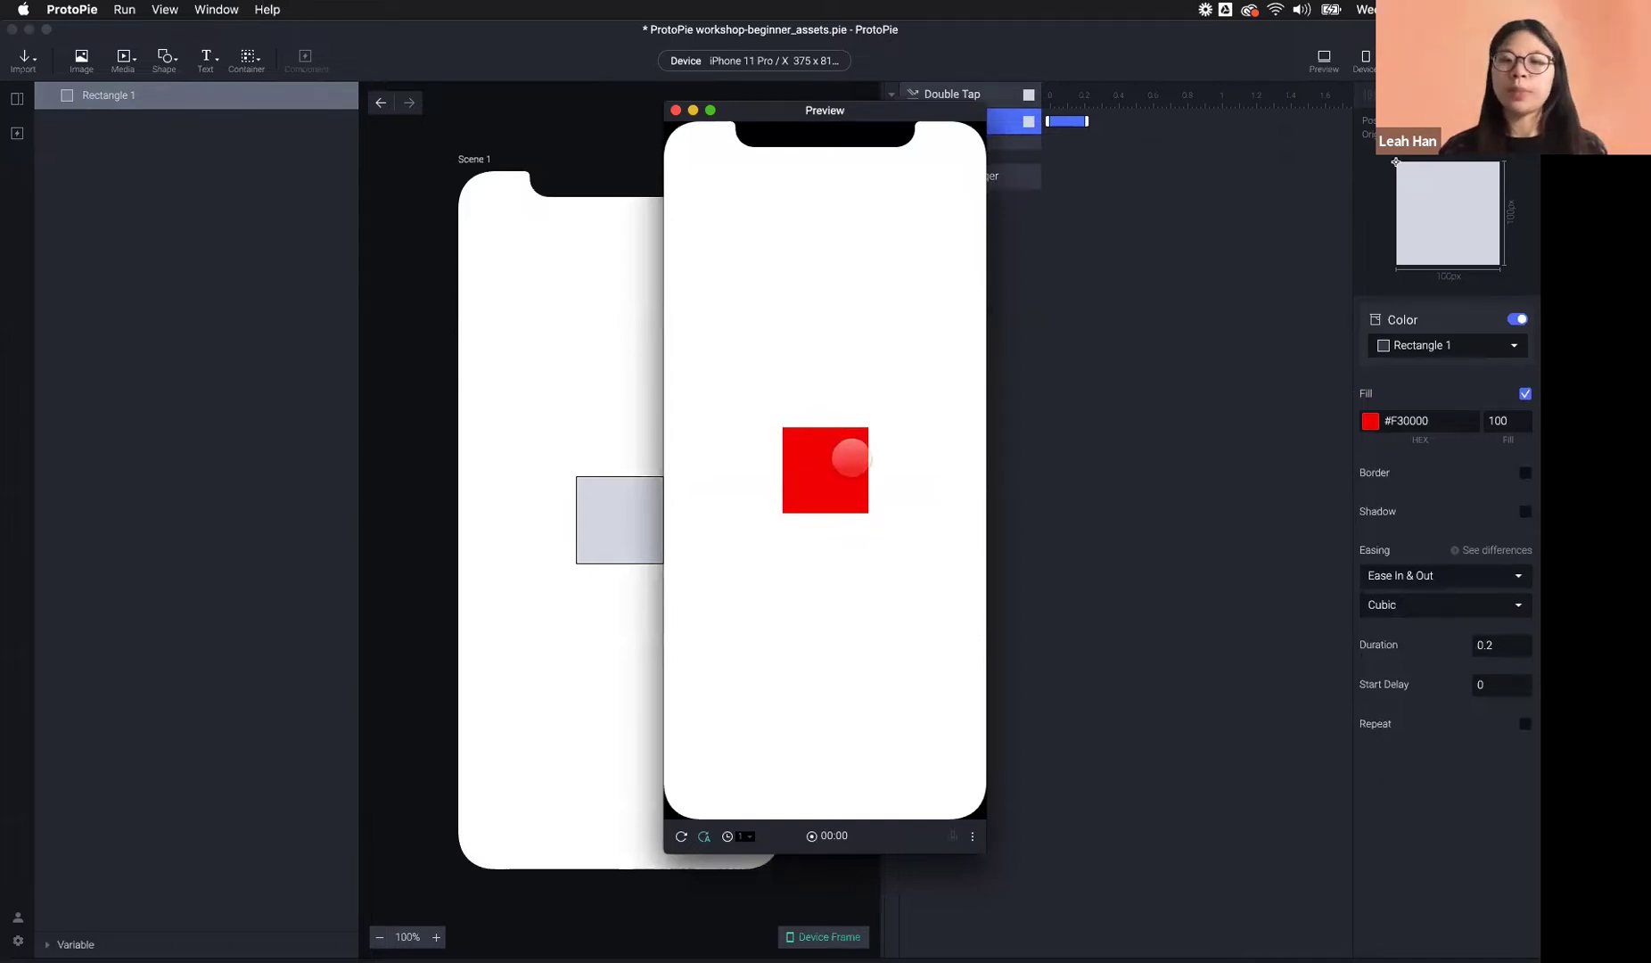
click(1108, 252)
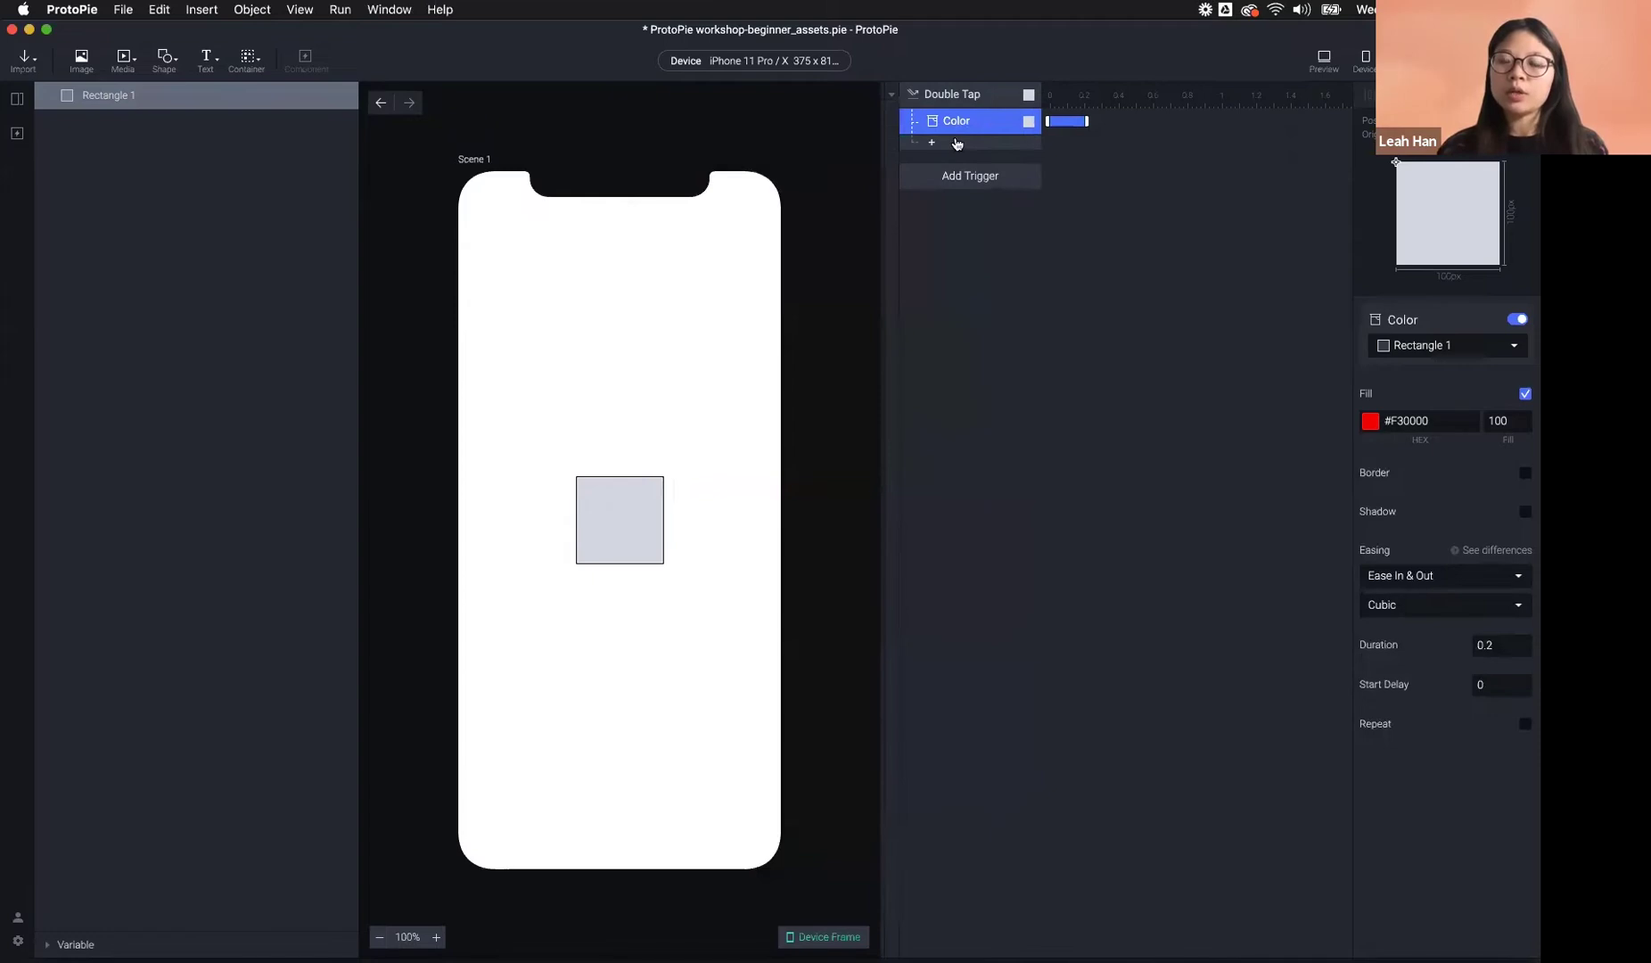
- Add a Move response for Rectangle 1 to the Double Tap trigger
click(955, 144)
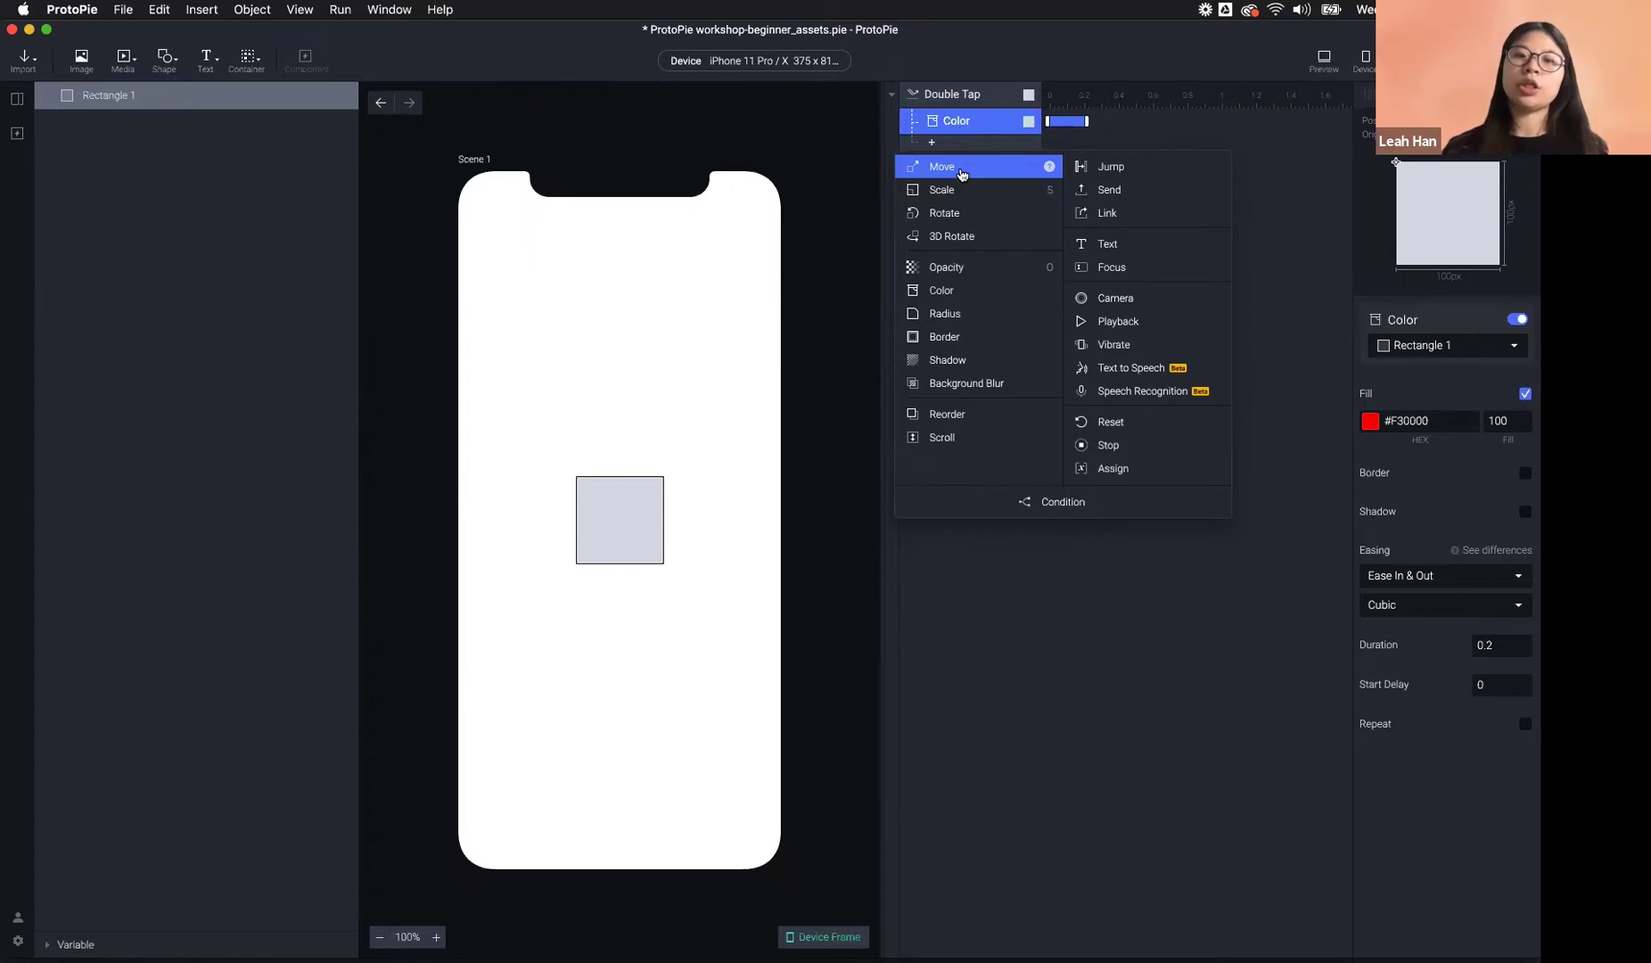
click(974, 169)
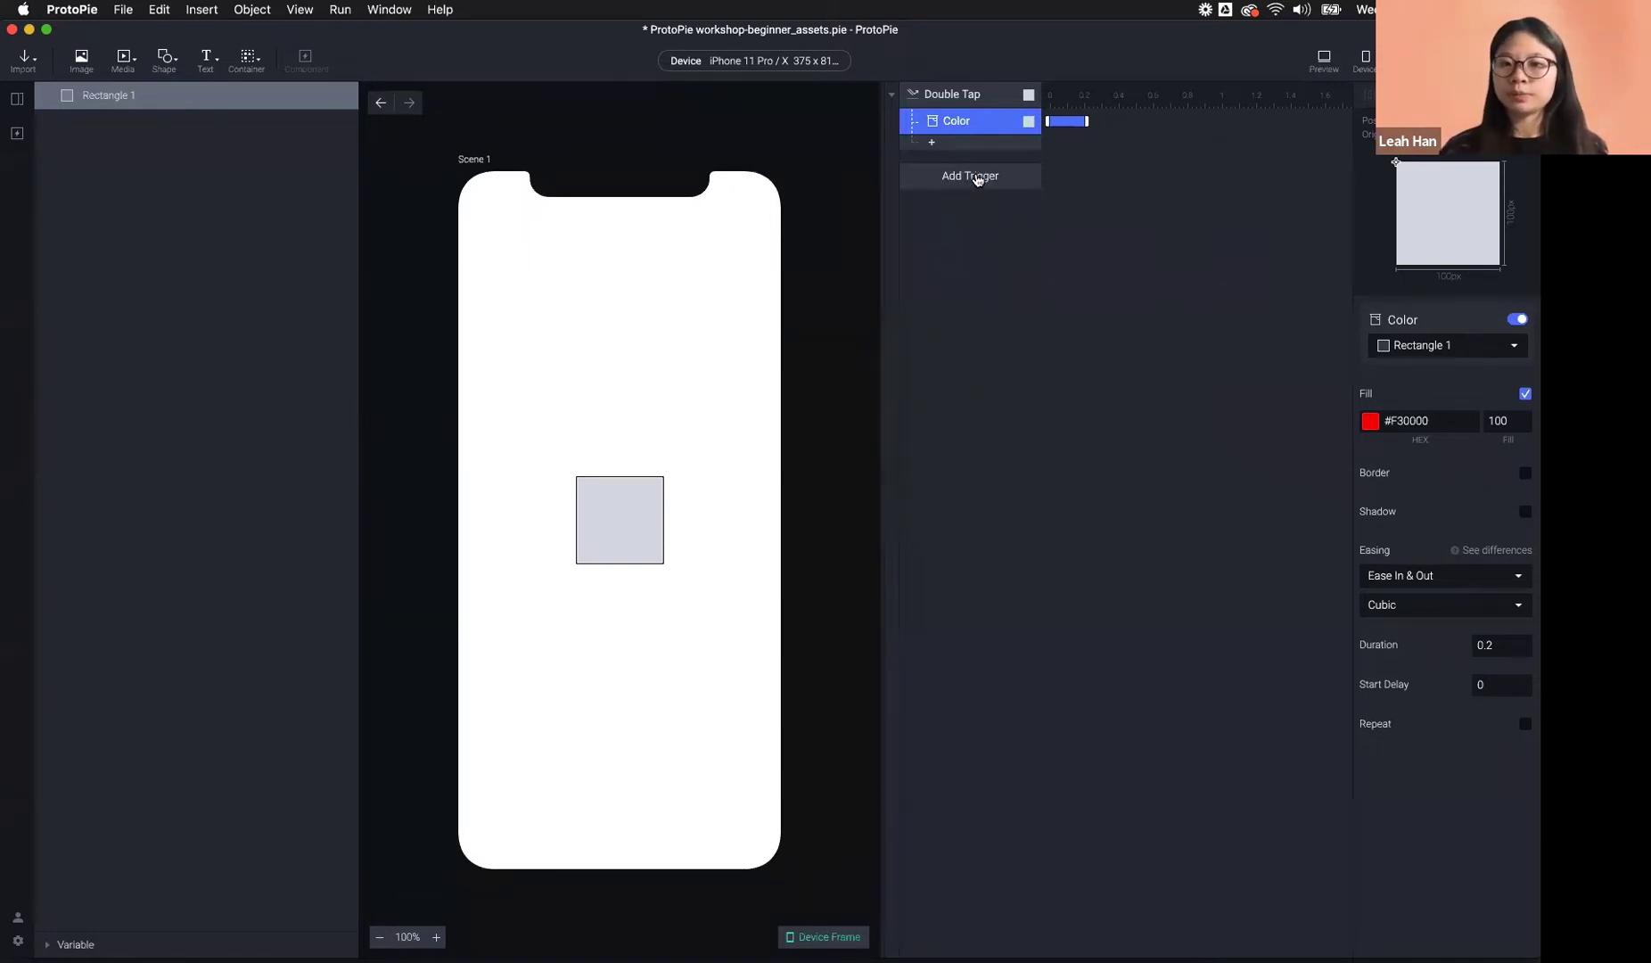
click(1436, 426)
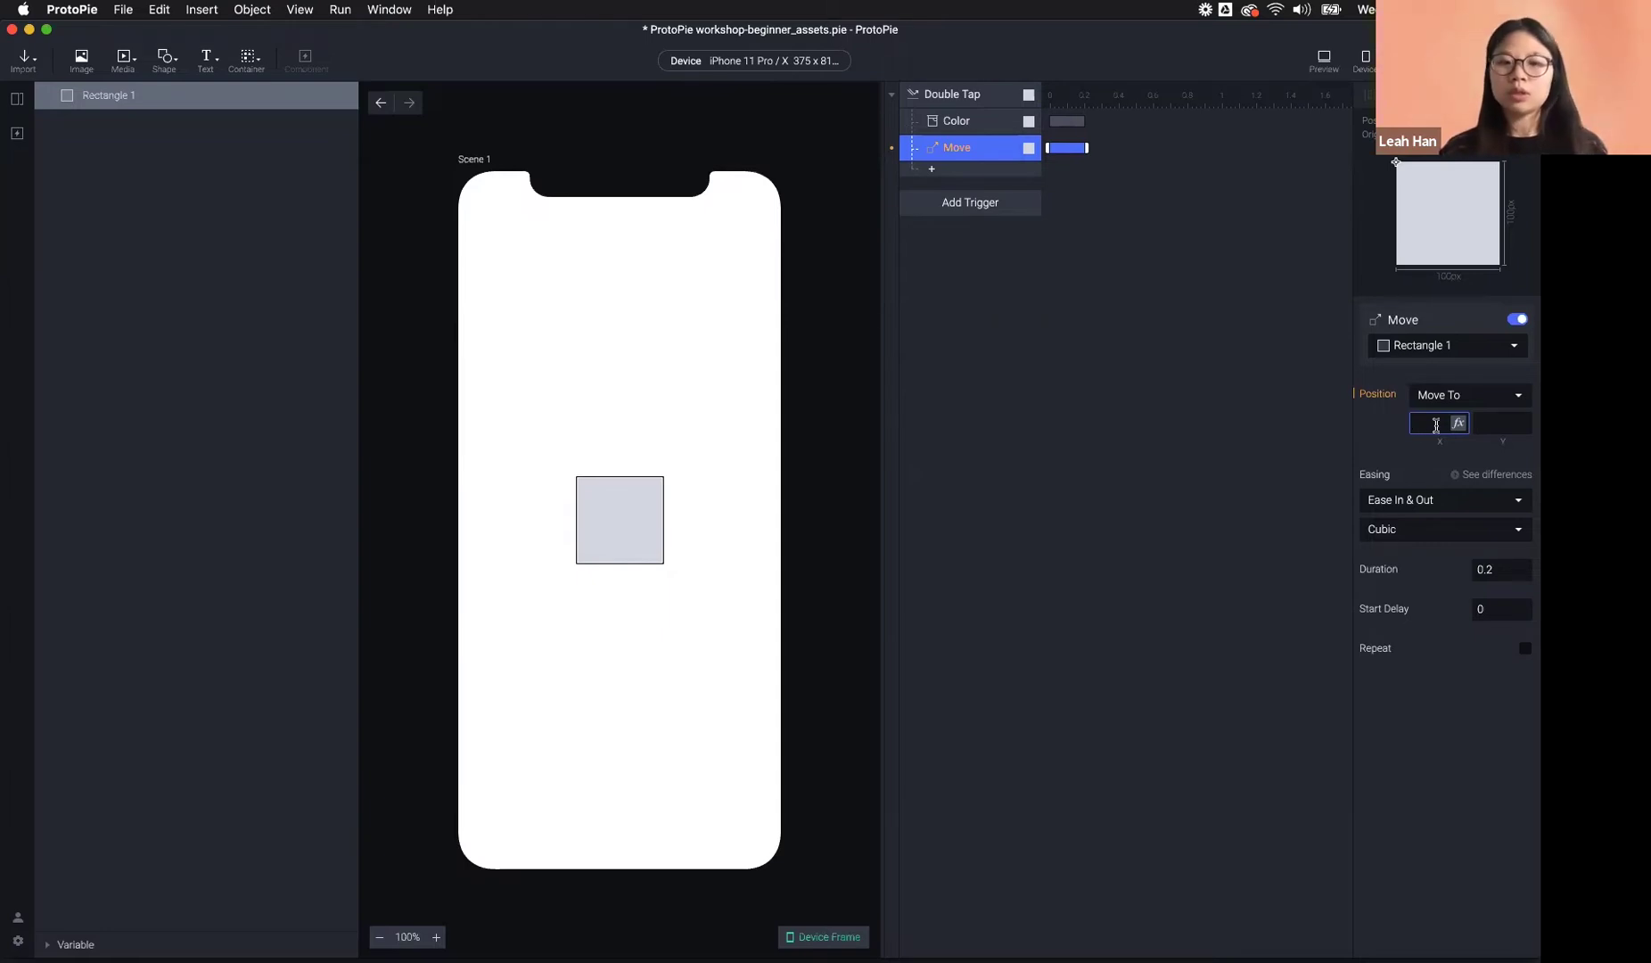
- Reposition Rectangle 1 in the scene to X 0, Y 0, to X 262, Y 0, to X 0, Y 694, and finally to X 138, Y 220
click(588, 504)
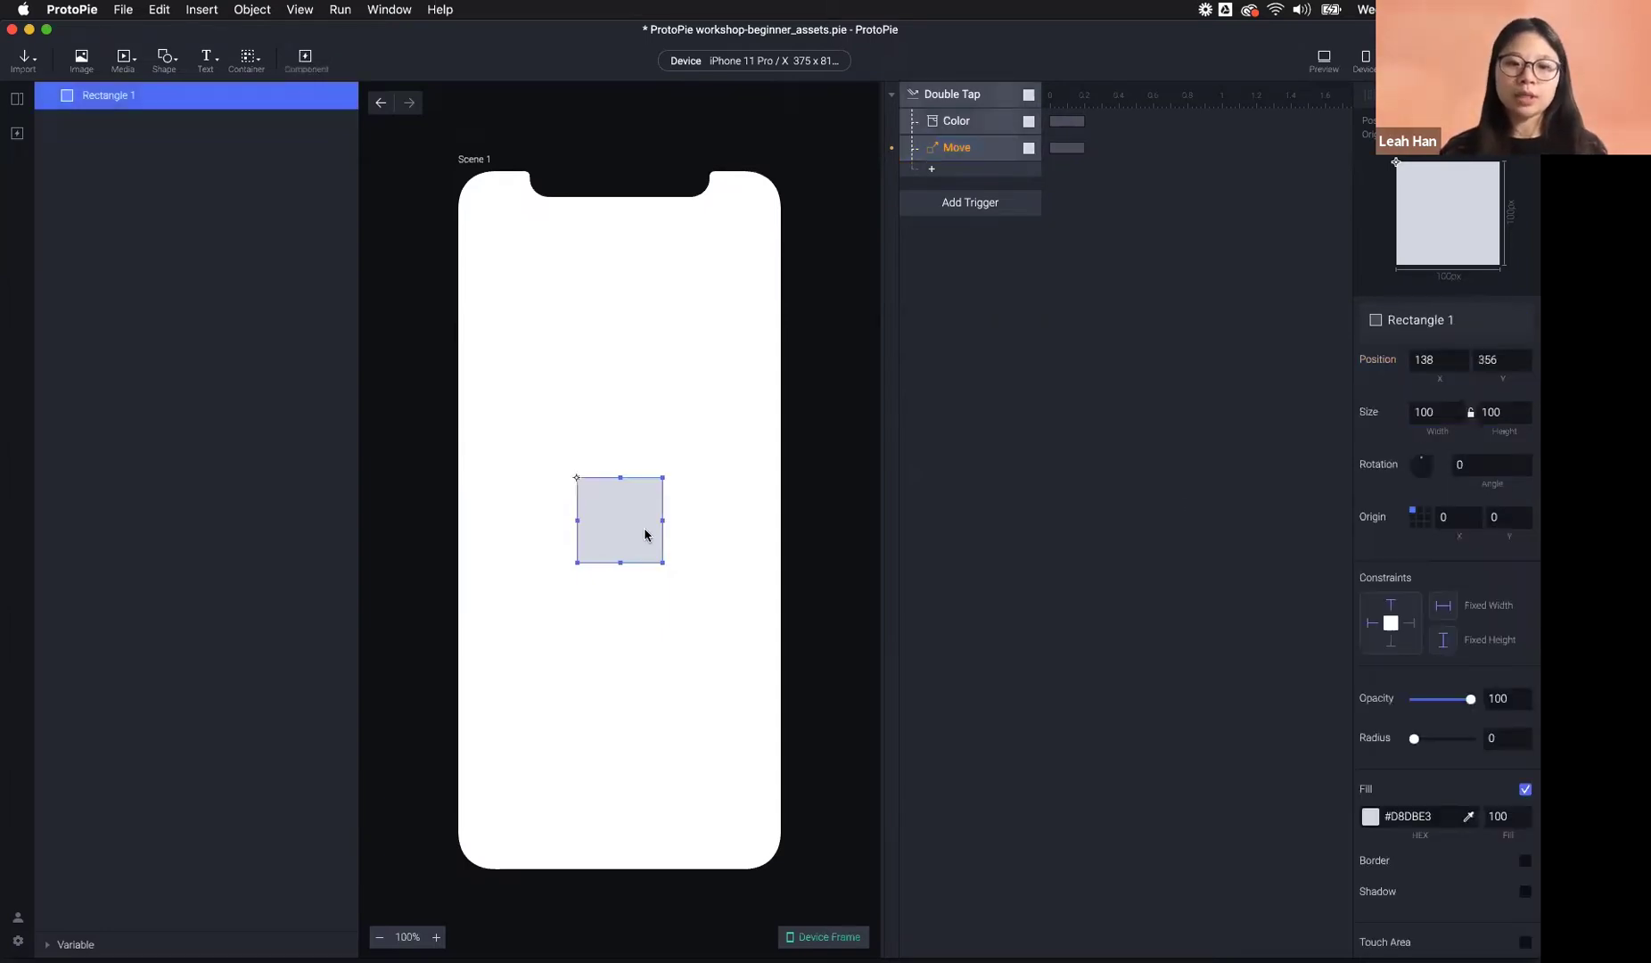
drag(640, 525, 435, 217)
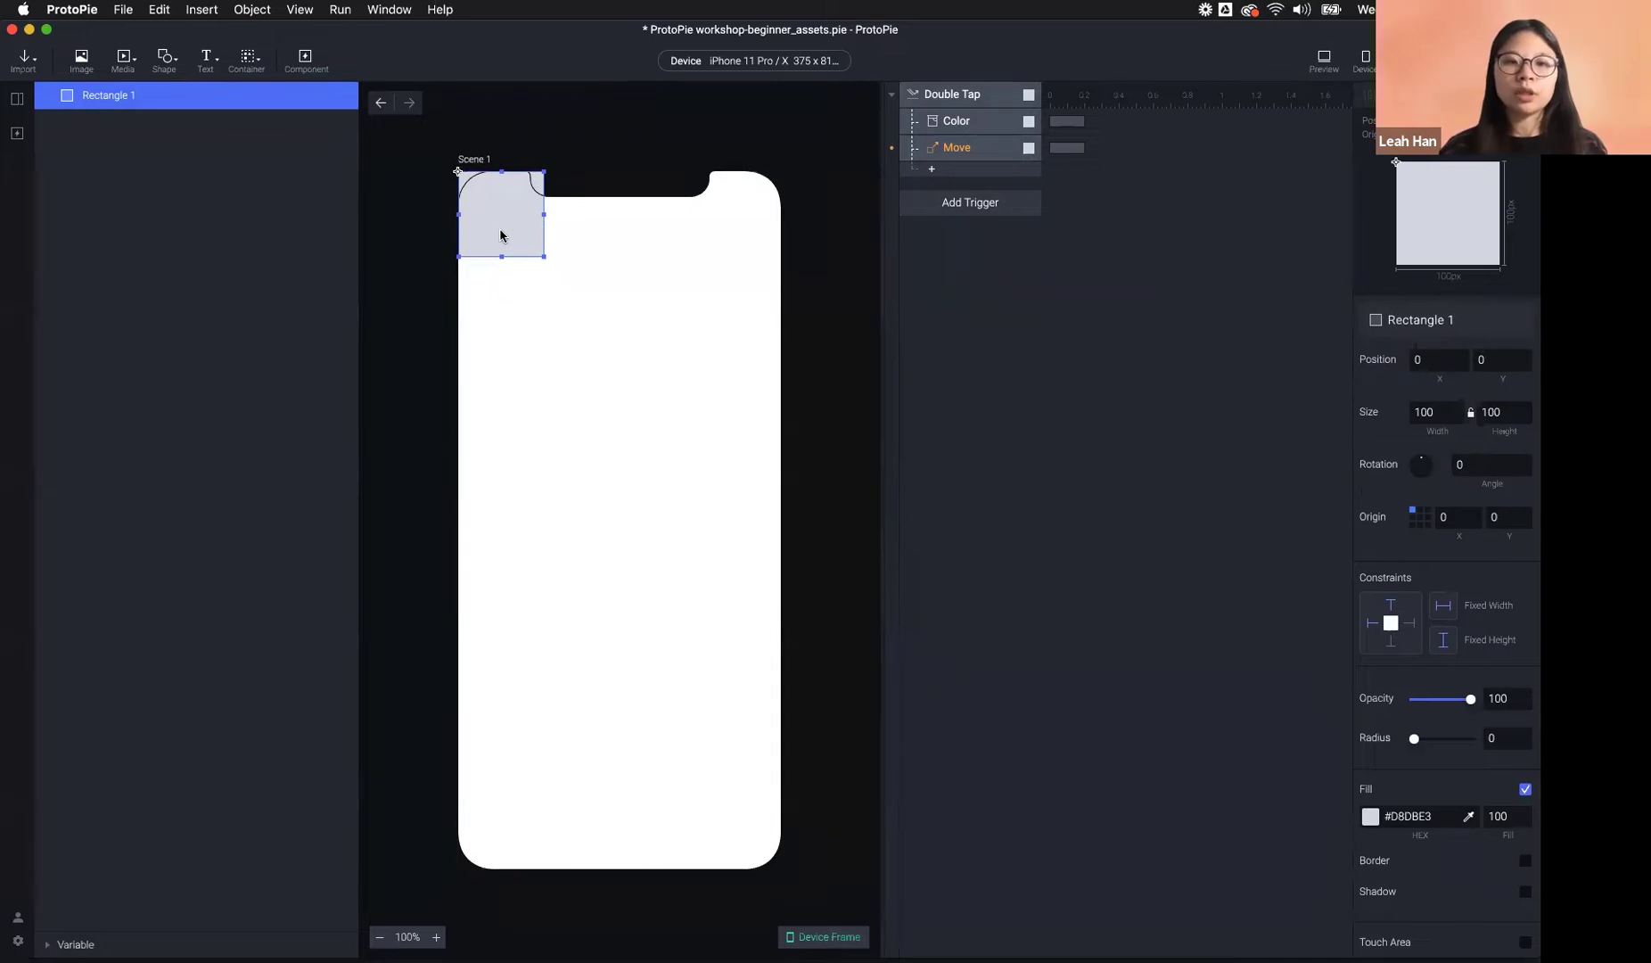
drag(523, 228, 734, 244)
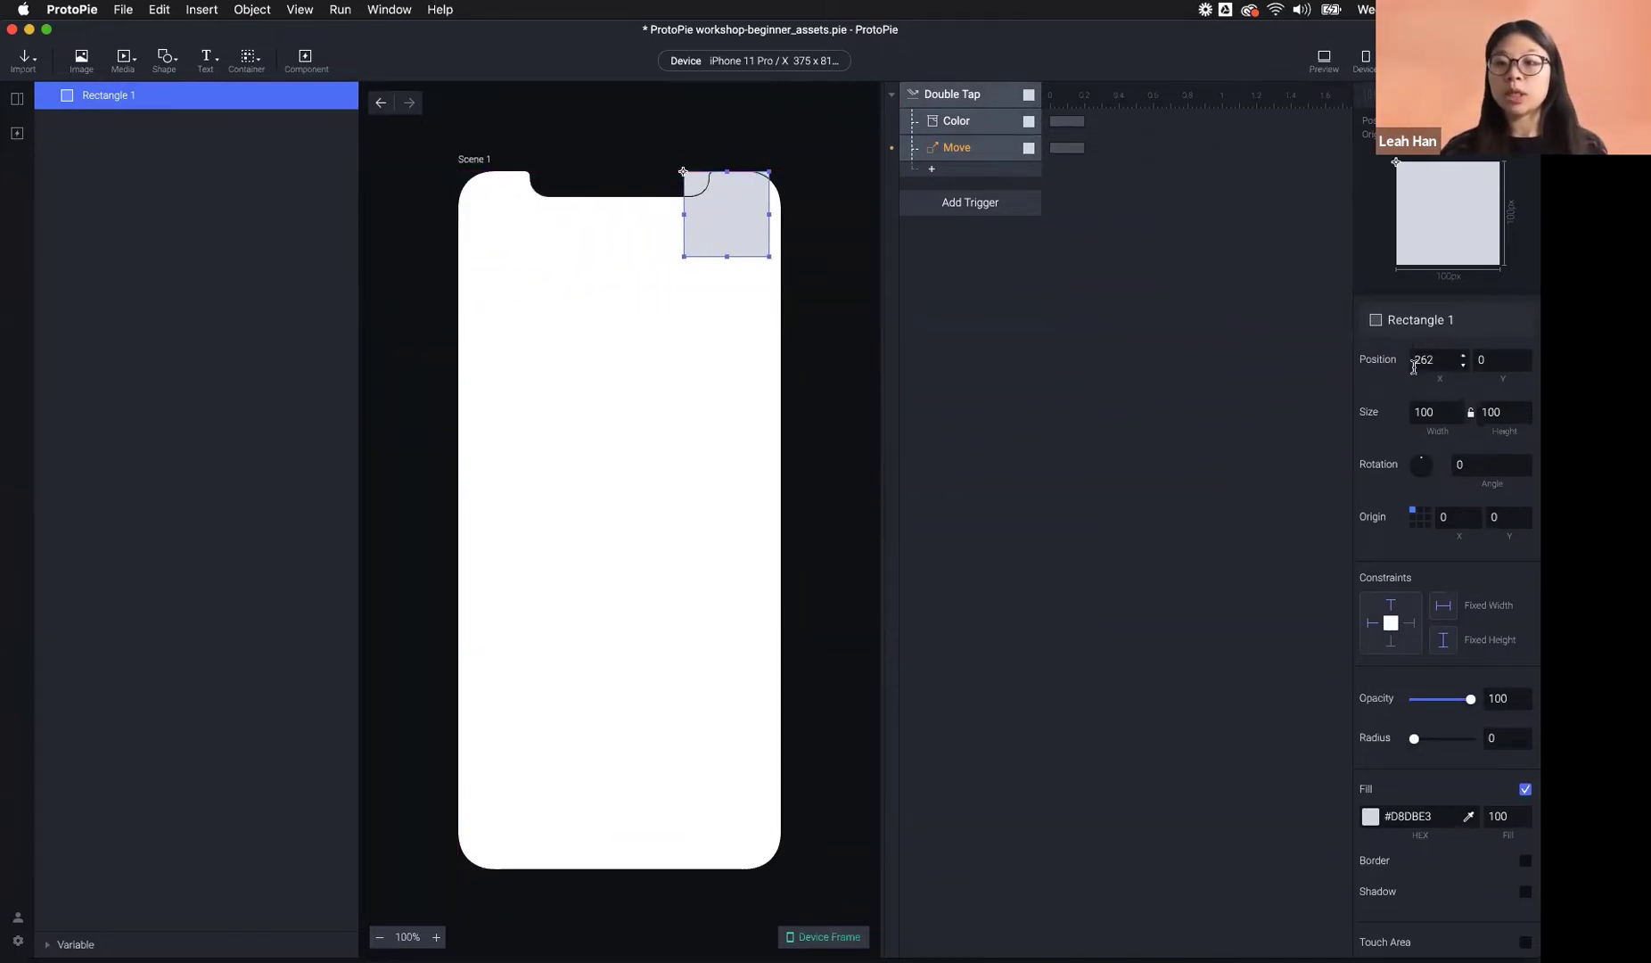
drag(704, 200, 482, 807)
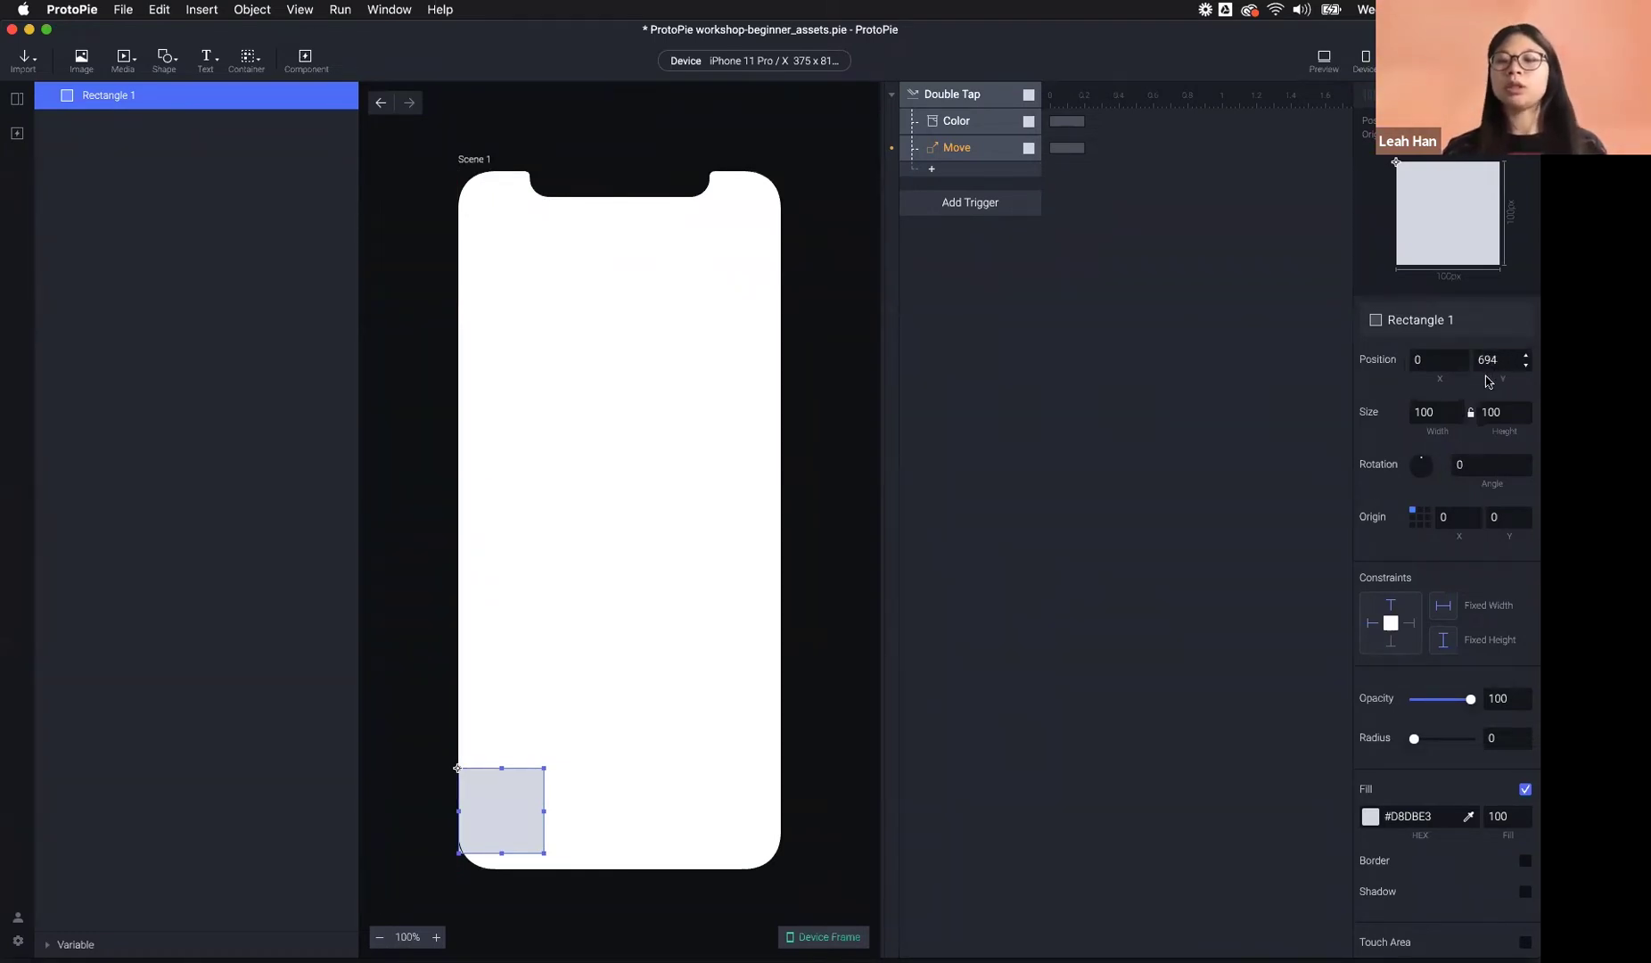
drag(491, 811, 608, 404)
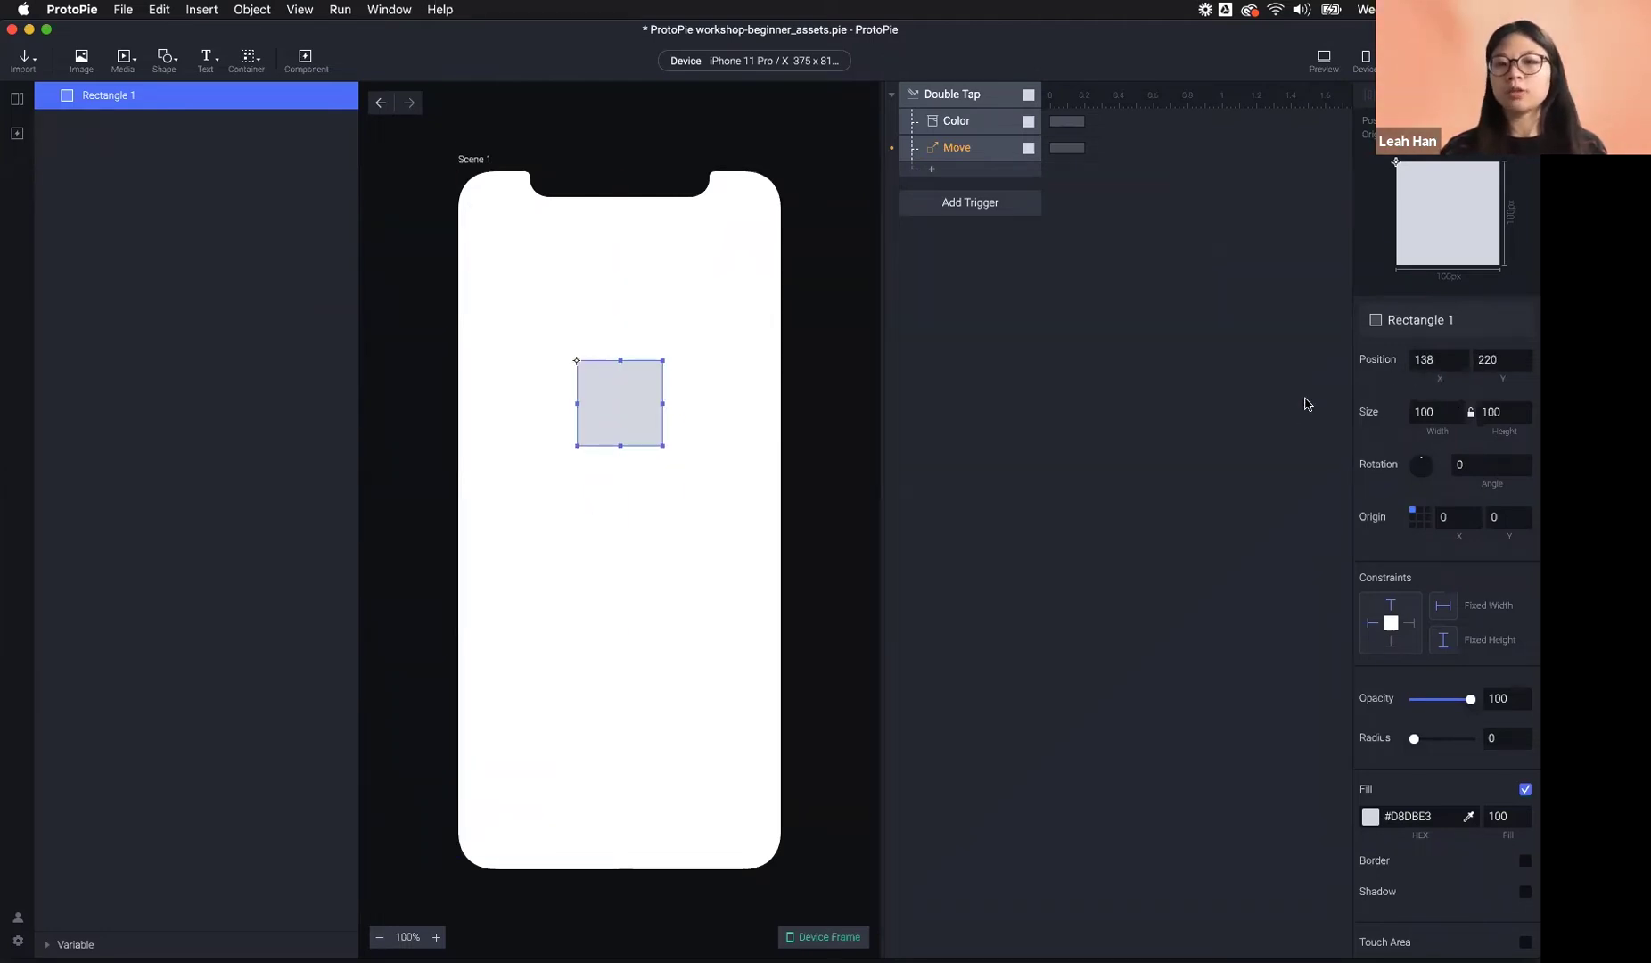
- Set the Move response's Move To position to X 100, Y 300
click(1018, 139)
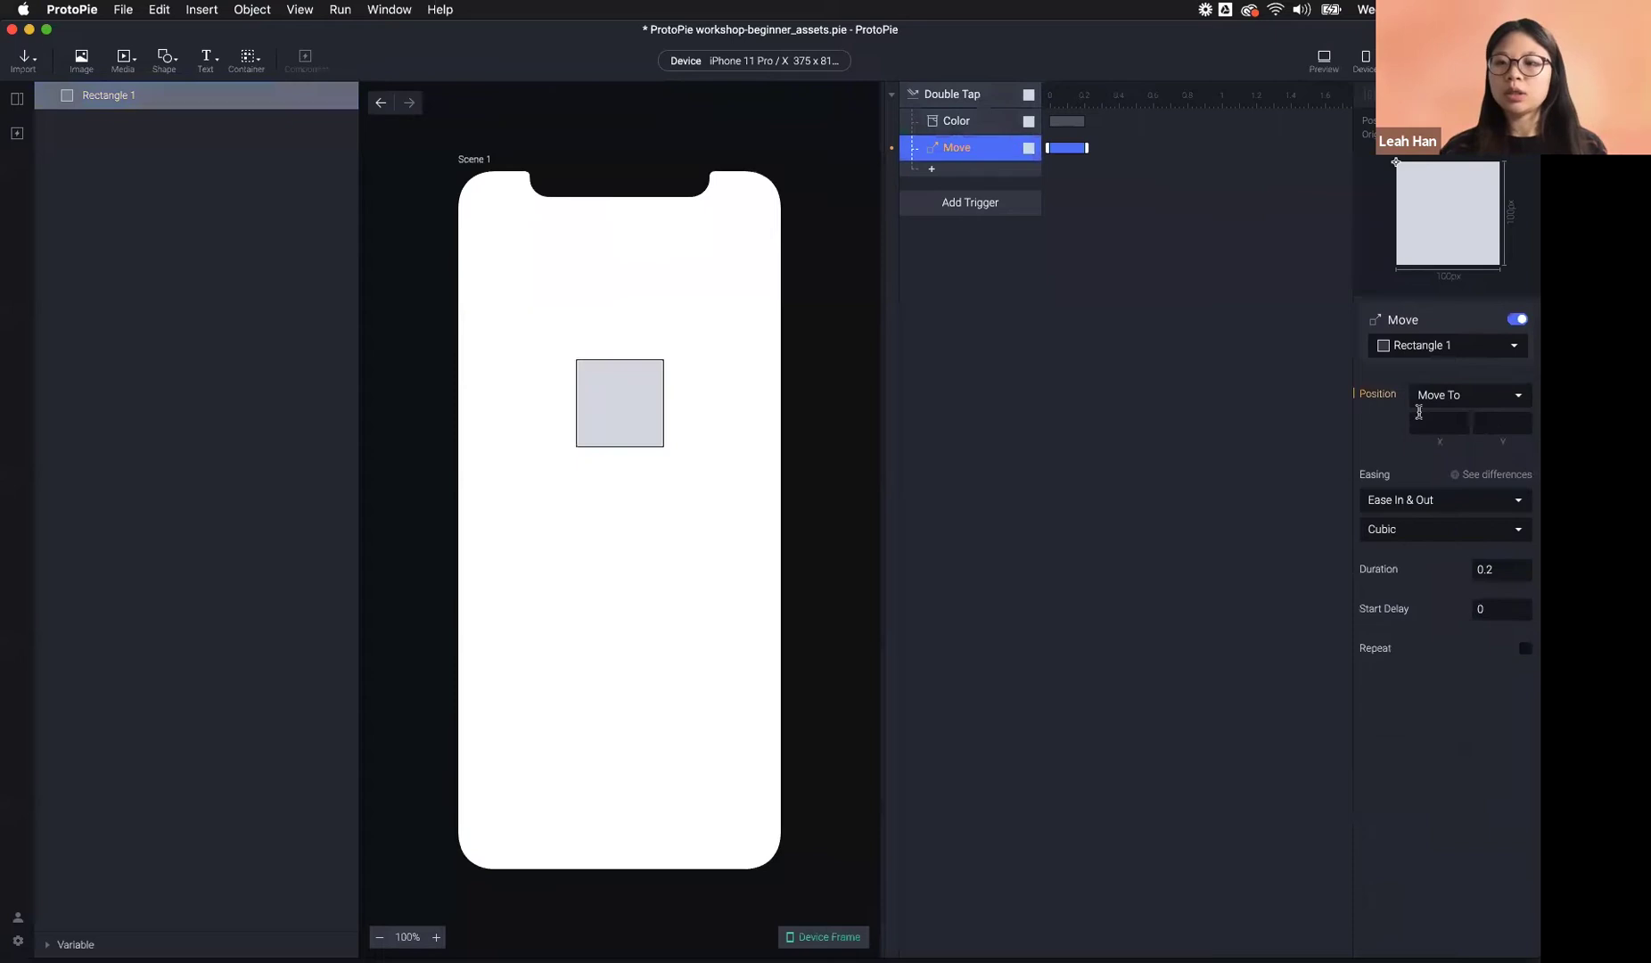
click(1433, 415)
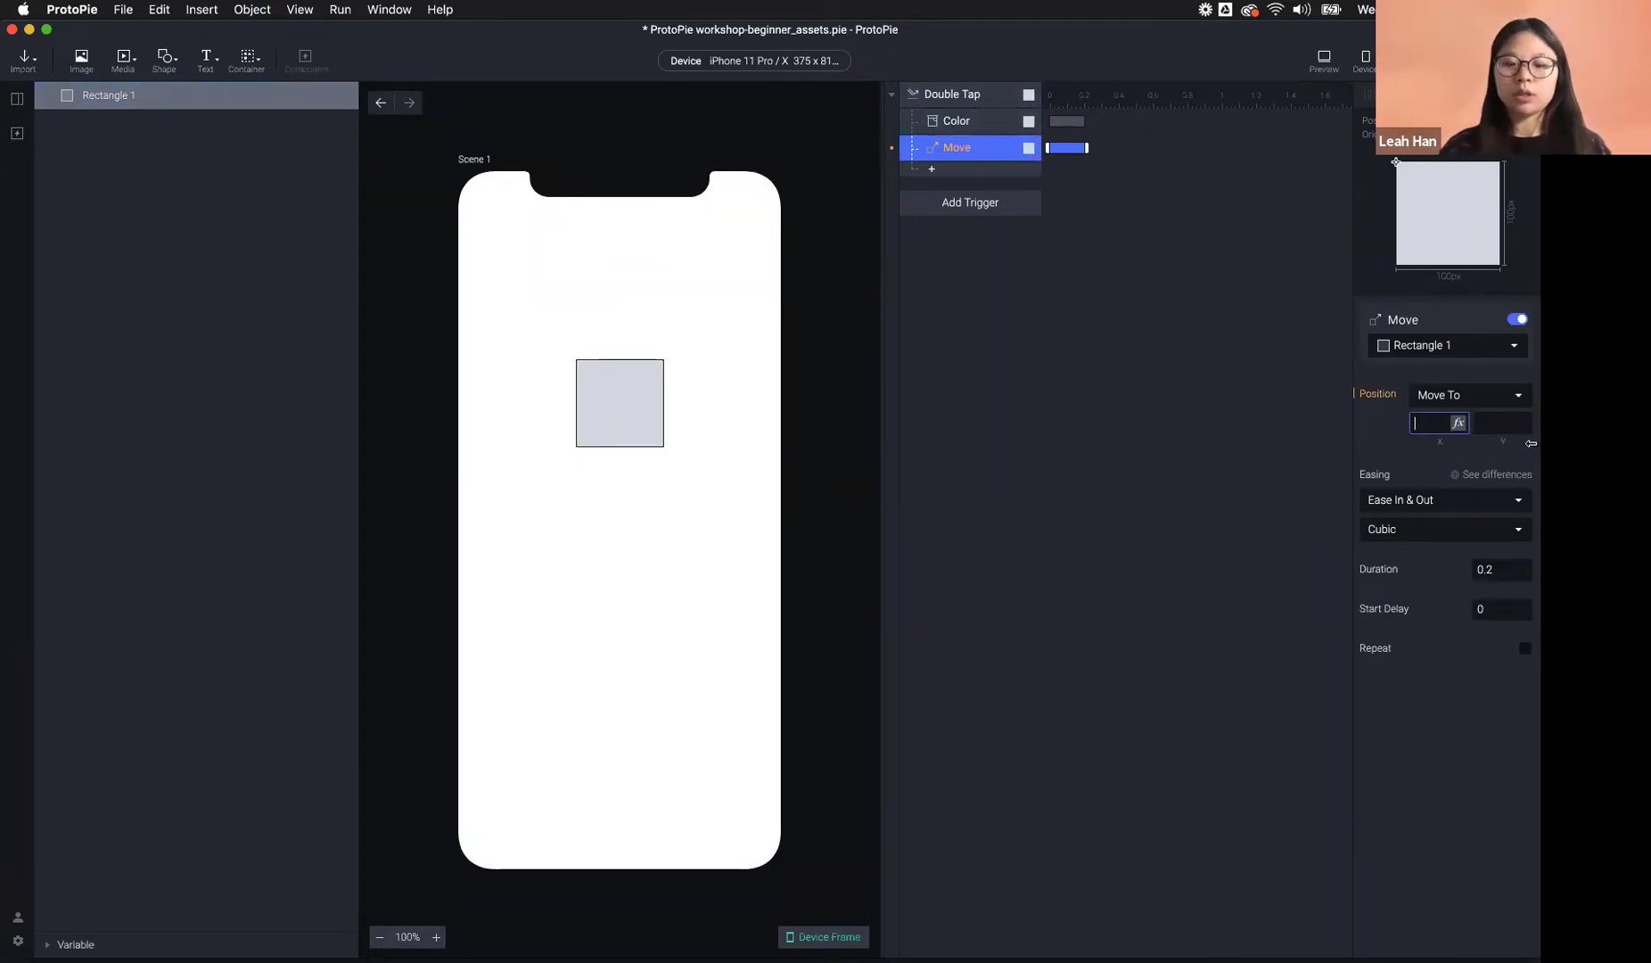
text(1)
click(1507, 422)
text(300)
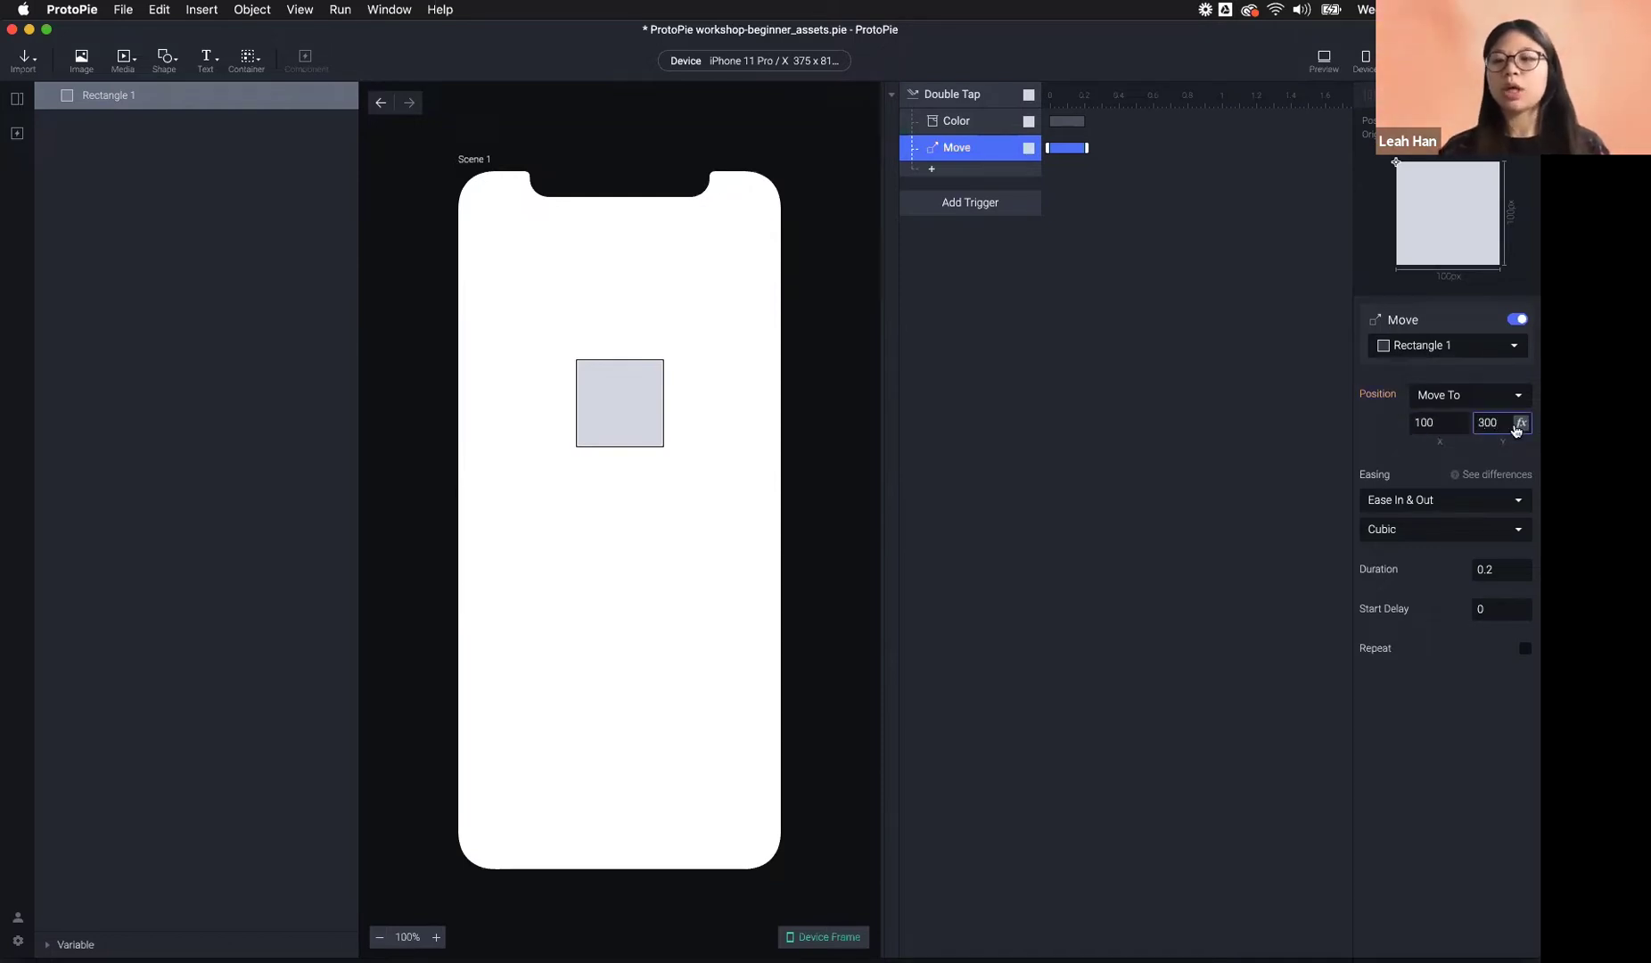
click(1365, 209)
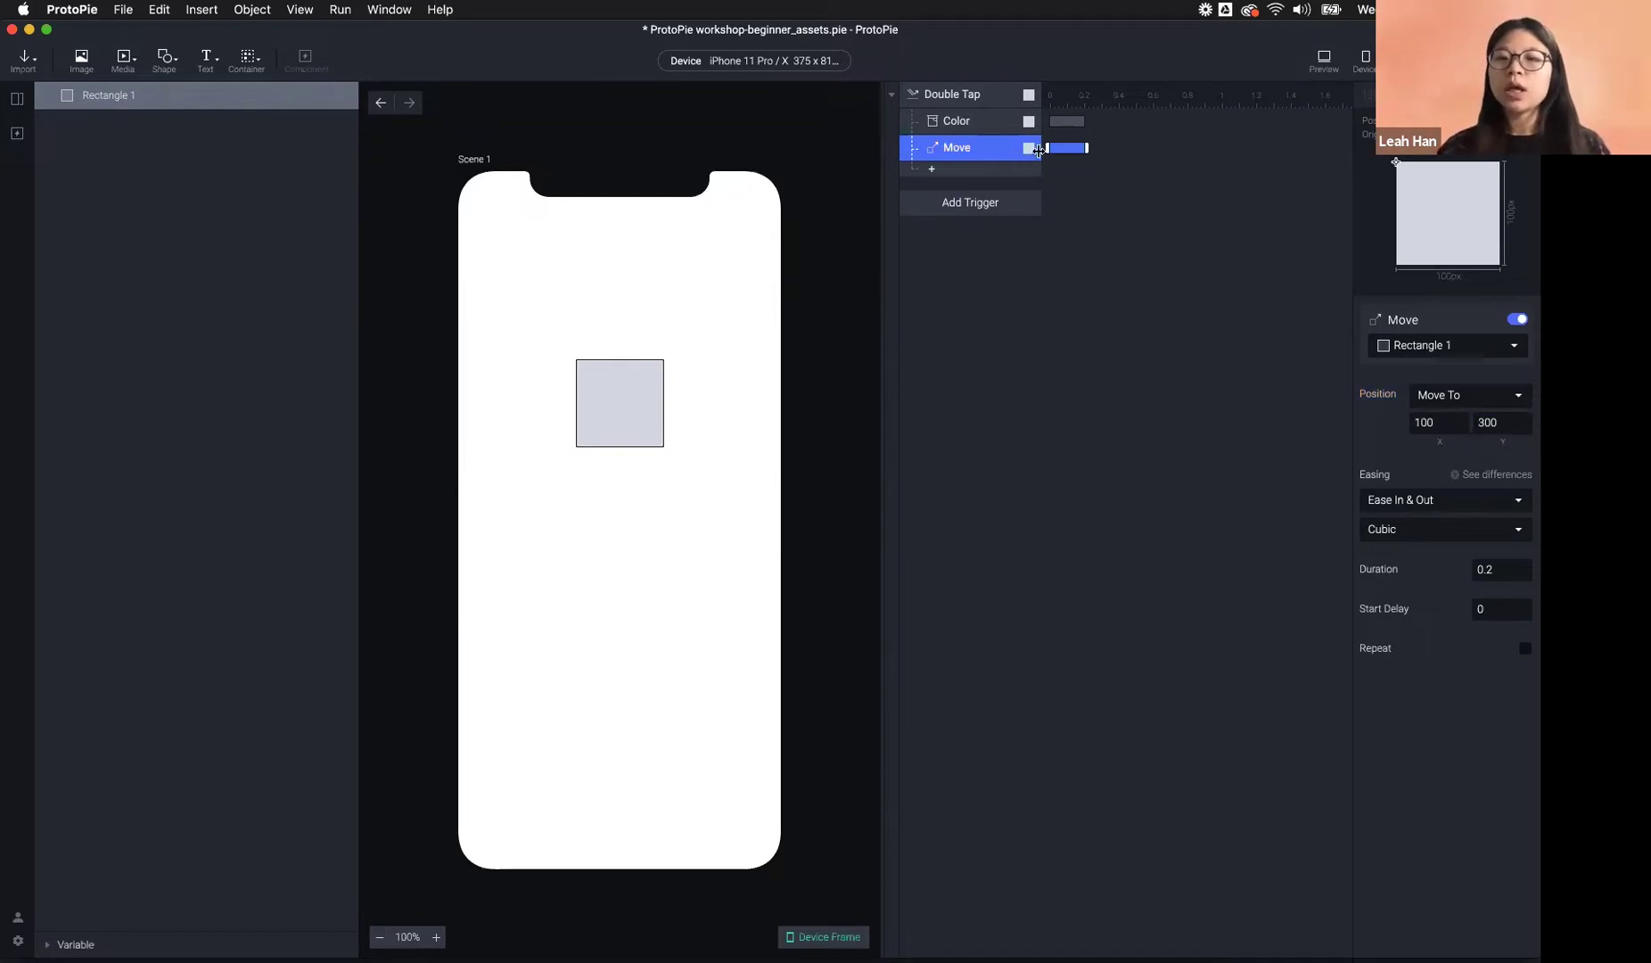
- Shift the Move response on the timeline to a start delay of 0.2 so it follows the Color response
click(987, 125)
click(989, 147)
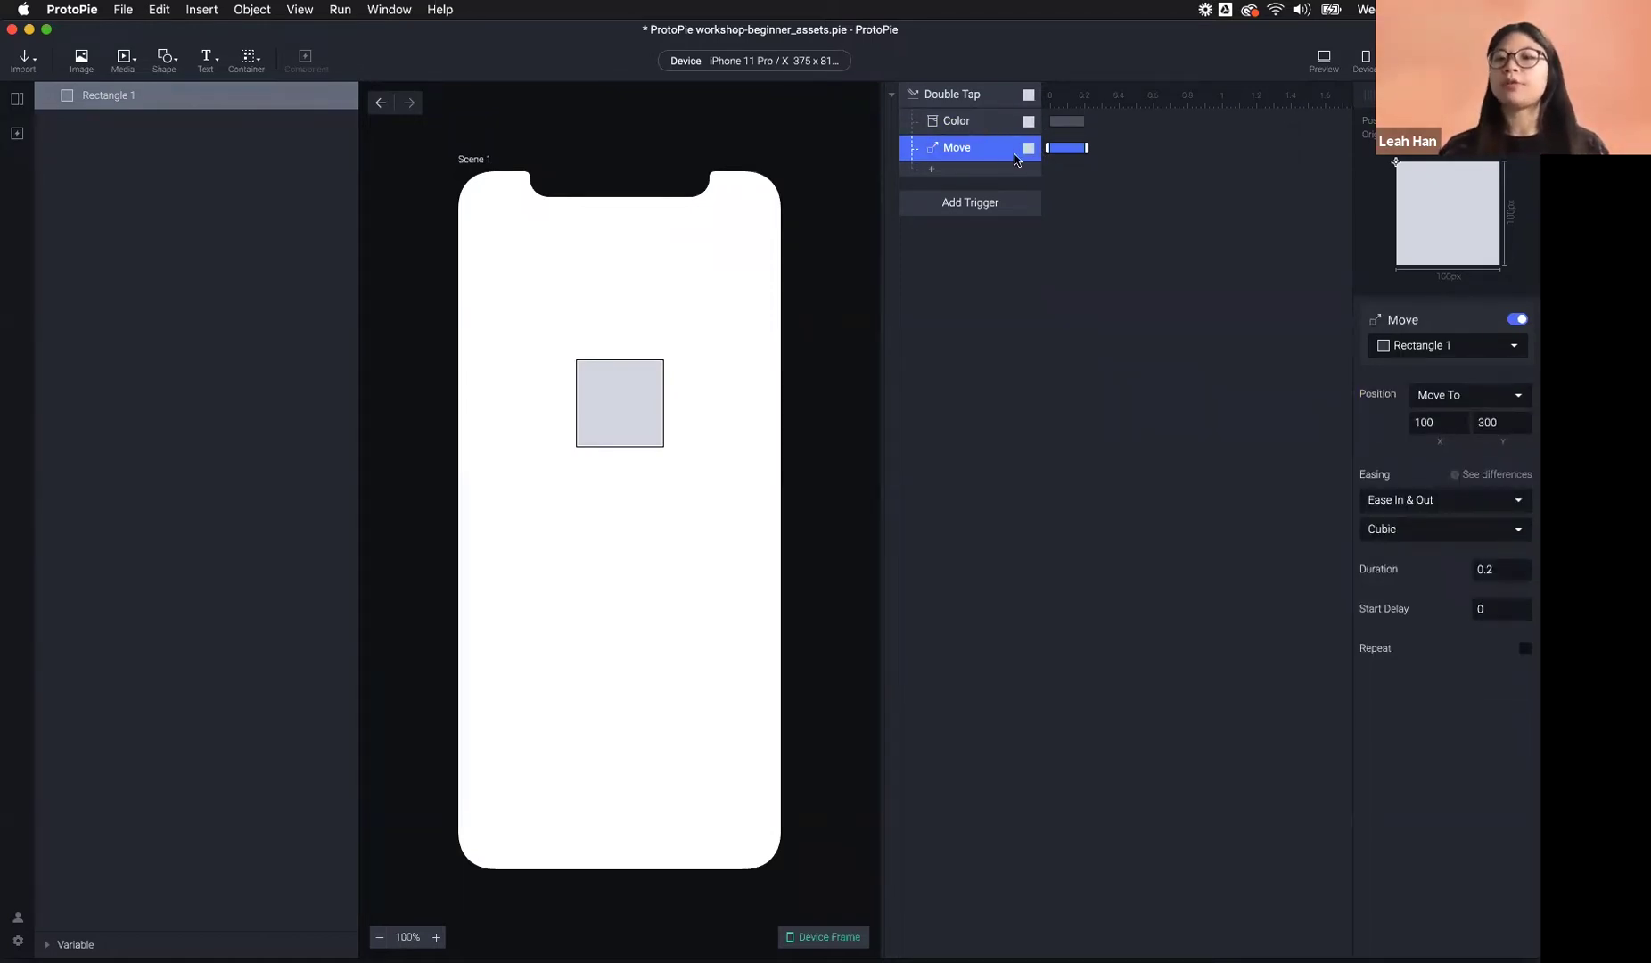
mouse_move(1082, 148)
mouse_down()
mouse_move(1134, 148)
mouse_move(1103, 147)
mouse_up()
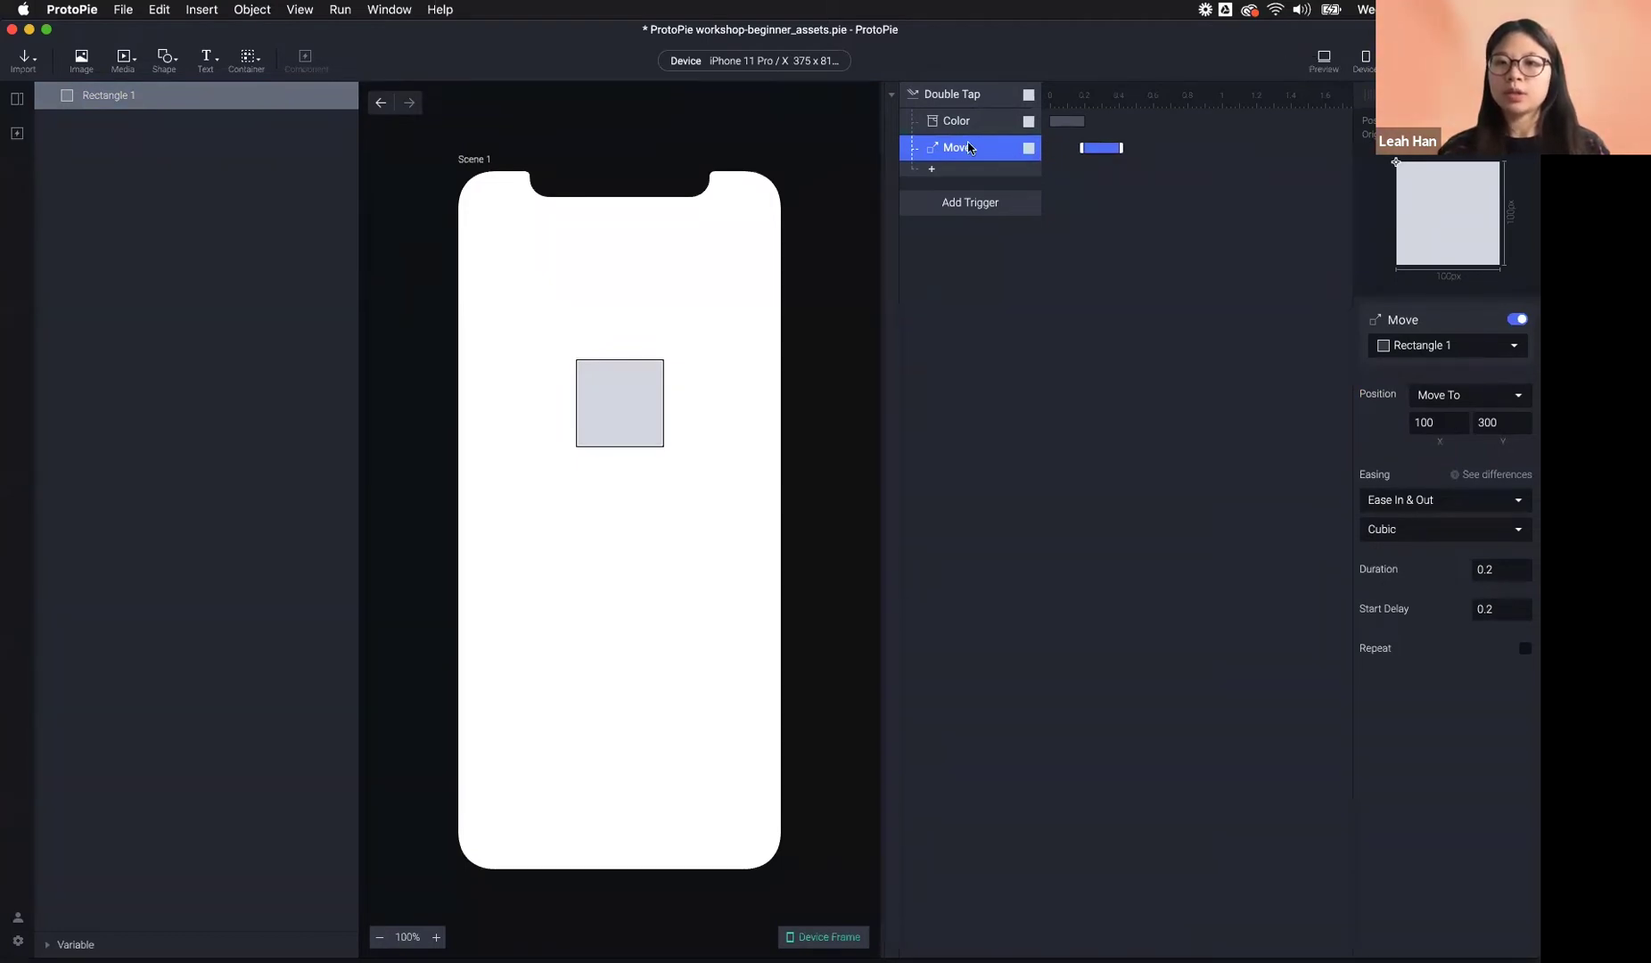
- Preview the scene and double-tap the rectangle to test its Color and Move responses, closing the preview when done
click(1330, 61)
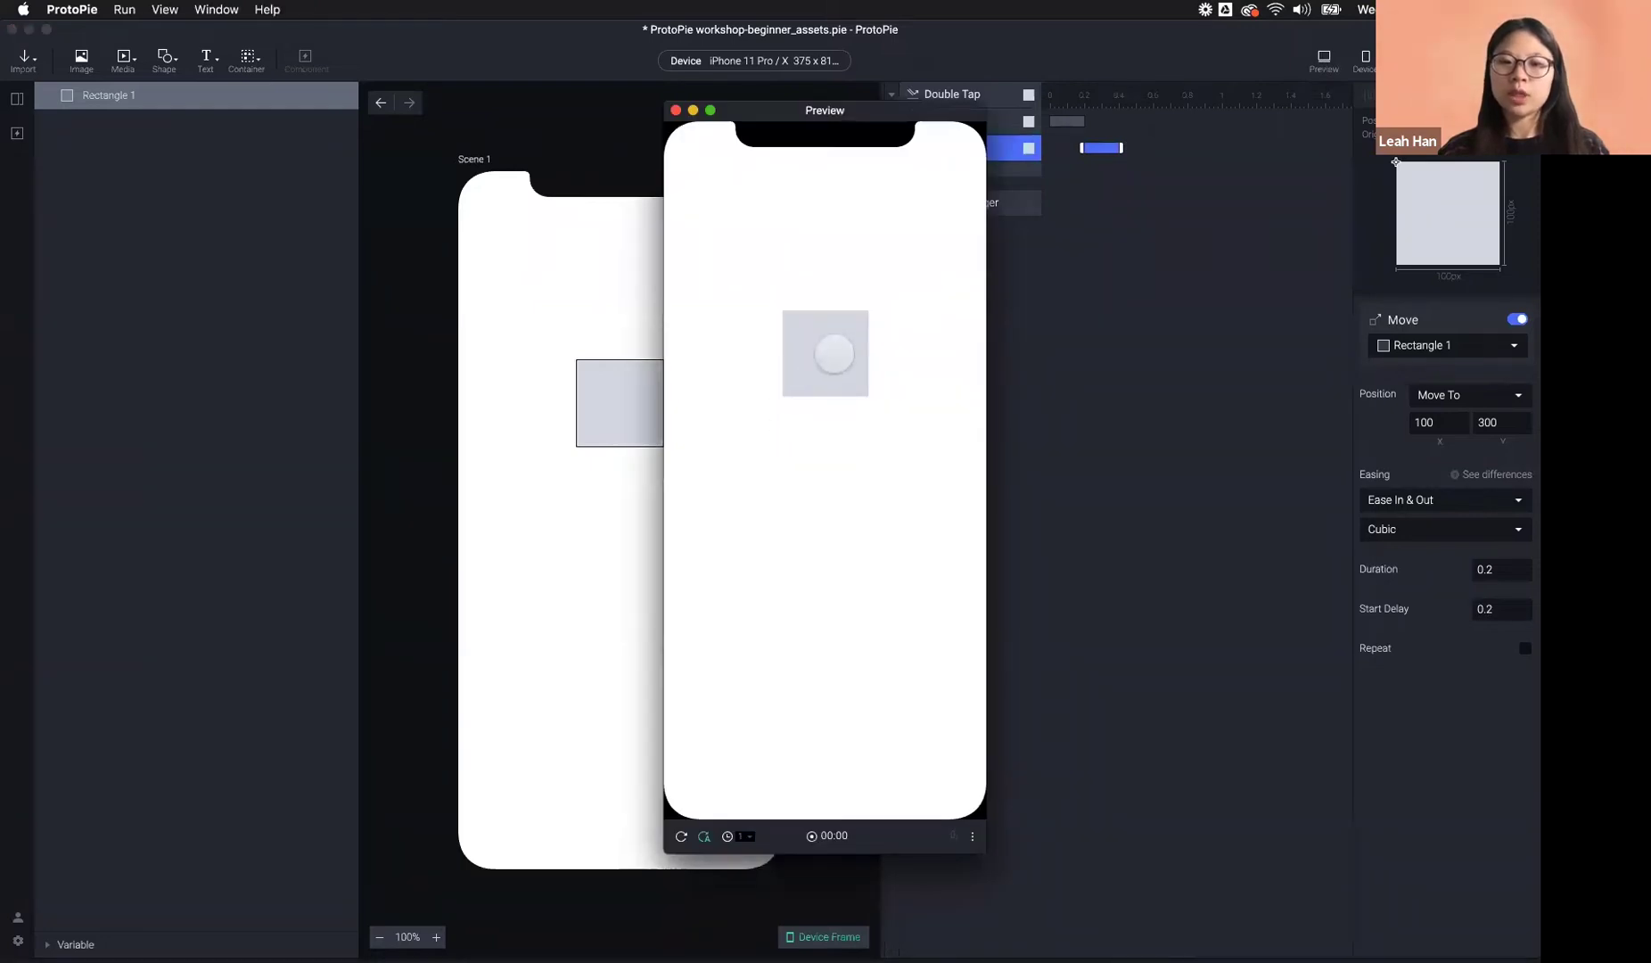
double_click(834, 354)
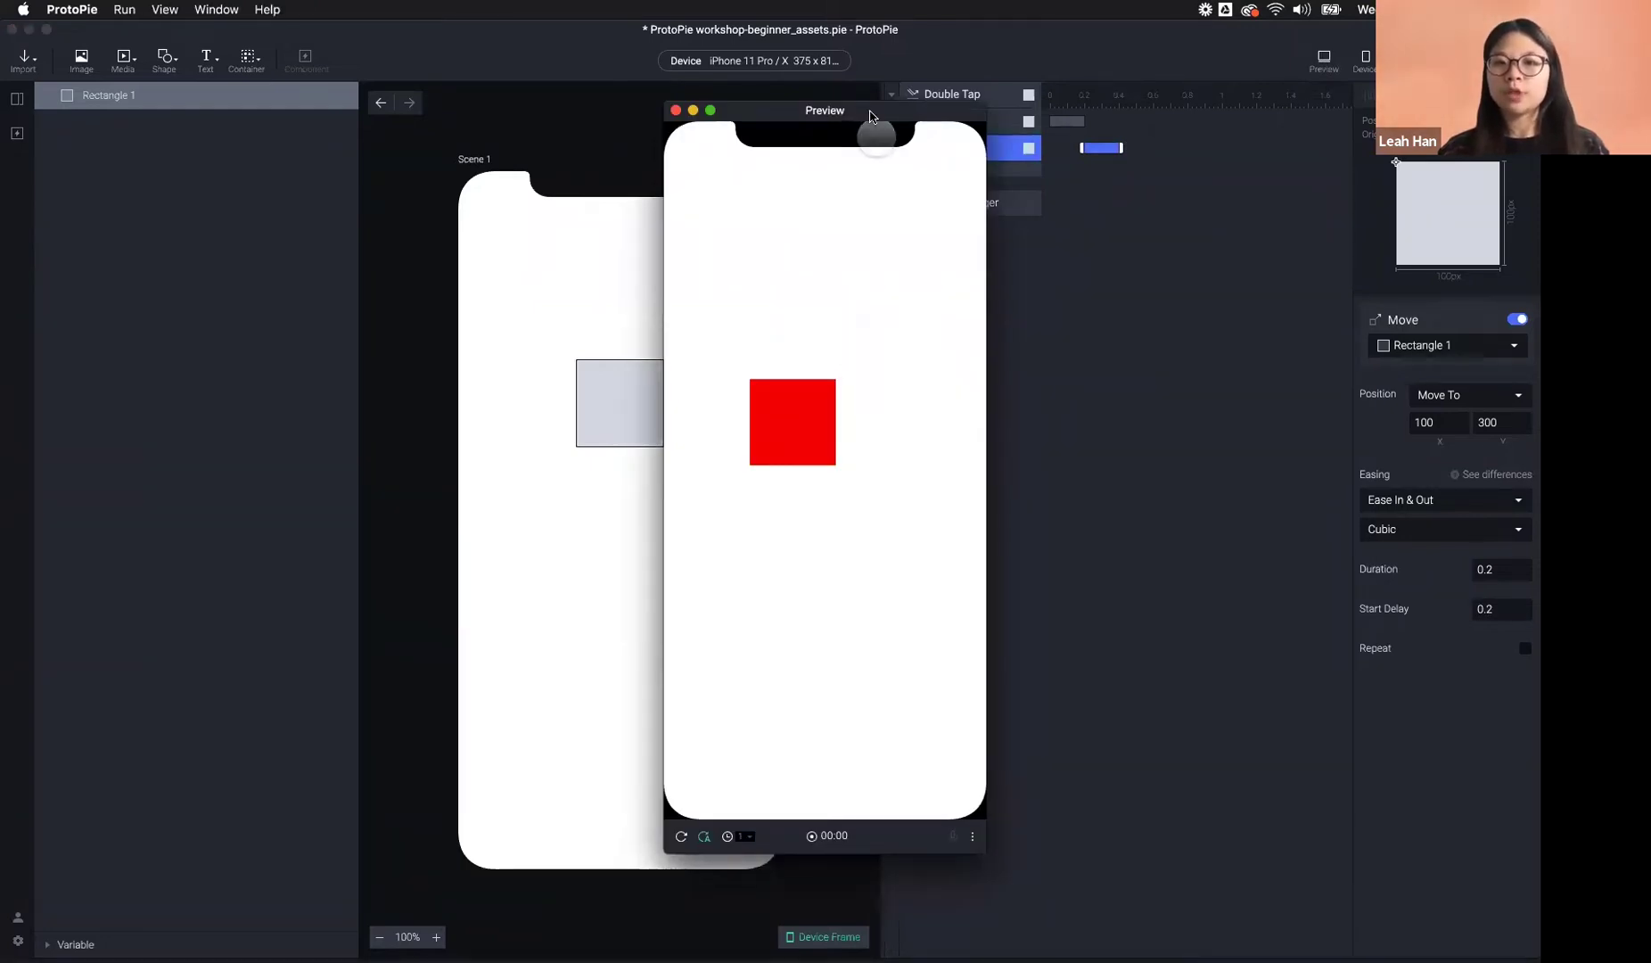
drag(870, 116, 769, 61)
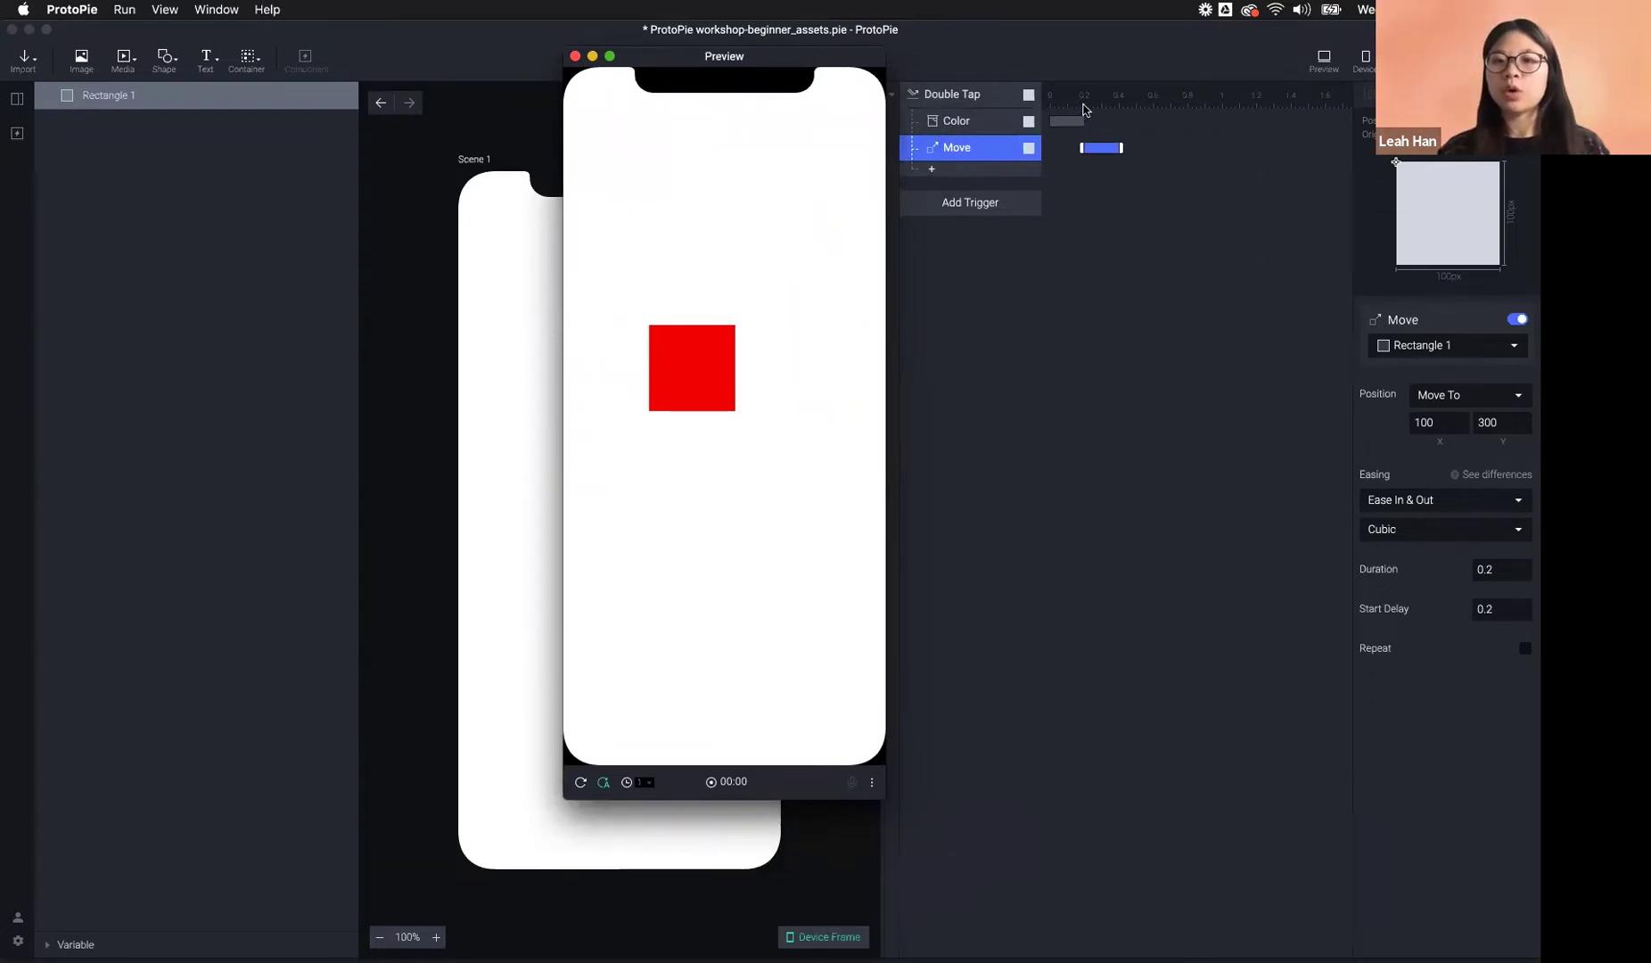
key(super+w)
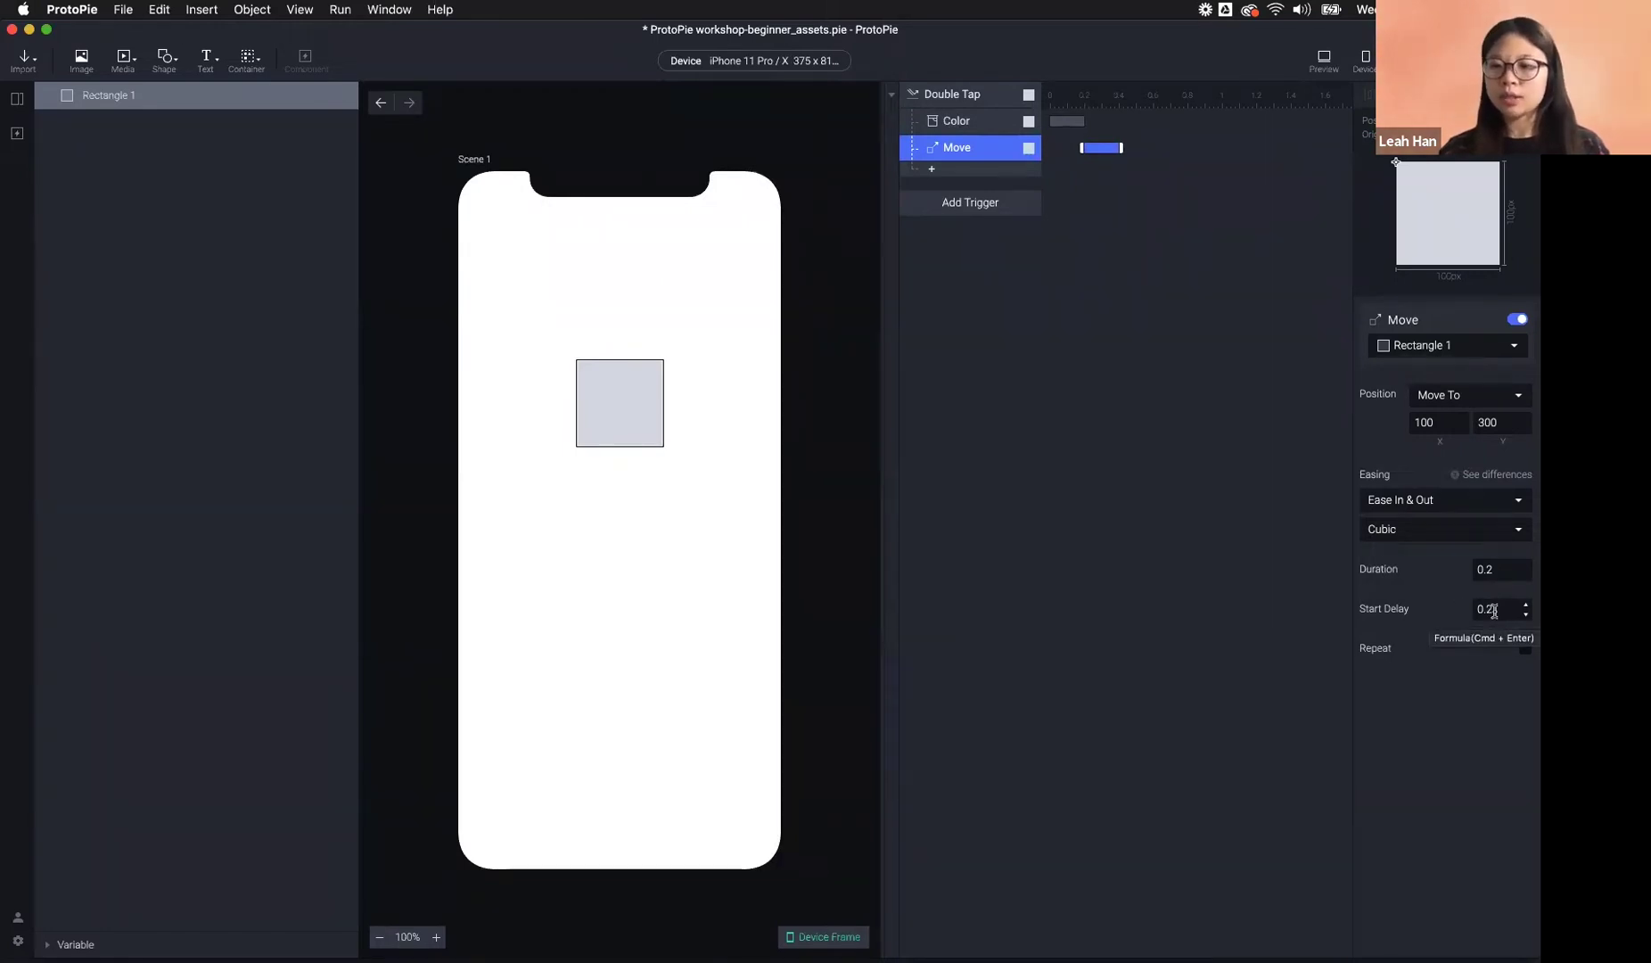
click(1458, 575)
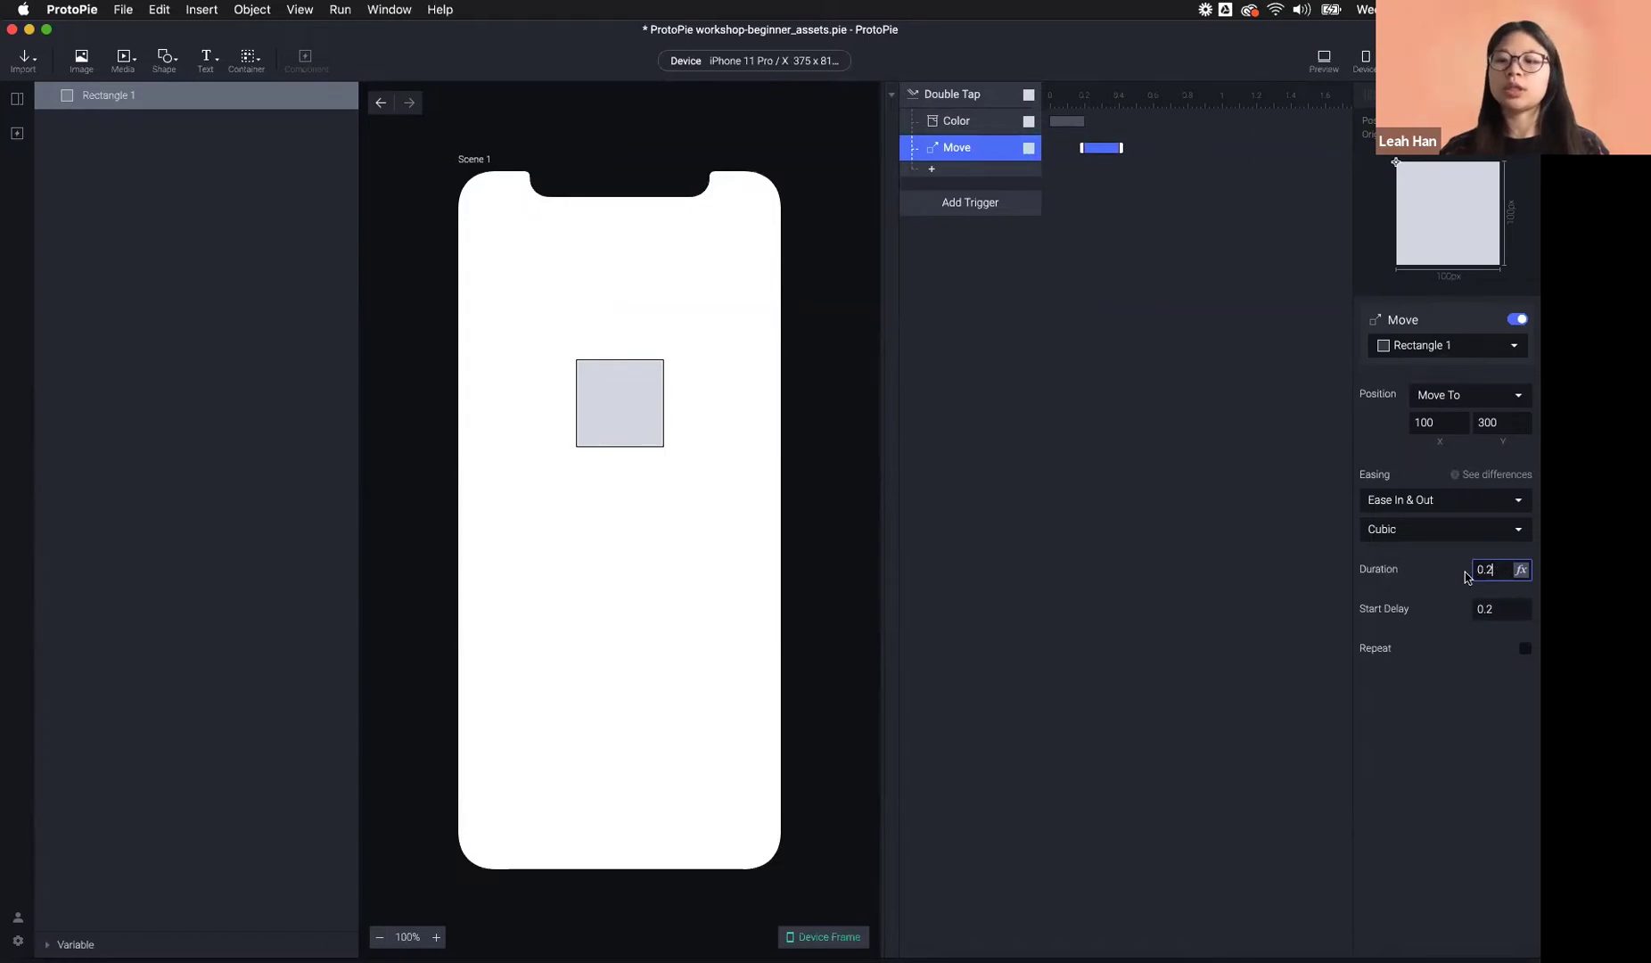
key(super+a)
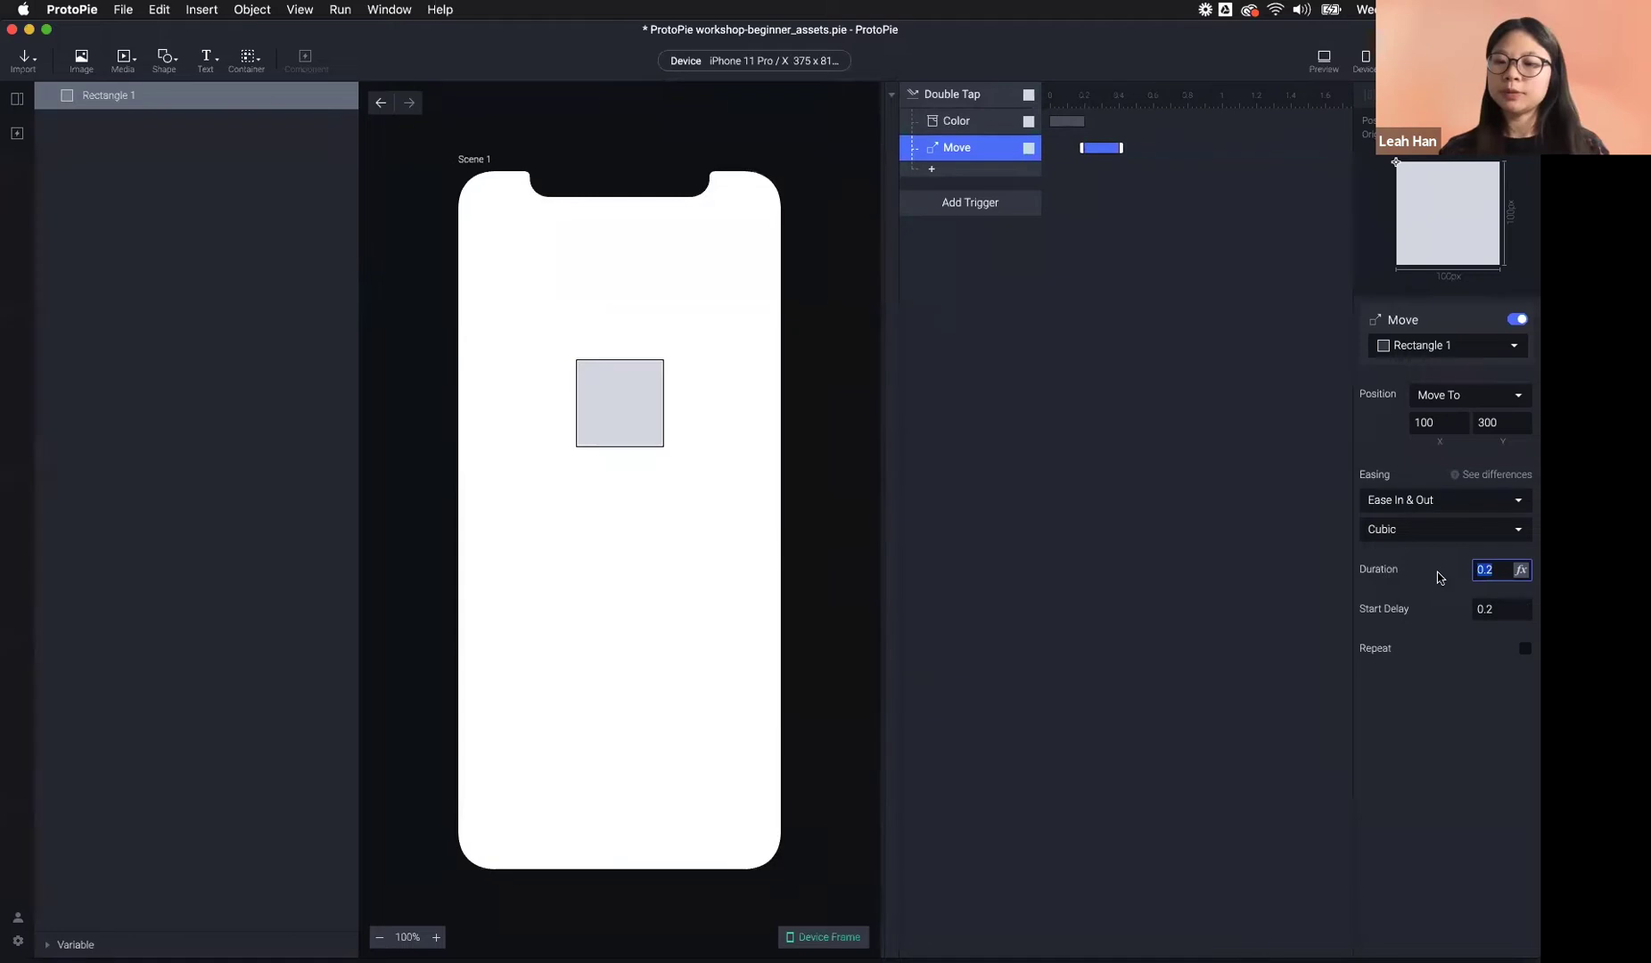
click(968, 450)
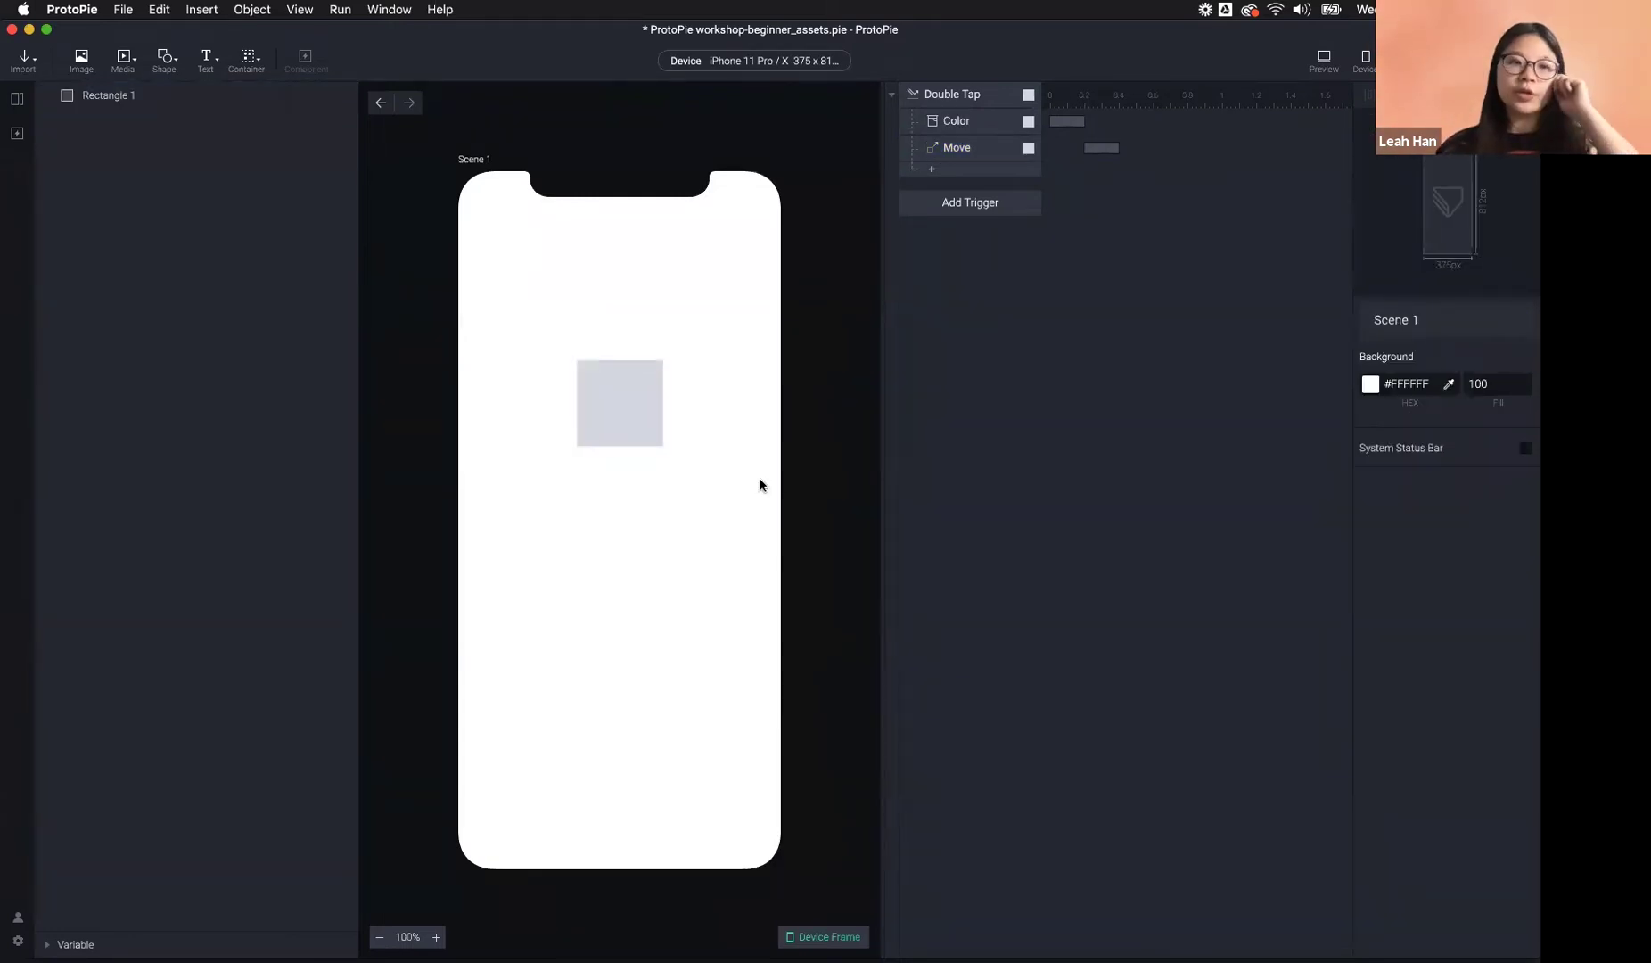
- Open the home scene and add a Long Press trigger to the Long Press_icon layer
click(16, 98)
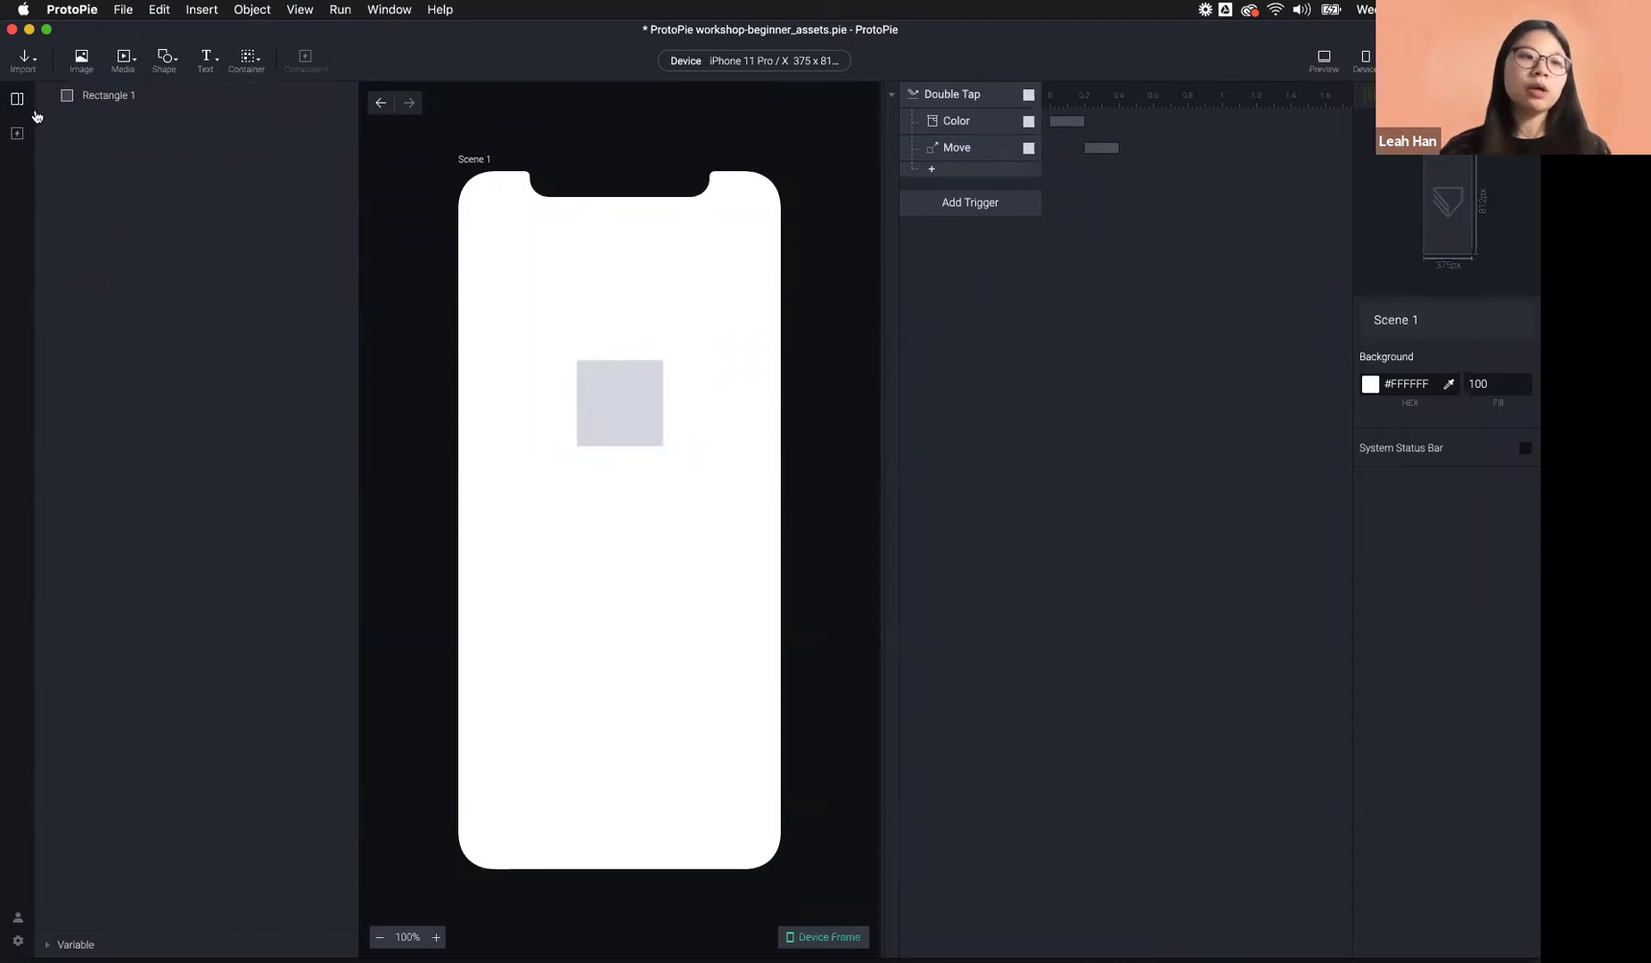
click(80, 187)
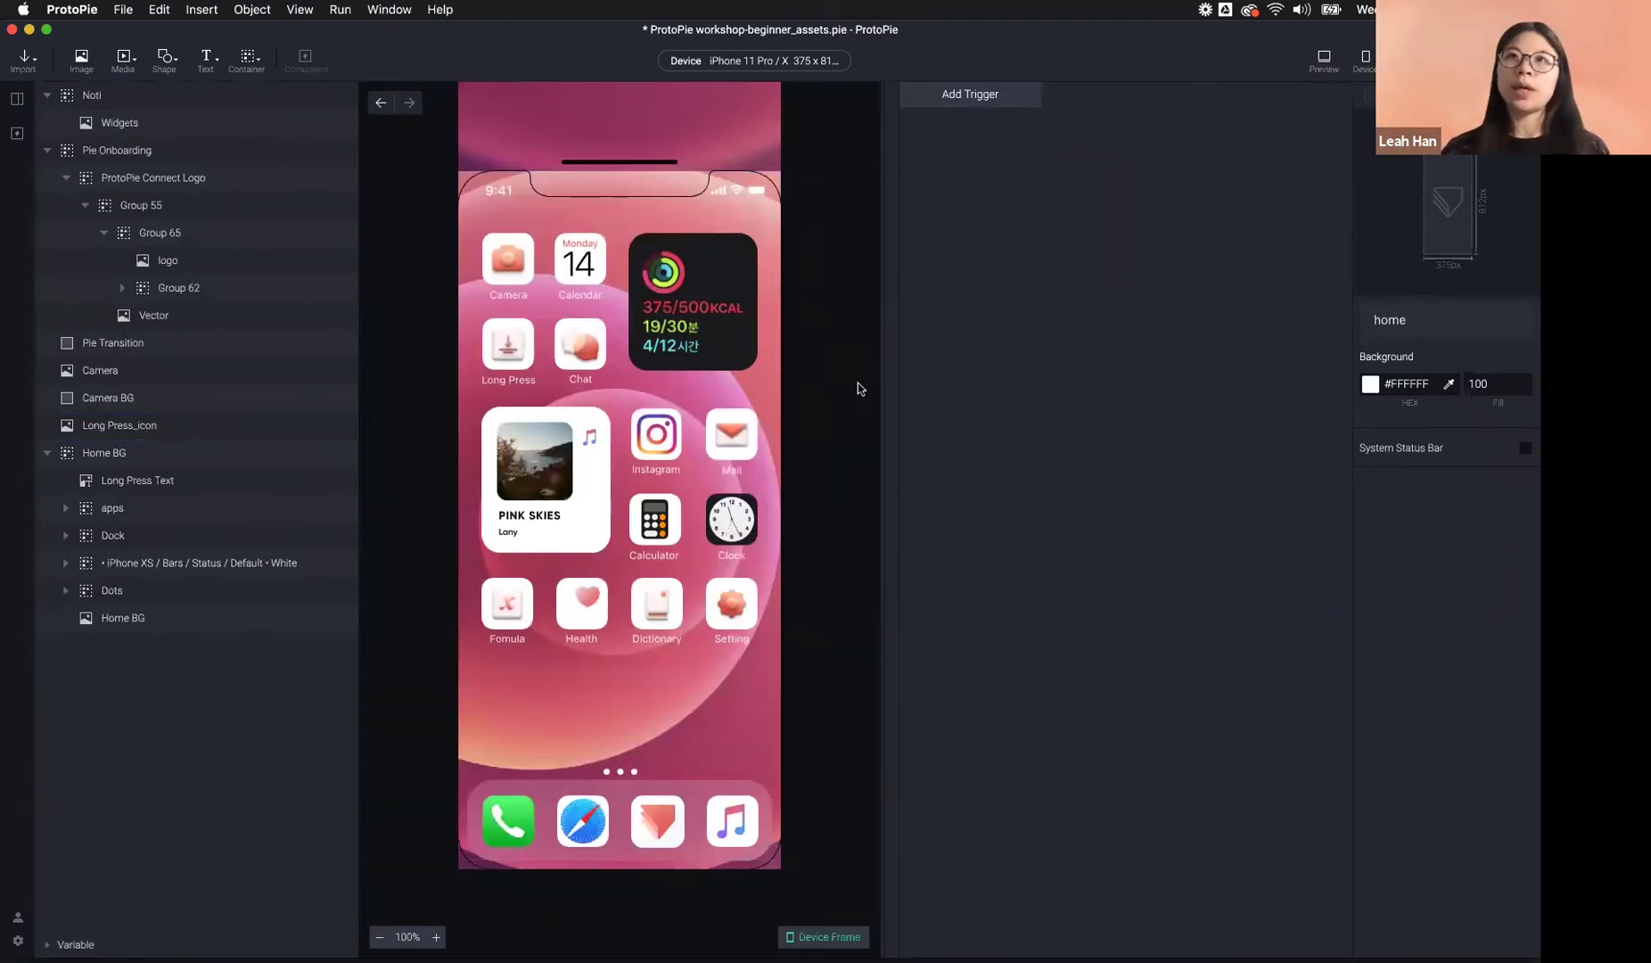
click(501, 346)
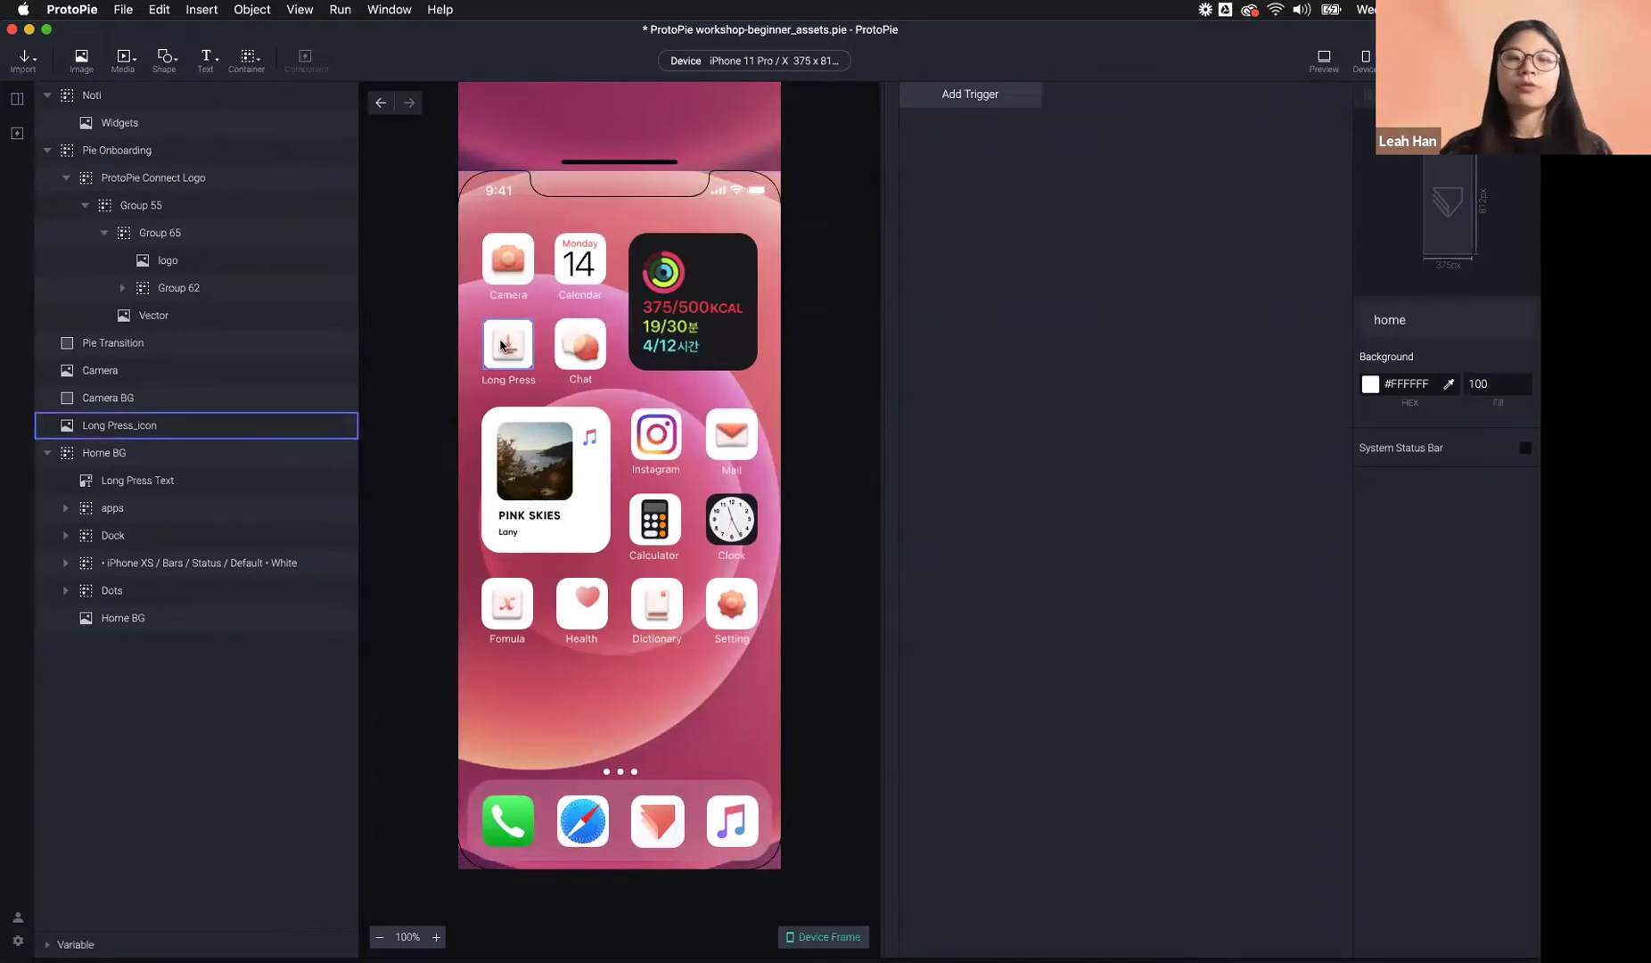
click(503, 347)
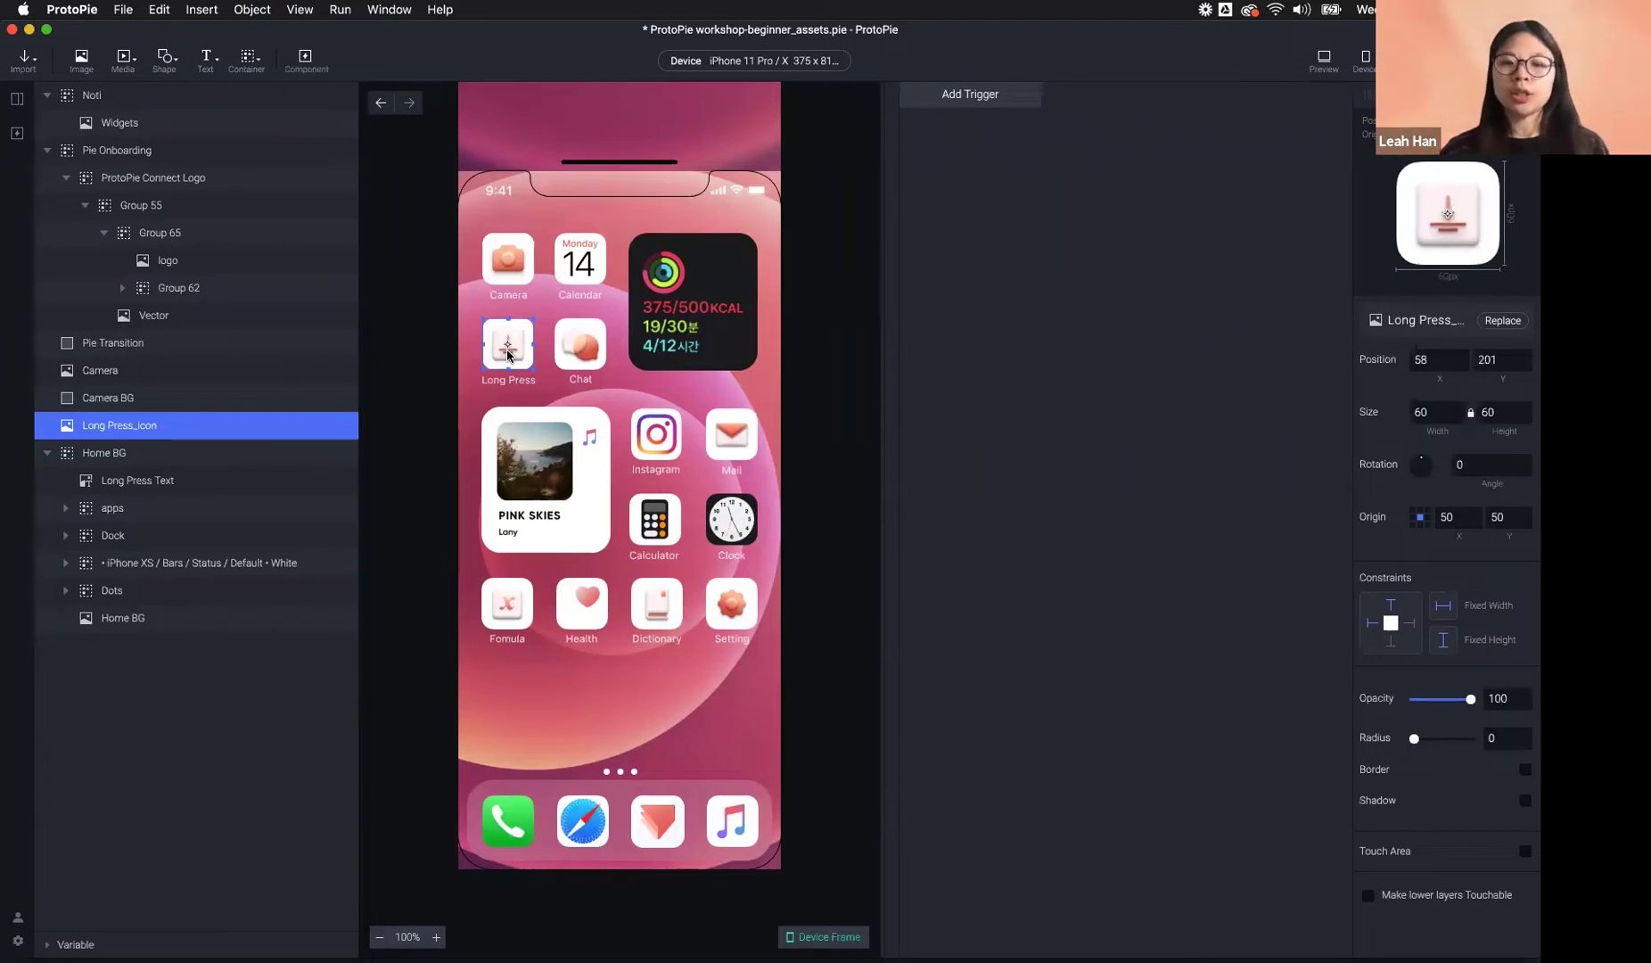
click(977, 101)
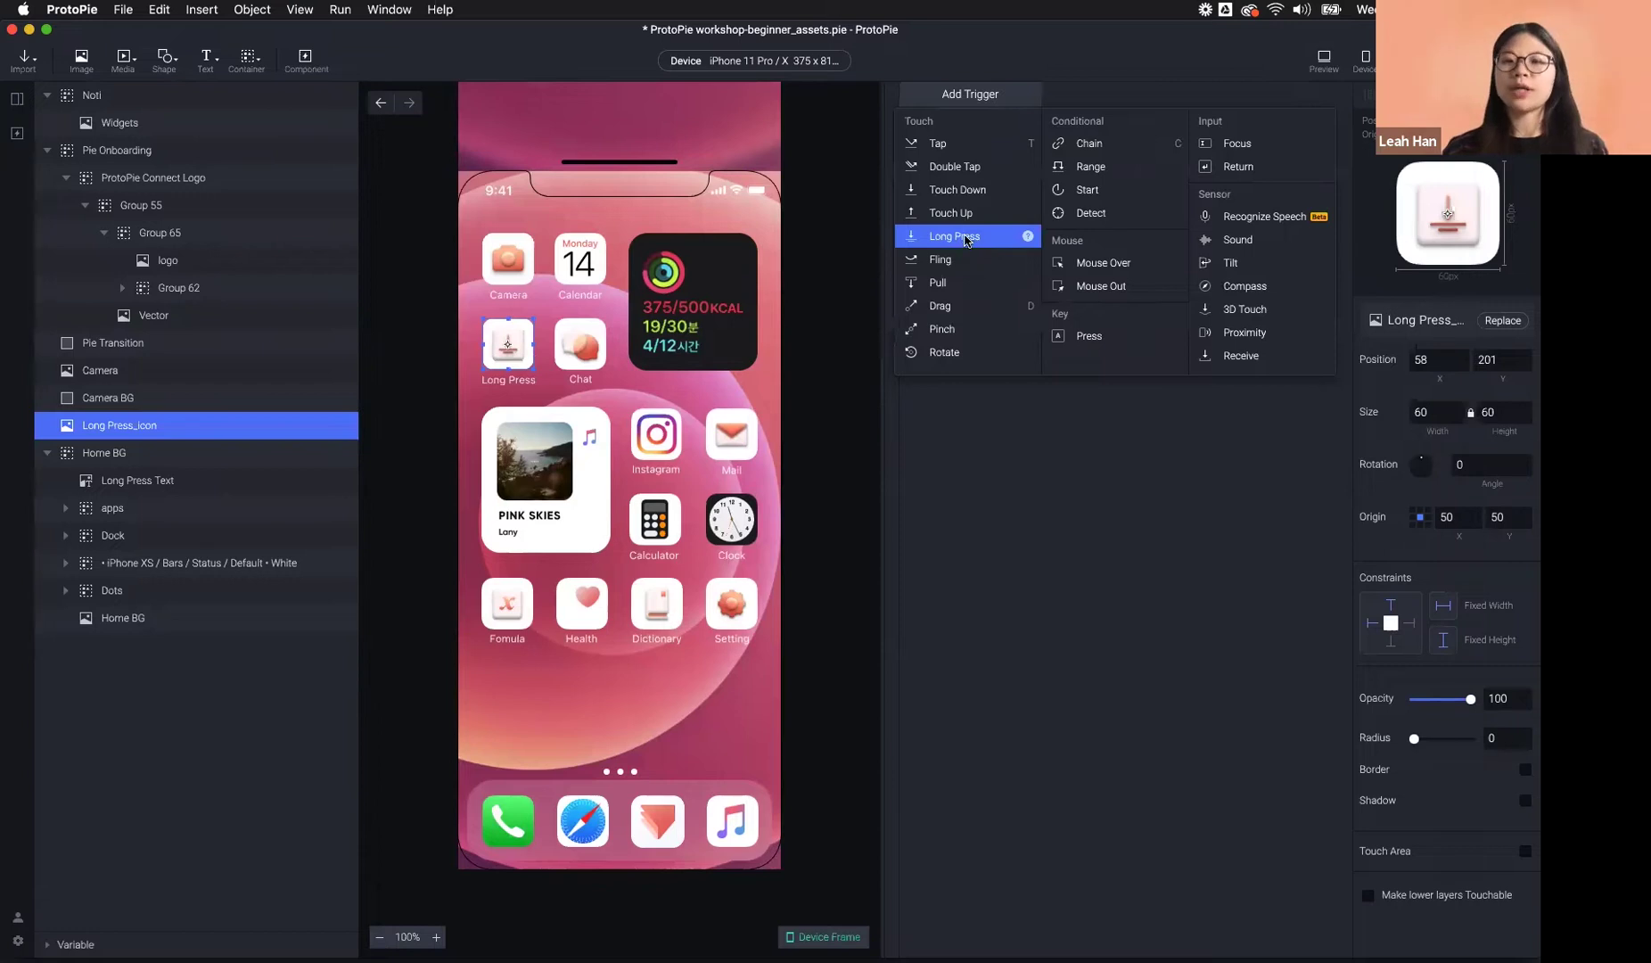
click(966, 237)
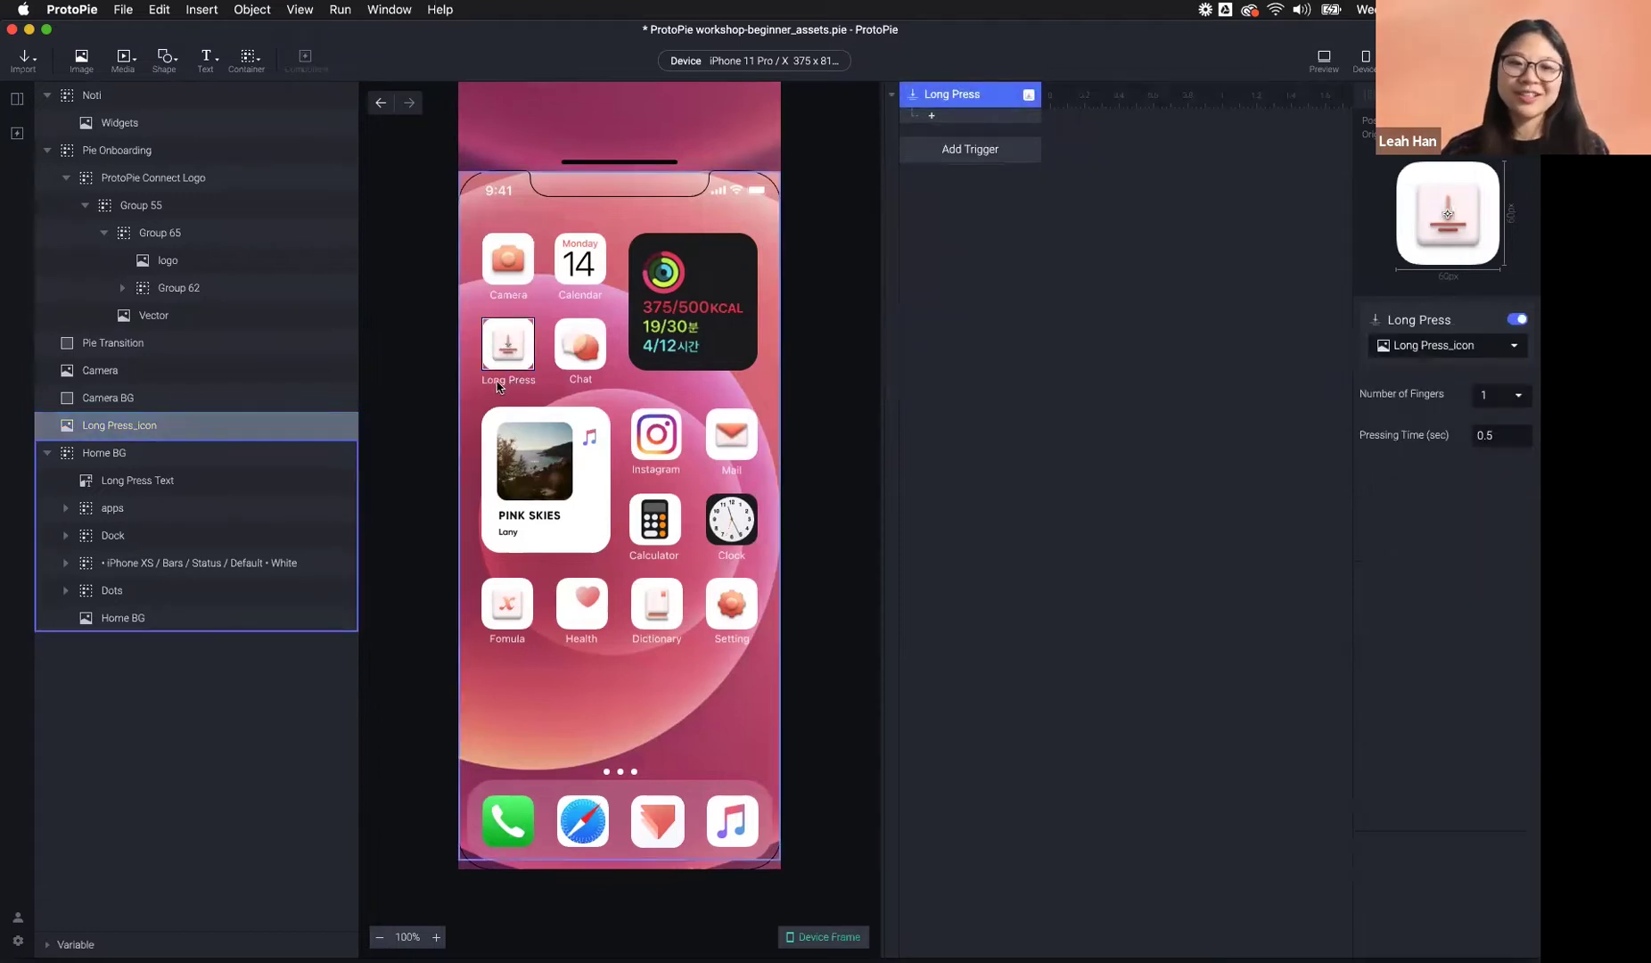
- Examine the Long Press trigger's Number of Fingers options and Pressing Time, and briefly preview the home scene
click(1507, 399)
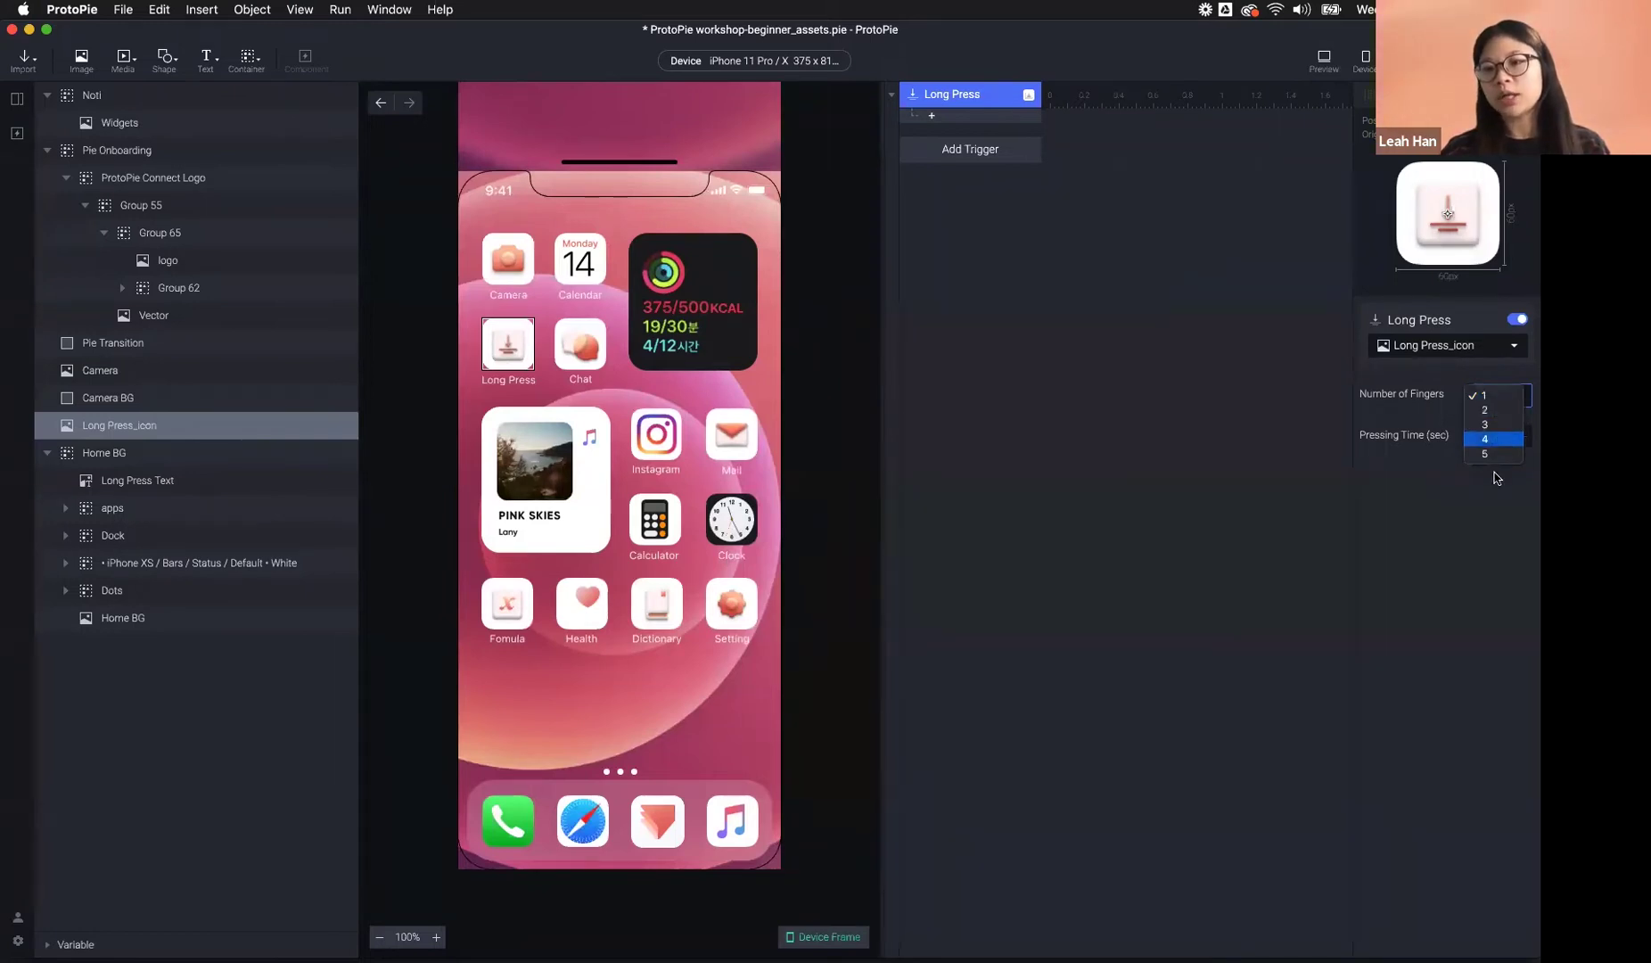
click(1323, 61)
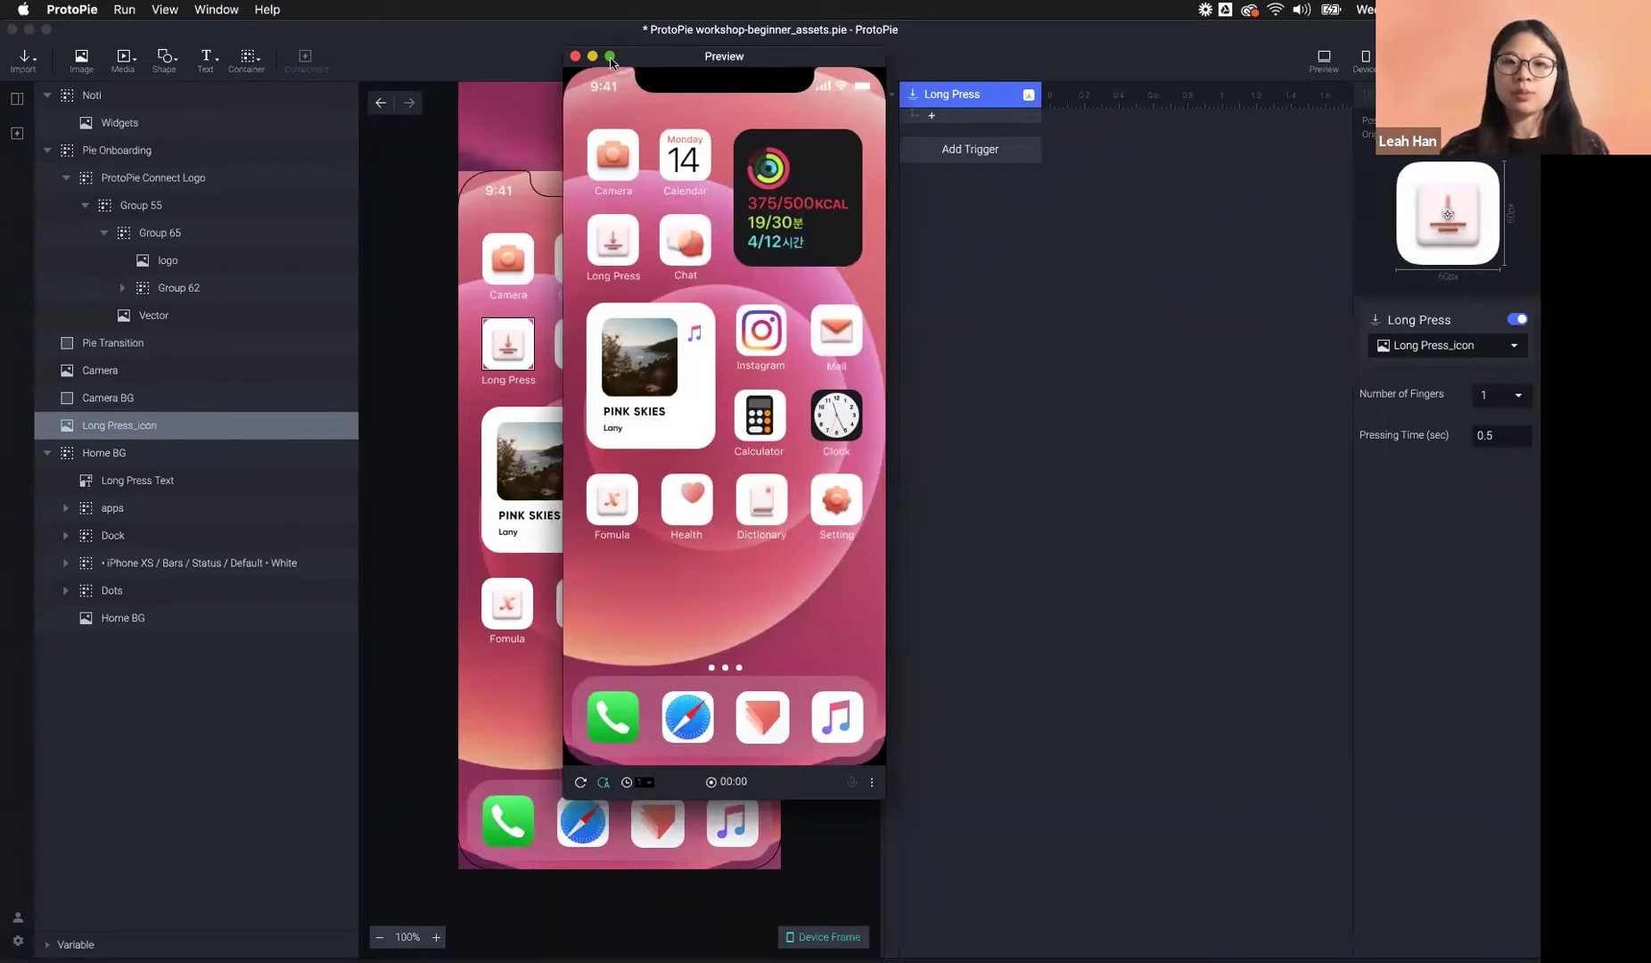
click(577, 57)
click(1516, 395)
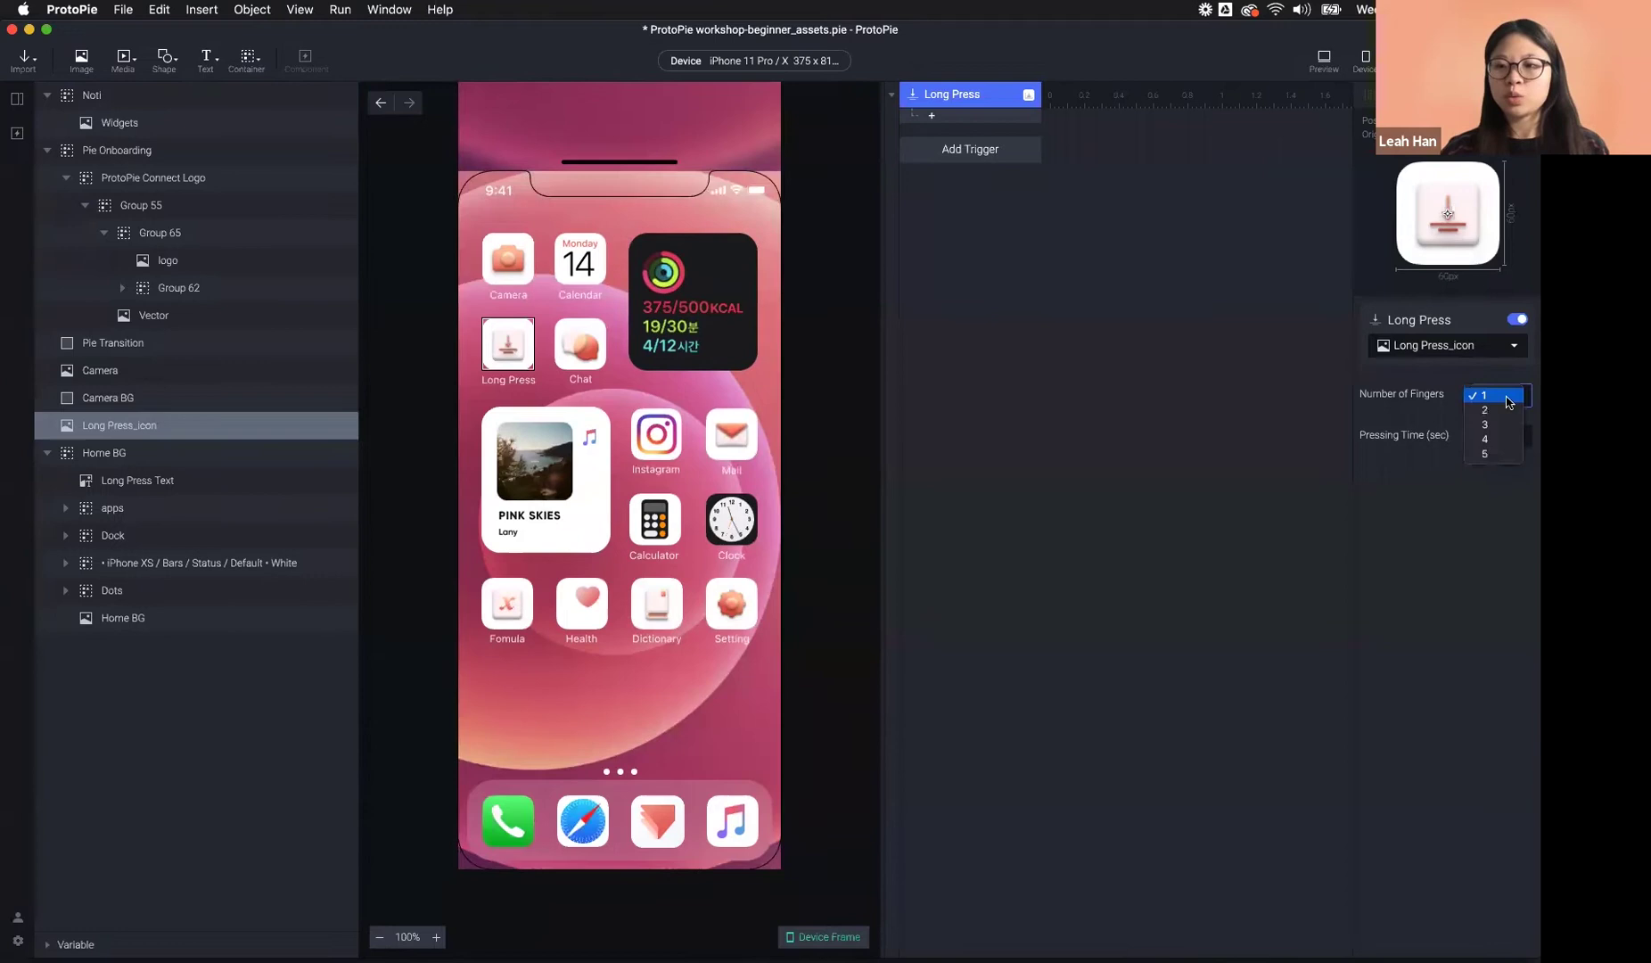
click(1520, 439)
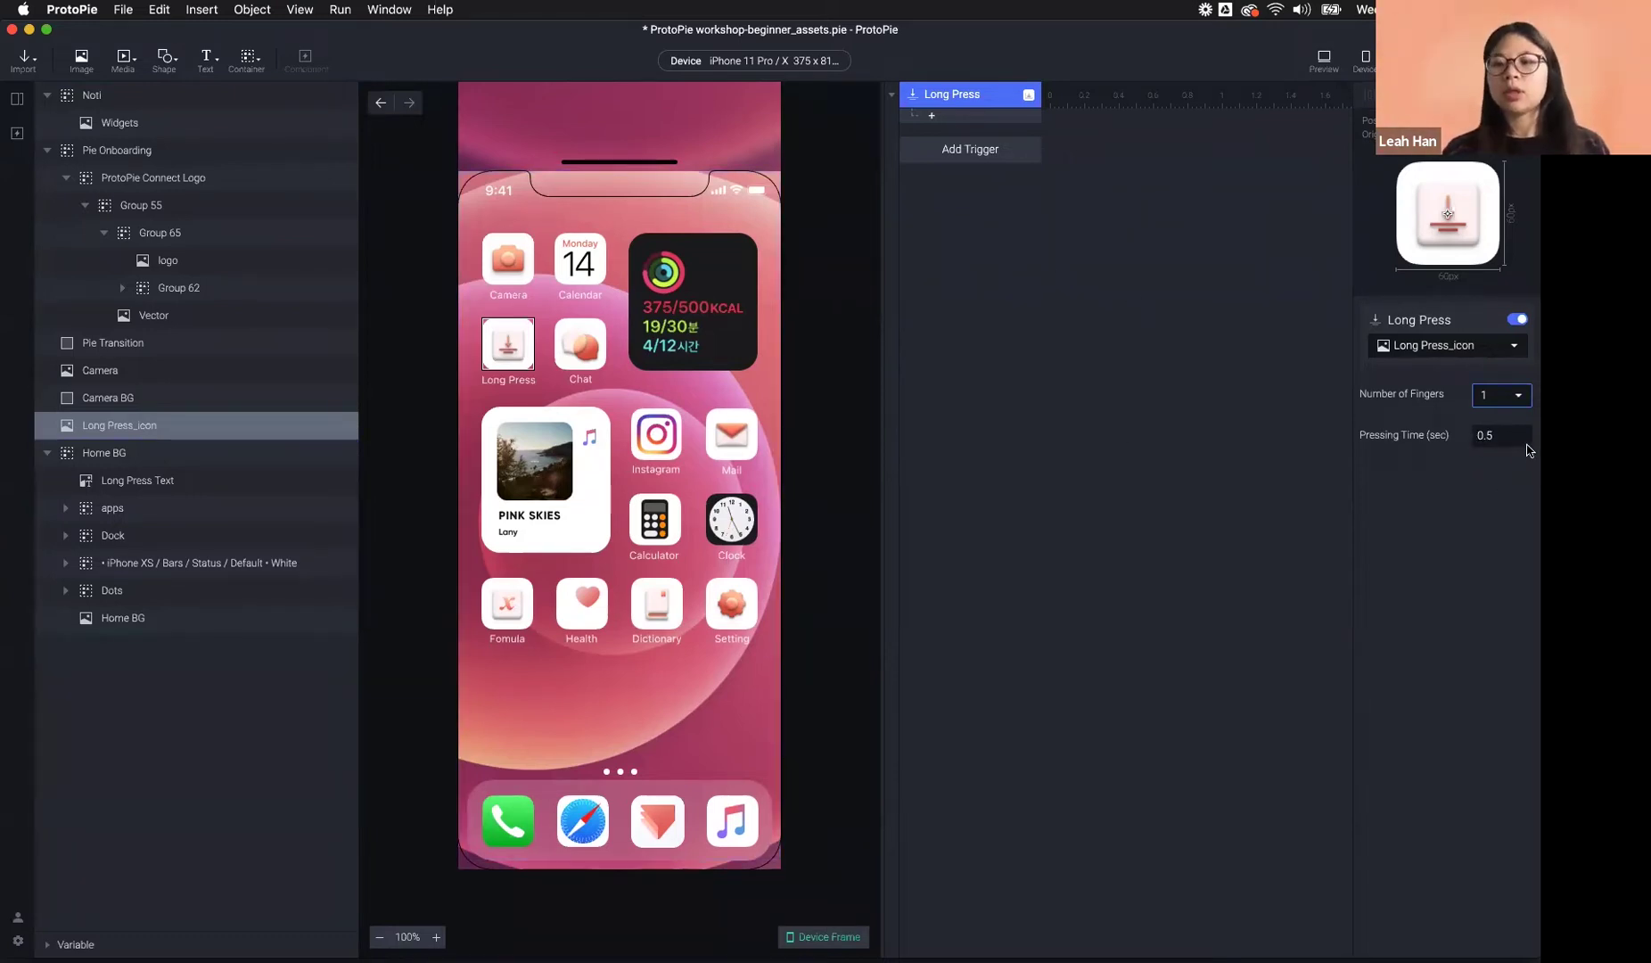
click(1501, 434)
click(1493, 468)
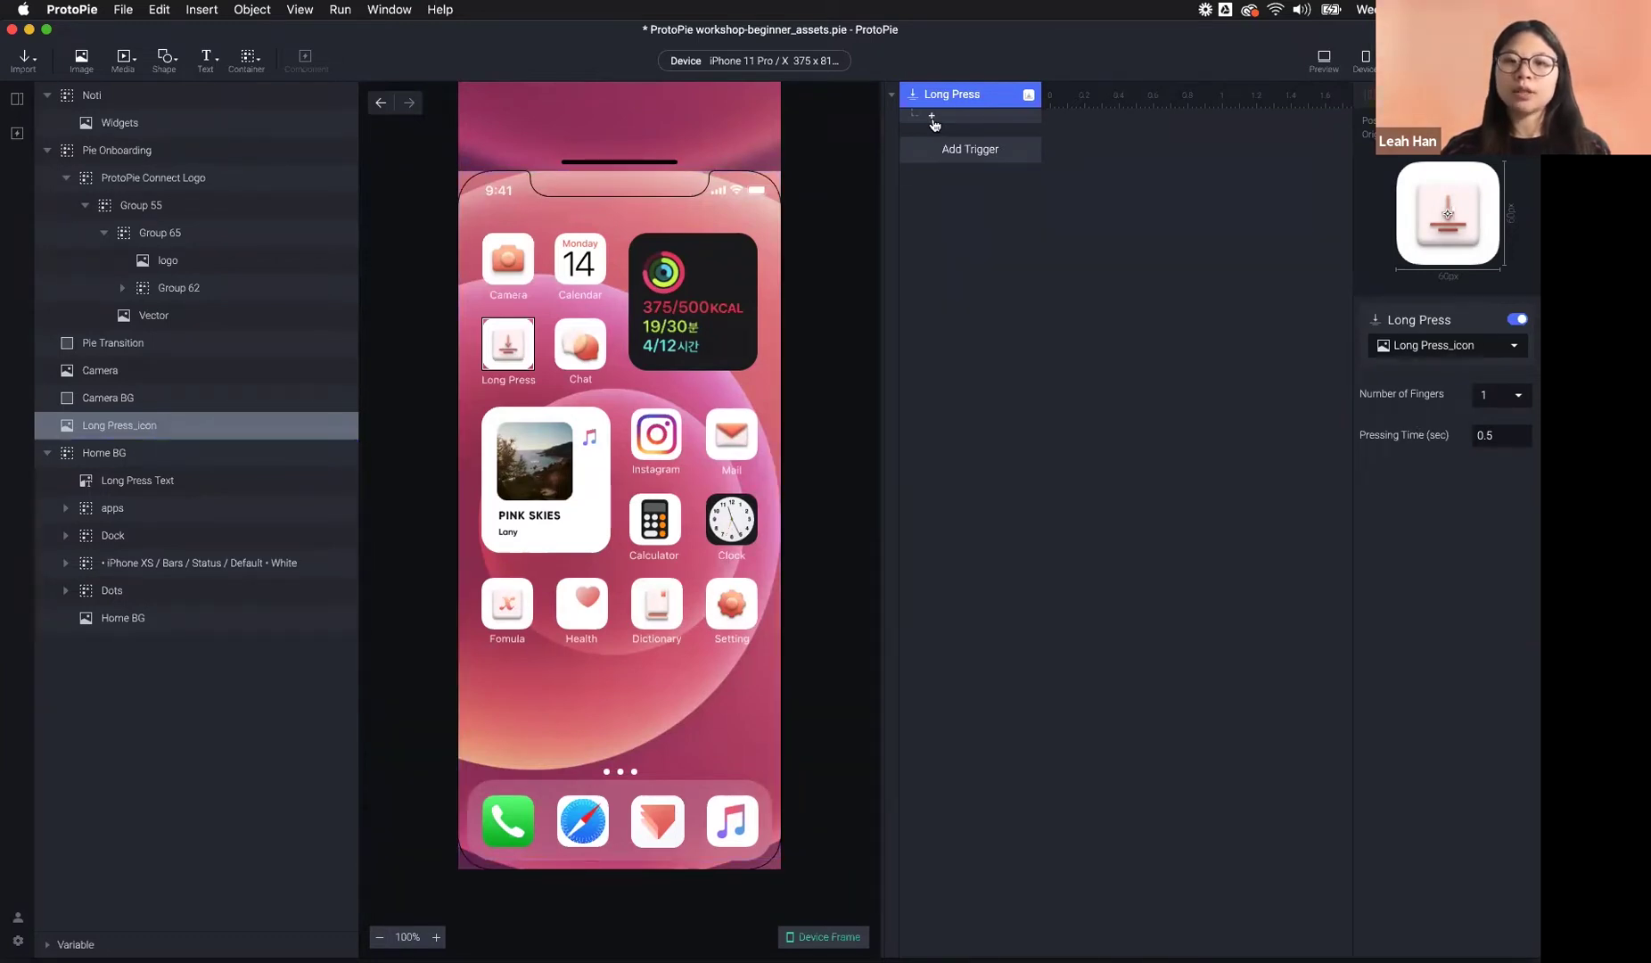
- Add a Rotate response for Long Press_icon to the Long Press trigger, keeping its rotation mode on Rotate By
click(932, 119)
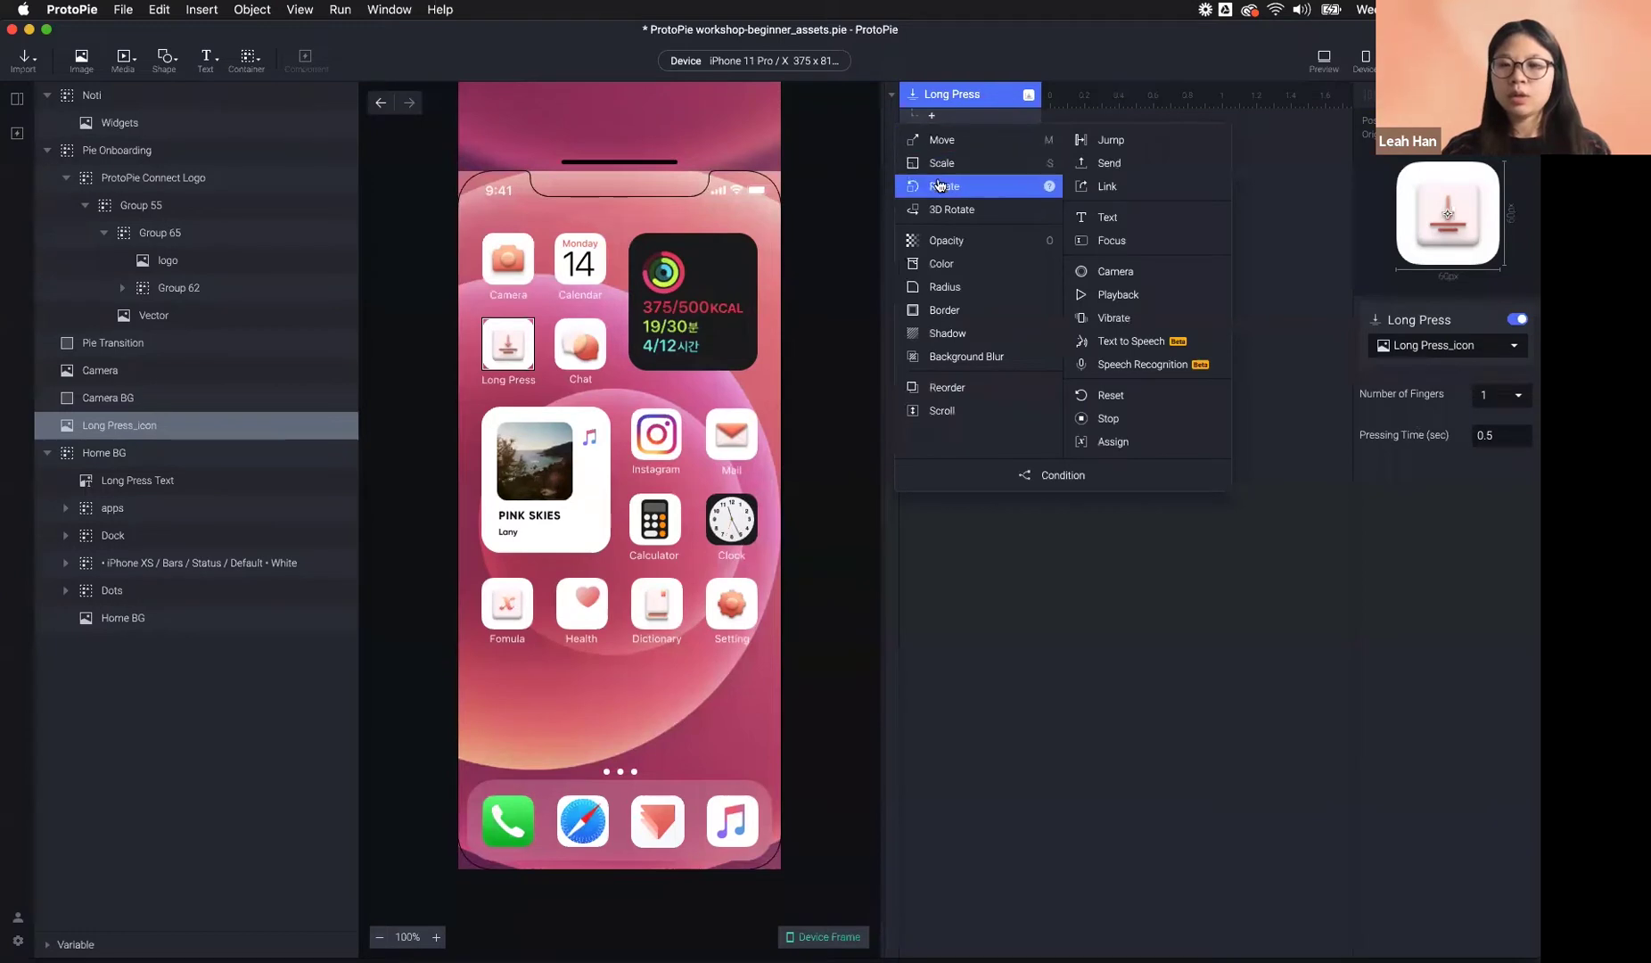
click(937, 185)
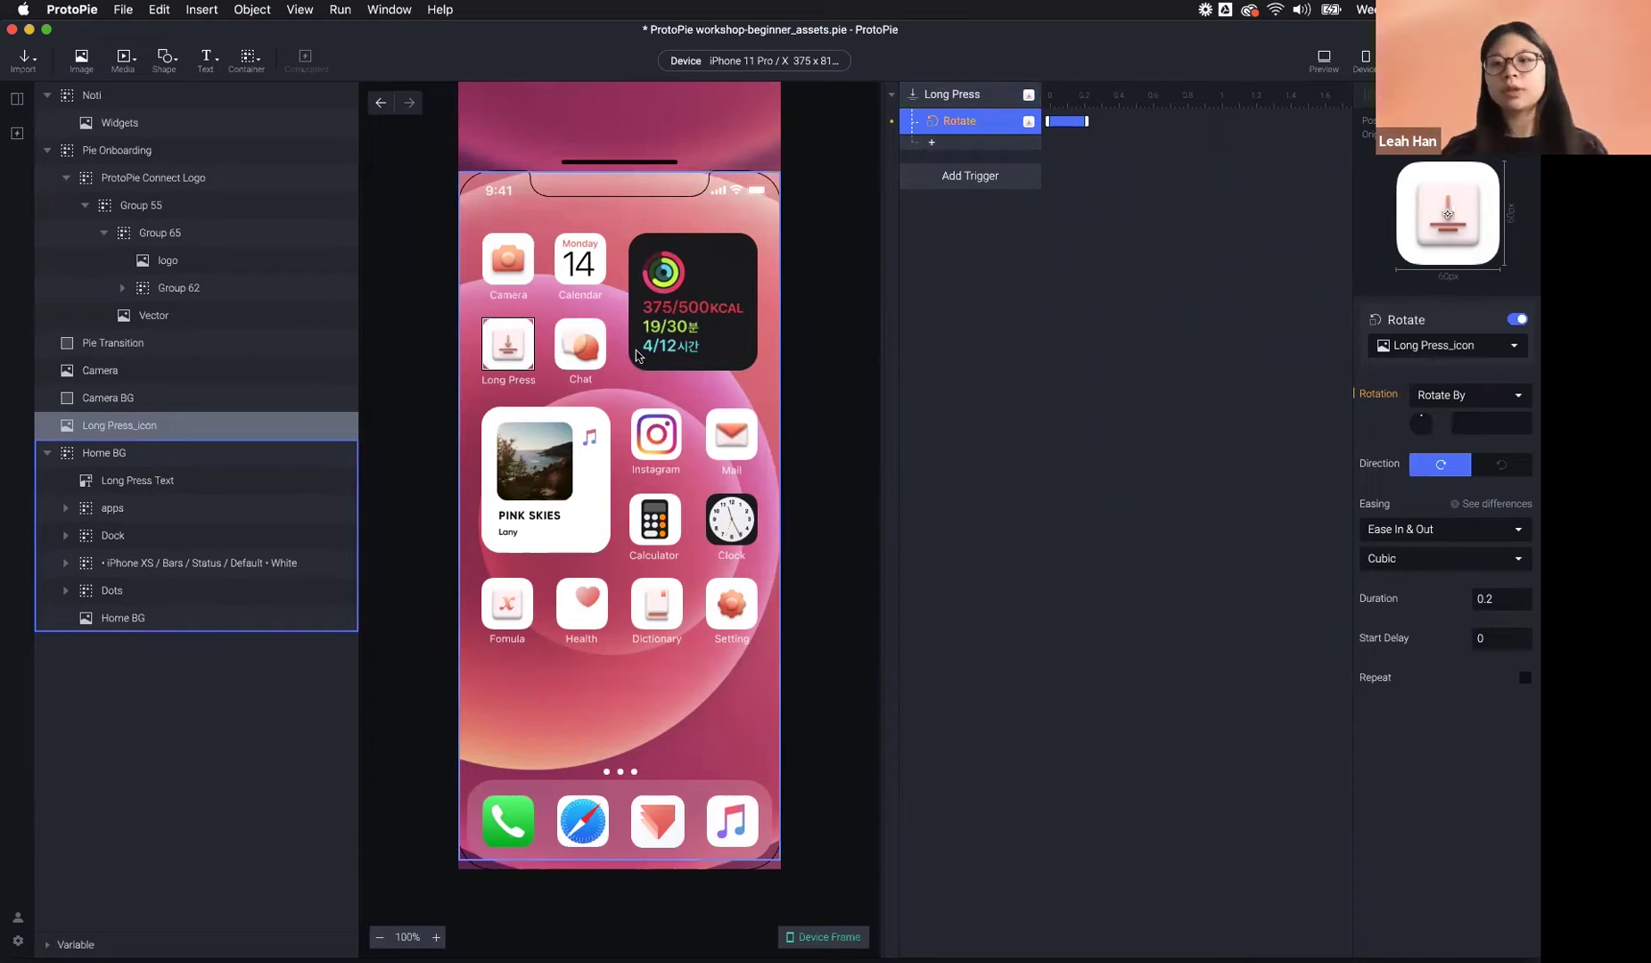
click(1465, 398)
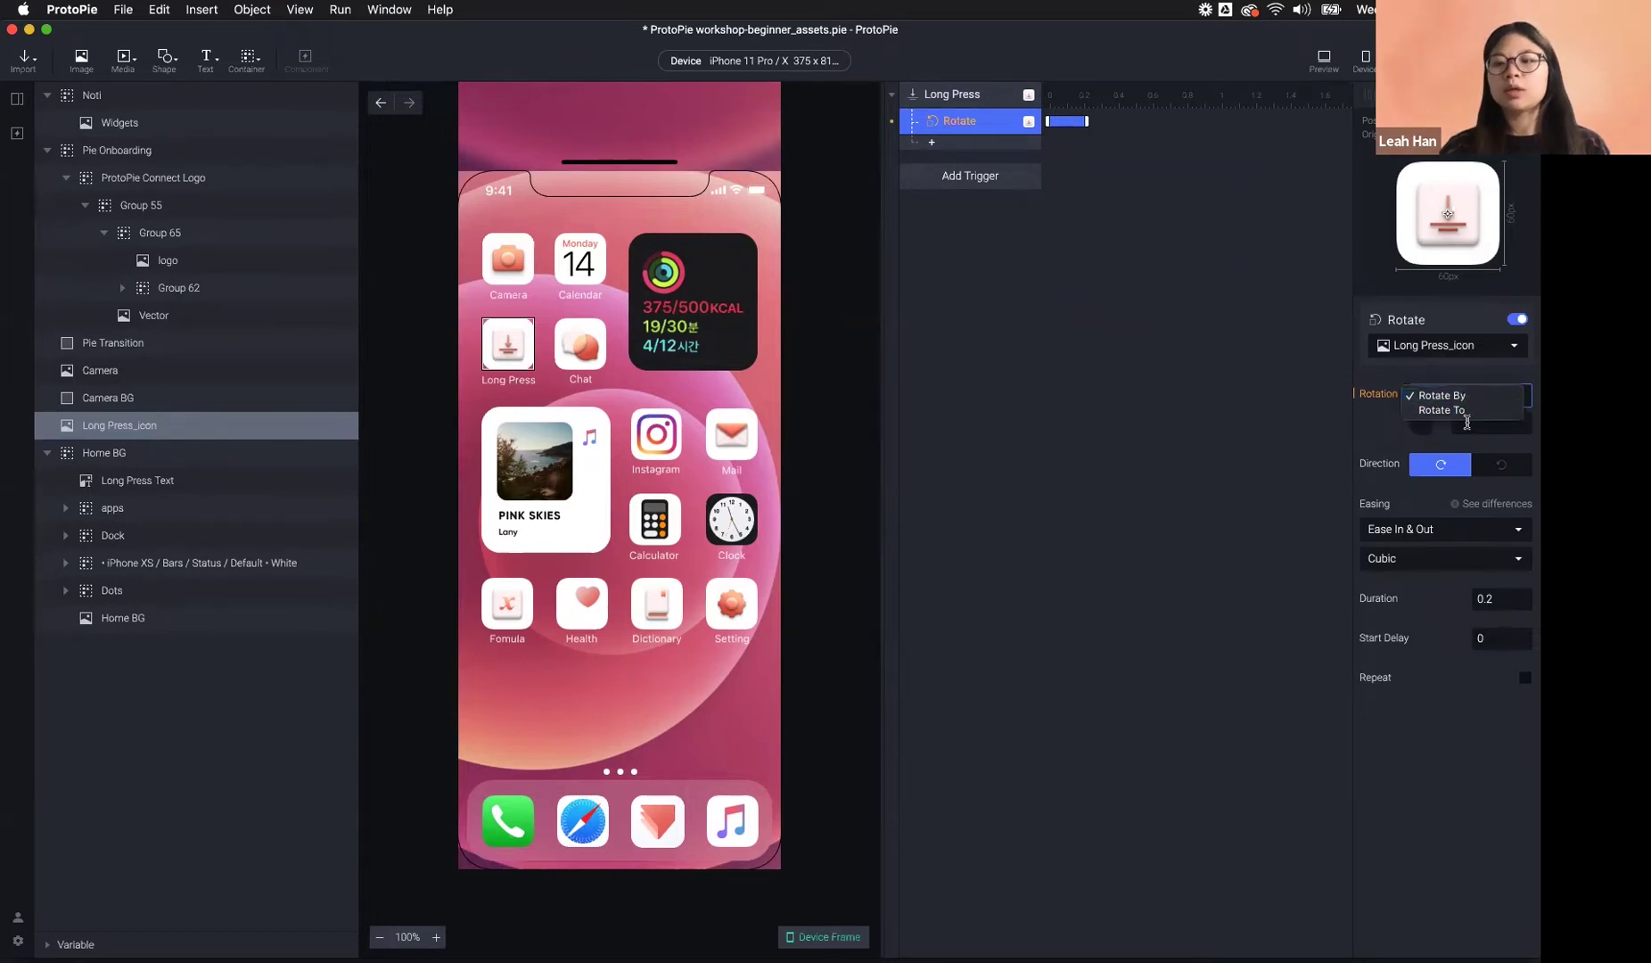
click(1467, 422)
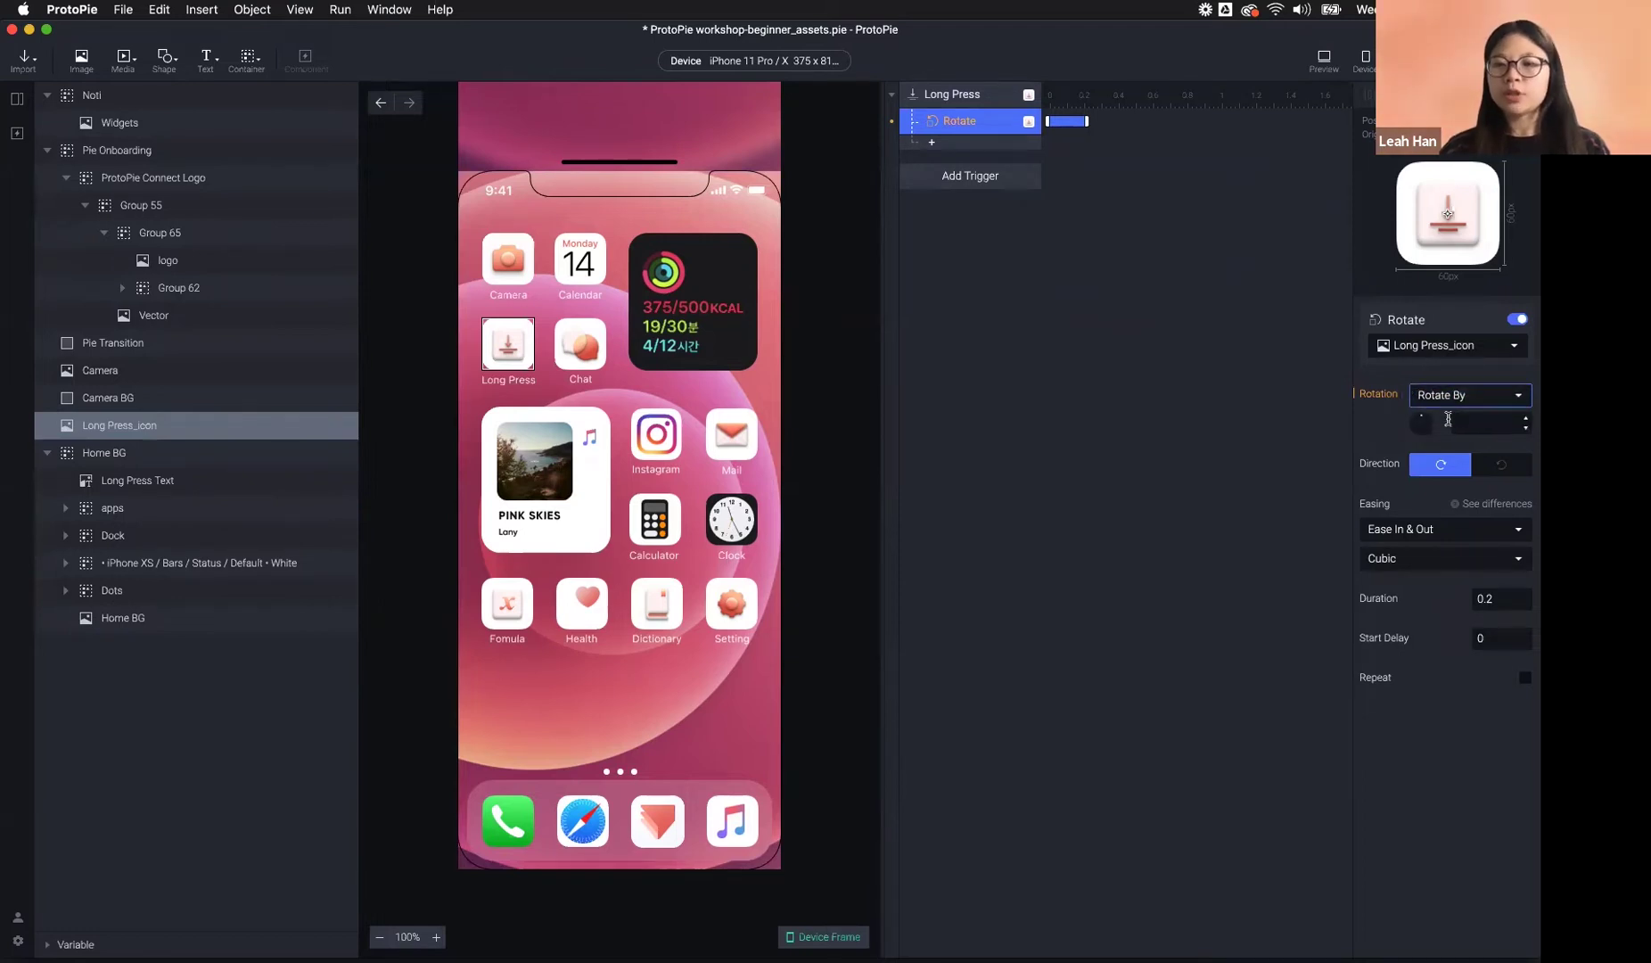
- Try adding Move, Rotate, Scale, 3D Rotate, Opacity and Radius responses under the Long Press trigger
click(936, 143)
click(965, 173)
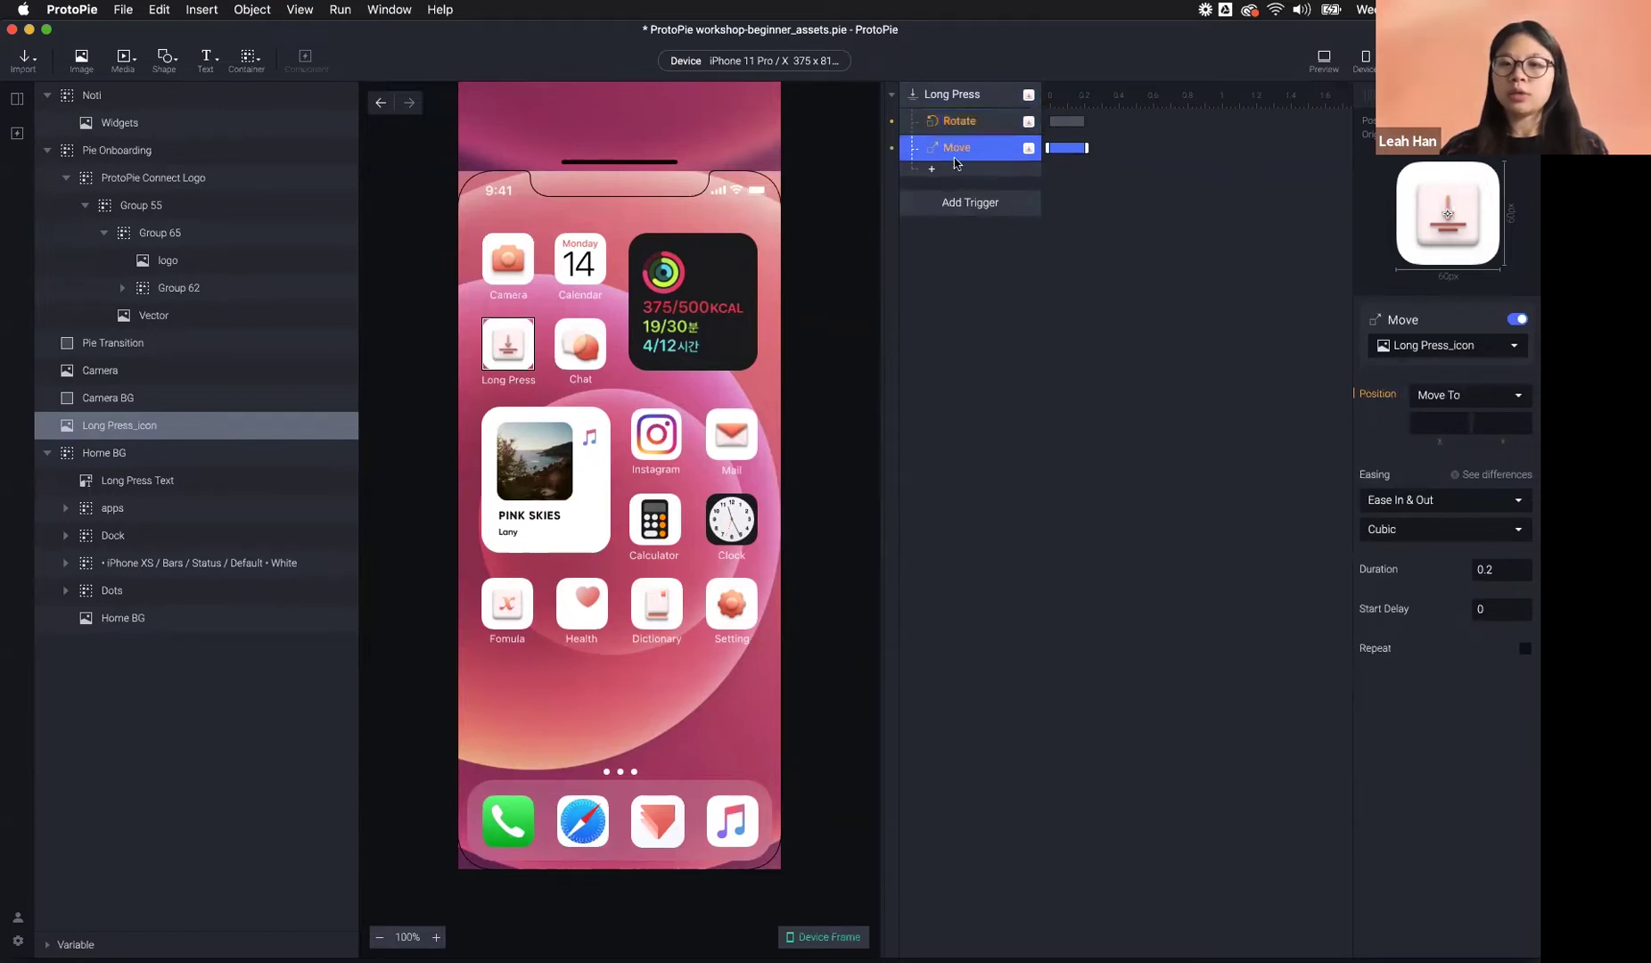
click(955, 175)
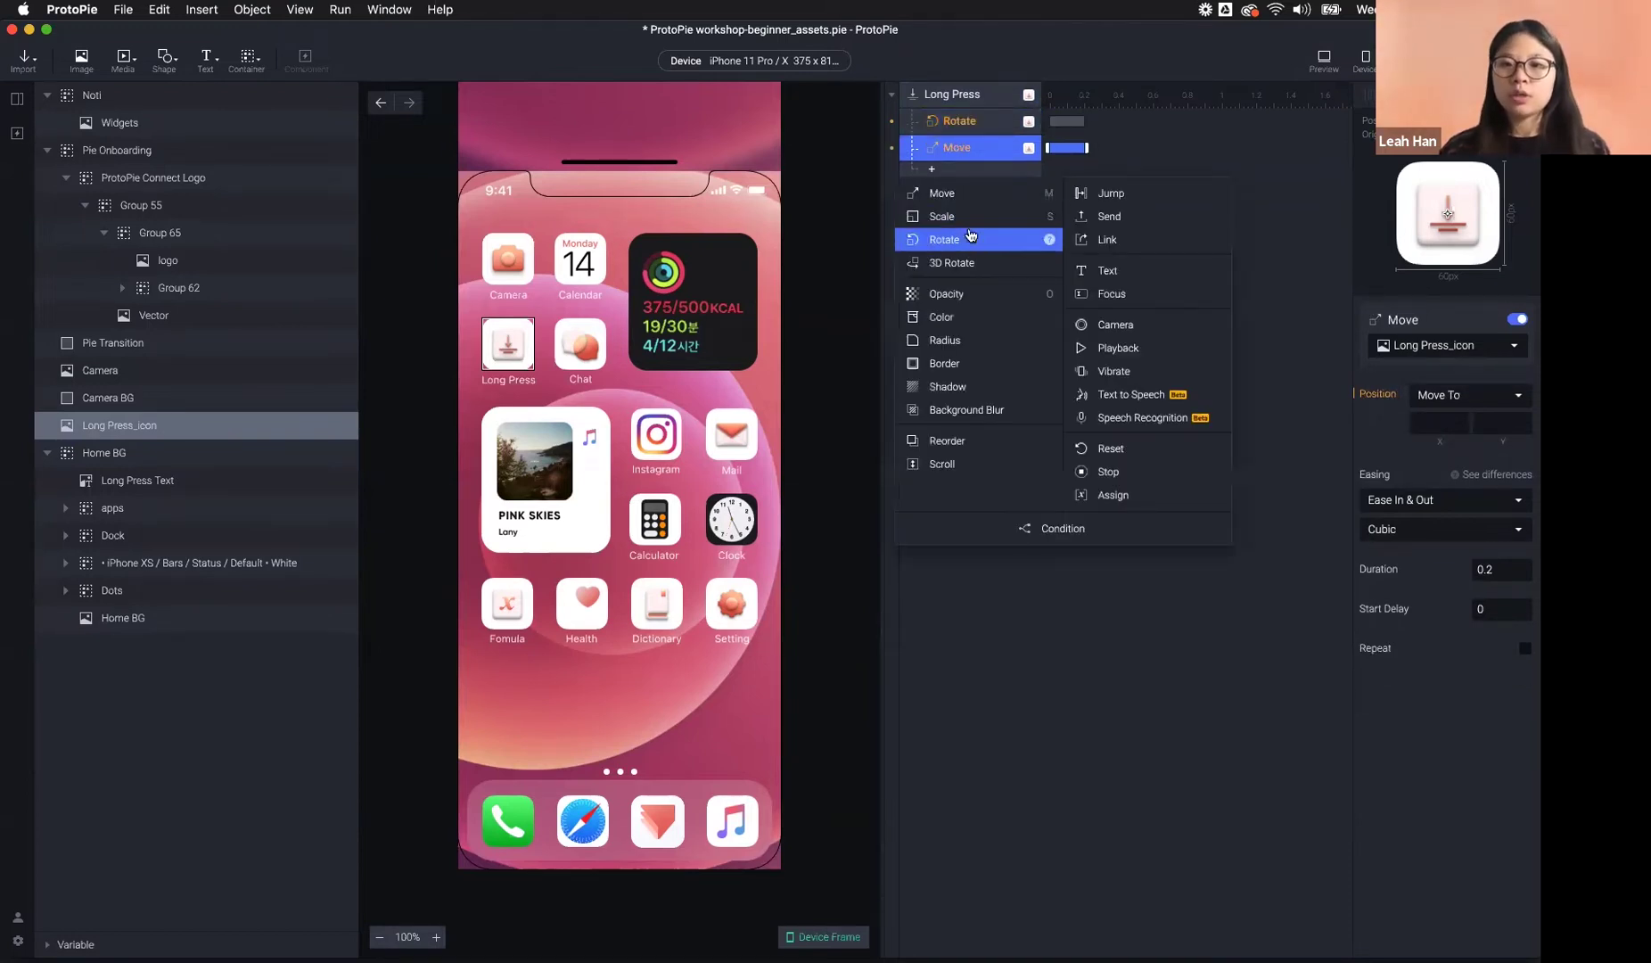
click(963, 234)
click(961, 195)
click(961, 242)
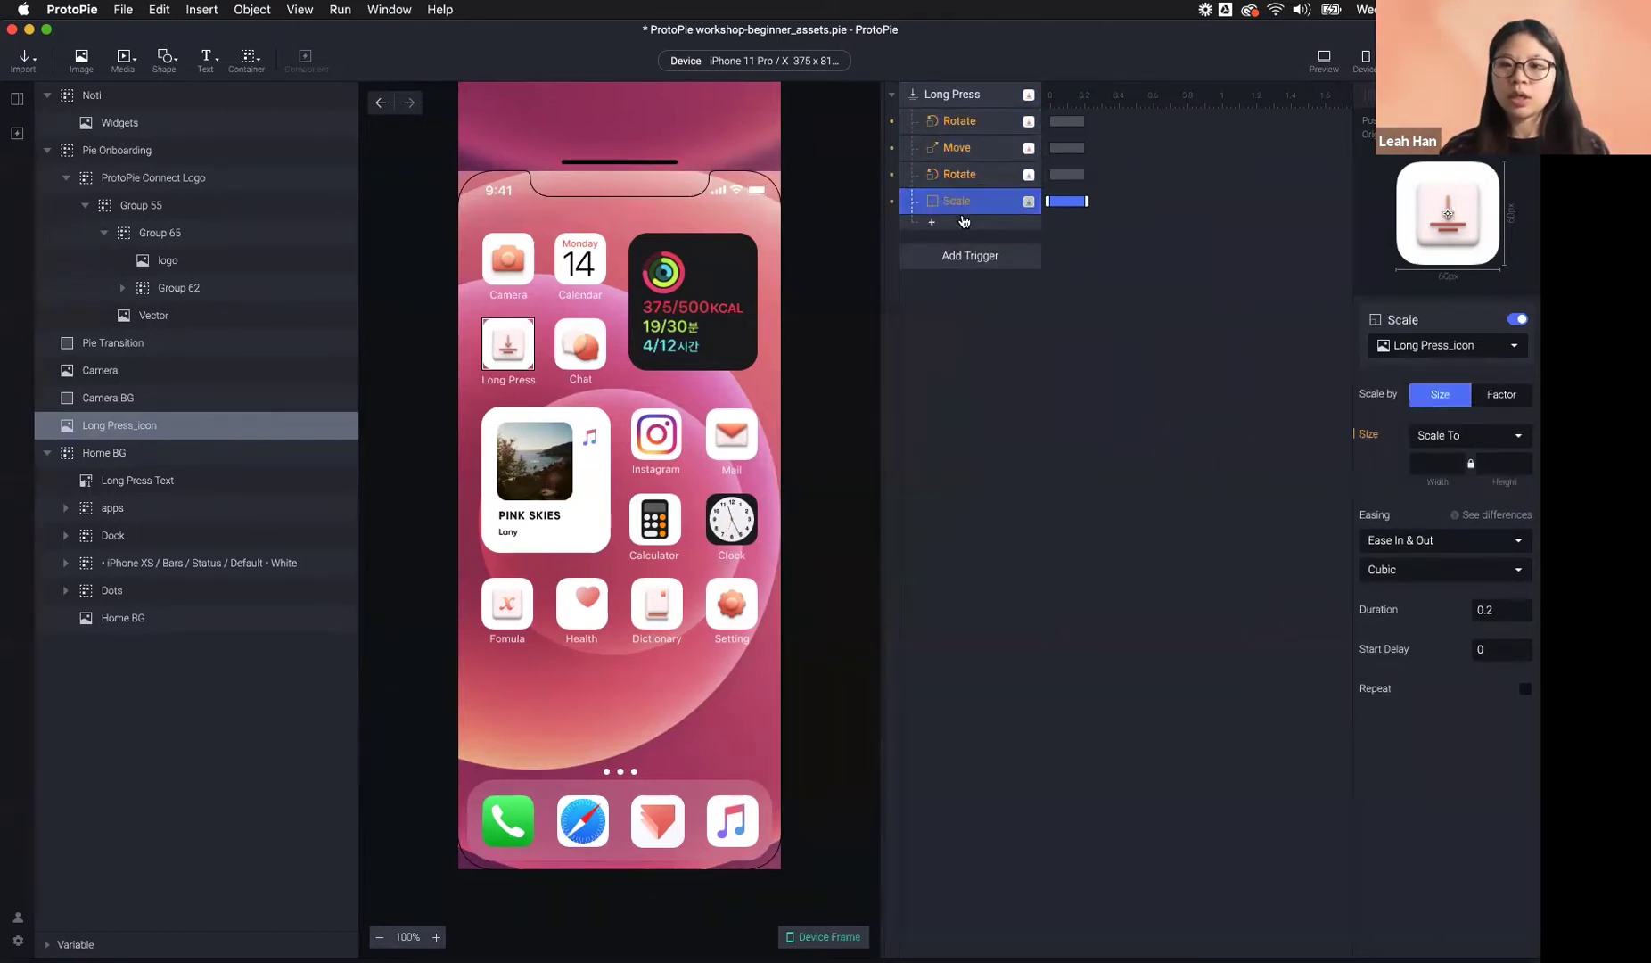
click(961, 222)
click(952, 316)
click(963, 249)
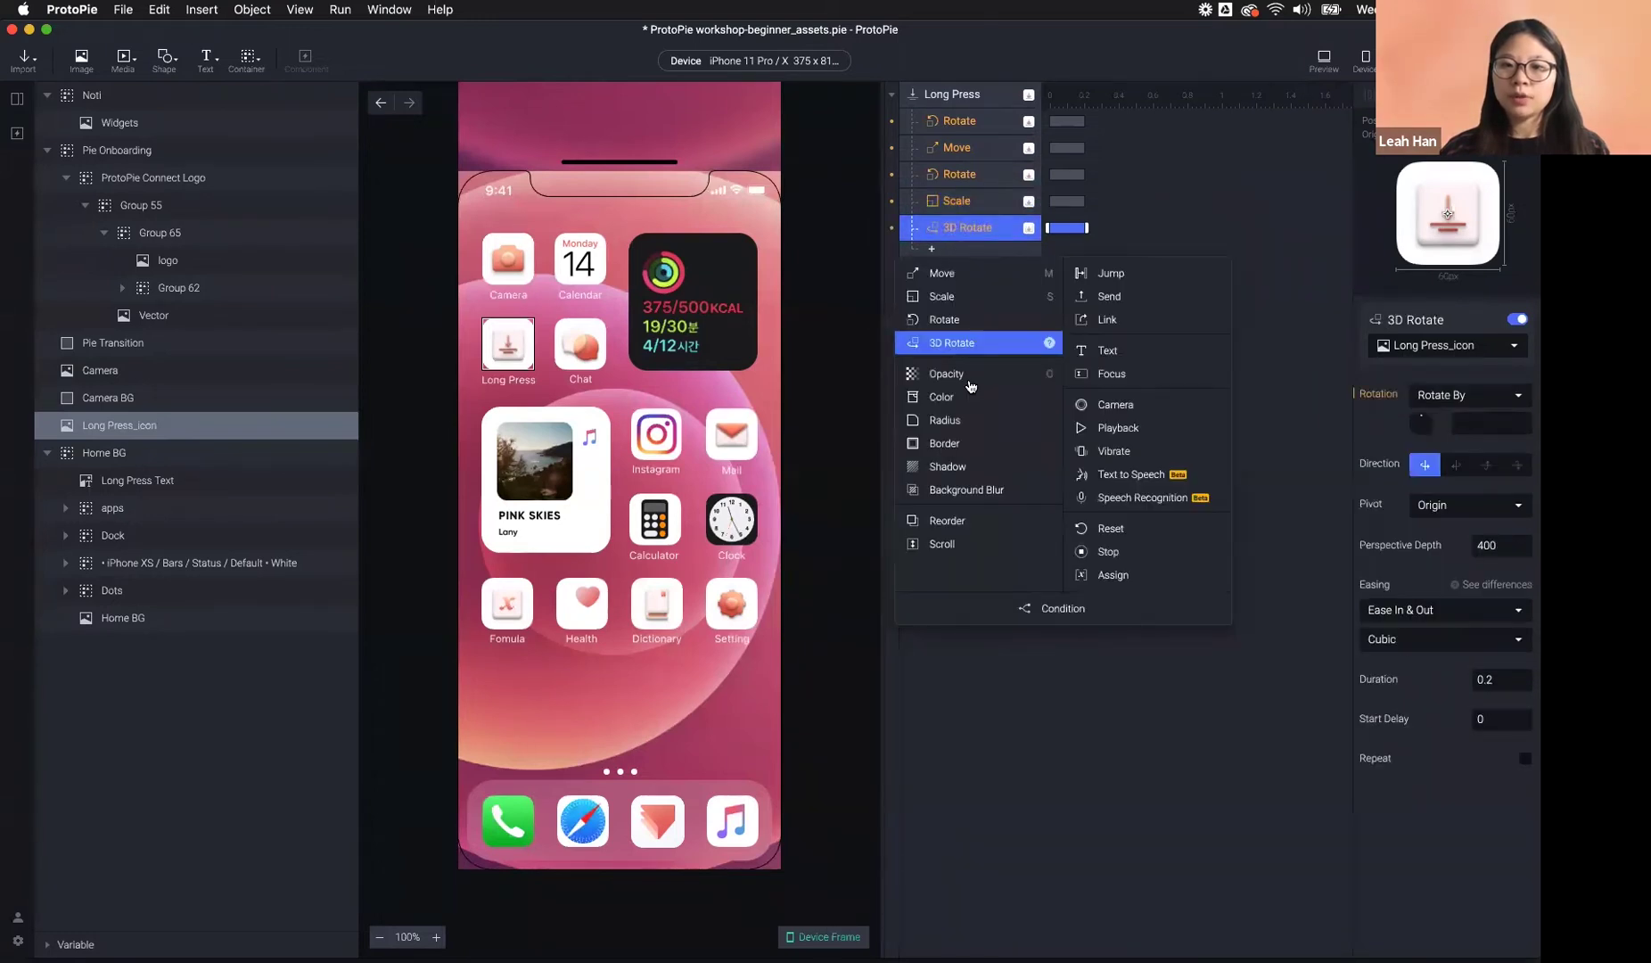
click(968, 375)
click(931, 275)
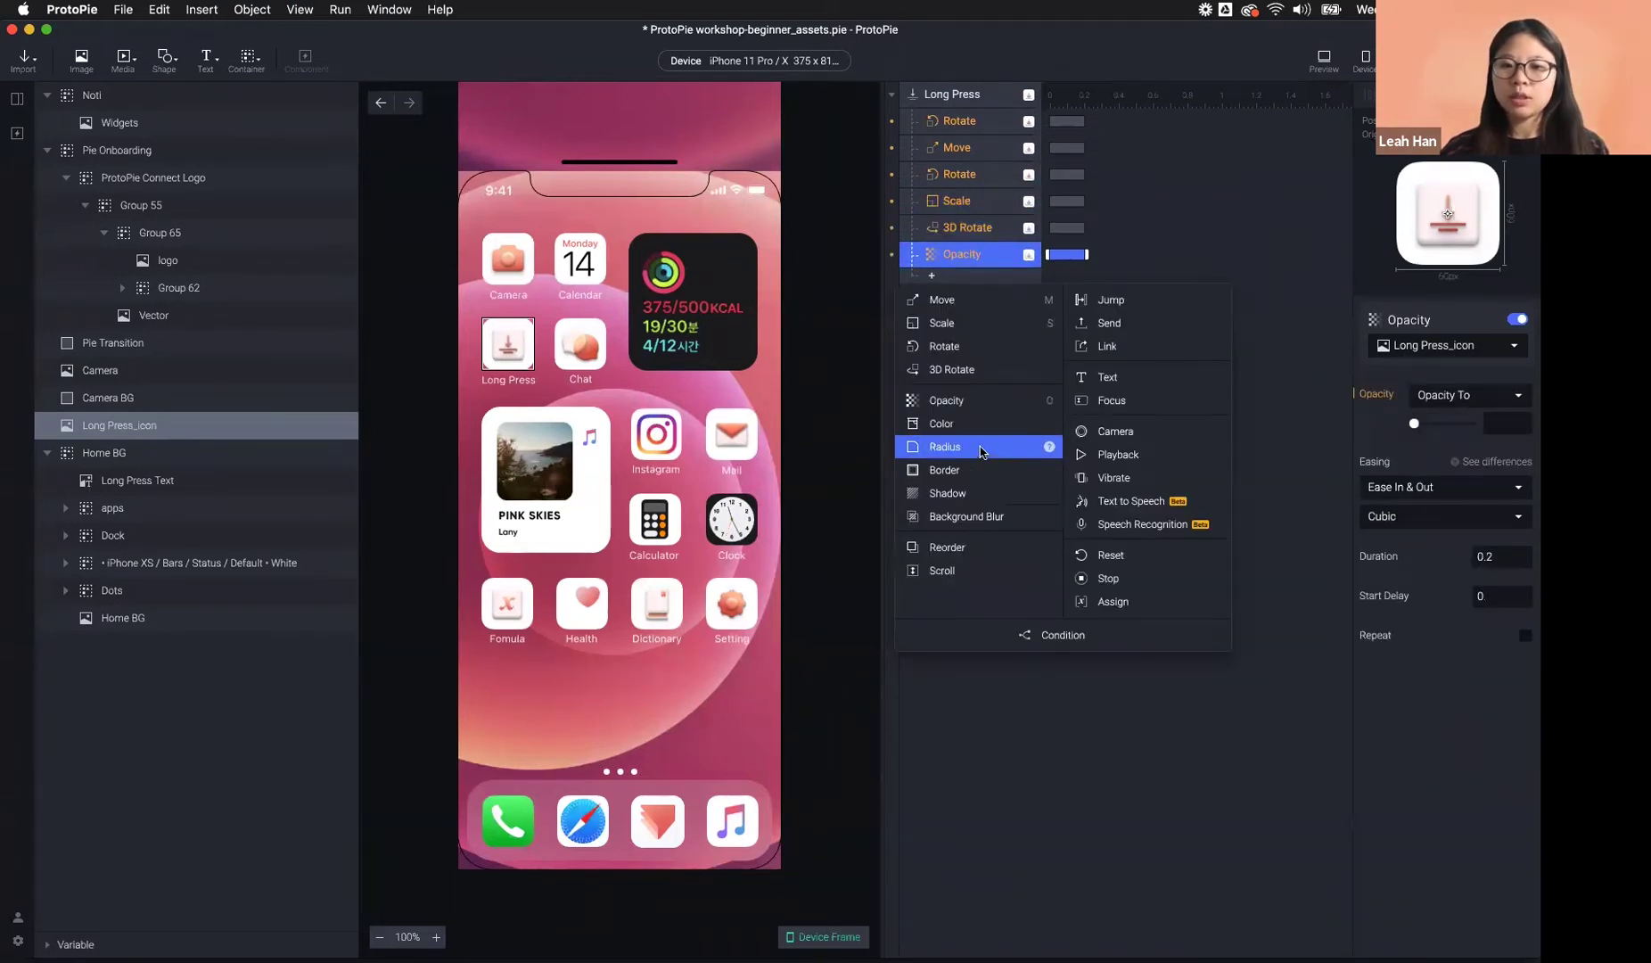
click(981, 448)
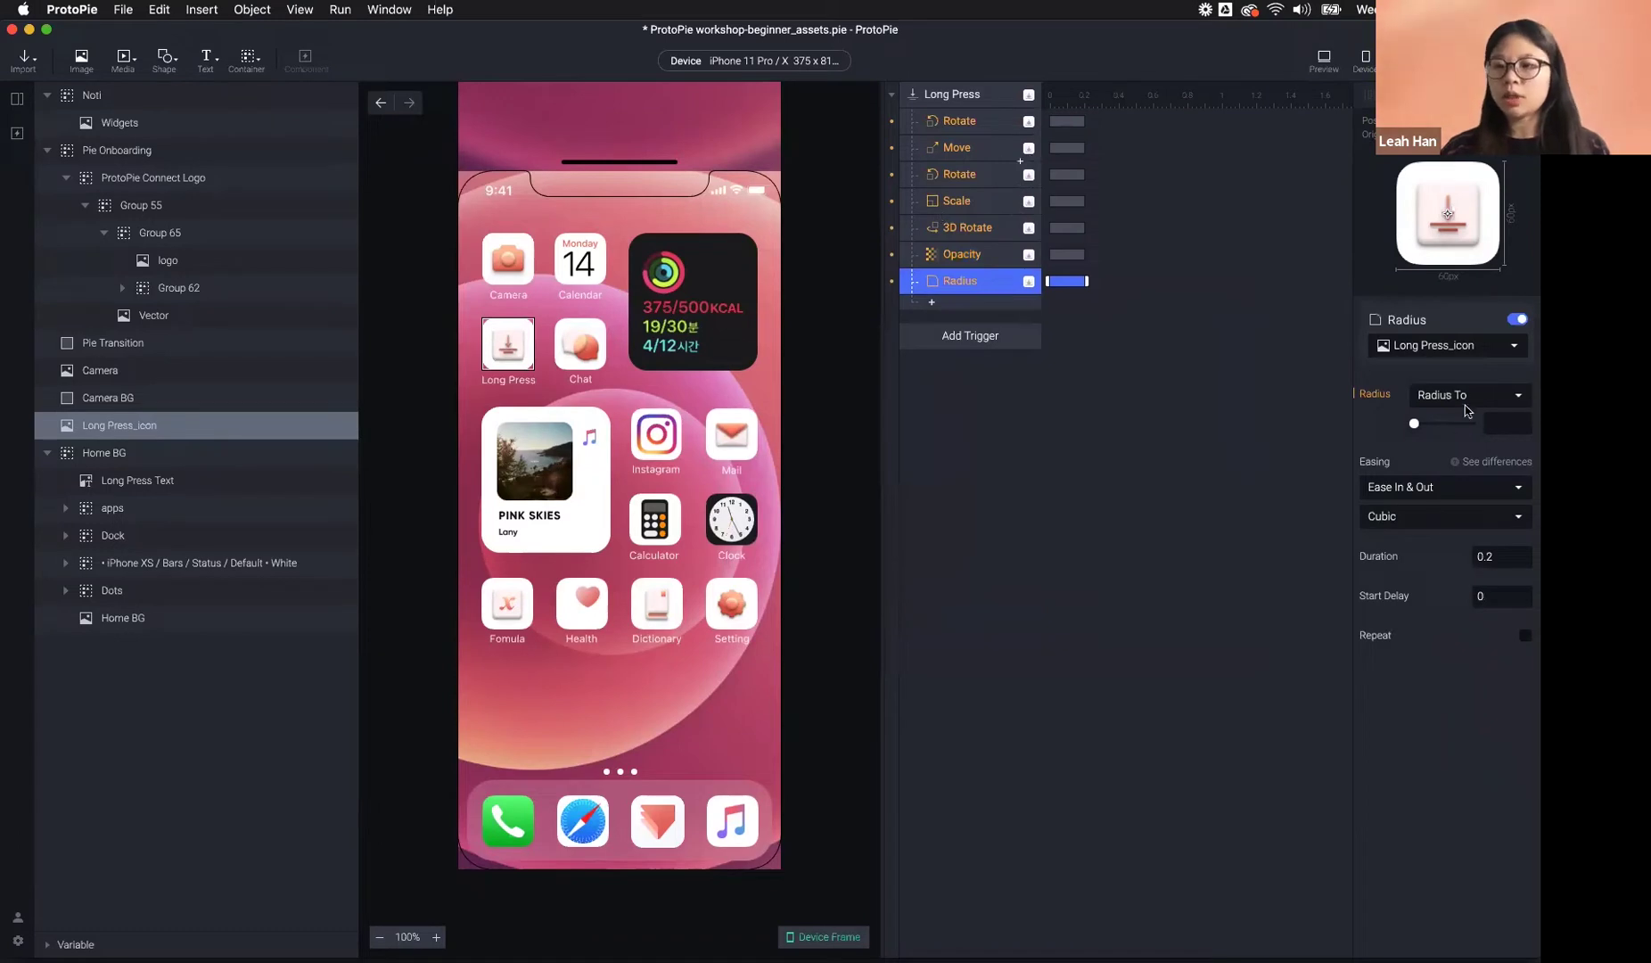
- Delete all responses from Move through Radius, leaving only the first Rotate under the Long Press trigger
click(1432, 395)
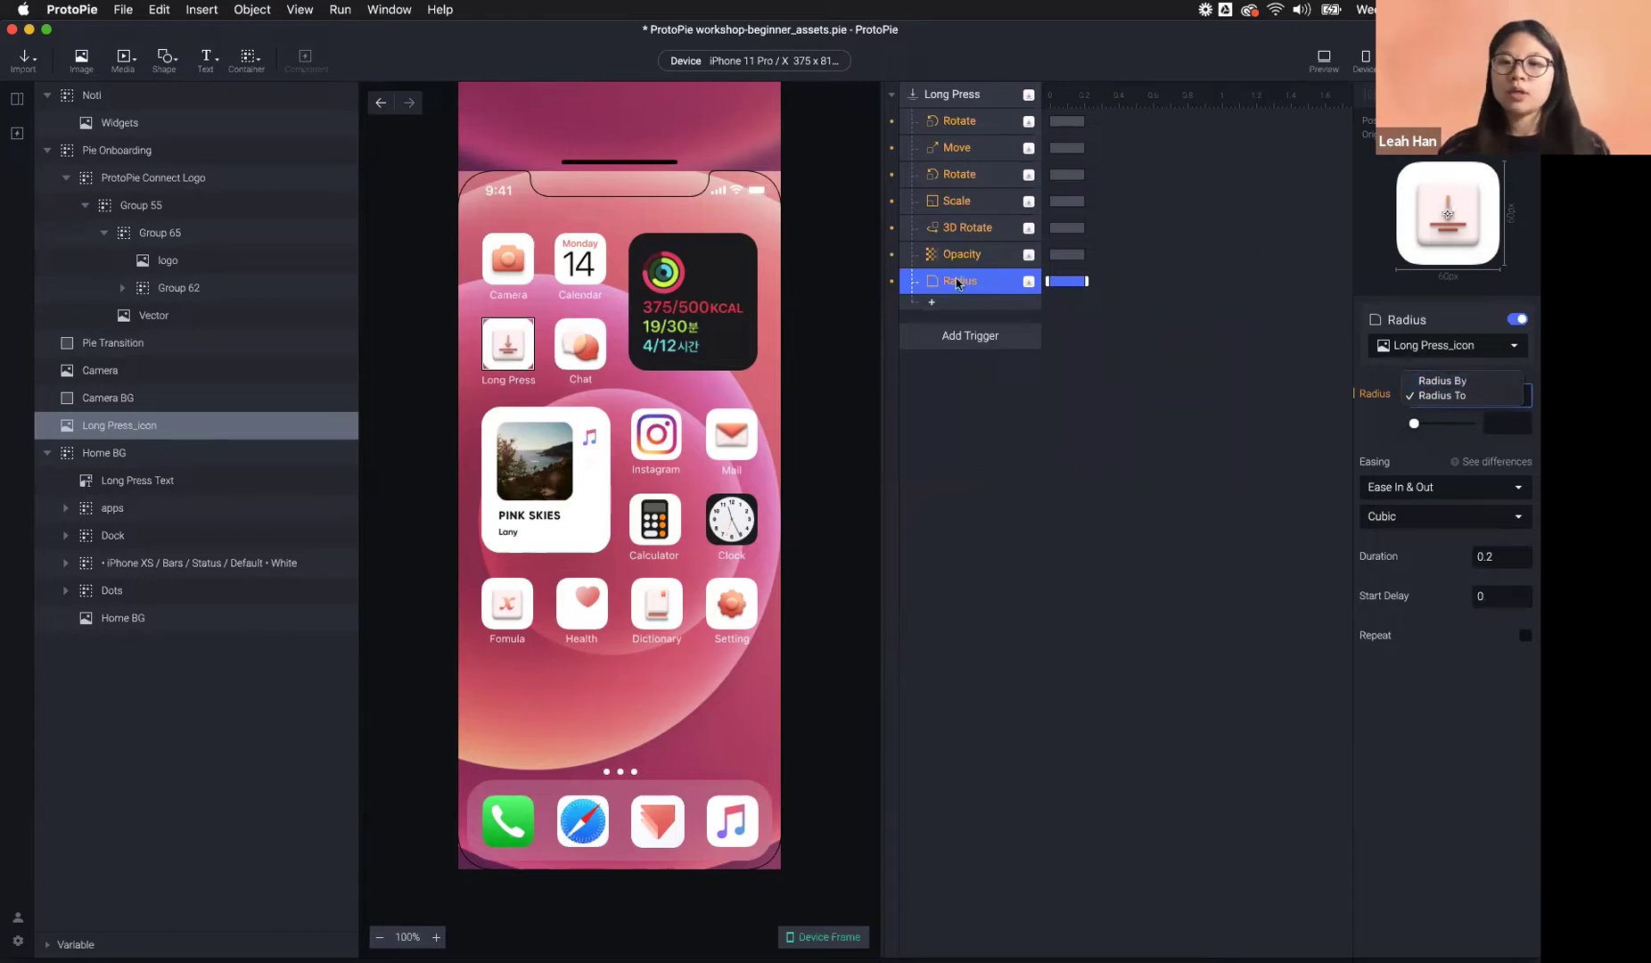
key(Escape)
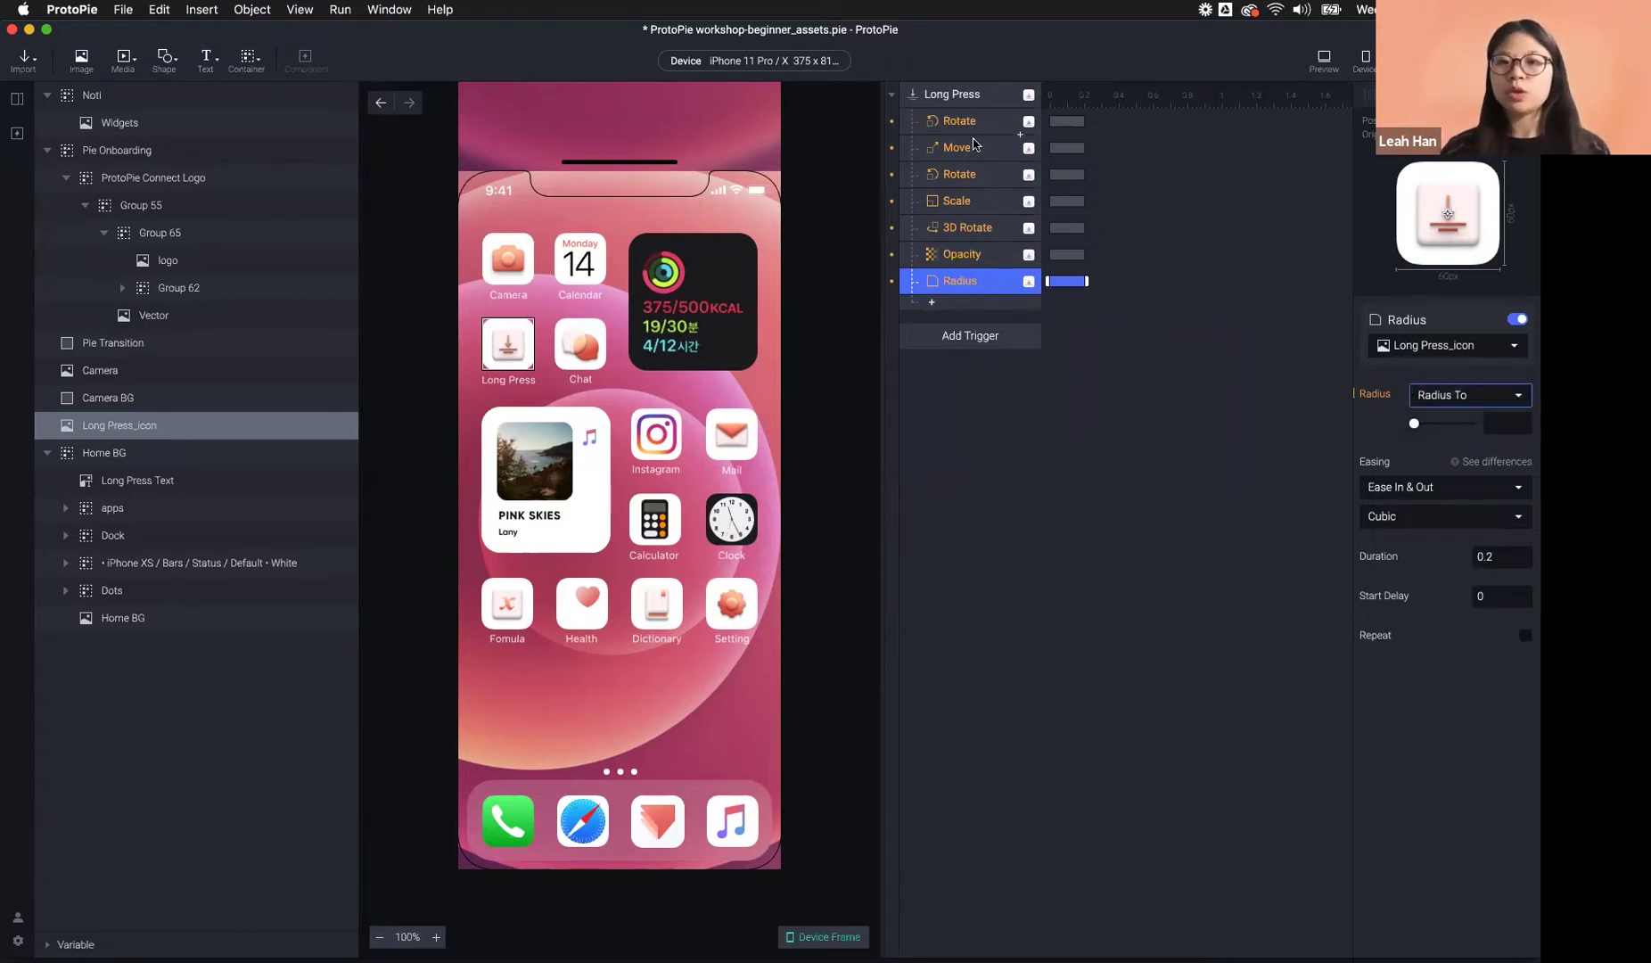
shift+click(971, 147)
key(Delete)
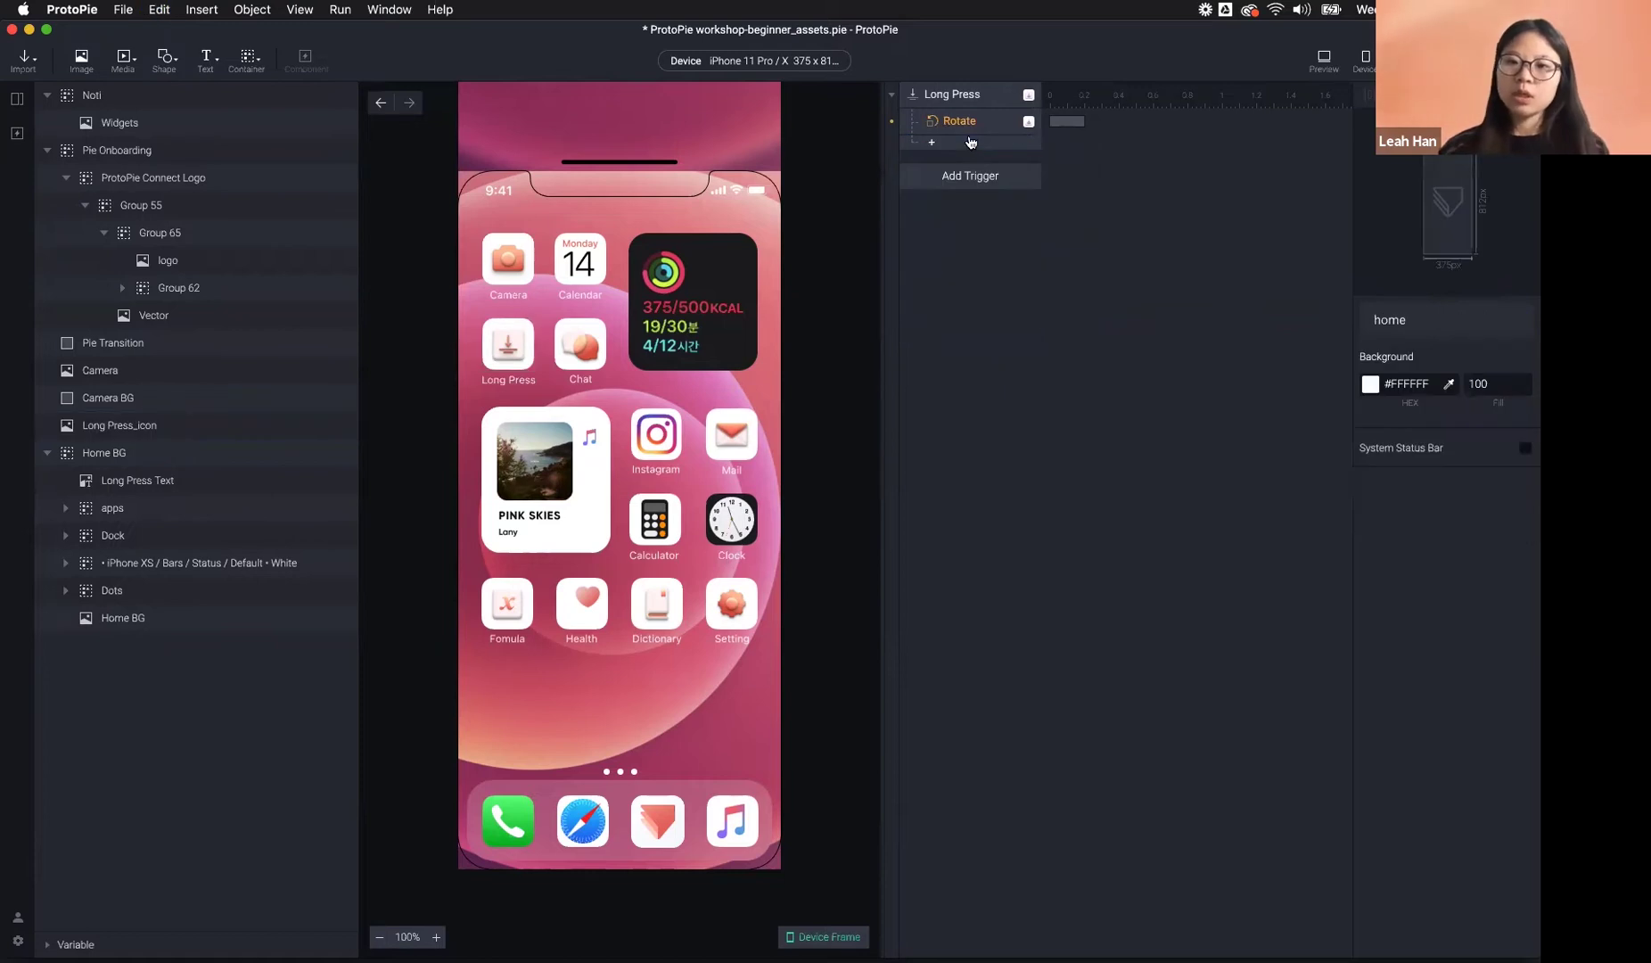
- Set the Rotate response's Rotate By angle to 5 and preview the home scene
click(962, 122)
click(1494, 425)
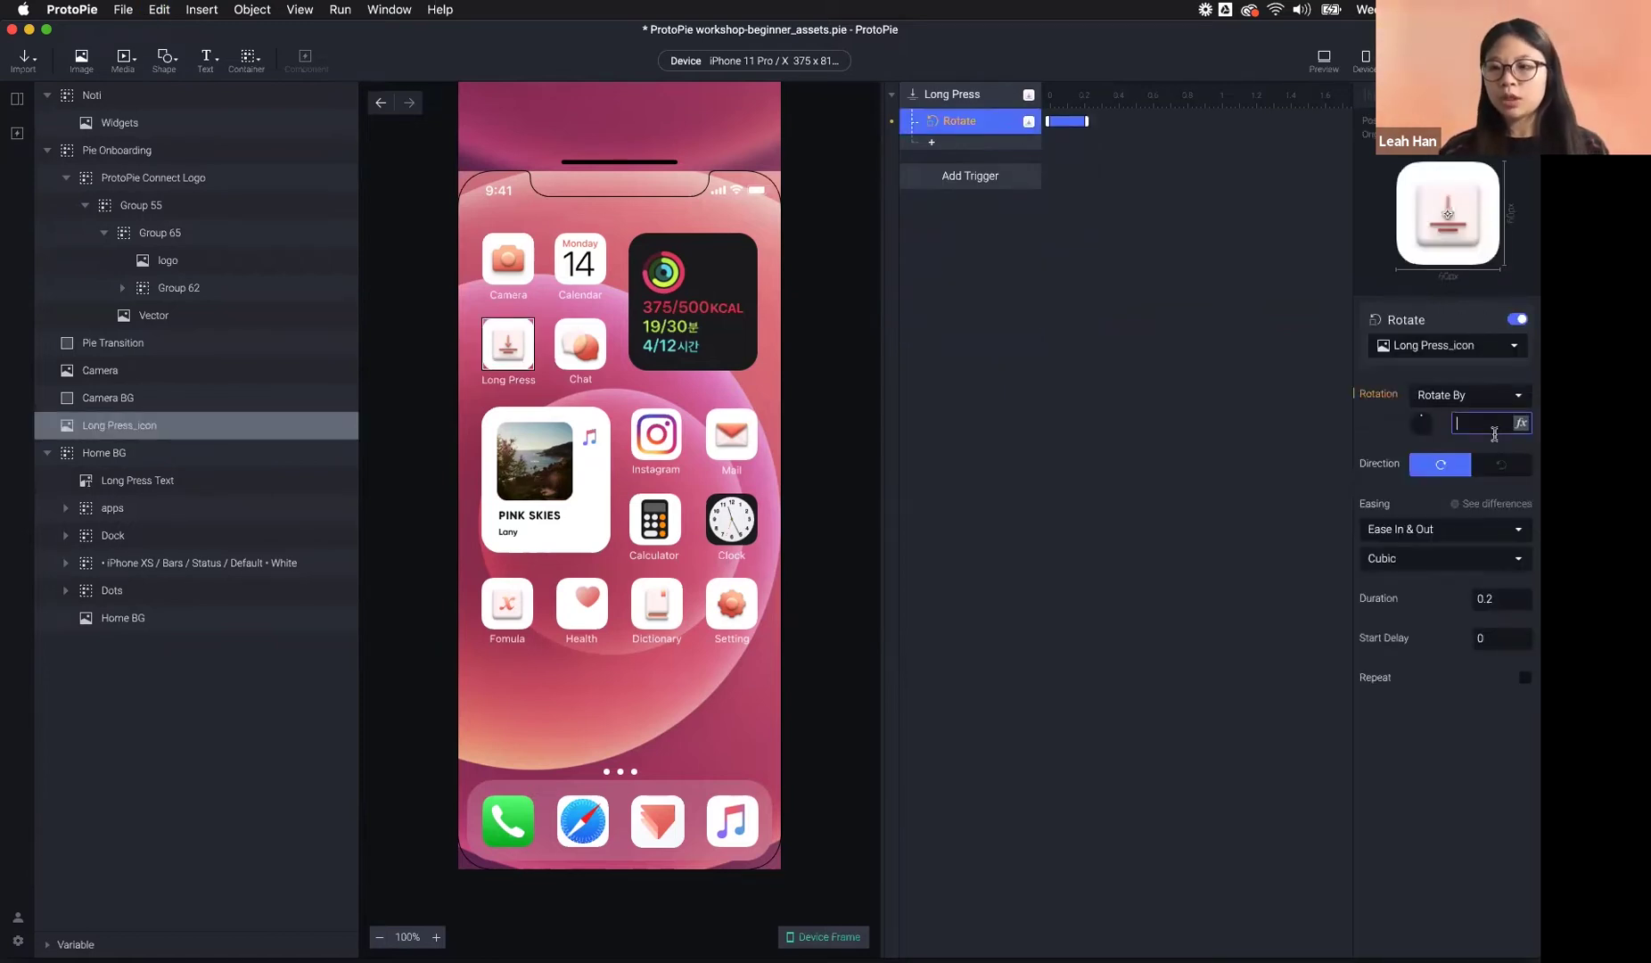
text(5)
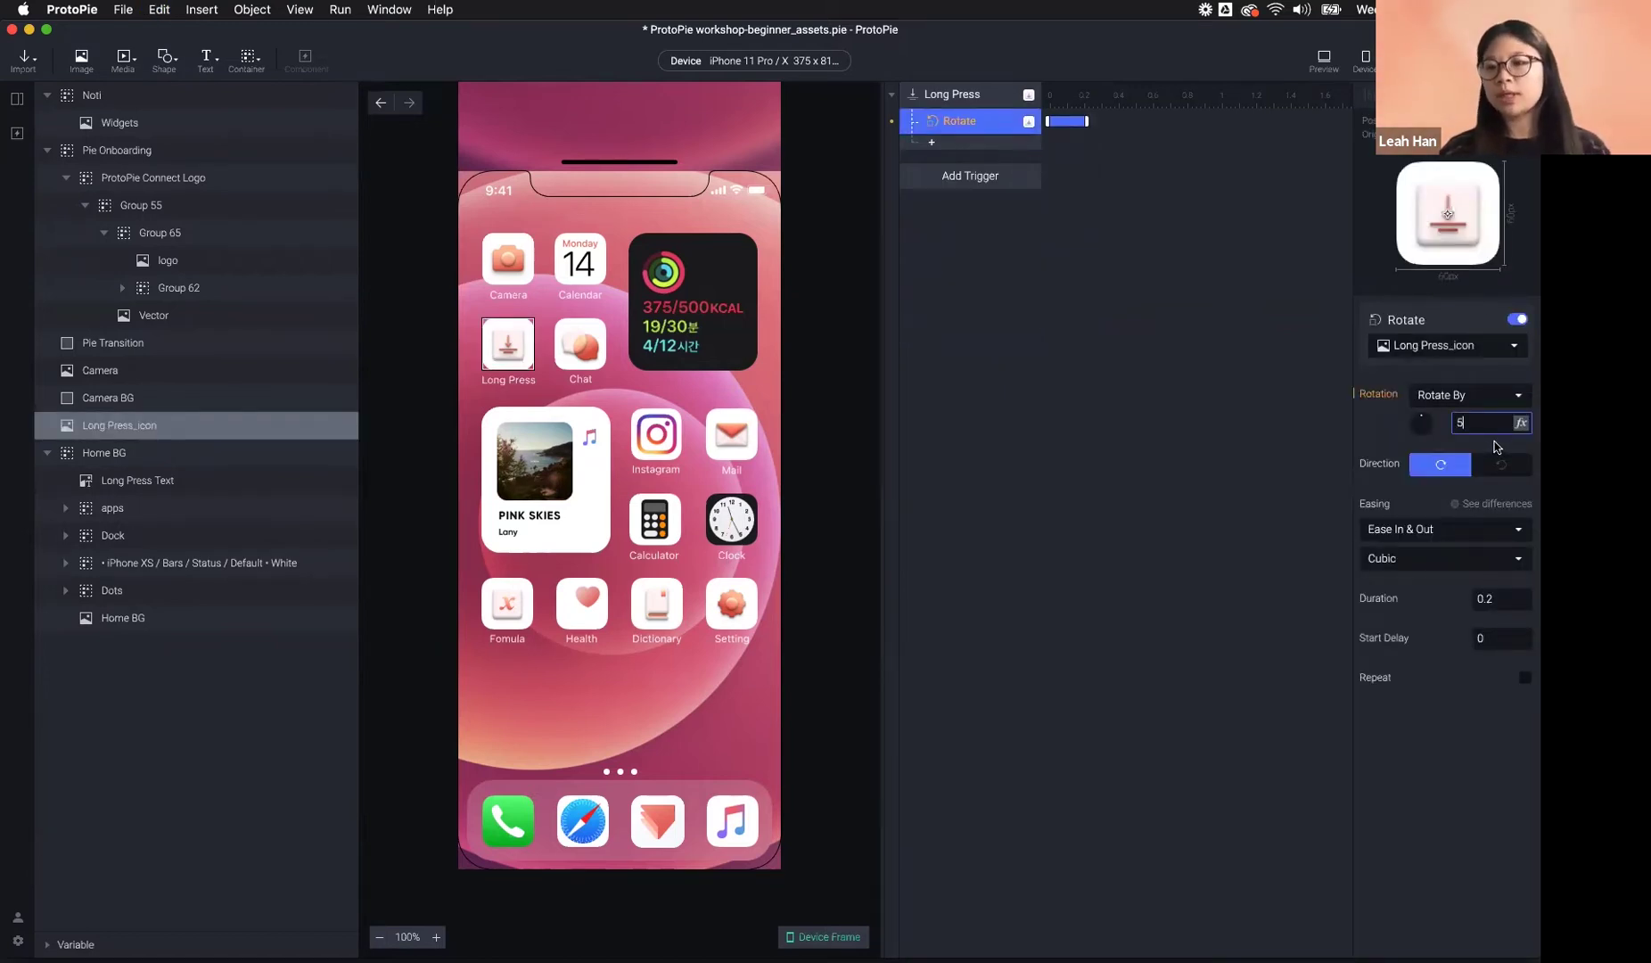
key(Return)
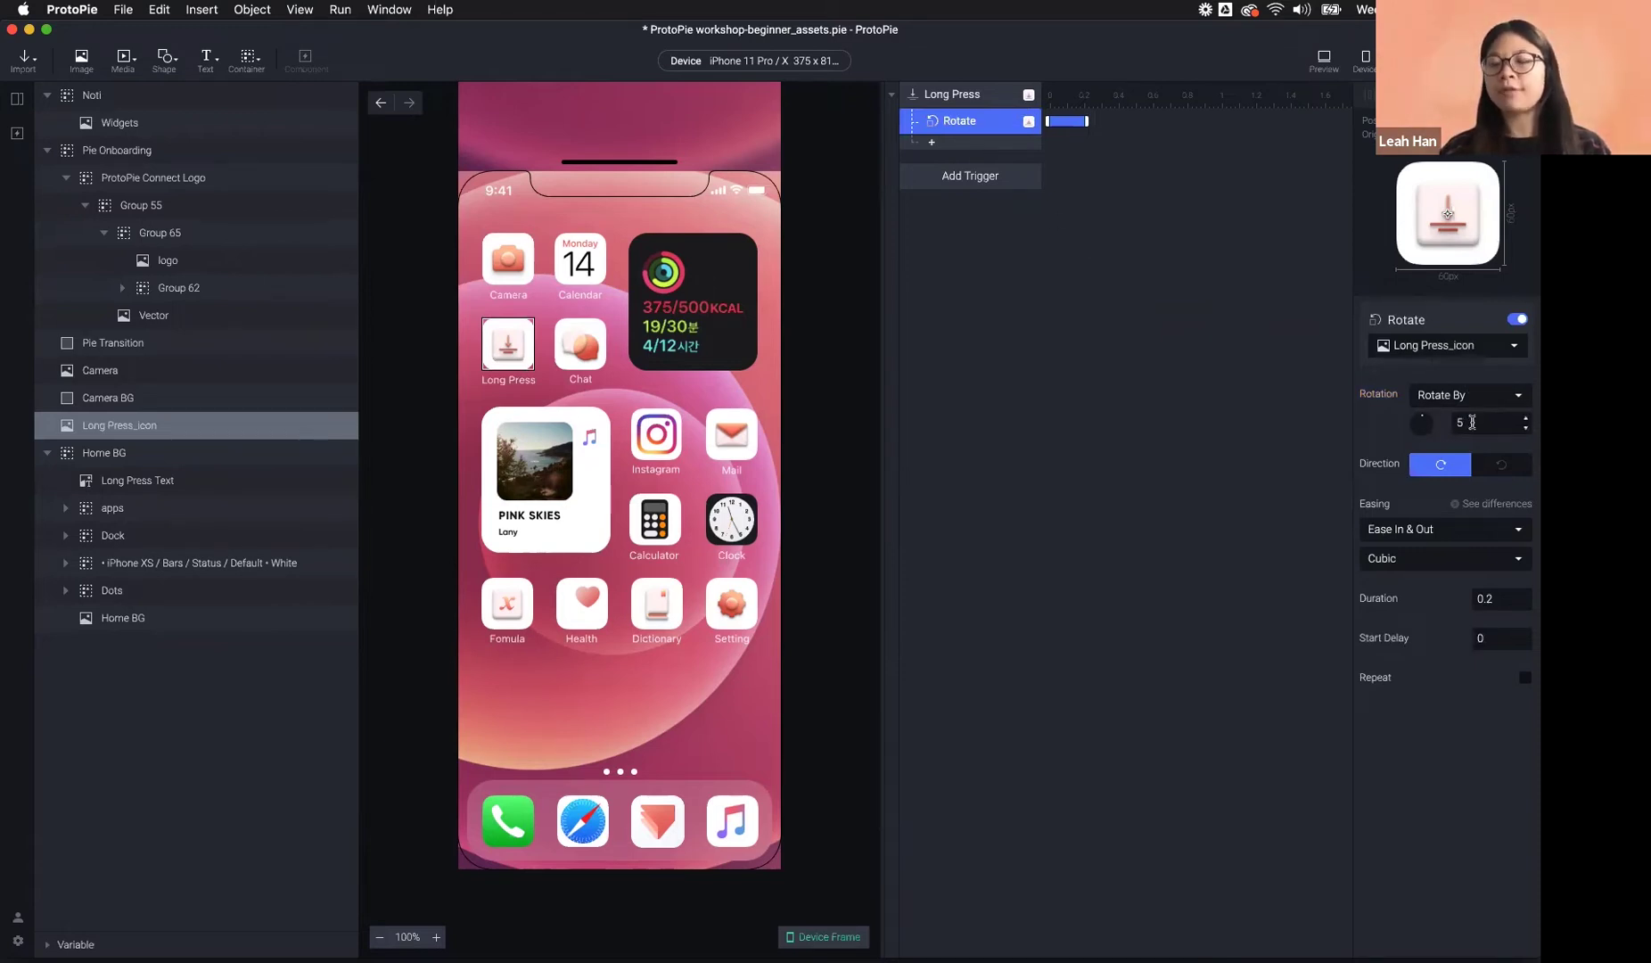
click(1324, 60)
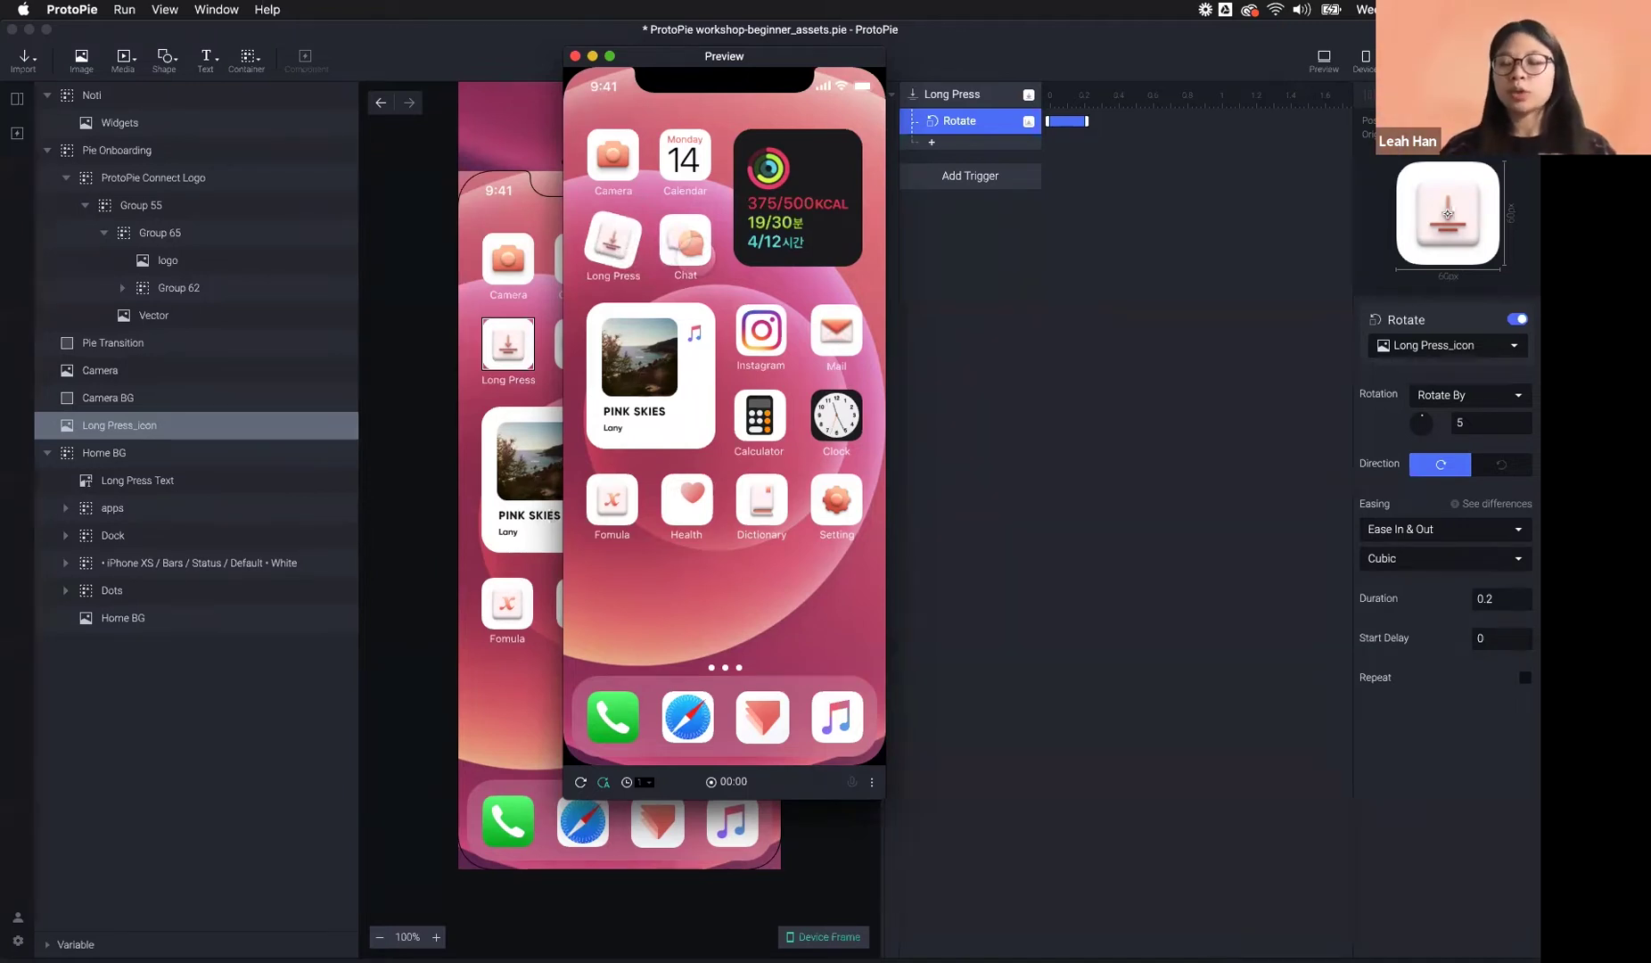
- Switch the Rotate response's rotation mode to Rotate To and preview the home scene
click(1479, 402)
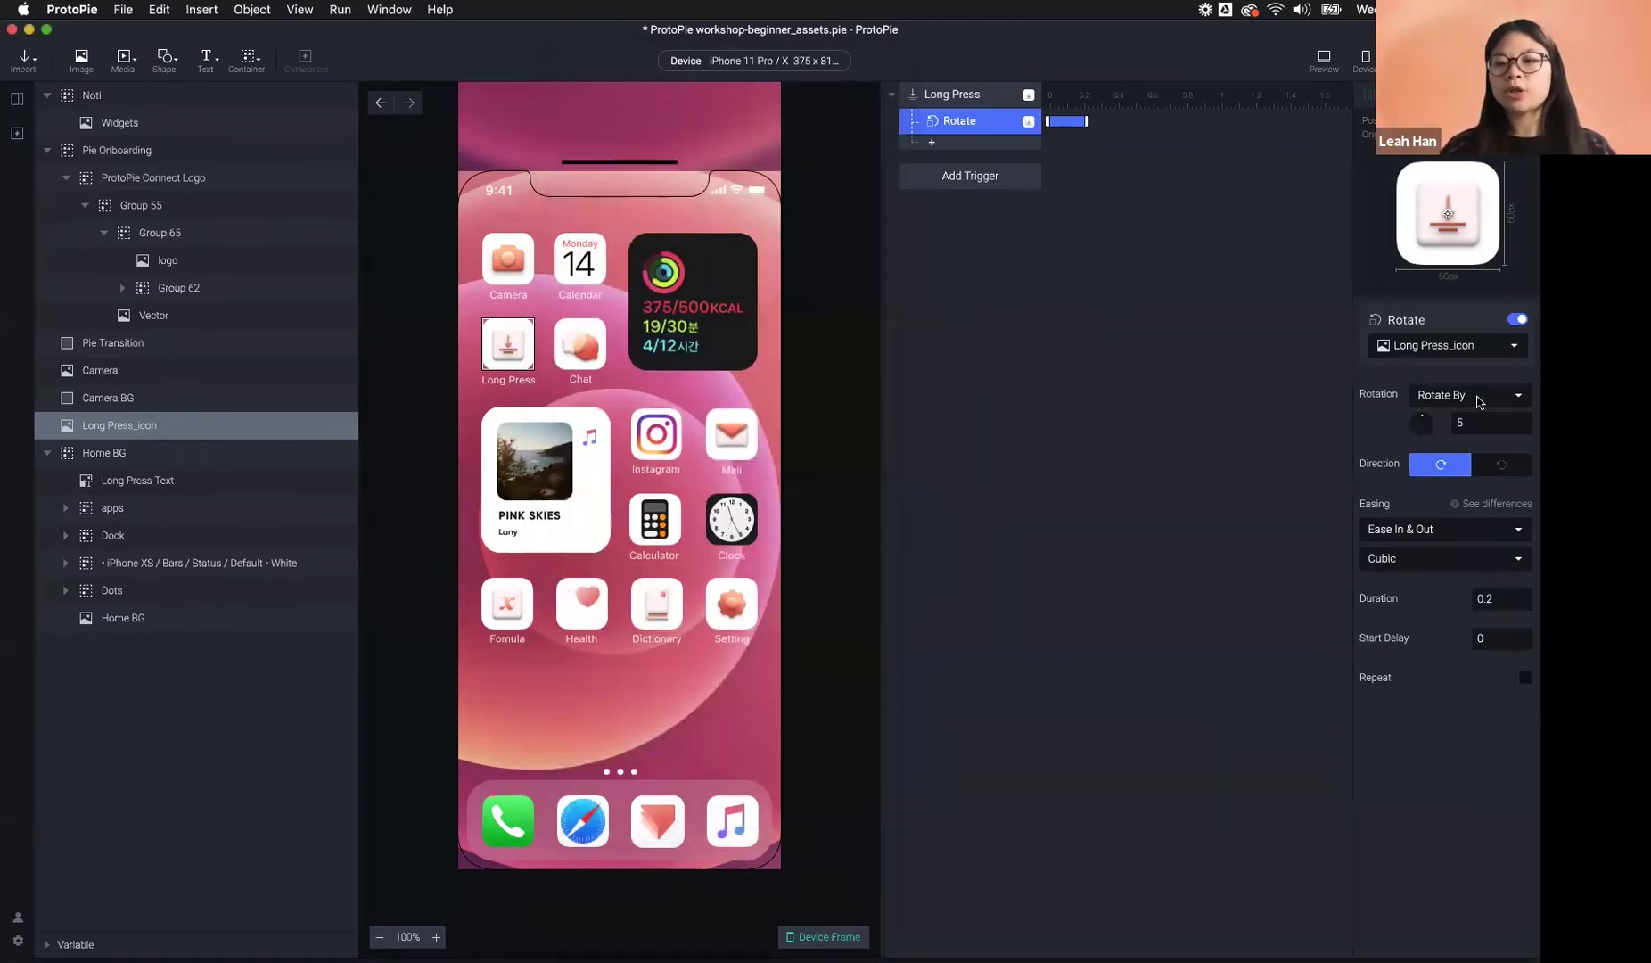
click(1479, 402)
click(1453, 408)
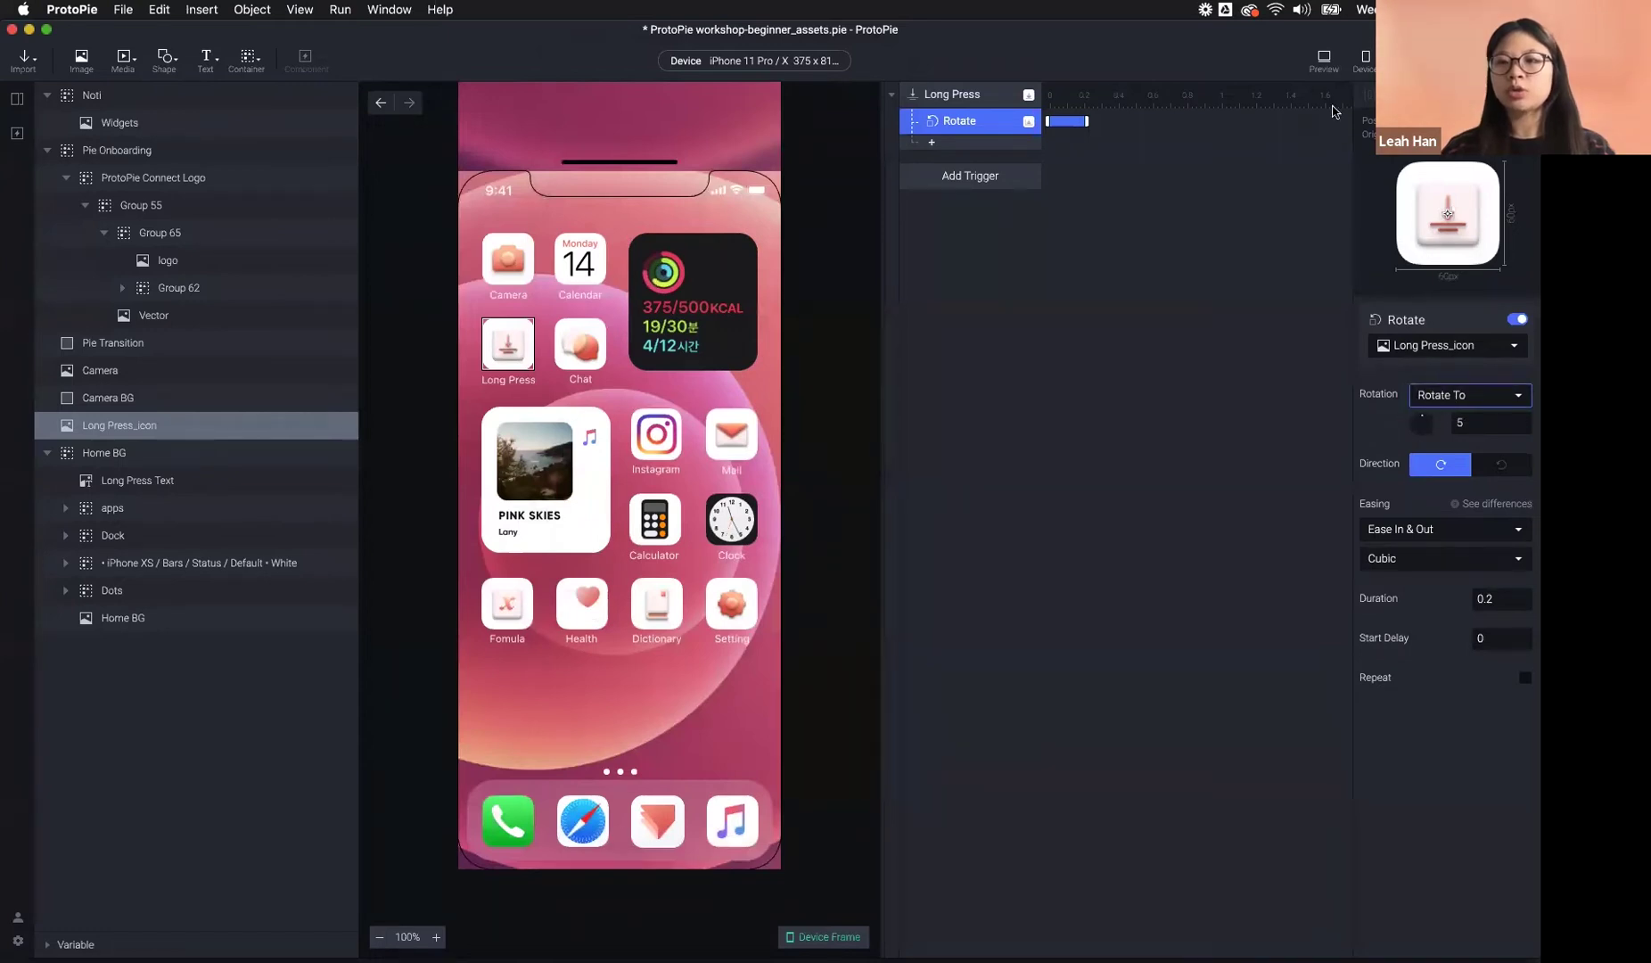
click(1324, 61)
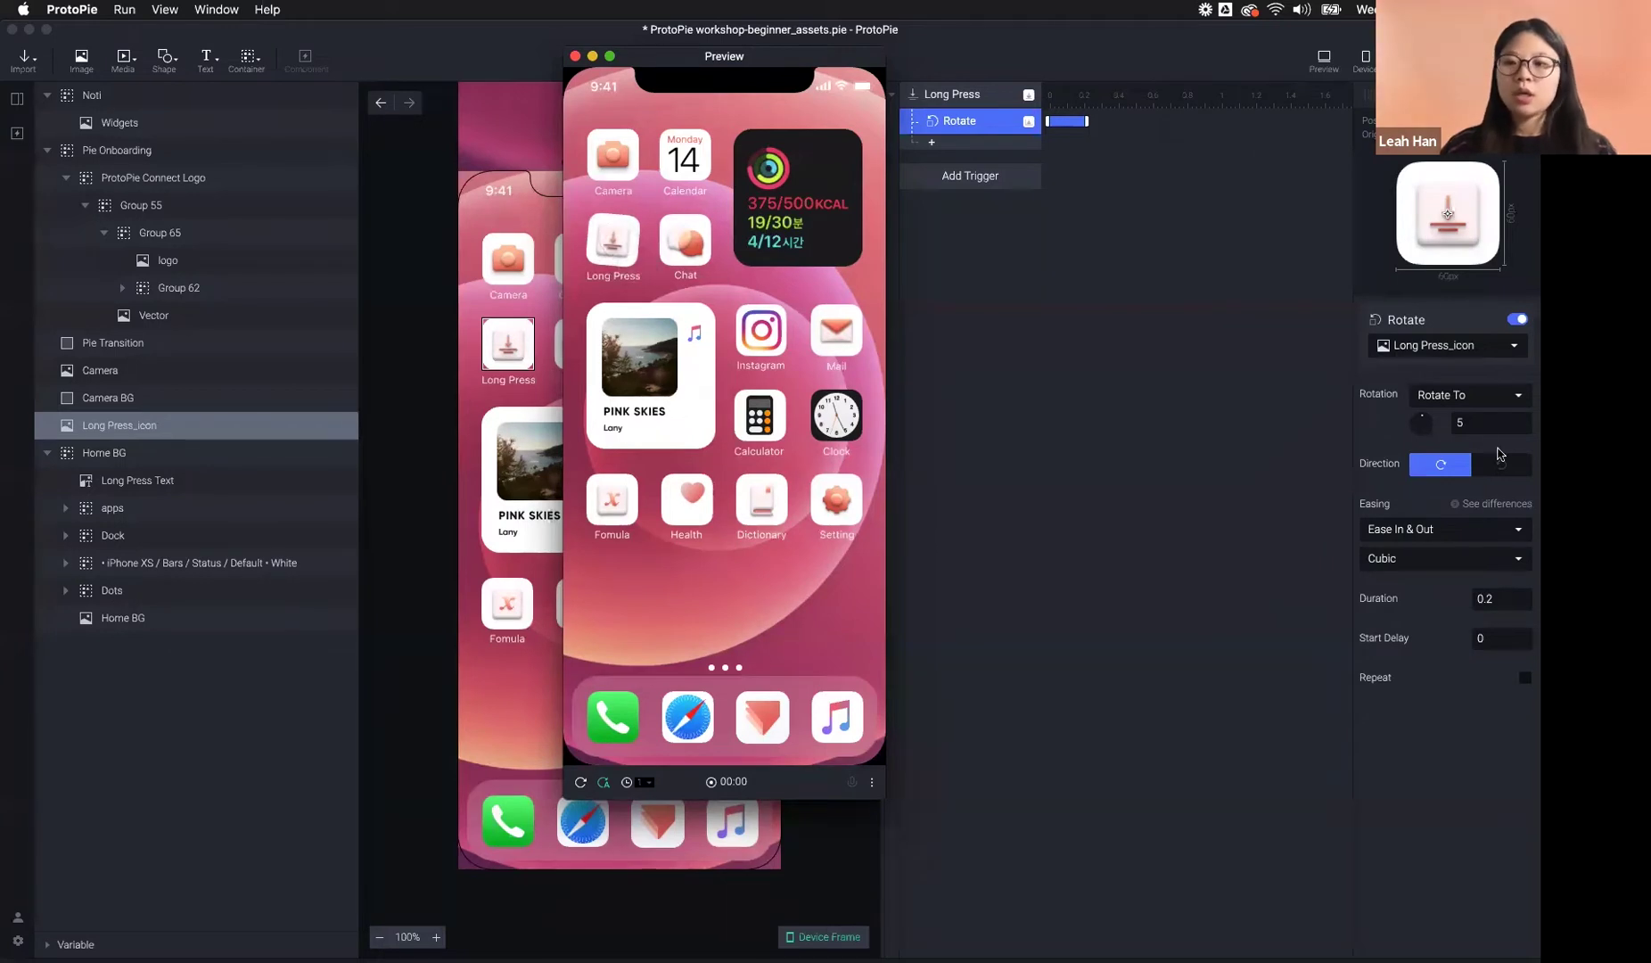
- Review the Rotate By and Rotate To options, keep Rotate To, and preview the scene again
click(1475, 395)
click(1475, 397)
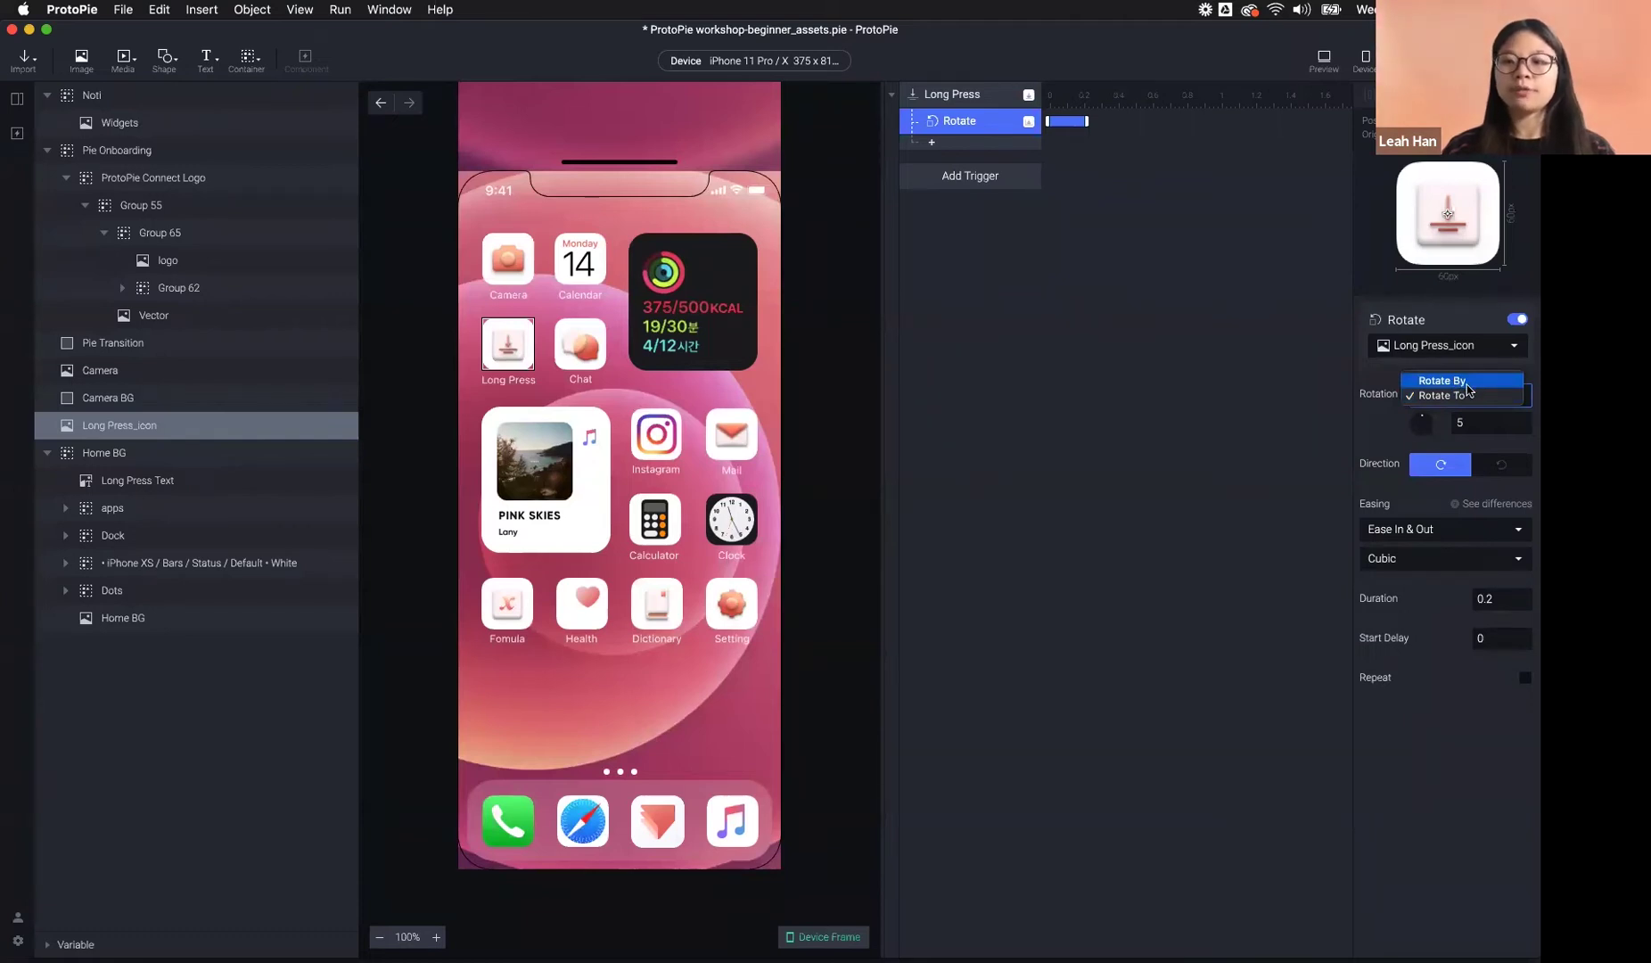
click(1176, 350)
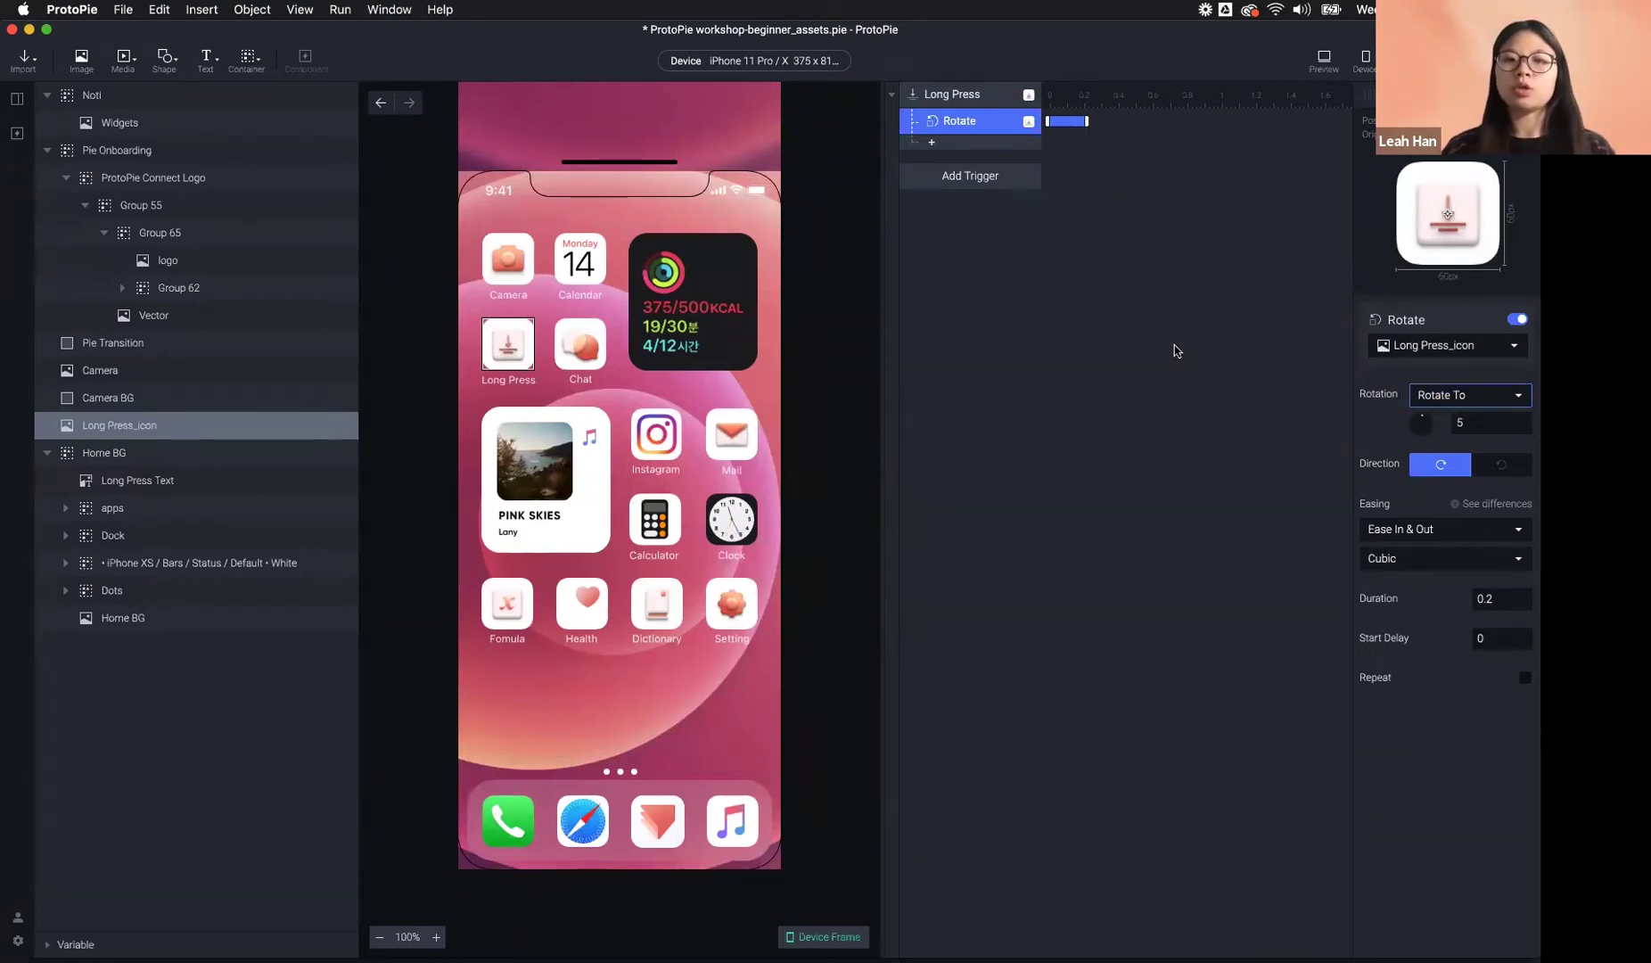
click(1472, 396)
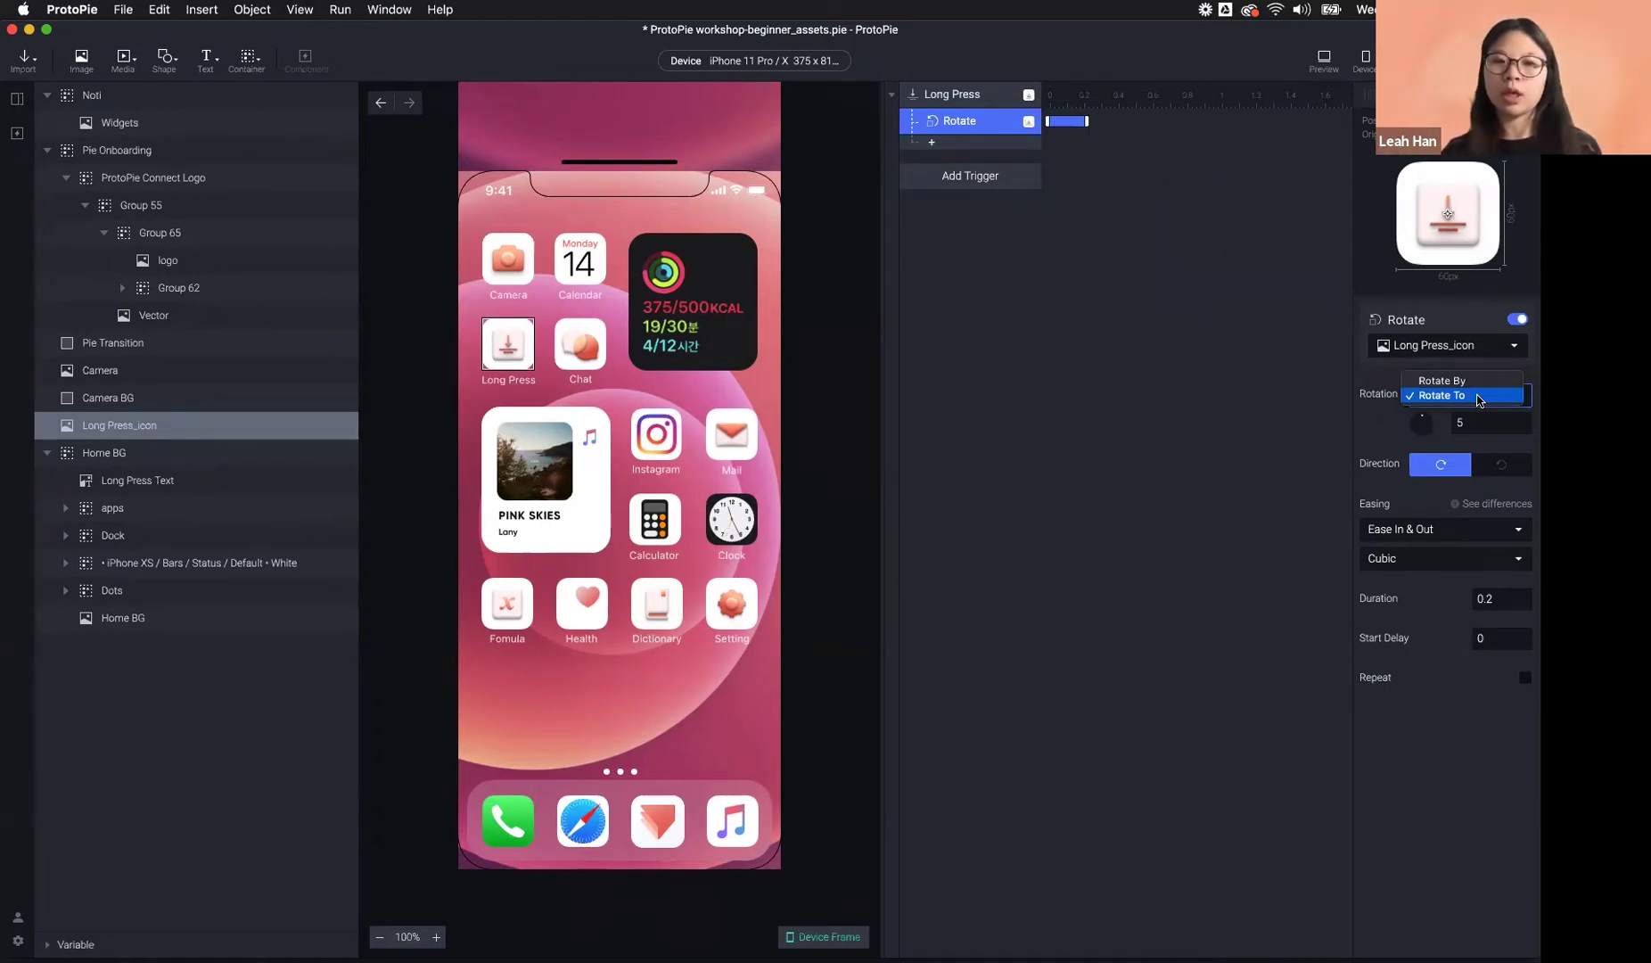
click(1486, 425)
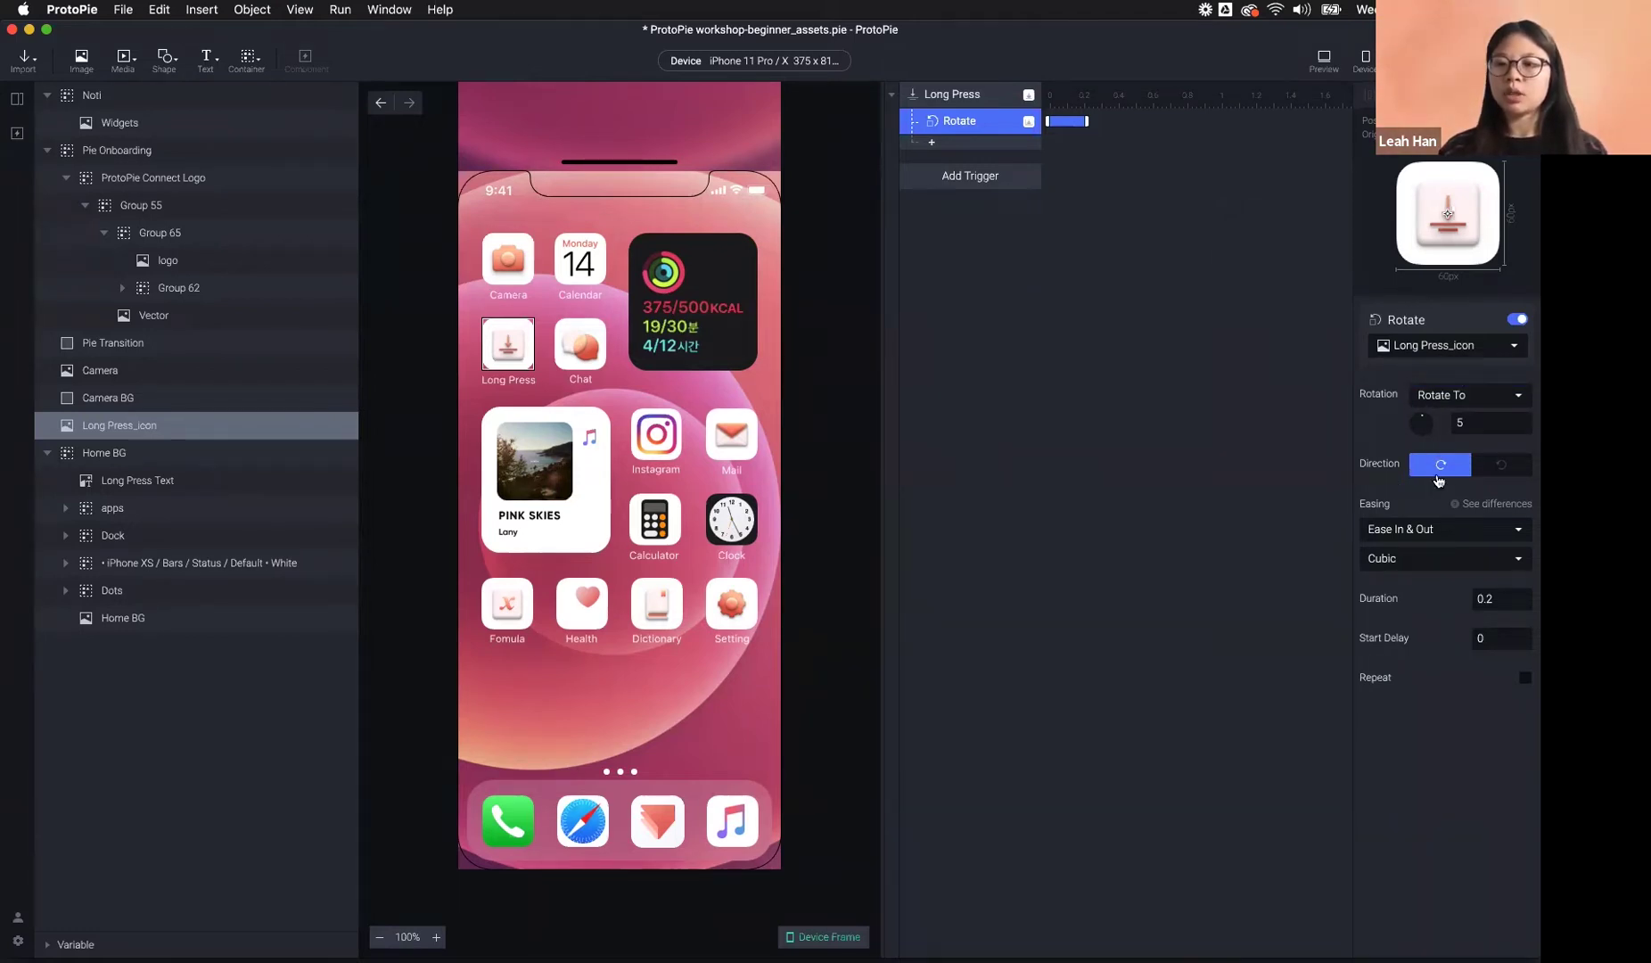
click(1323, 61)
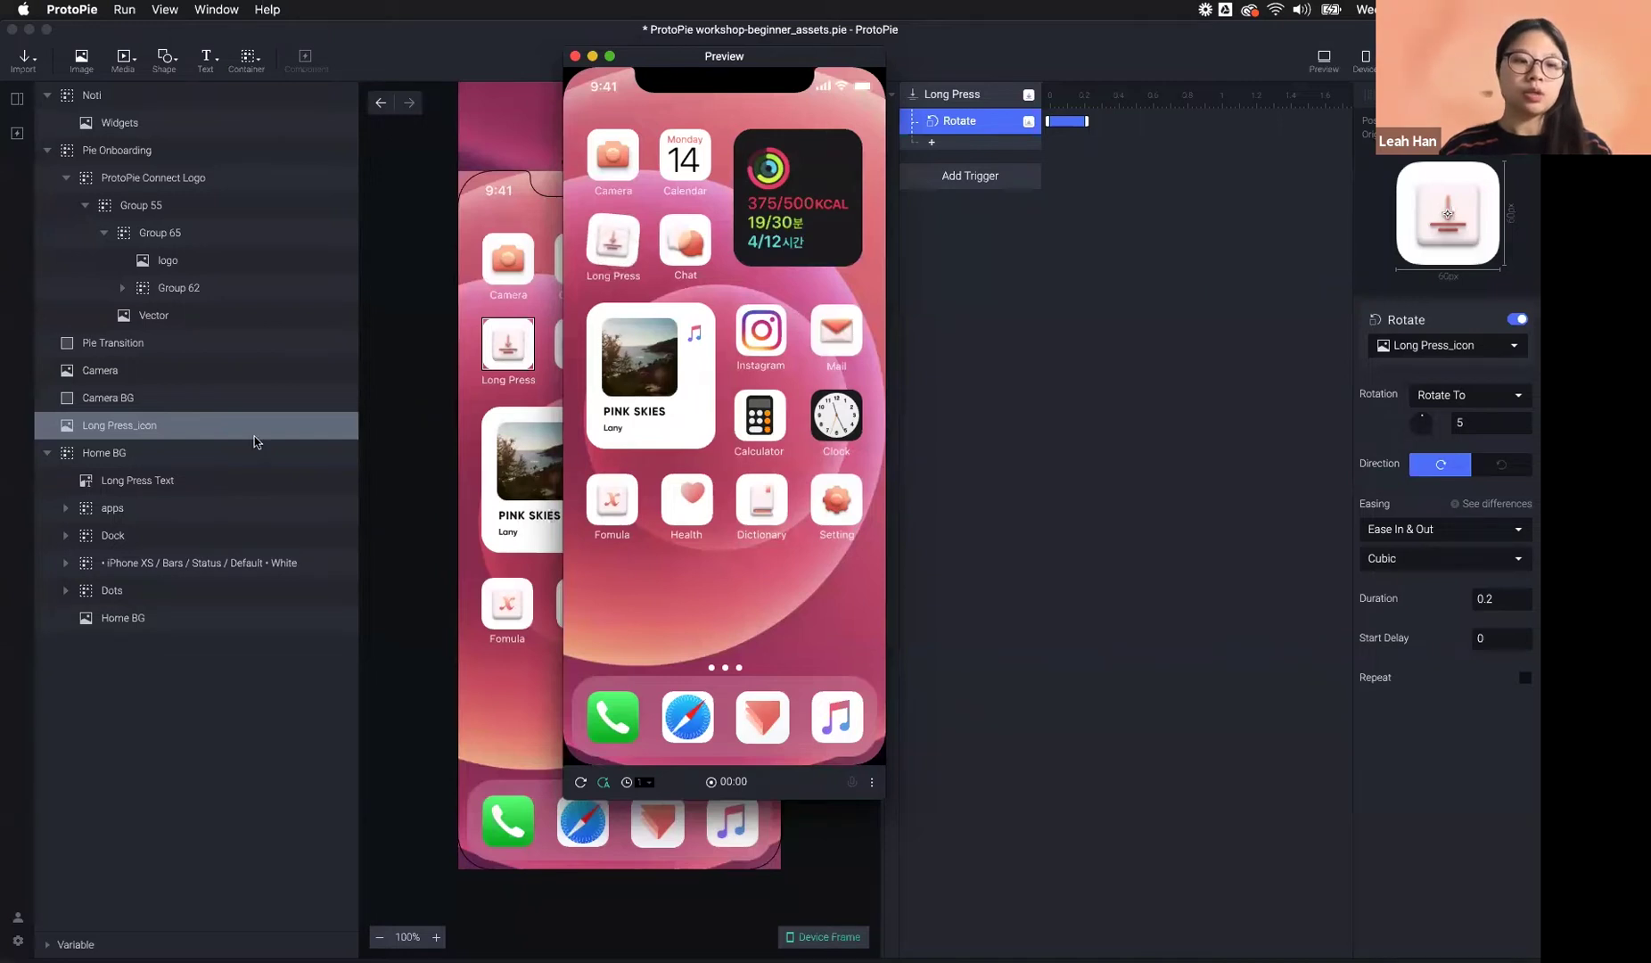
- Try a top-left origin on Long Press_icon, restore its centre origin of 50, 50, and preview the scene
click(105, 433)
click(78, 433)
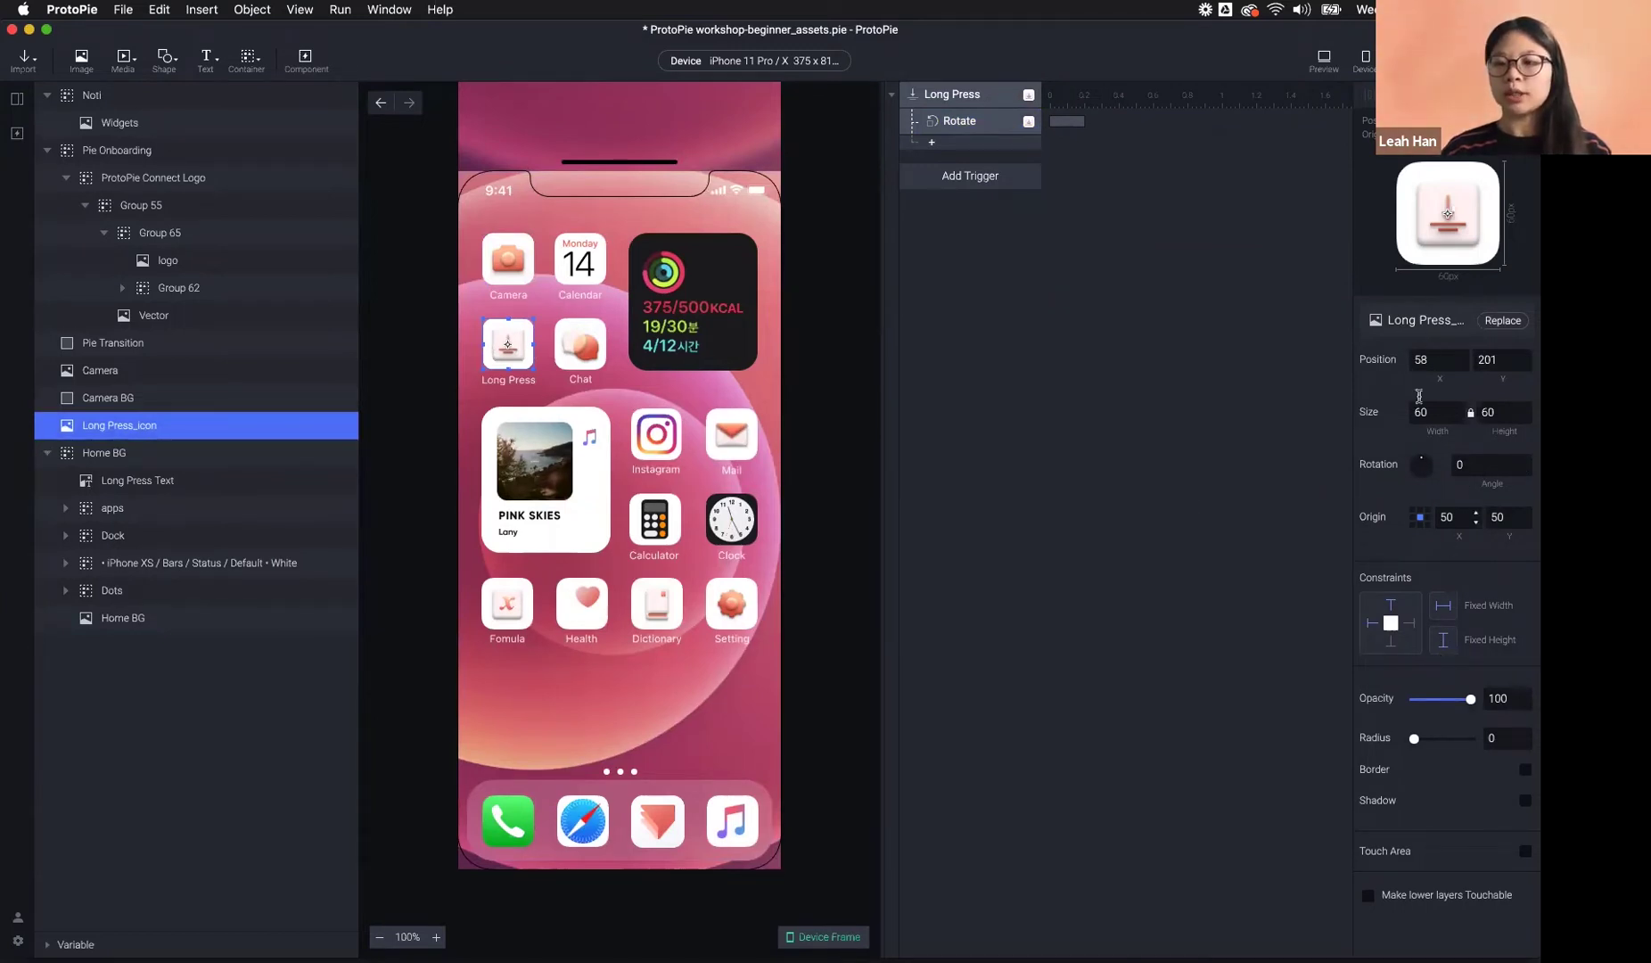
click(1413, 511)
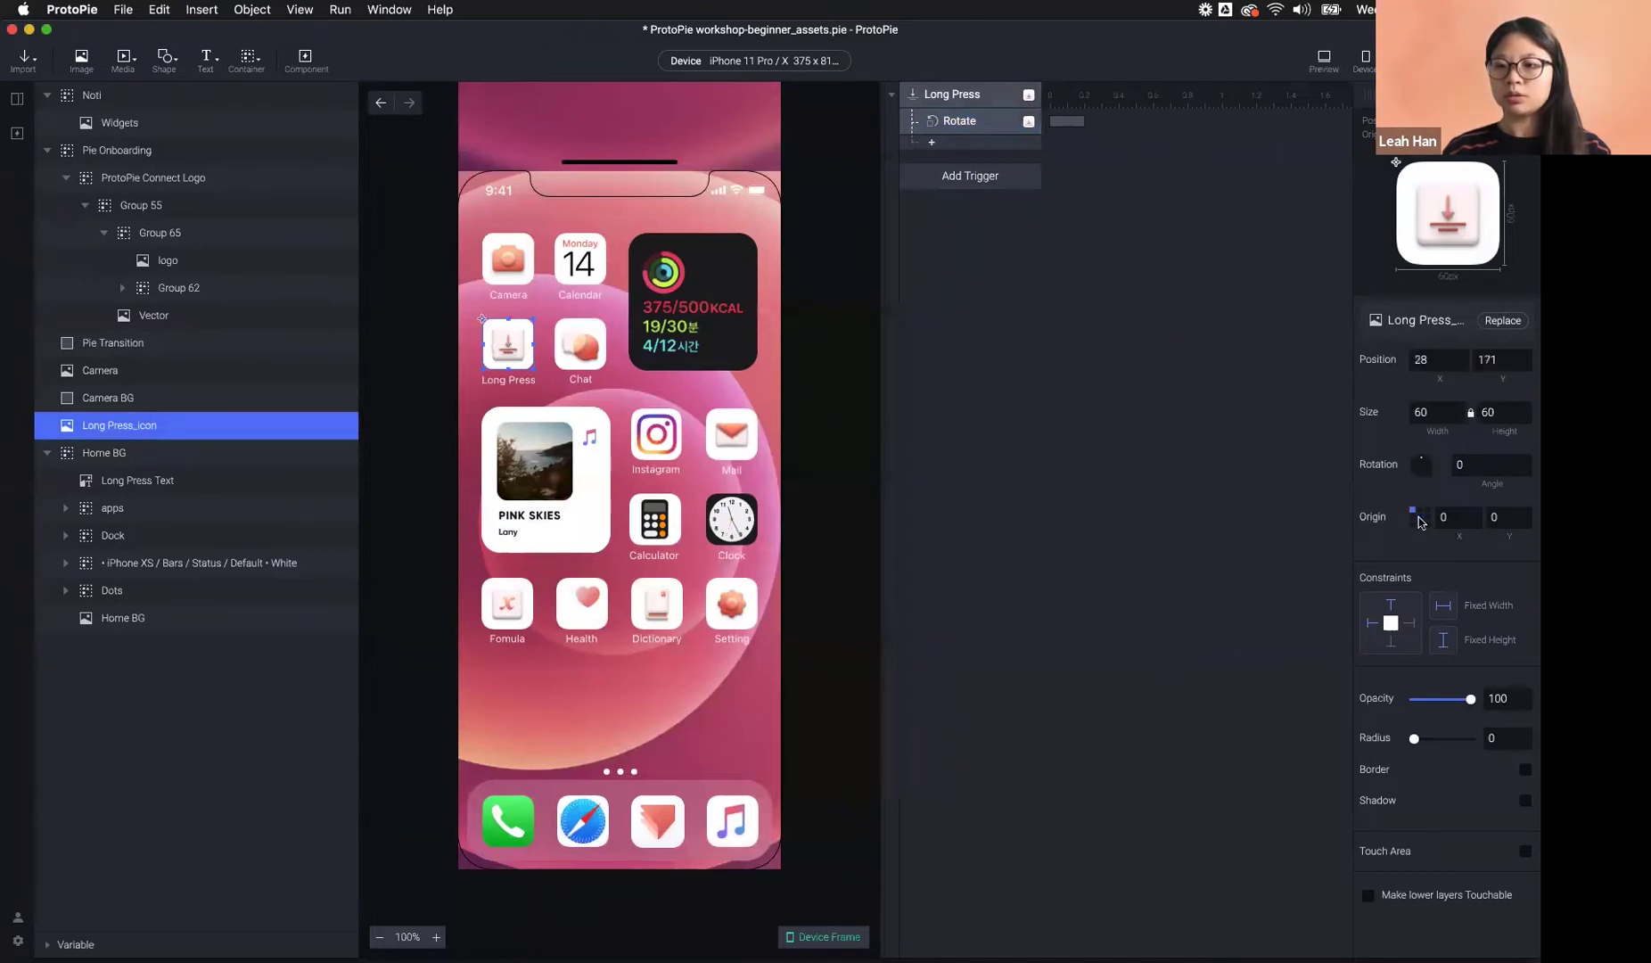
click(1420, 517)
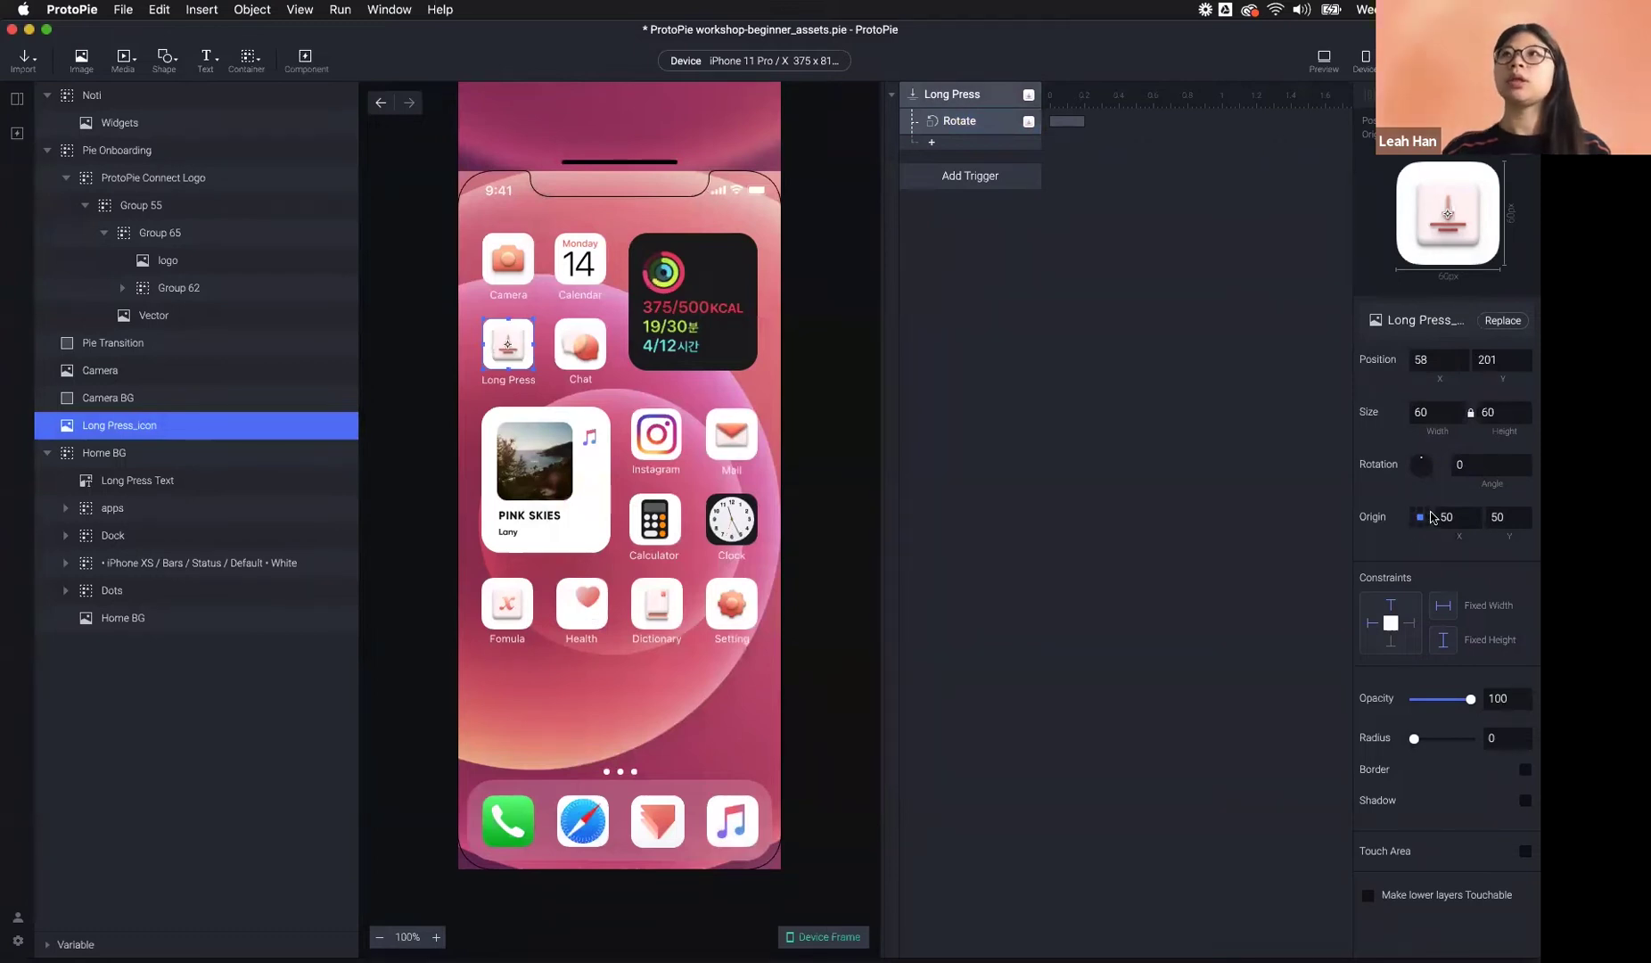
click(1323, 61)
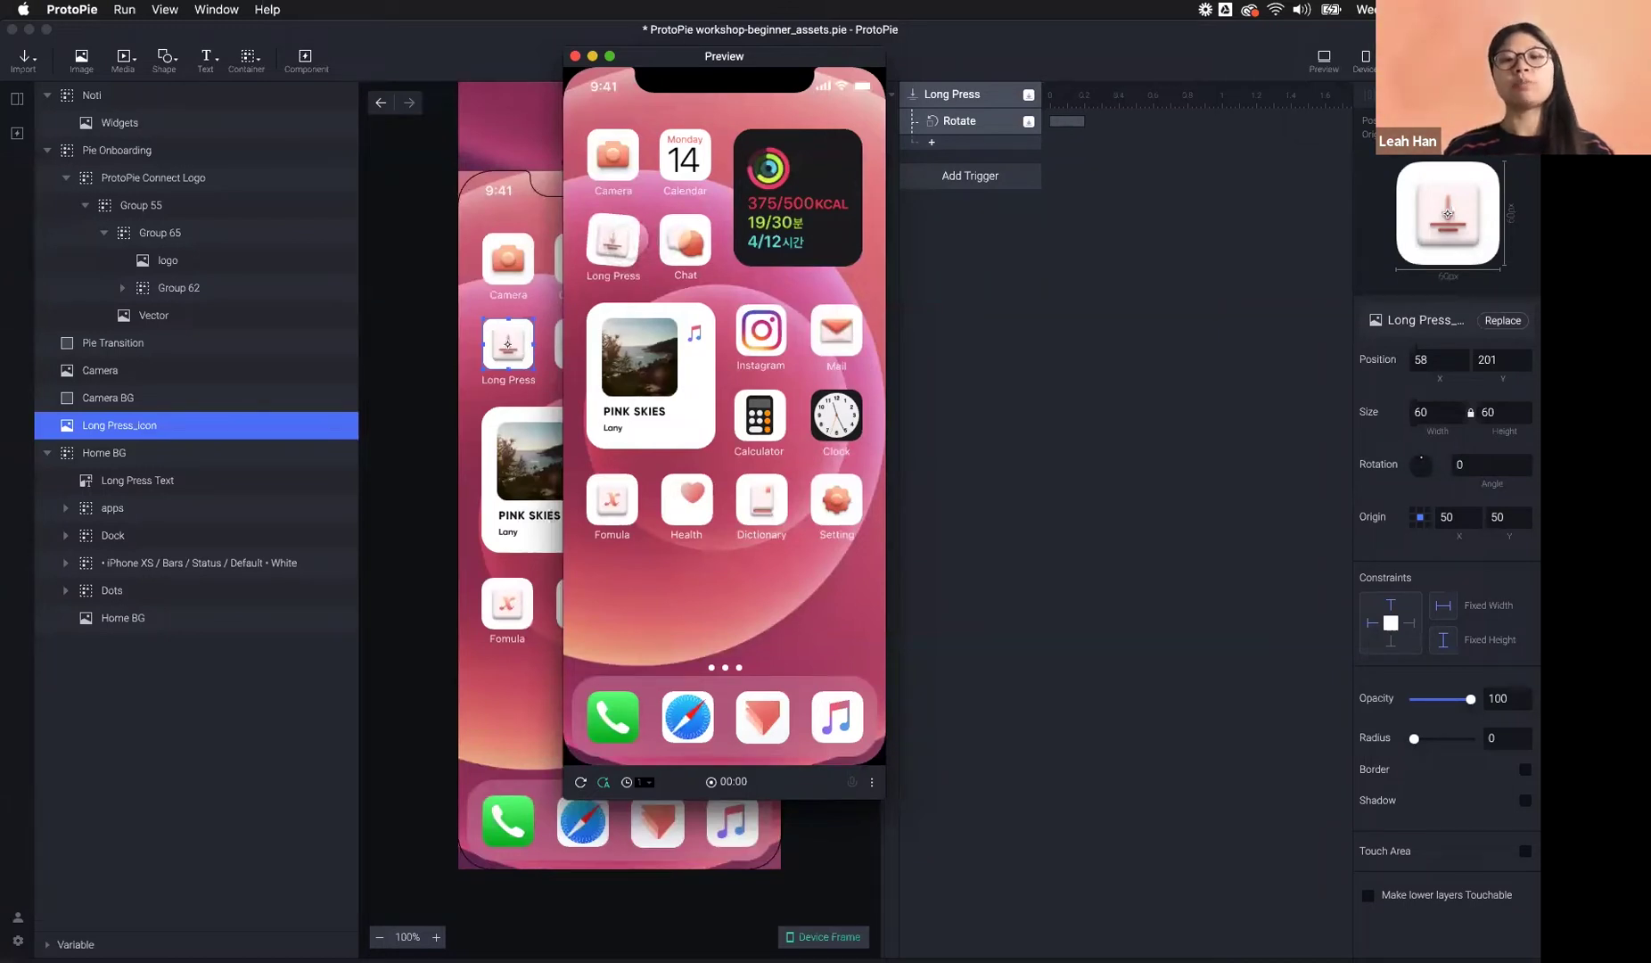
- Add a second Rotate response for Long Press_icon under the Long Press trigger, set to Rotate To -5
click(966, 143)
click(966, 144)
click(968, 216)
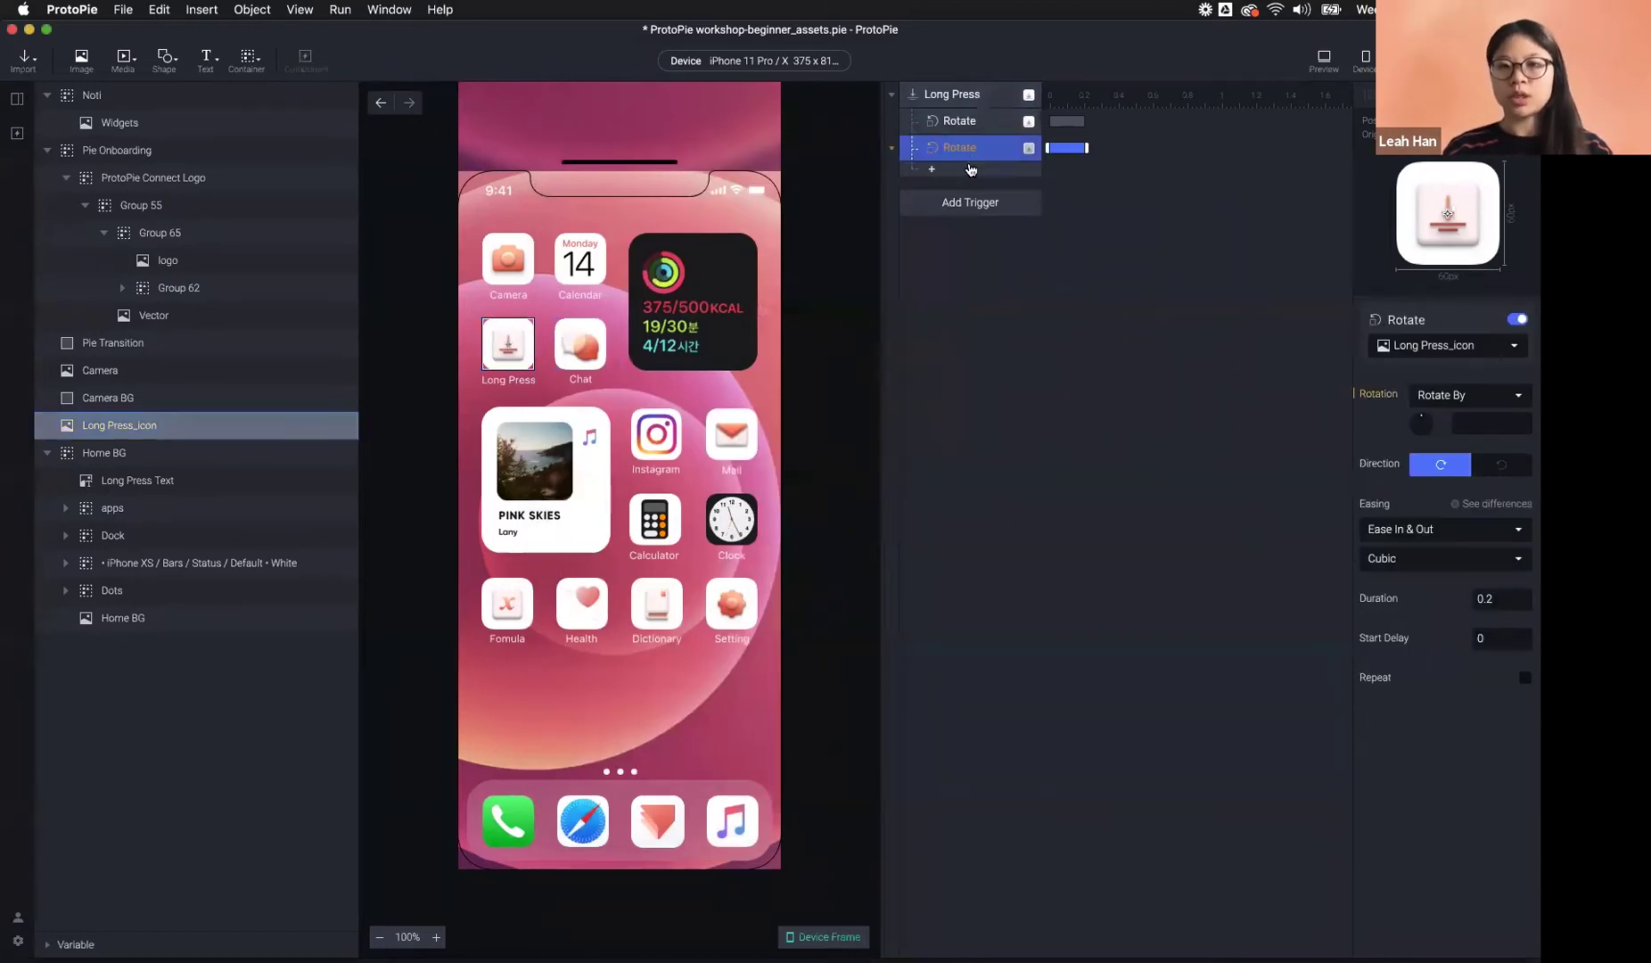
click(1478, 399)
click(1481, 412)
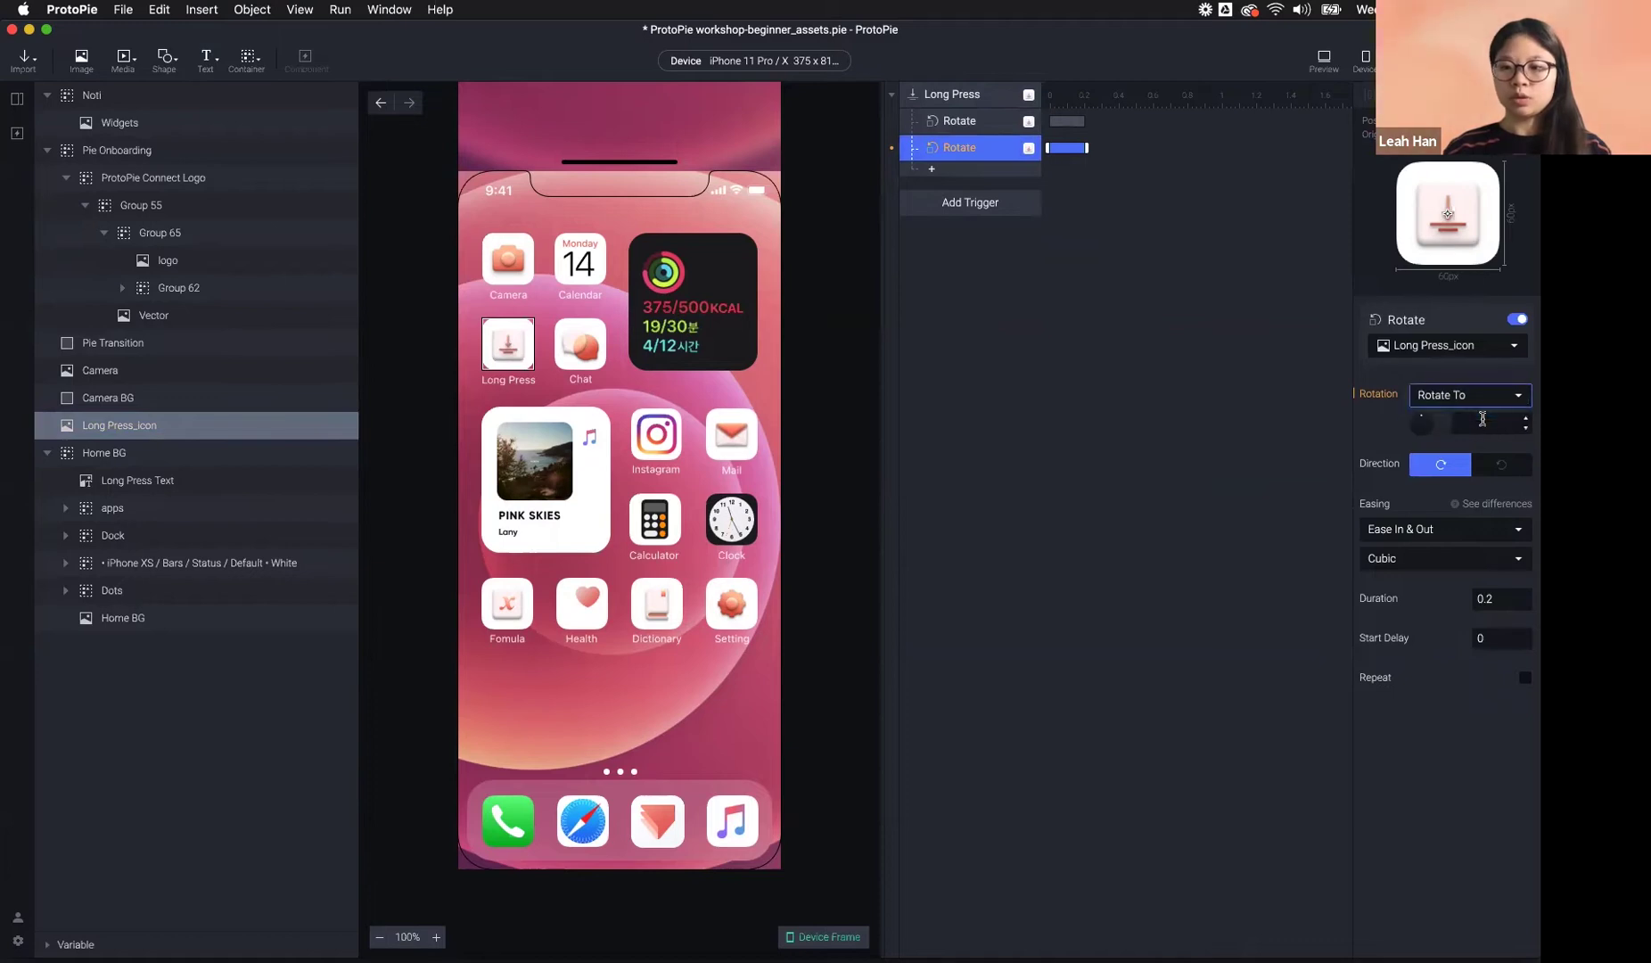
text(-5)
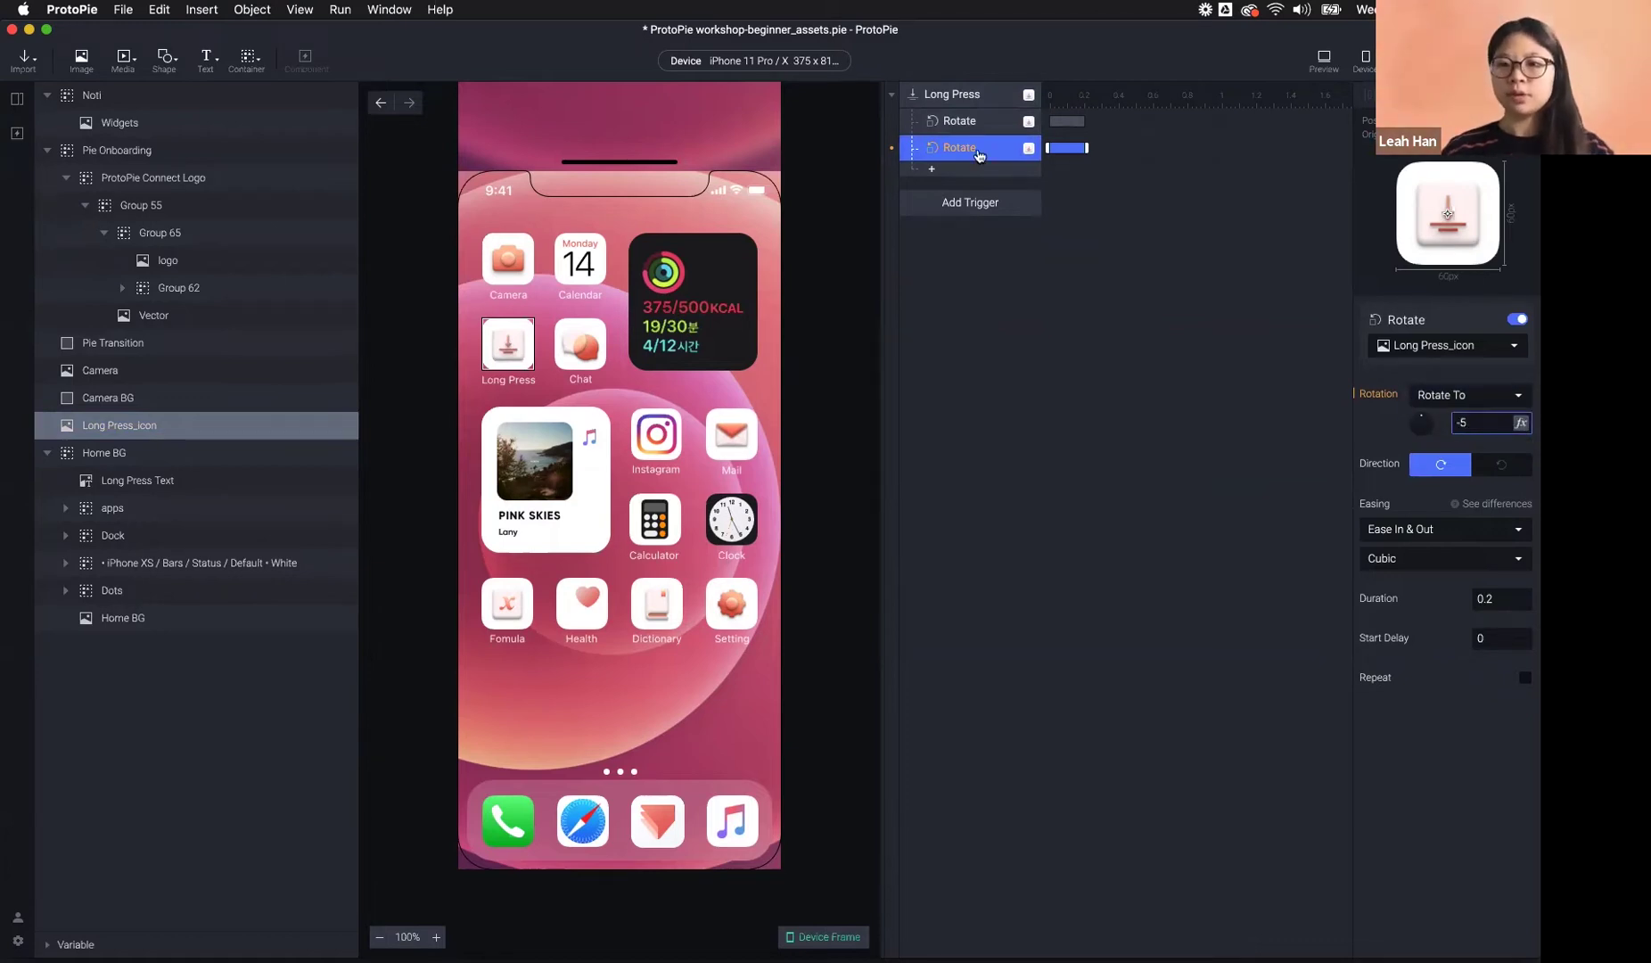
- Compare the two Rotate responses, set the second one's direction to counterclockwise, and test a long press on the icon in the preview
click(972, 121)
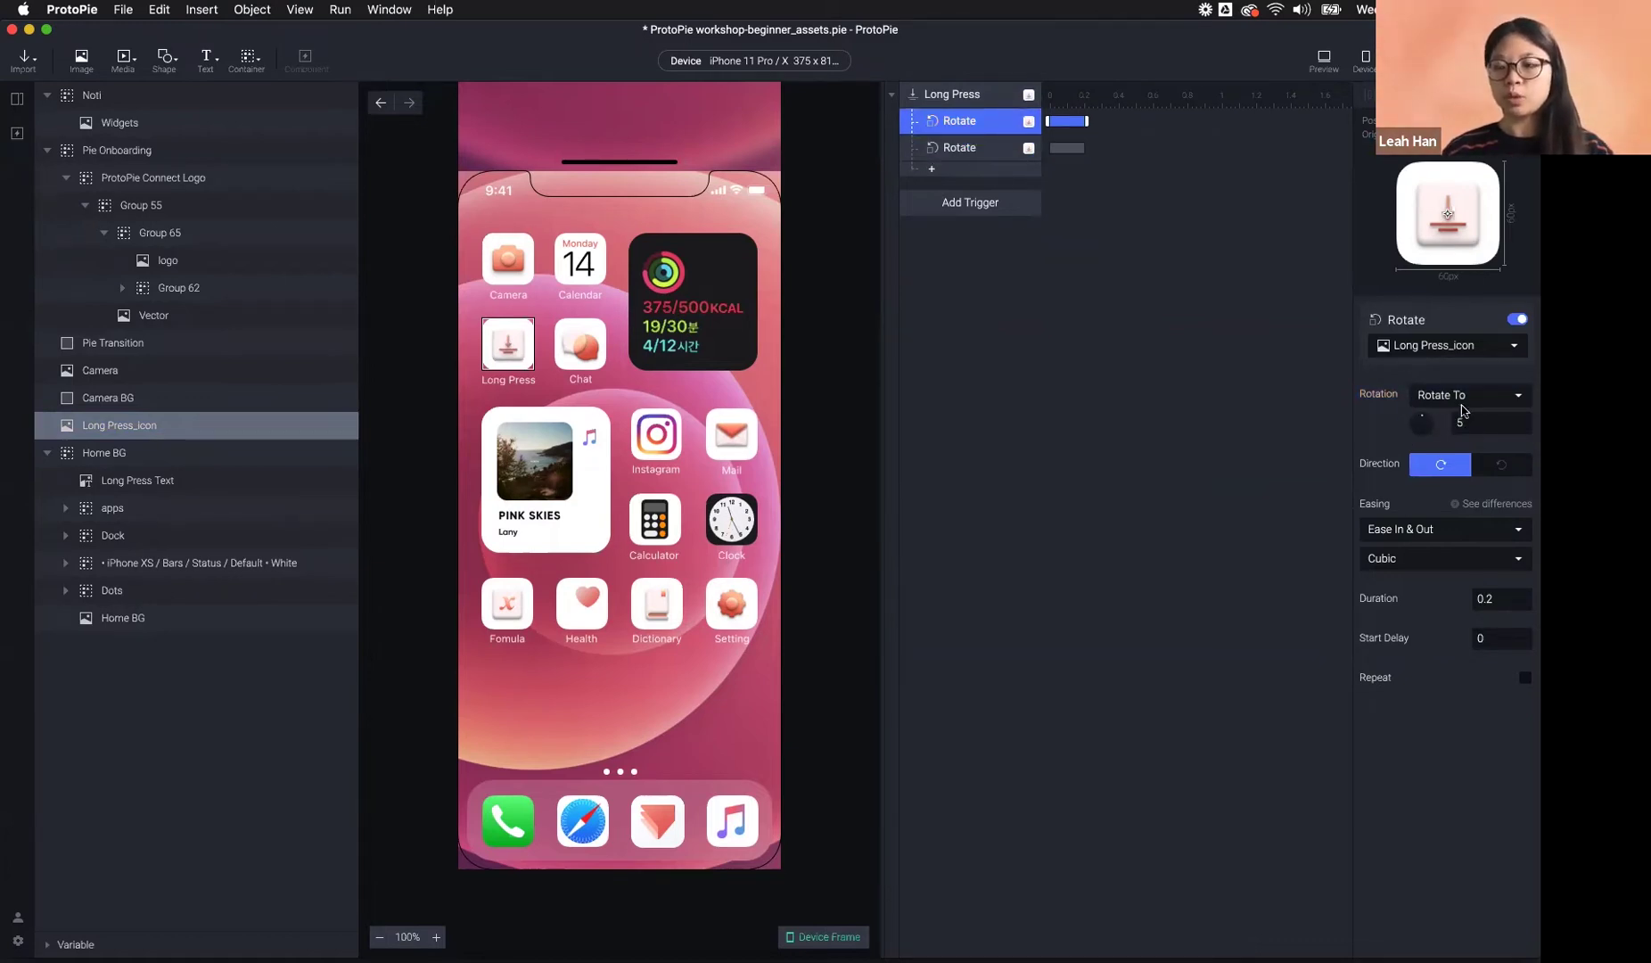
click(992, 150)
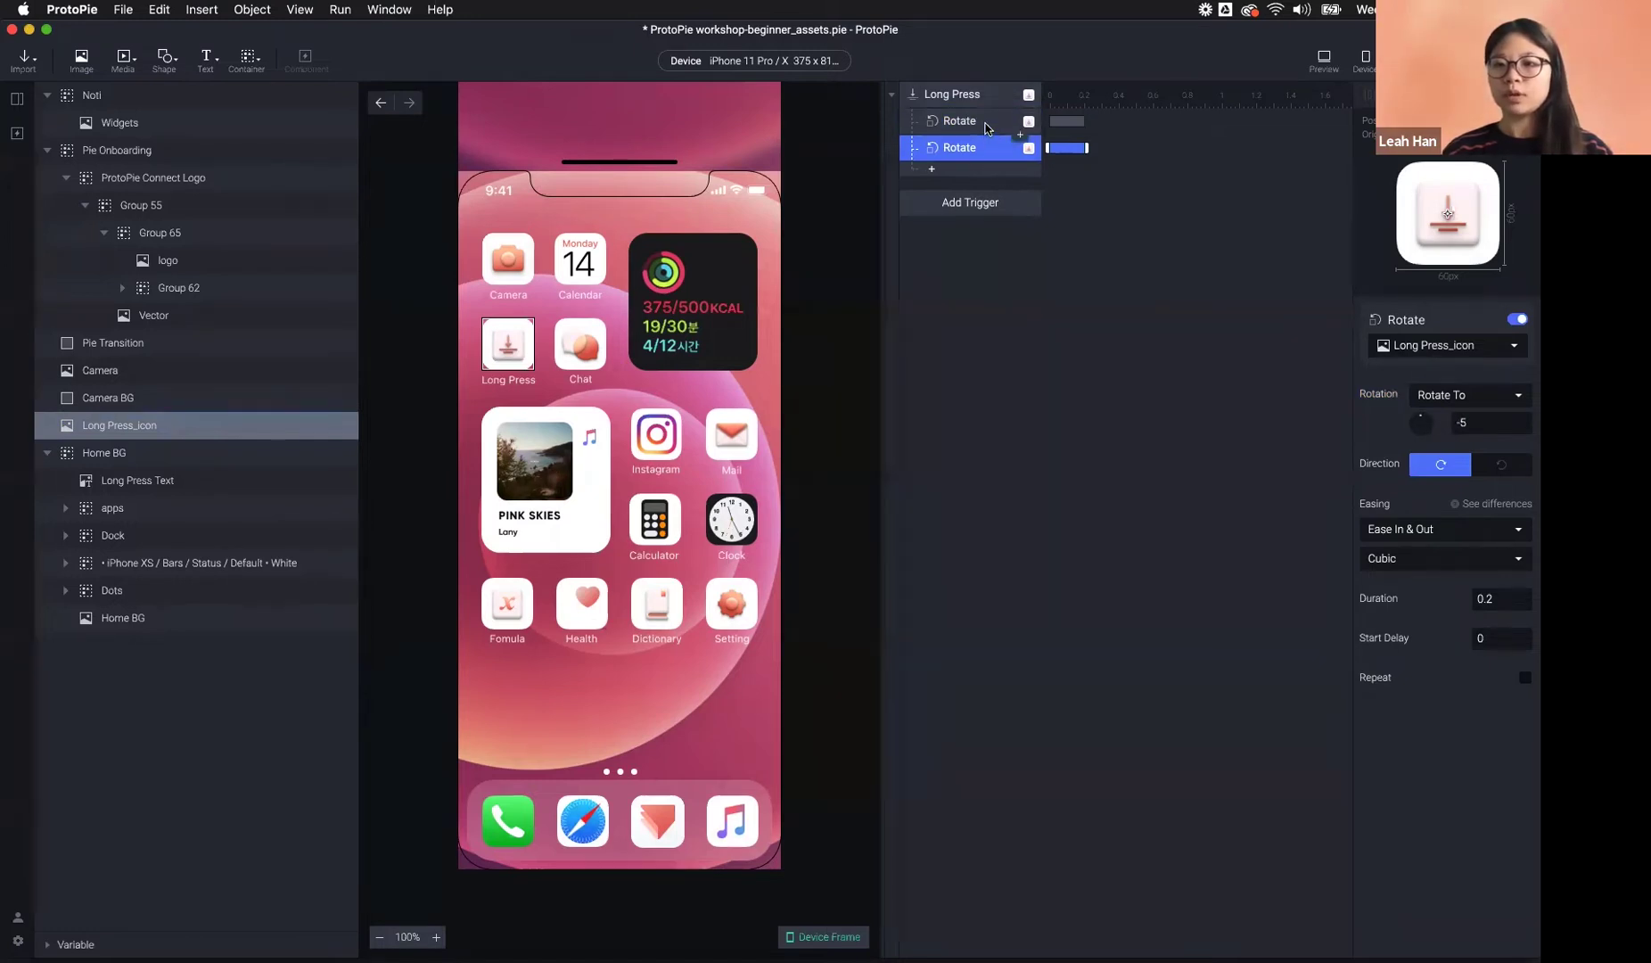
click(988, 123)
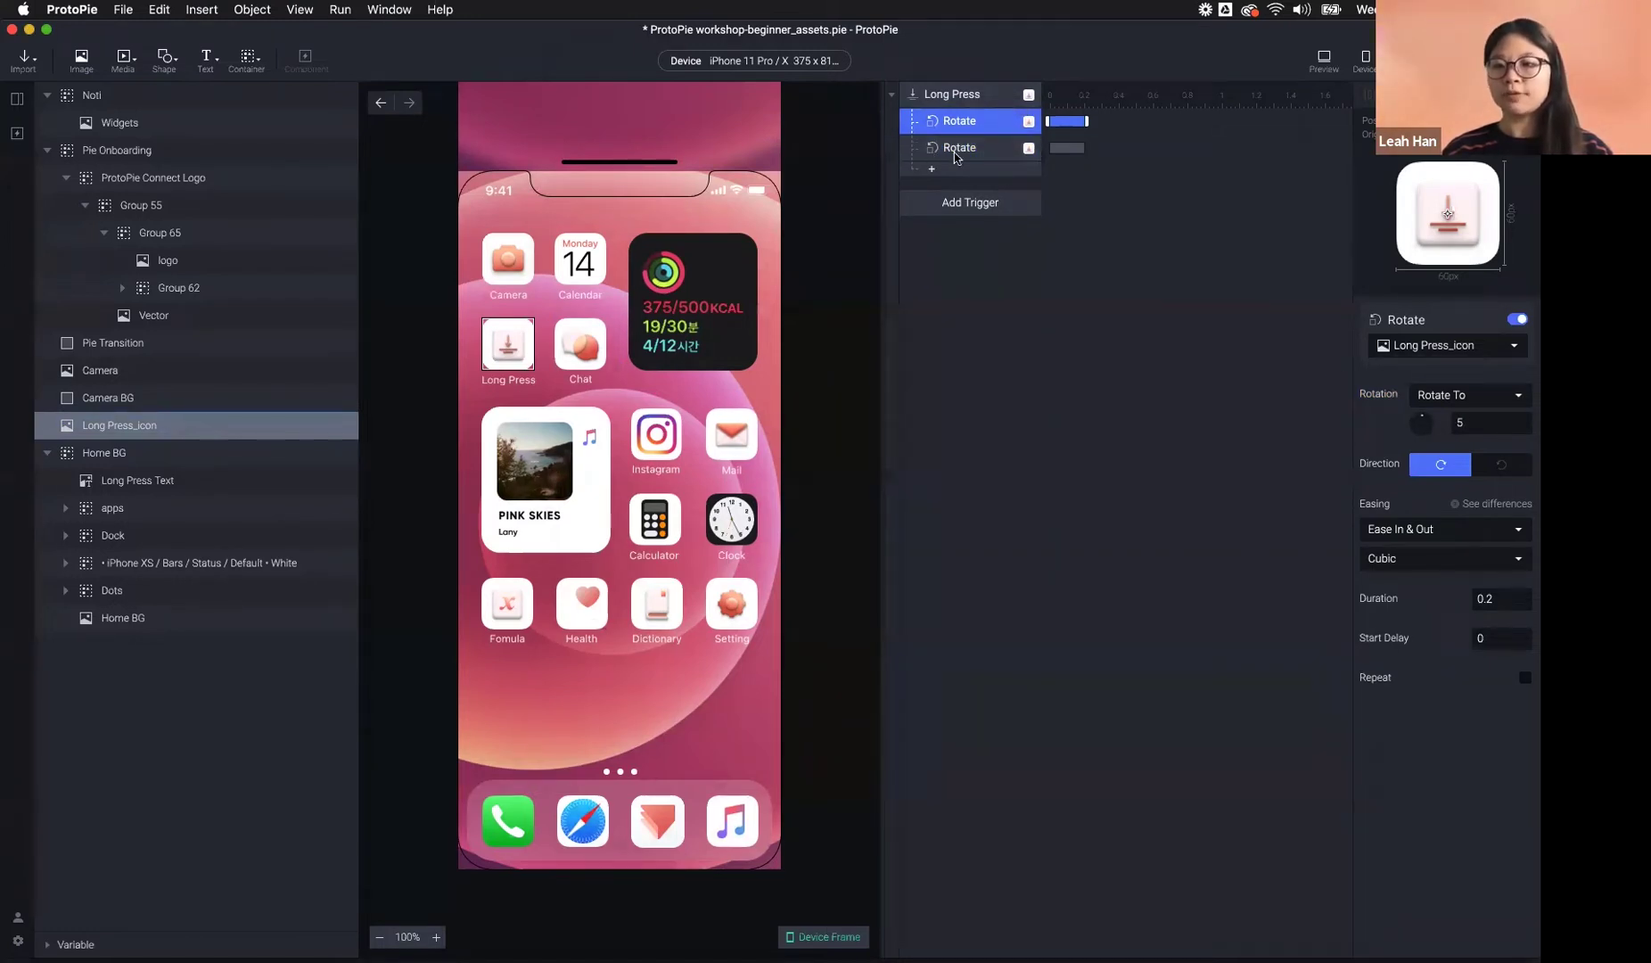
click(955, 155)
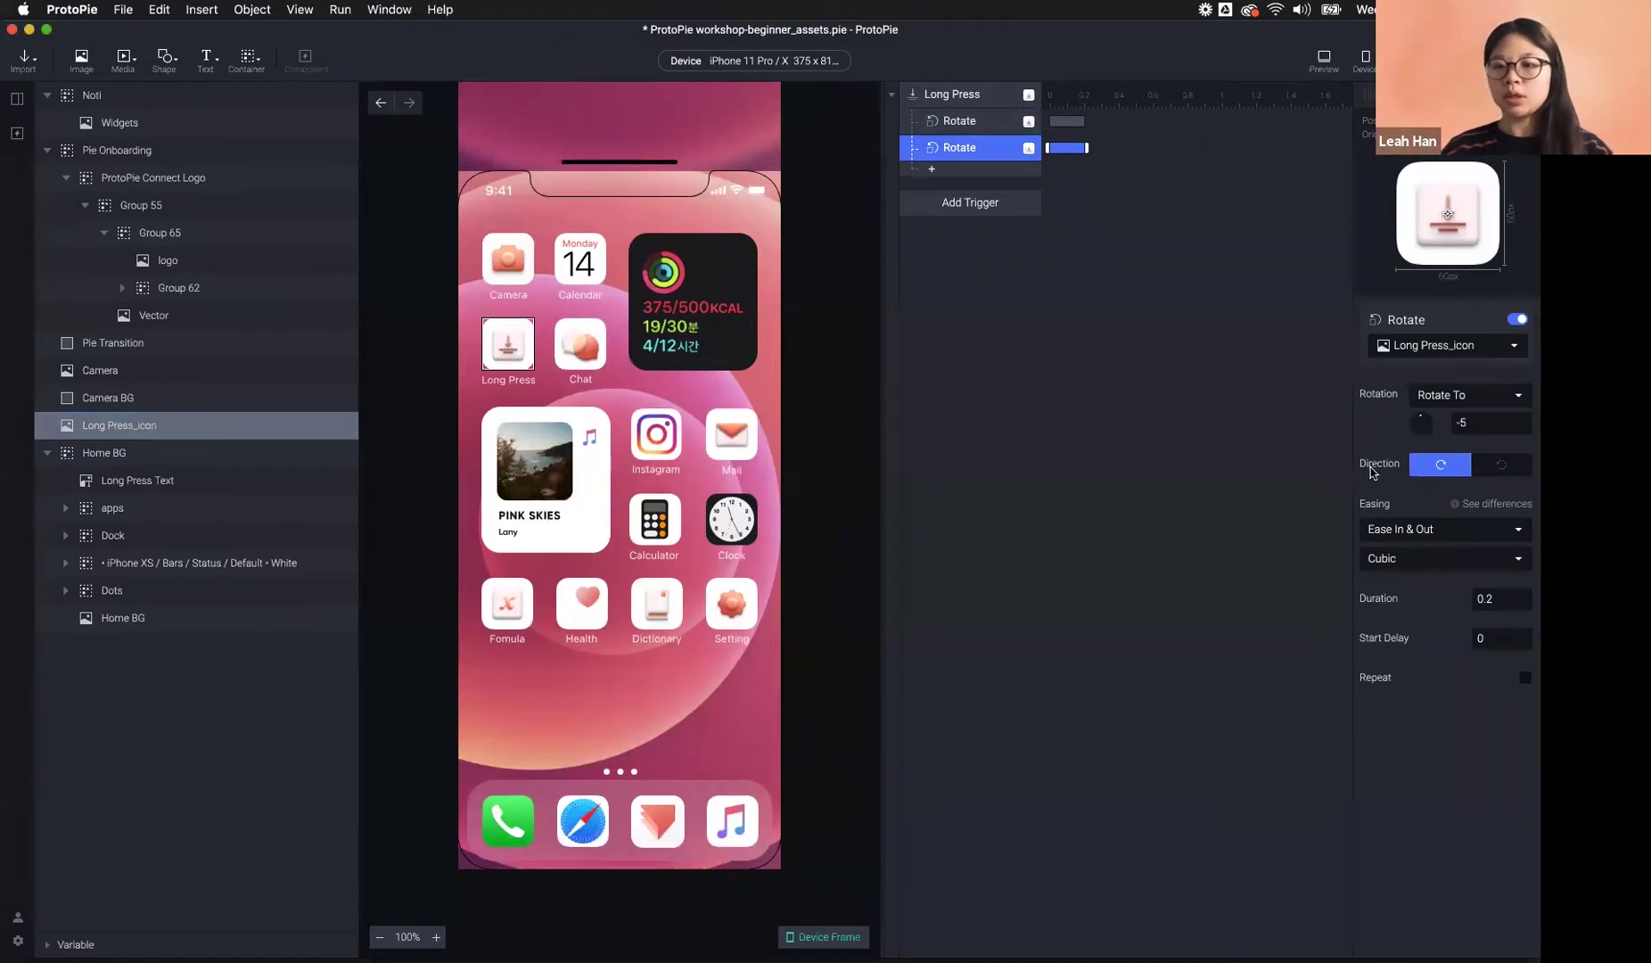
click(1492, 465)
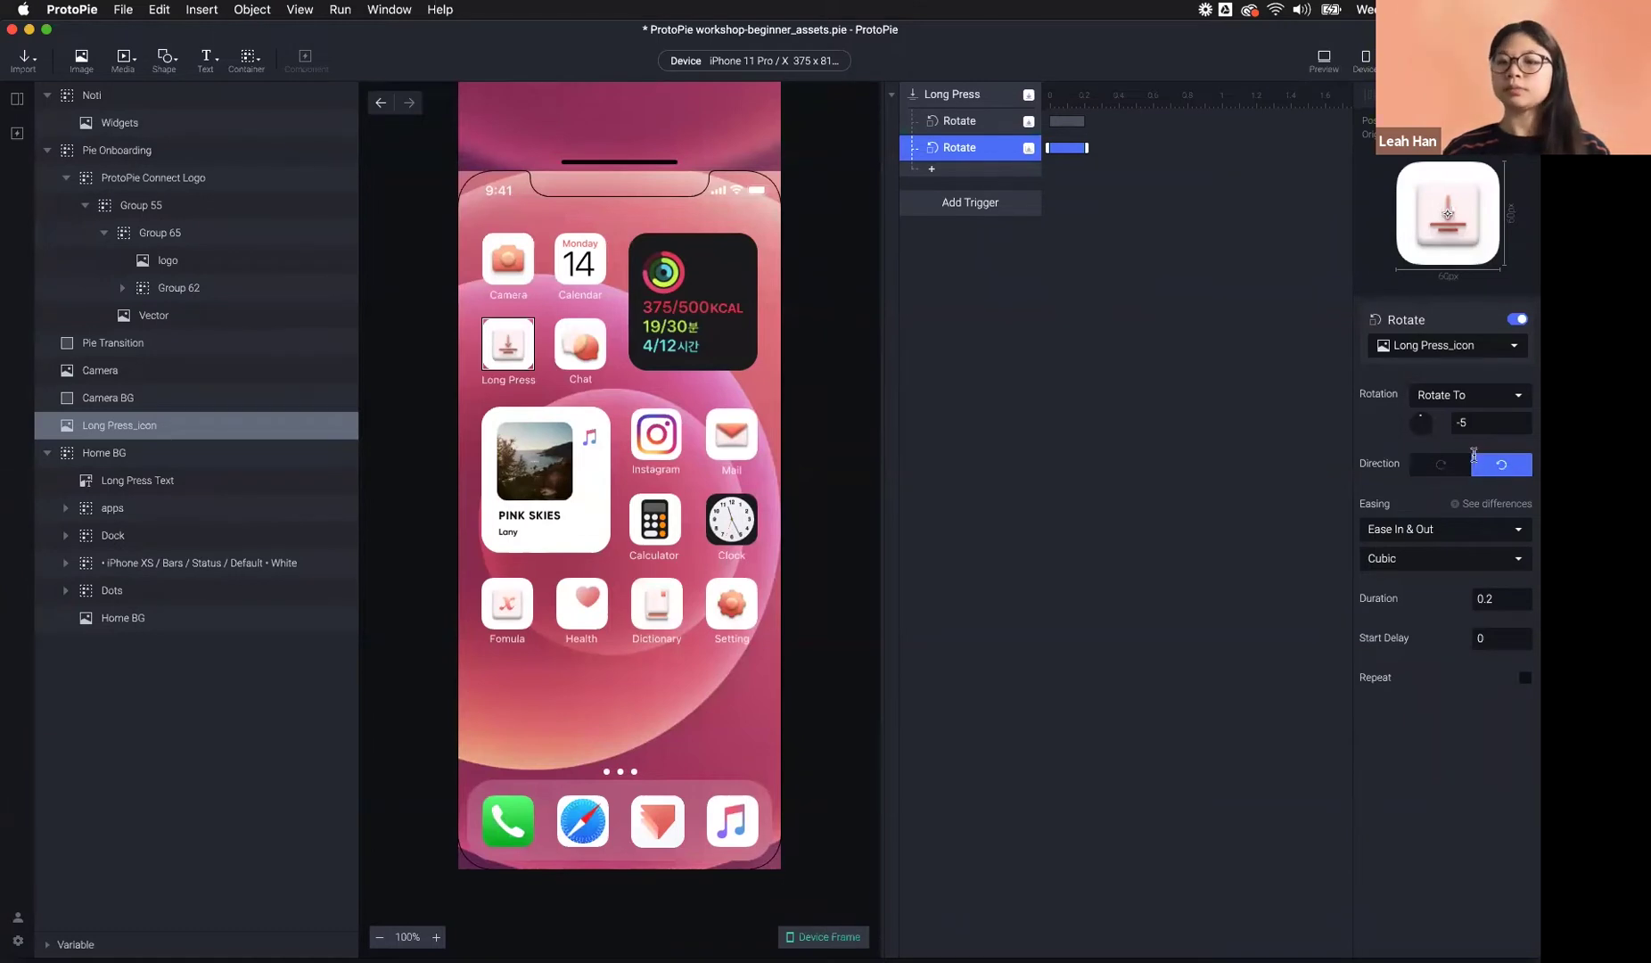
click(1324, 60)
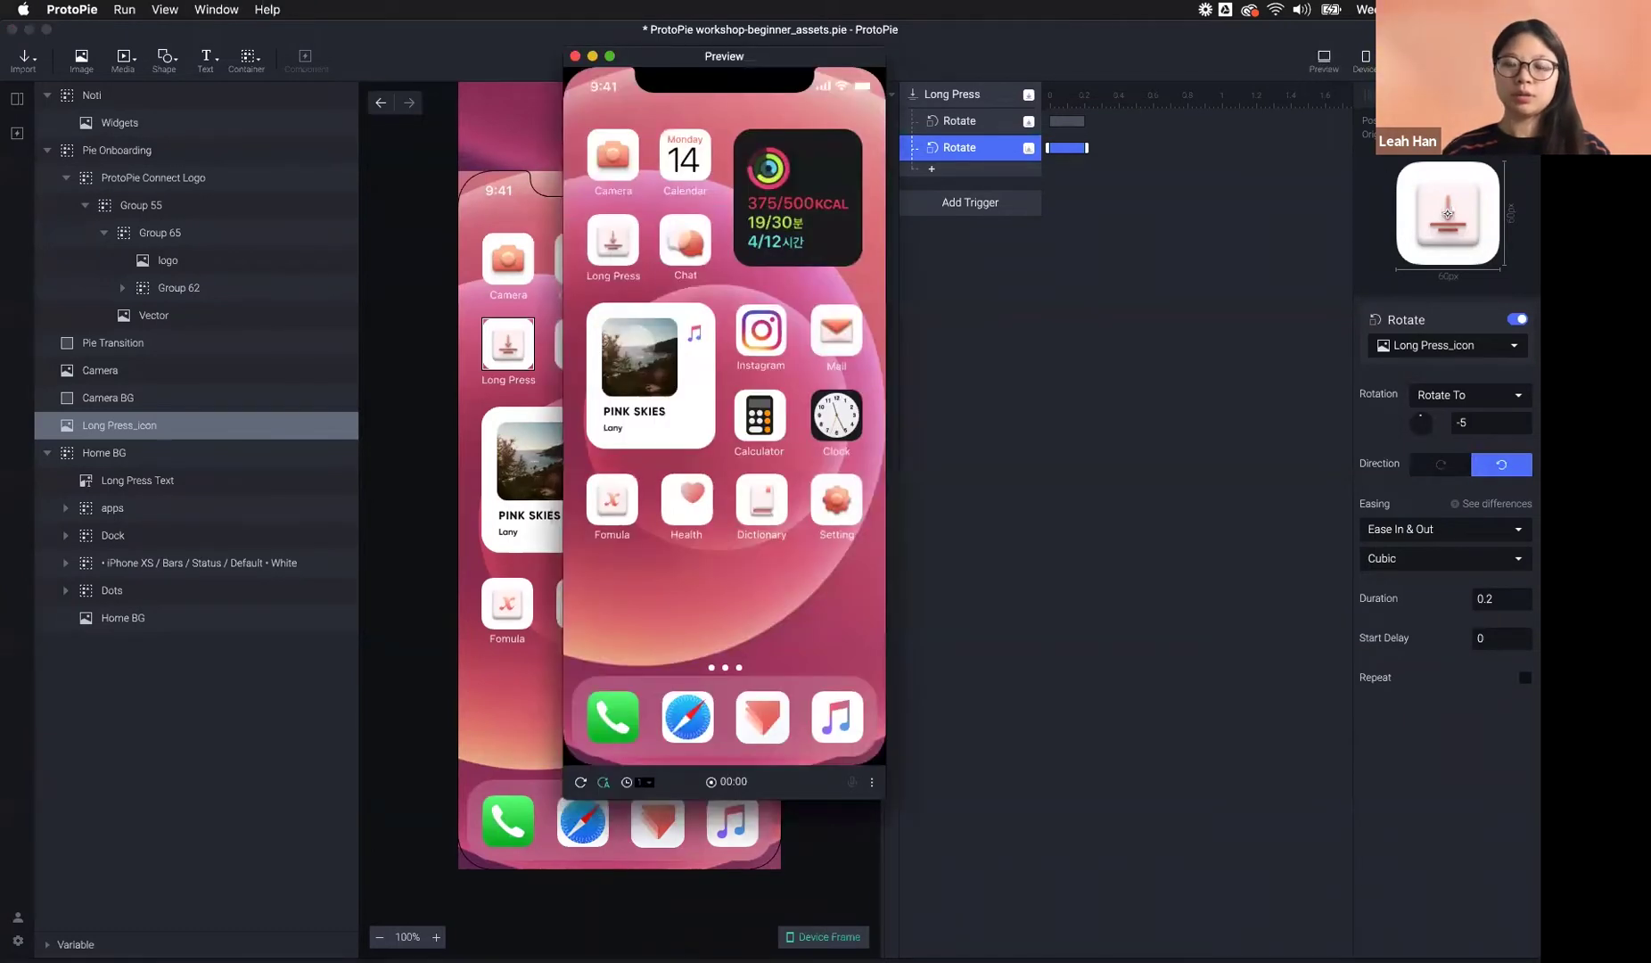
click(616, 237)
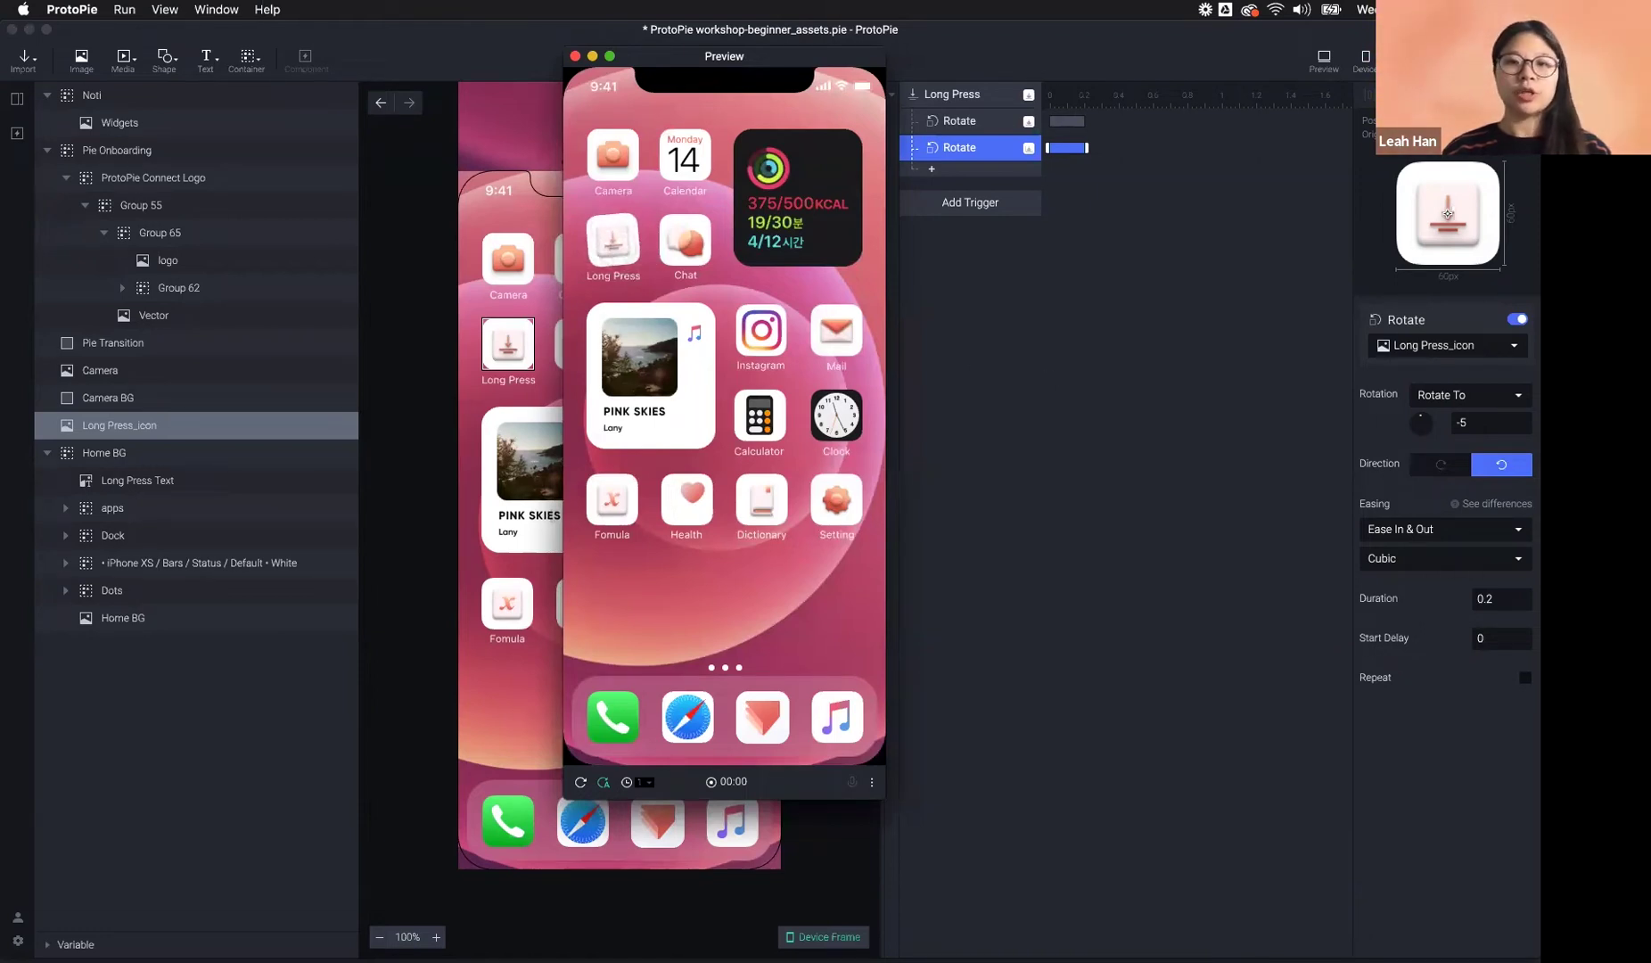
- Delay the second Rotate response to start at 0.2 seconds, following the first, and preview the icon's rotation
click(1087, 314)
click(977, 125)
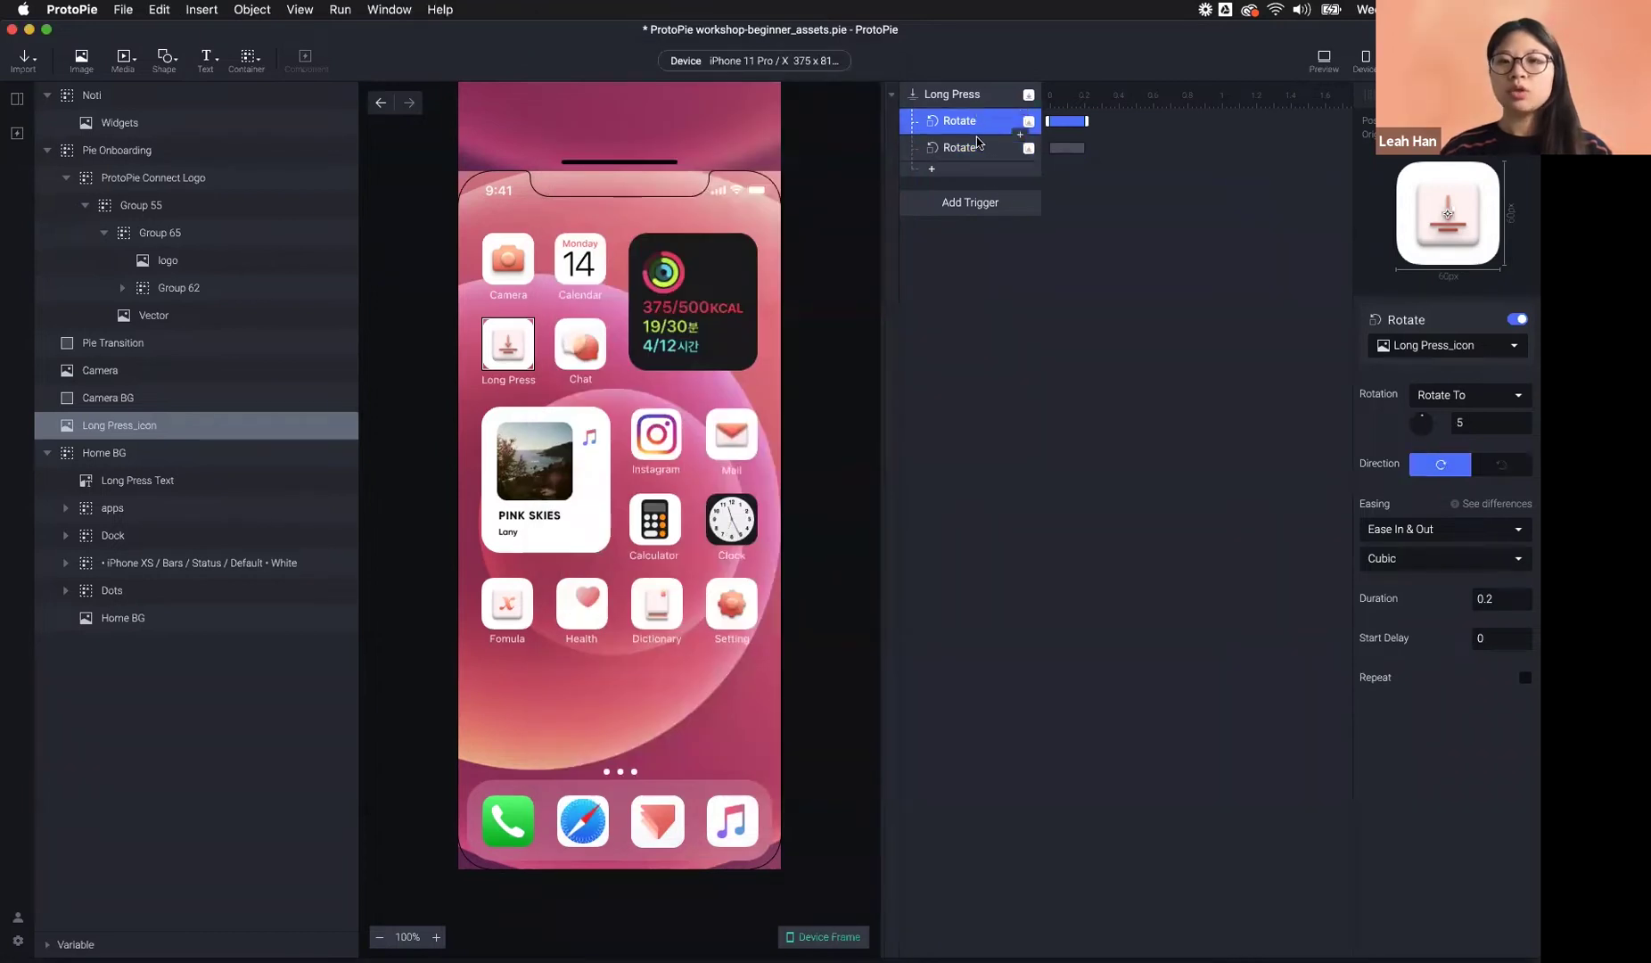
click(977, 144)
click(1025, 124)
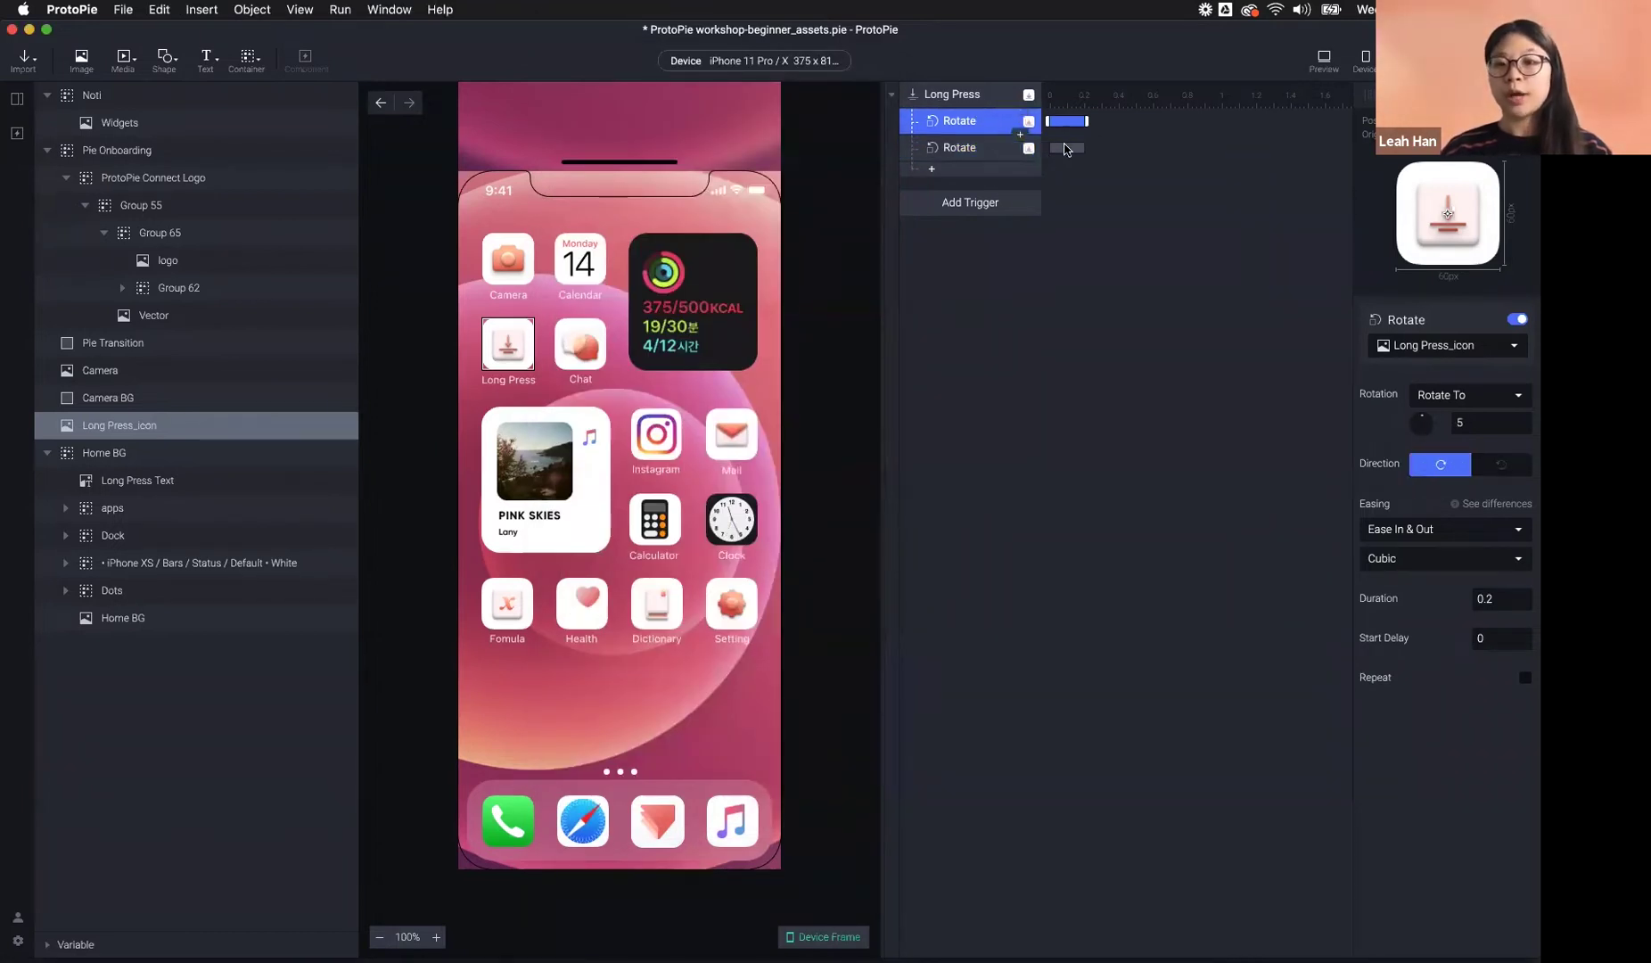
click(1065, 149)
drag(1063, 151, 1101, 151)
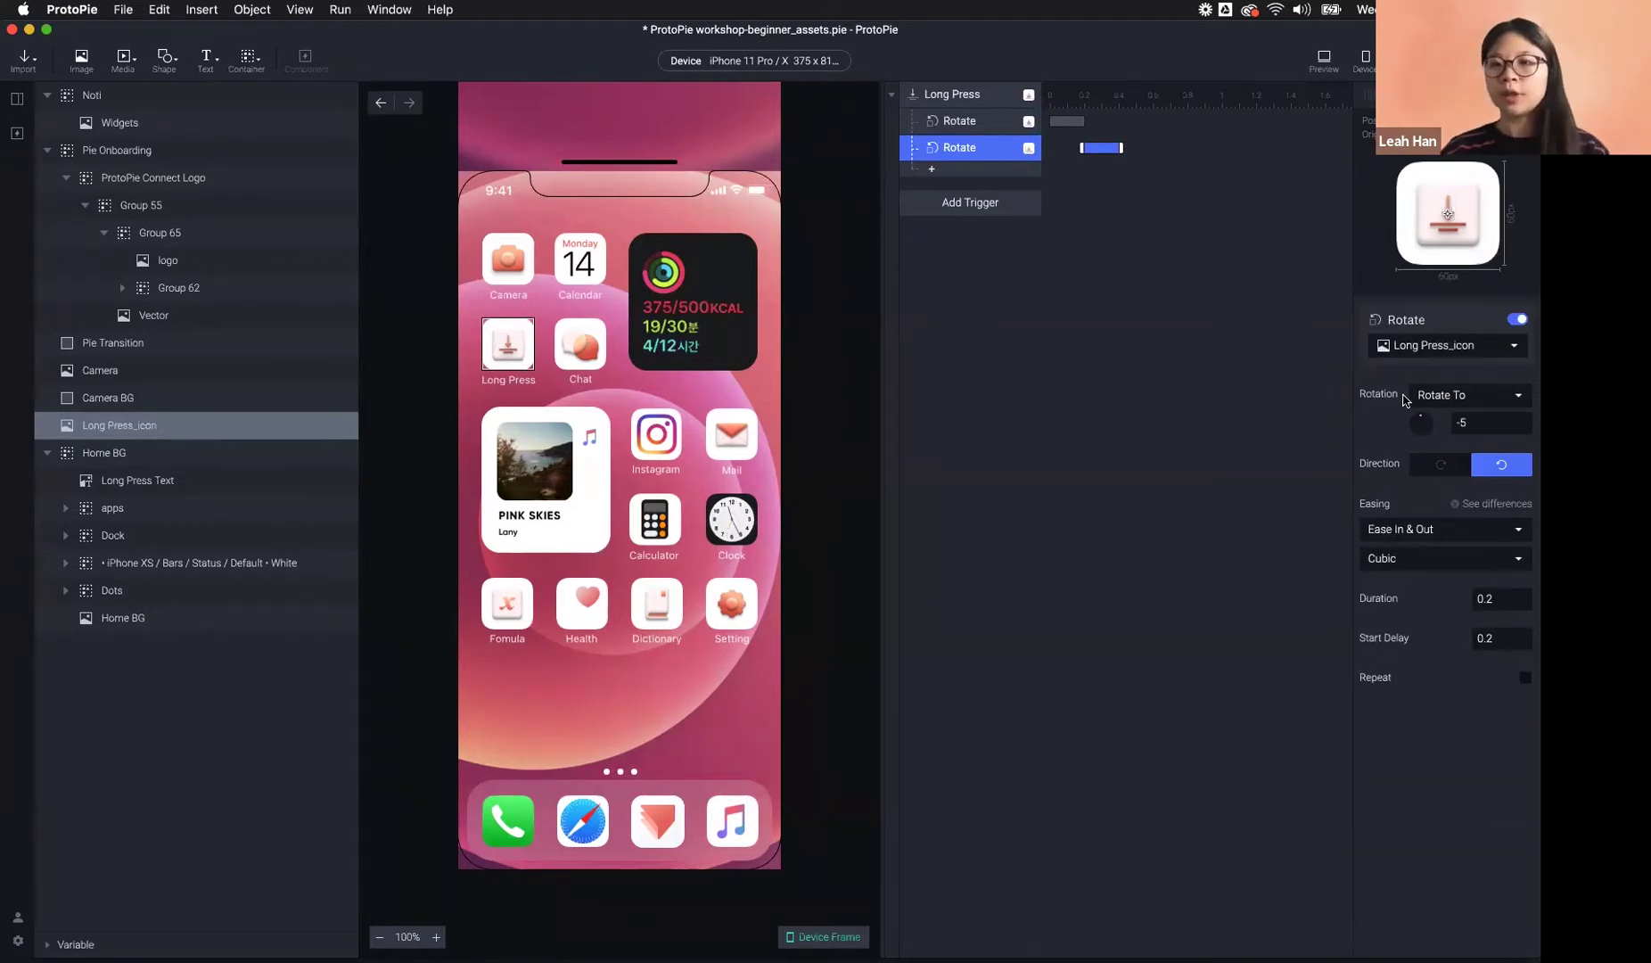
click(1324, 60)
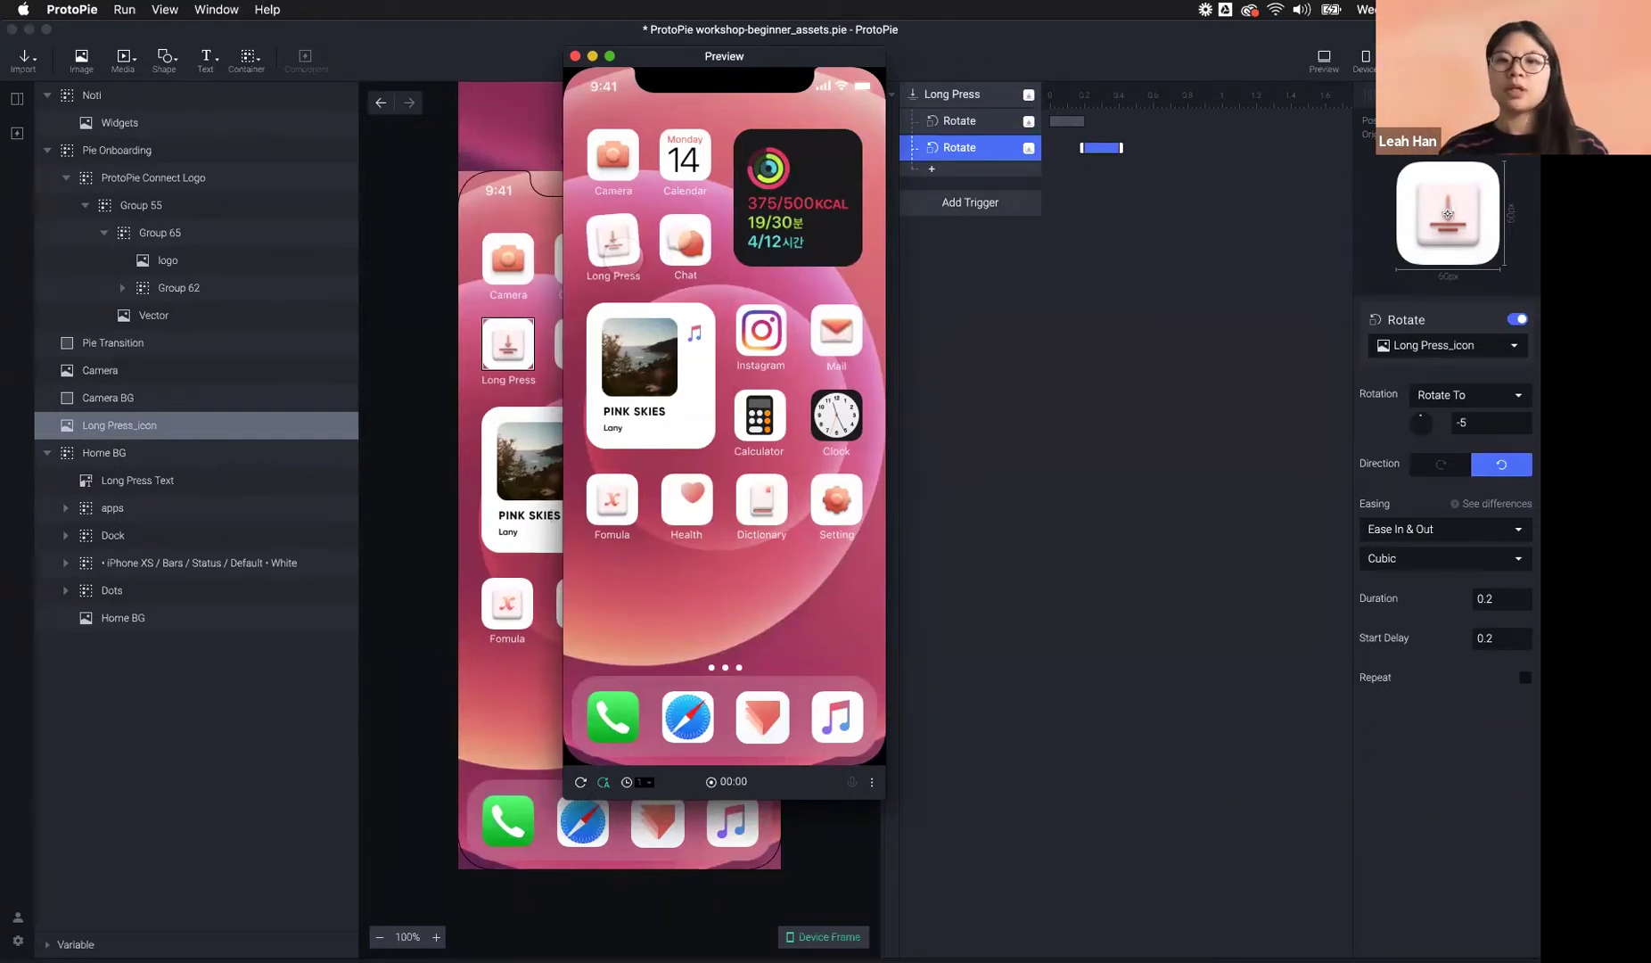
click(1025, 266)
- Enable Repeat on the first Rotate response and make it an Infinite Repeat
click(976, 125)
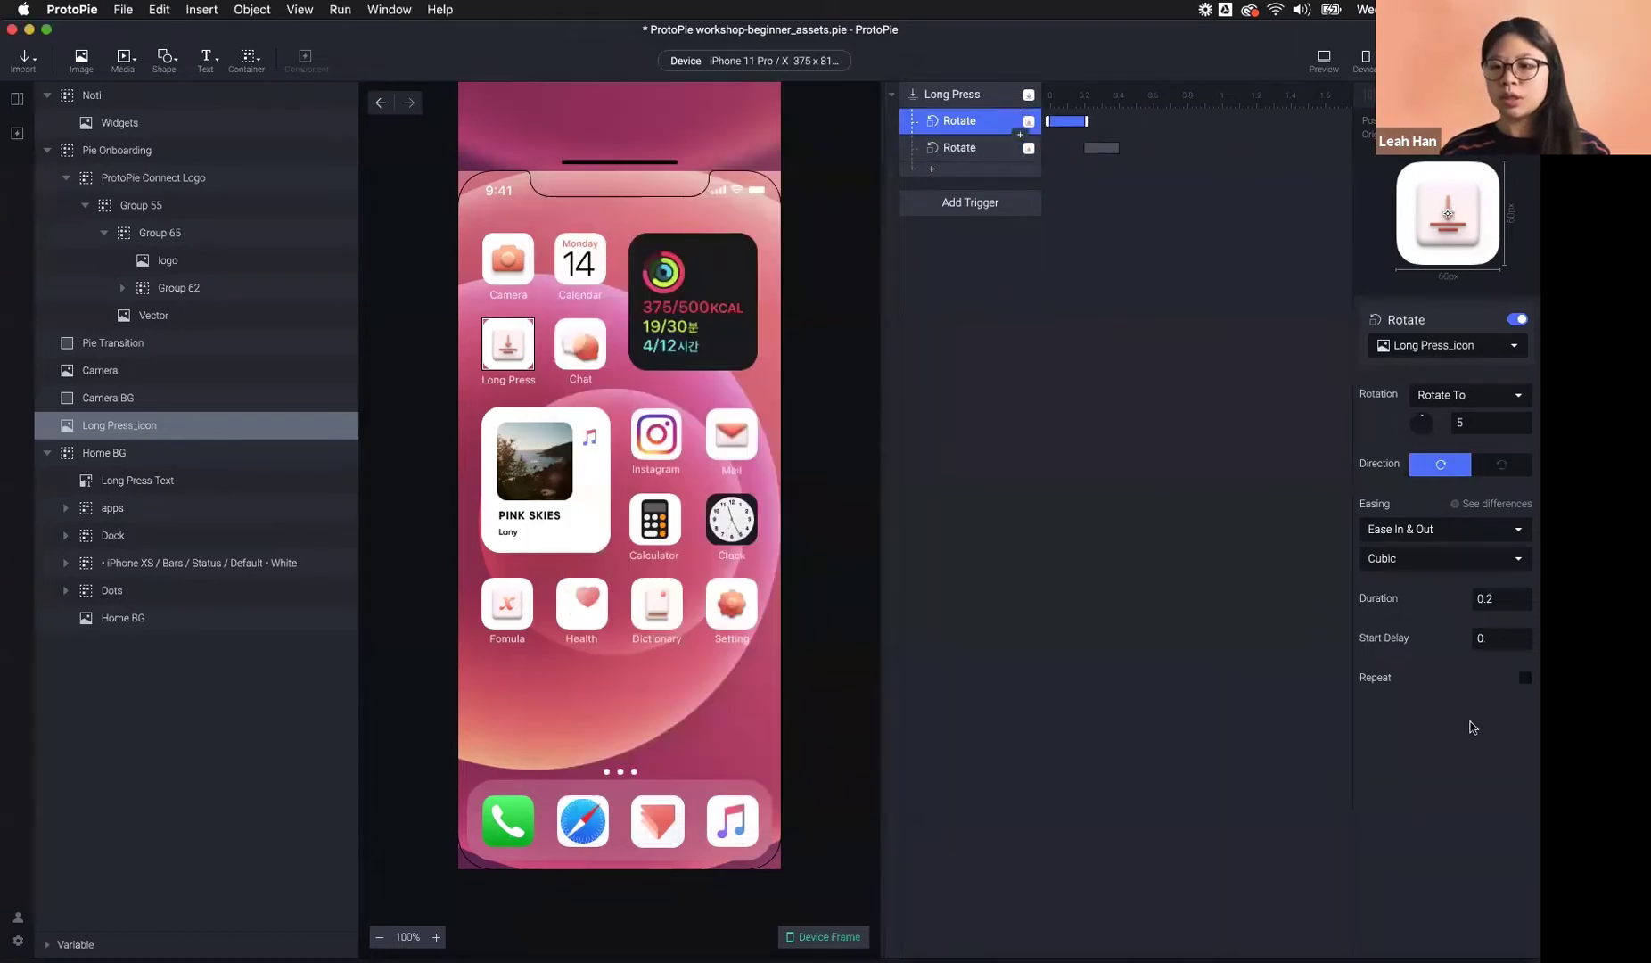
click(1525, 678)
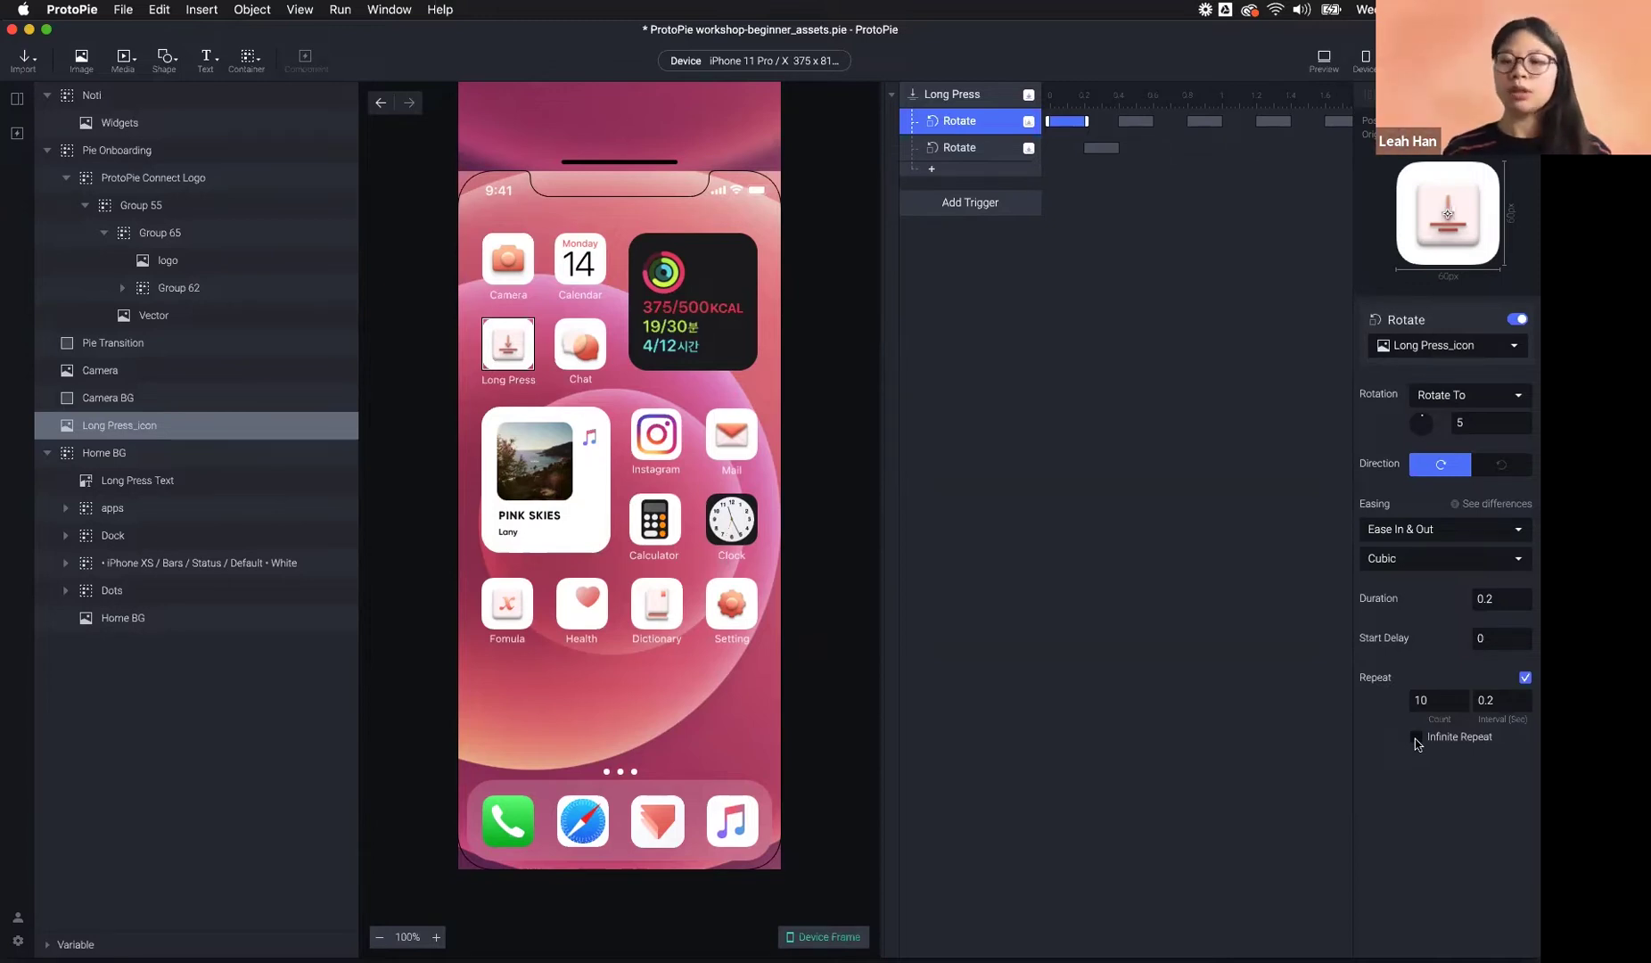
click(1416, 738)
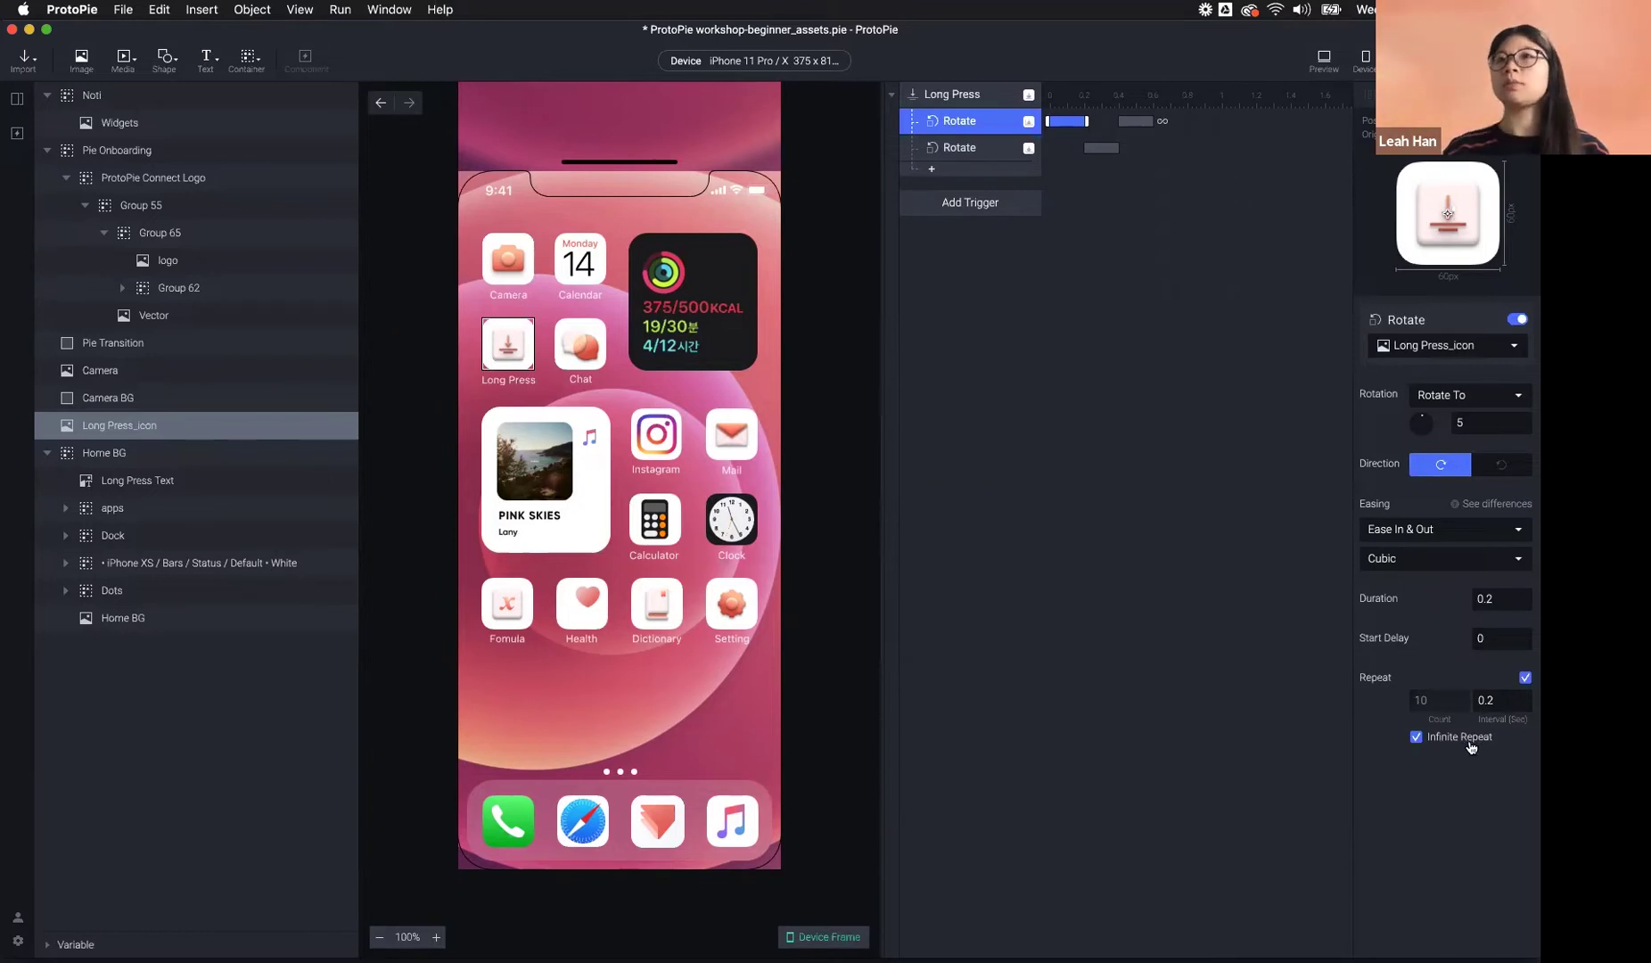
- Apply Infinite Repeat to both Rotate responses together and test the long press on the icon in the preview
click(994, 157)
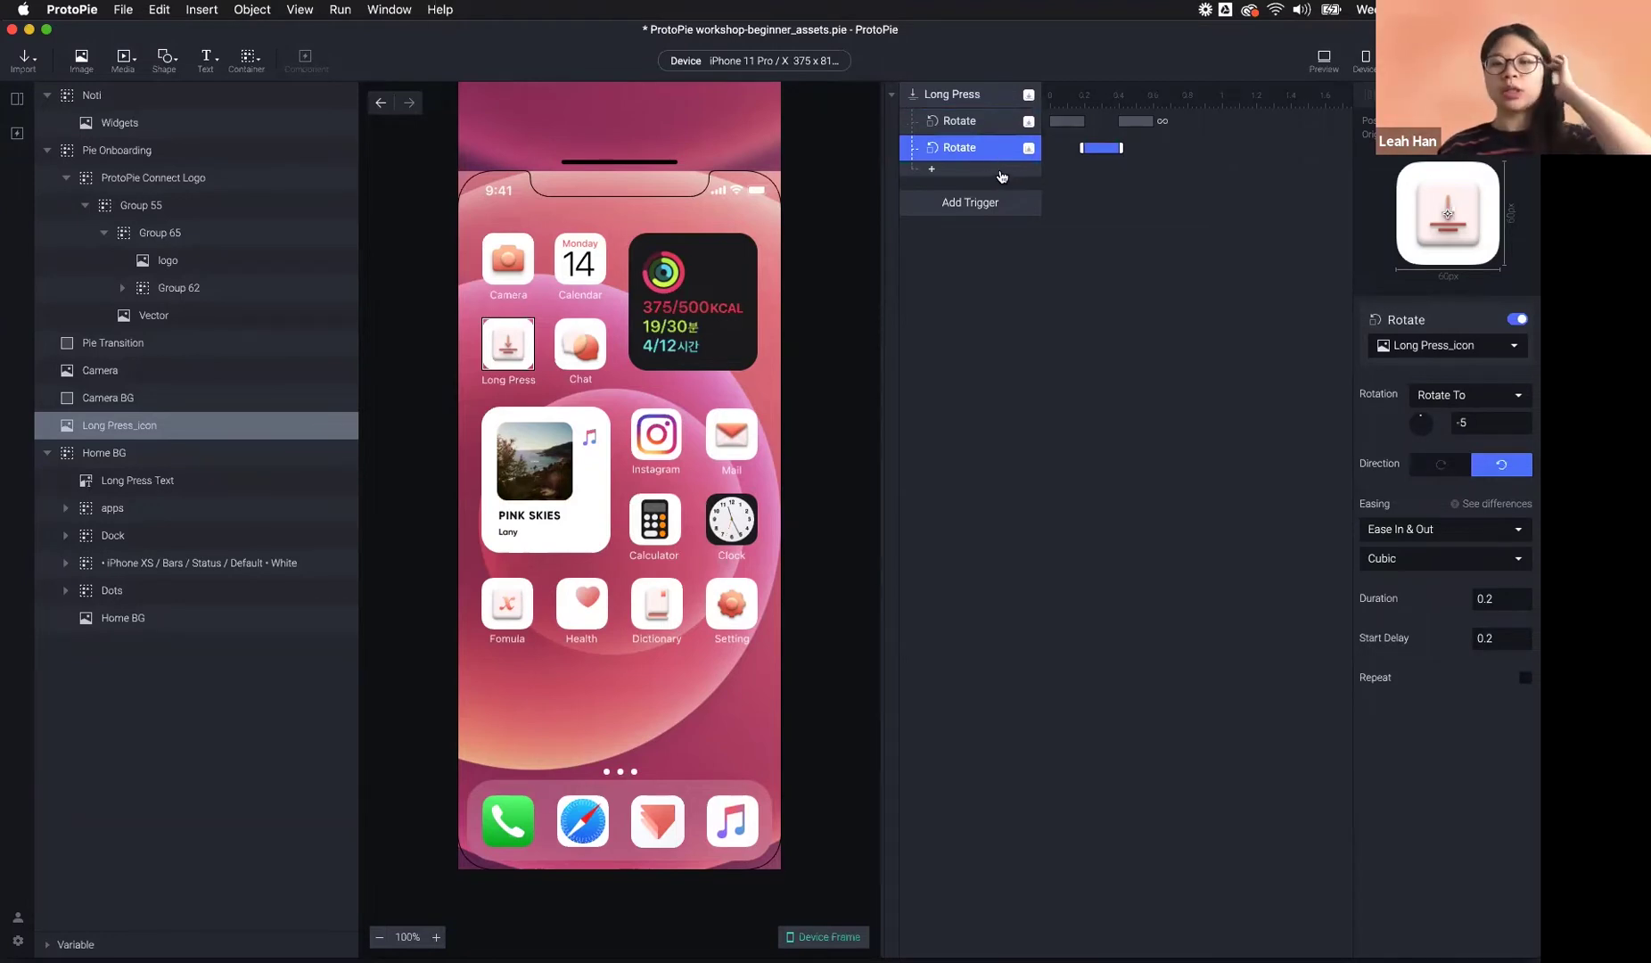
shift+click(972, 130)
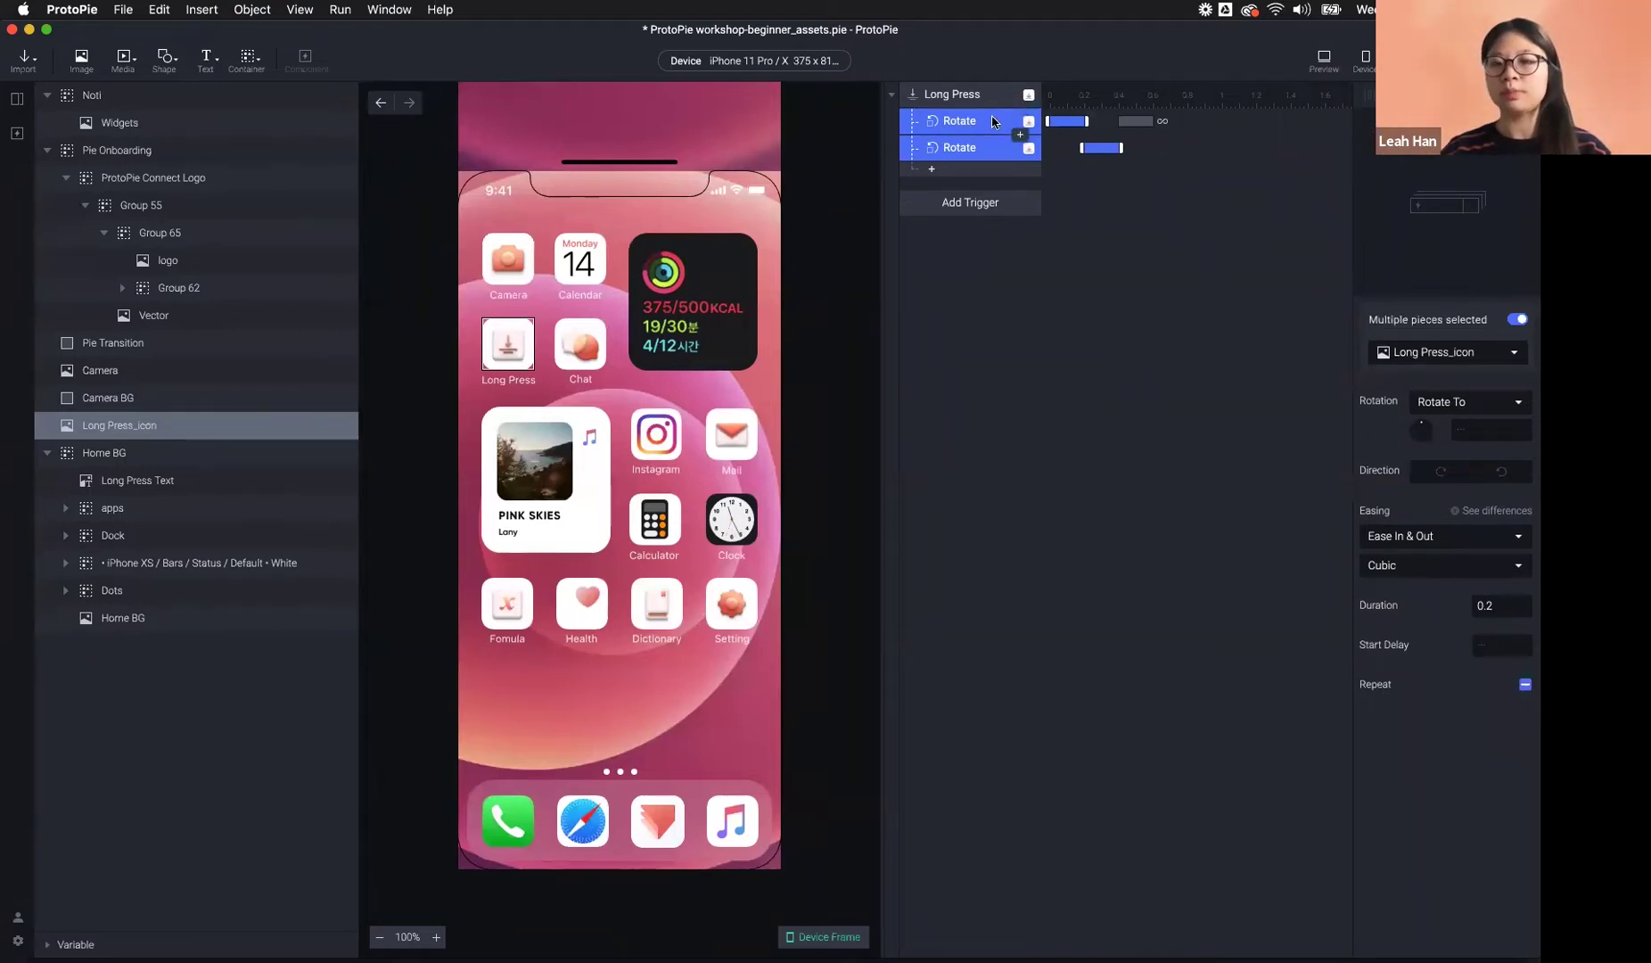
click(1525, 685)
click(1417, 745)
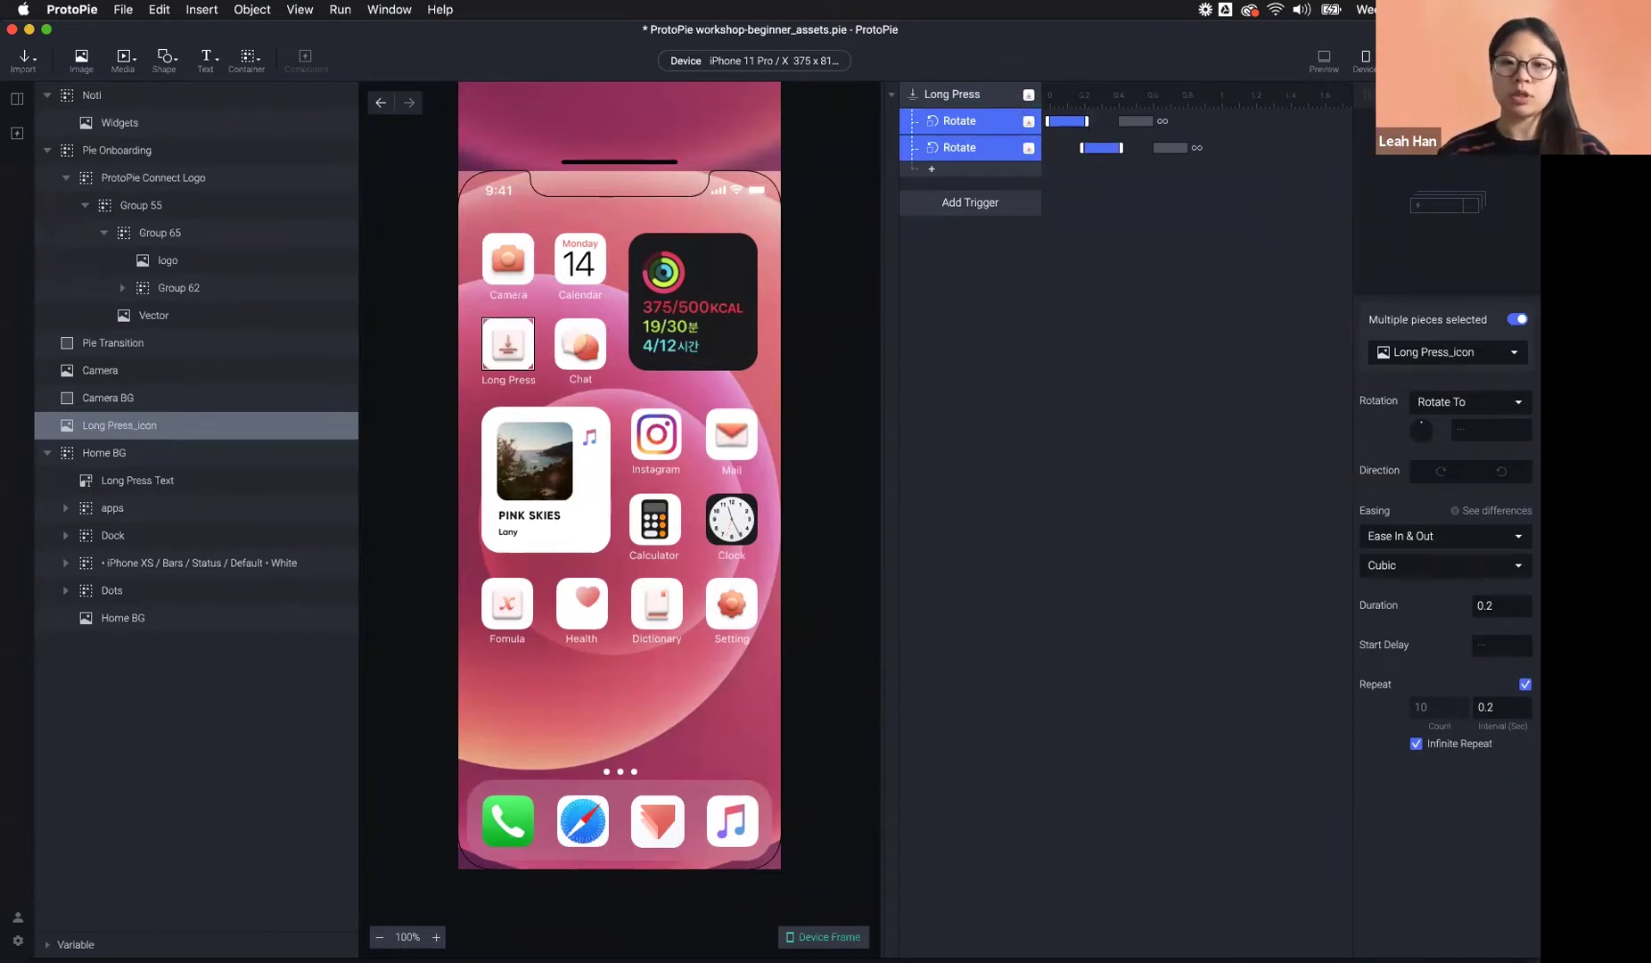
click(1324, 60)
click(614, 237)
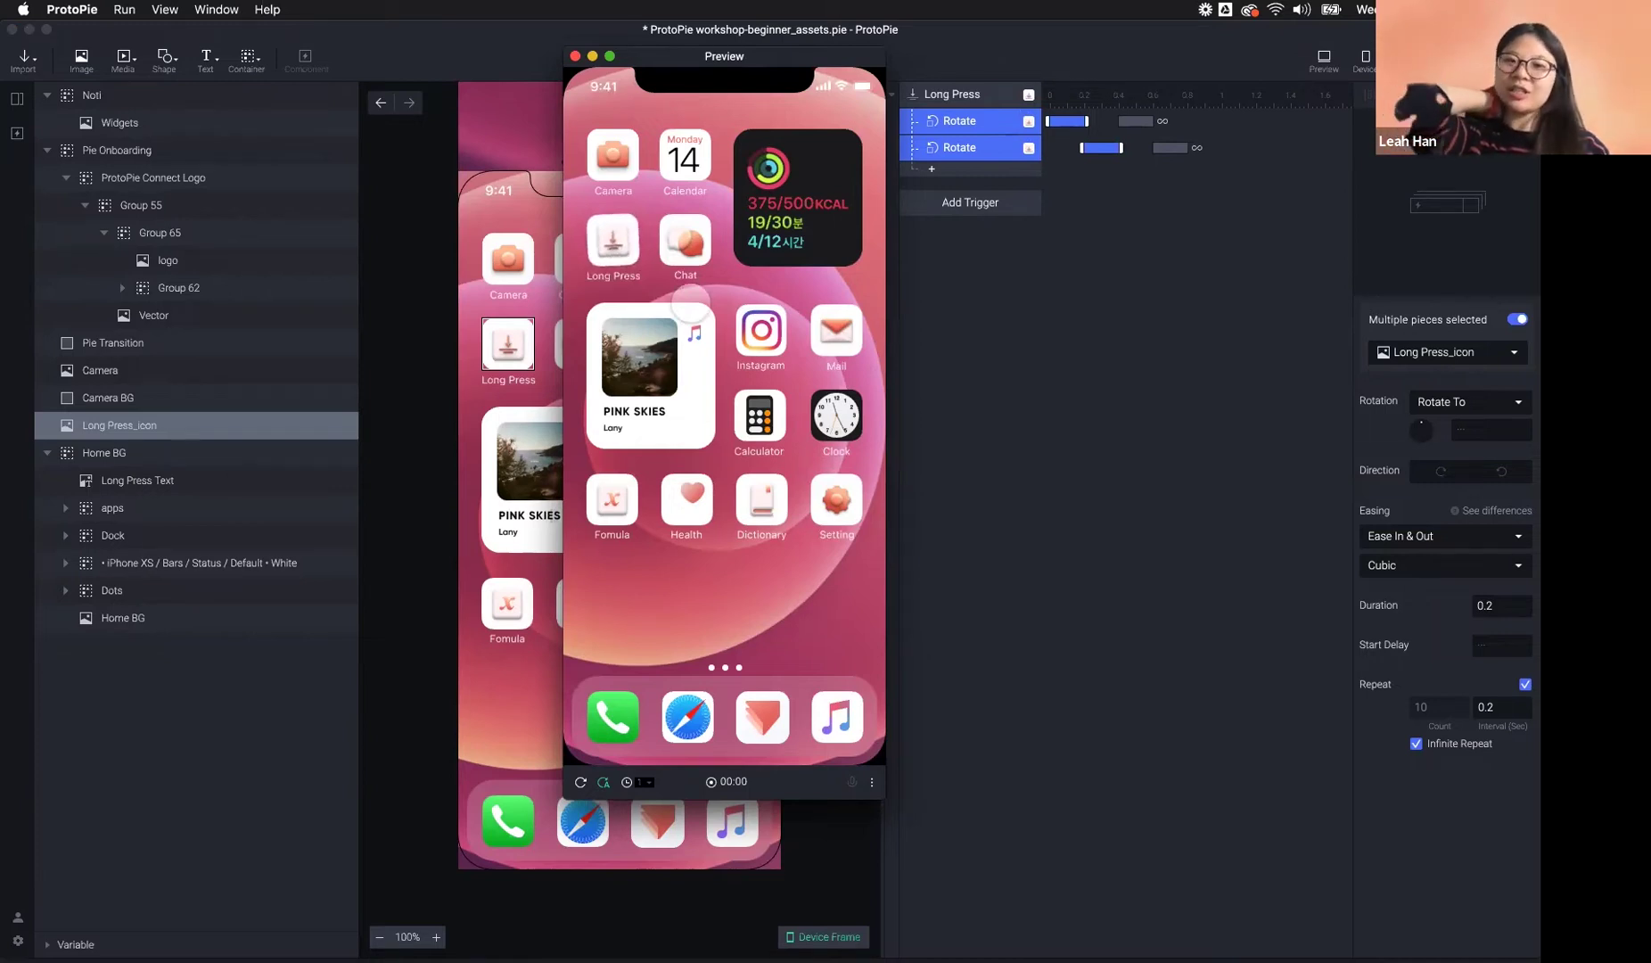
- Try Linear easing on both Rotate responses, then change their easing to Cubic Bezier
click(1460, 539)
click(1437, 535)
click(1421, 480)
click(1422, 544)
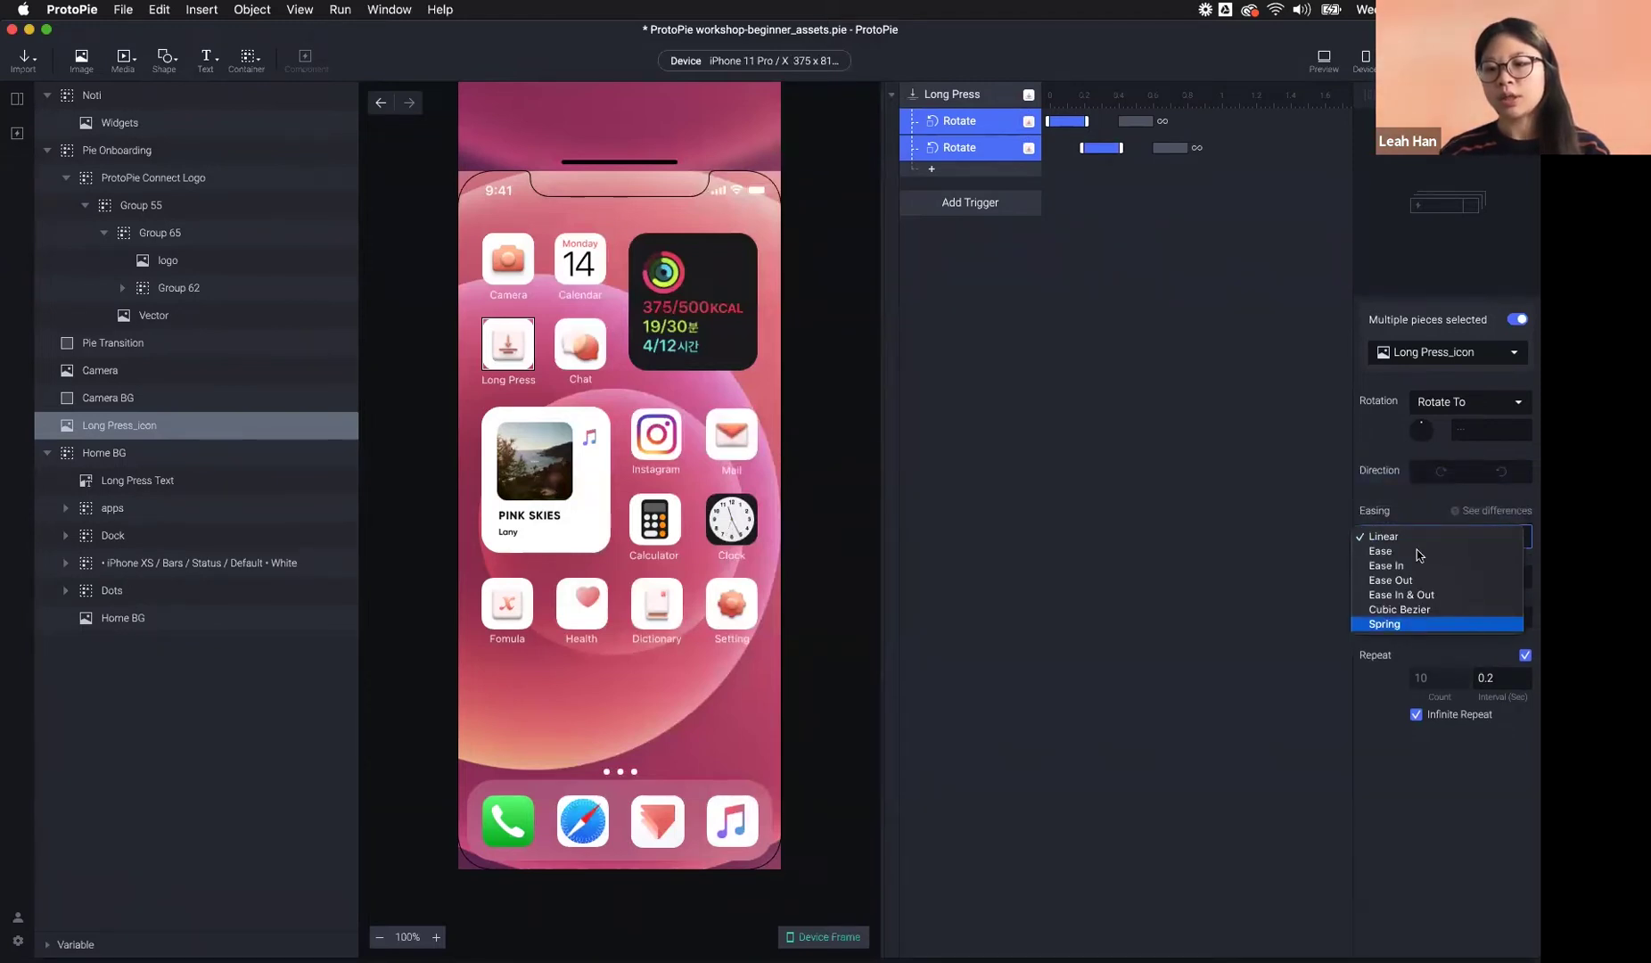
click(1414, 609)
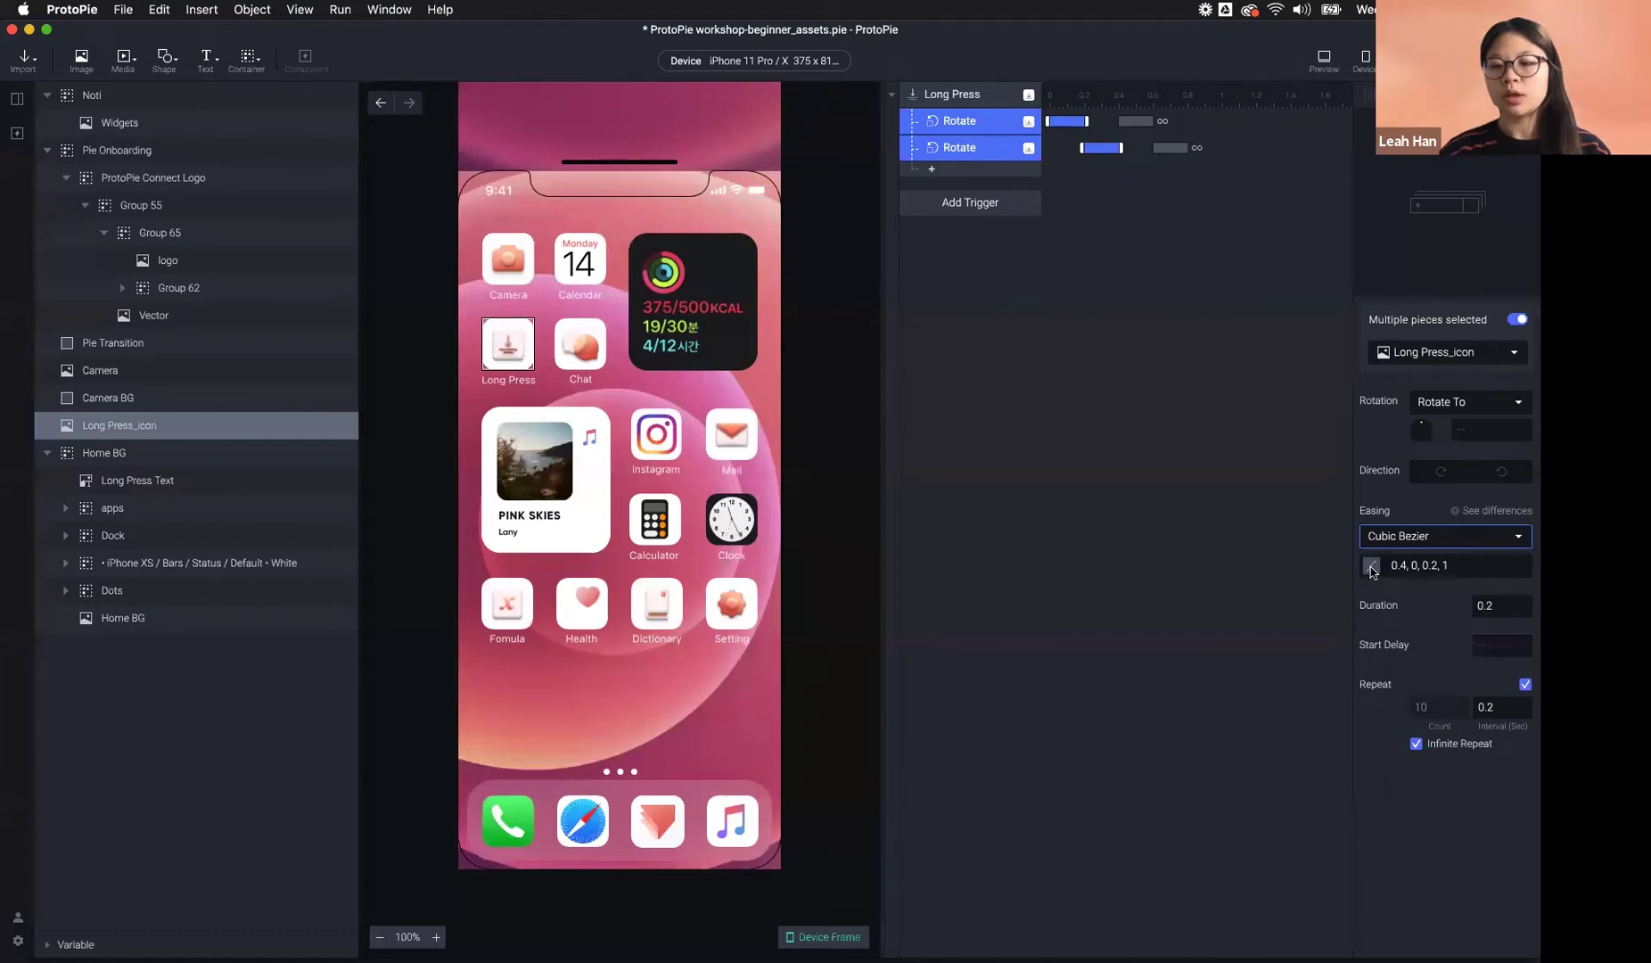
- Try reshaping the Cubic Bezier easing curve of both Rotate responses by moving its two control points
click(1370, 575)
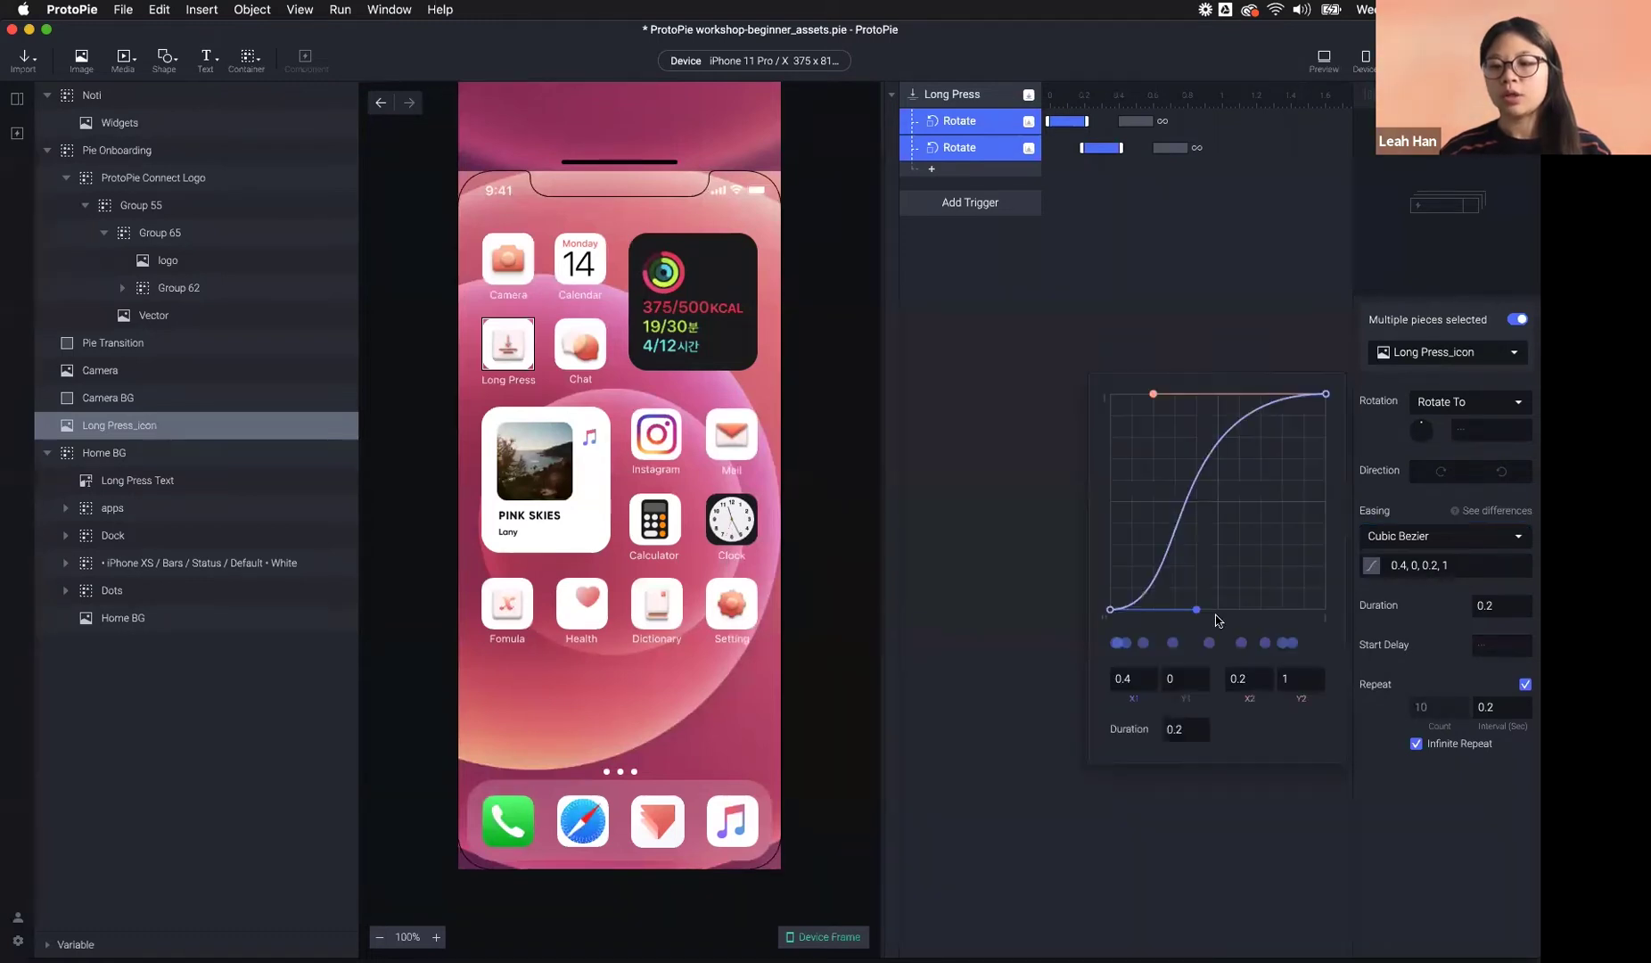
drag(1196, 610, 1317, 530)
drag(1153, 393, 1116, 435)
drag(1316, 529, 1306, 534)
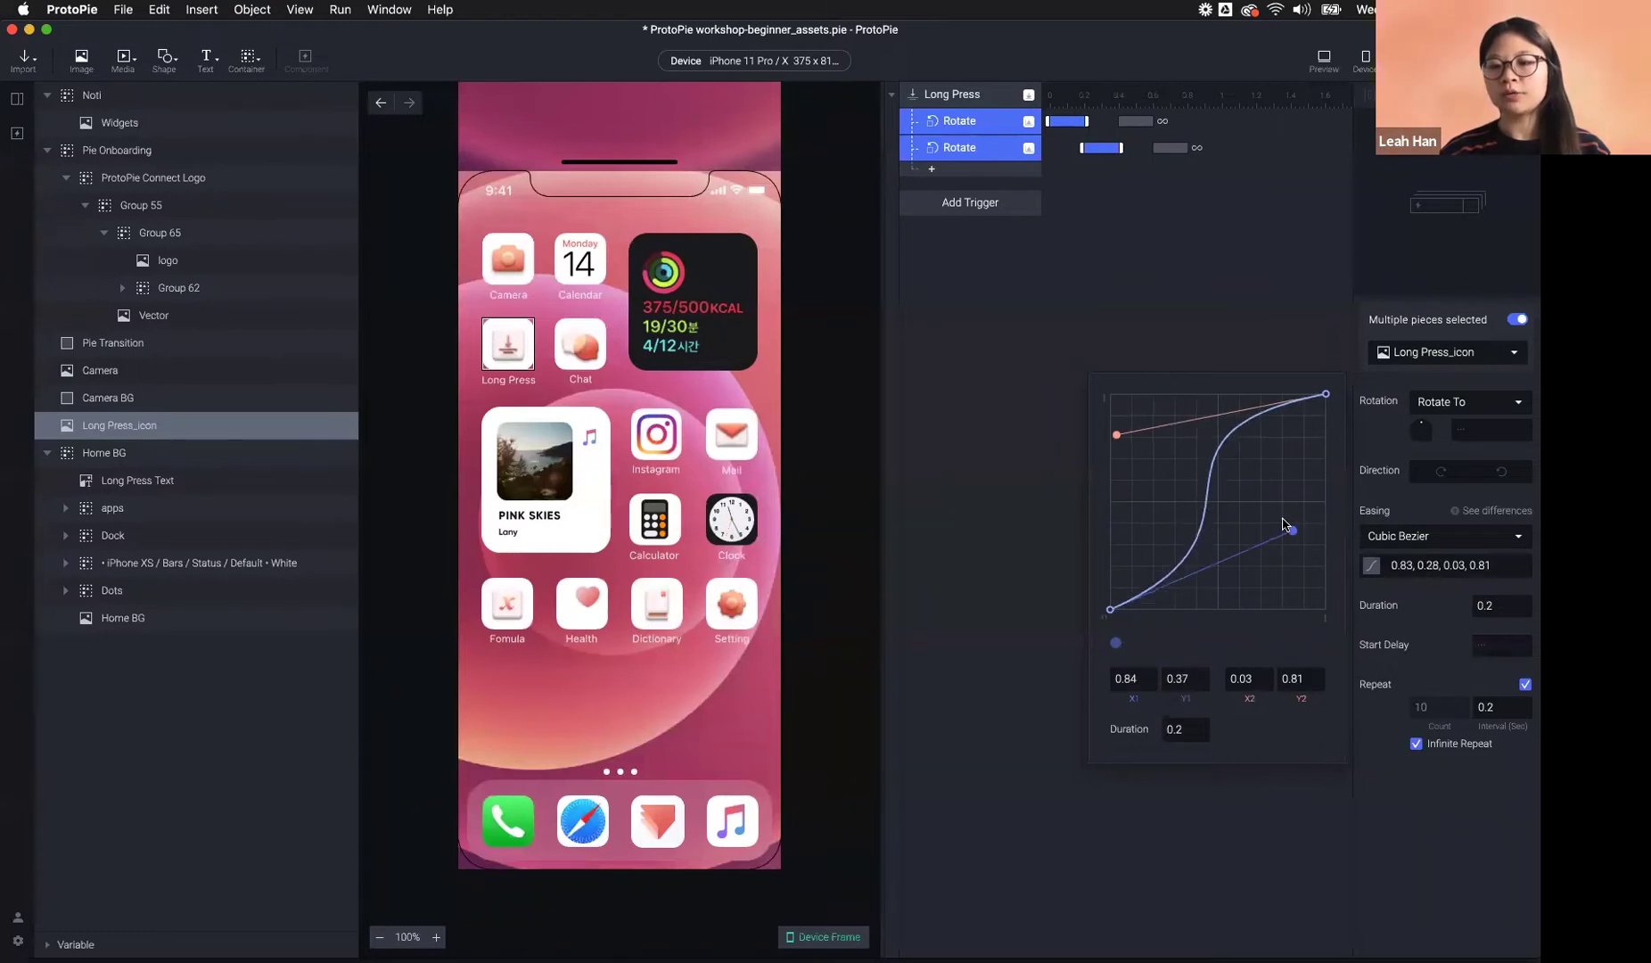
- Set the easing of both Rotate responses to Linear and open the preview
click(1403, 538)
click(1404, 538)
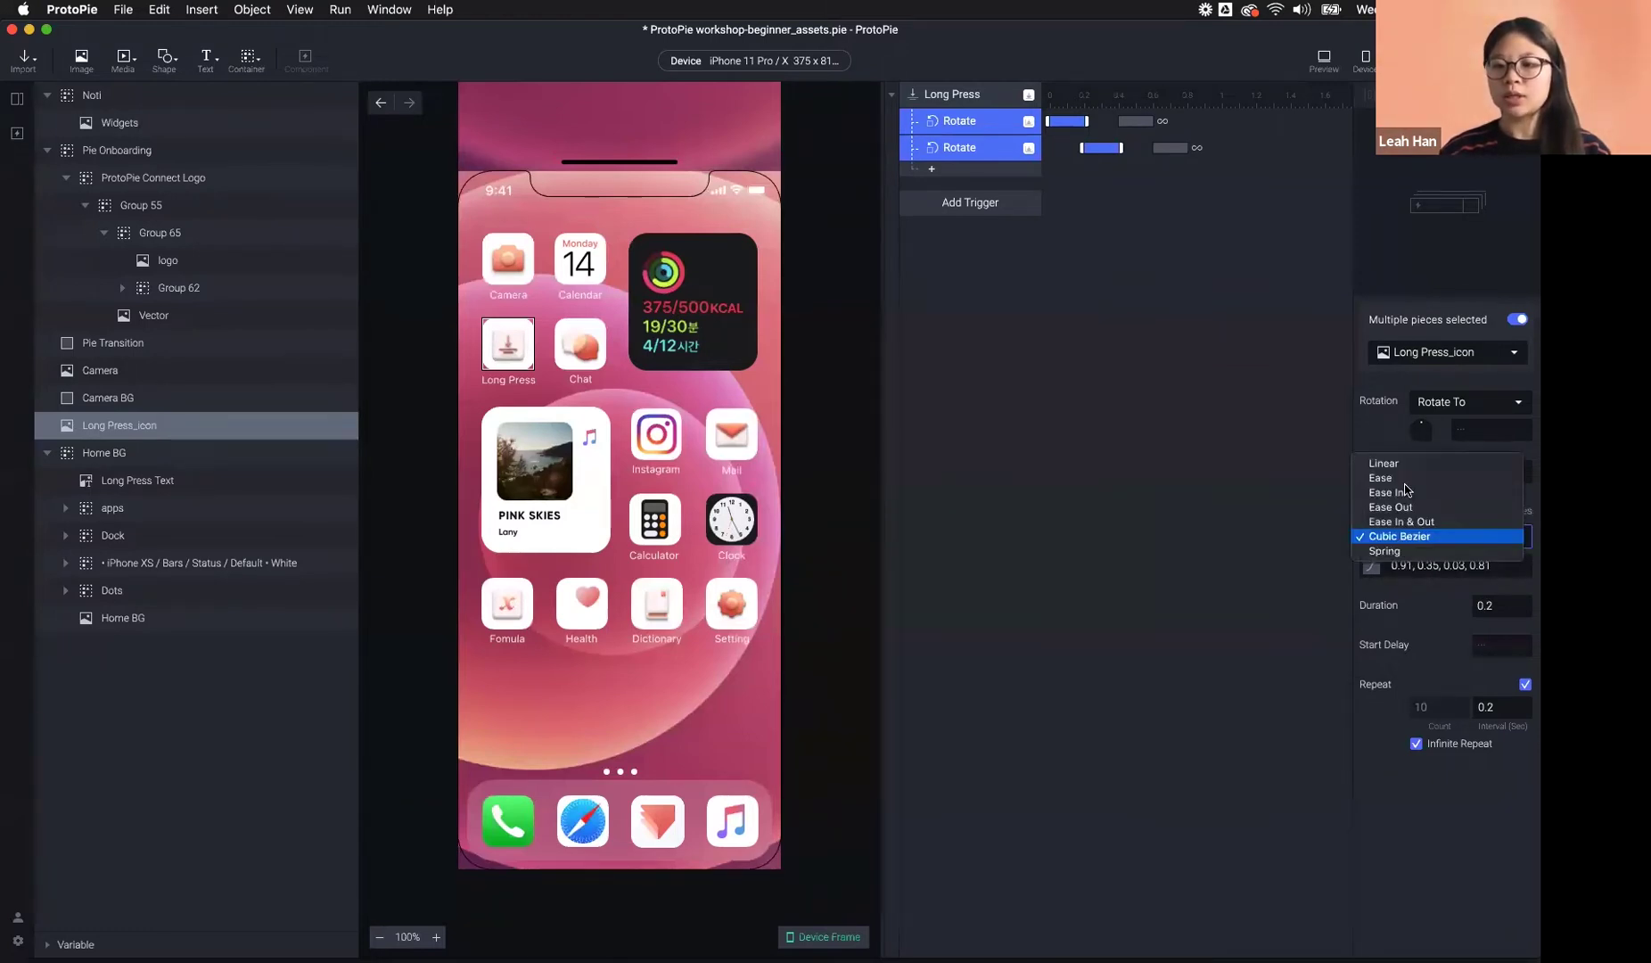
click(1384, 461)
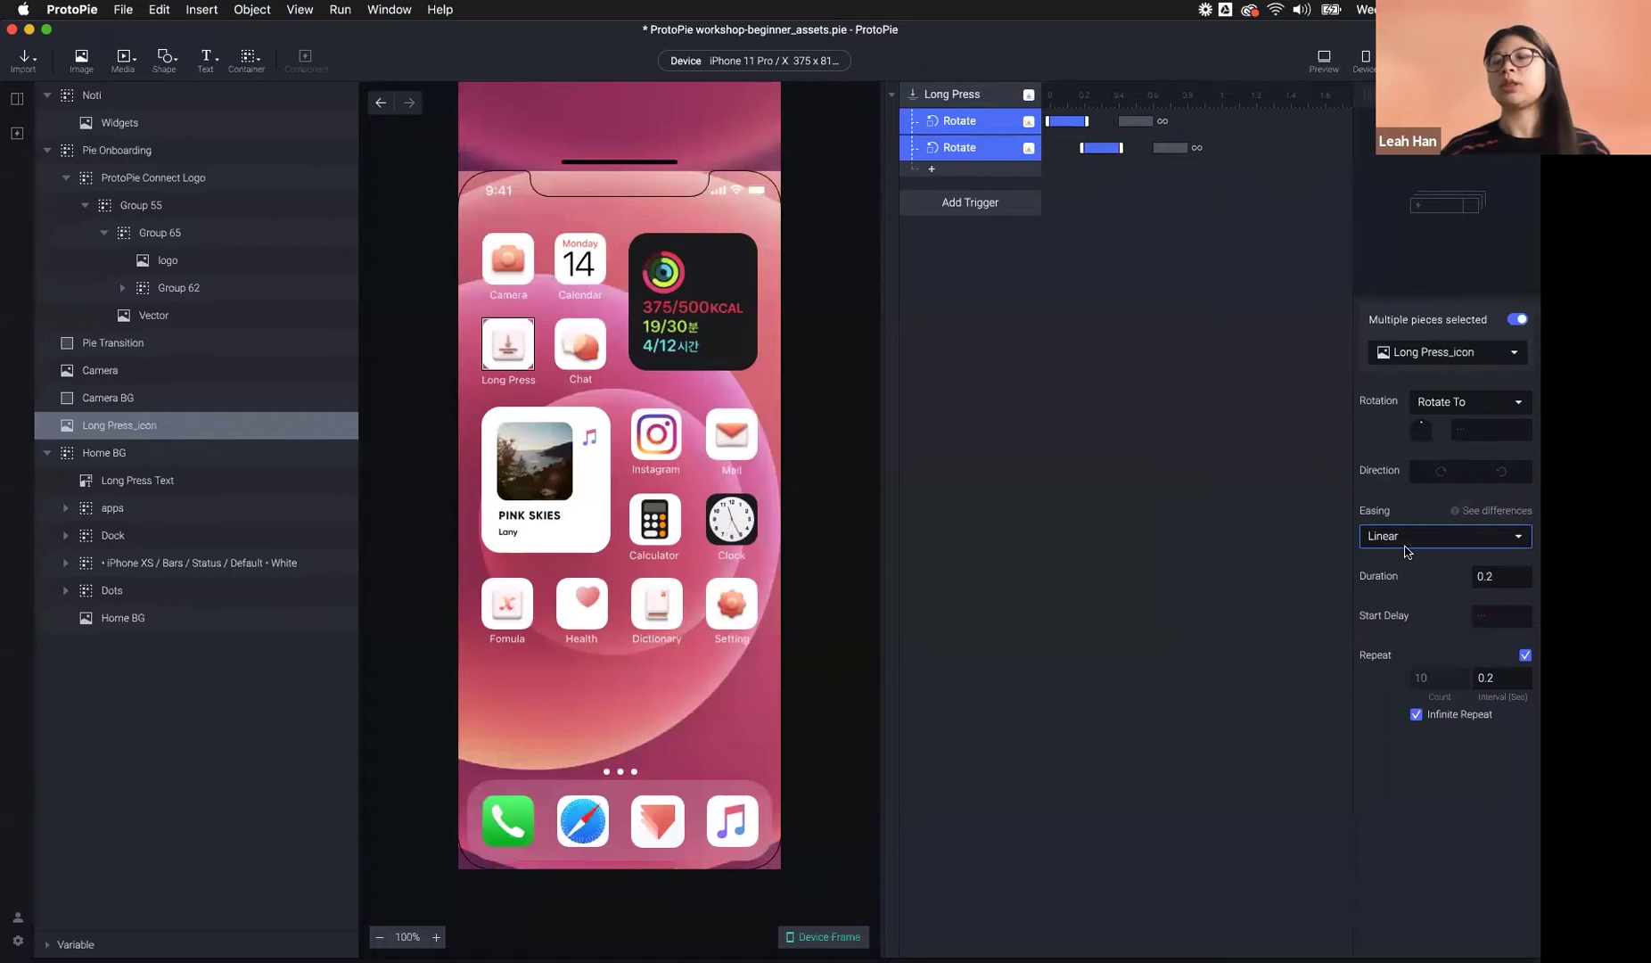
click(1324, 59)
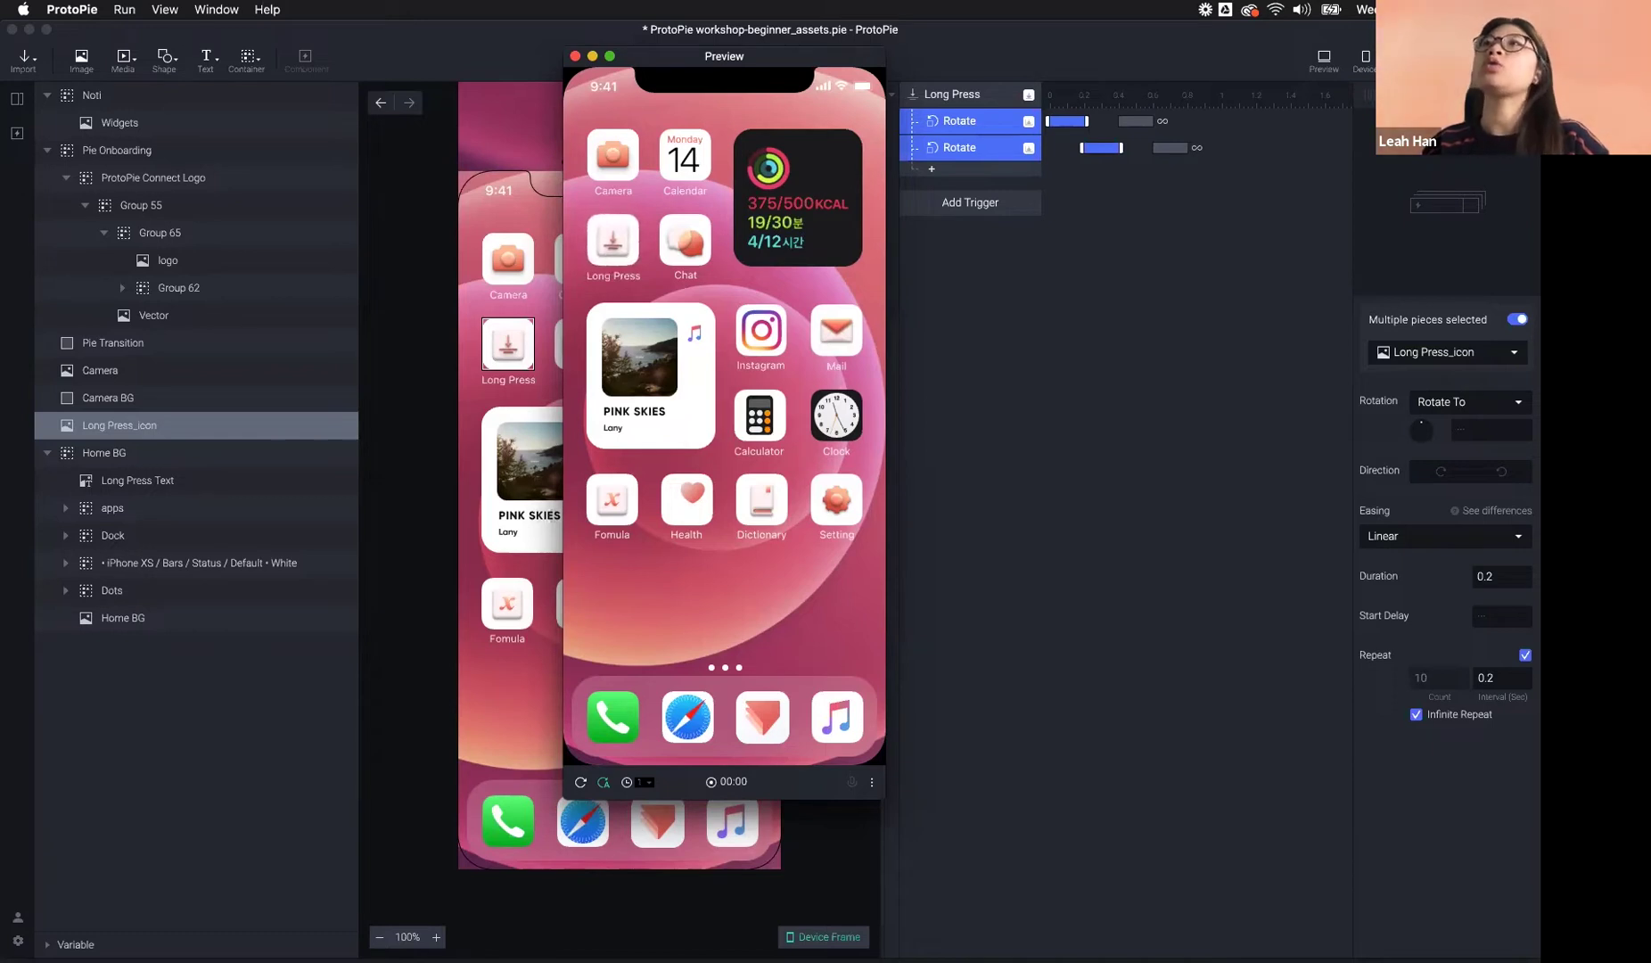
click(1061, 458)
click(1006, 286)
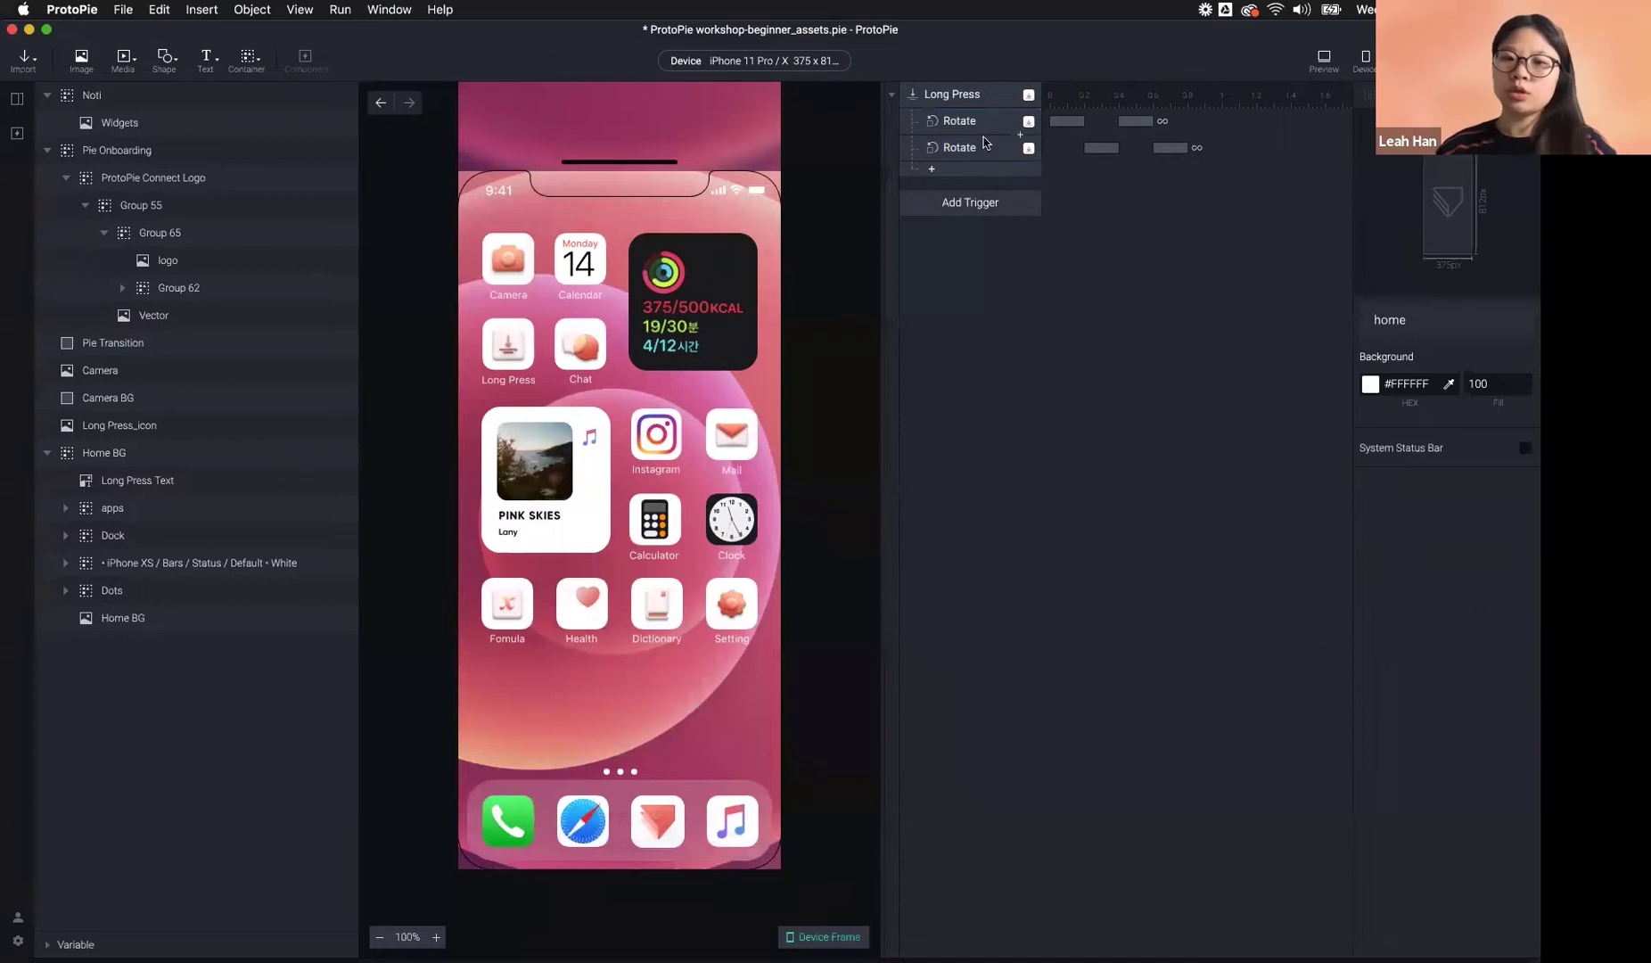
click(972, 205)
click(946, 251)
click(1001, 378)
click(969, 207)
key(BackSpace)
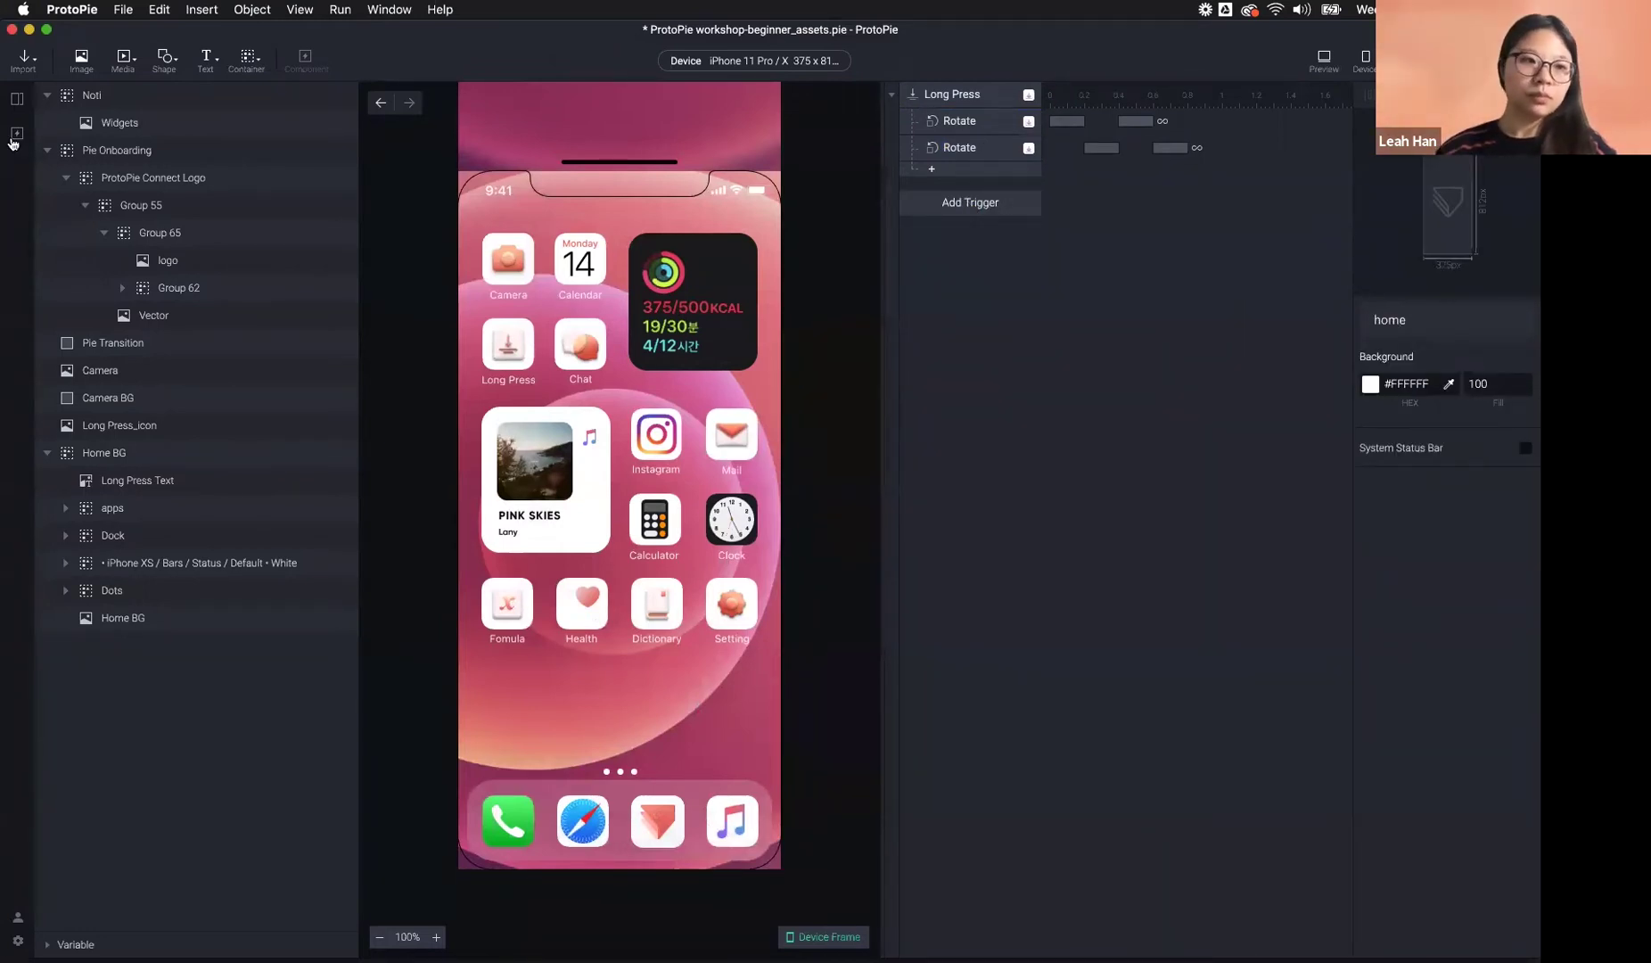
- Switch to Scene 1 and add a 100 × 100 oval below the rectangle
click(16, 98)
click(74, 329)
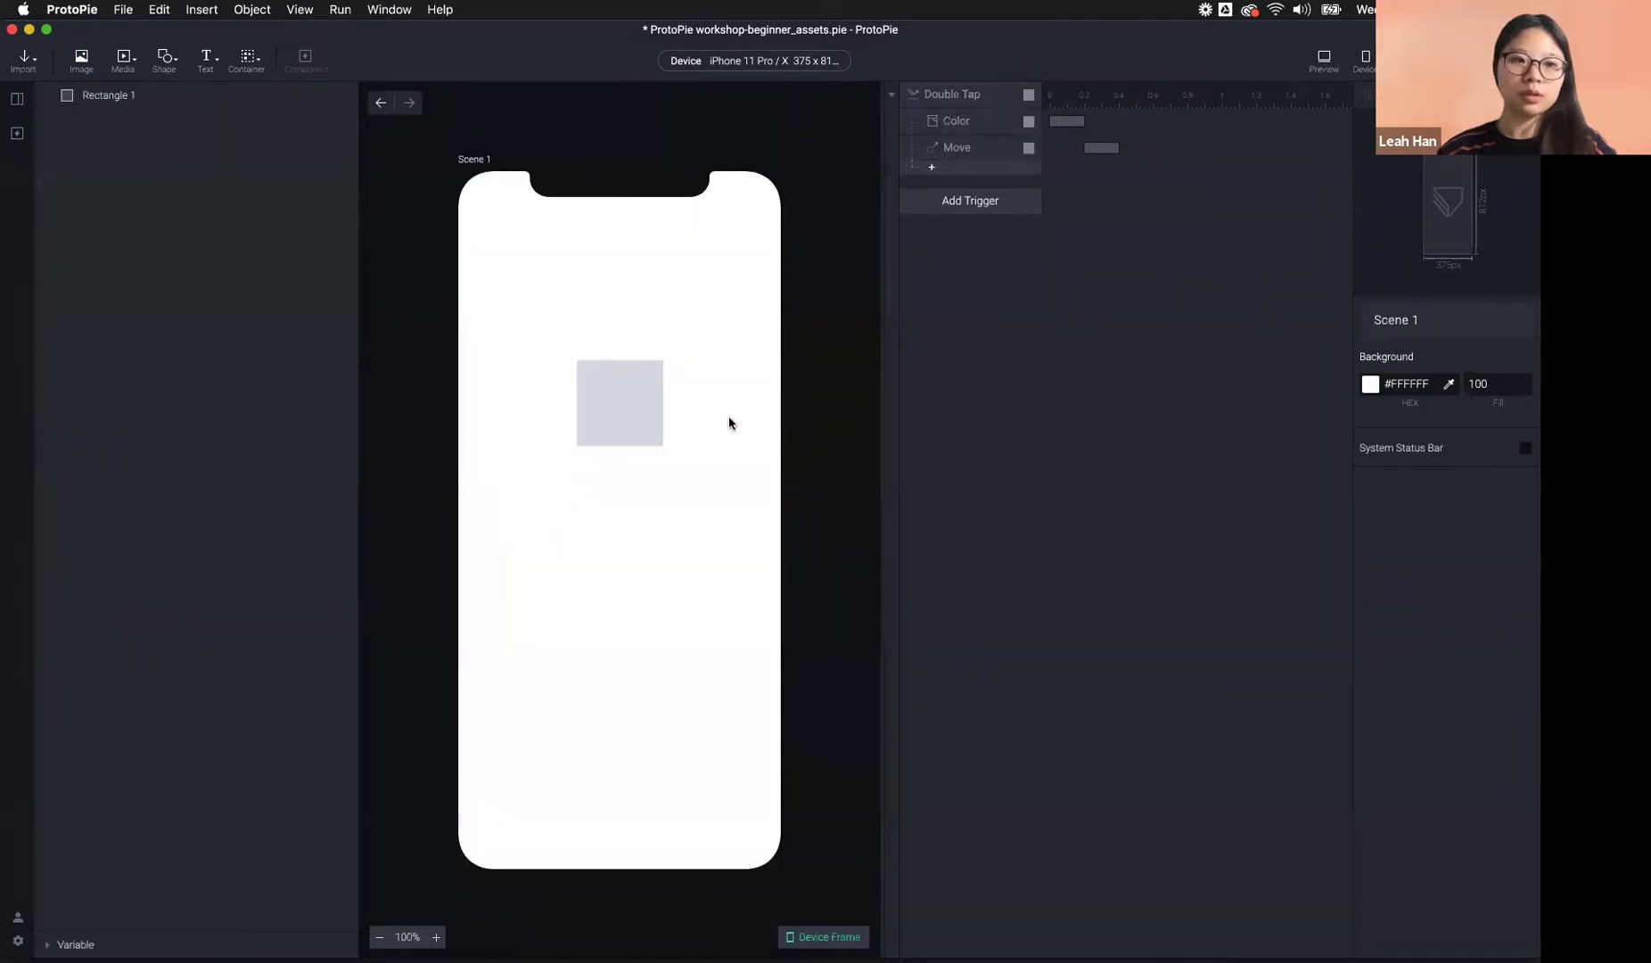
click(164, 60)
click(188, 123)
drag(508, 233, 619, 604)
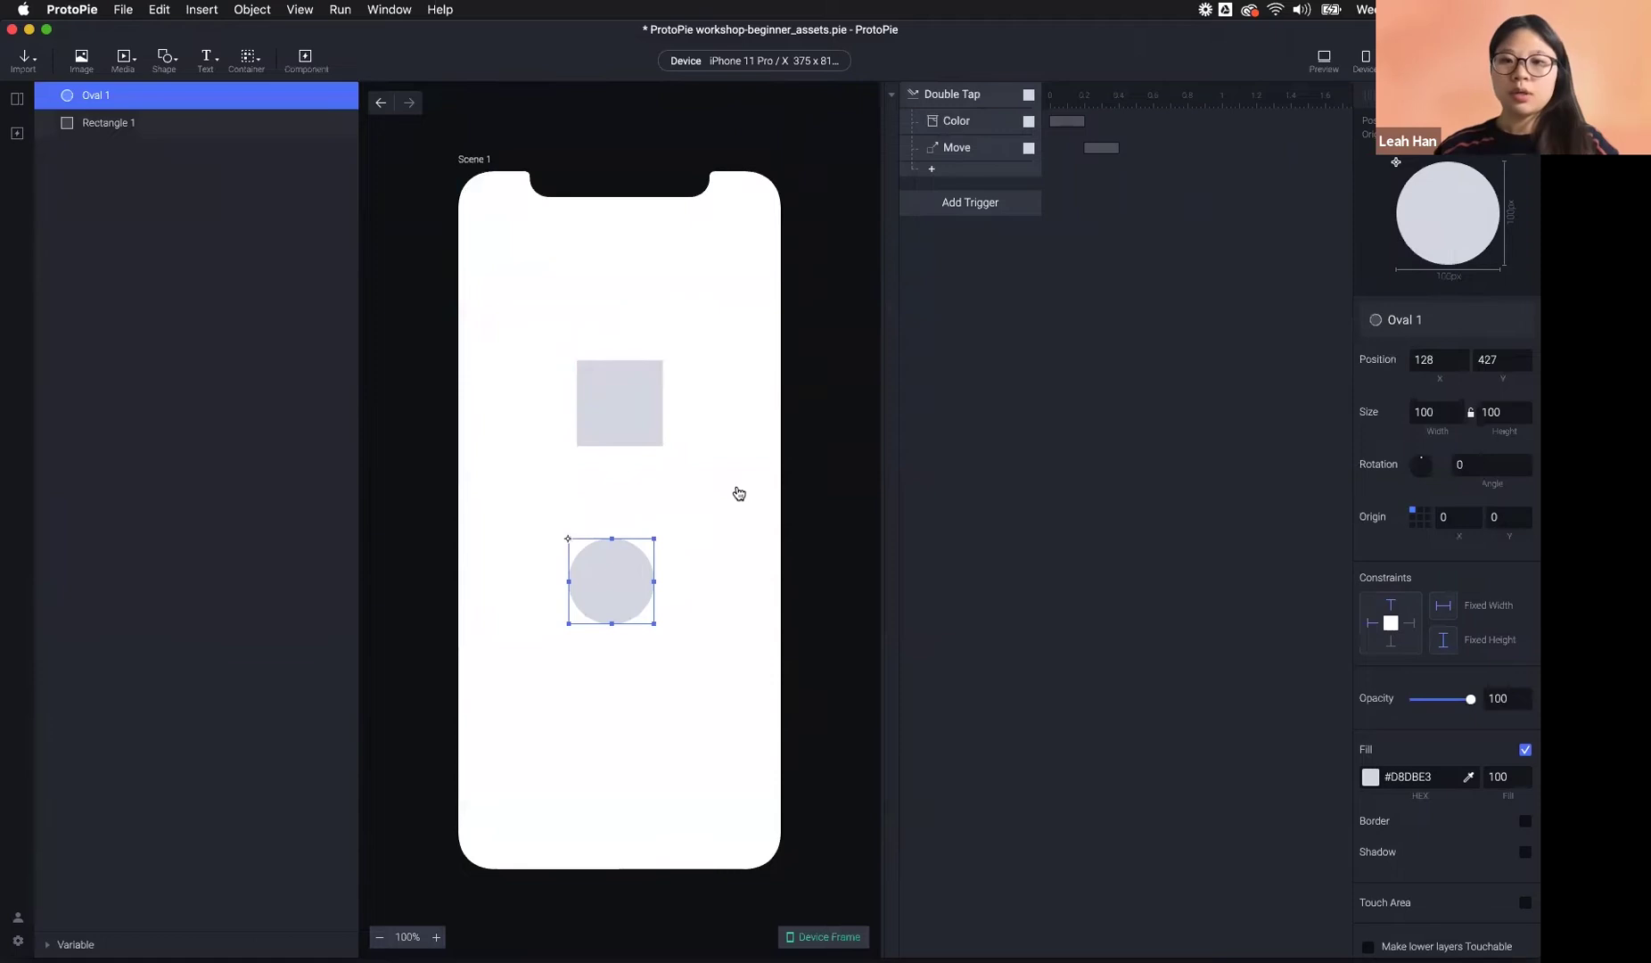
- Inspect the Double Tap interaction on Rectangle 1 and move the oval to X 138, Y 454, centred below the rectangle
click(976, 128)
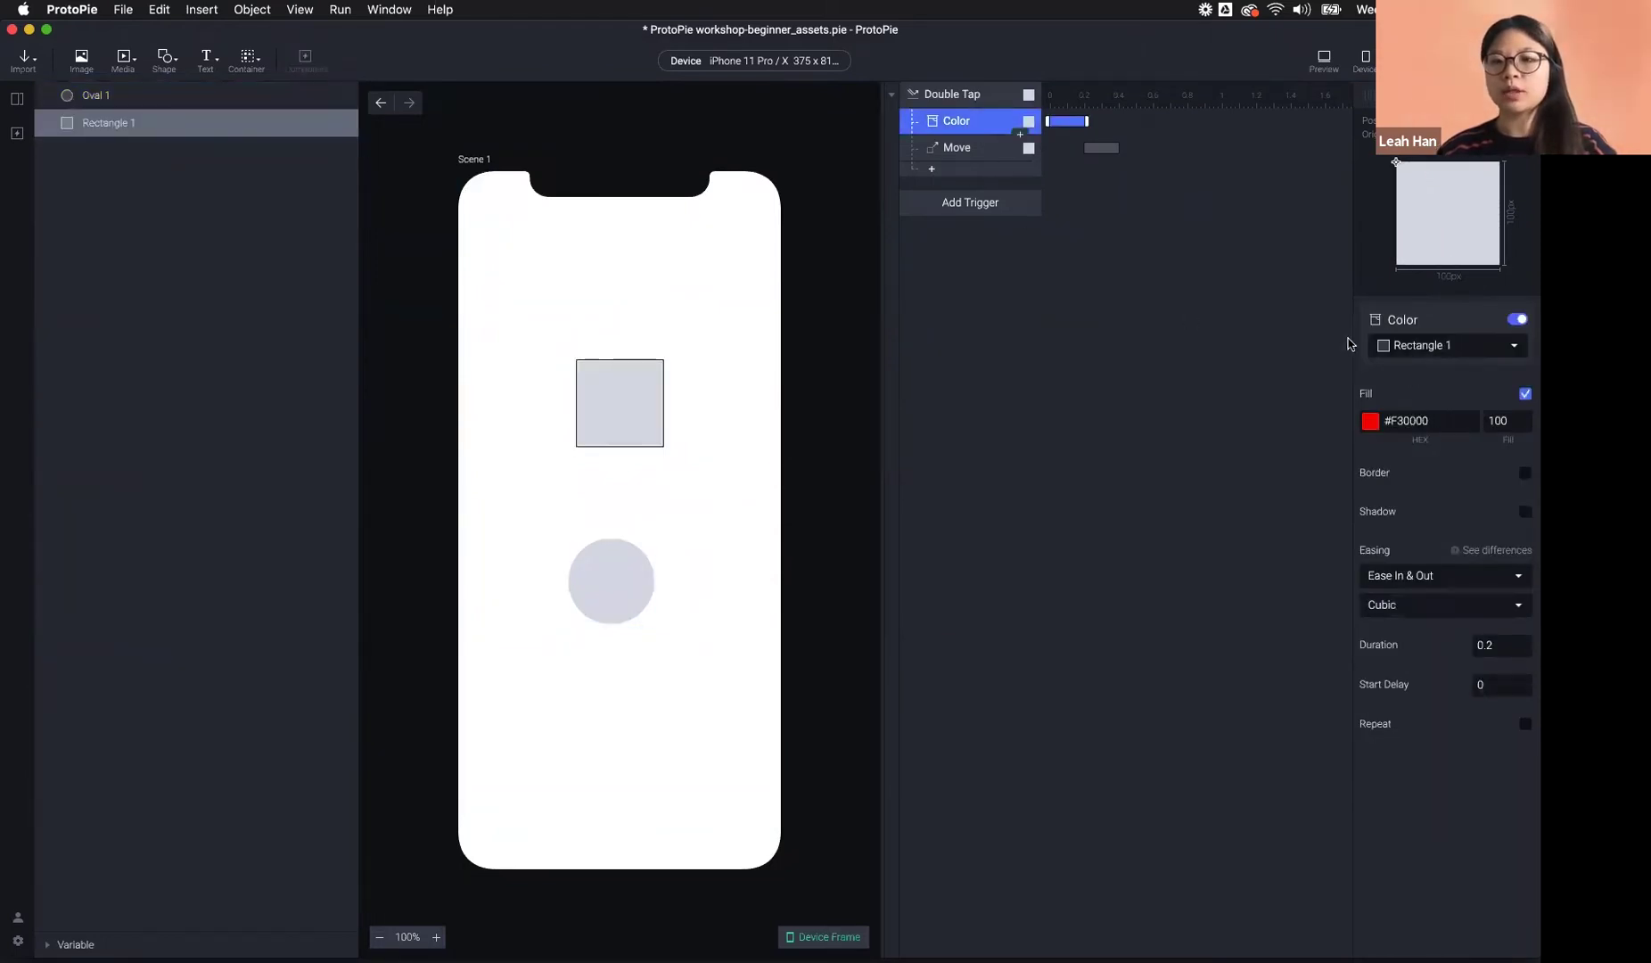
click(971, 101)
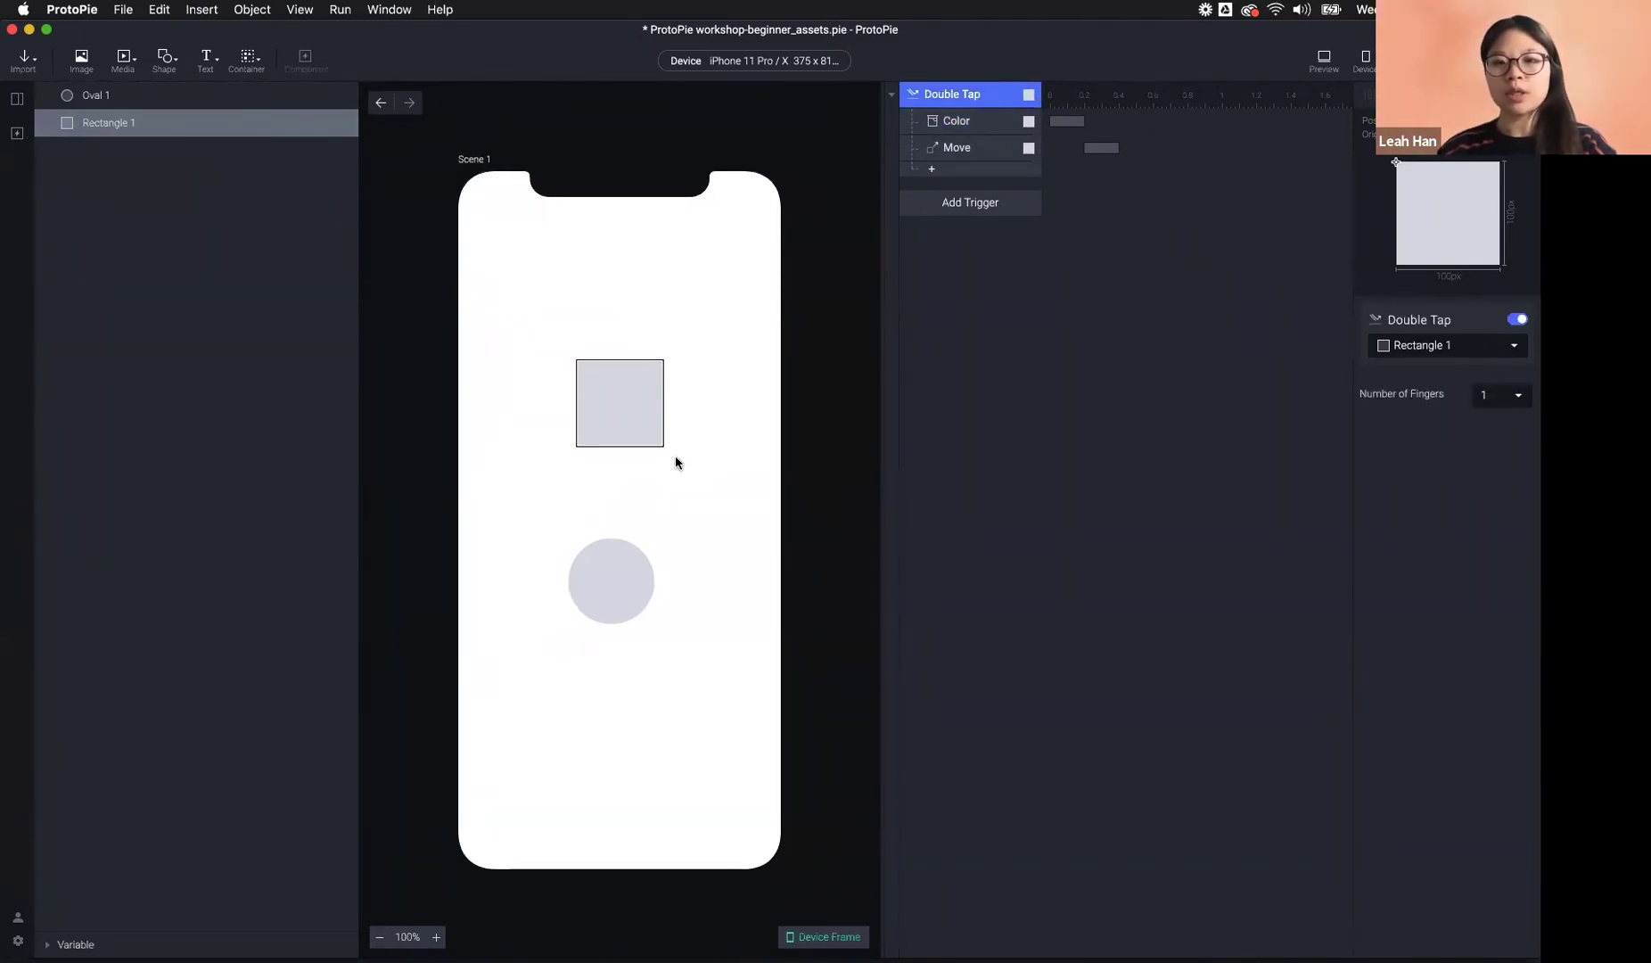
click(591, 395)
drag(611, 582, 618, 612)
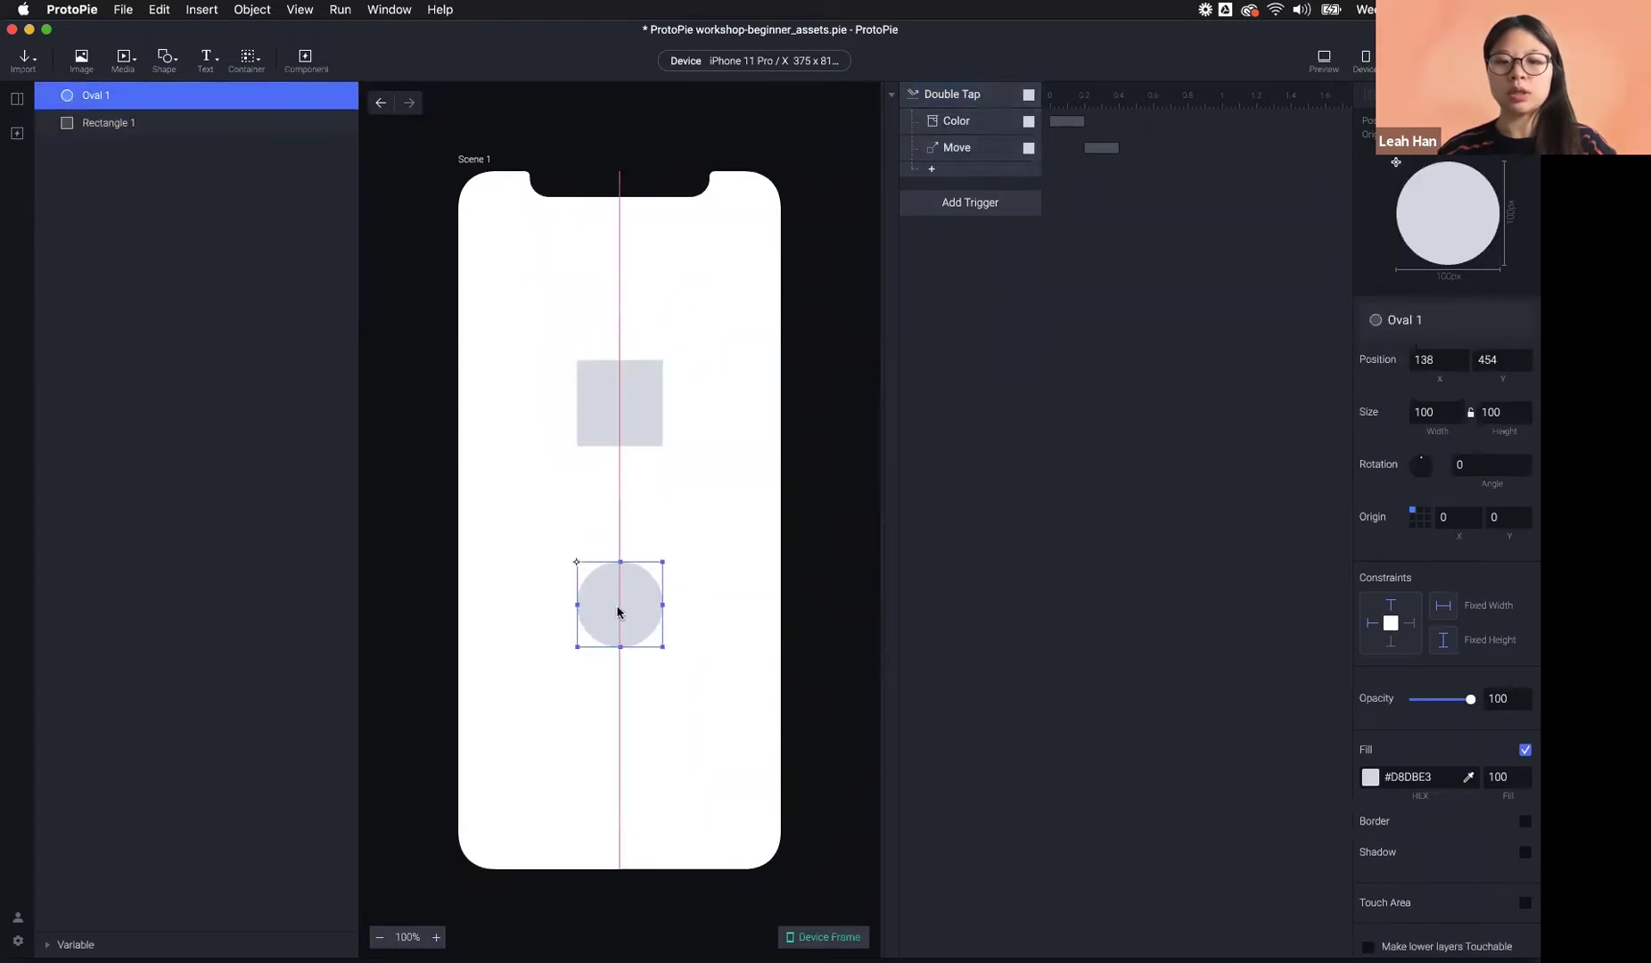
- Change the target layer of the Double Tap's Color response to Oval 1
click(957, 121)
click(956, 147)
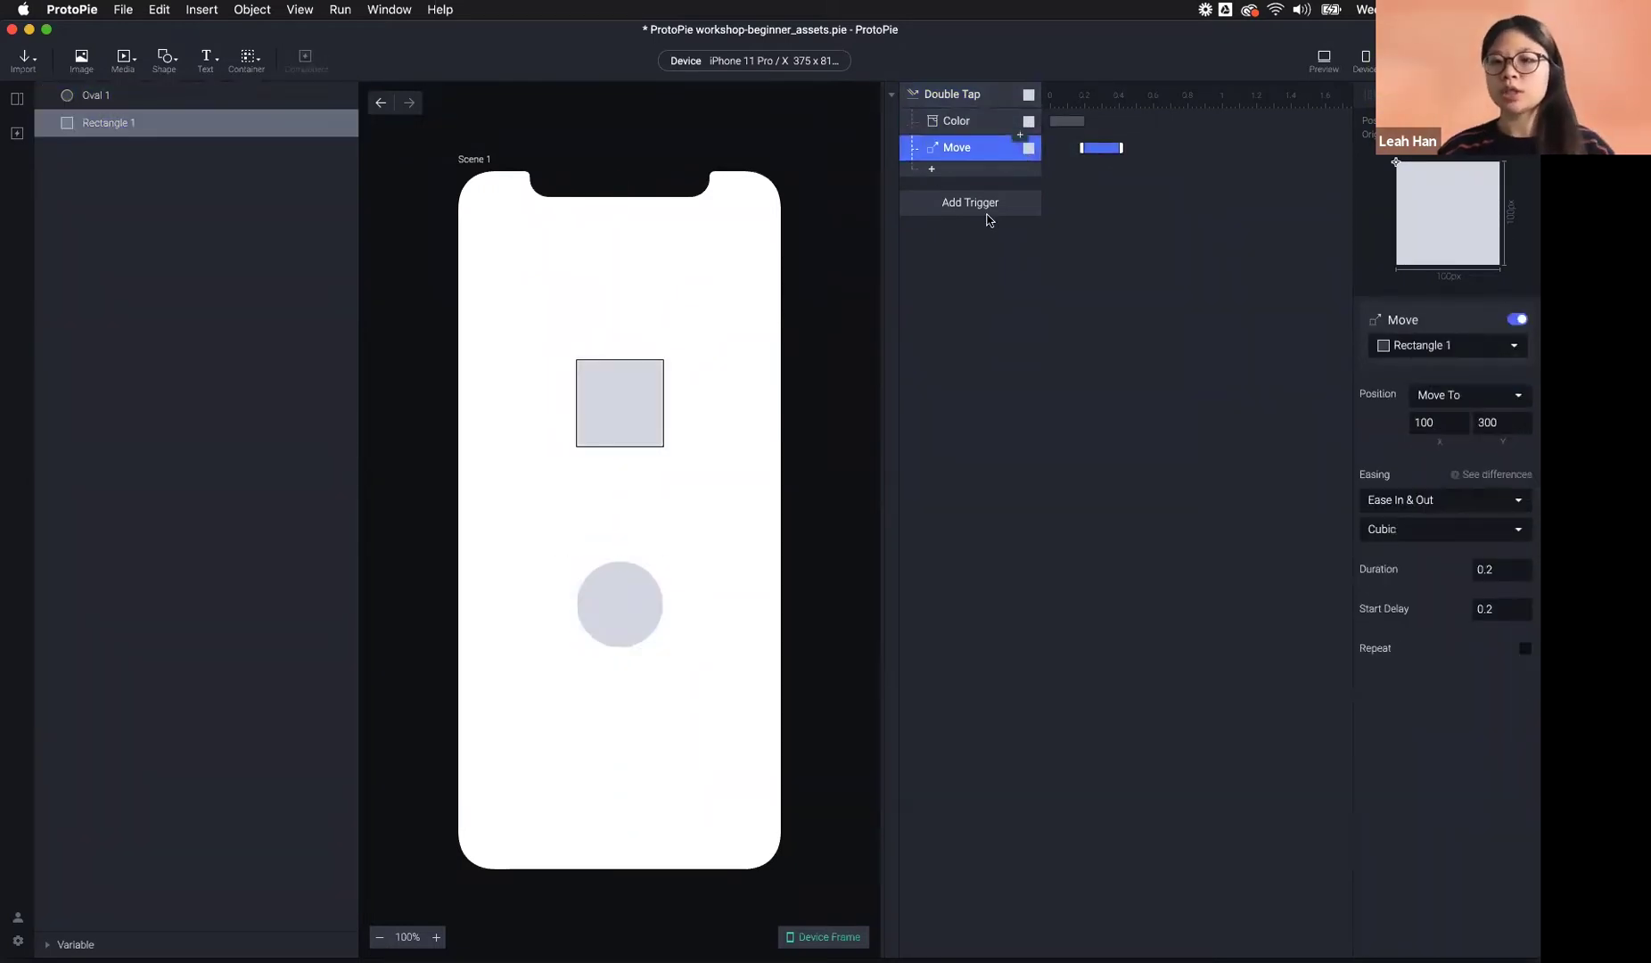
shift+click(989, 122)
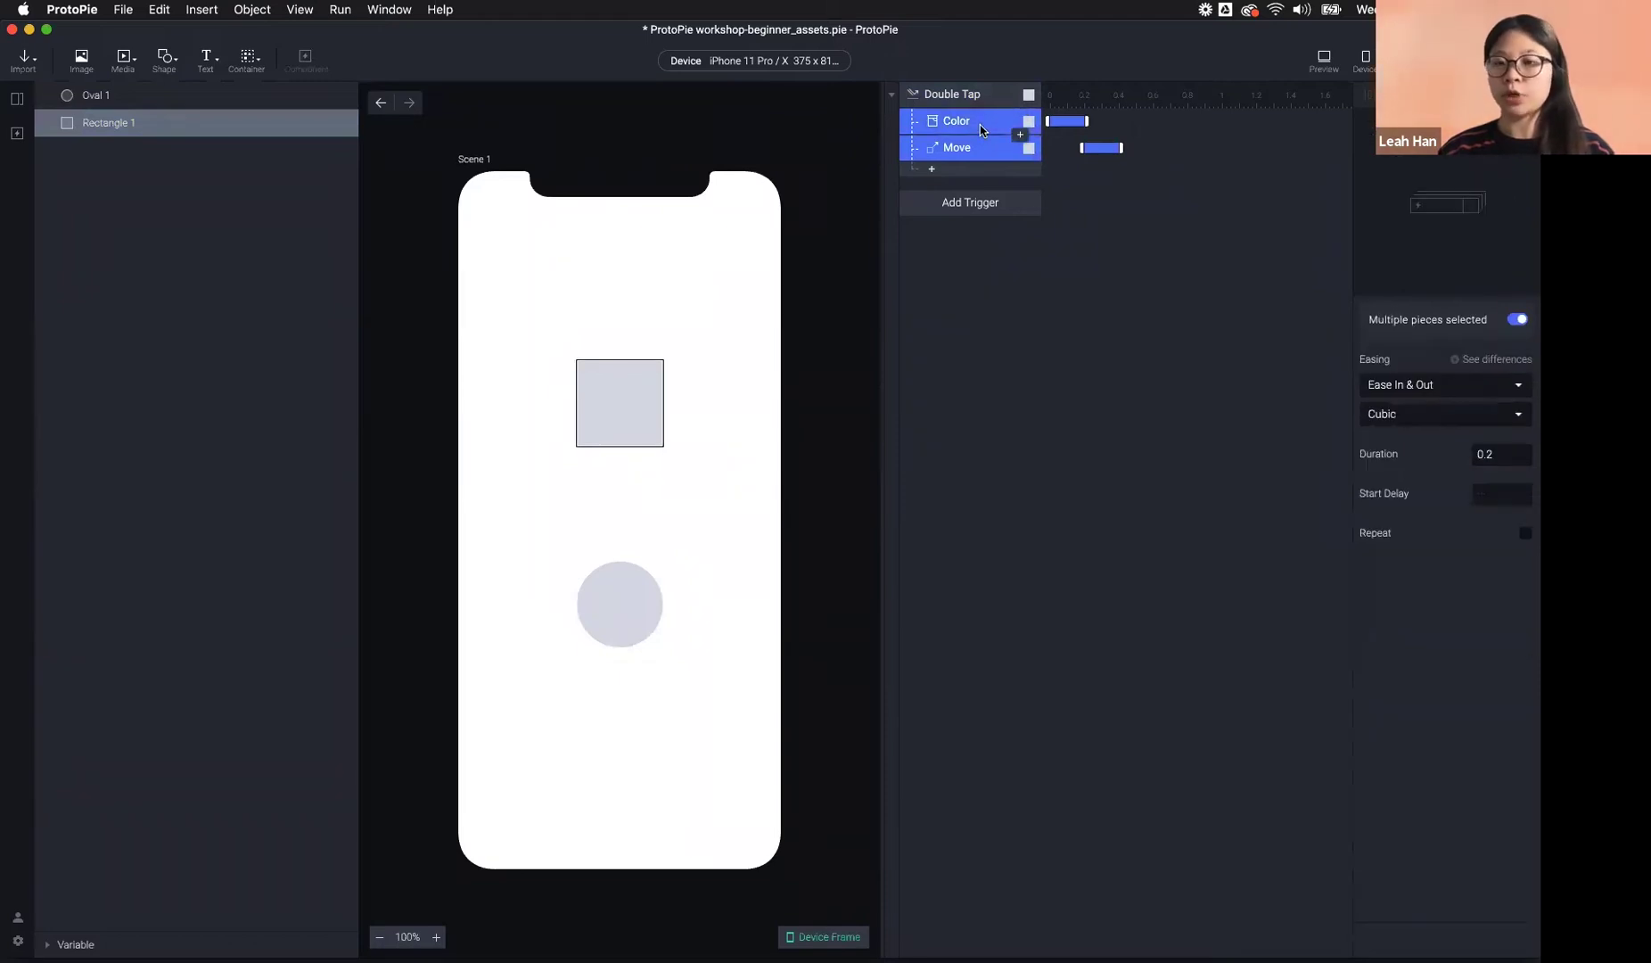
click(981, 249)
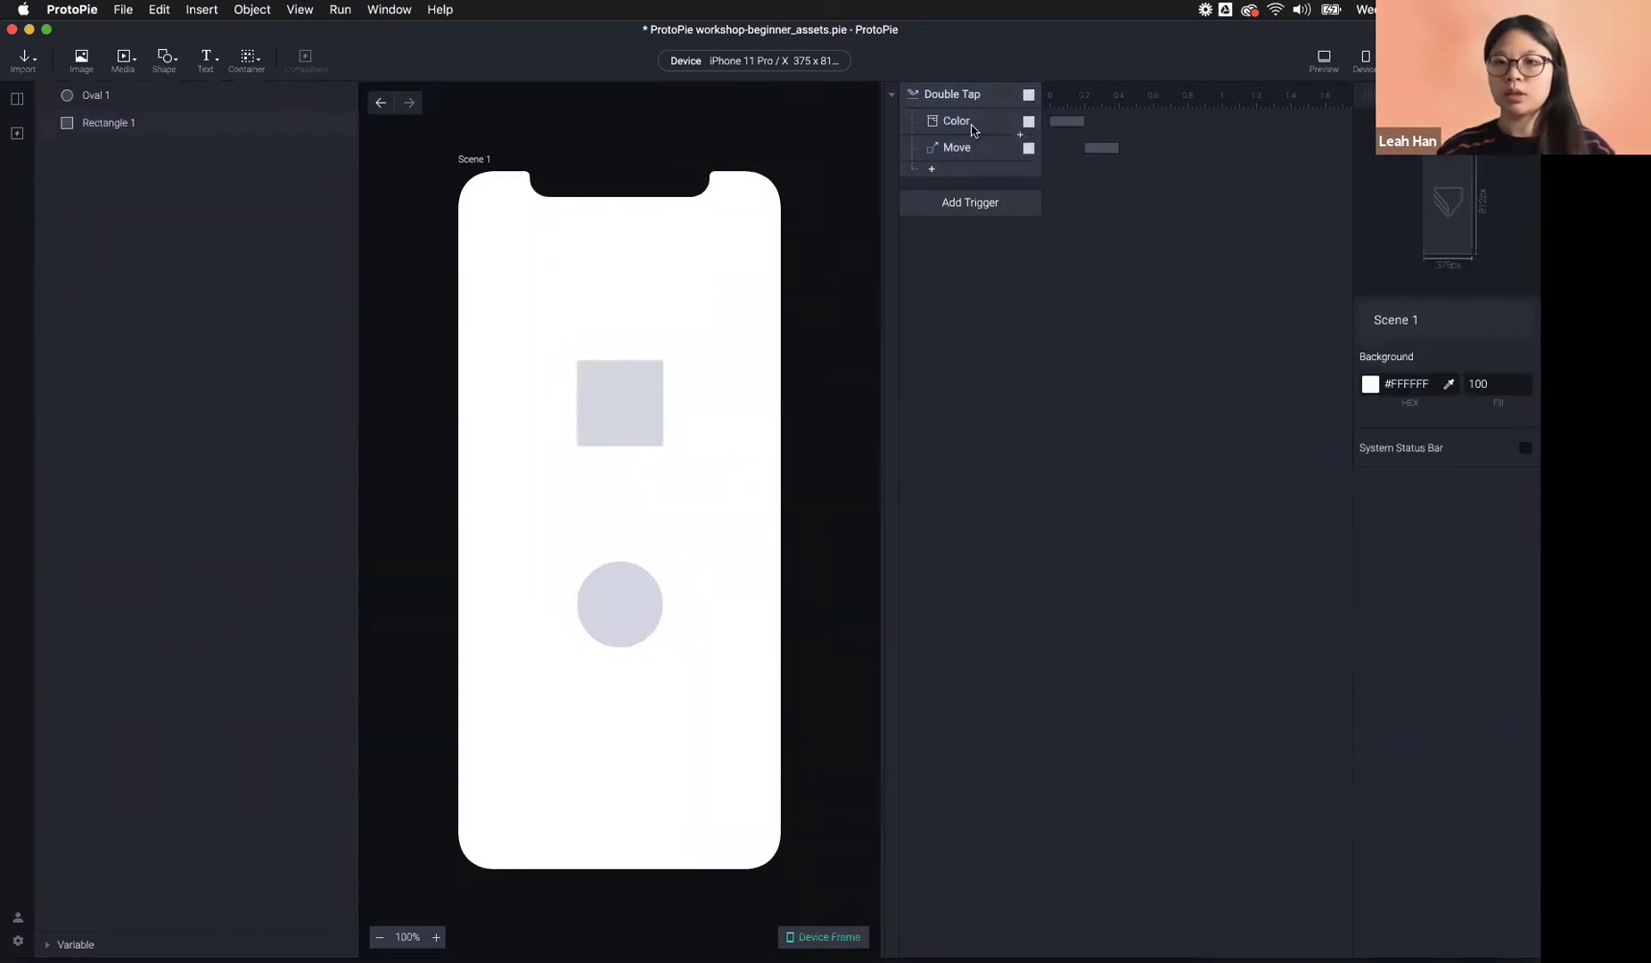
click(972, 130)
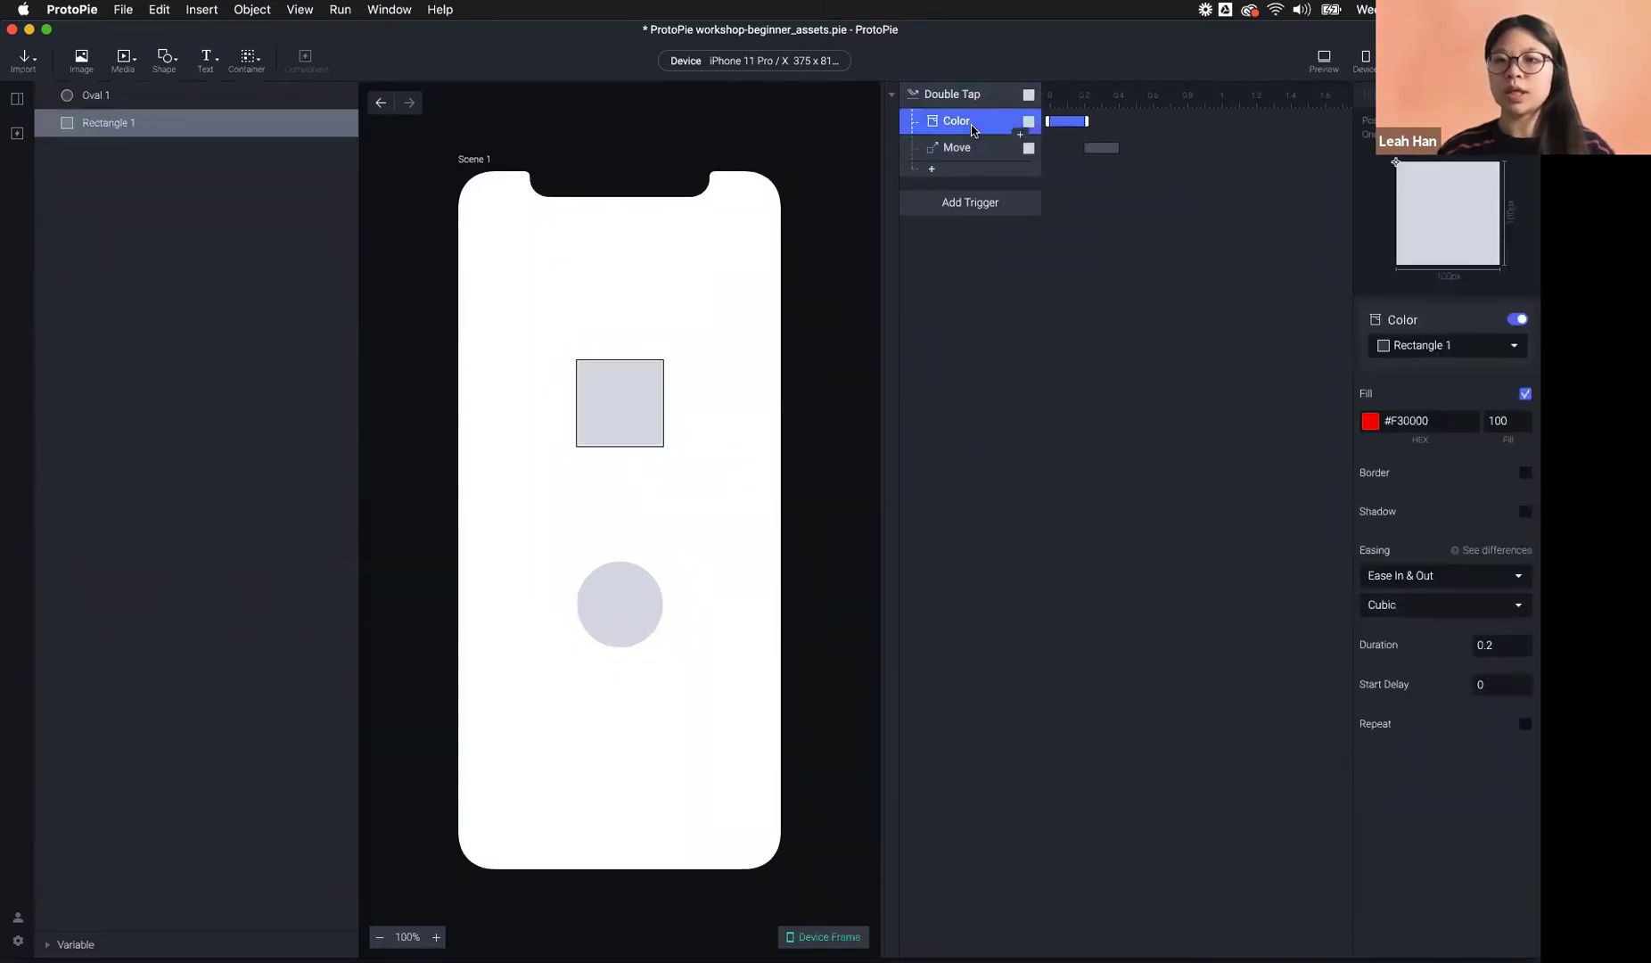
click(1455, 349)
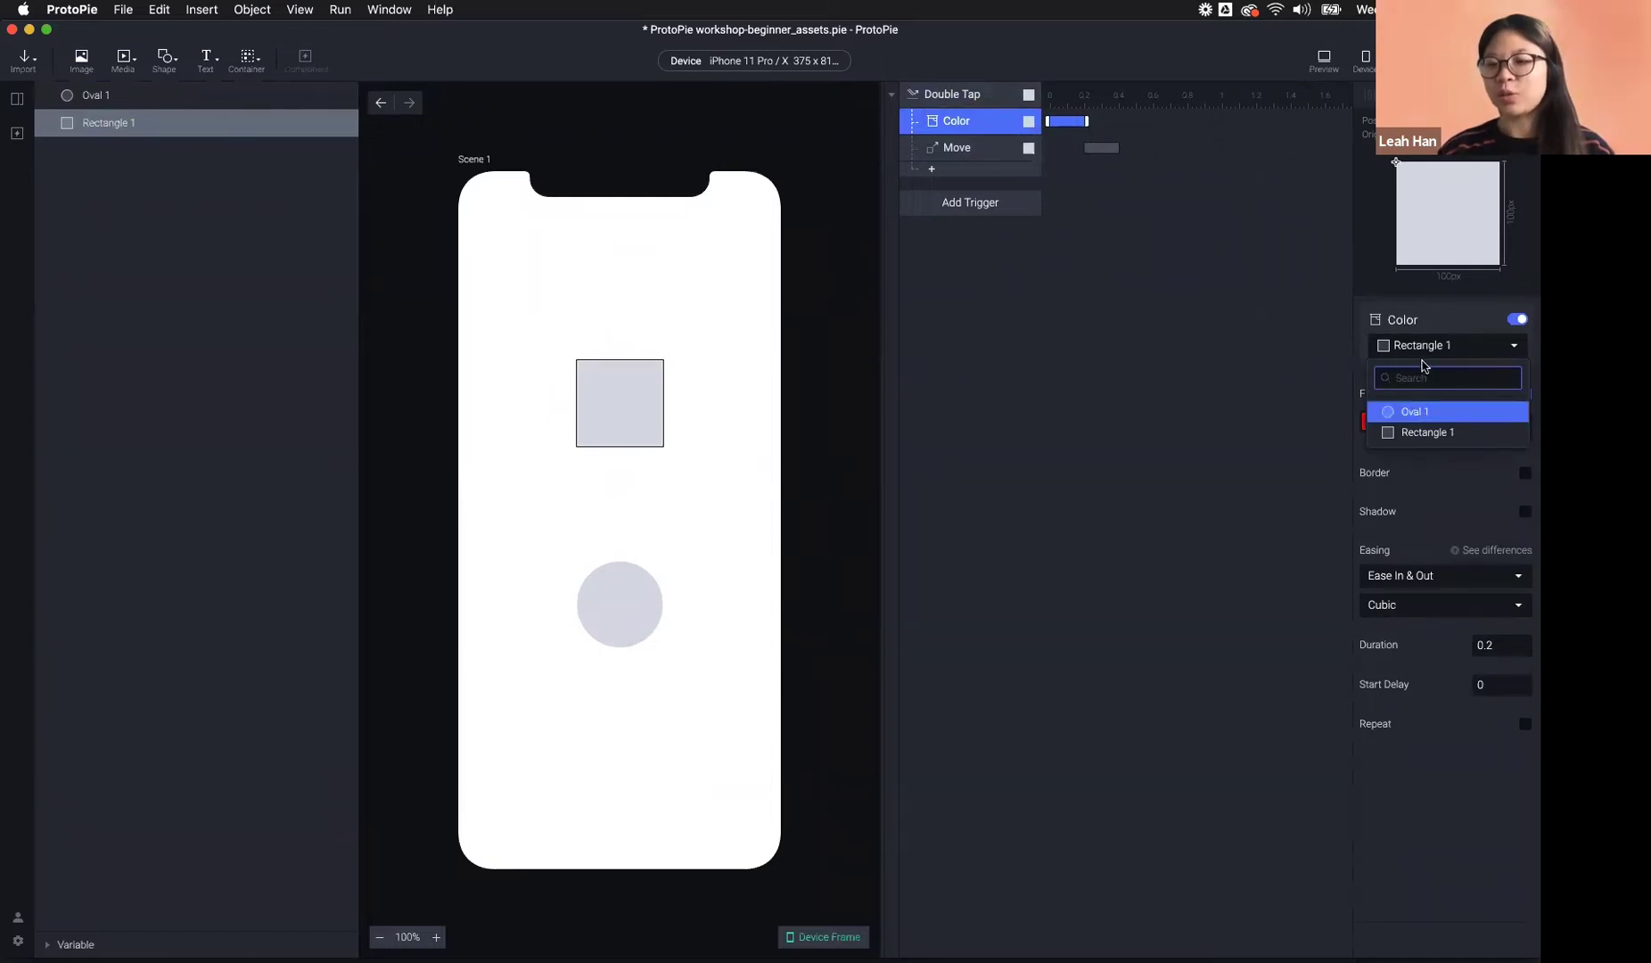
click(1418, 416)
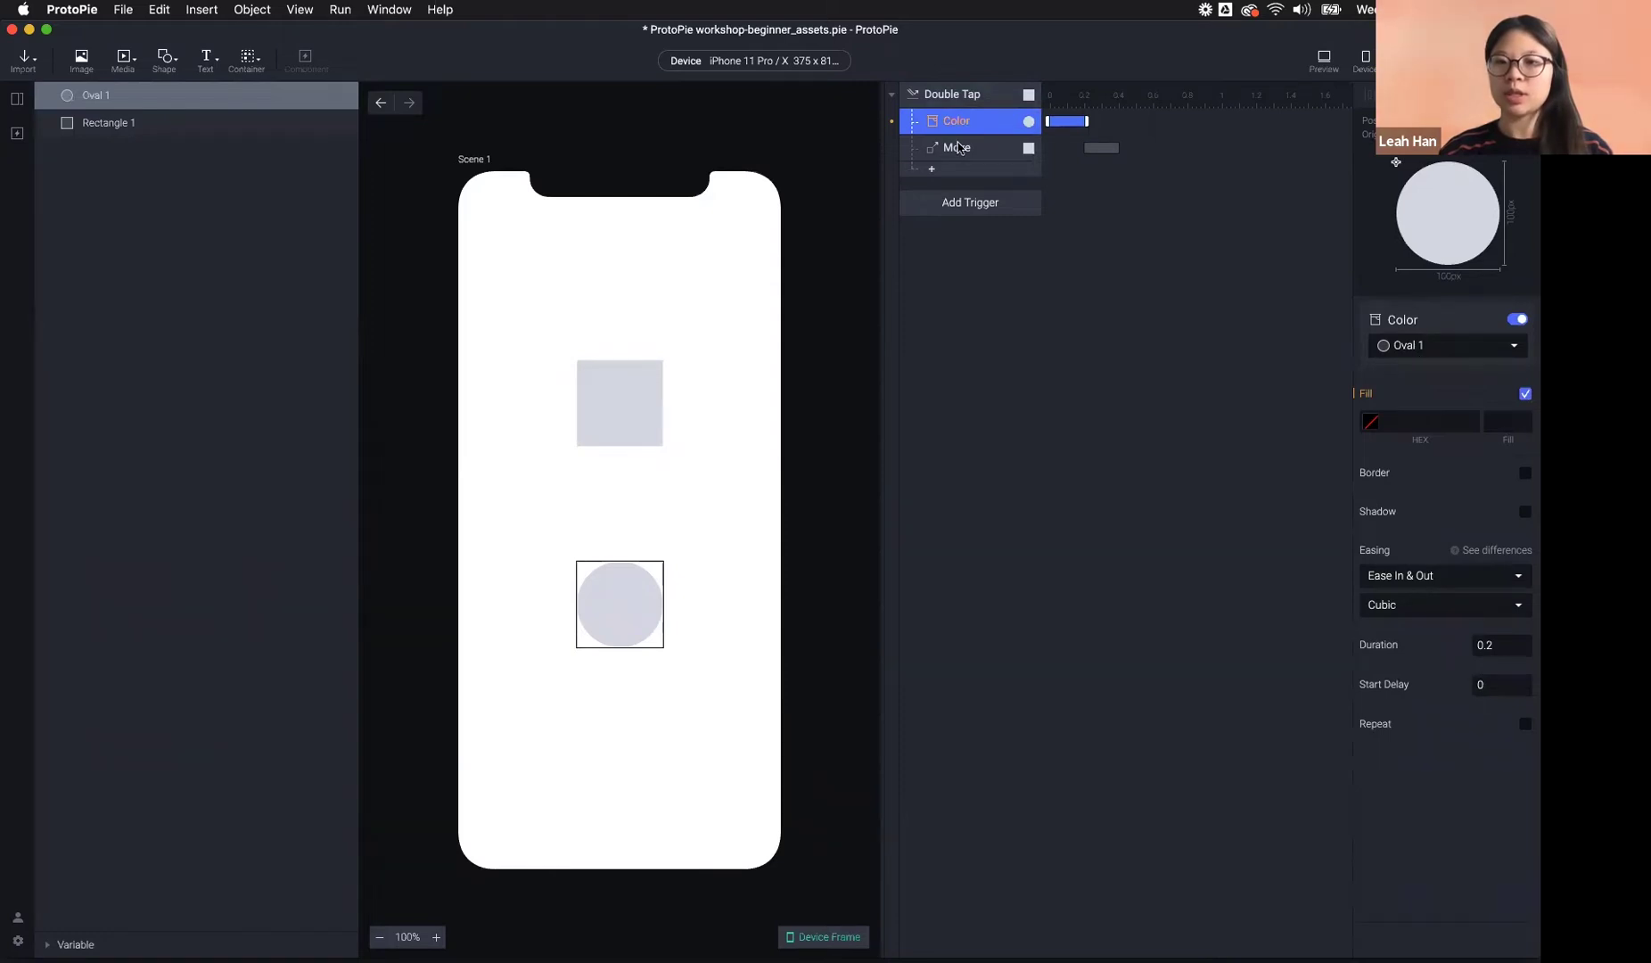
- Change the target layer of the Double Tap's Move response to Oval 1 and review the Color response
click(958, 147)
click(1448, 345)
click(1454, 411)
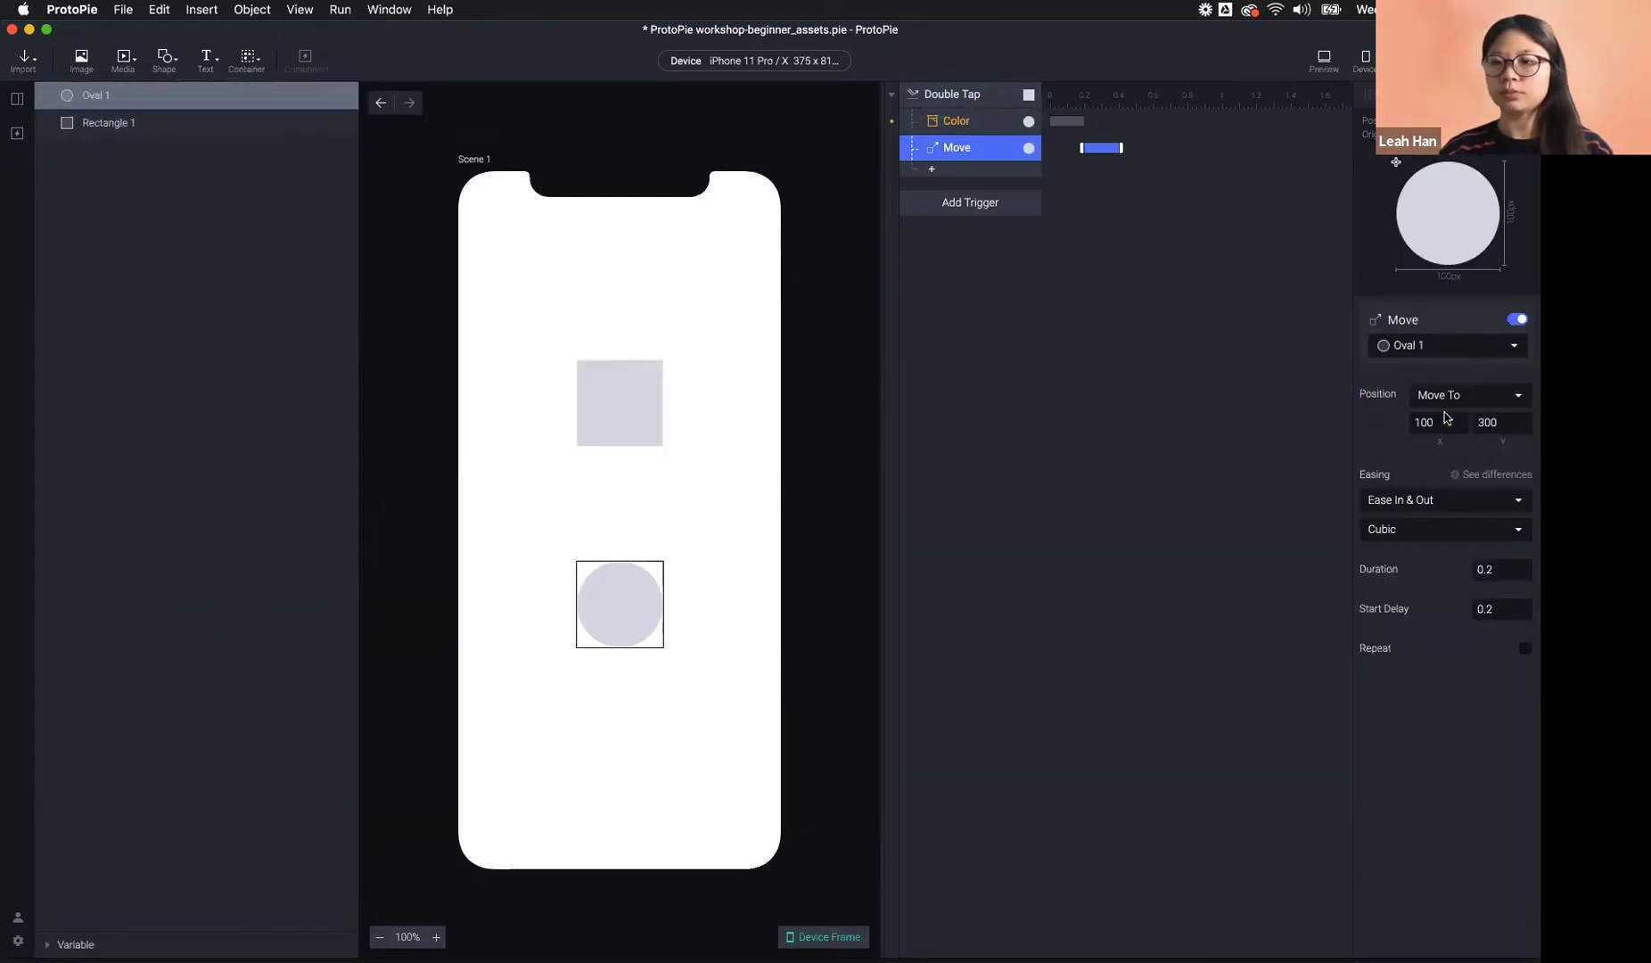
click(1268, 466)
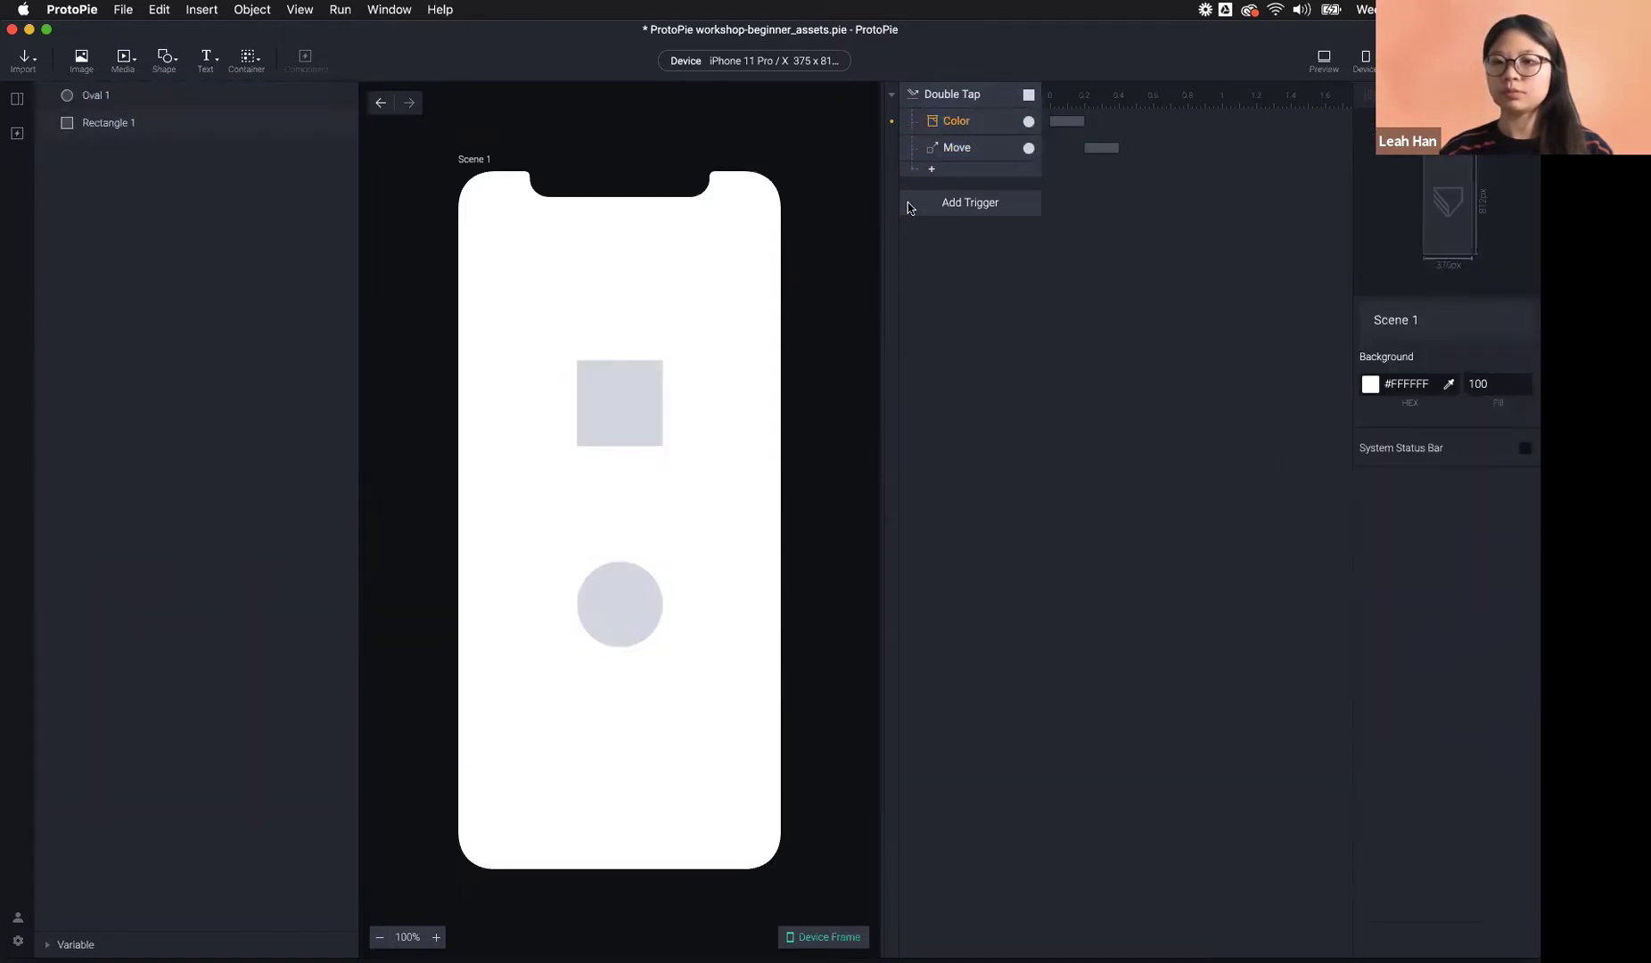
click(946, 140)
click(951, 125)
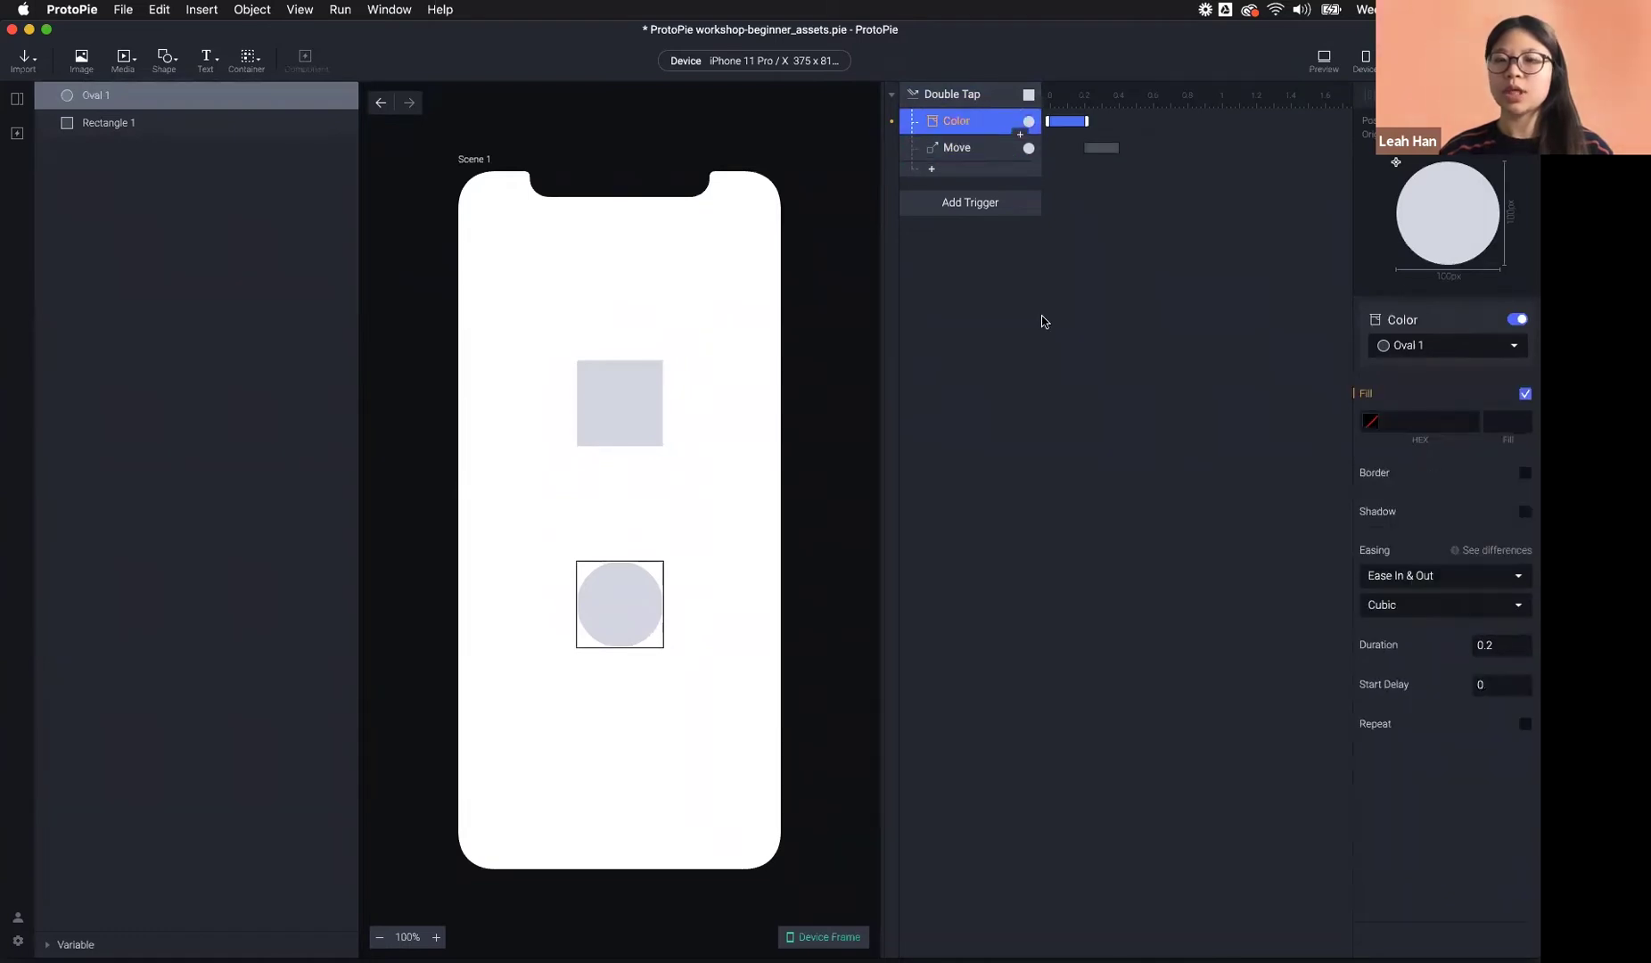
click(1043, 317)
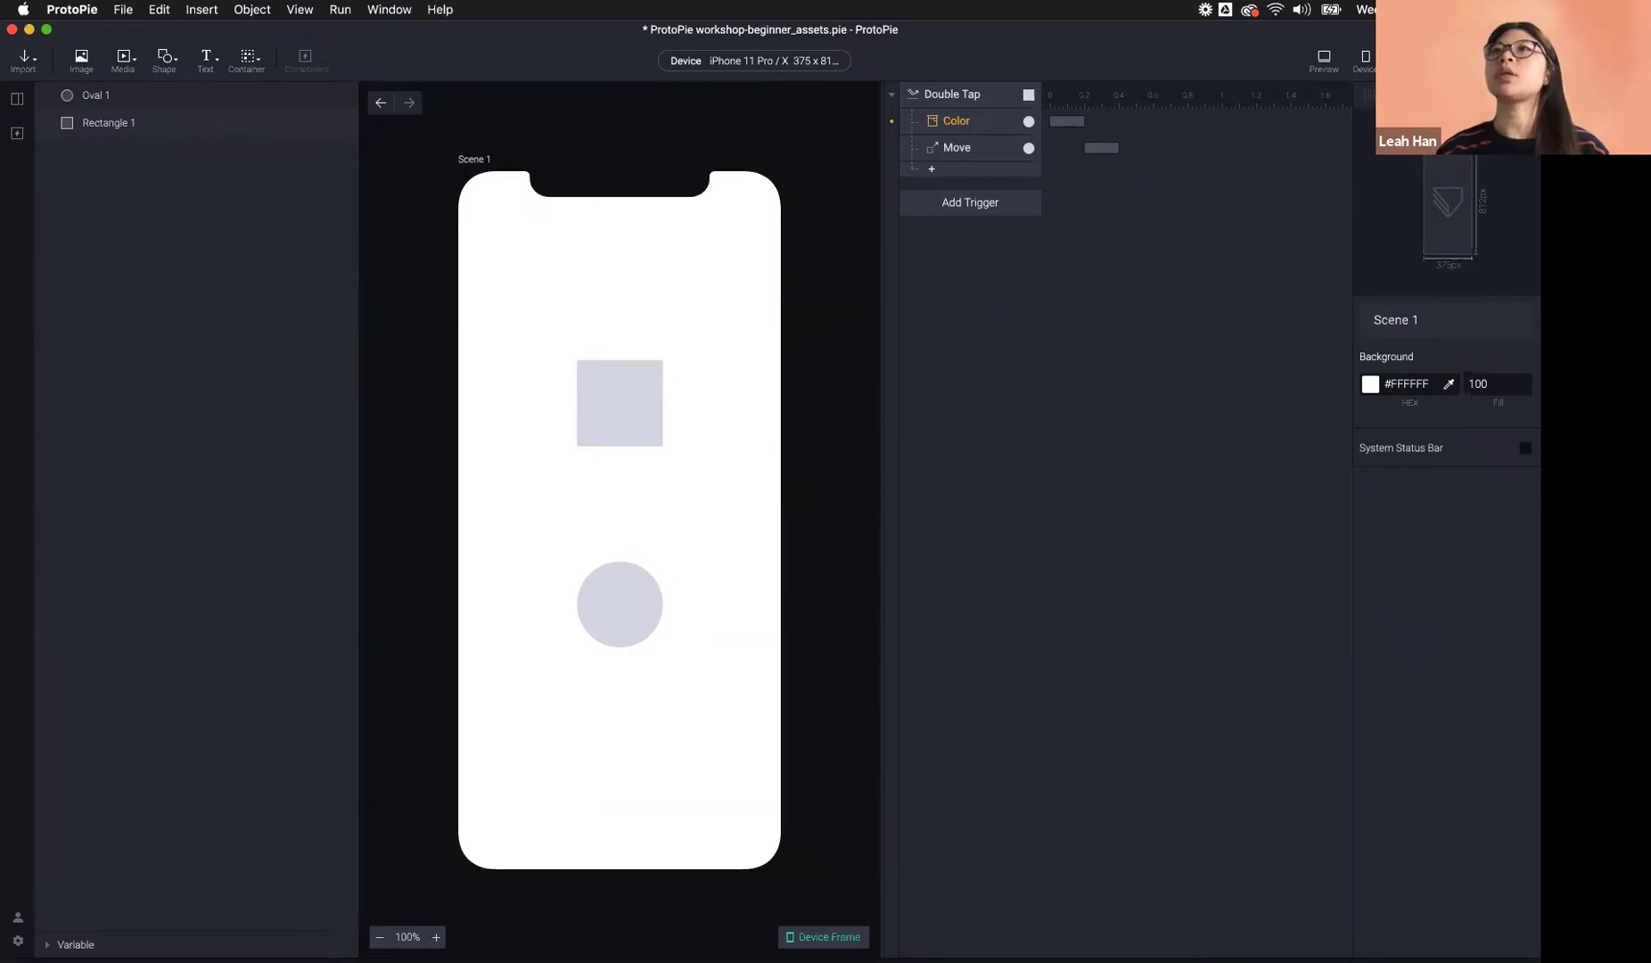
- Return to the home scene and test the long press on the Long Press icon in the preview
click(20, 101)
double_click(73, 174)
click(994, 129)
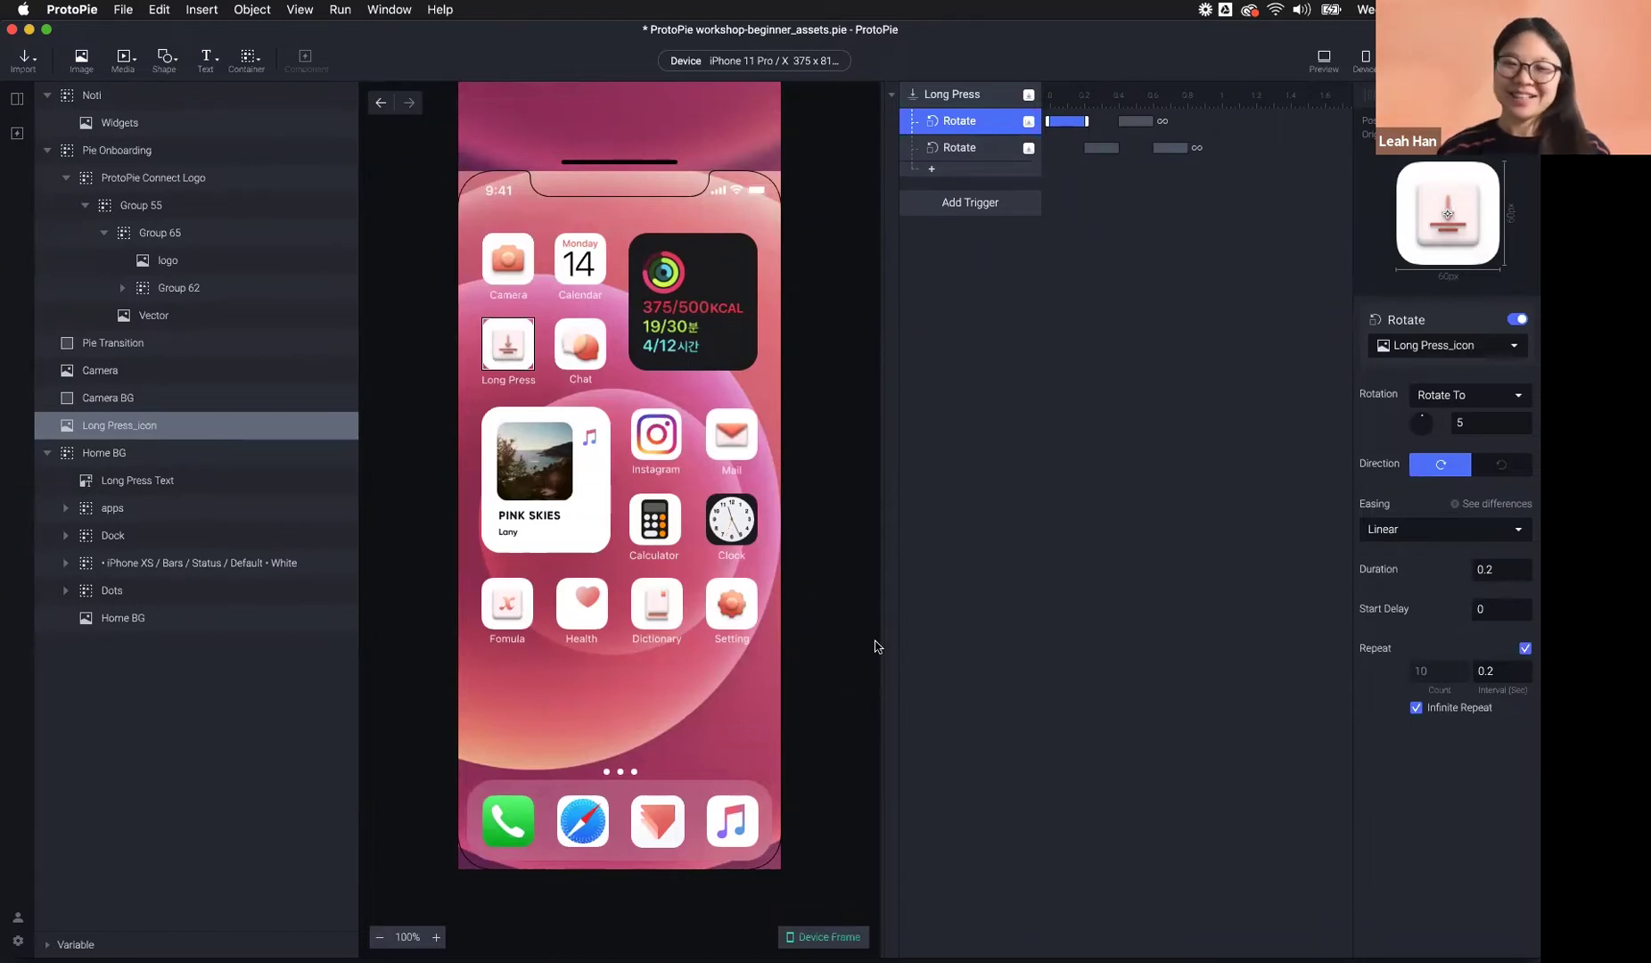
click(1006, 579)
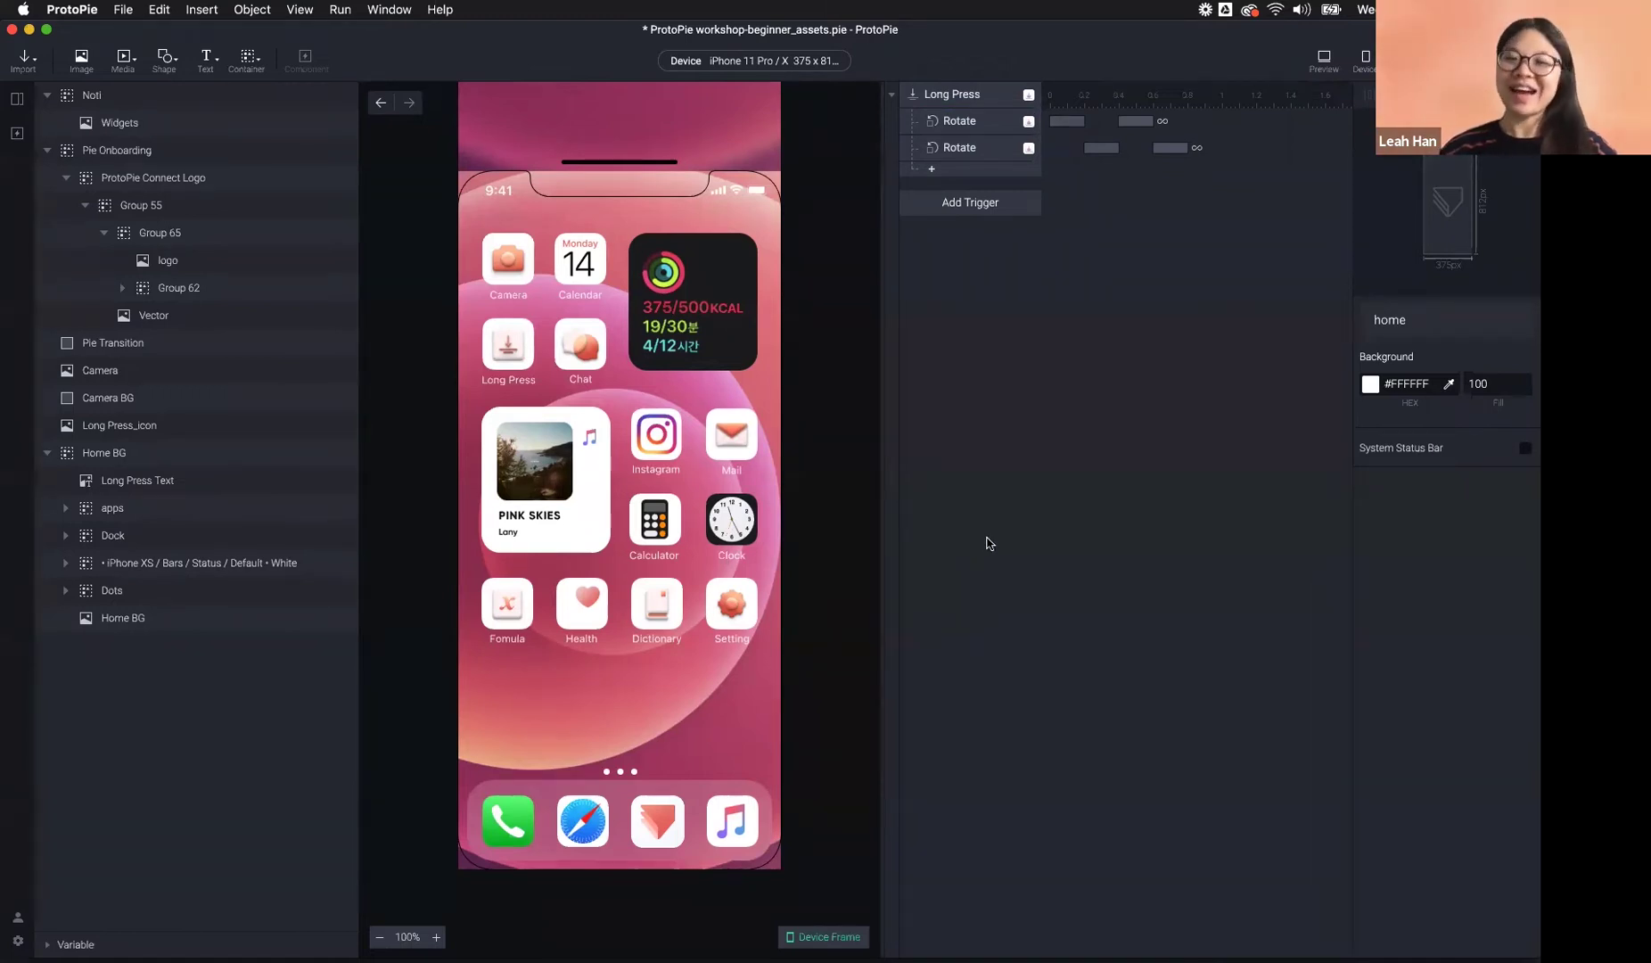
click(1323, 58)
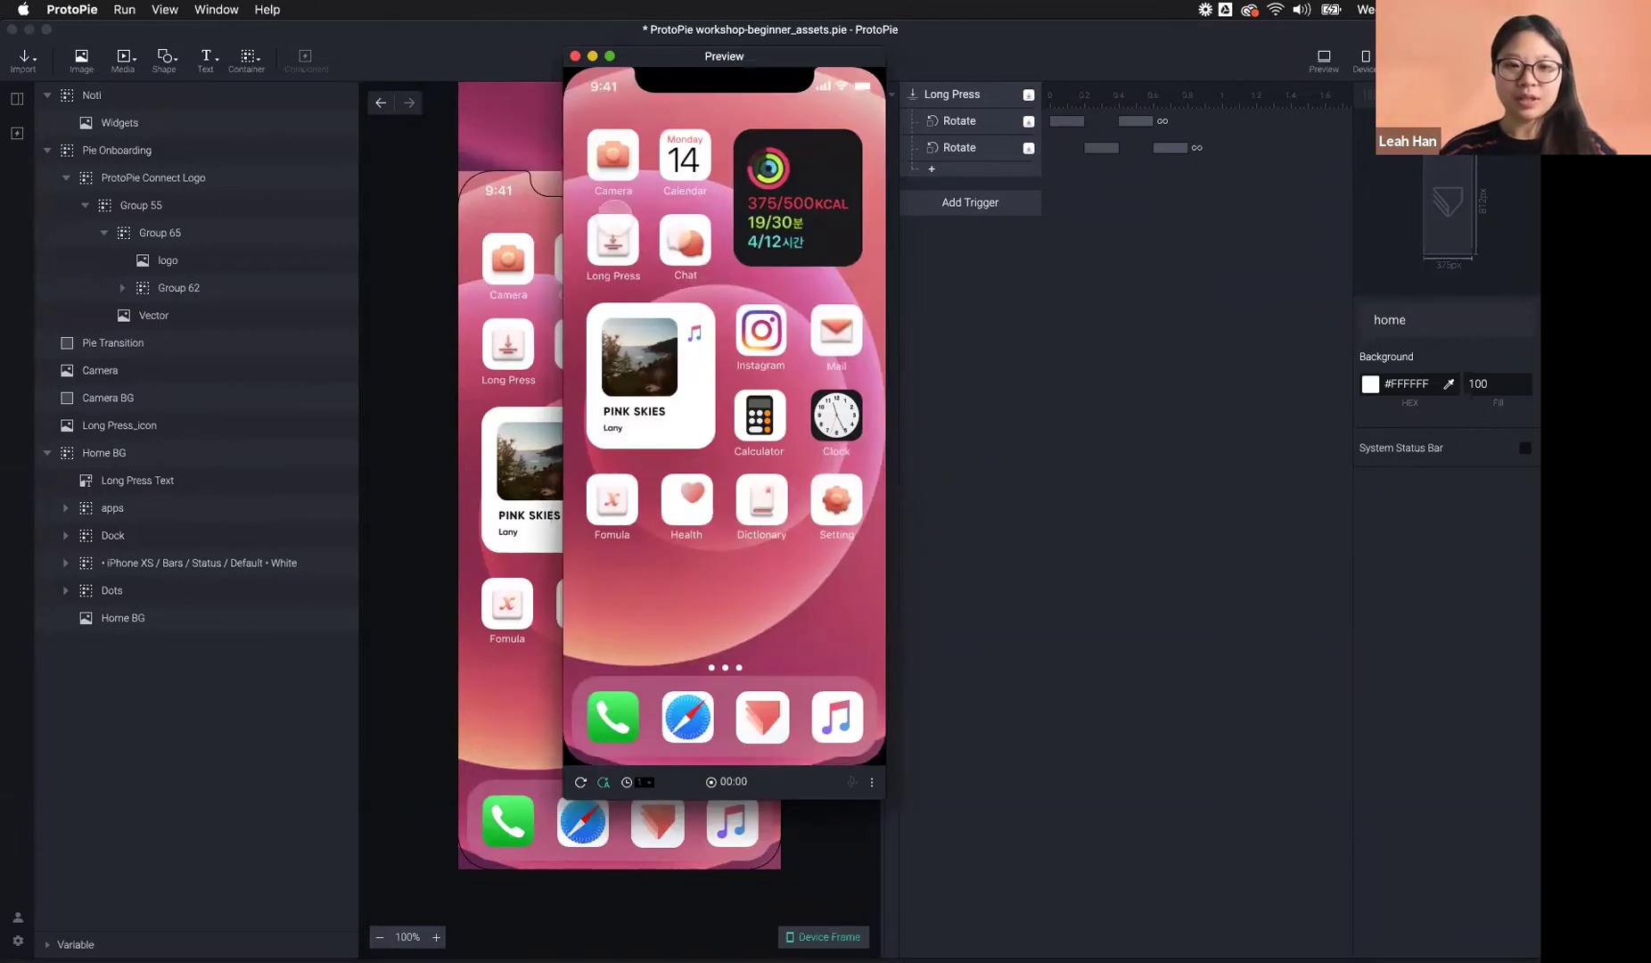
click(613, 239)
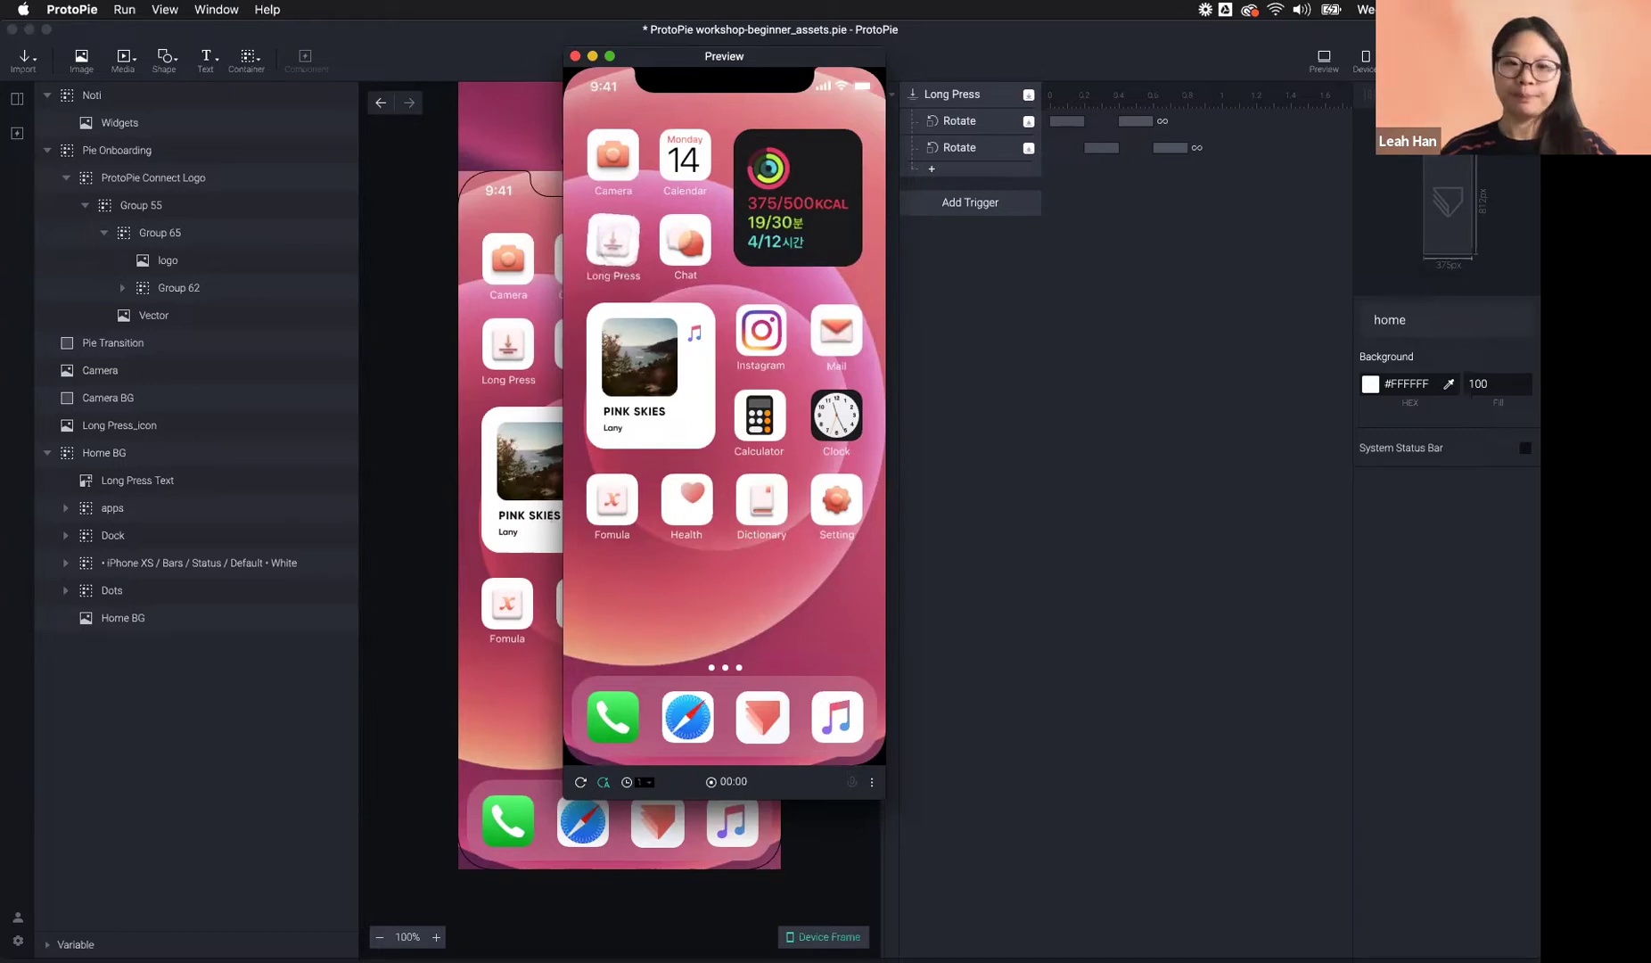
click(1145, 280)
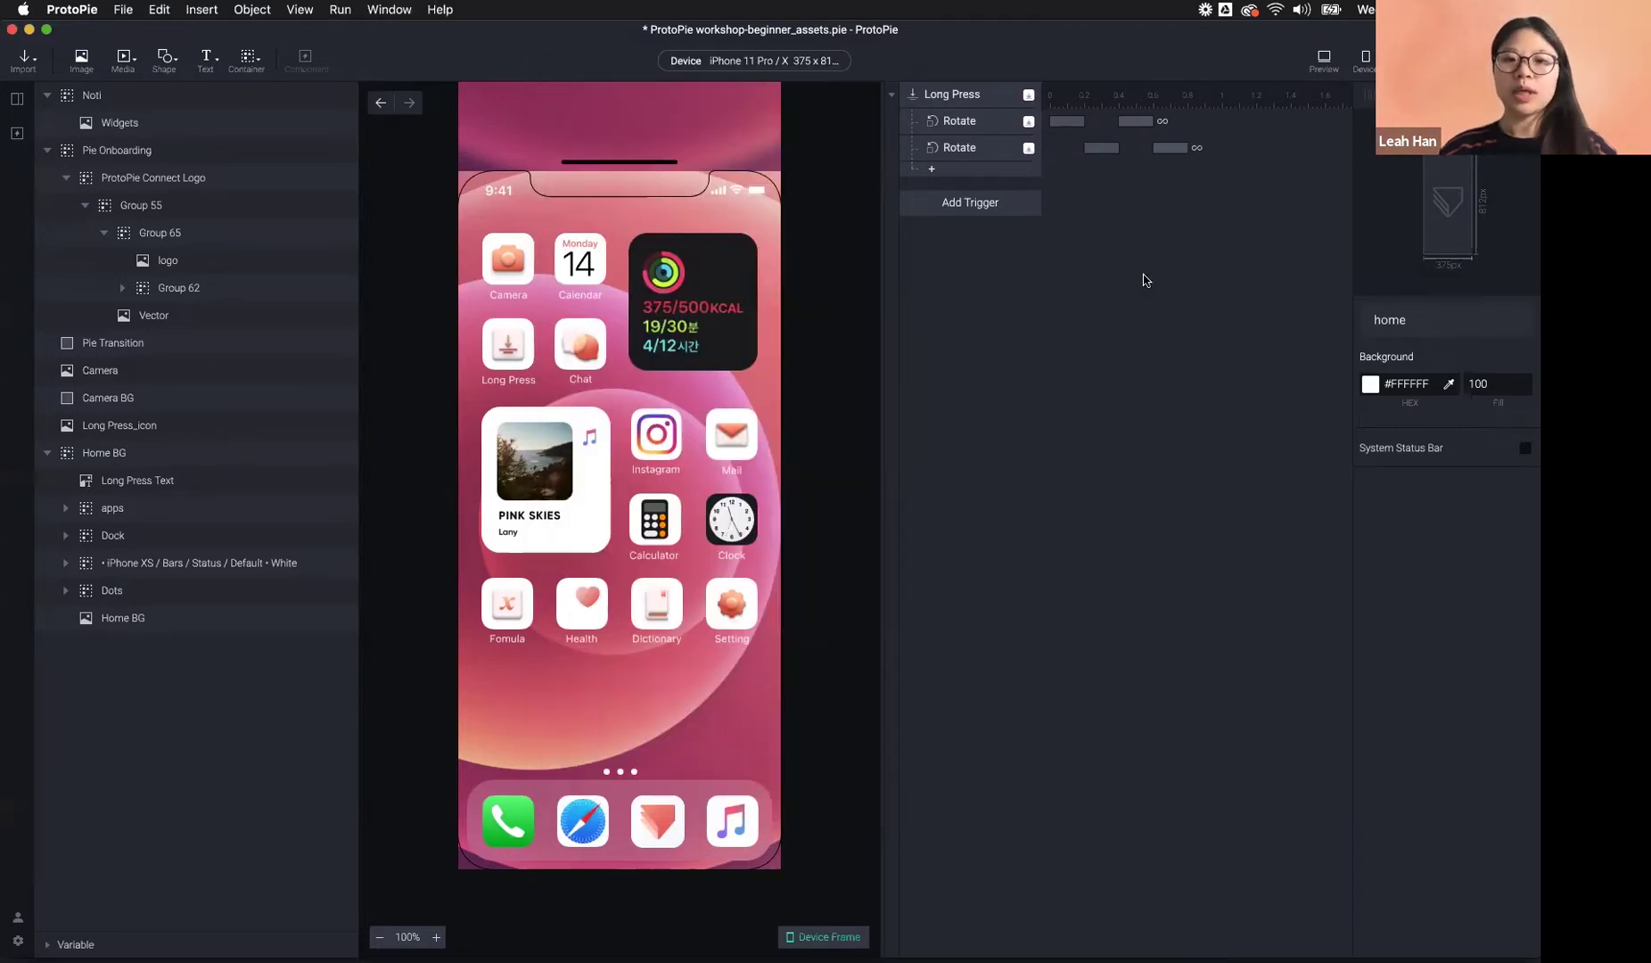
- Add a Tap trigger to the Long Press icon with a Stop response targeting the same icon
click(510, 349)
click(999, 215)
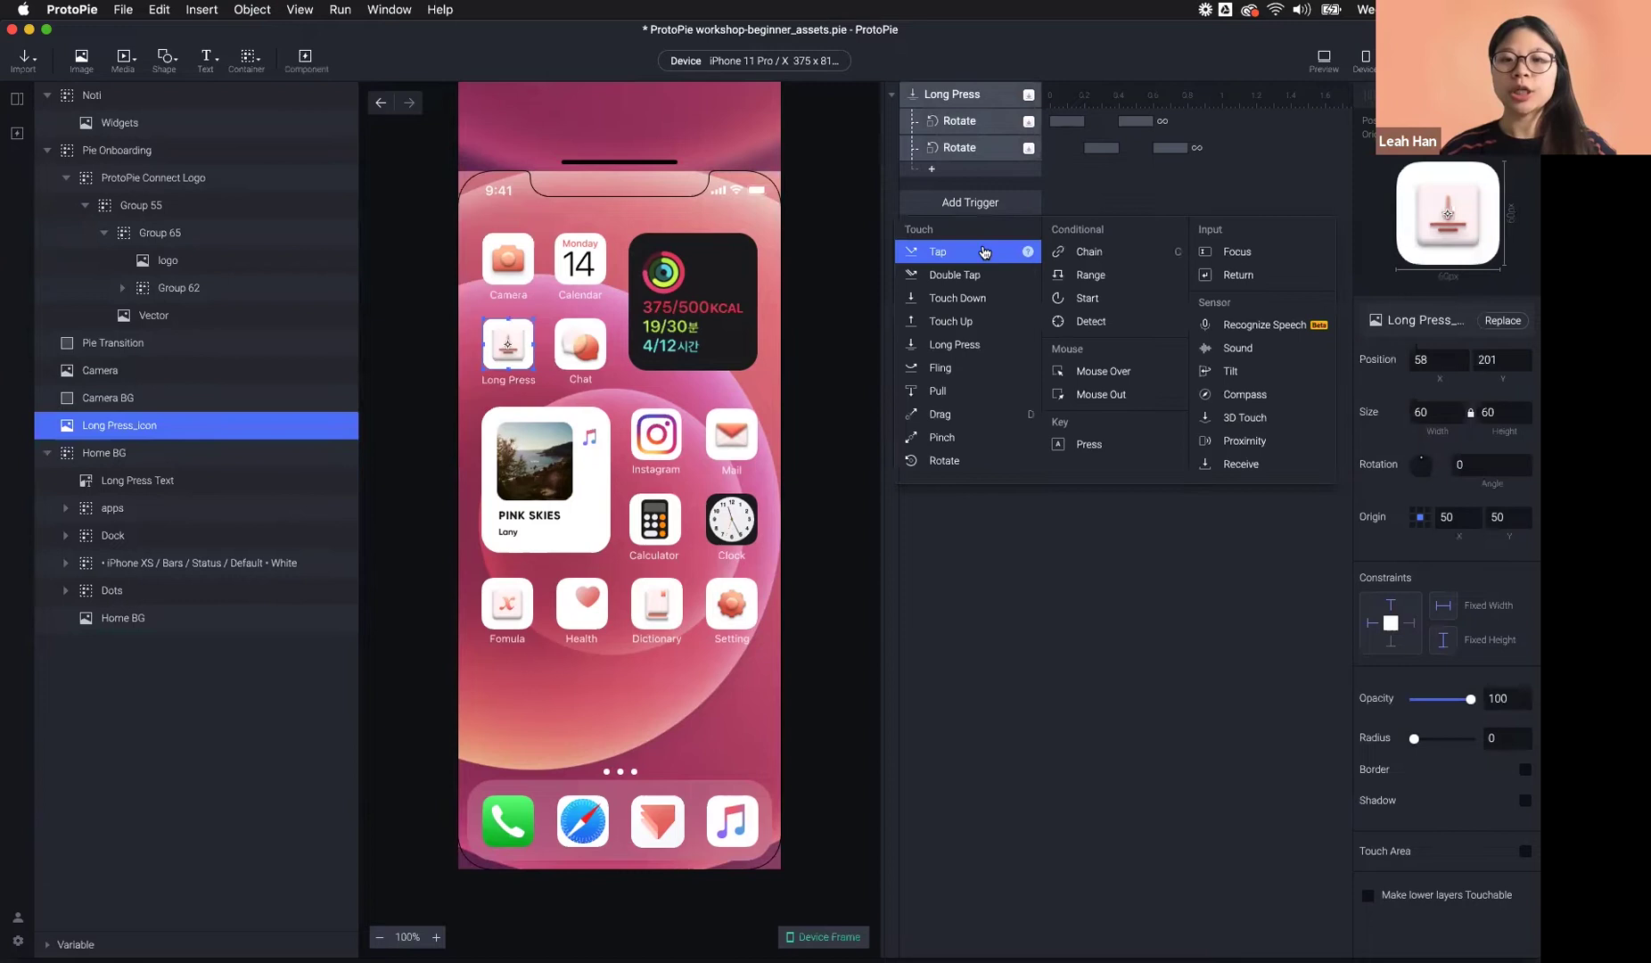
click(976, 254)
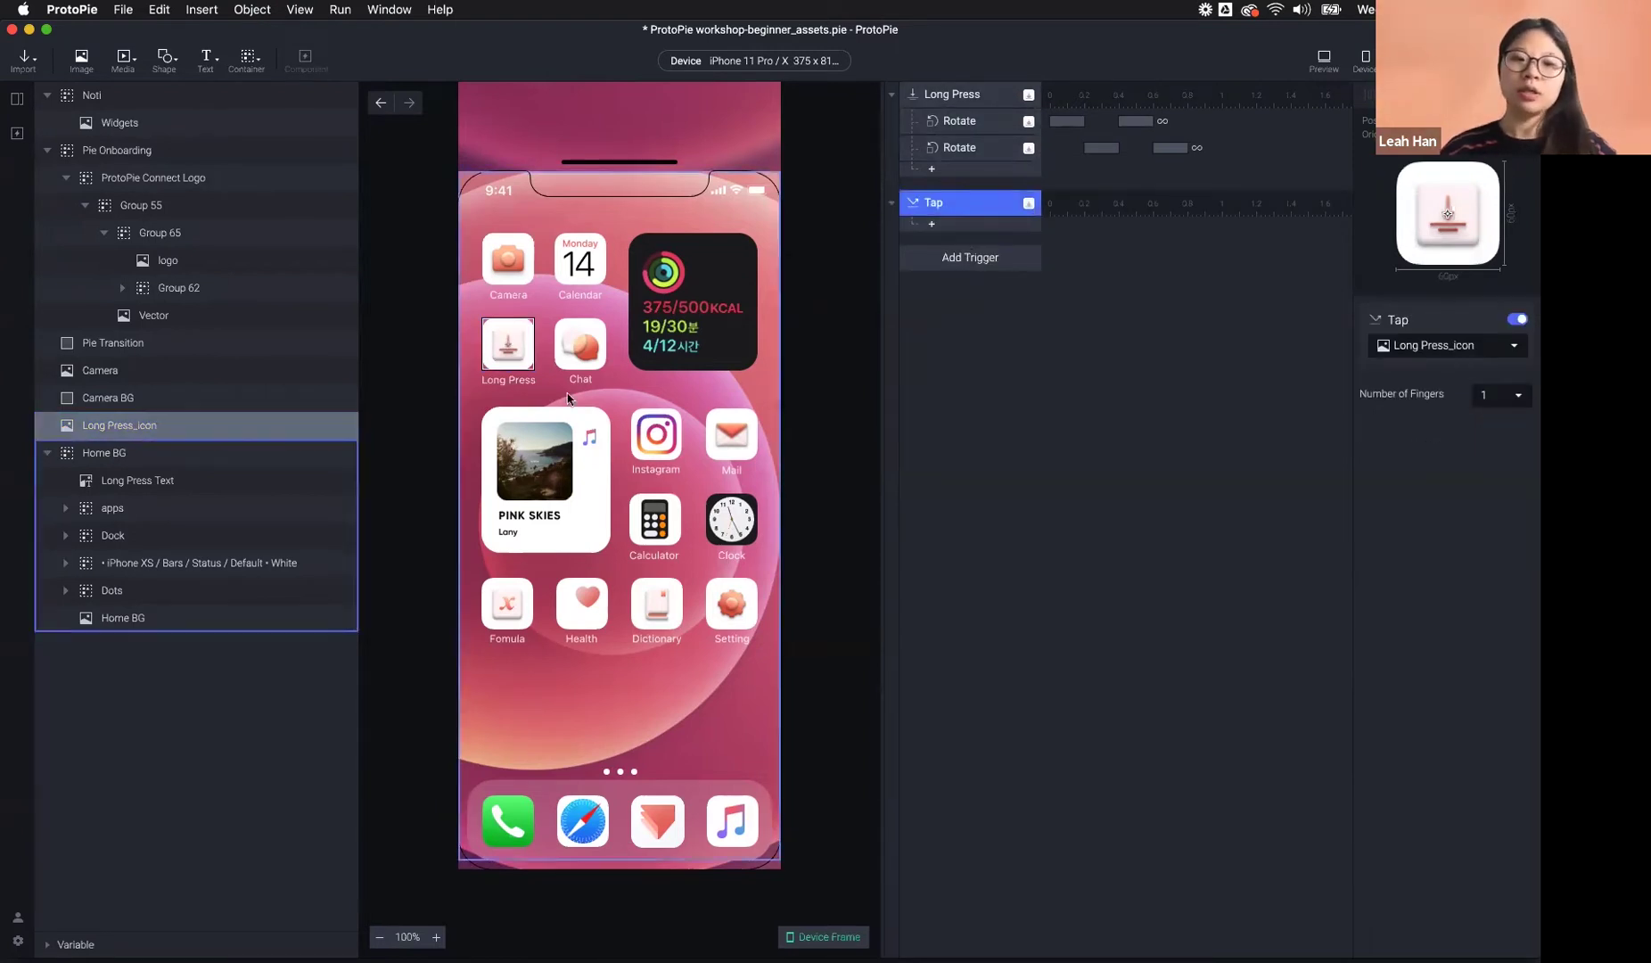
click(972, 230)
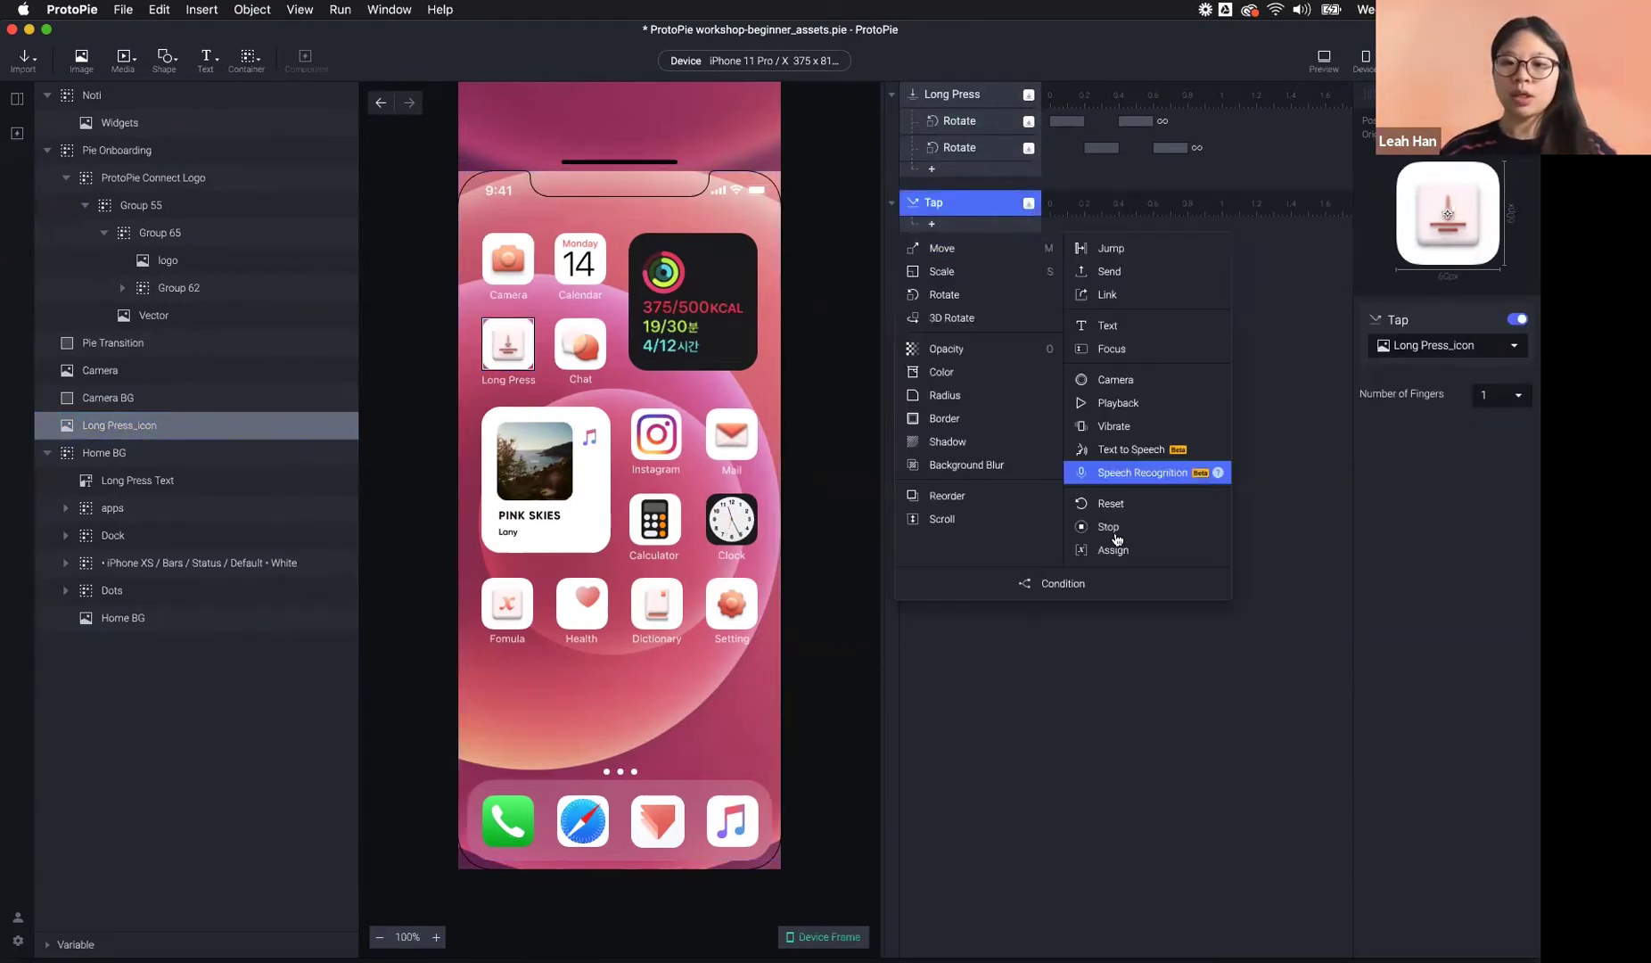
click(1114, 535)
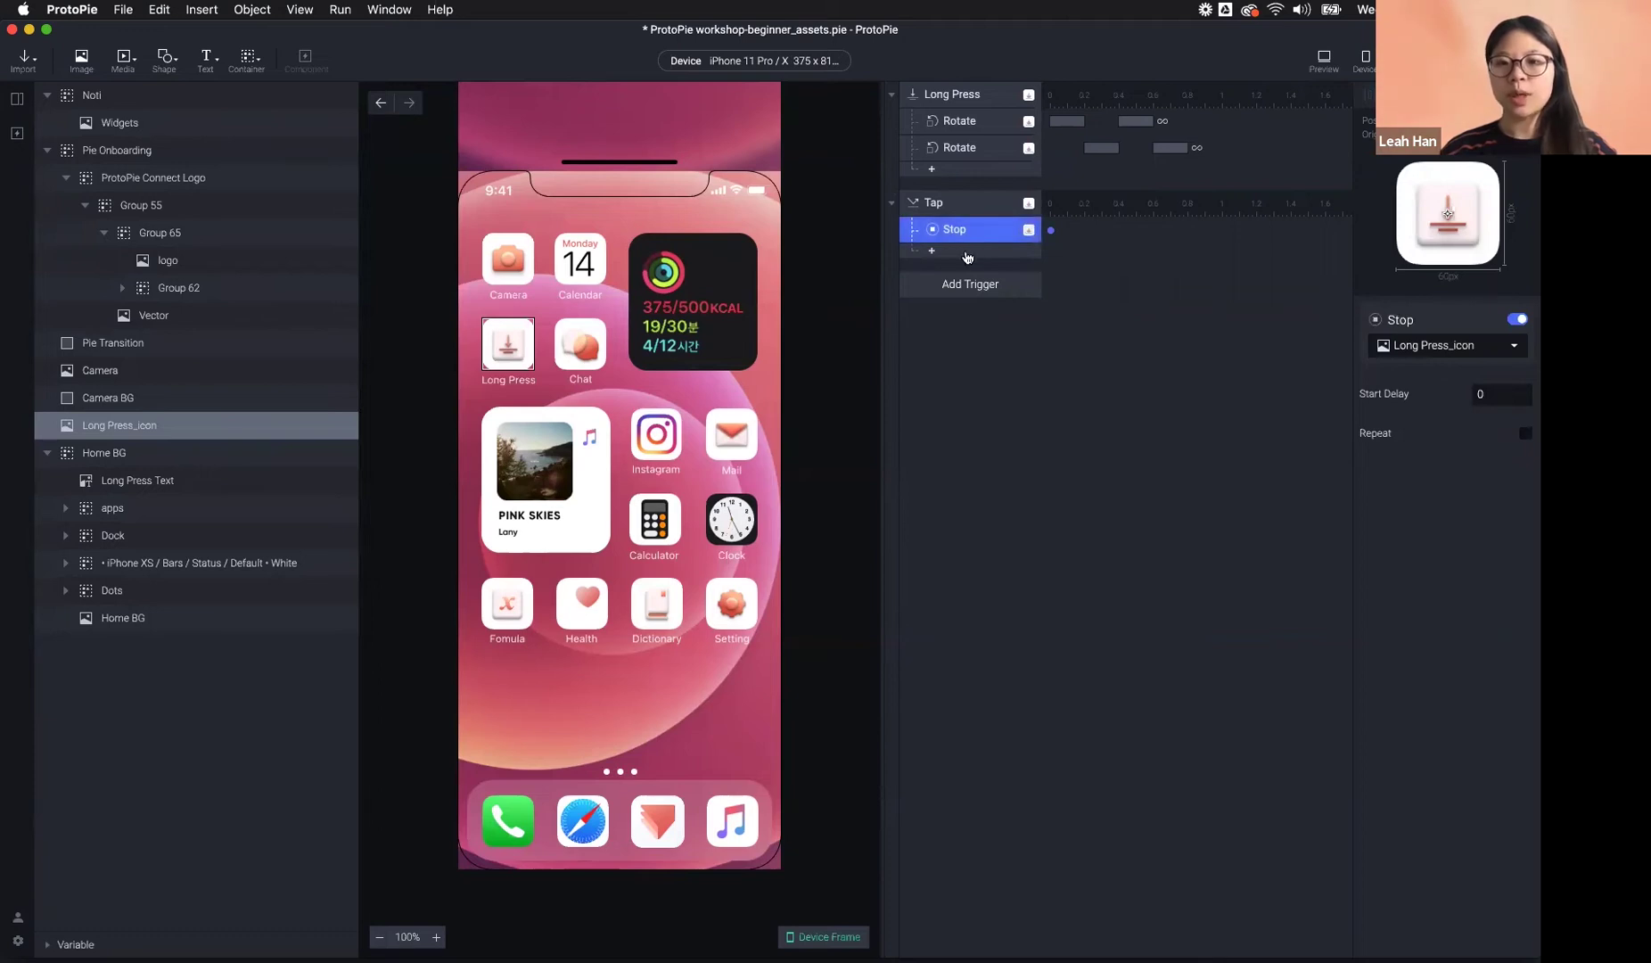
- Preview the home scene to check how tapping stops the Long Press icon's wiggle
click(969, 252)
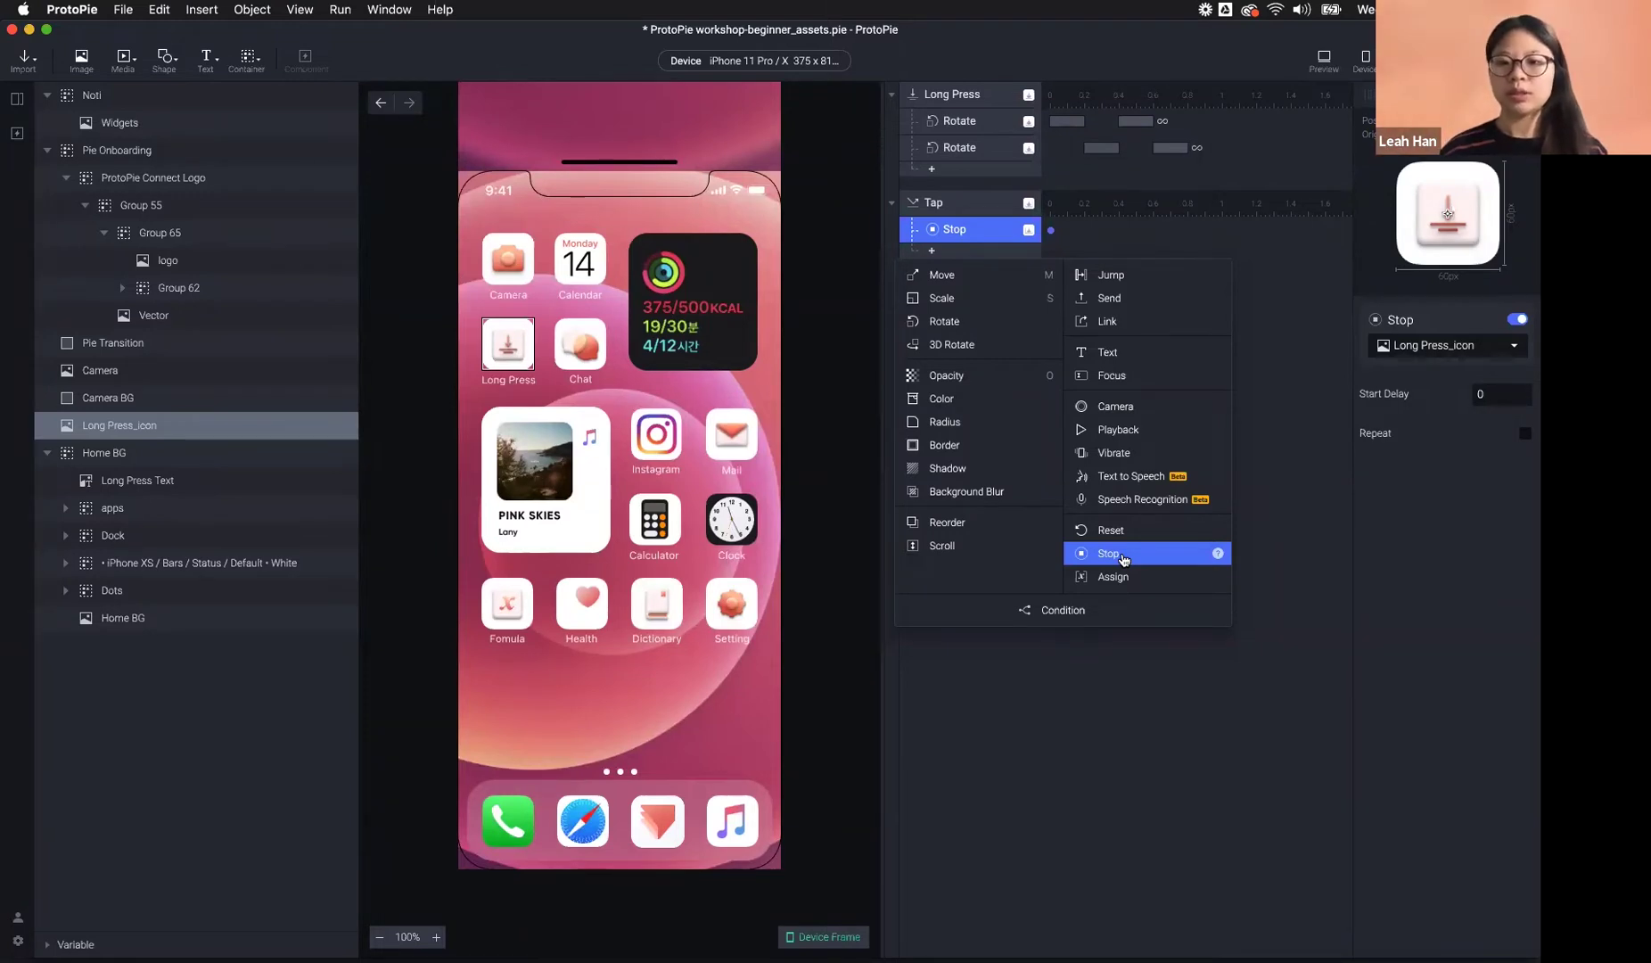
click(1348, 175)
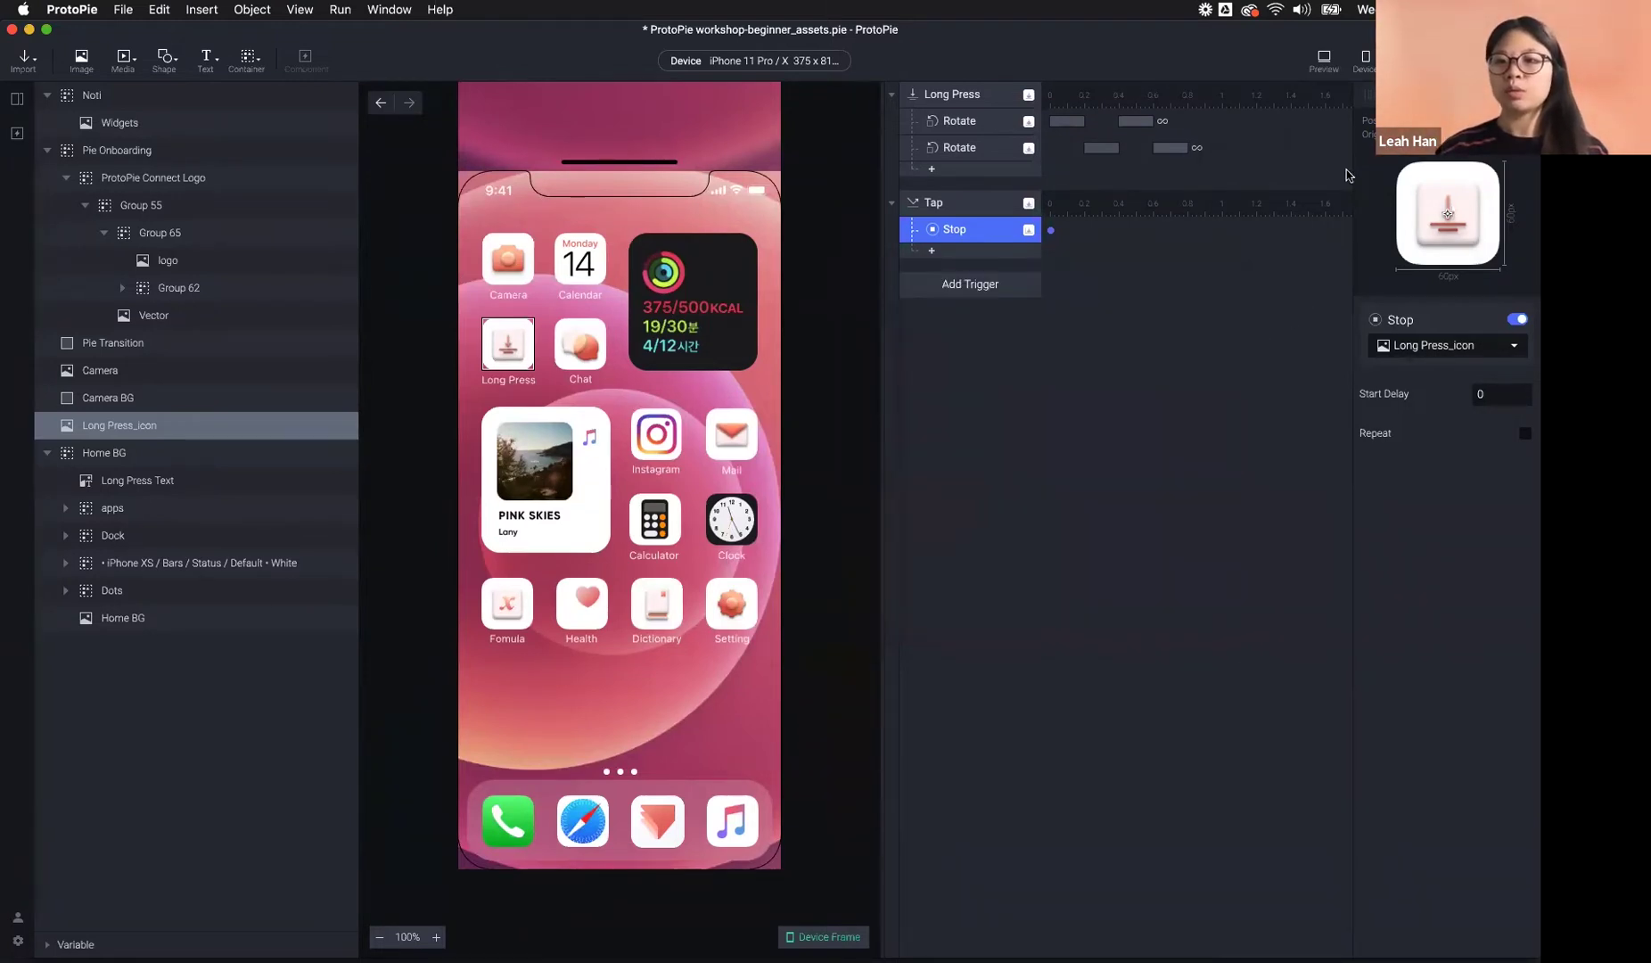
click(1323, 61)
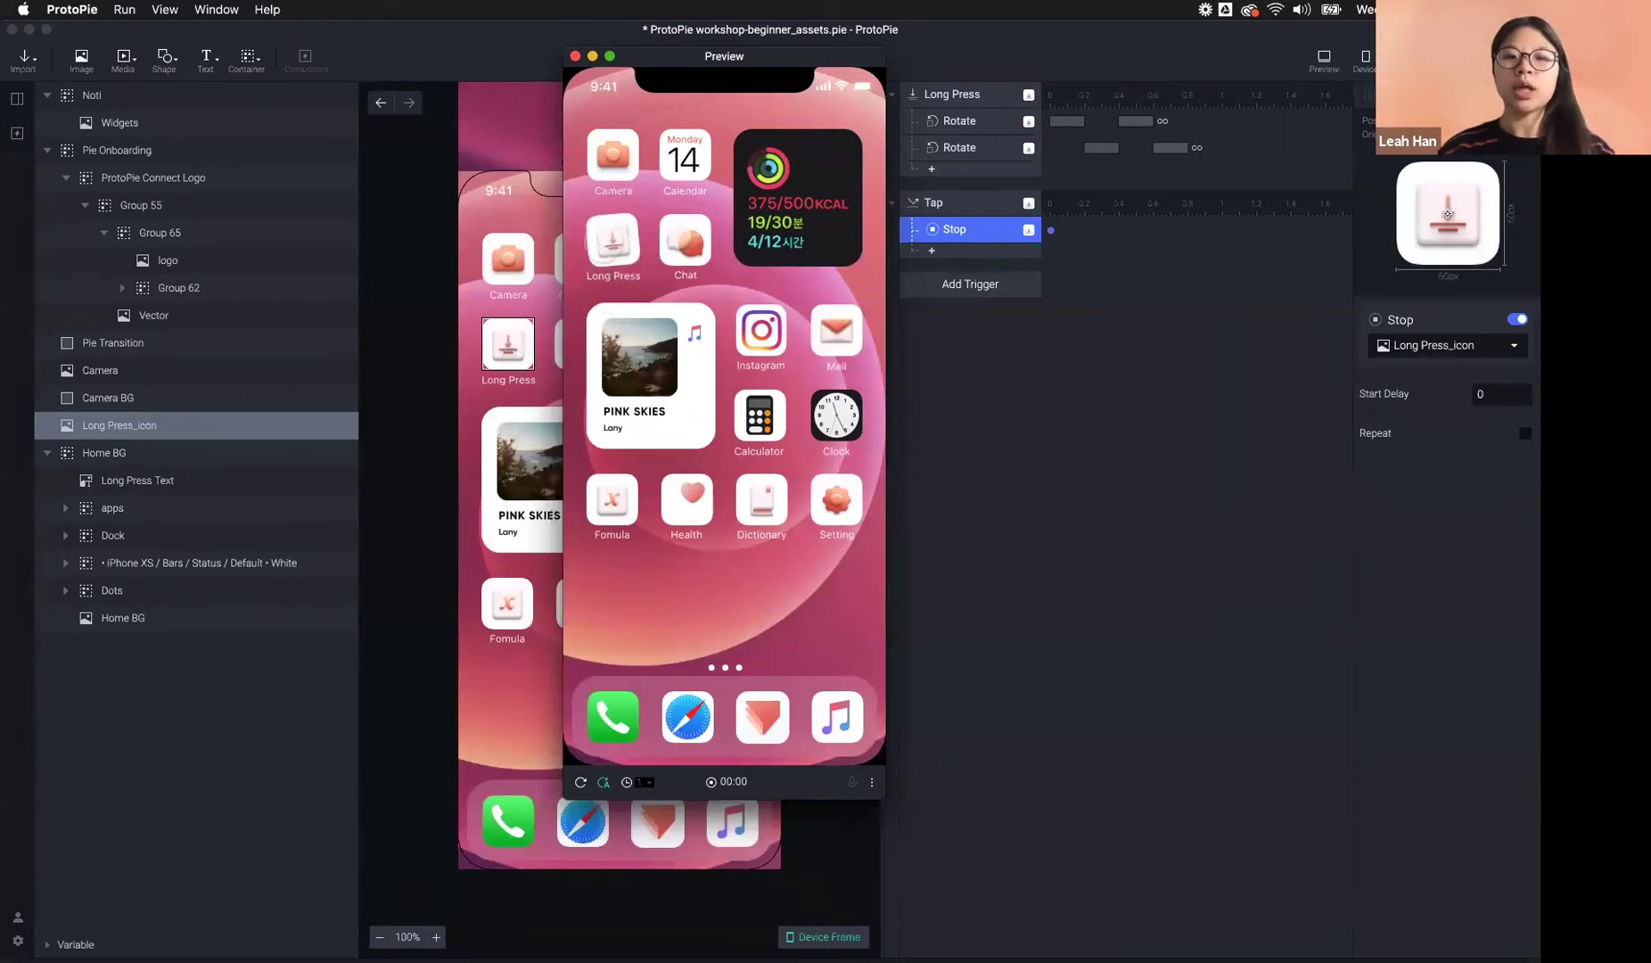
- Add a Rotate response for Long Press_icon to the Tap trigger, with rotation set to Rotate To 0
click(954, 255)
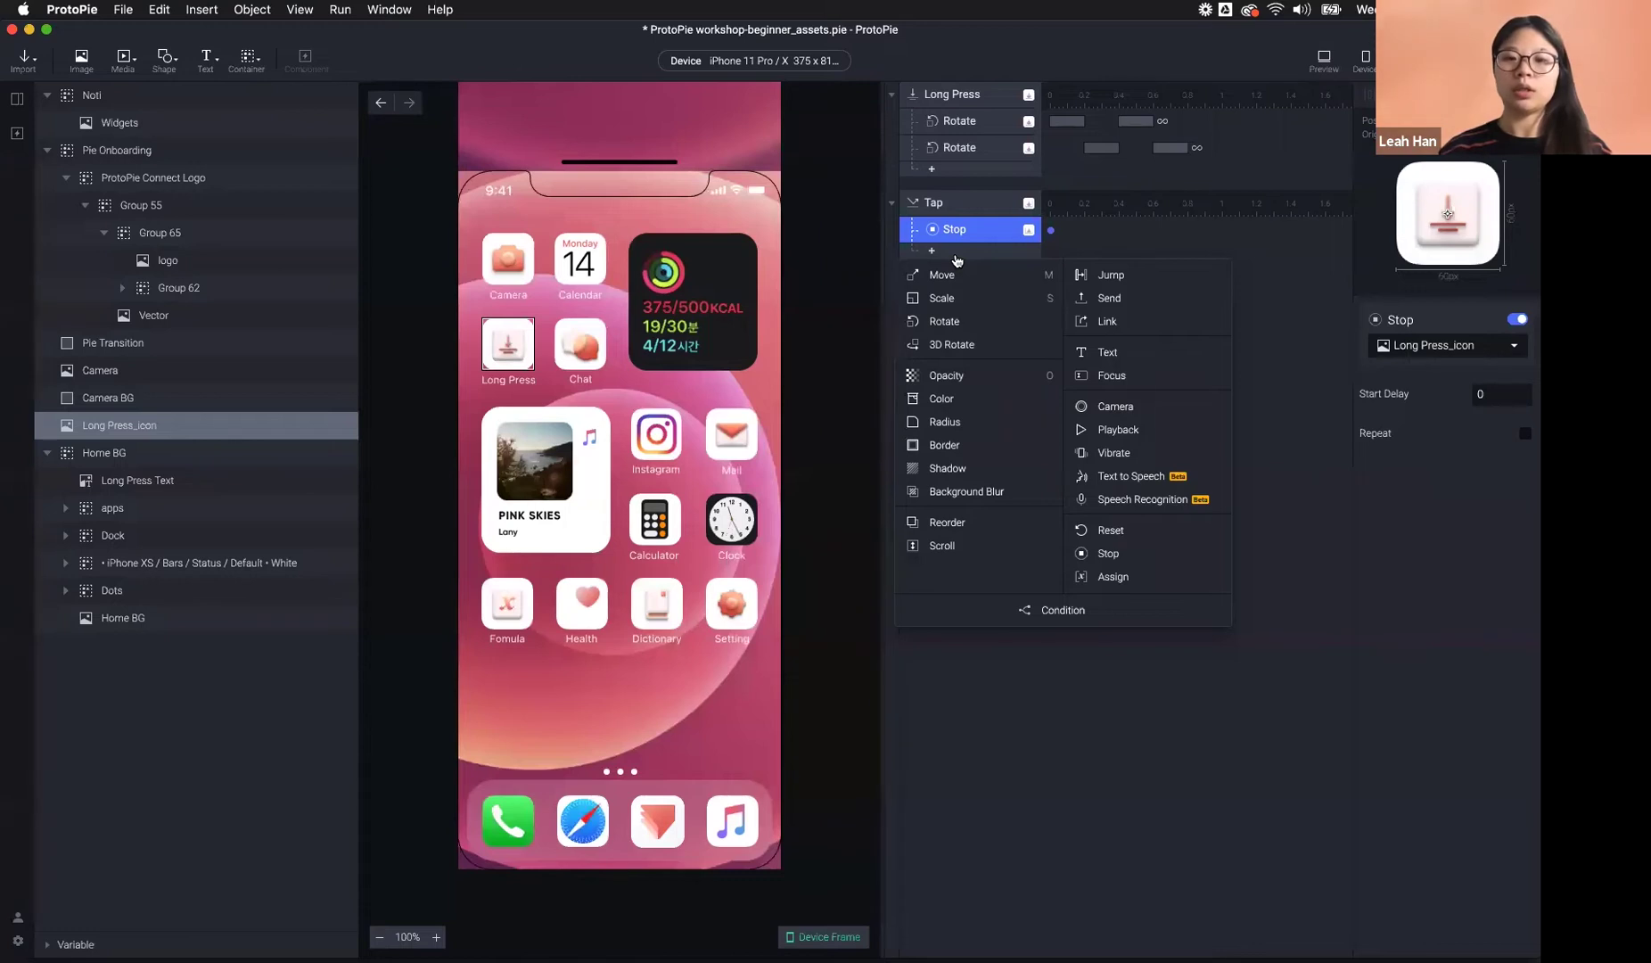
click(960, 321)
click(1469, 401)
click(1481, 426)
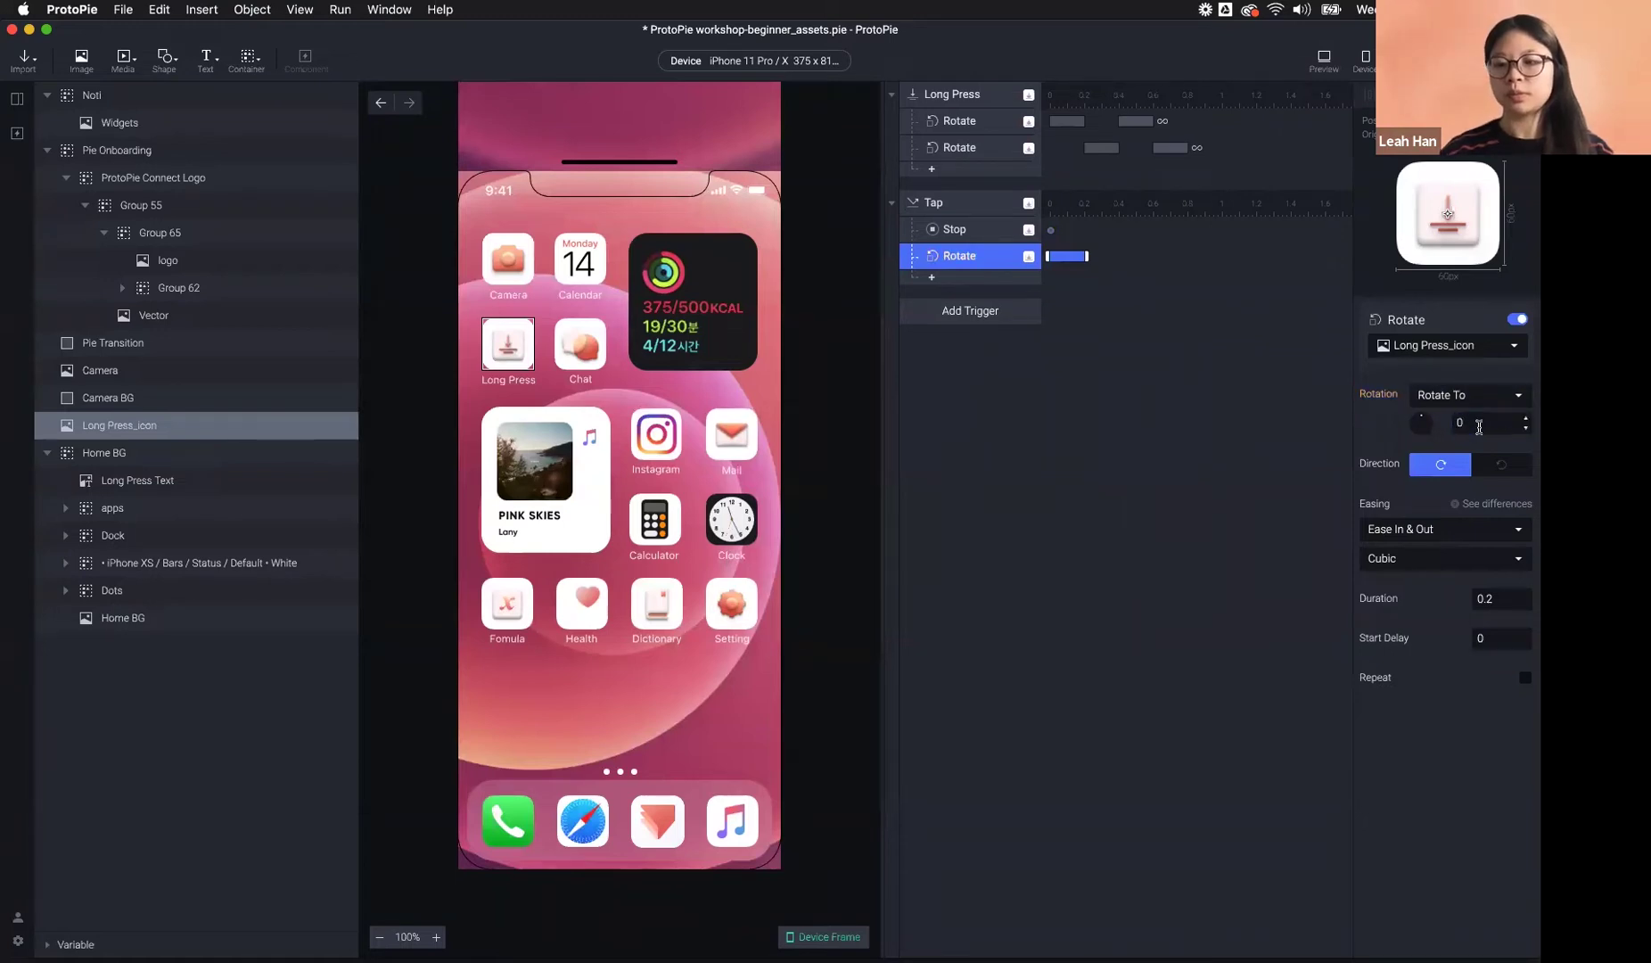
- Add a Reset response for Long Press_icon to the Tap trigger
click(970, 279)
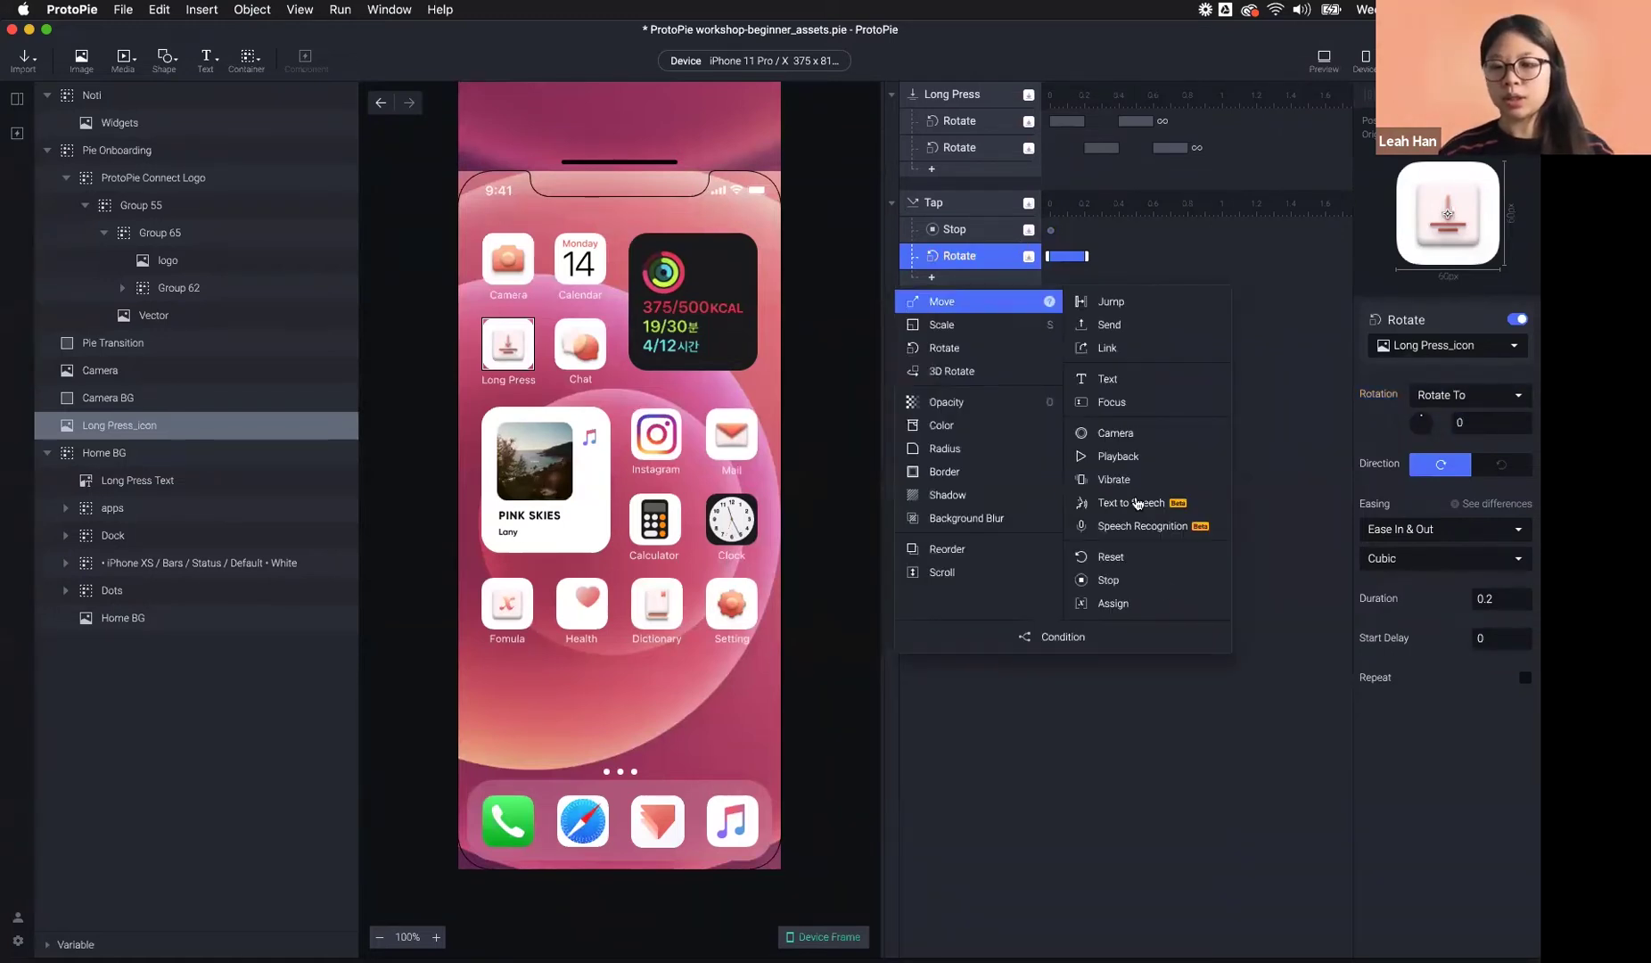
click(1152, 560)
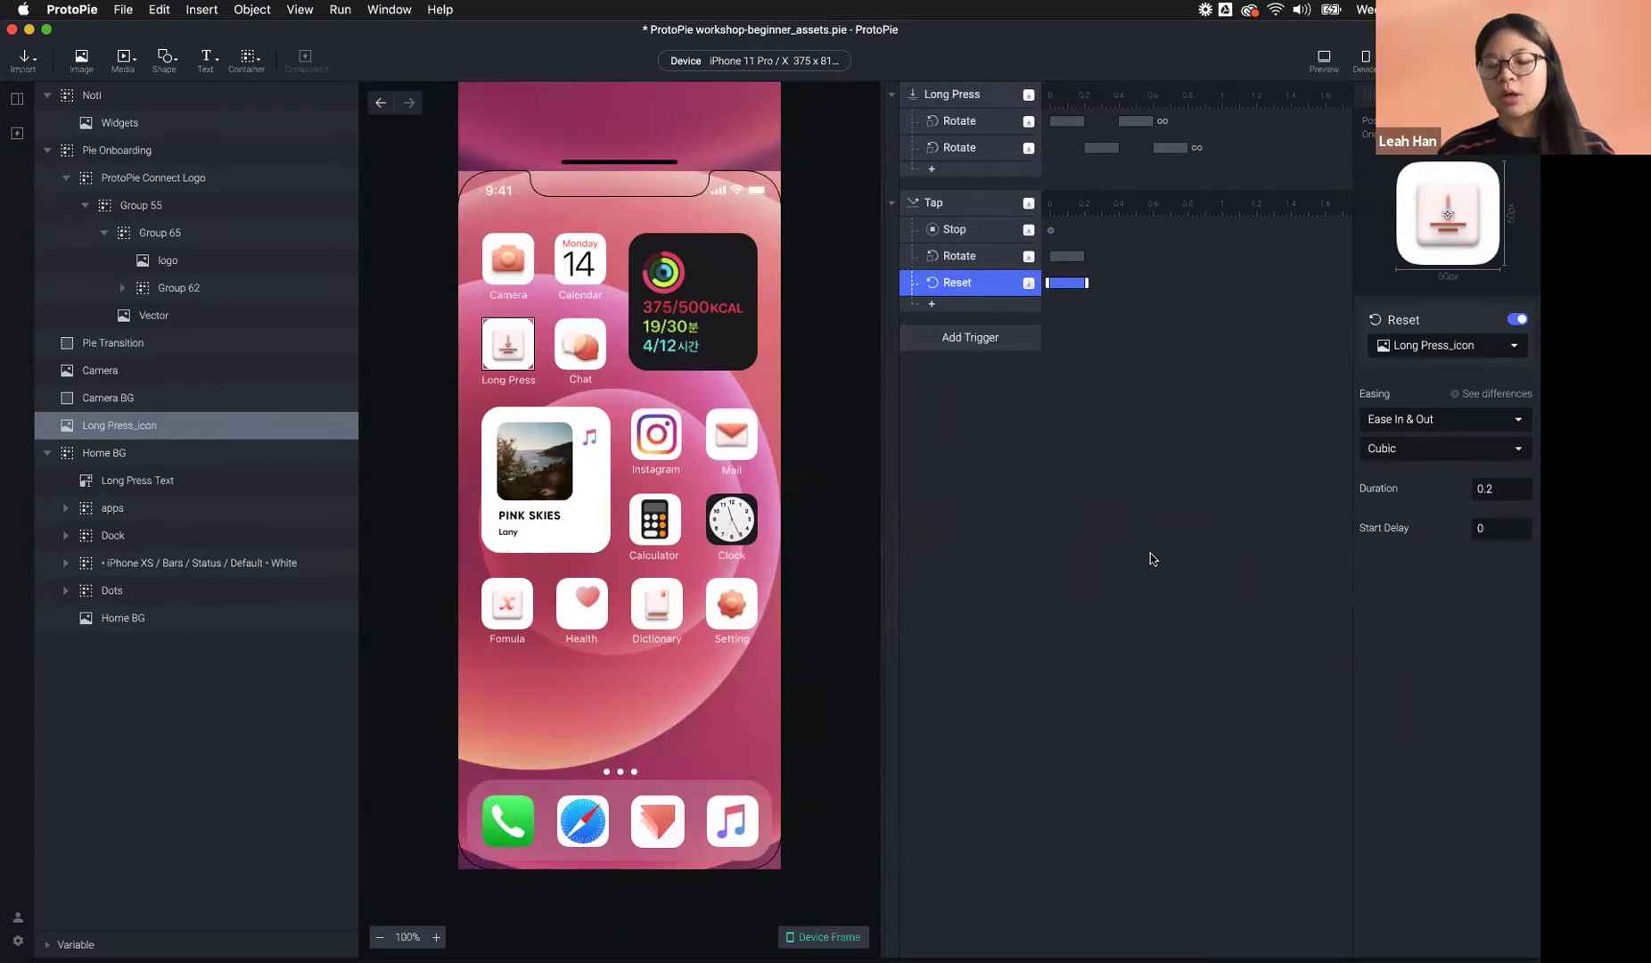
- Compare the Tap trigger's Rotate and Reset responses, and delete the Rotate response
click(972, 265)
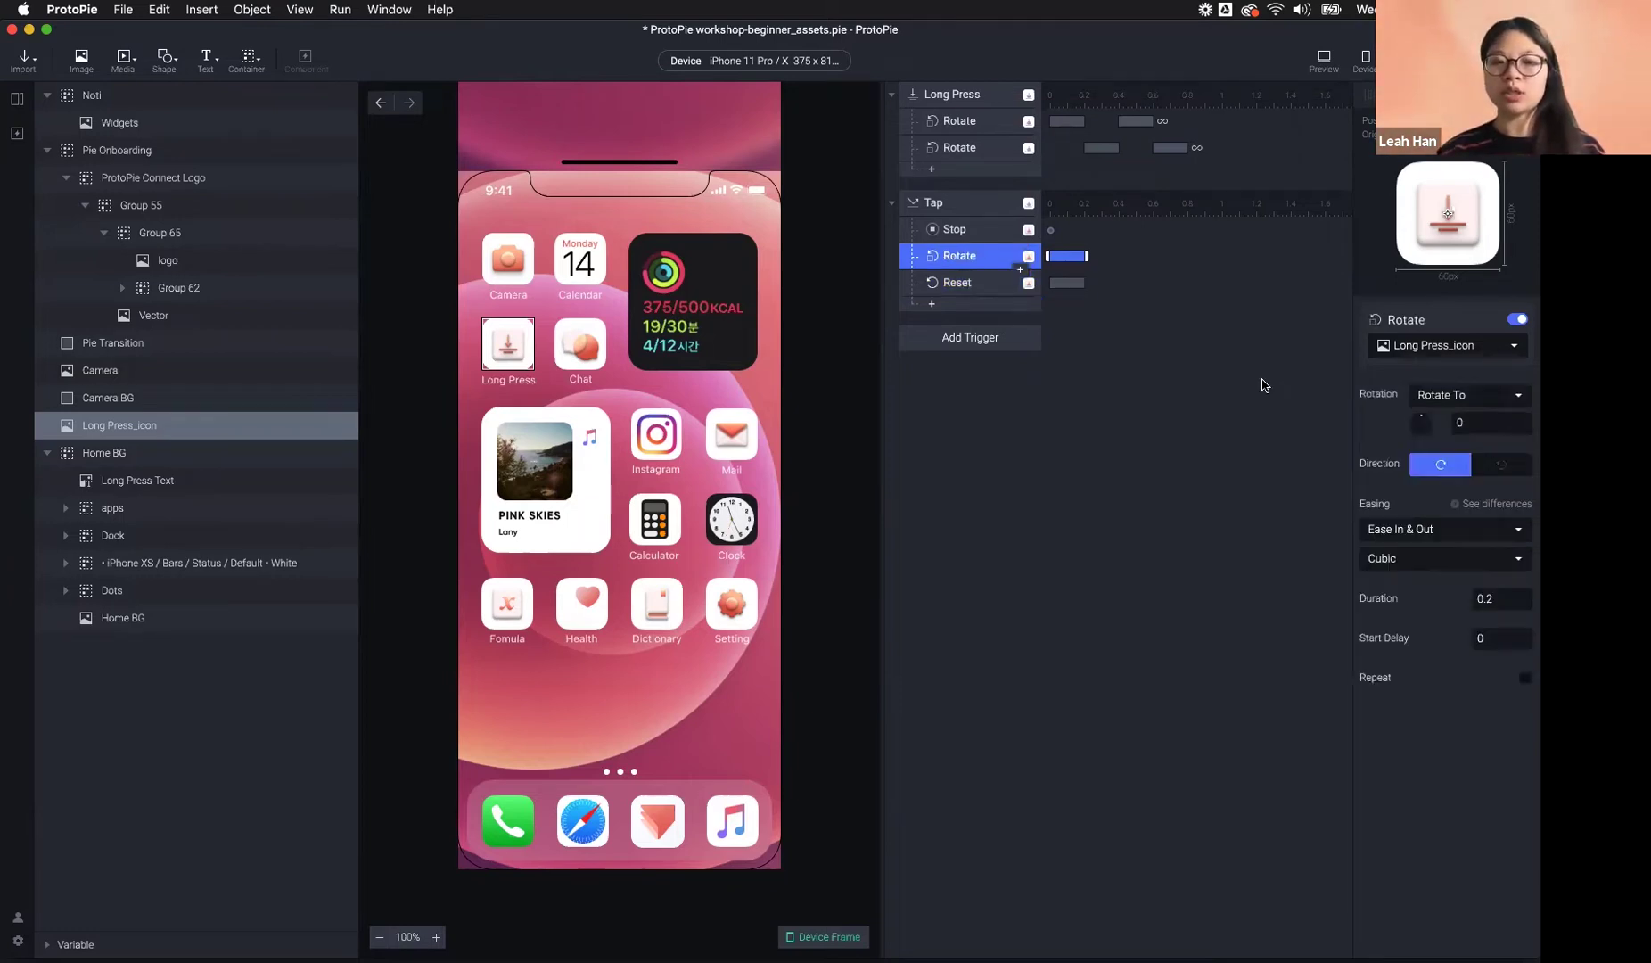
click(1450, 426)
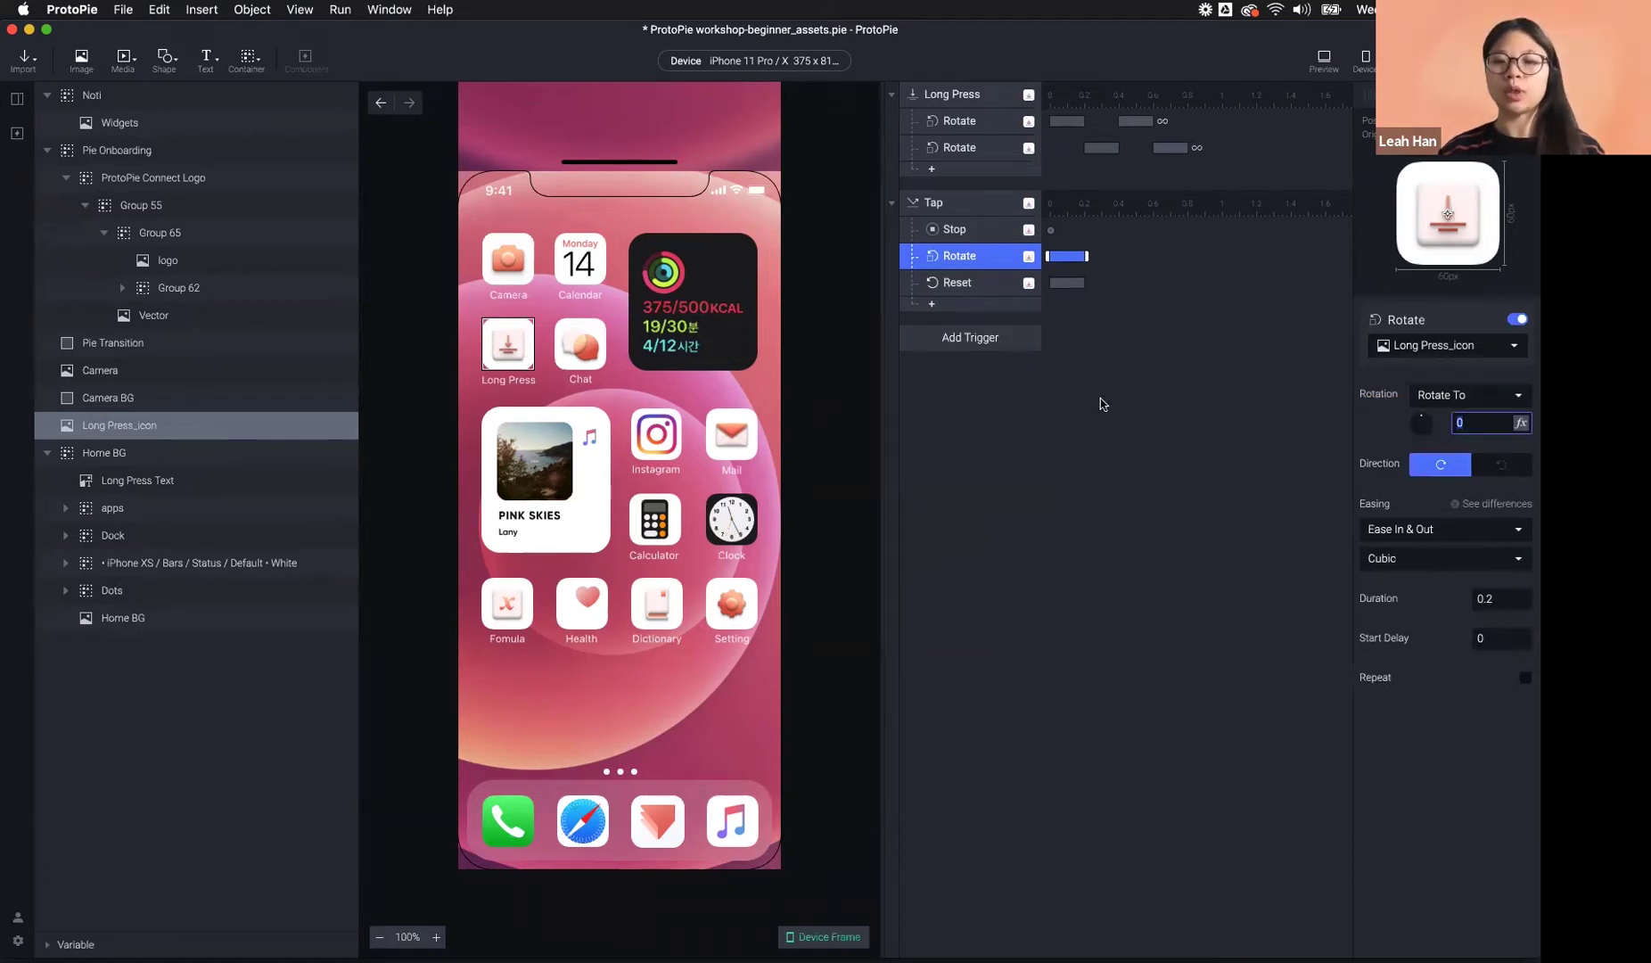
click(962, 286)
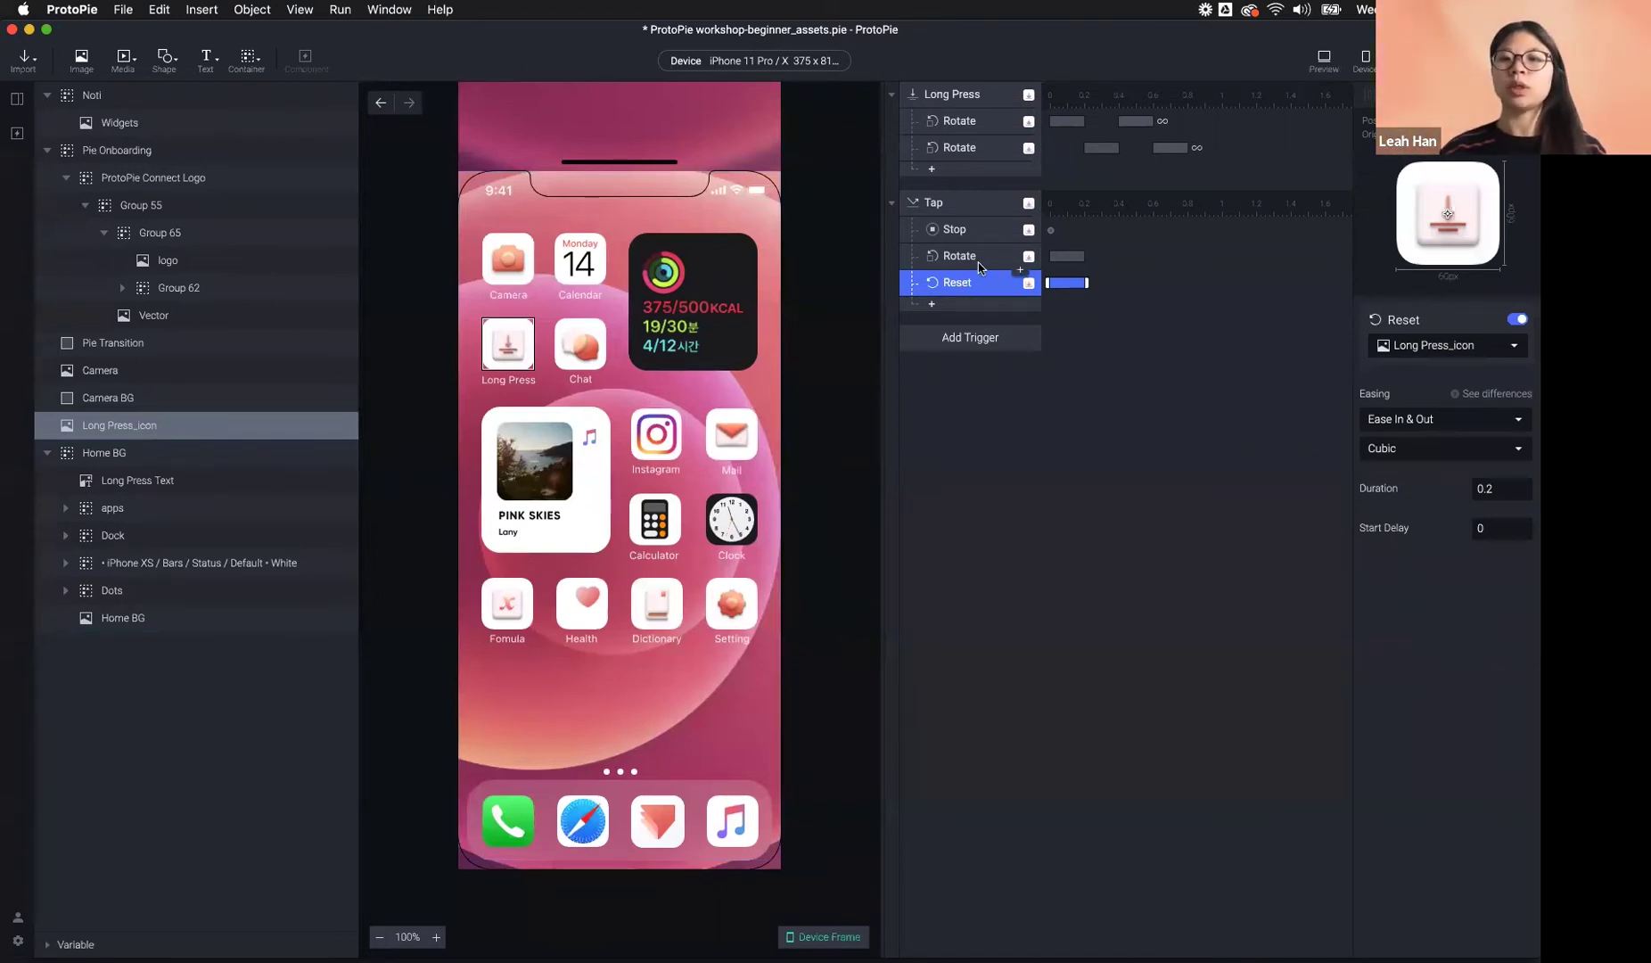
click(977, 262)
key(super+c)
key(BackSpace)
- Set the Reset response's duration to 0, keep its easing at Ease In & Out, and preview the home scene
click(981, 258)
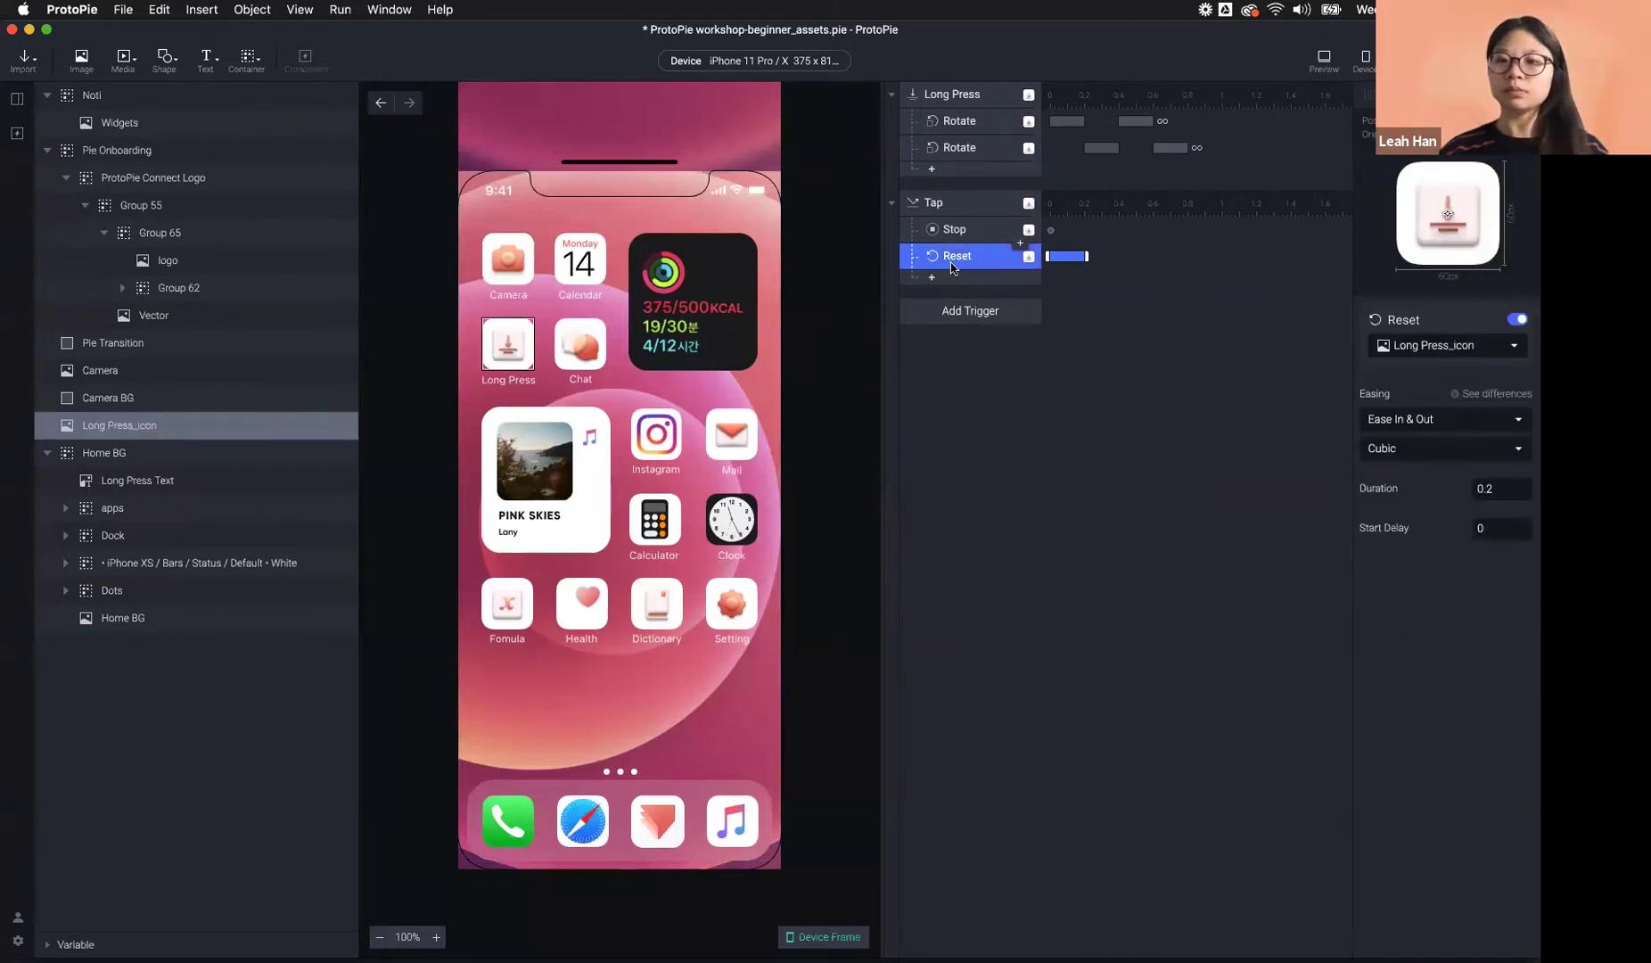
click(1501, 492)
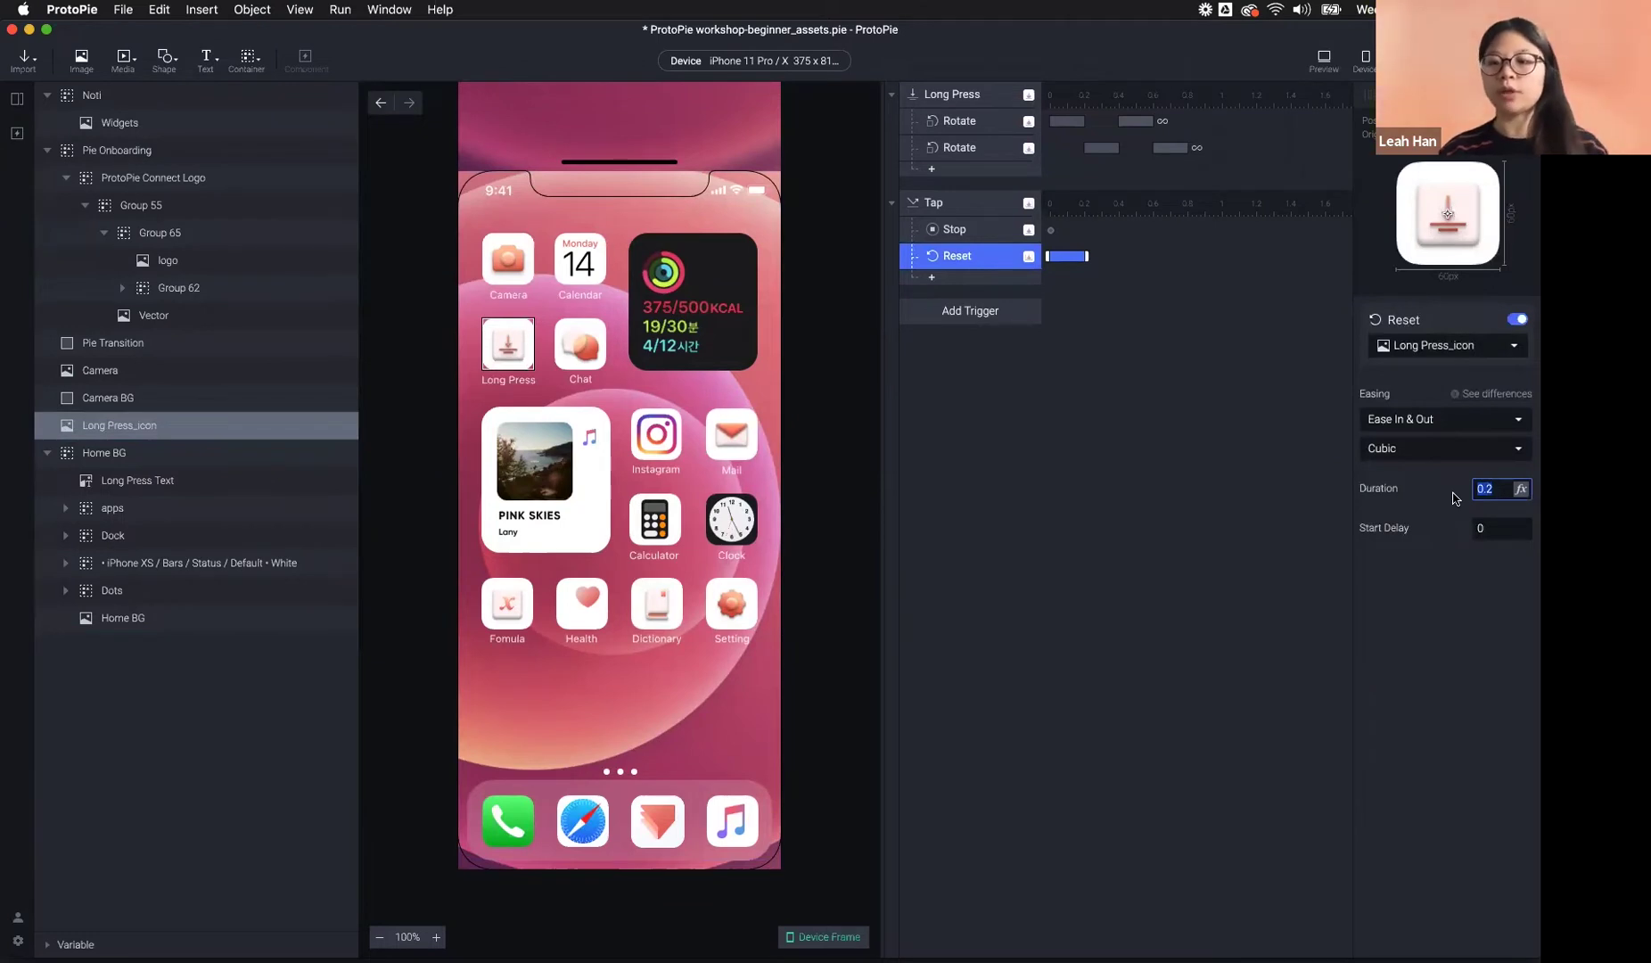
key(Return)
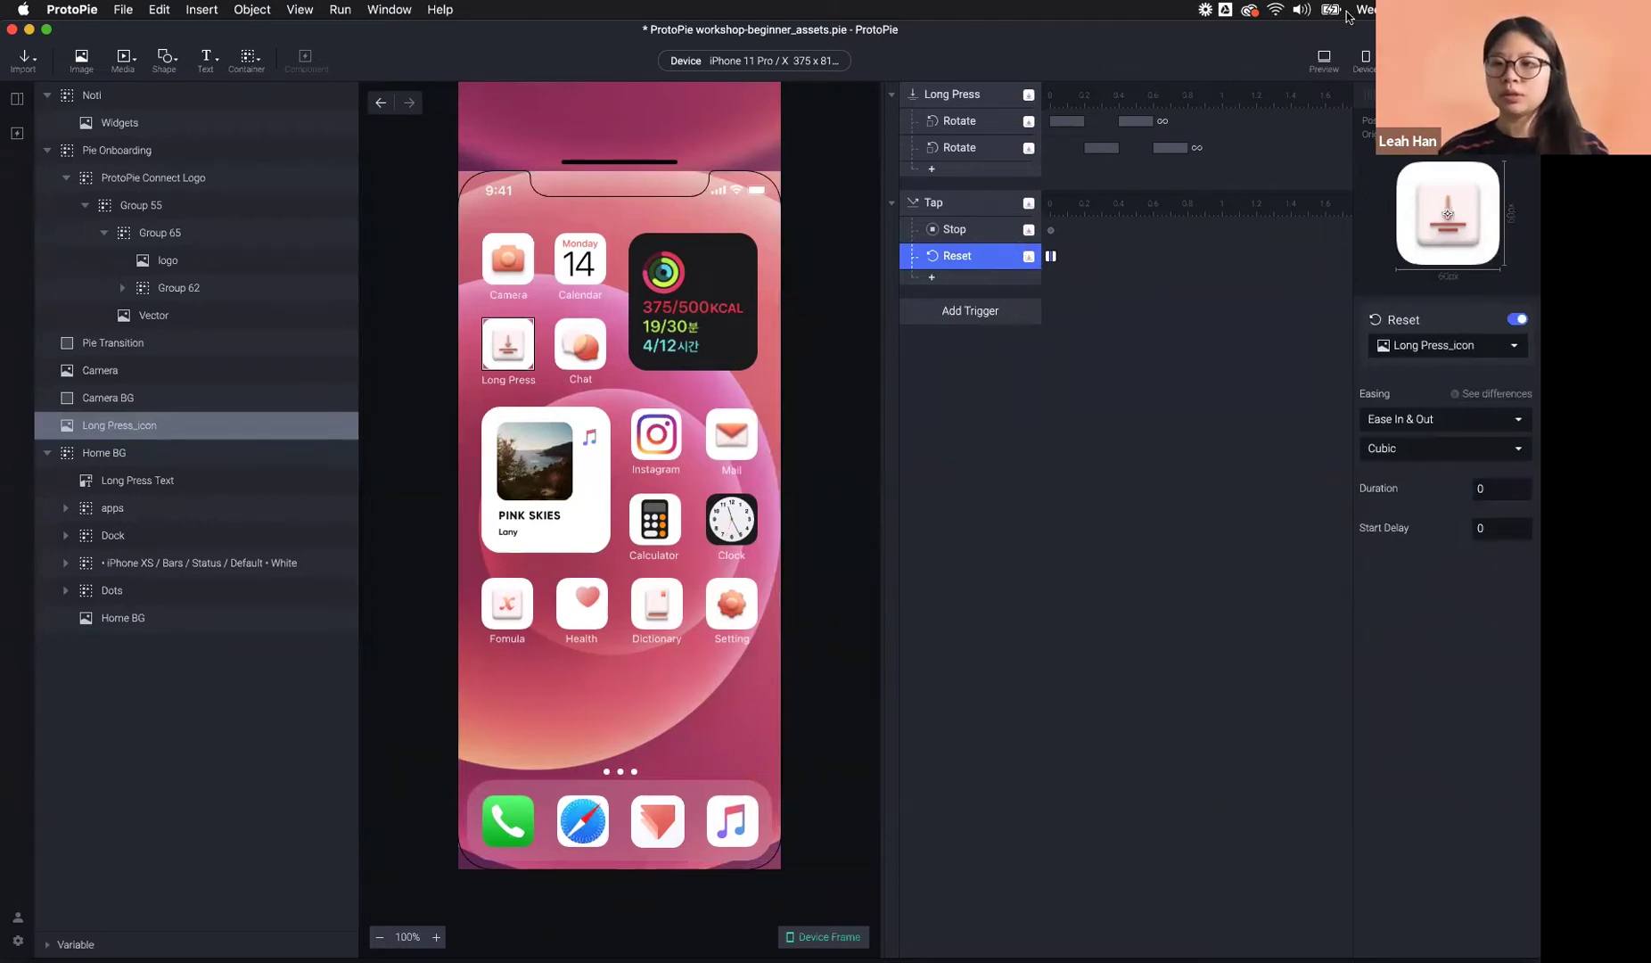
click(1441, 426)
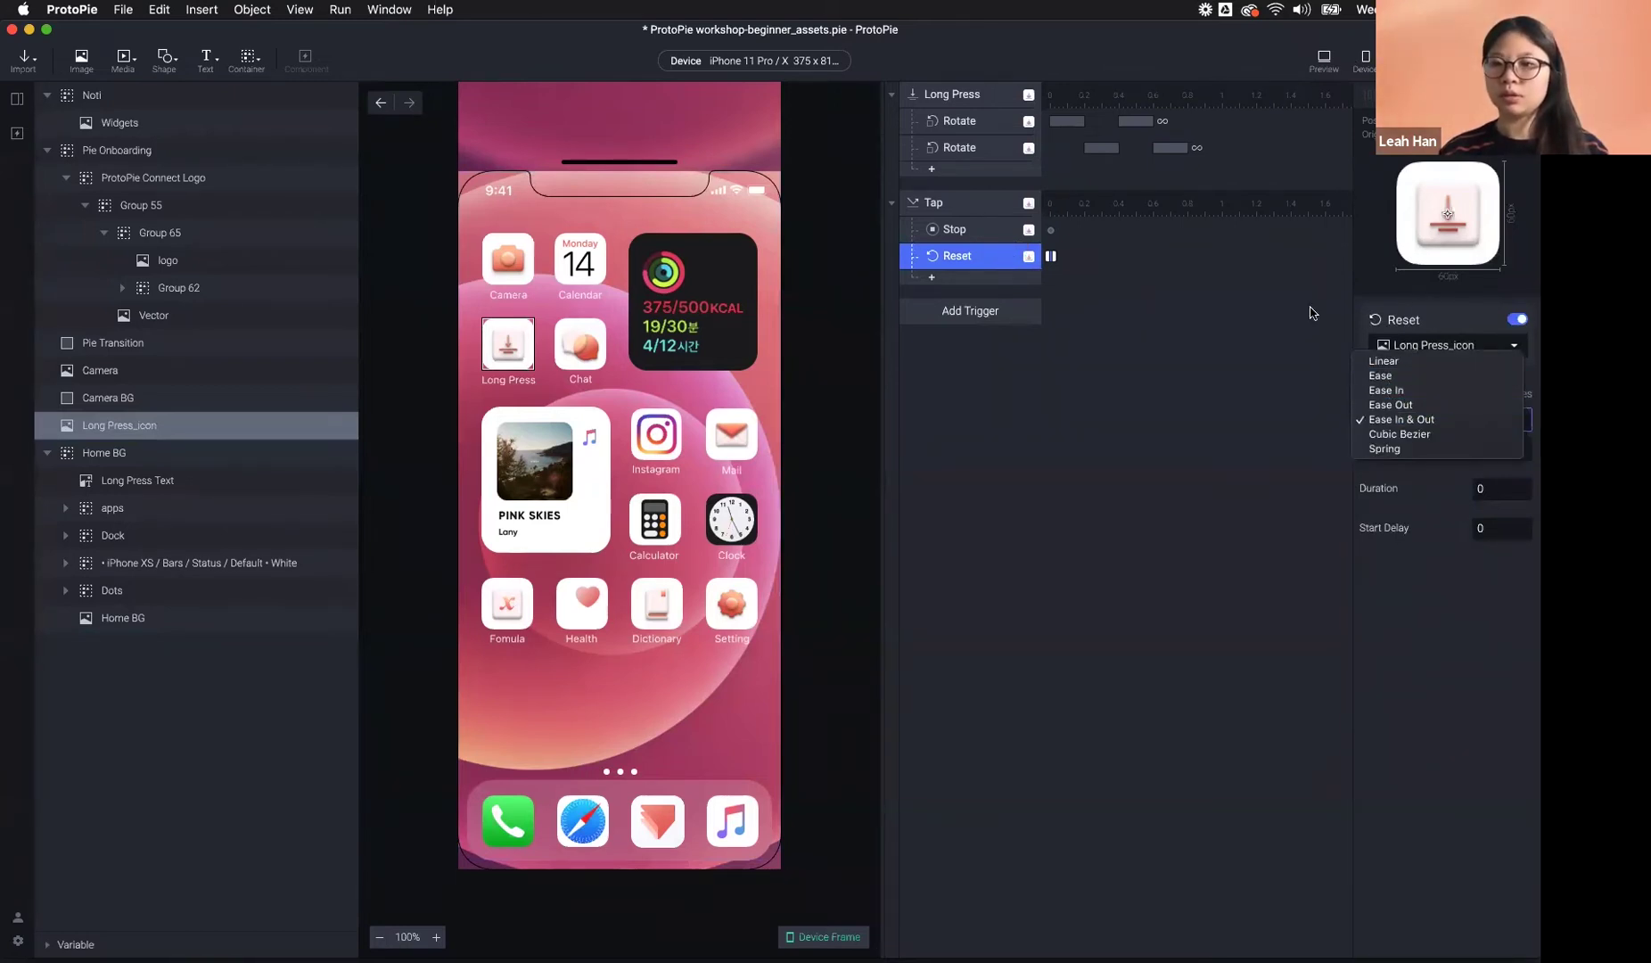
click(1441, 419)
click(1324, 61)
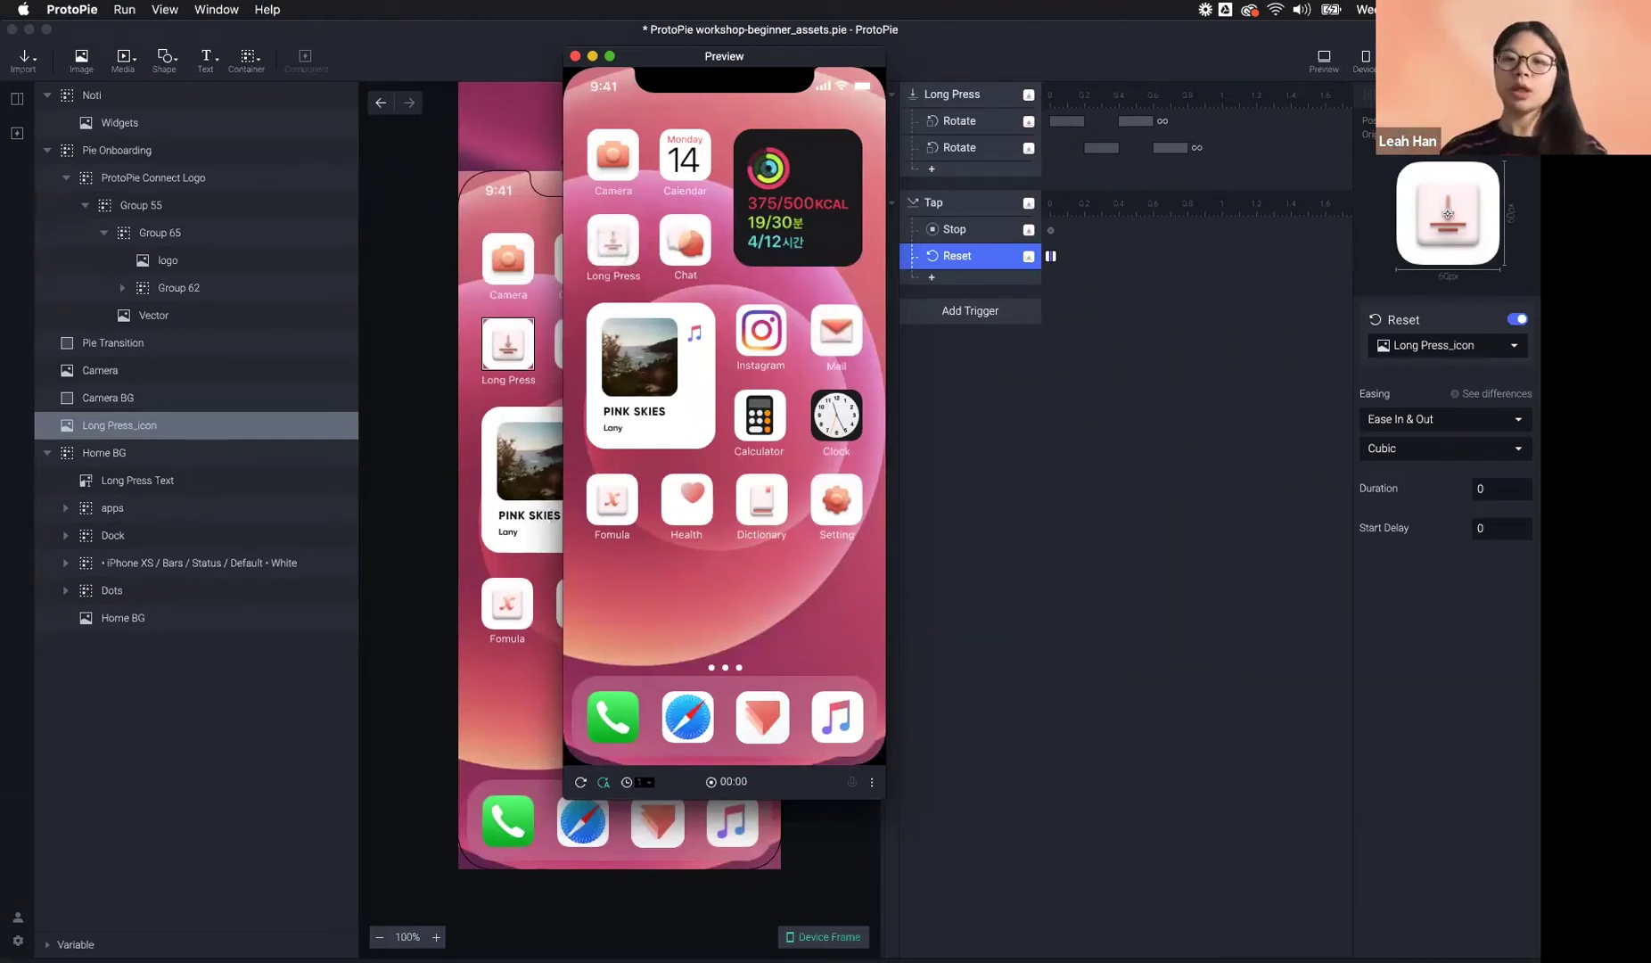
- Set the Reset response's duration to 0.2 and preview the home scene to compare the effect
click(957, 258)
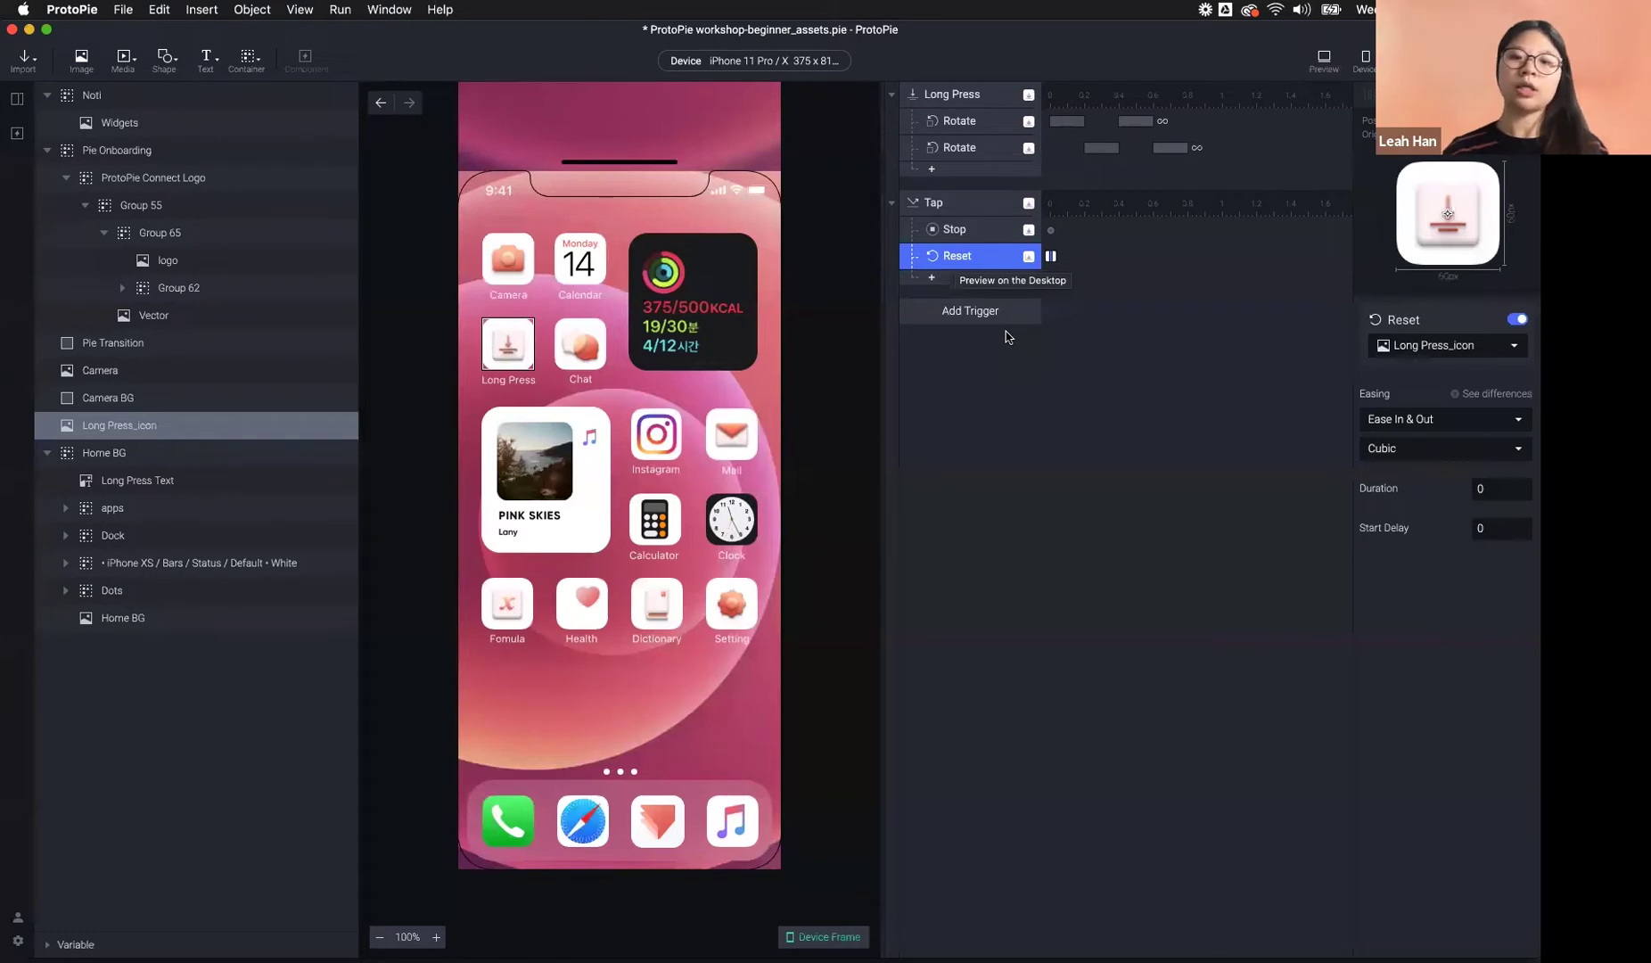
click(1015, 388)
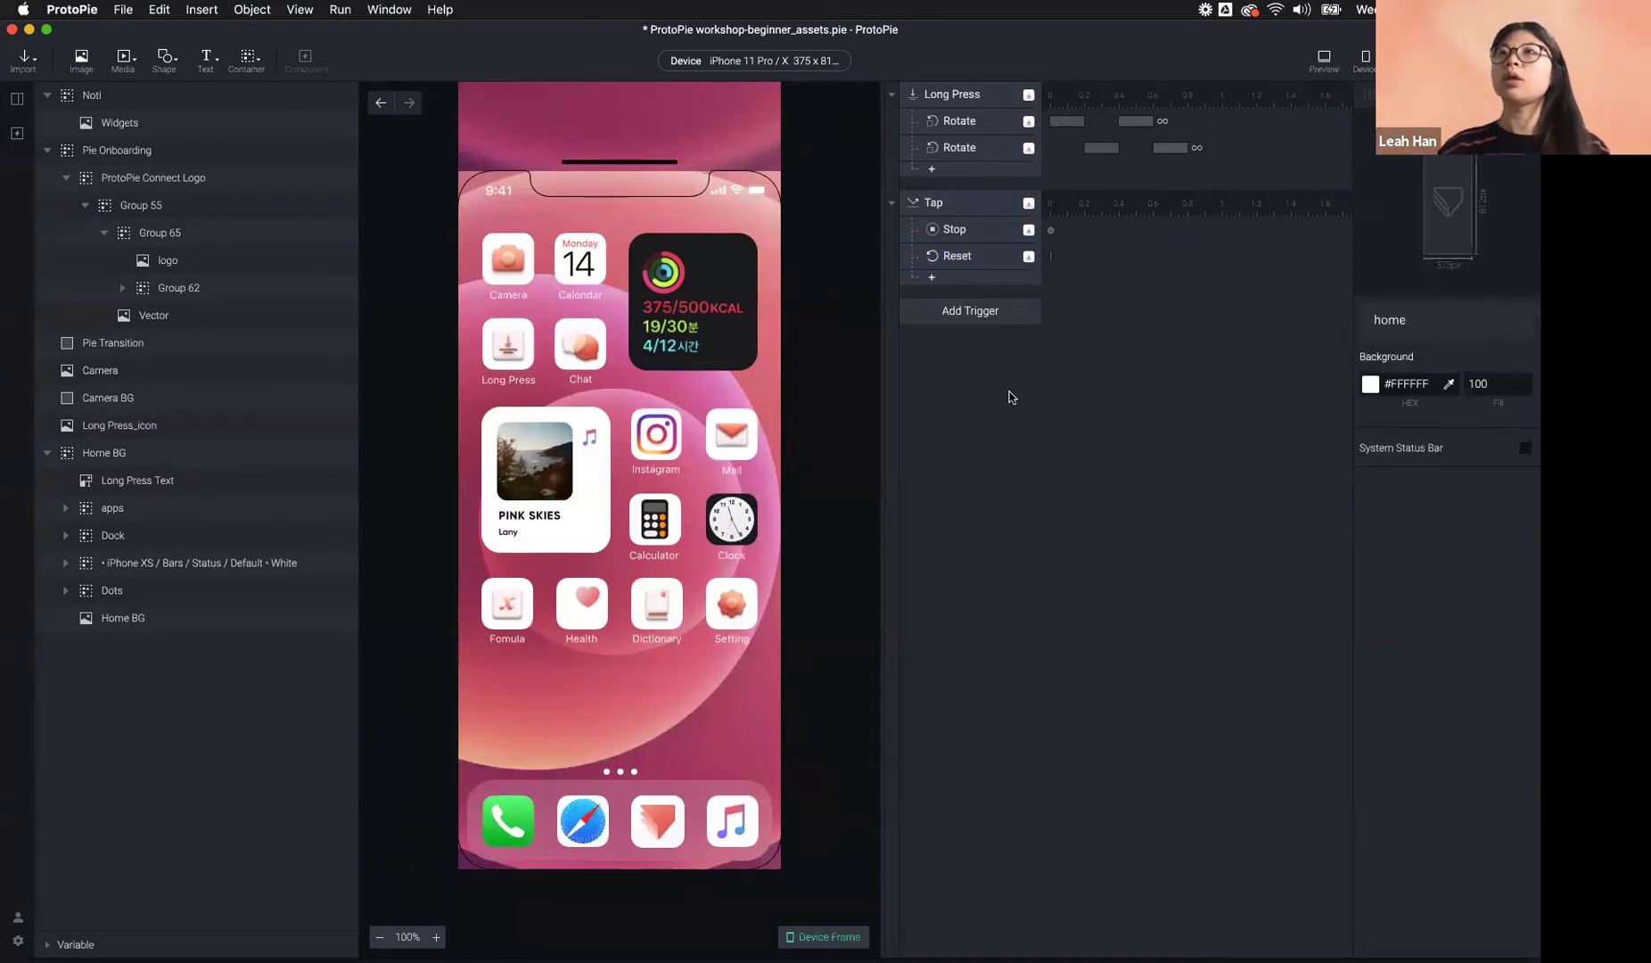
click(517, 348)
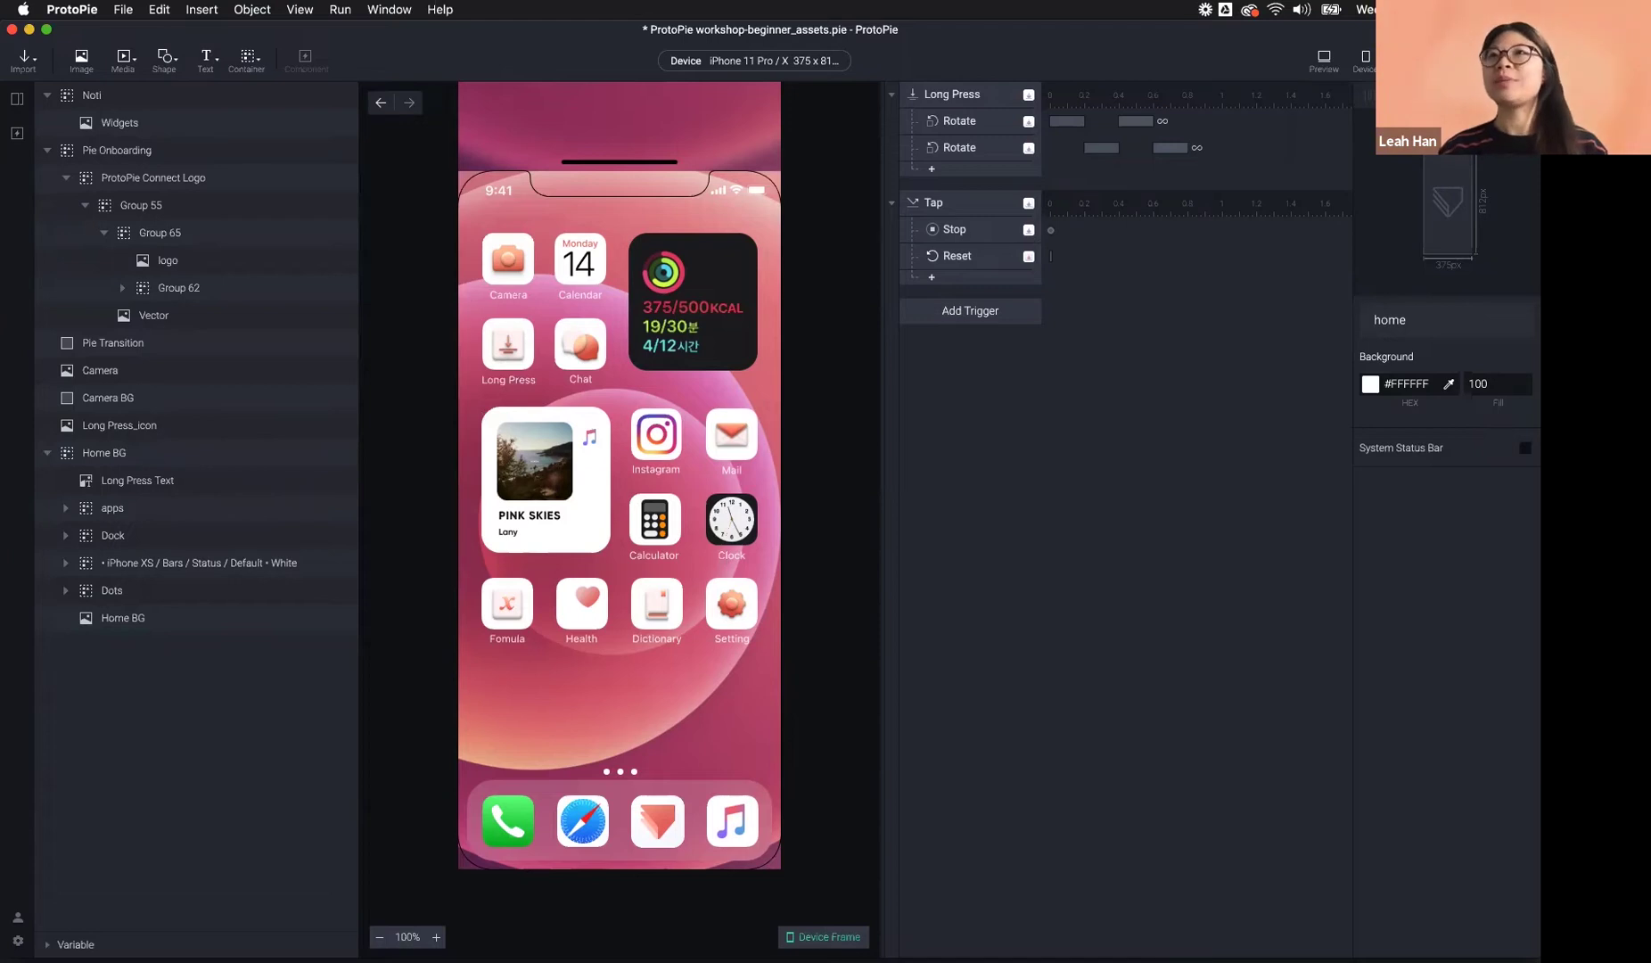
click(986, 257)
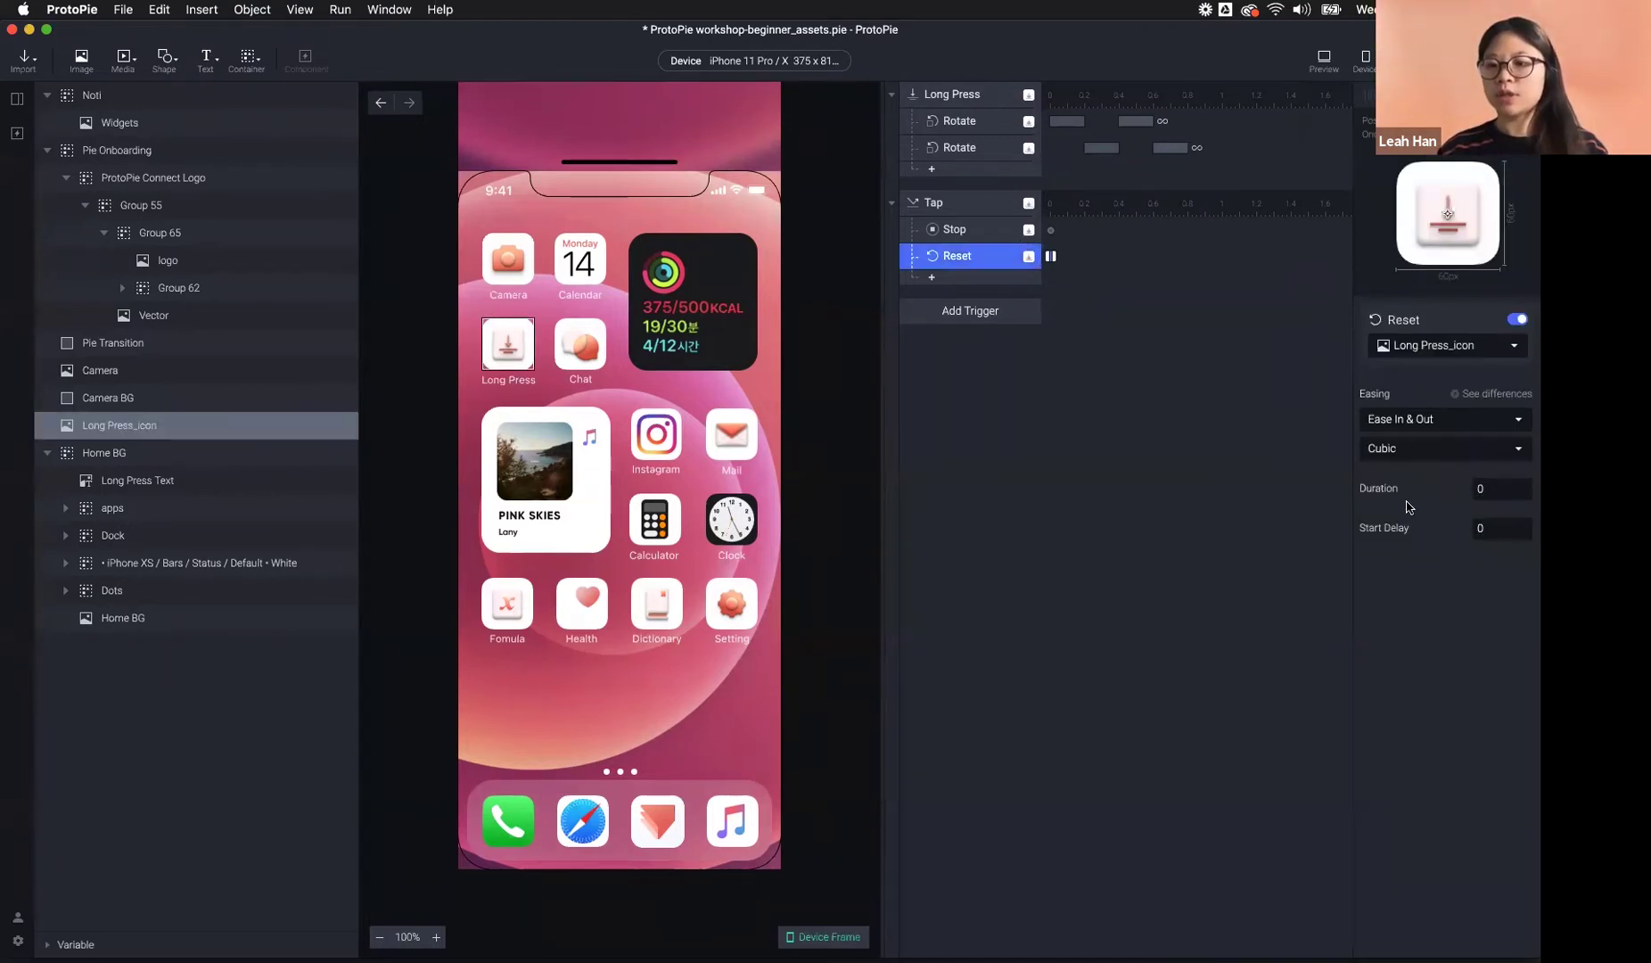
click(1482, 490)
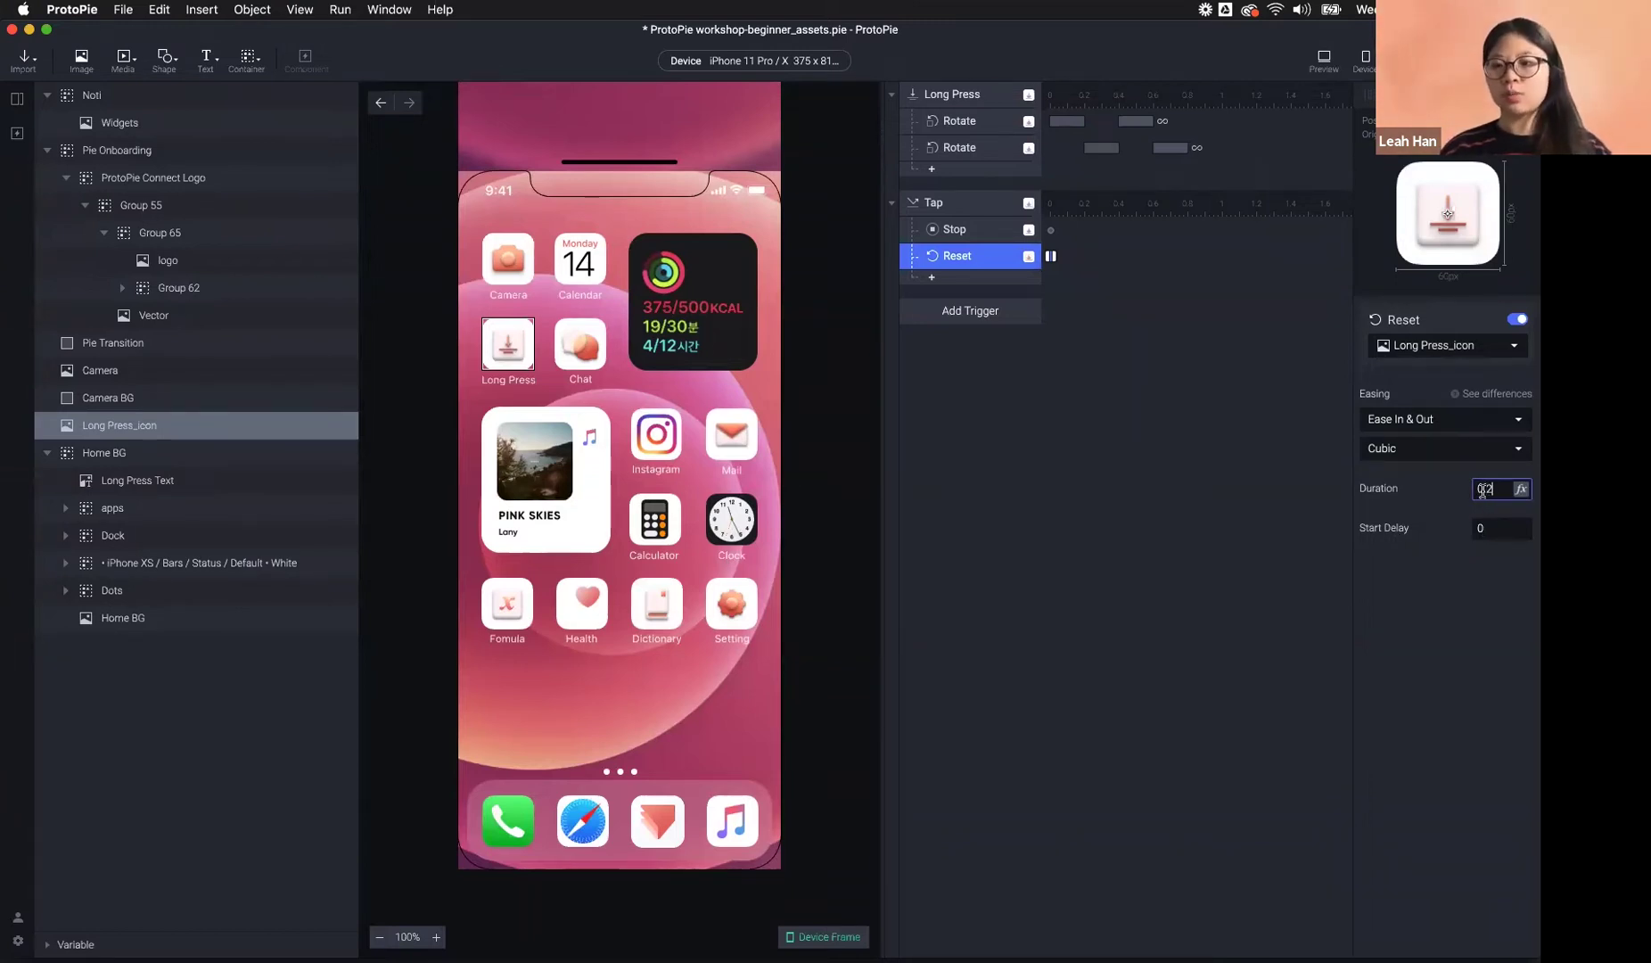
click(1324, 60)
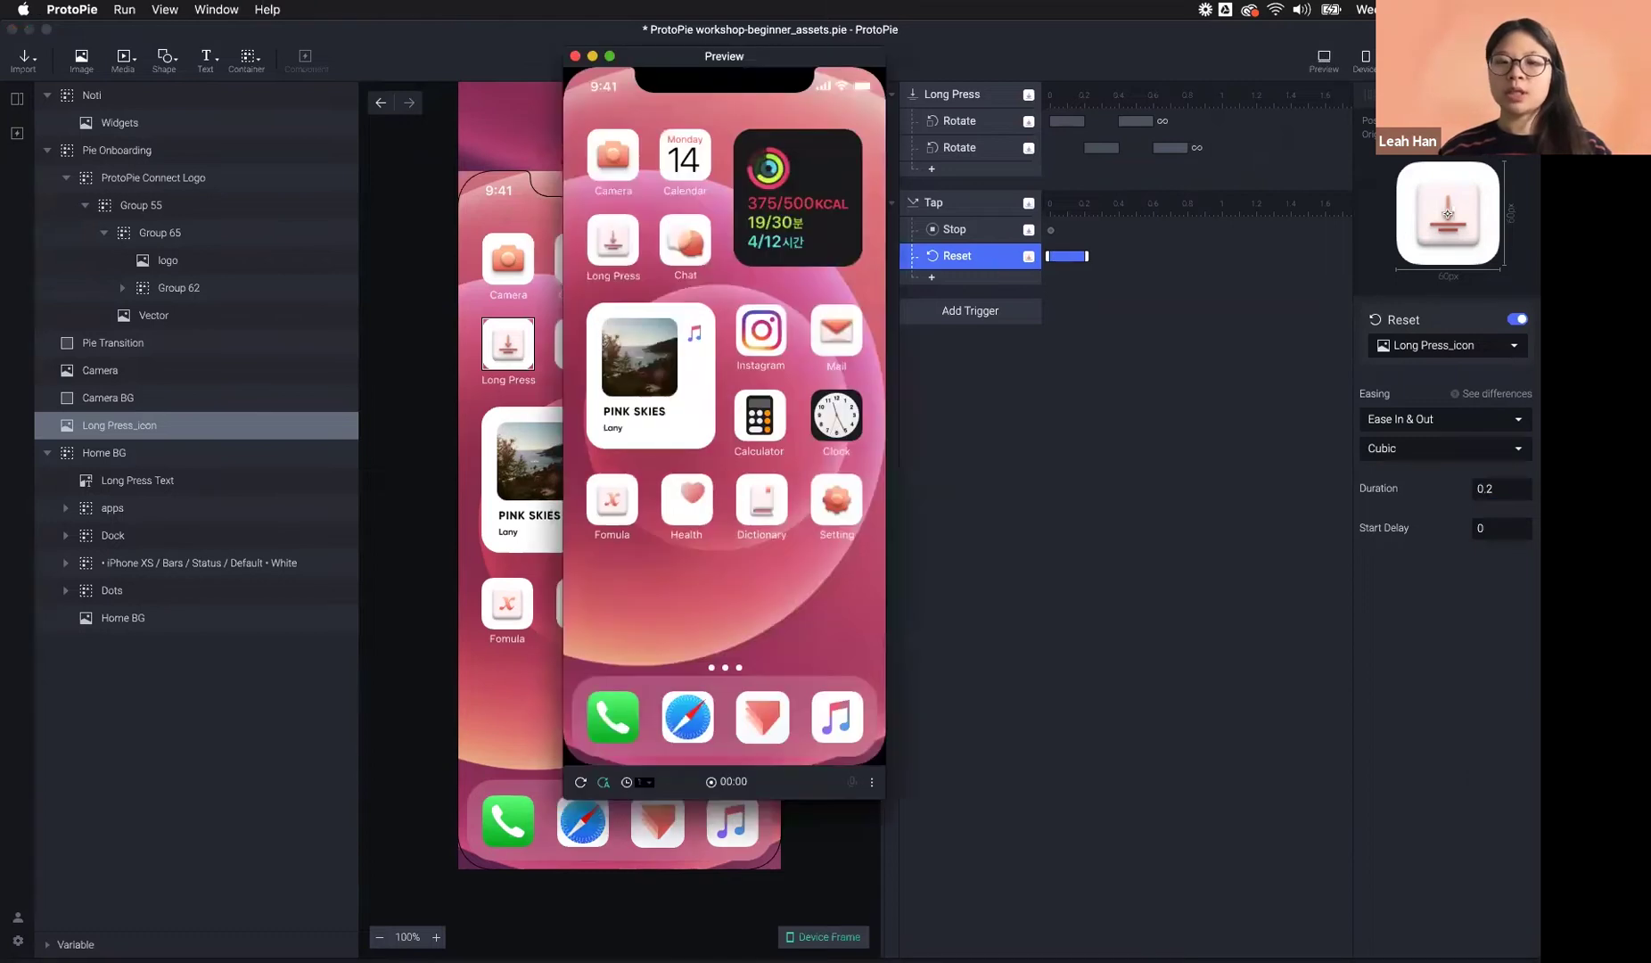
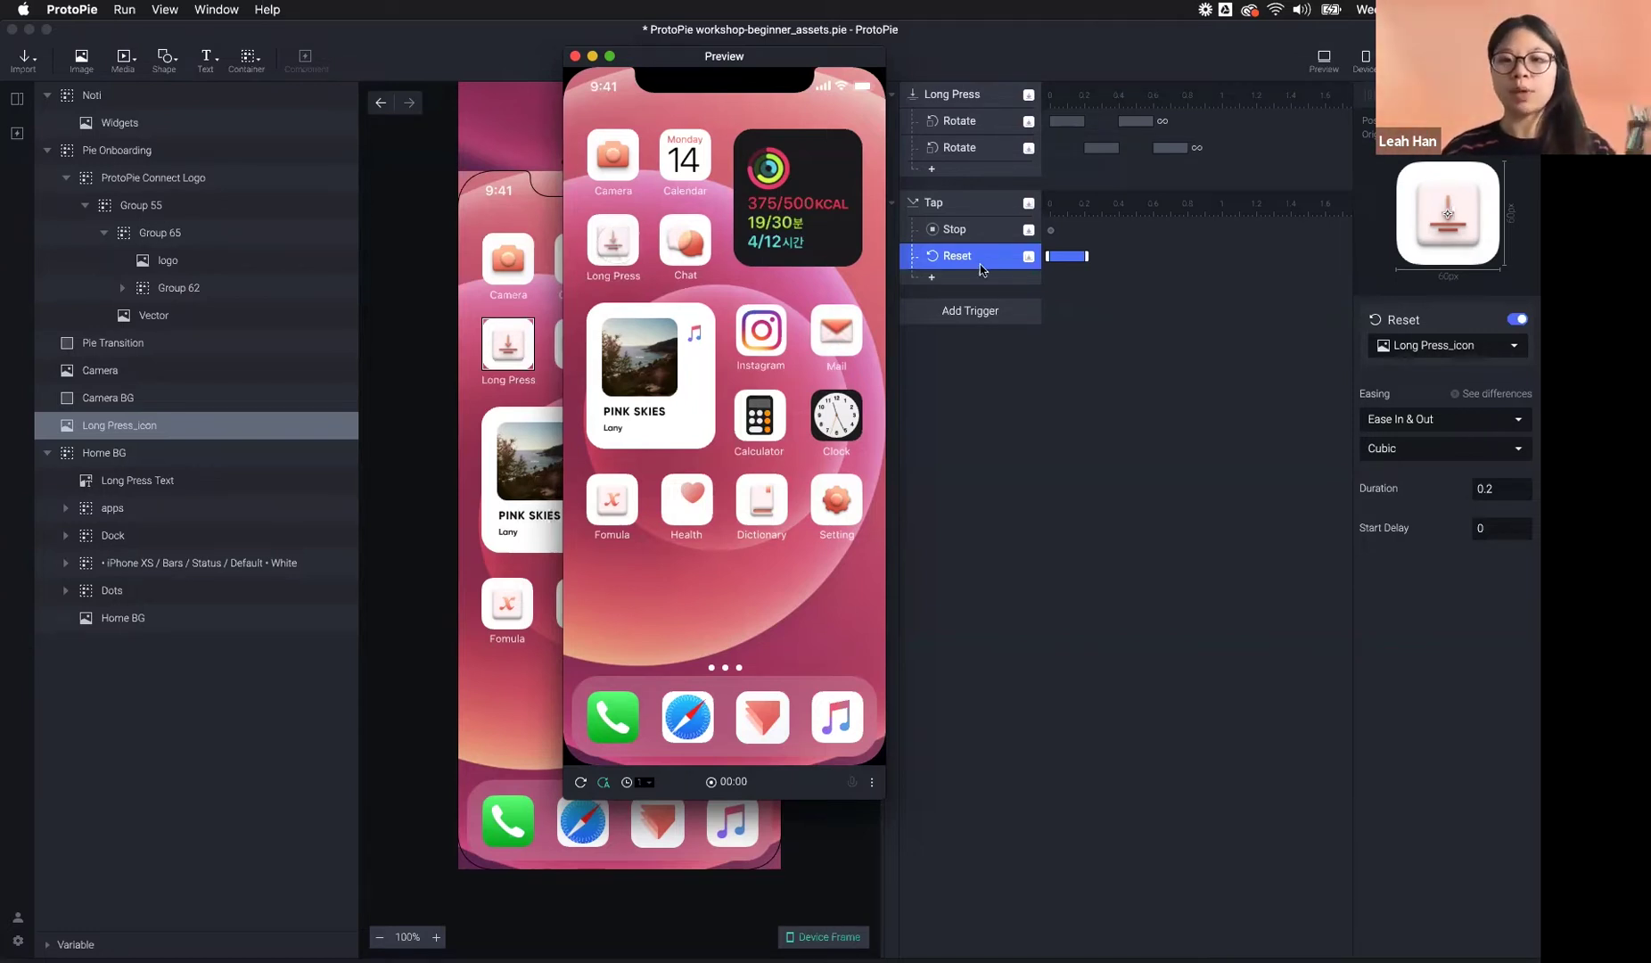
- Close the preview and set the Reset response's duration back to 0
click(575, 56)
click(1496, 489)
key(Return)
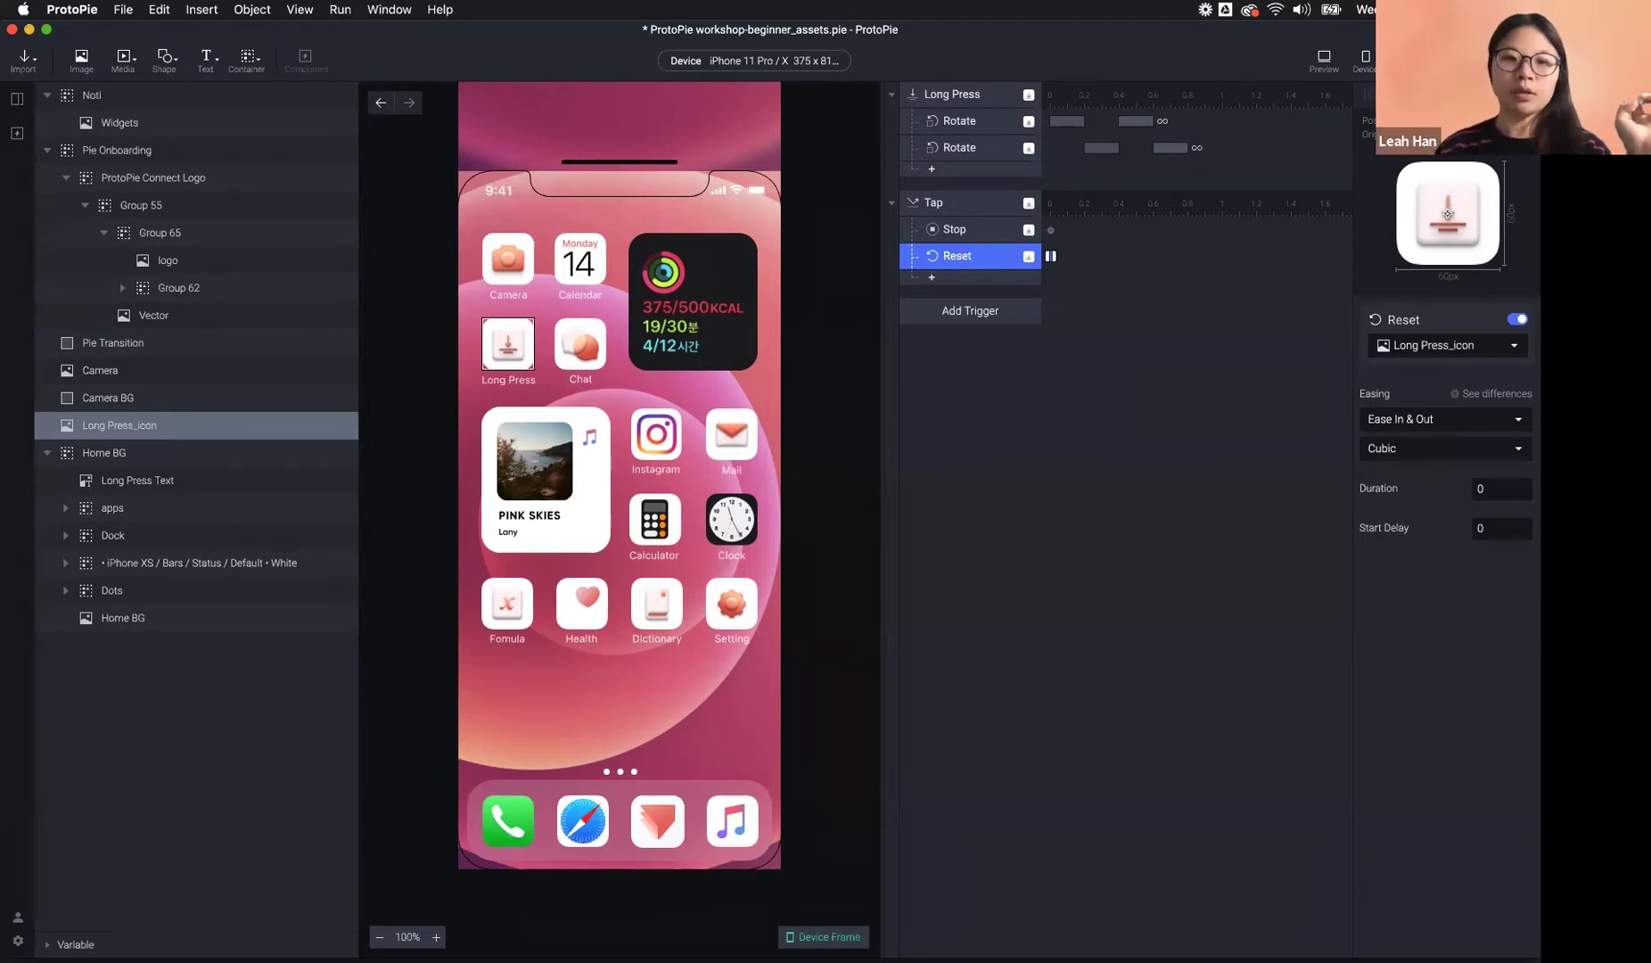
- Select the Home BG container and collapse it in the layer list
click(785, 275)
click(774, 229)
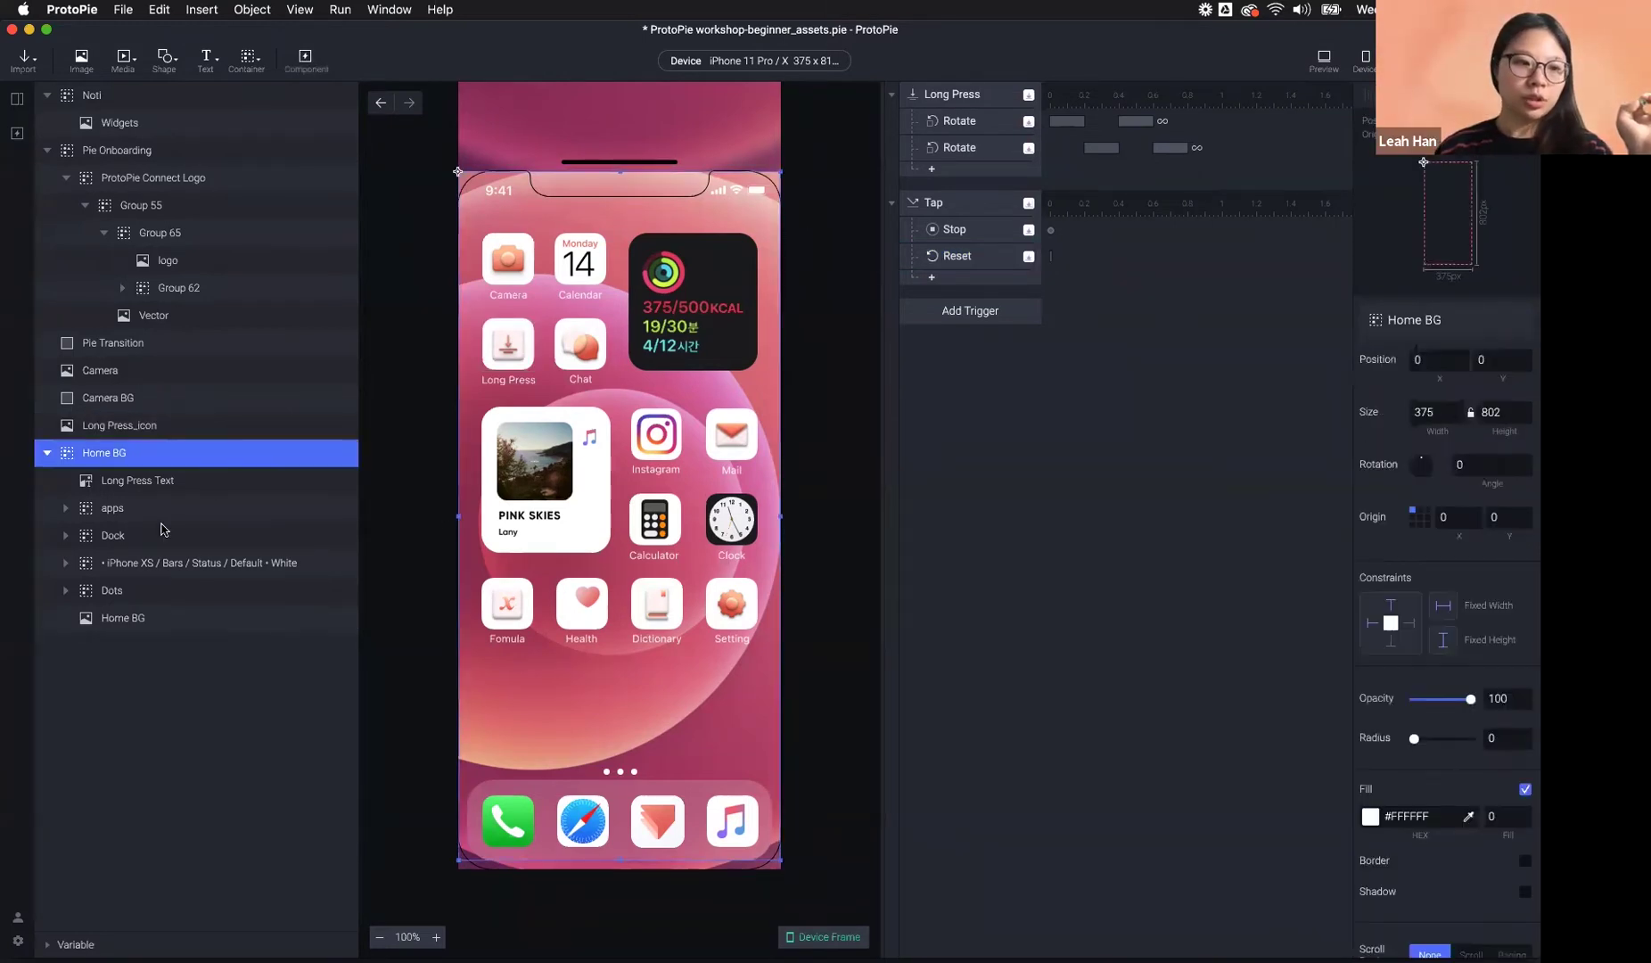
click(47, 453)
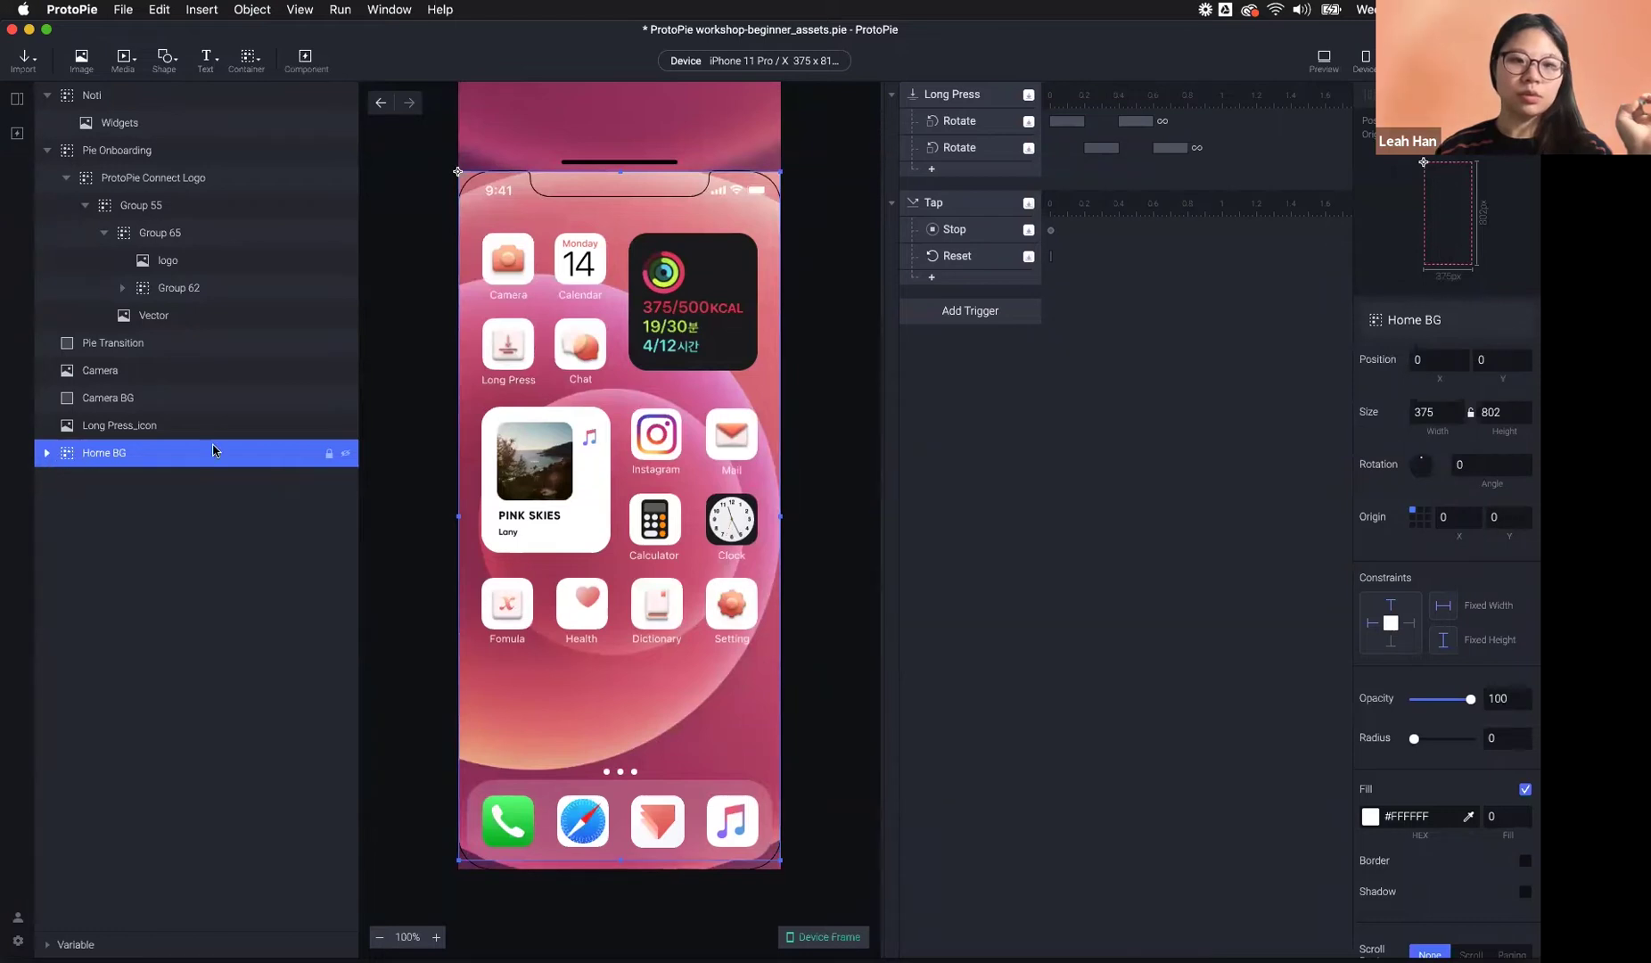
- Examine the Tap trigger's target layer choices and the Home BG container as a possible tap area
click(1008, 204)
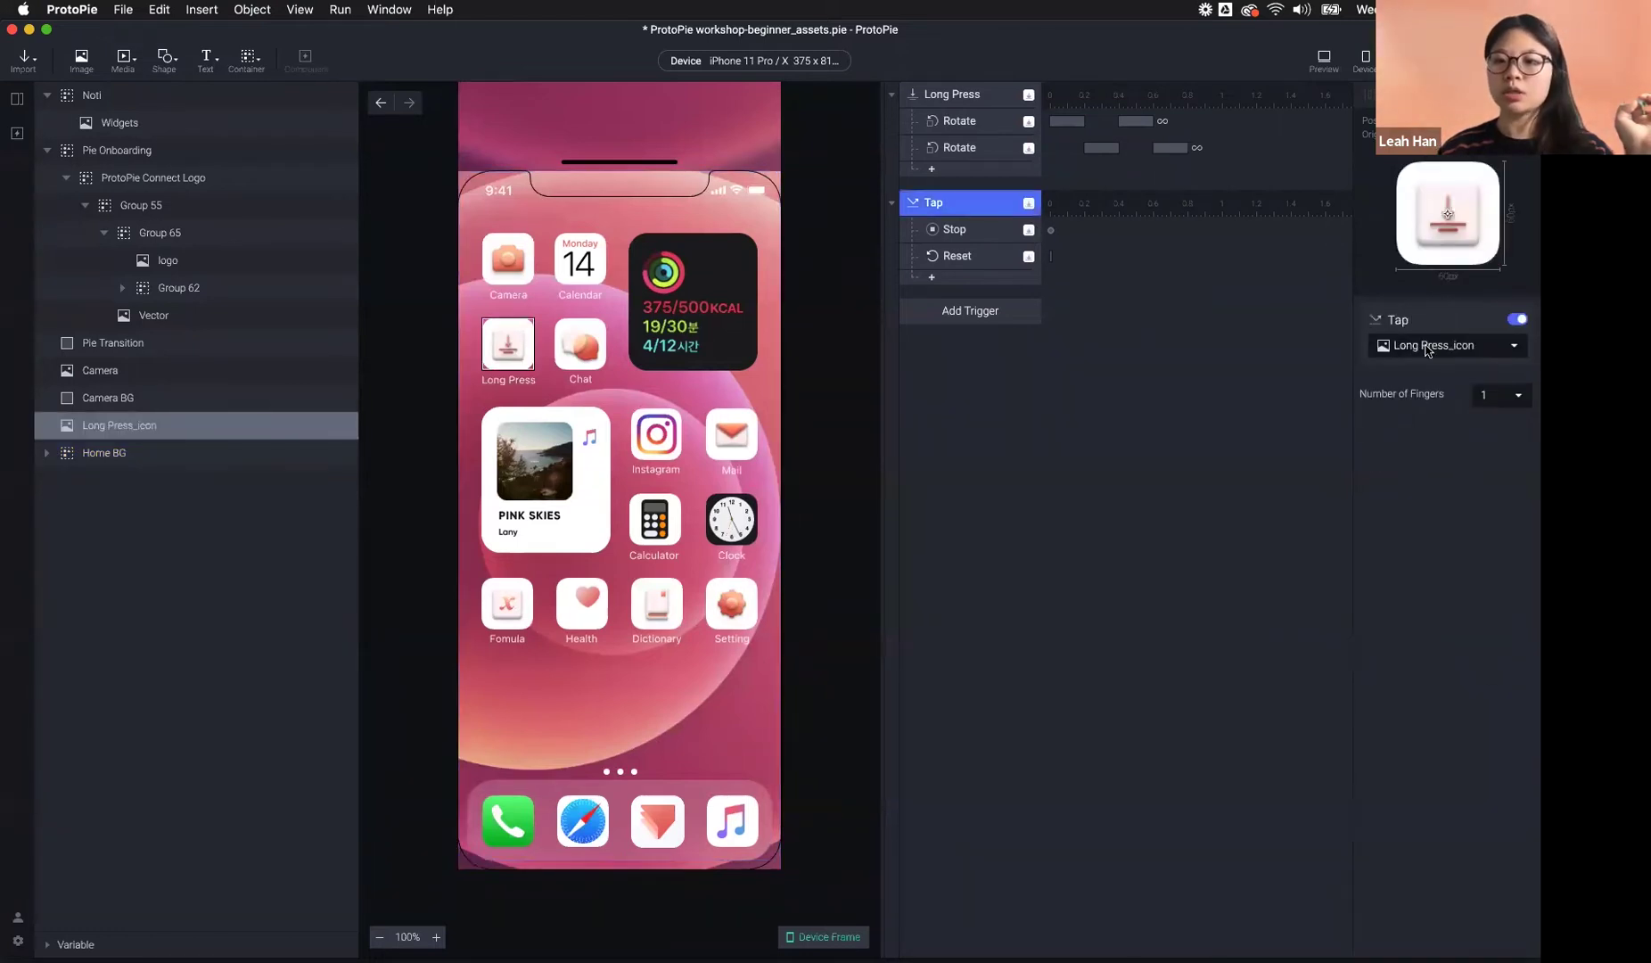
click(1426, 349)
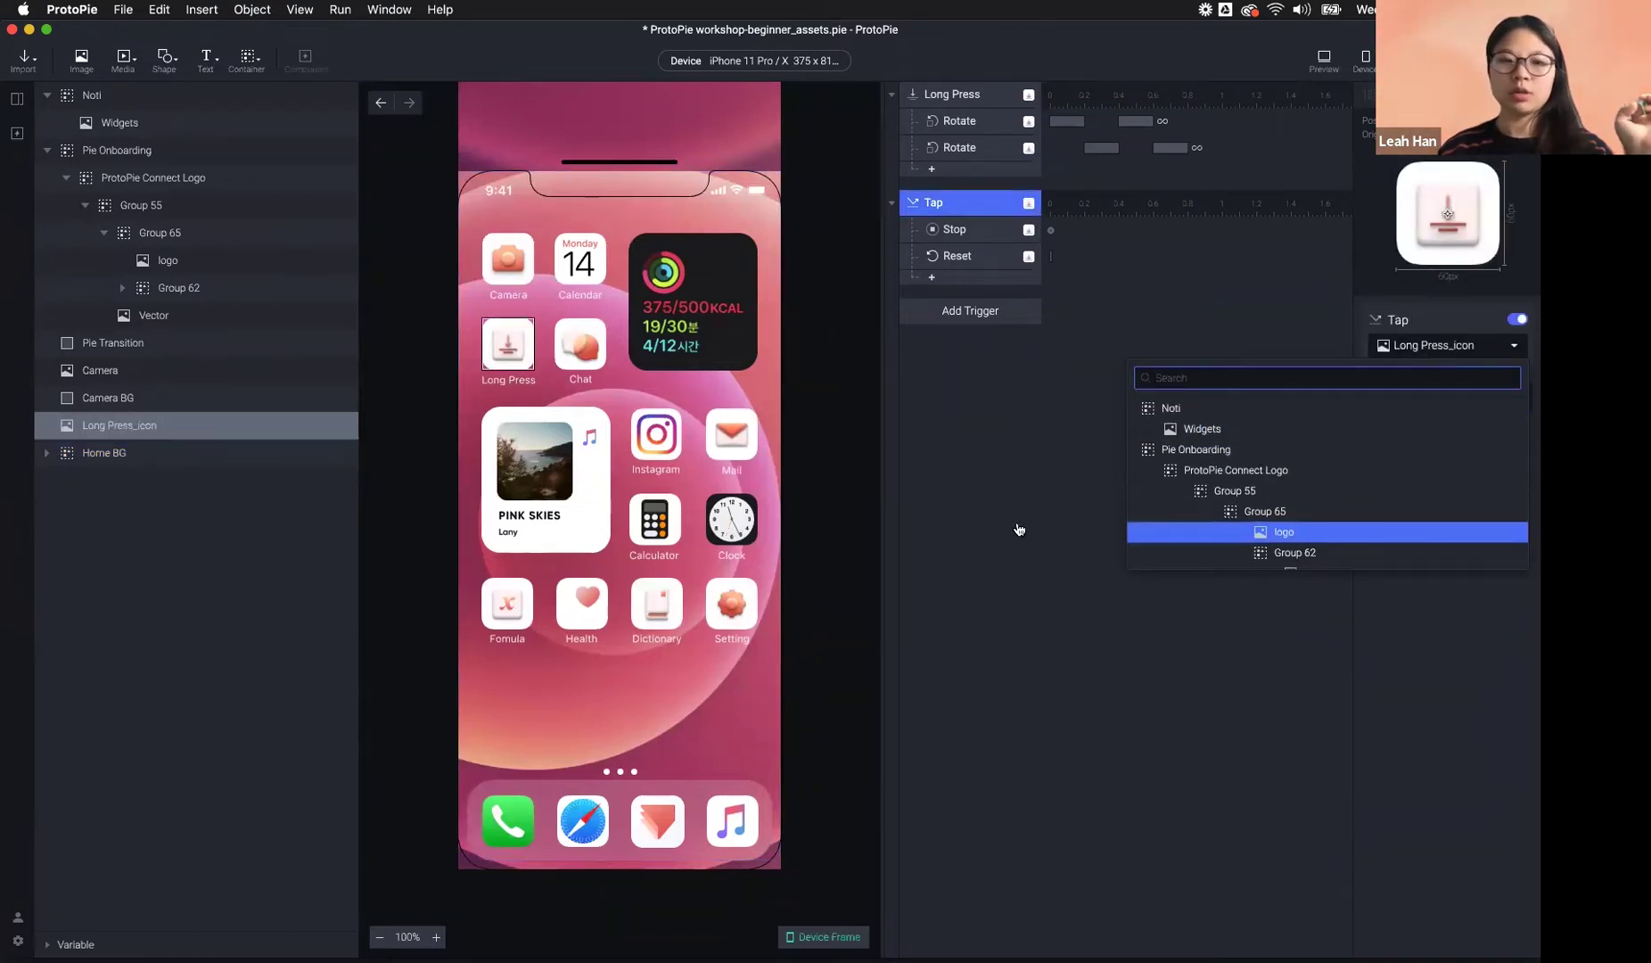
click(375, 406)
click(96, 461)
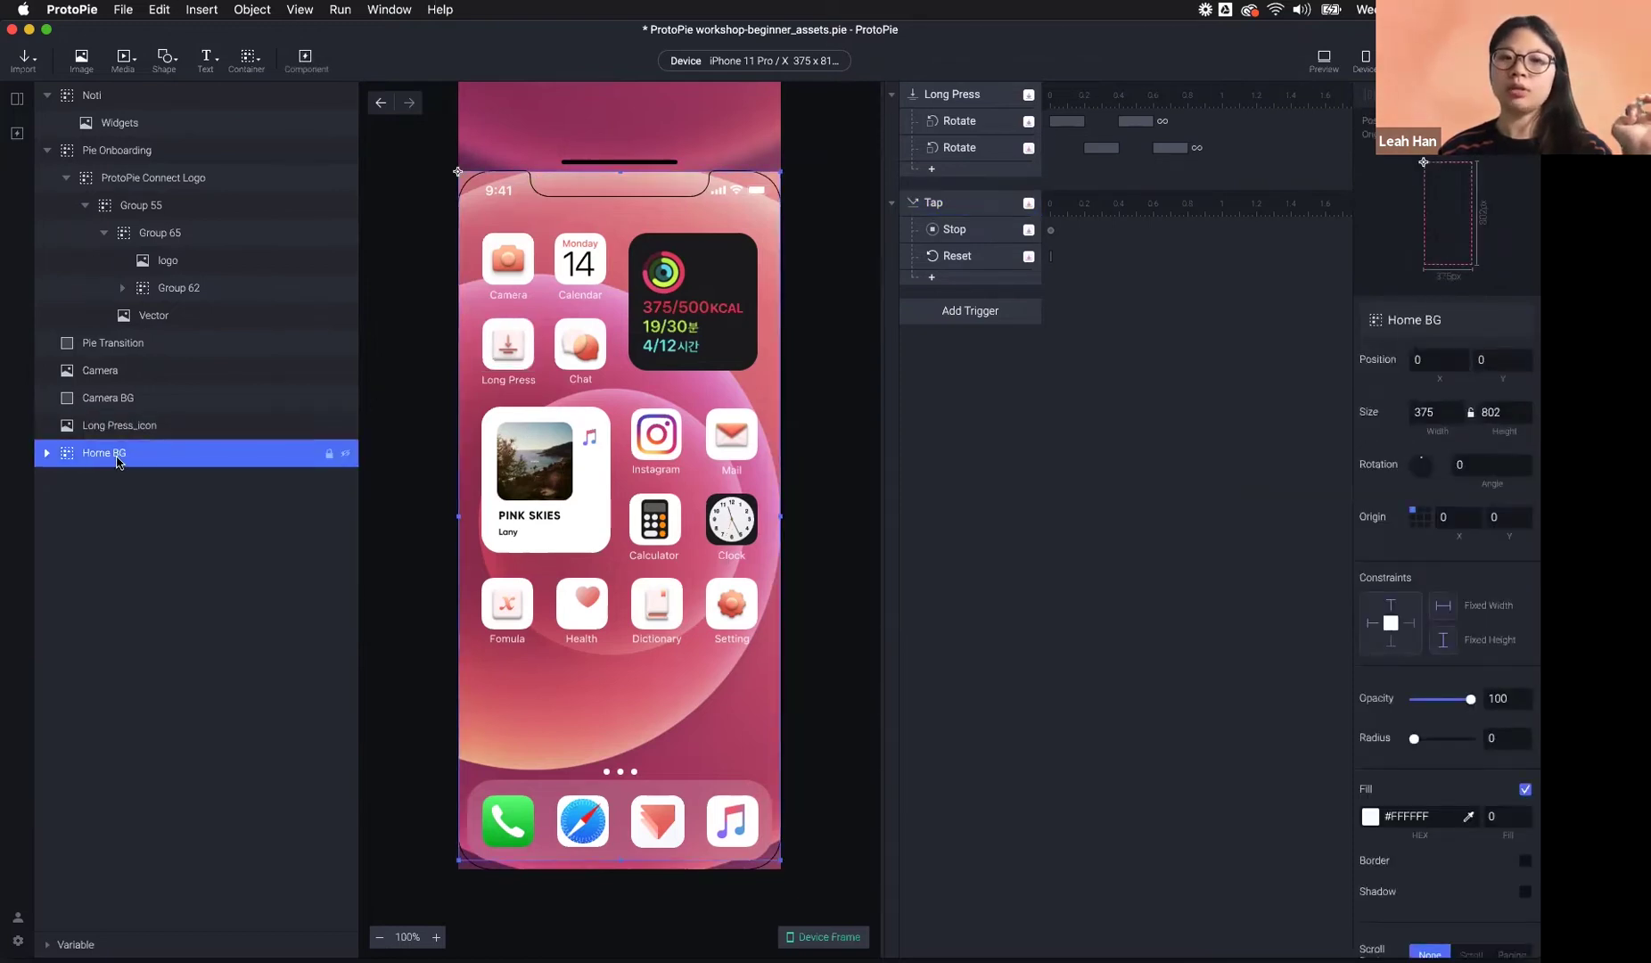
click(970, 202)
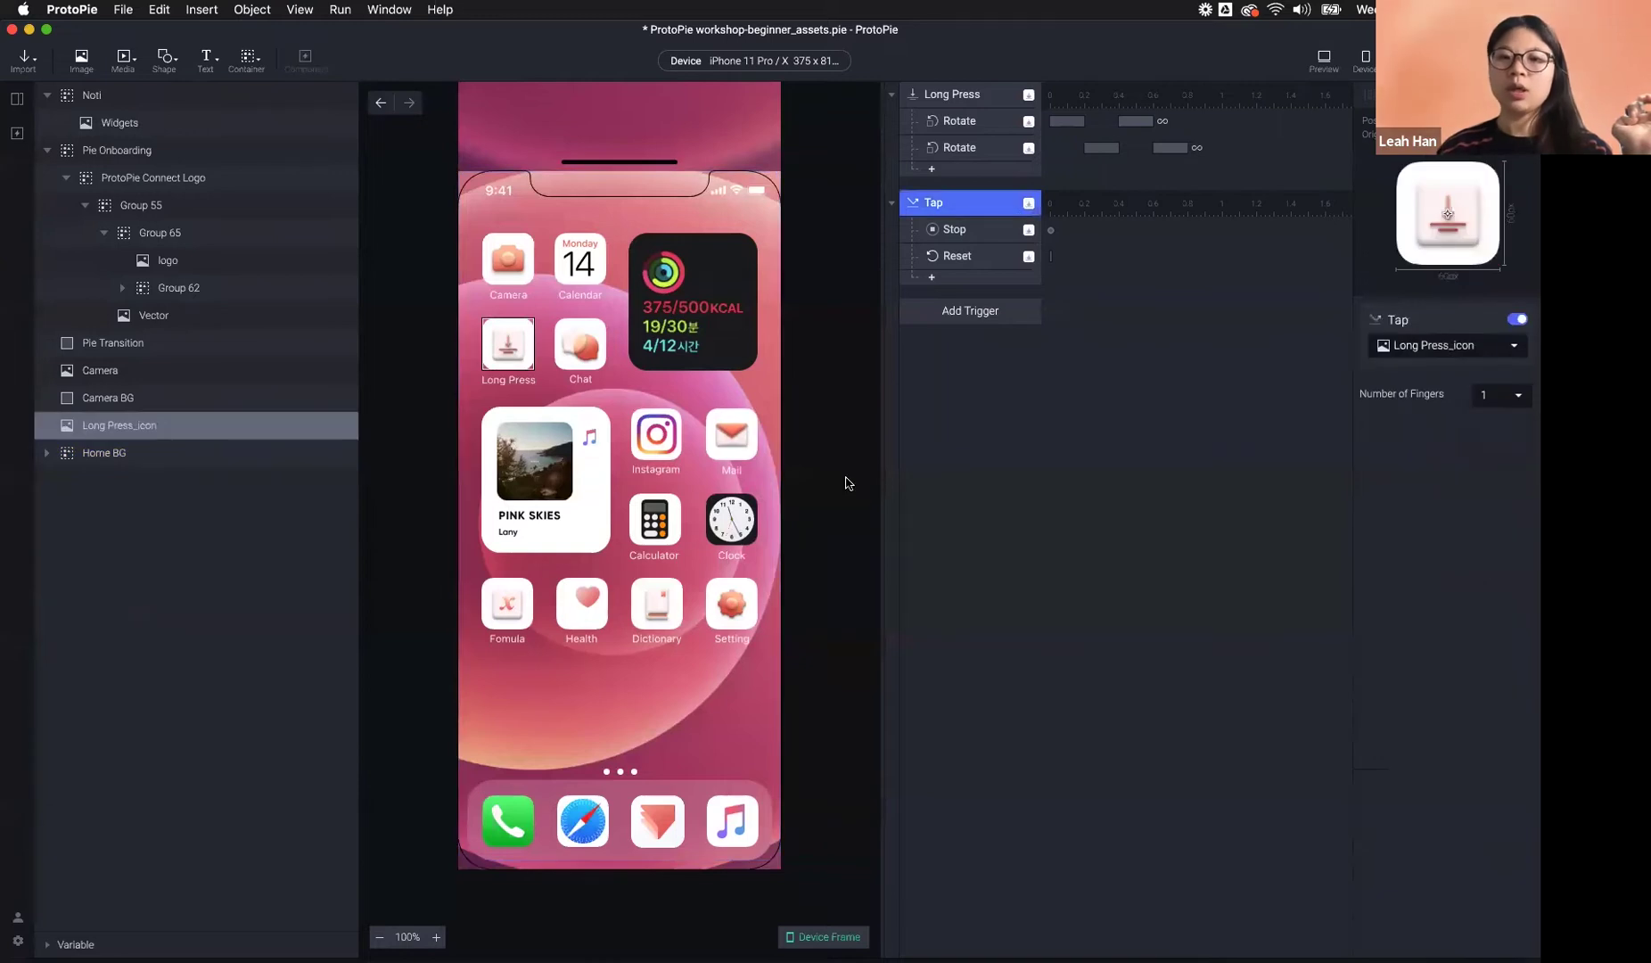
click(442, 480)
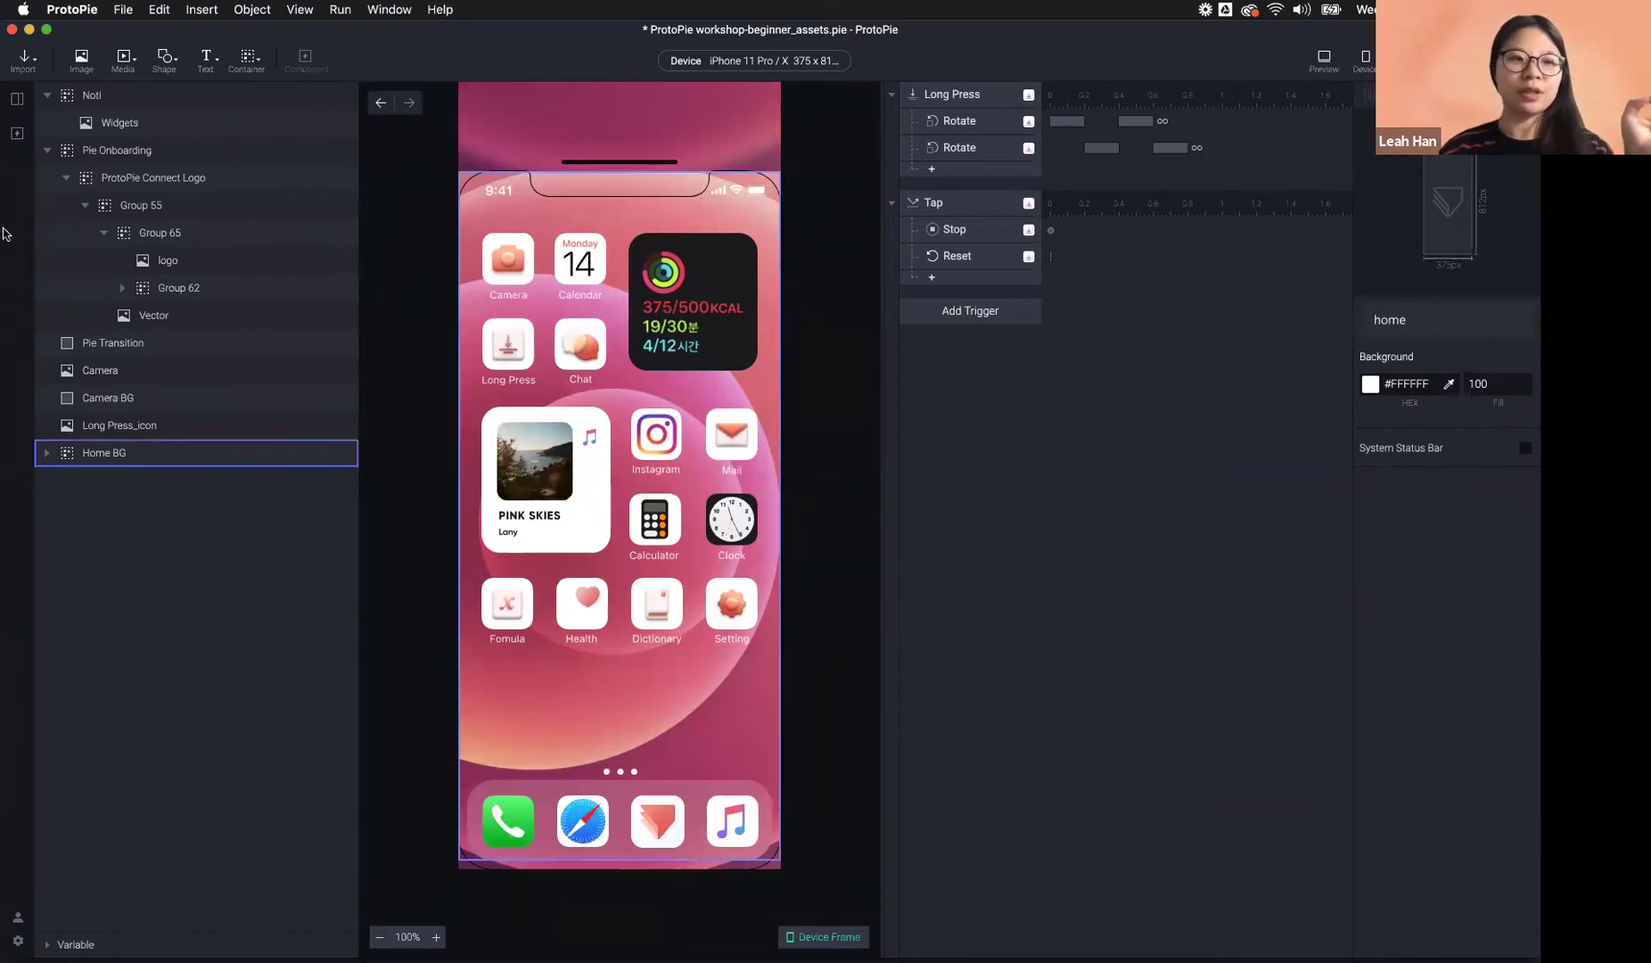
- Open Scene 1, add a new rectangle and enlarge it to cover the whole scene at 375 × 812
click(17, 98)
double_click(69, 305)
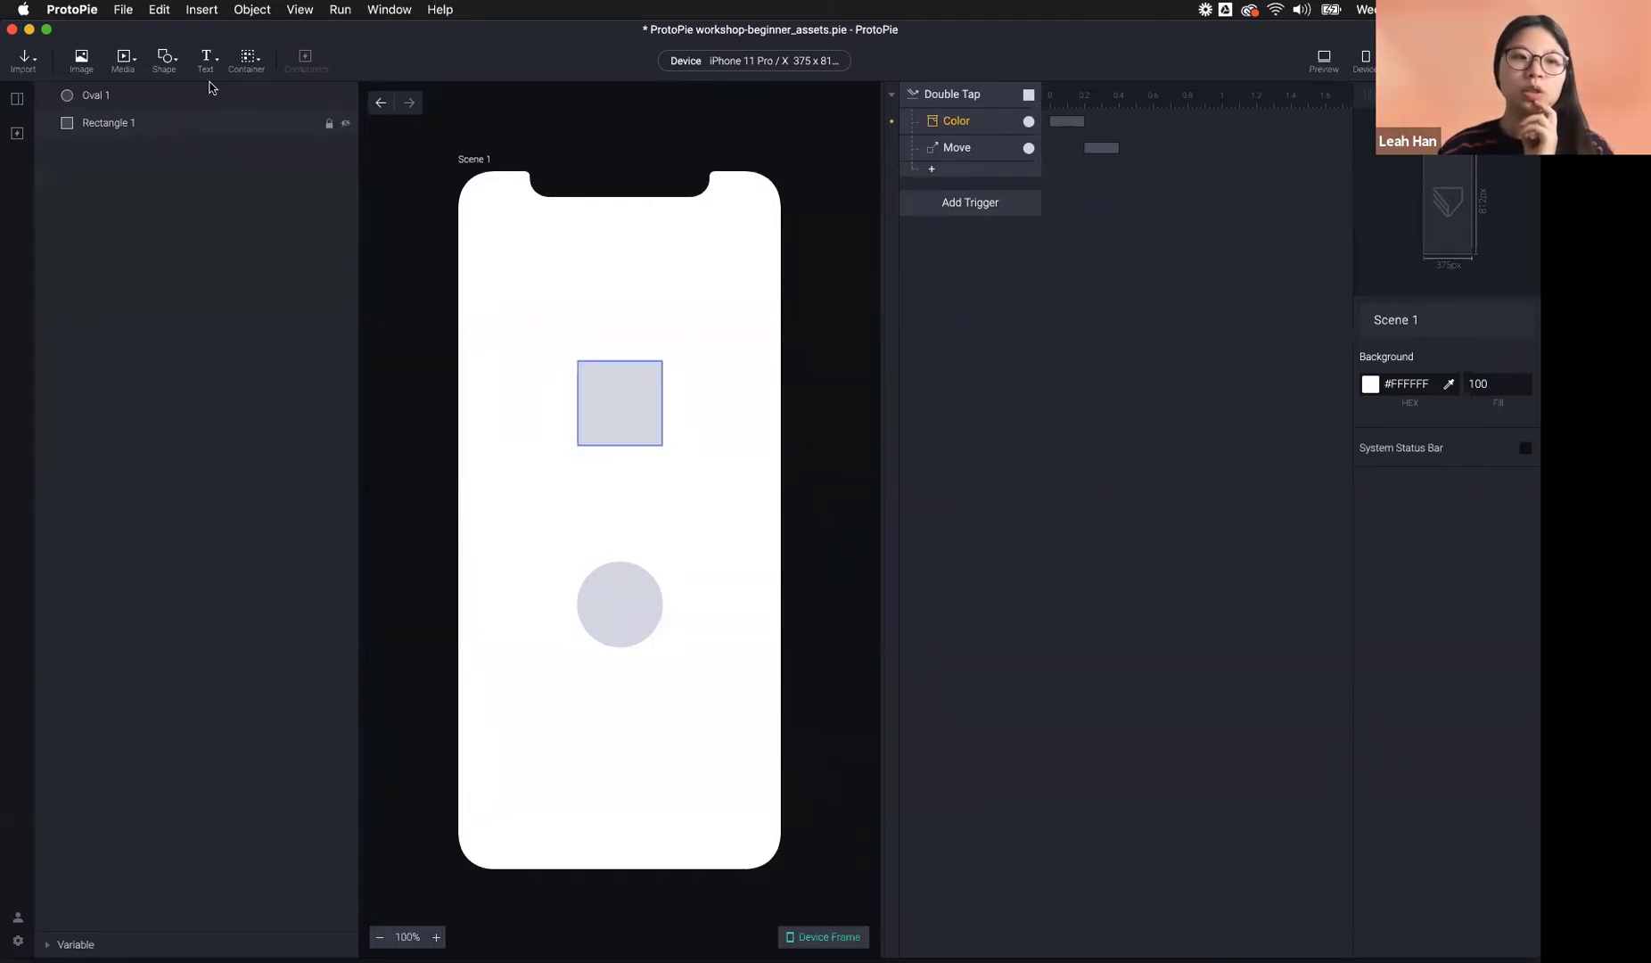
click(166, 60)
click(202, 94)
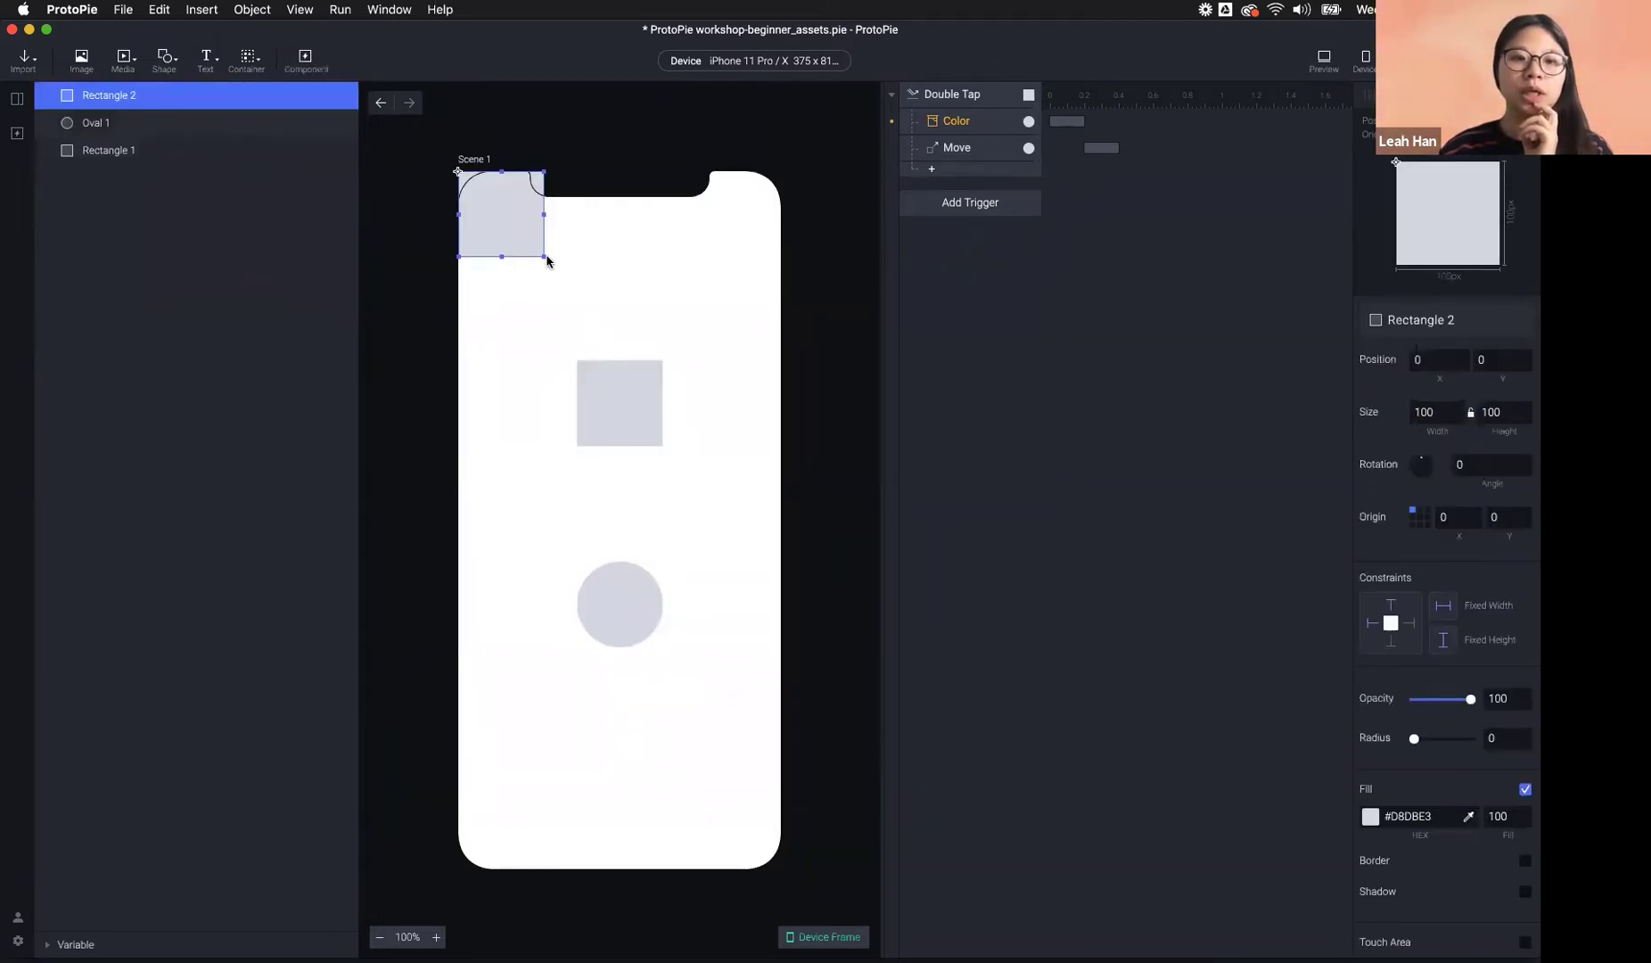
drag(546, 260, 781, 869)
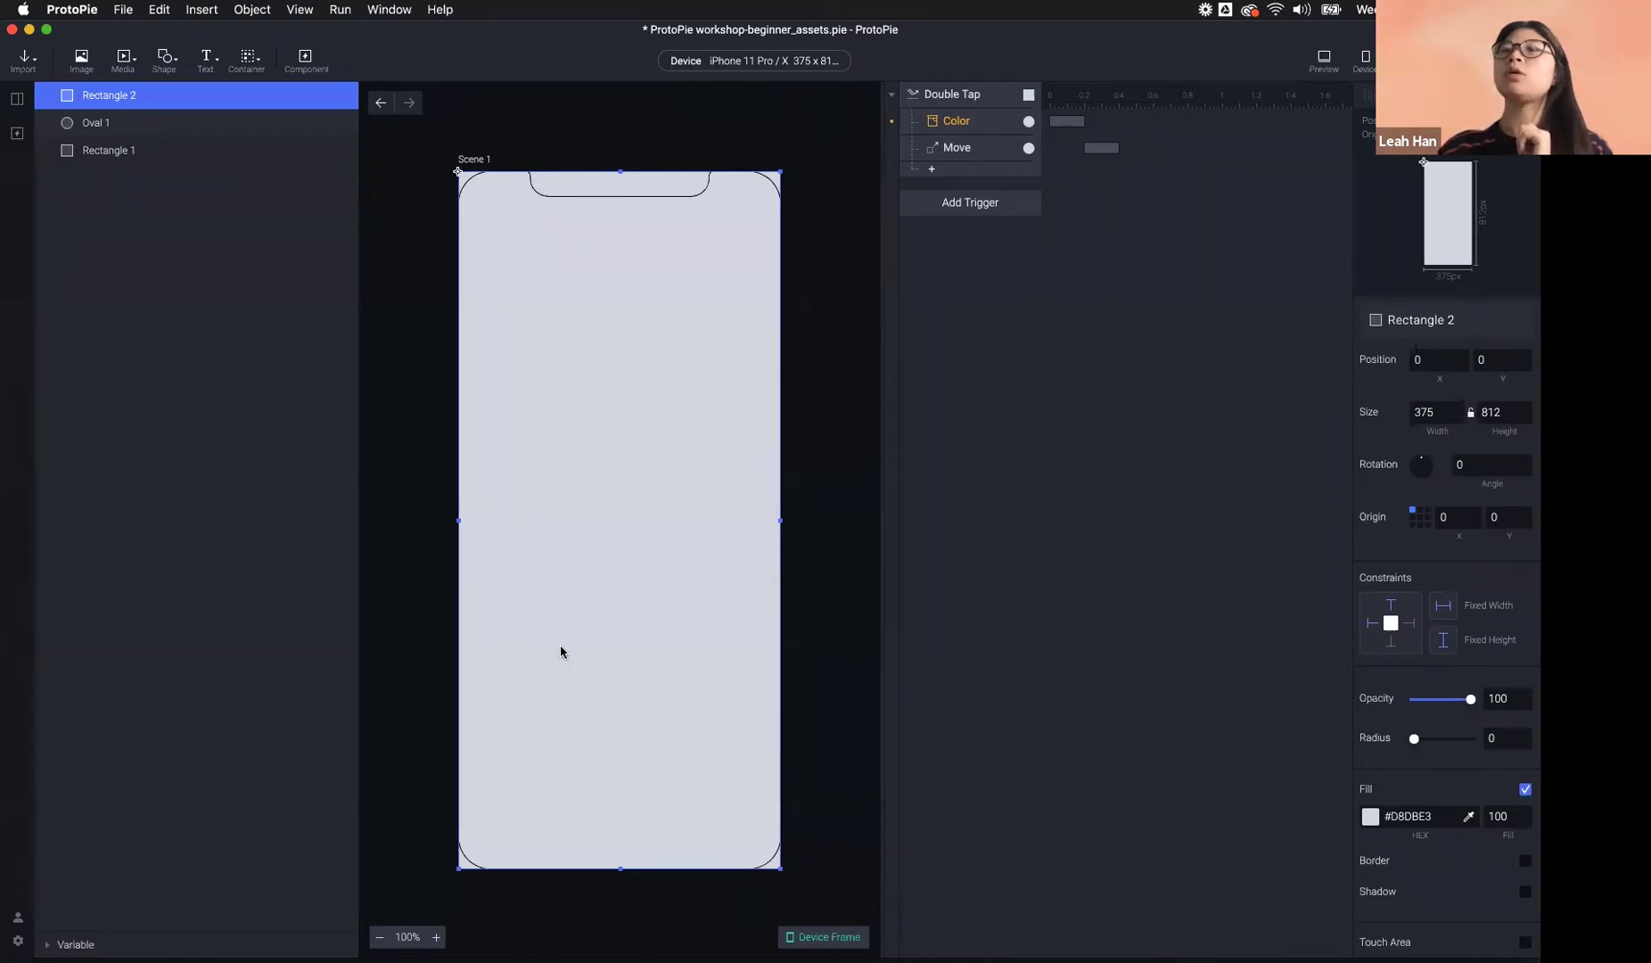
- Return to the home scene, check the Long Press icon, and view the Noti widgets screen above the home screen
click(16, 100)
double_click(69, 160)
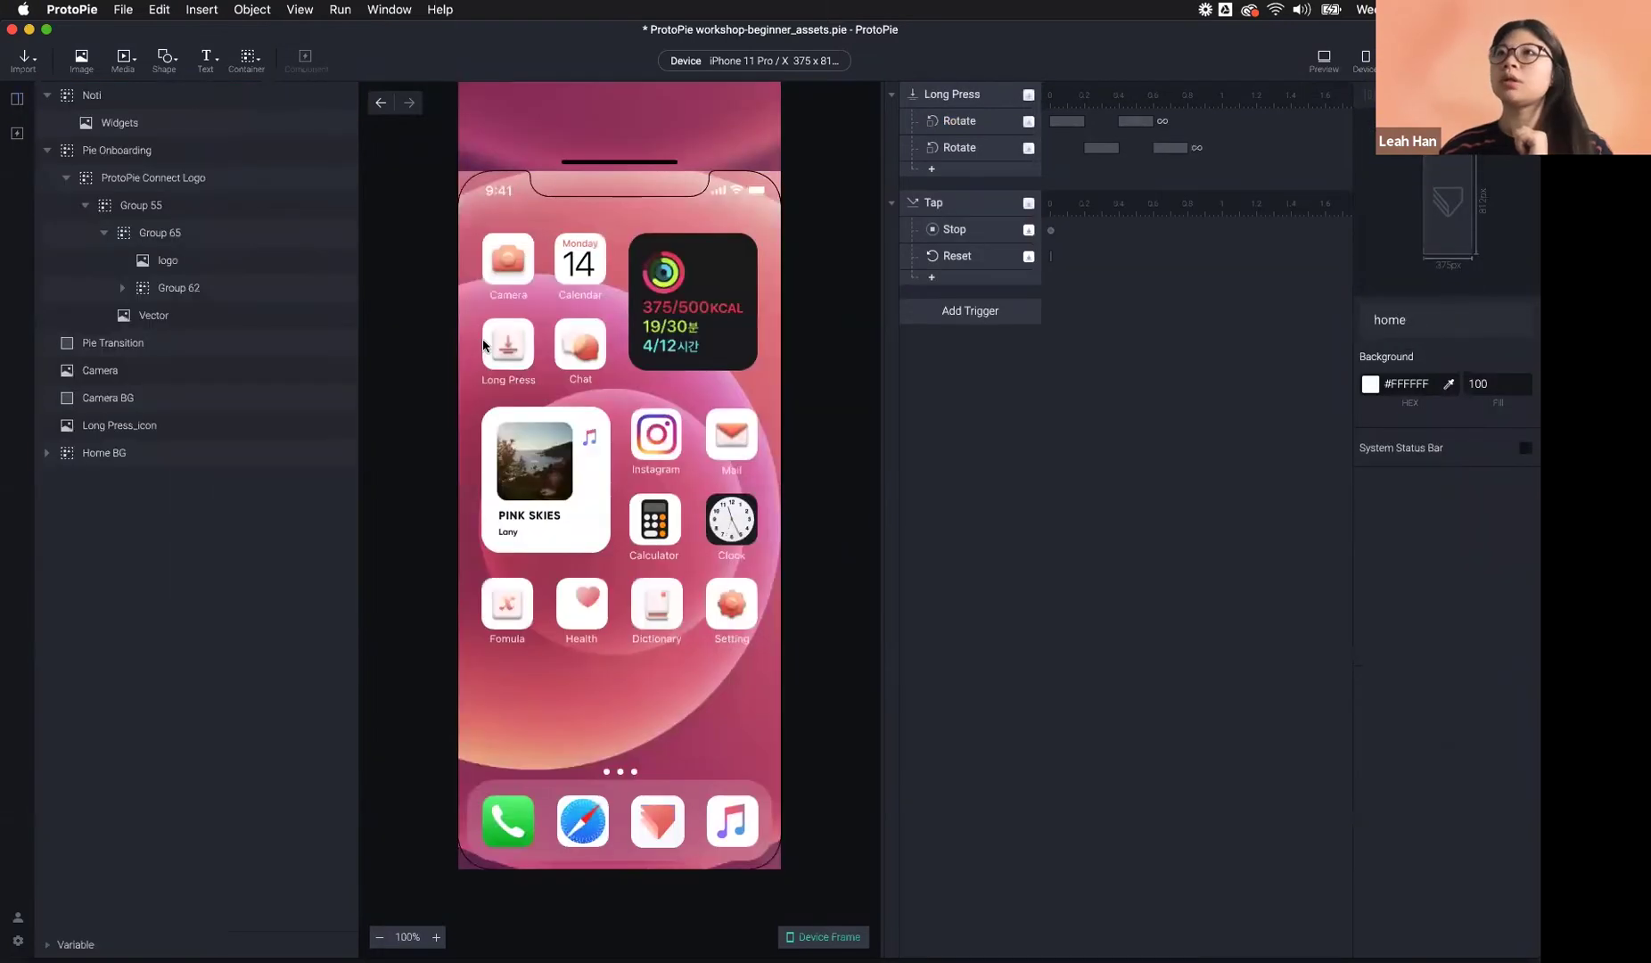
click(507, 352)
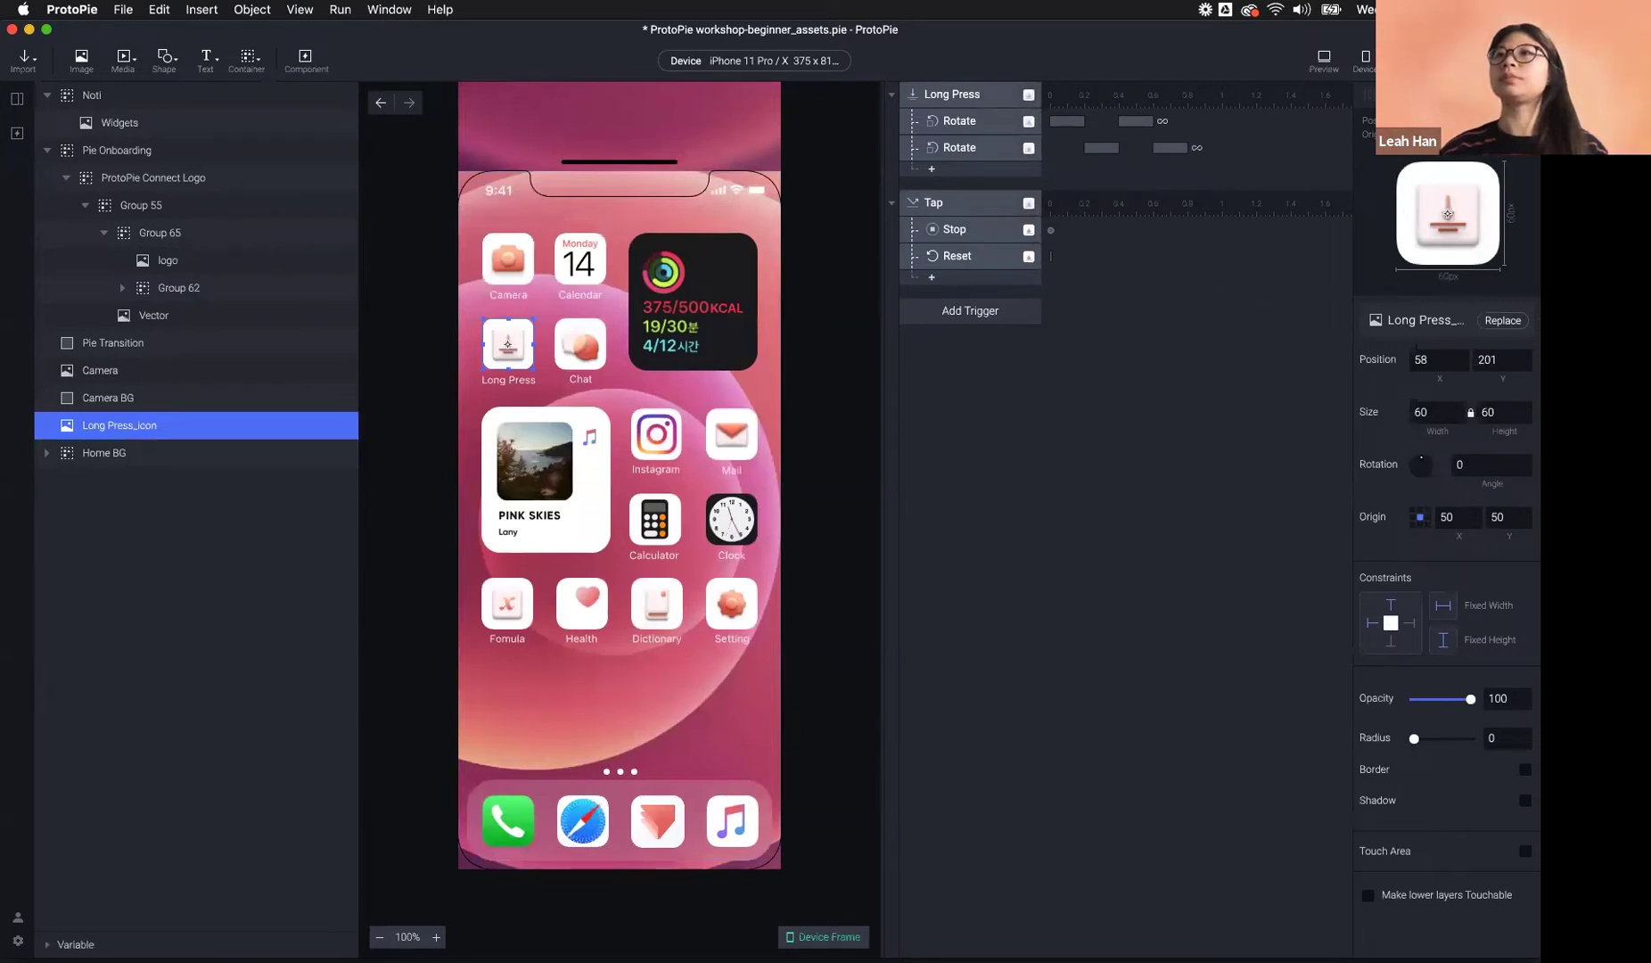
click(871, 465)
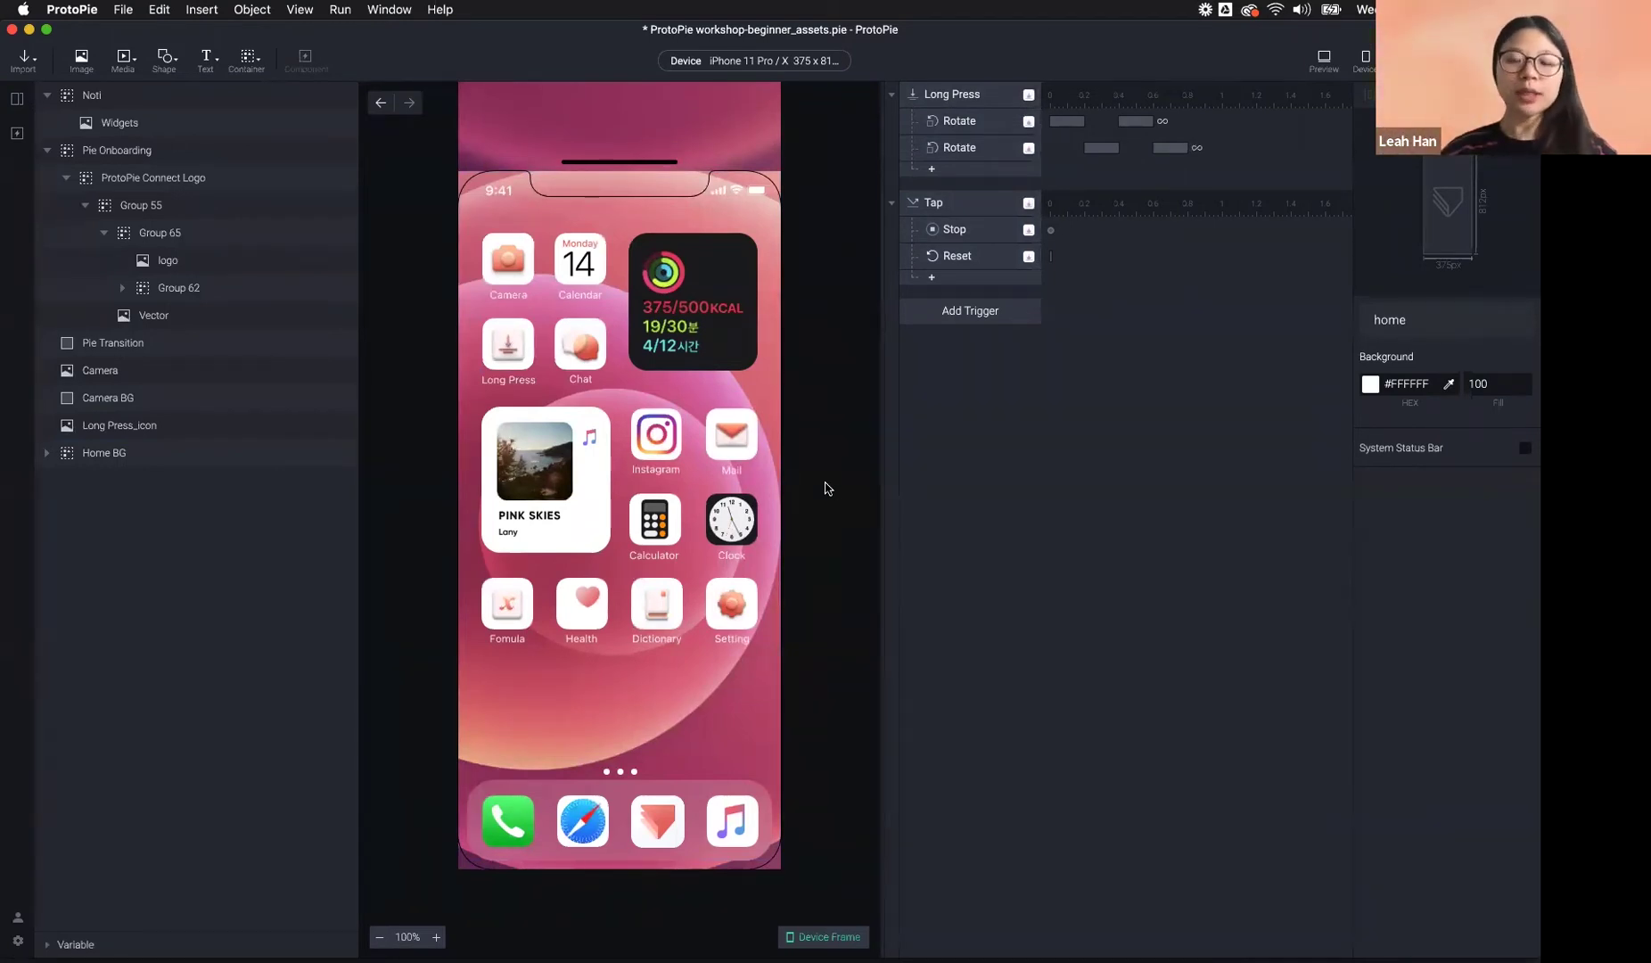
scroll(826, 488, up, 10)
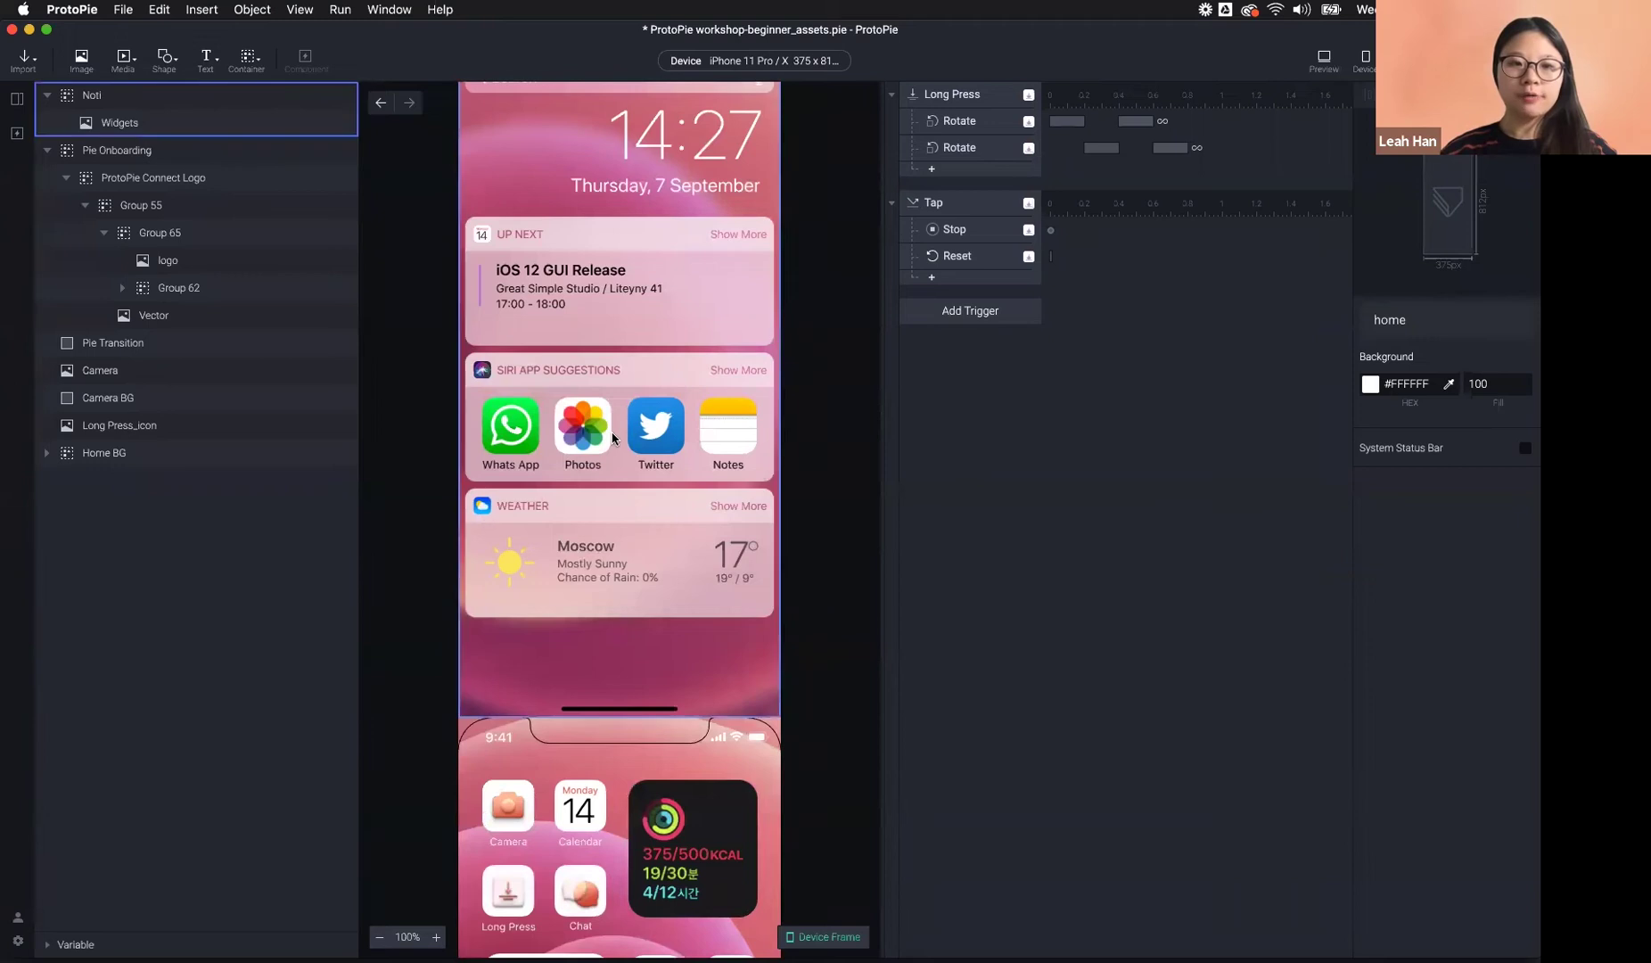
scroll(612, 438, up, 3)
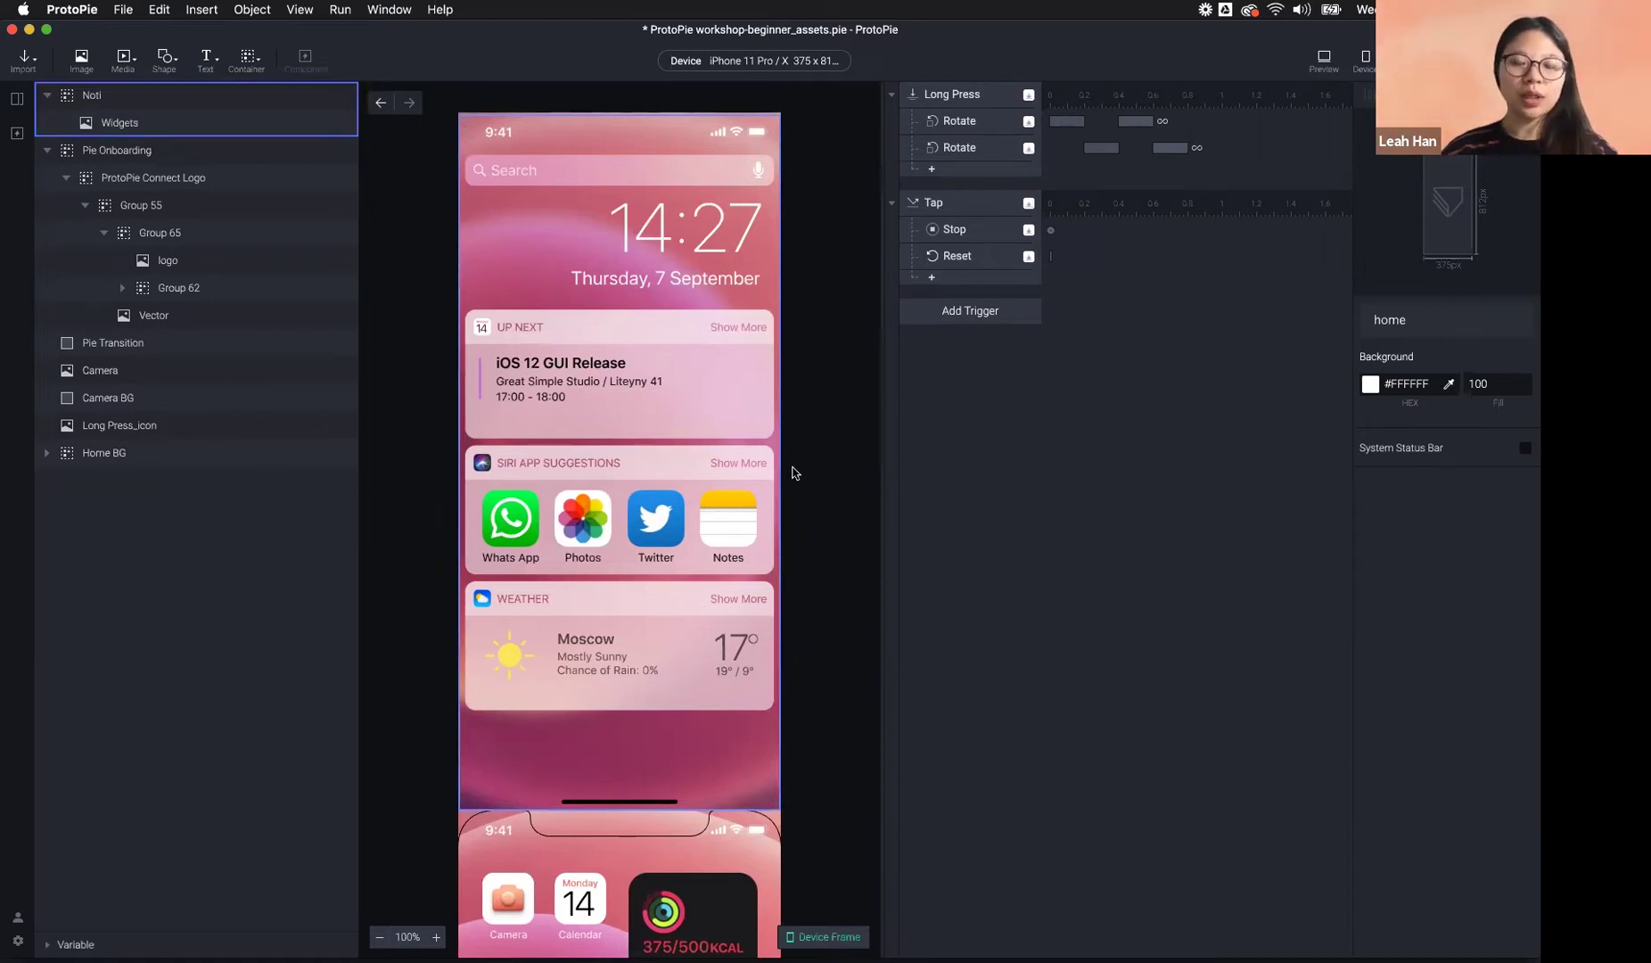
- Examine how the Noti widgets screen and the Home BG container are arranged in the home scene
scroll(840, 504, down, 5)
scroll(840, 503, down, 12)
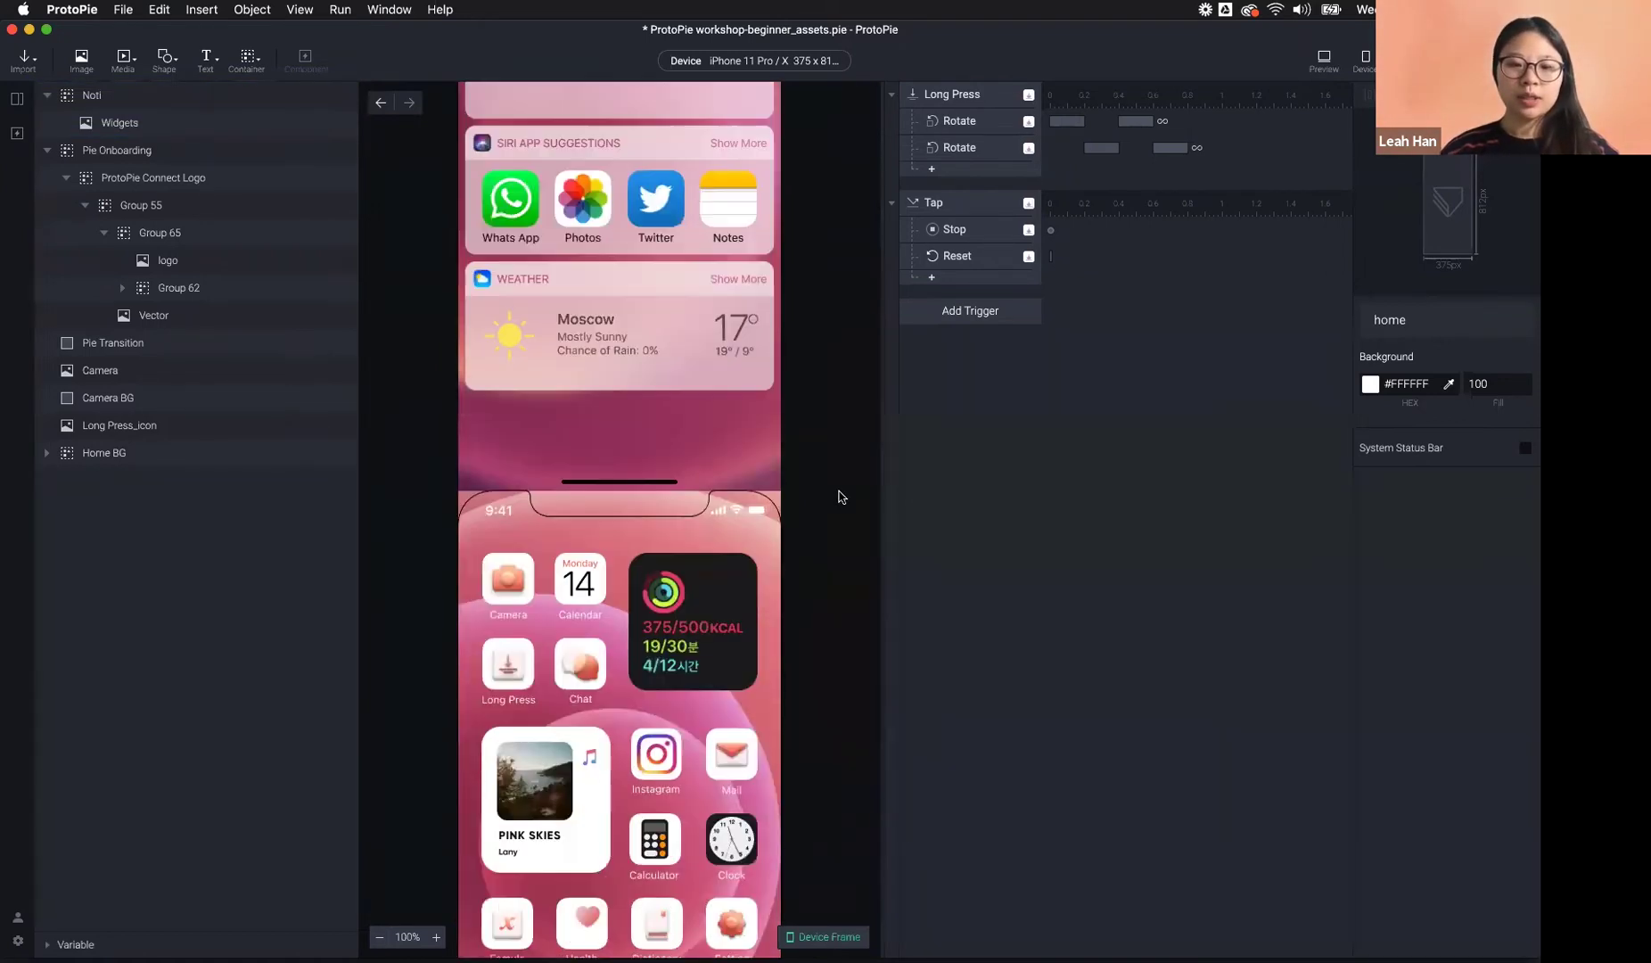
scroll(802, 446, up, 2)
click(590, 338)
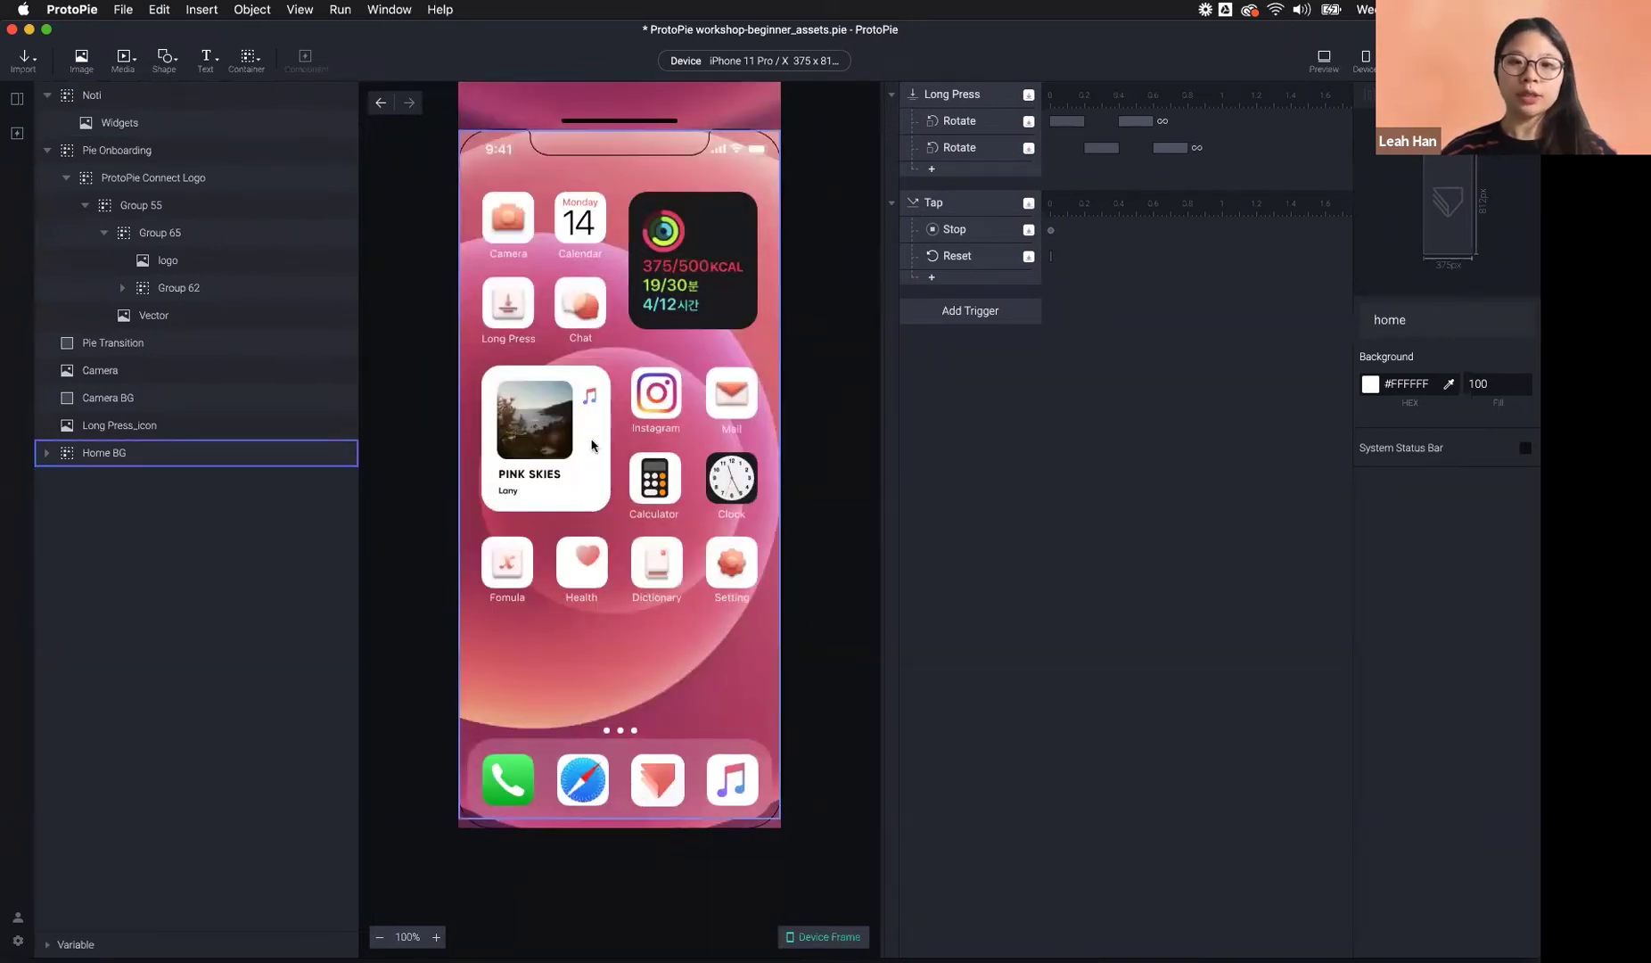
click(635, 109)
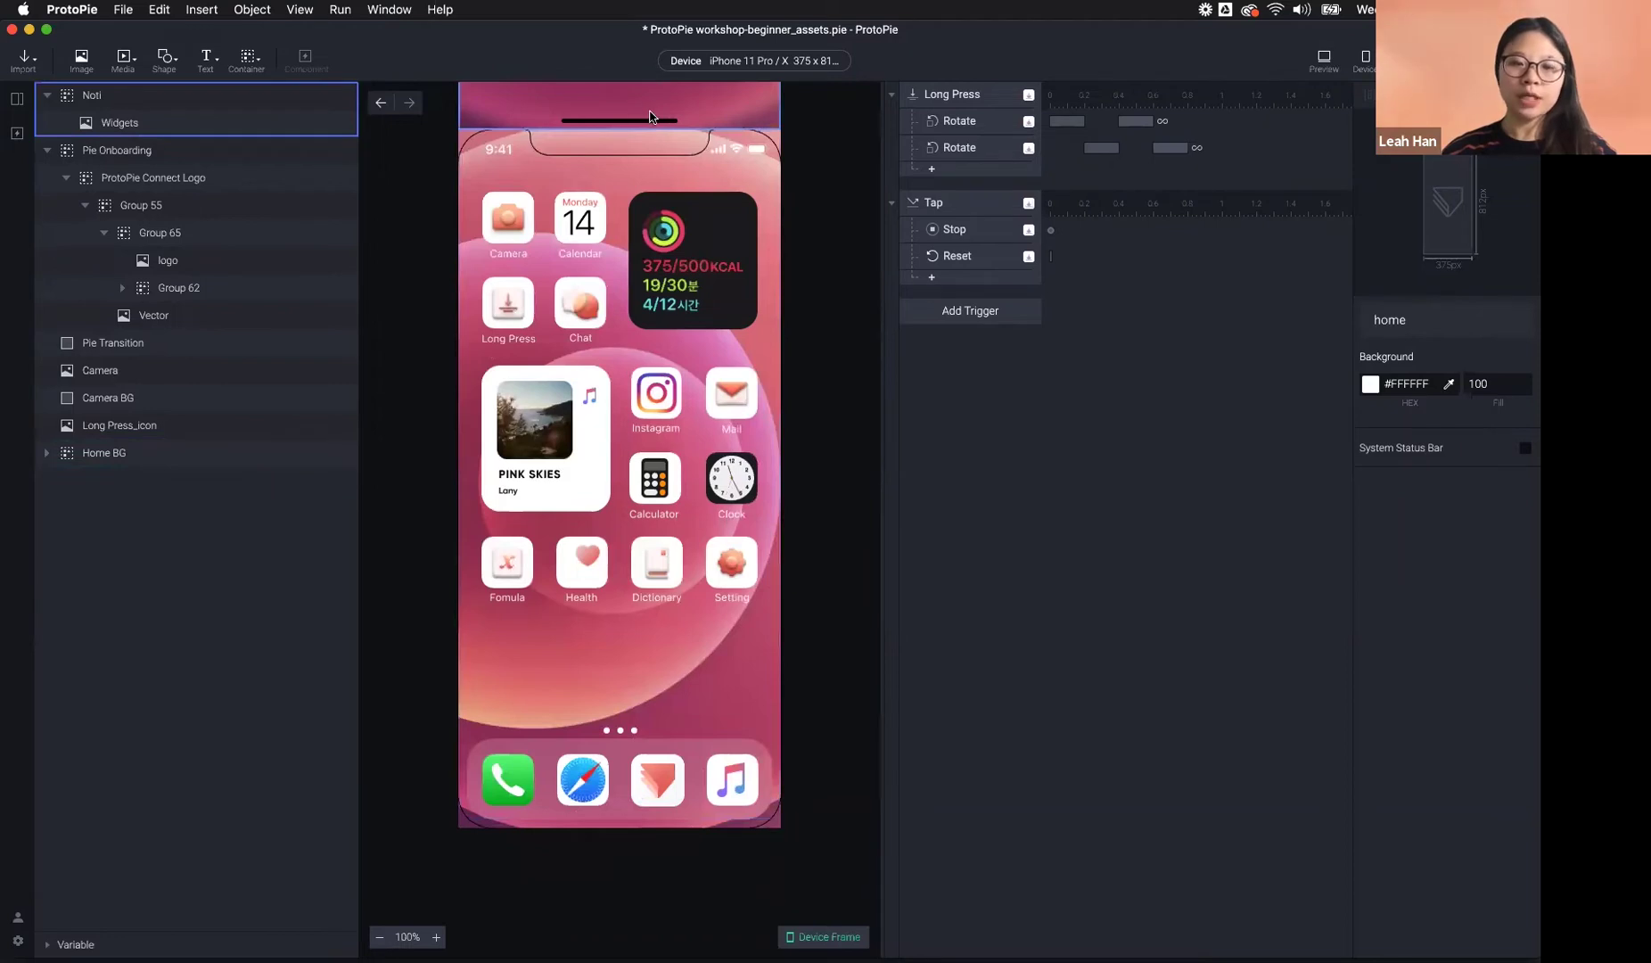
click(612, 221)
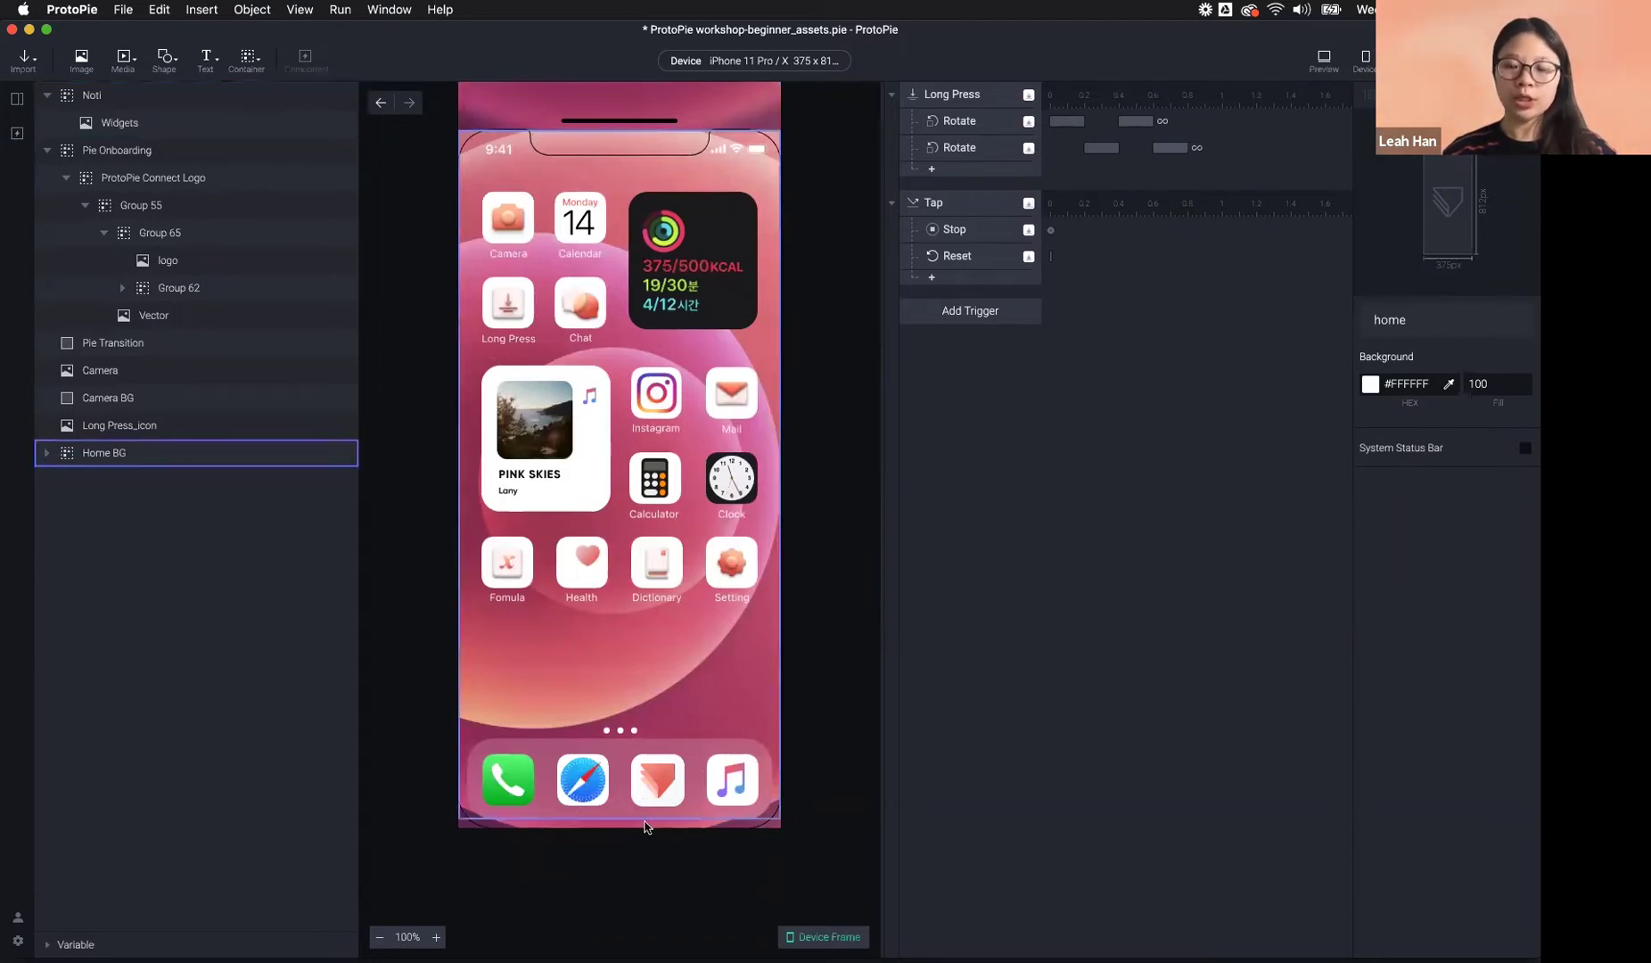
scroll(727, 657, up, 7)
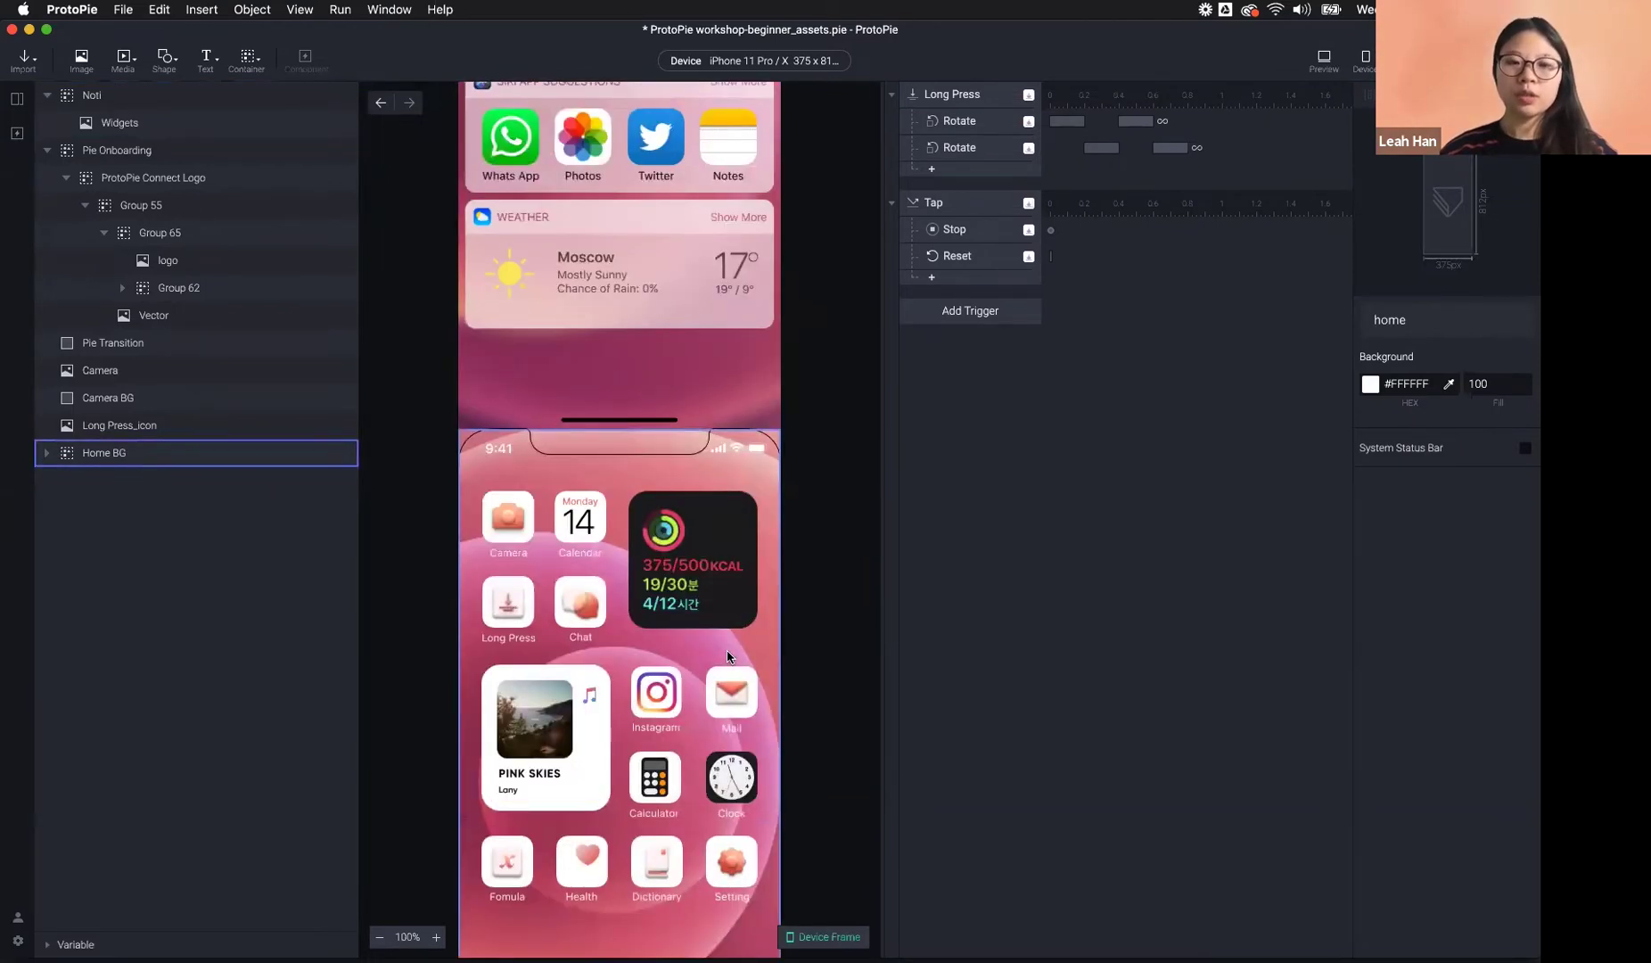
scroll(727, 657, up, 1)
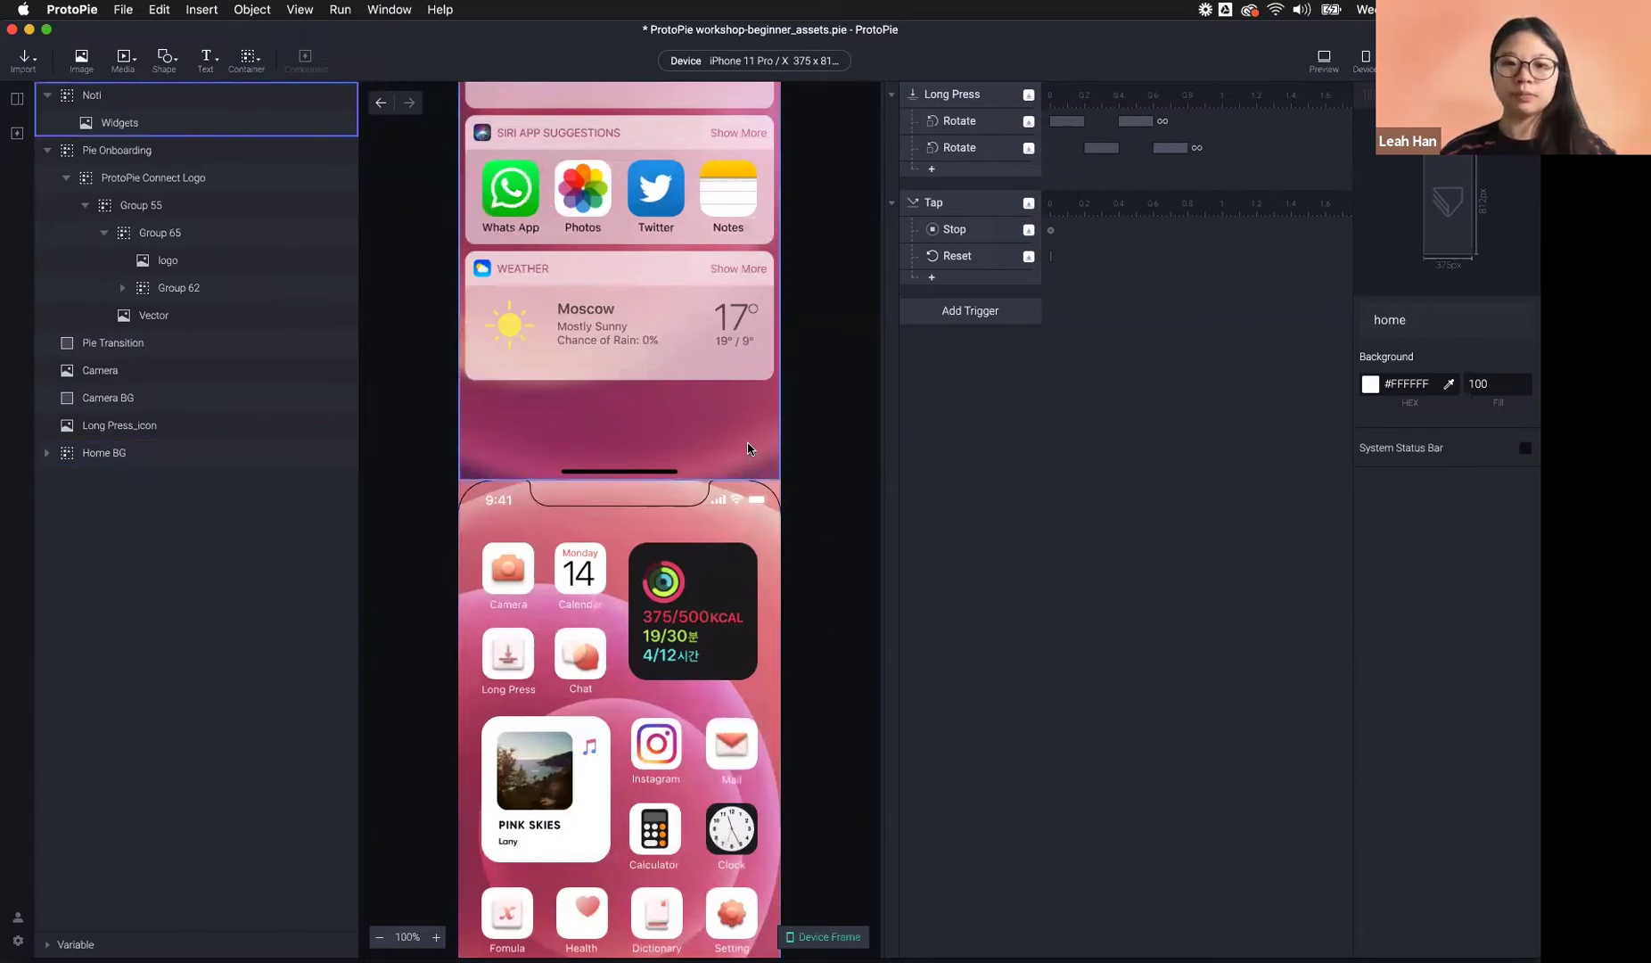
- Add a Fling trigger to the Noti container and set its direction to down
click(945, 311)
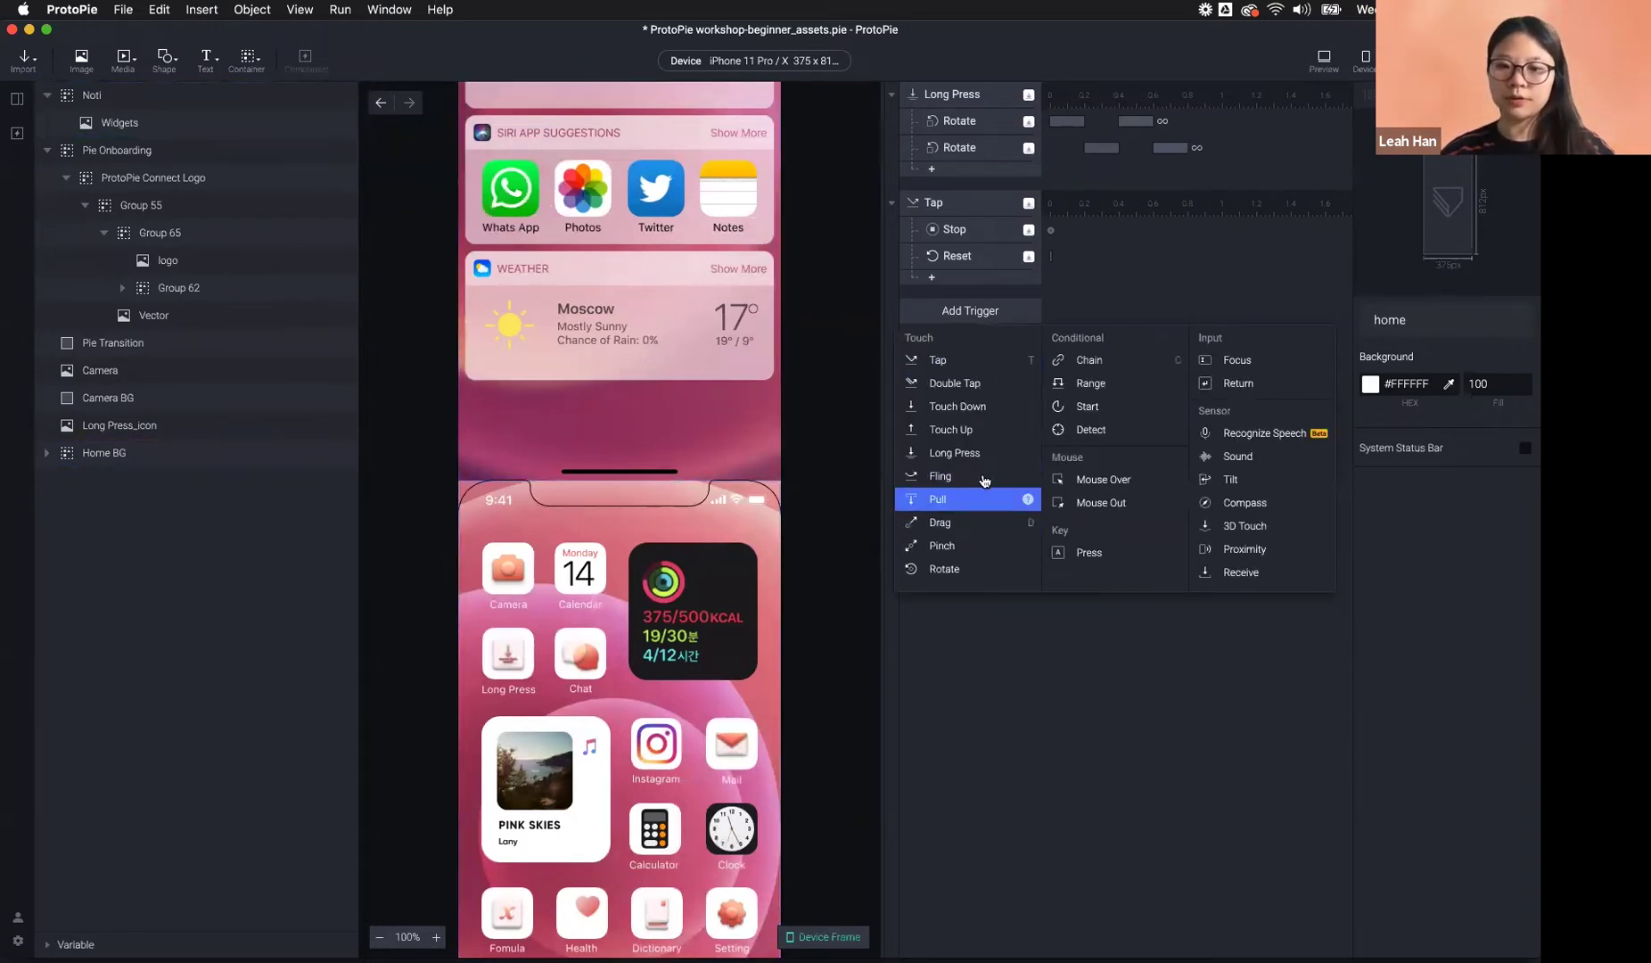
click(984, 477)
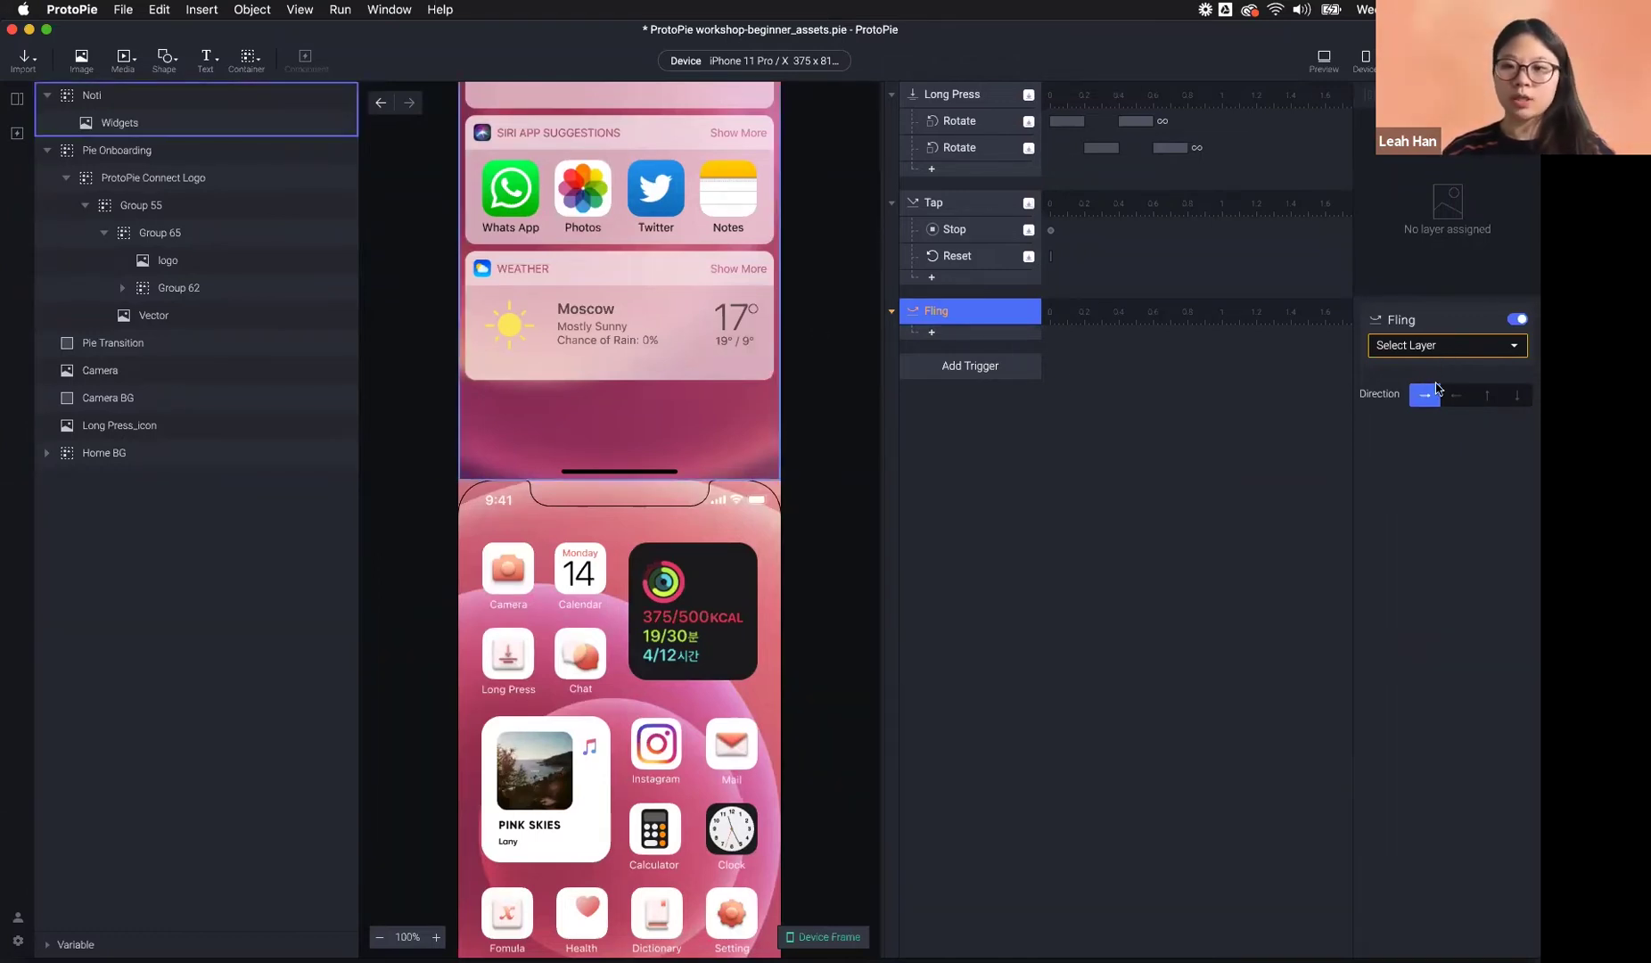
click(1444, 348)
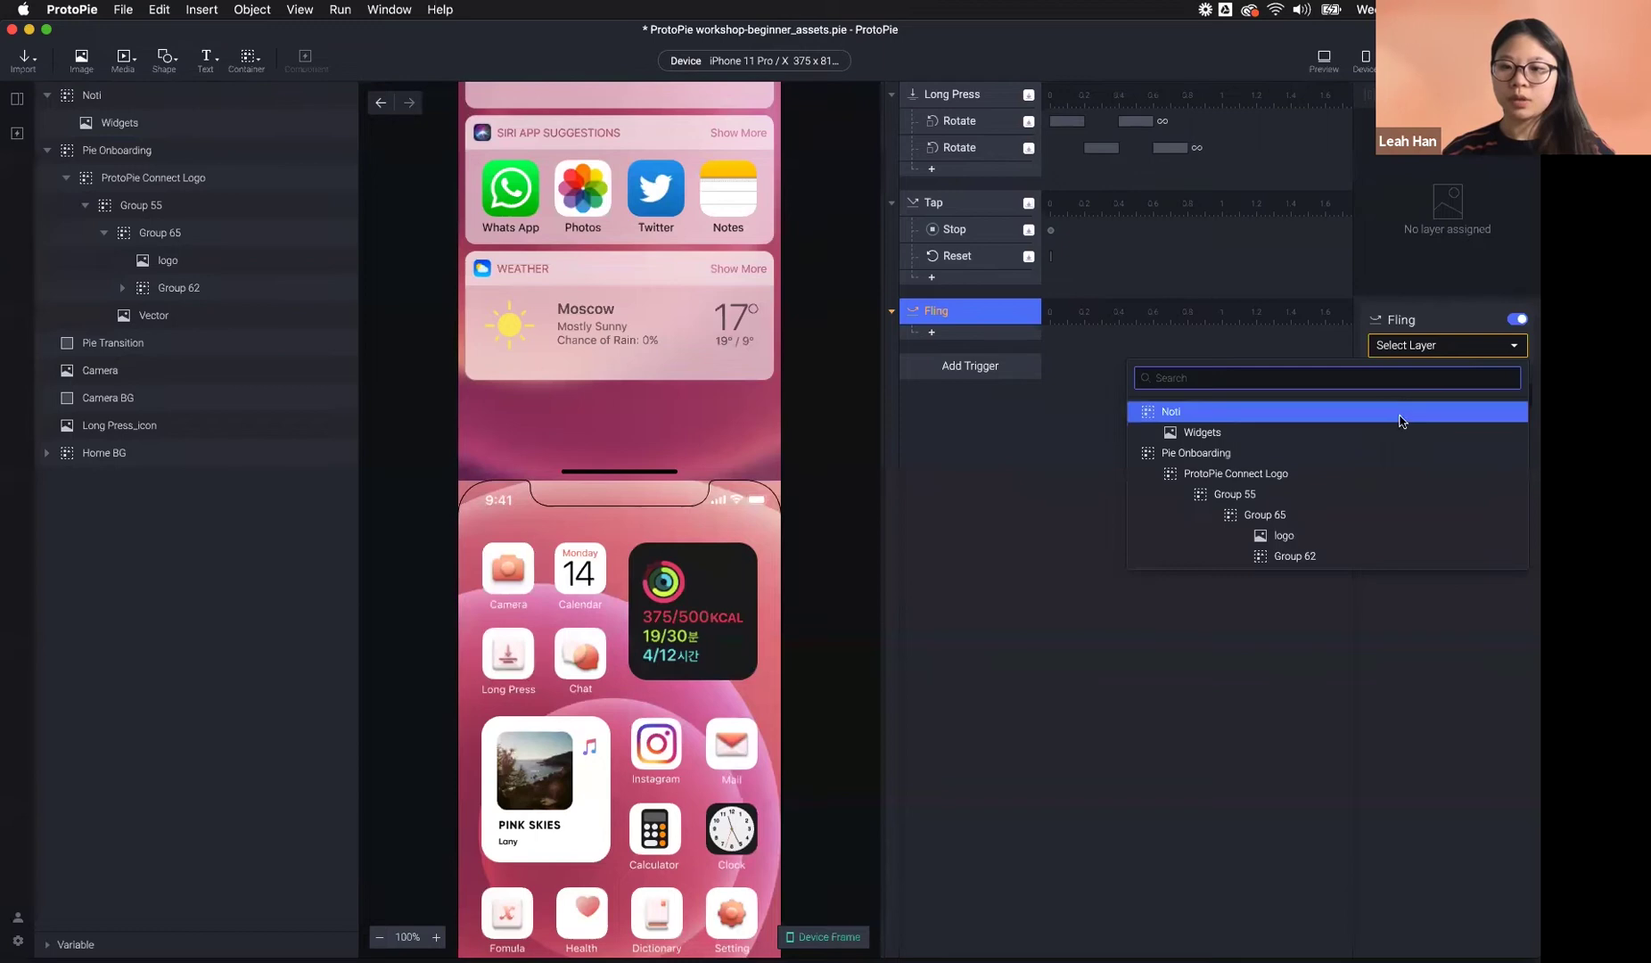
click(1402, 413)
scroll(568, 459, up, 5)
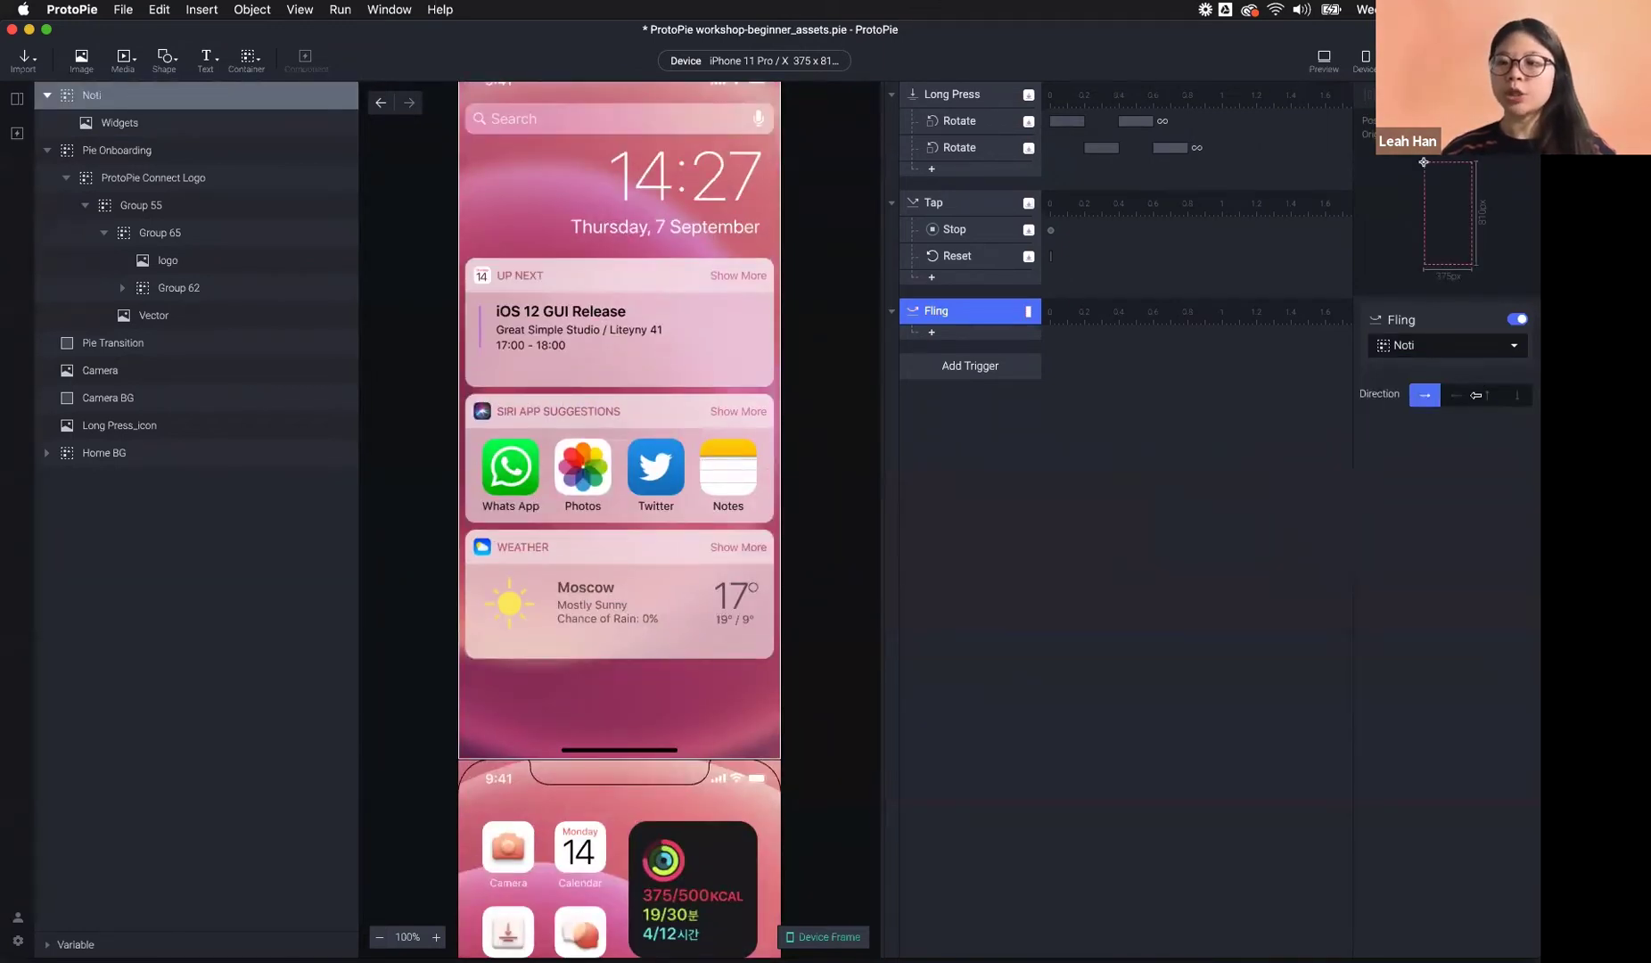
click(1517, 396)
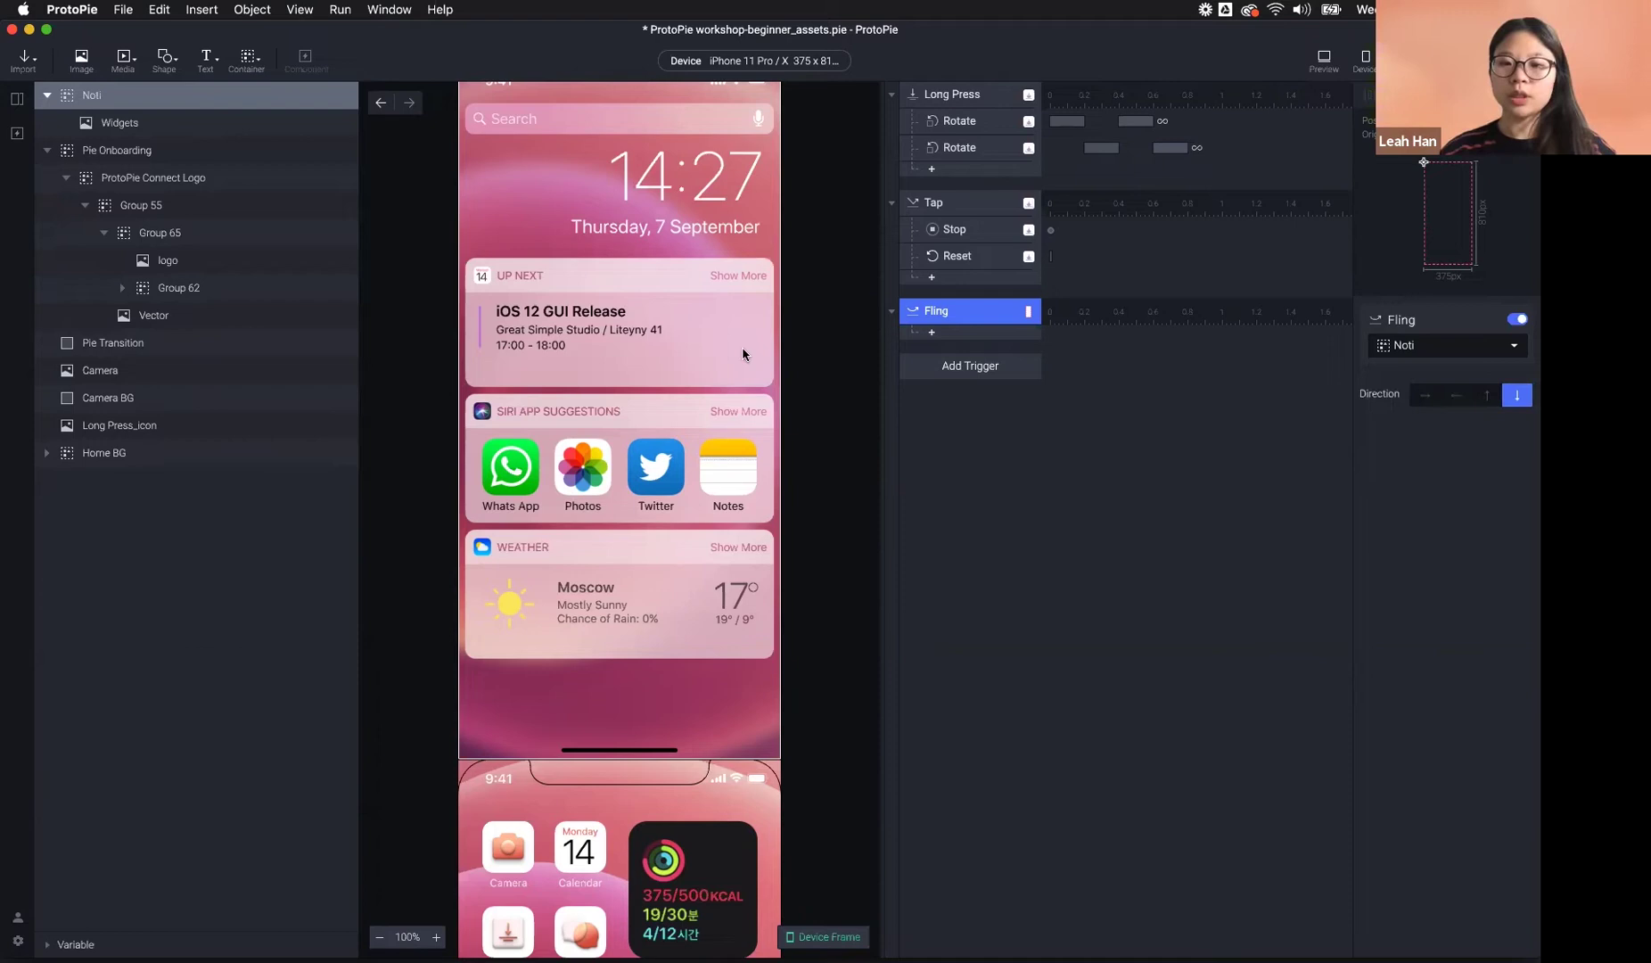
- Add a Move response for Noti under the Fling trigger, using Move To with X 0 and Y 0
click(932, 331)
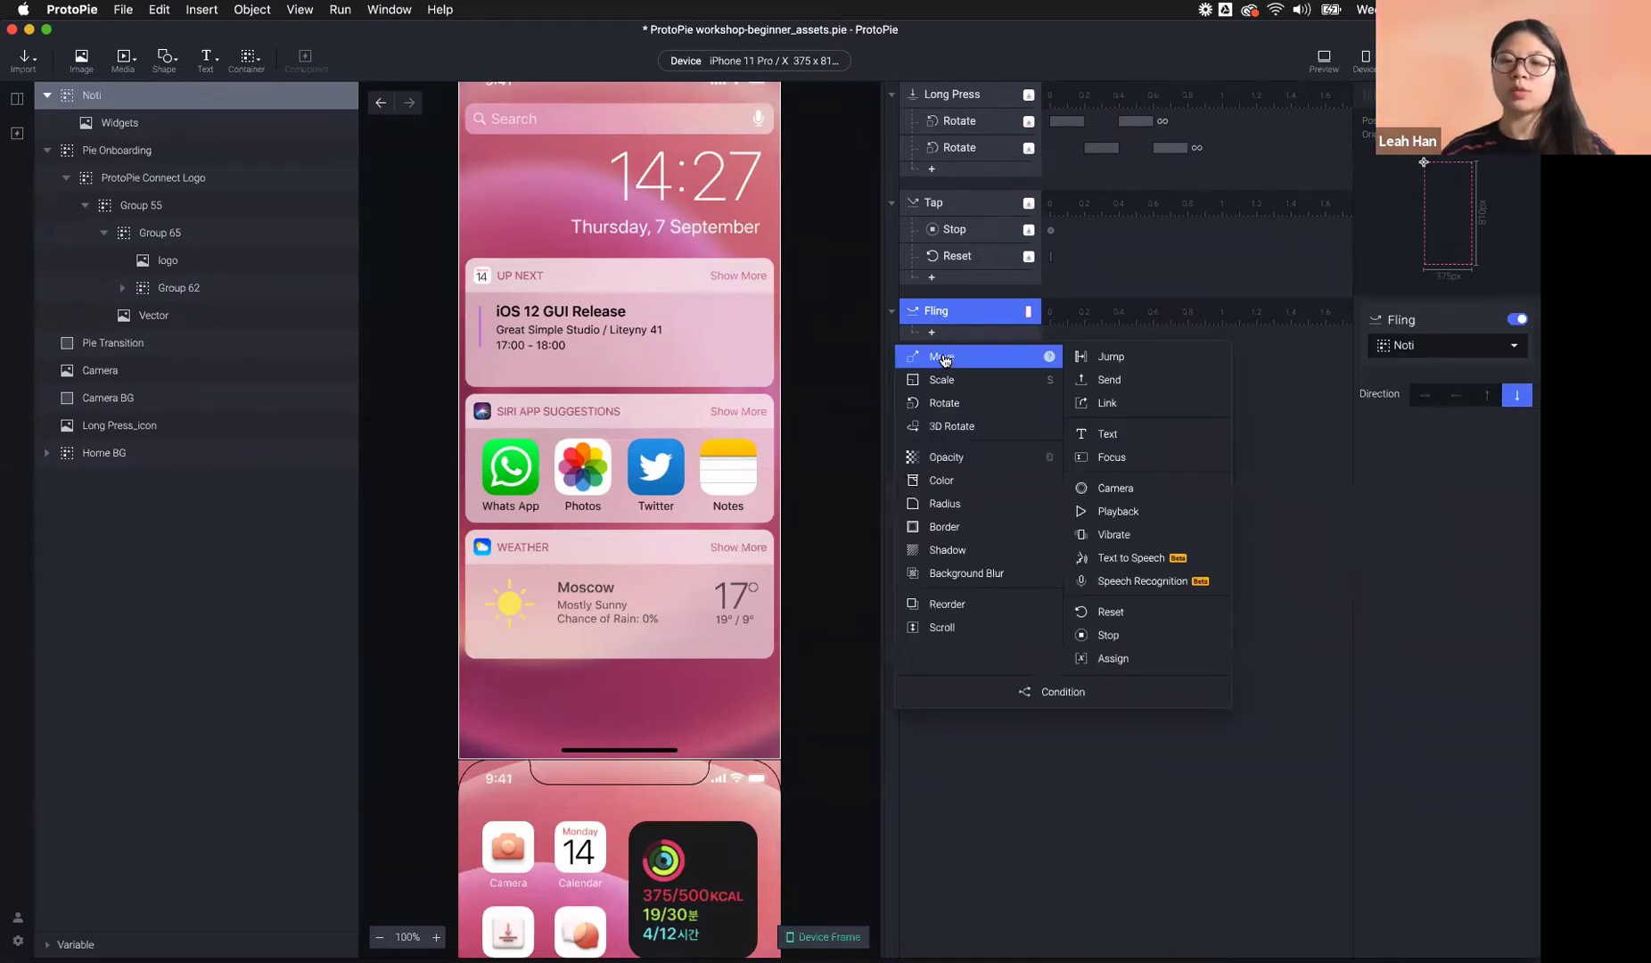
click(943, 358)
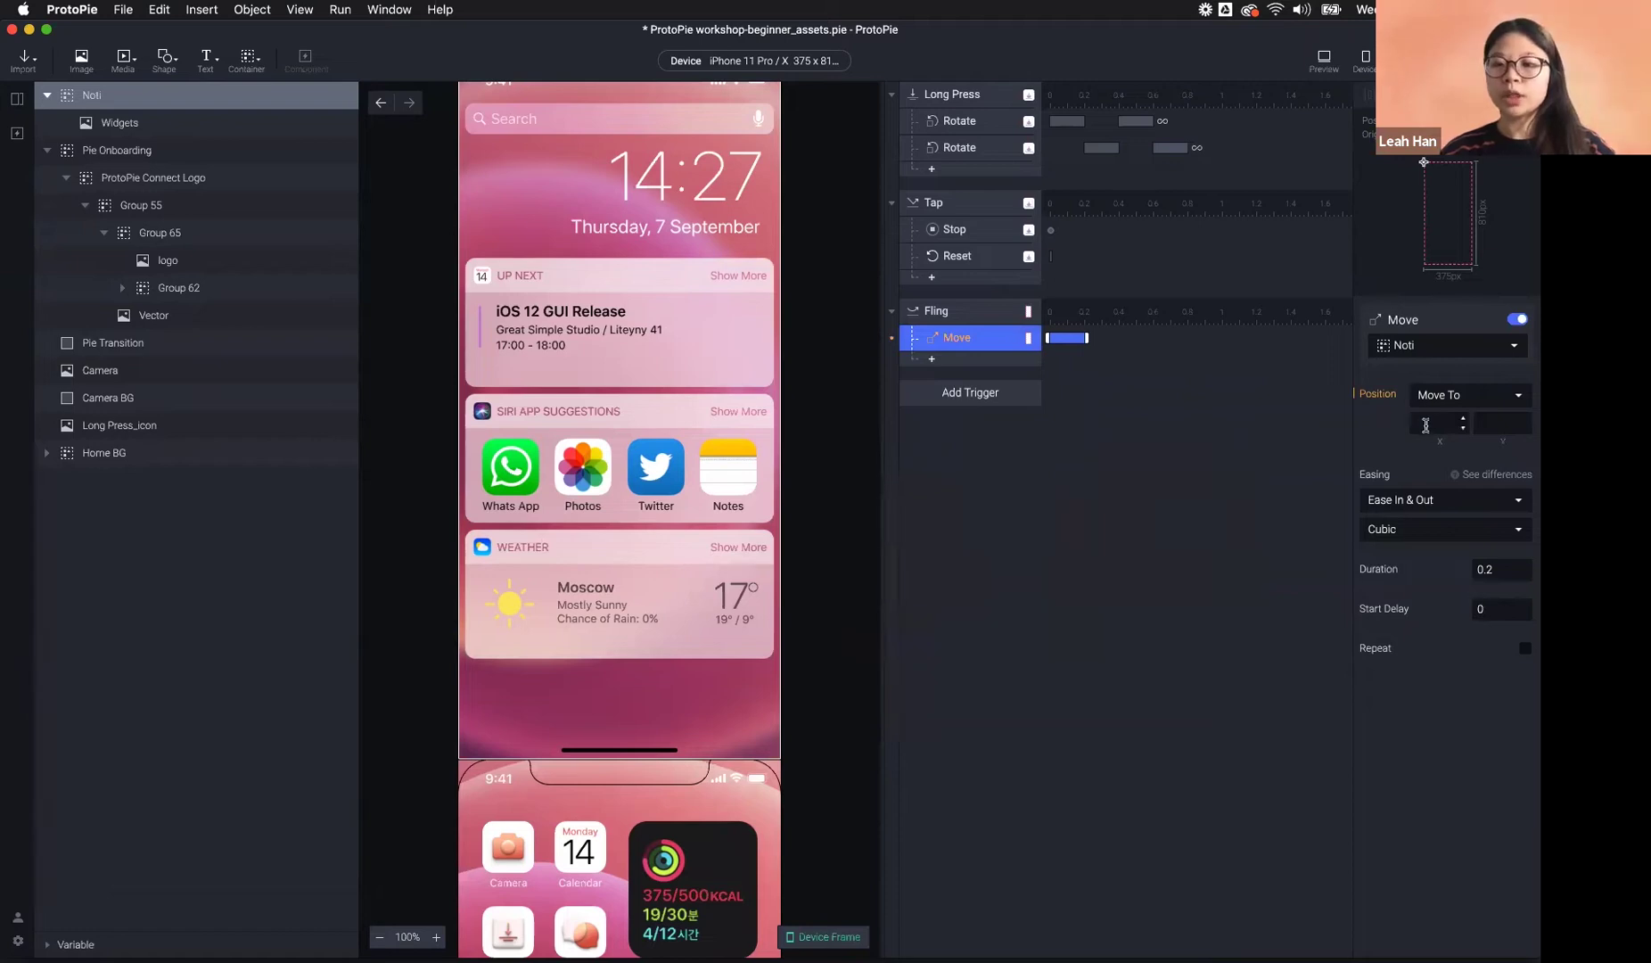
scroll(637, 309, up, 3)
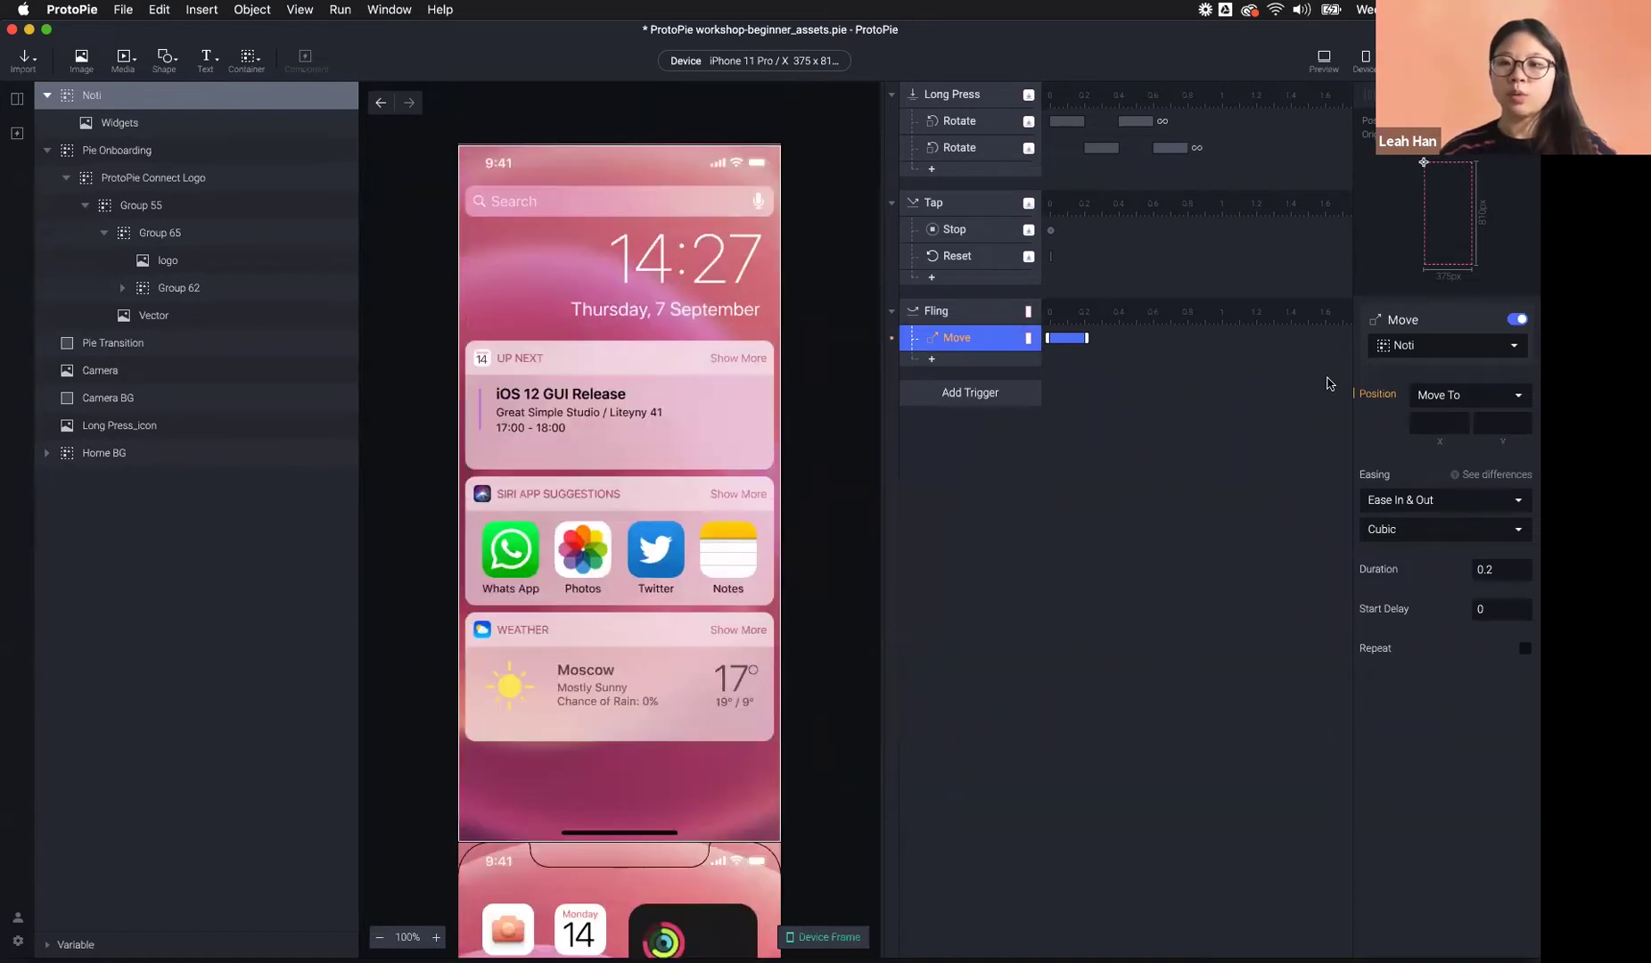
click(1427, 414)
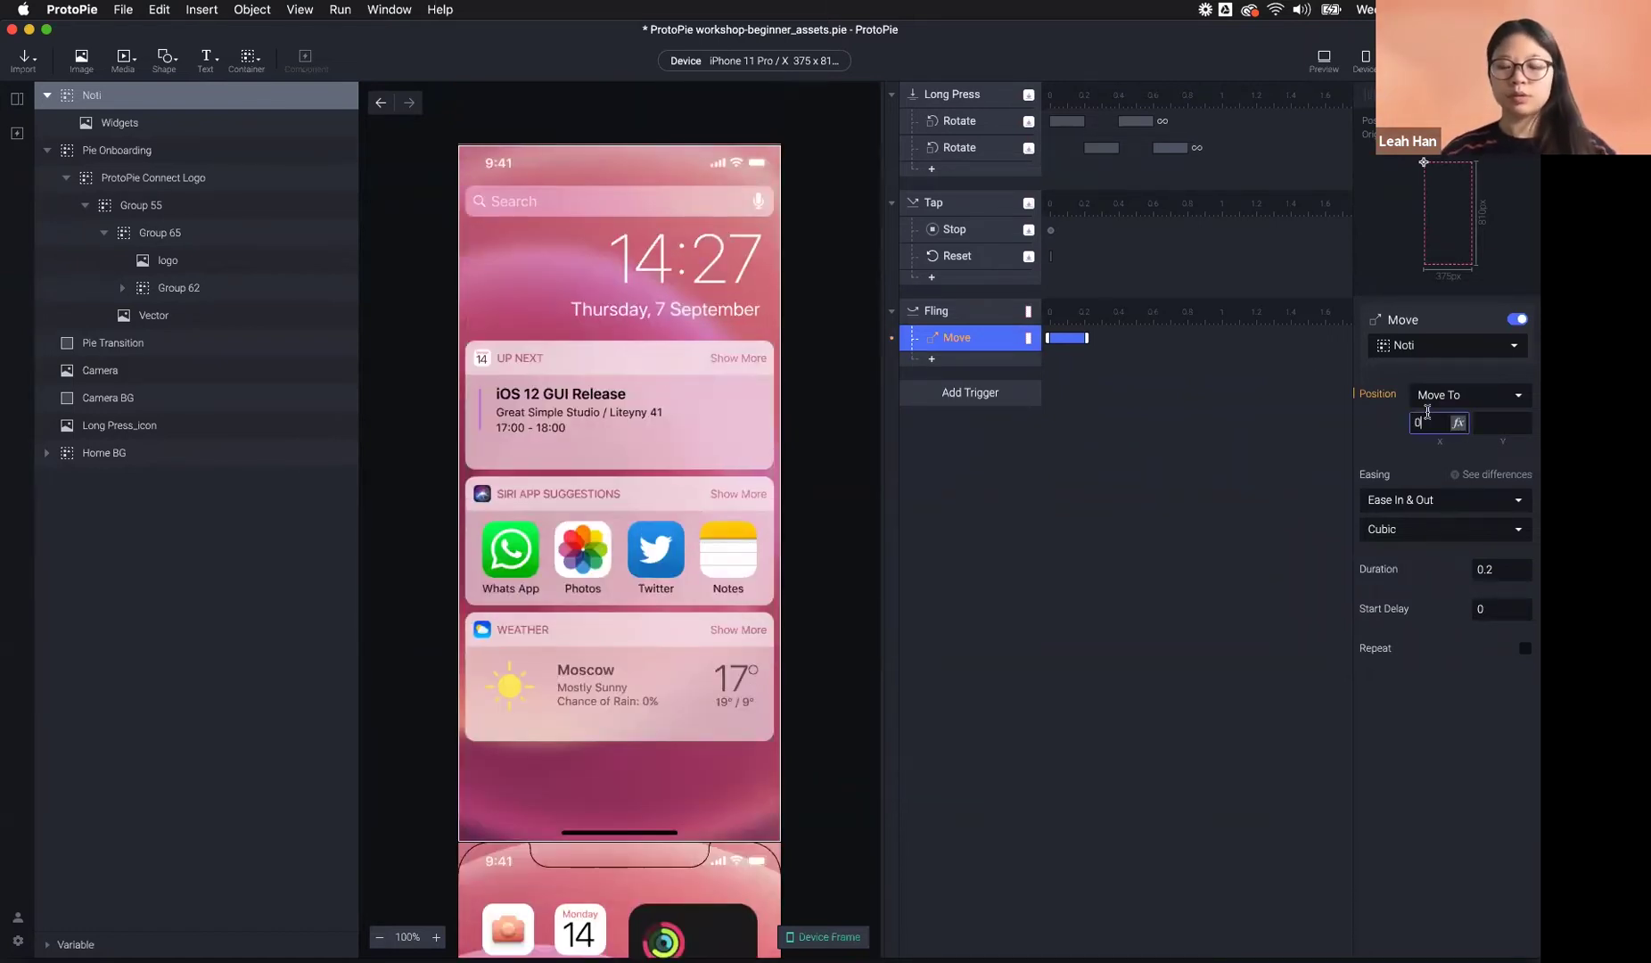
click(1073, 583)
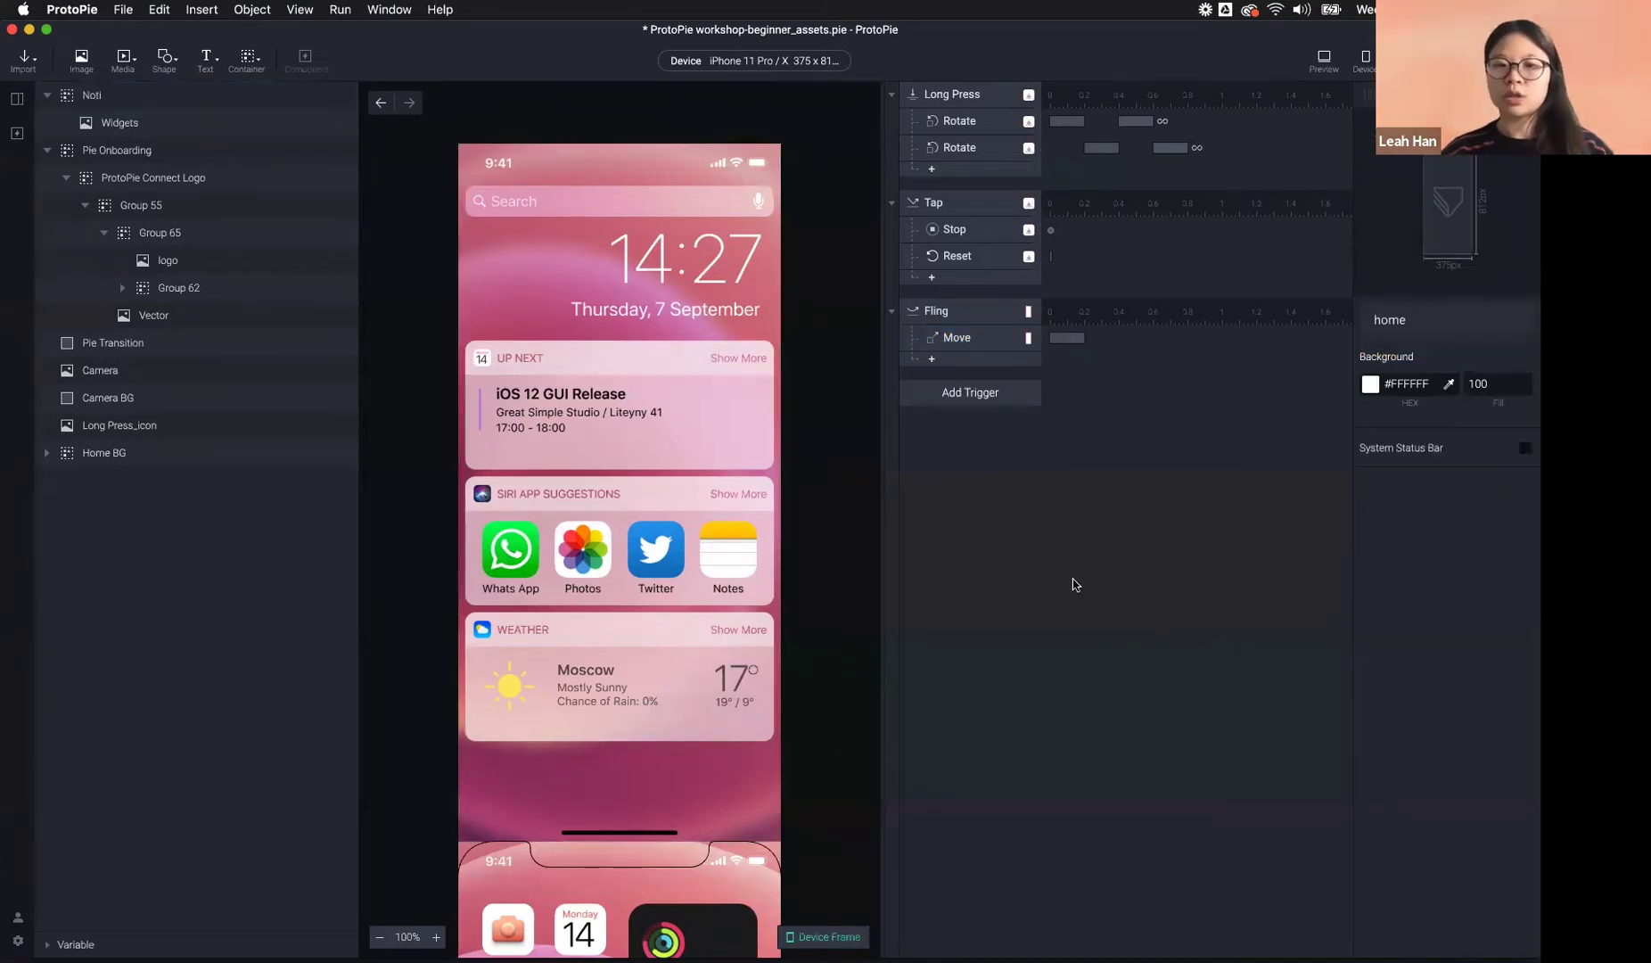
click(976, 338)
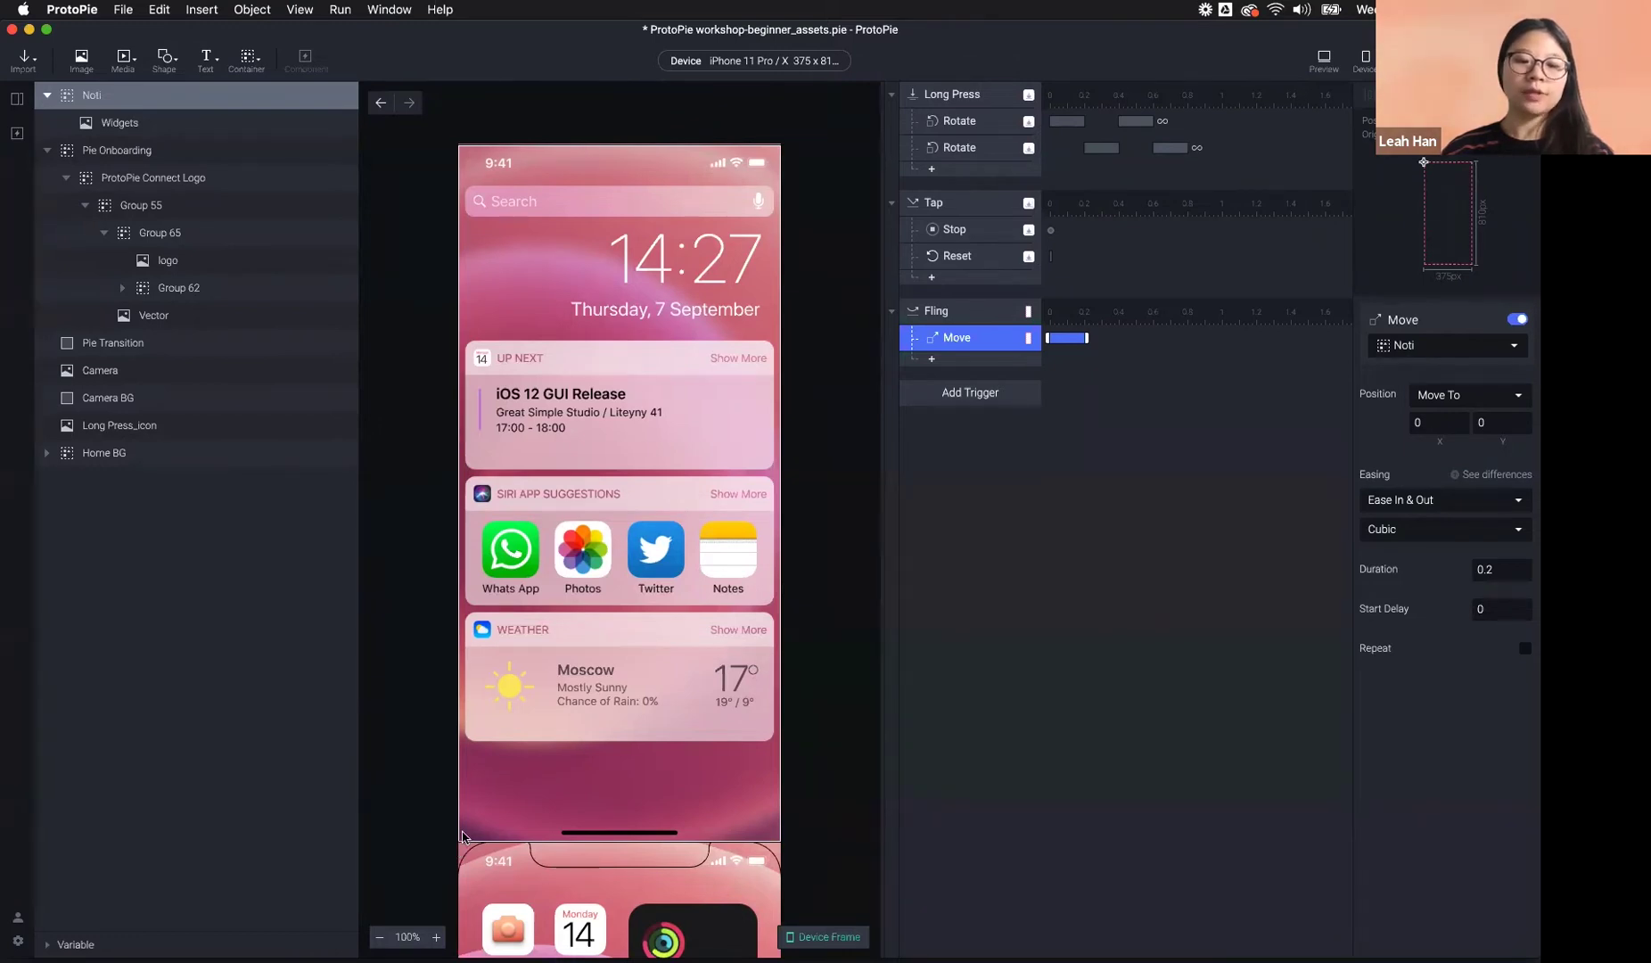
click(565, 250)
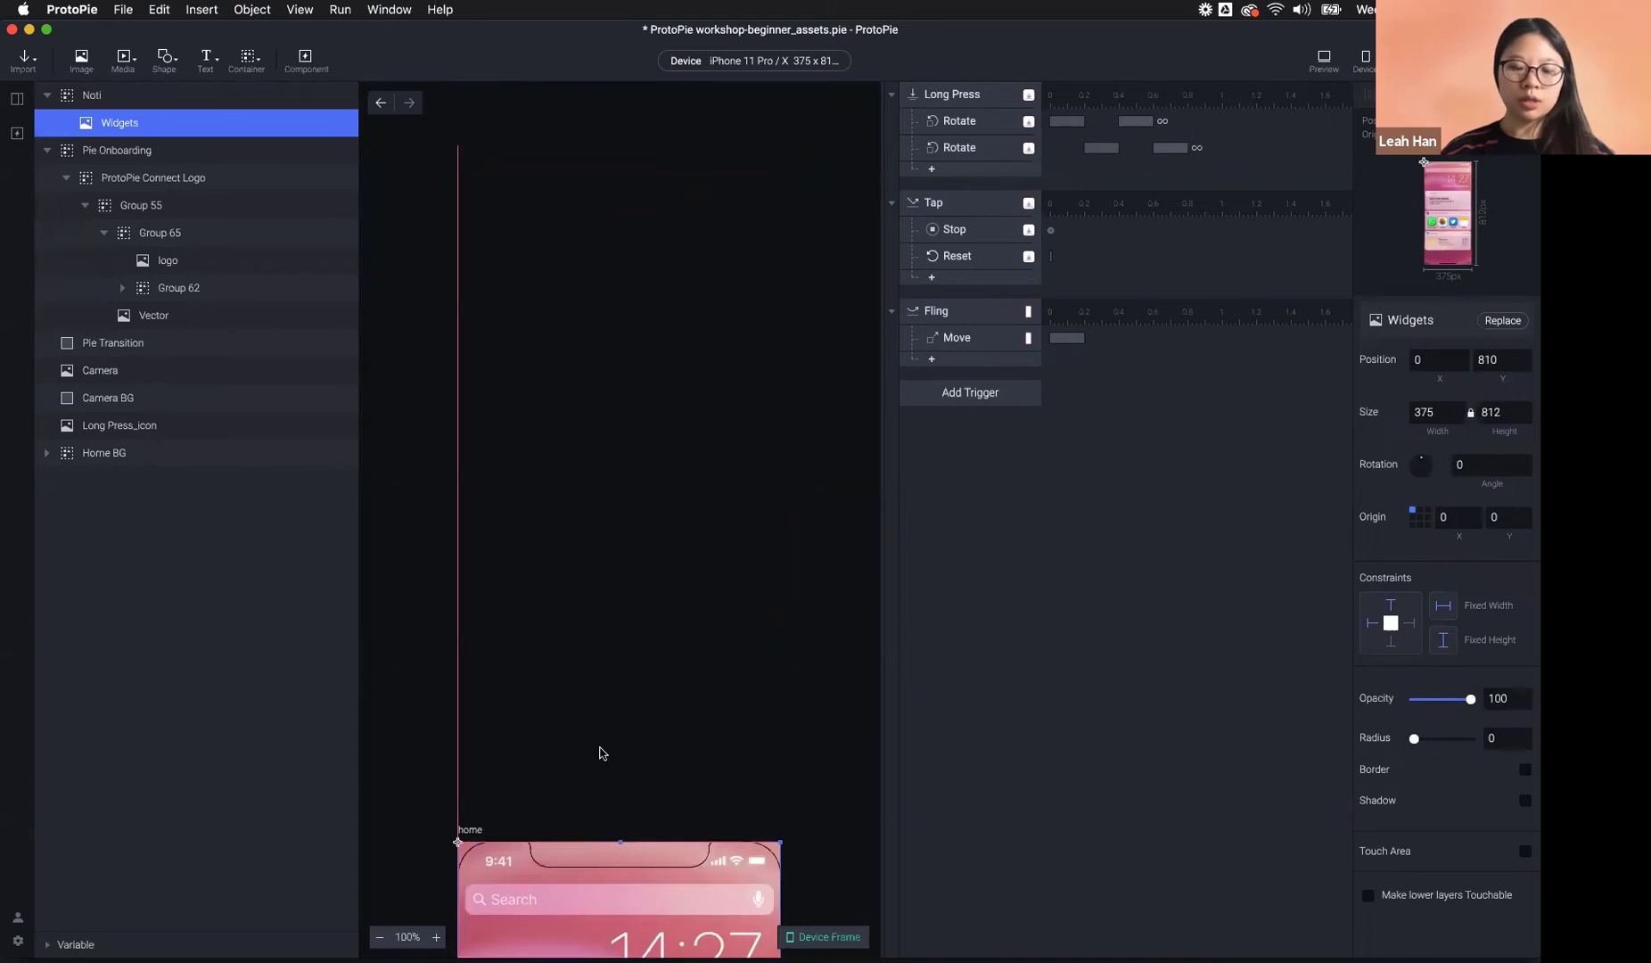
scroll(602, 738, down, 5)
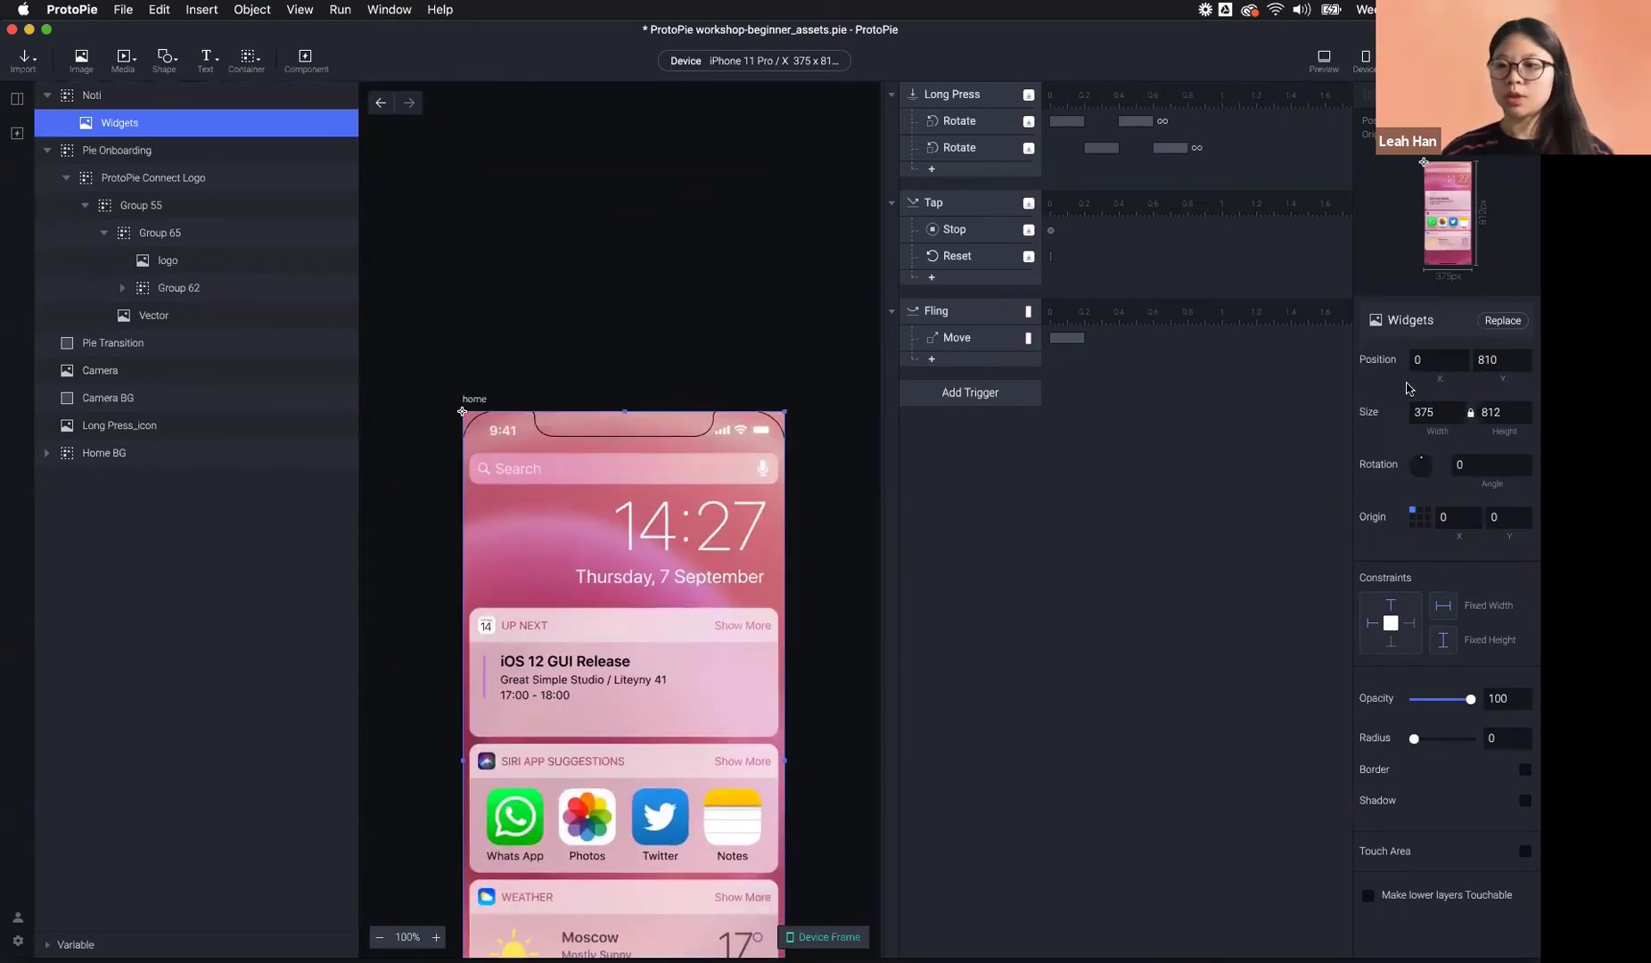
click(691, 389)
key(super+z)
- Move the Noti container down over the home screen and set its Y position to 0
drag(644, 146, 649, 807)
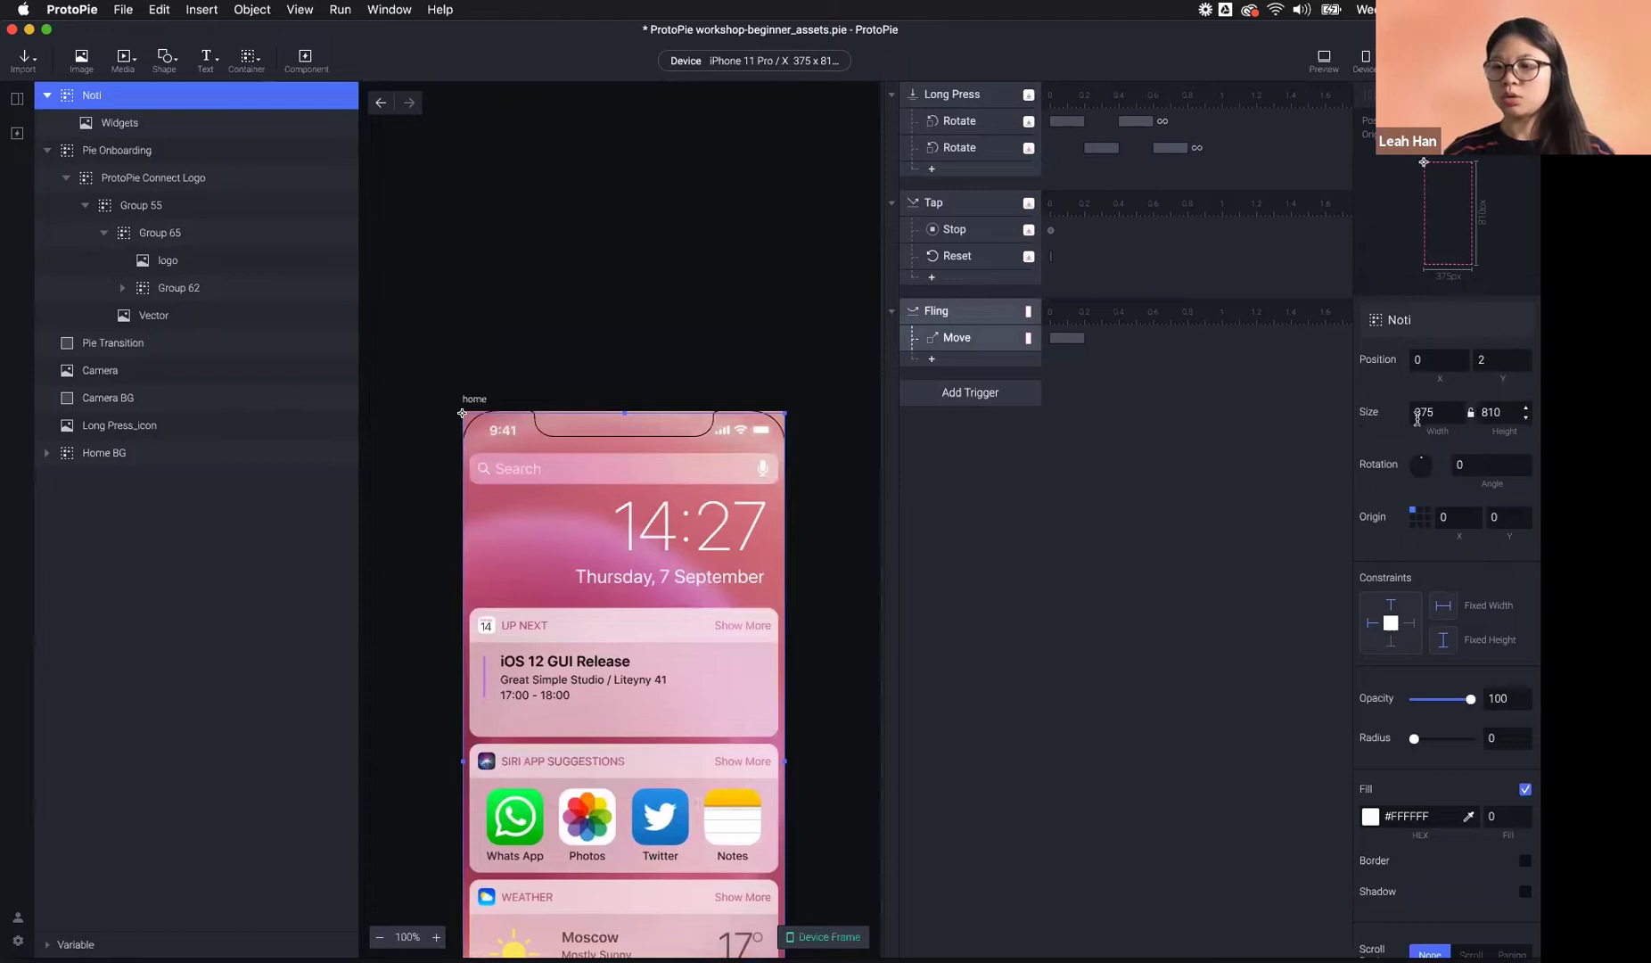
double_click(1501, 357)
text(0)
key(Return)
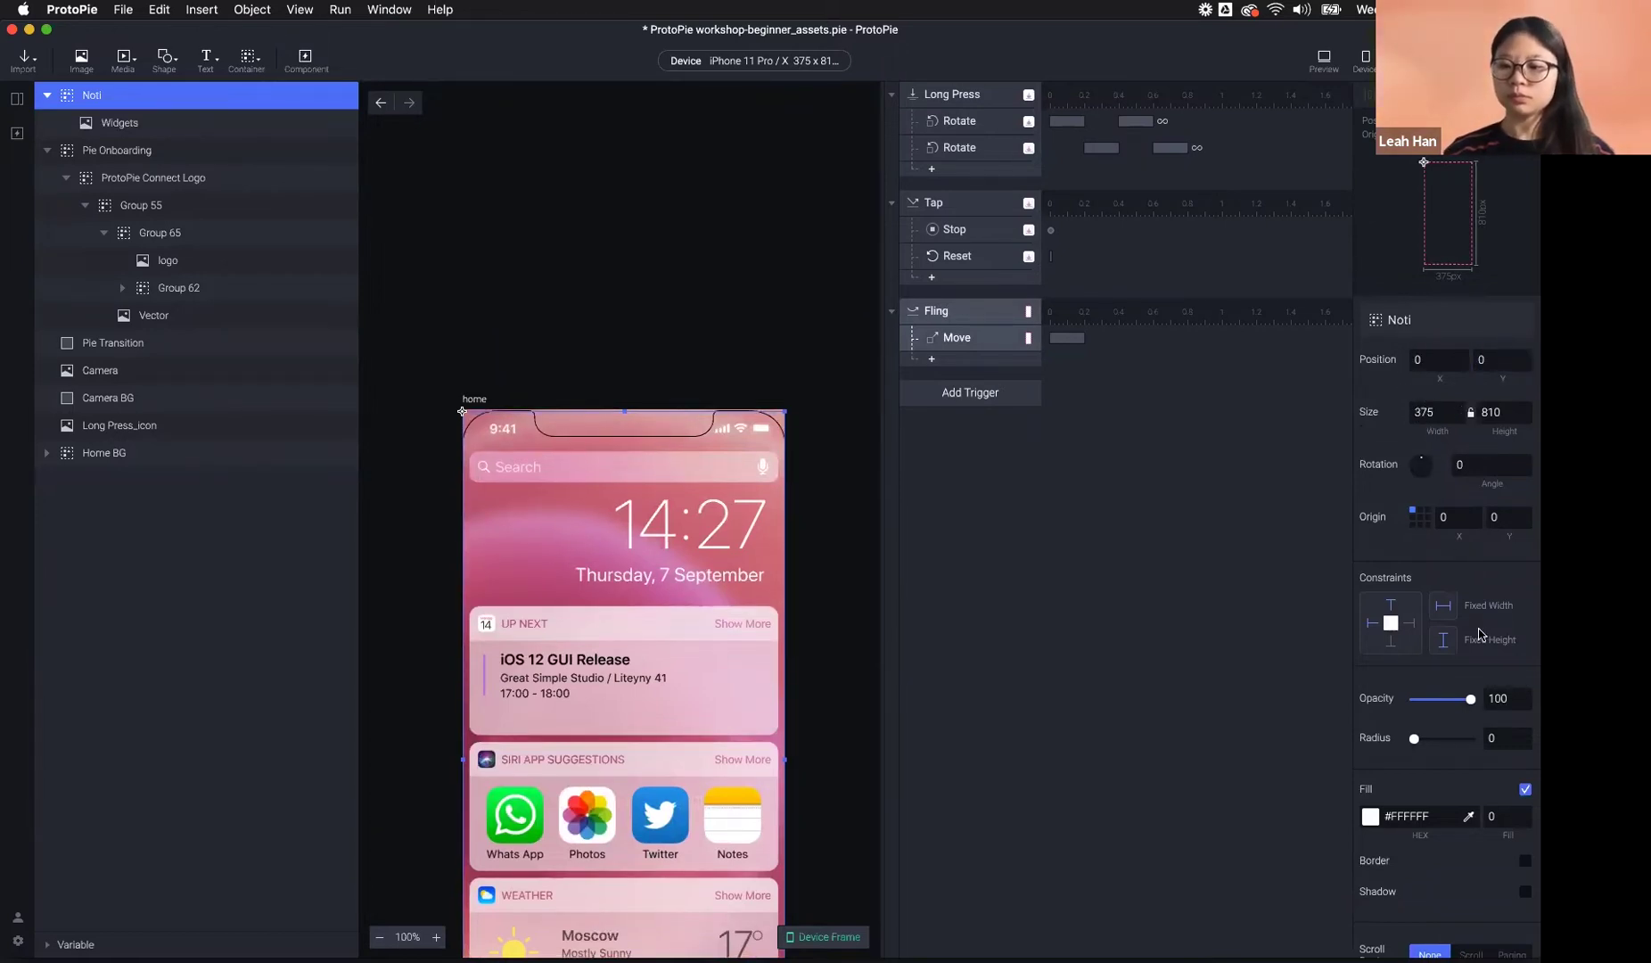
scroll(1479, 634, down, 5)
scroll(1479, 633, up, 5)
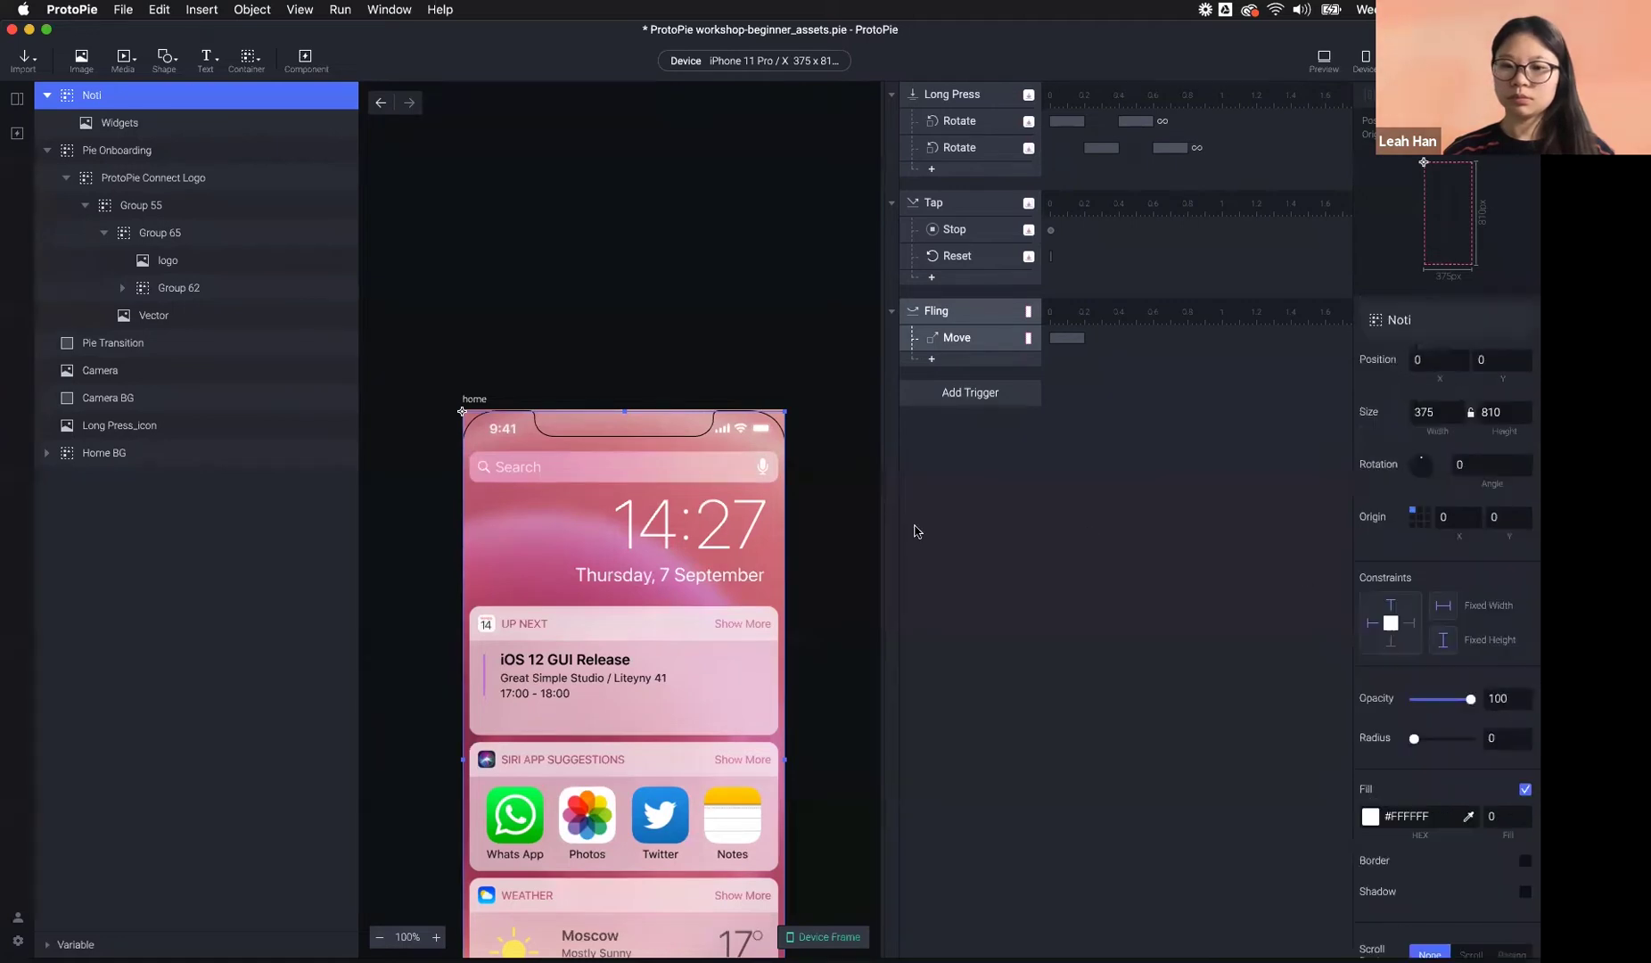
- Try repositioning the Noti container freehand so it partly overlaps the home screen from above
click(682, 428)
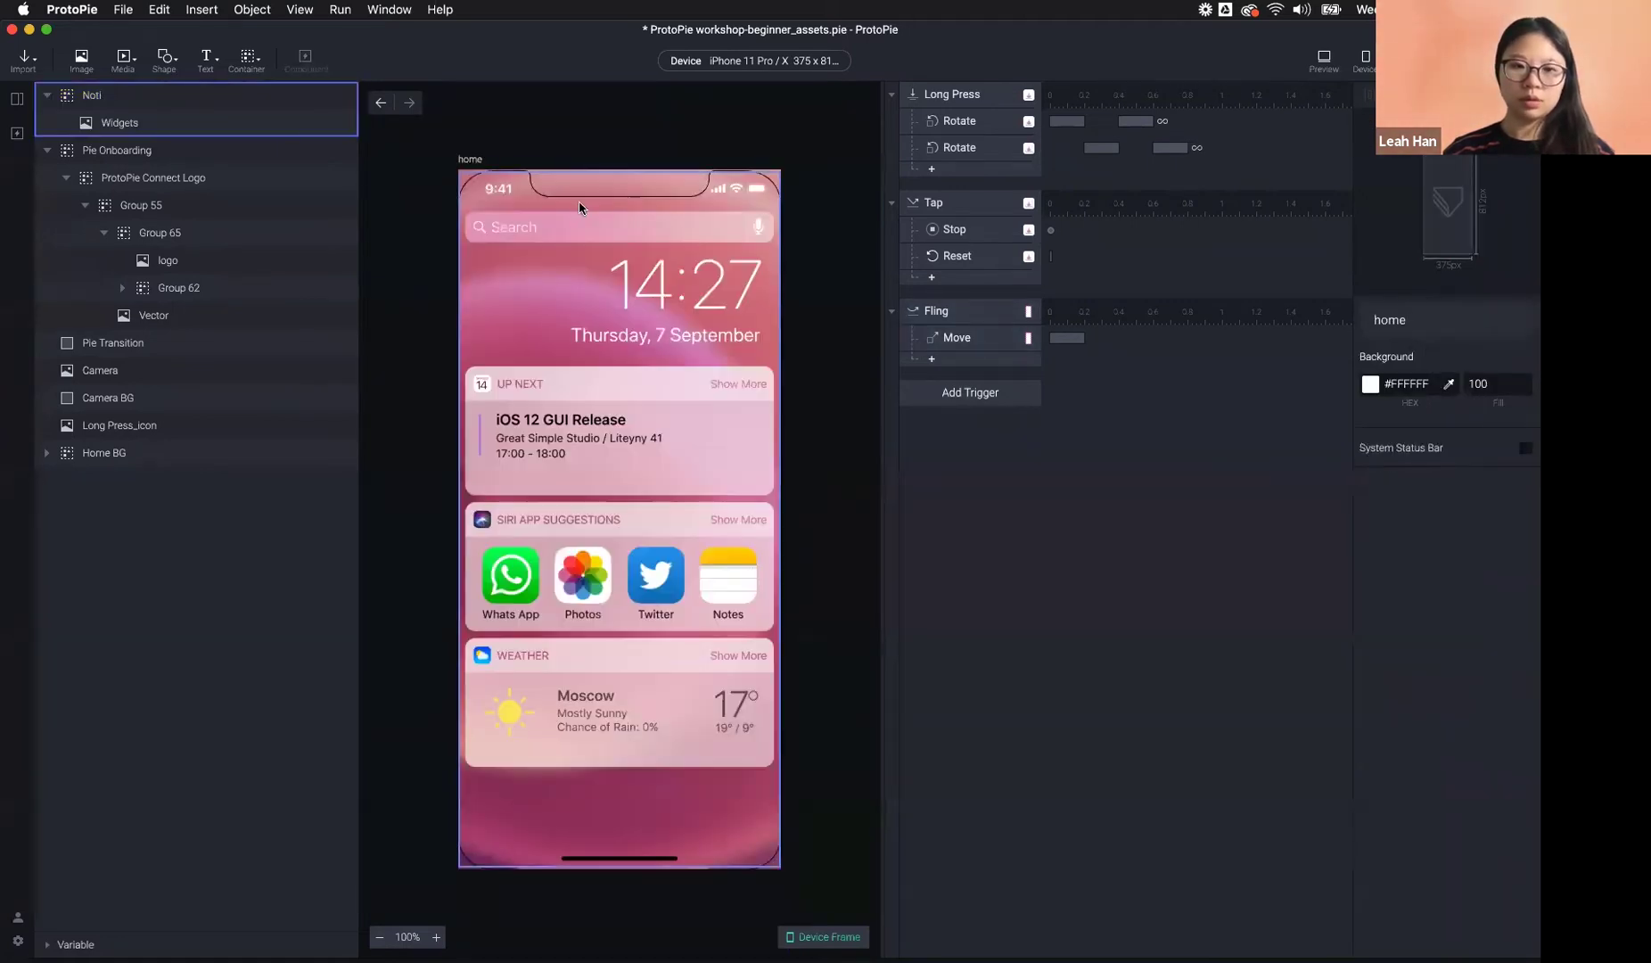
drag(533, 312, 582, 82)
scroll(403, 509, up, 5)
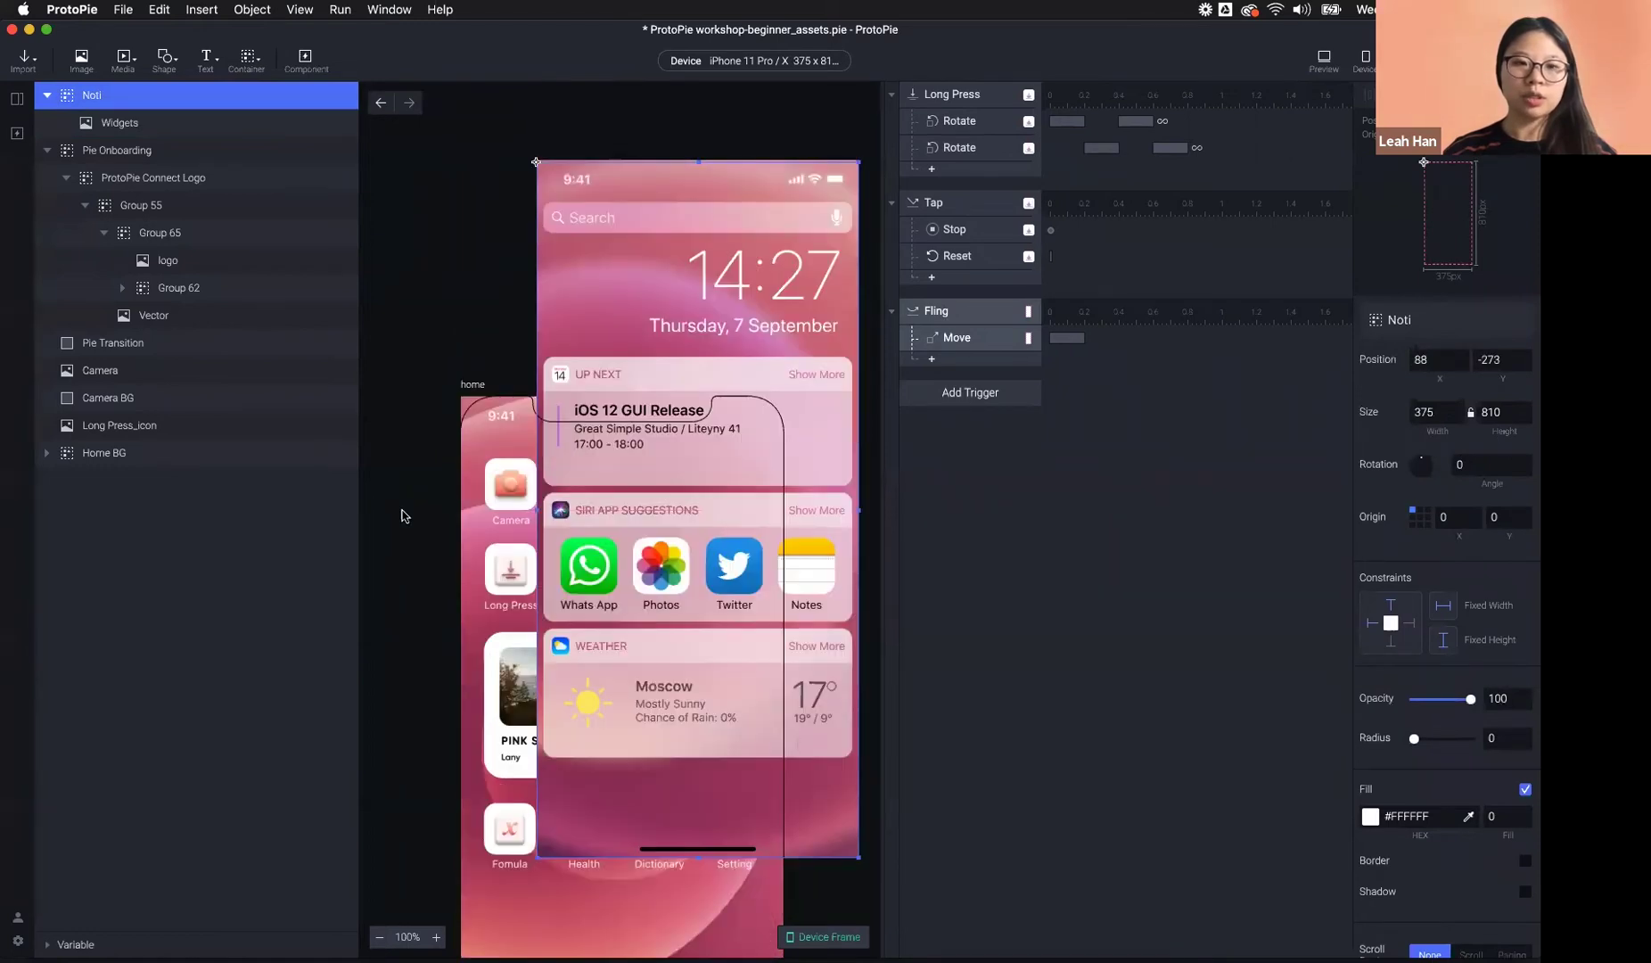
scroll(562, 298, up, 2)
key(super+z)
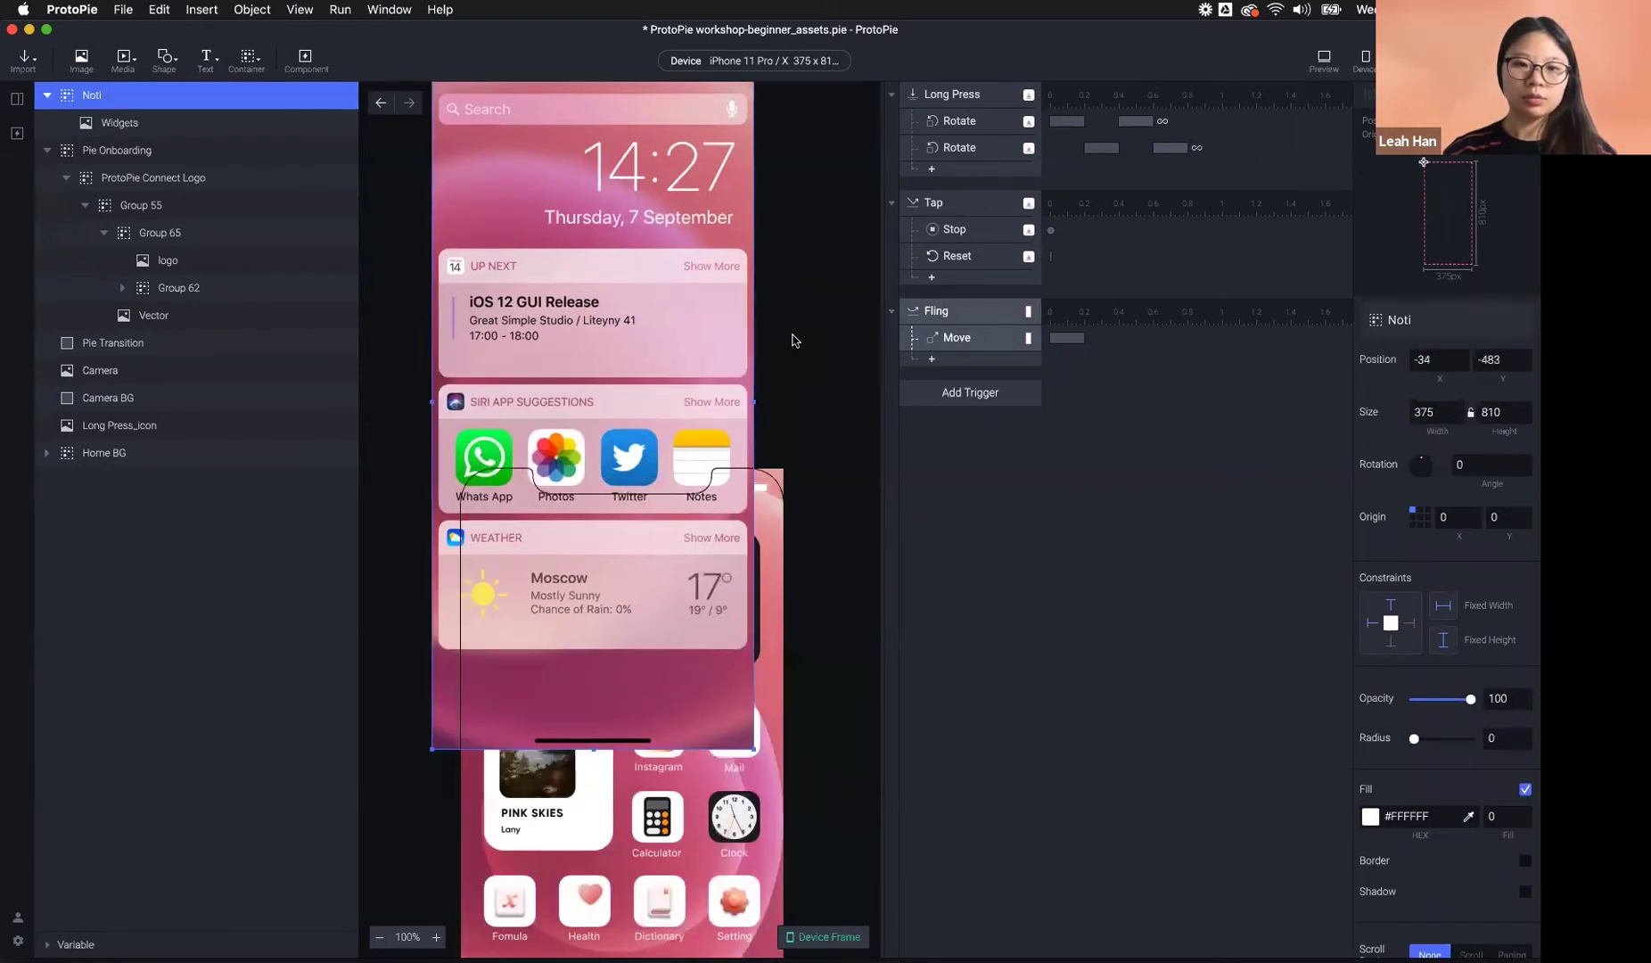
click(796, 340)
scroll(796, 340, down, 5)
scroll(624, 509, up, 8)
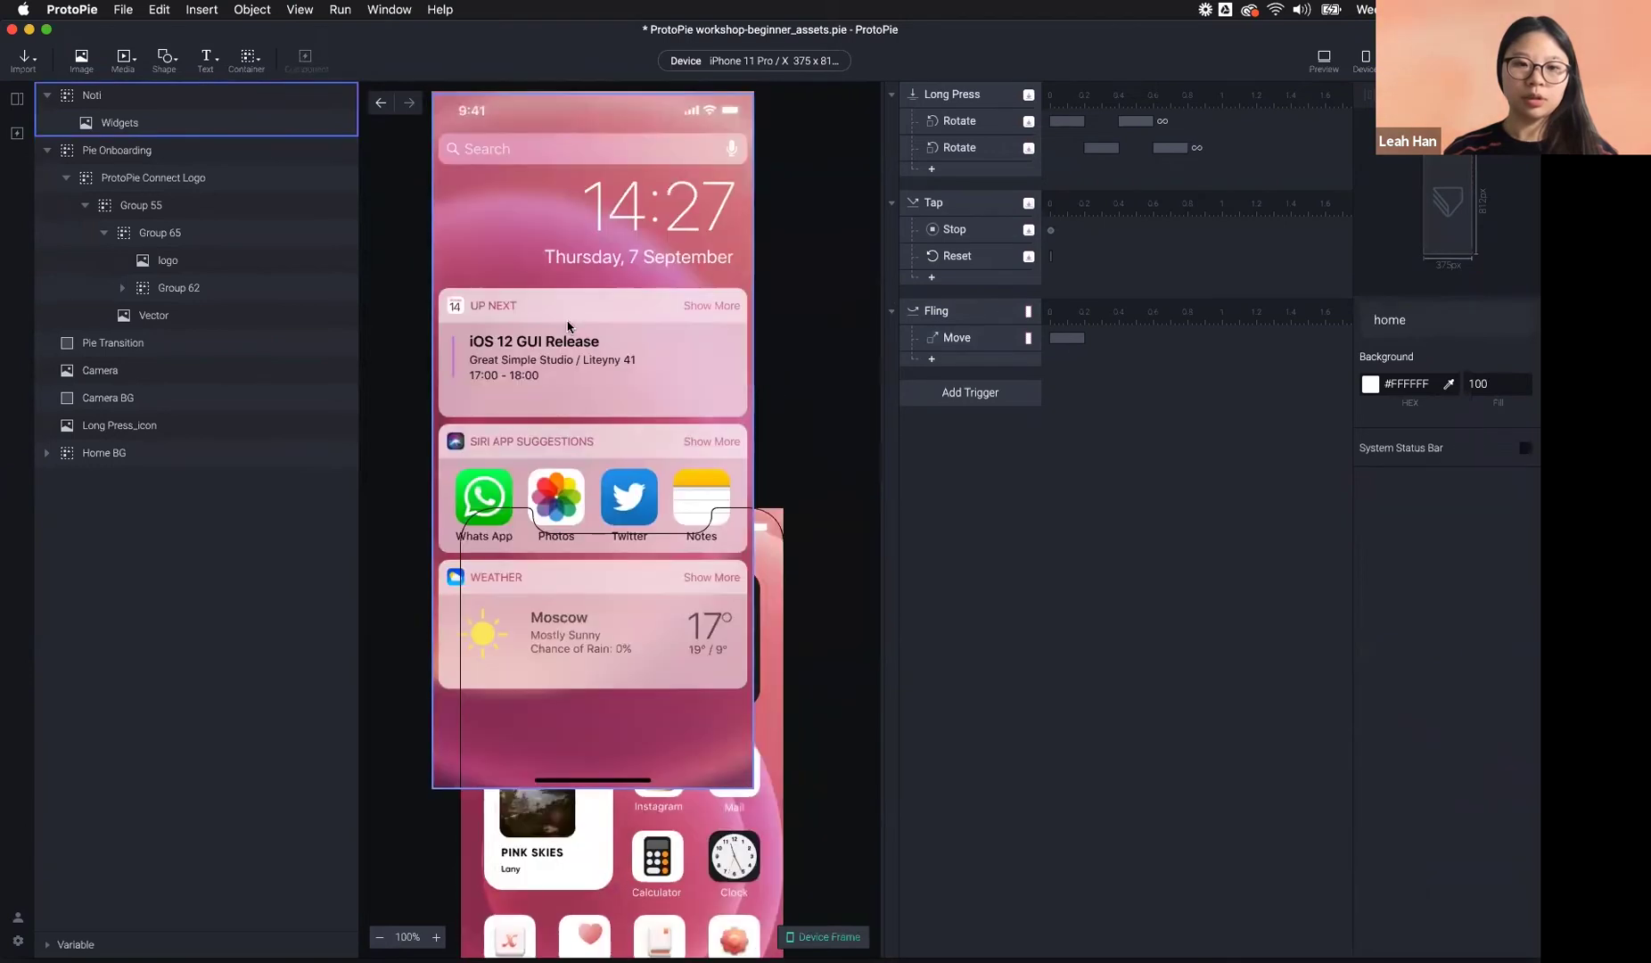
- Restore the Noti container to directly above the home screen at X 0, Y -810
key(super+z)
key(super+z)
key(super+z)
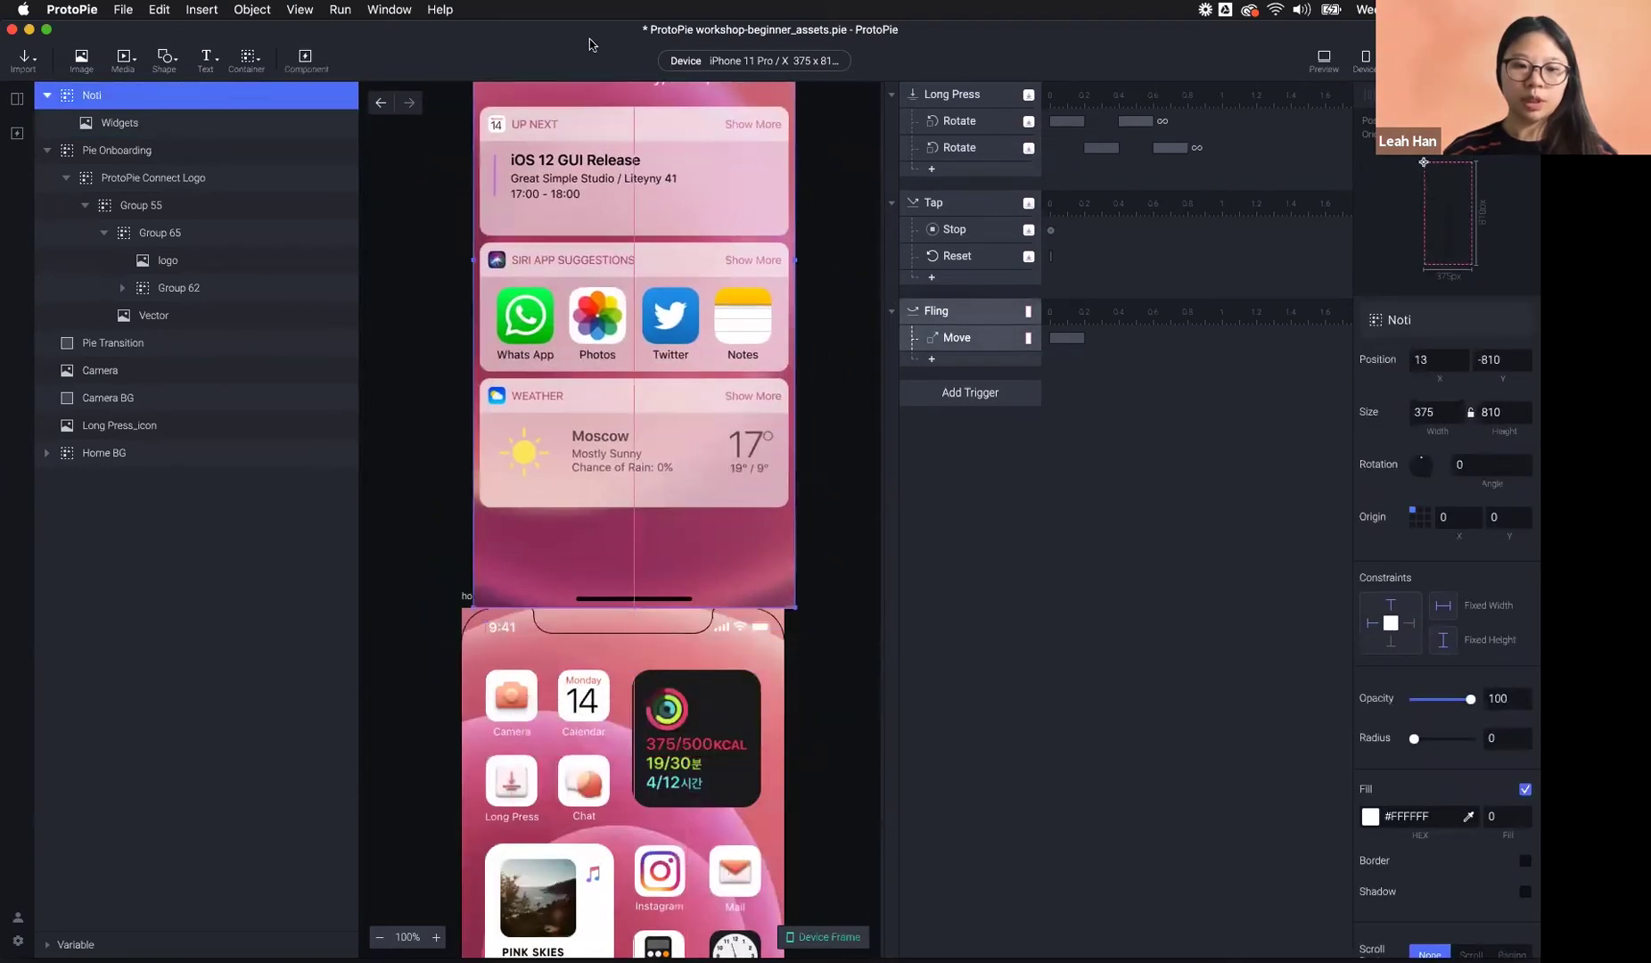
click(923, 474)
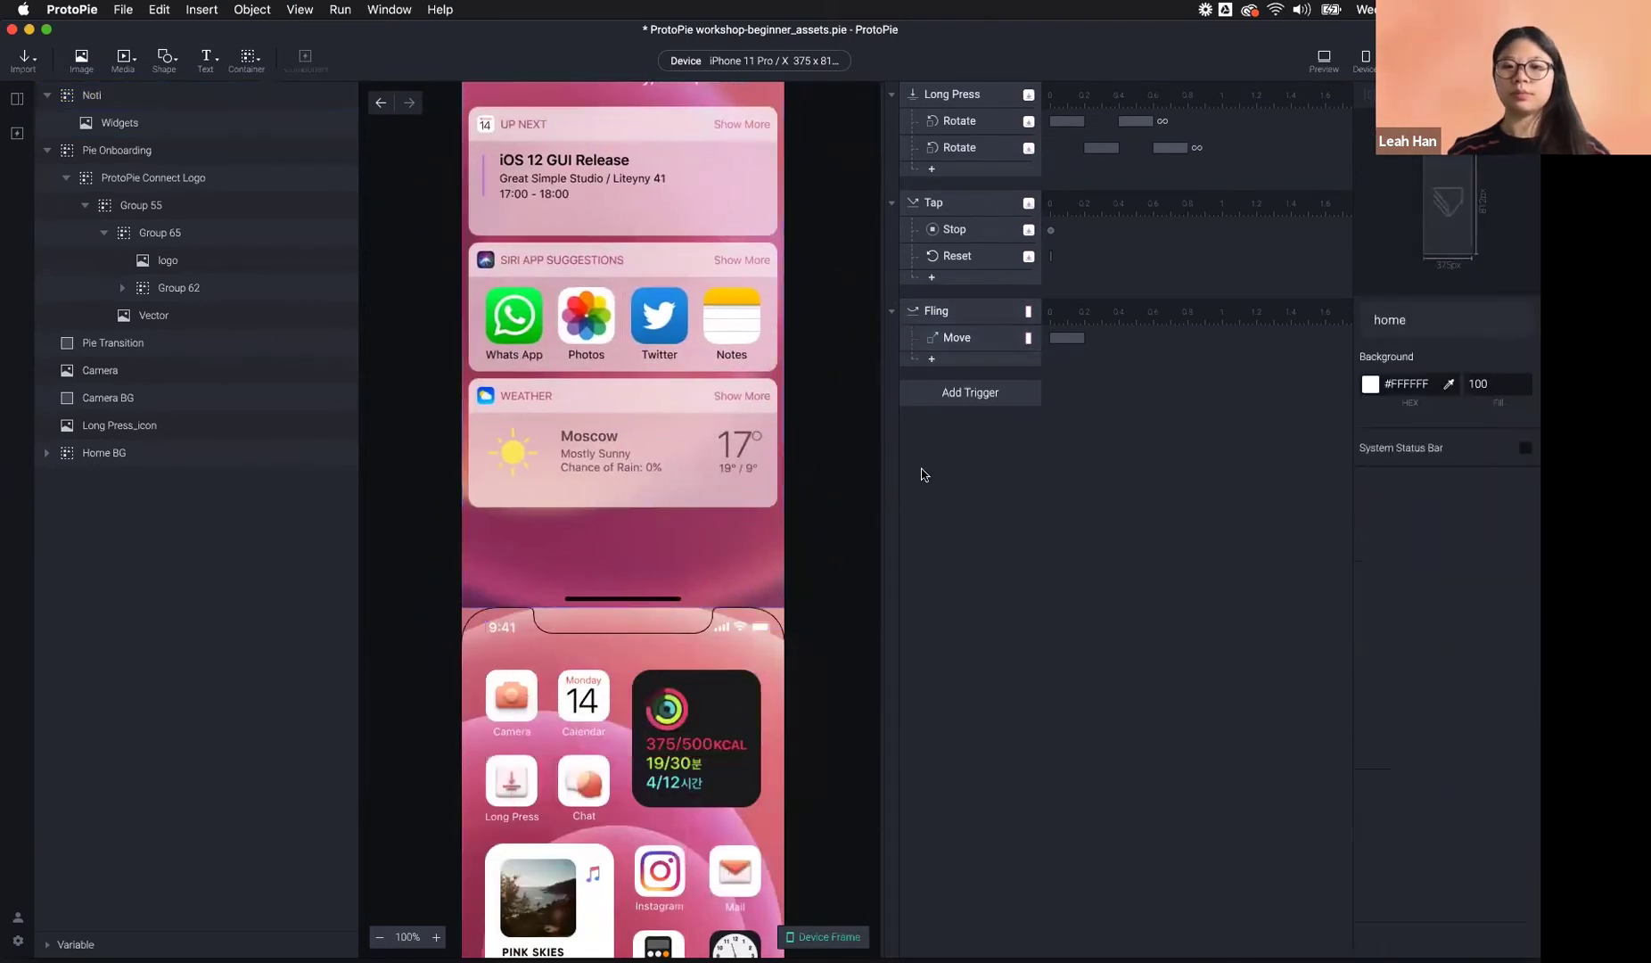
- Preview the home scene prototype and close the preview
click(1322, 62)
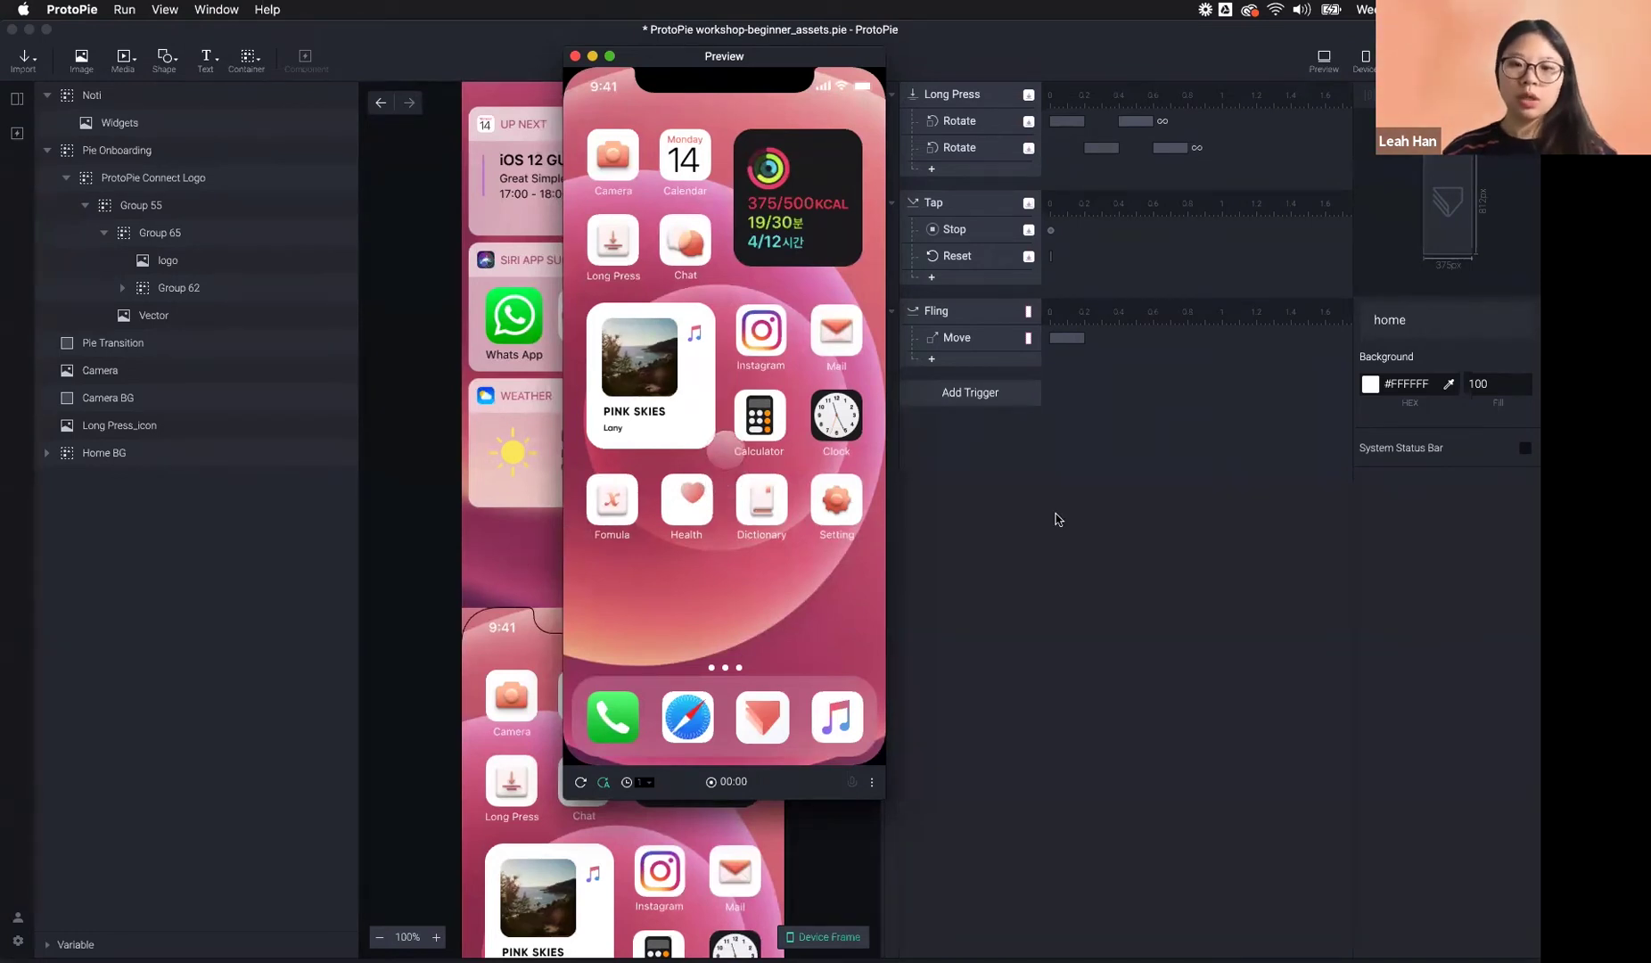
key(super+w)
- Enable the Touch Area for the Noti container and extend it 812 below so it covers the home screen
click(707, 541)
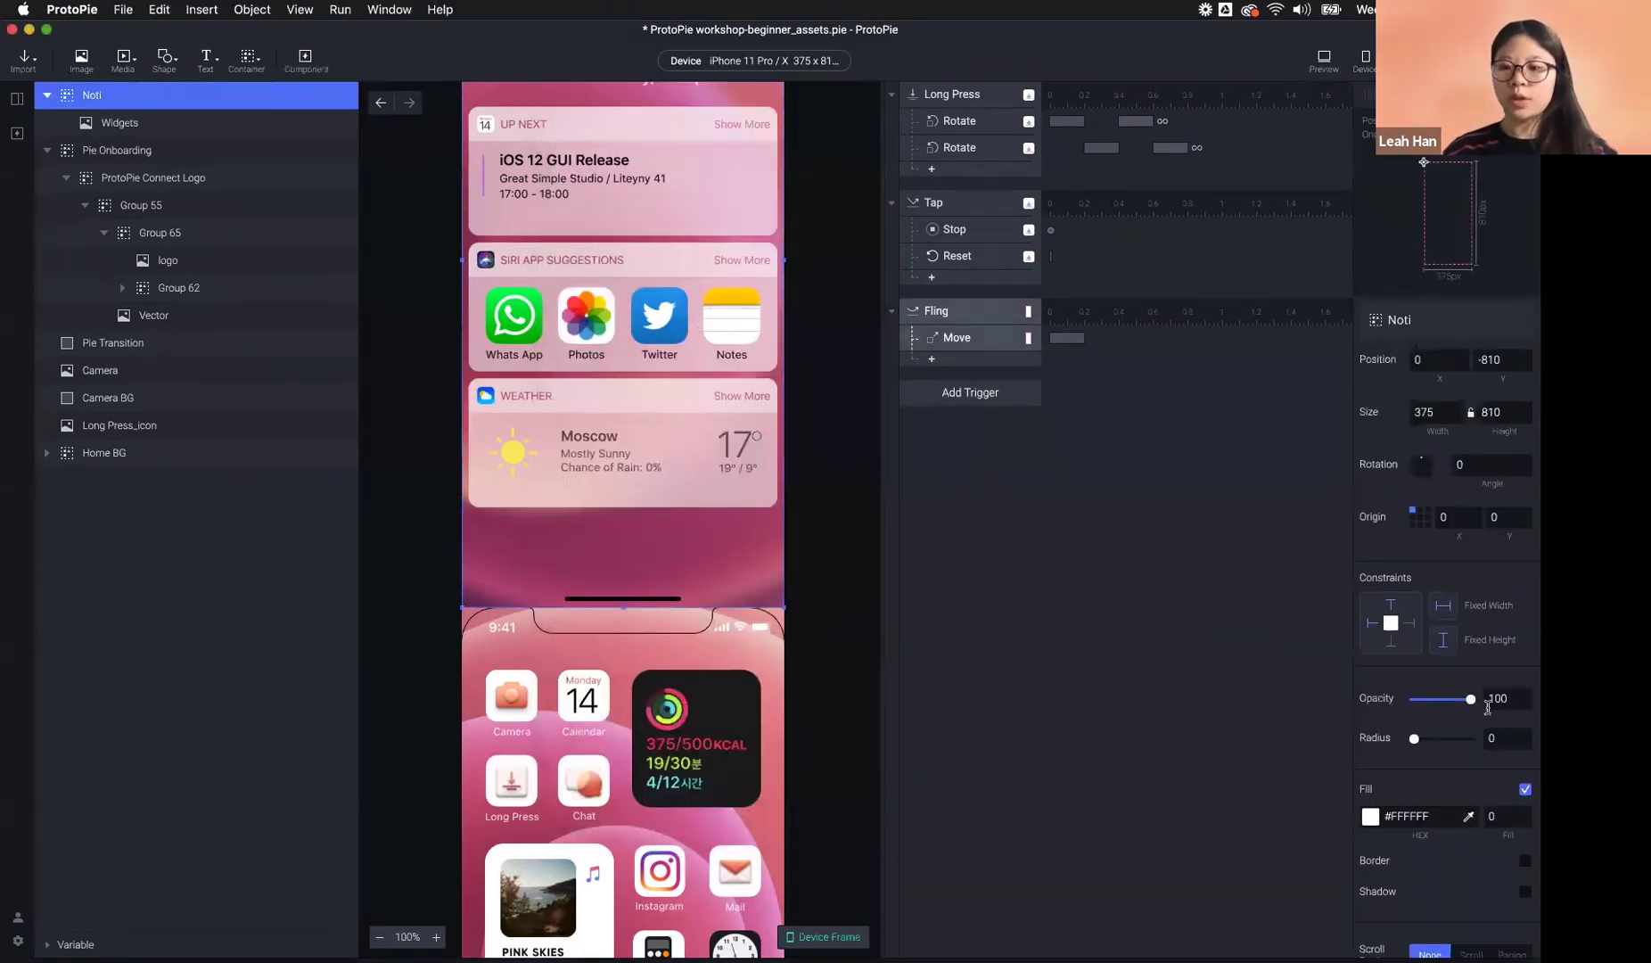
scroll(1487, 753, down, 3)
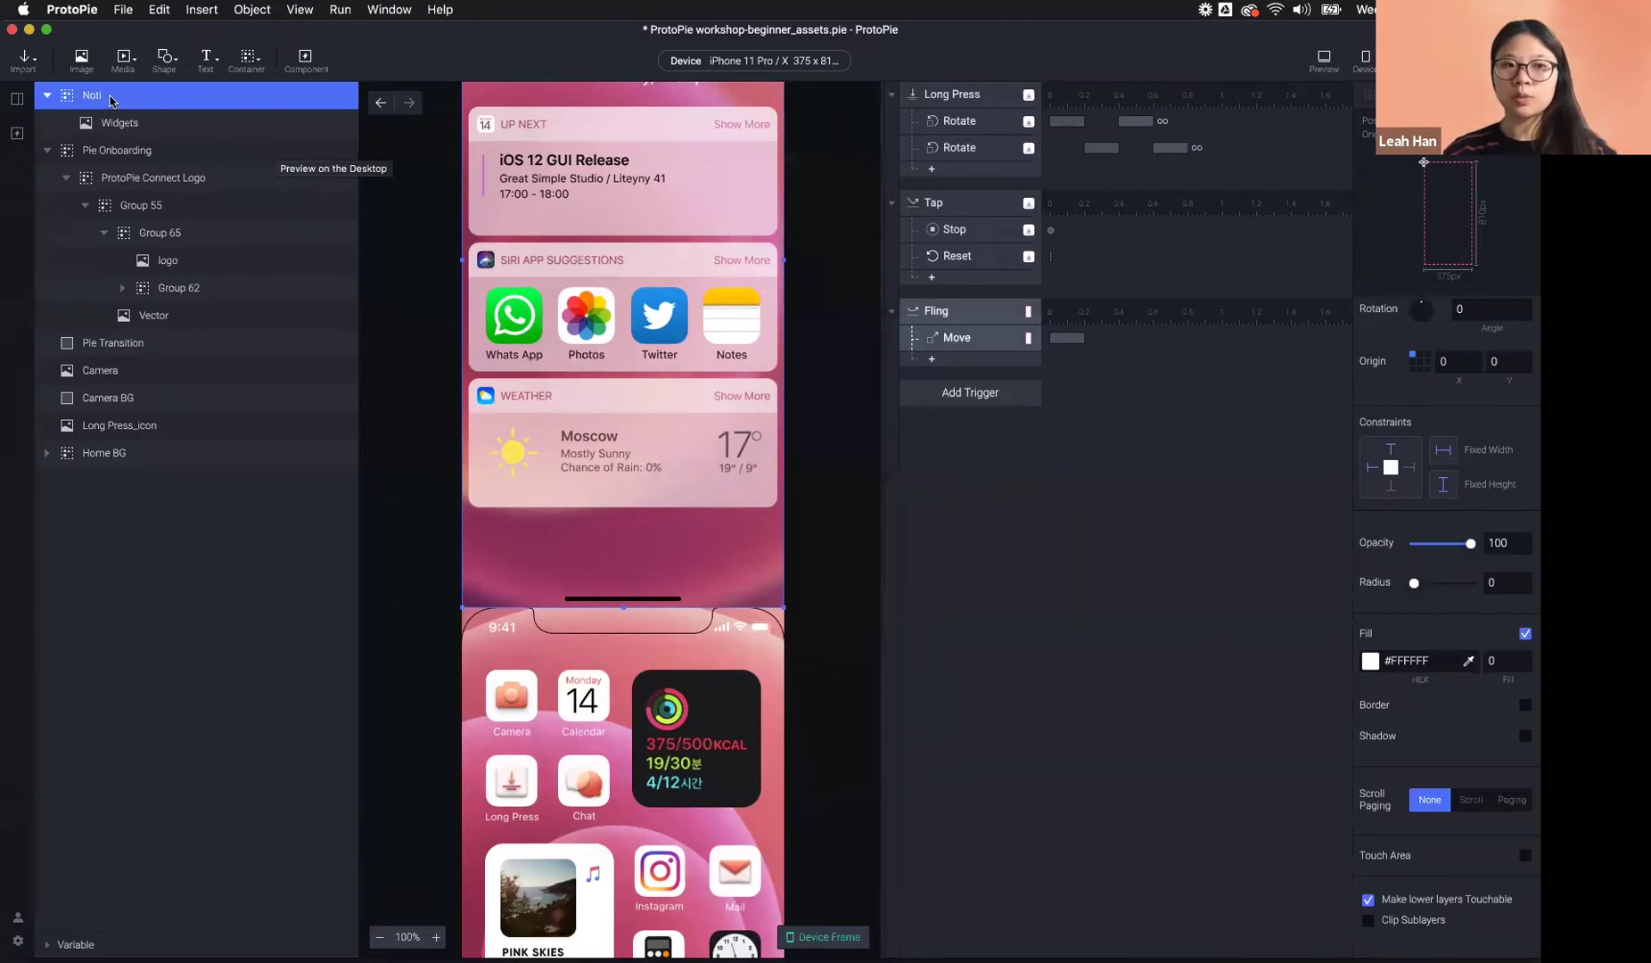
click(1525, 858)
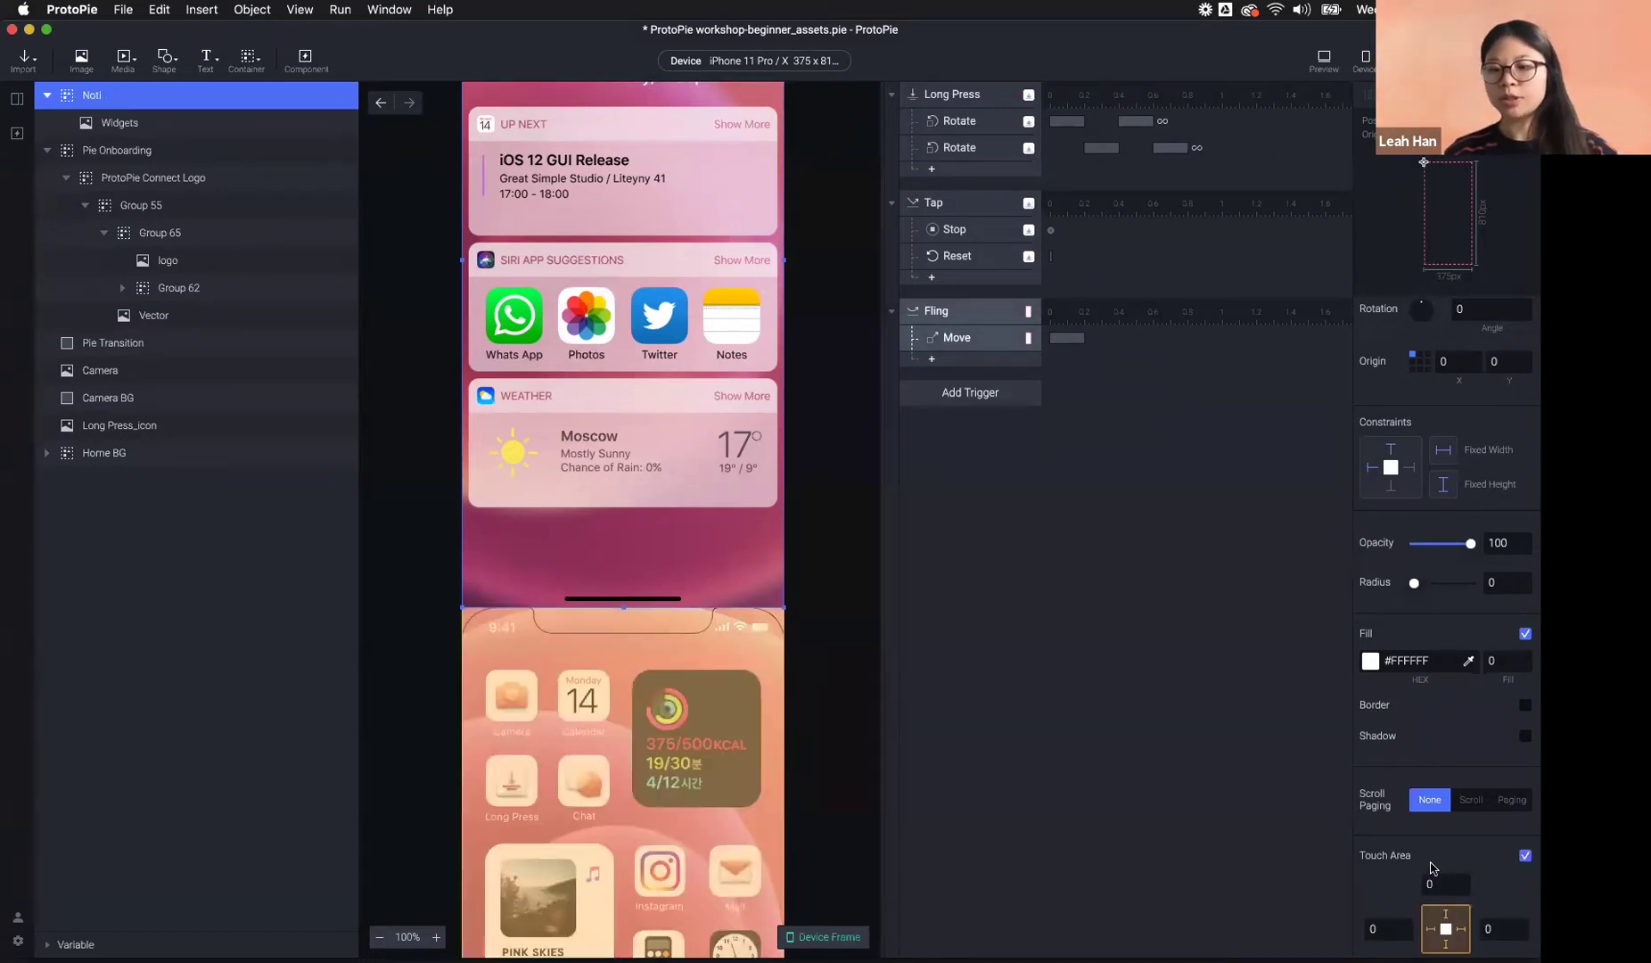
scroll(1432, 857, down, 3)
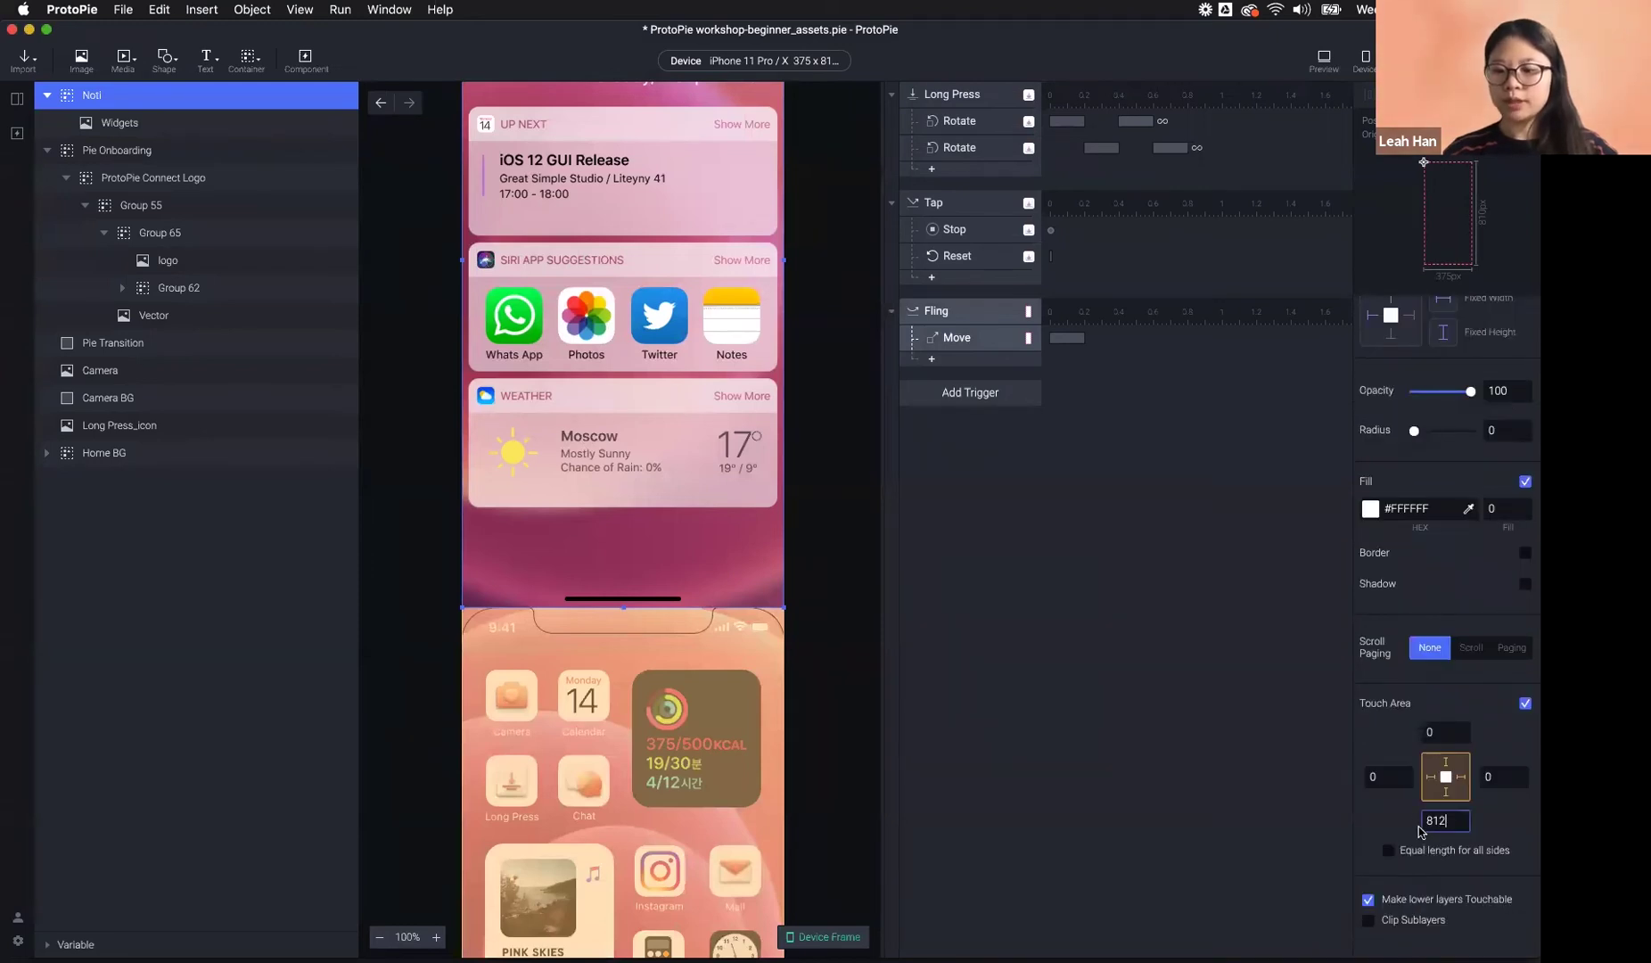
text(0)
key(Return)
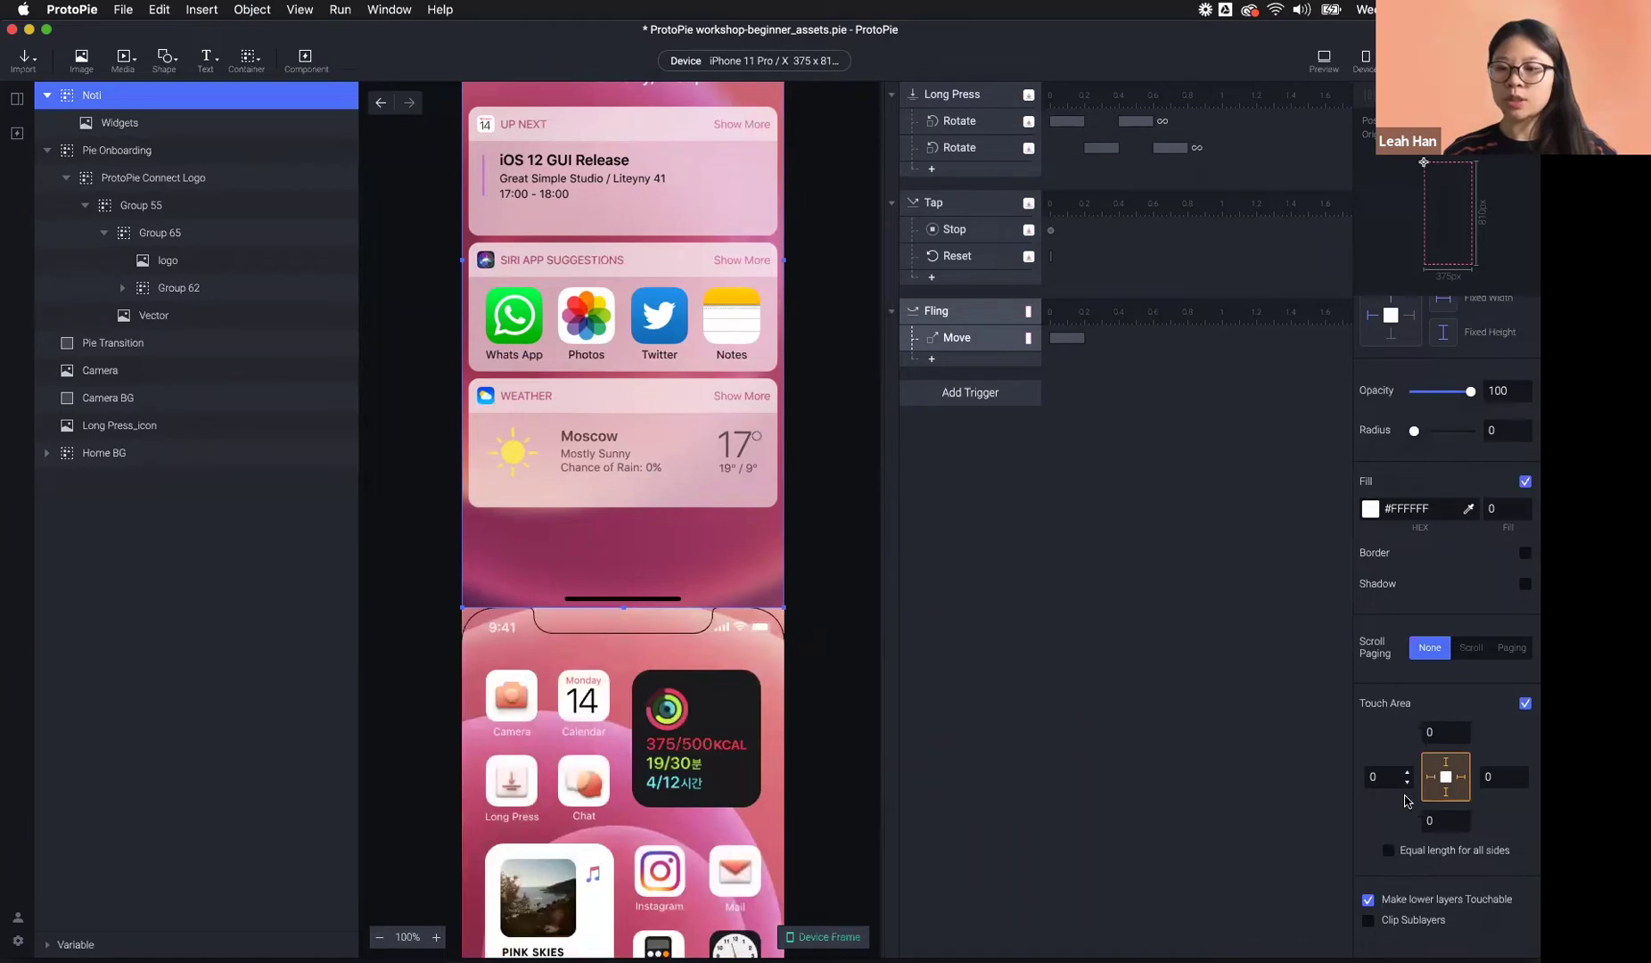
click(1437, 822)
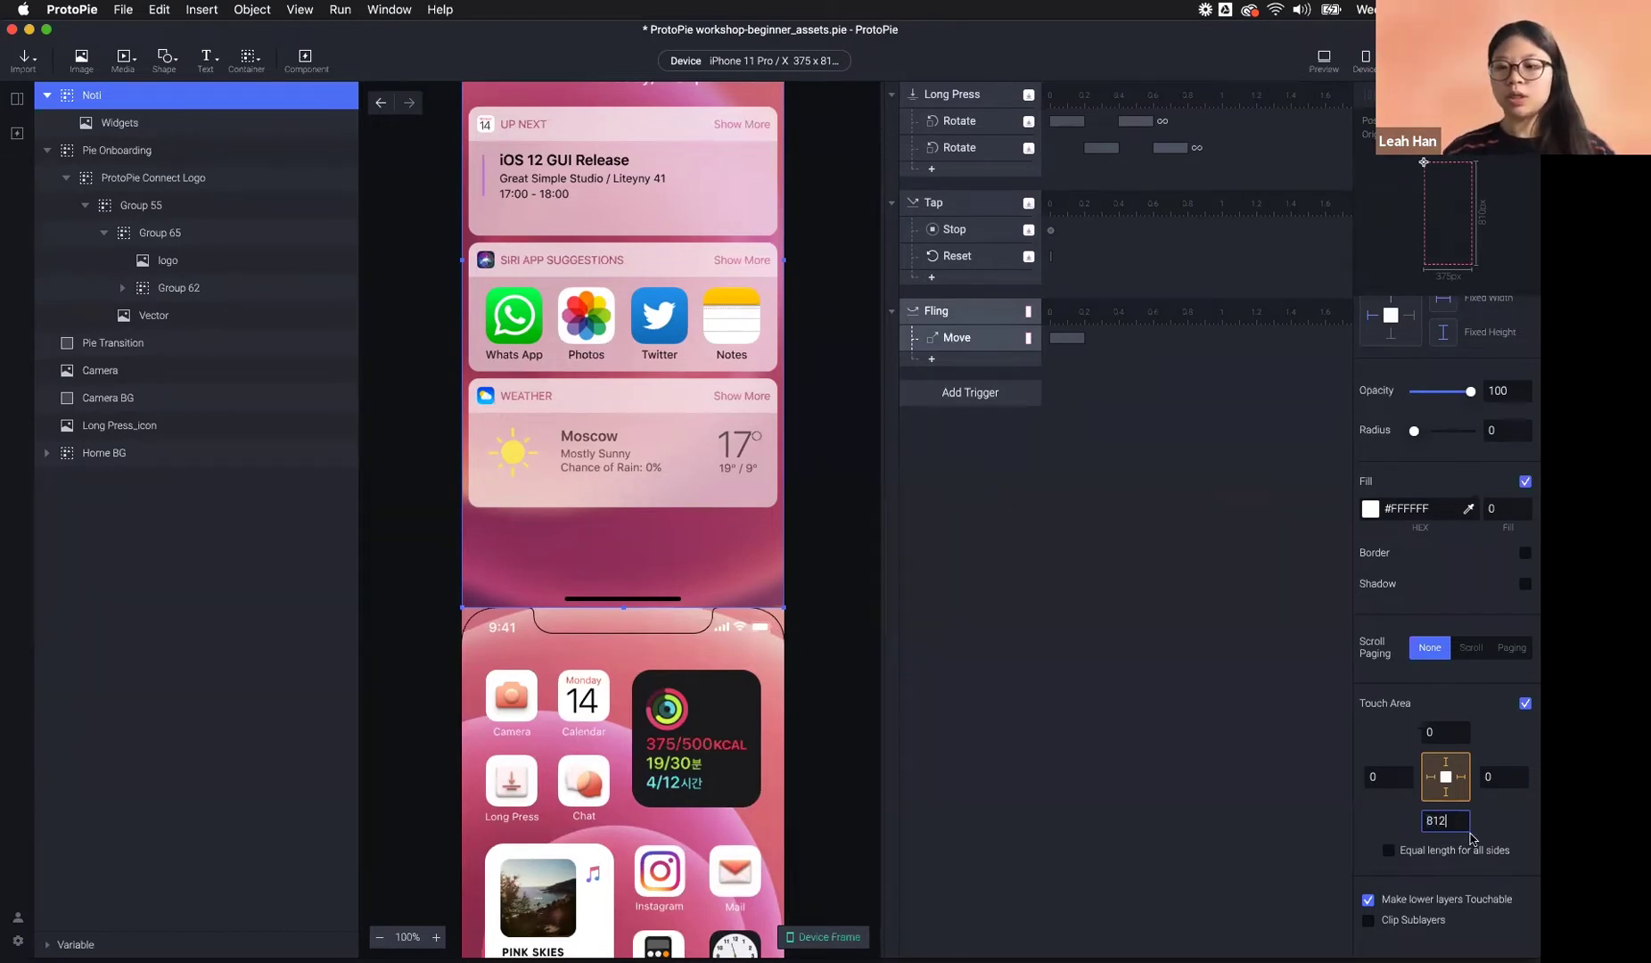
scroll(701, 542, down, 6)
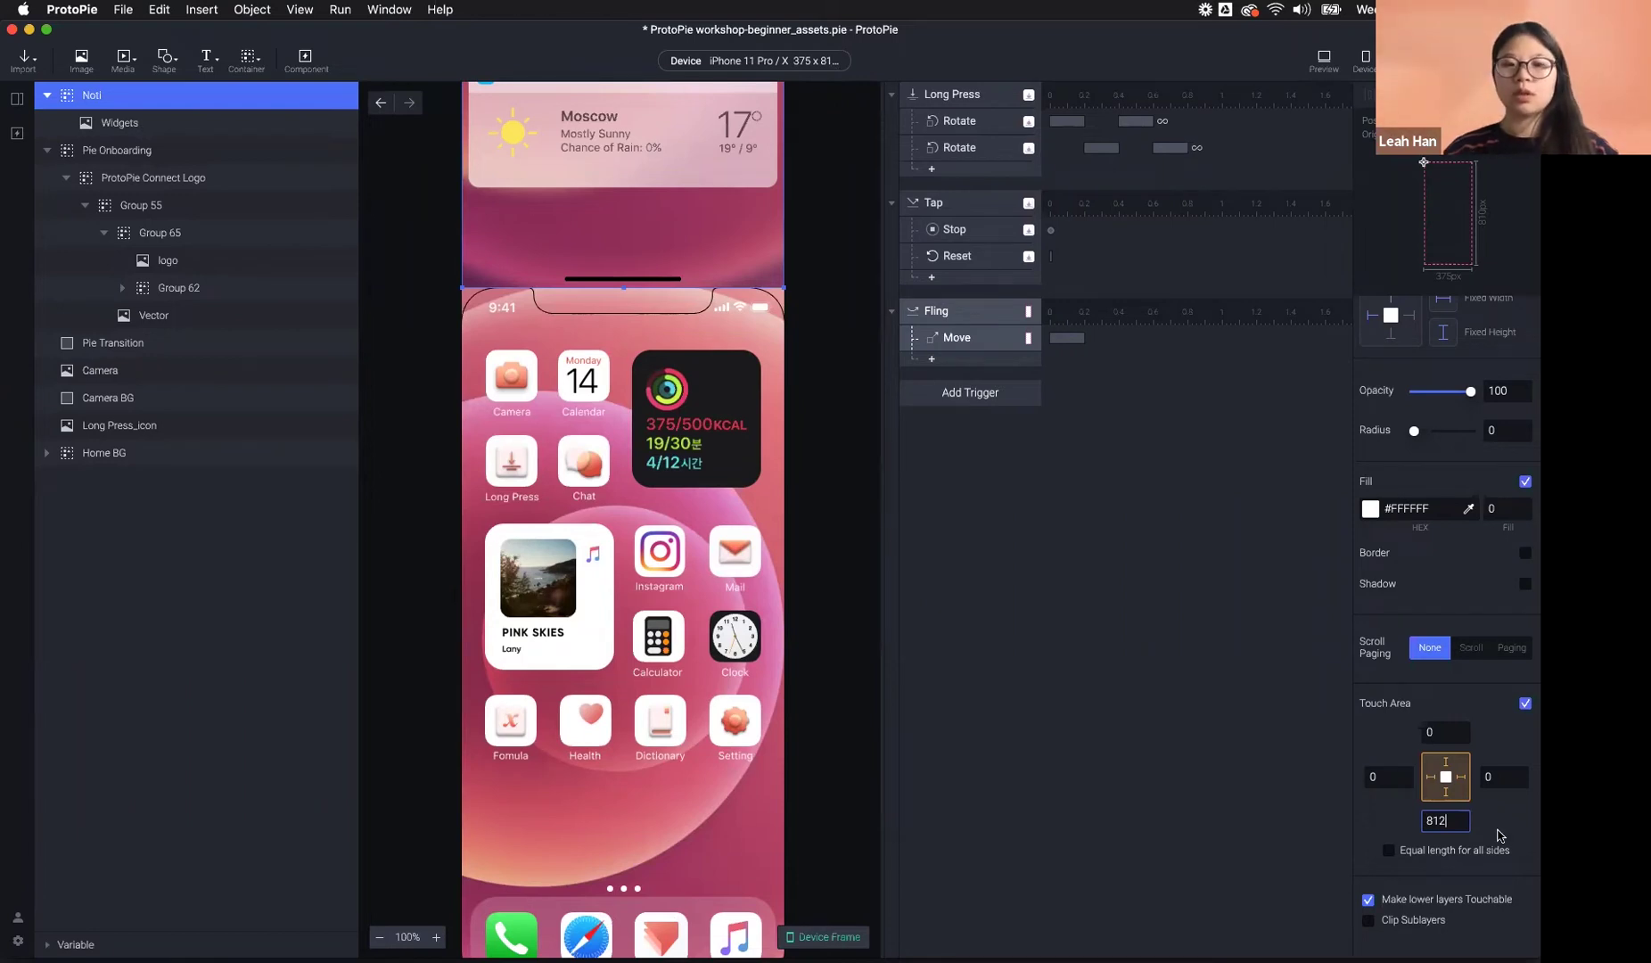
- Preview the prototype, fling down to bring in the Noti screen, and restart to repeat the fling
click(1326, 60)
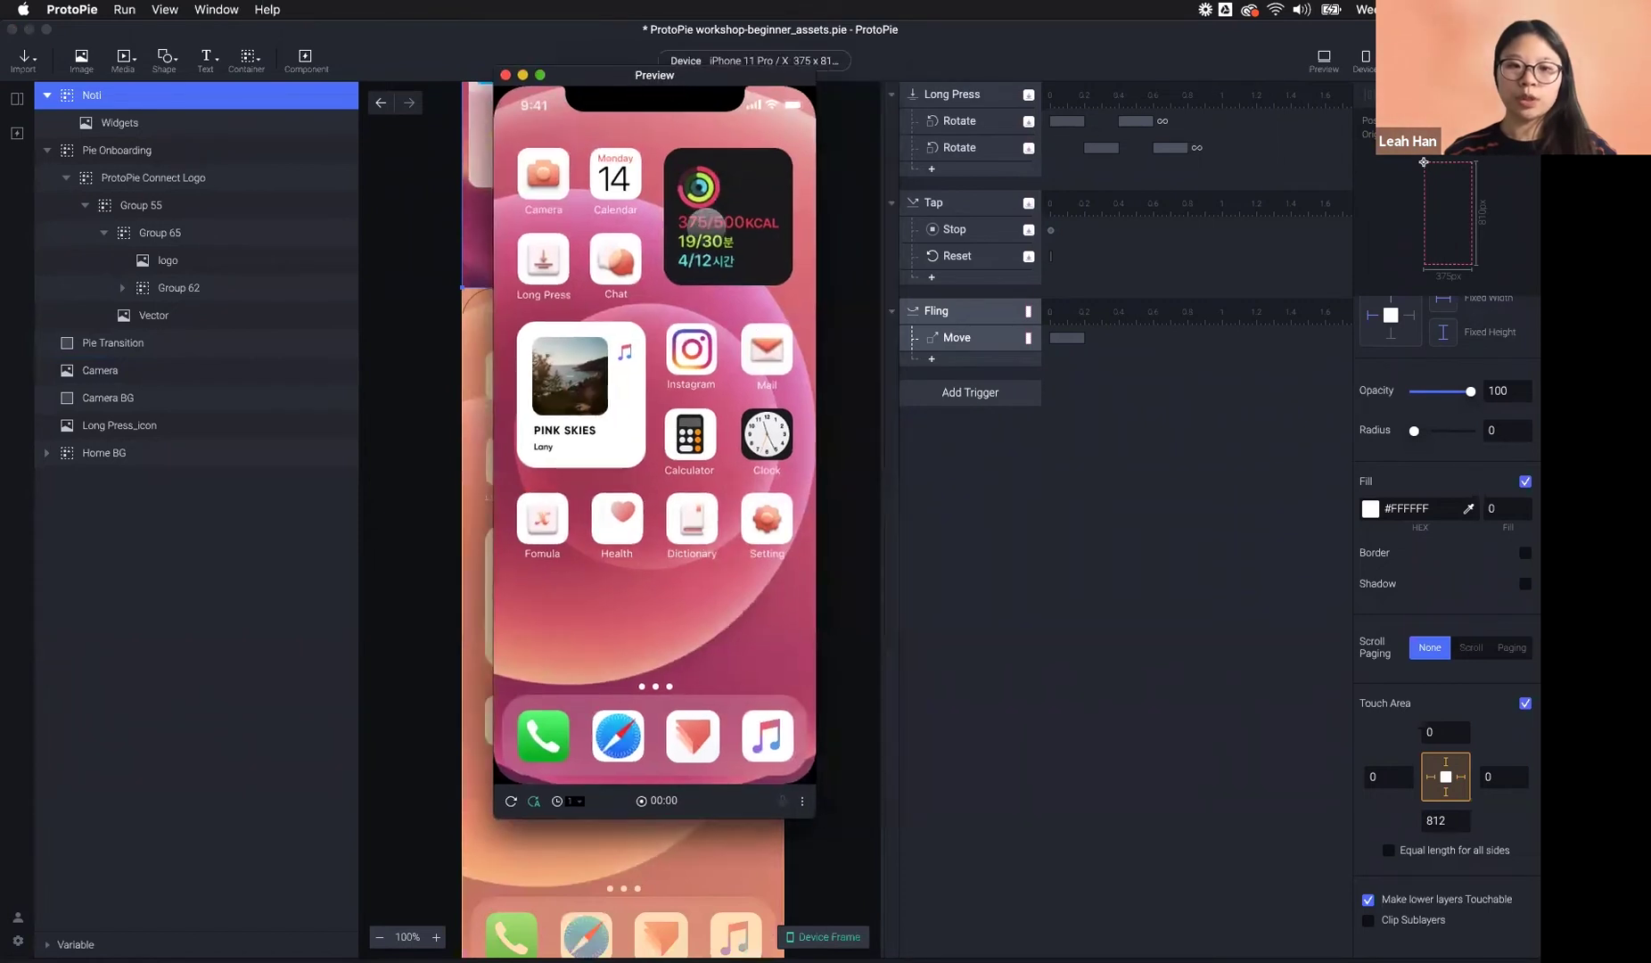
drag(665, 145, 648, 610)
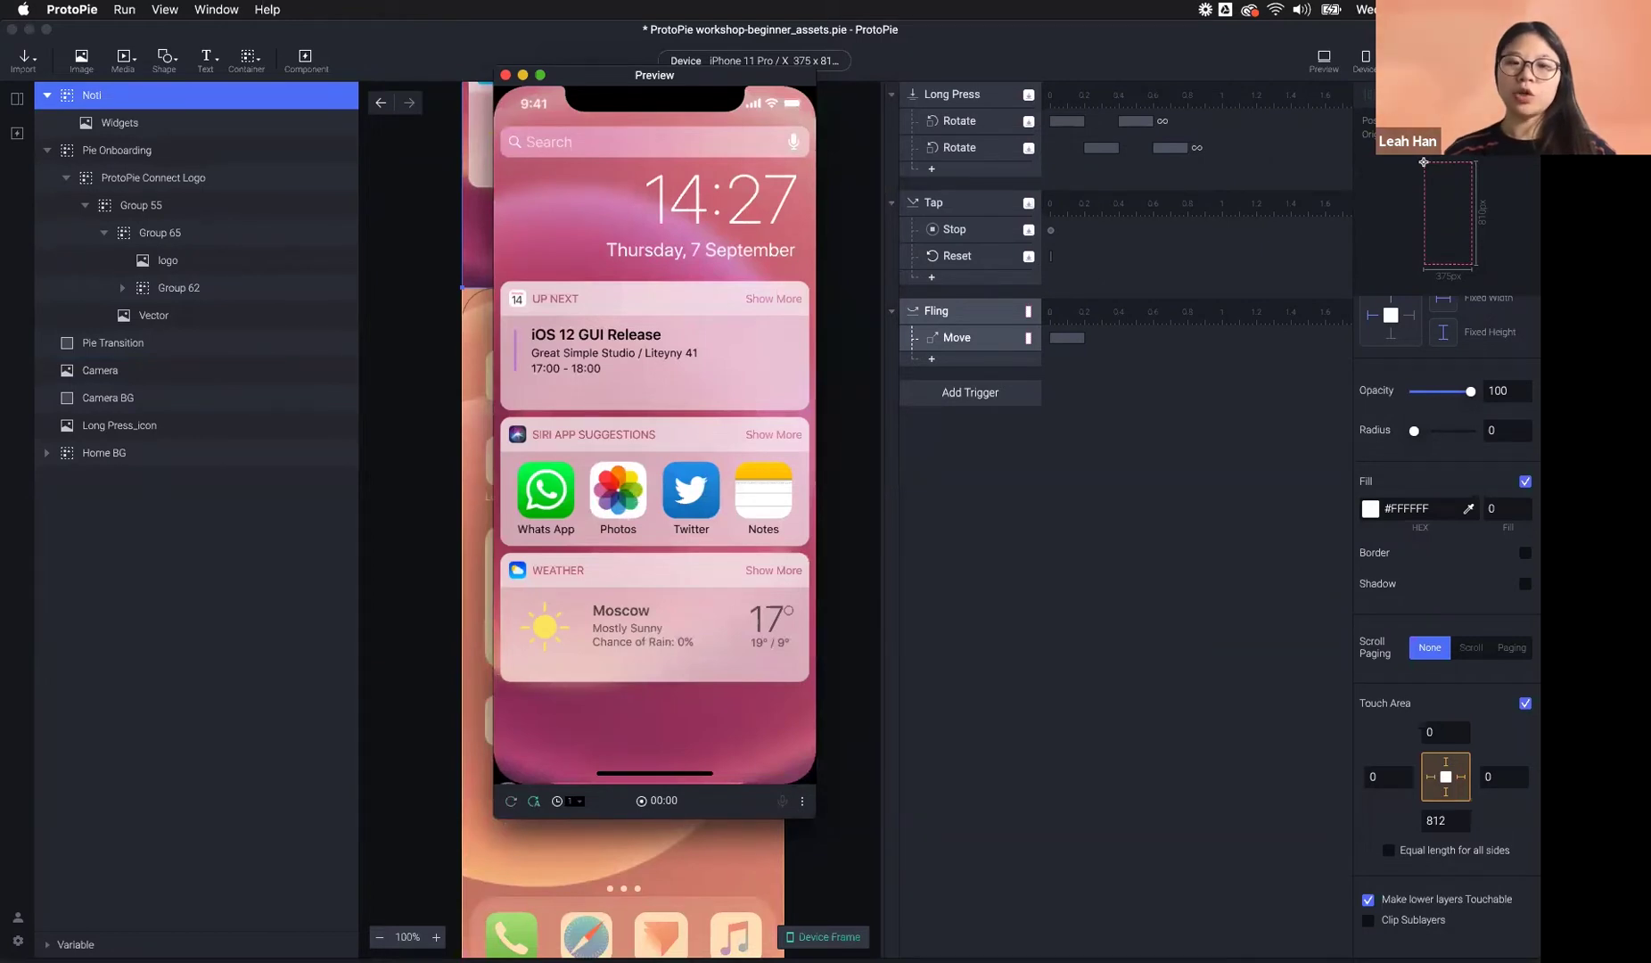
click(508, 802)
drag(687, 306, 687, 640)
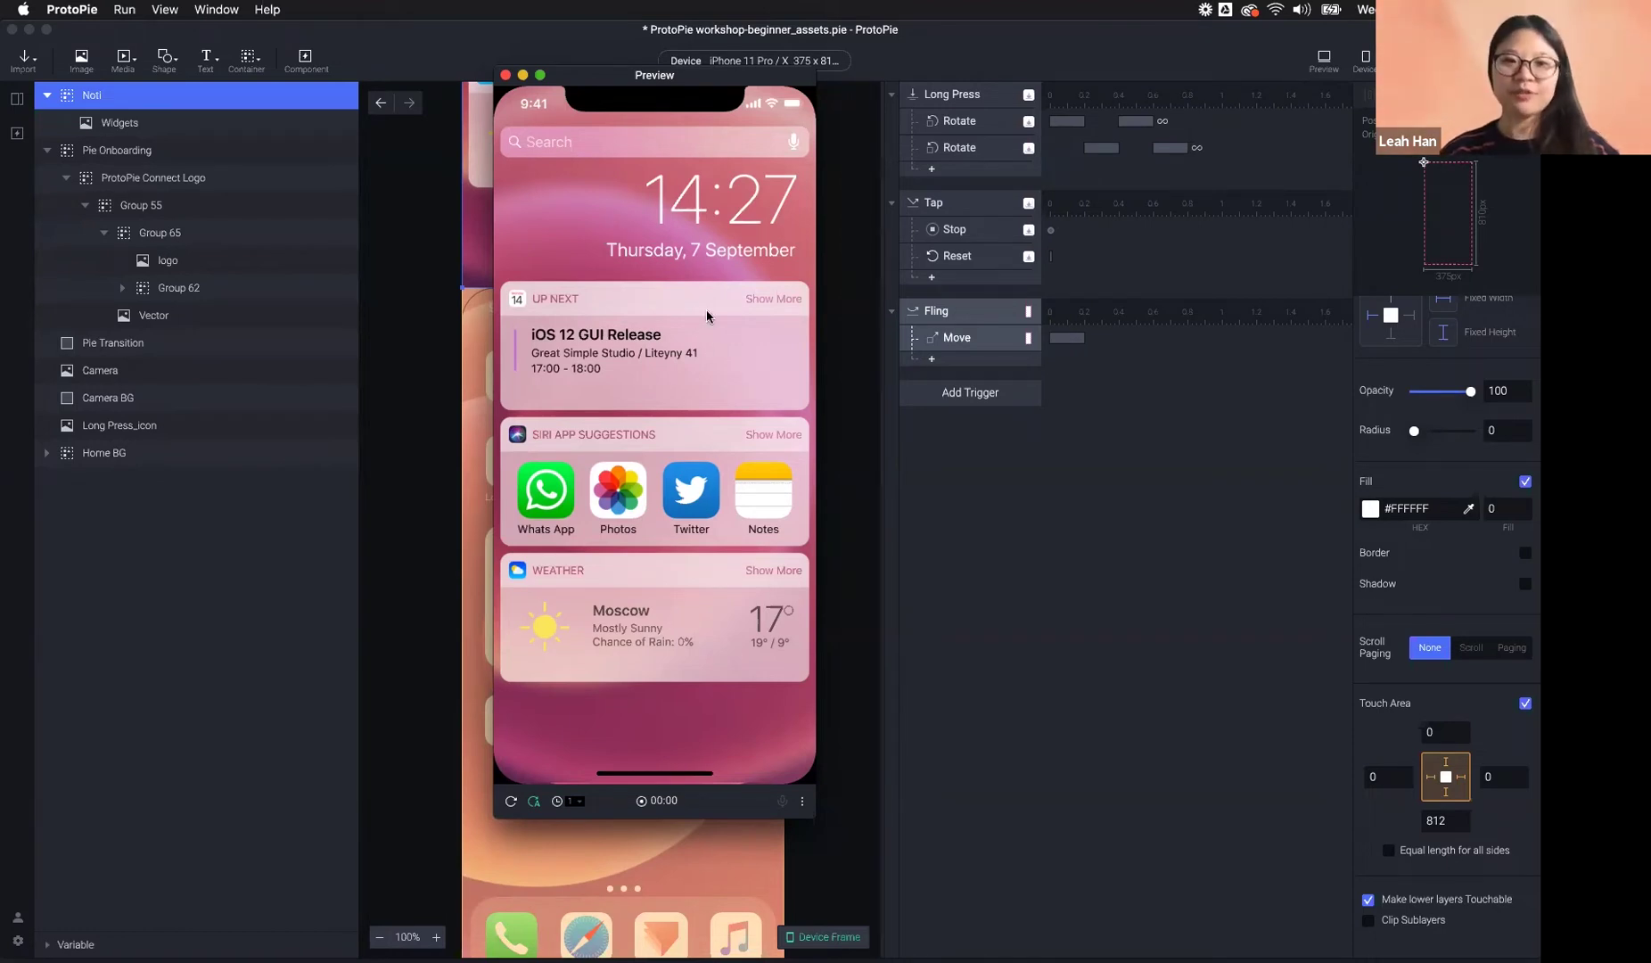
drag(646, 86, 587, 68)
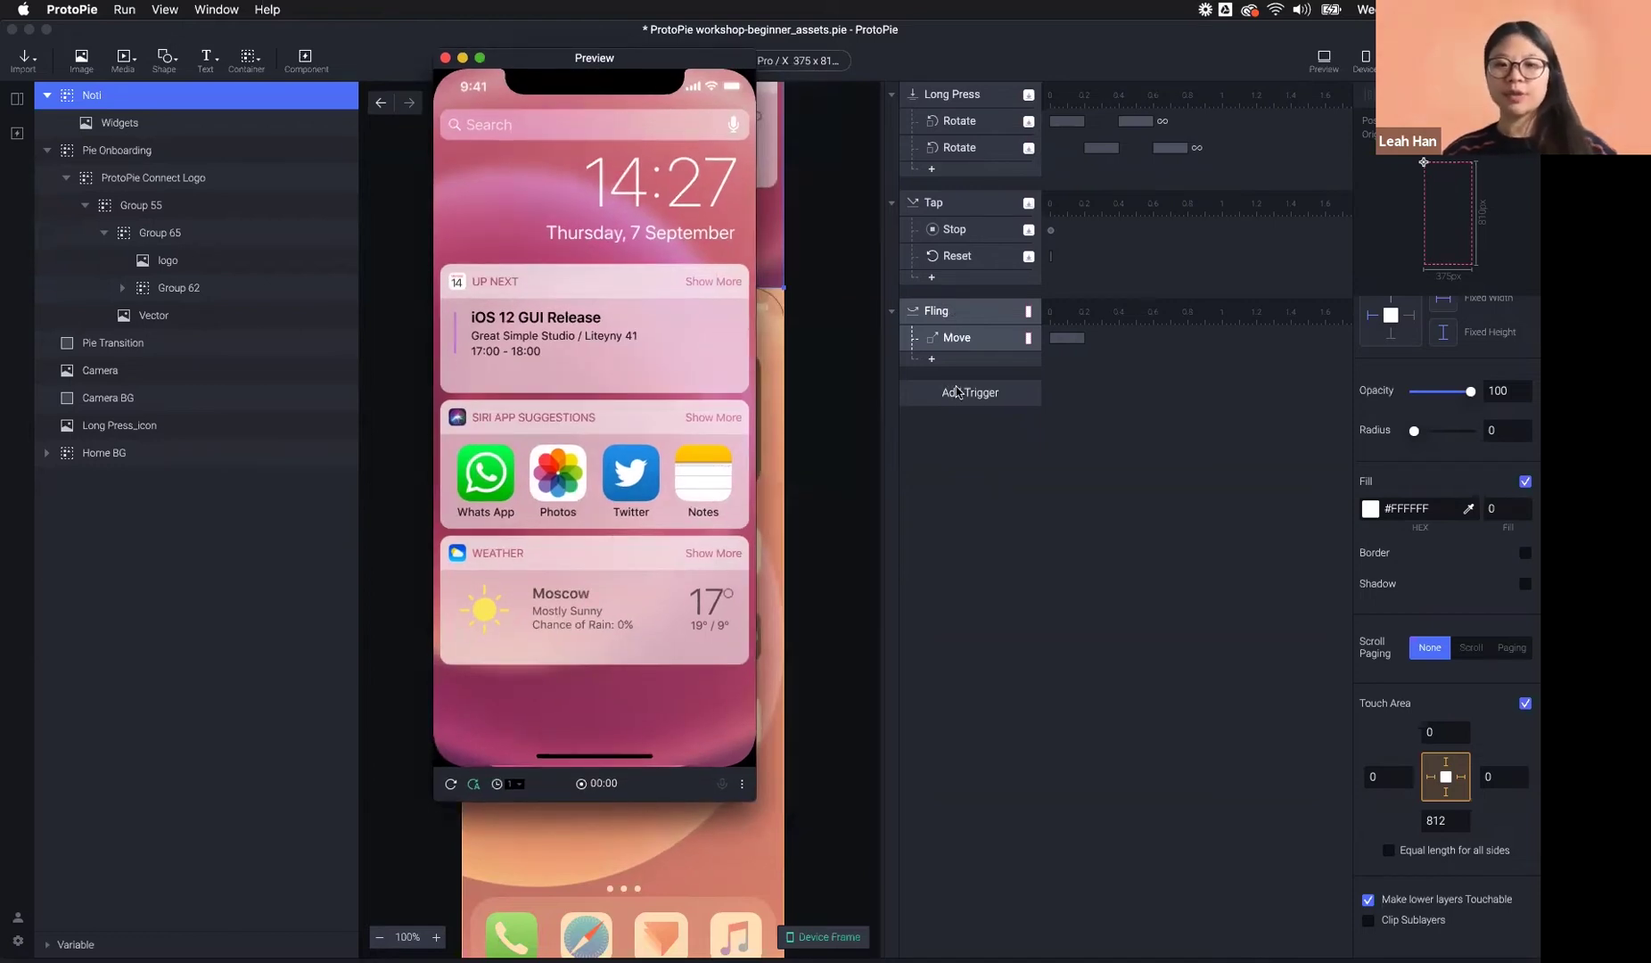
- Add a second Fling trigger to the Noti container with its direction set to up
click(985, 419)
click(976, 395)
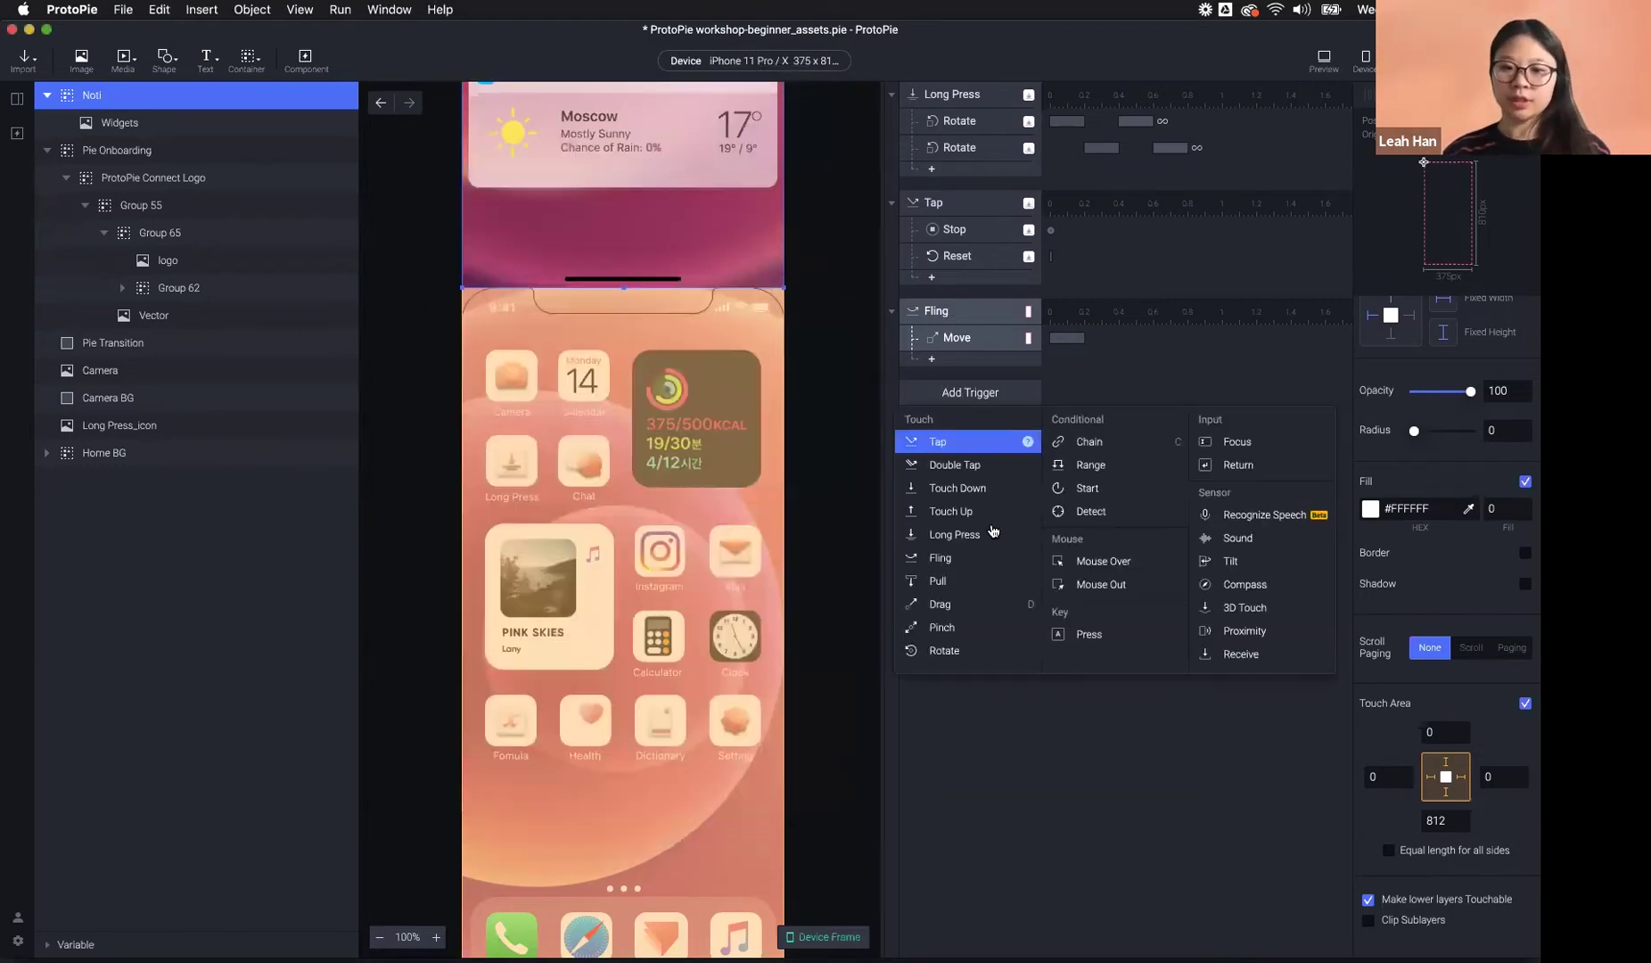
click(957, 566)
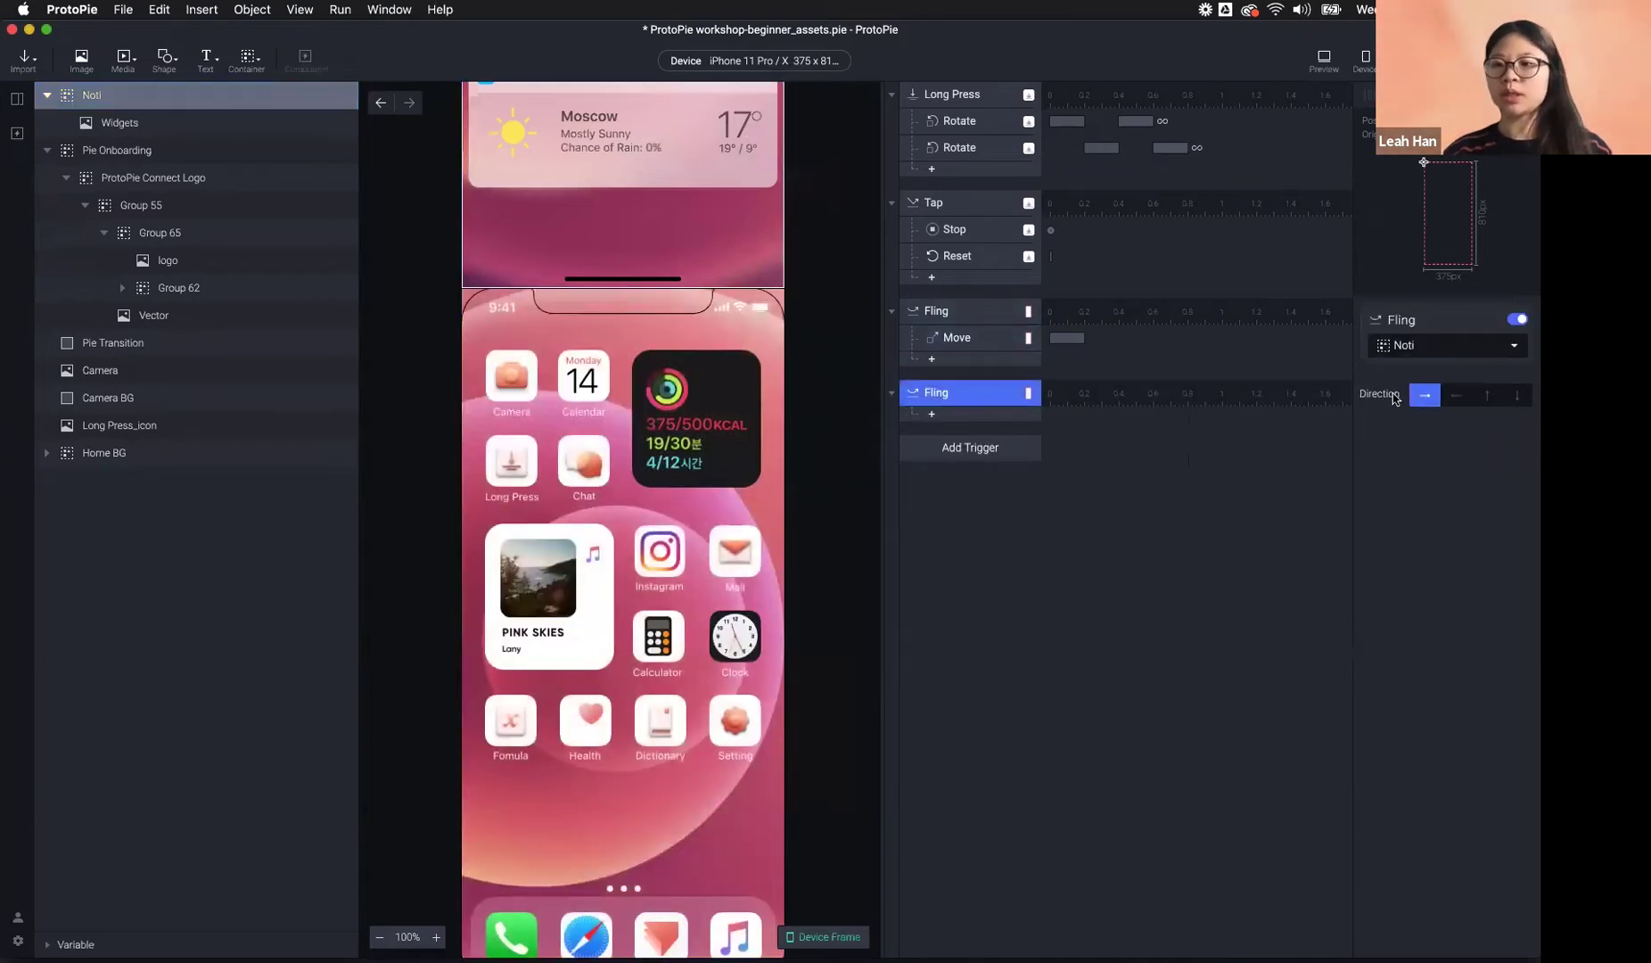
click(1486, 398)
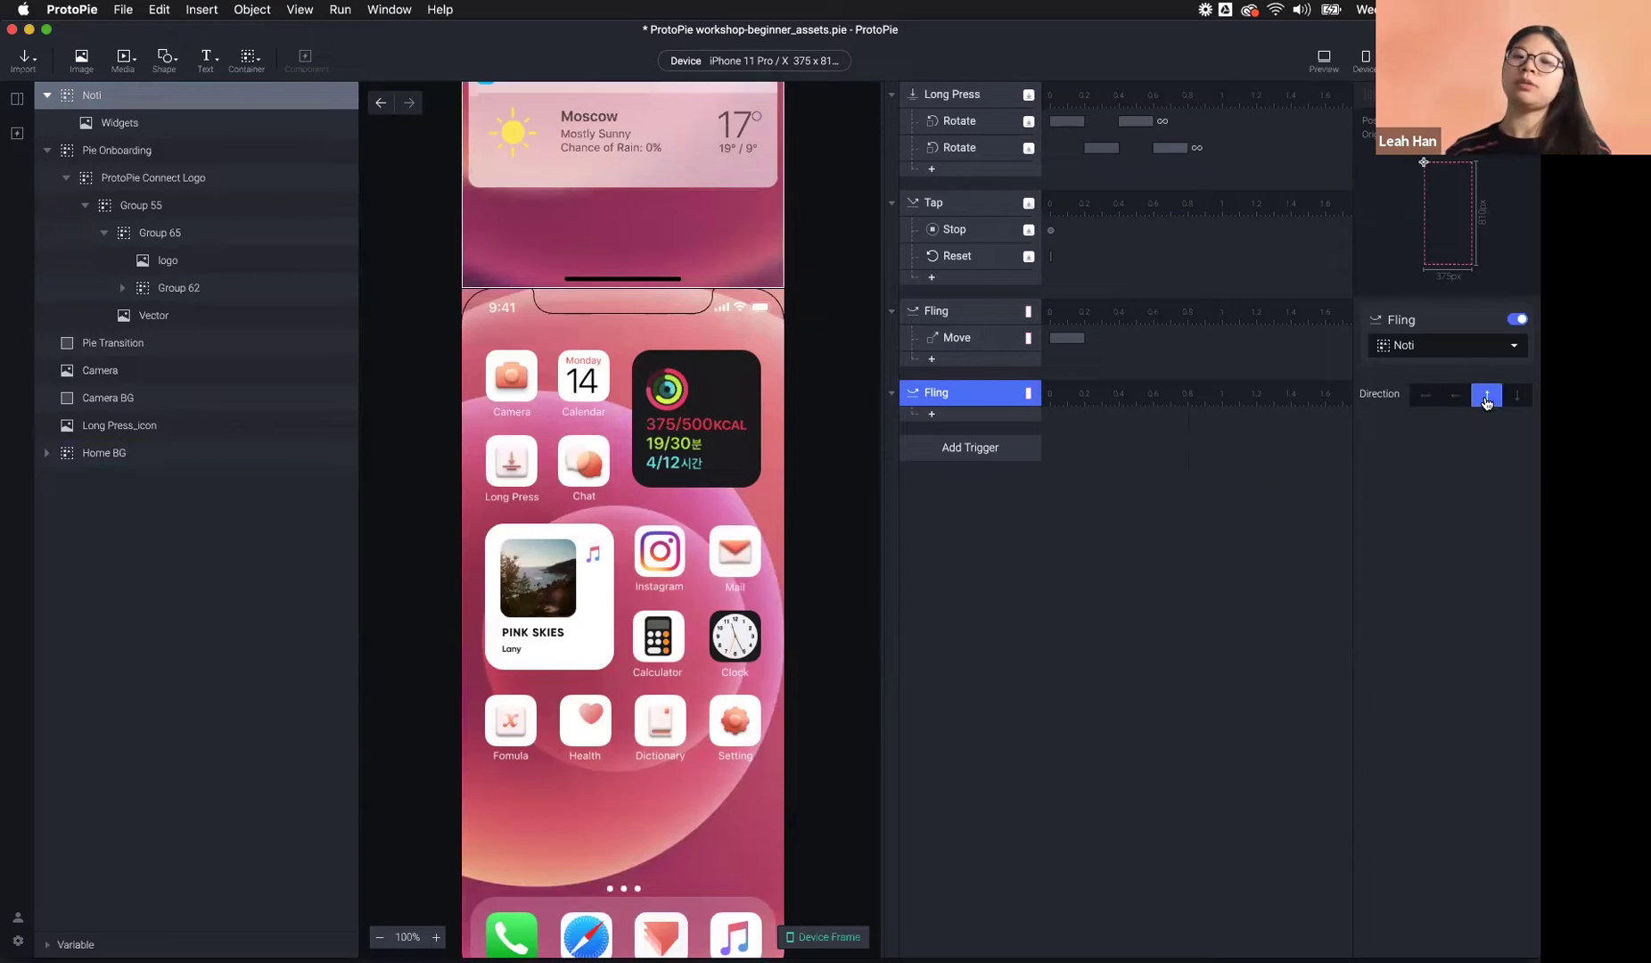
- Try a Move response on the upward Fling that moves Noti to X 0, Y -810, and delete that response
click(931, 415)
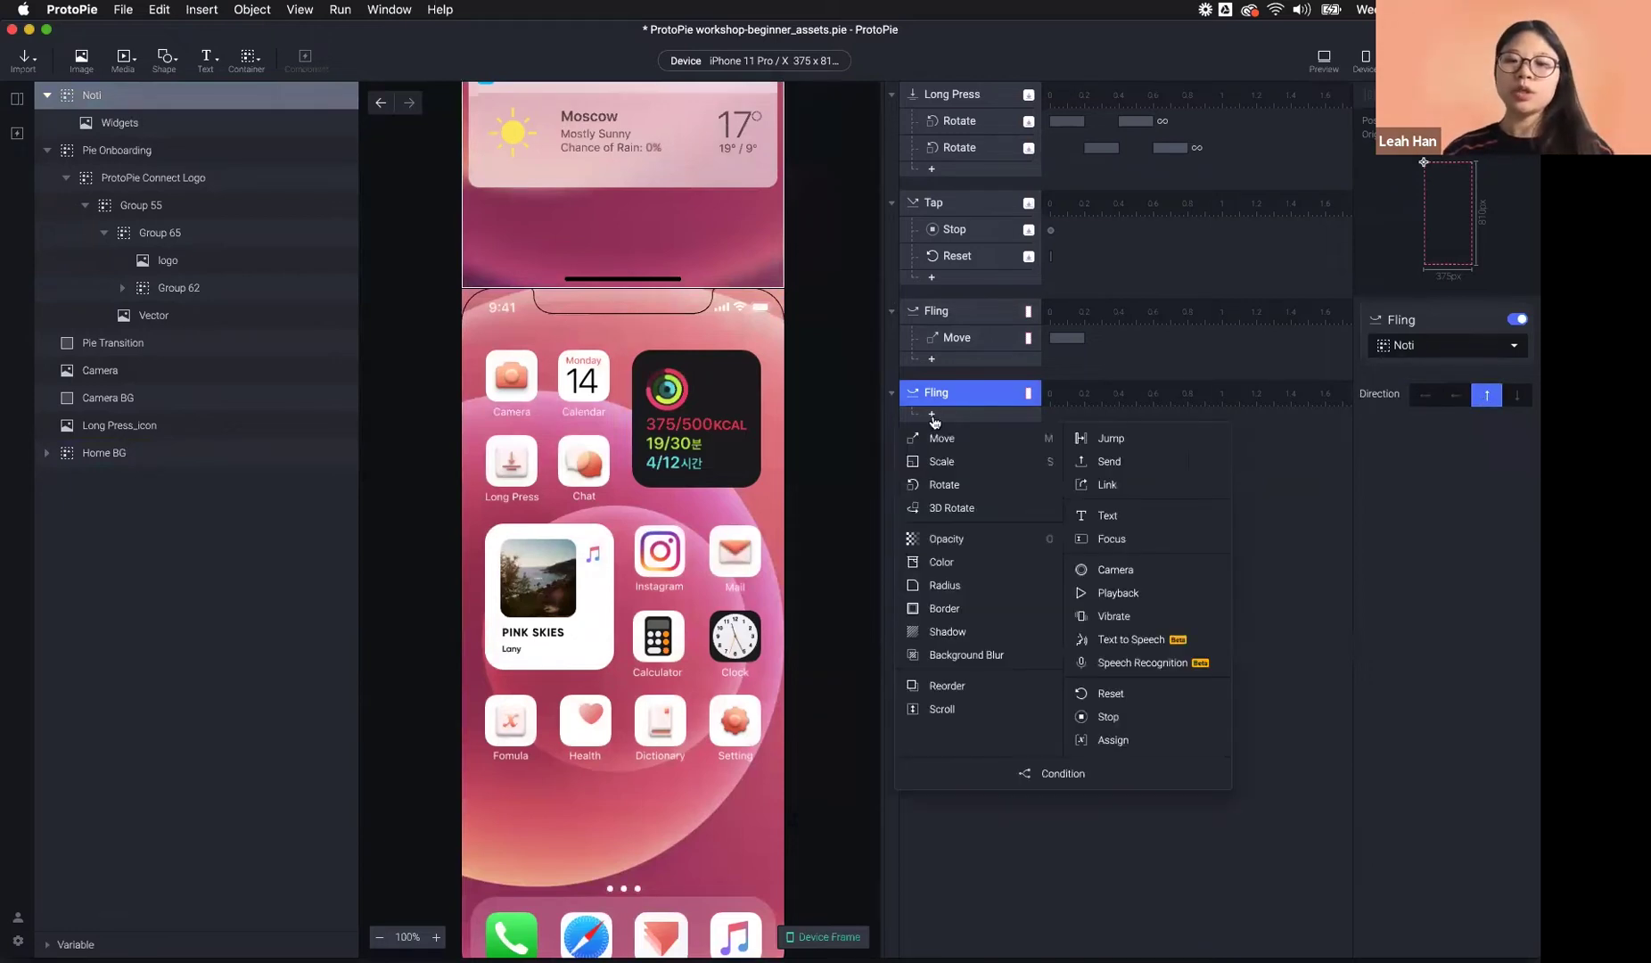
click(941, 438)
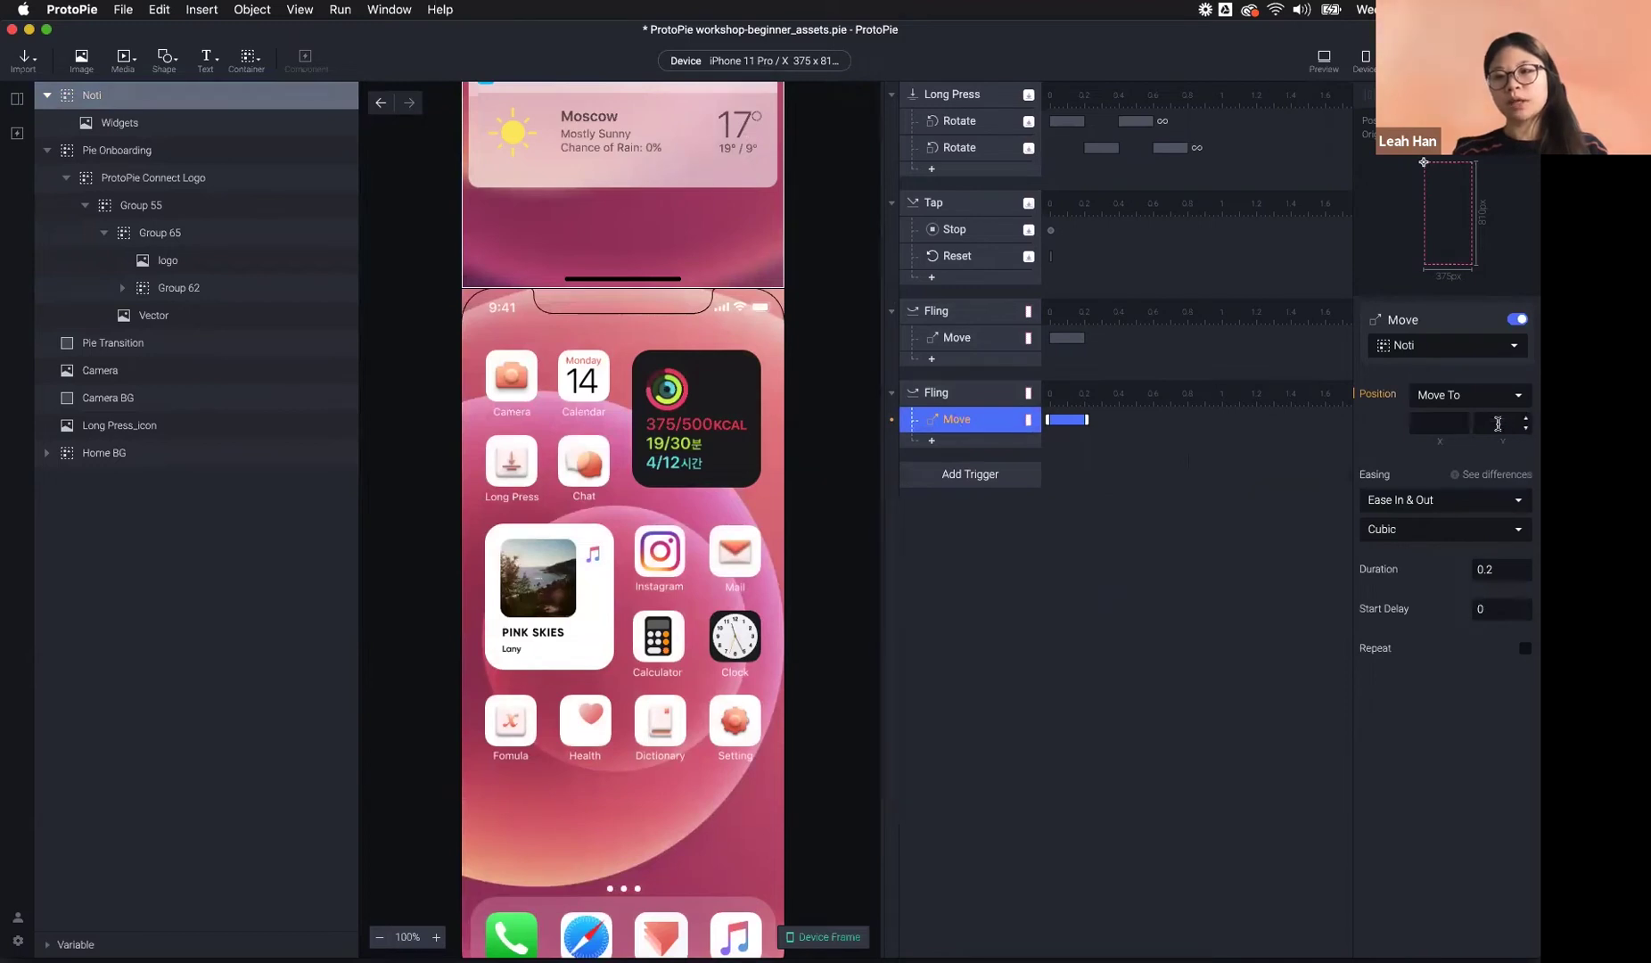
click(1432, 425)
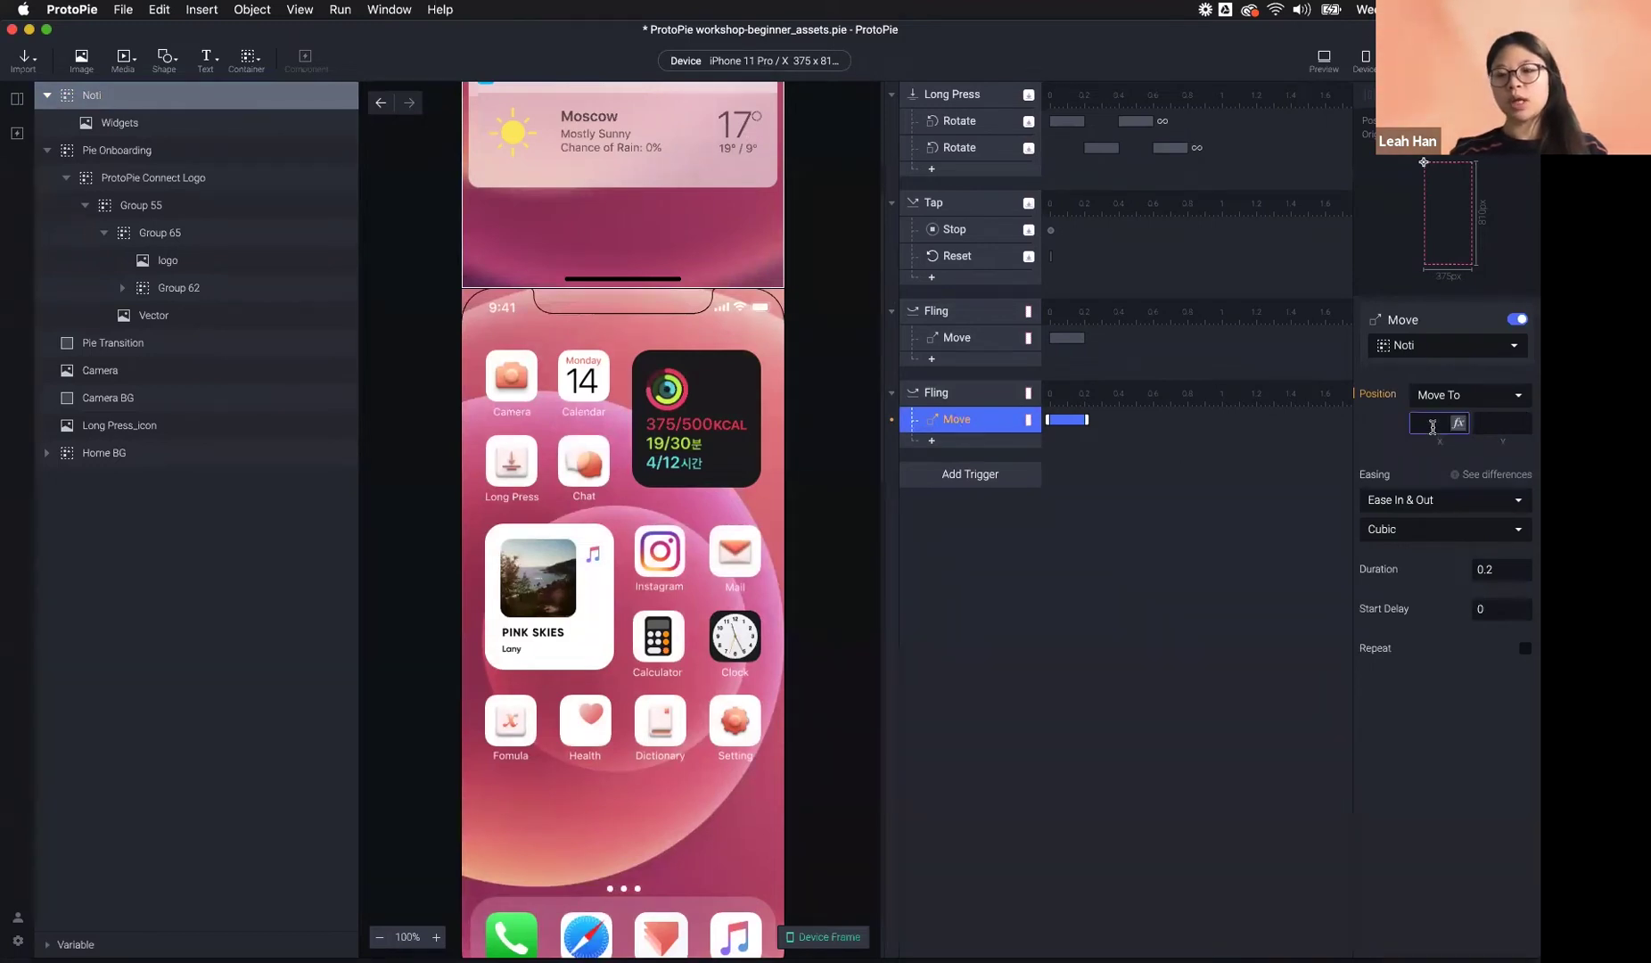
click(1495, 421)
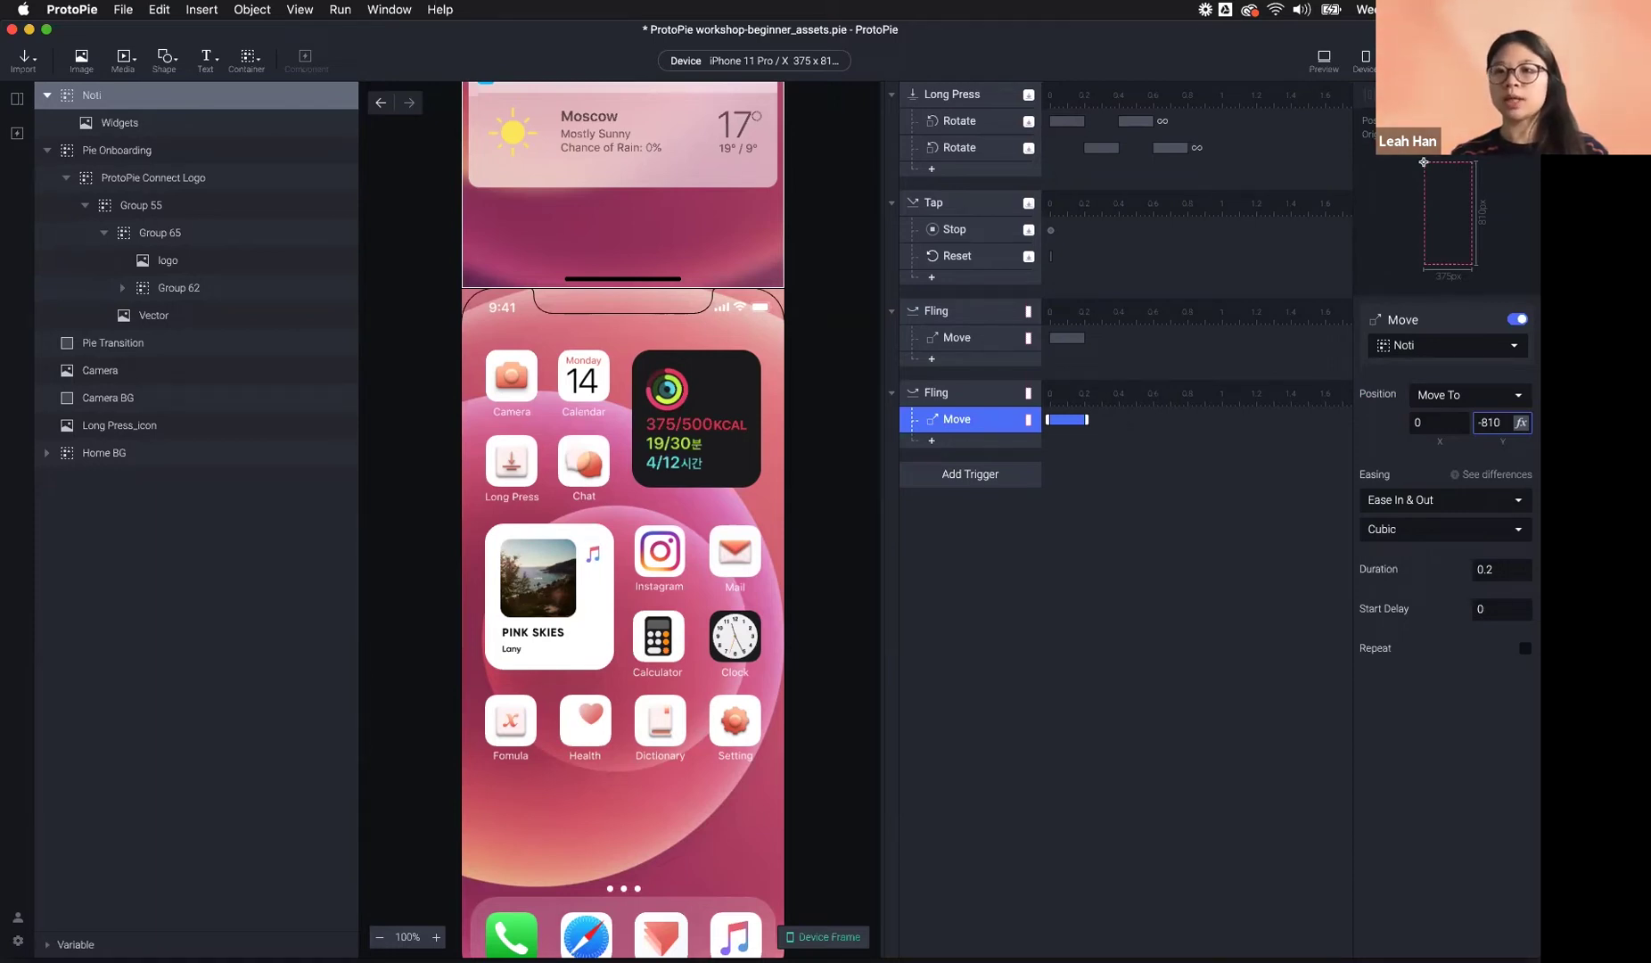
drag(1505, 424, 1455, 425)
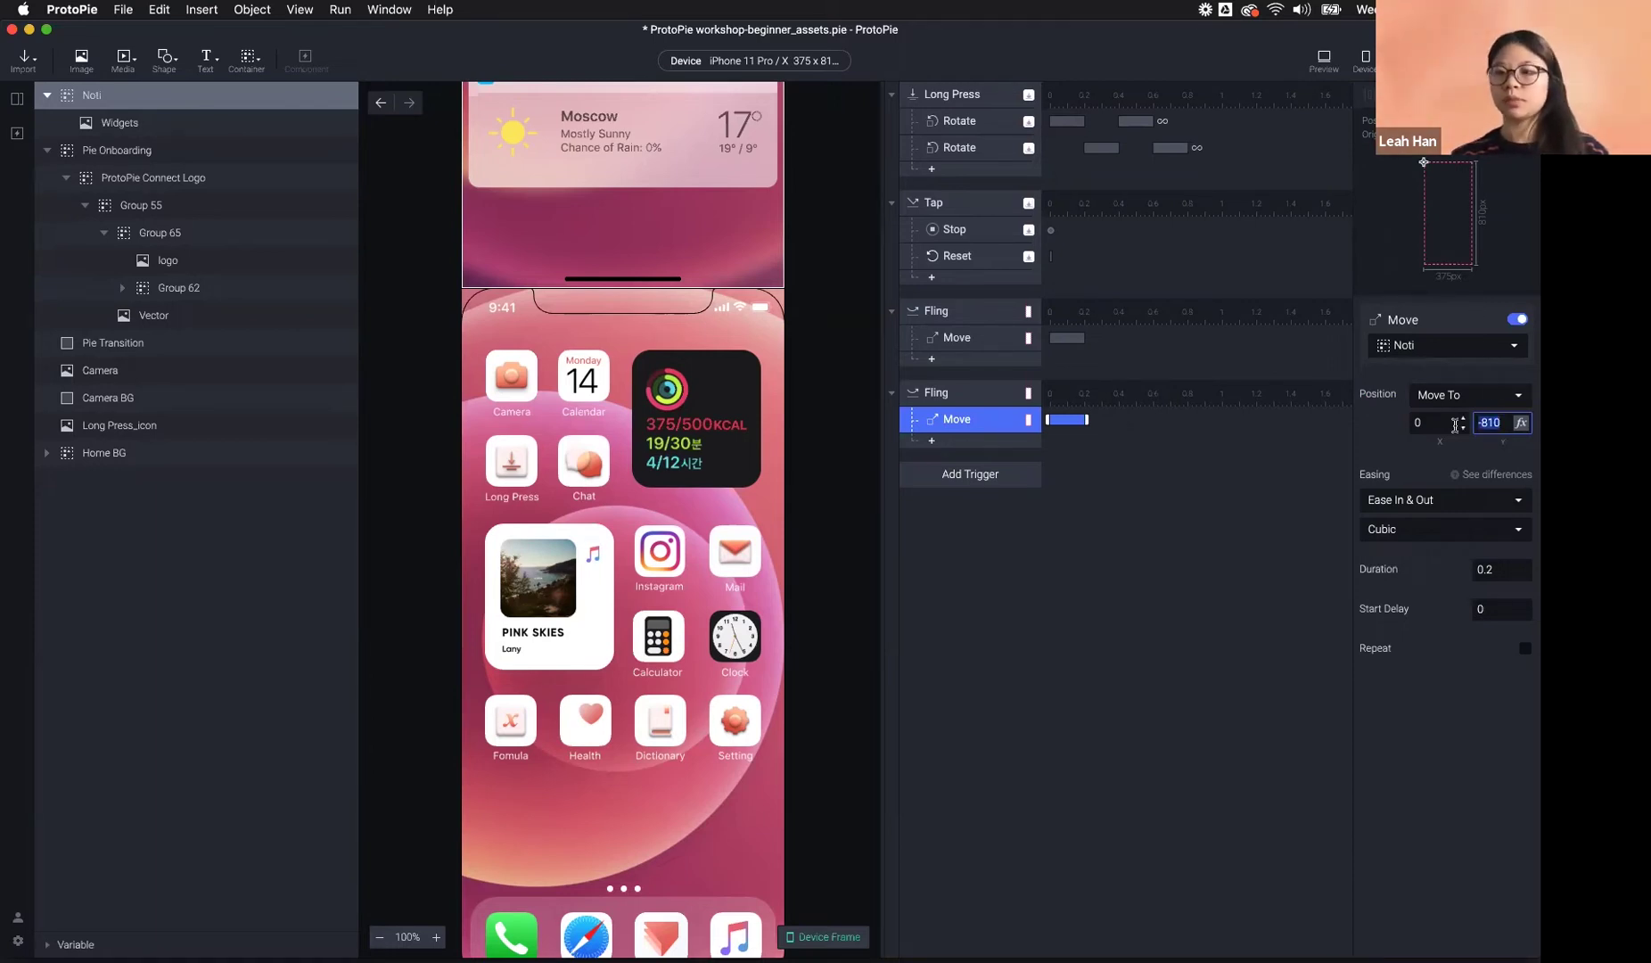
click(980, 420)
click(979, 425)
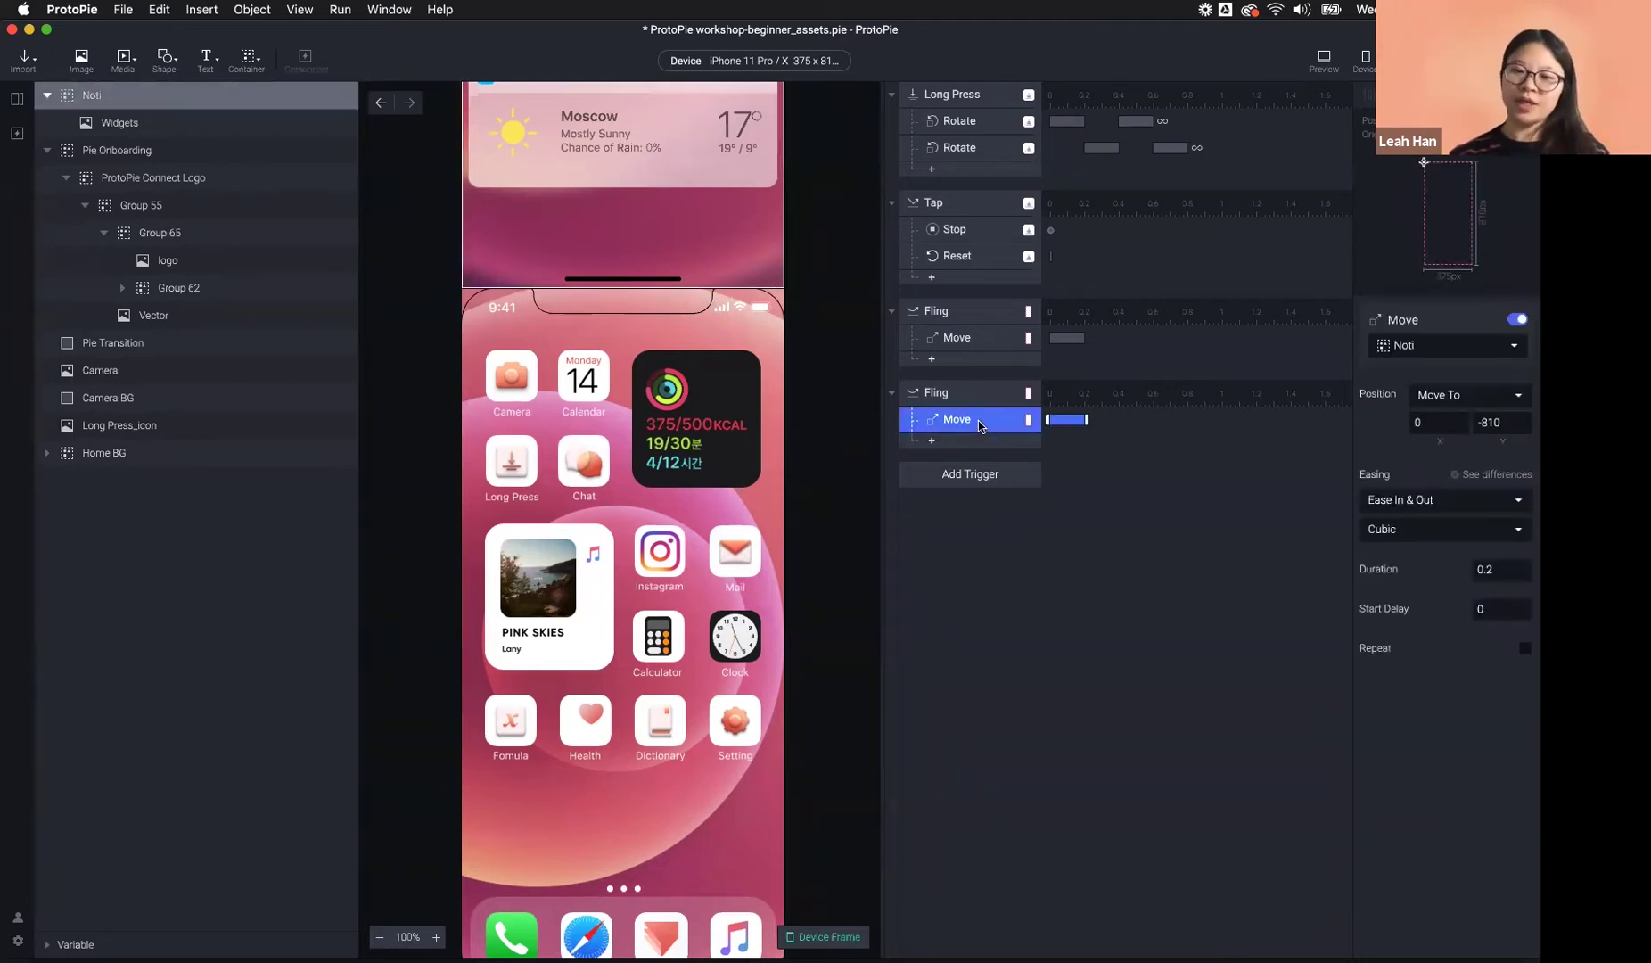
key(Delete)
- Add a Reset response for Noti to the upward Fling trigger and test flinging both ways in the preview
click(931, 414)
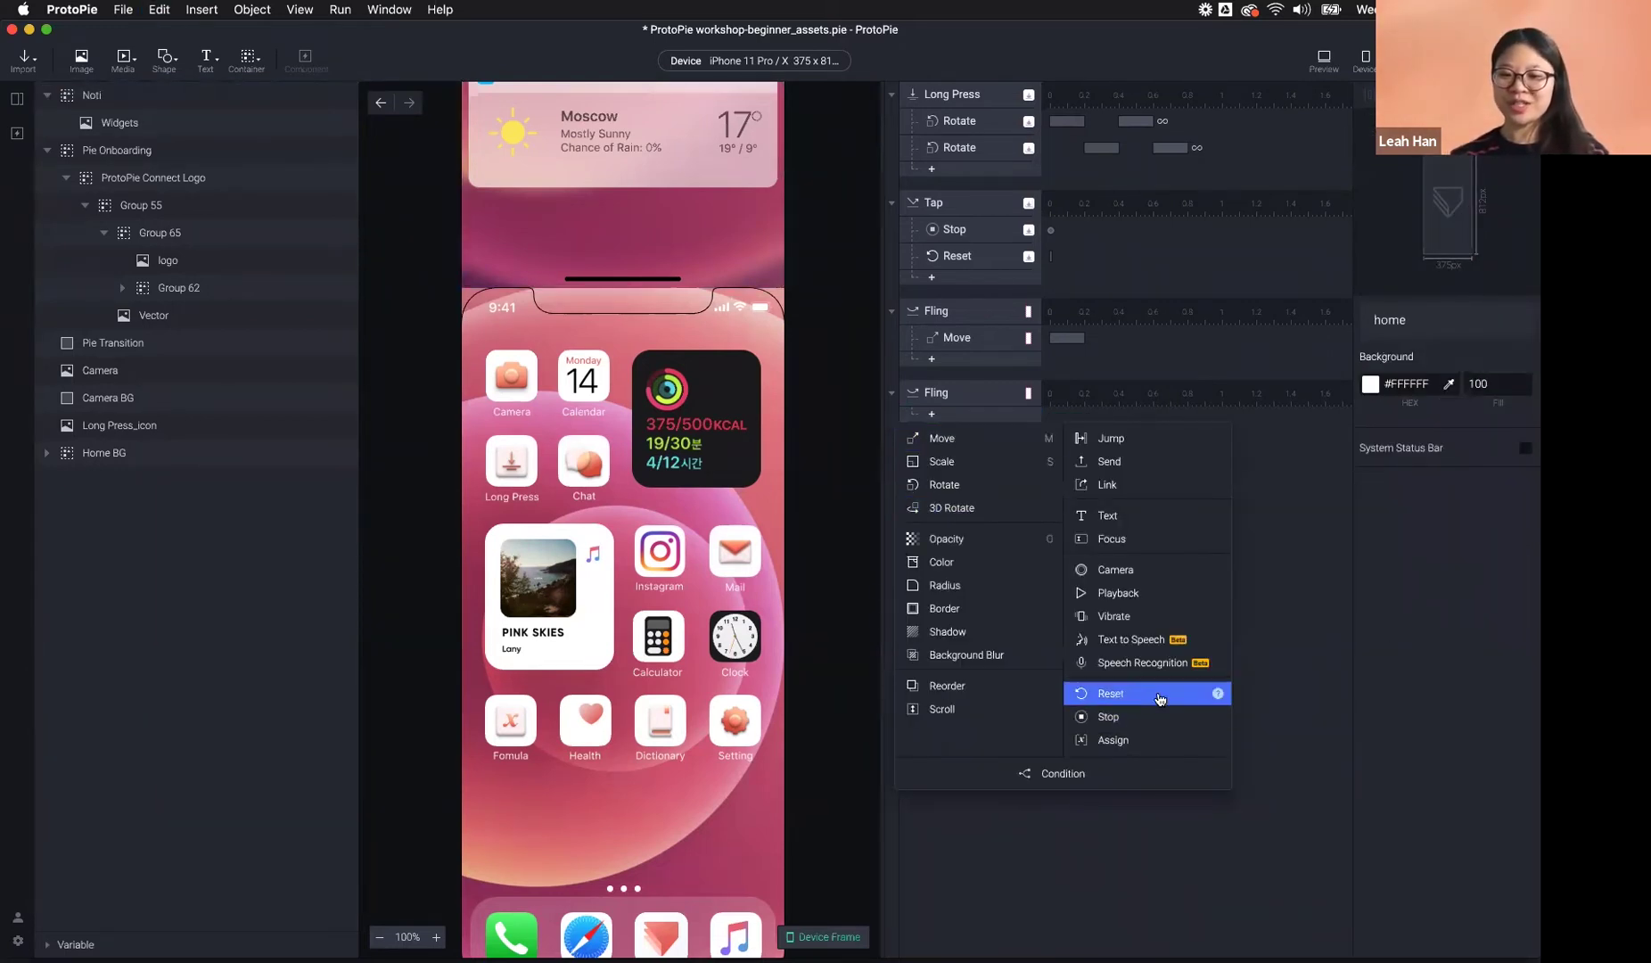
click(1159, 693)
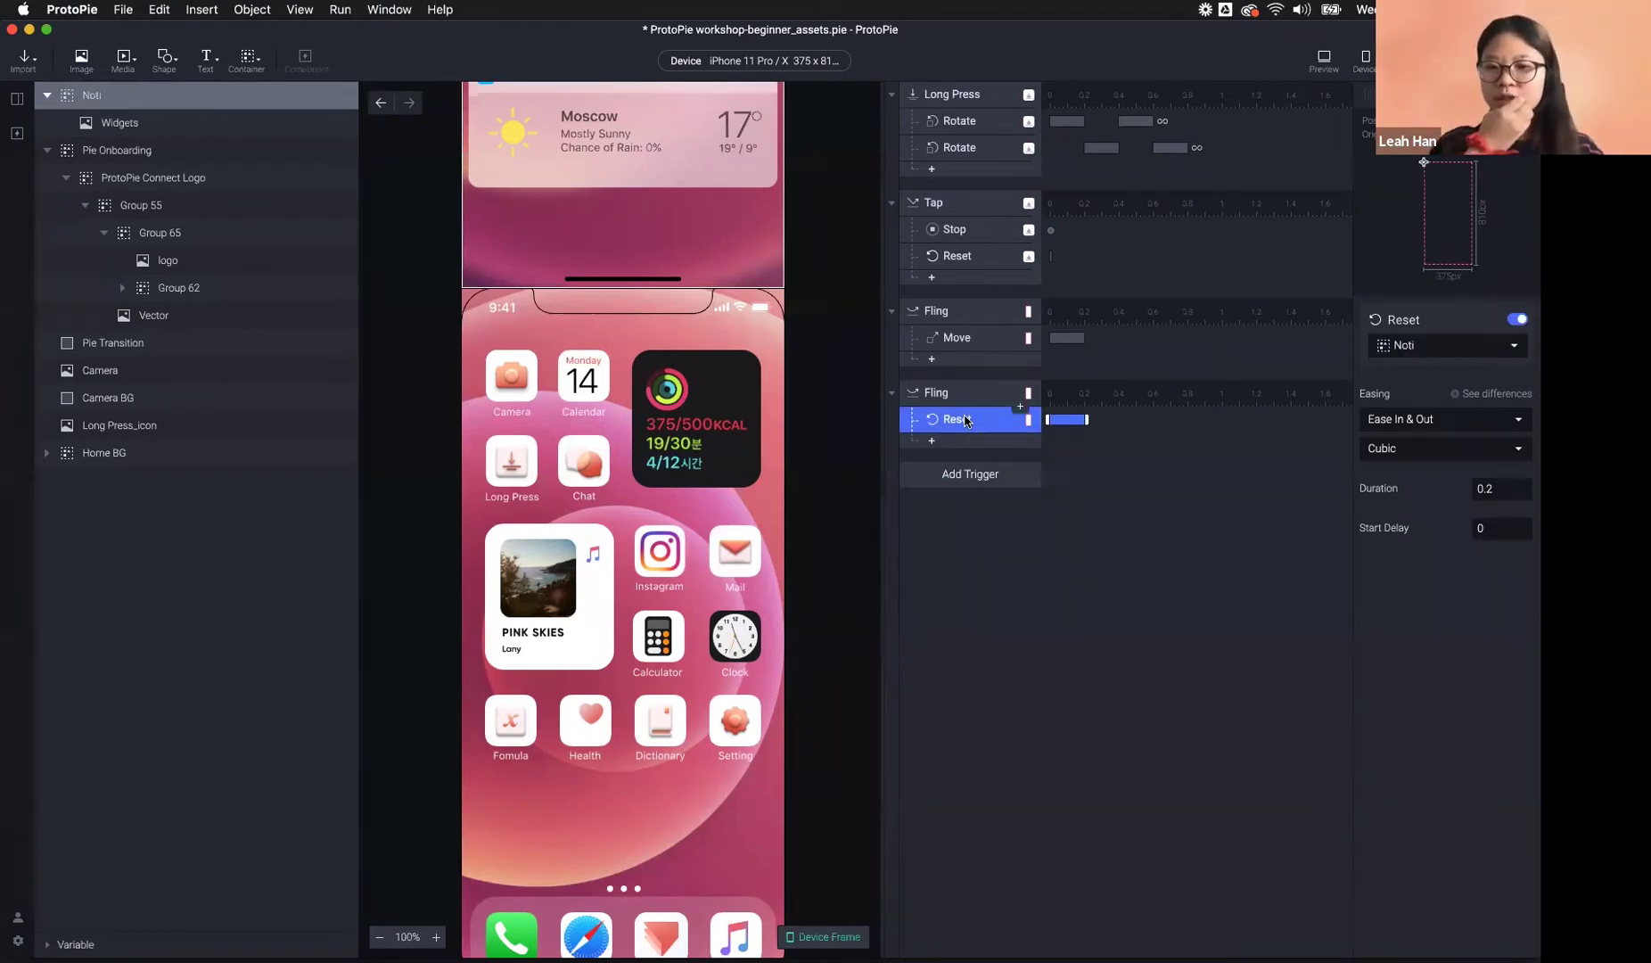
key(super+p)
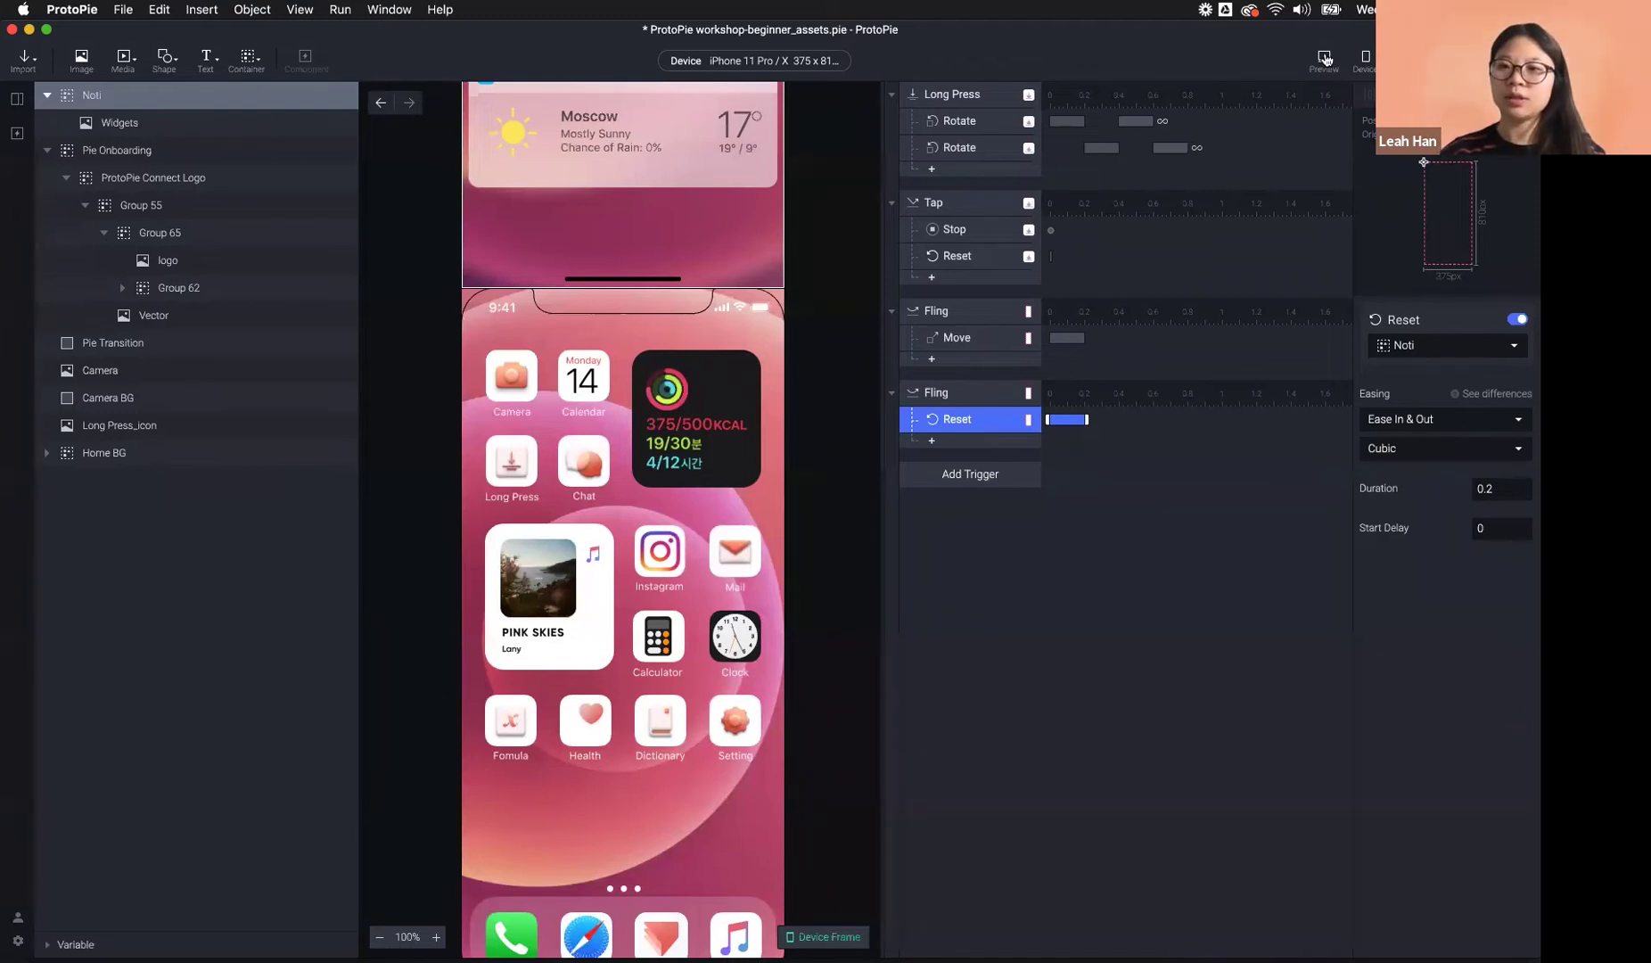
mouse_move(635, 272)
mouse_down()
mouse_move(611, 652)
mouse_move(624, 254)
mouse_up()
drag(673, 530, 680, 365)
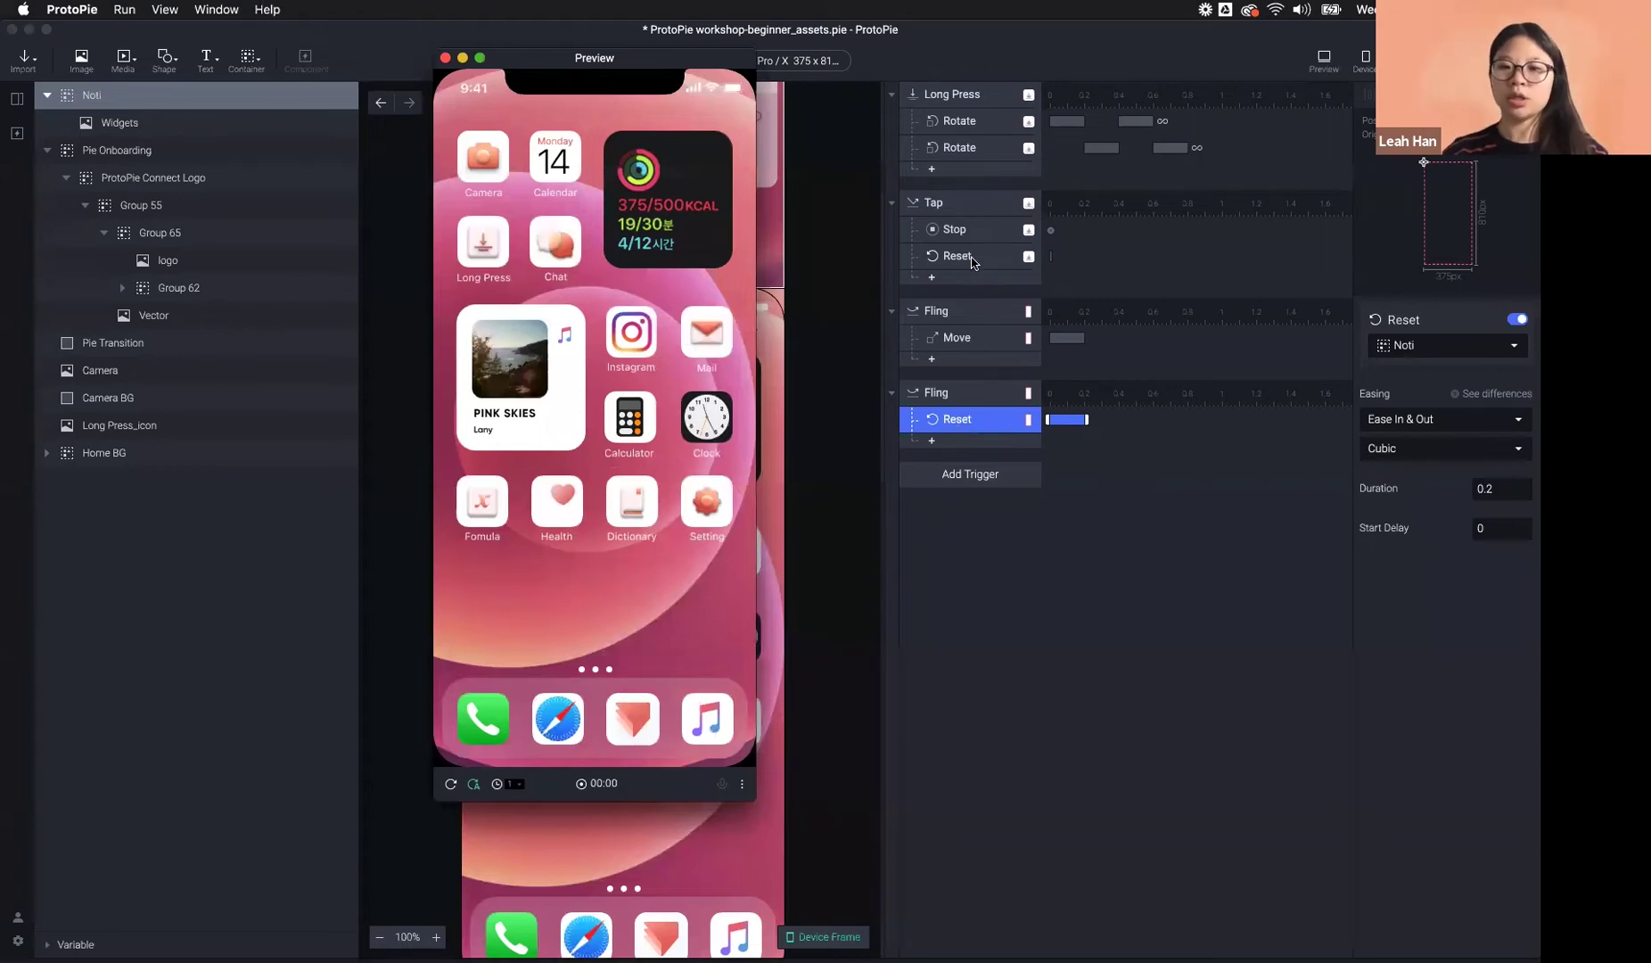
click(972, 261)
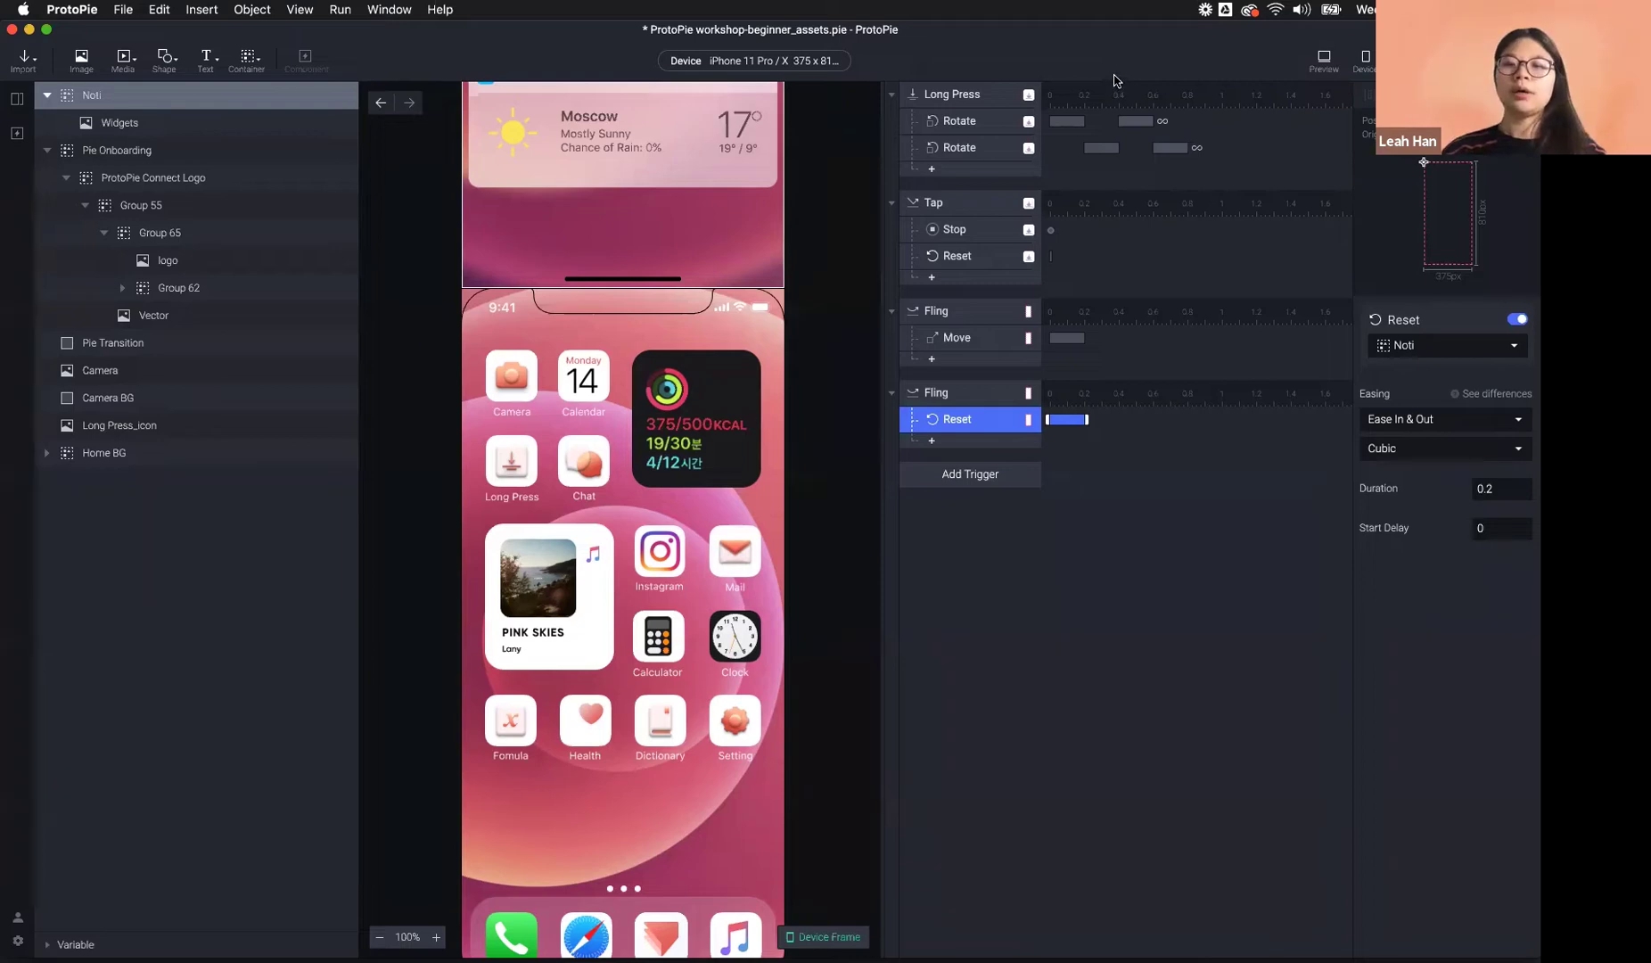
- Preview the home scene again, fling the Noti screen down, return to the home screen, and close the preview
click(808, 328)
scroll(785, 242, down, 3)
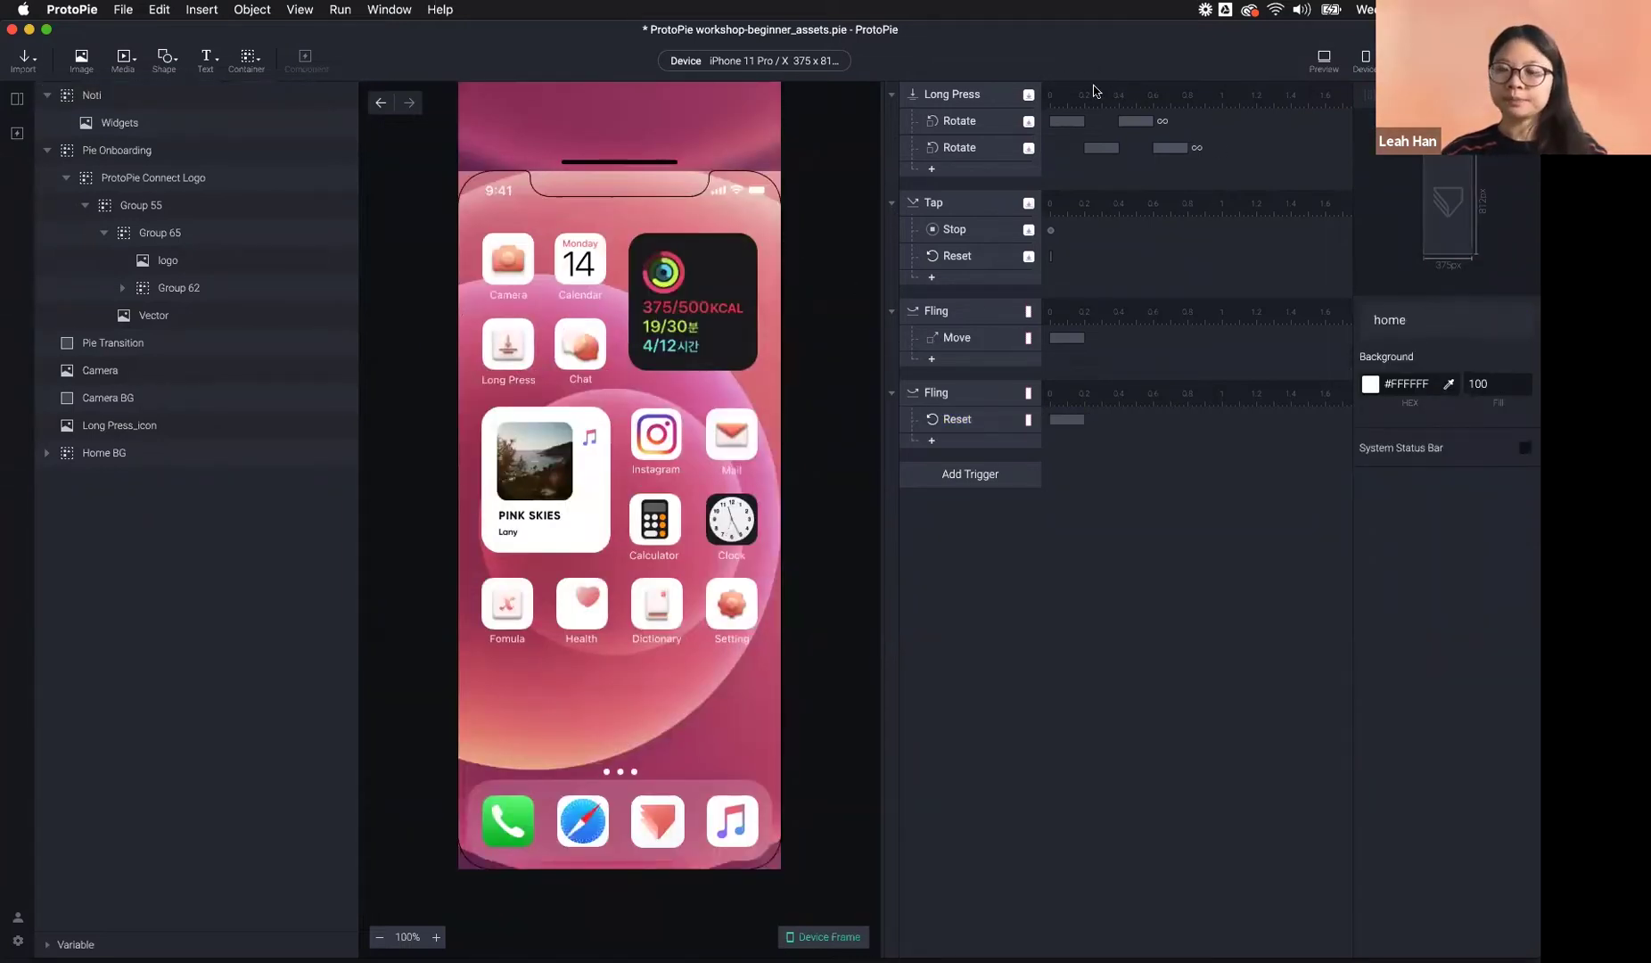
click(1313, 66)
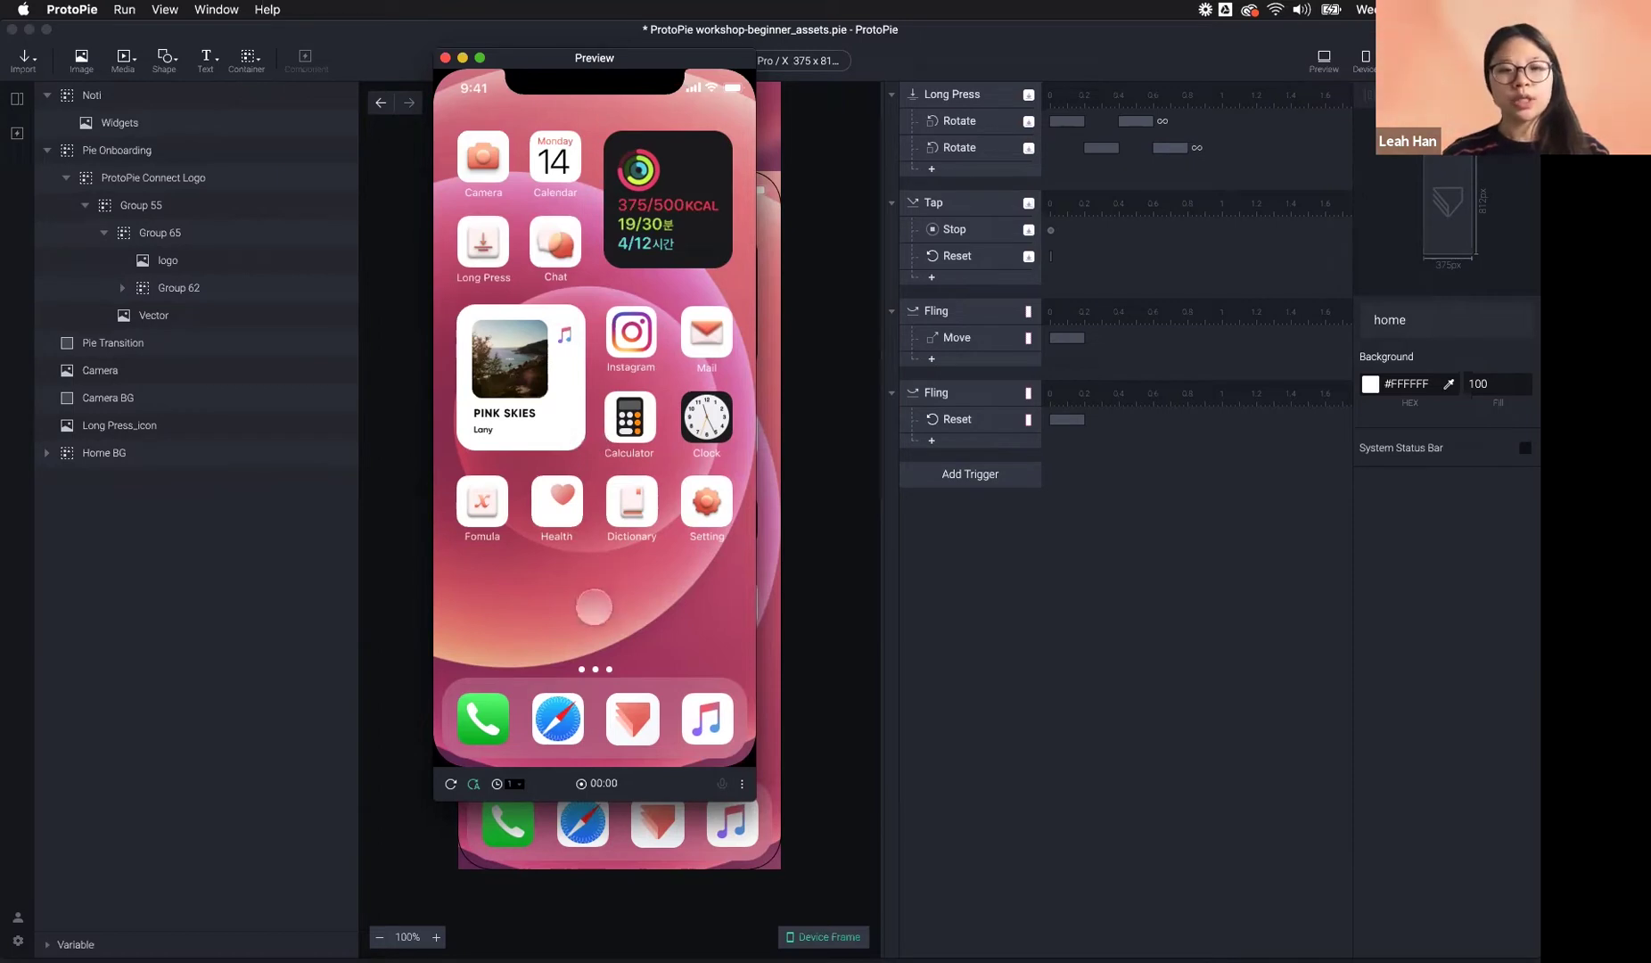
drag(521, 187, 544, 587)
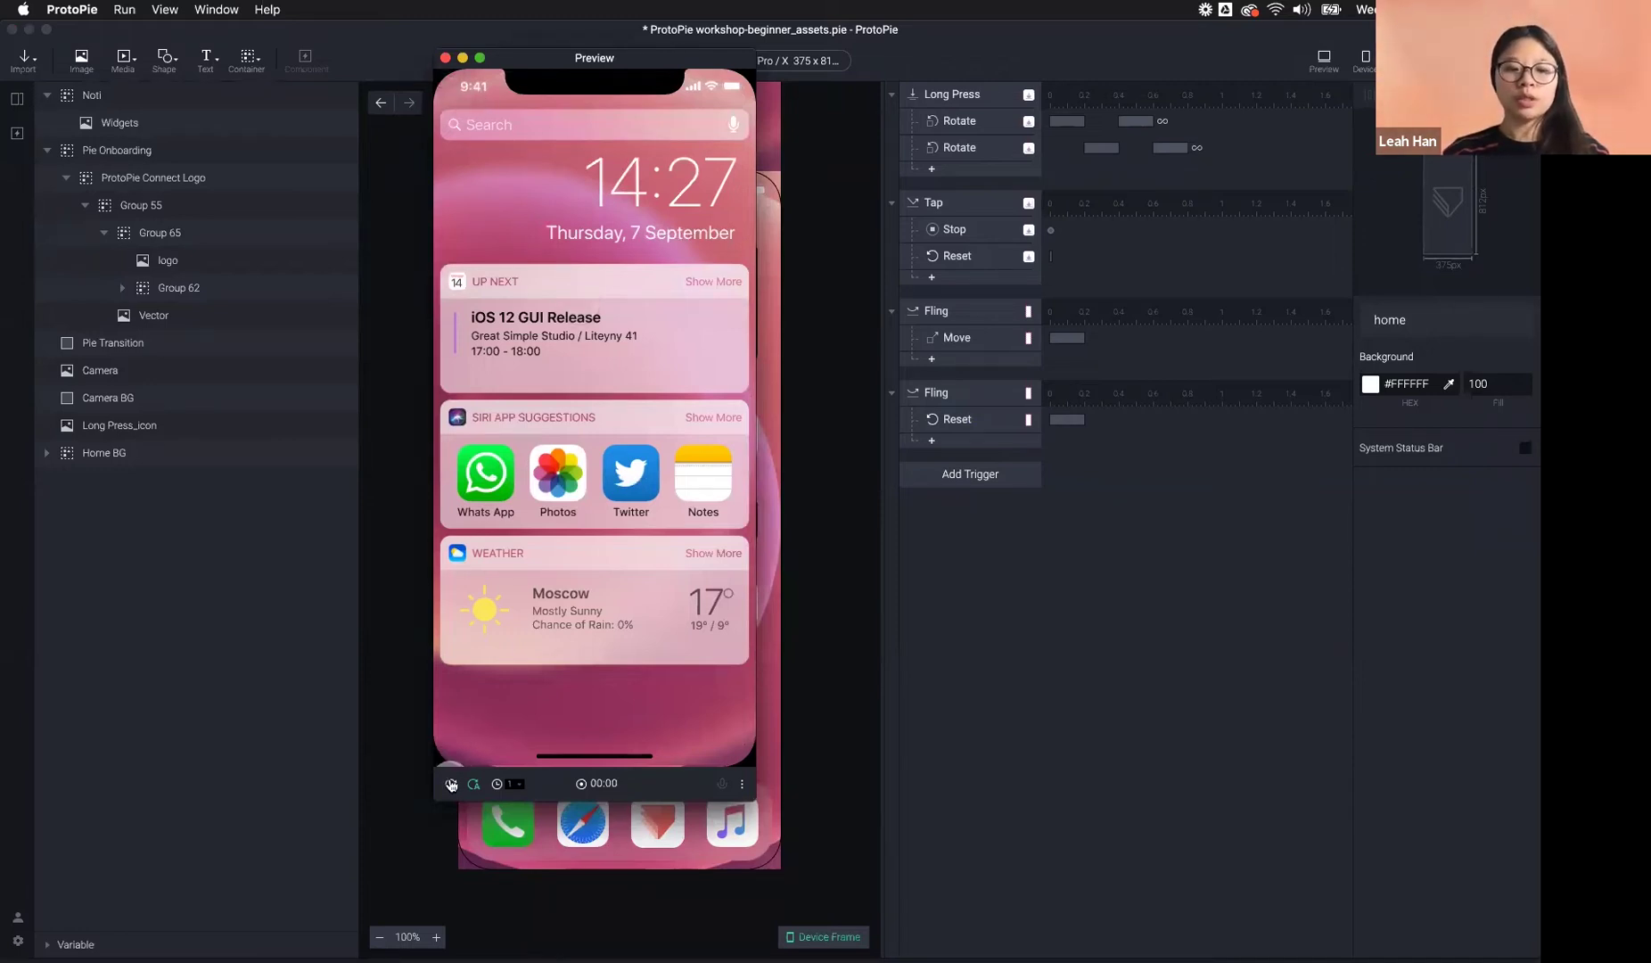
drag(461, 767, 457, 757)
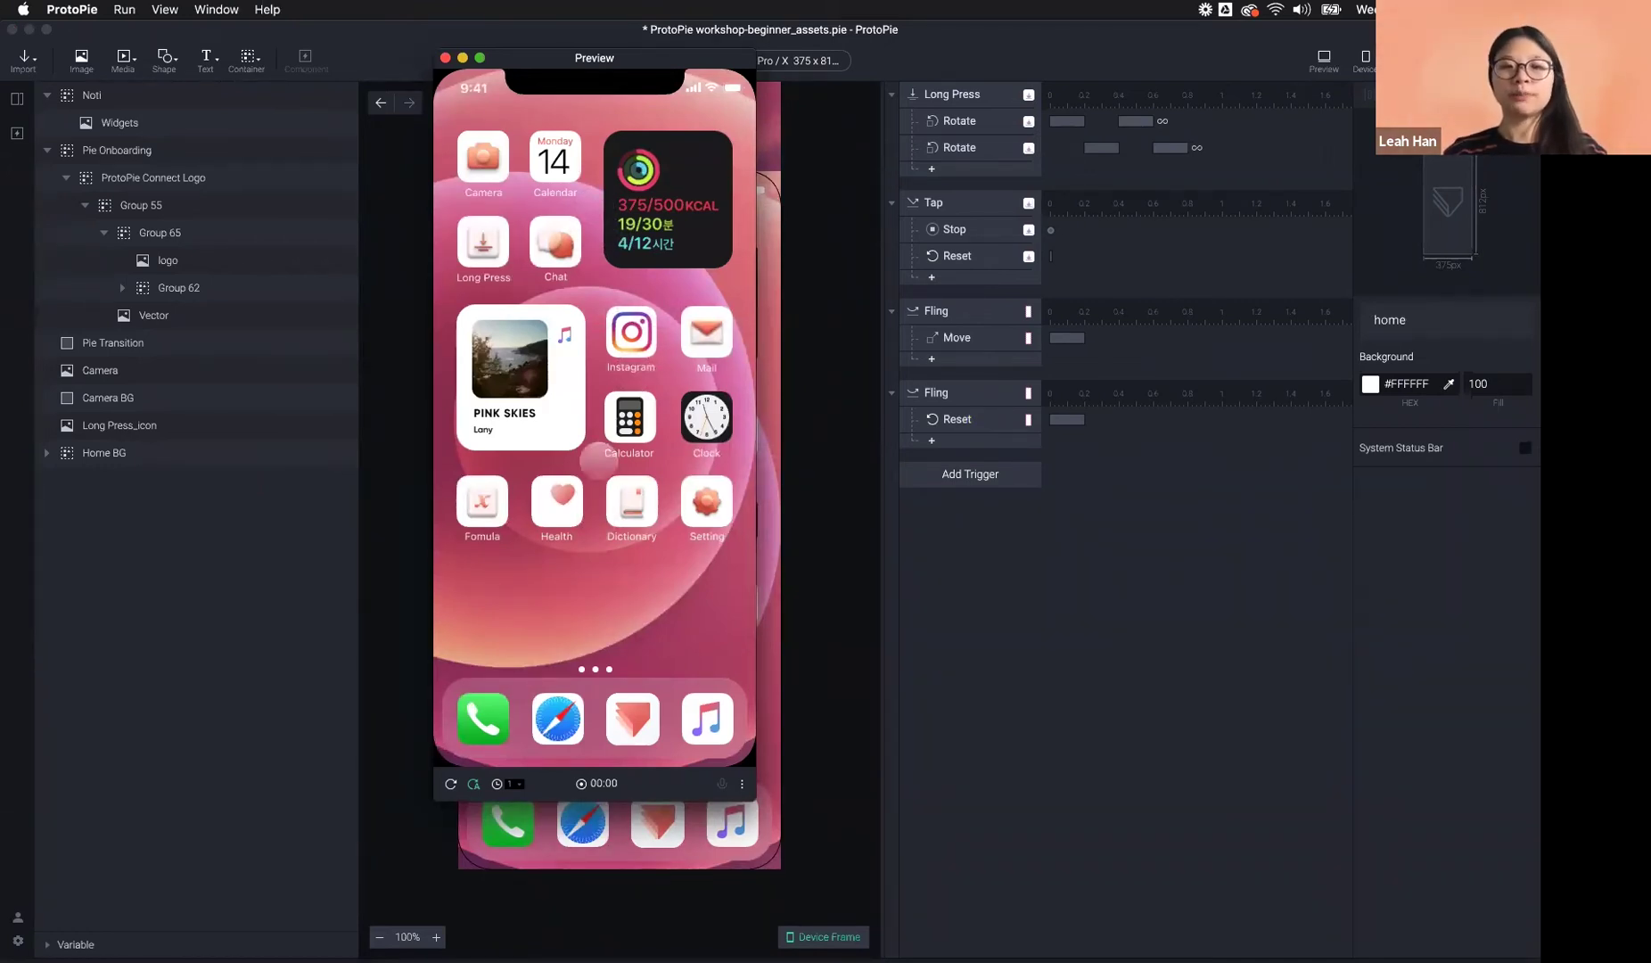
key(super+w)
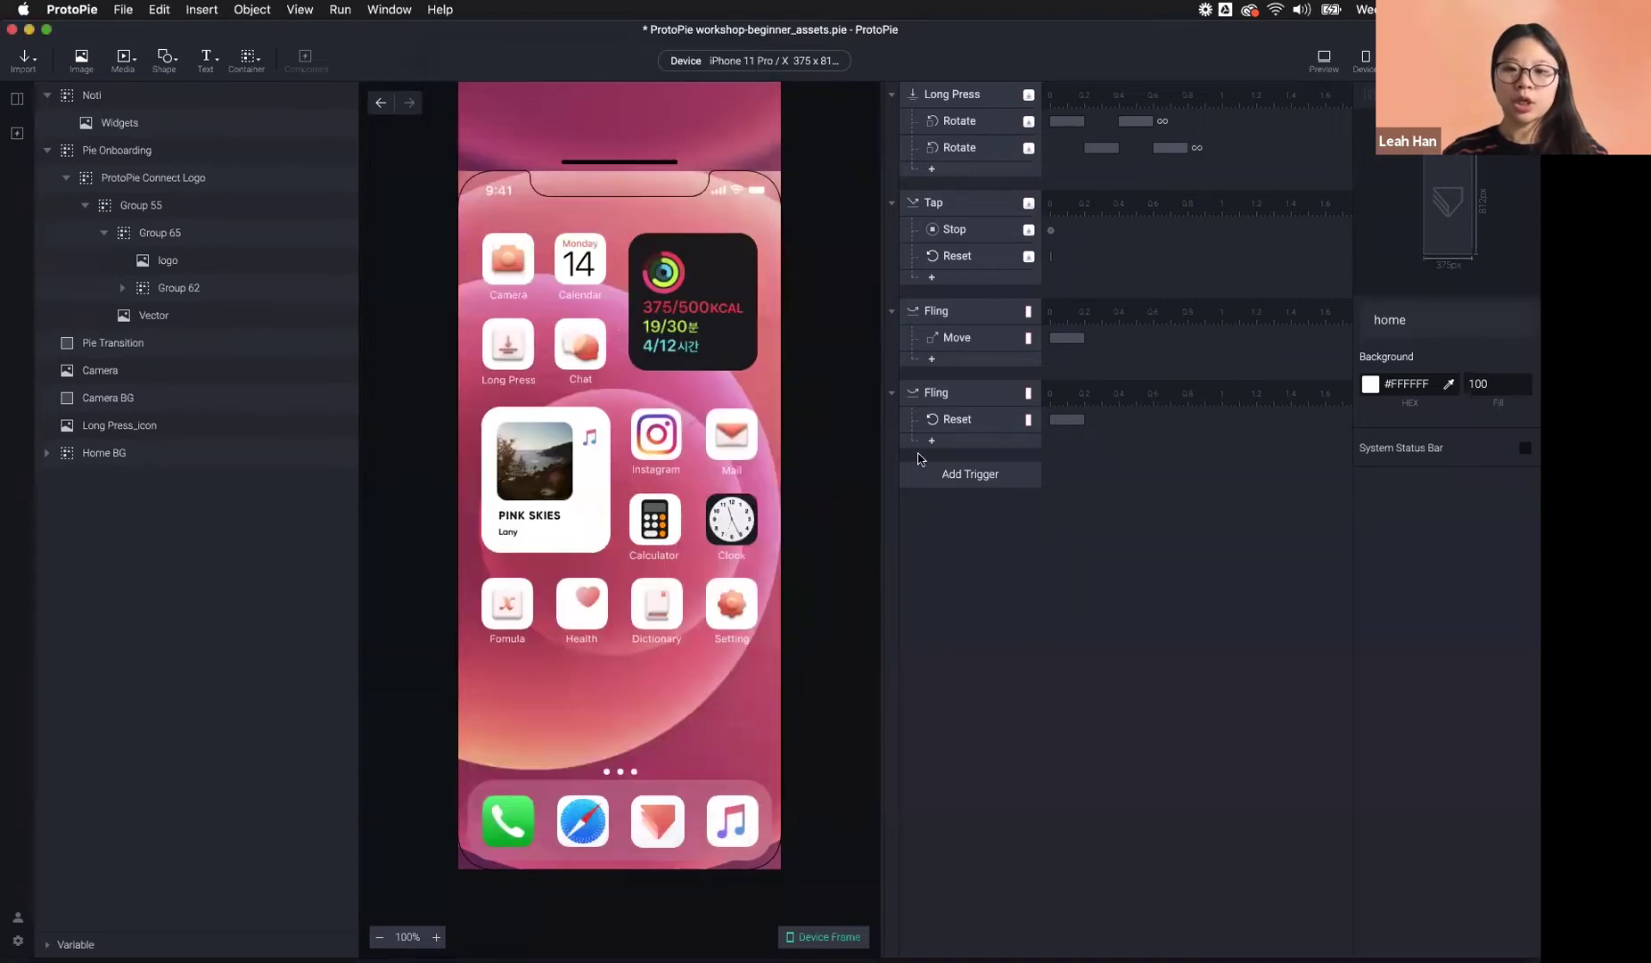
- Disable both Noti Fling triggers together and clear the selection
click(939, 313)
shift+click(947, 396)
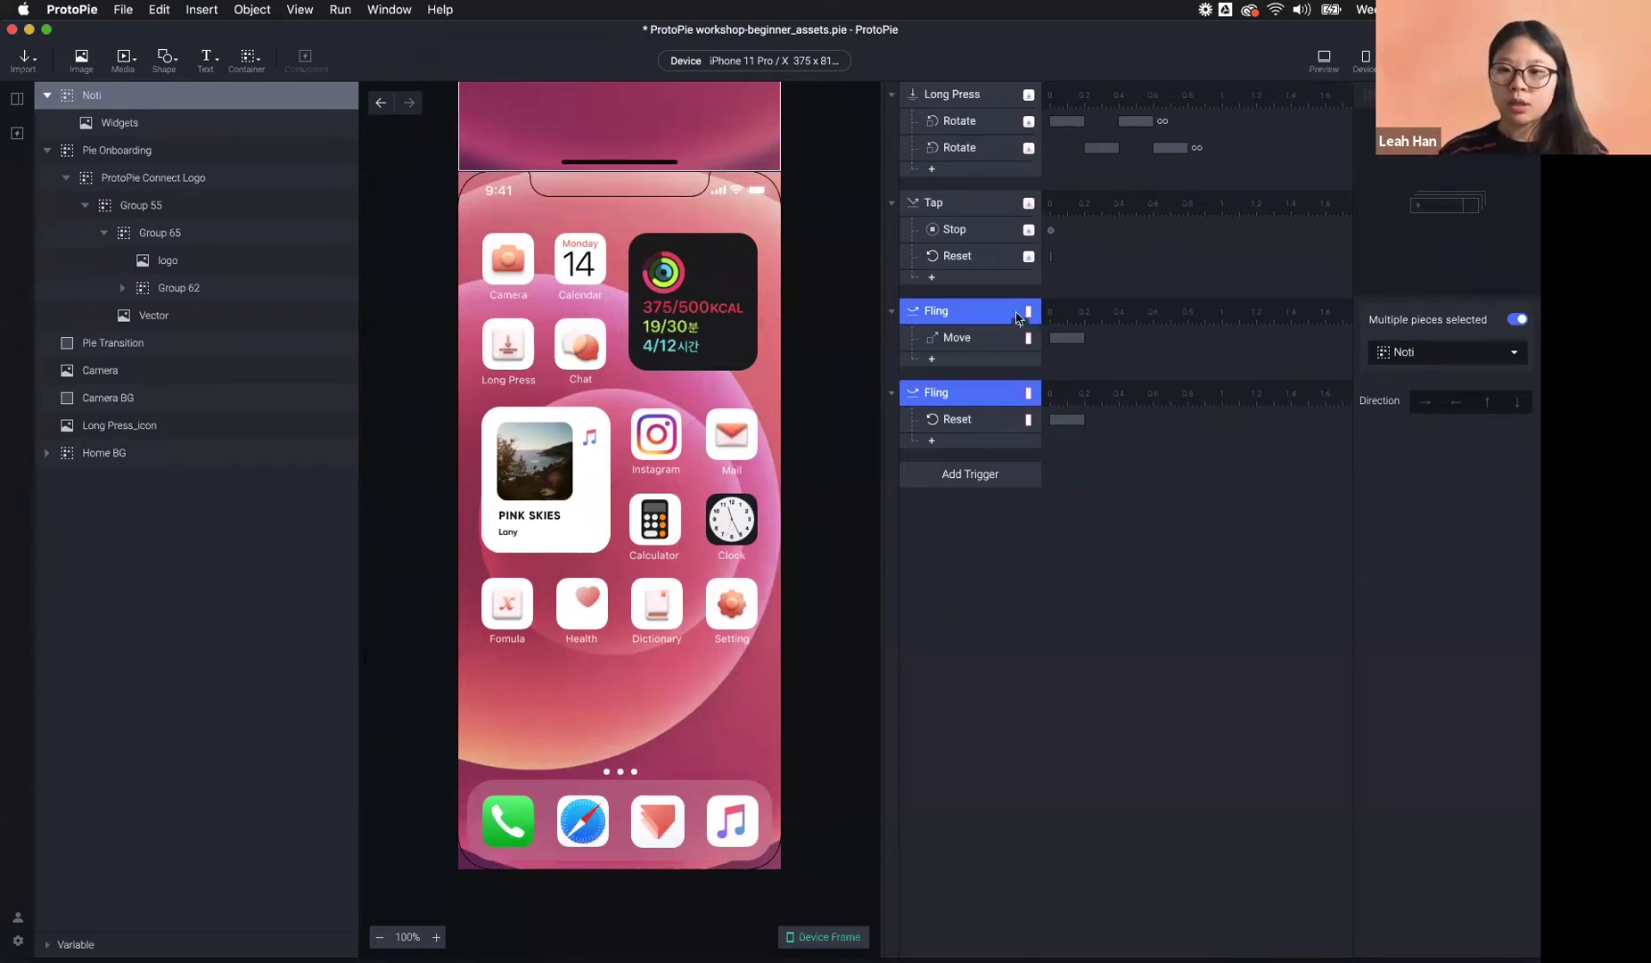
click(1519, 320)
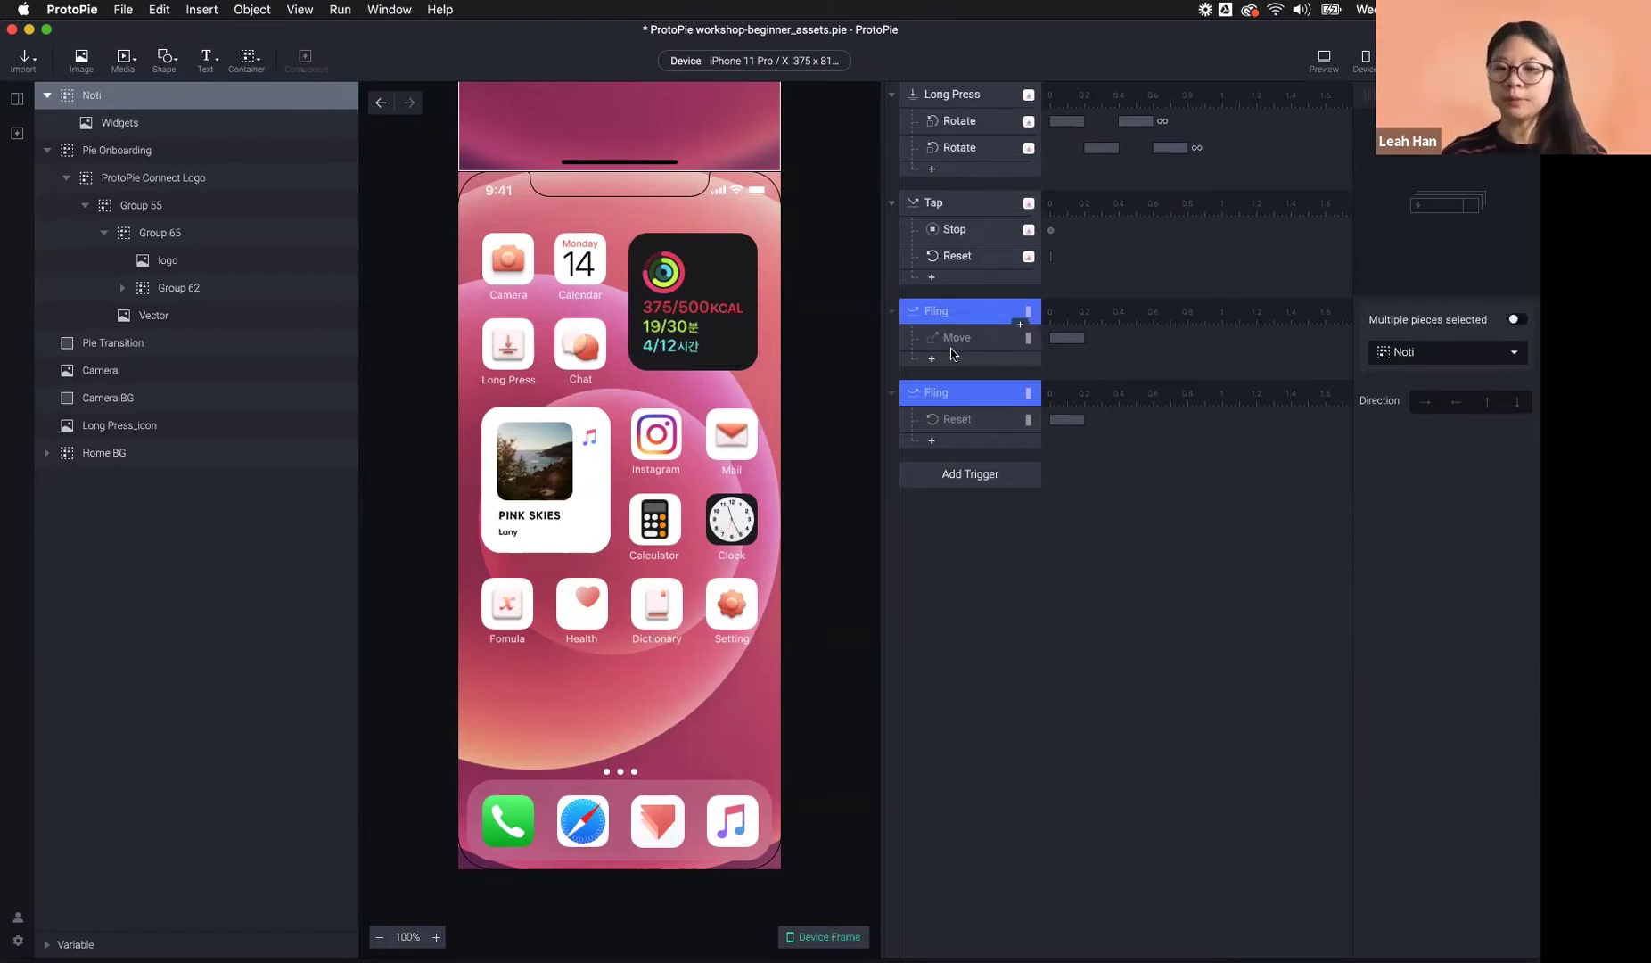
click(947, 506)
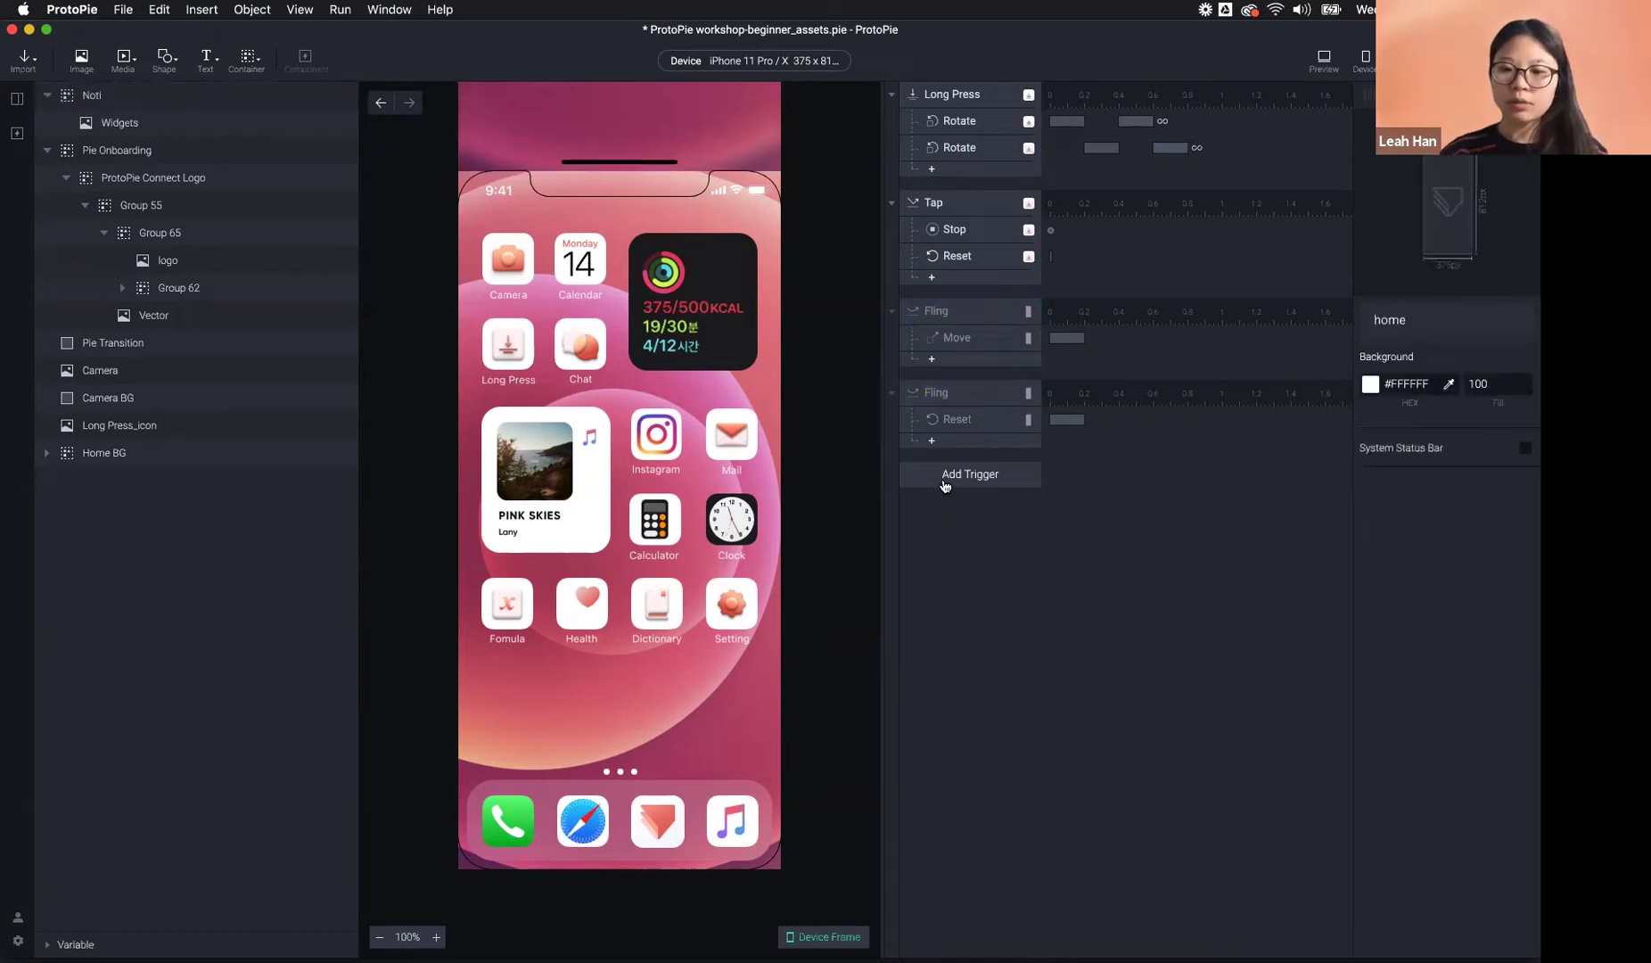
- Add a Pull trigger for the Noti layer with its direction set to downward
click(943, 477)
click(950, 662)
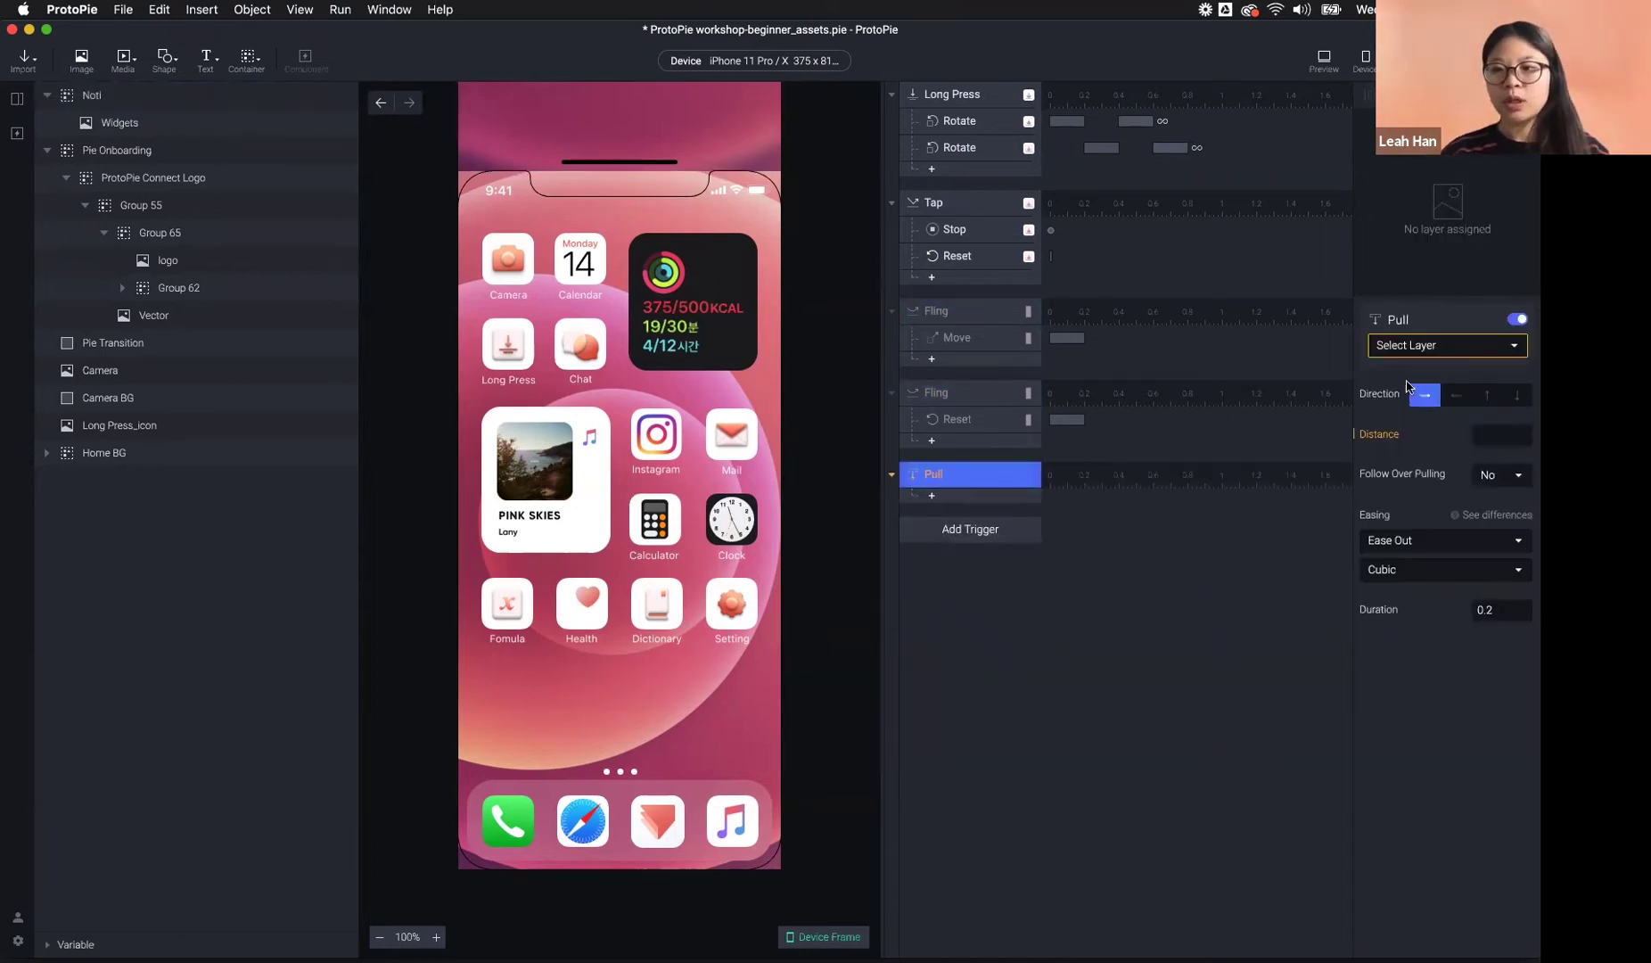
click(1415, 359)
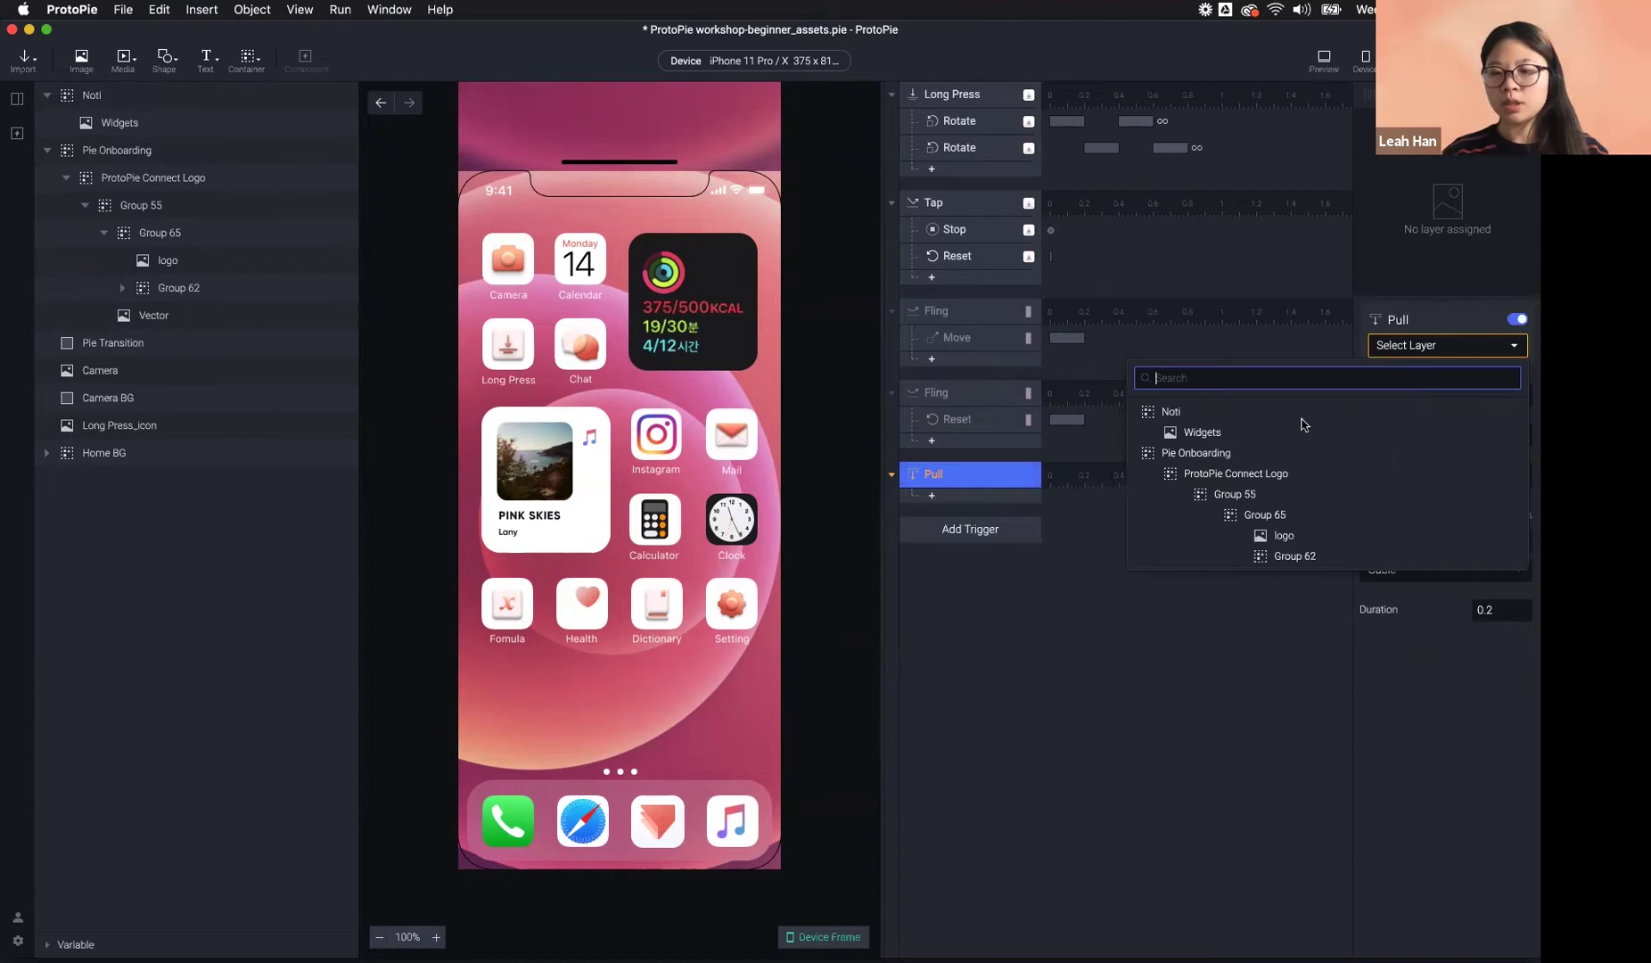
click(1307, 413)
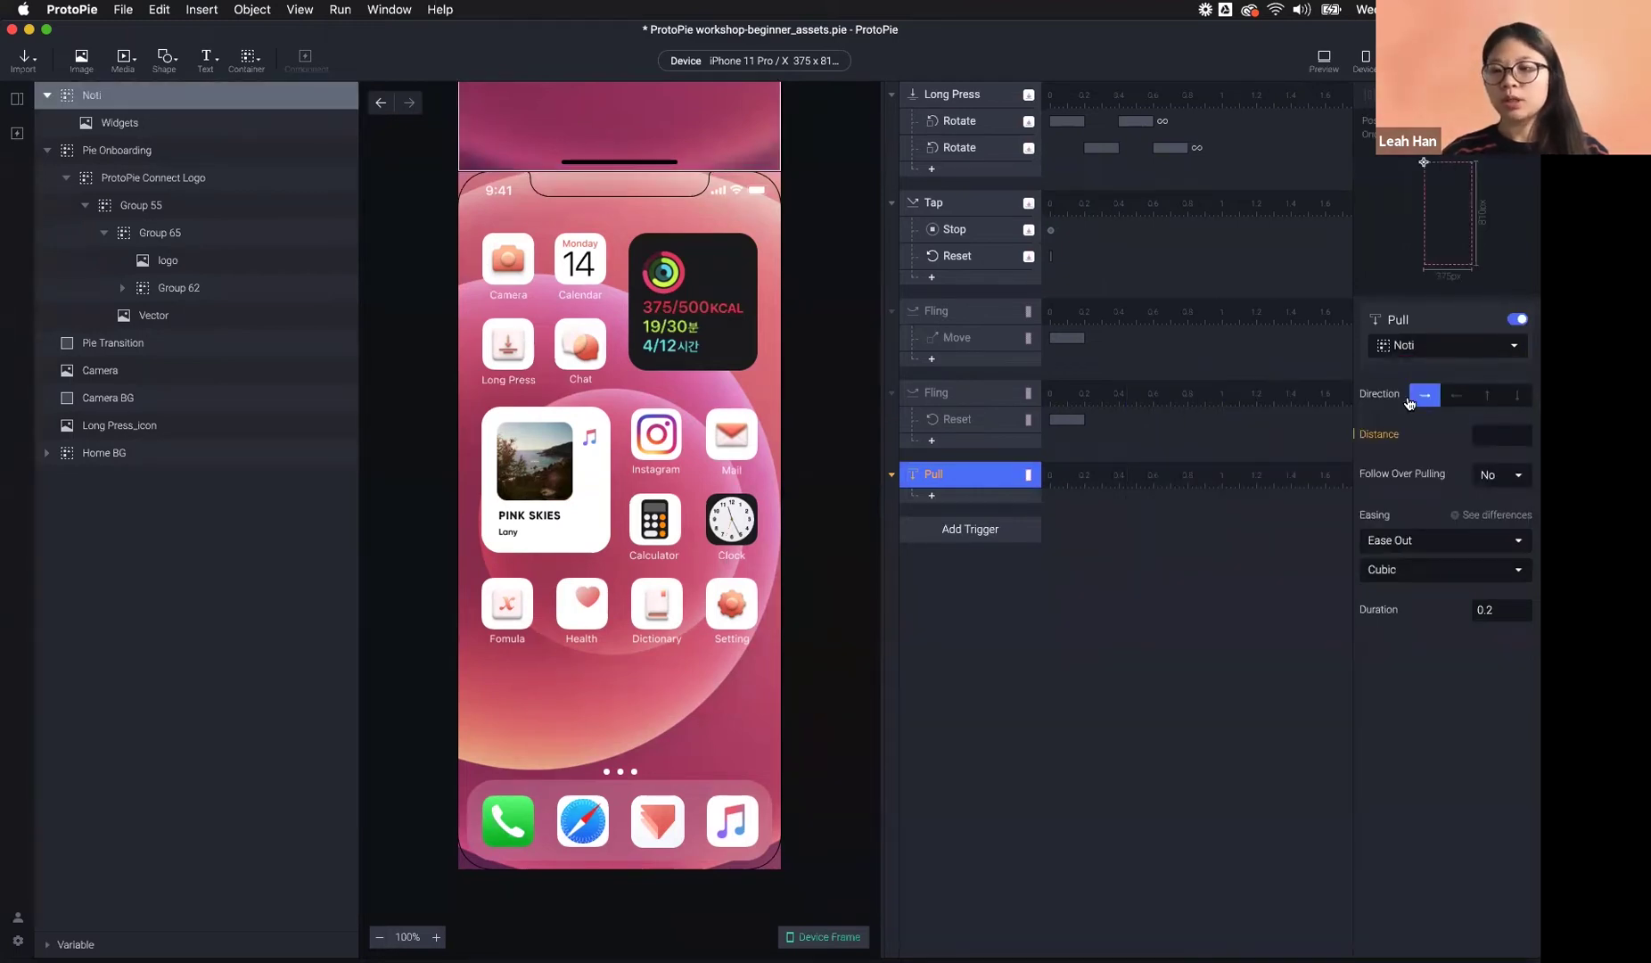
click(1515, 395)
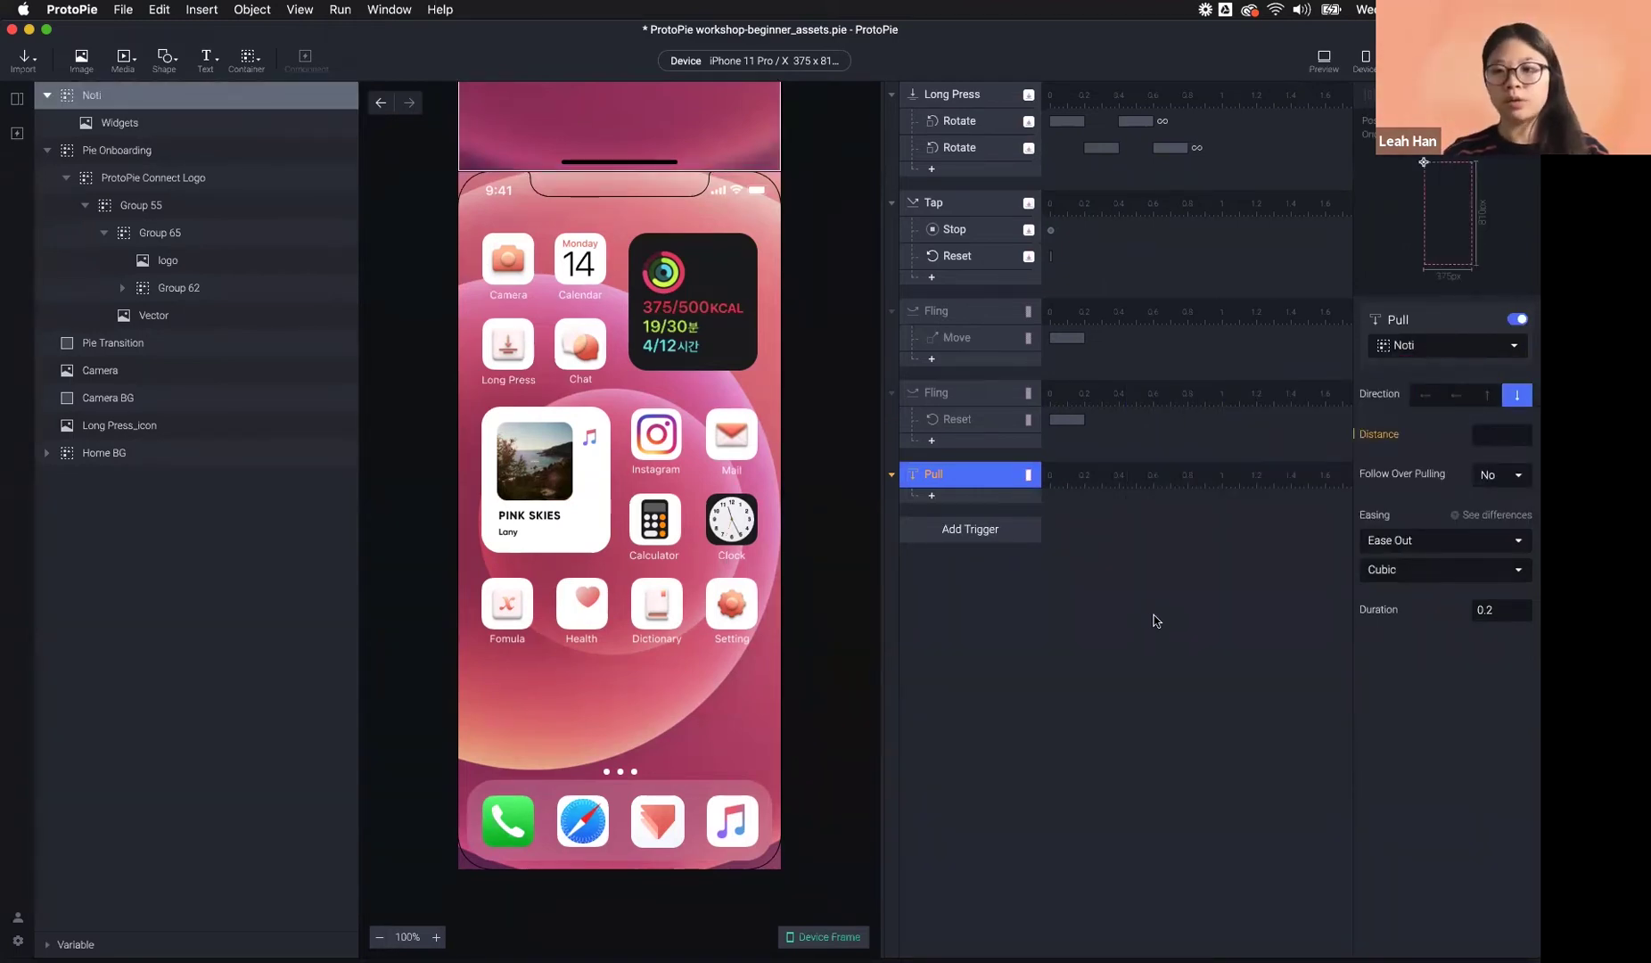
- Set the Pull trigger's distance to 810
click(1492, 436)
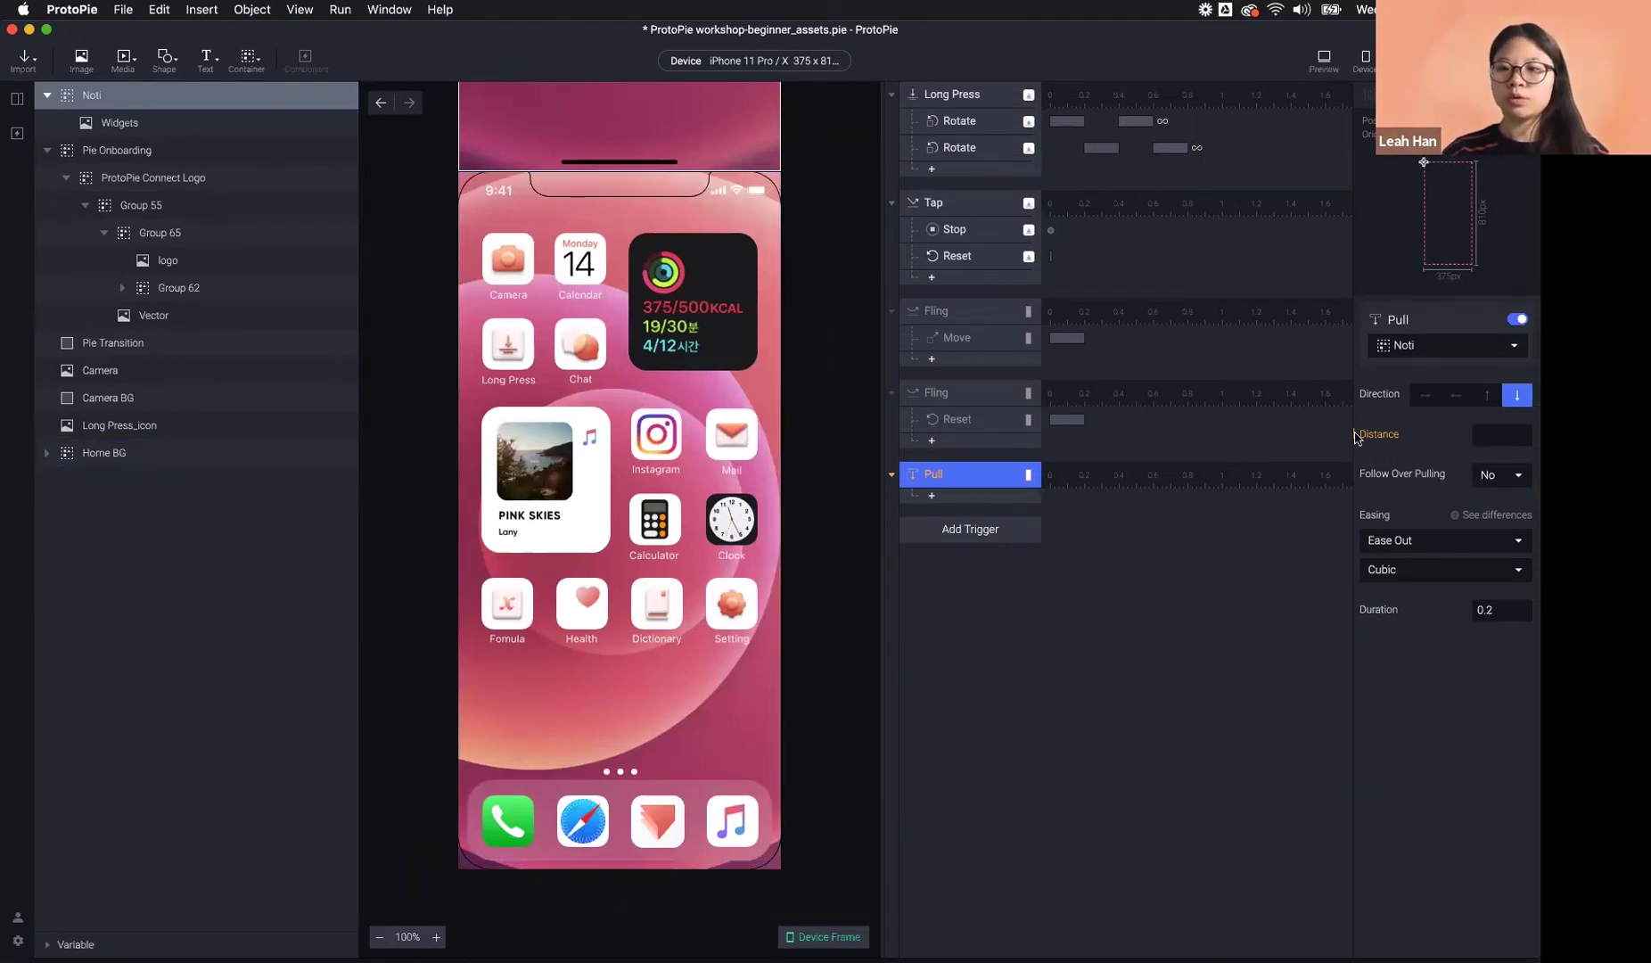
click(1489, 437)
text(8)
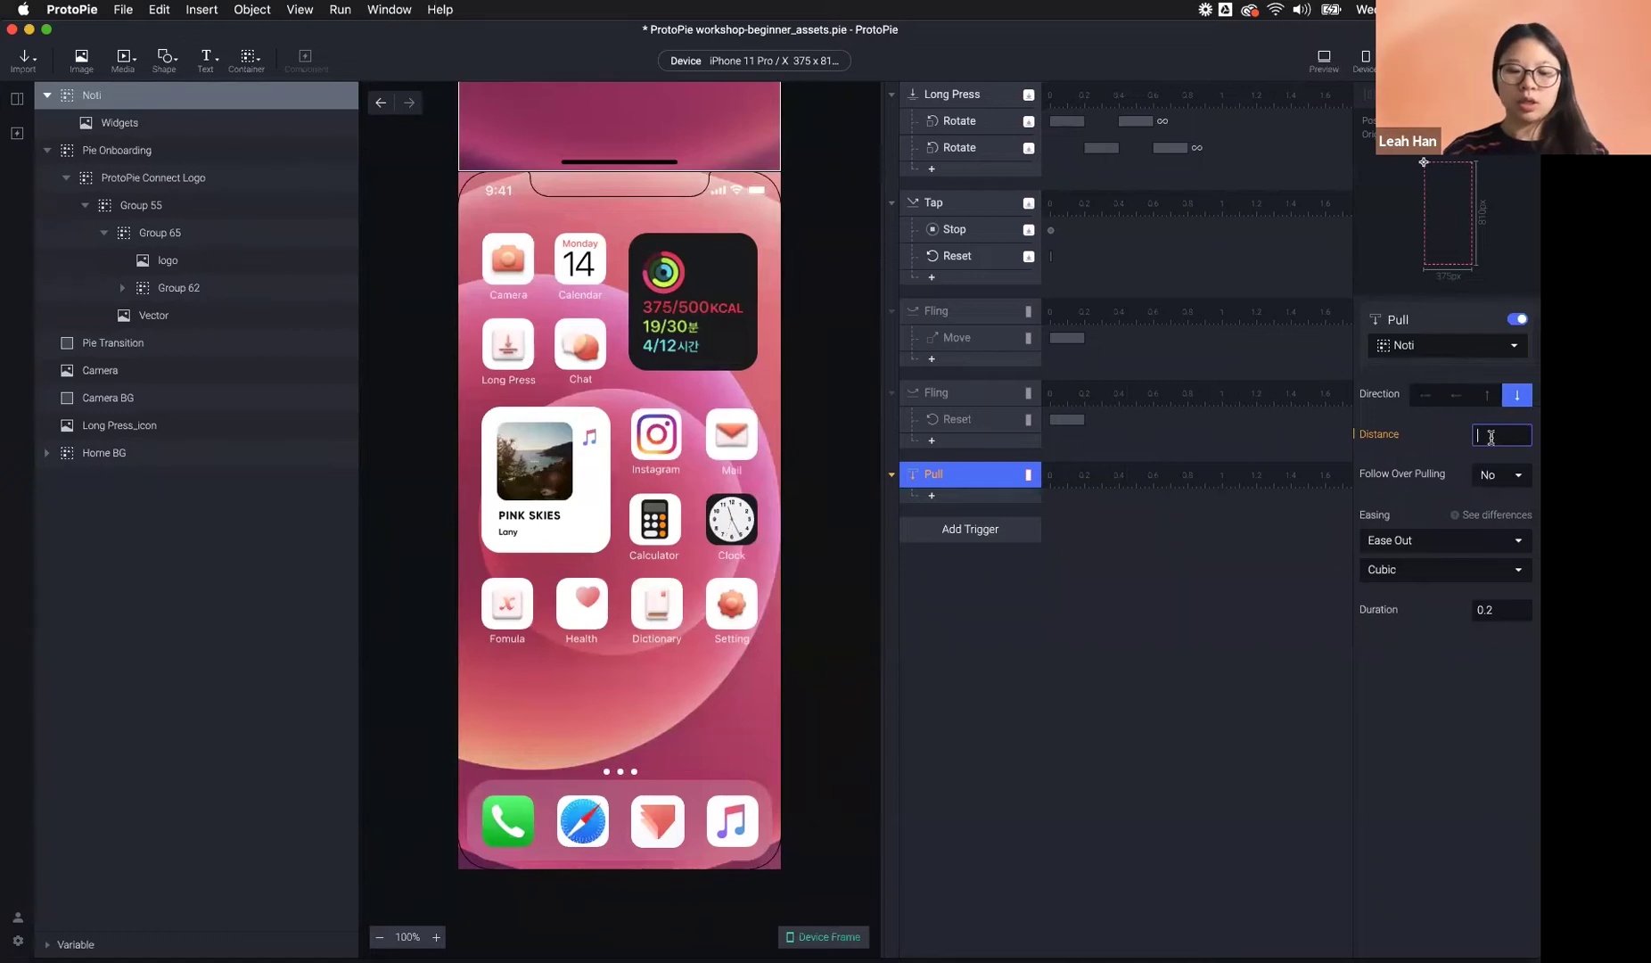
text(1)
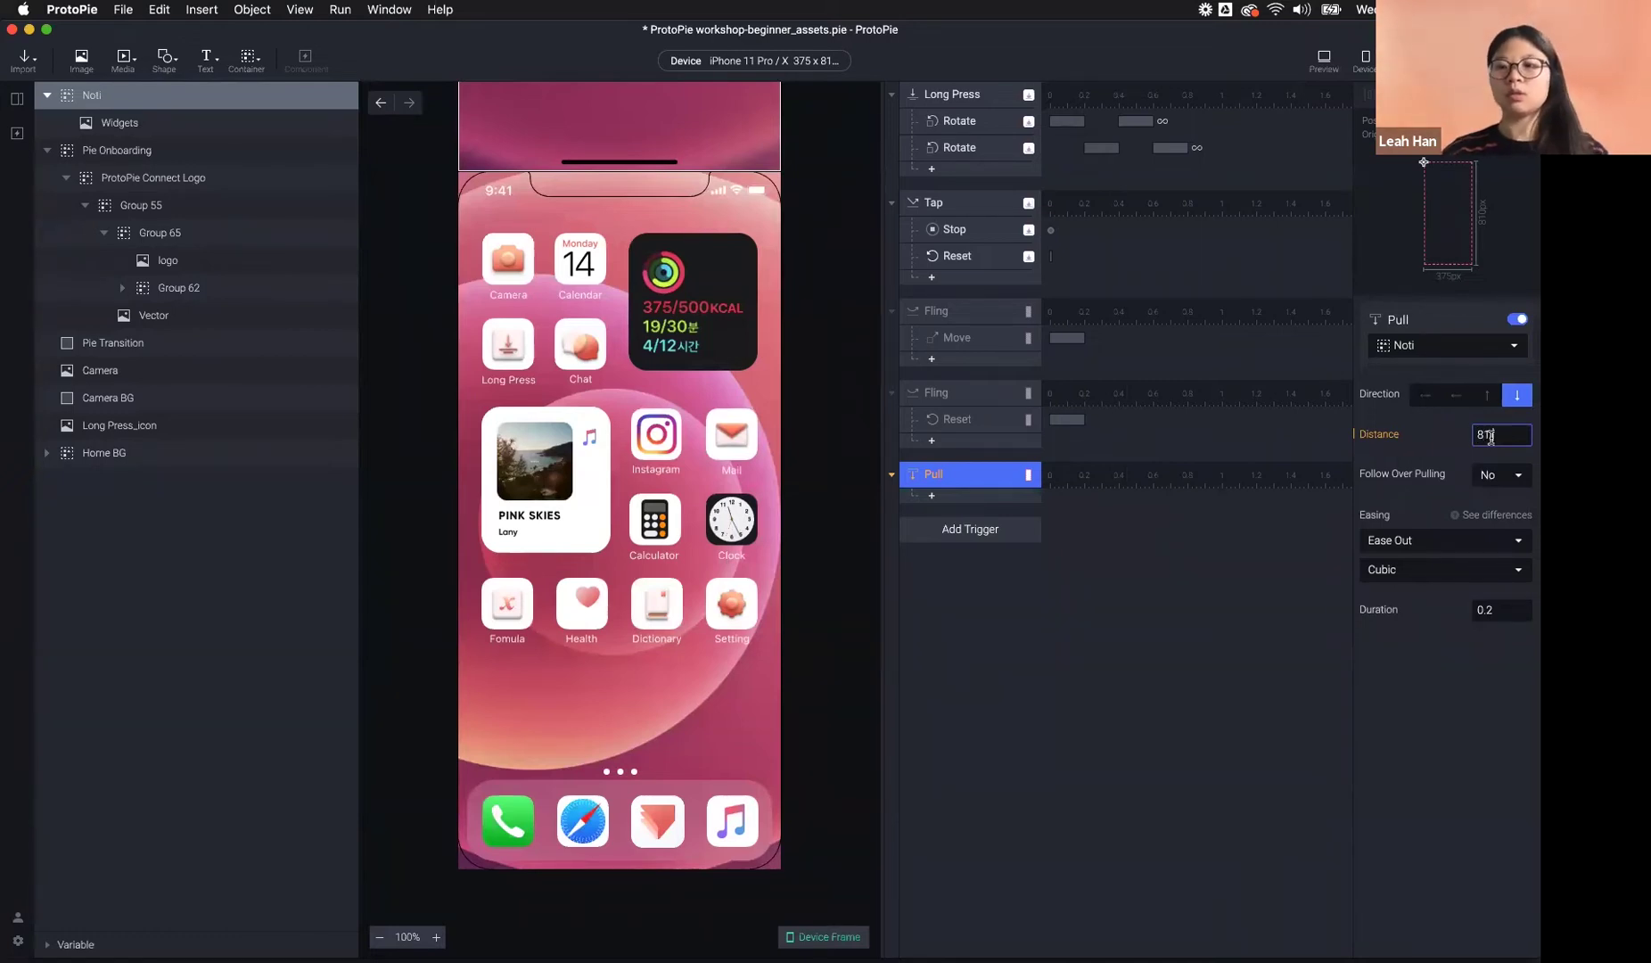
text(-)
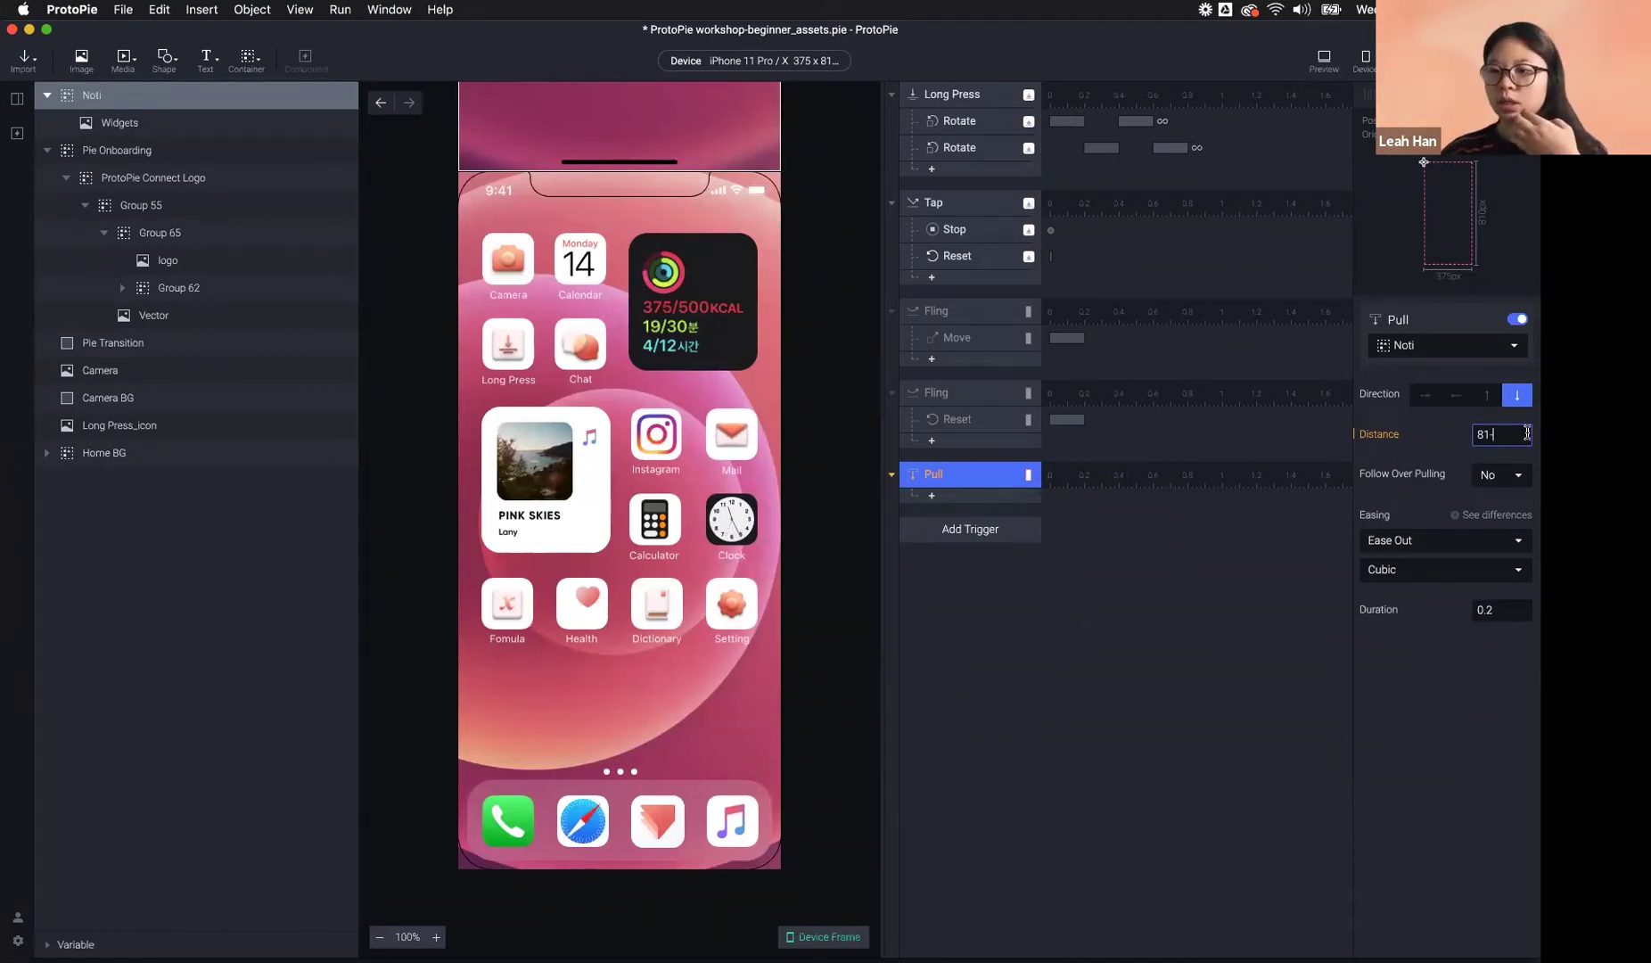
key(Return)
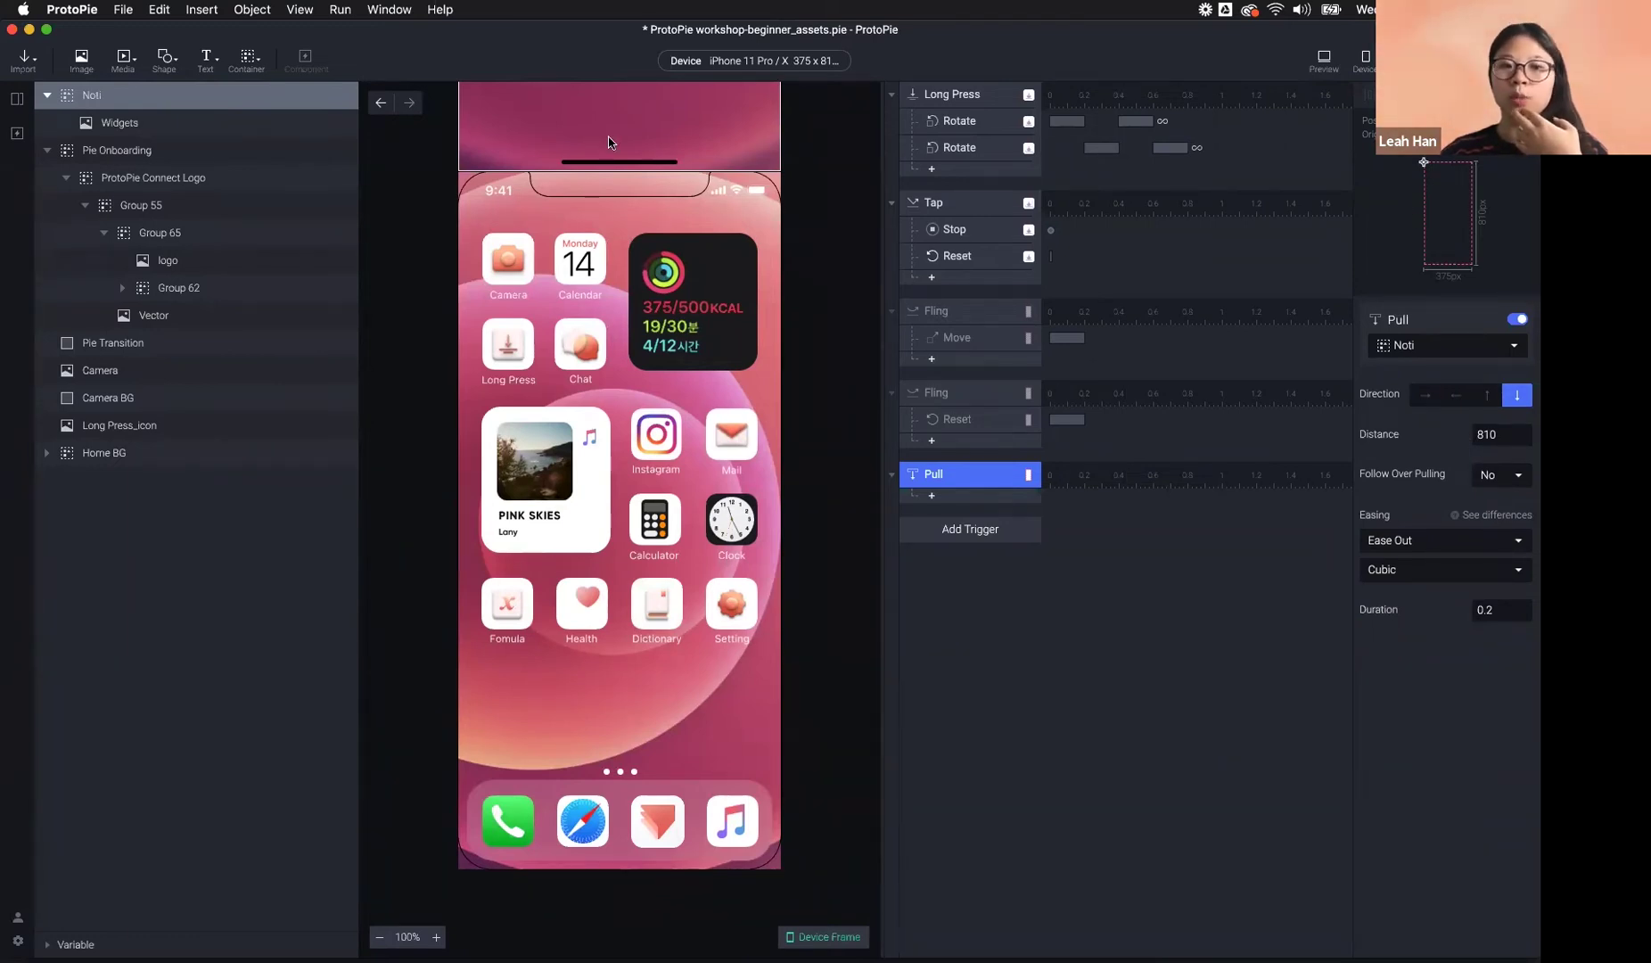
drag(1504, 434, 1469, 437)
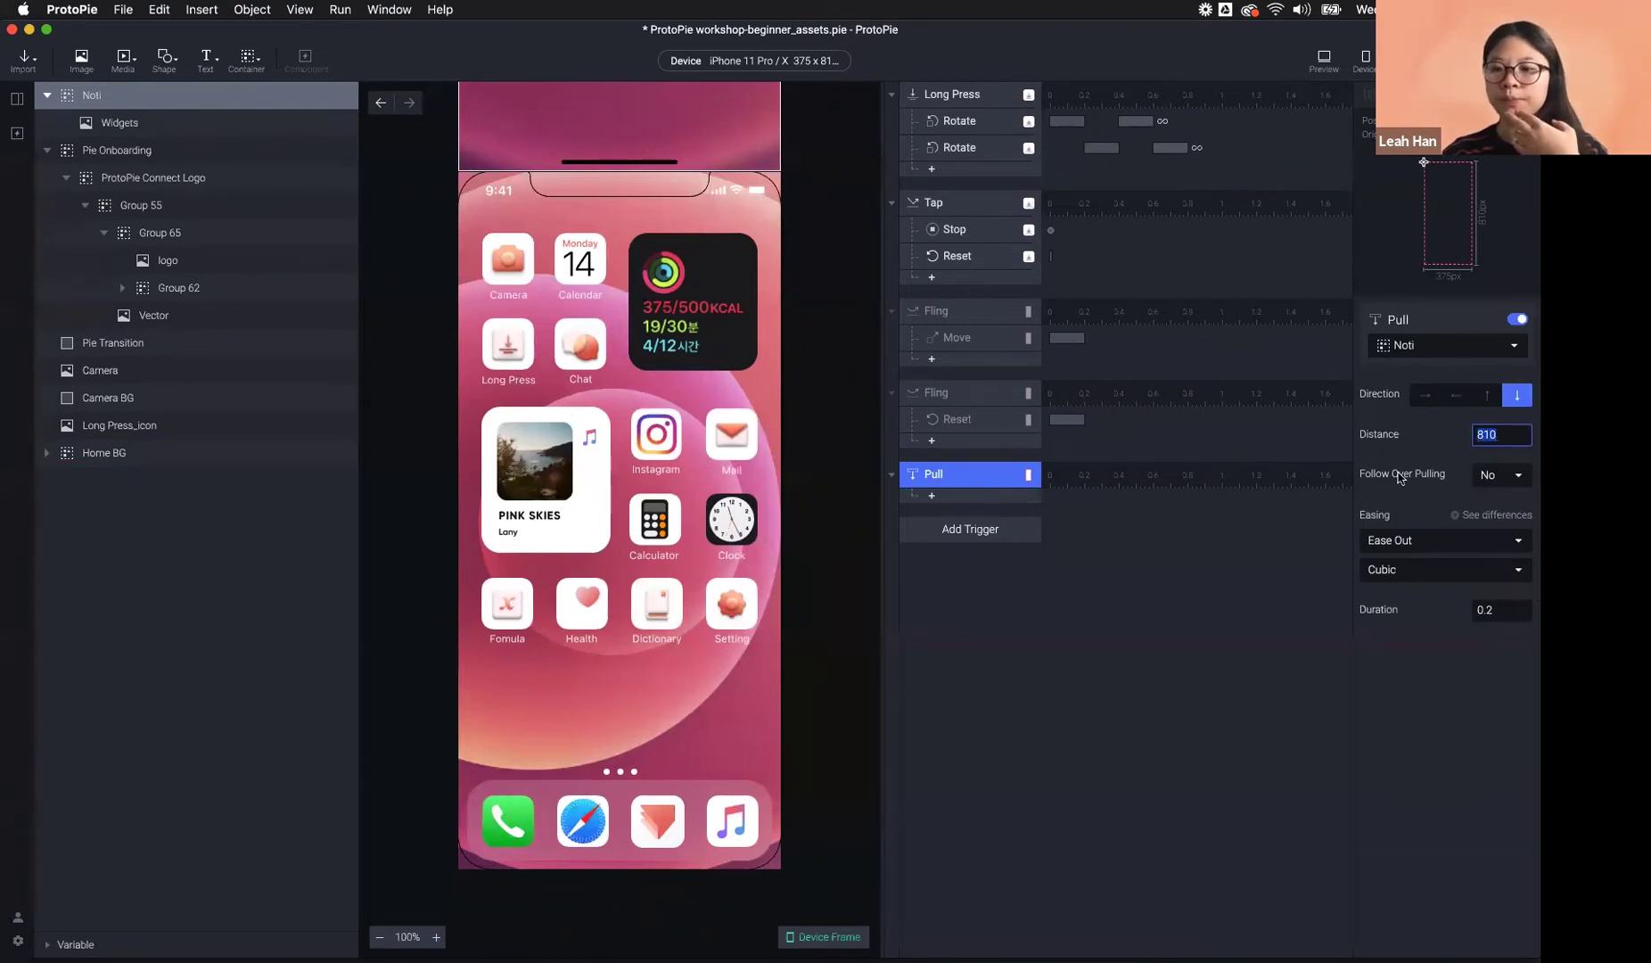
key(Return)
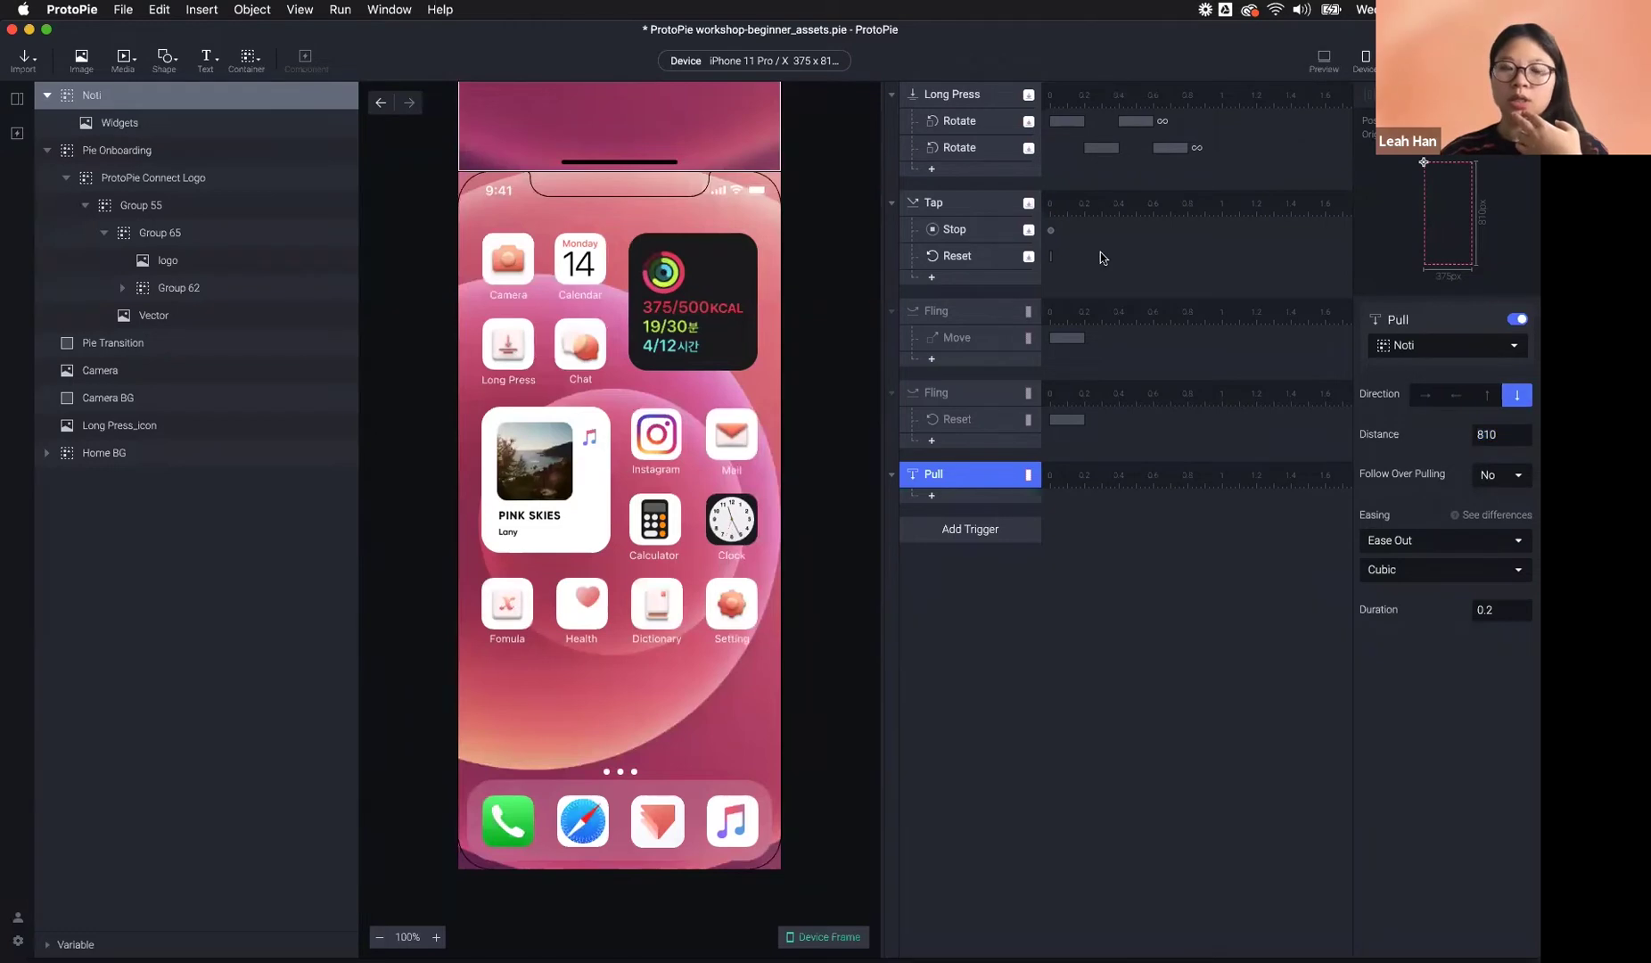
- Preview the home scene and test pulling the Noti screen down and pushing it back up
key(super+p)
drag(624, 205, 634, 773)
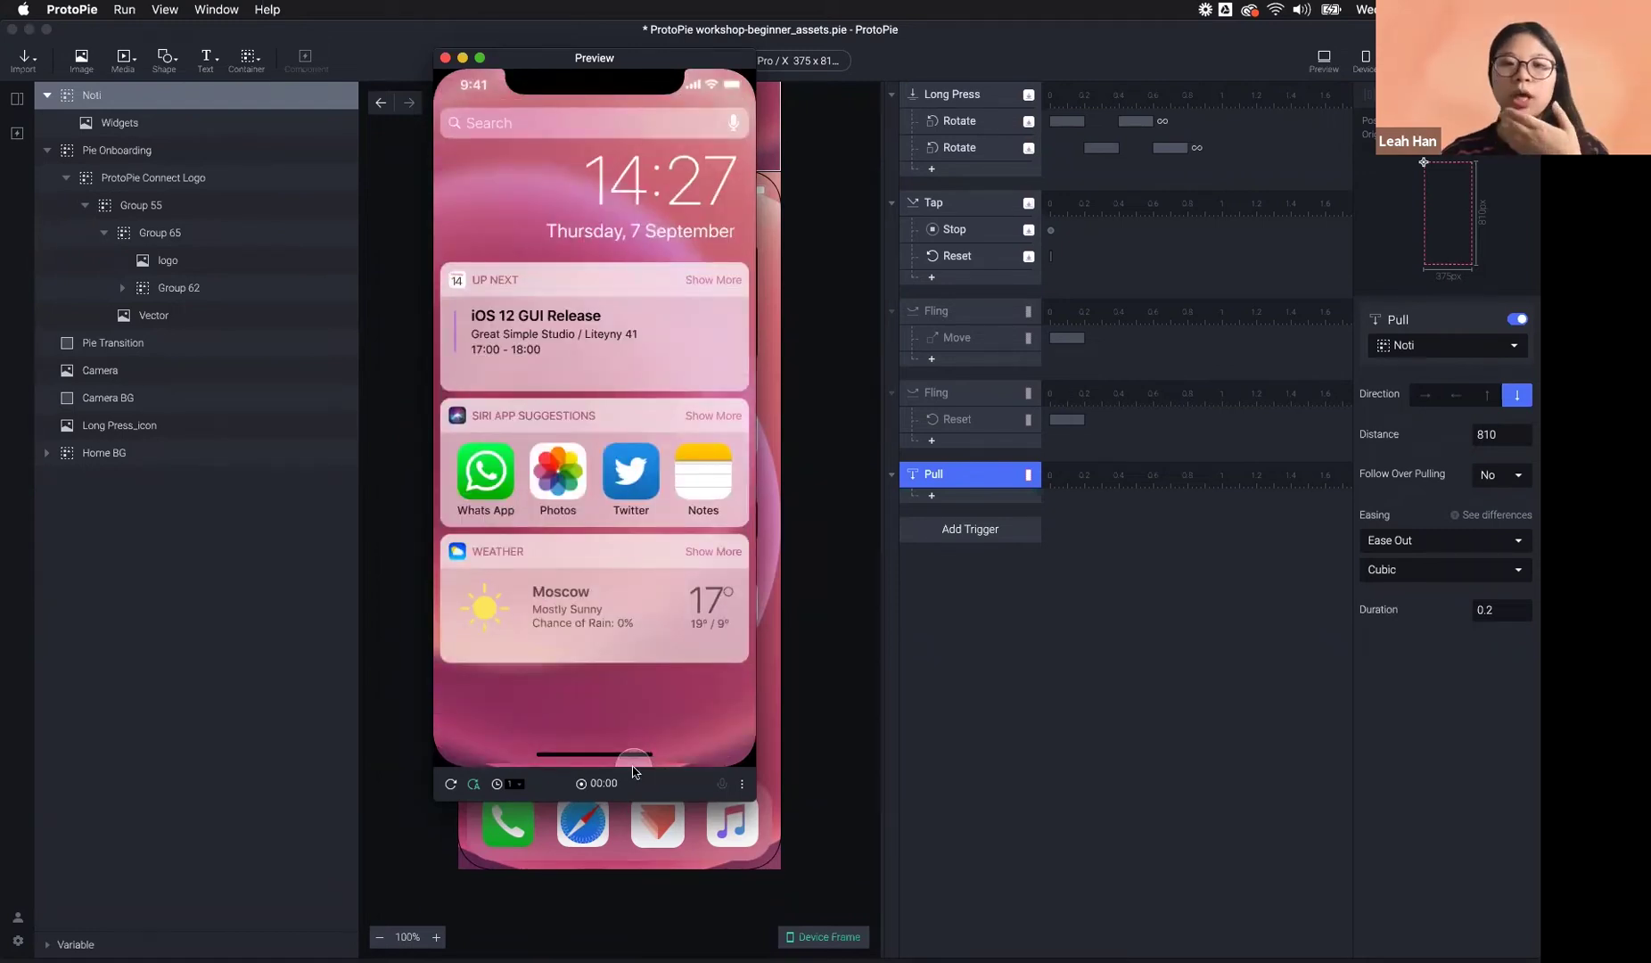
drag(635, 772, 603, 227)
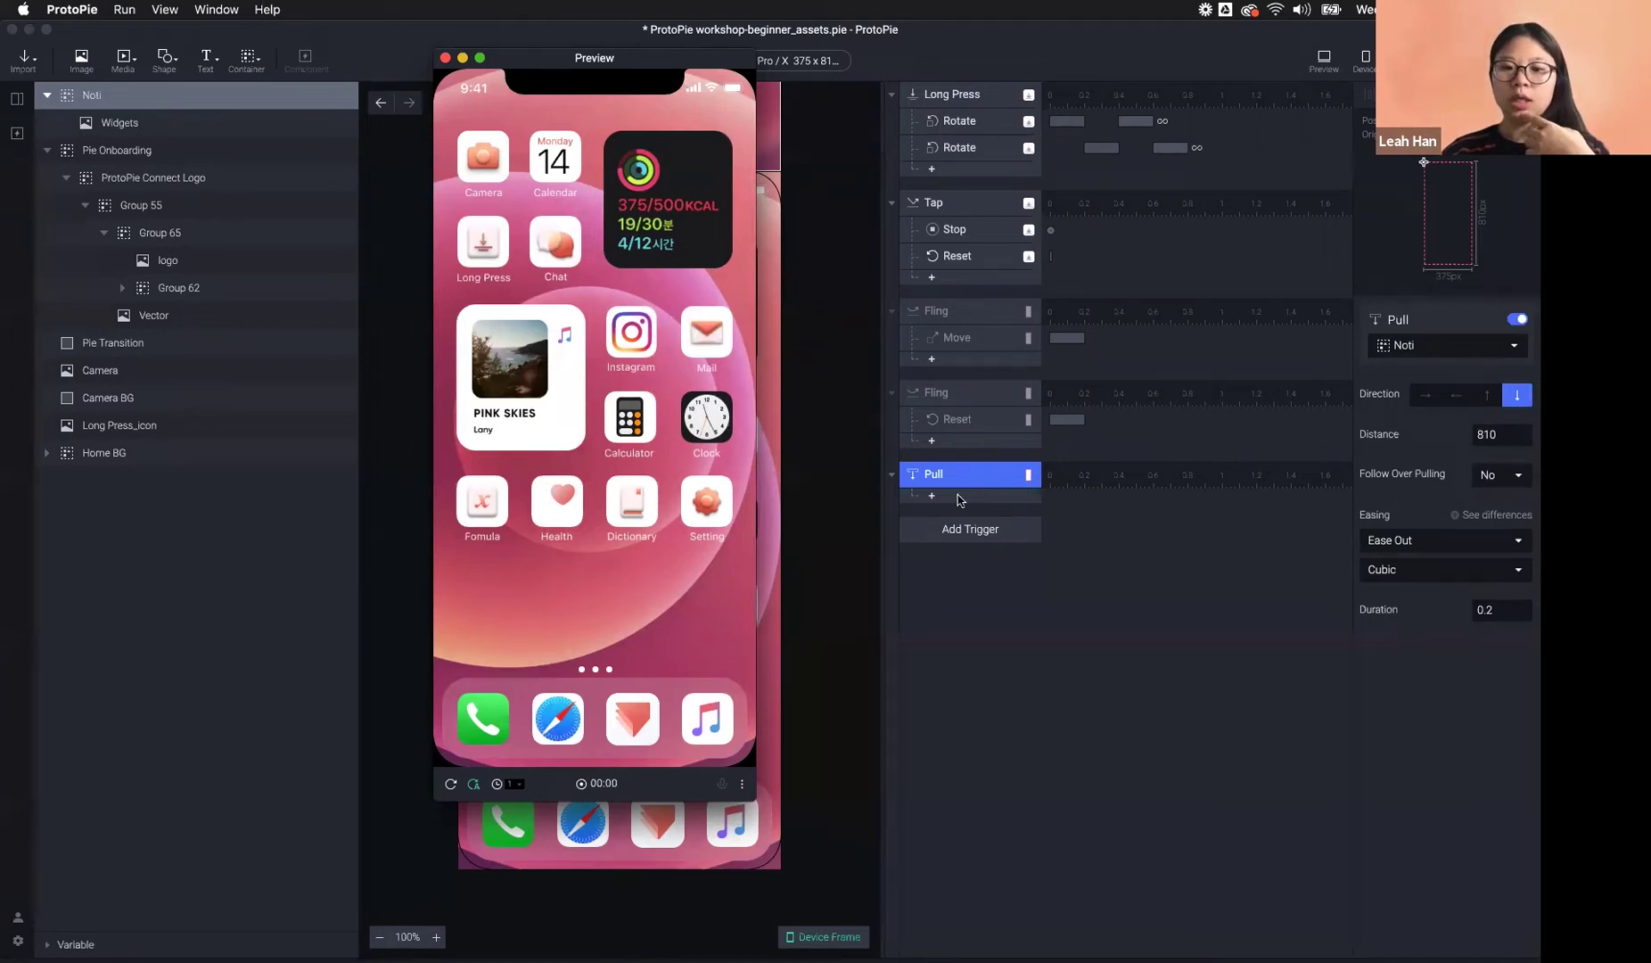
drag(639, 237, 643, 644)
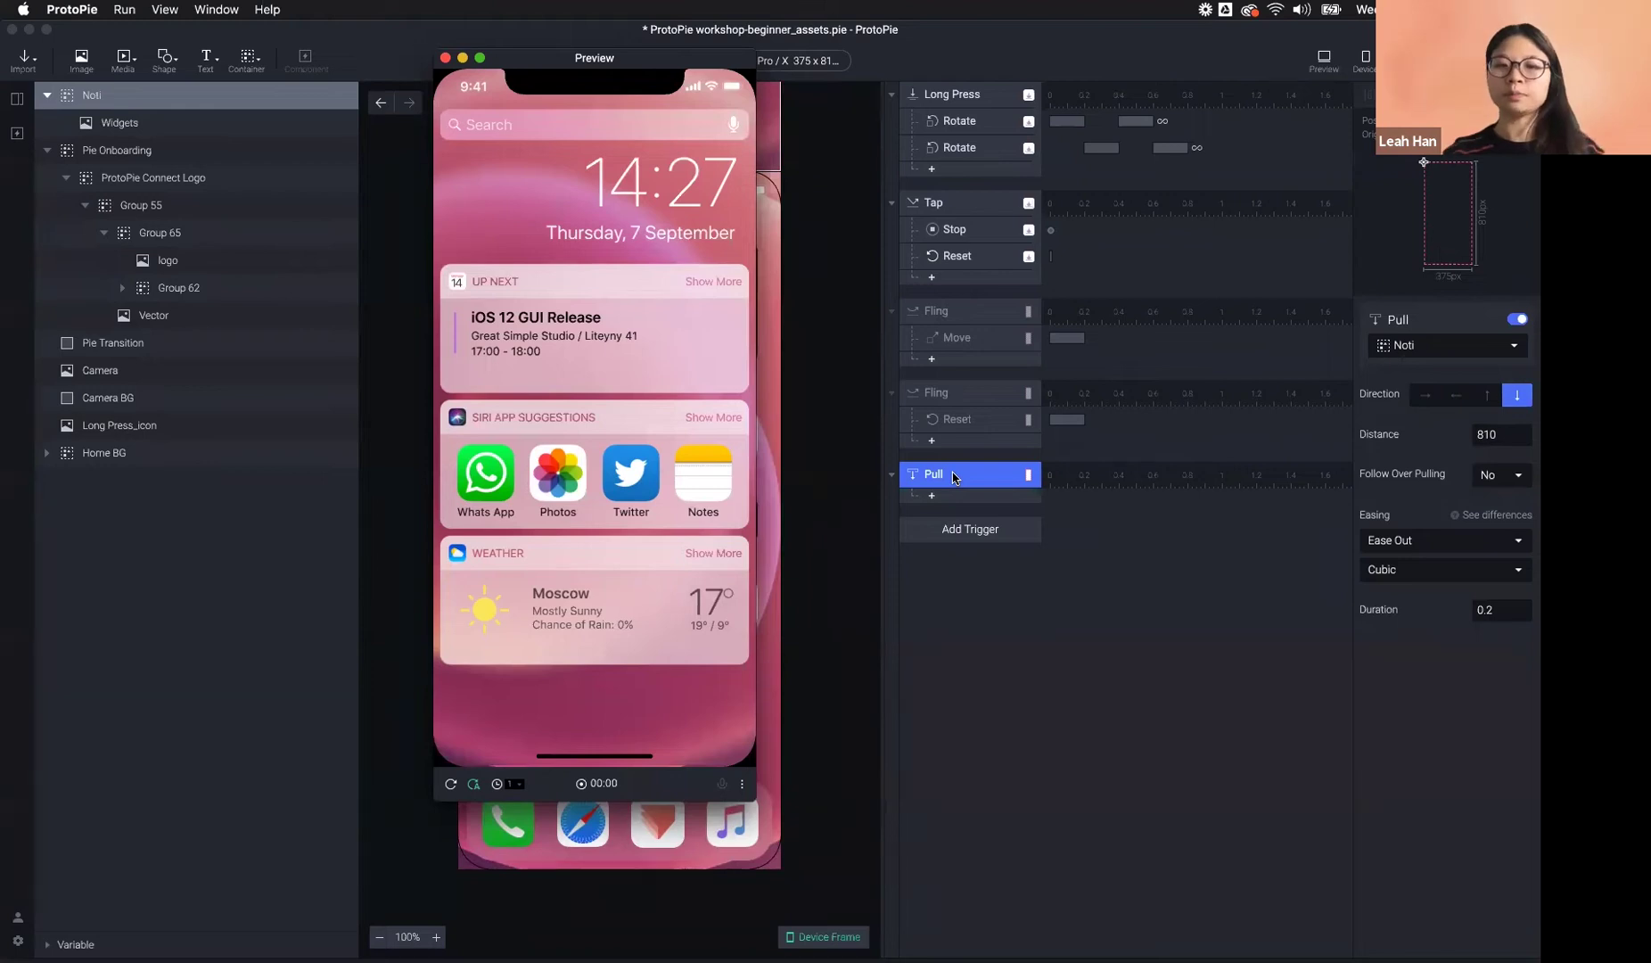
mouse_move(678, 650)
mouse_down()
mouse_move(641, 236)
mouse_move(664, 662)
mouse_up()
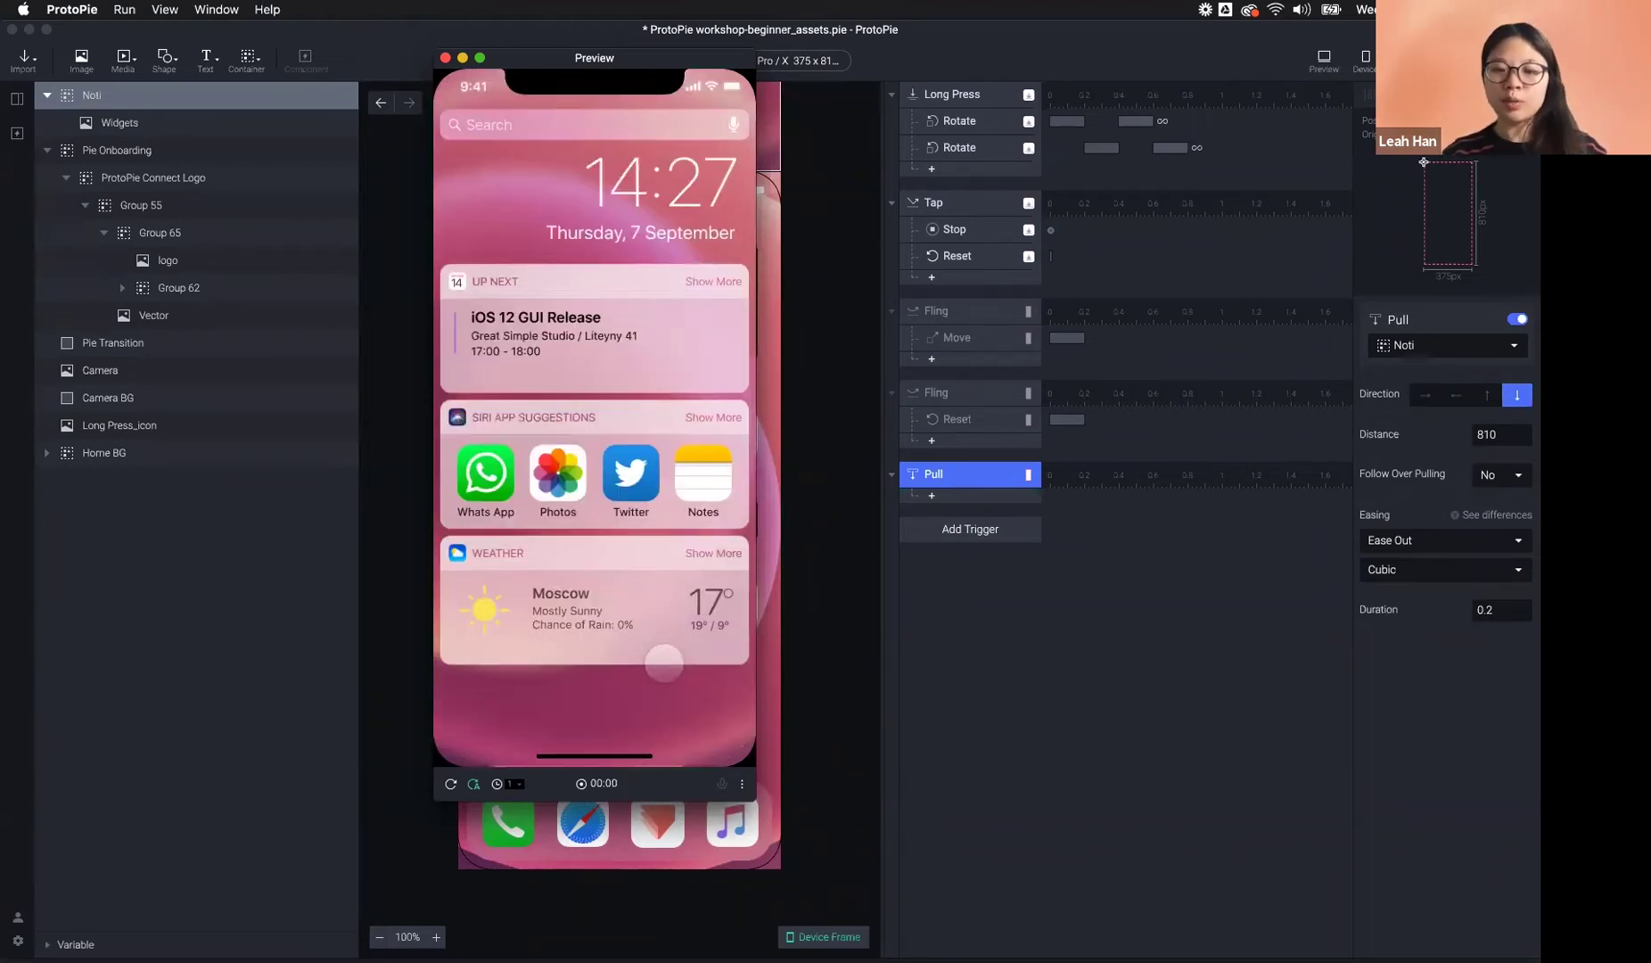
- Restart the preview and test the Pull trigger by pulling the Noti screen down over short and long distances
click(450, 784)
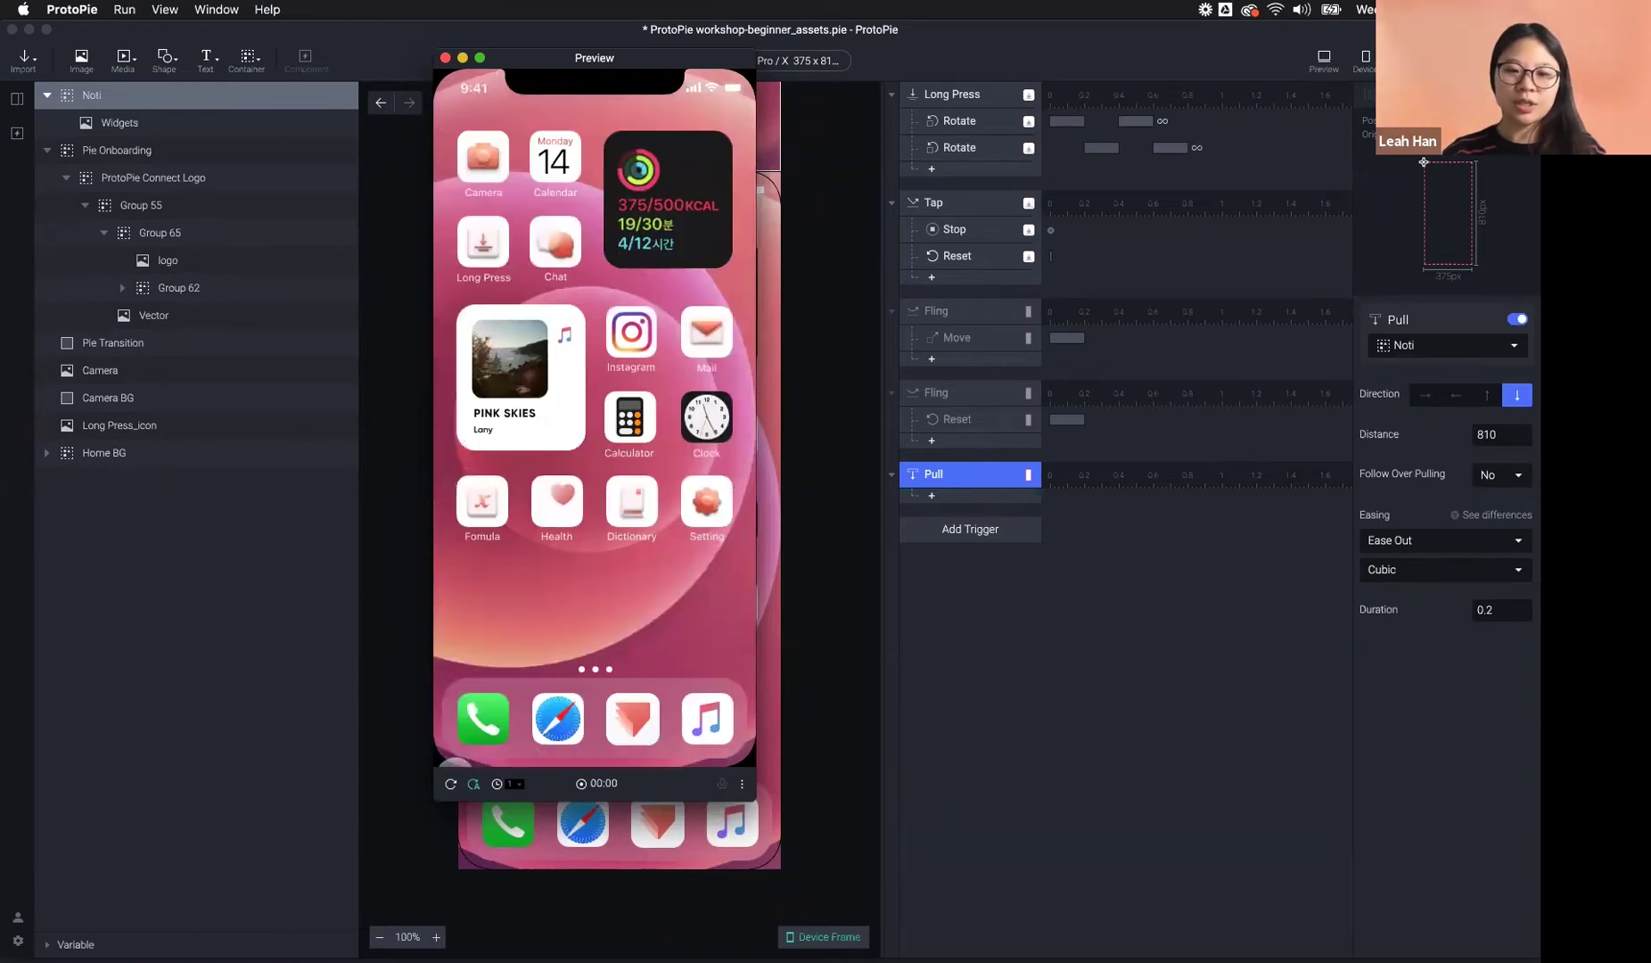
drag(613, 89, 598, 185)
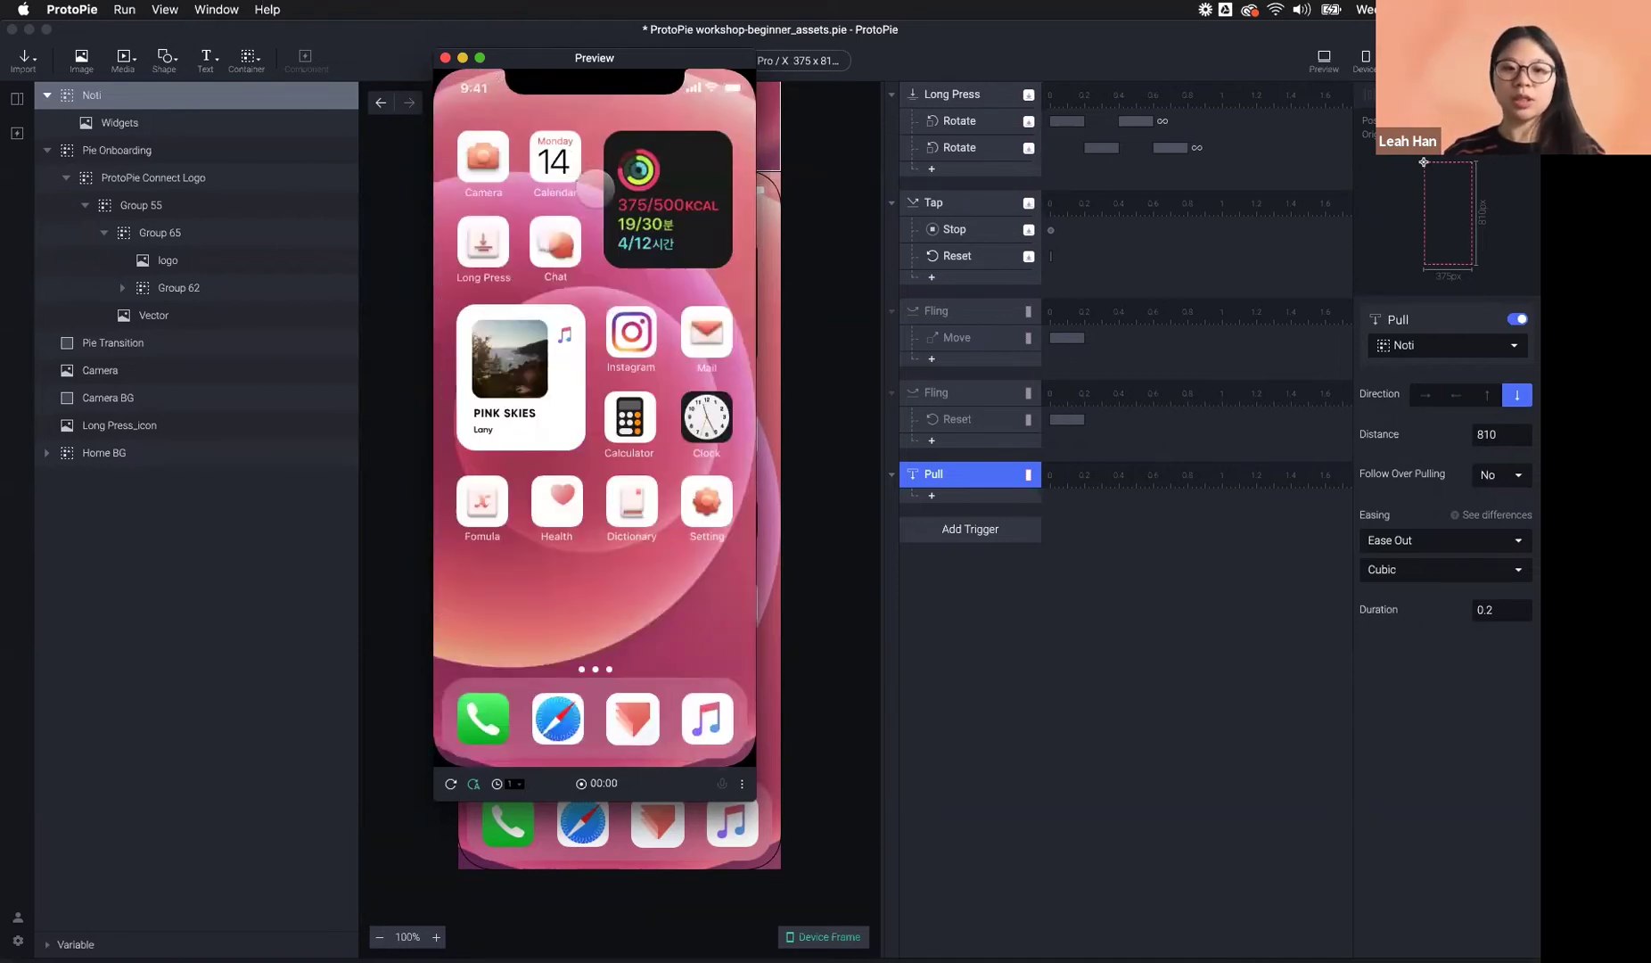
drag(617, 290, 656, 600)
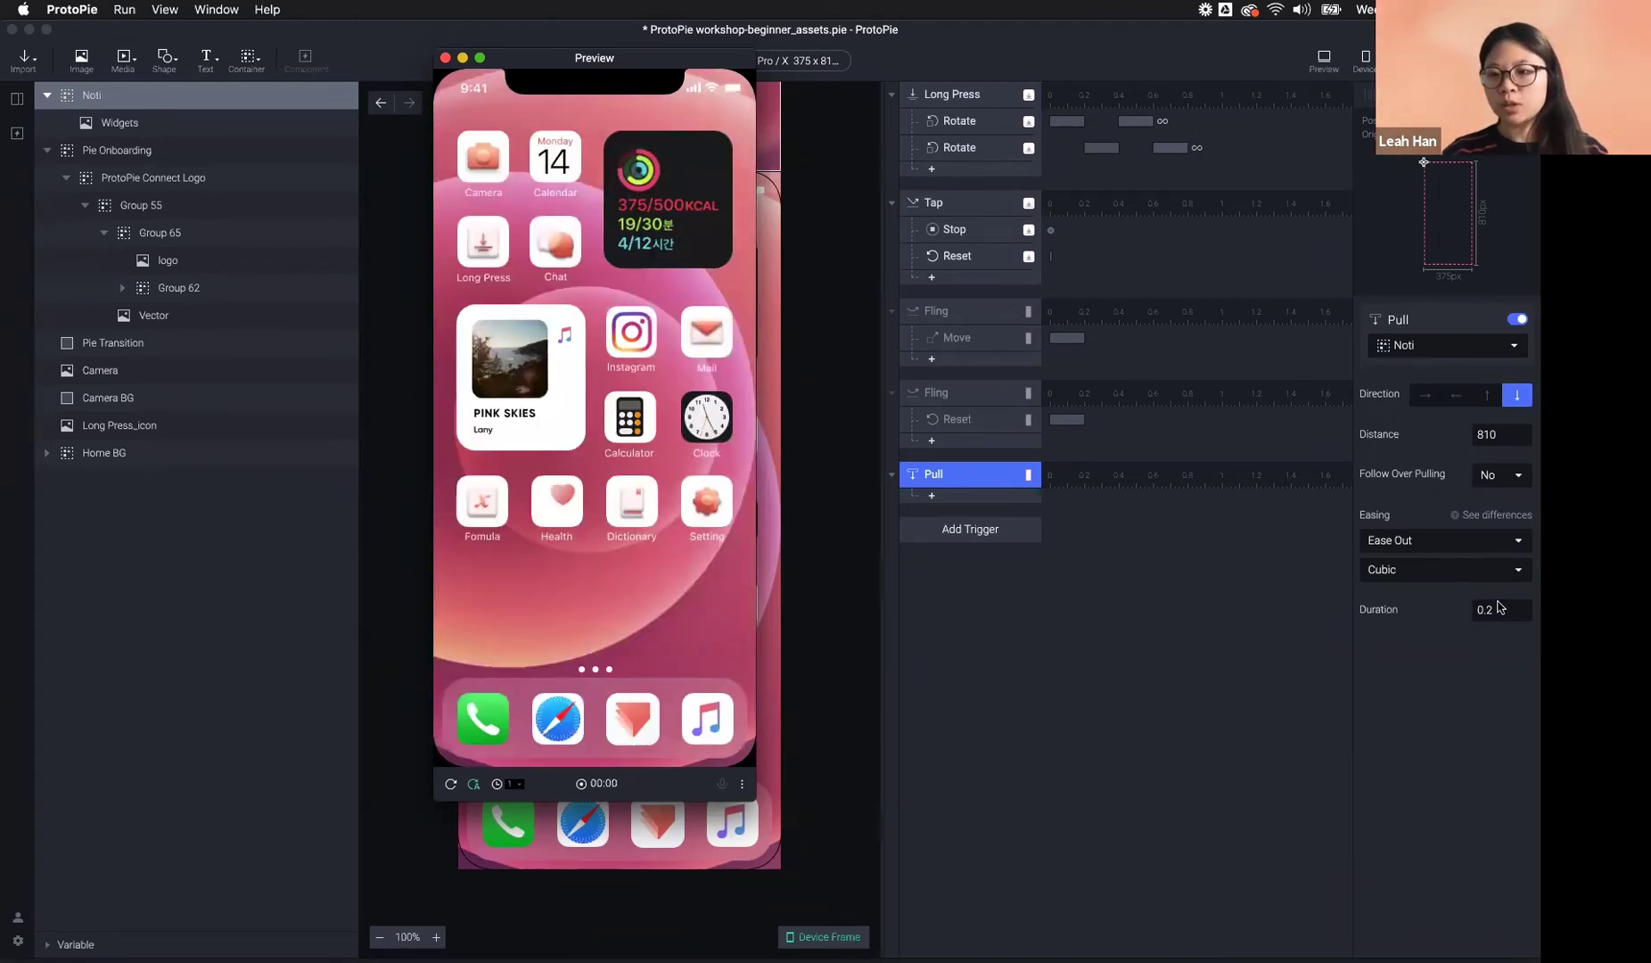
click(983, 487)
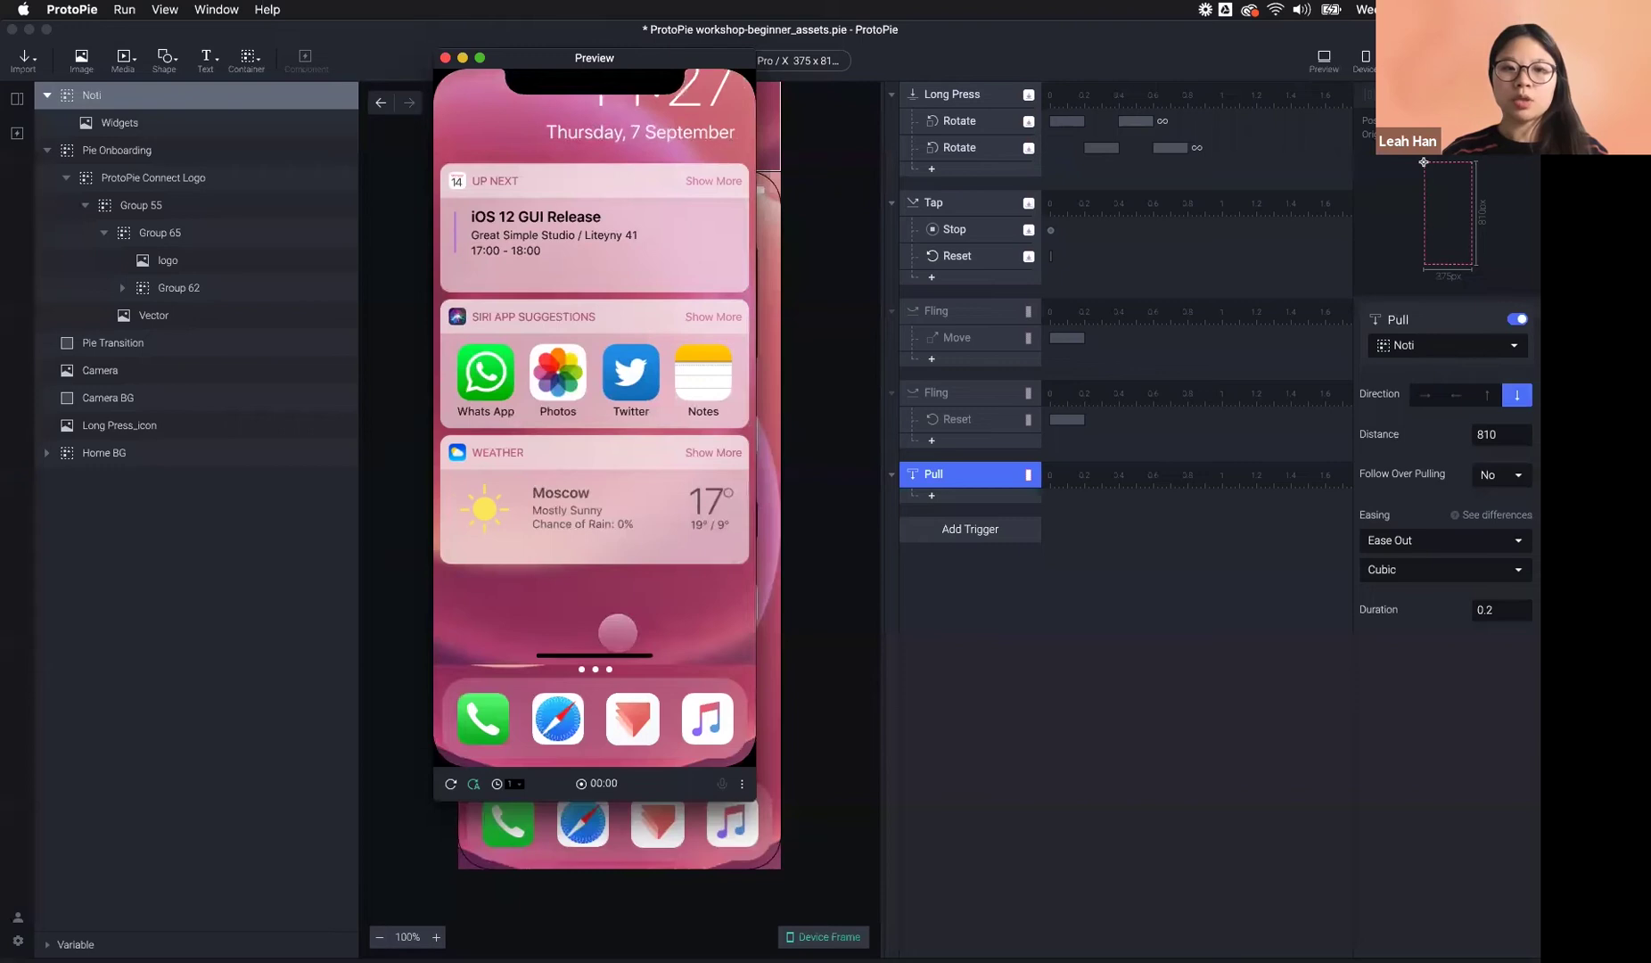
drag(617, 228, 616, 548)
mouse_move(603, 294)
mouse_down()
mouse_move(613, 506)
mouse_move(607, 288)
mouse_up()
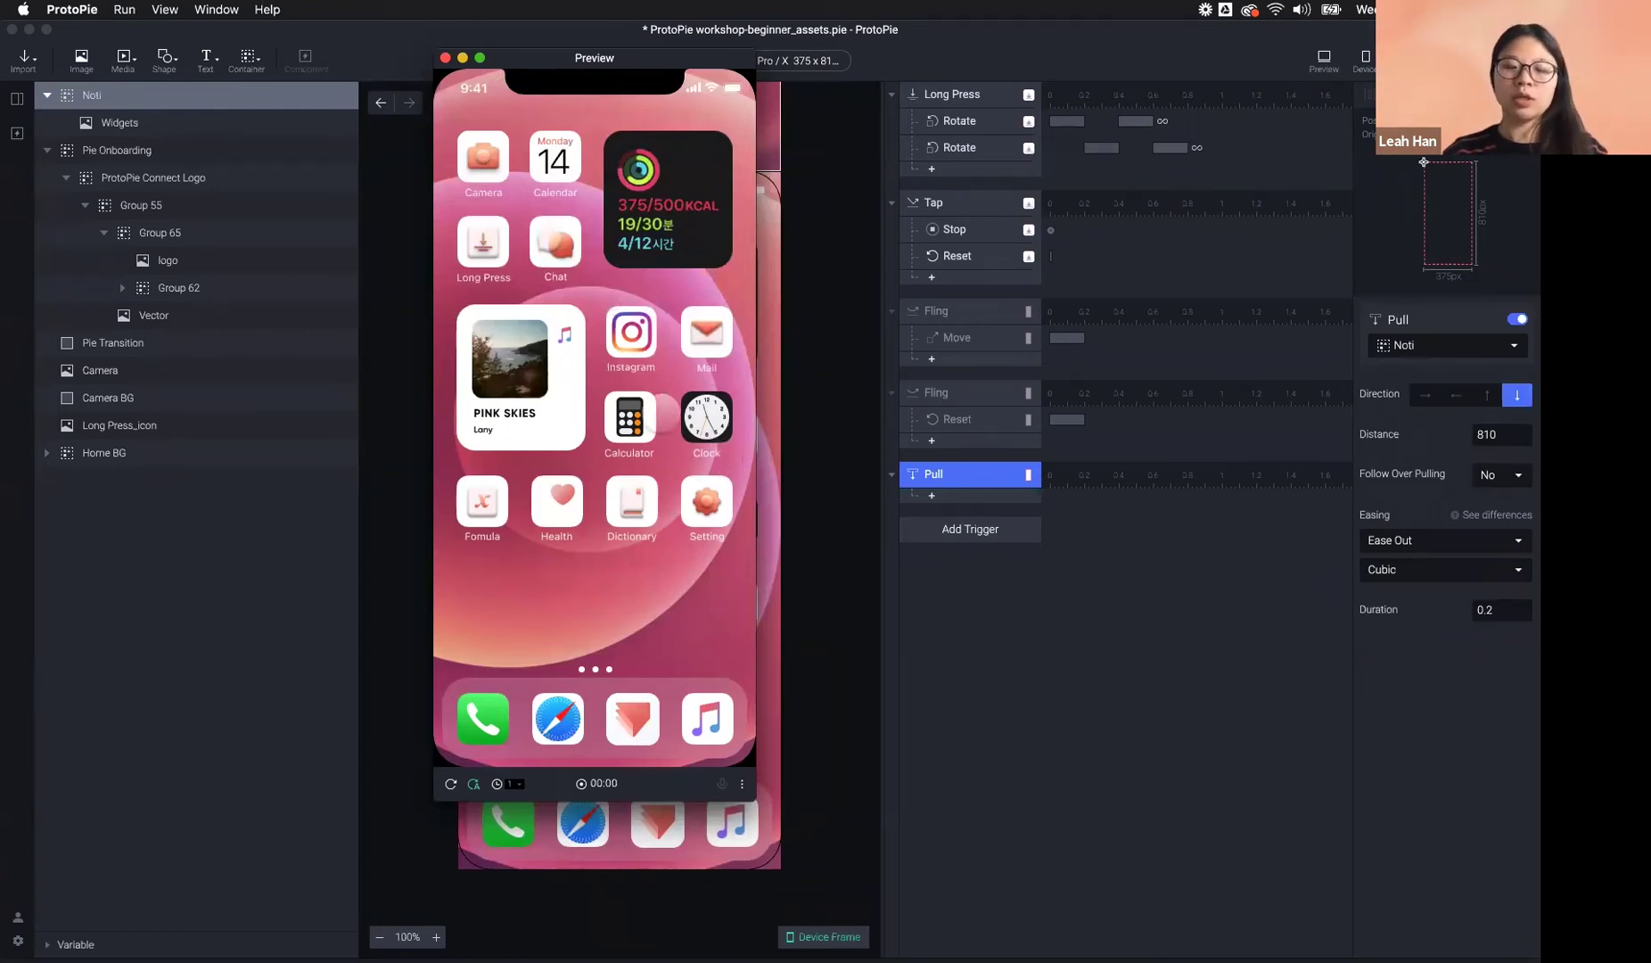
drag(603, 177, 590, 588)
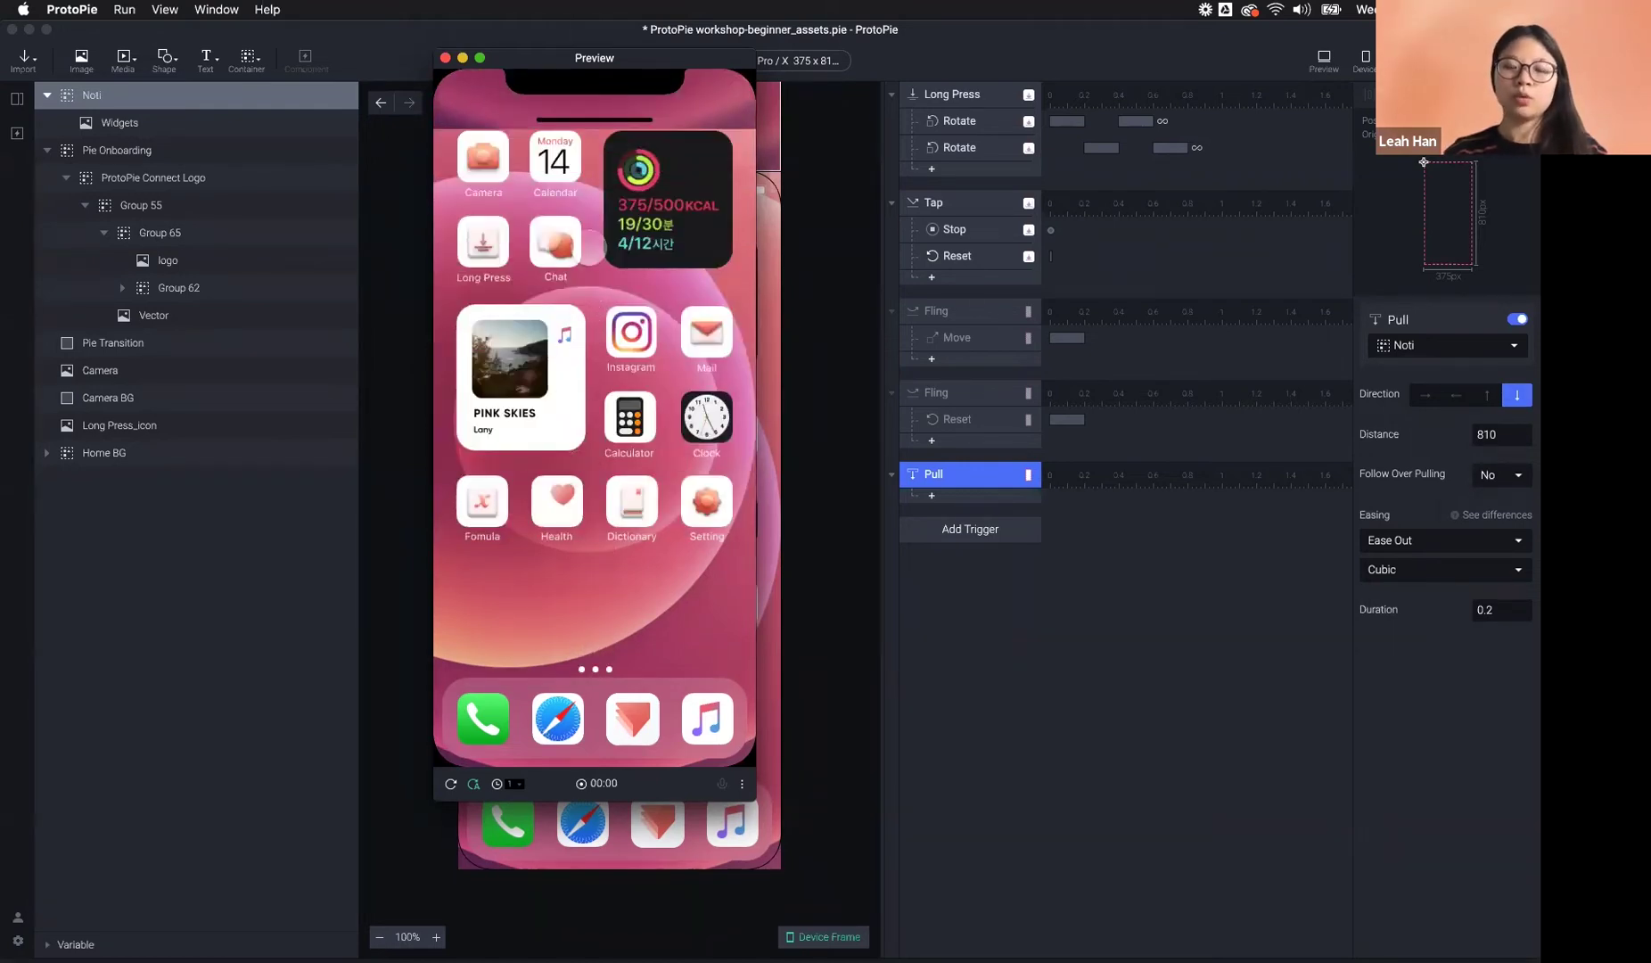
drag(593, 188, 596, 313)
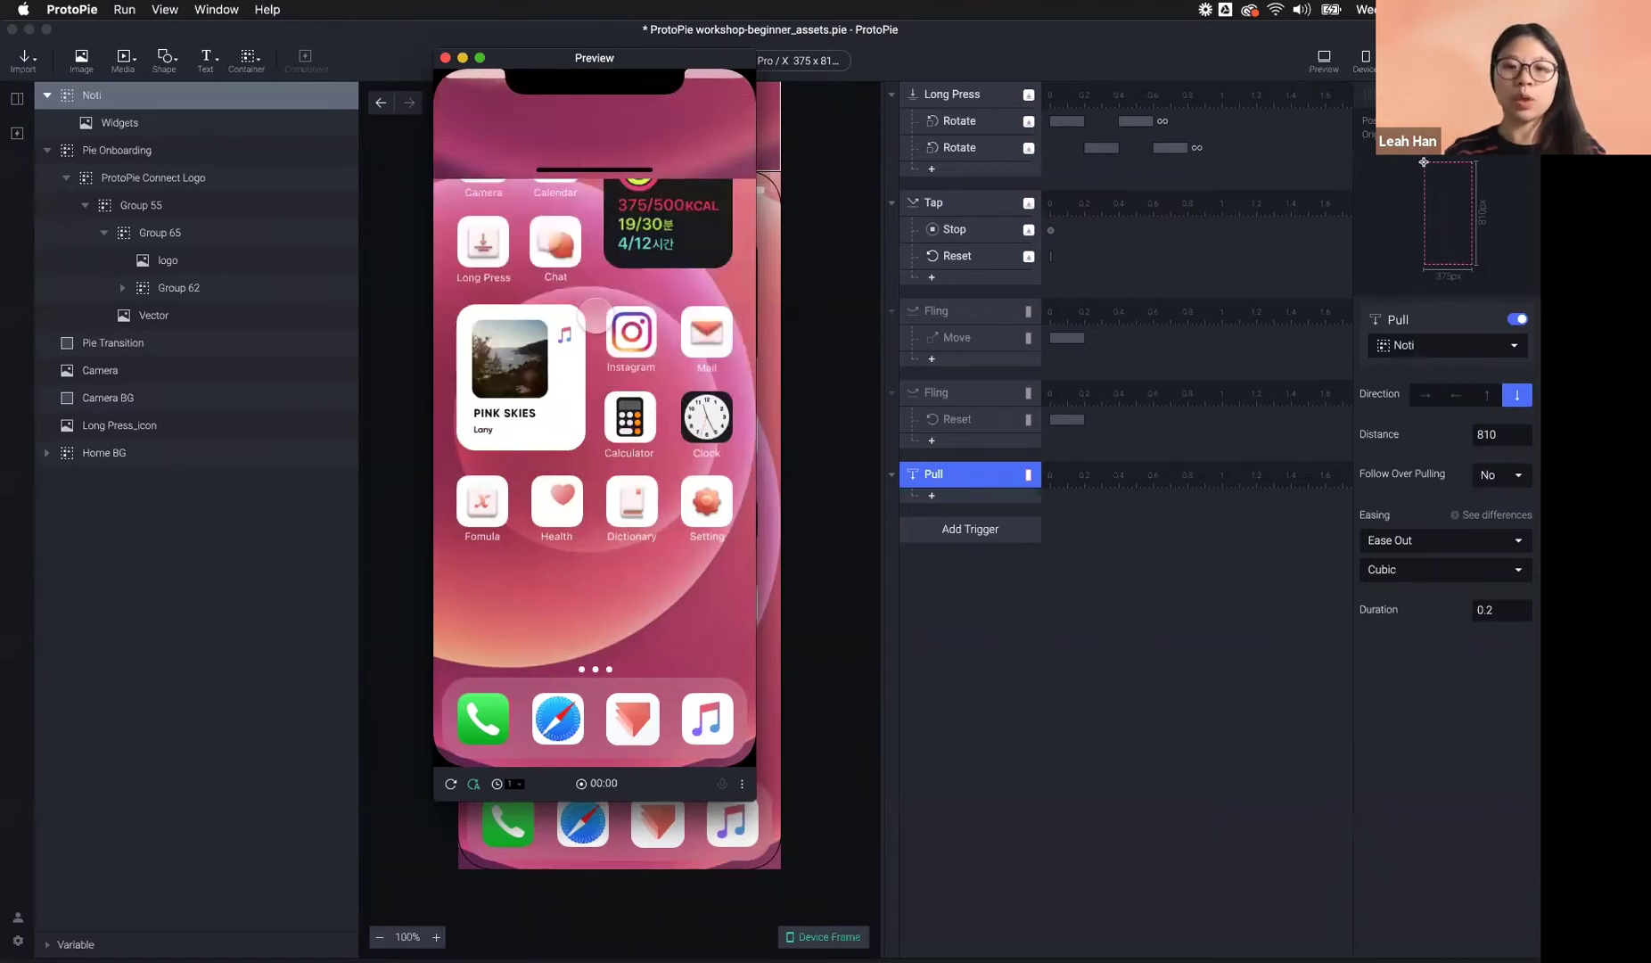
drag(594, 314, 619, 677)
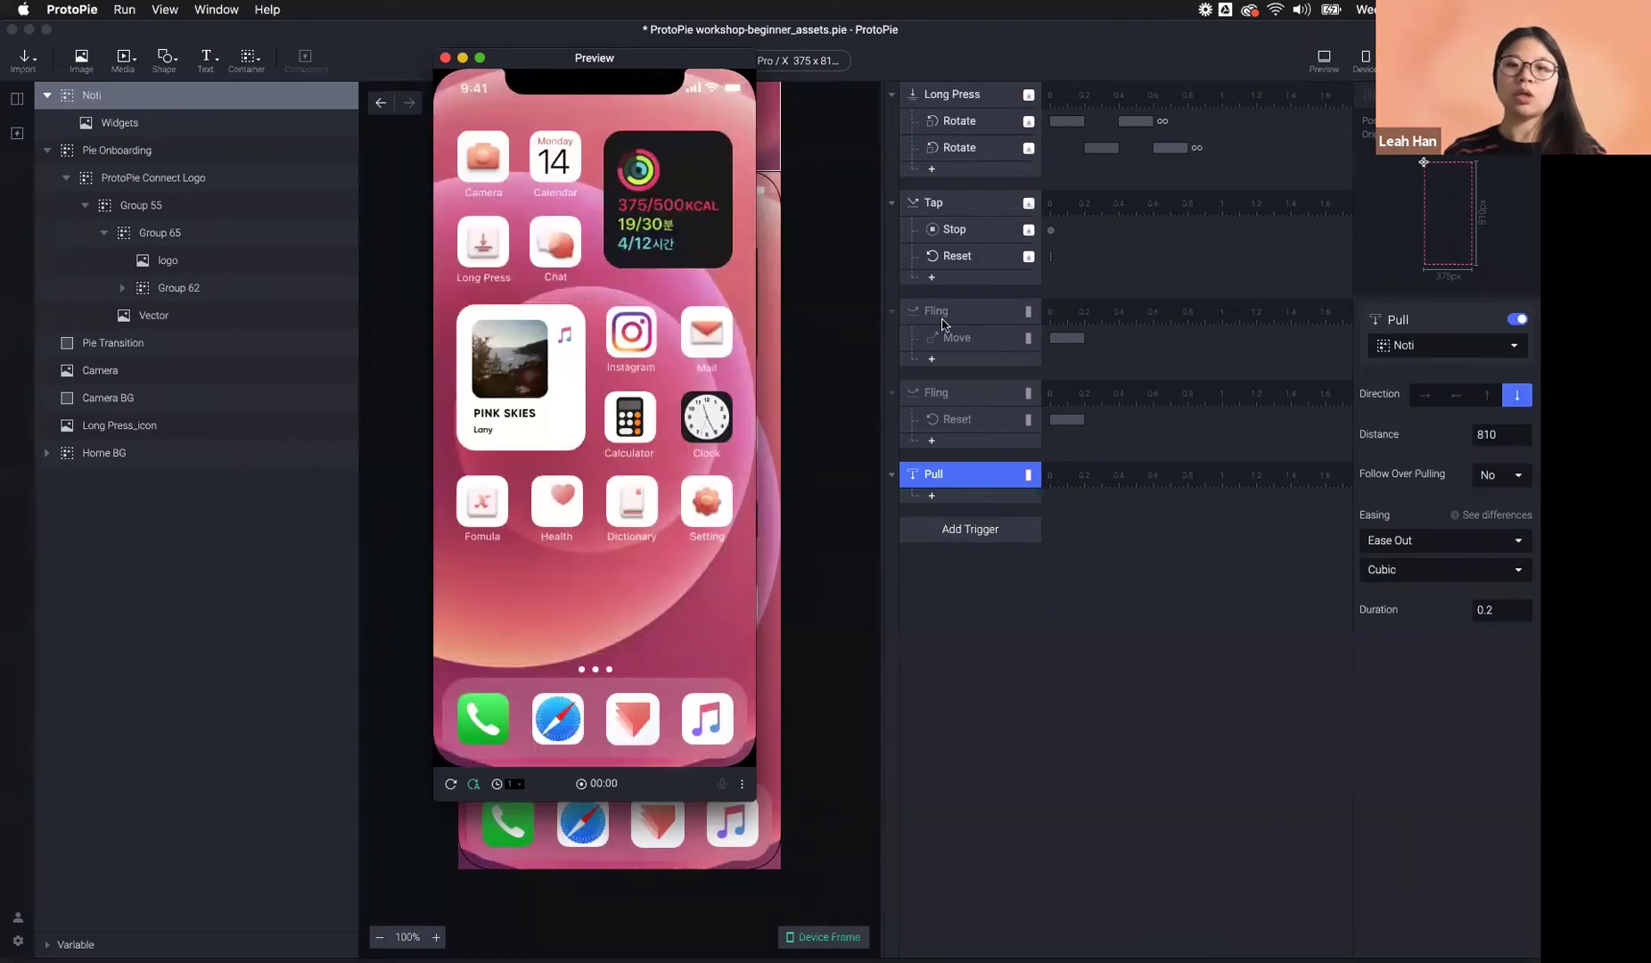
- Delete the Pull trigger, re-enable both Noti Fling triggers, and clear the selection
click(988, 478)
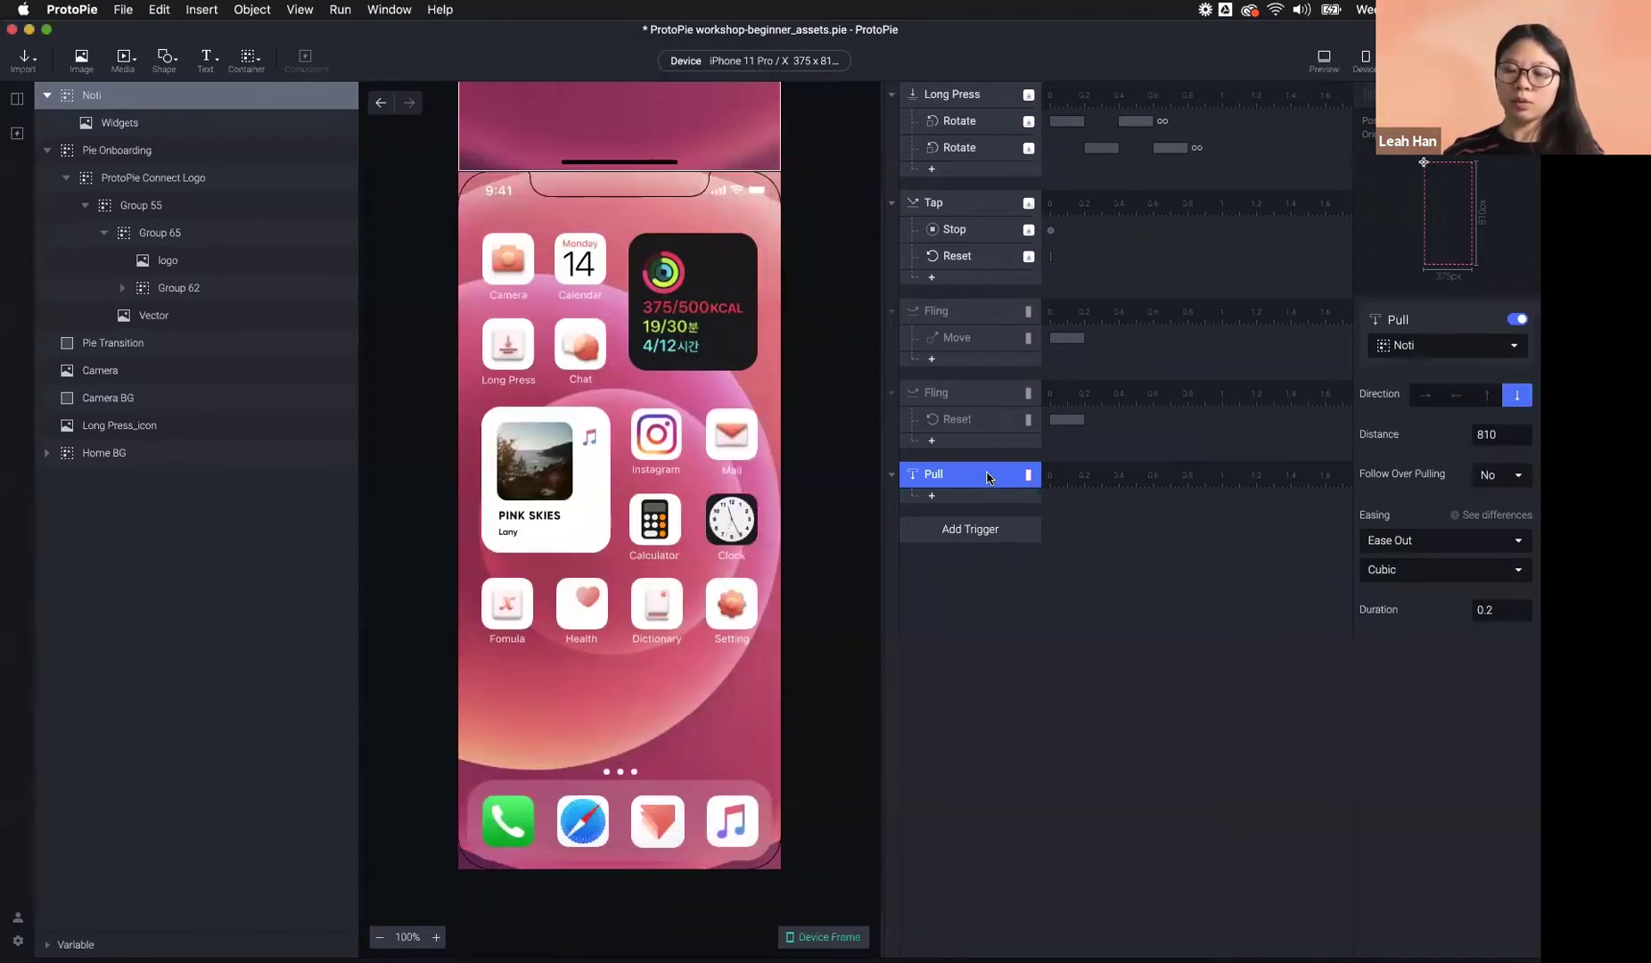
key(Delete)
click(975, 396)
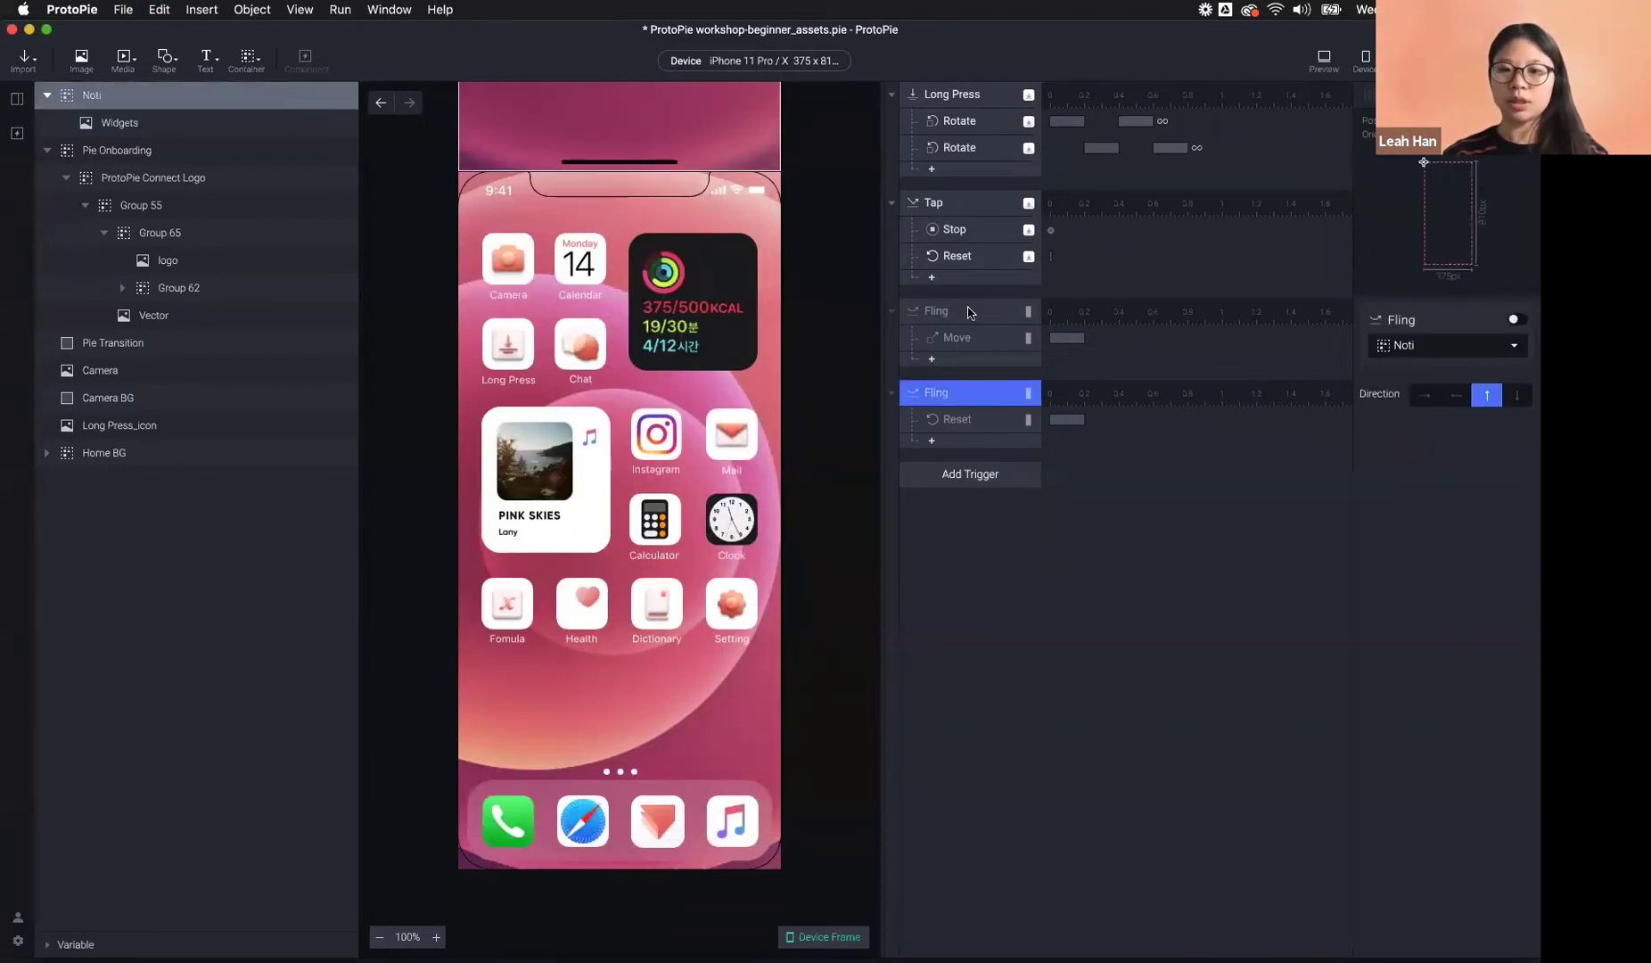
shift+click(972, 310)
click(1217, 716)
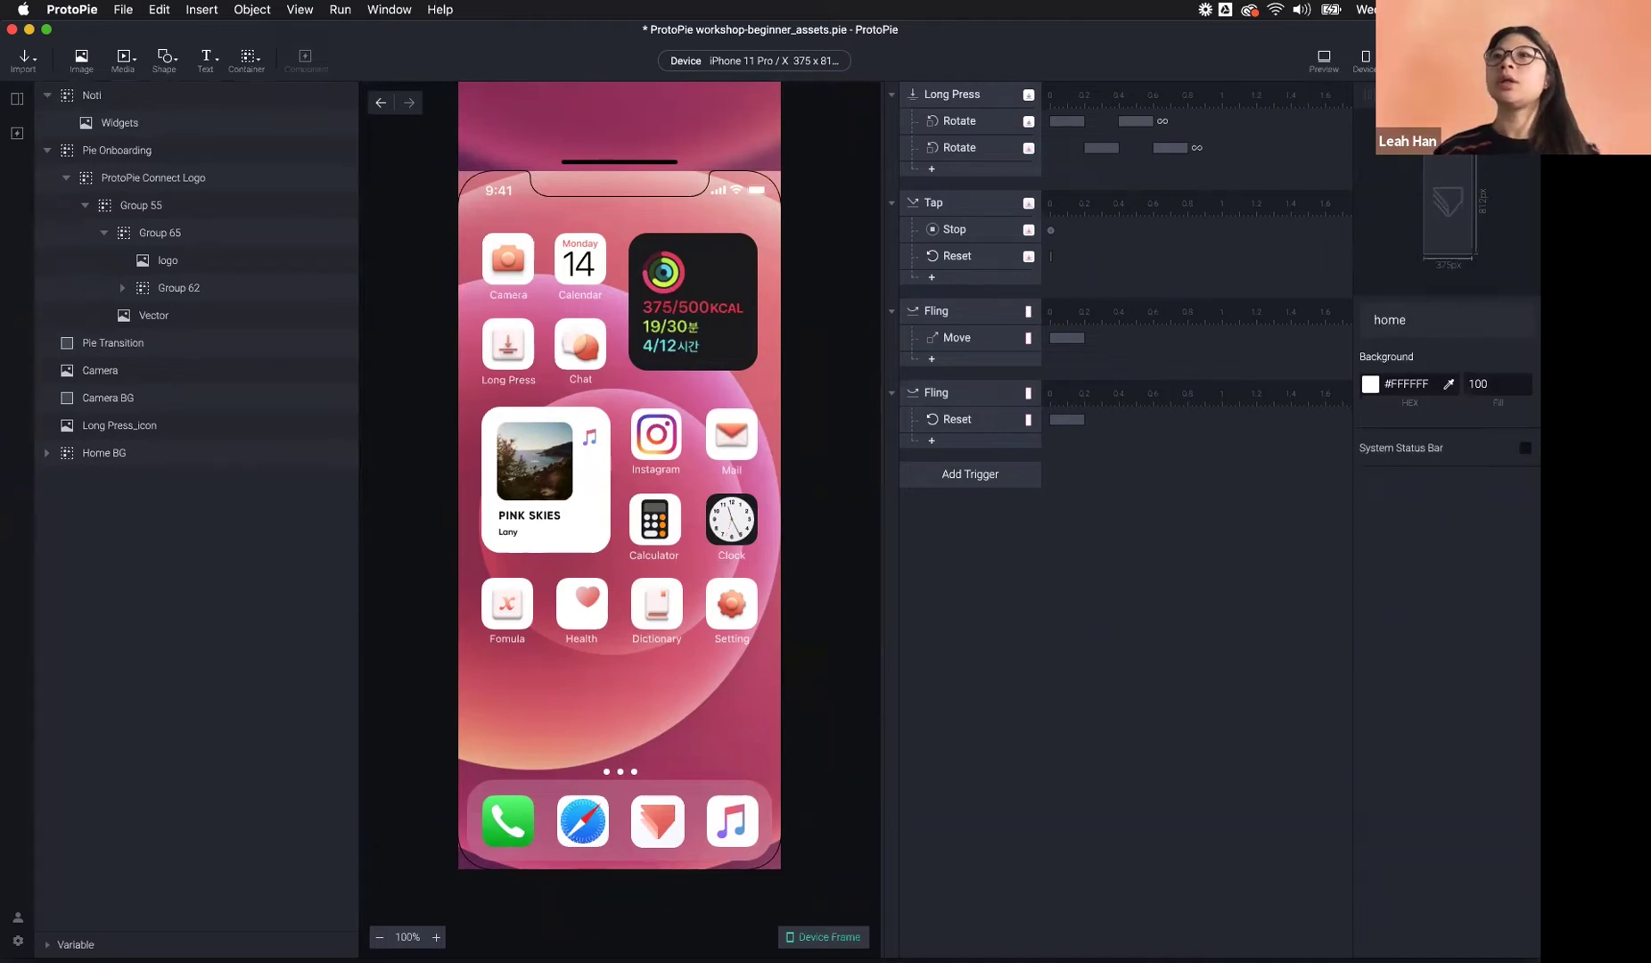
- Examine the Noti layer's Touch Area values on each side and clear the selection
click(525, 132)
scroll(1455, 801, down, 5)
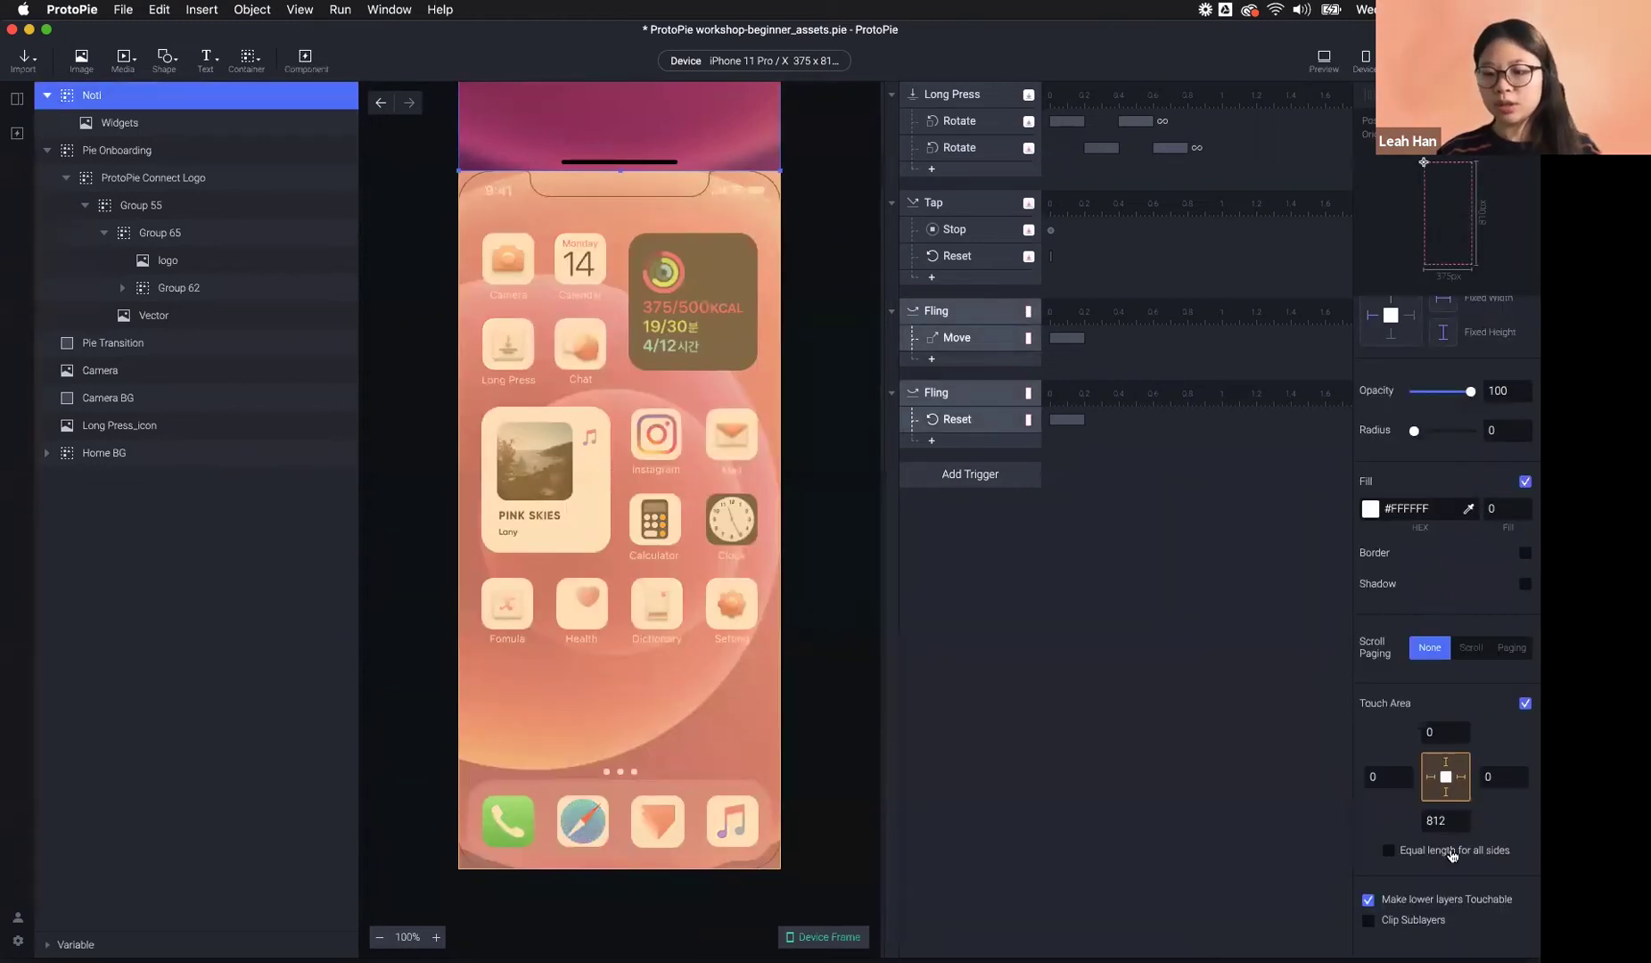
drag(1449, 820, 1420, 820)
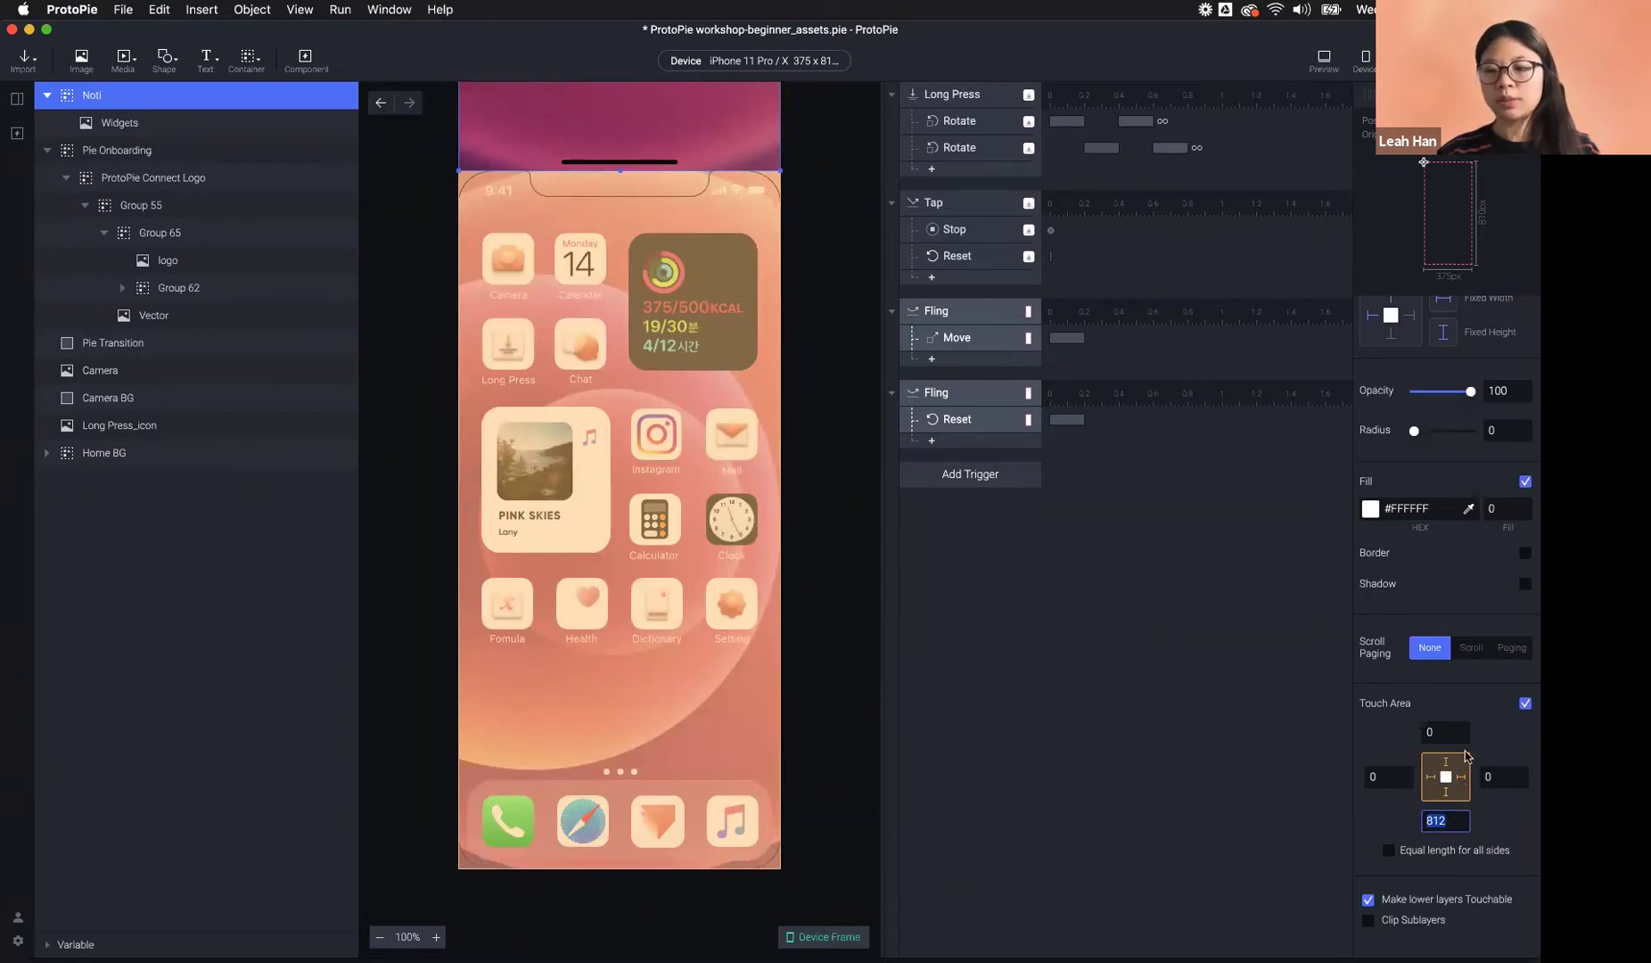
key(Right)
key(Tab)
key(Tab)
key(Tab)
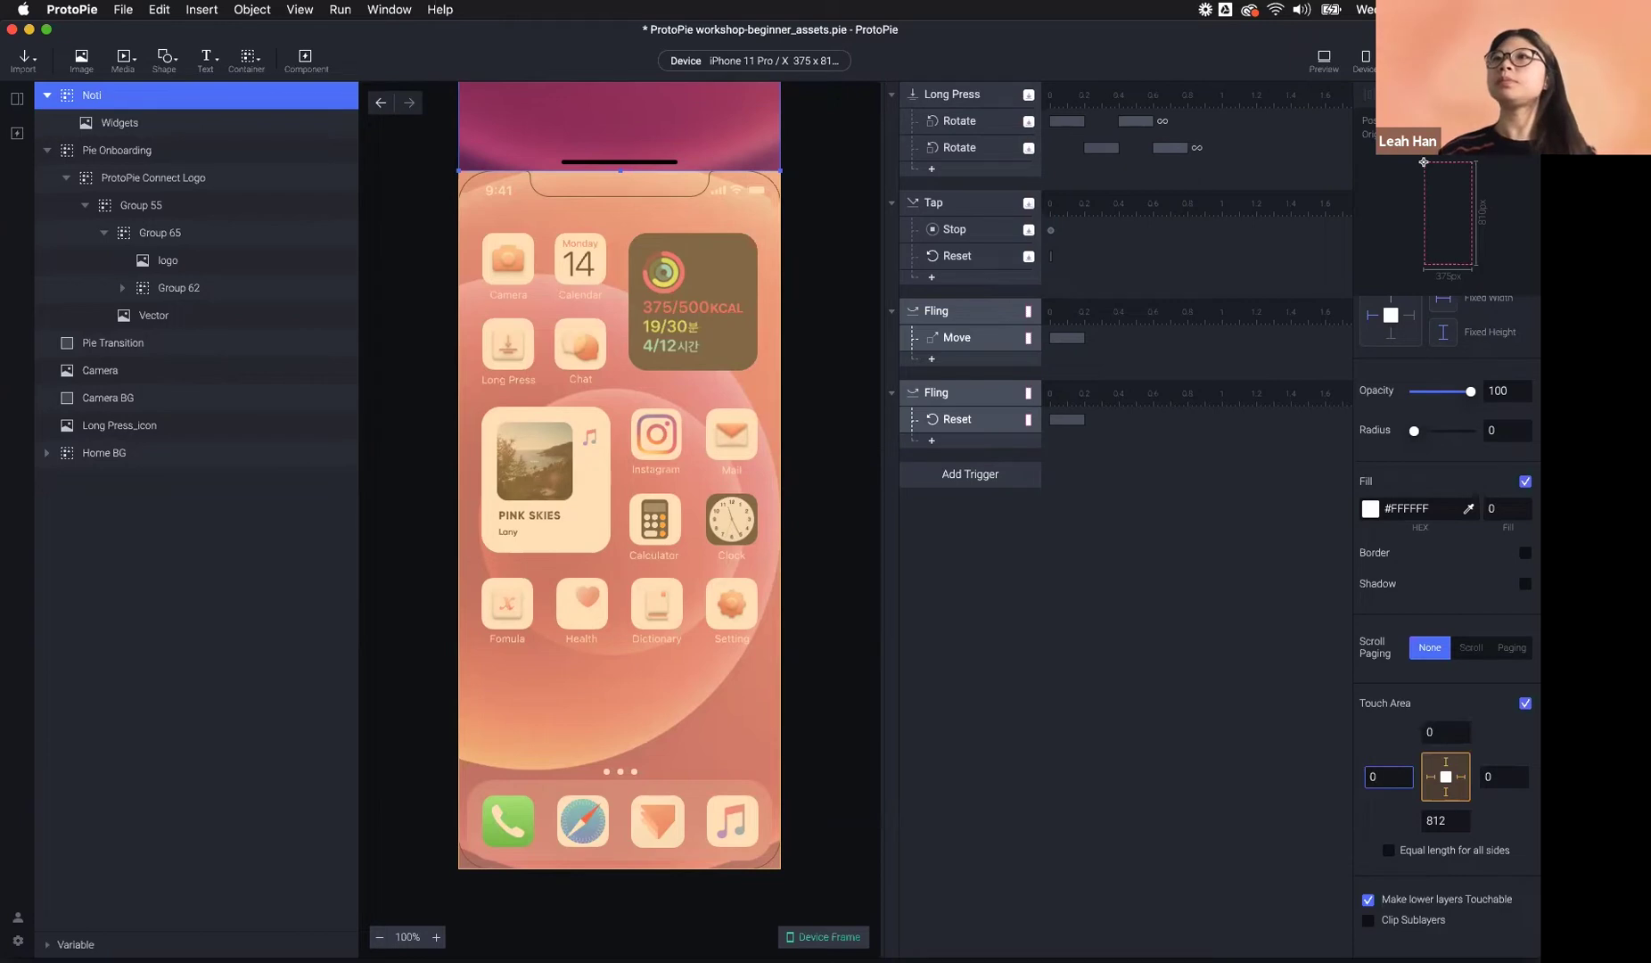
click(832, 481)
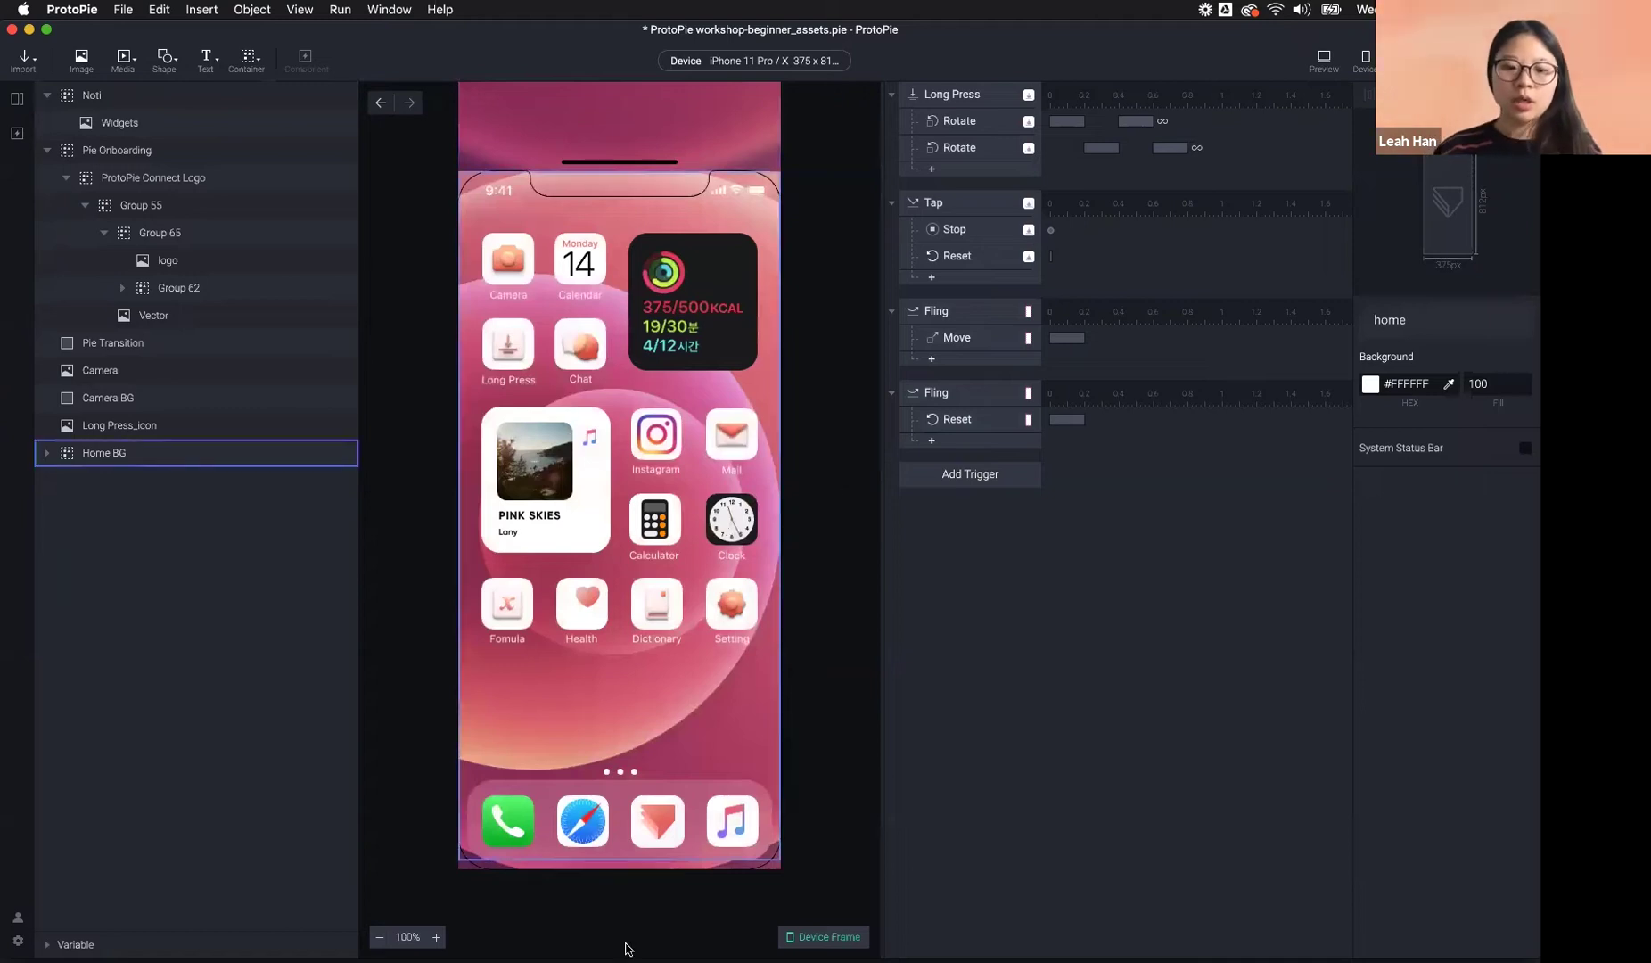
- Show the scenes list, widen it to fit three scenes per row, and pin it beside the layers
click(658, 822)
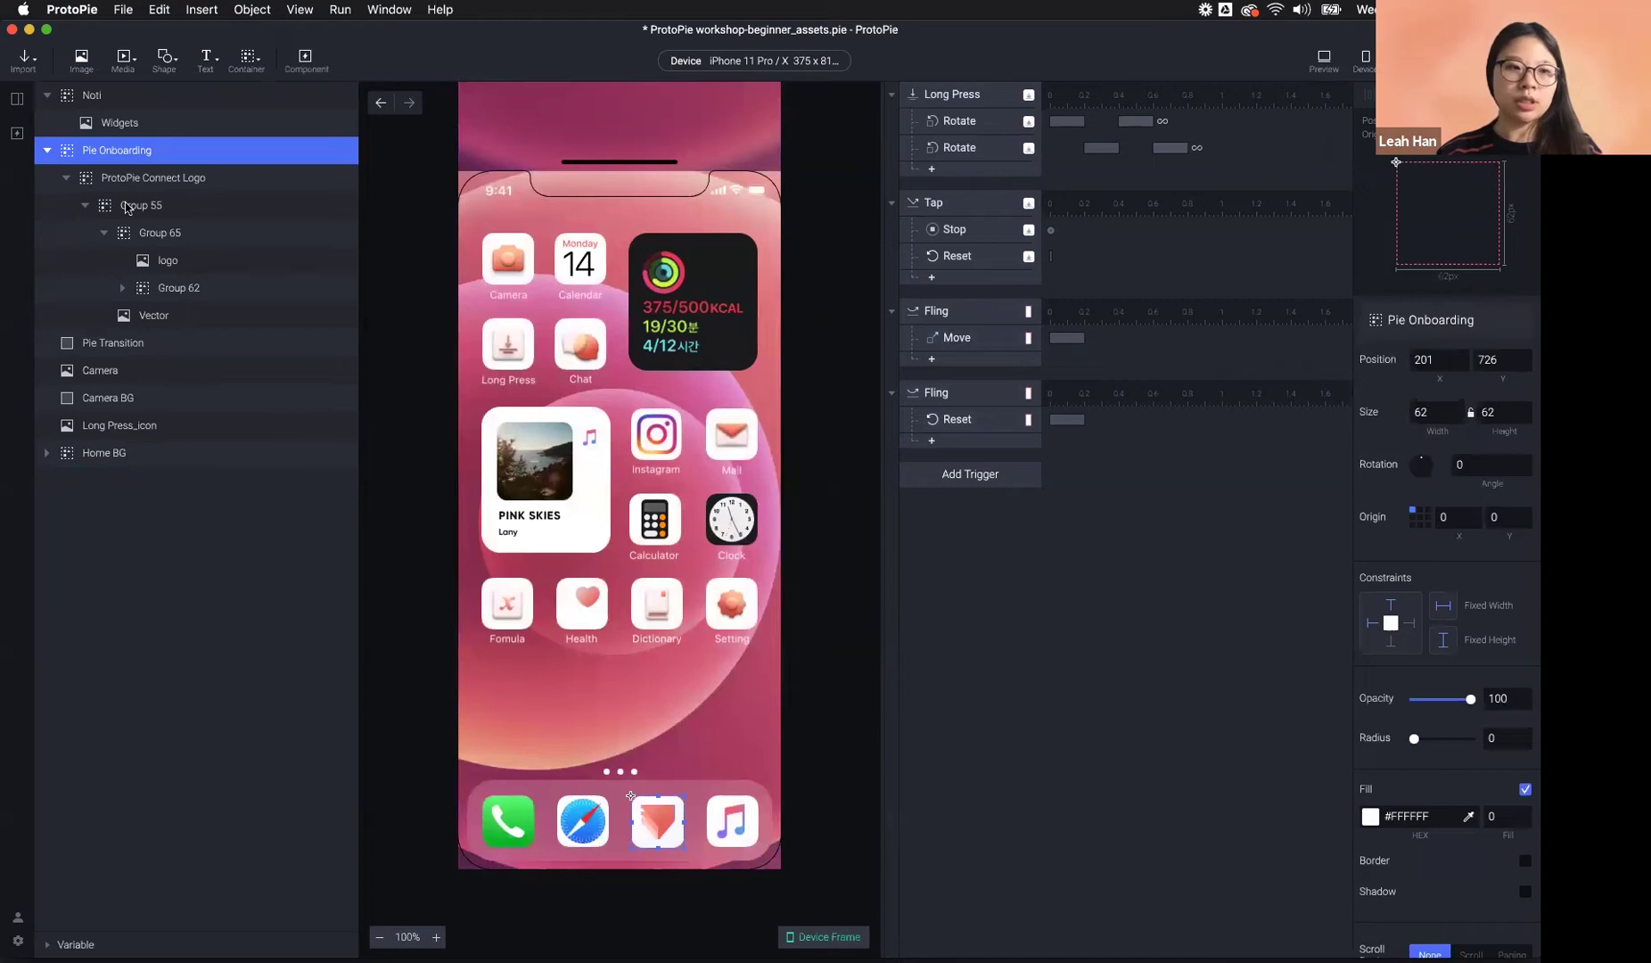
click(16, 98)
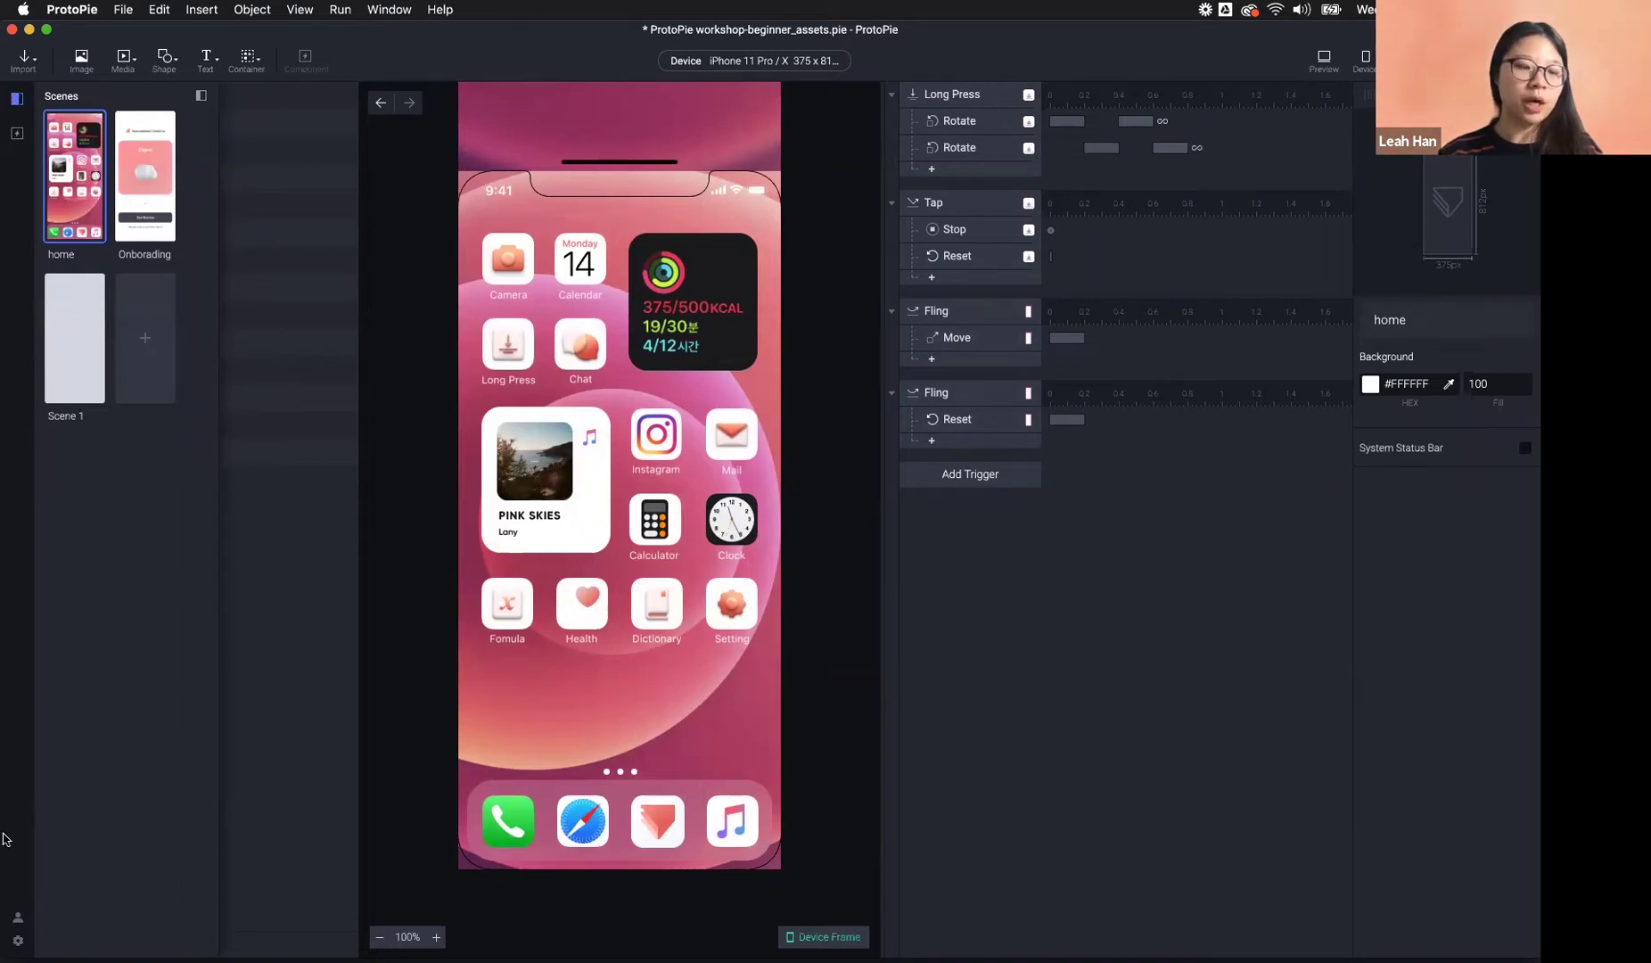
click(16, 100)
click(16, 99)
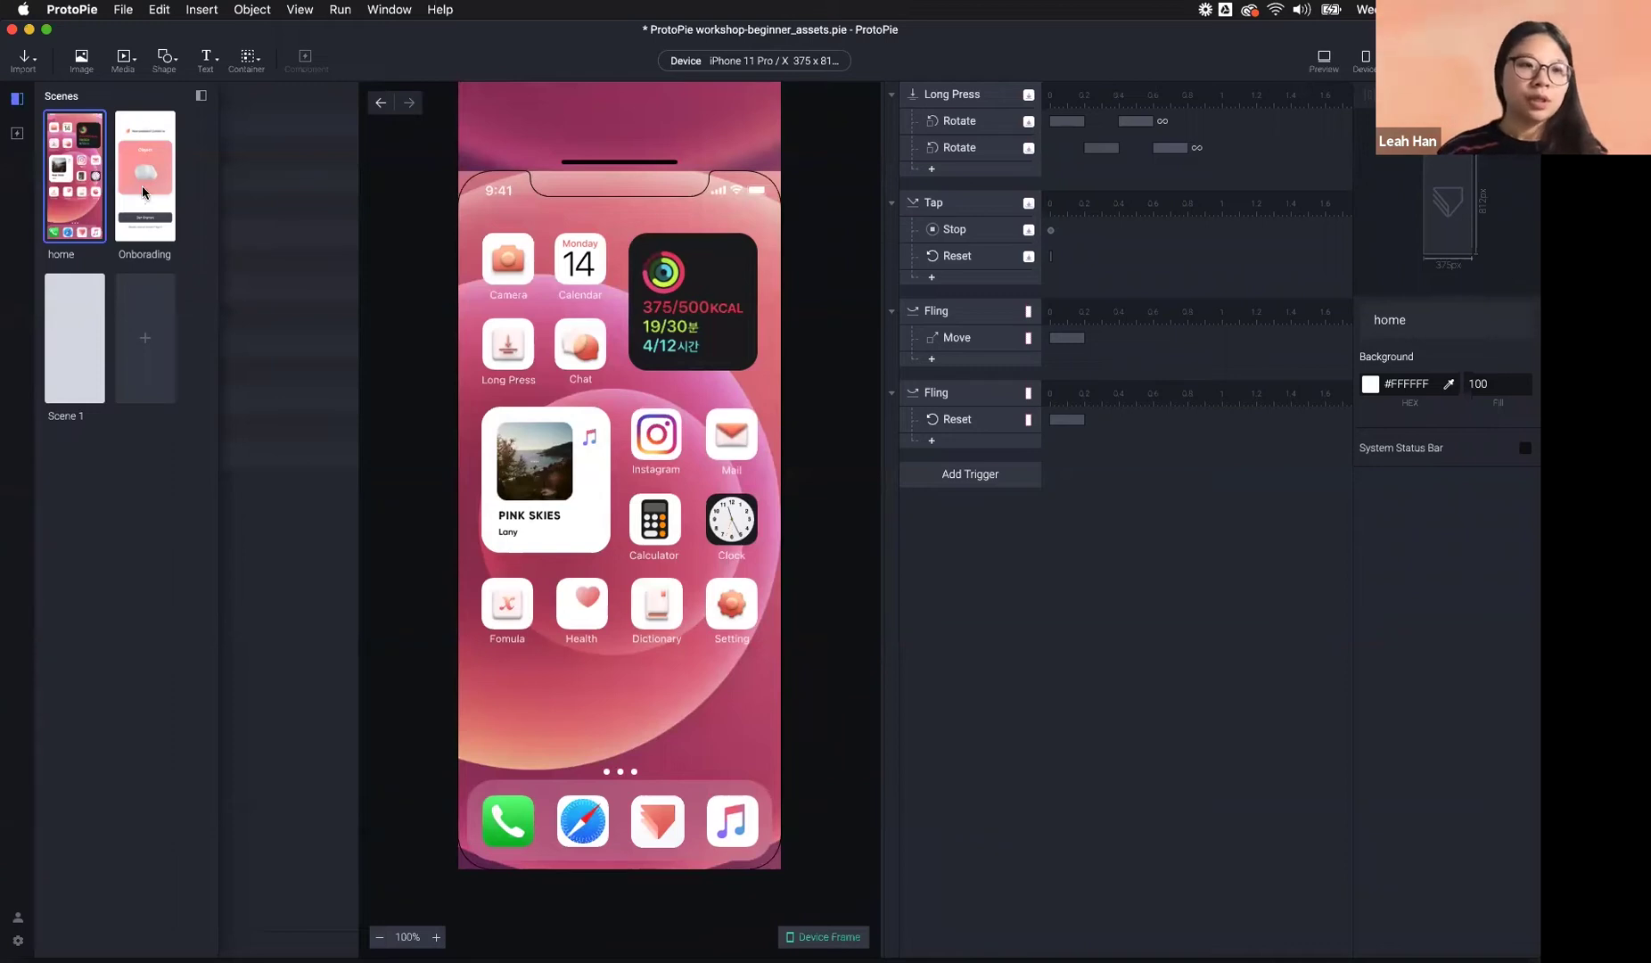
drag(216, 626, 279, 626)
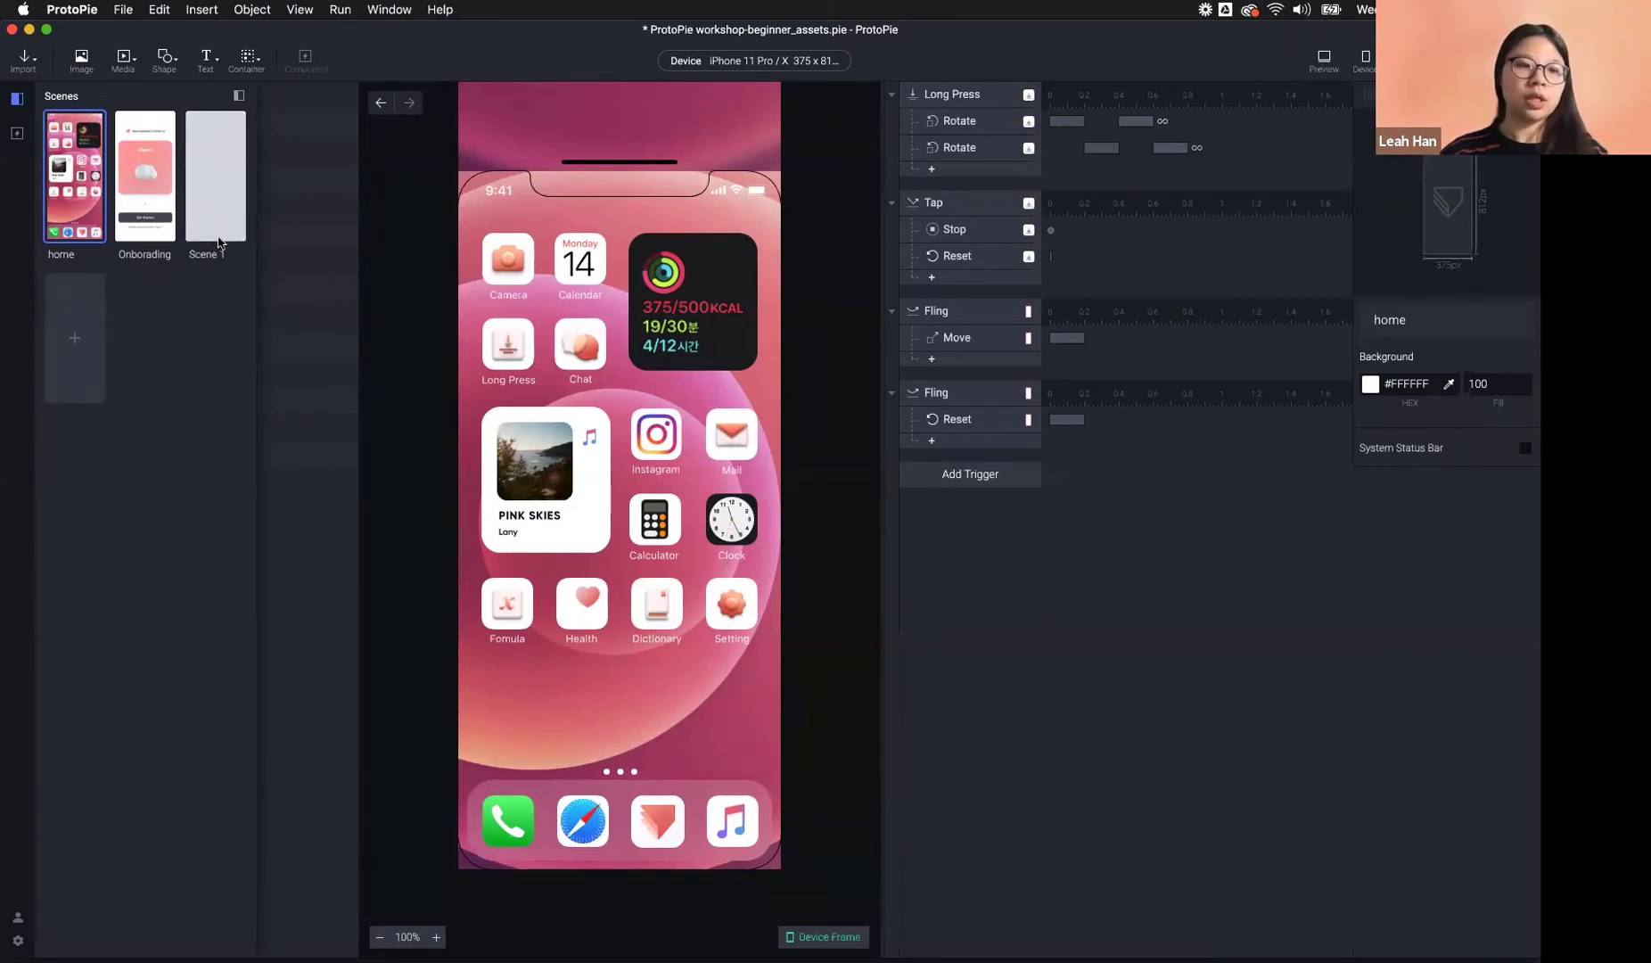
click(238, 96)
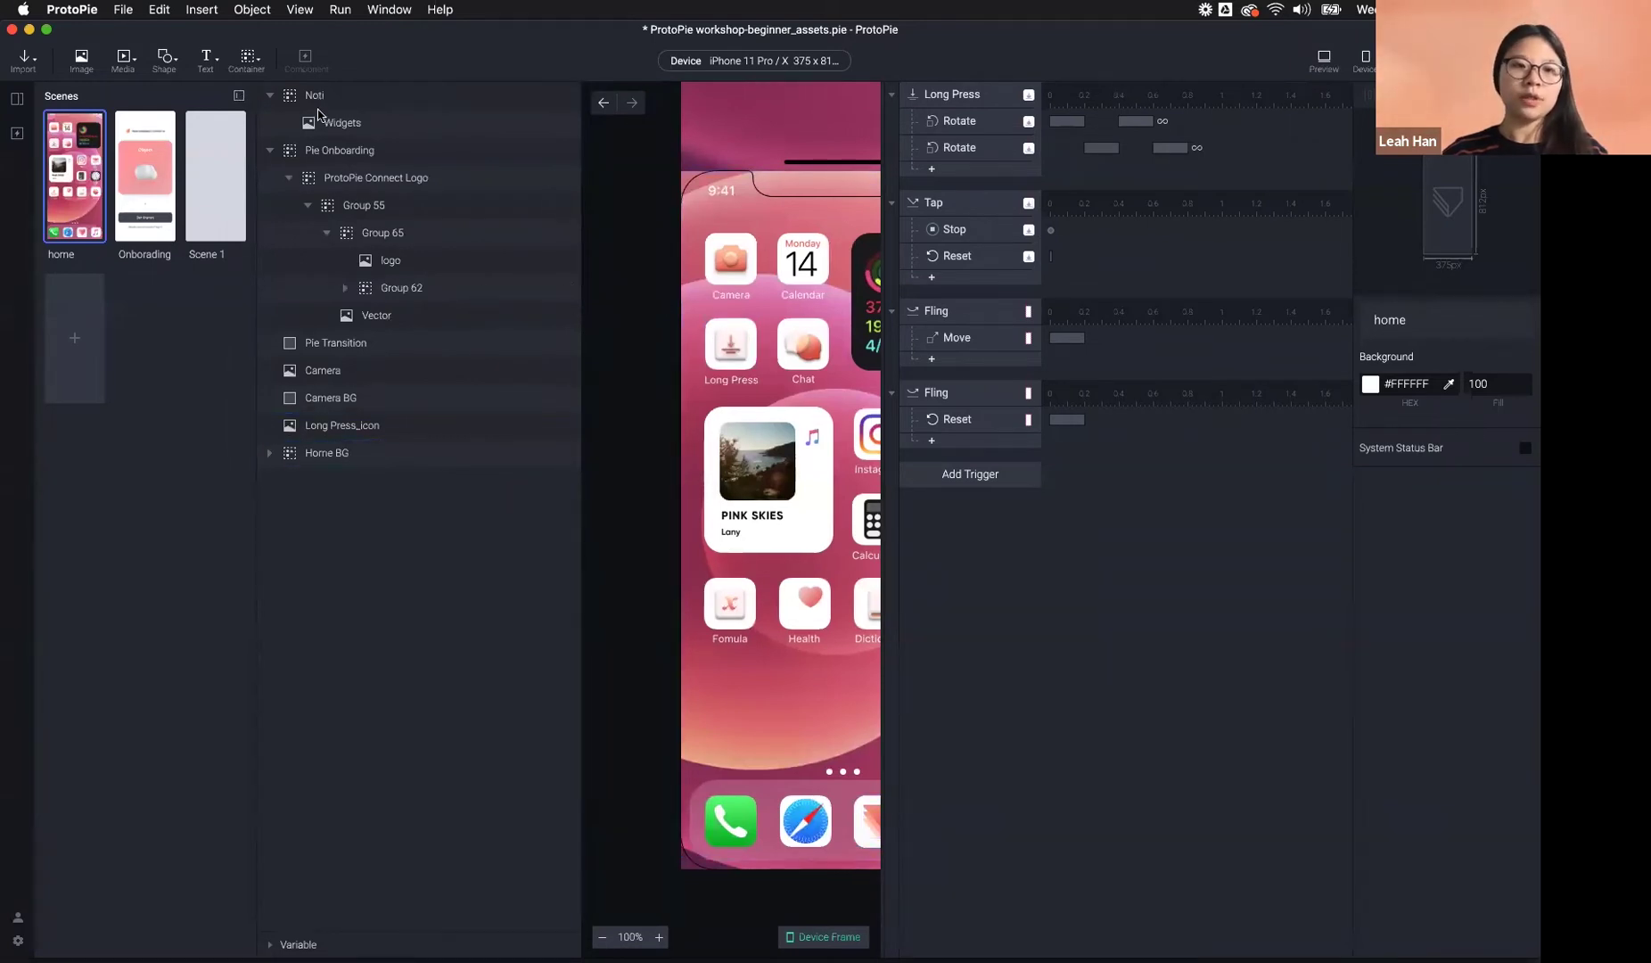
- Unpin the scenes list from beside the layers, reopen it, and narrow its panel
click(239, 96)
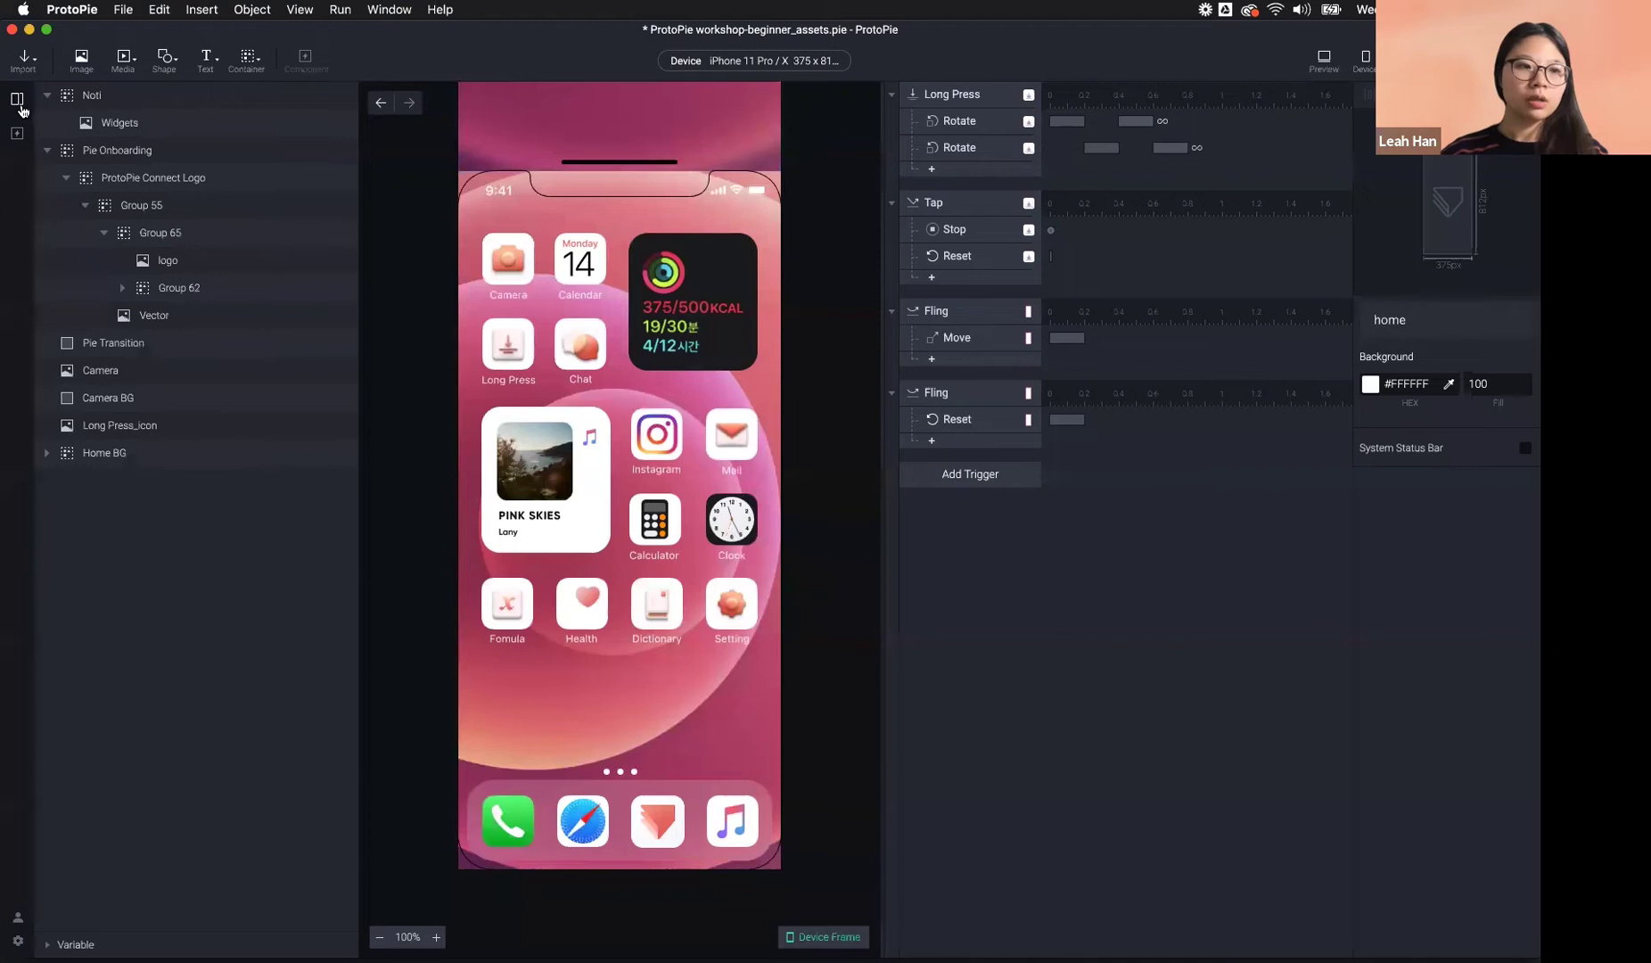
click(17, 98)
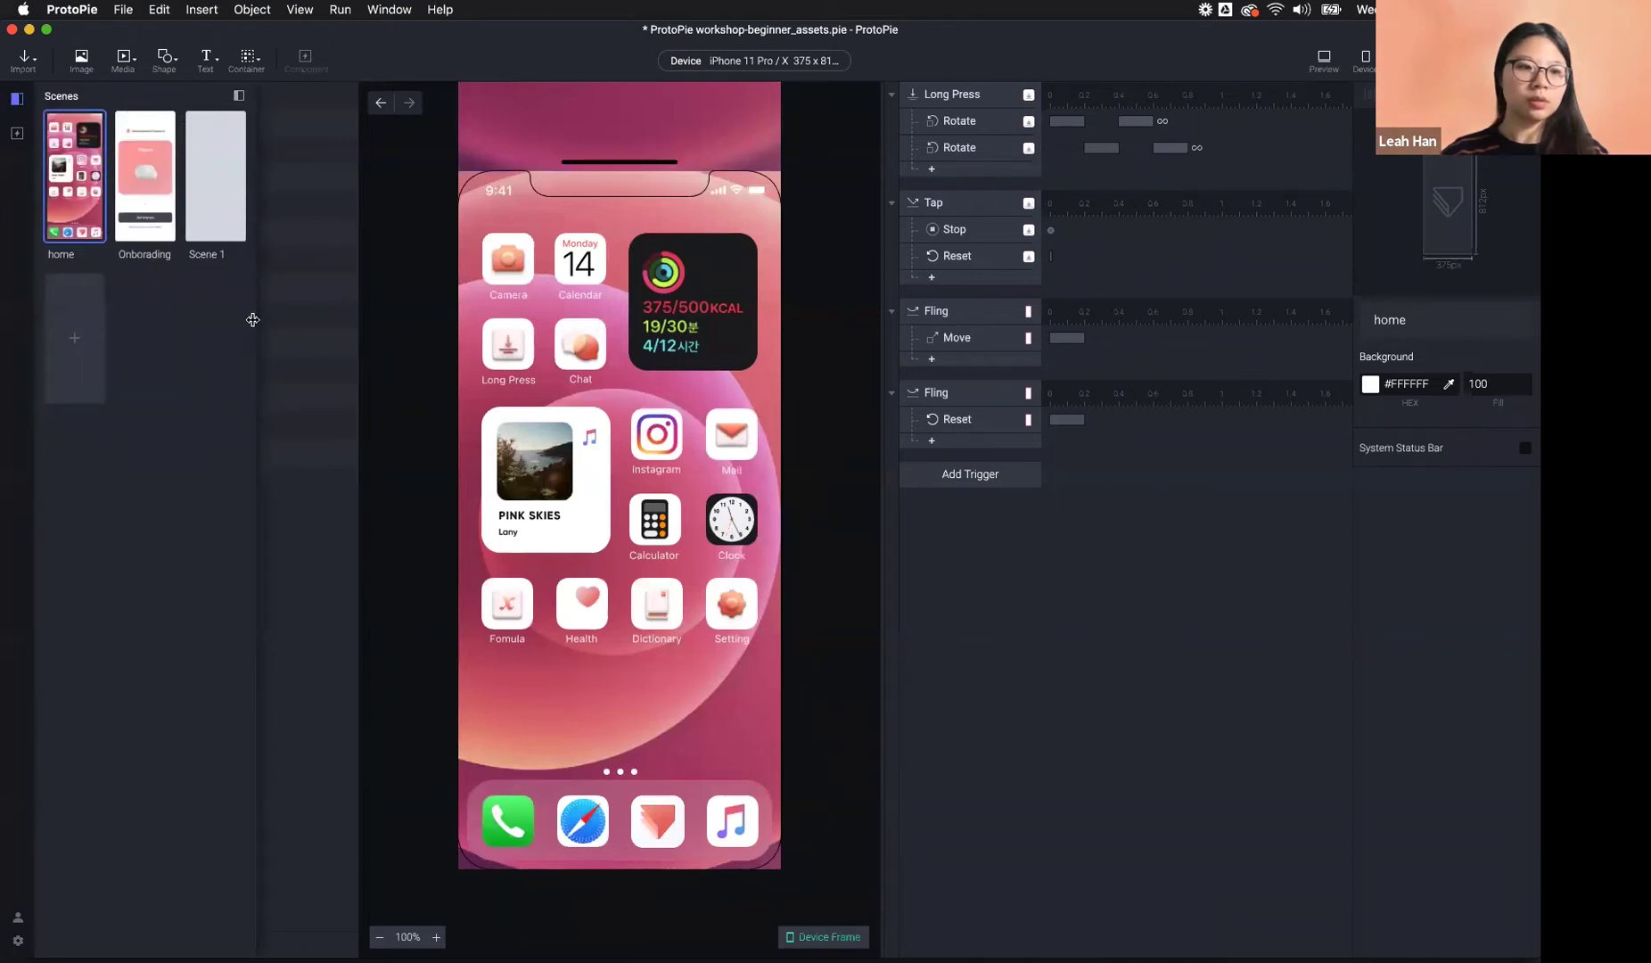
drag(255, 324, 189, 323)
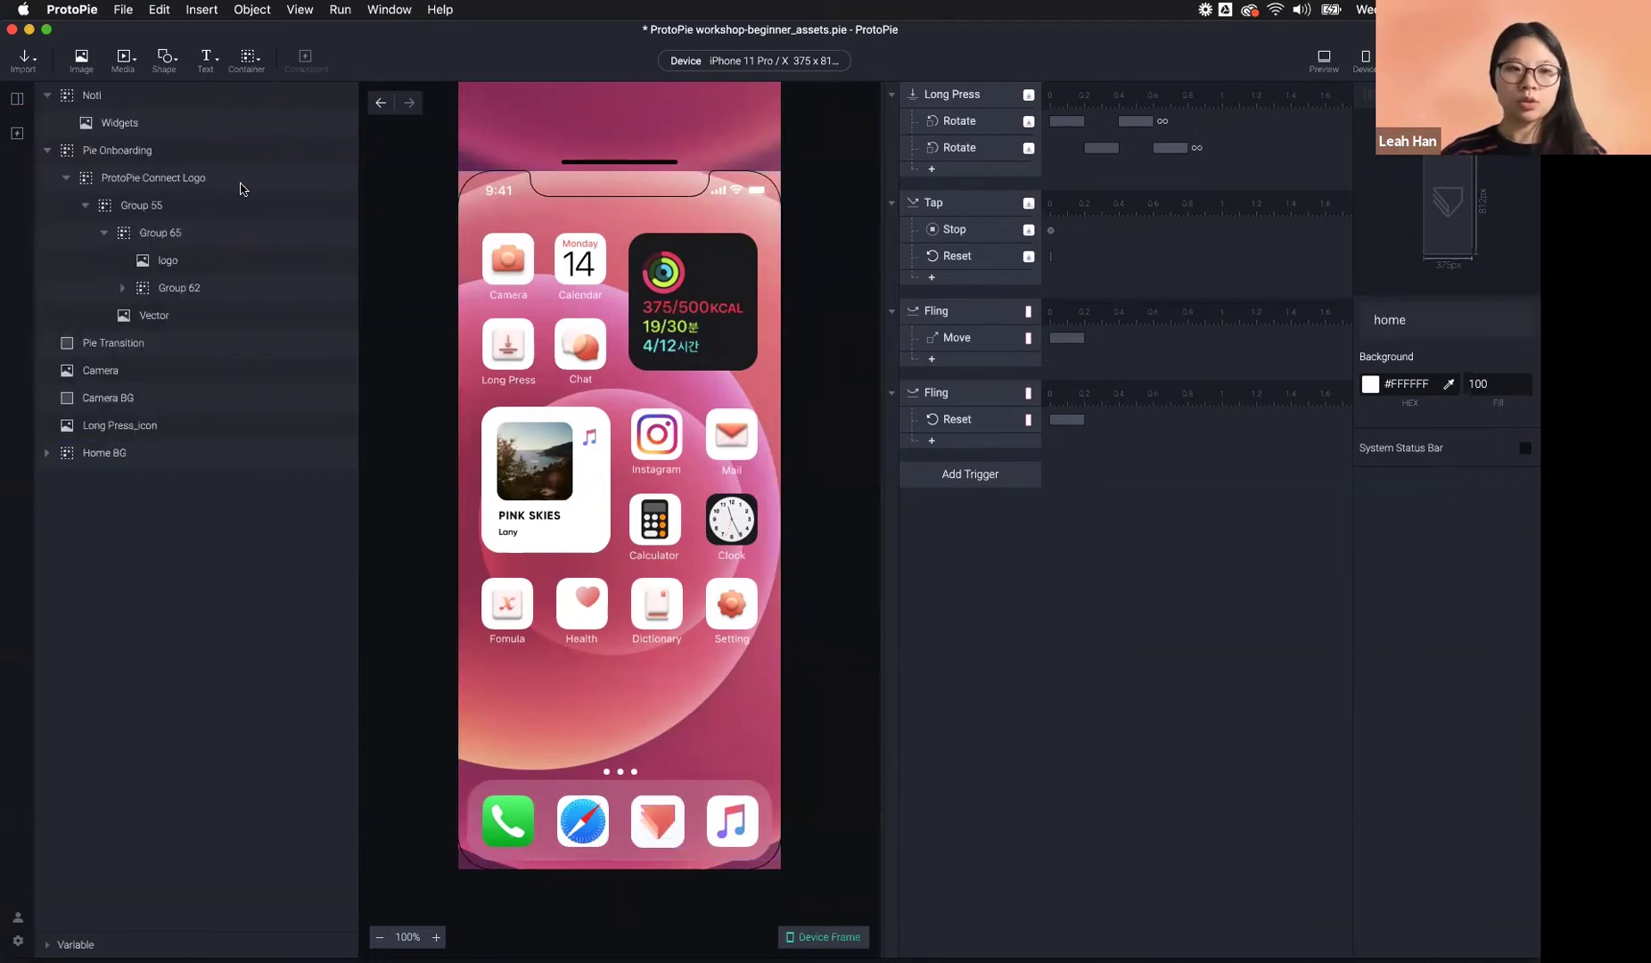
- Add a Tap trigger to the Pie Onboarding icon in the dock of the home scene
click(677, 827)
click(960, 473)
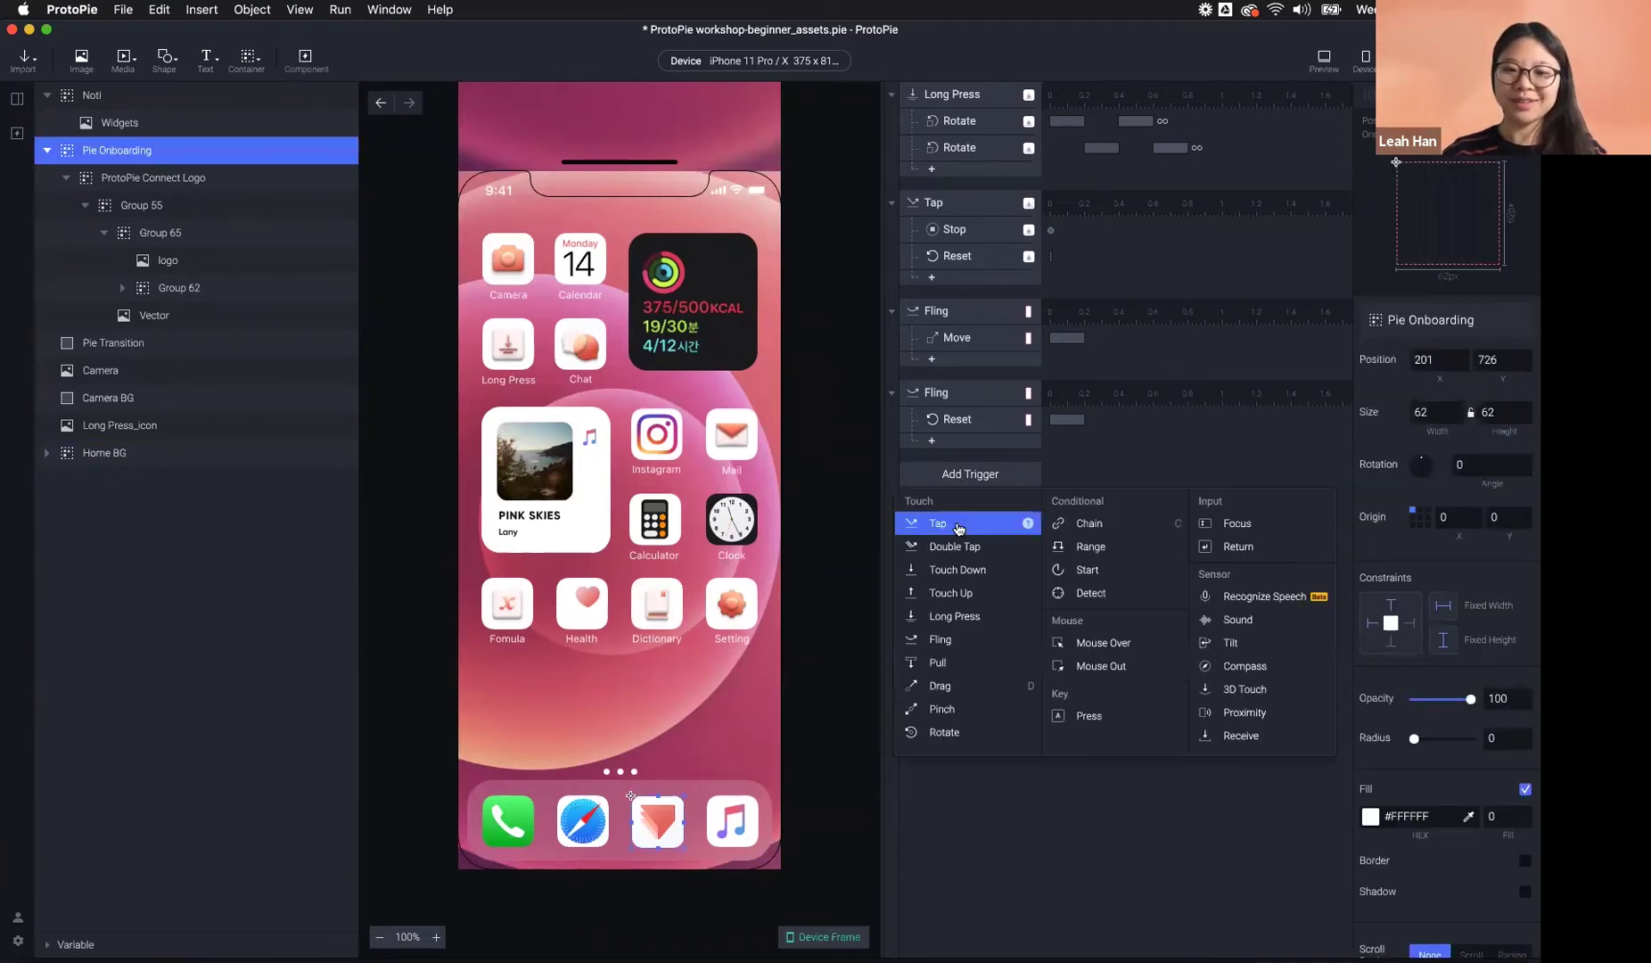
click(959, 524)
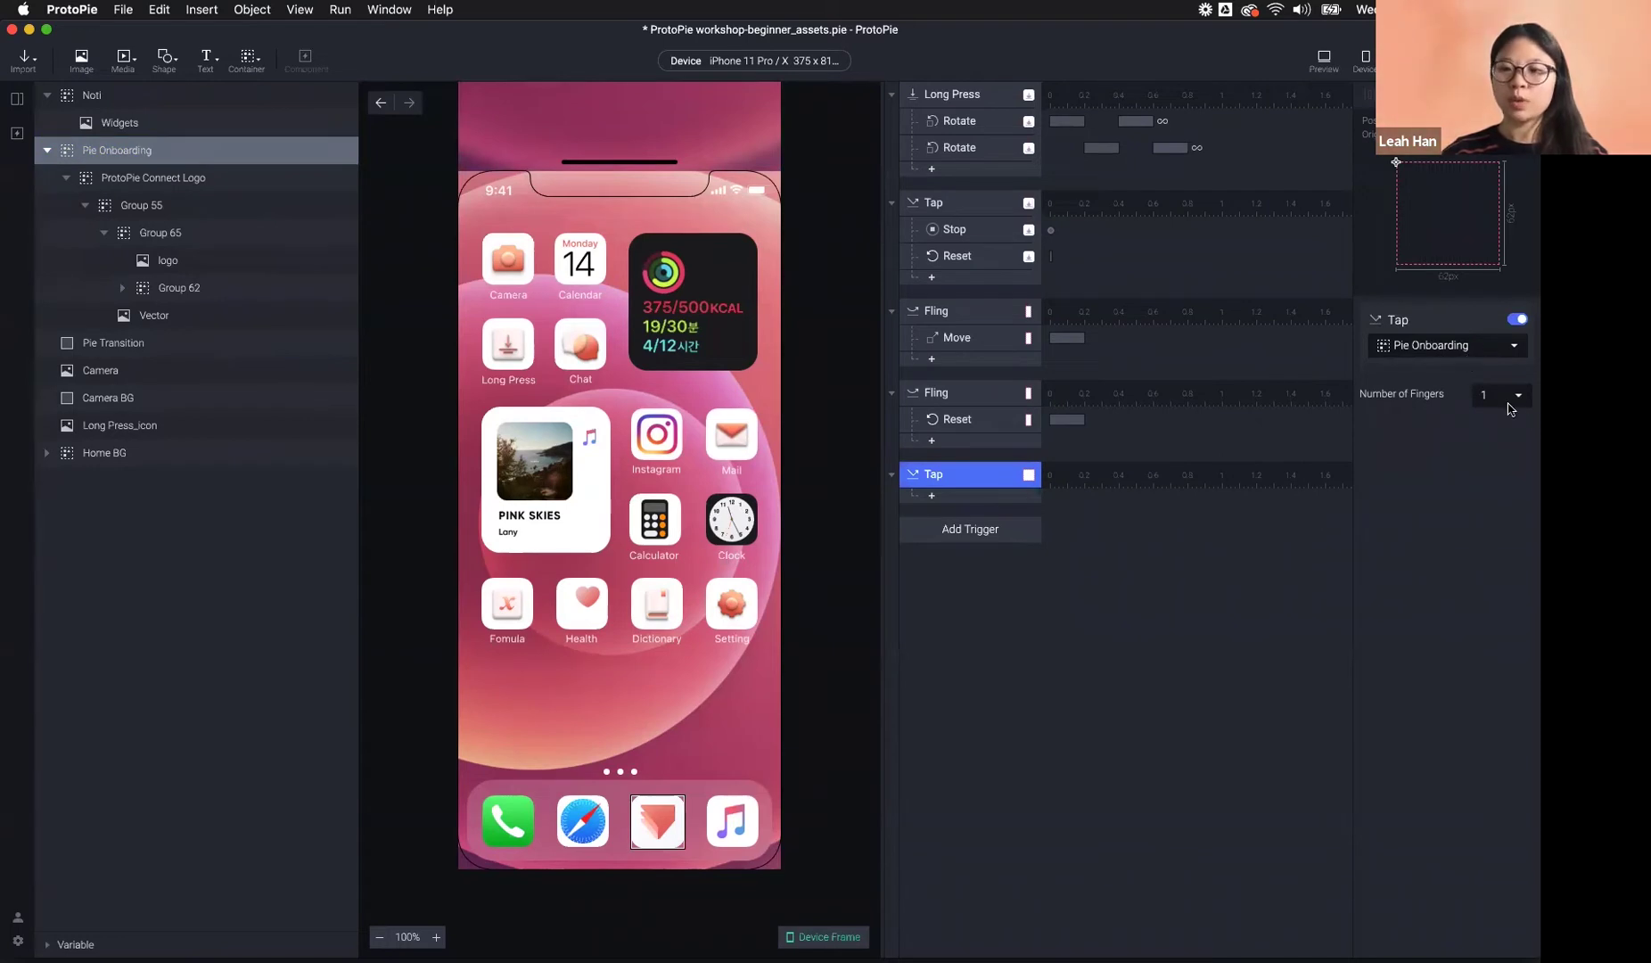
- Add a Jump response to the Pie Onboarding Tap trigger, targeting the Onborading scene with the Pop transition
click(979, 496)
mouse_move(945, 516)
click(1159, 520)
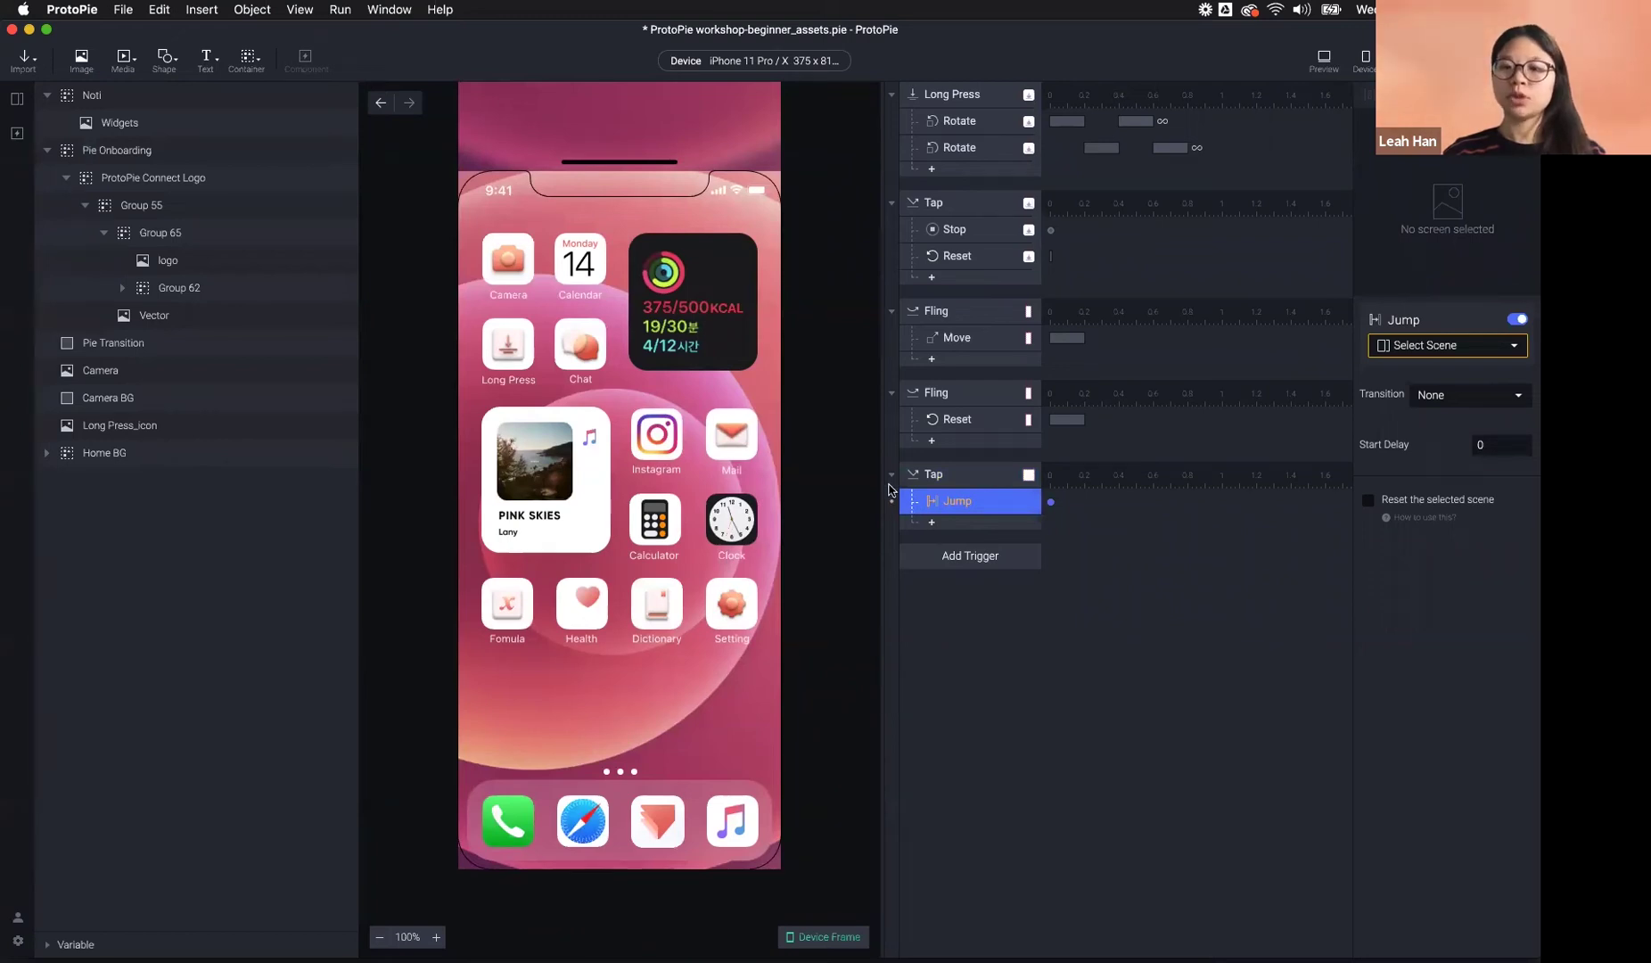
click(1446, 351)
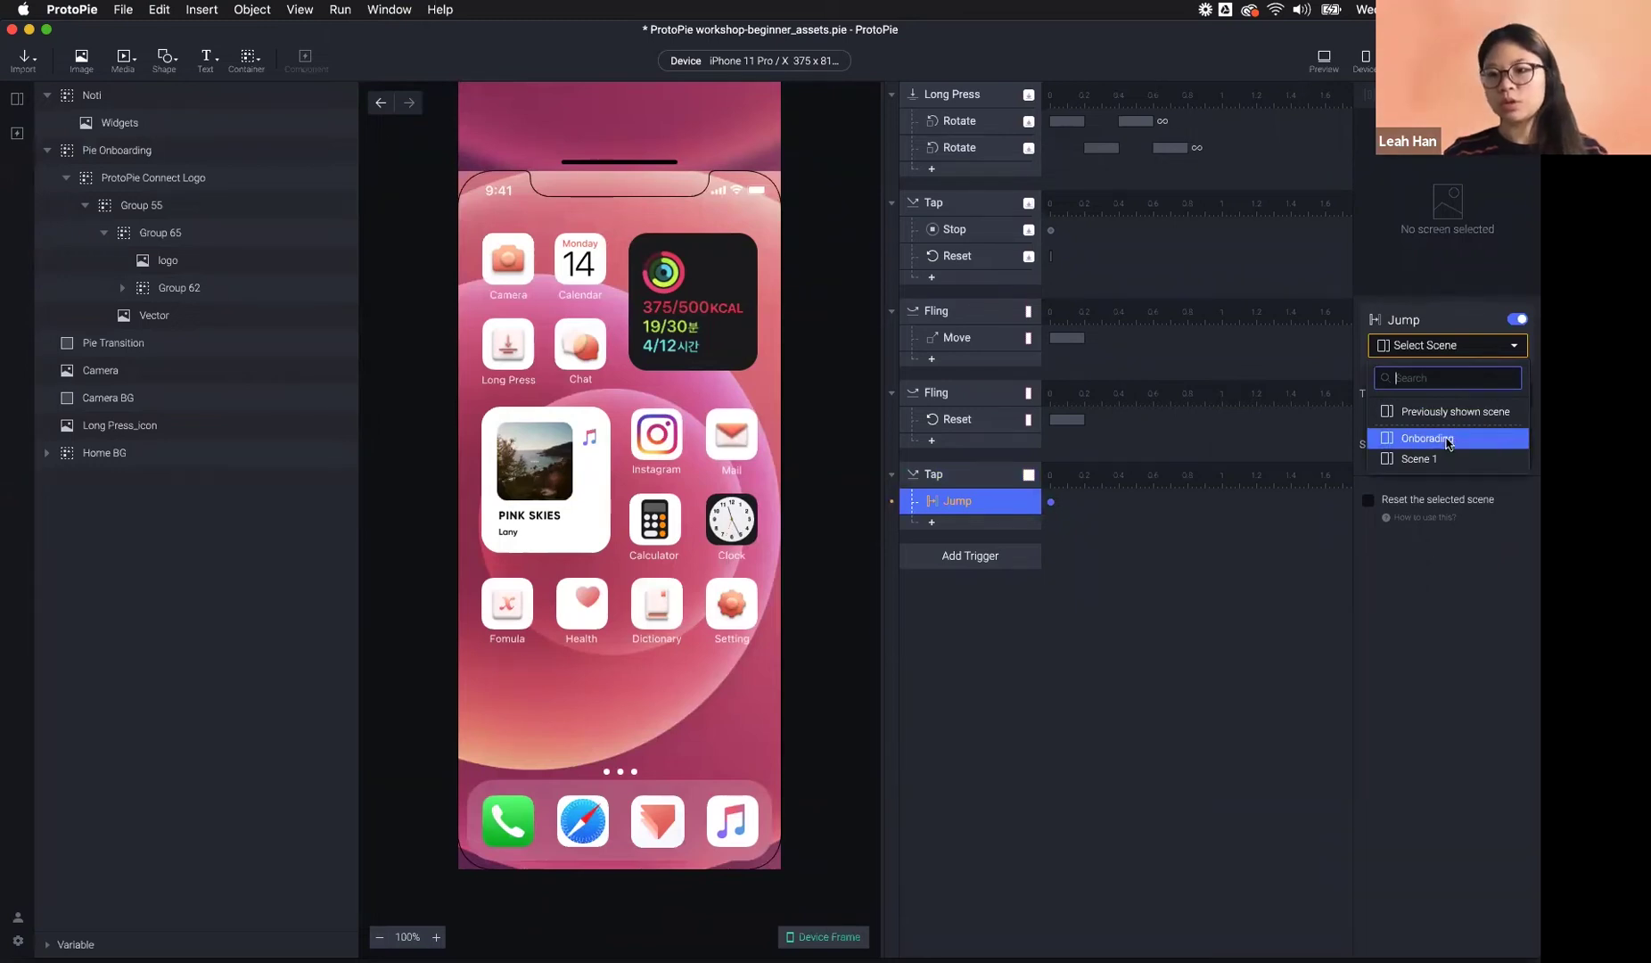
click(1445, 440)
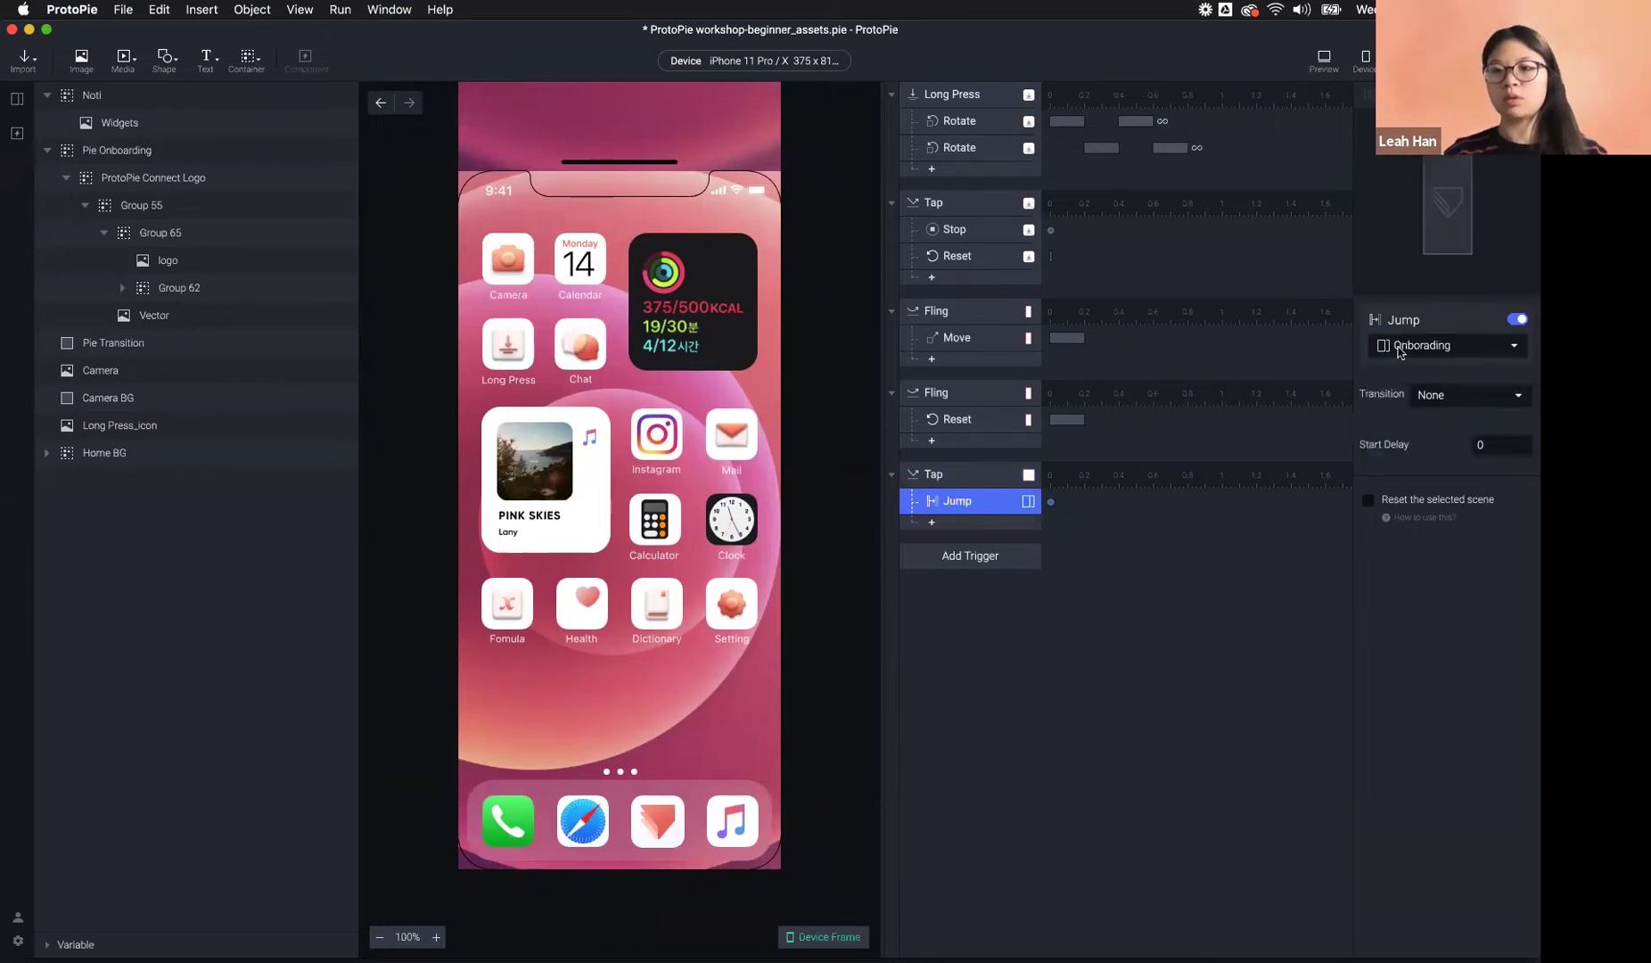
click(1473, 399)
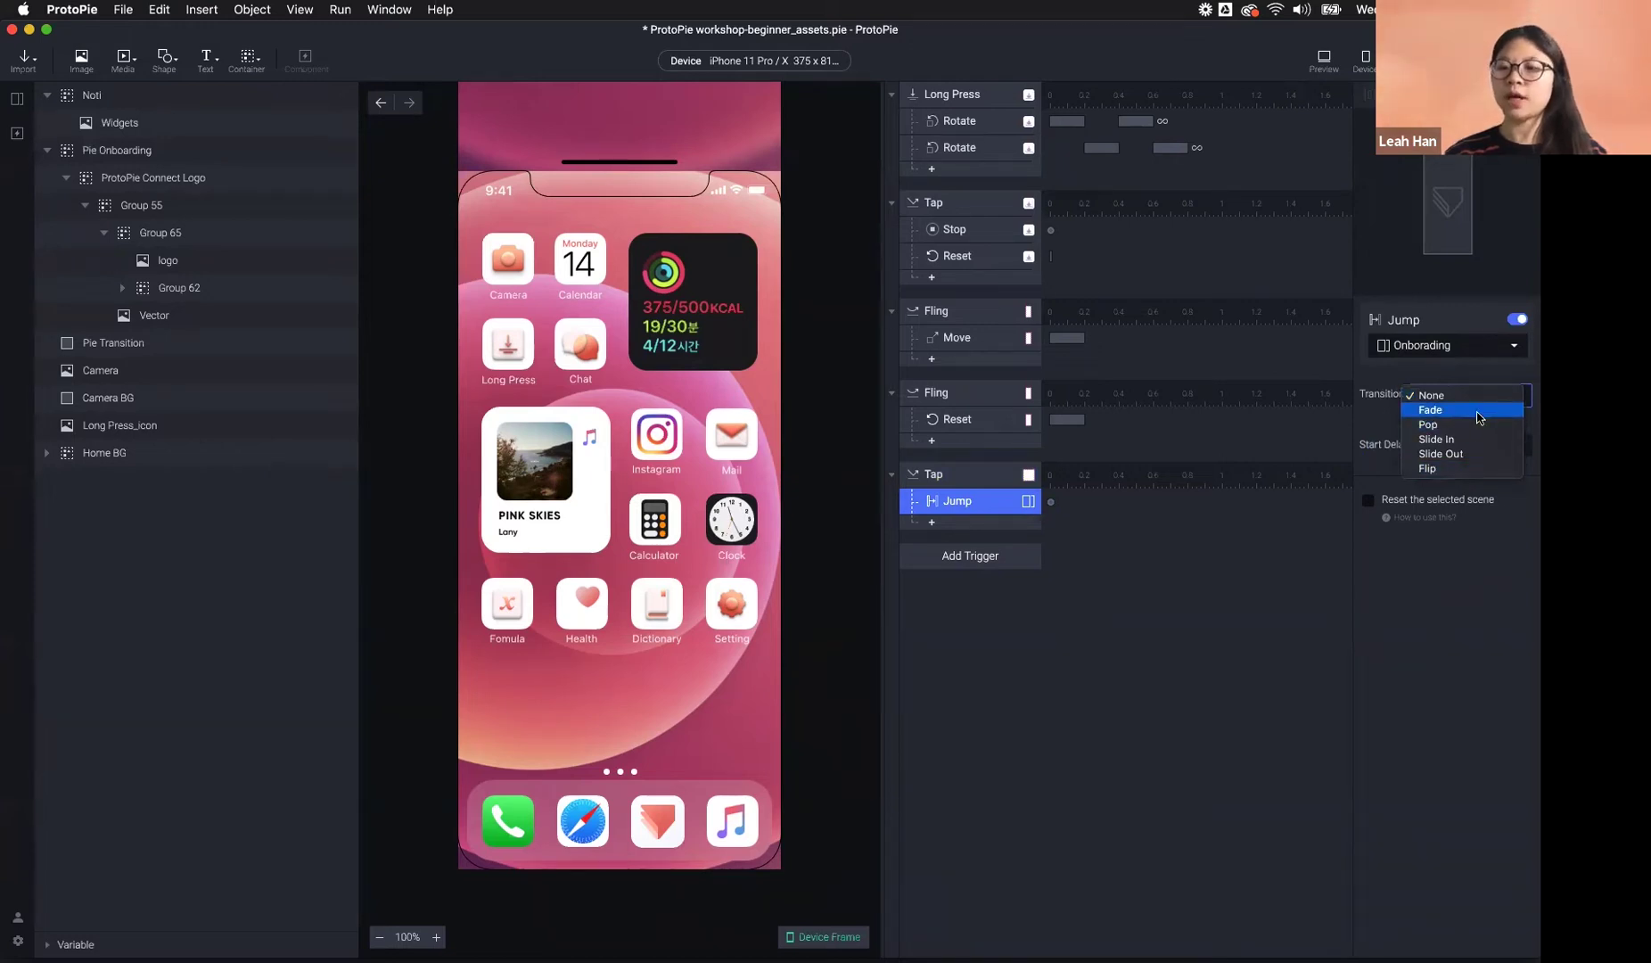
click(1479, 430)
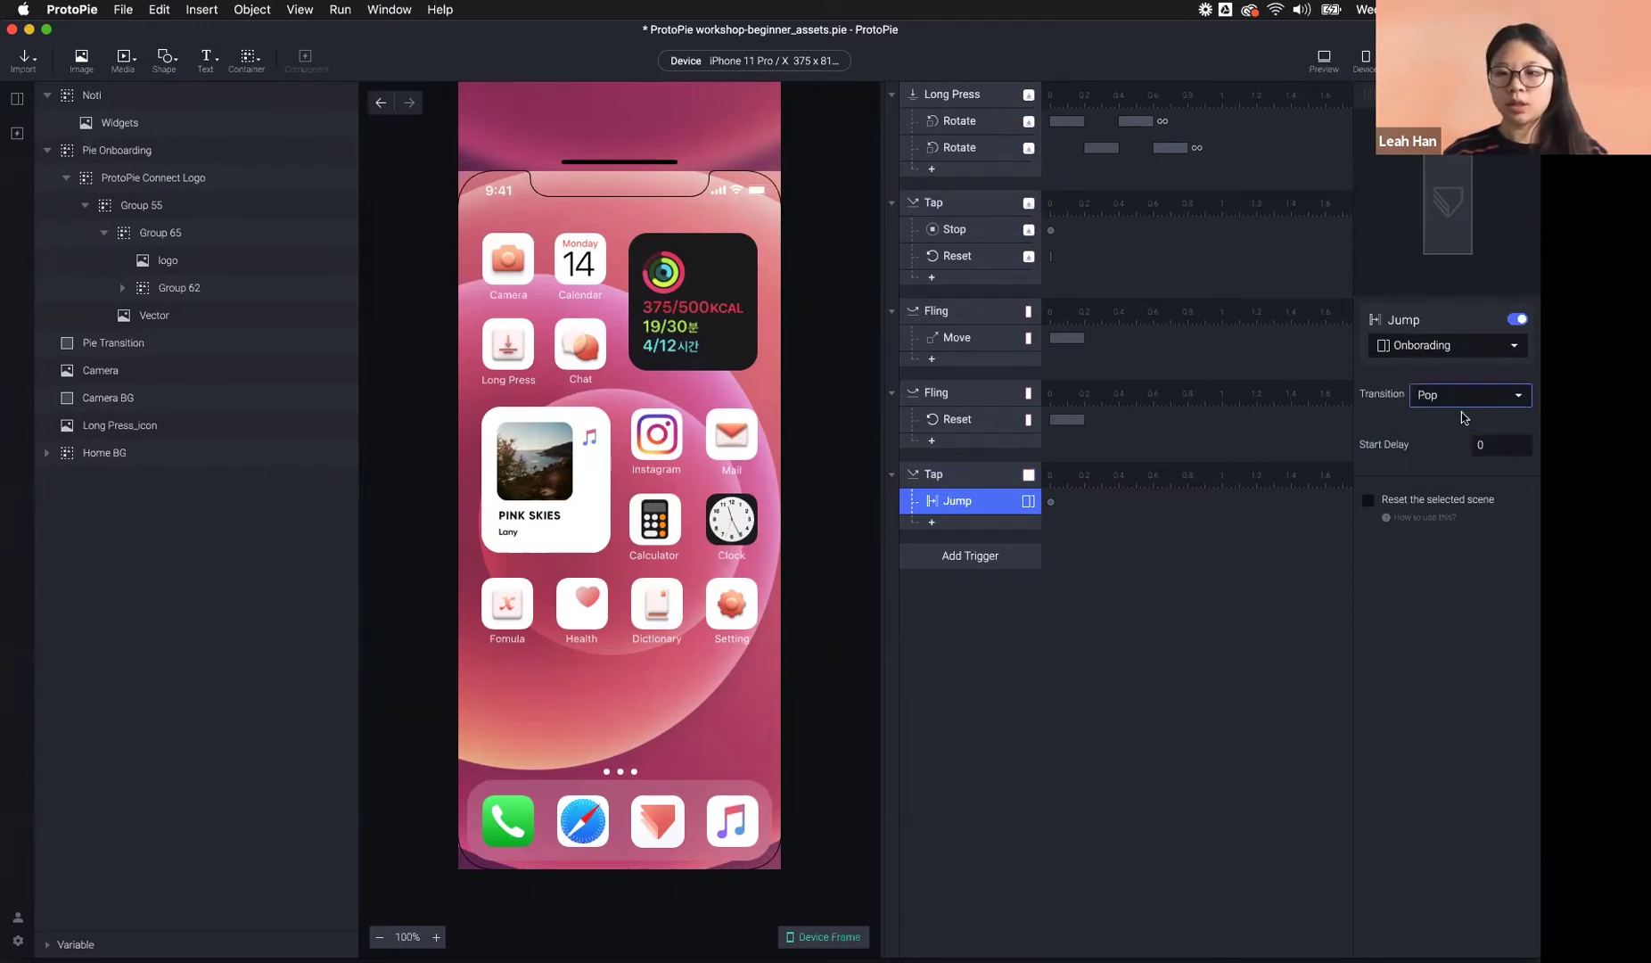
- Preview the prototype, test the Pie Onboarding icon's jump to the Onborading scene several times with restarts, and close the preview
click(1323, 61)
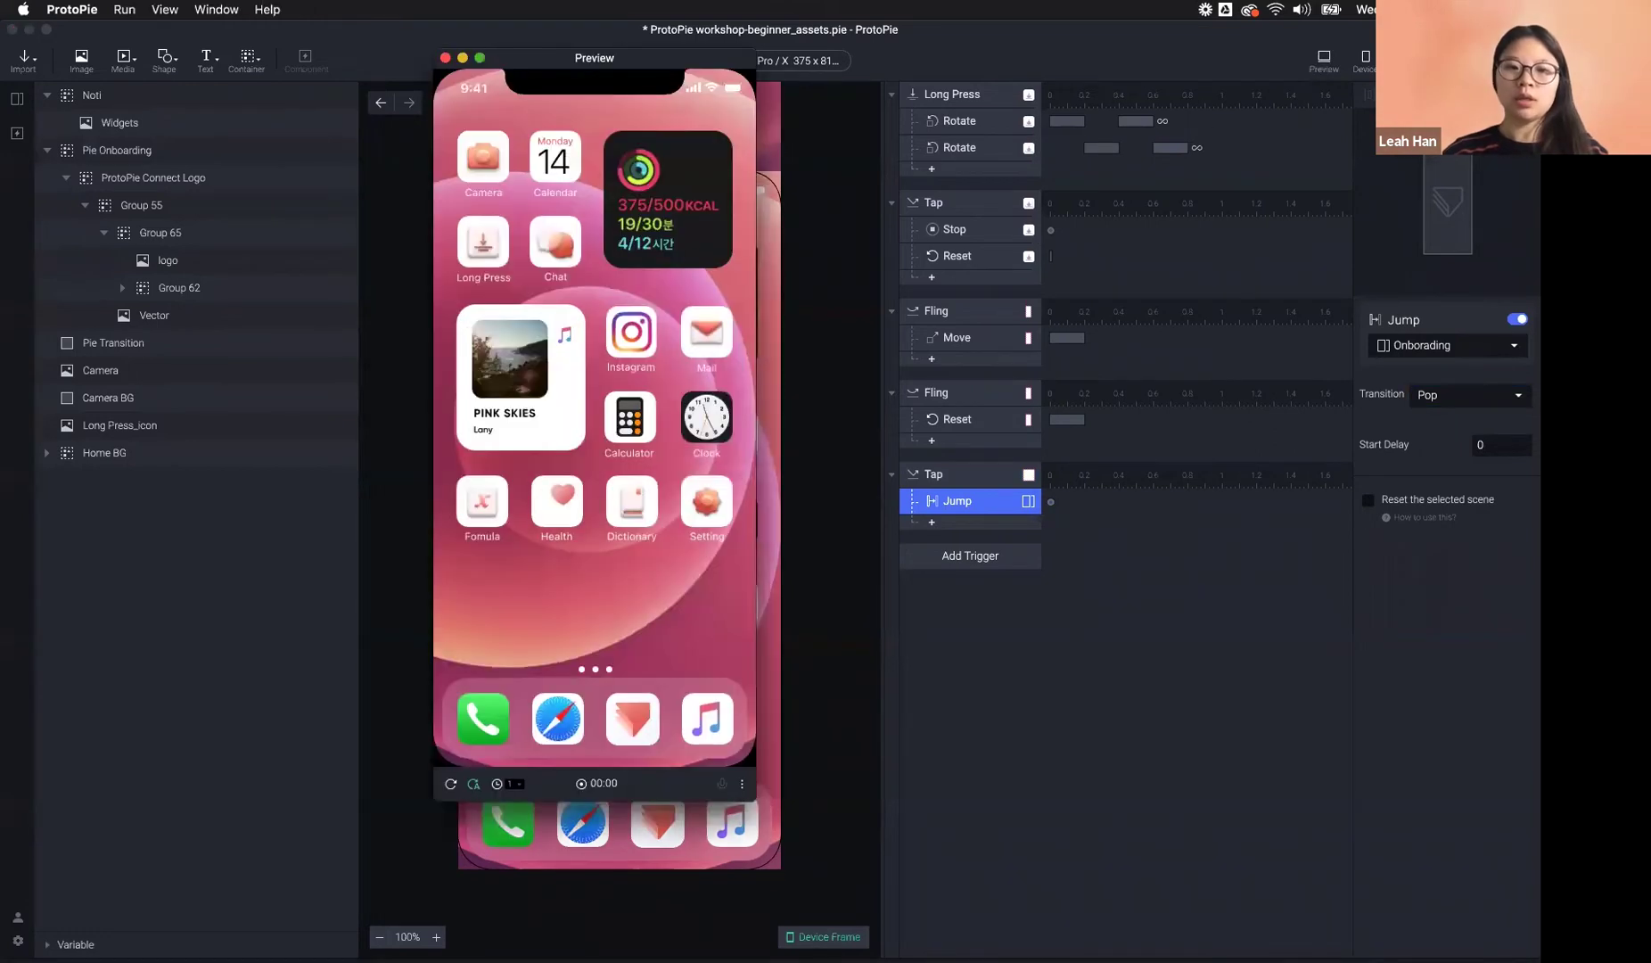
click(632, 718)
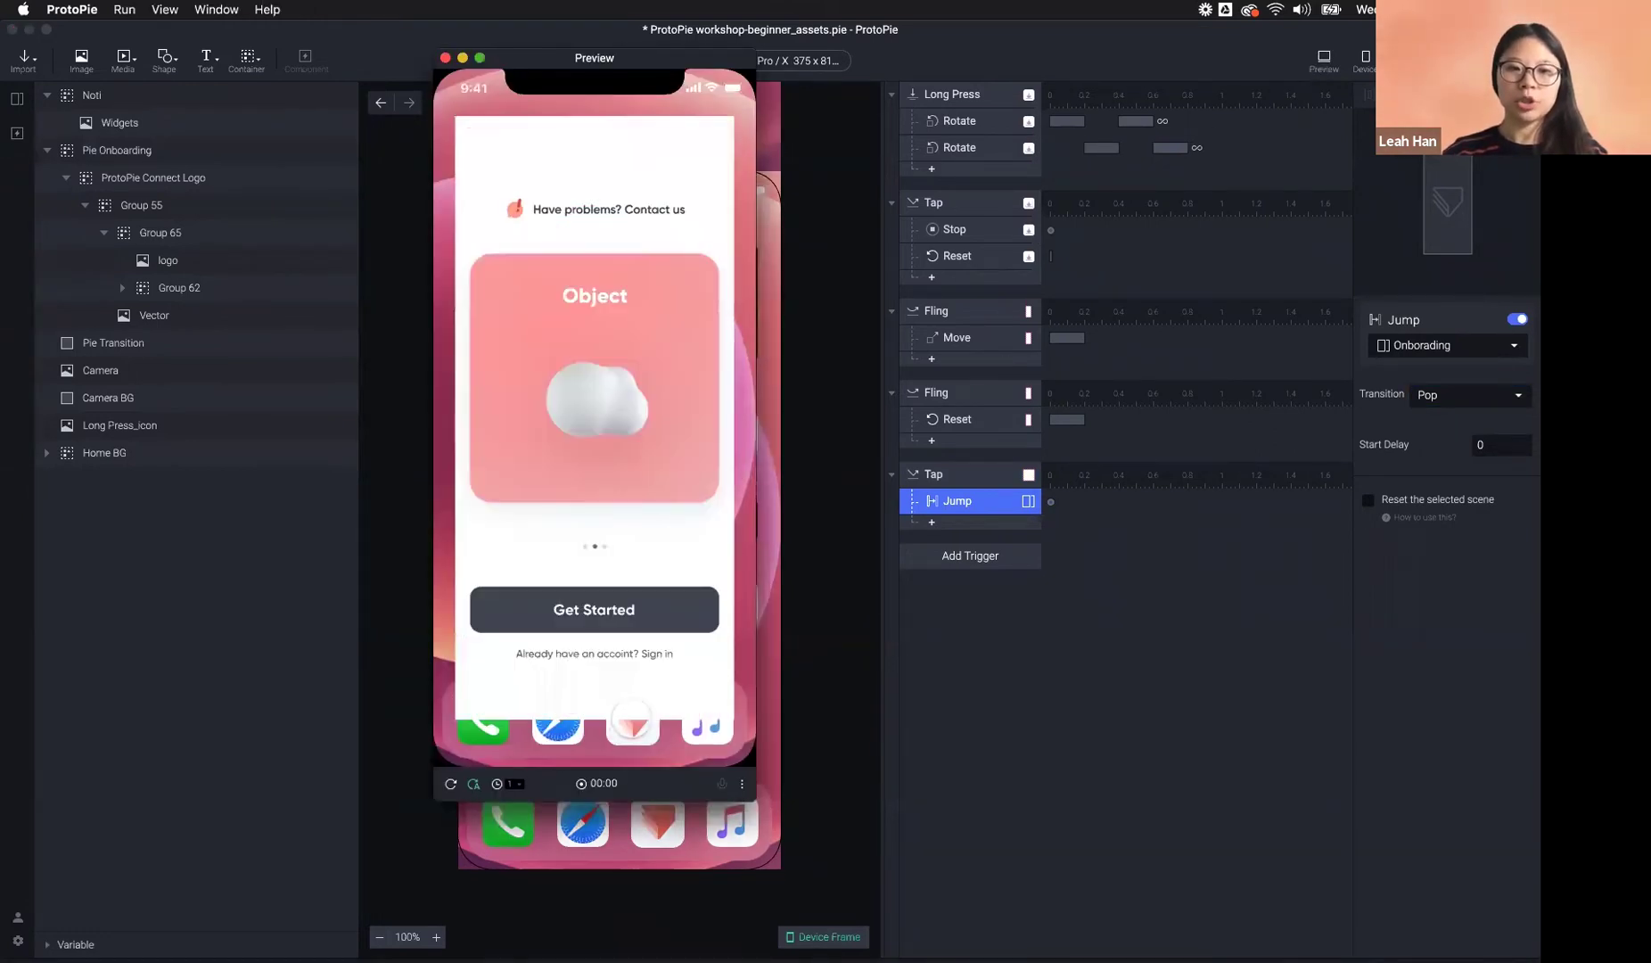
click(450, 785)
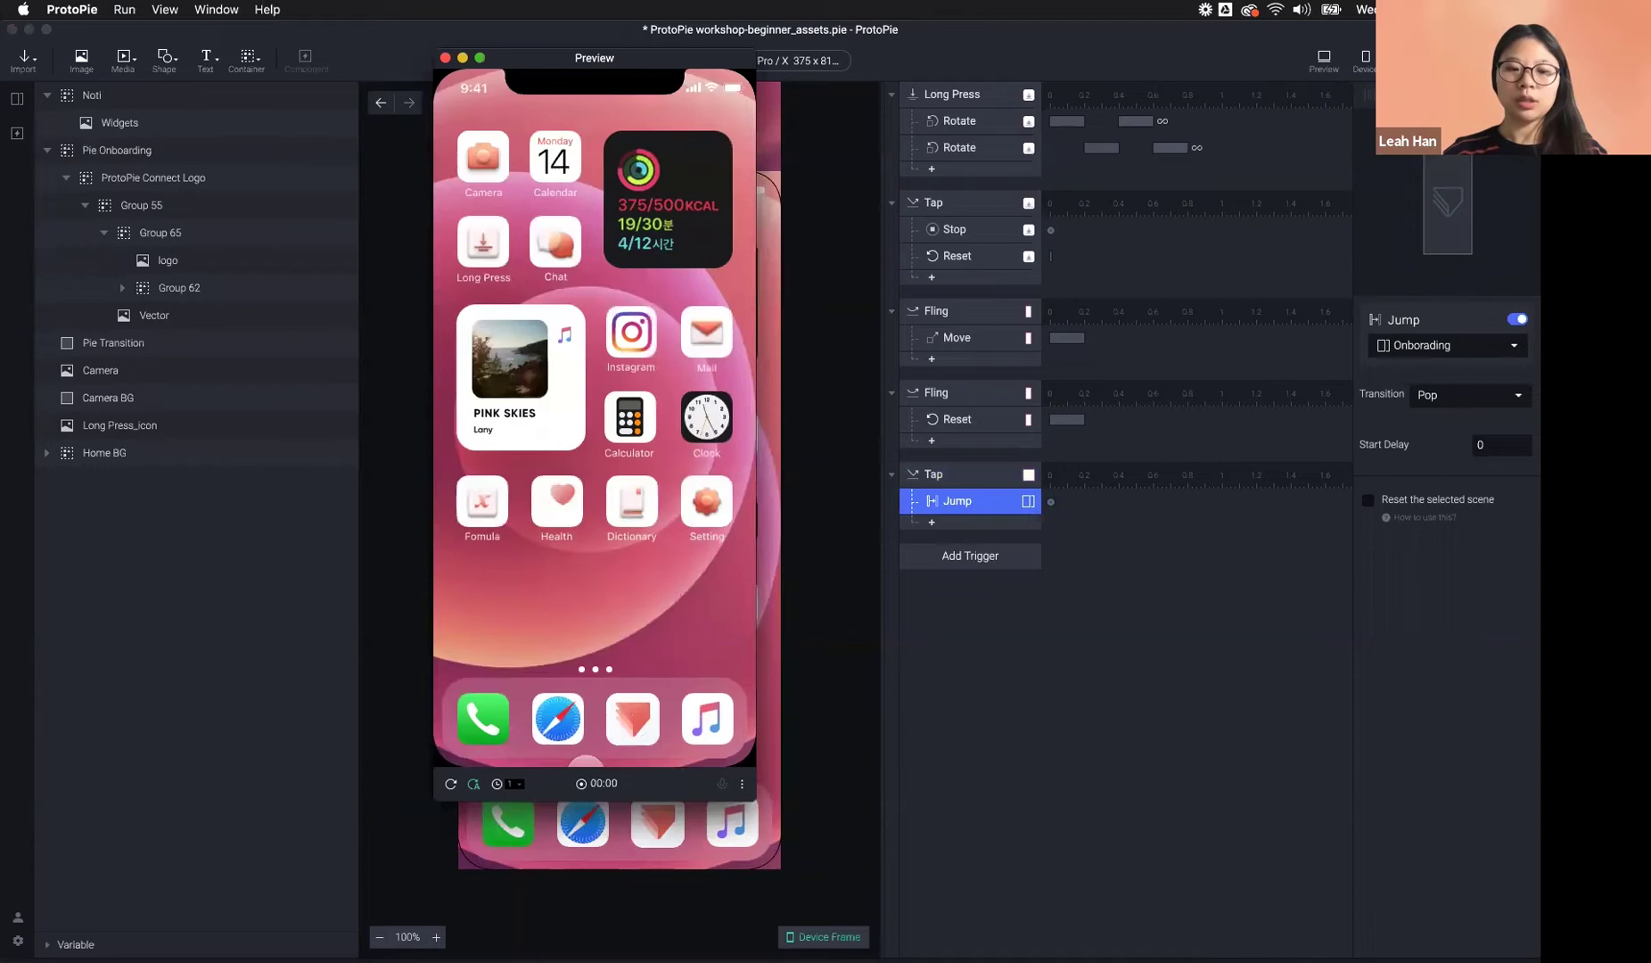
click(634, 721)
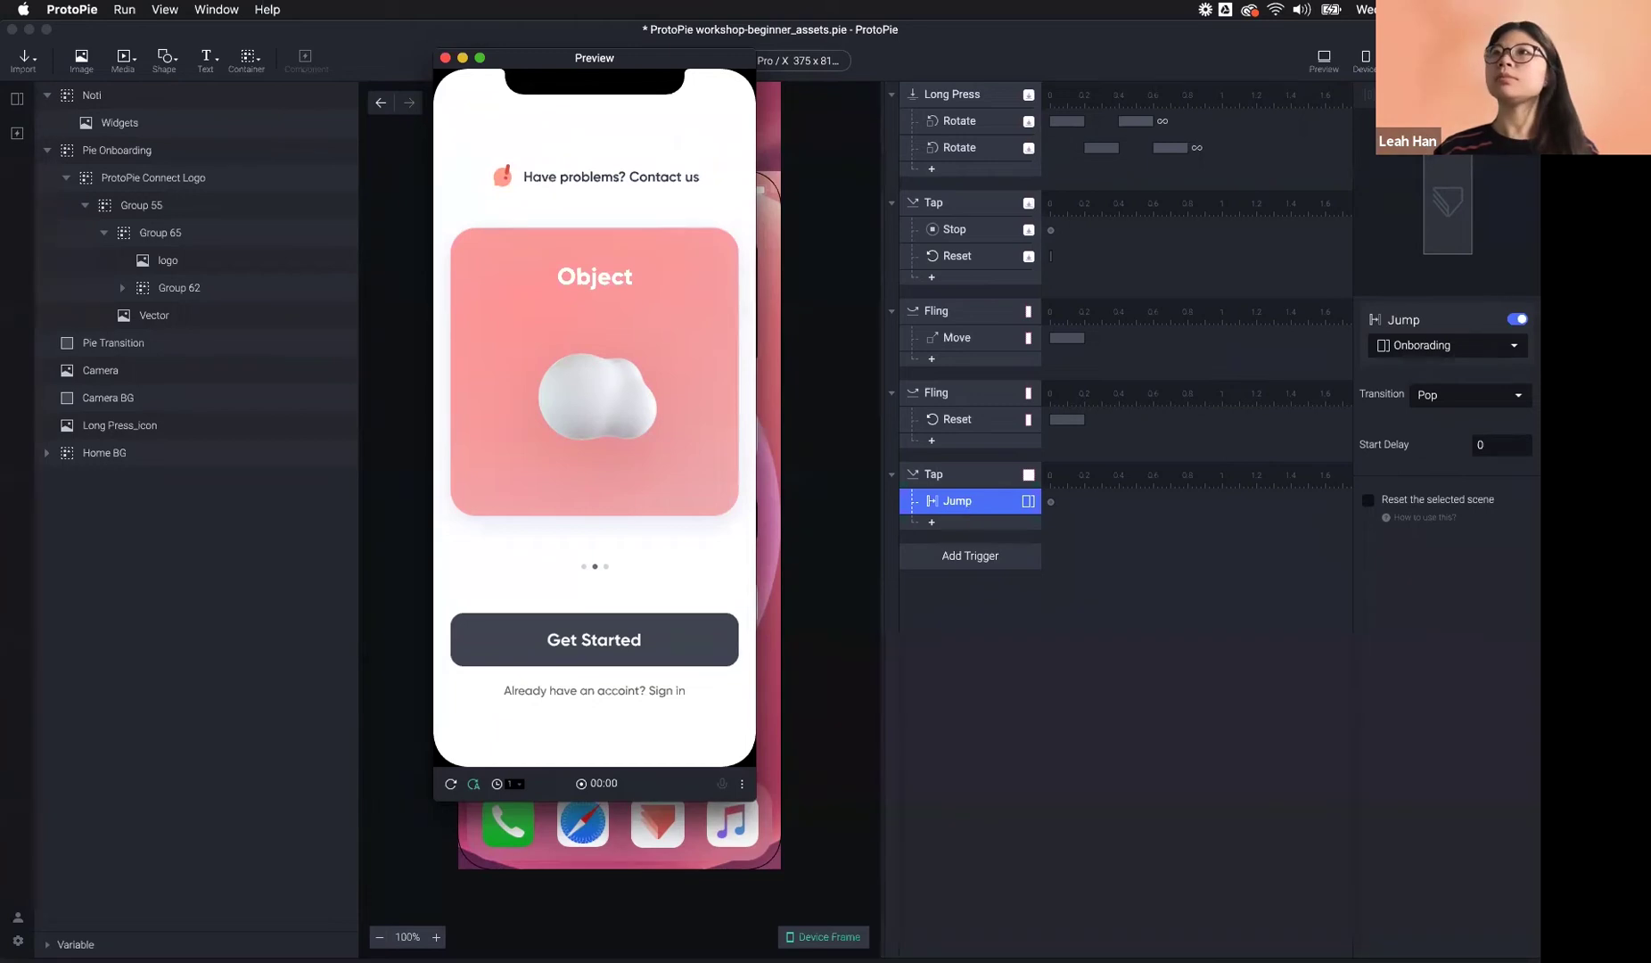
click(1046, 705)
key(super+p)
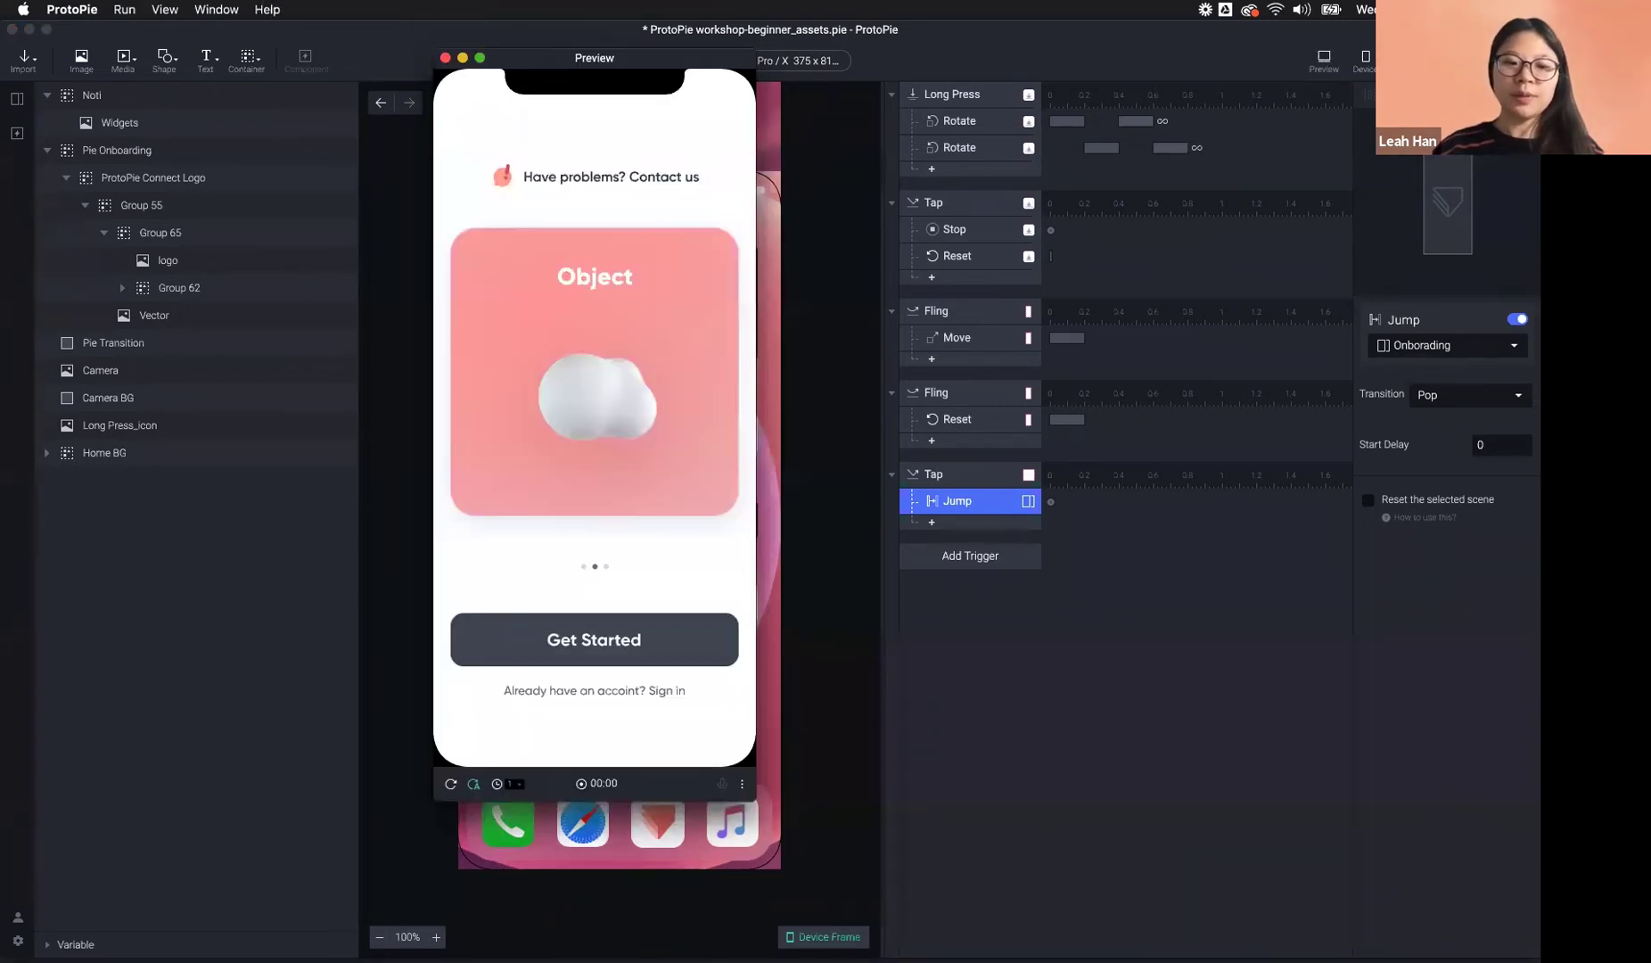
click(450, 782)
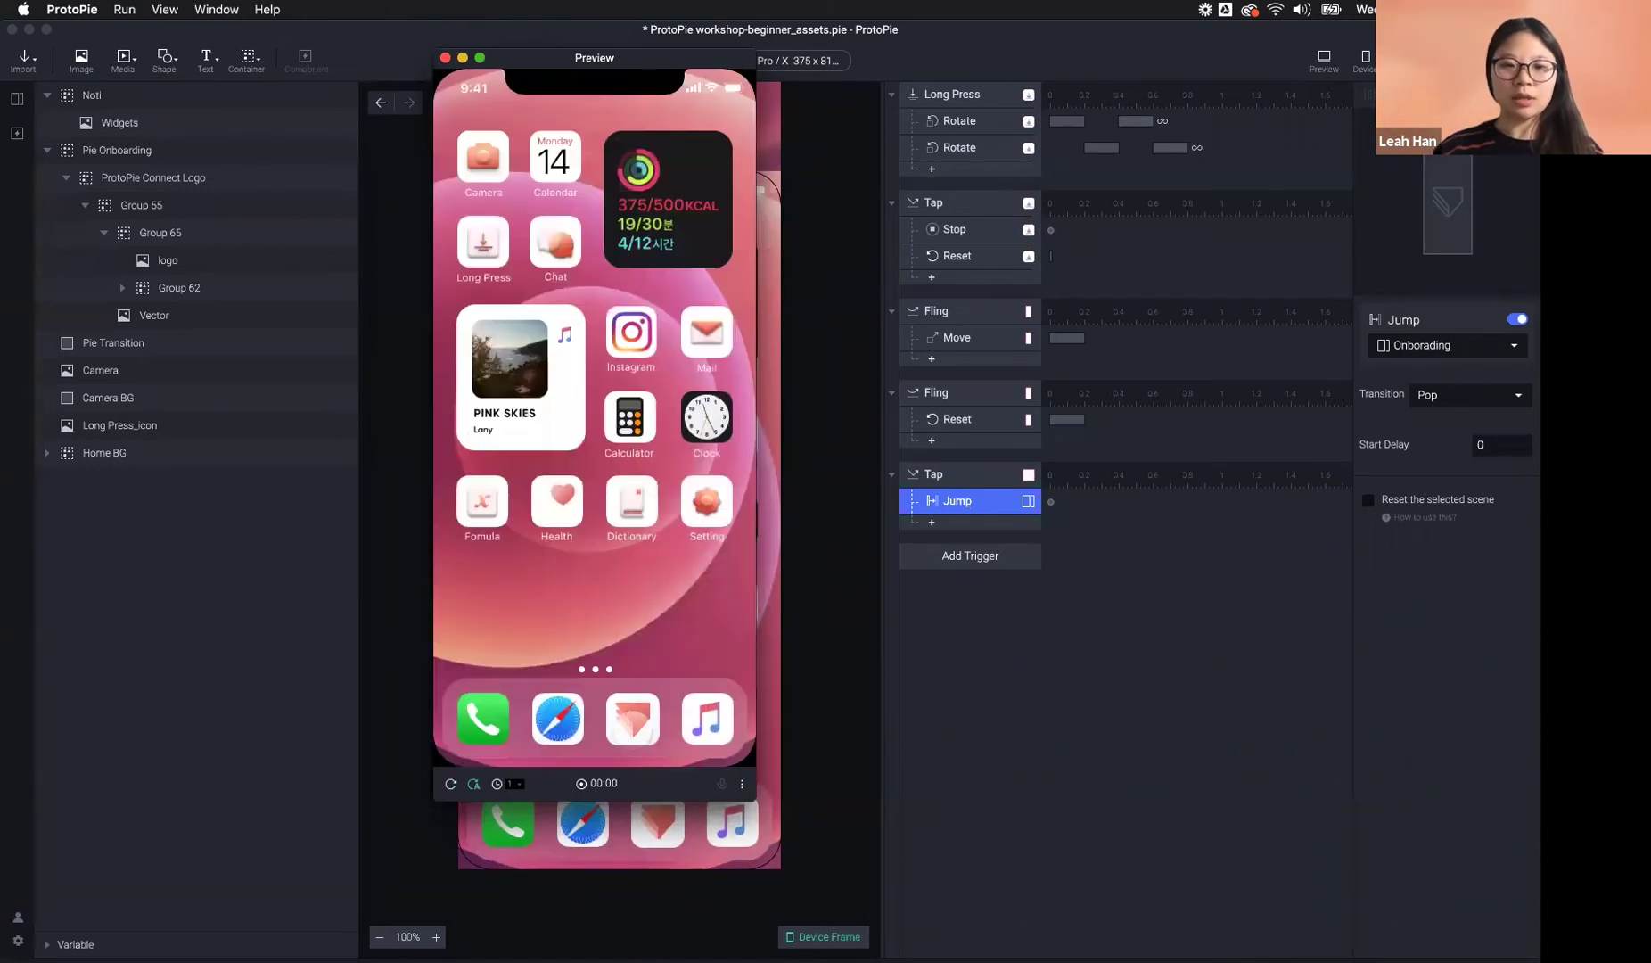
click(635, 719)
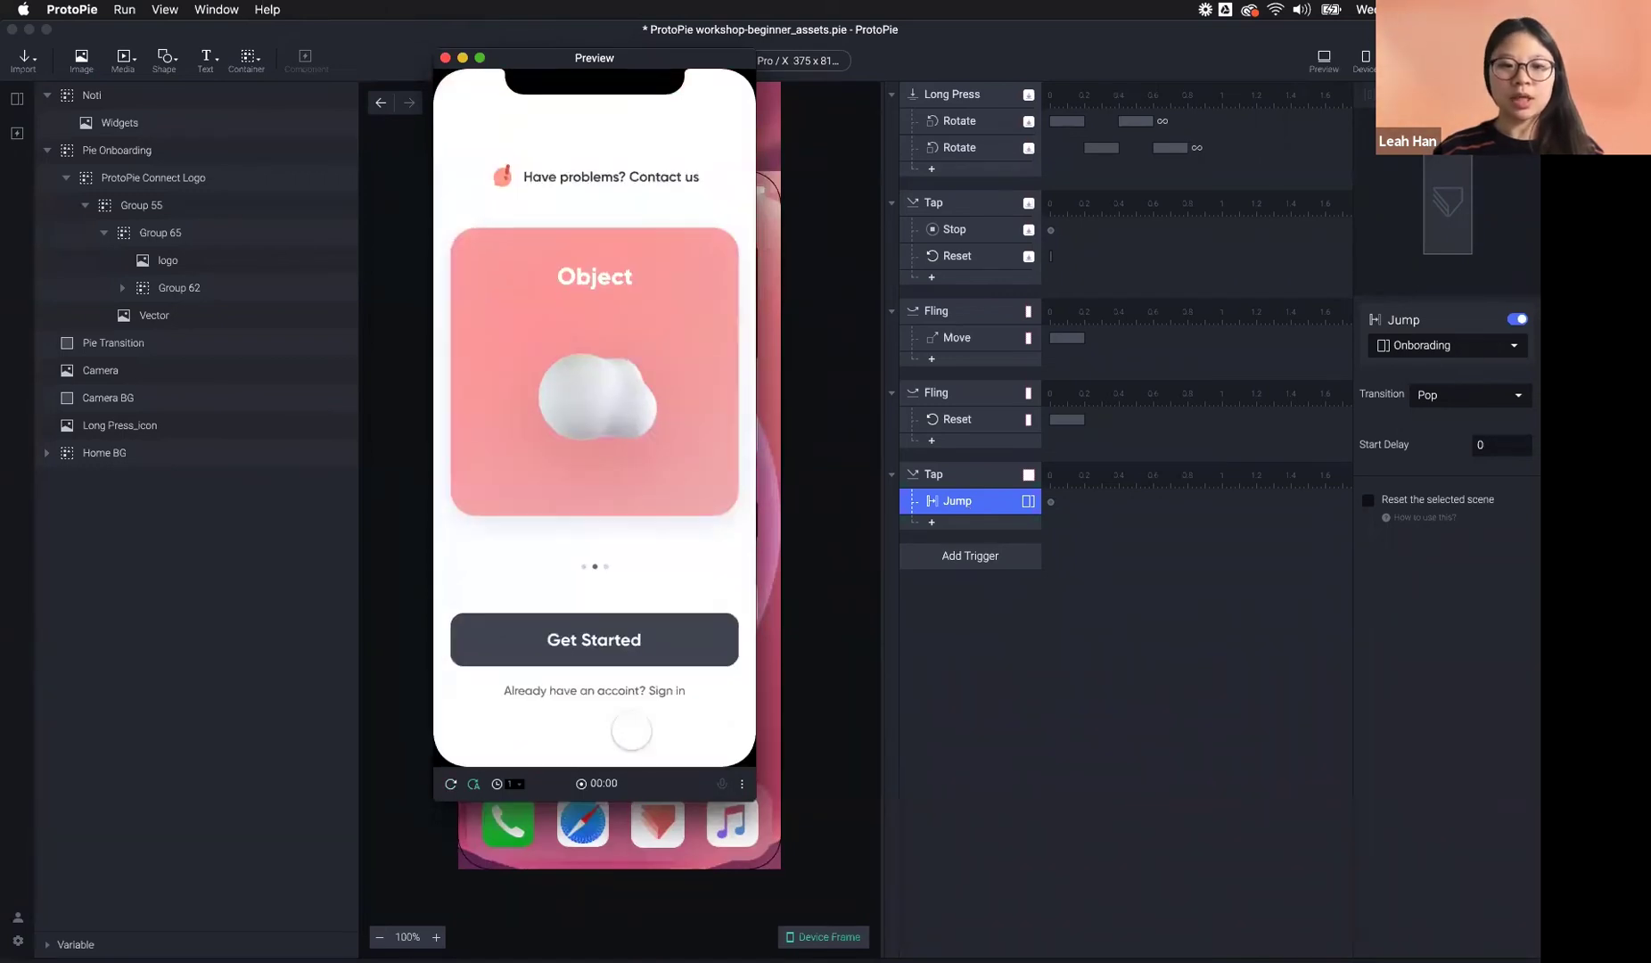
click(450, 783)
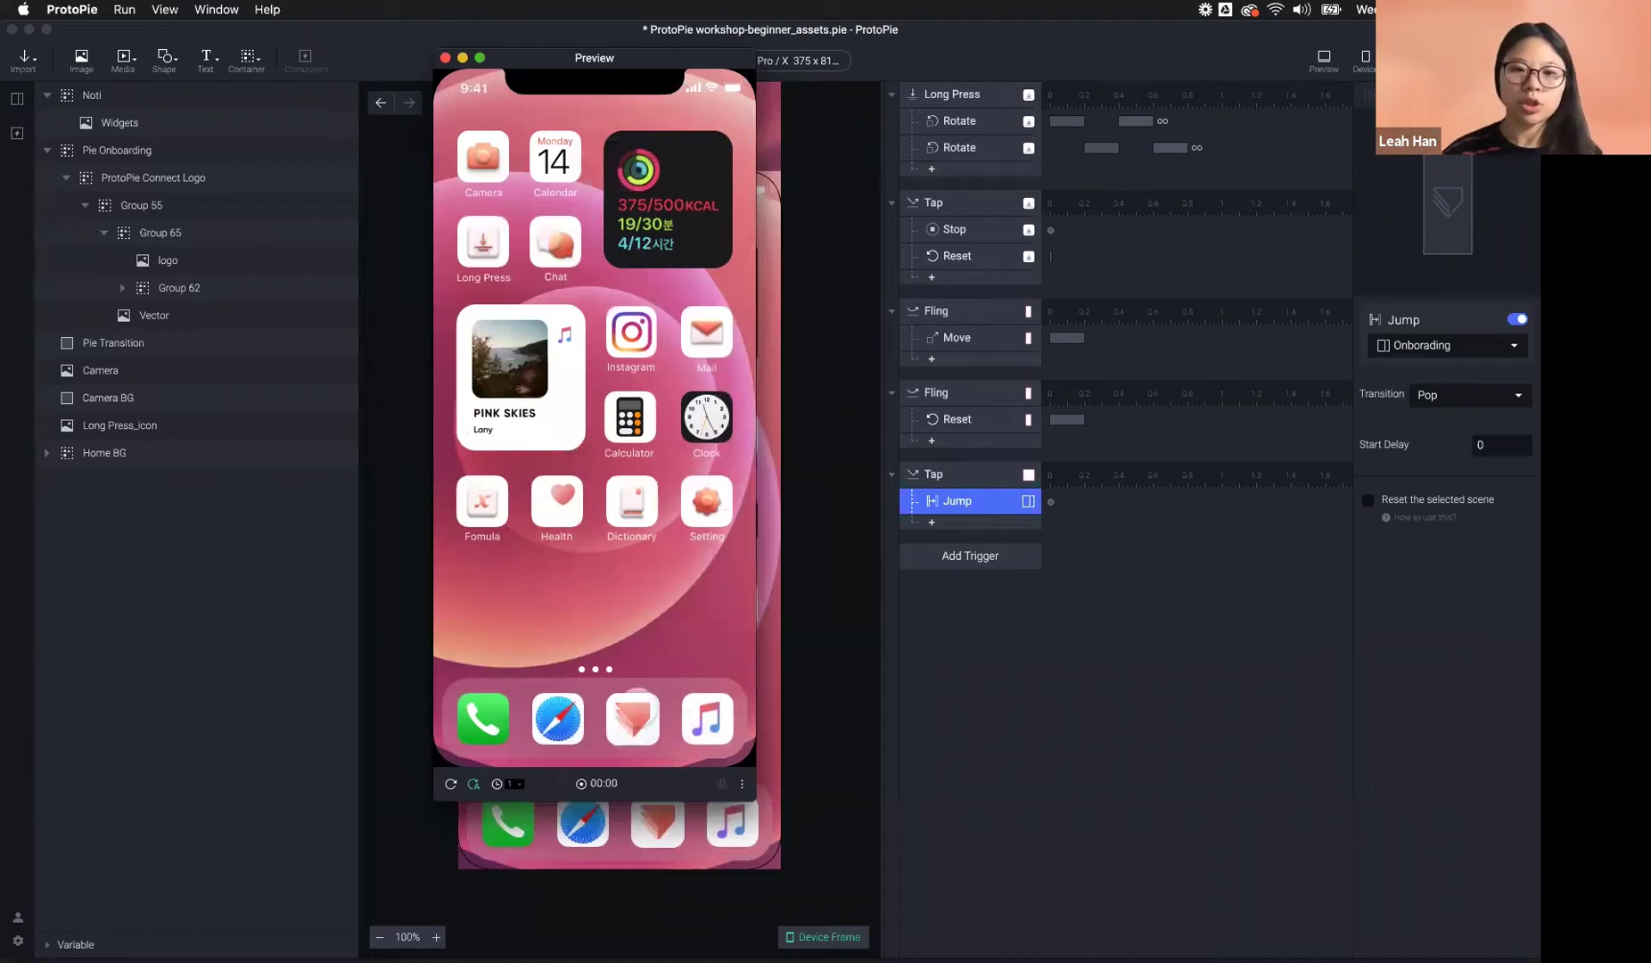
click(634, 713)
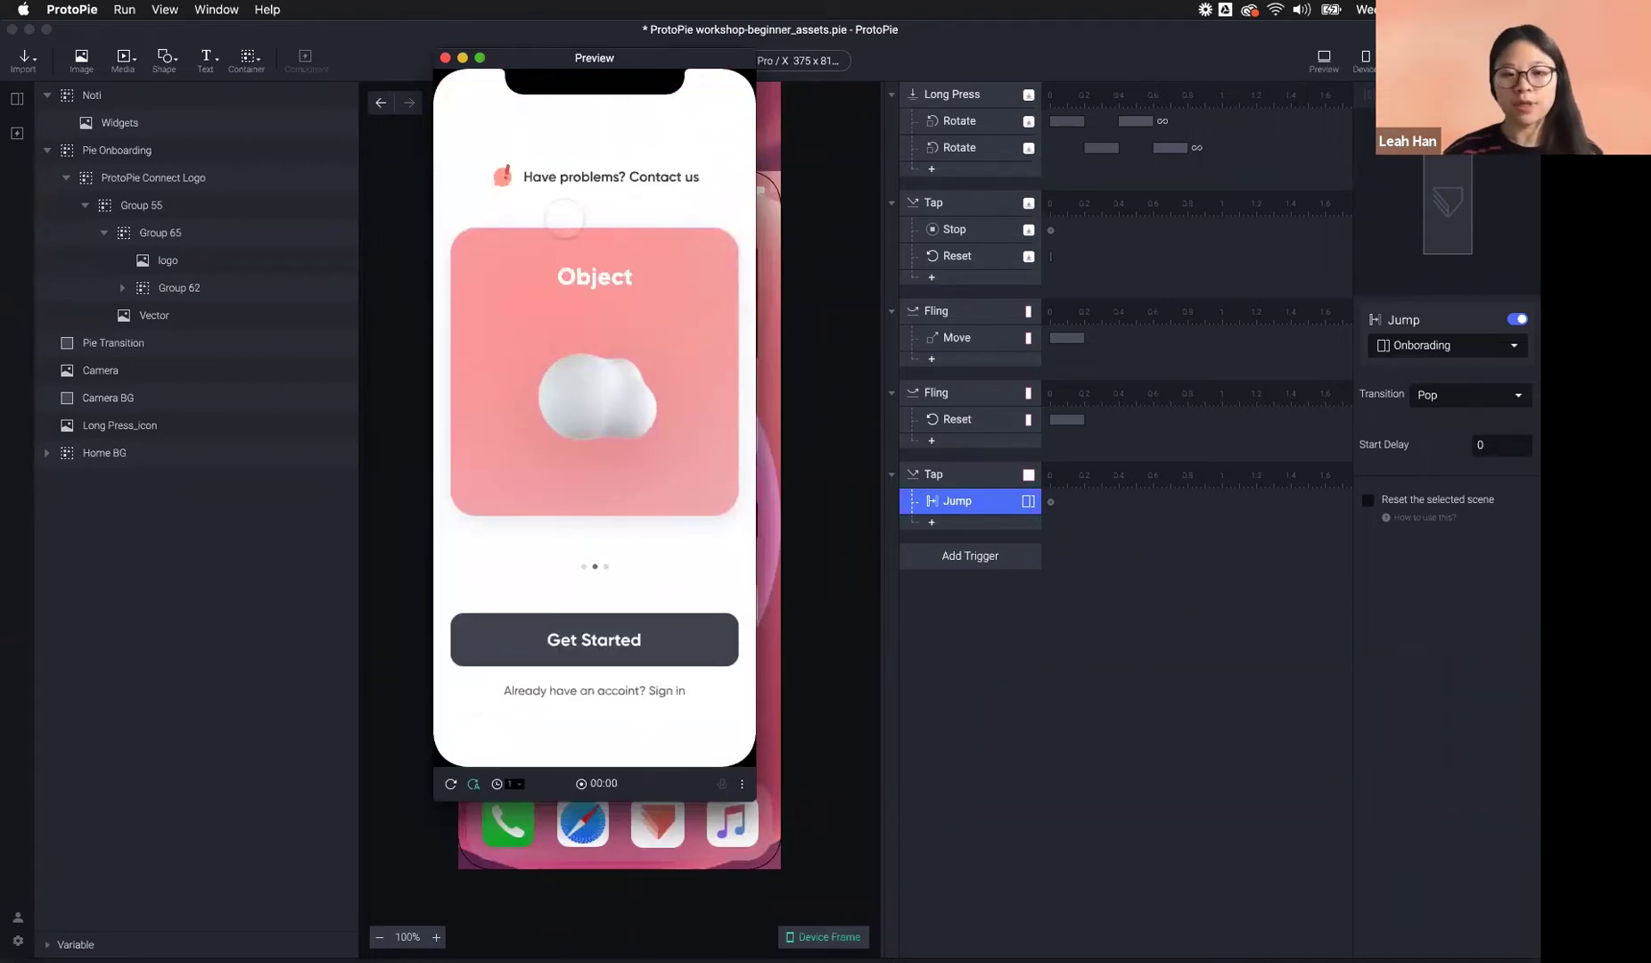
click(450, 784)
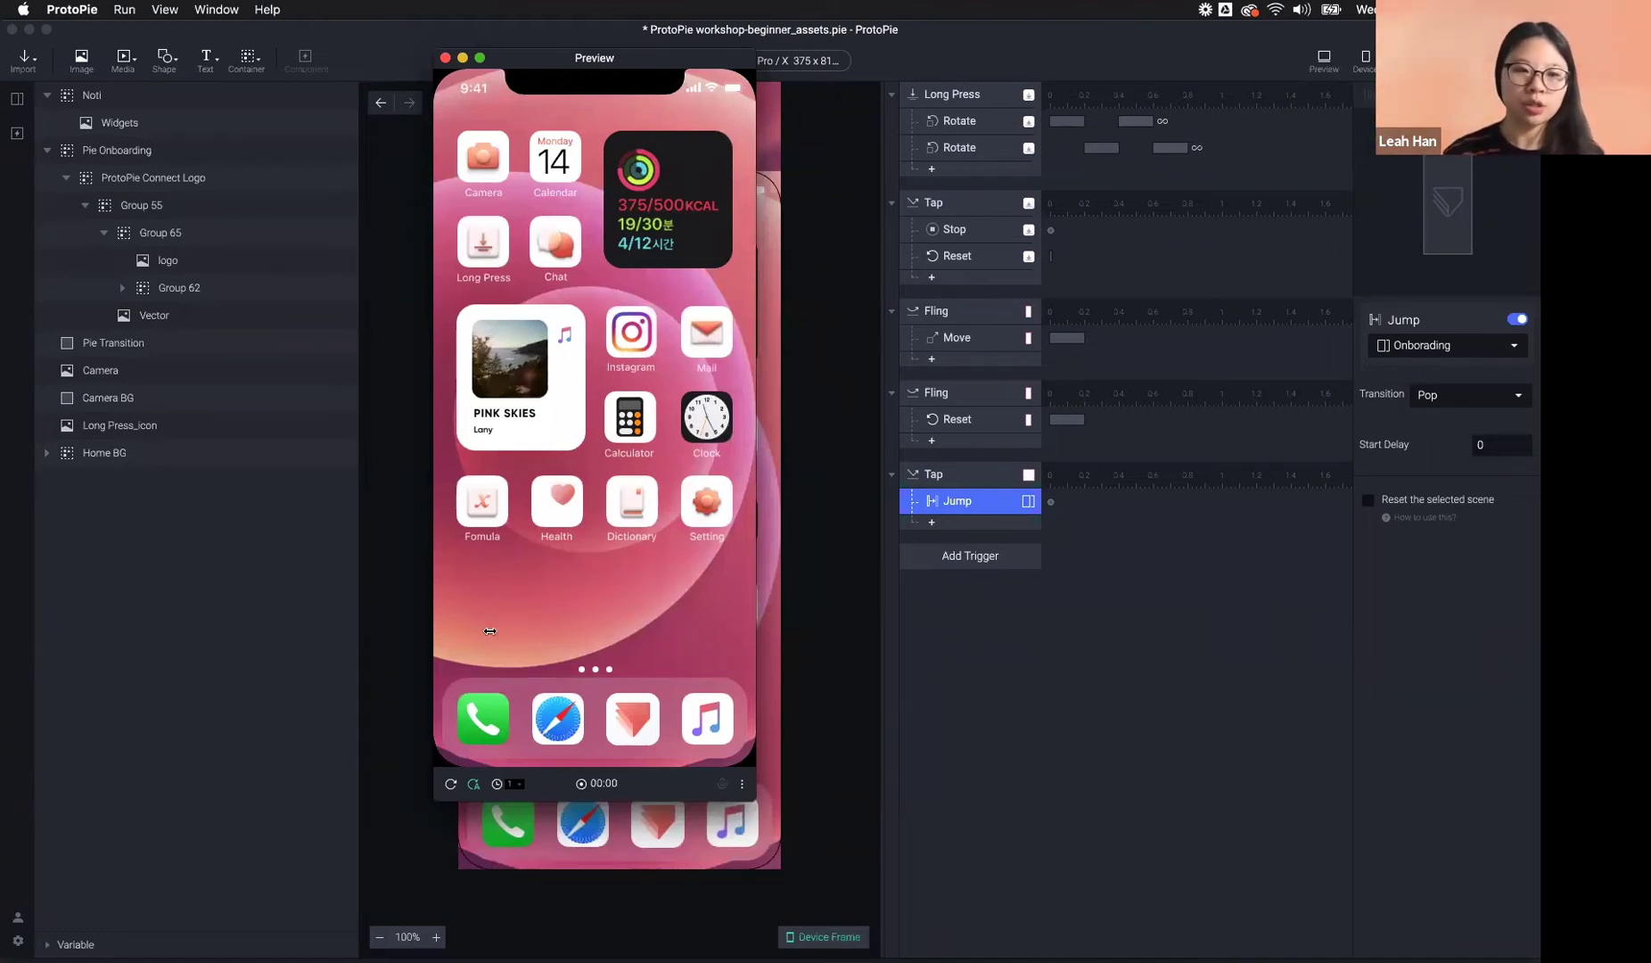
key(super+w)
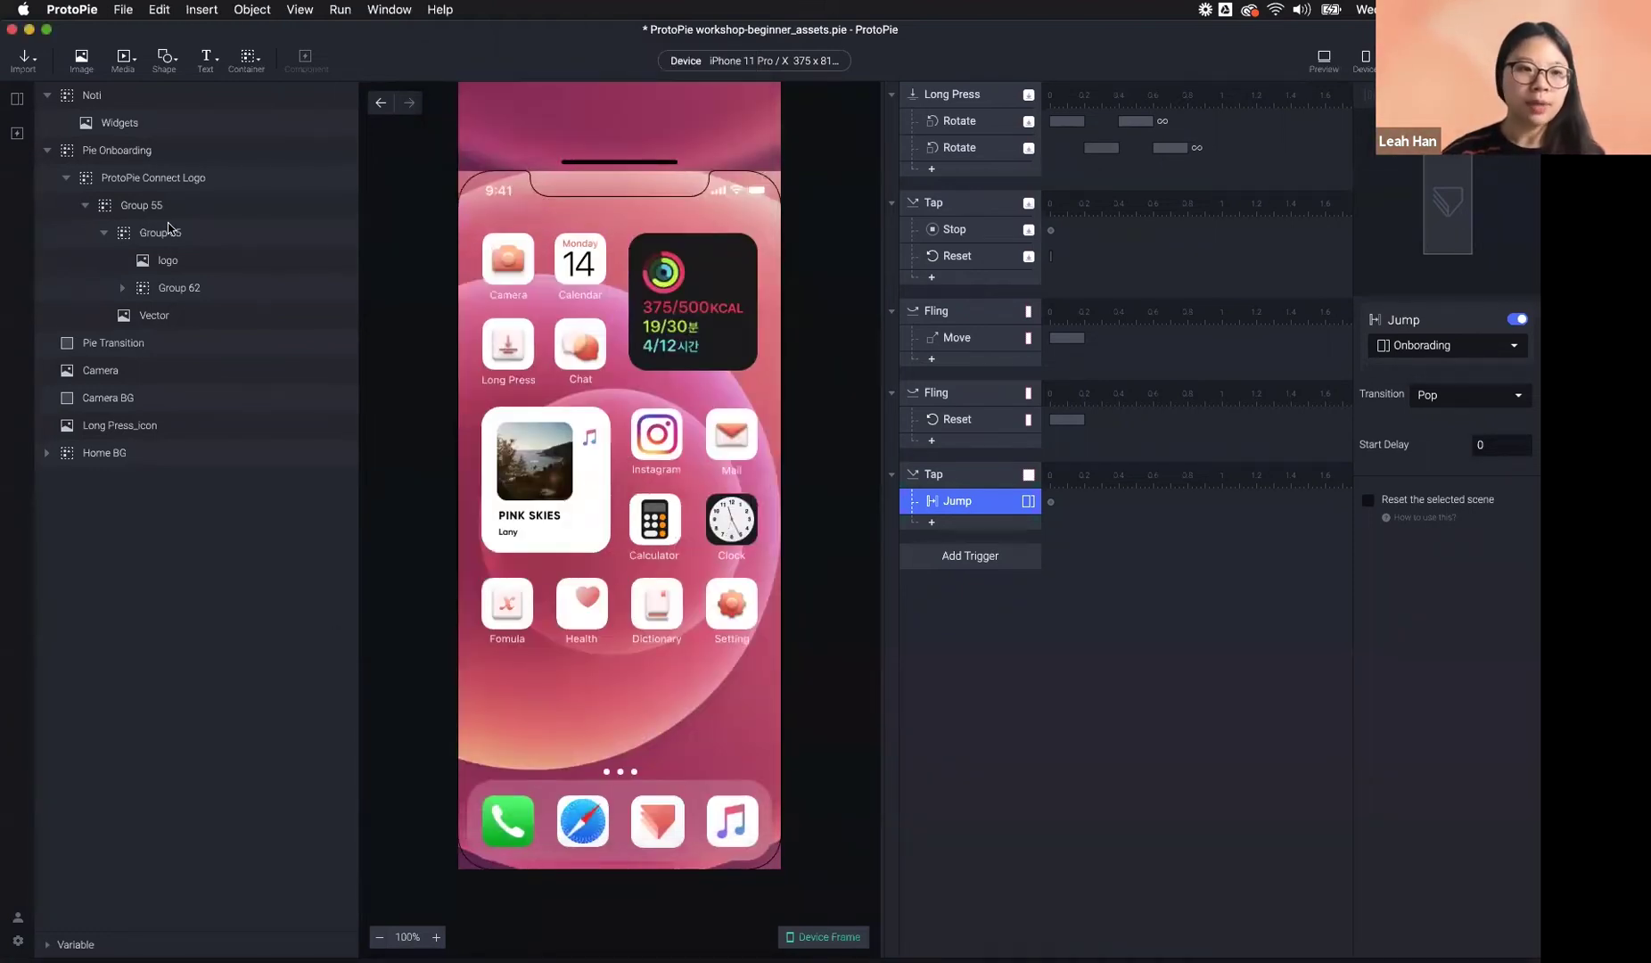
- Try out a 100 × 100 rectangle above the Pie Transition layer with #FFFFFF fill and corner radius 34, and delete it
click(86, 351)
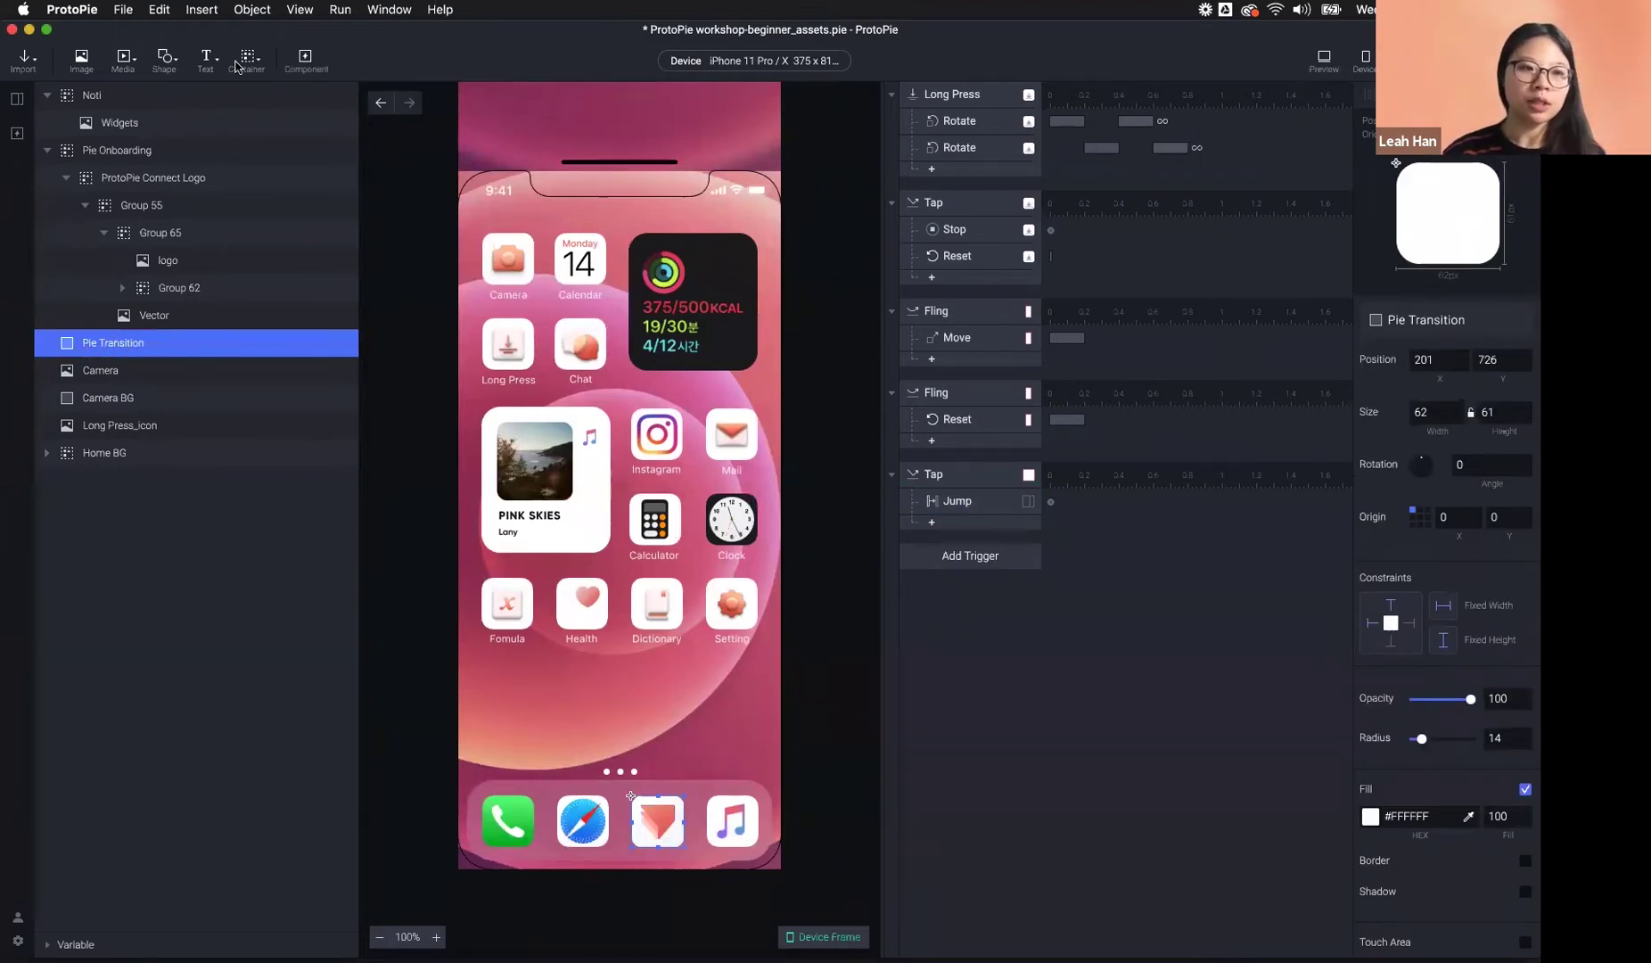
click(164, 58)
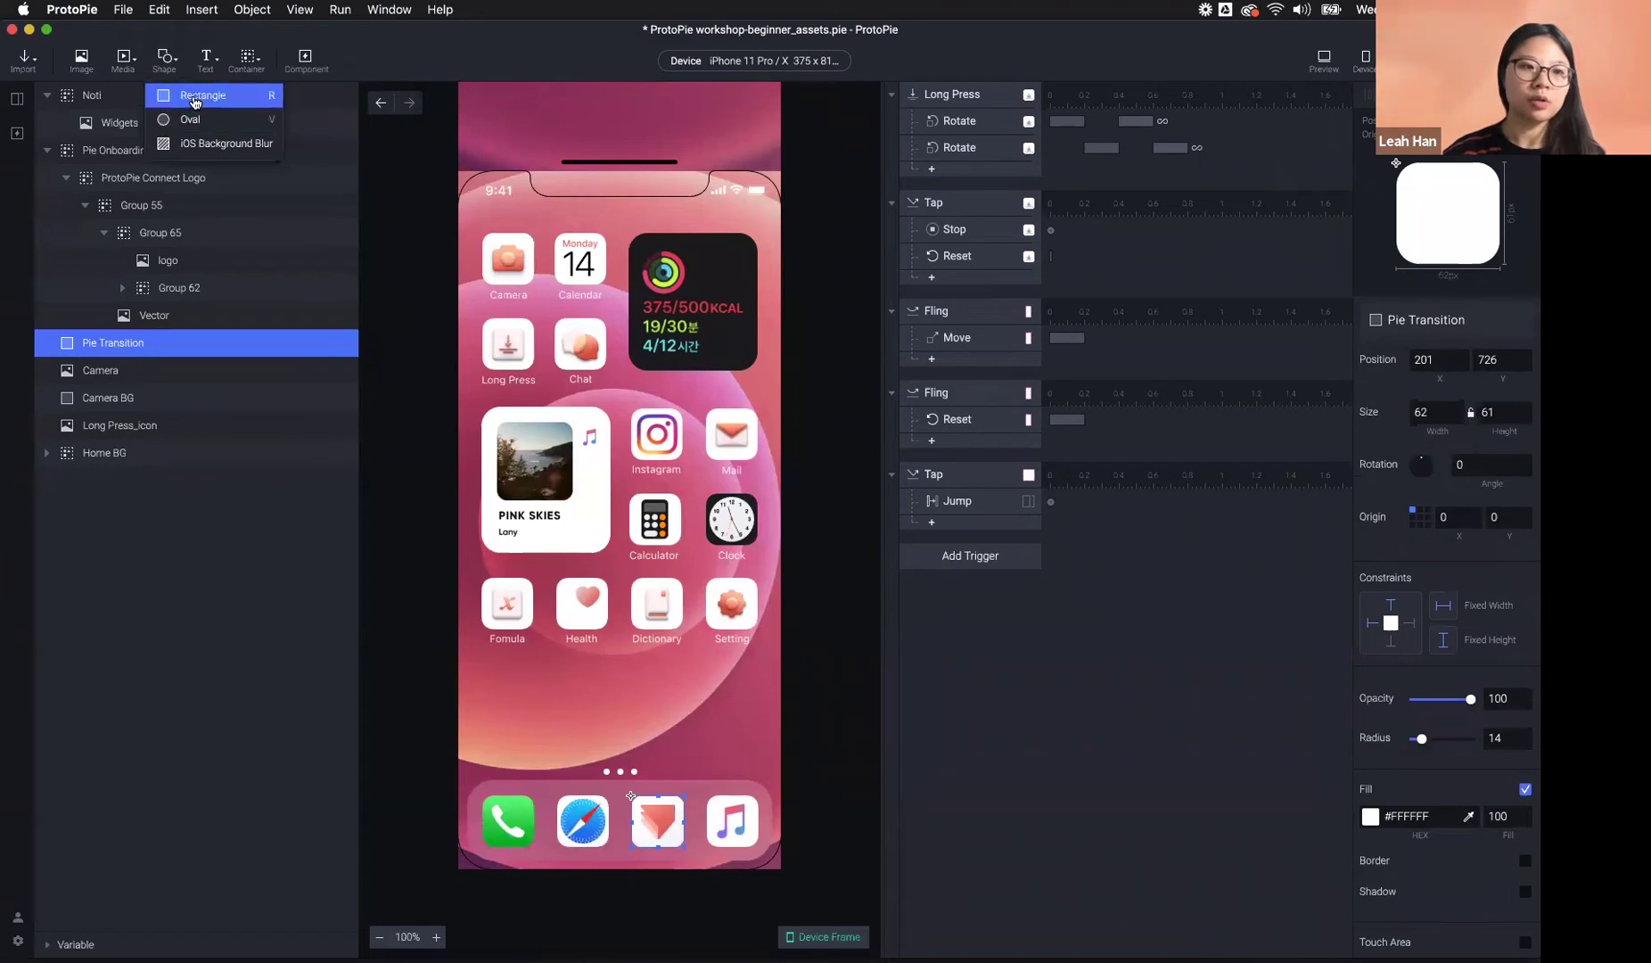
click(194, 97)
drag(526, 218, 580, 350)
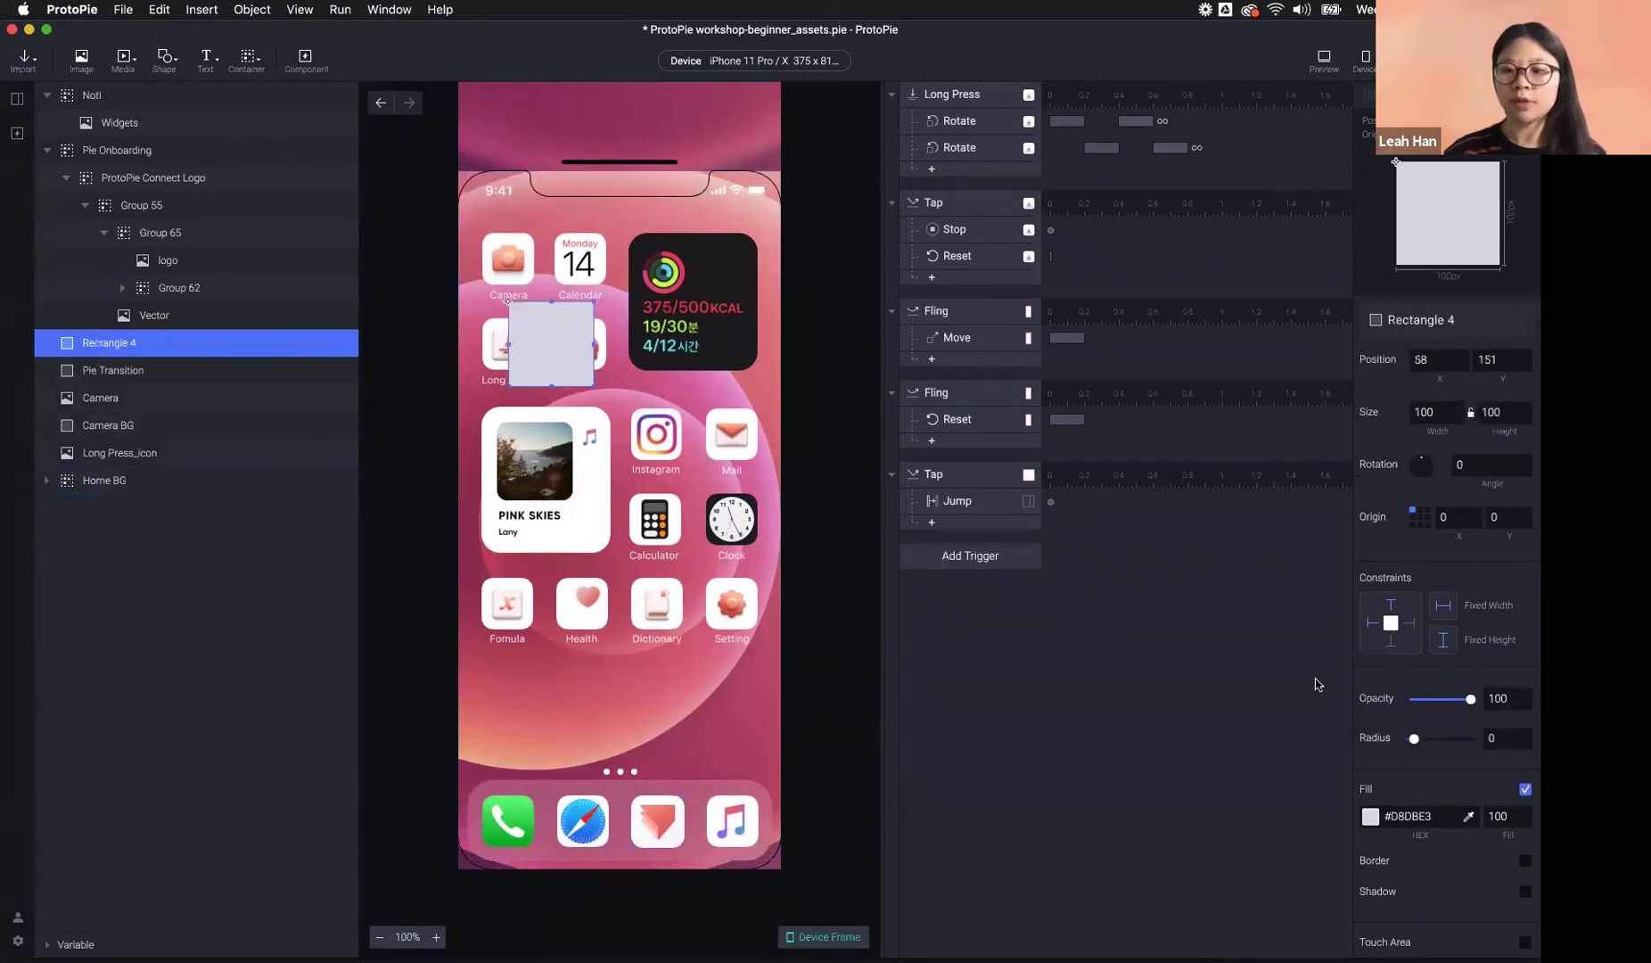
click(1371, 815)
click(1373, 526)
click(969, 521)
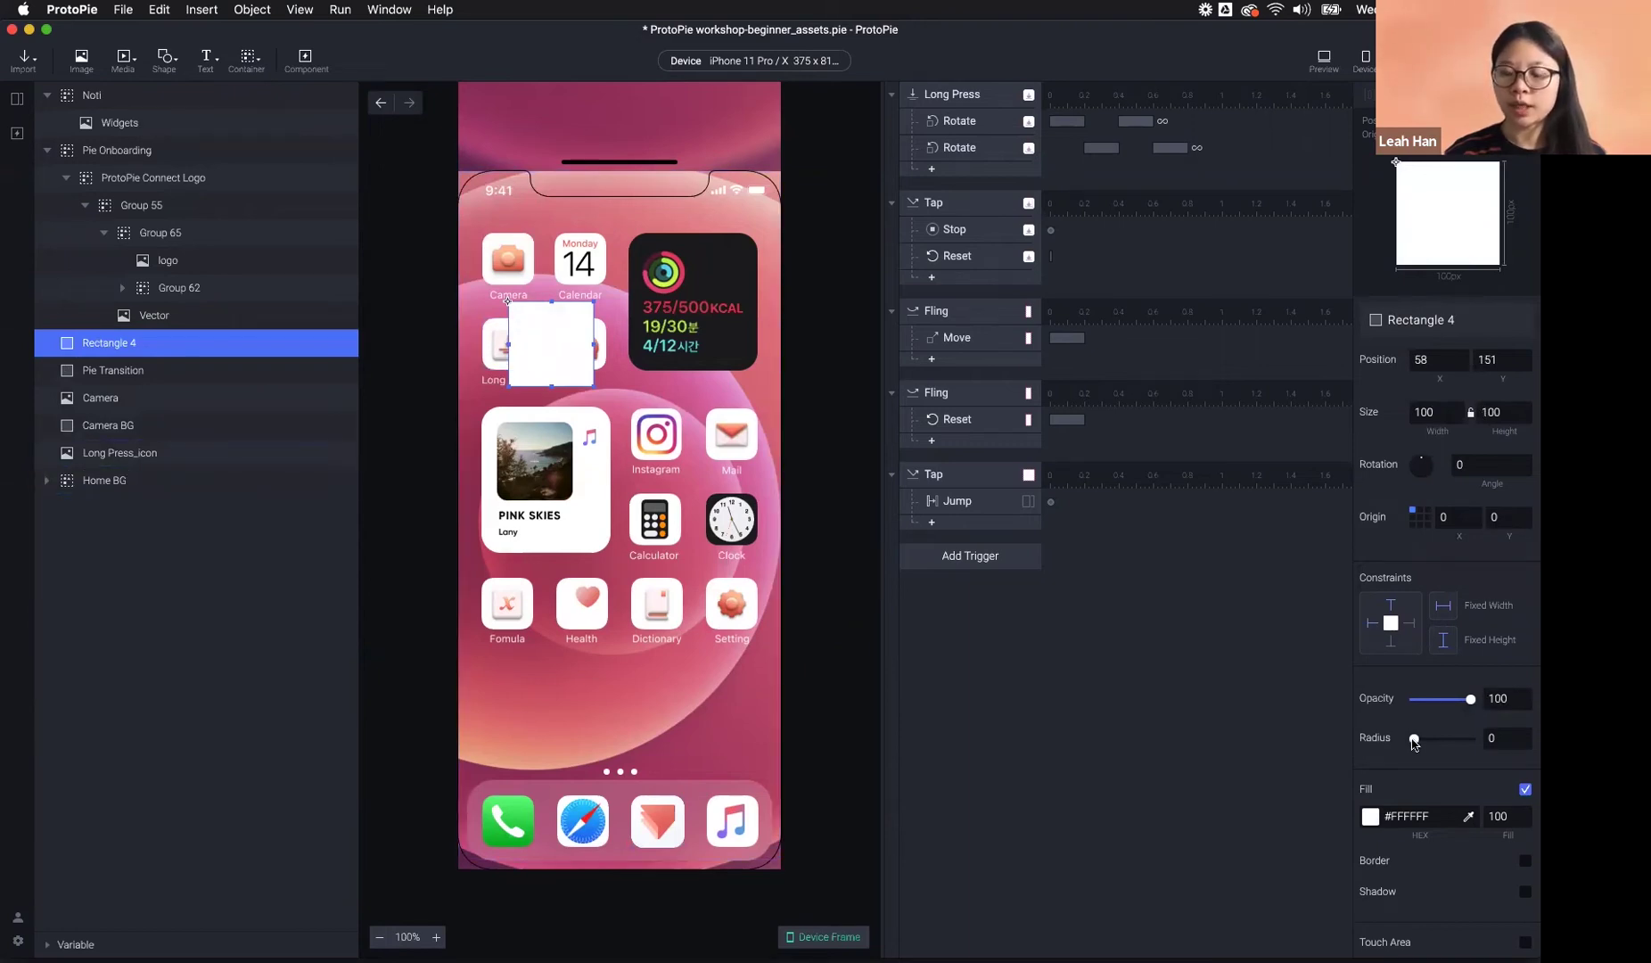
drag(1419, 746, 1434, 746)
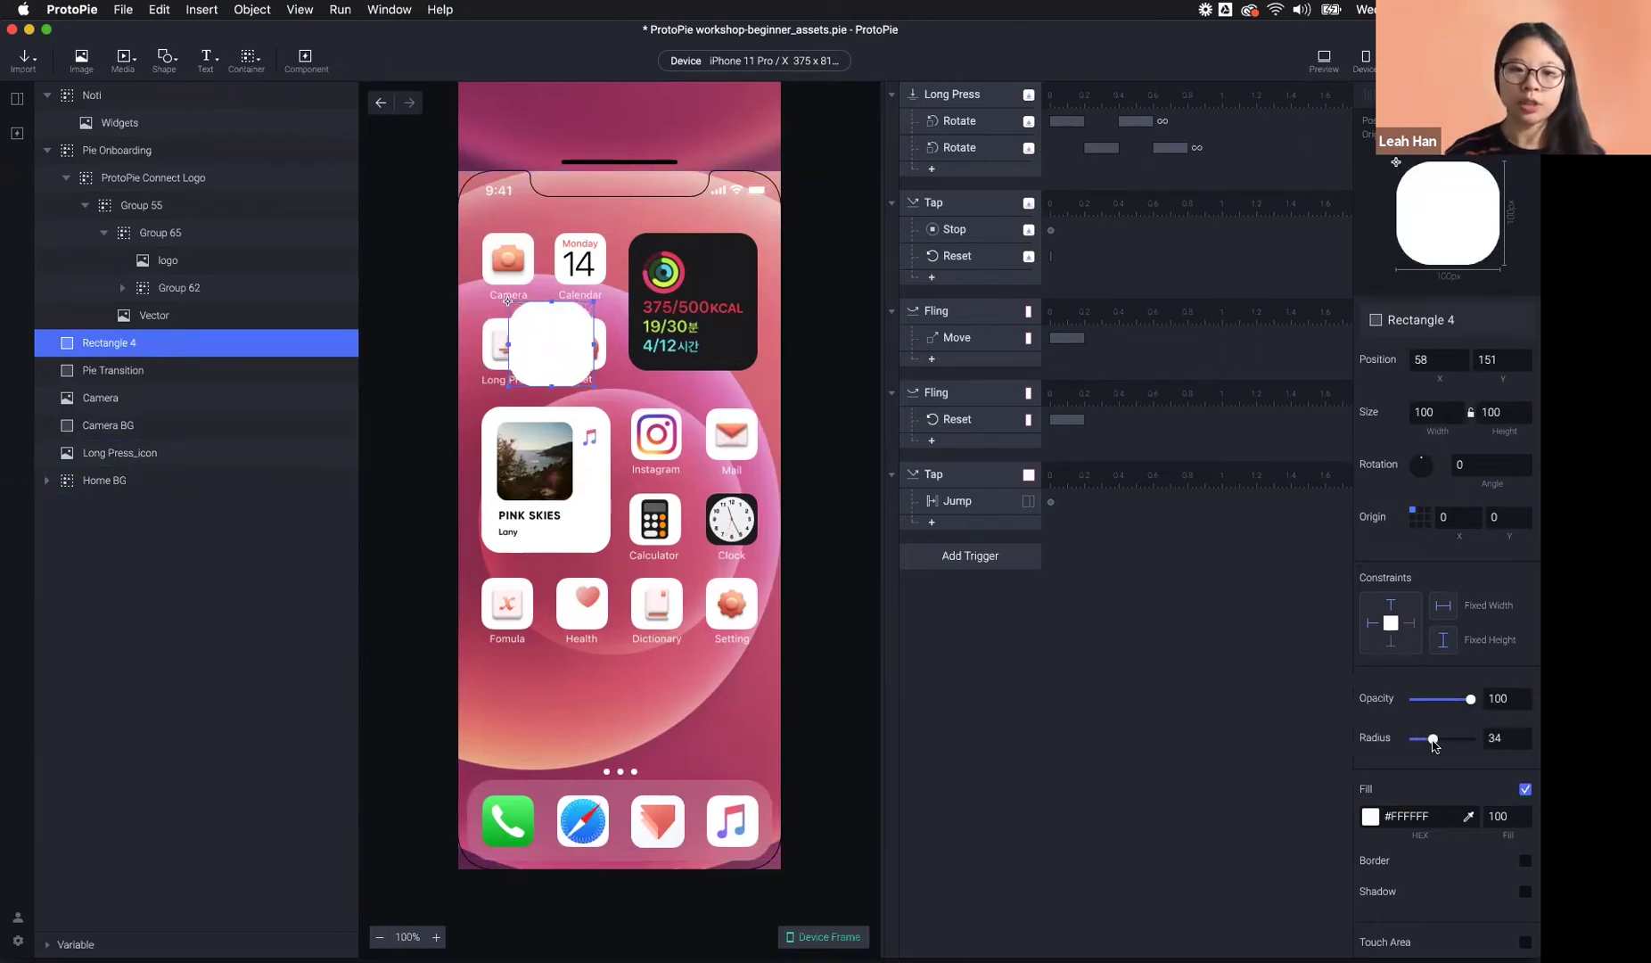
key(Delete)
- Collapse the Pie Onboarding group and add a Scale response for Pie Transition to its Tap trigger, scaling to 375 × 812
click(133, 351)
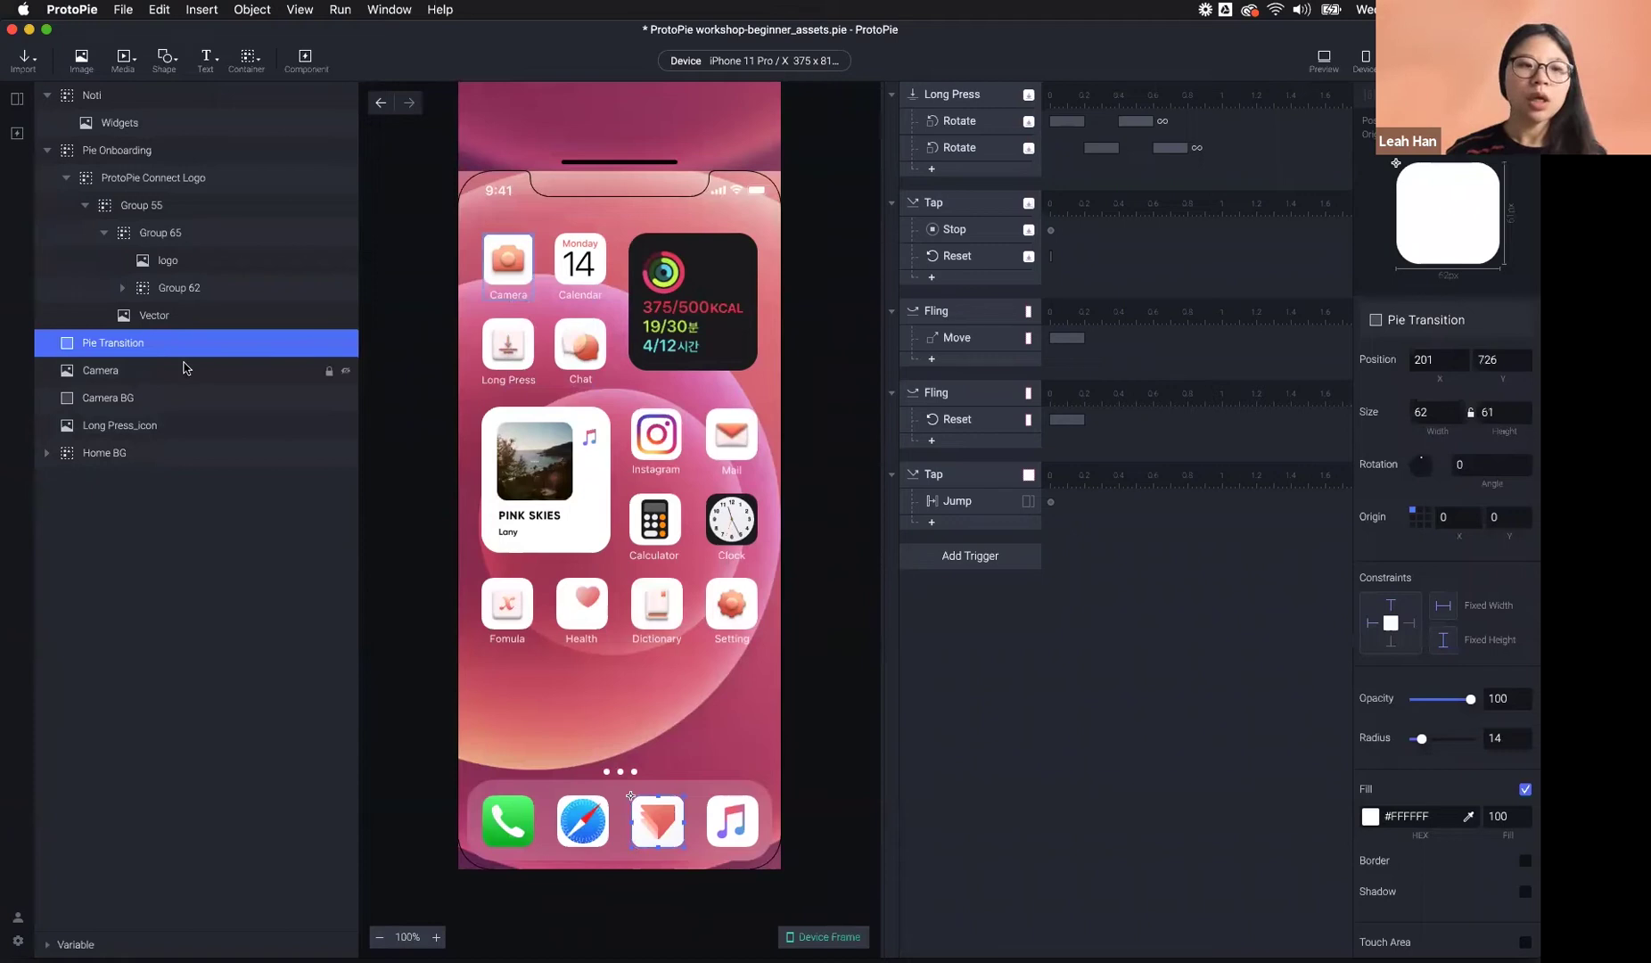
click(47, 151)
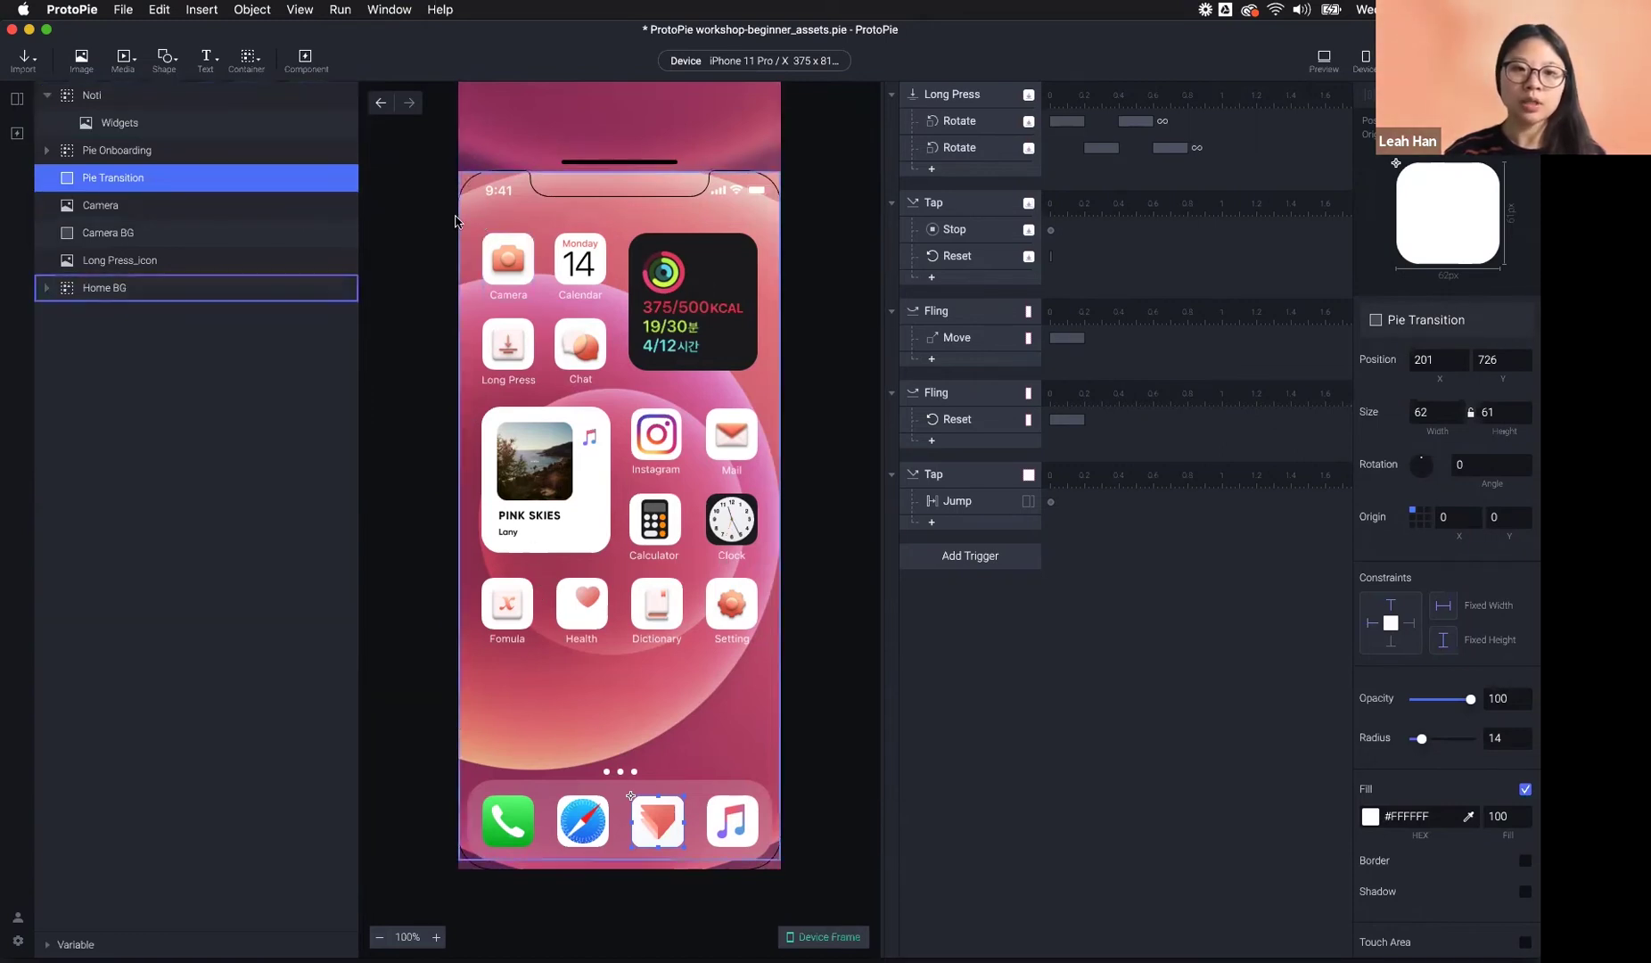
click(931, 525)
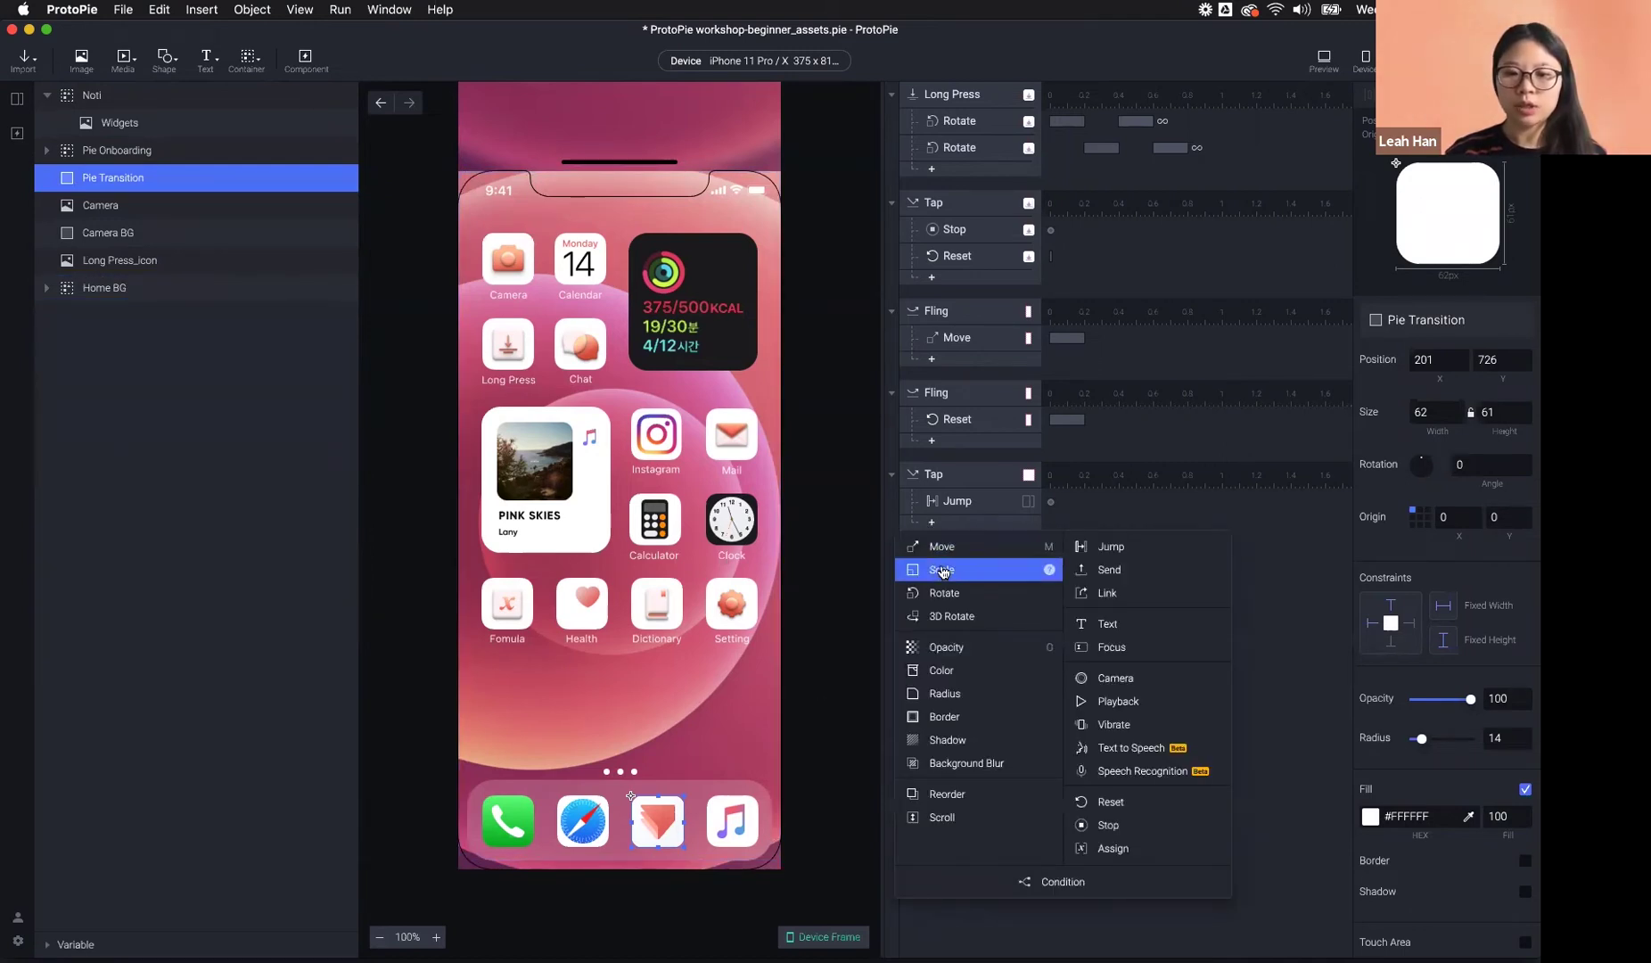
click(936, 569)
click(1433, 465)
text(375)
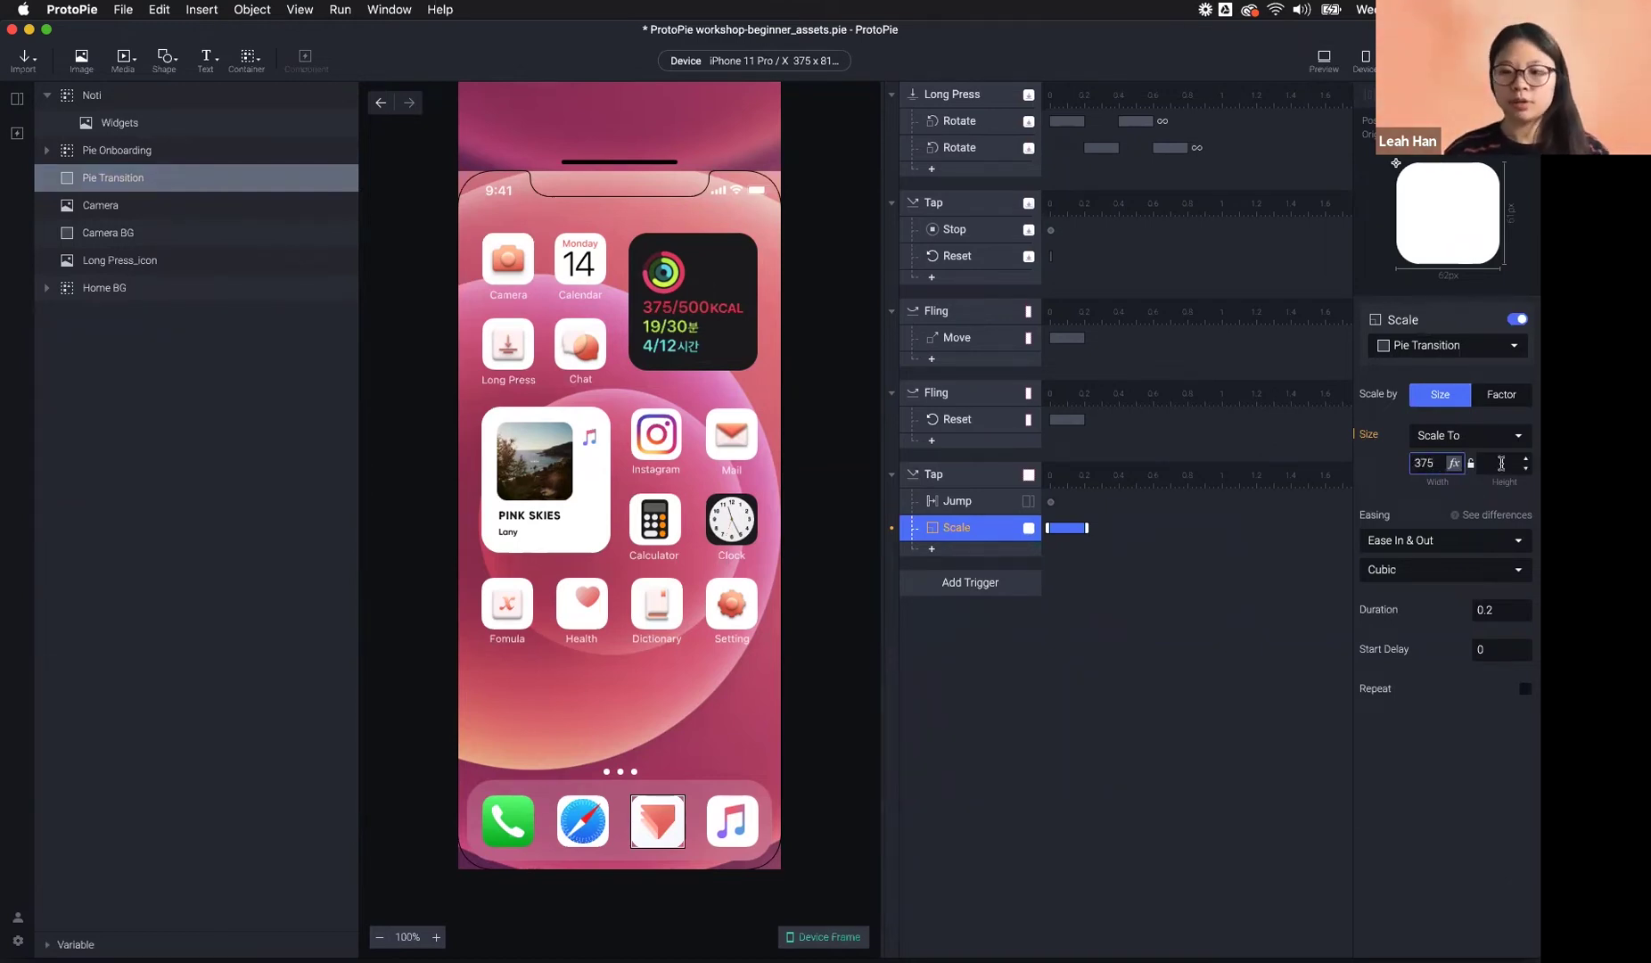
click(1501, 463)
text(81)
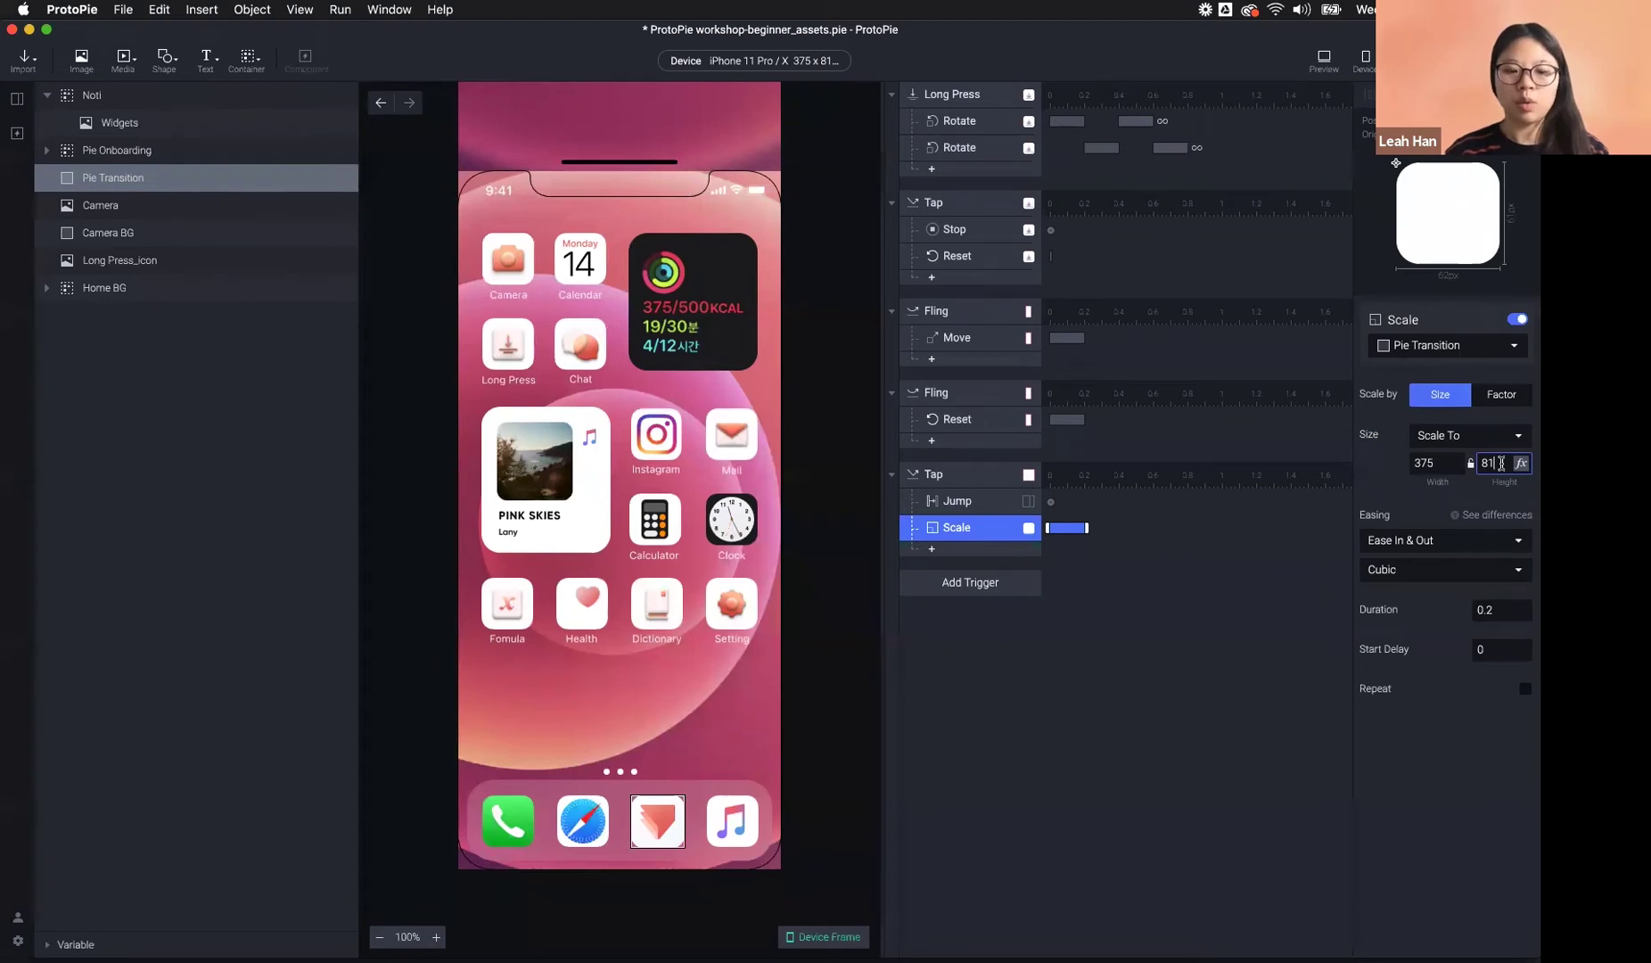
text(2)
click(1417, 504)
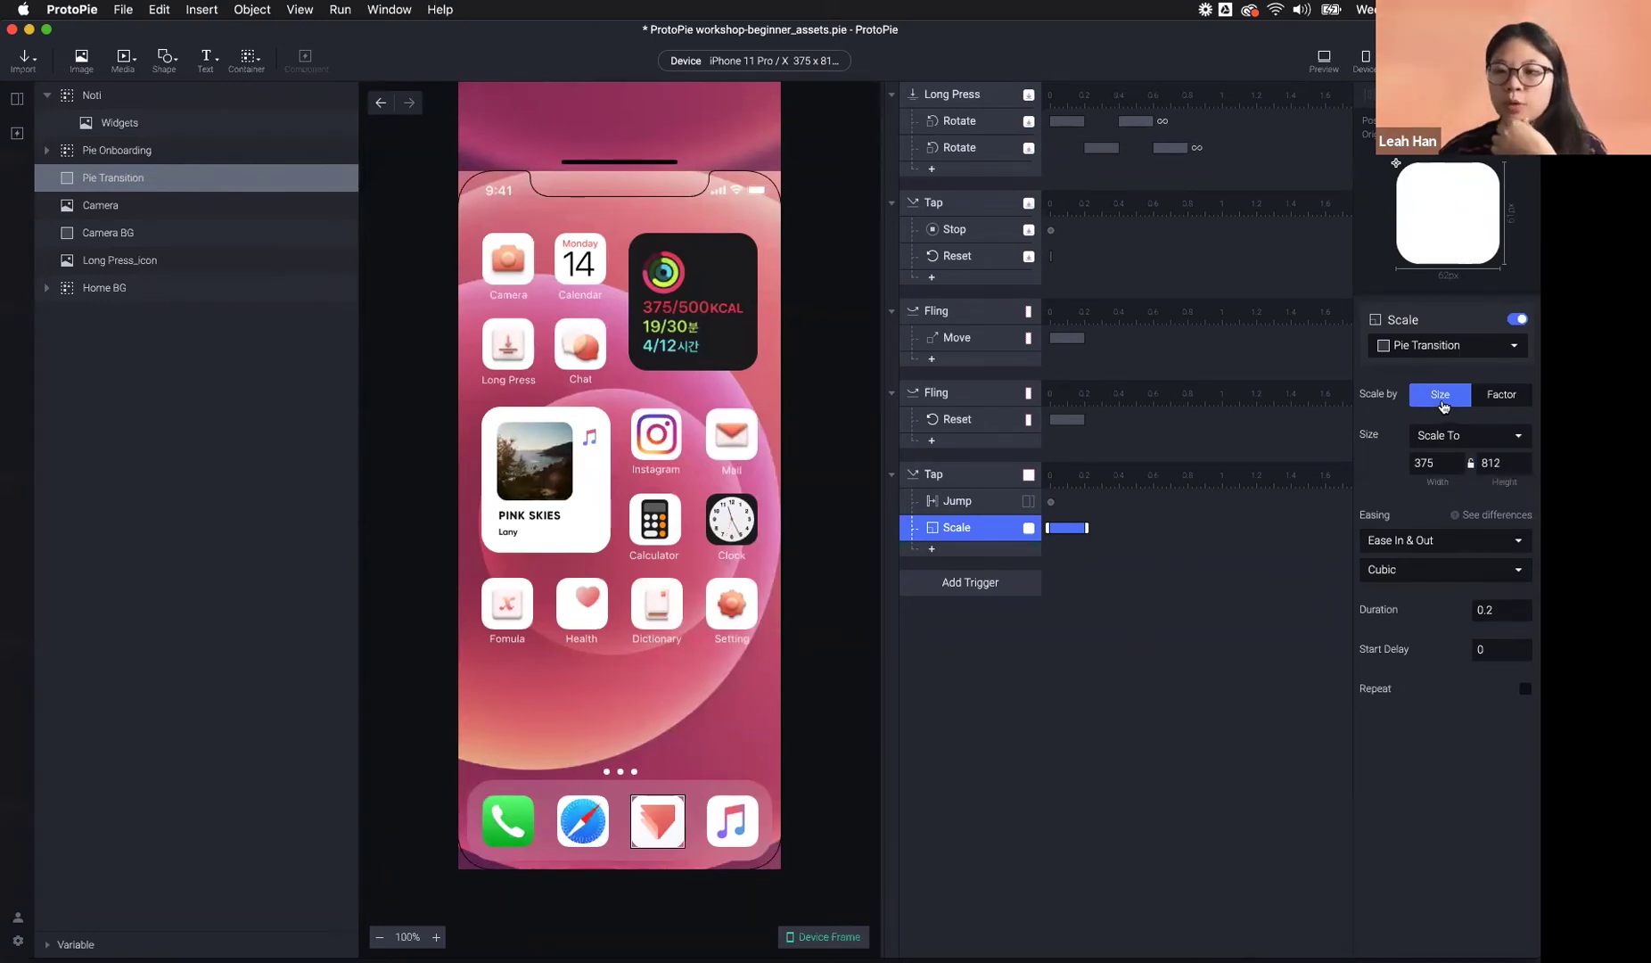
- Try scaling Pie Transition by a factor of 200 × 200 % in the Scale response and preview the prototype
click(1503, 404)
click(1455, 403)
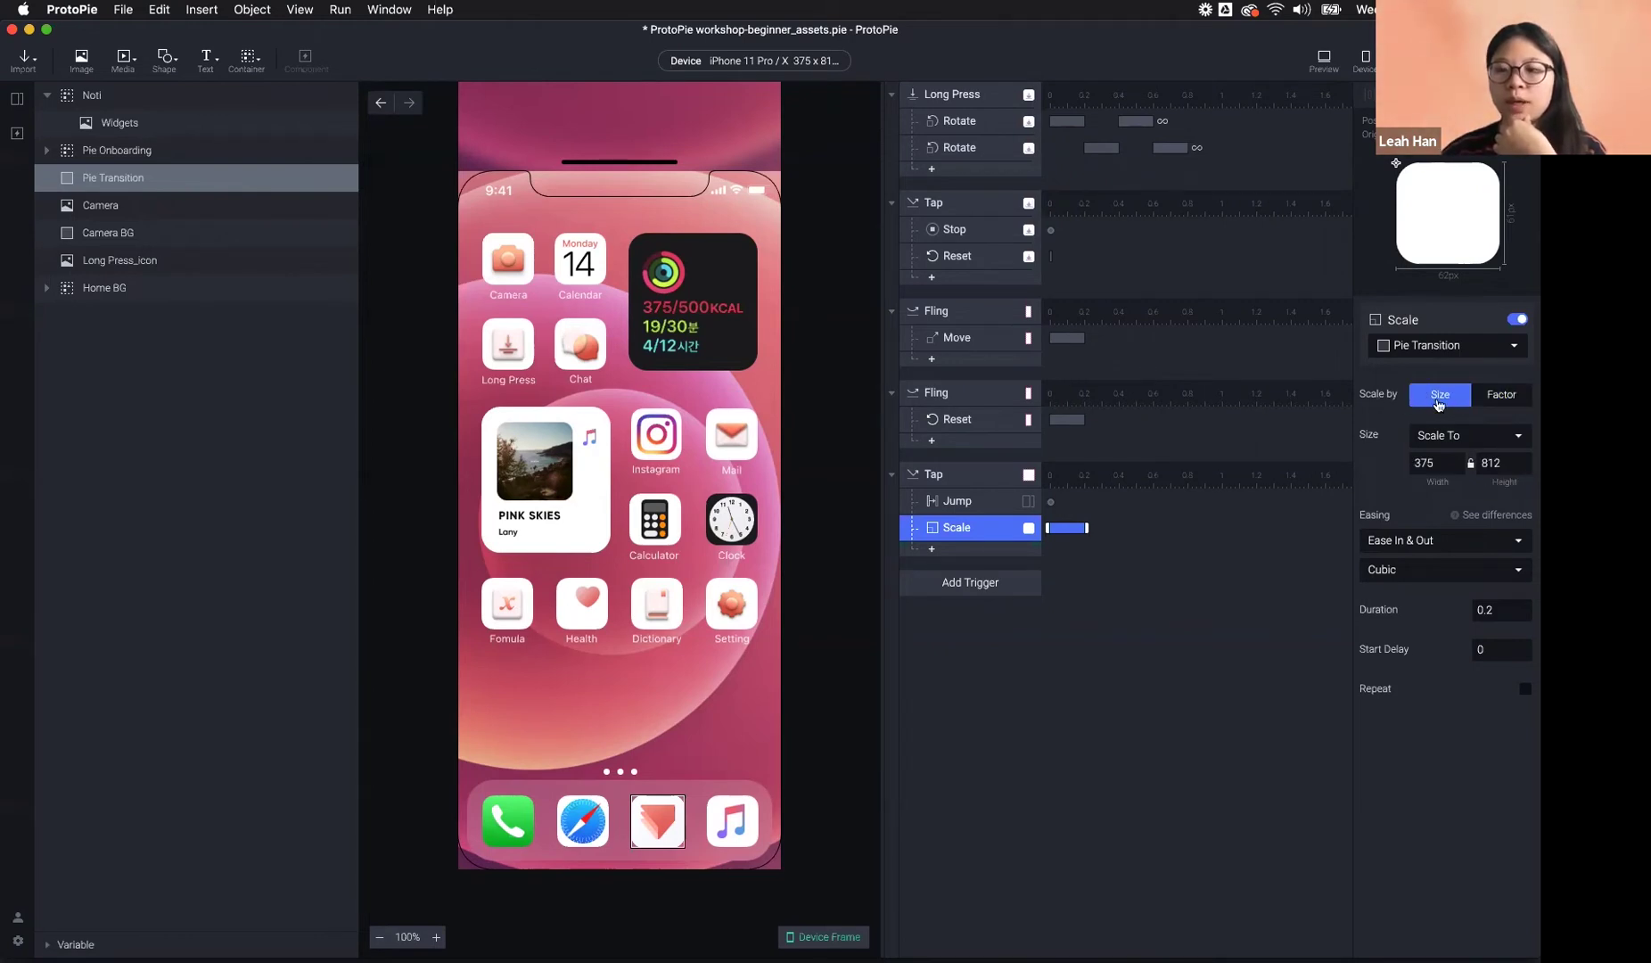
click(1497, 403)
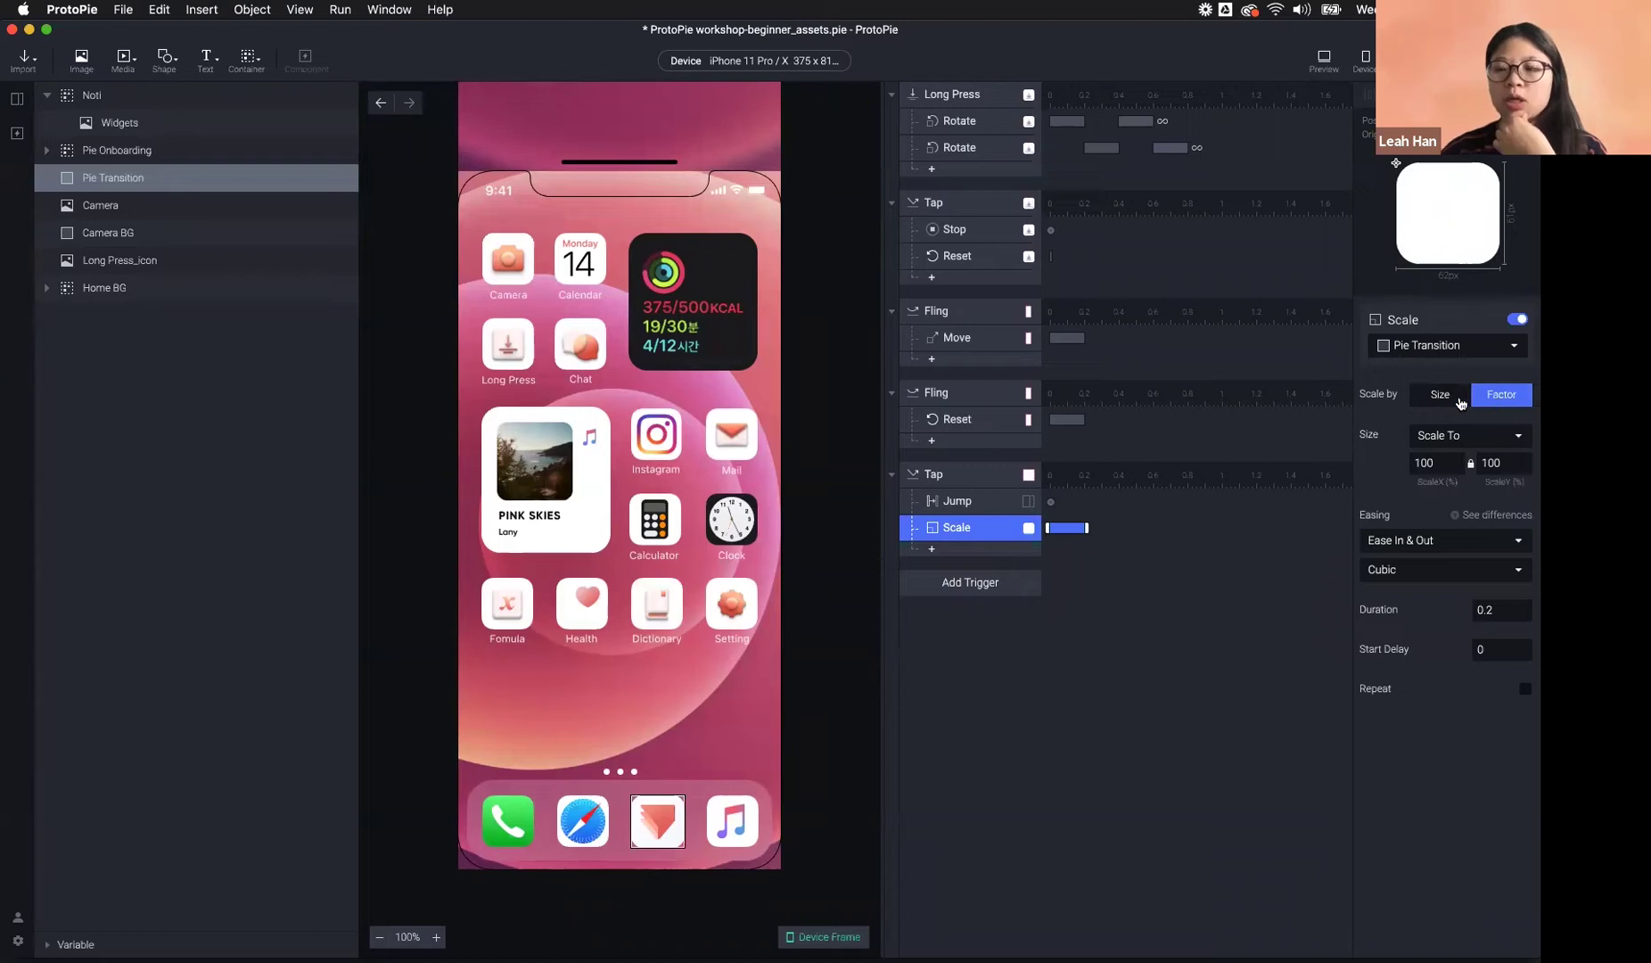
click(1435, 465)
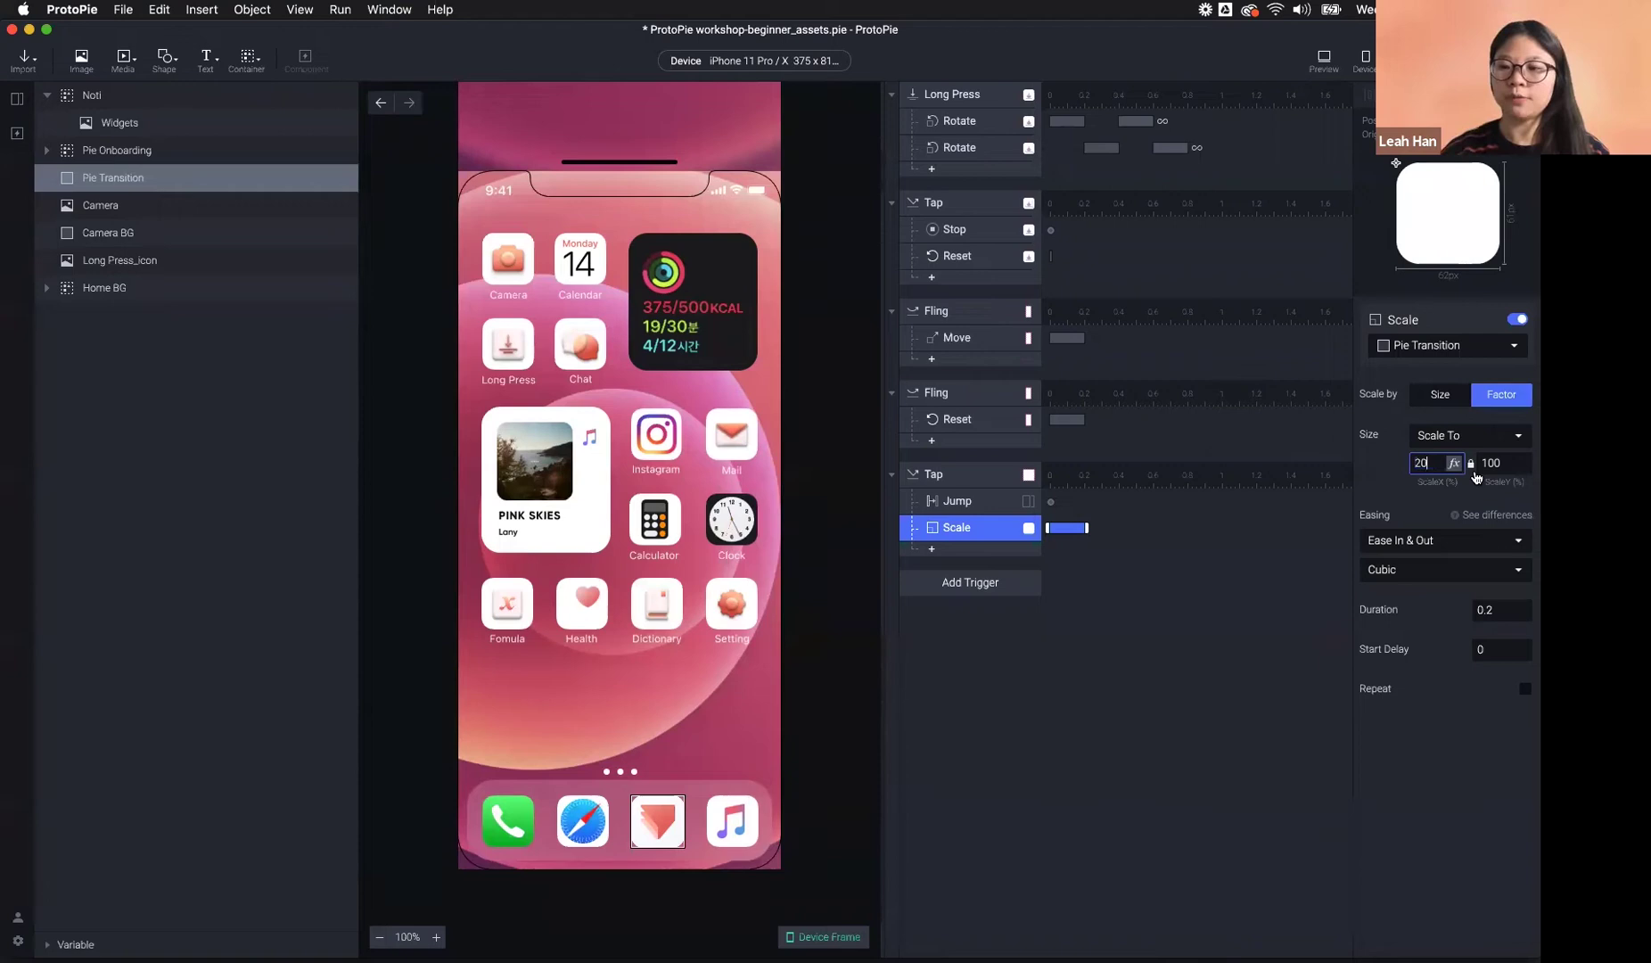
key(Tab)
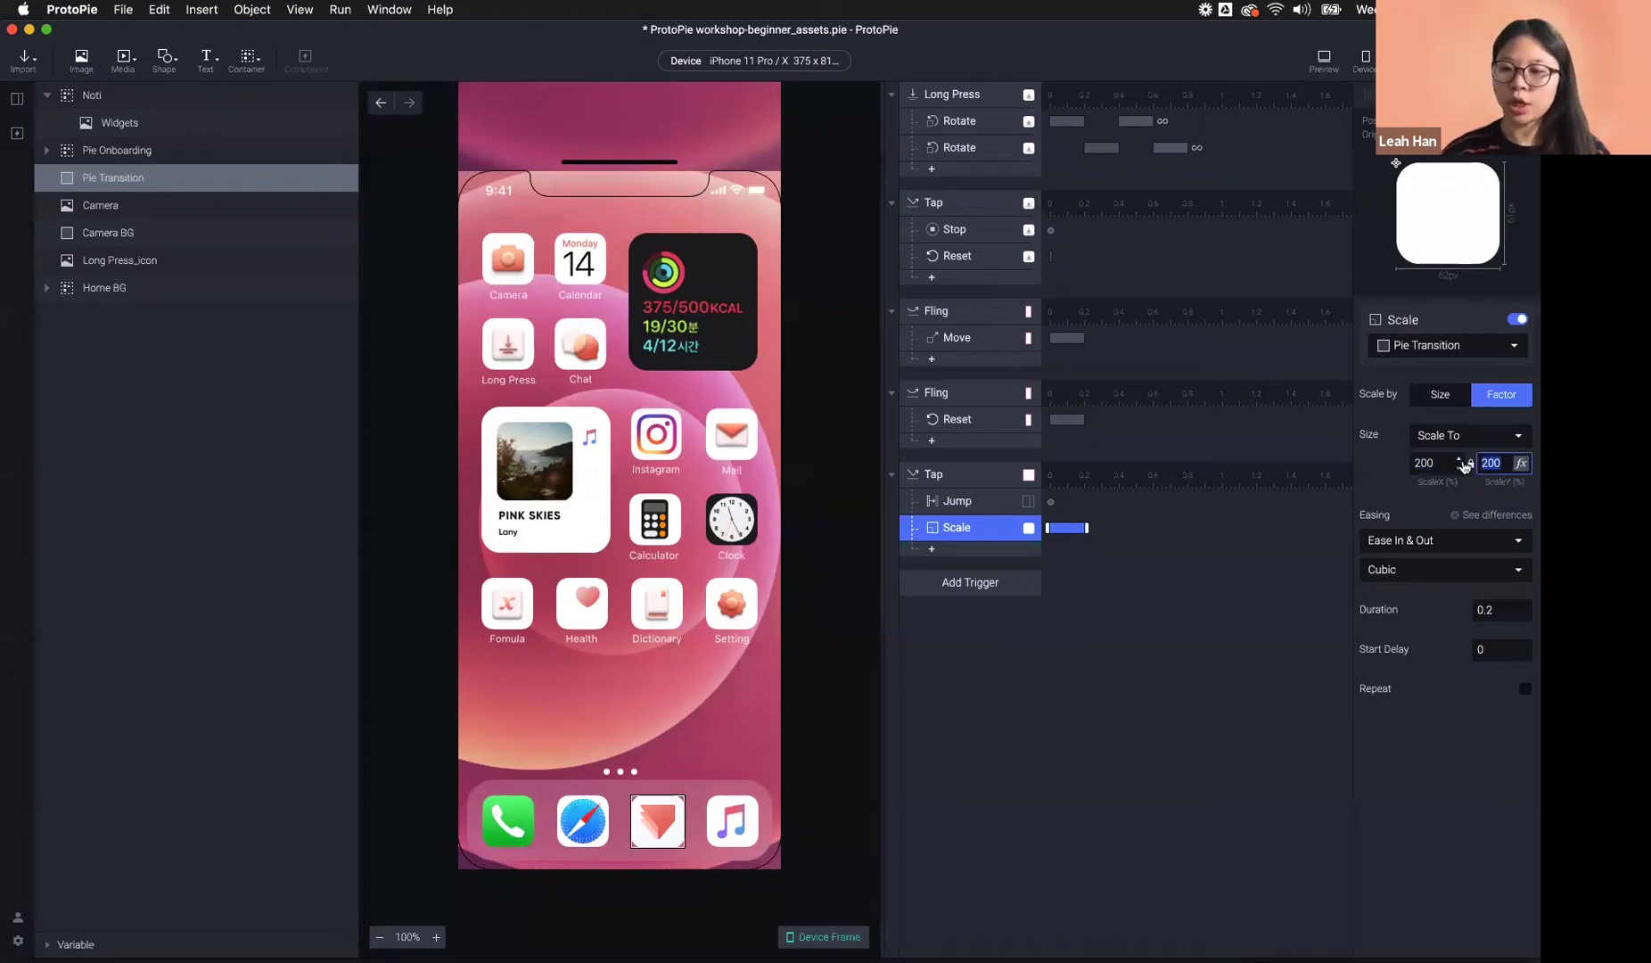
click(1323, 61)
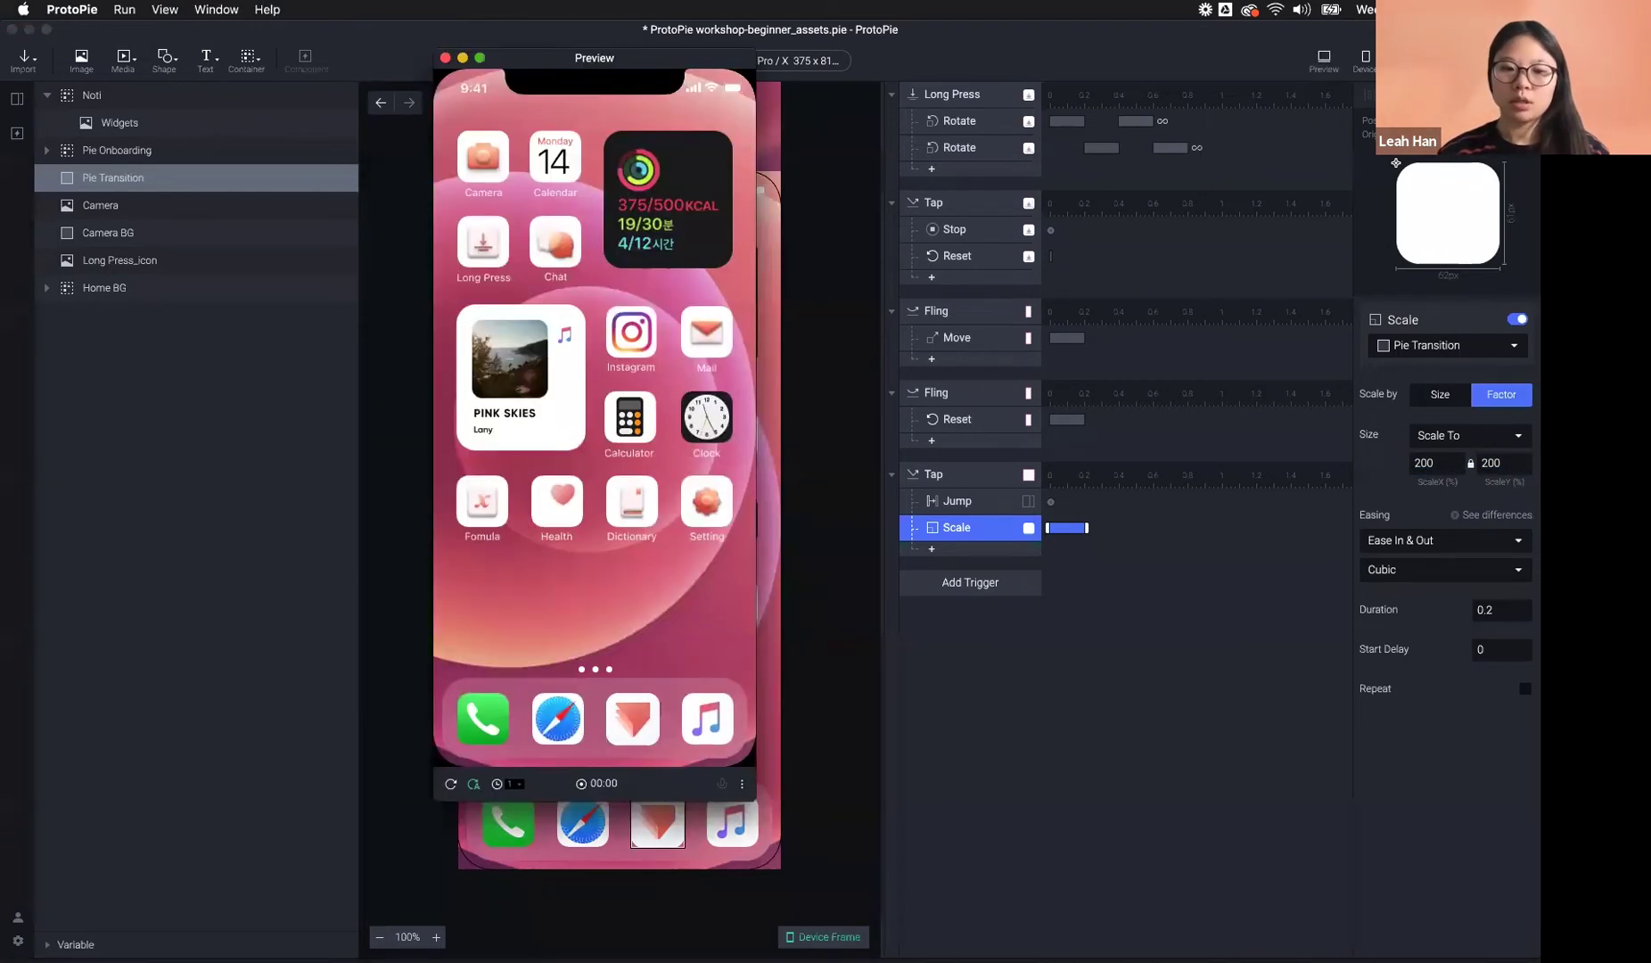
click(969, 515)
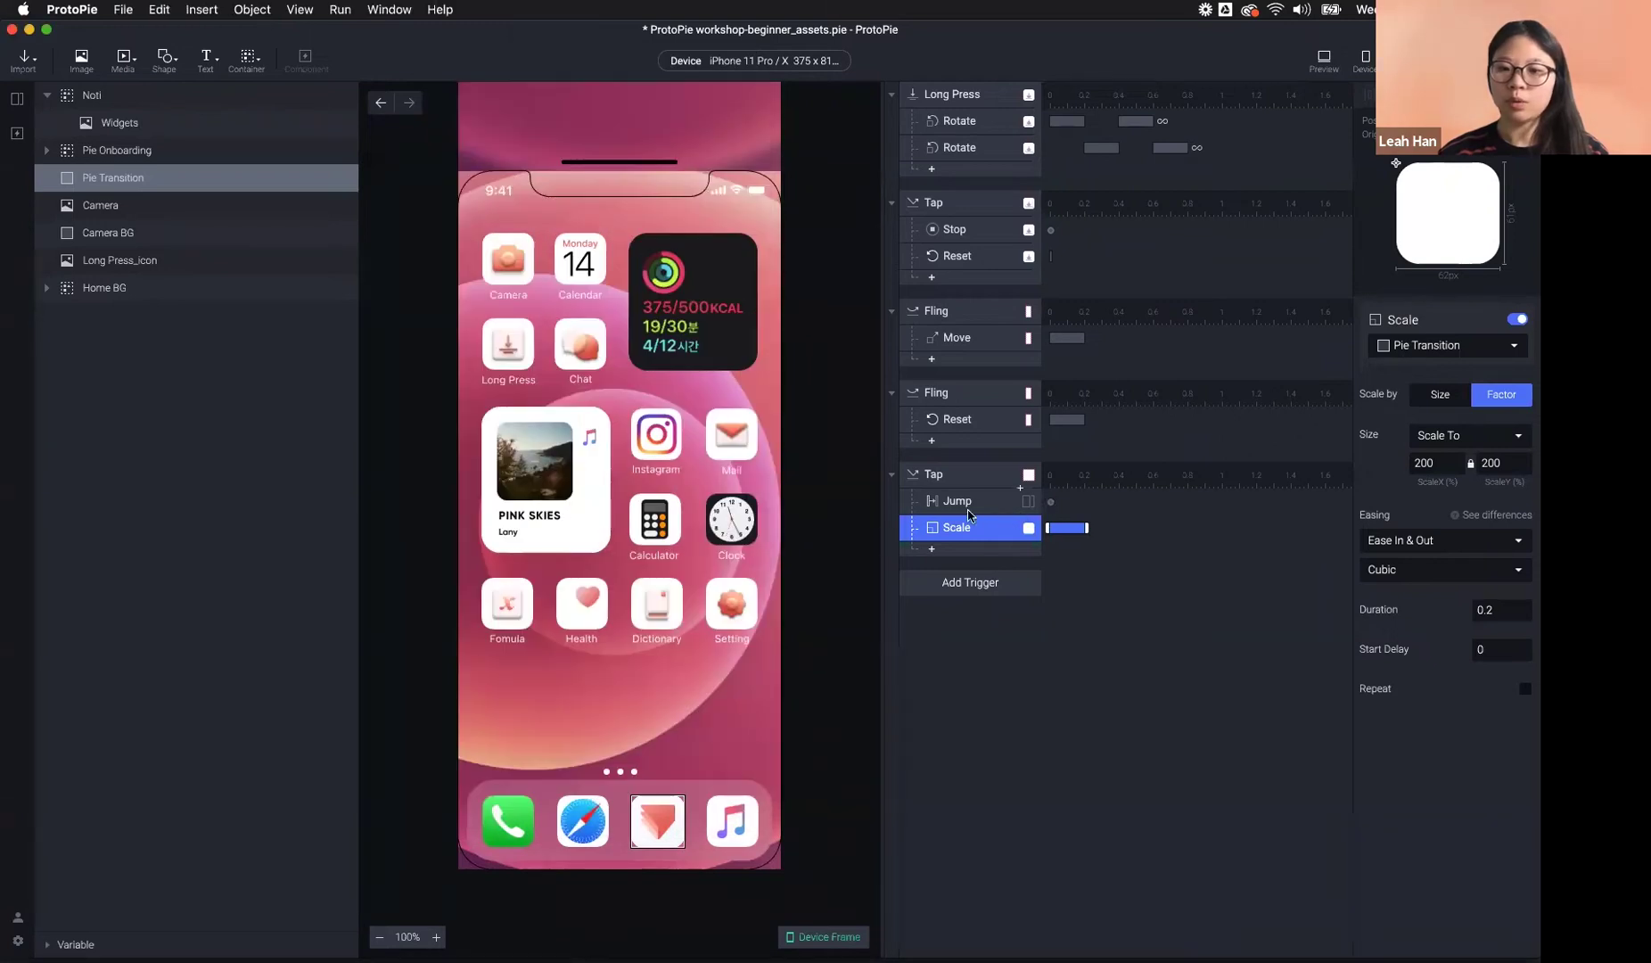
- Turn off the Jump response under the Pie Onboarding Tap trigger, then preview the icon's scaling and close the preview
click(968, 508)
click(1519, 321)
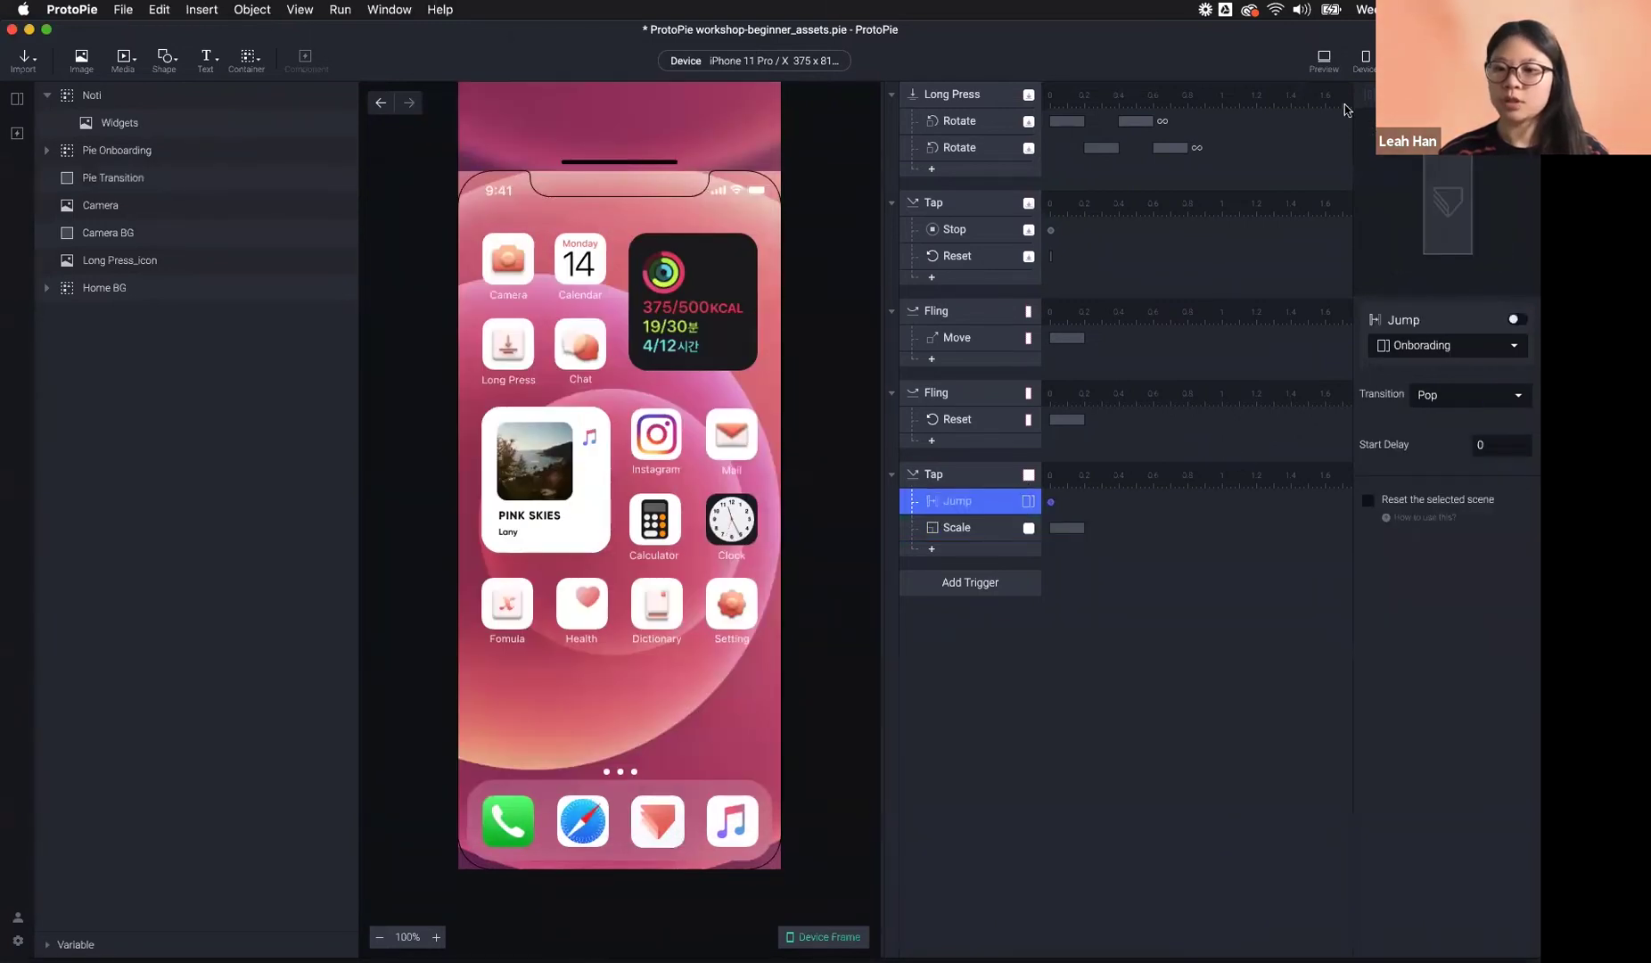
click(1325, 57)
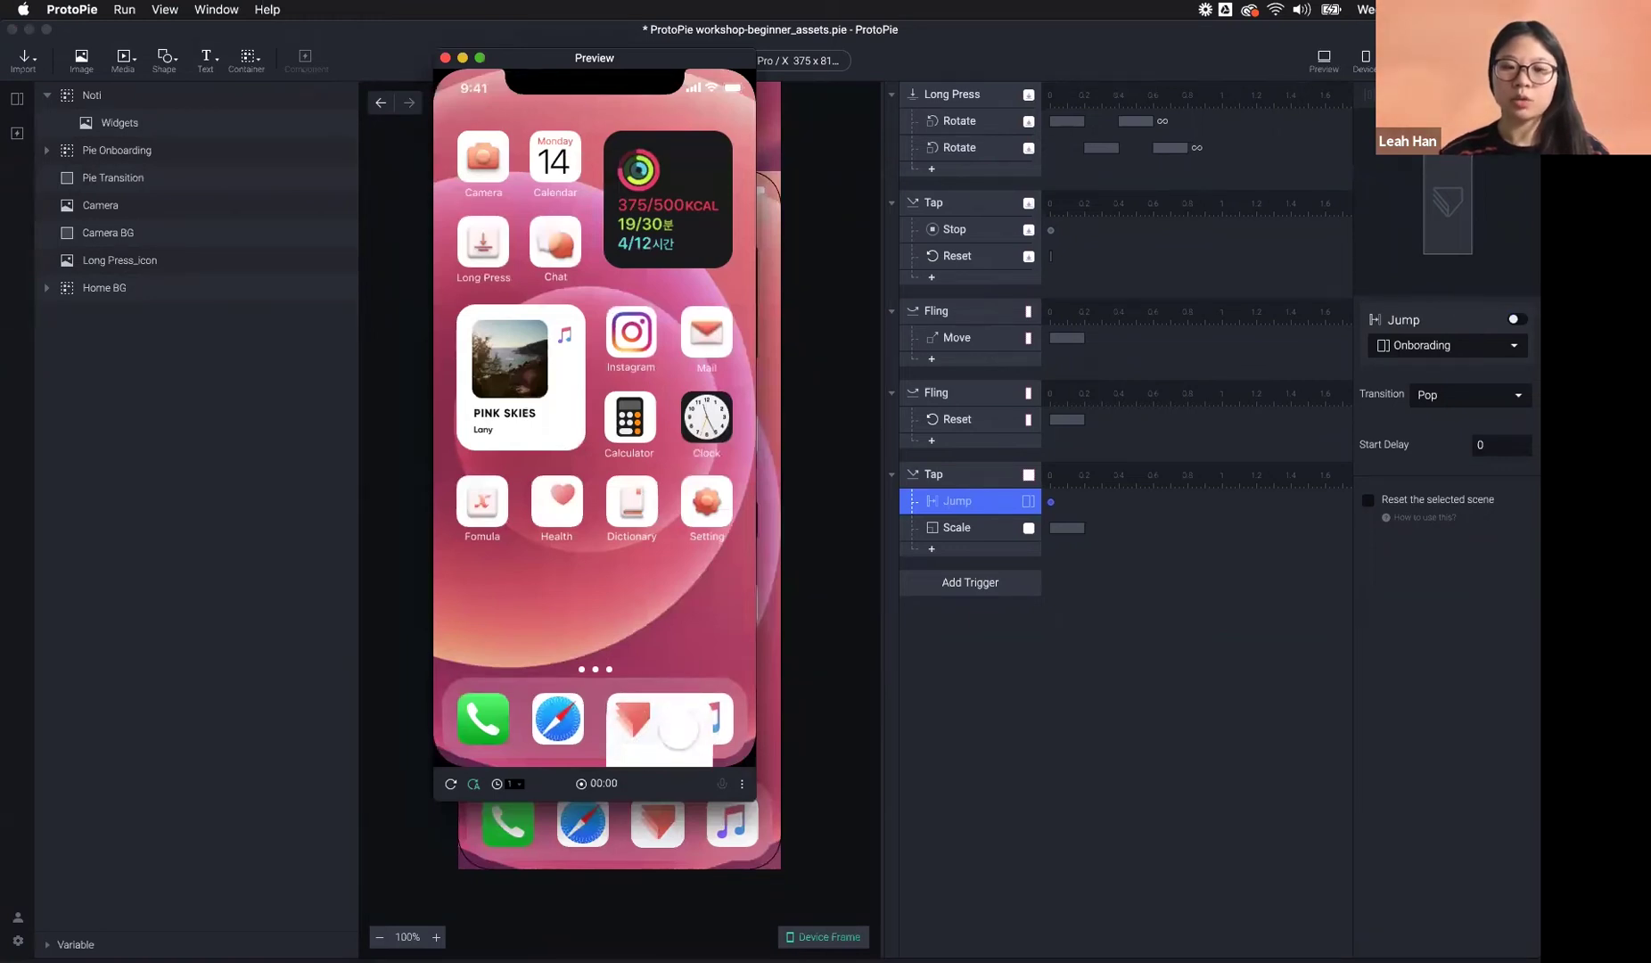
click(931, 521)
- Switch the Pie Transition Scale response to scale by size, 375 × 812, and preview the tap on the Pie Onboarding icon
click(967, 530)
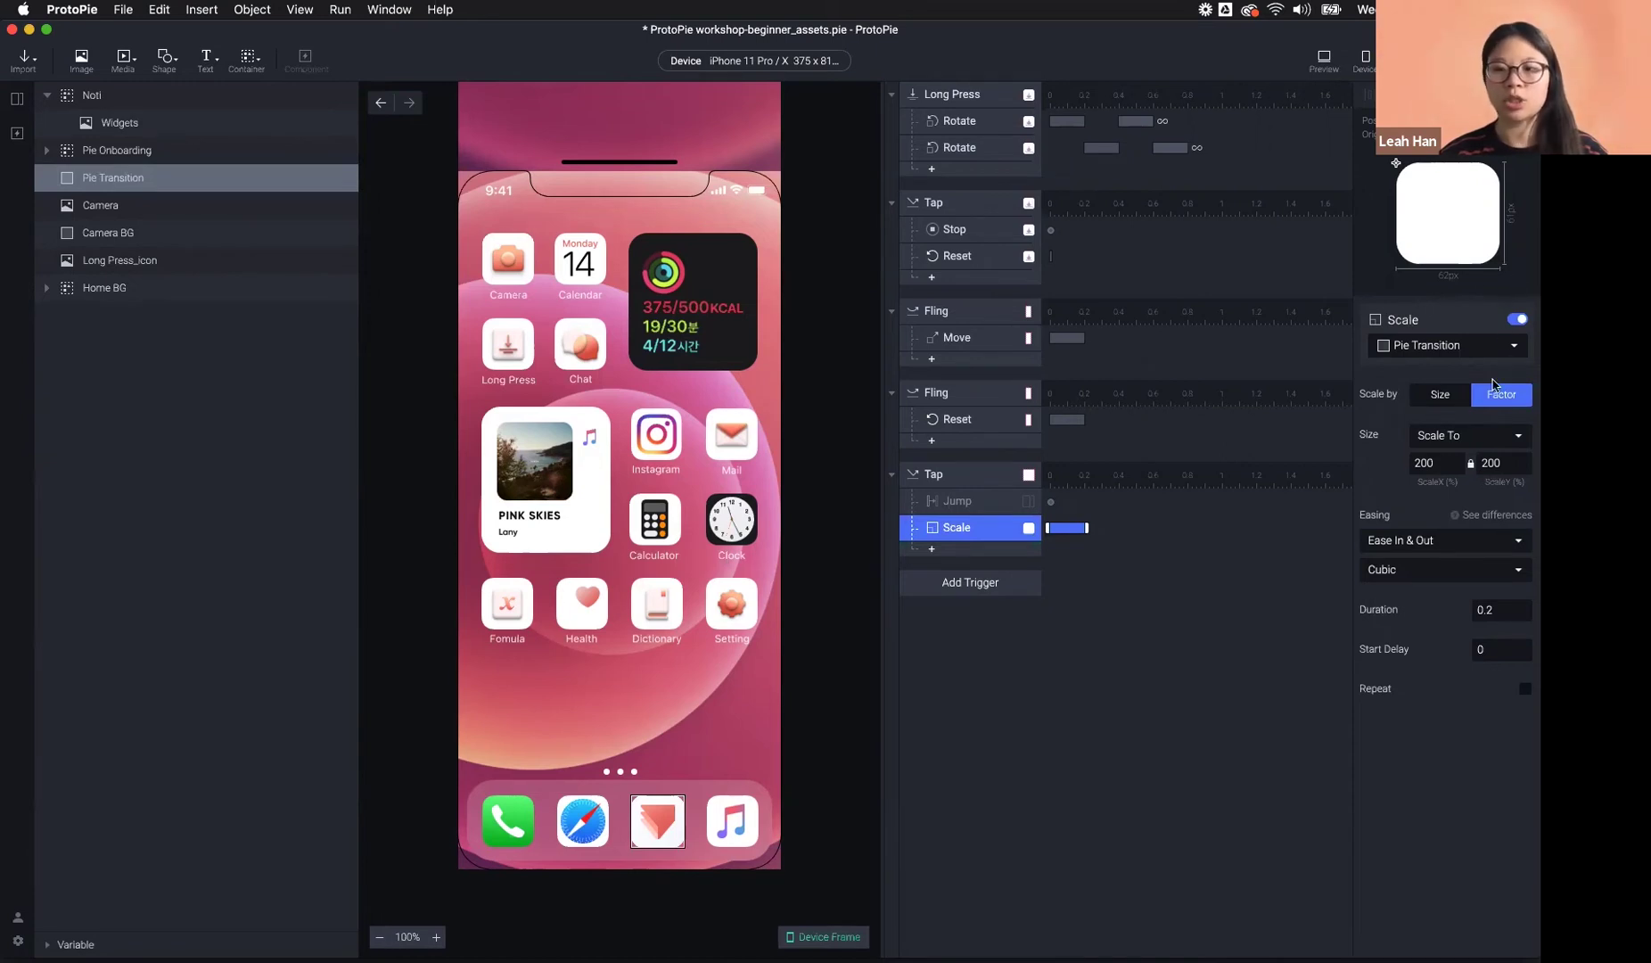
click(1441, 463)
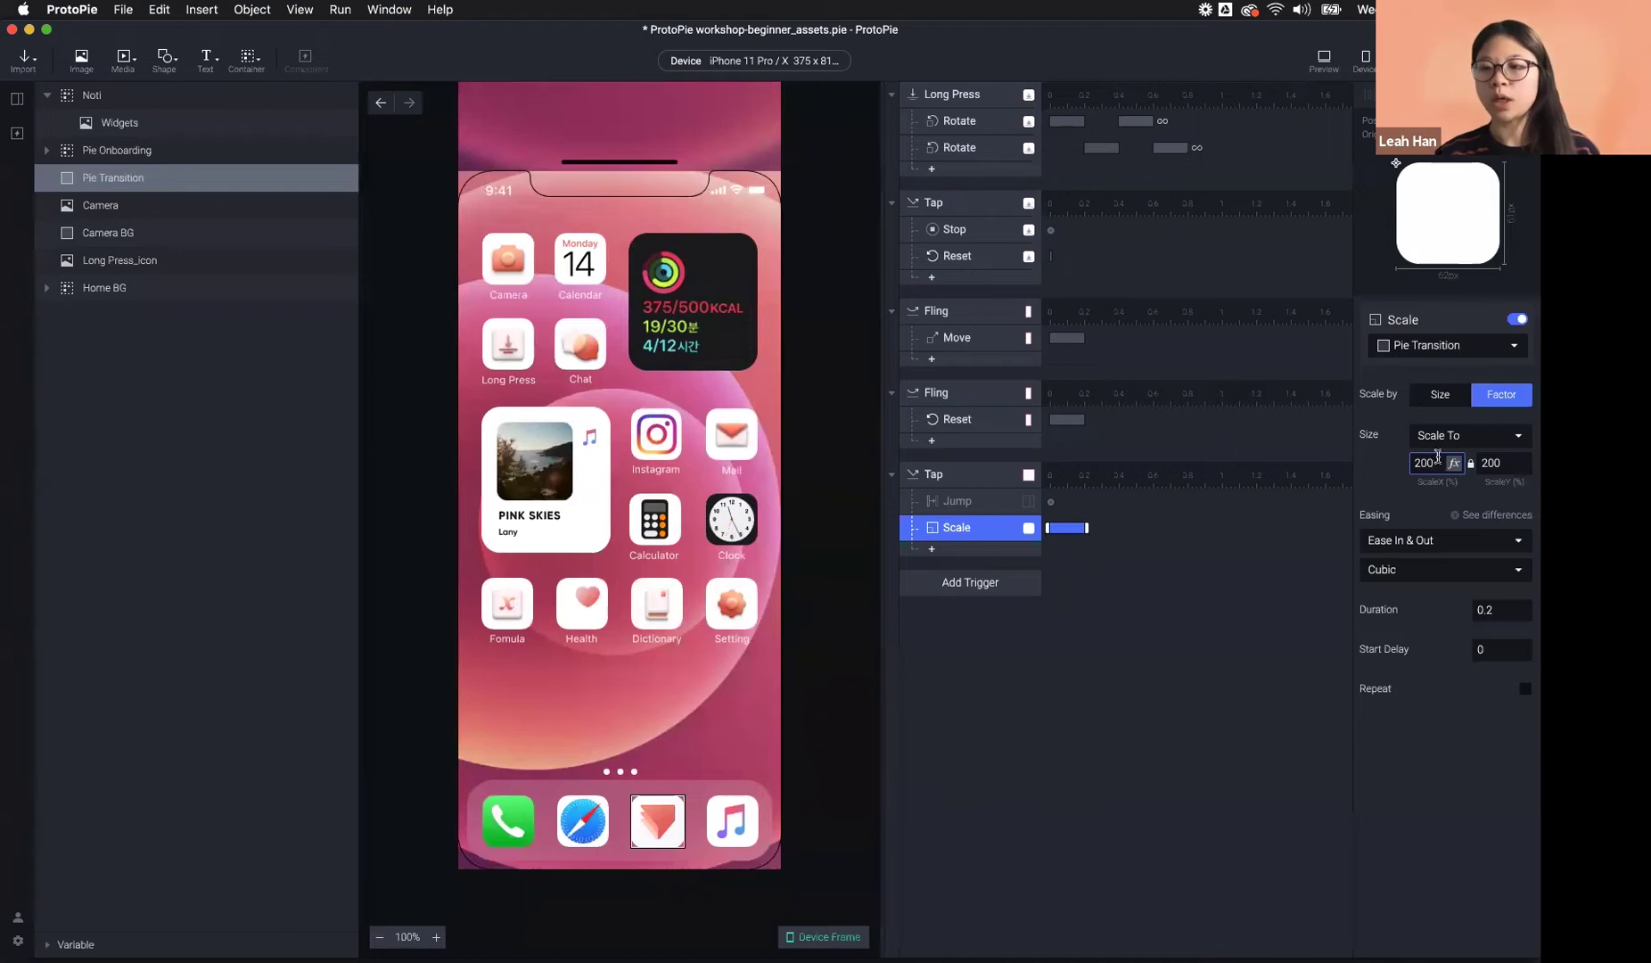
click(1439, 406)
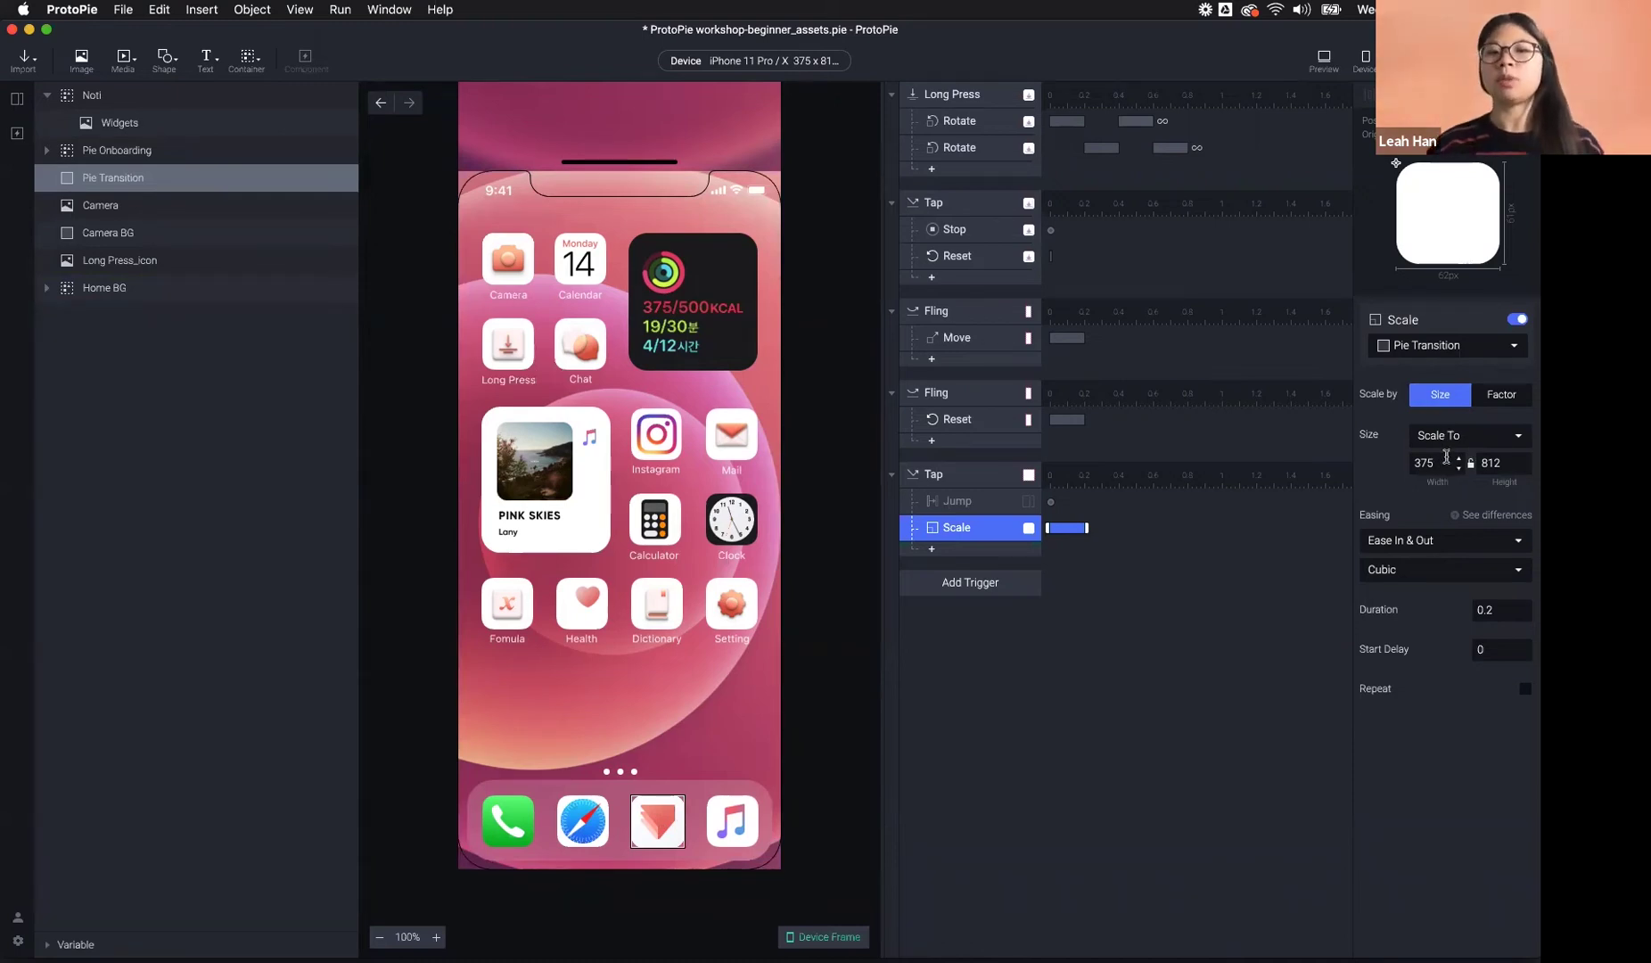
click(1489, 401)
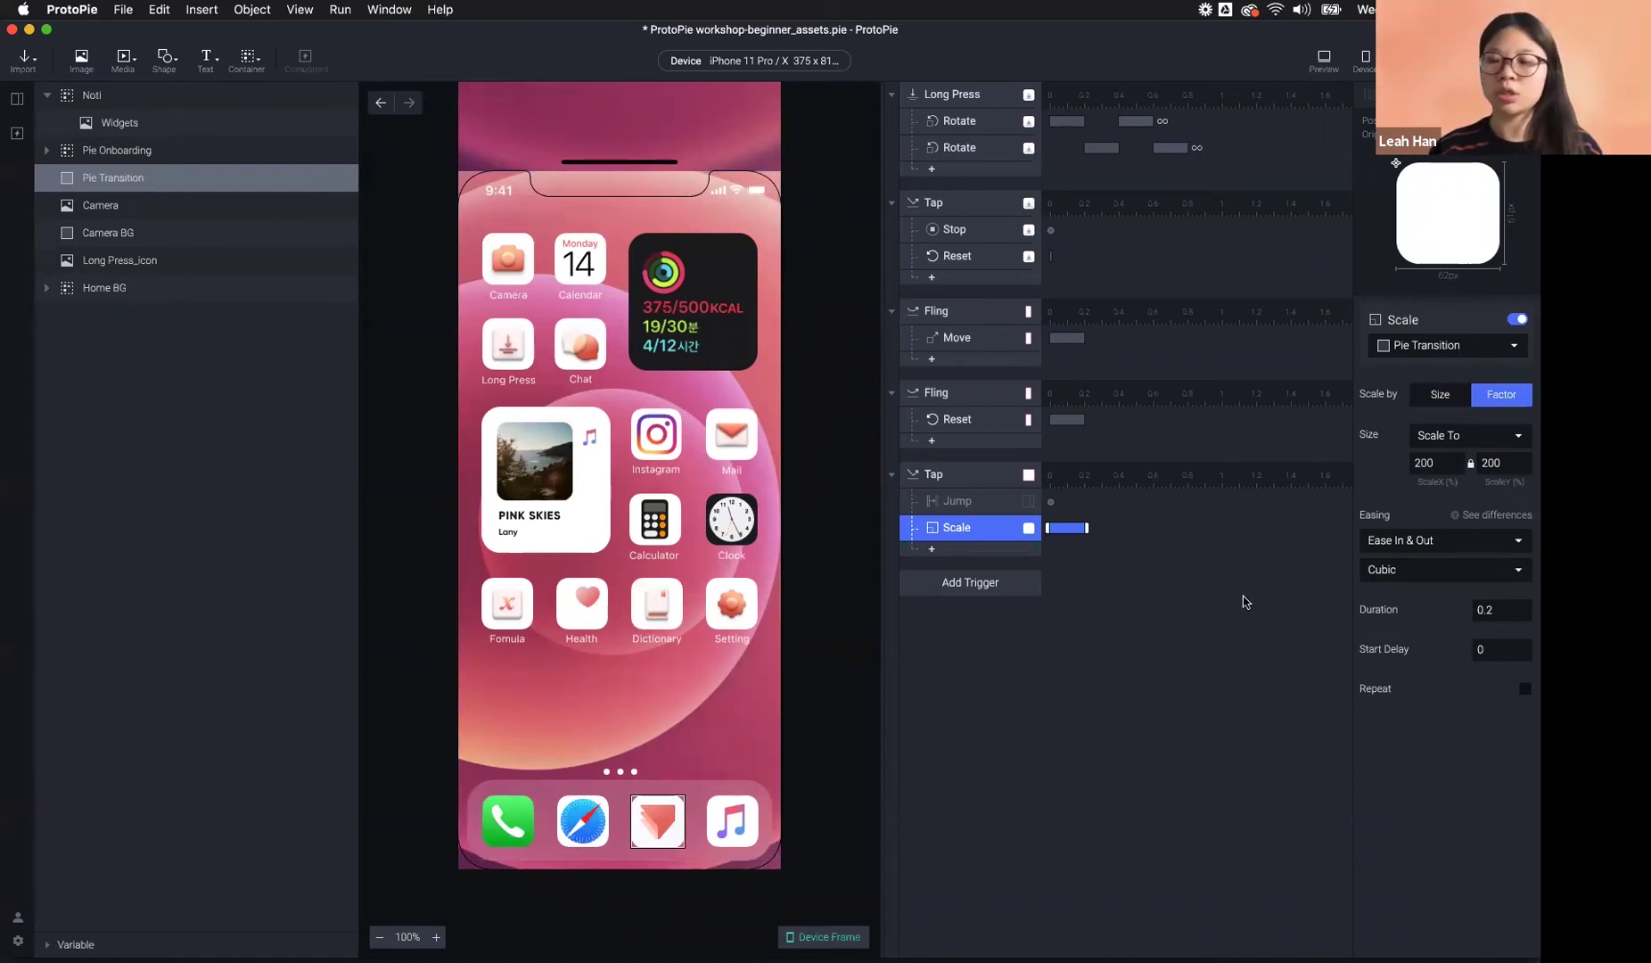
click(1420, 400)
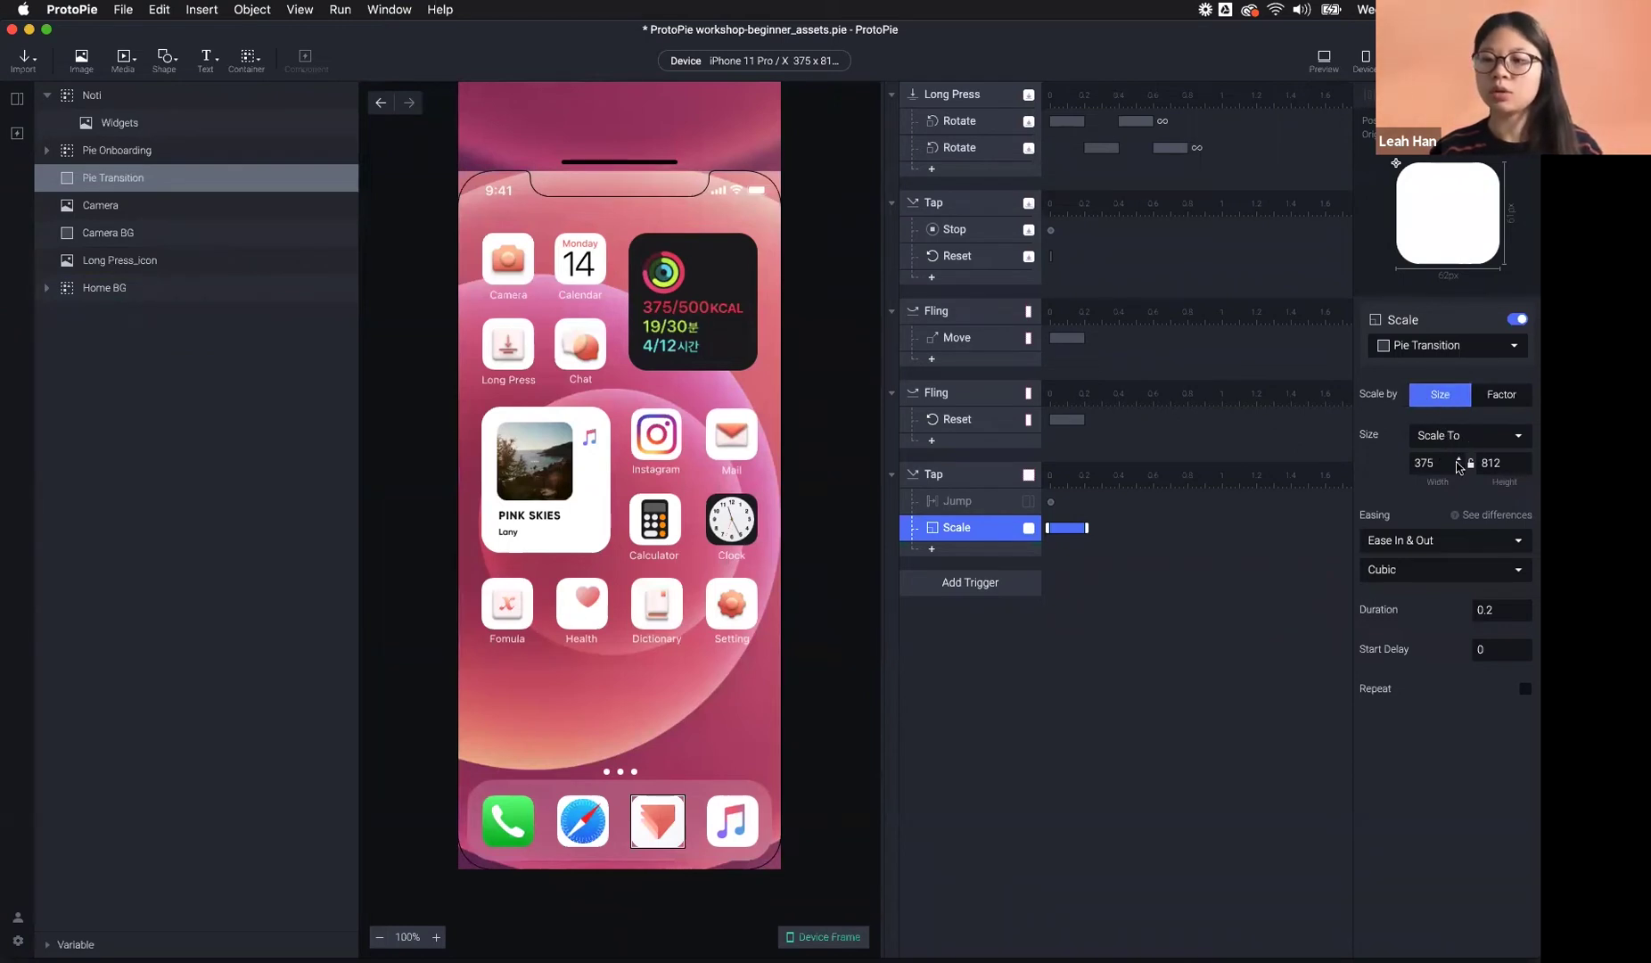
click(1324, 61)
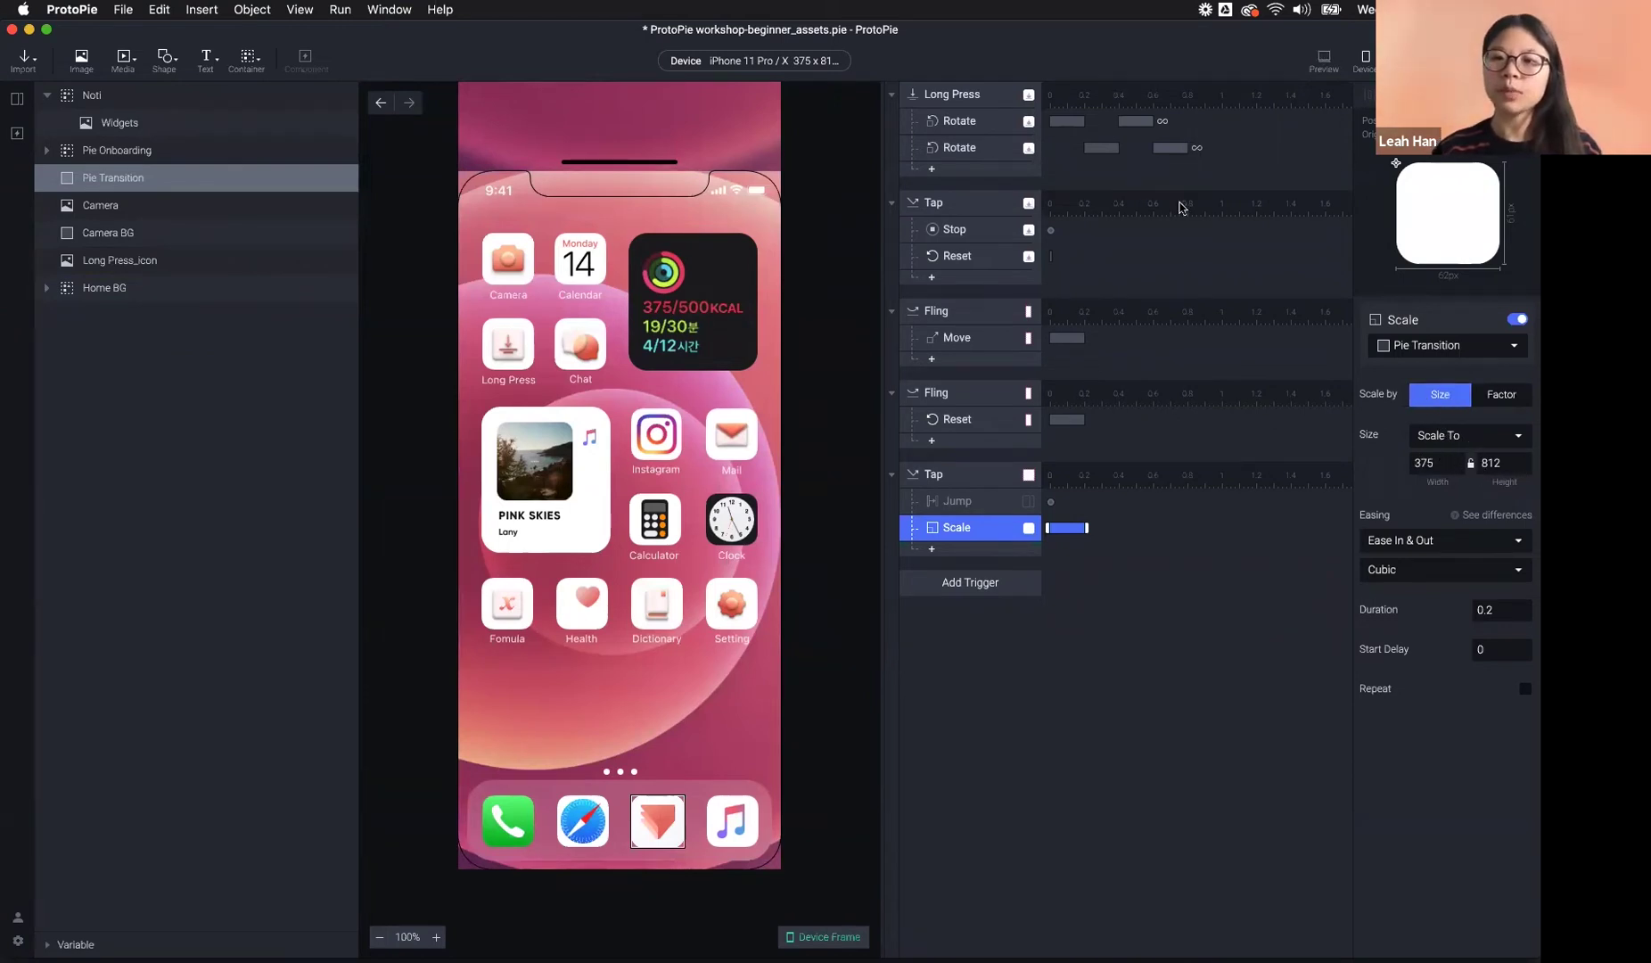
click(627, 720)
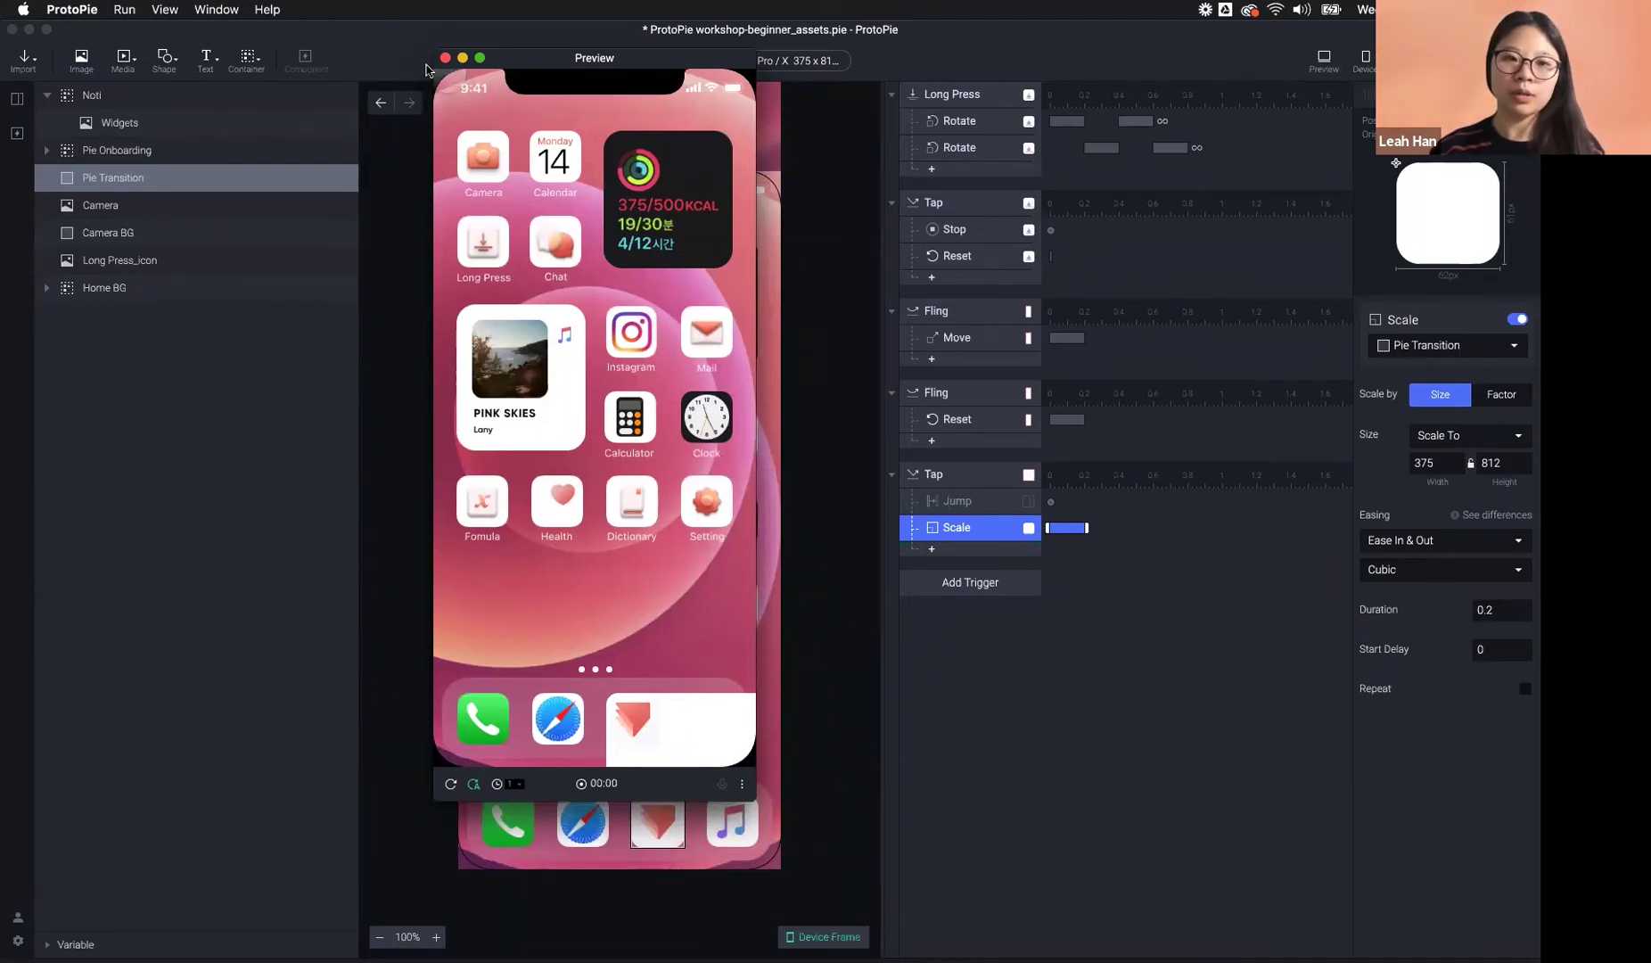
- Add a Move response sending Pie Transition to X 0, Y 0 to the Tap trigger, and preview the icon's tap
click(931, 549)
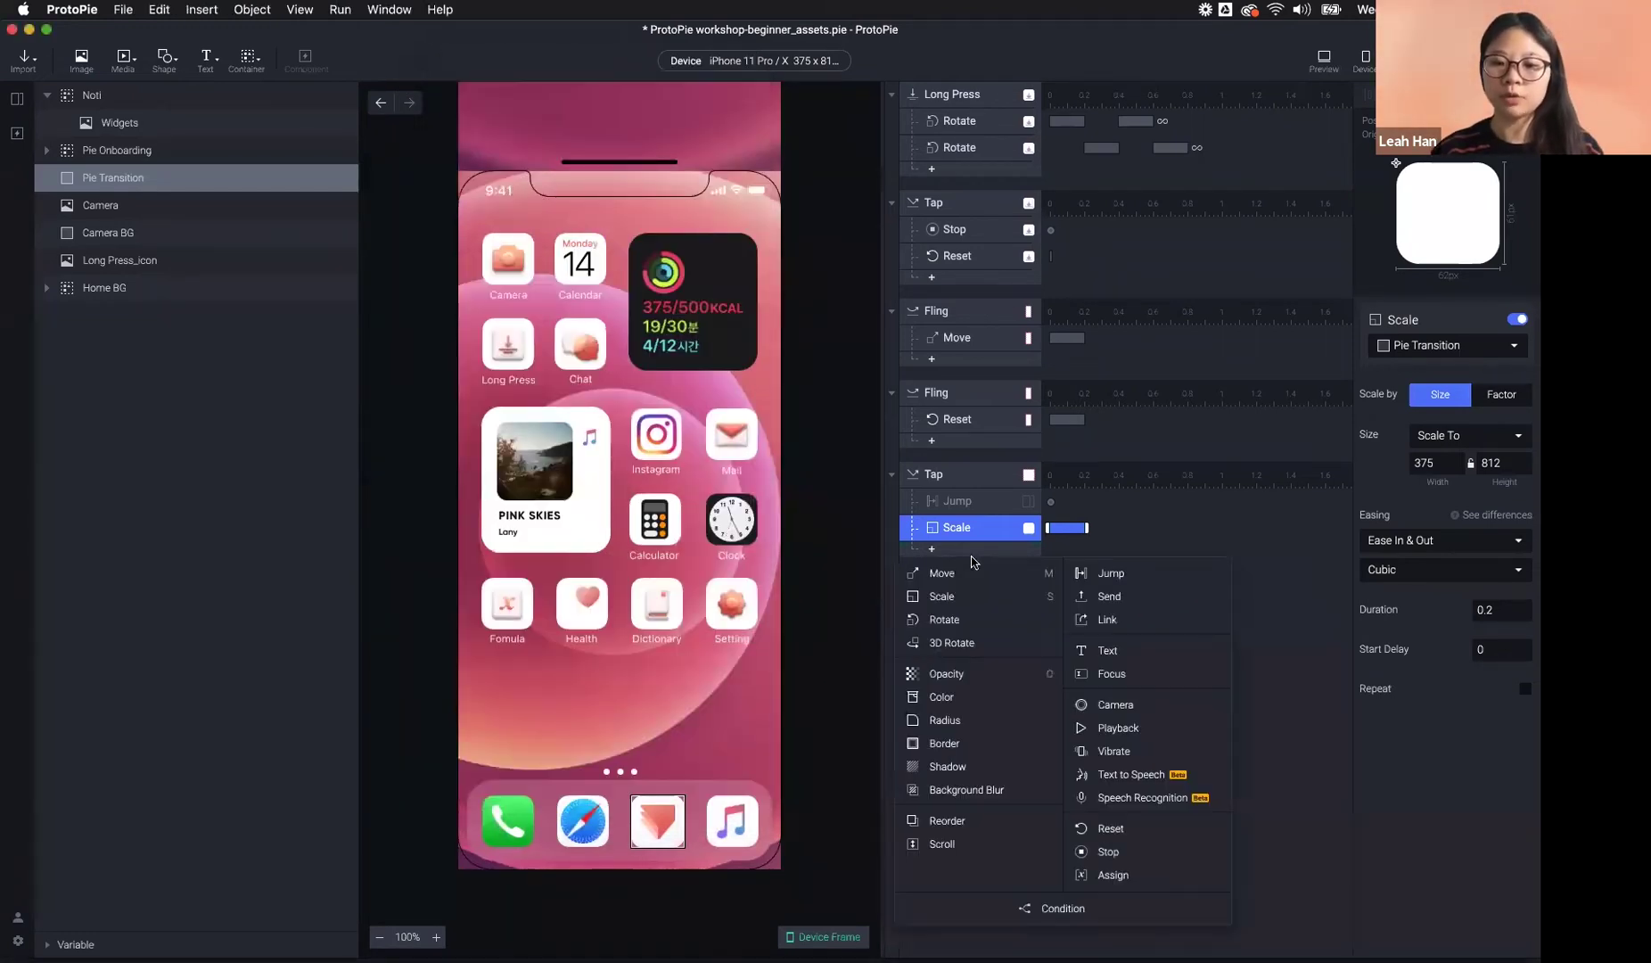
click(945, 571)
click(1434, 421)
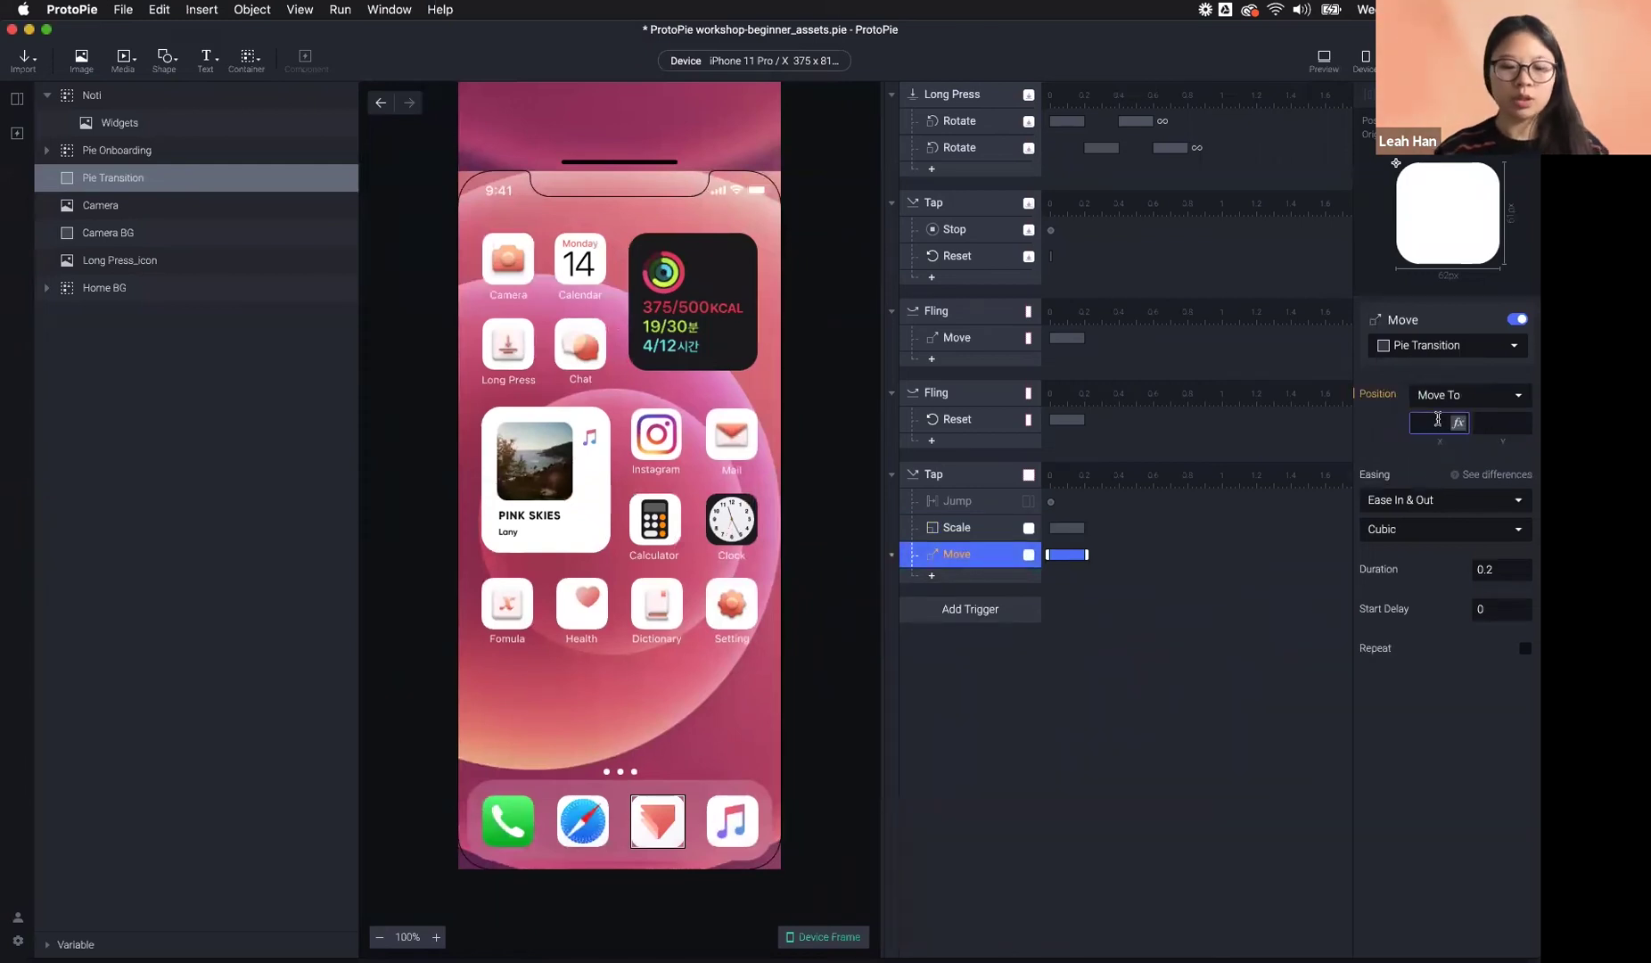
key(Return)
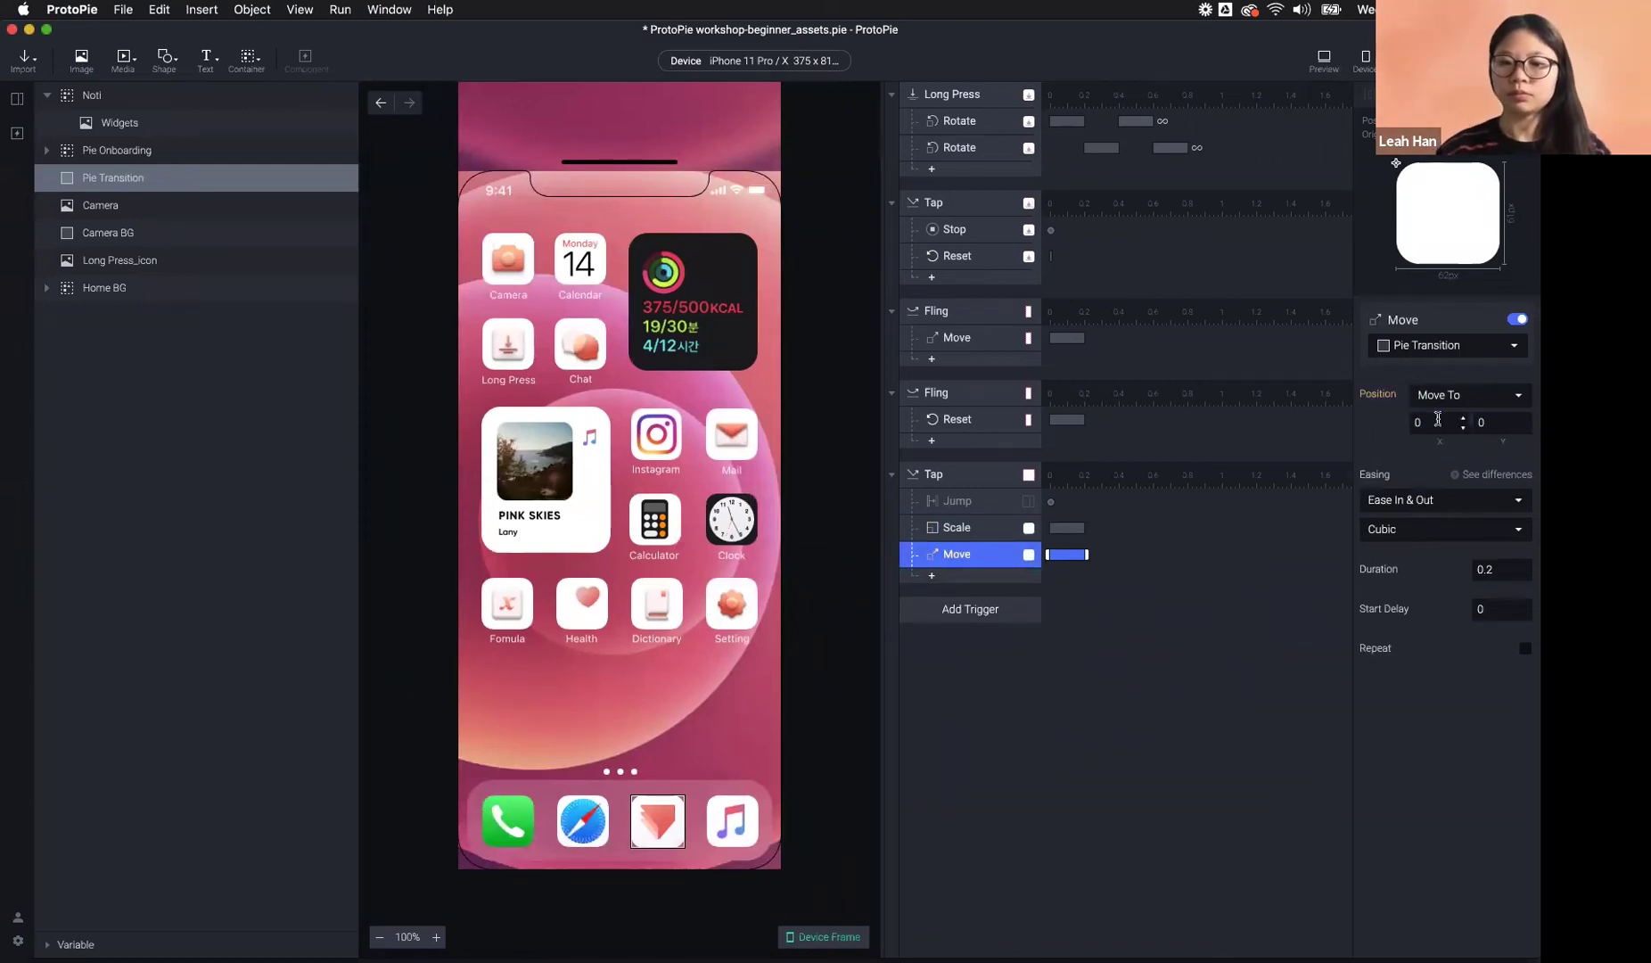
click(1335, 68)
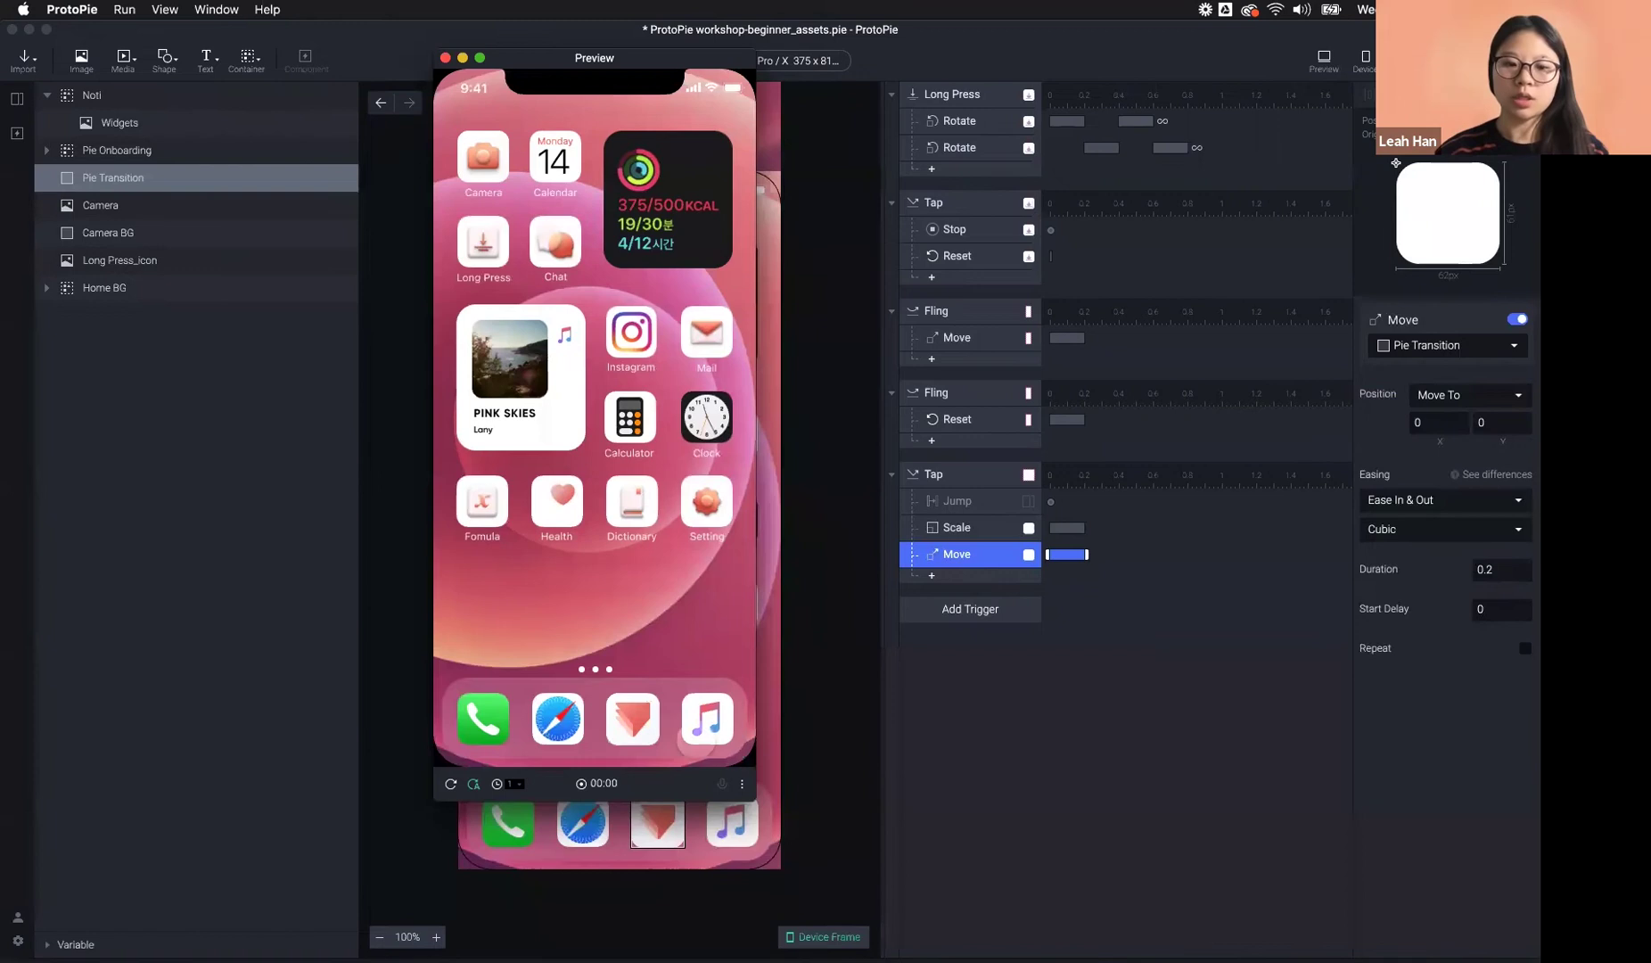
click(646, 722)
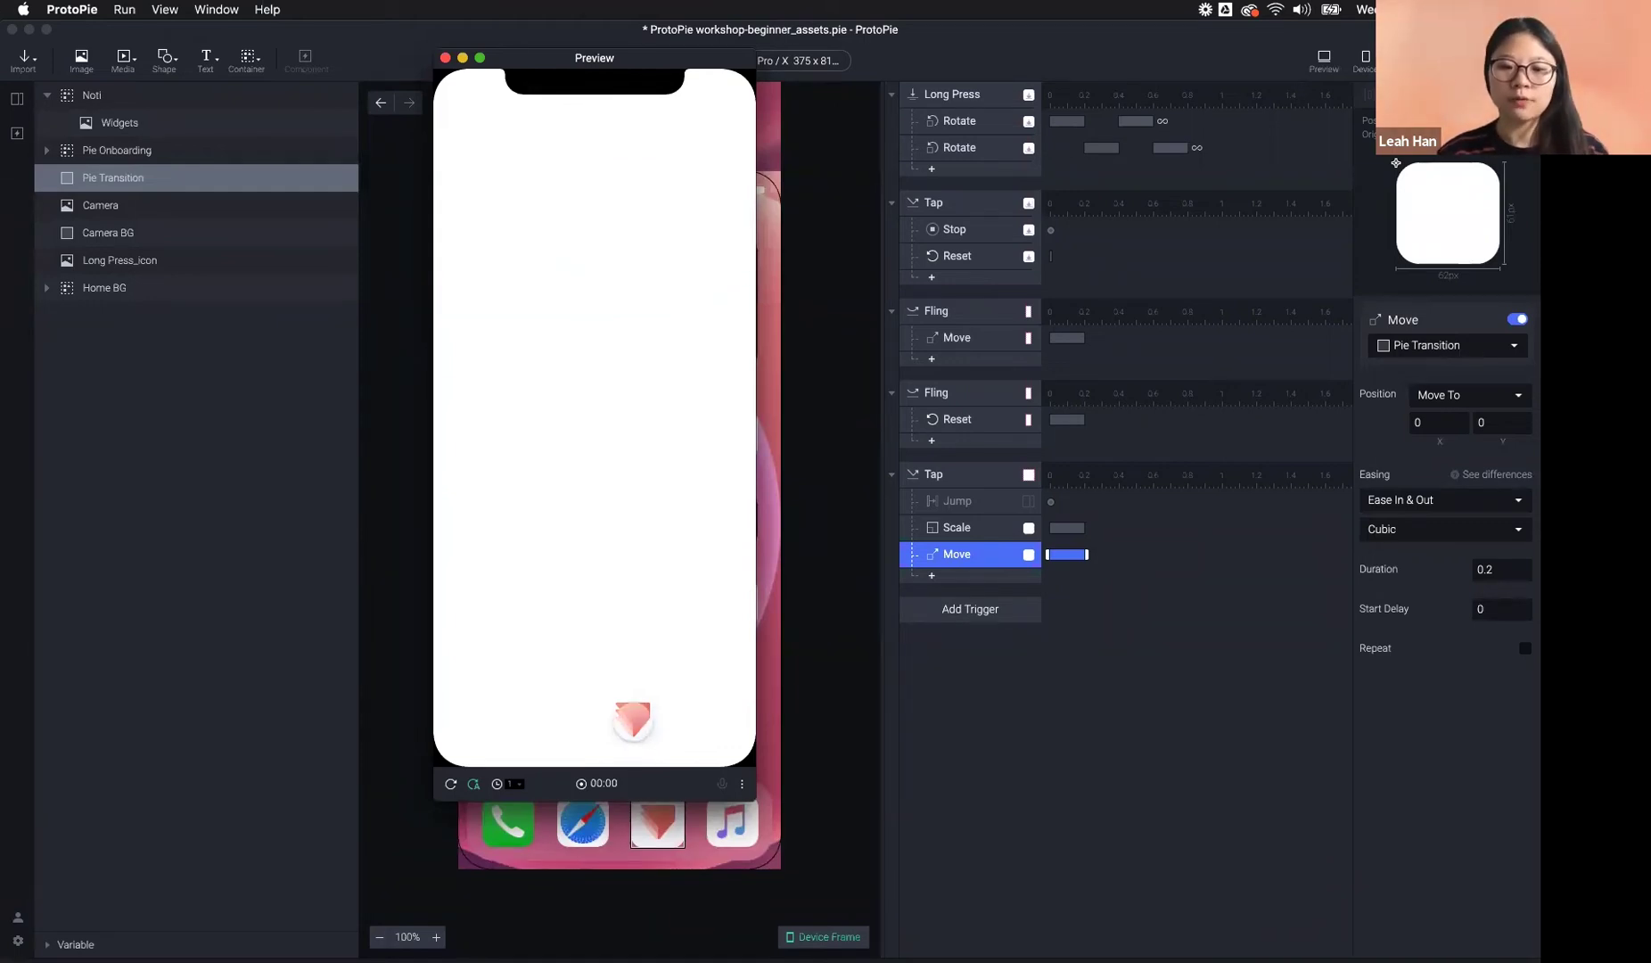
click(144, 303)
- Try out an Opacity response of 0 for Pie Onboarding on the Tap trigger, preview it, and delete the response
click(128, 152)
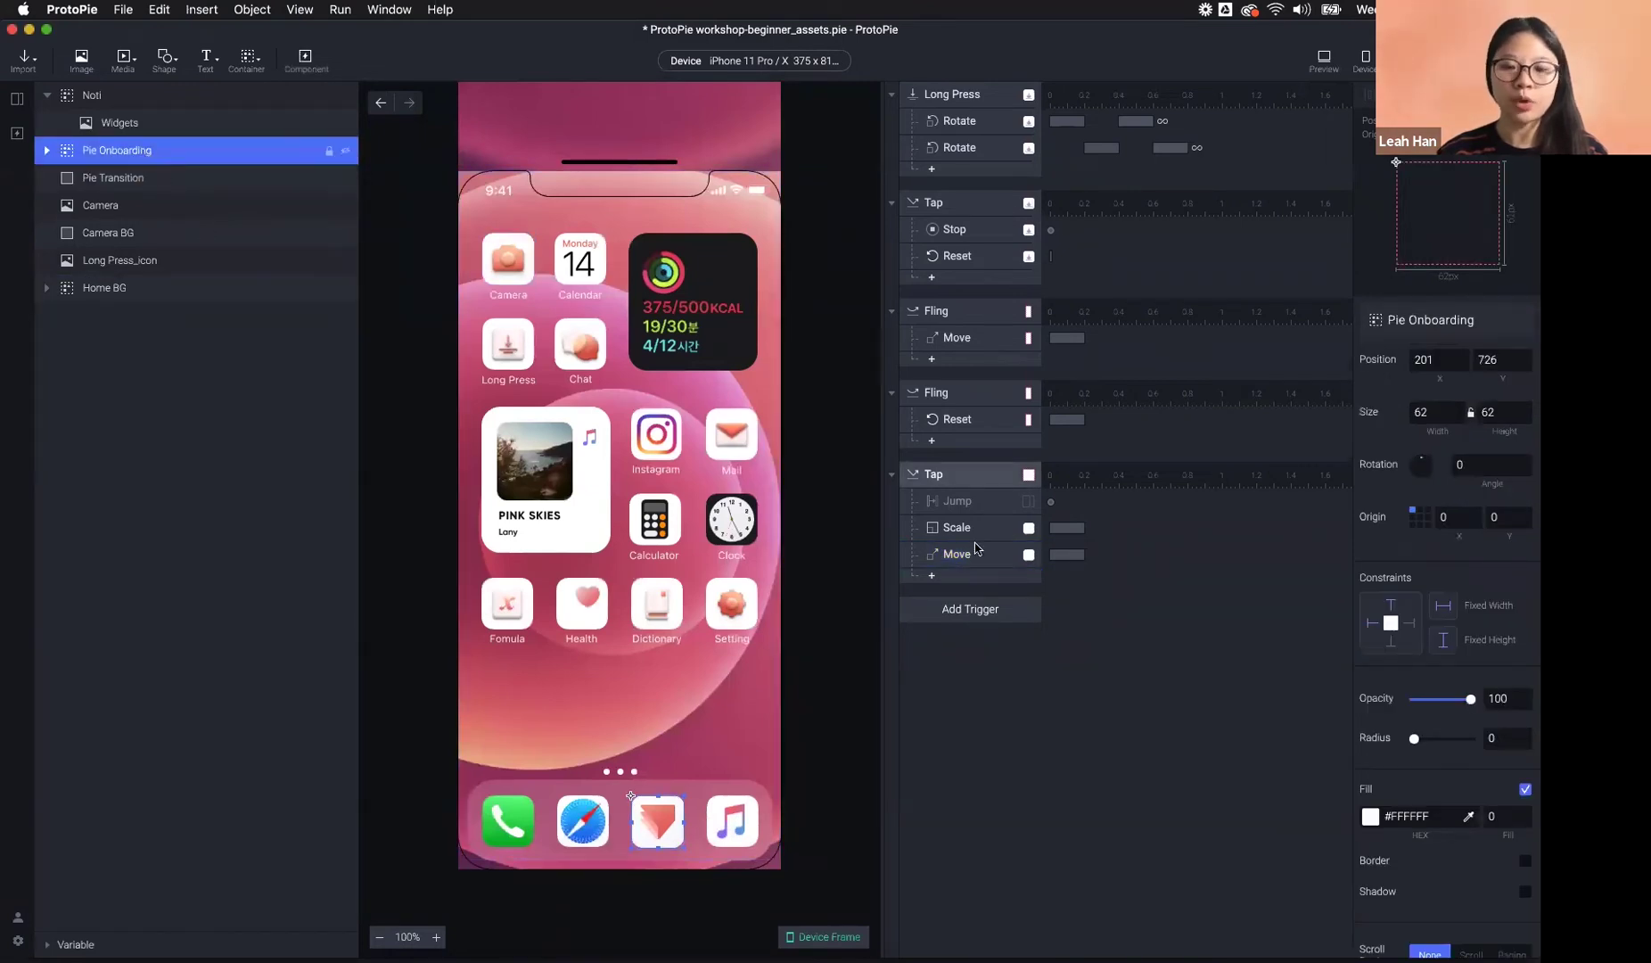
click(1004, 577)
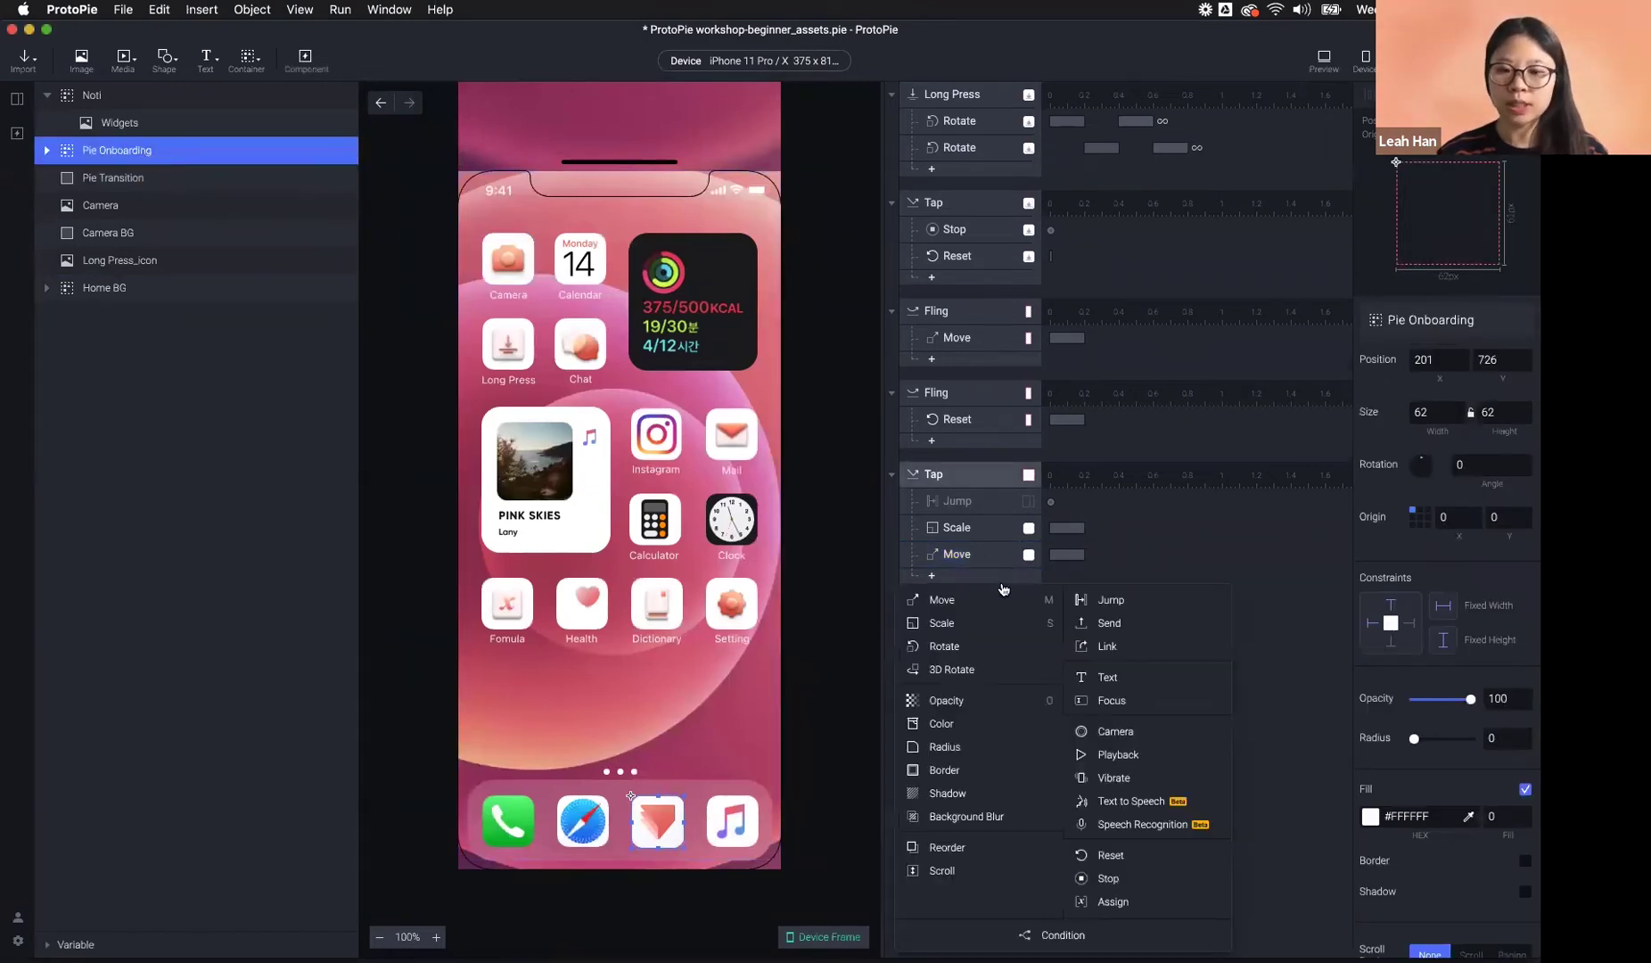
click(968, 708)
click(1414, 423)
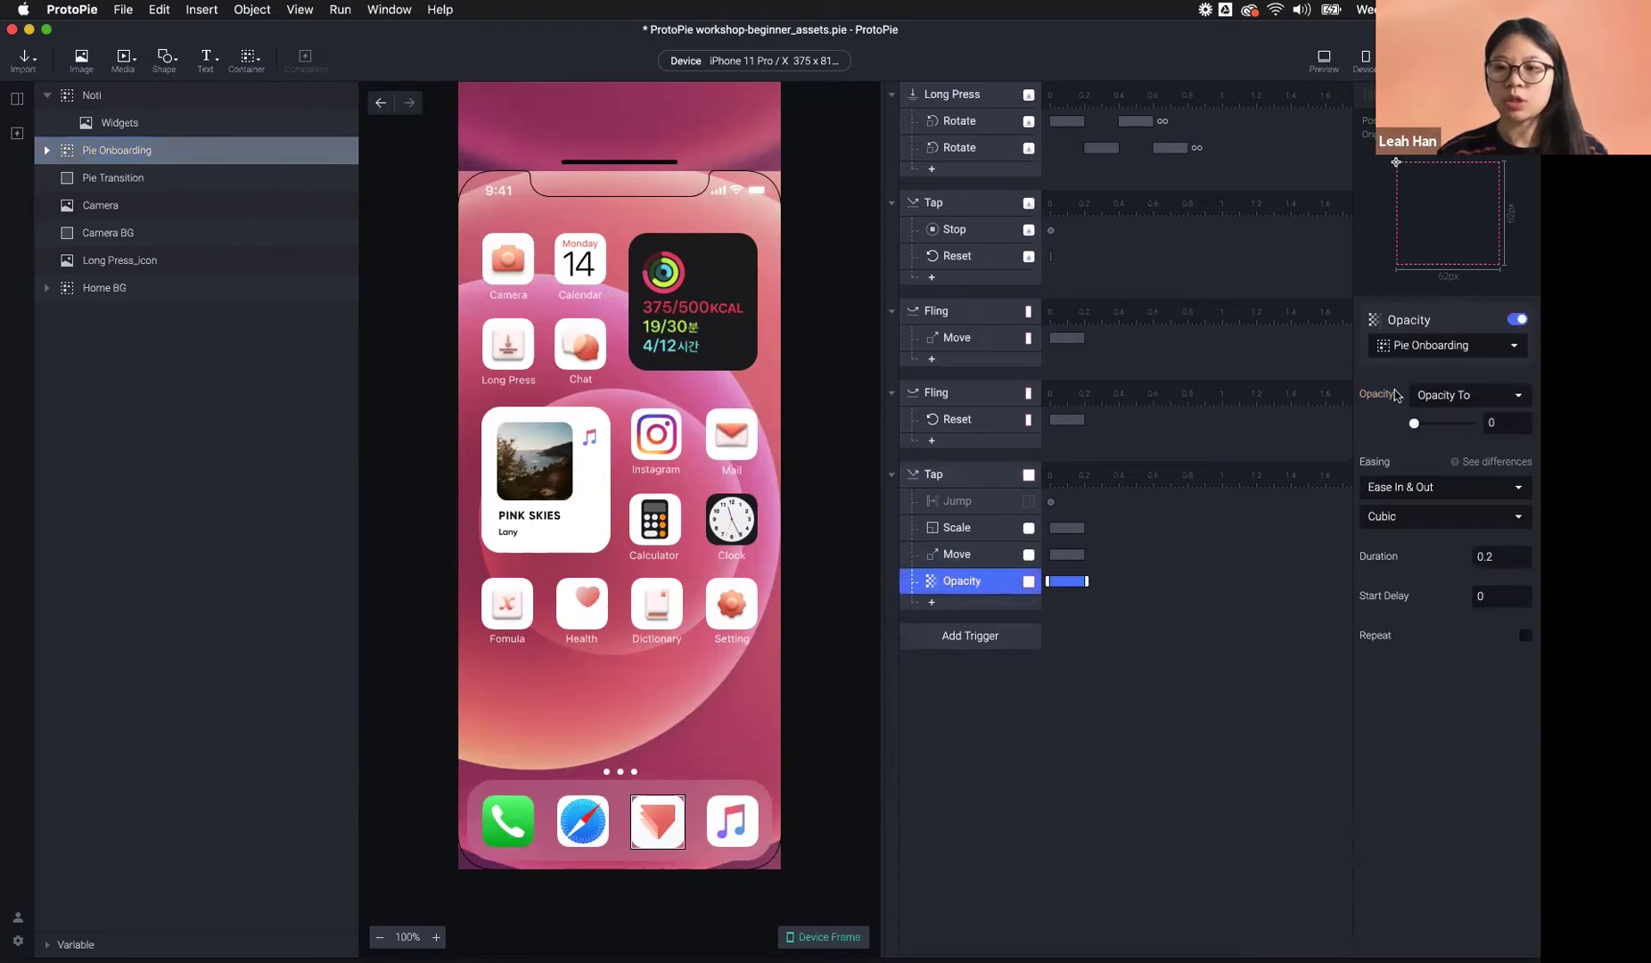
key(super+p)
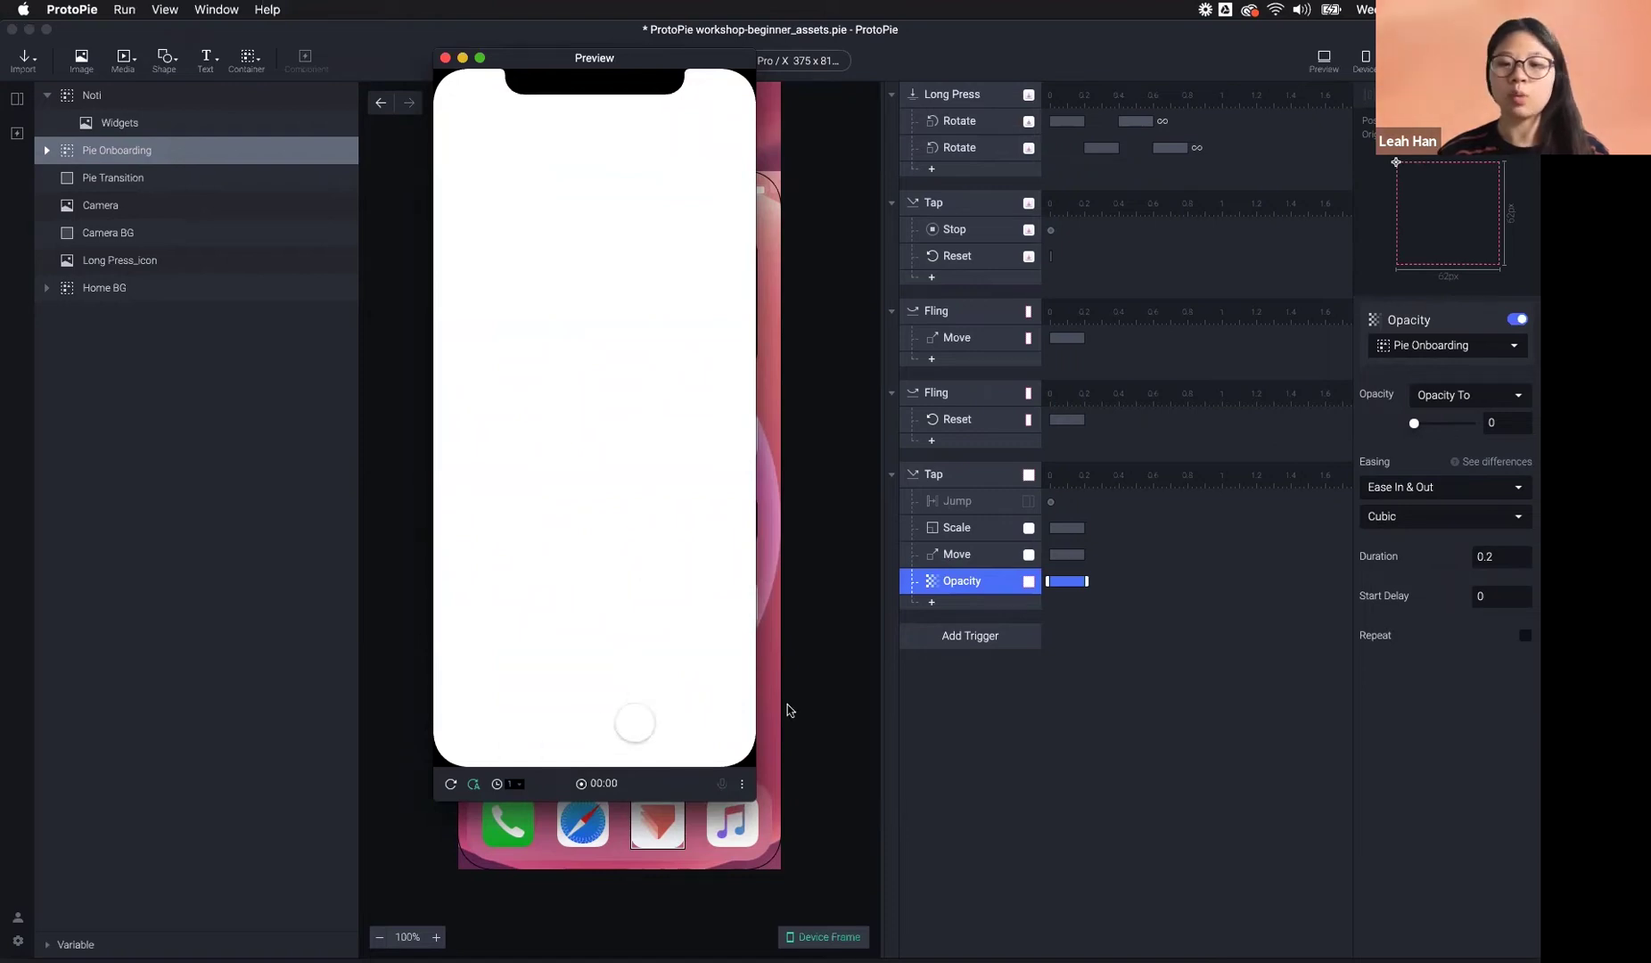
click(958, 591)
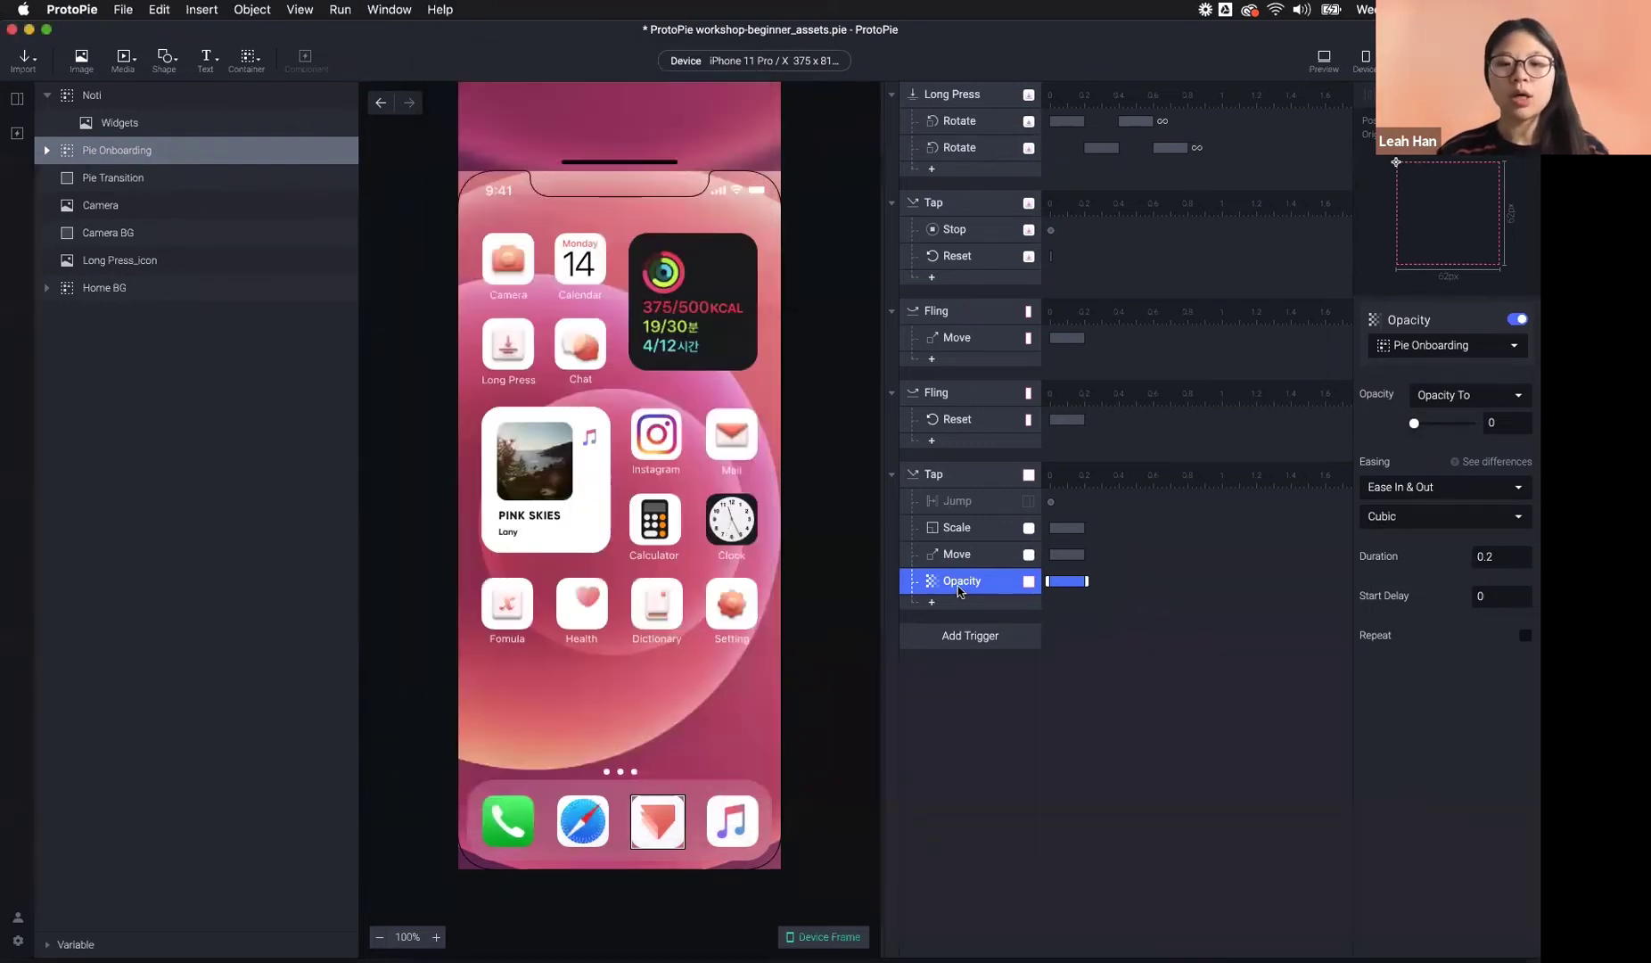
key(Delete)
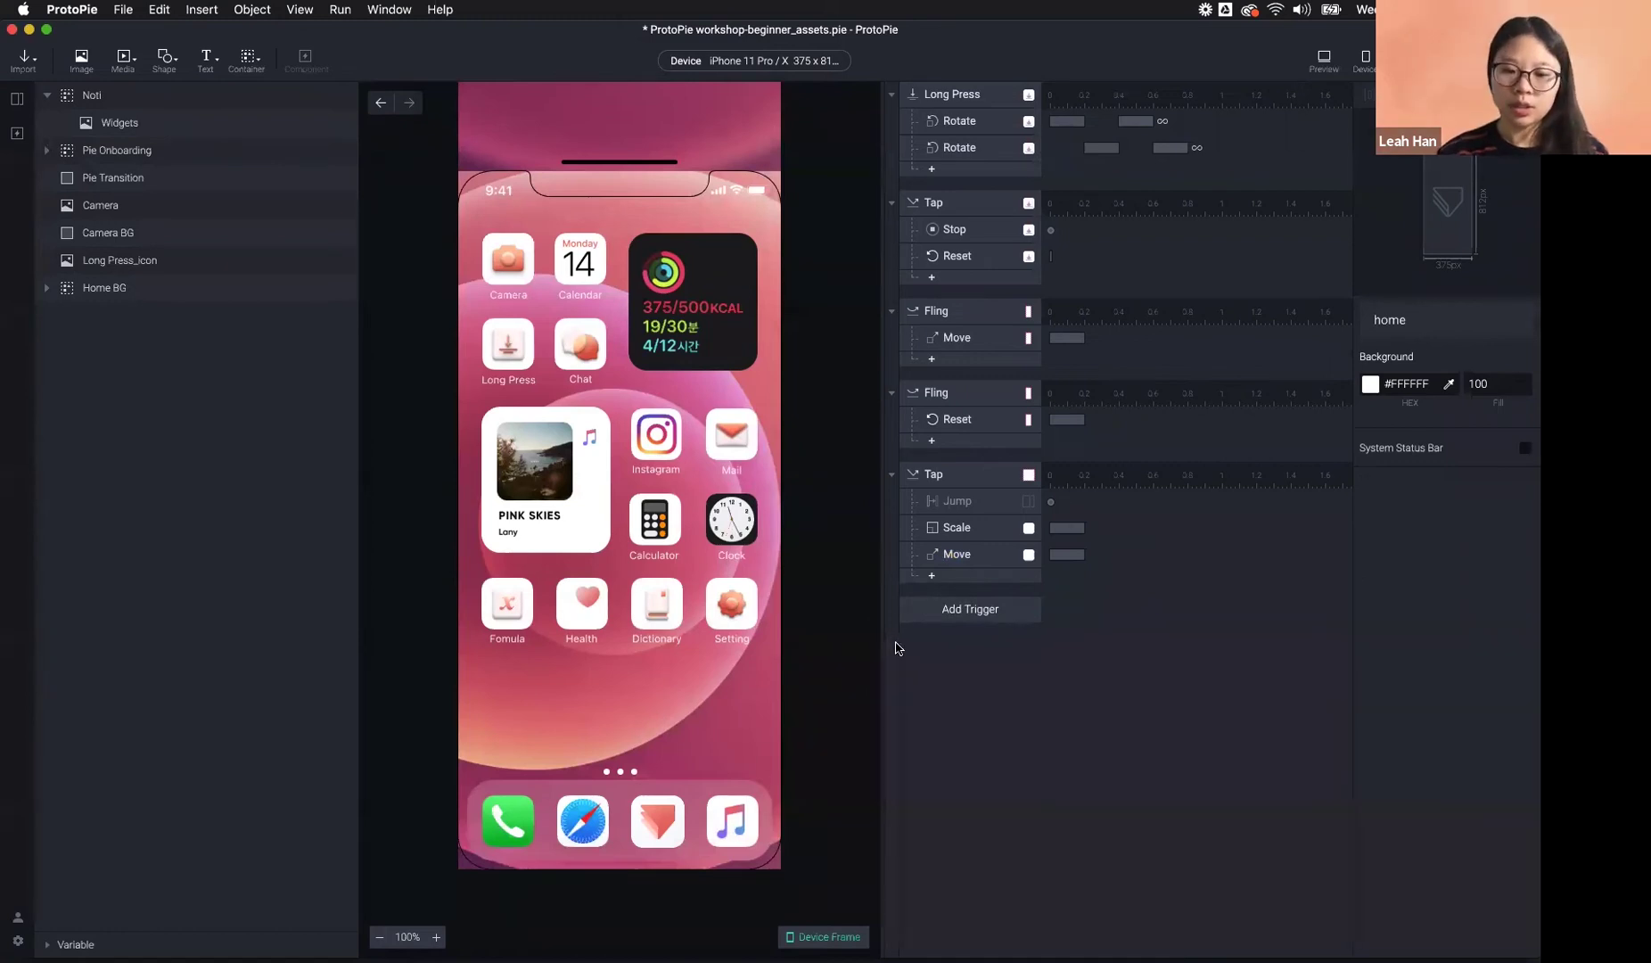
- Add a Reorder response to the Pie Onboarding Tap trigger
click(932, 576)
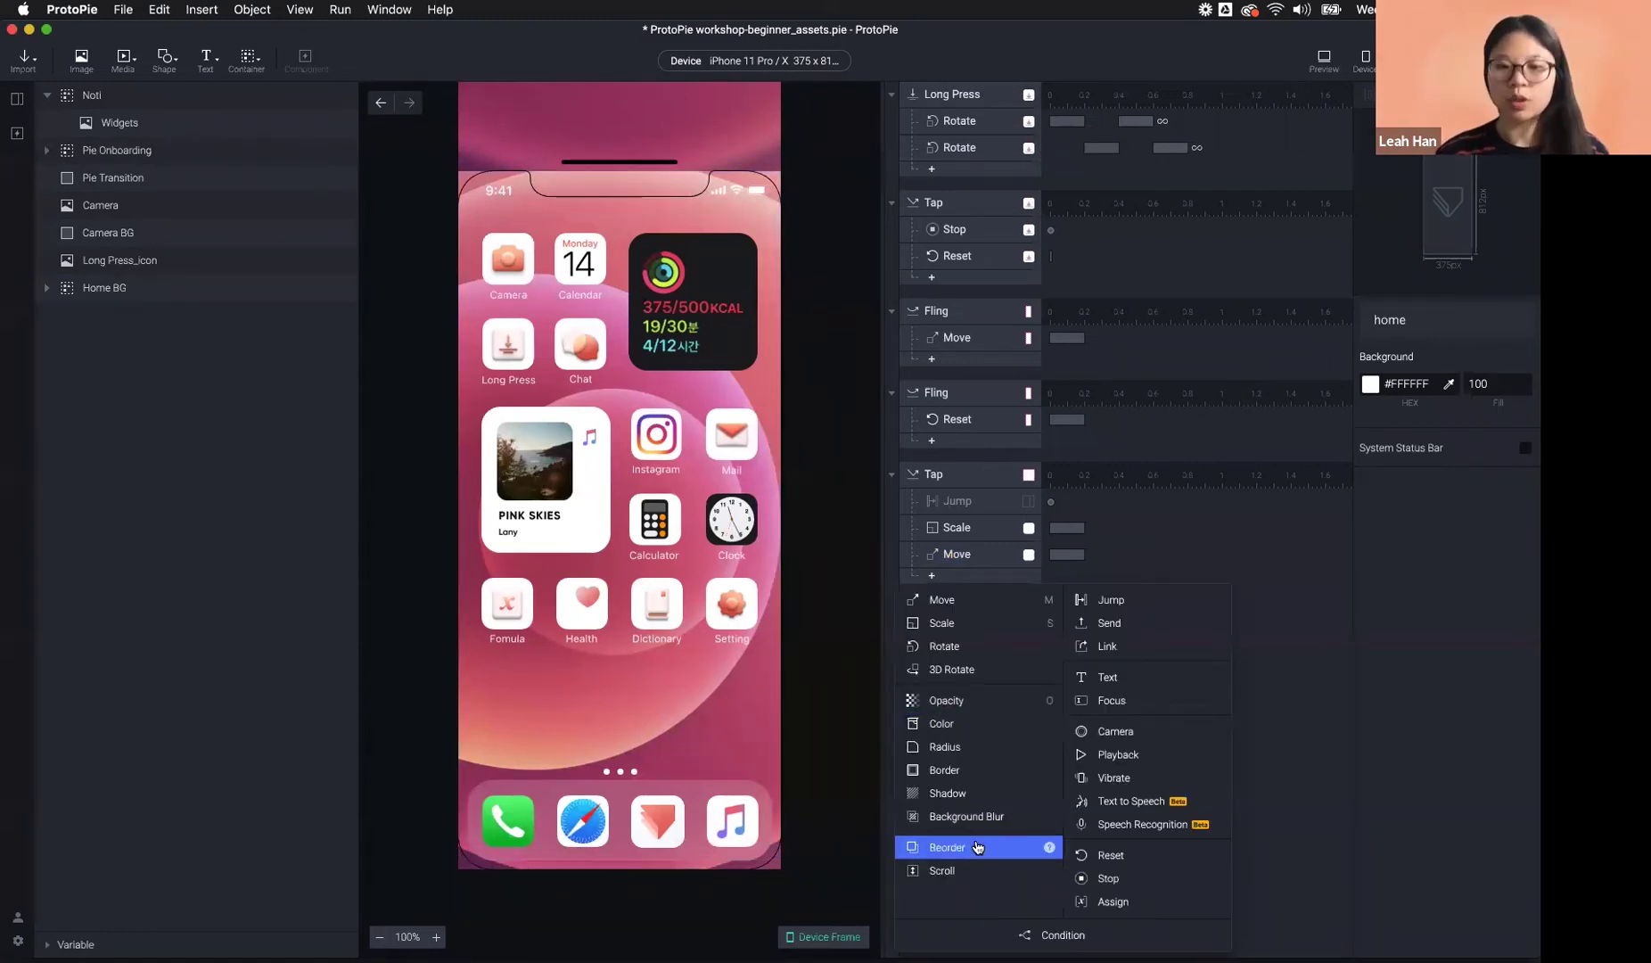
- Add a Reorder response for the Pie Onboarding layer to the Tap trigger that has the Jump, Scale and Move responses
click(977, 845)
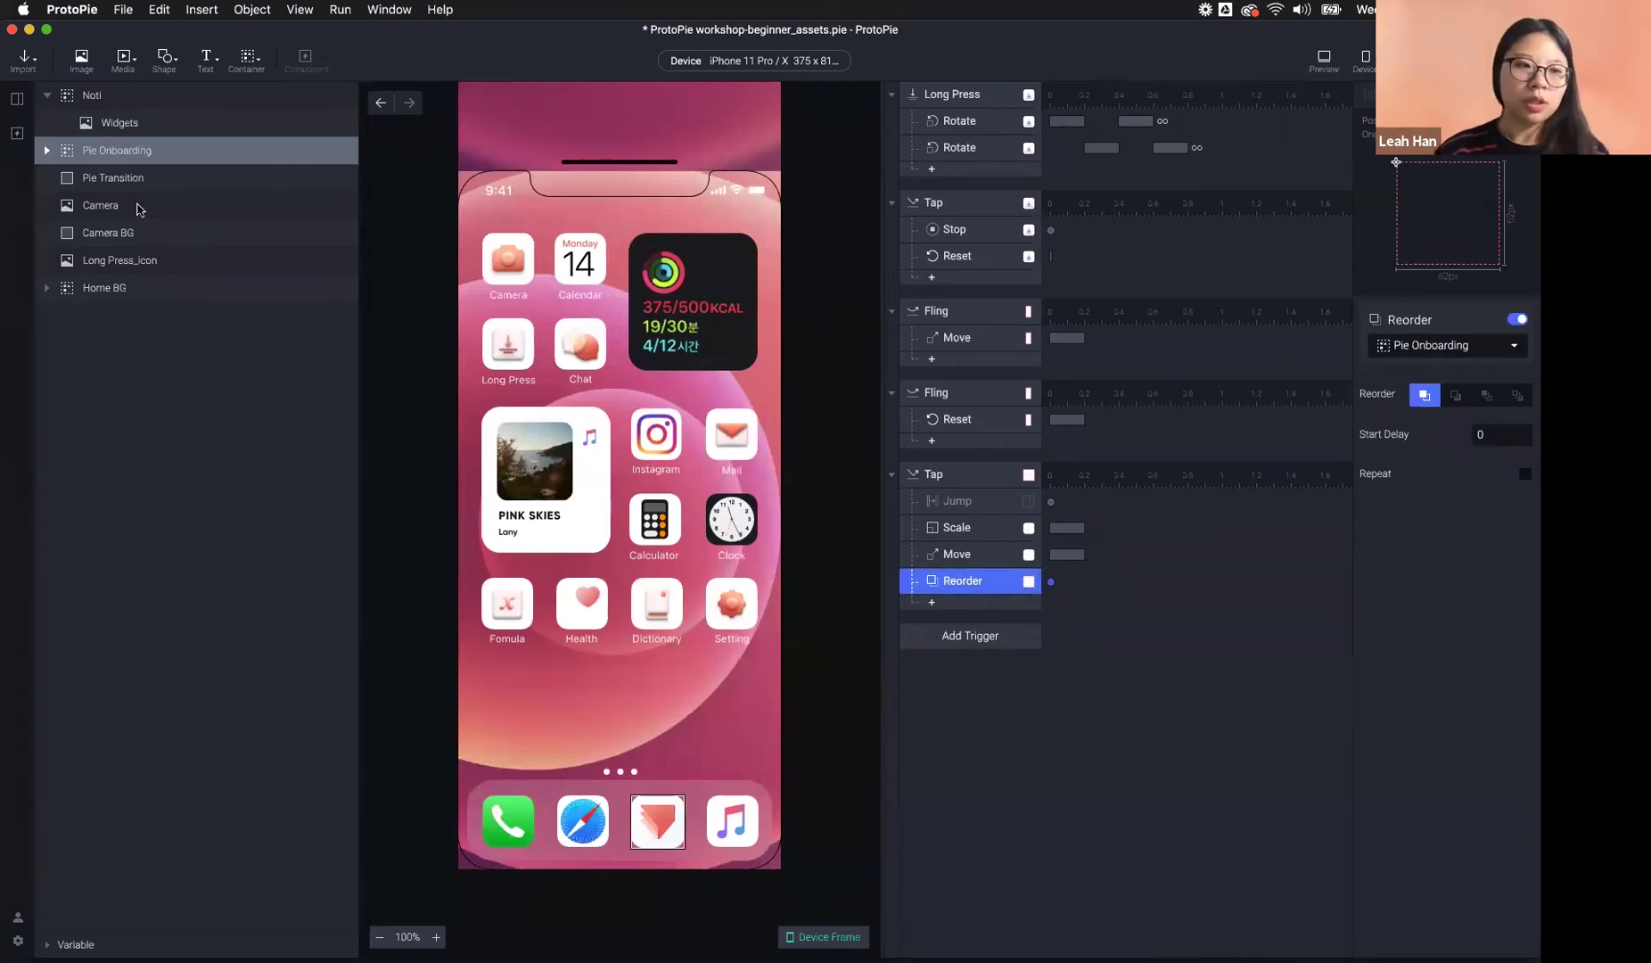
click(199, 446)
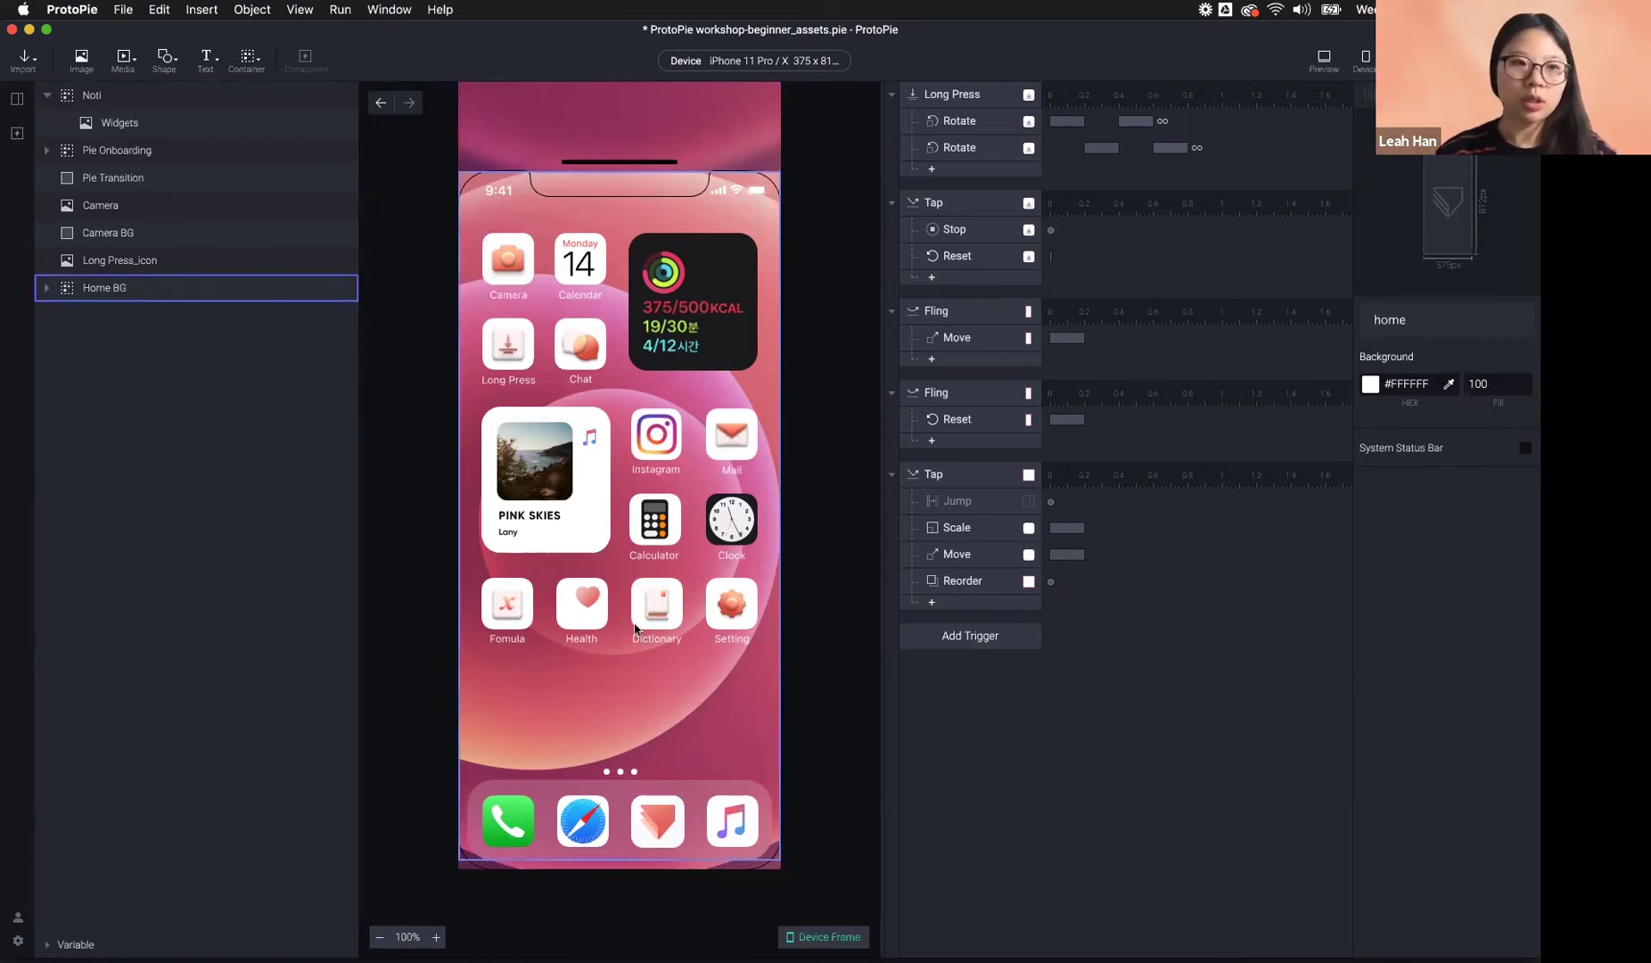
click(88, 155)
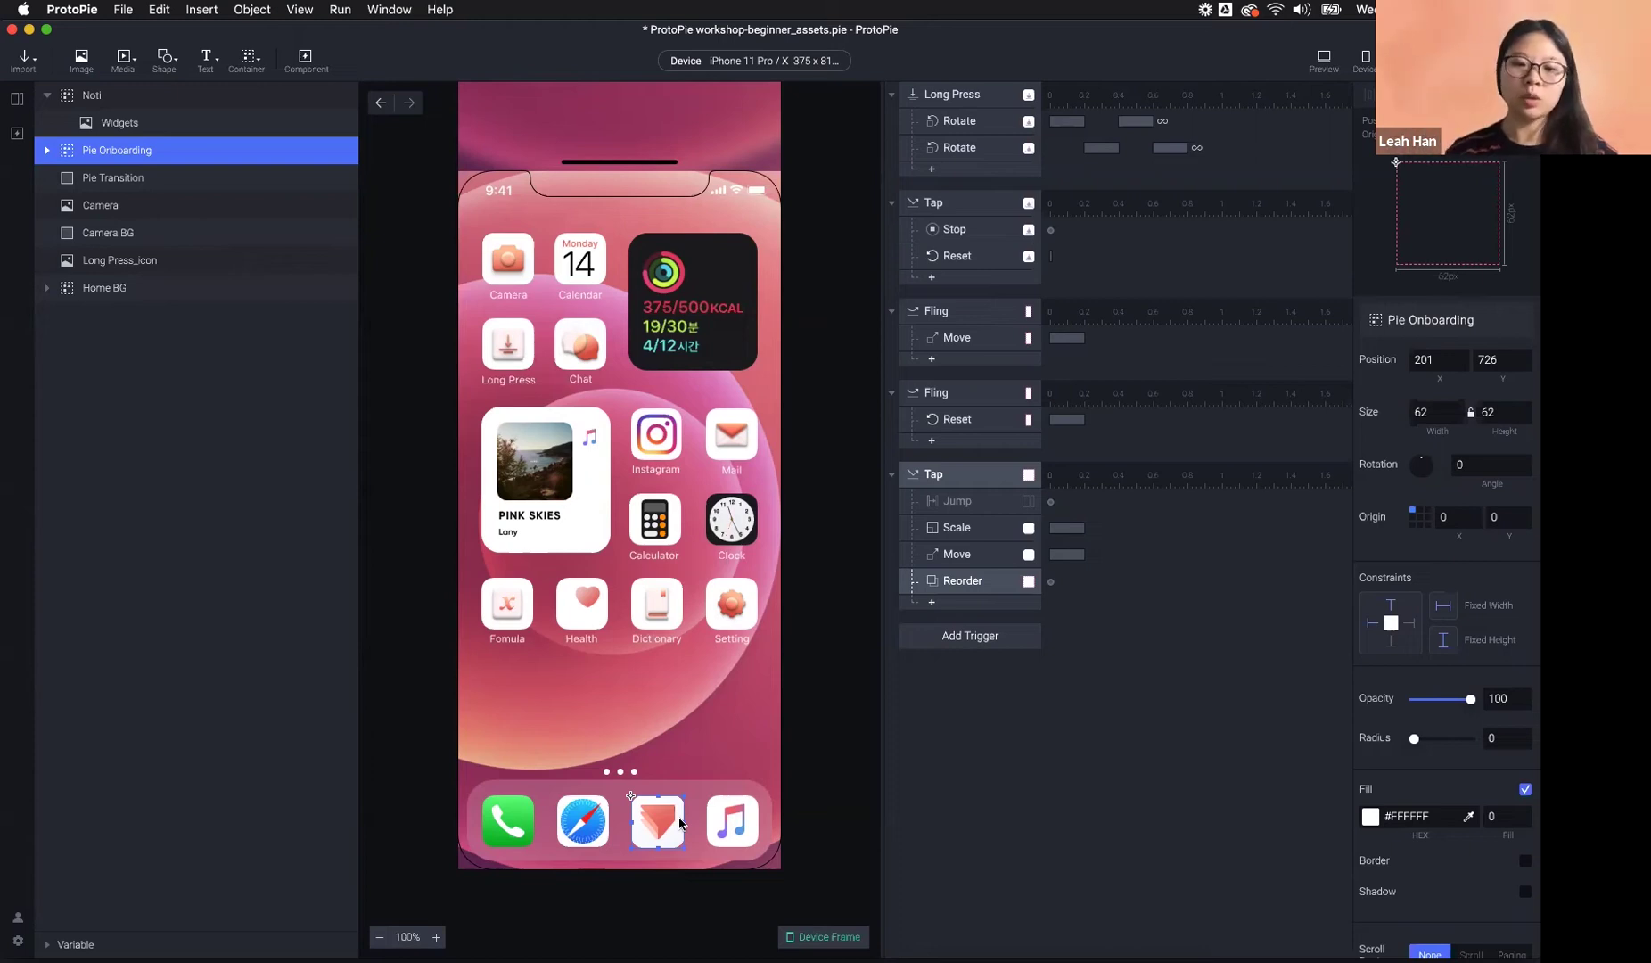
- Set the ordering of the Pie Onboarding Reorder response to the last of the four options, keeping Pie Onboarding as target layer
click(949, 581)
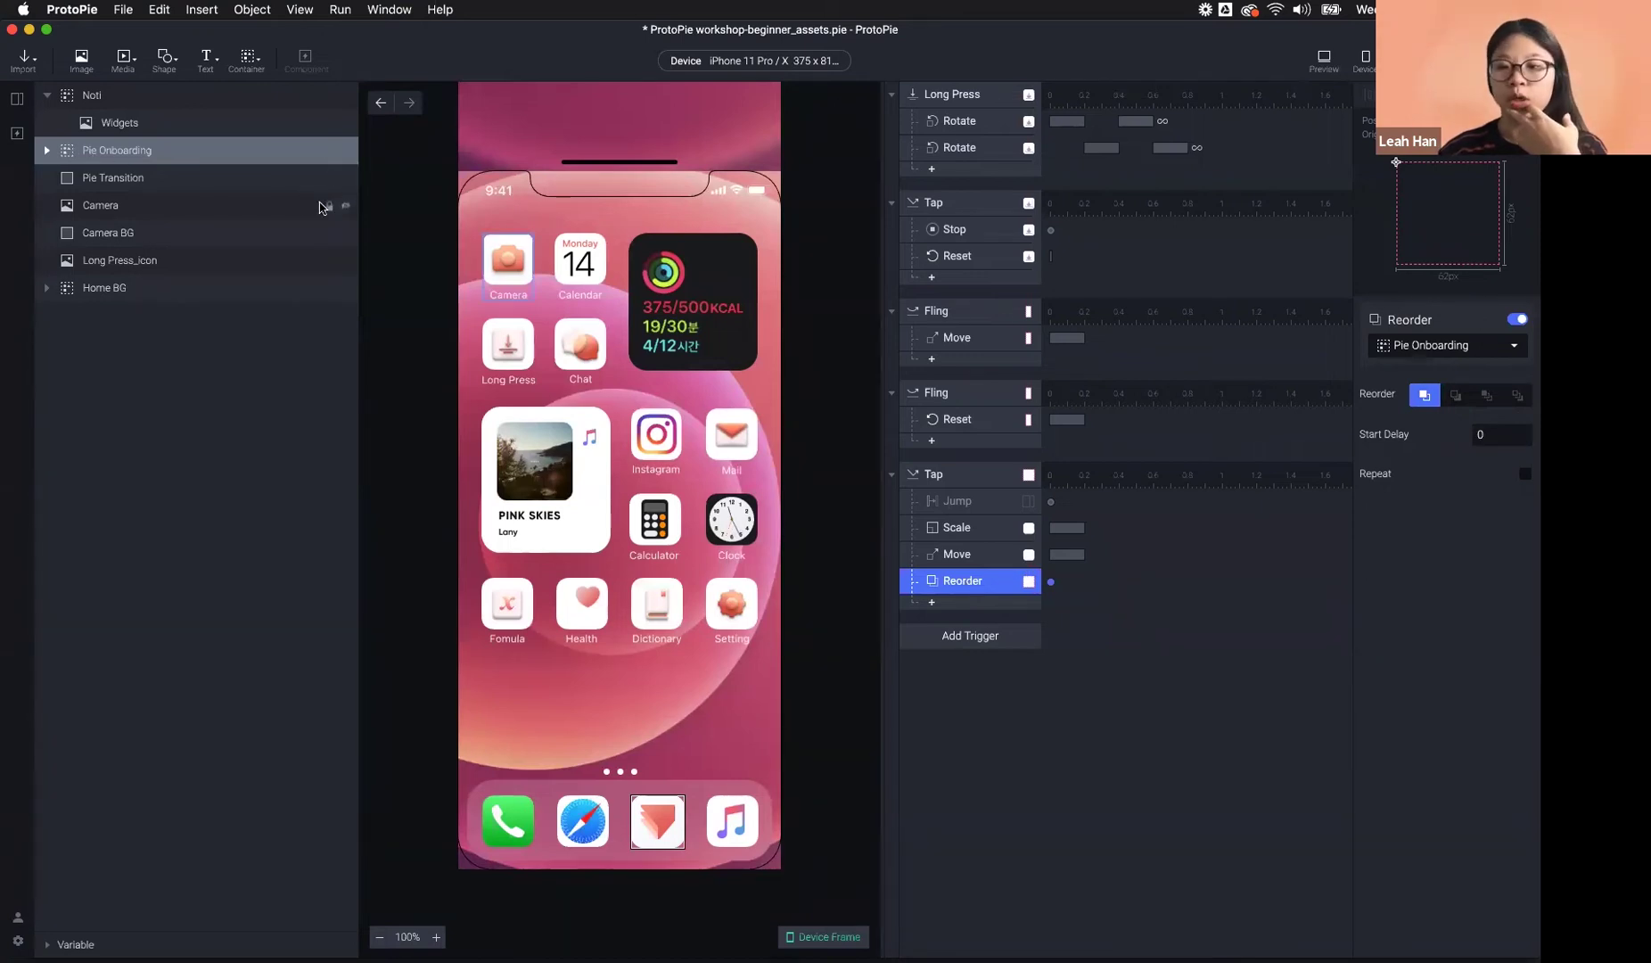
click(1458, 397)
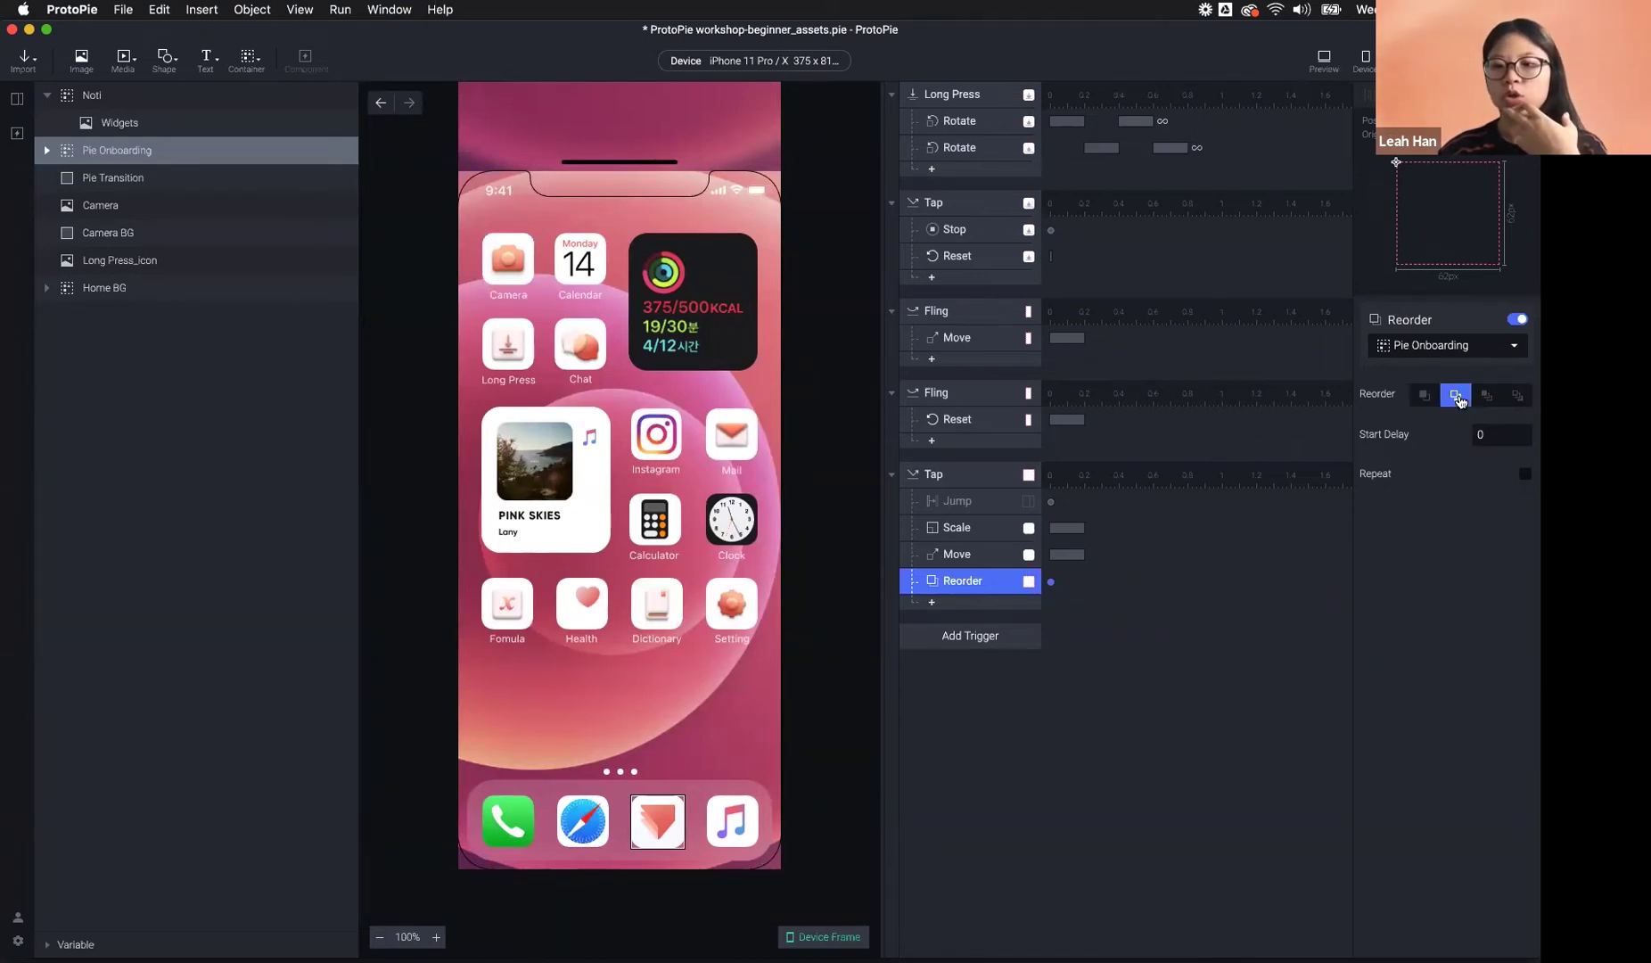
click(1520, 398)
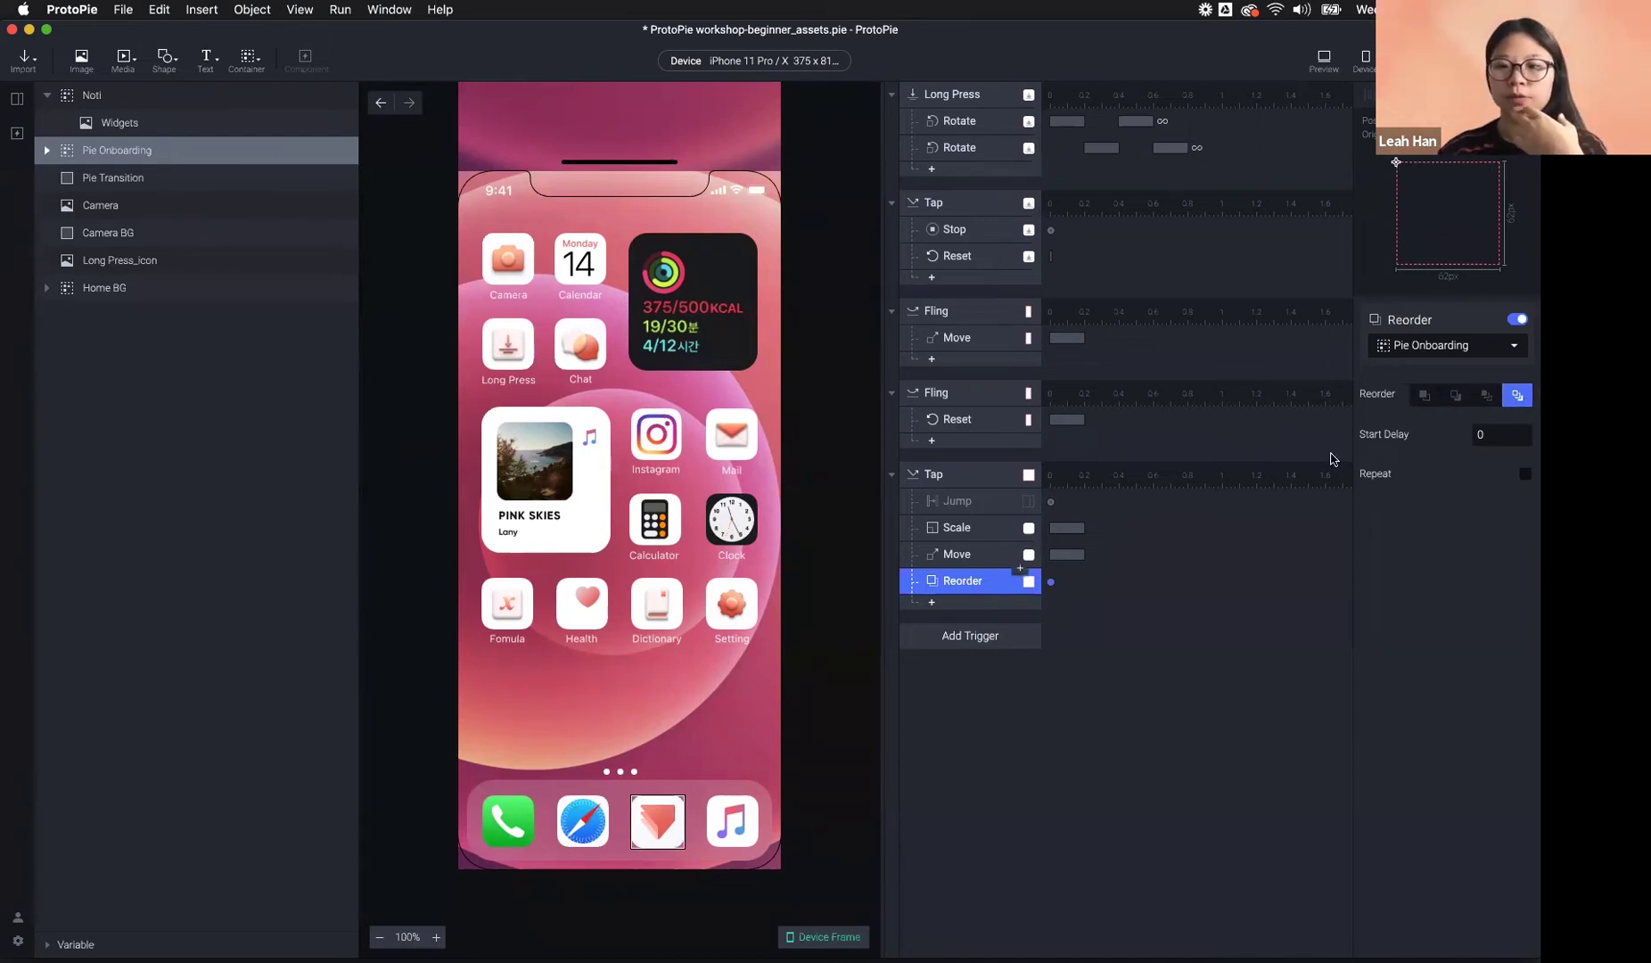
click(1465, 355)
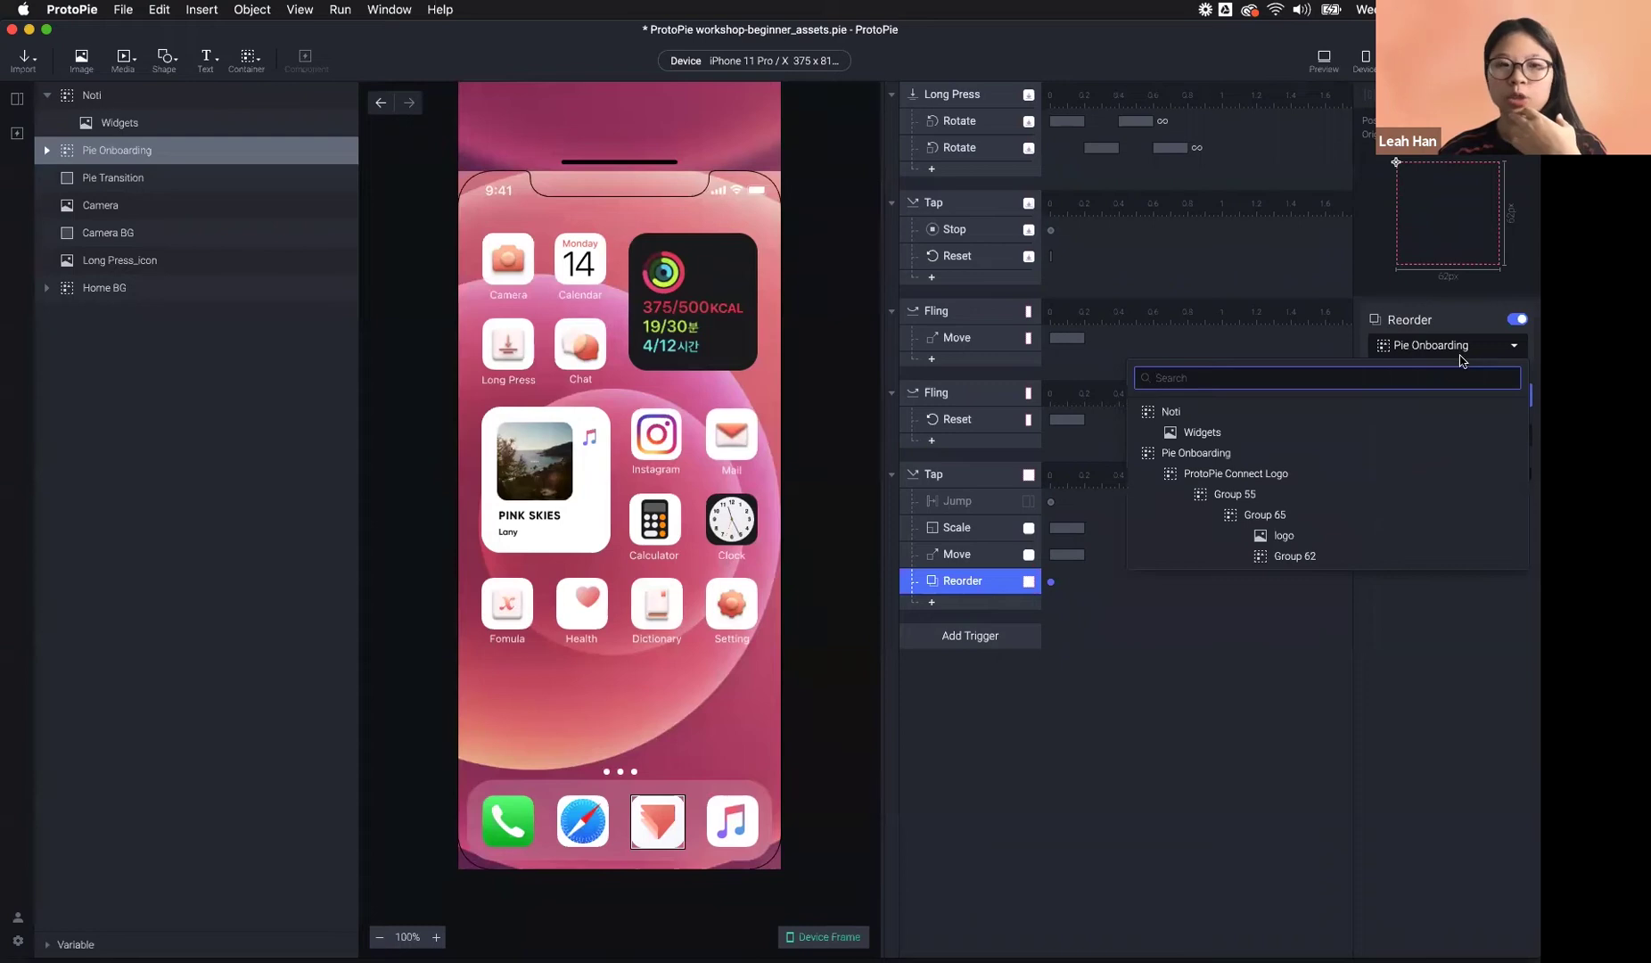
click(119, 181)
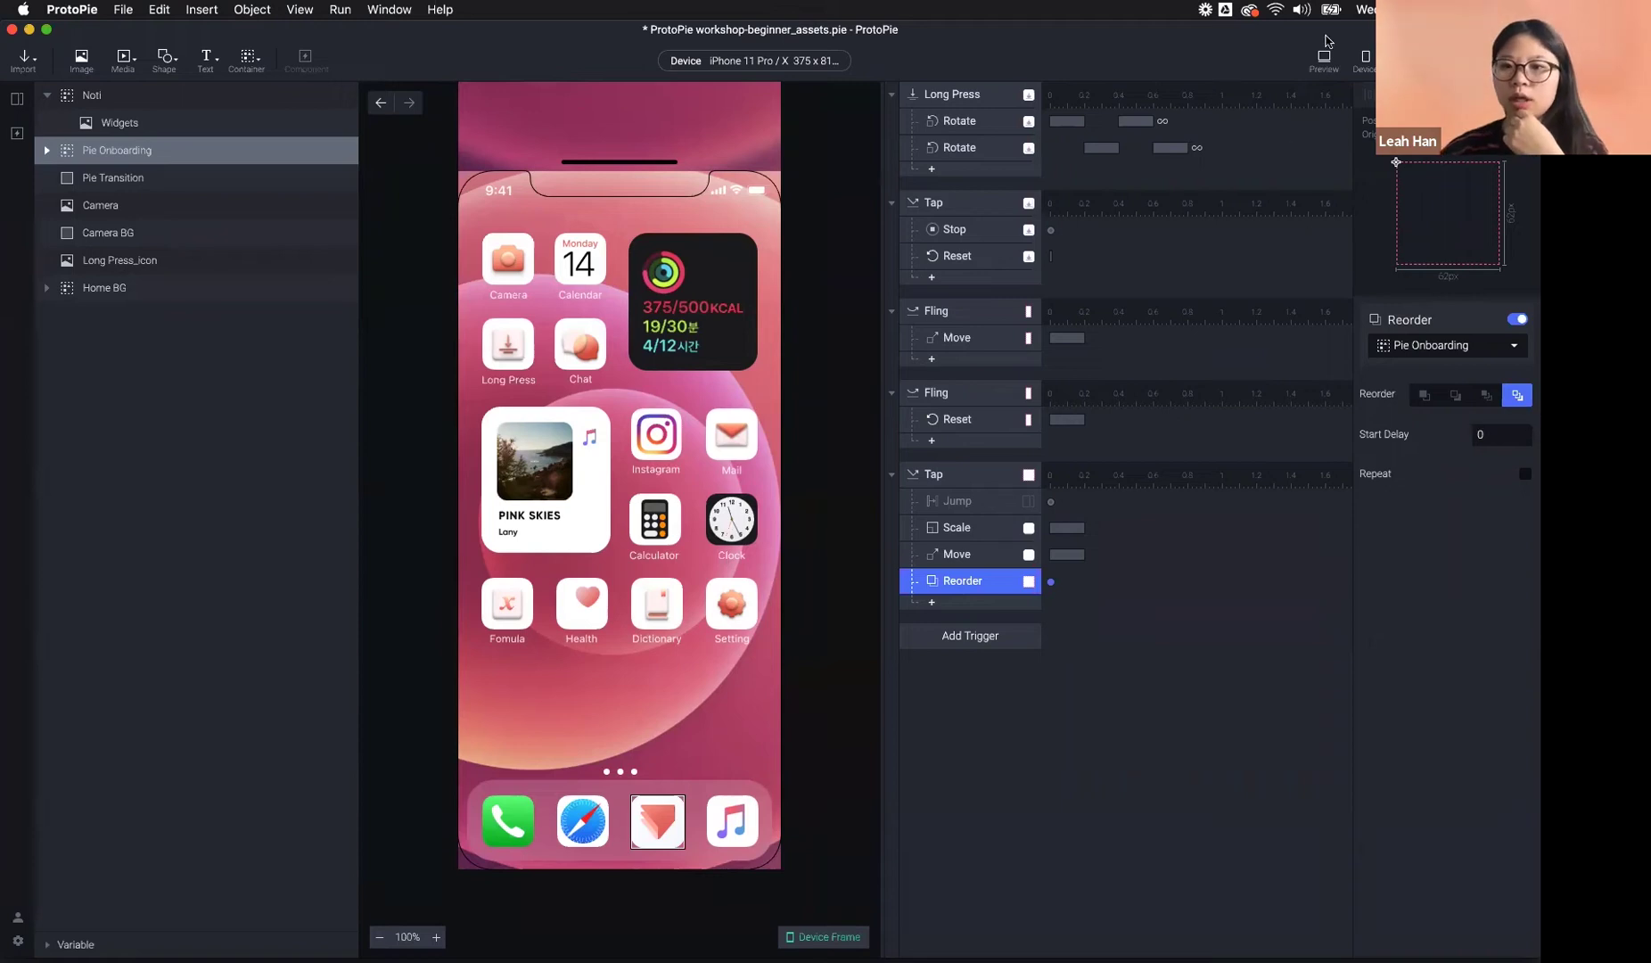
- Preview the prototype, trigger the Pie icon in the dock to check its transition, and close the preview
click(1323, 59)
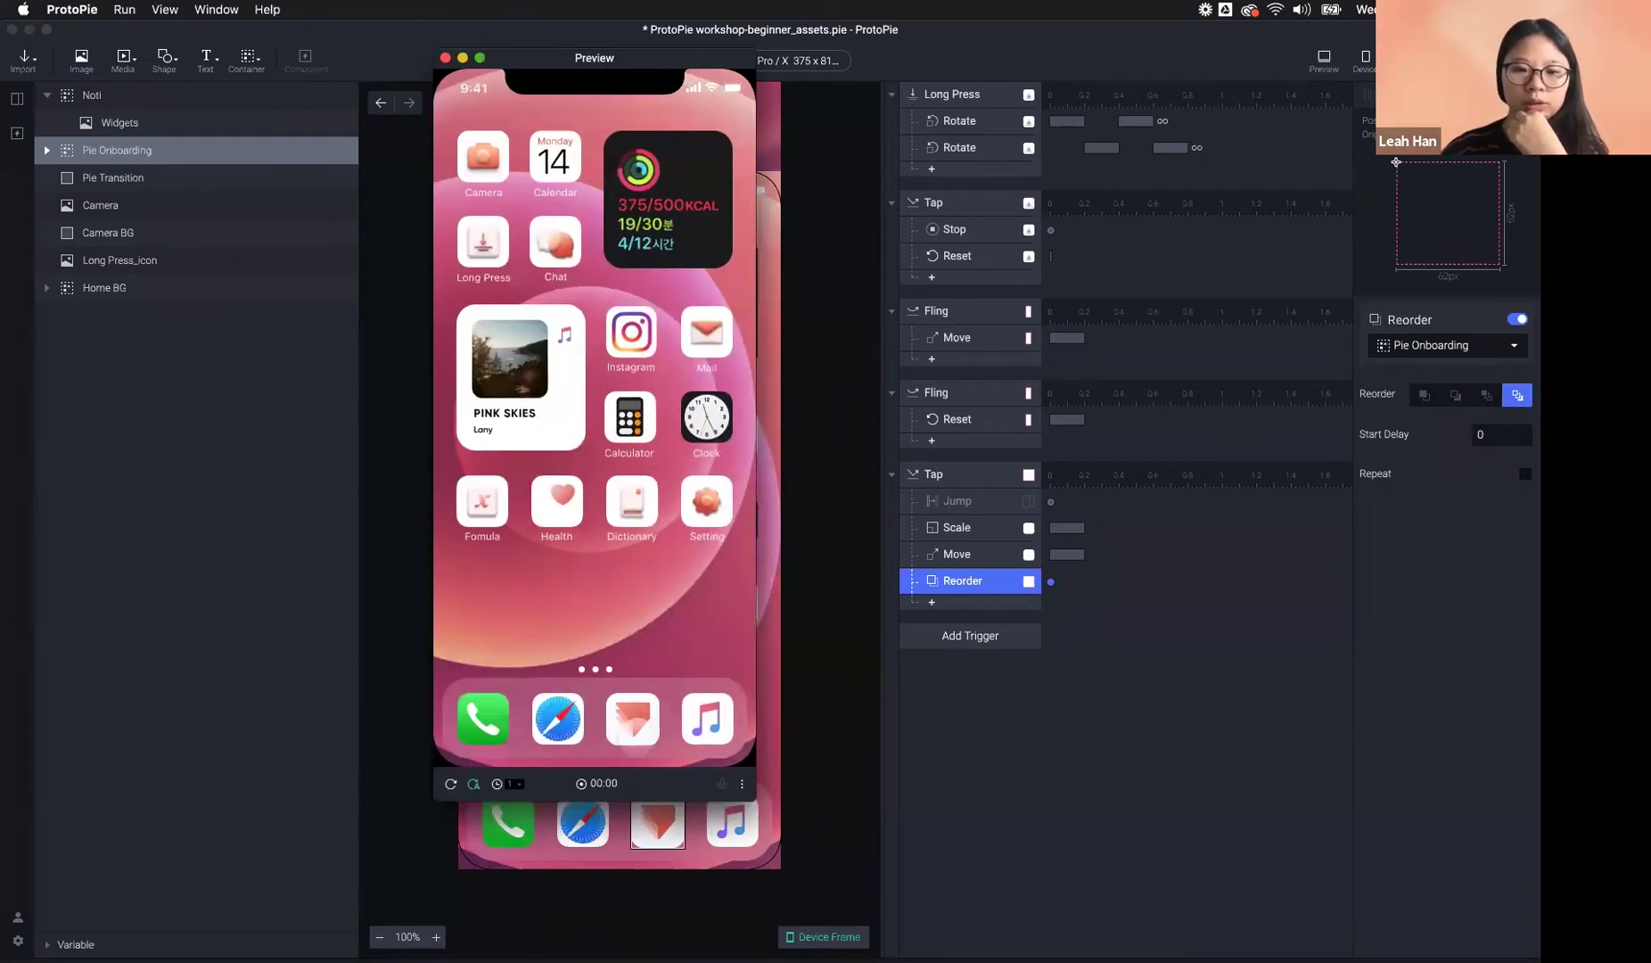
click(636, 722)
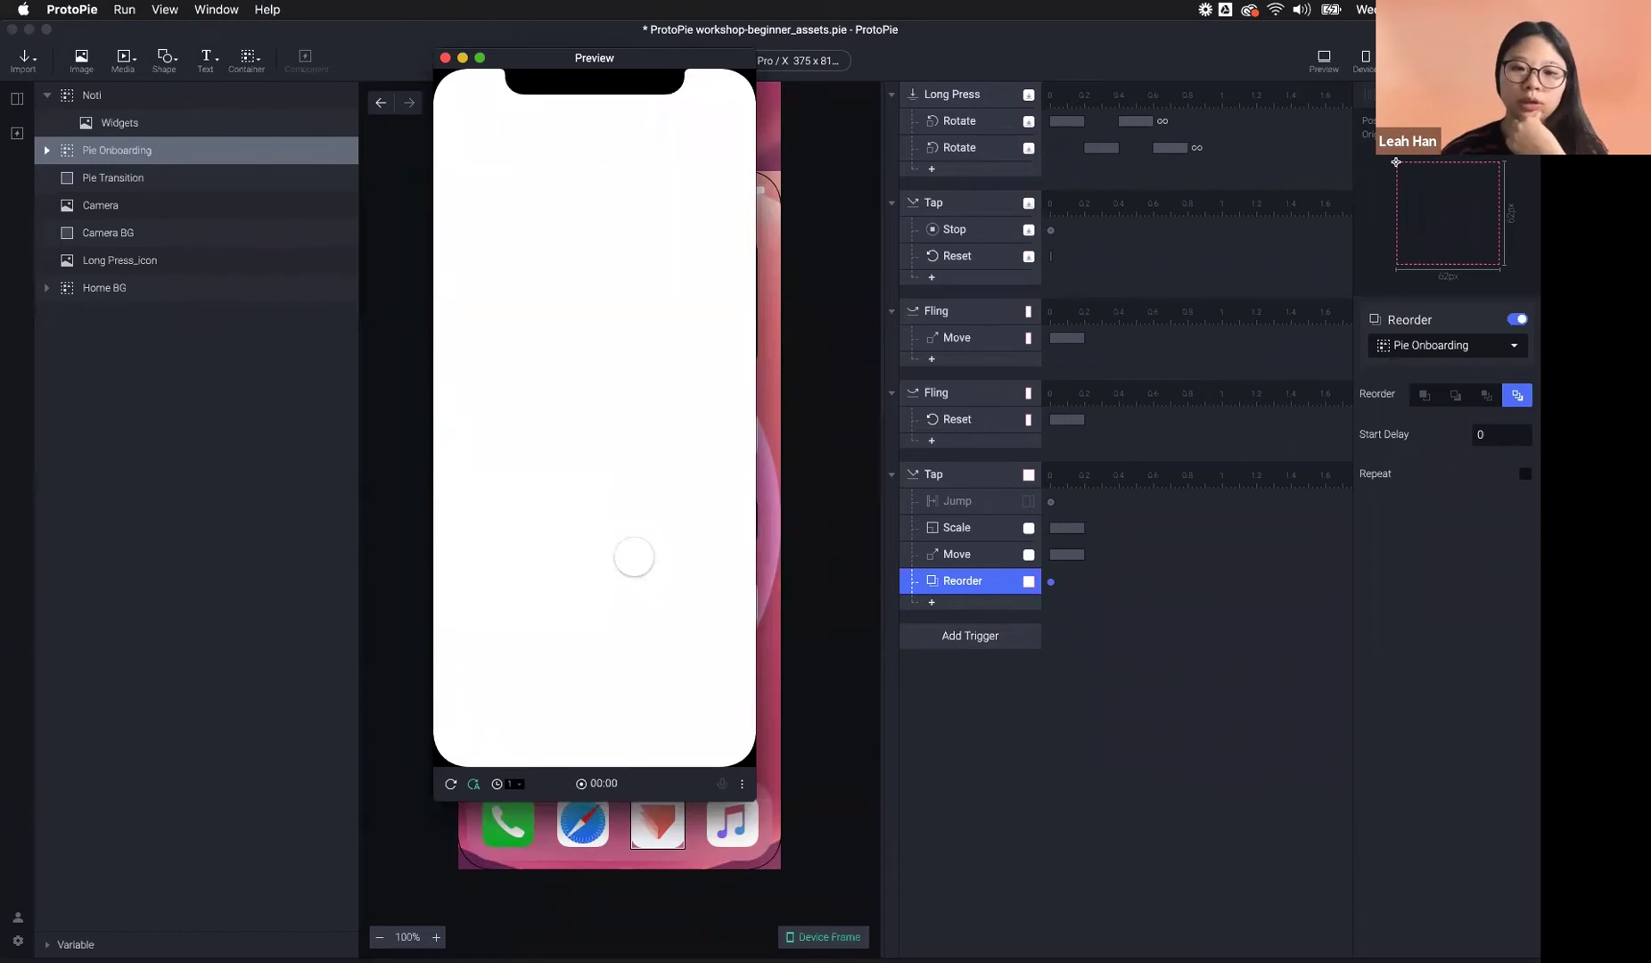
click(1124, 730)
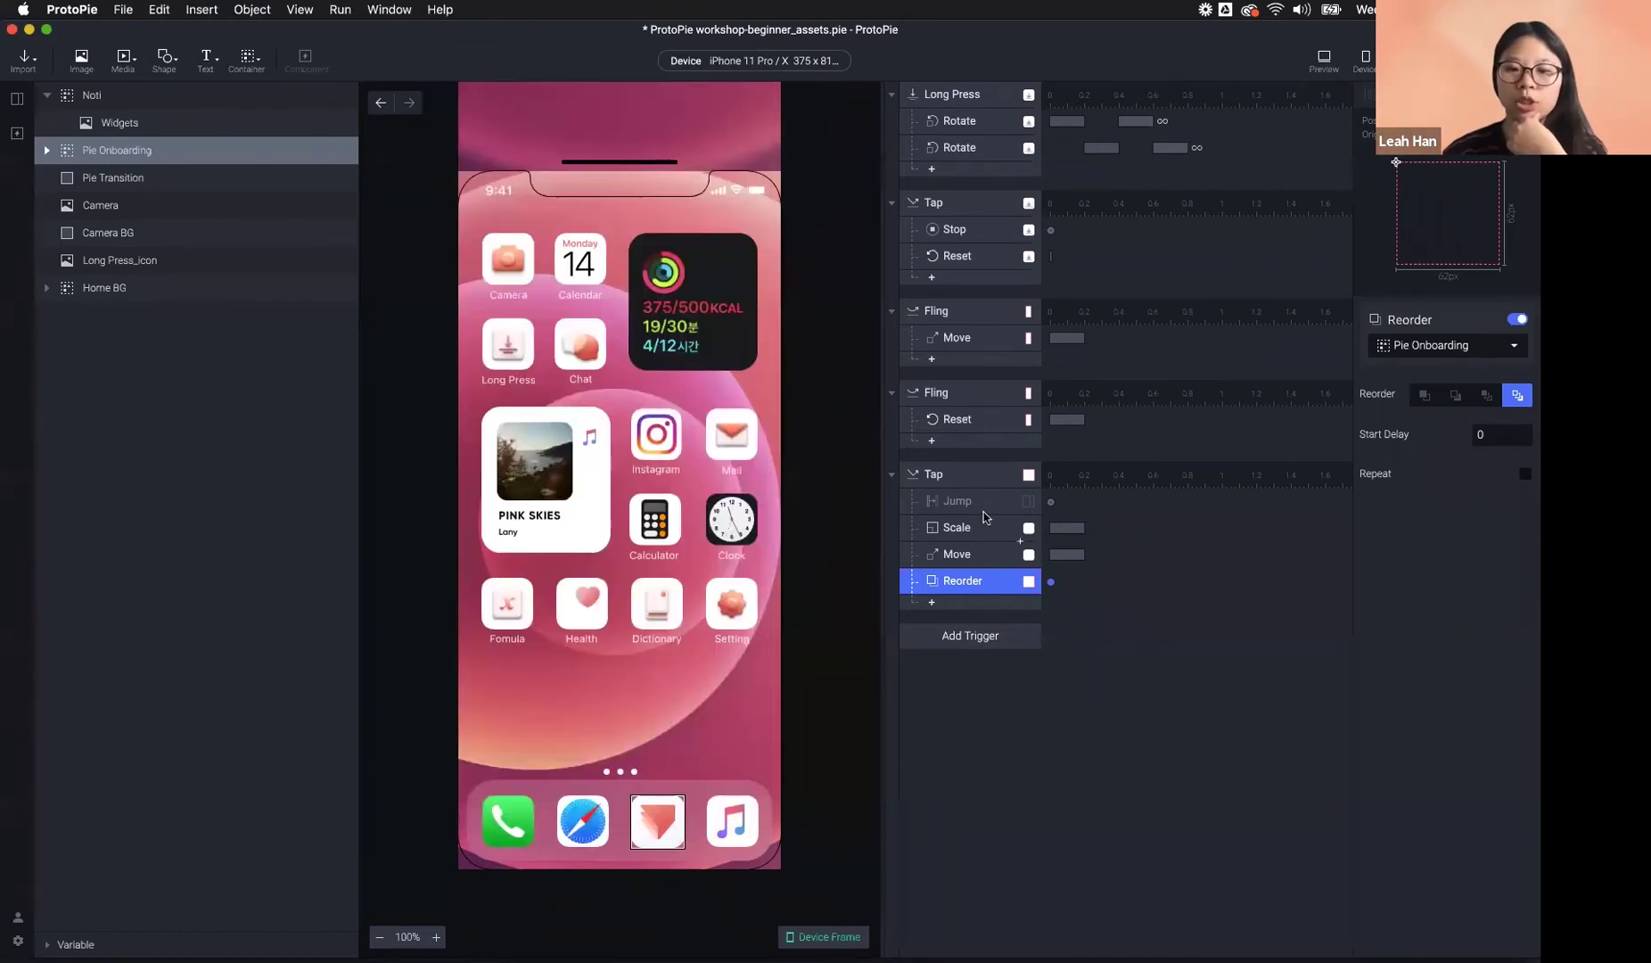
- Enable the Tap trigger's Jump response to the Onborading scene with a 0.2 start delay, and test it in the preview
click(979, 501)
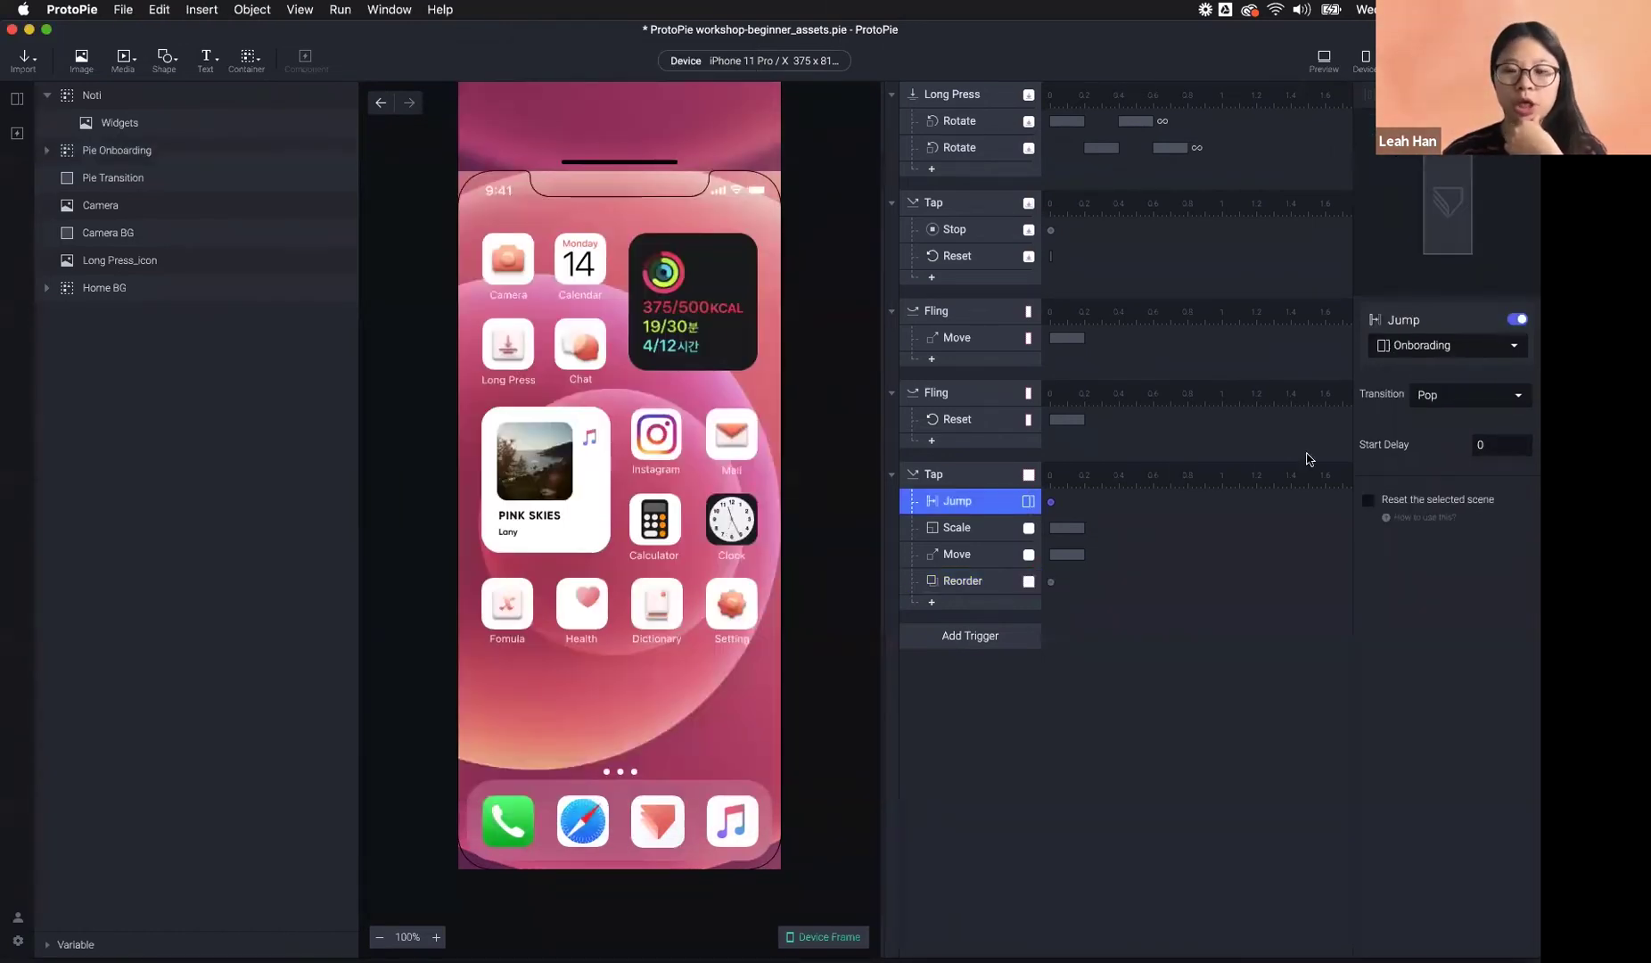
drag(1053, 507, 1086, 508)
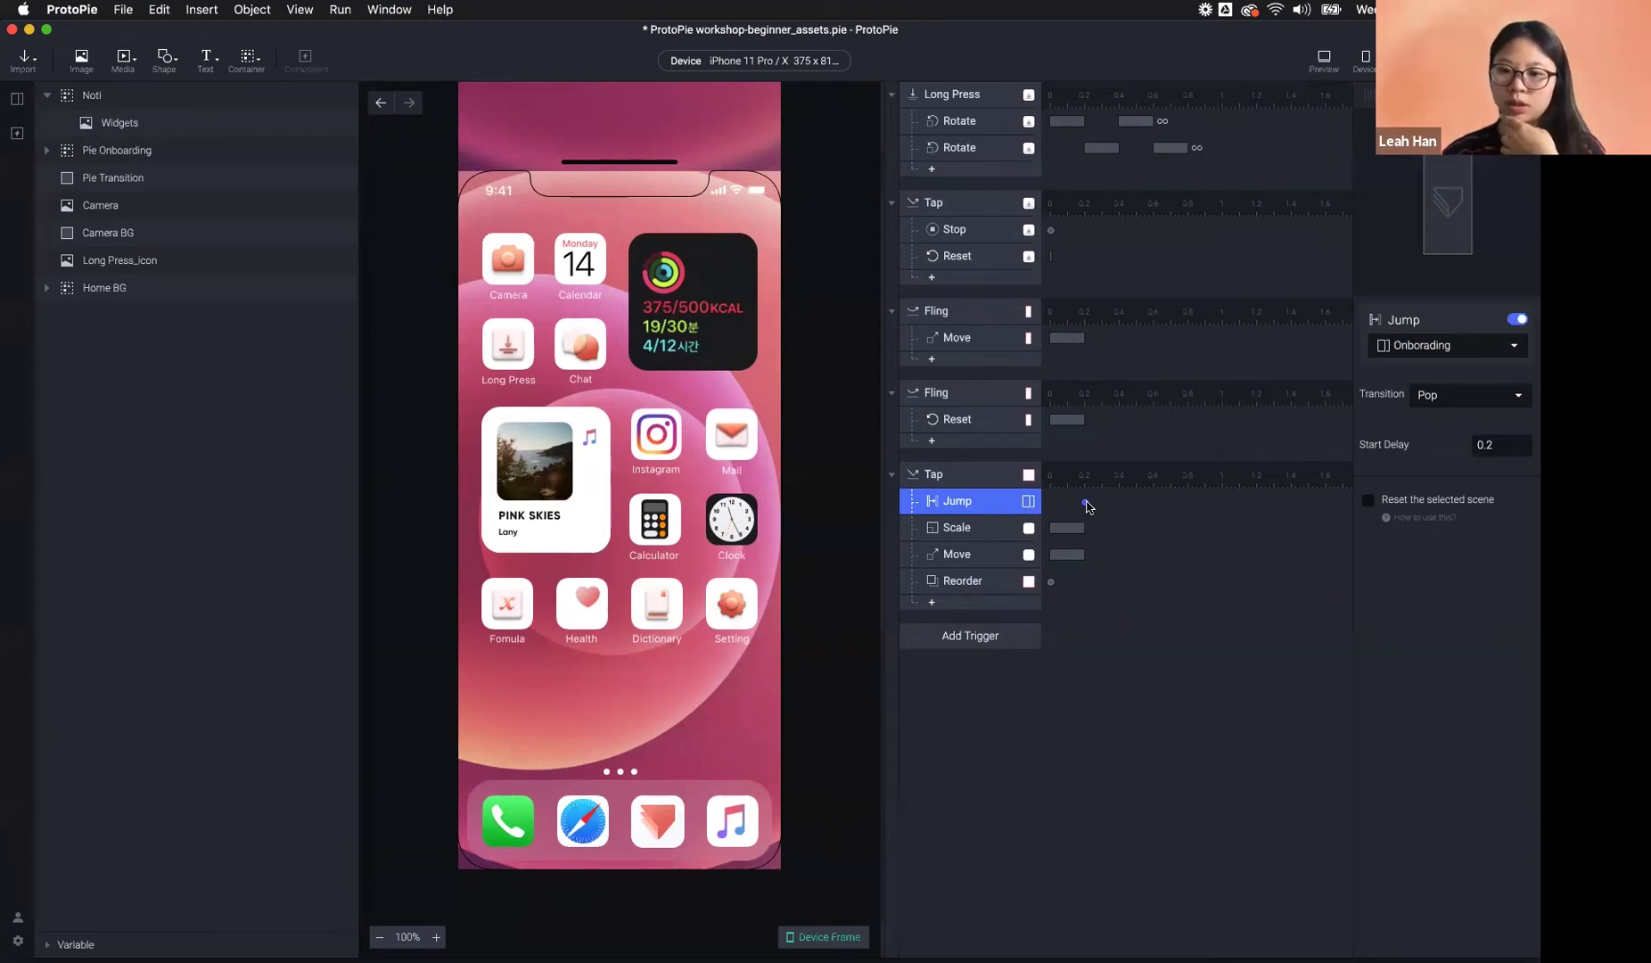
click(1324, 61)
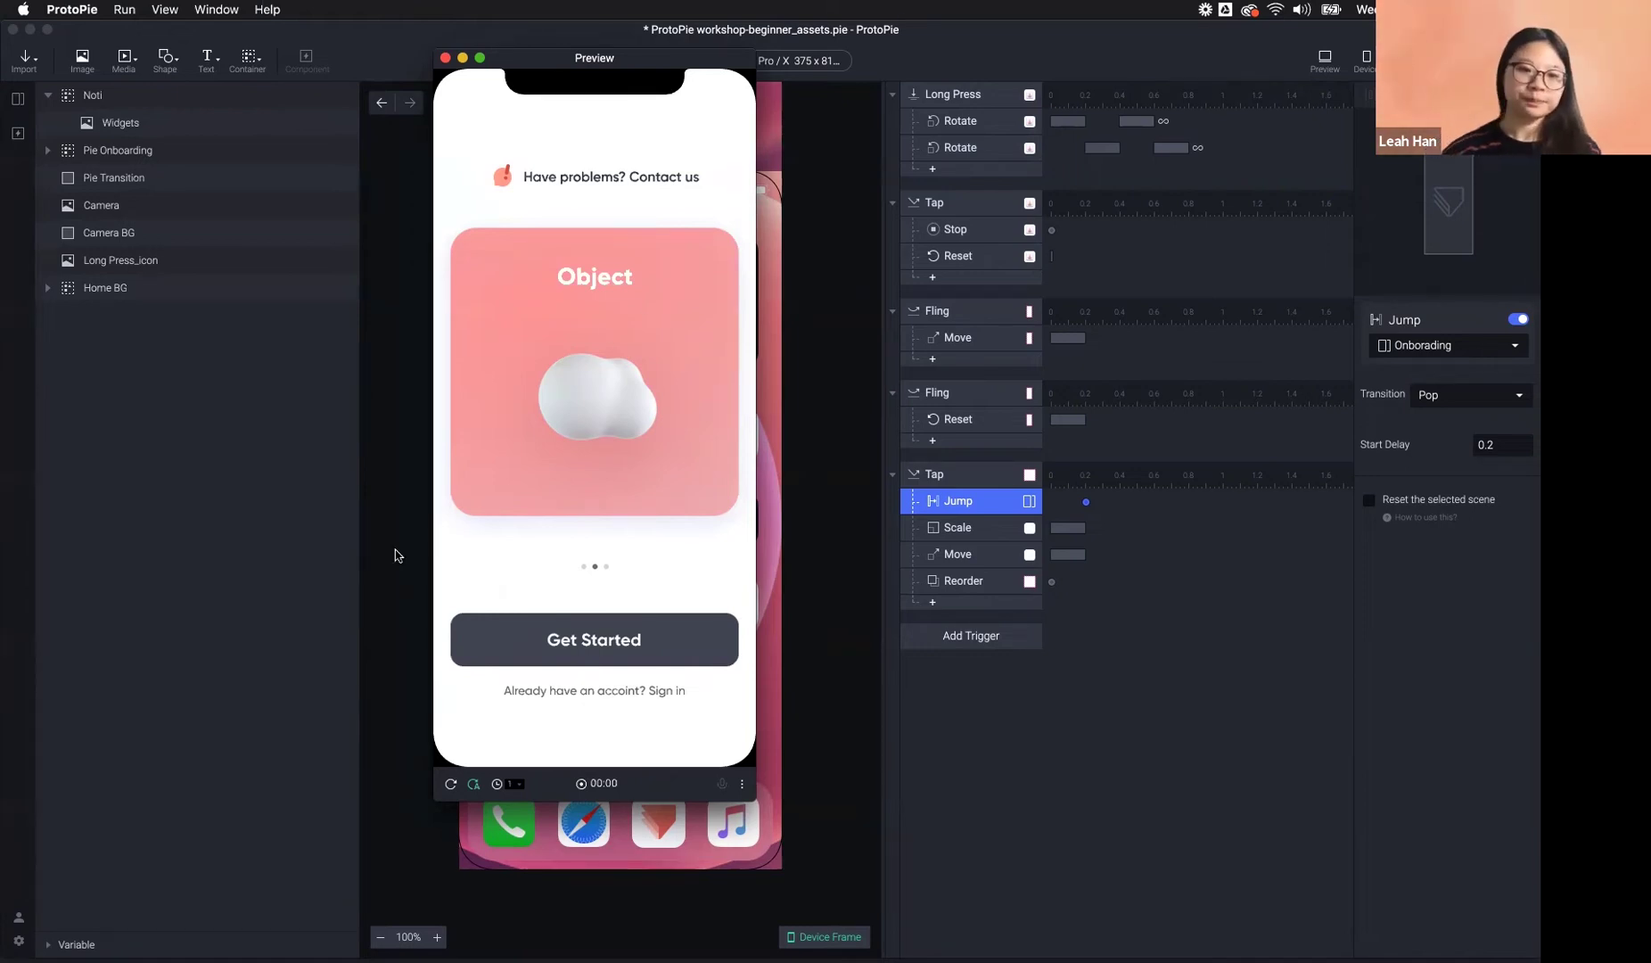
key(super+w)
click(326, 388)
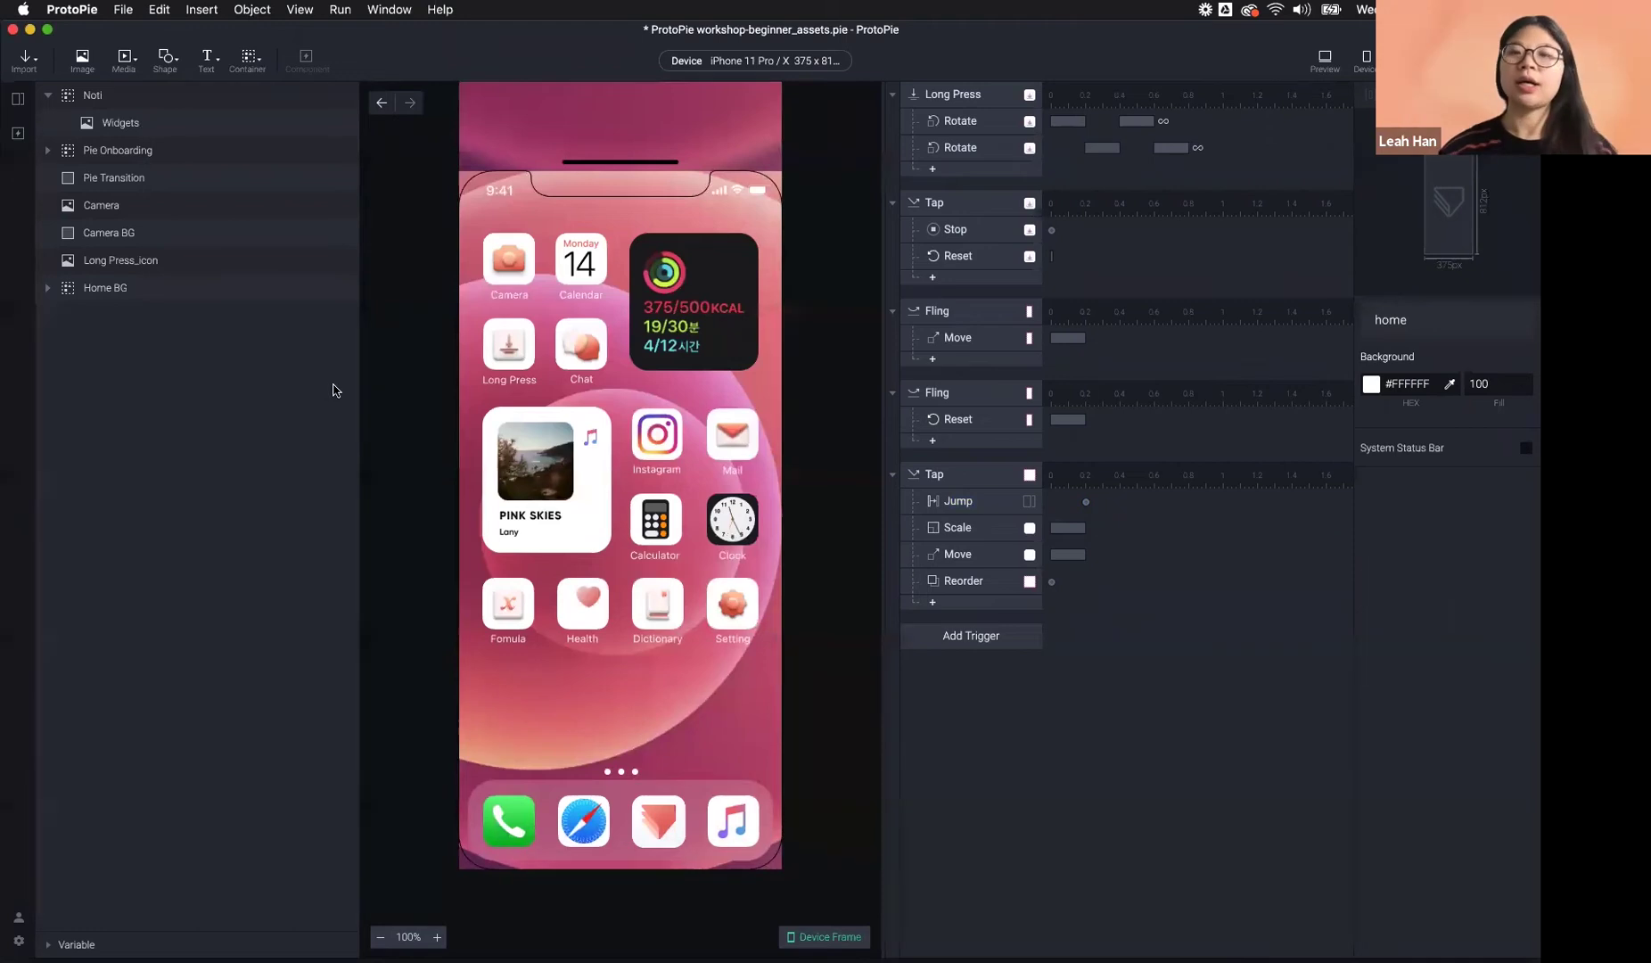
- Hide the Widgets layer inside the Noti container
mouse_move(190, 134)
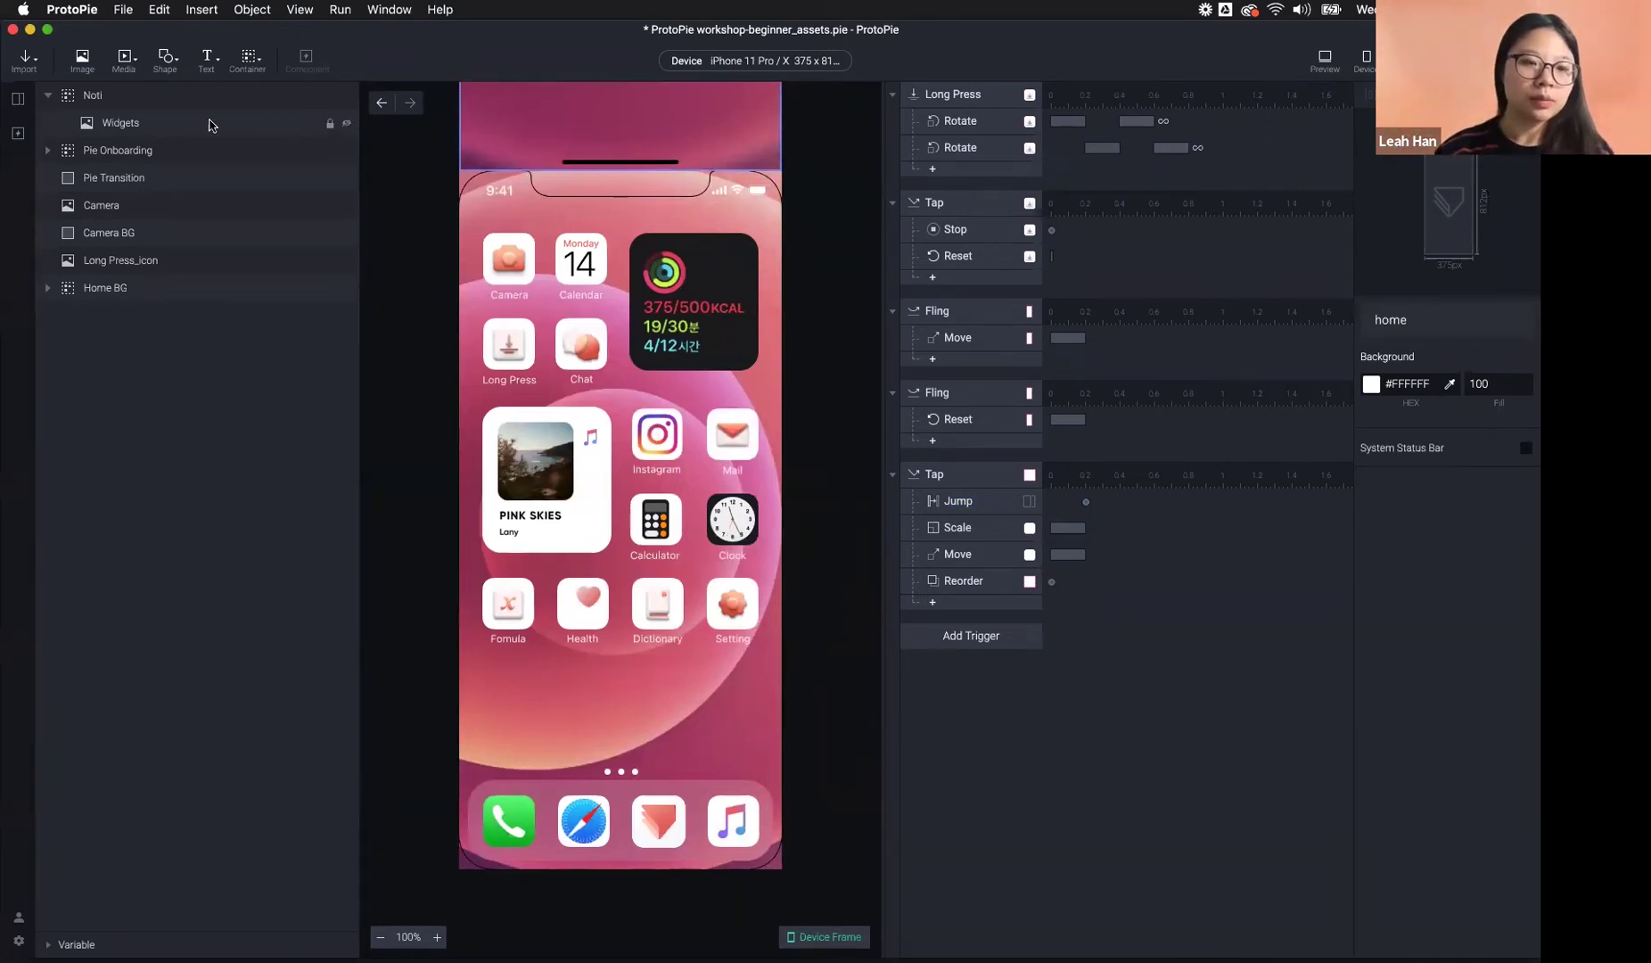
click(347, 127)
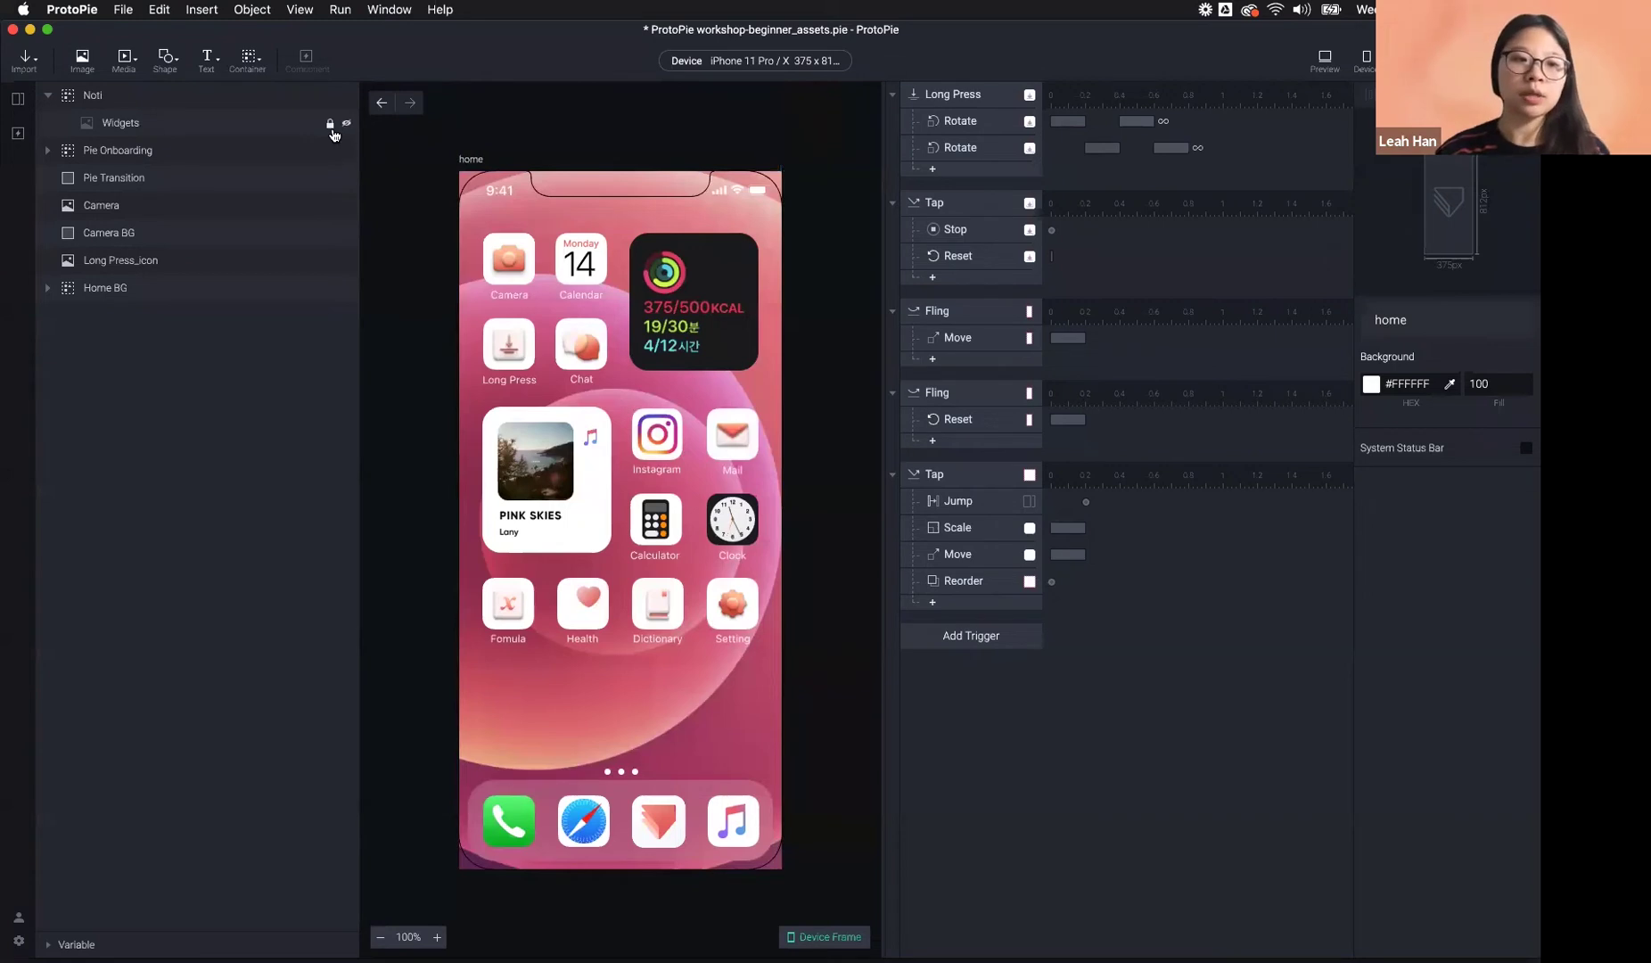
click(347, 123)
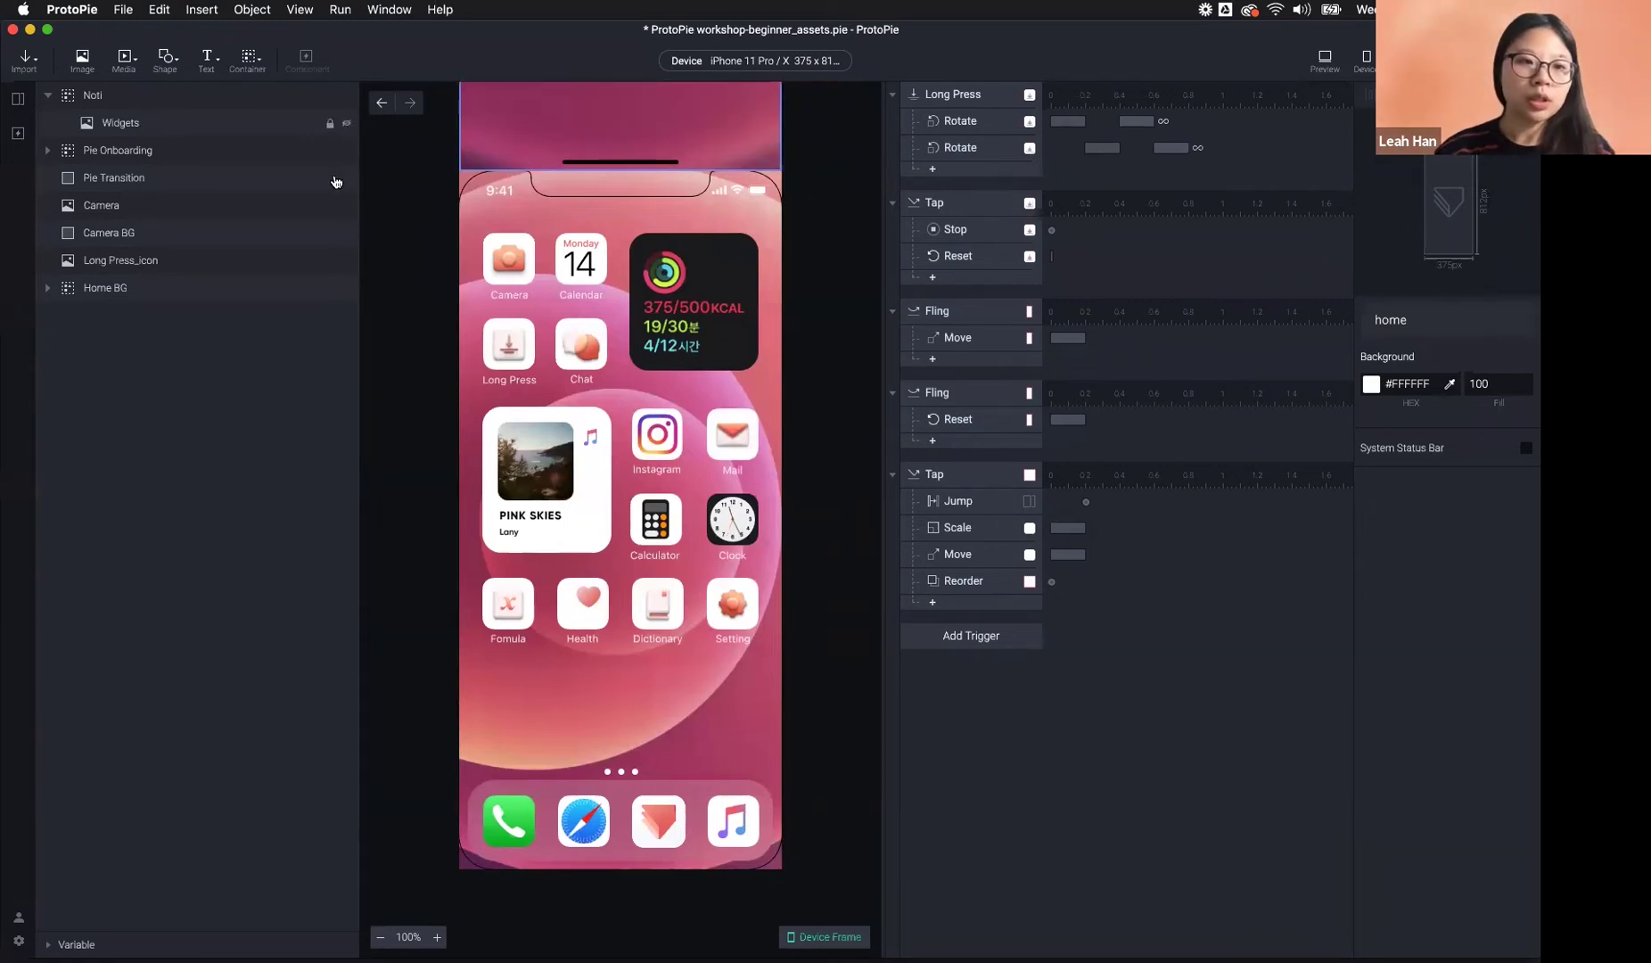
click(347, 123)
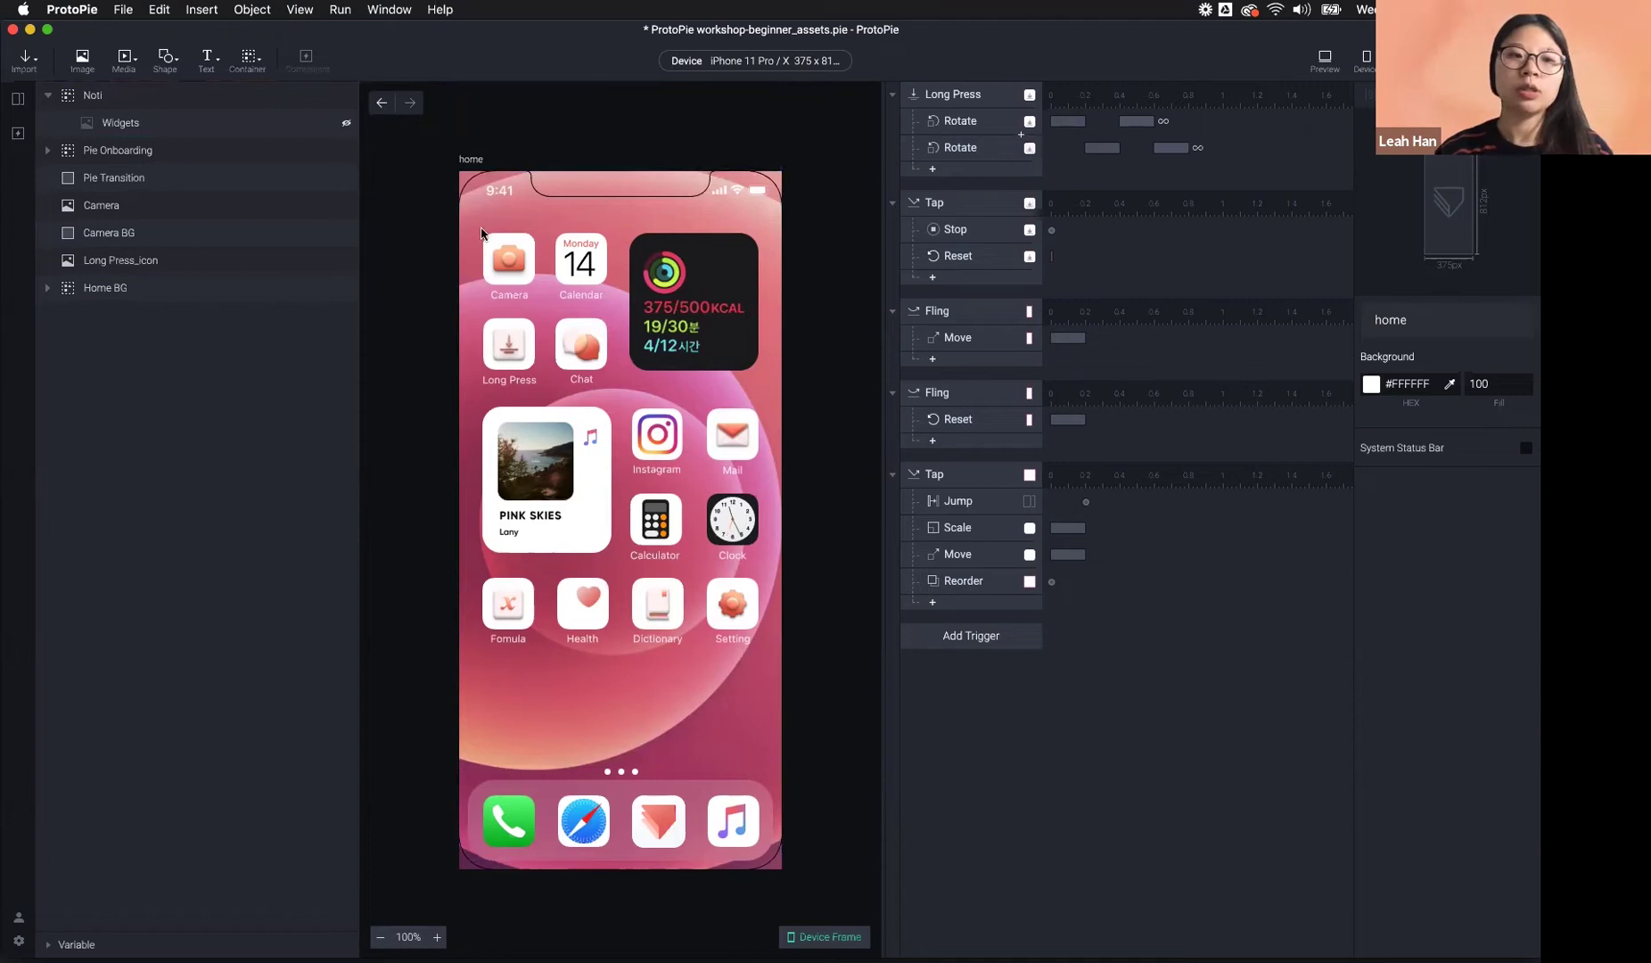
- Preview the home scene with the whole Noti container hidden, and make Noti visible again
scroll(562, 406, up, 5)
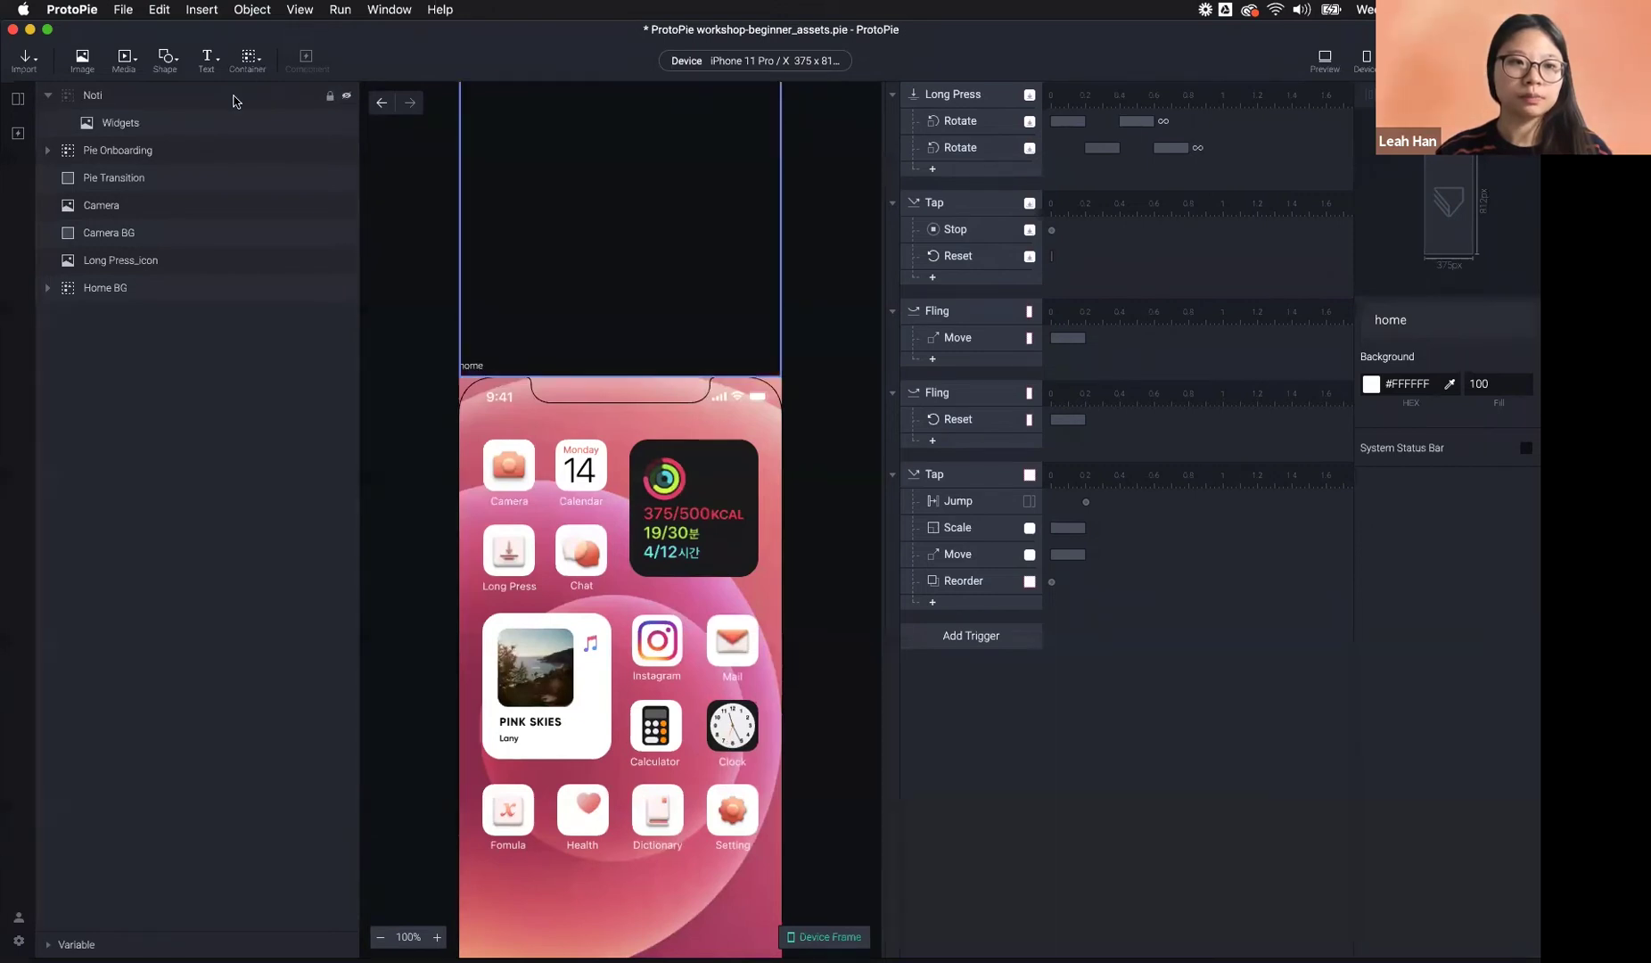
click(74, 96)
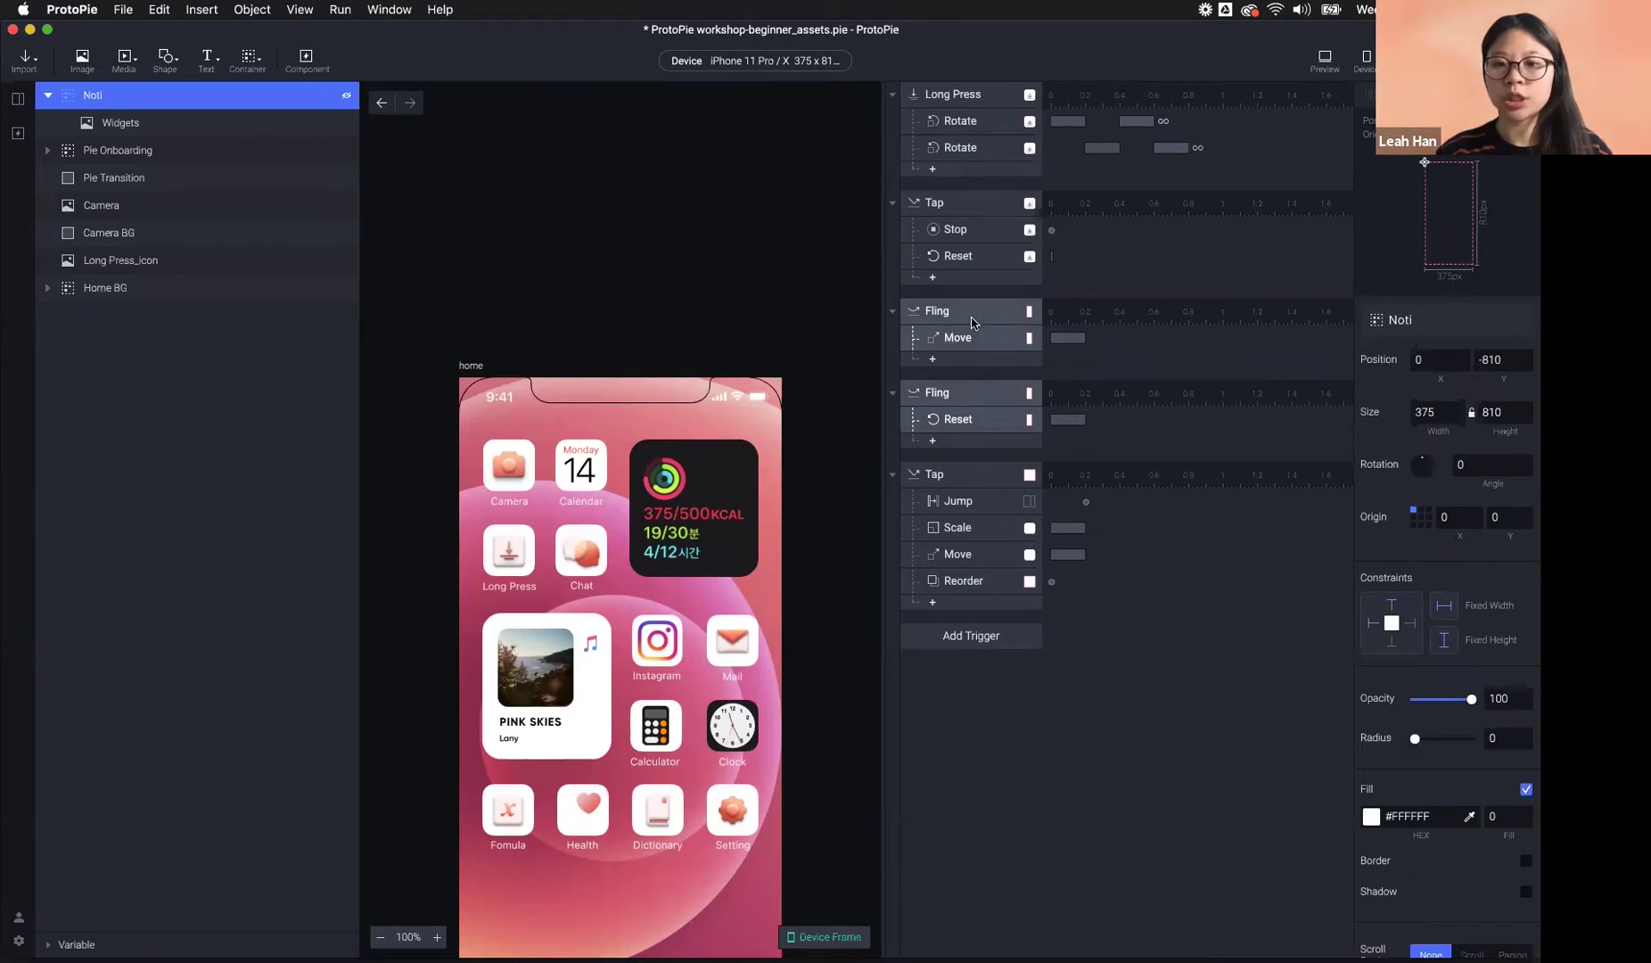
click(1325, 60)
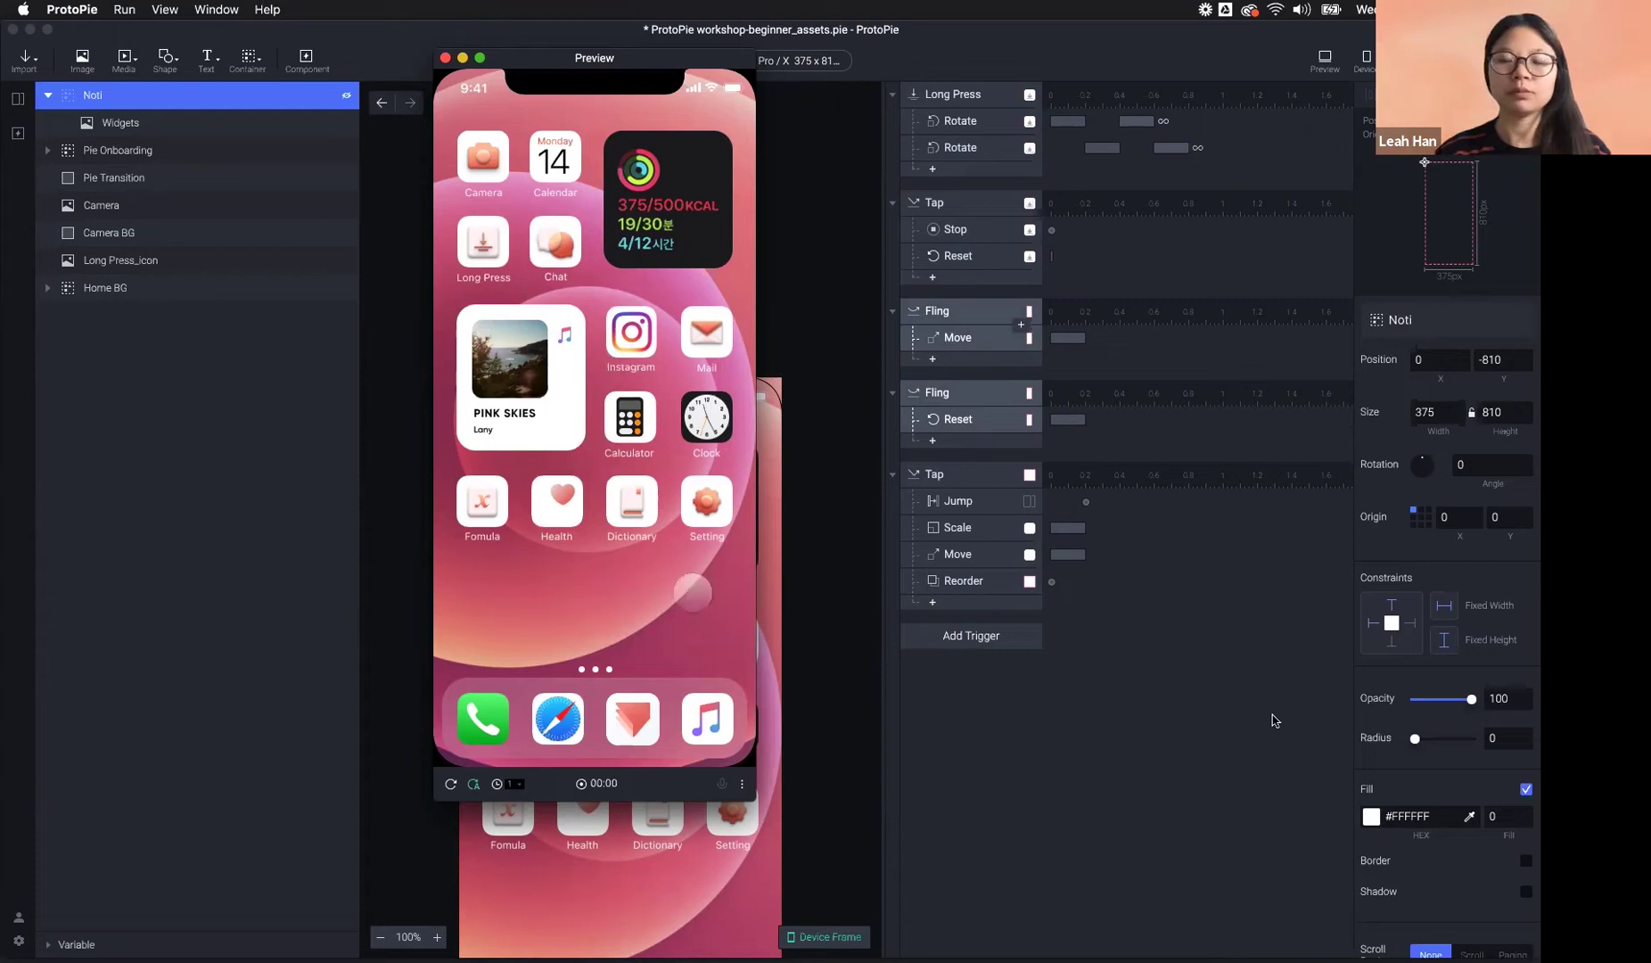
key(super+w)
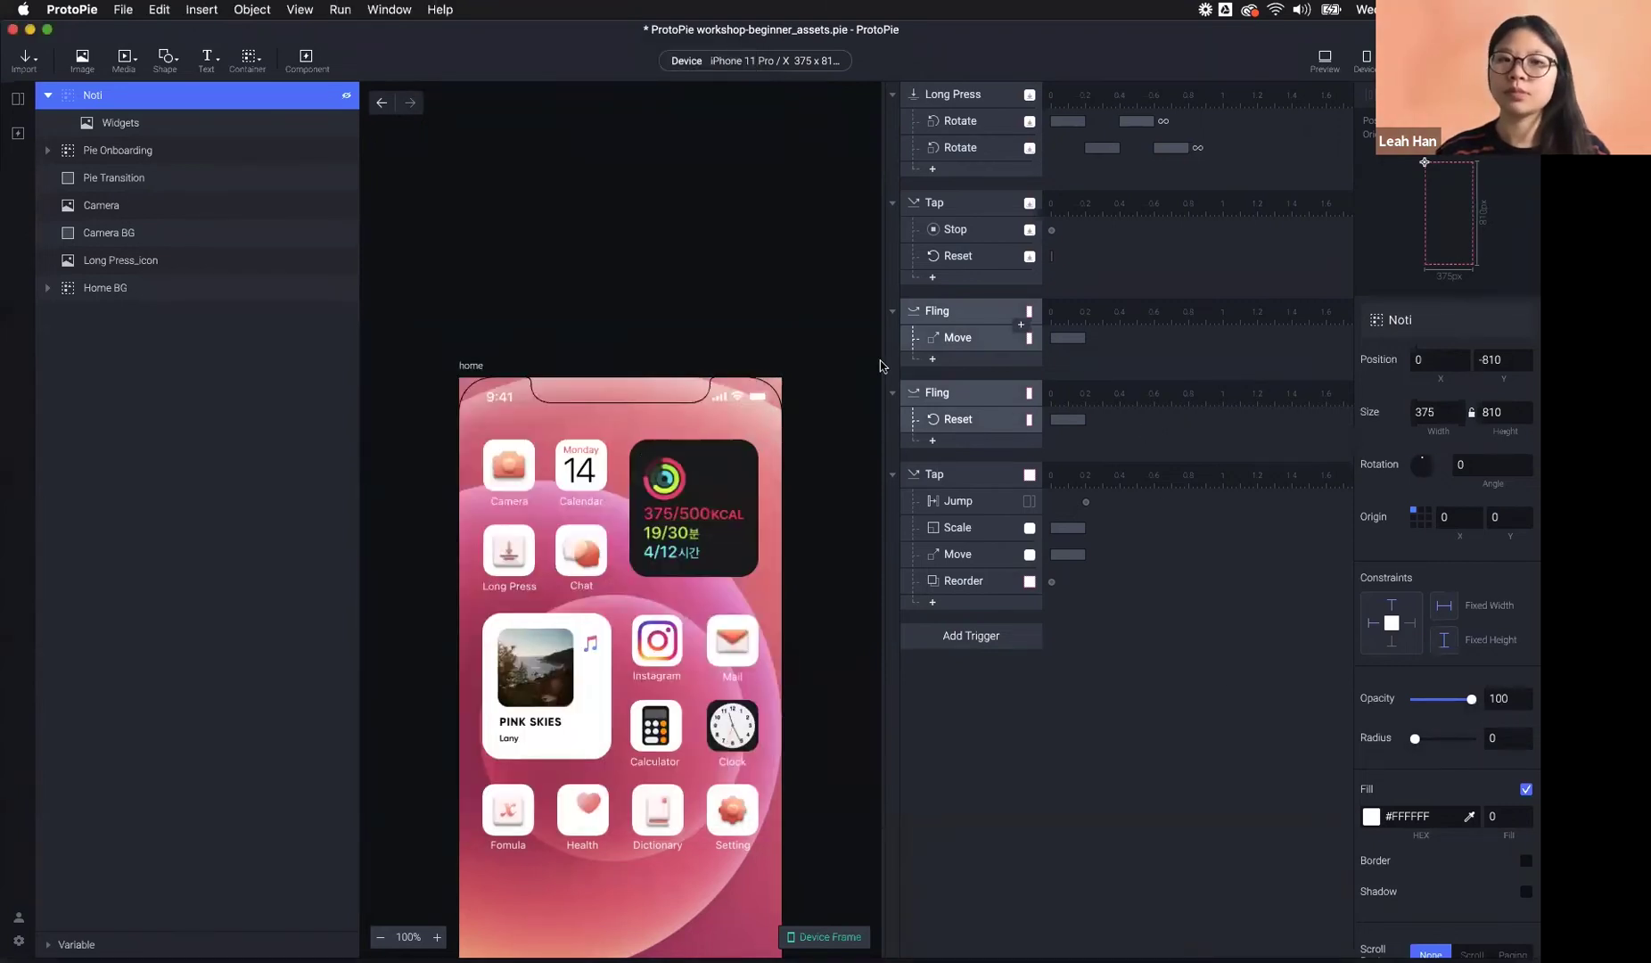
key(super+shift+h)
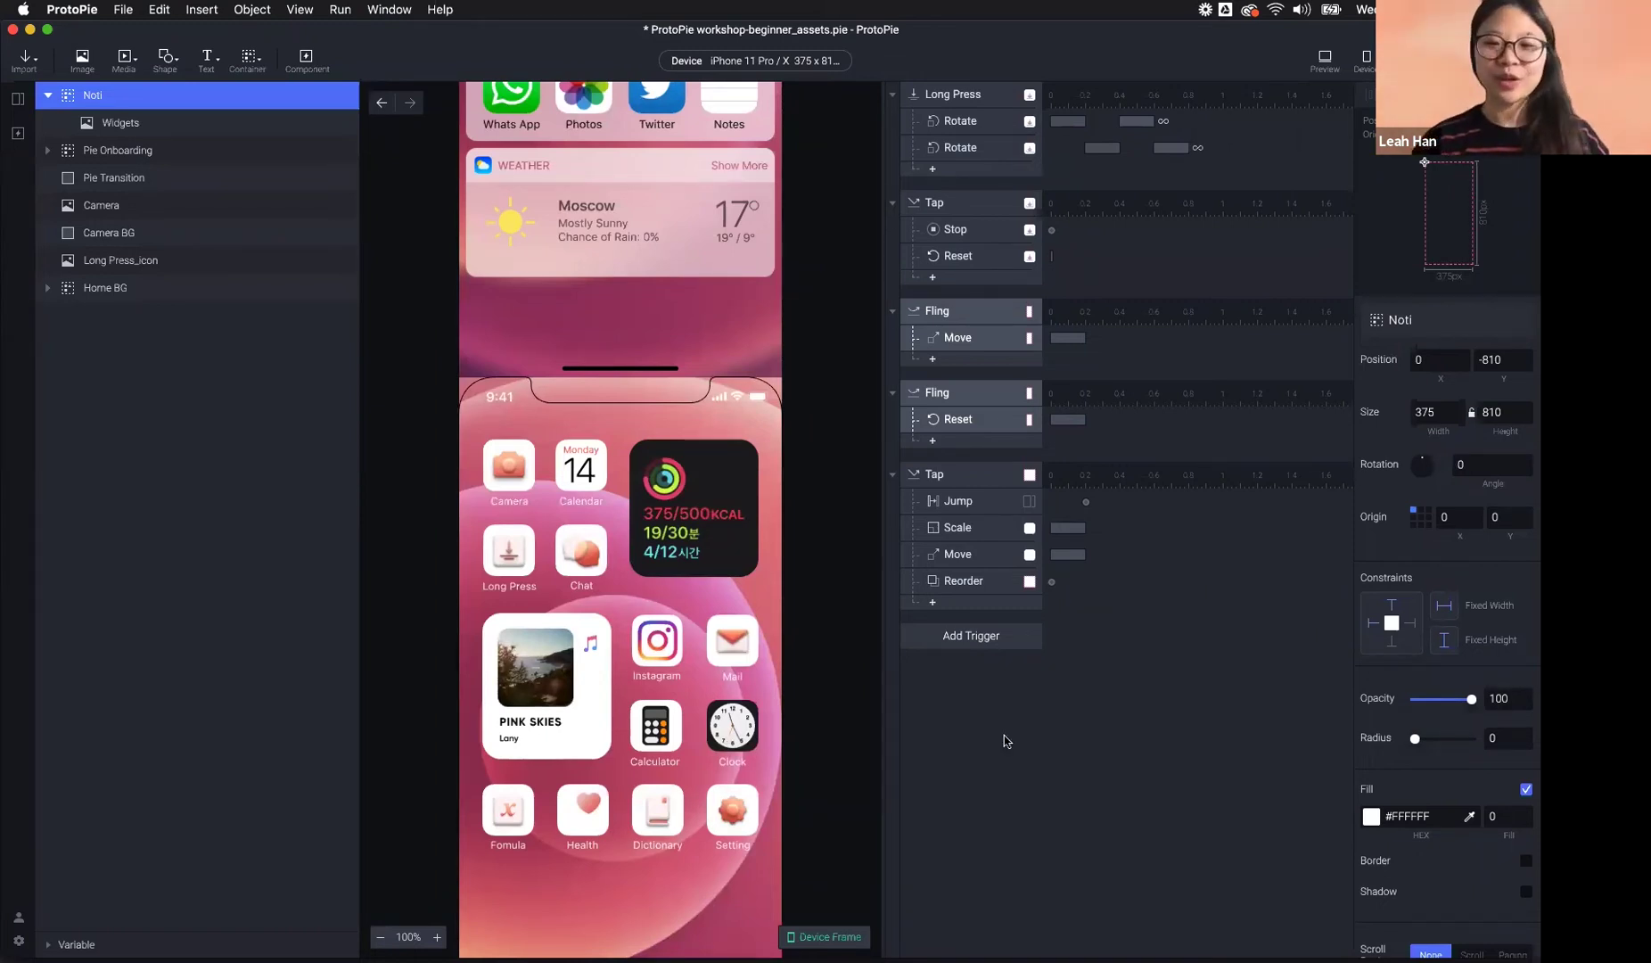
- Examine the target layer and direction of the first Fling trigger and the position settings of its Move response
click(965, 325)
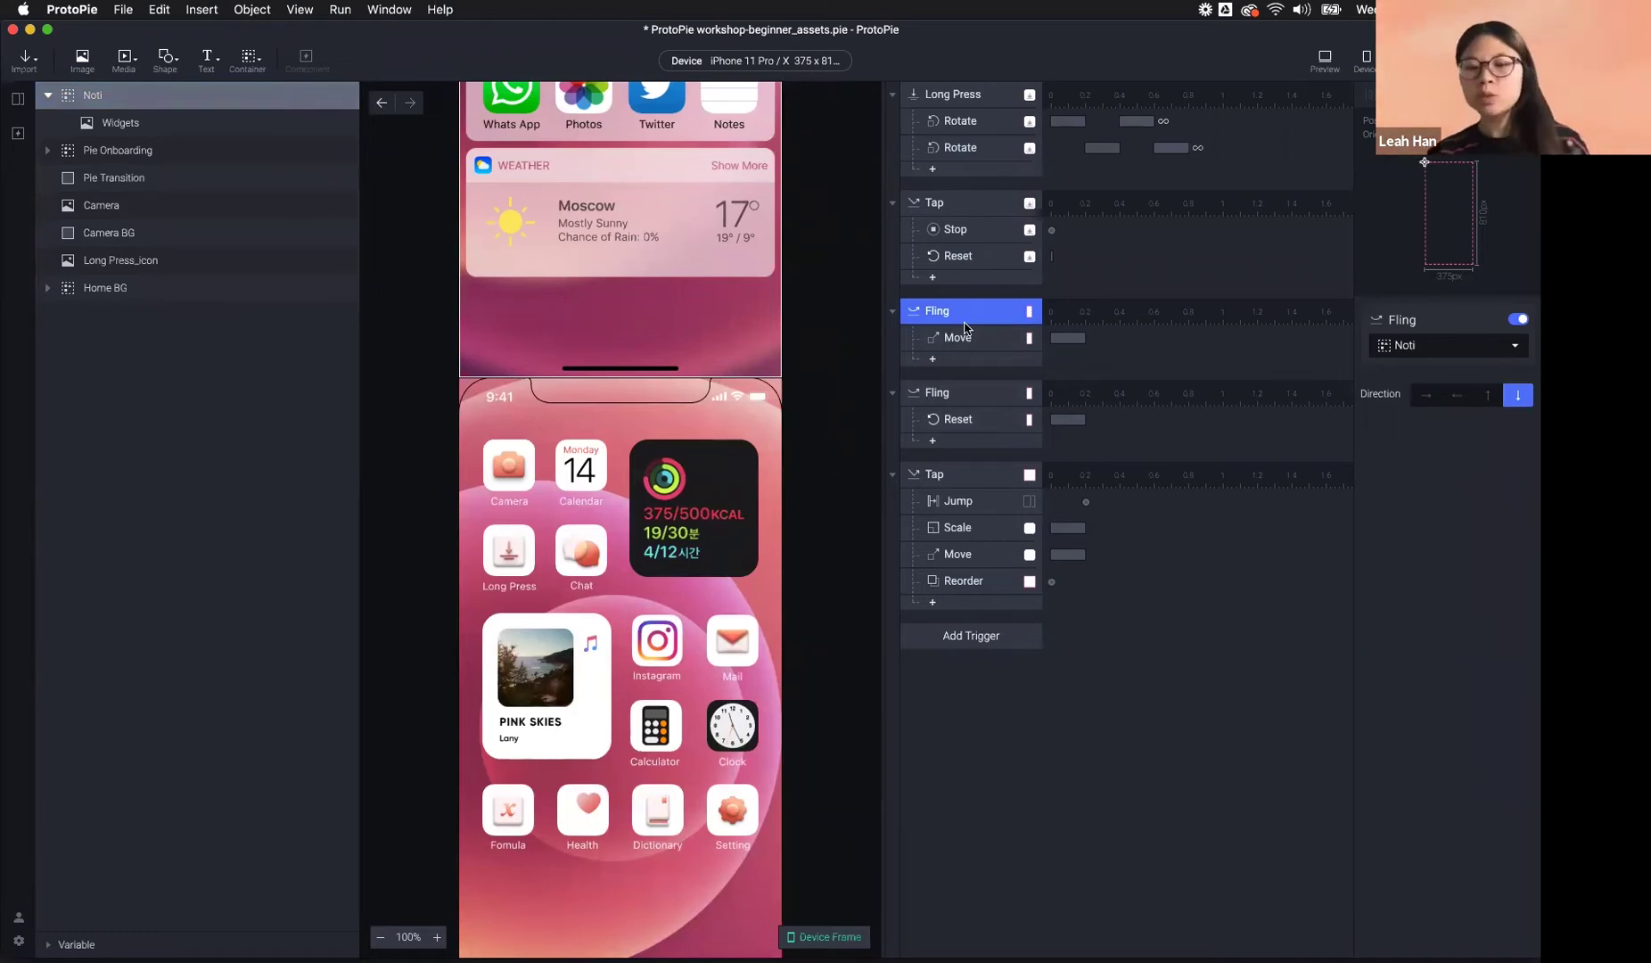
click(1469, 354)
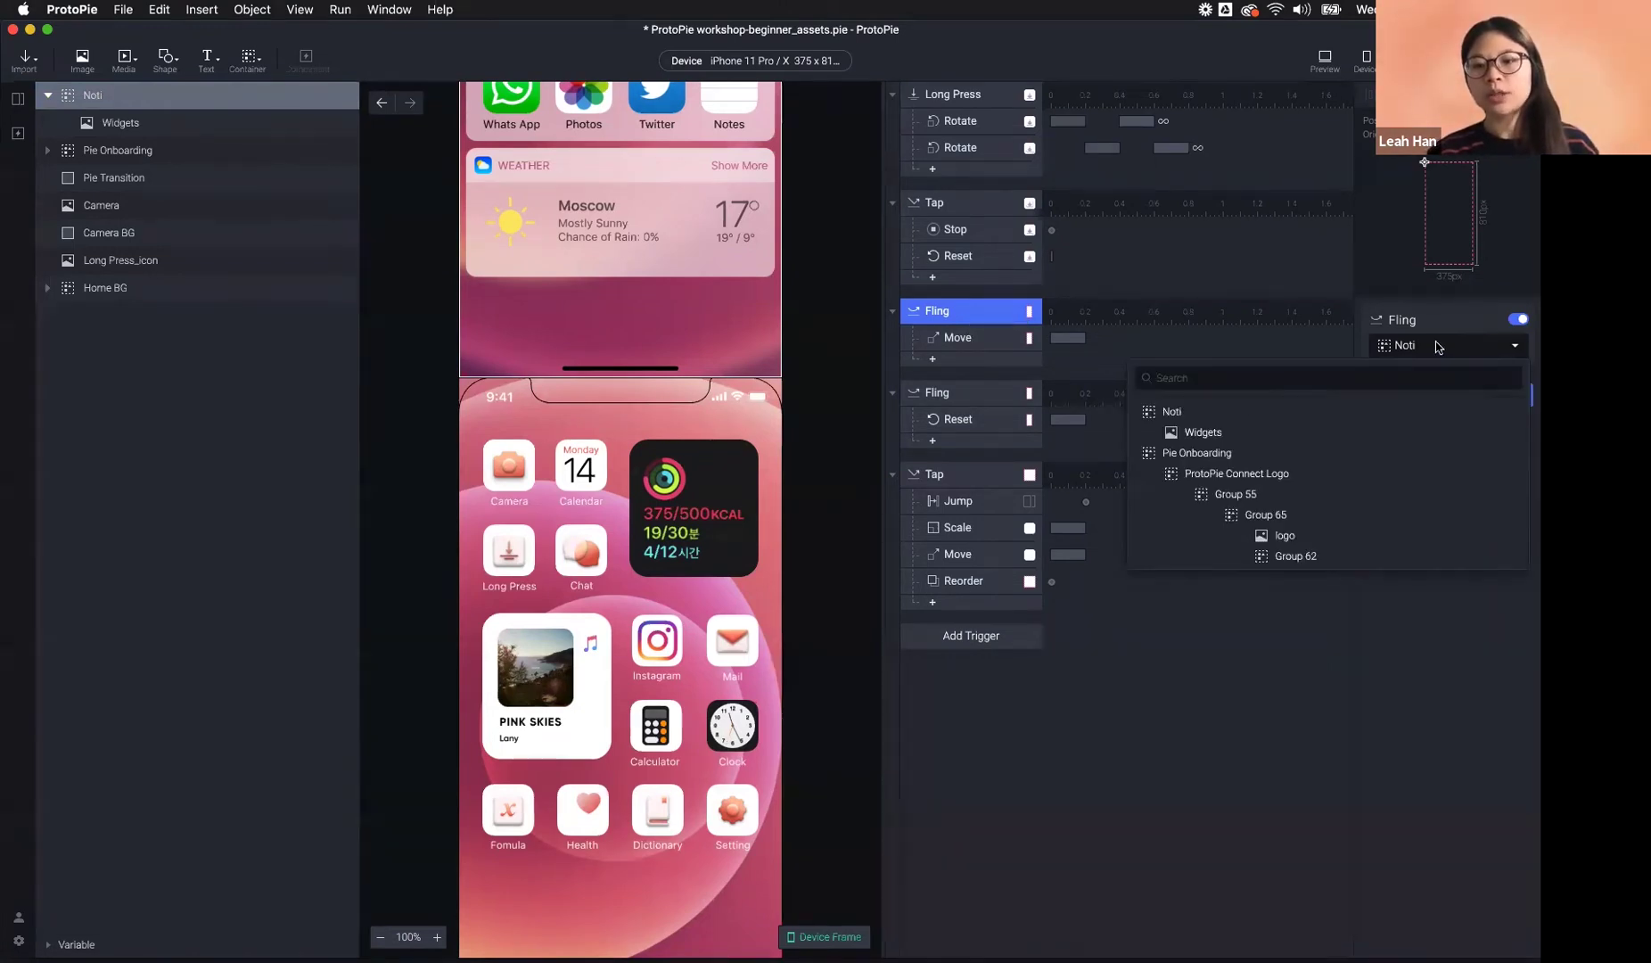
click(1440, 348)
click(946, 346)
click(1431, 352)
key(Escape)
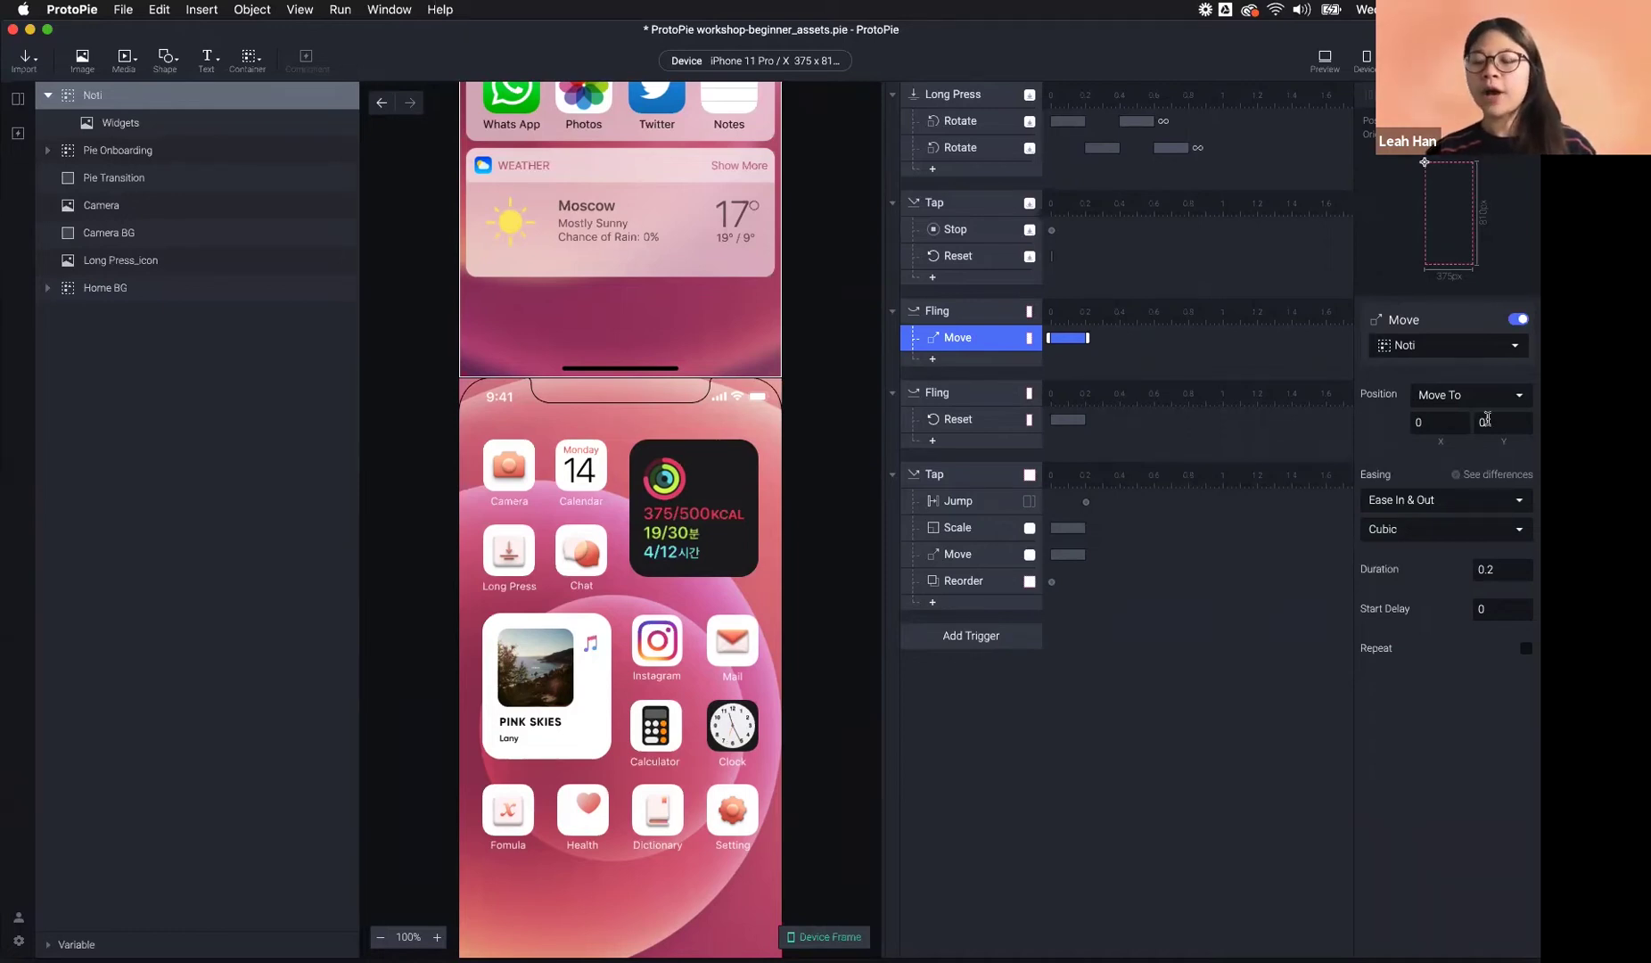
click(1424, 426)
- Try adding a Tap trigger with a Move response for the Noti container, and delete that trigger
click(958, 635)
click(945, 683)
click(945, 422)
click(947, 433)
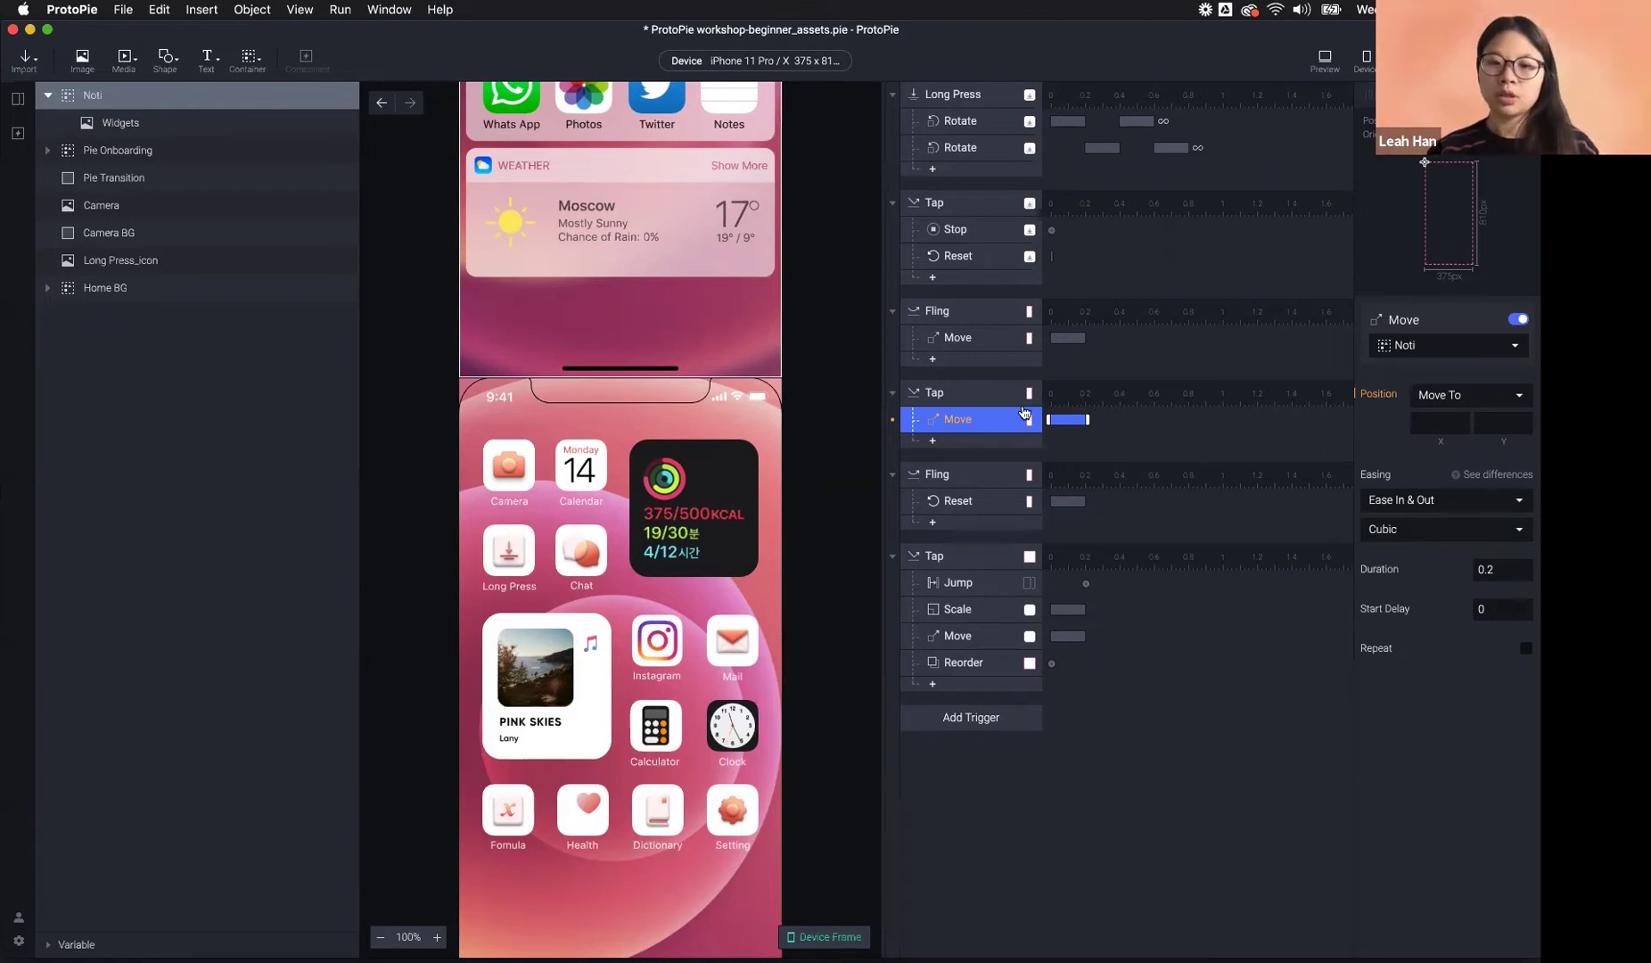
click(984, 396)
key(Delete)
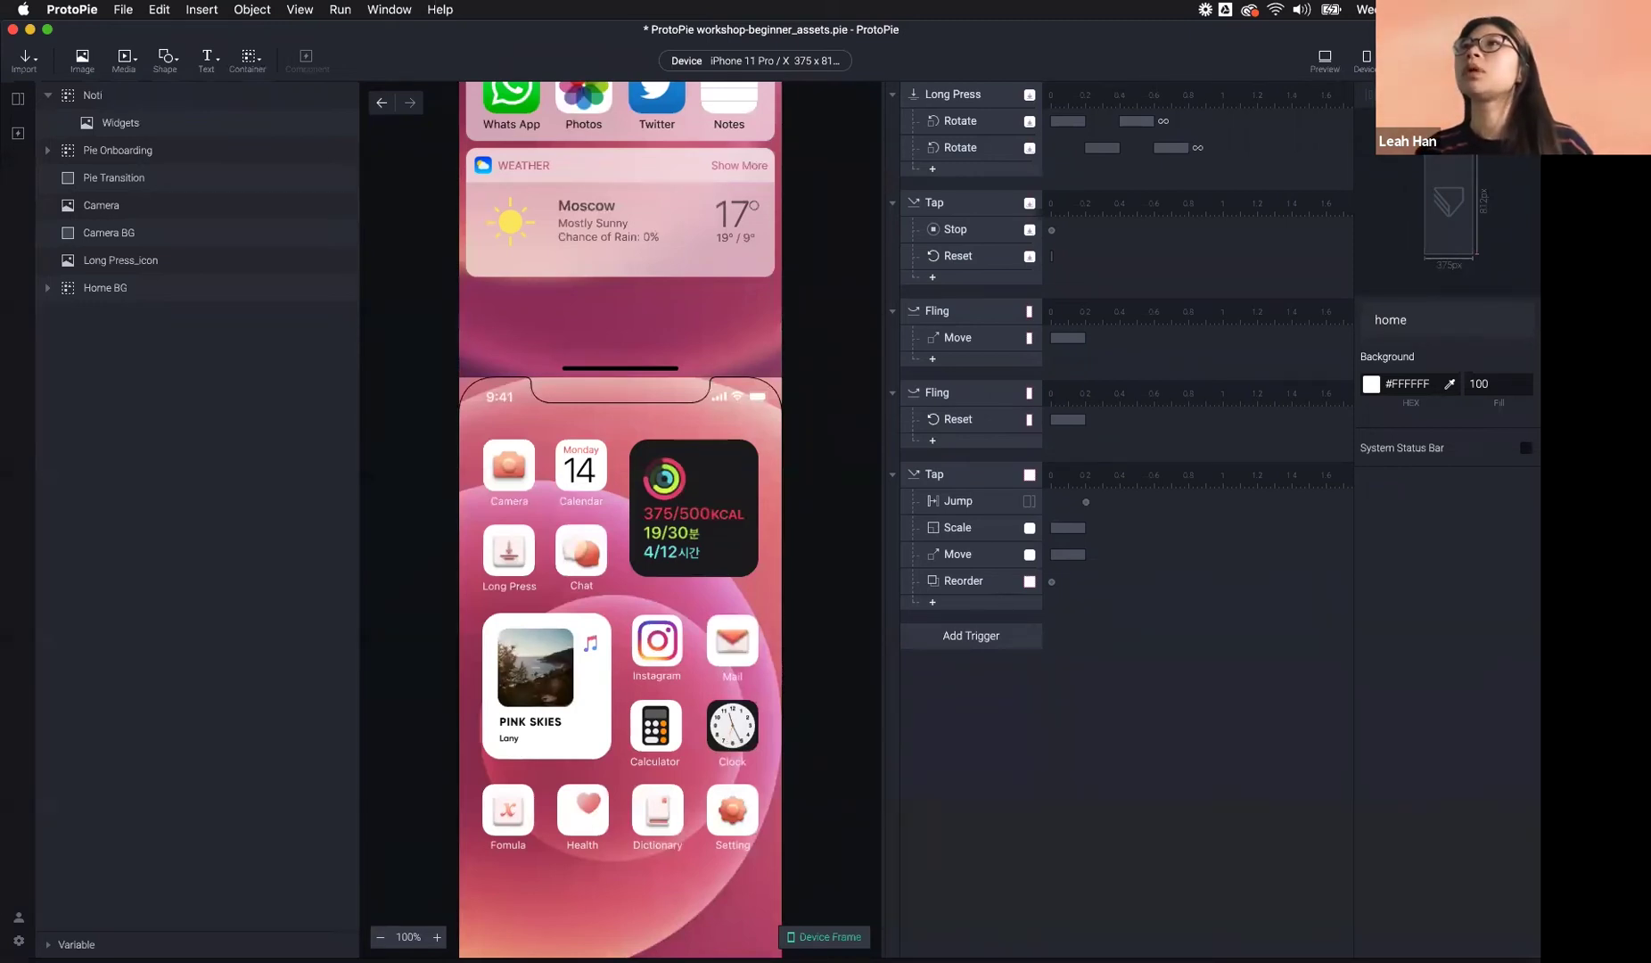
click(965, 314)
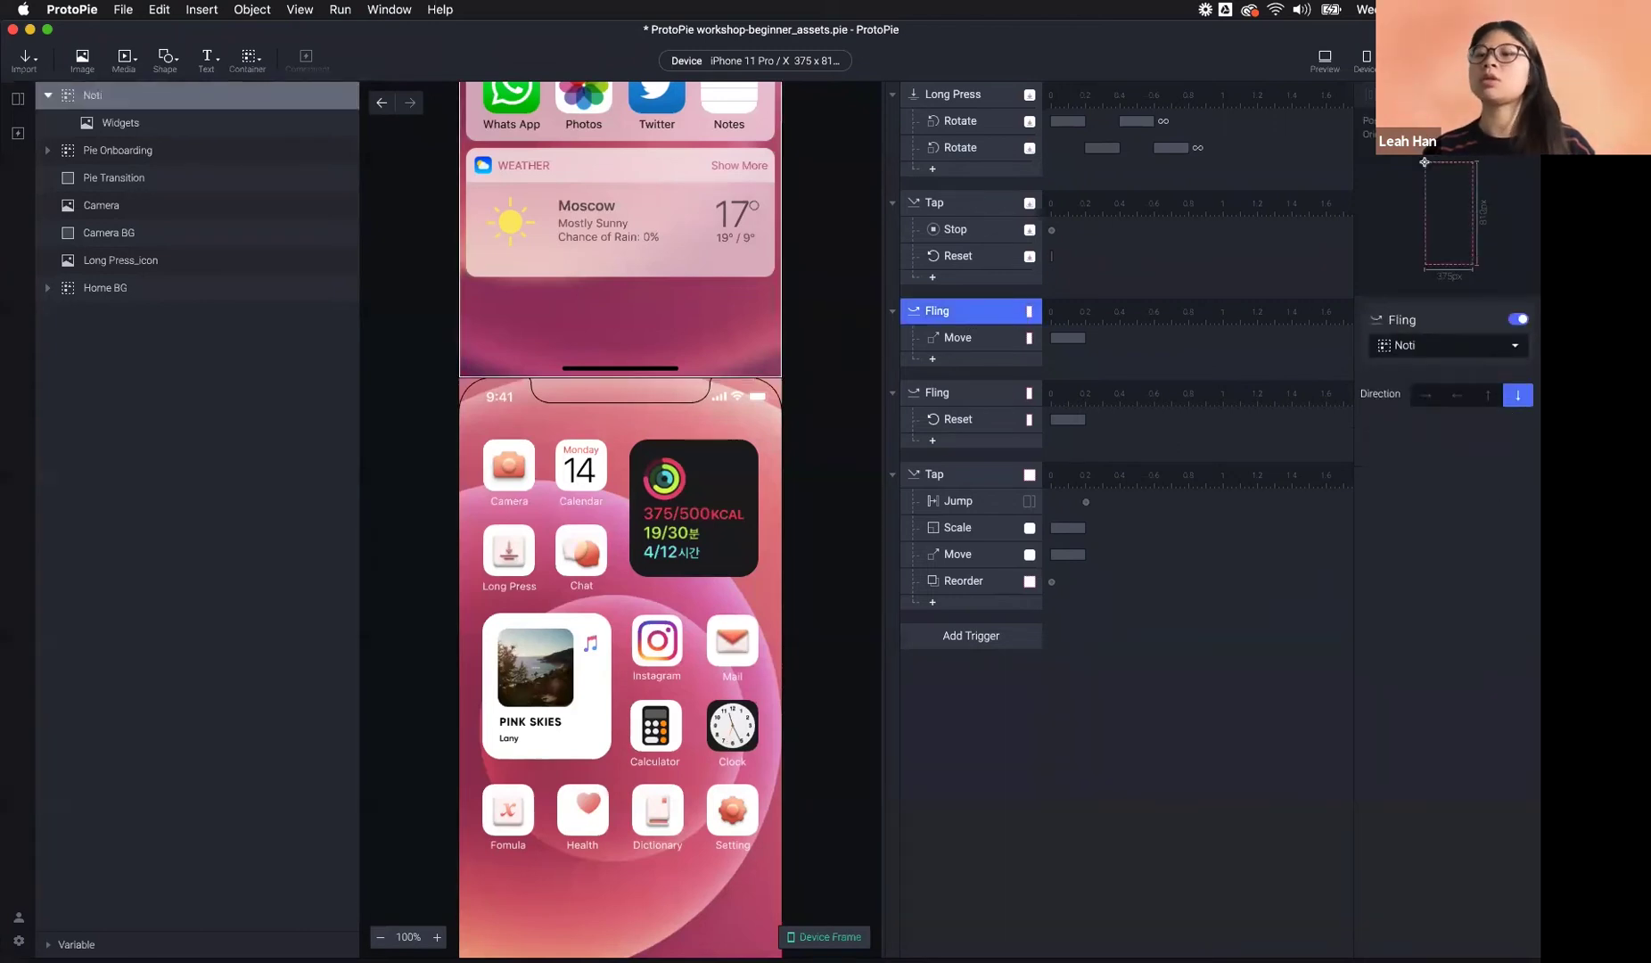
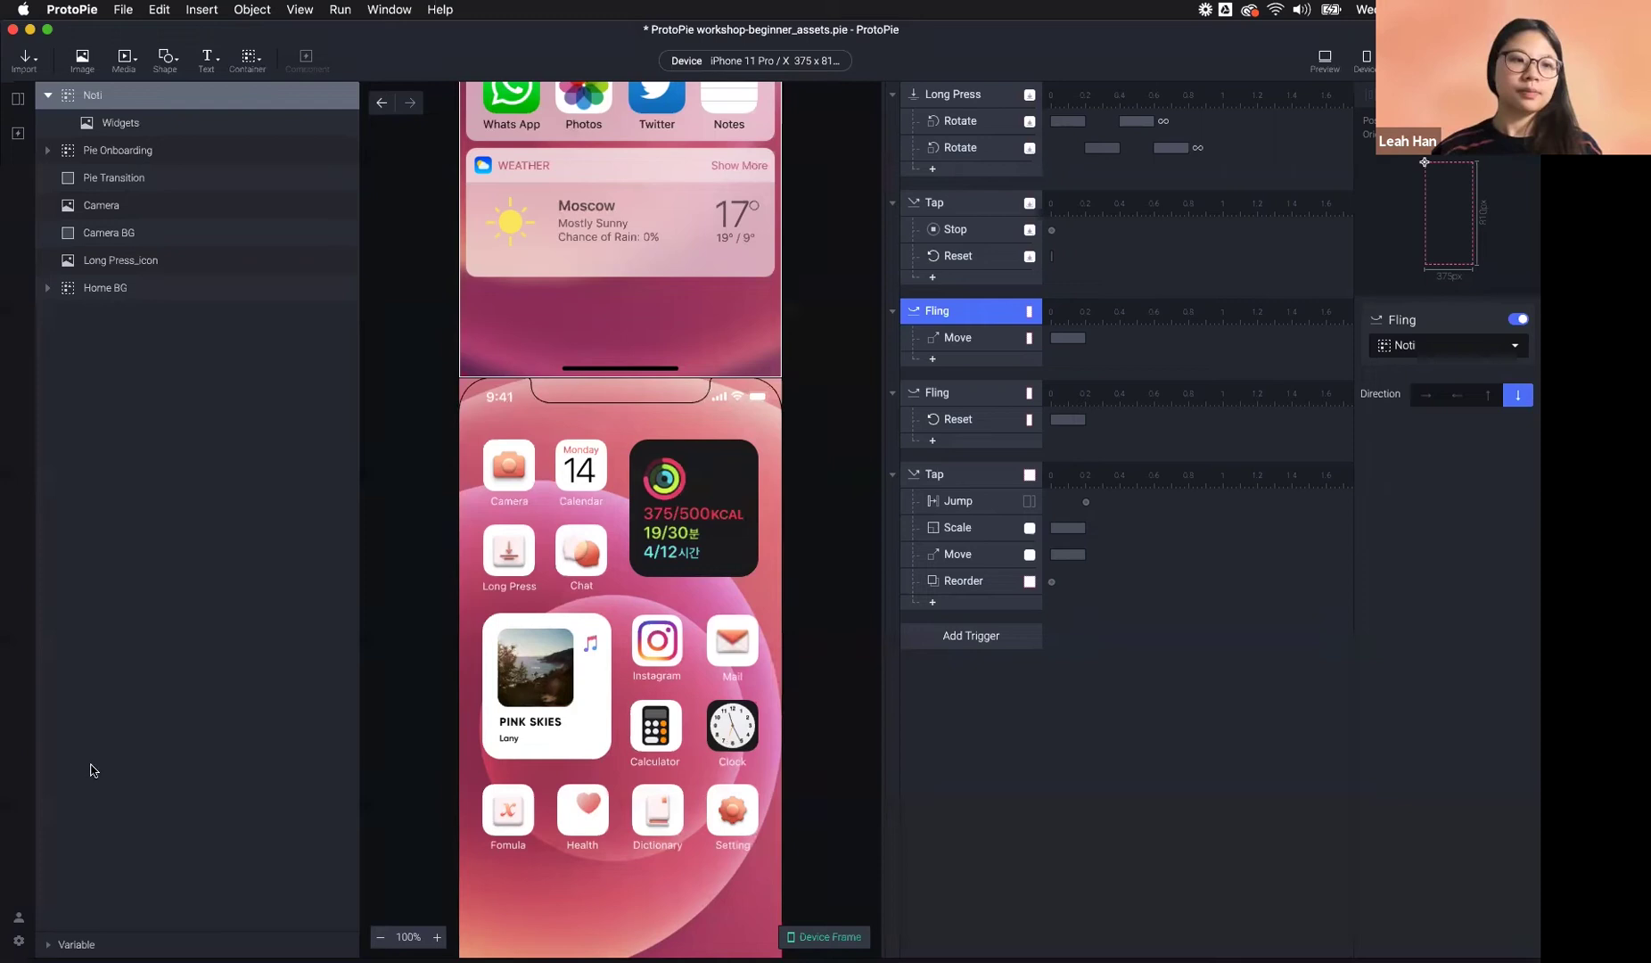
- Open the Onborading scene and add a rectangle shape to it
click(17, 98)
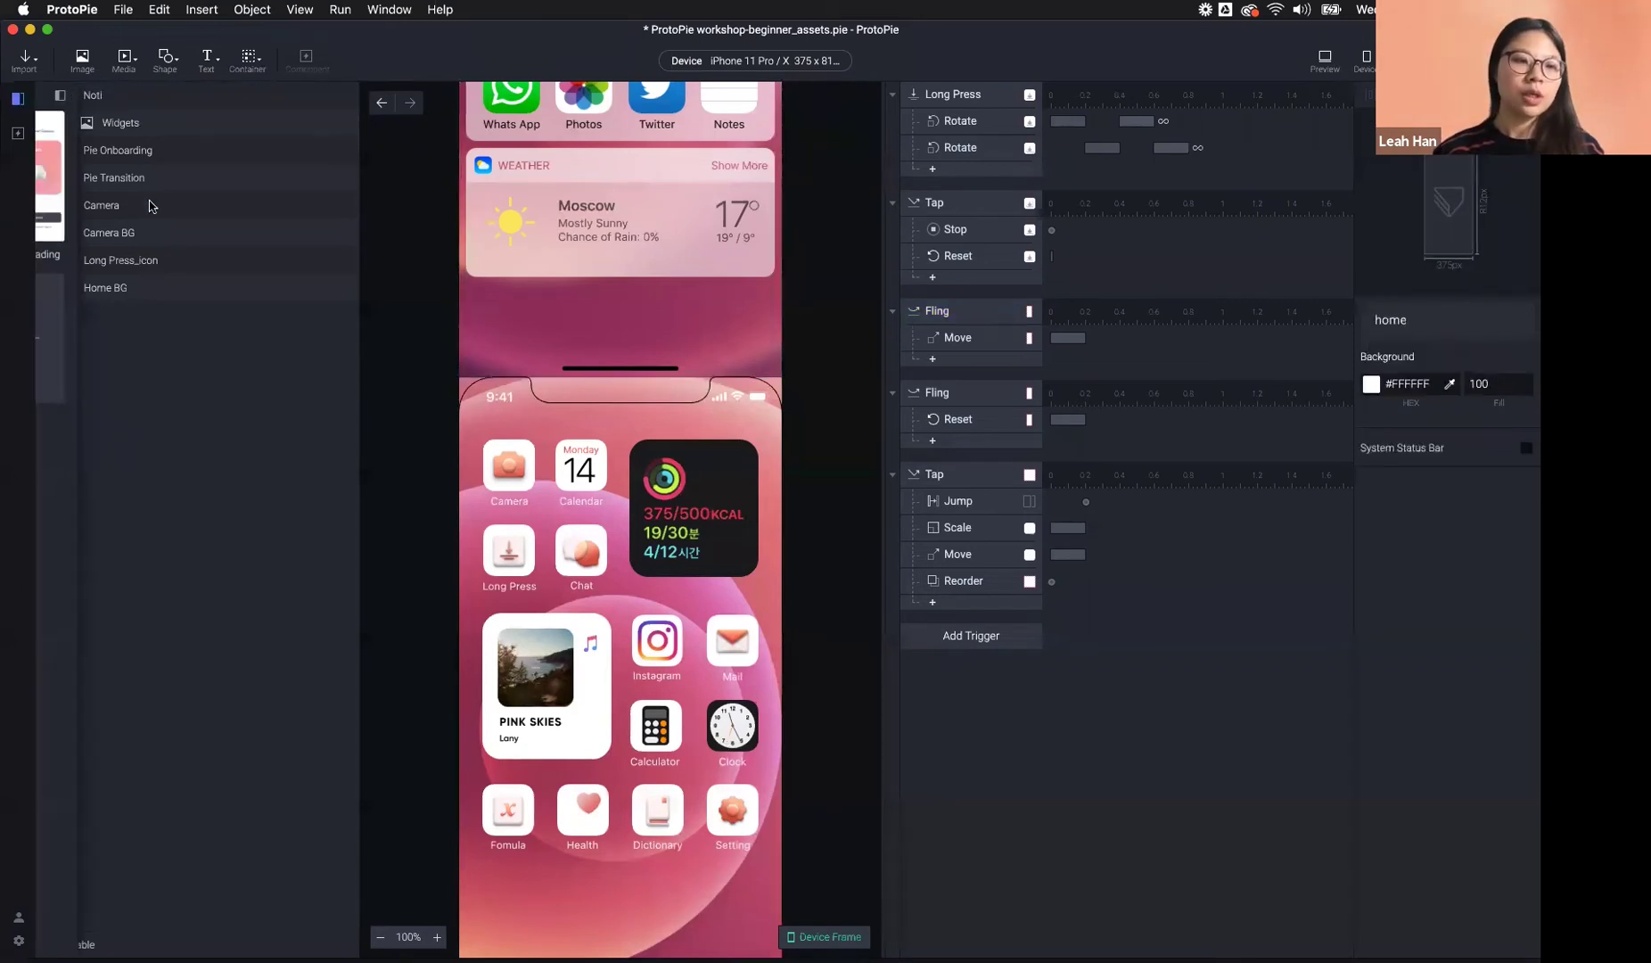
double_click(152, 209)
scroll(664, 350, down, 3)
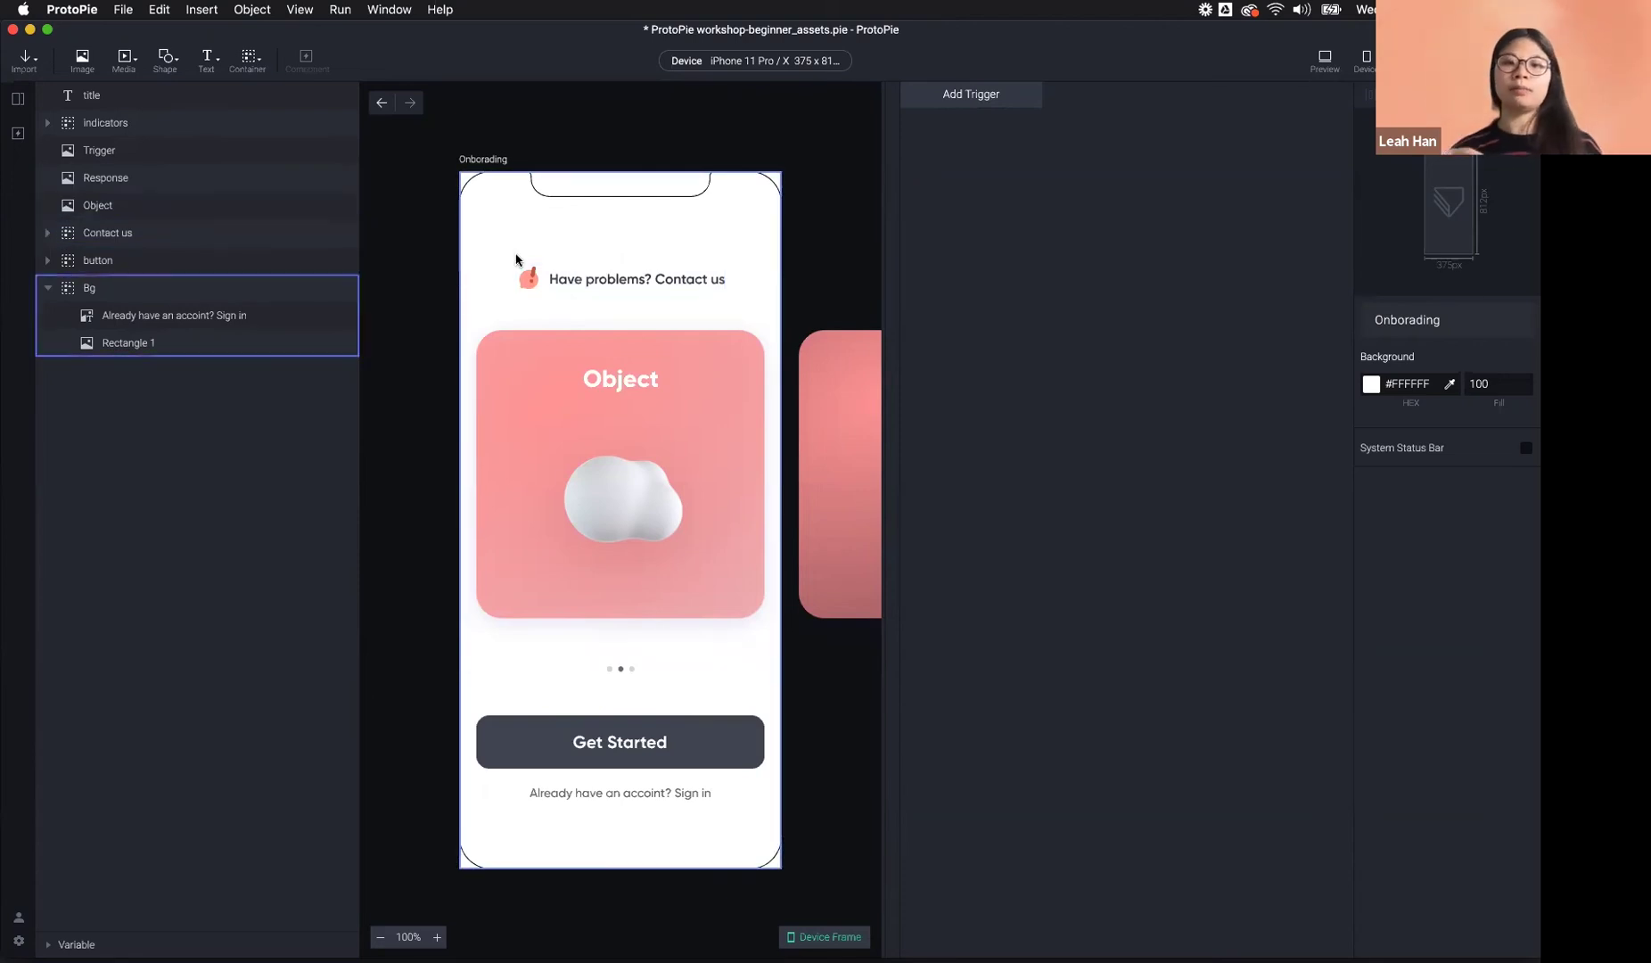
click(165, 60)
click(193, 97)
- Try adding a Tap trigger on the grey rectangle with a Jump response to the previously shown scene
click(945, 98)
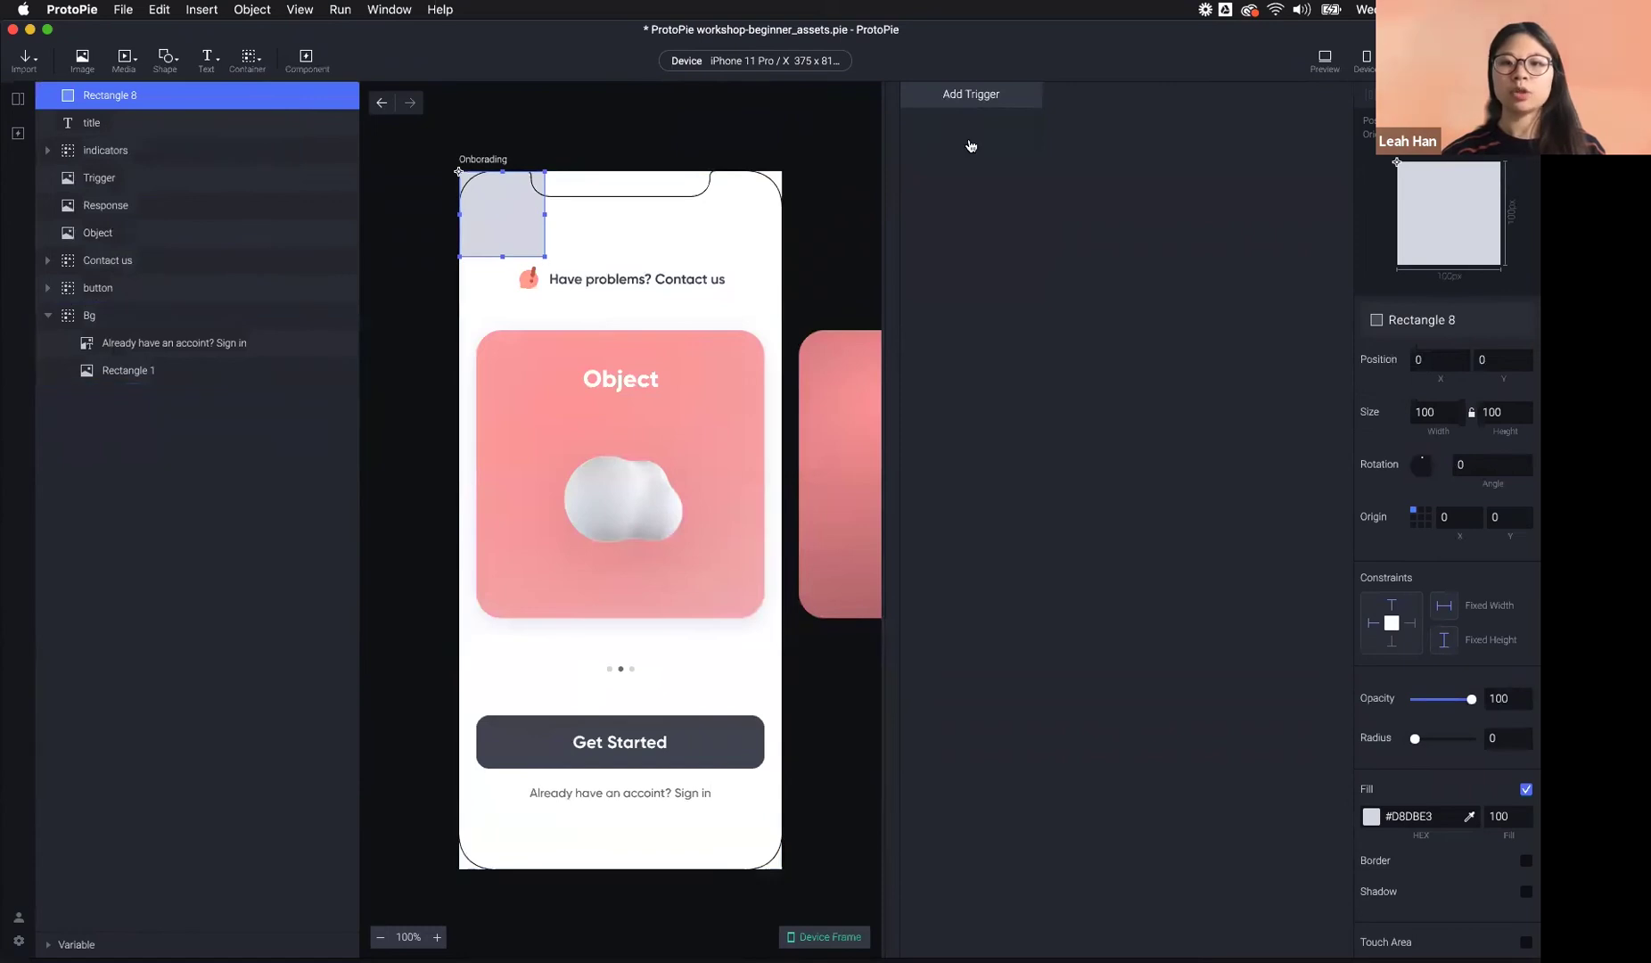
click(970, 146)
click(933, 121)
click(1110, 148)
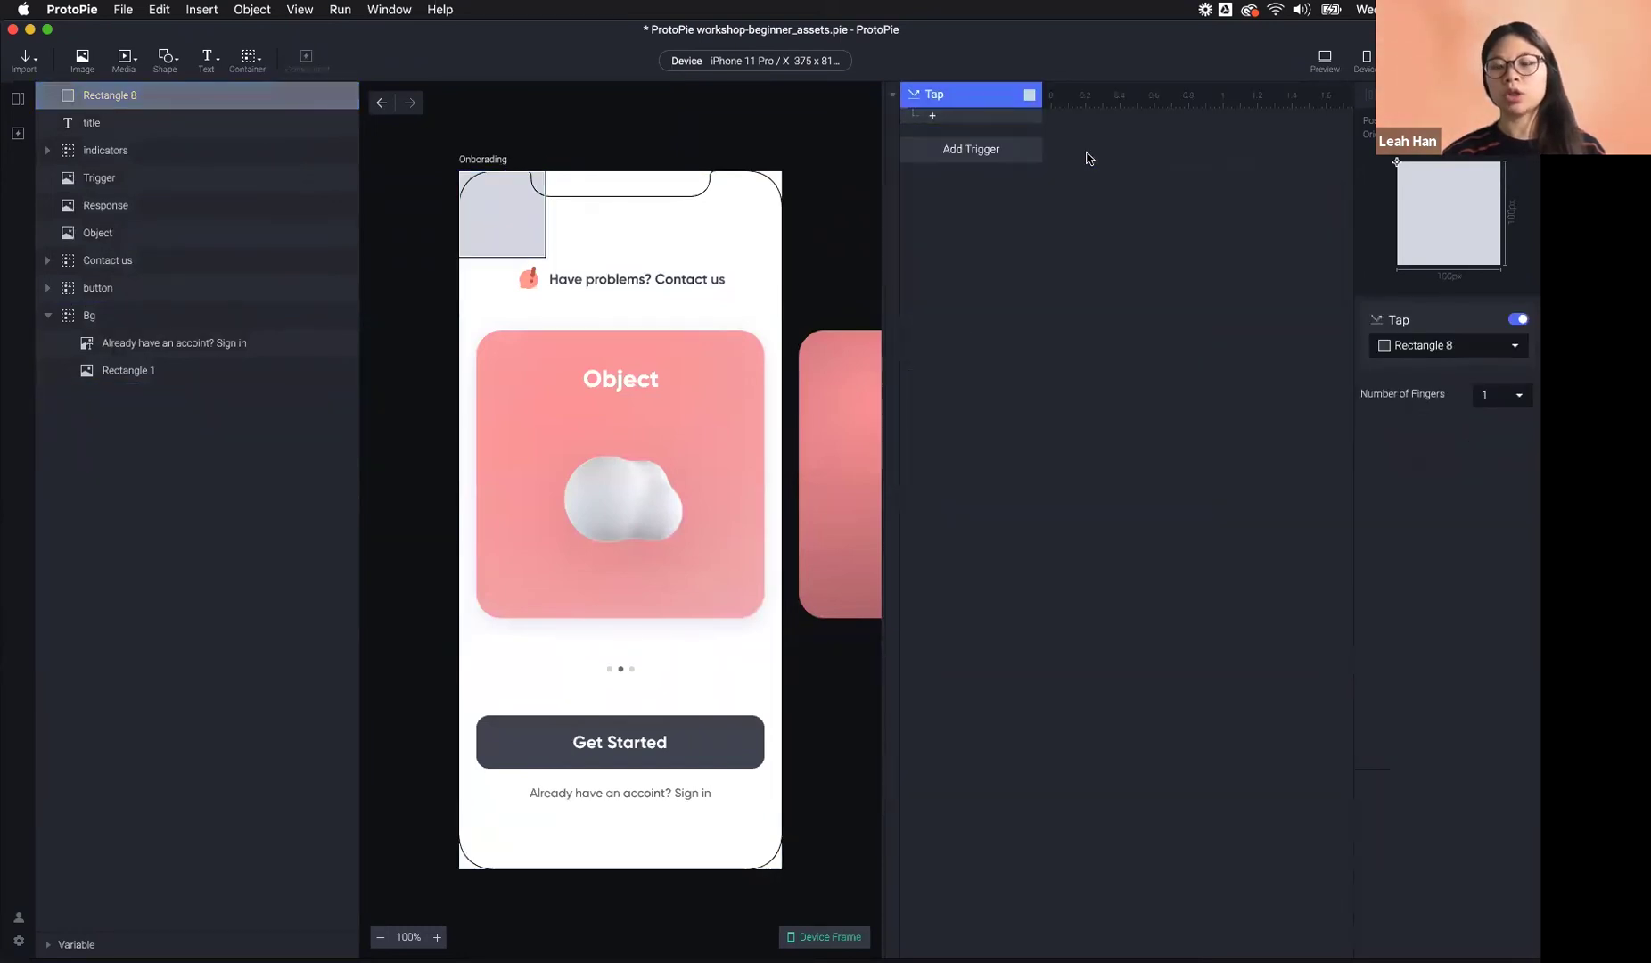
click(1436, 347)
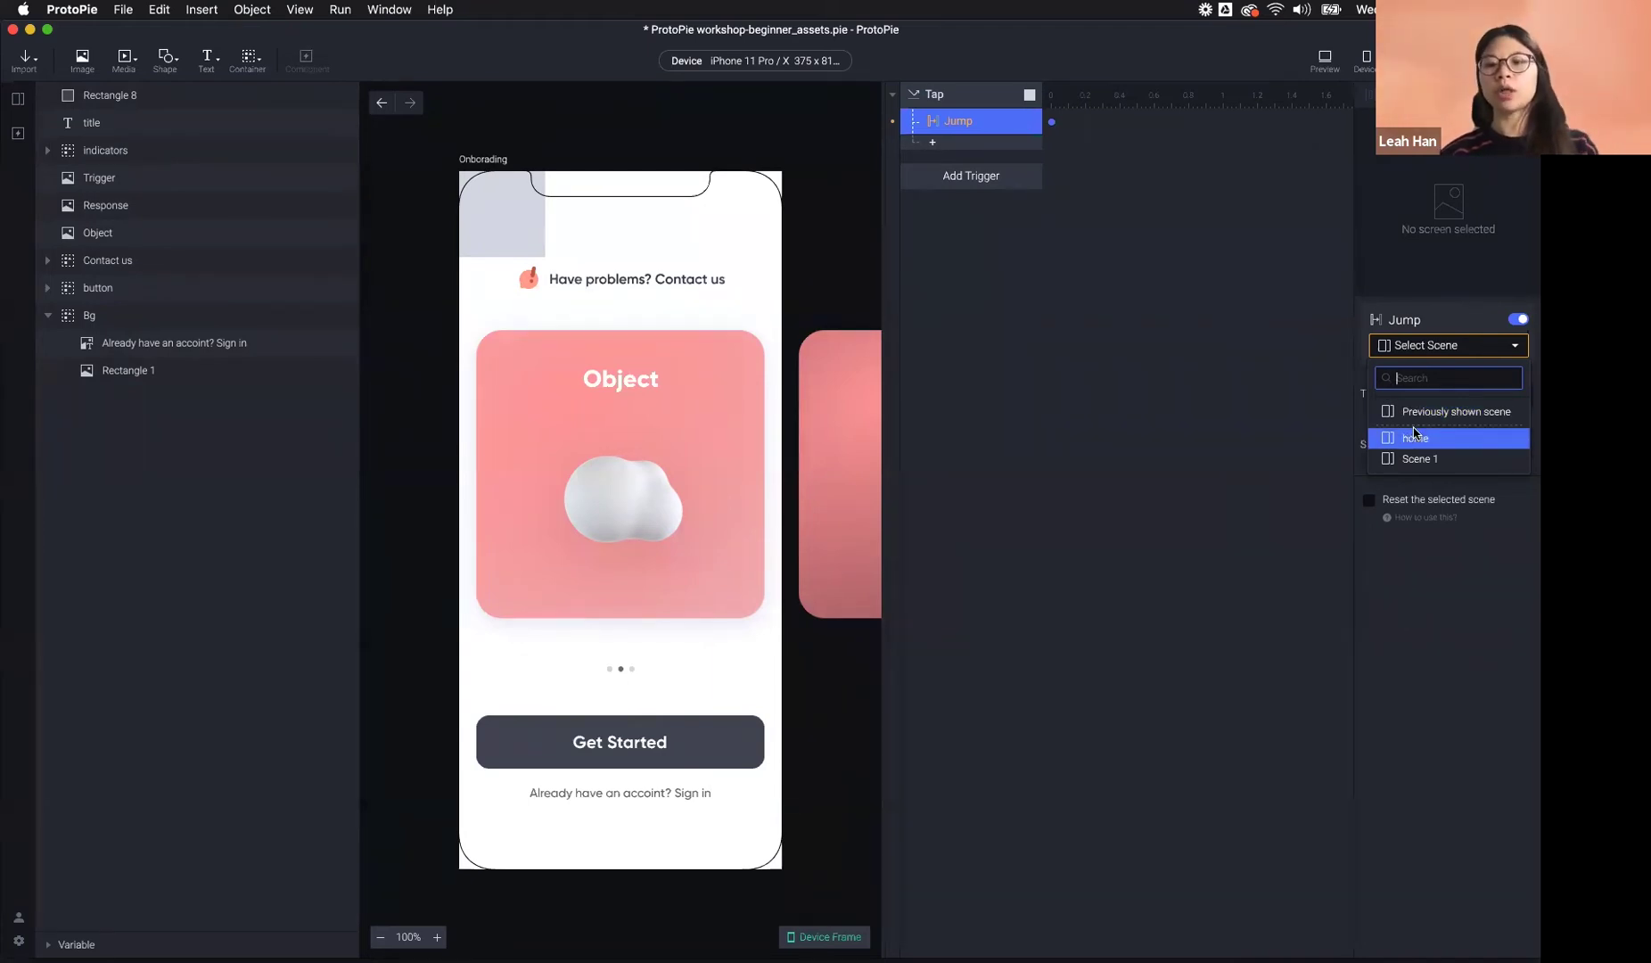
click(1422, 354)
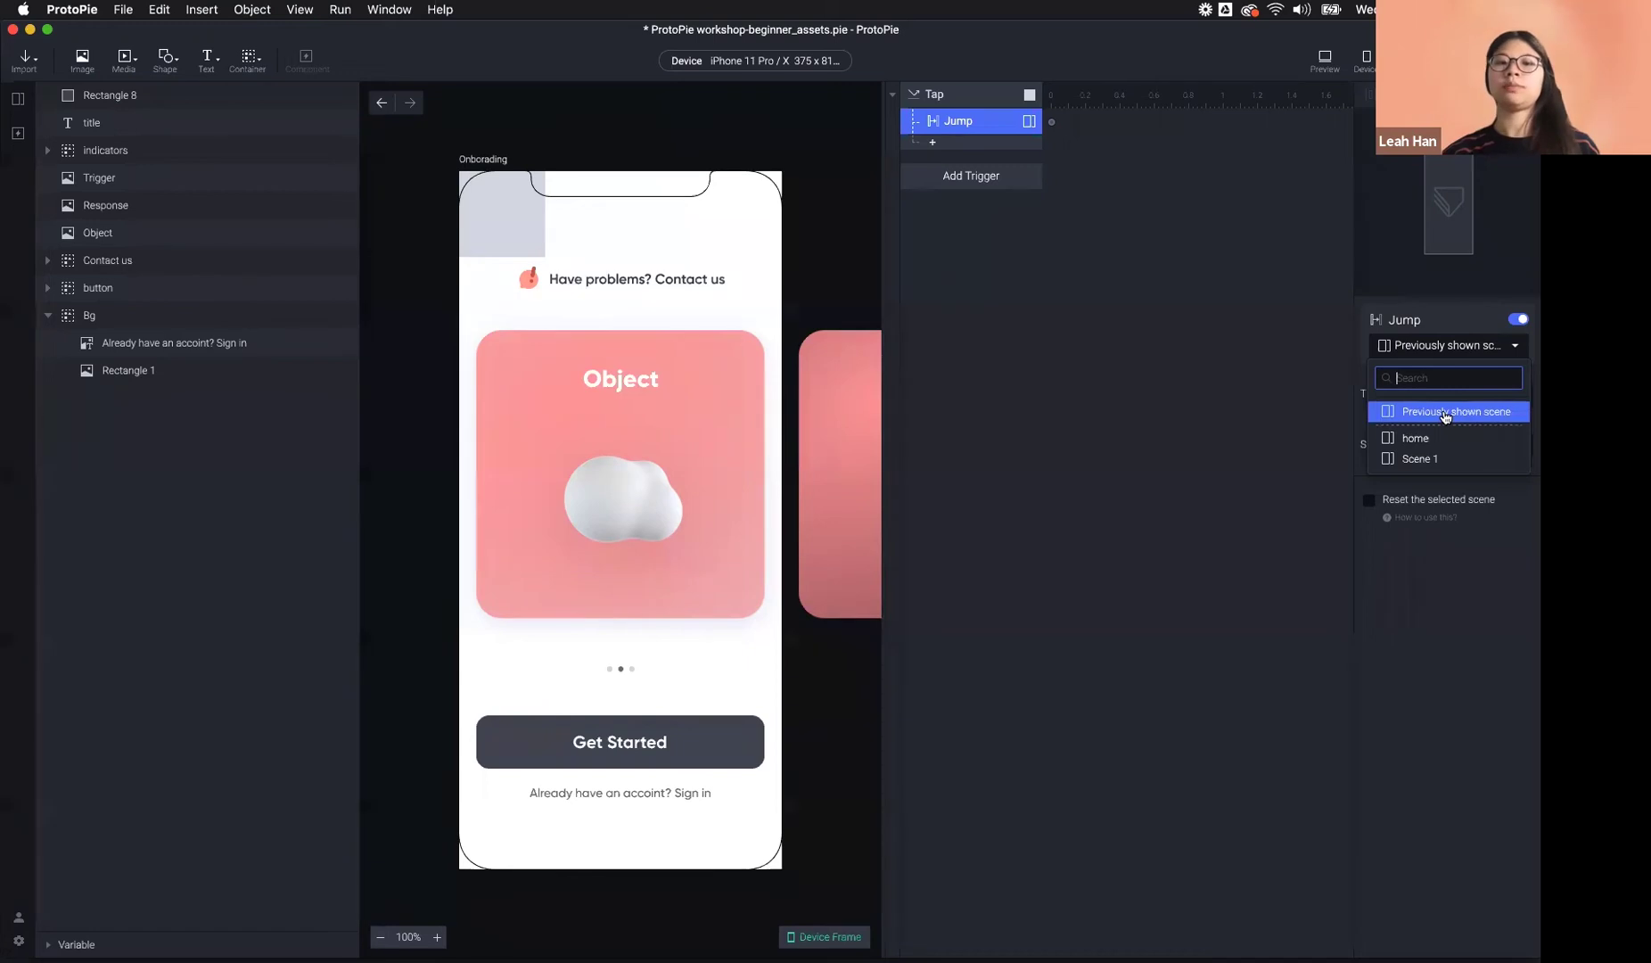
- Delete the grey rectangle from the Onborading scene together with its Tap trigger
click(518, 230)
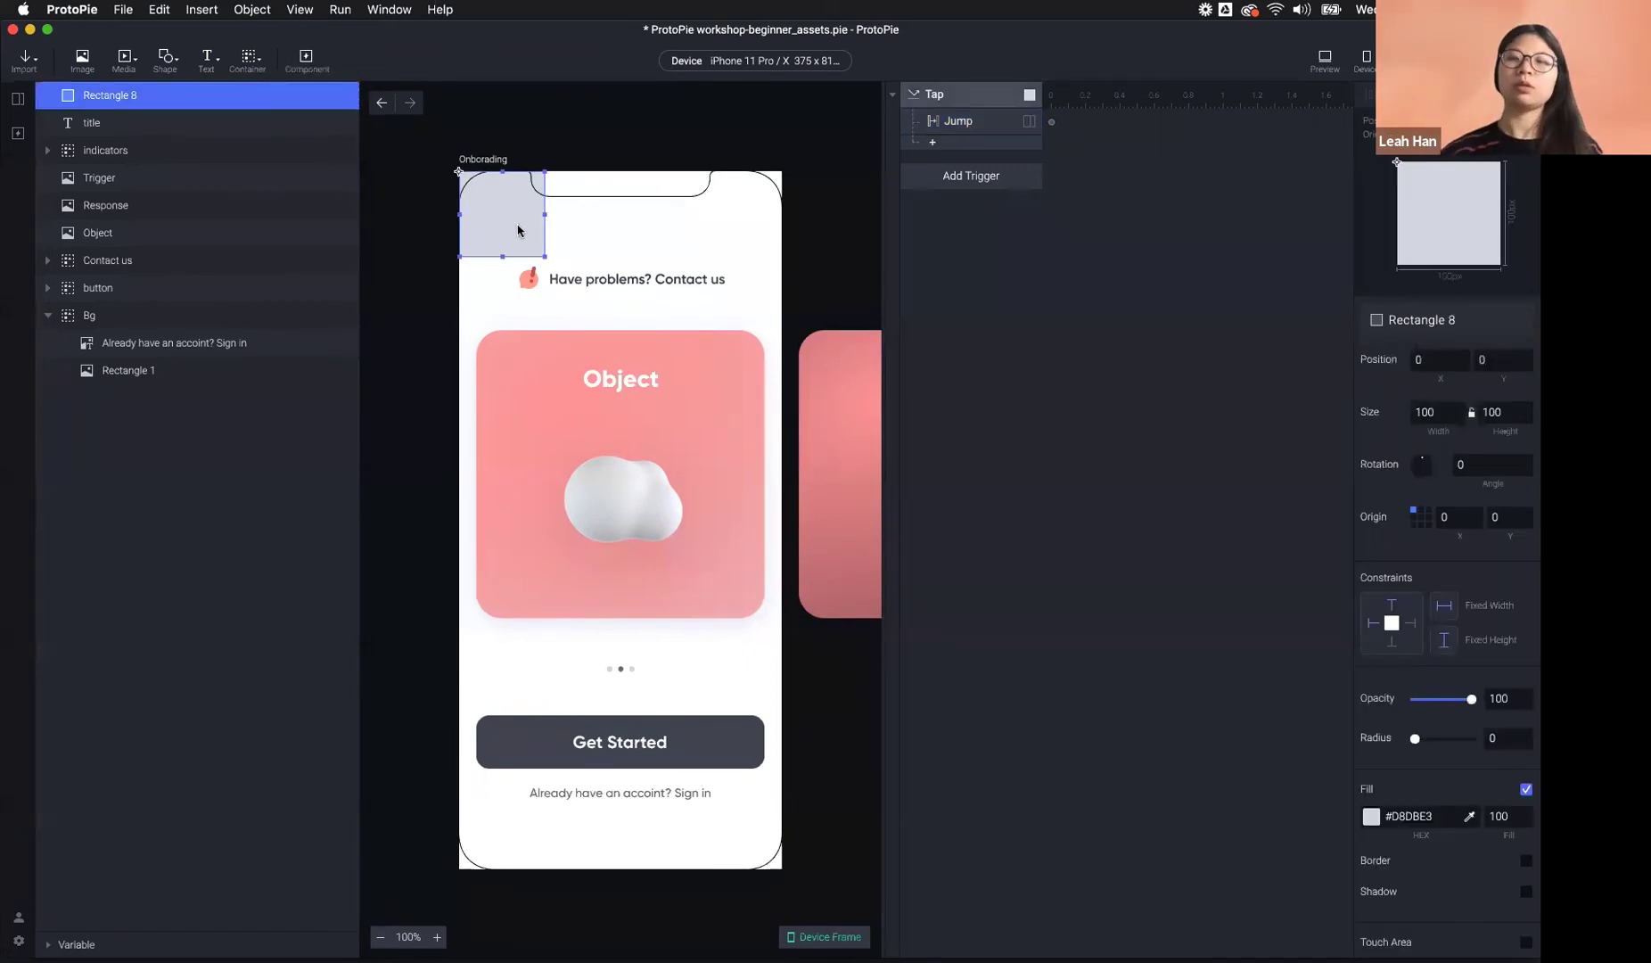
key(BackSpace)
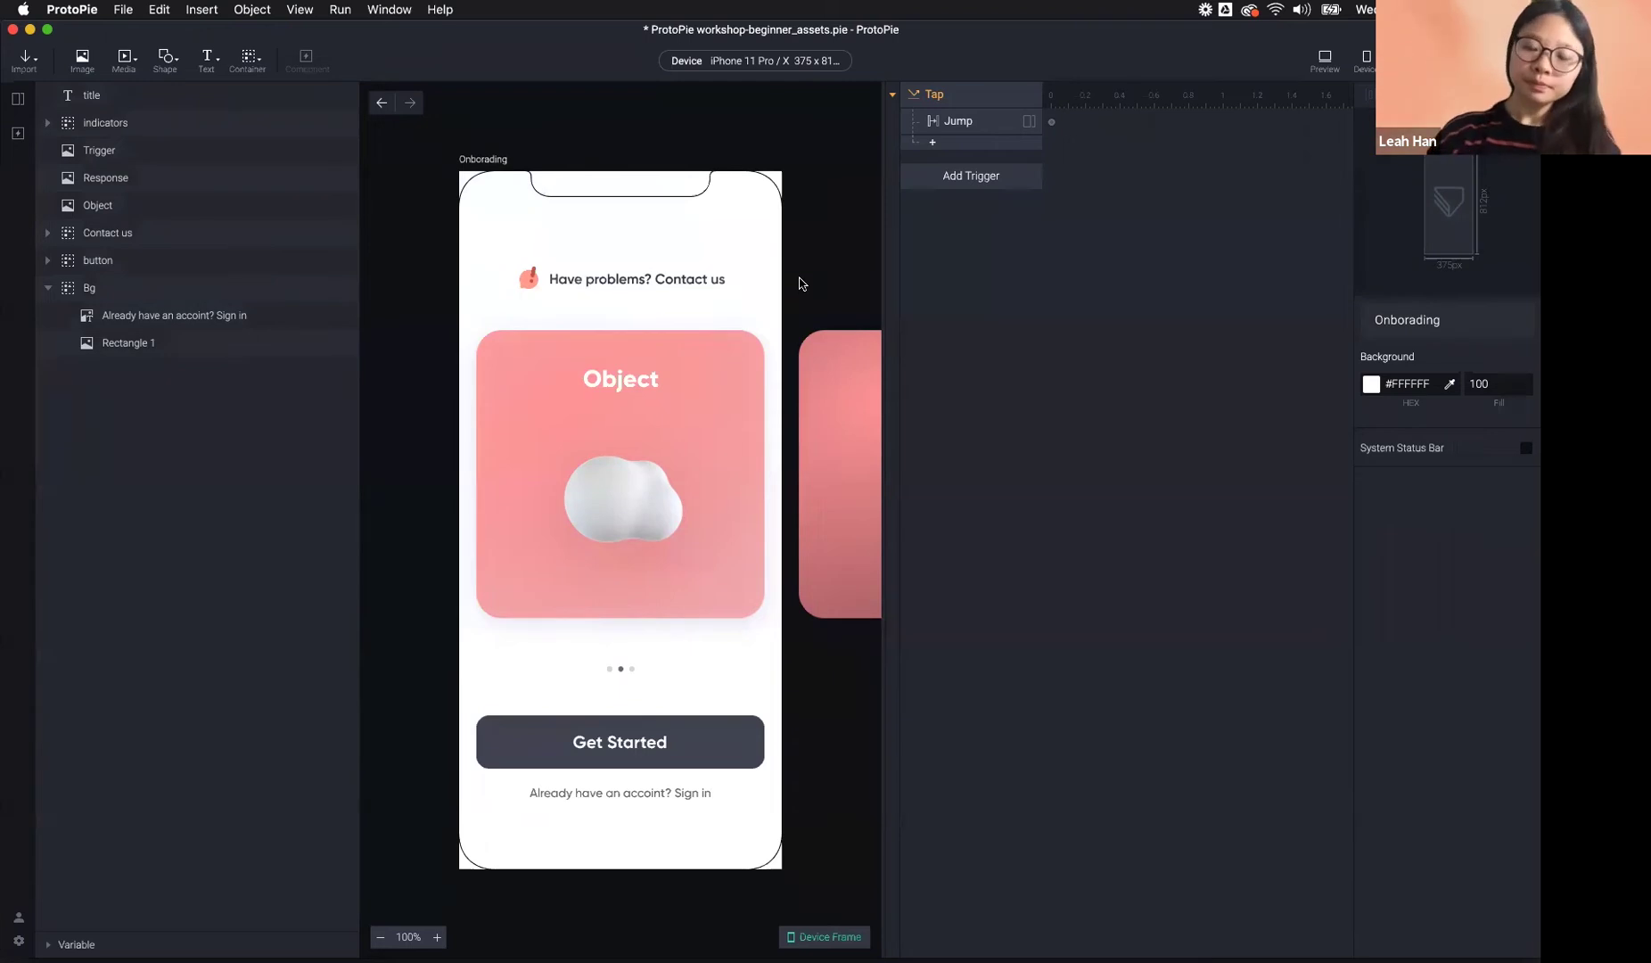
click(638, 282)
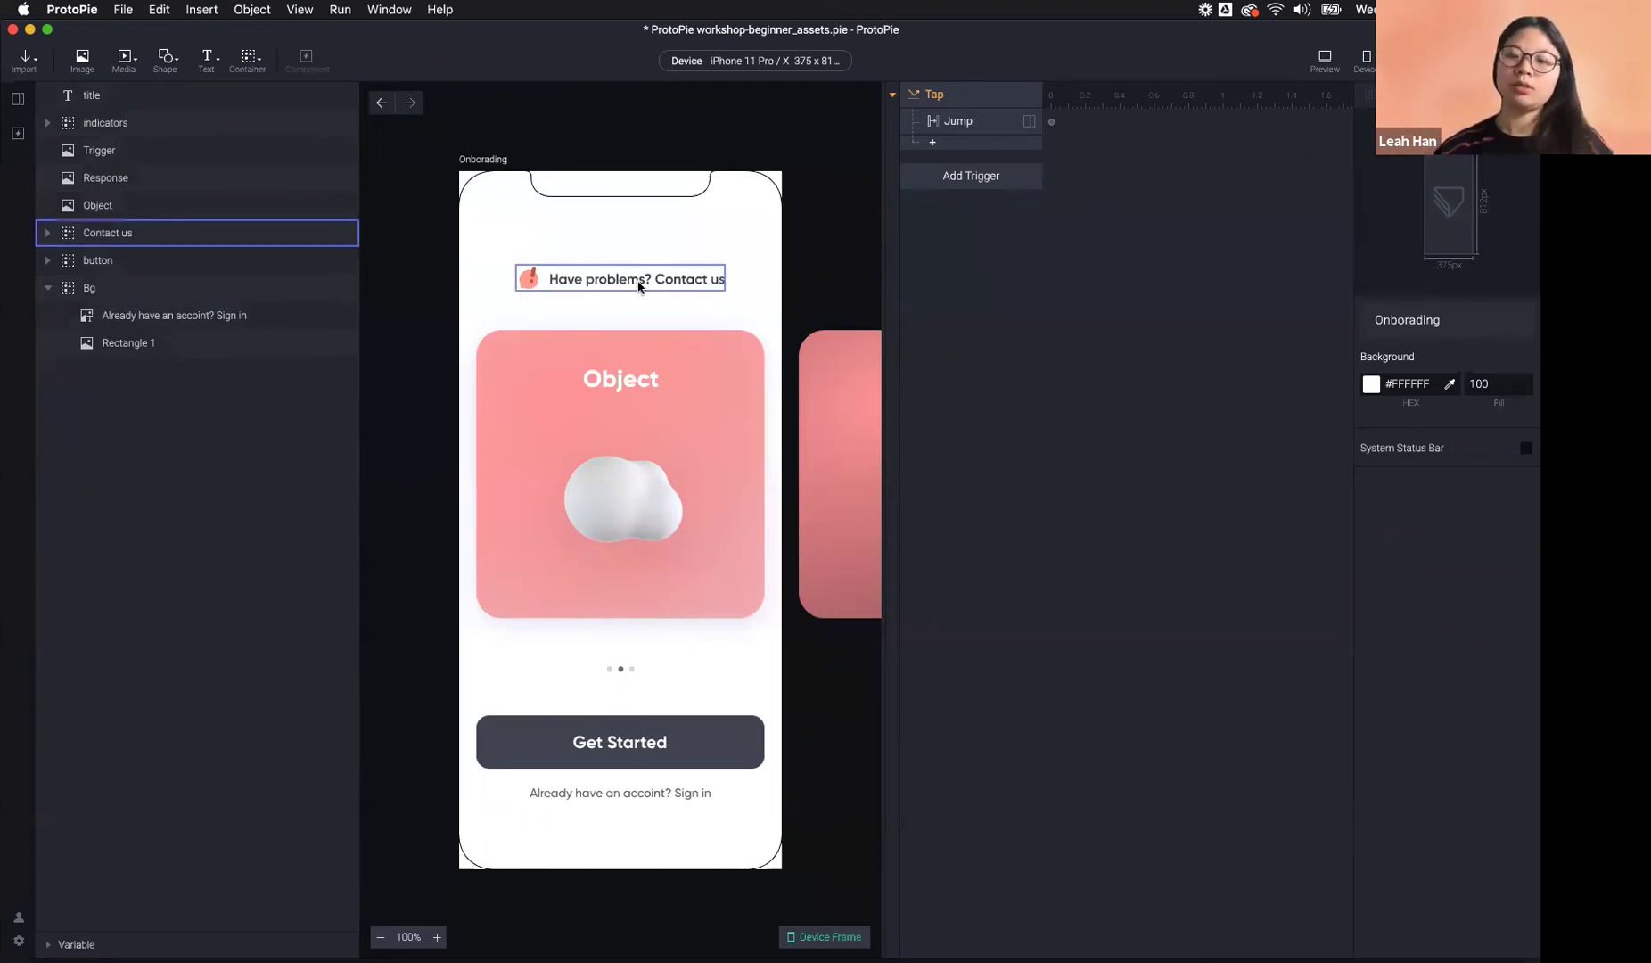
scroll(638, 286, down, 1)
click(934, 95)
key(Delete)
- Add a Tap trigger to the Contact us container and give it a Link response
click(717, 270)
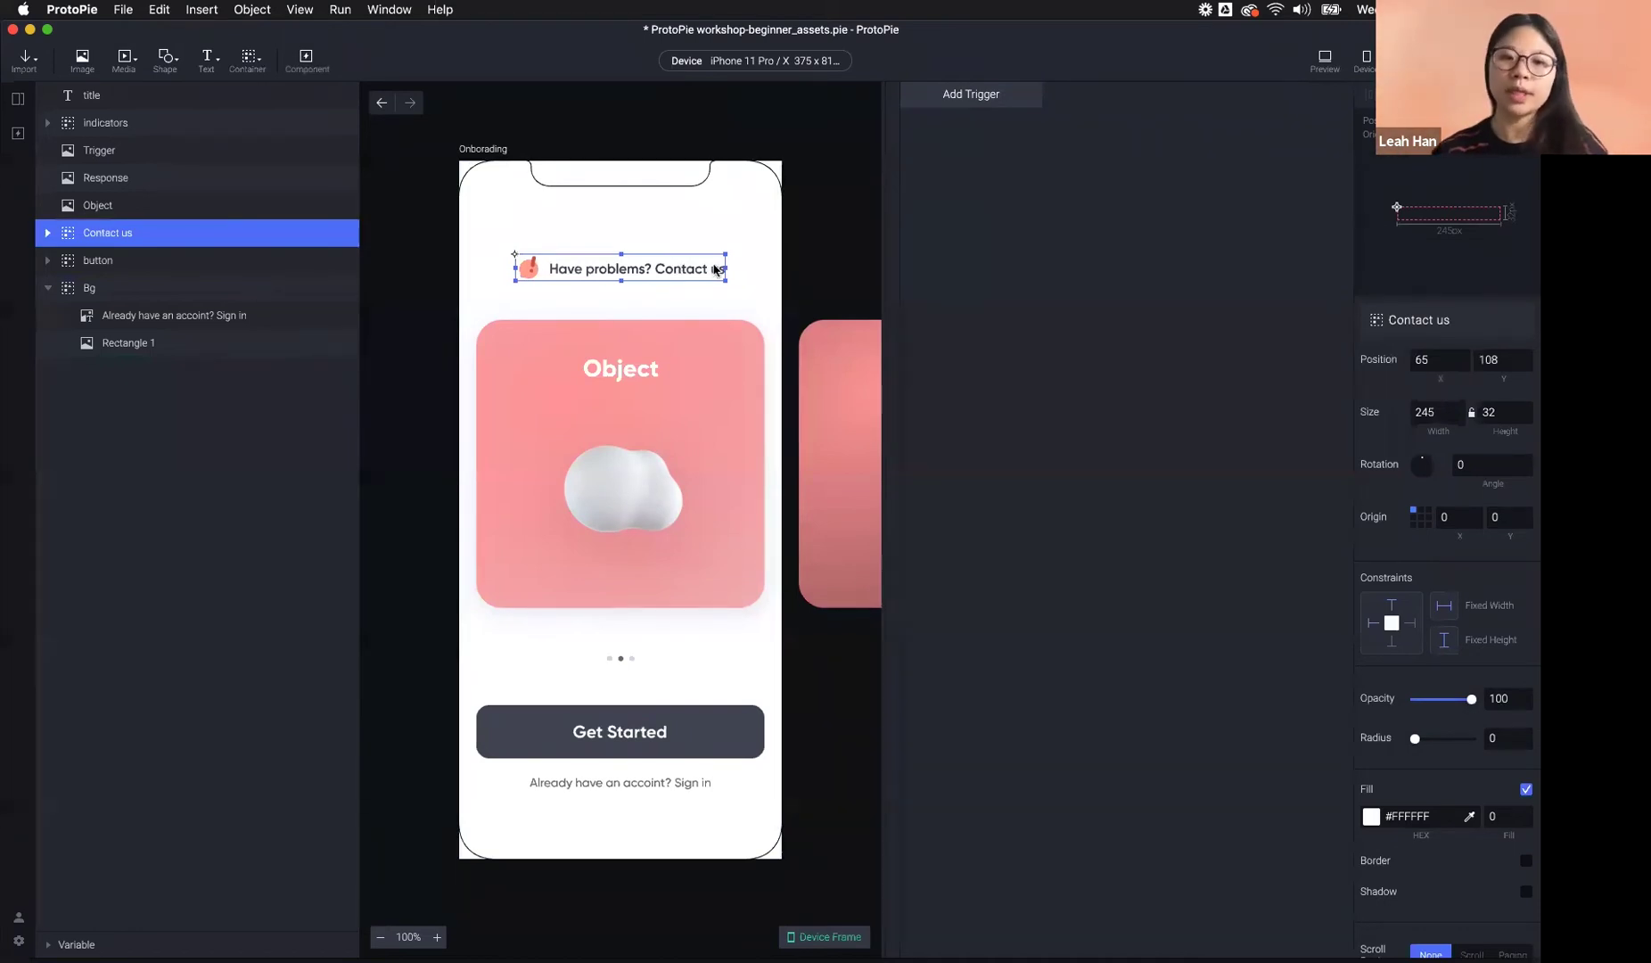
click(992, 96)
click(981, 139)
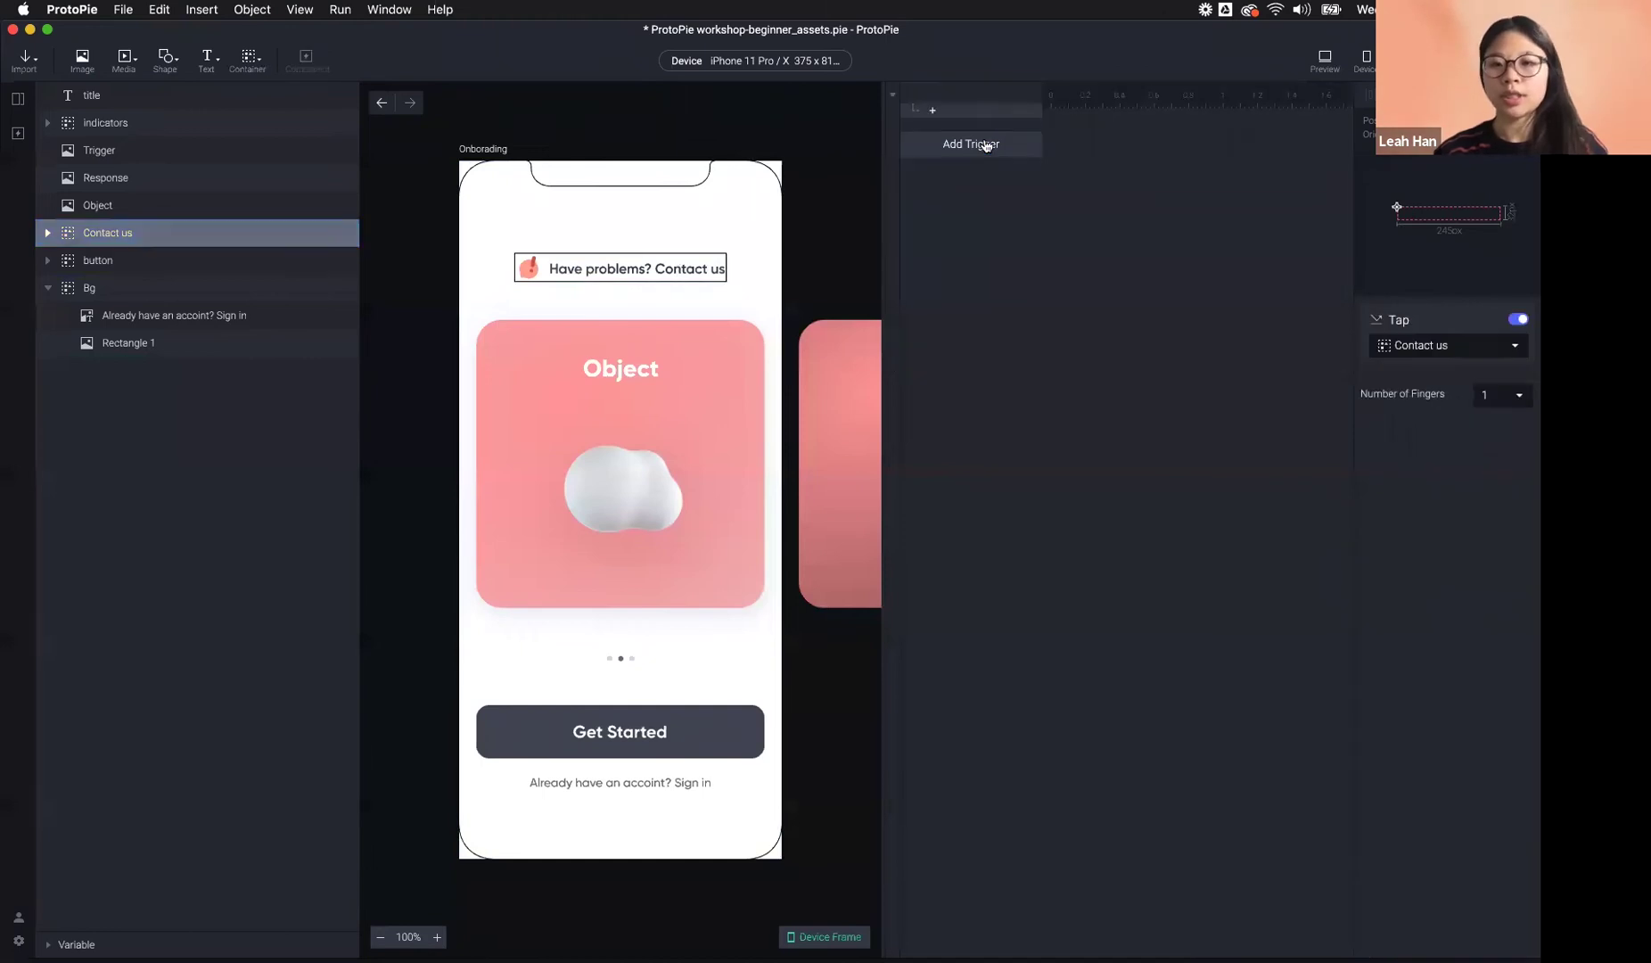
click(1004, 120)
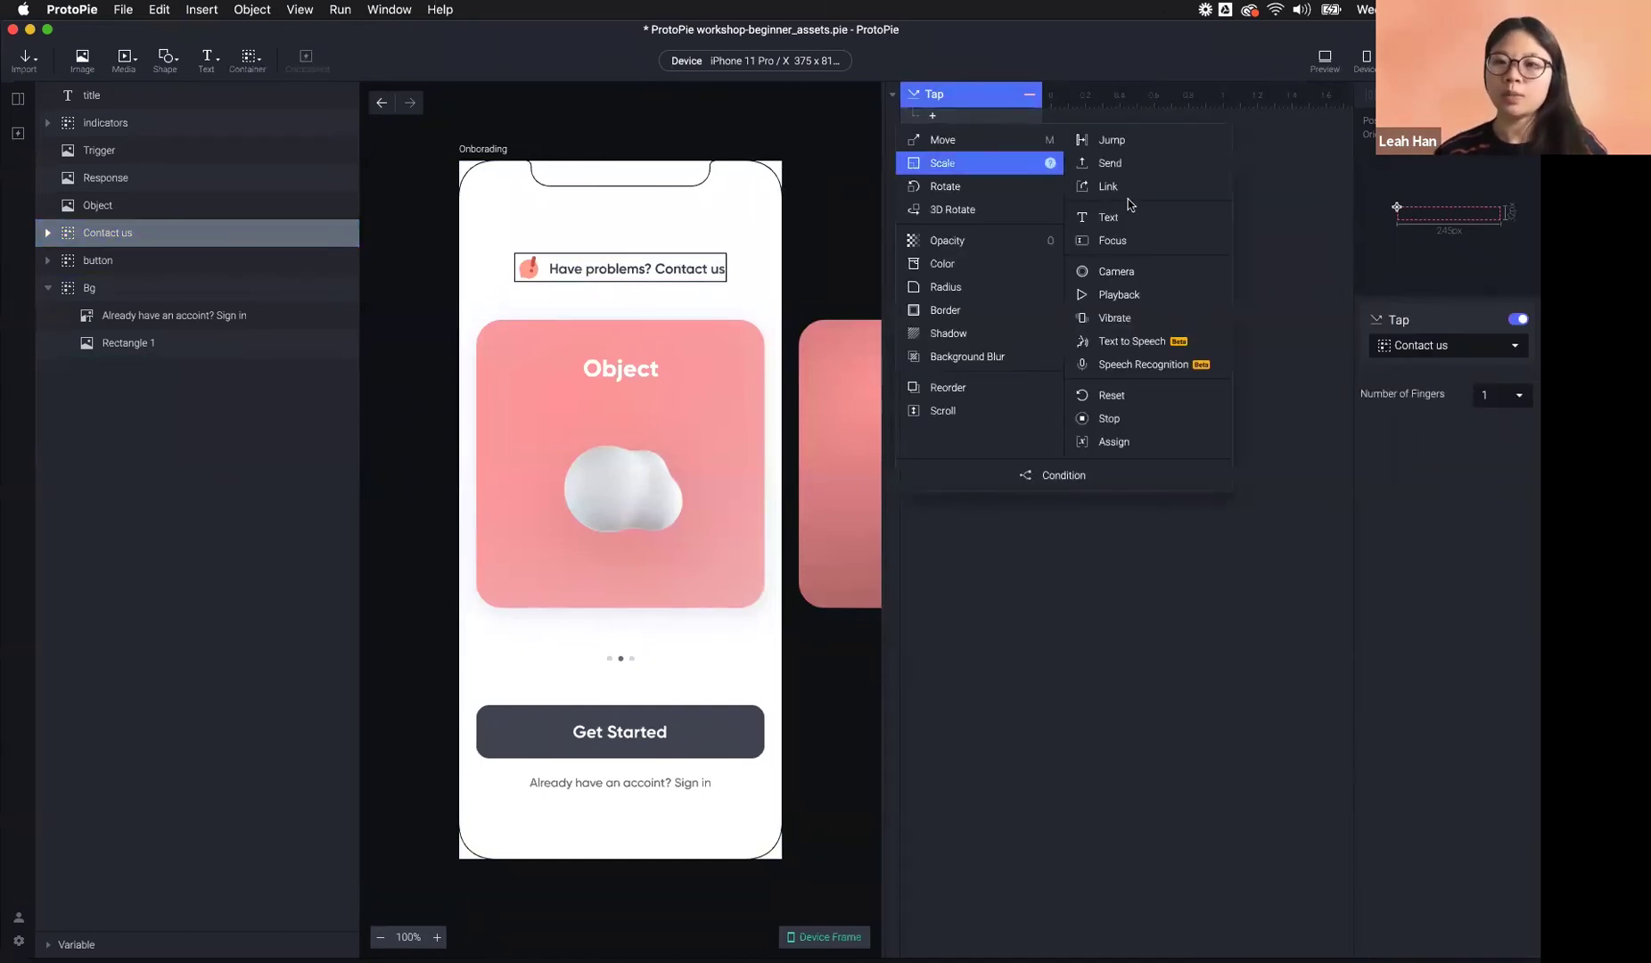
click(1156, 194)
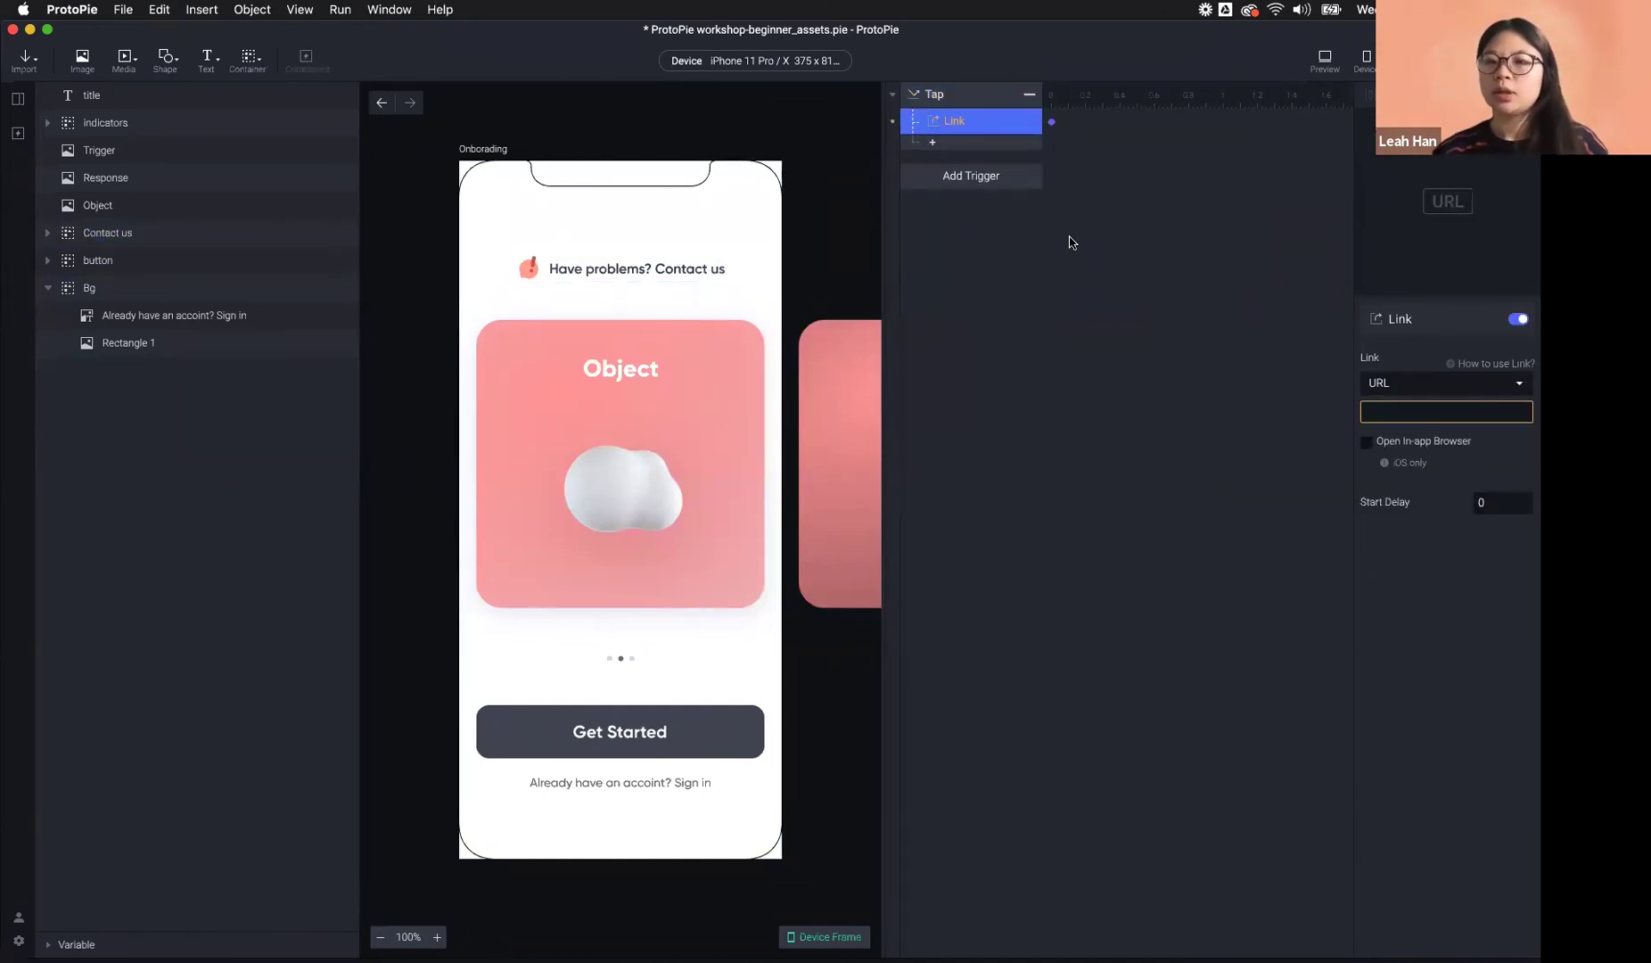
click(1405, 422)
text(https://)
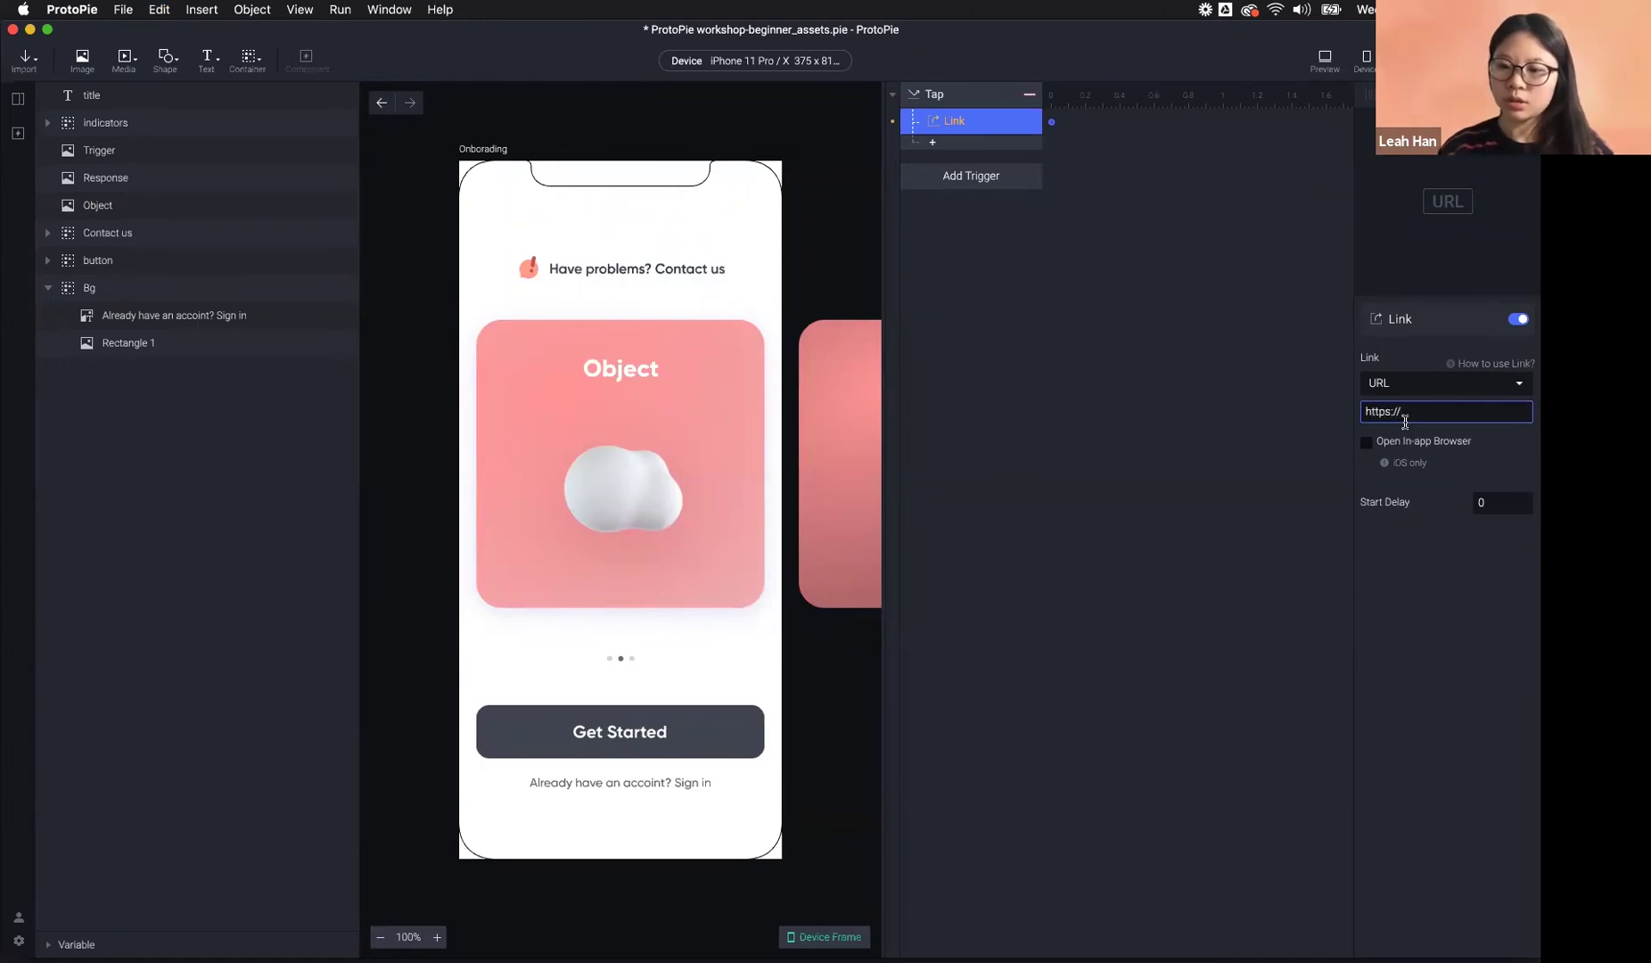
text(protop)
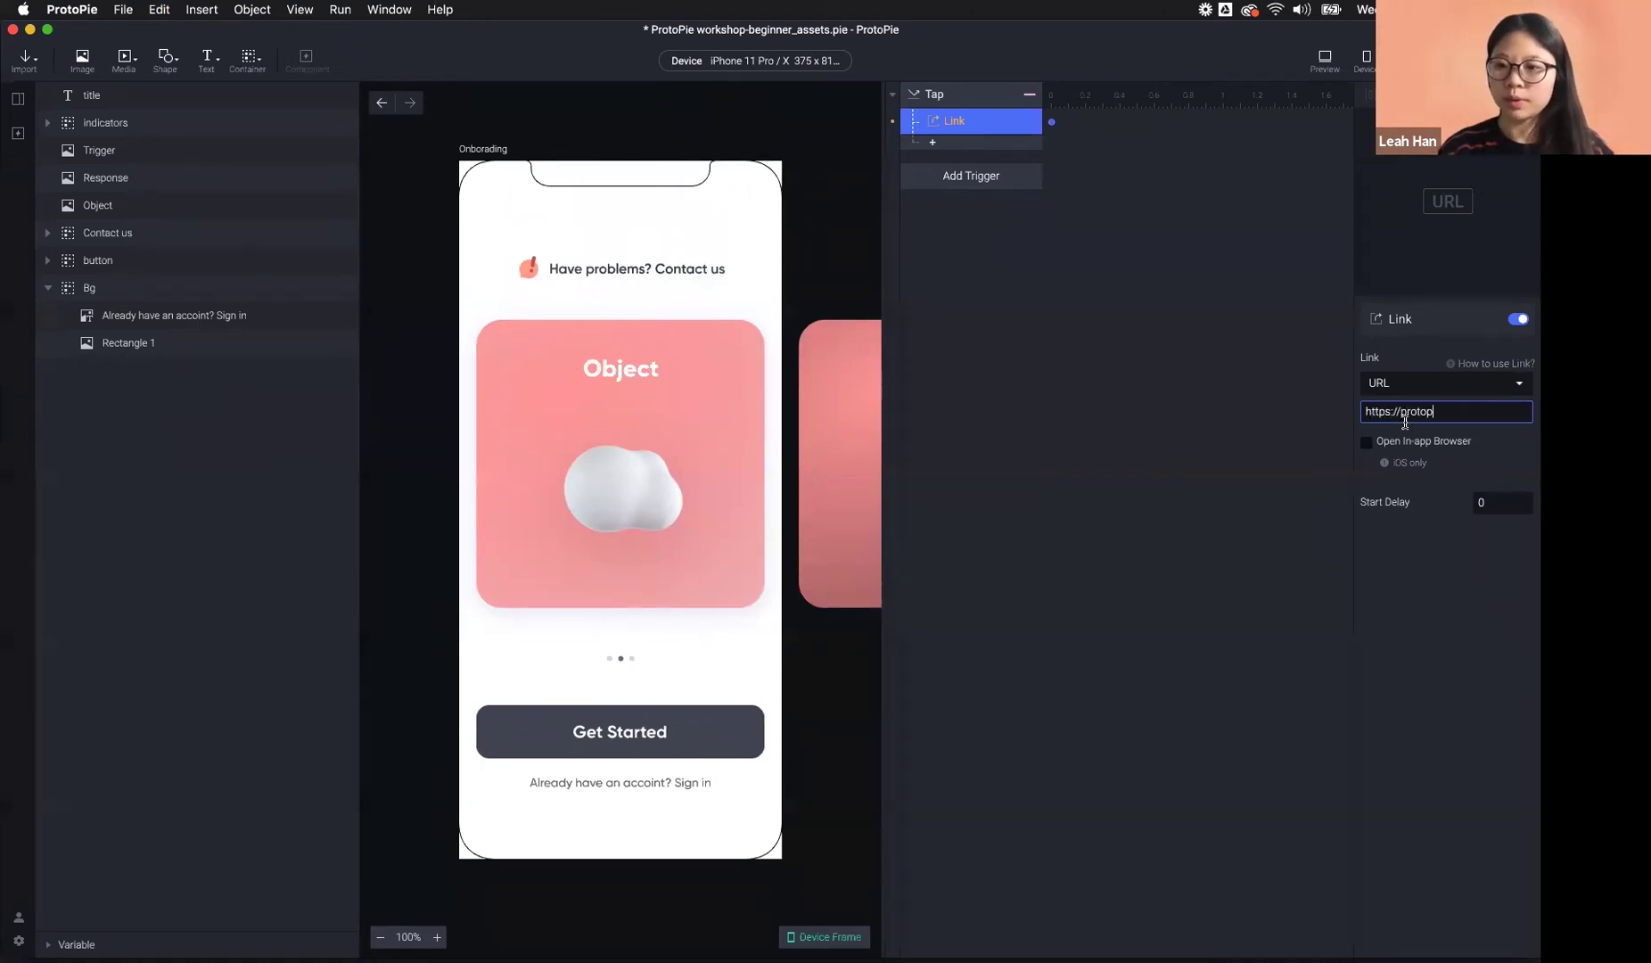
text(ie.io)
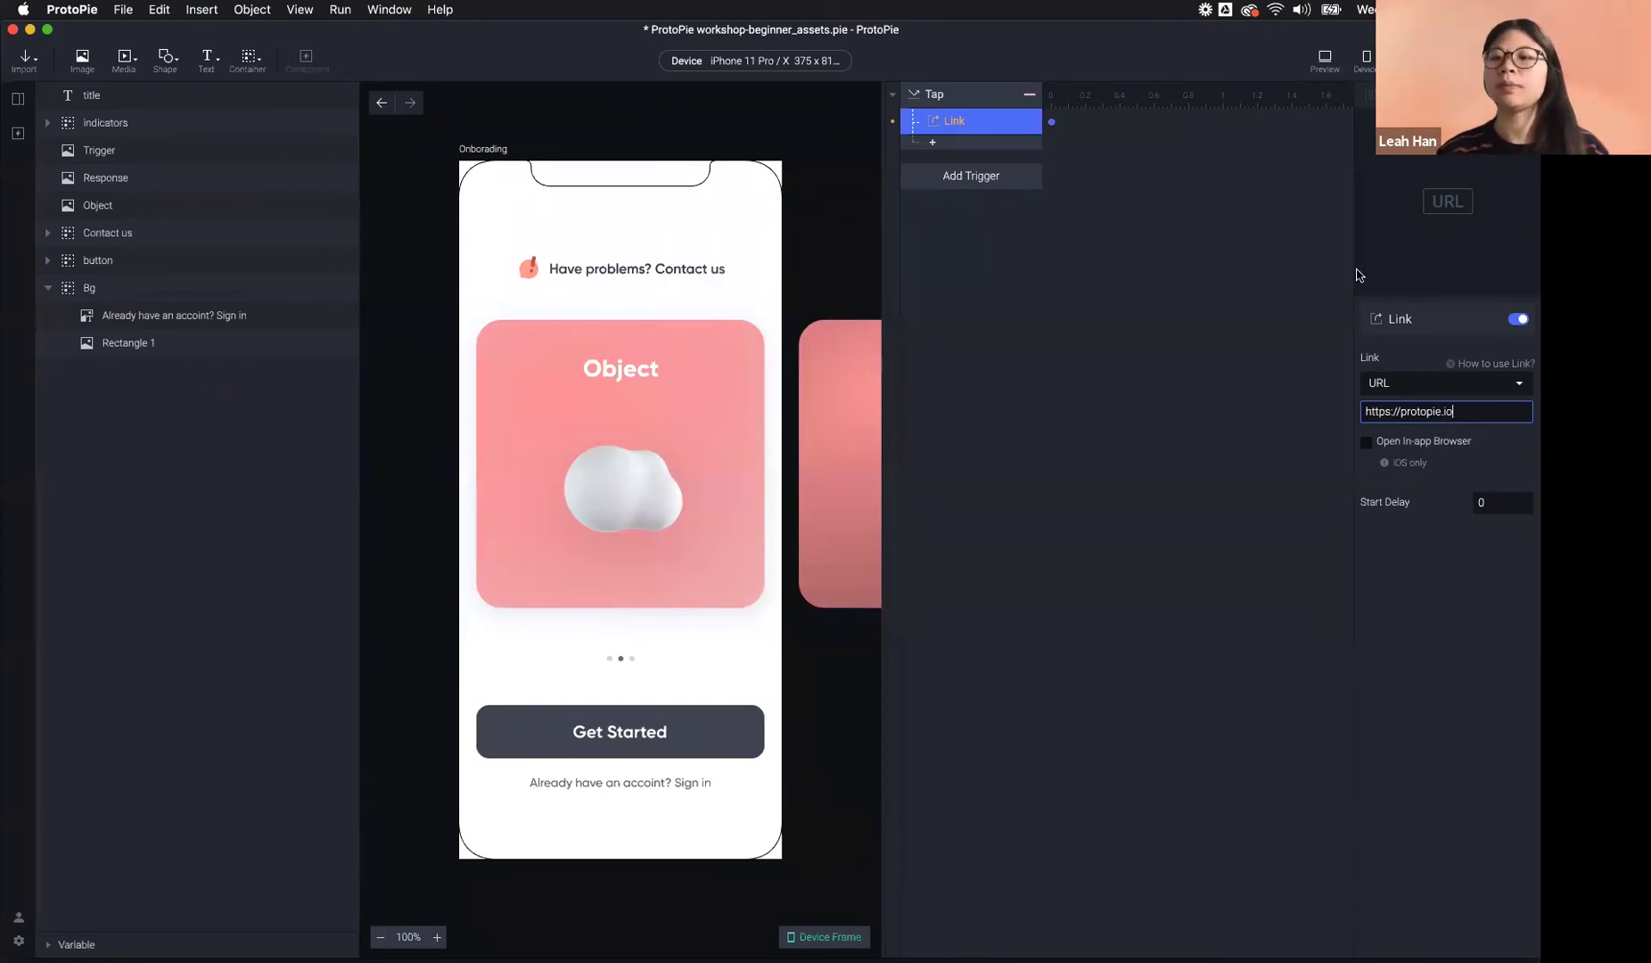
- Test the Contact us link twice in the preview, clearing the opened browser tabs between tries and returning to the prototype
click(1325, 61)
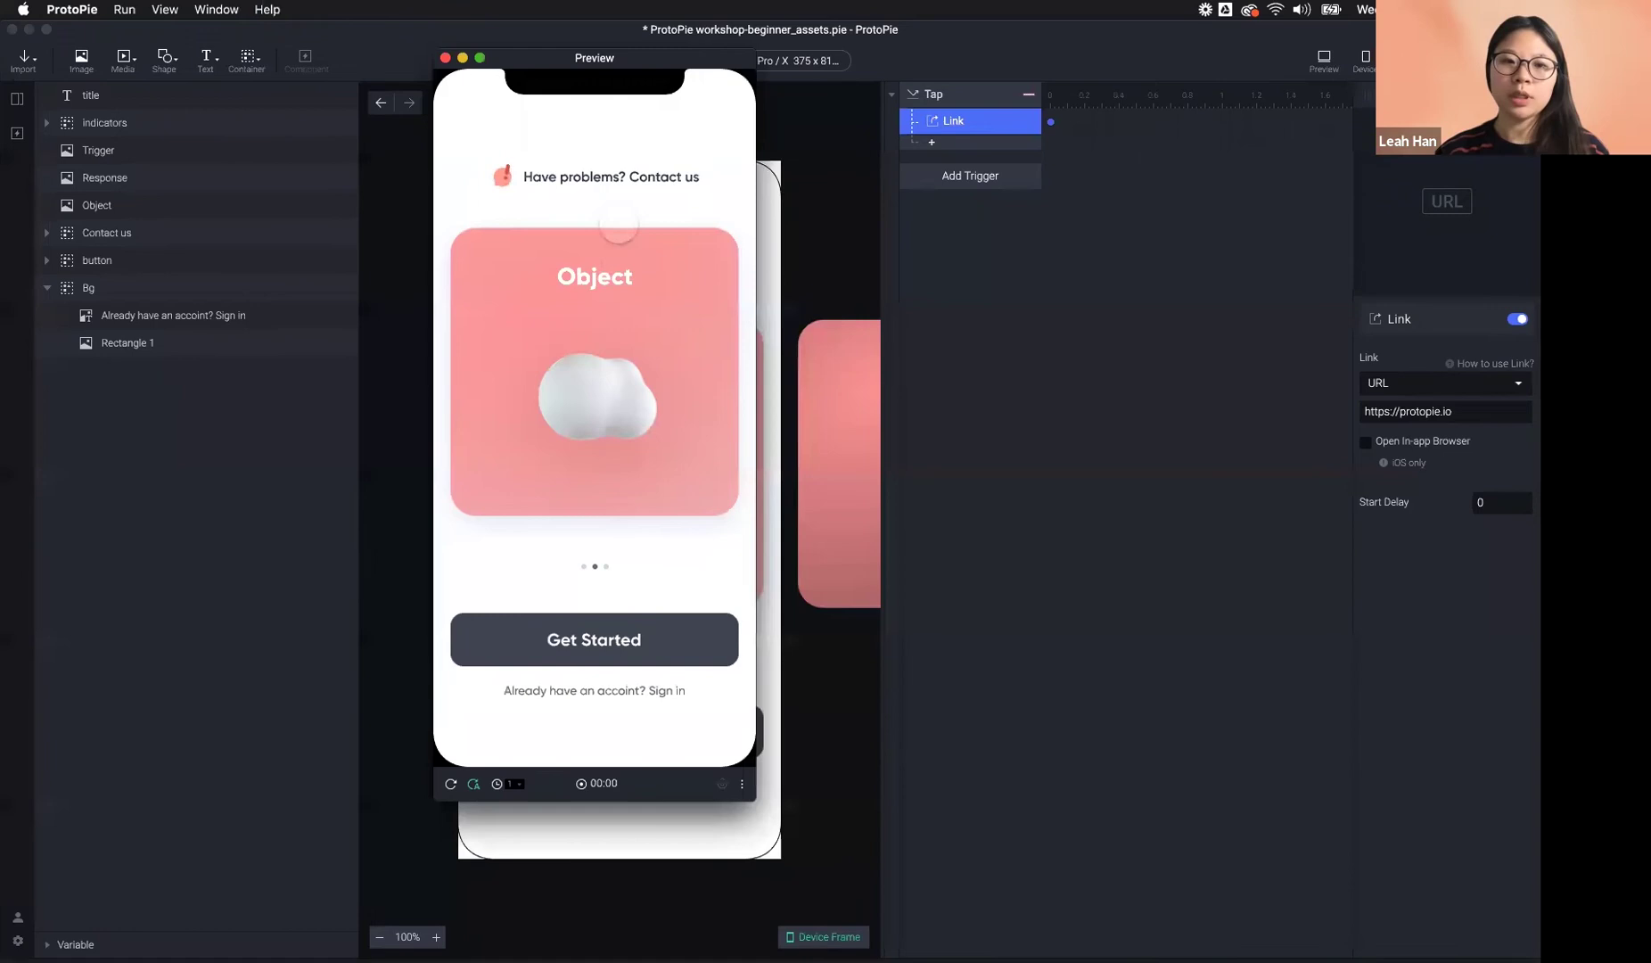
click(618, 184)
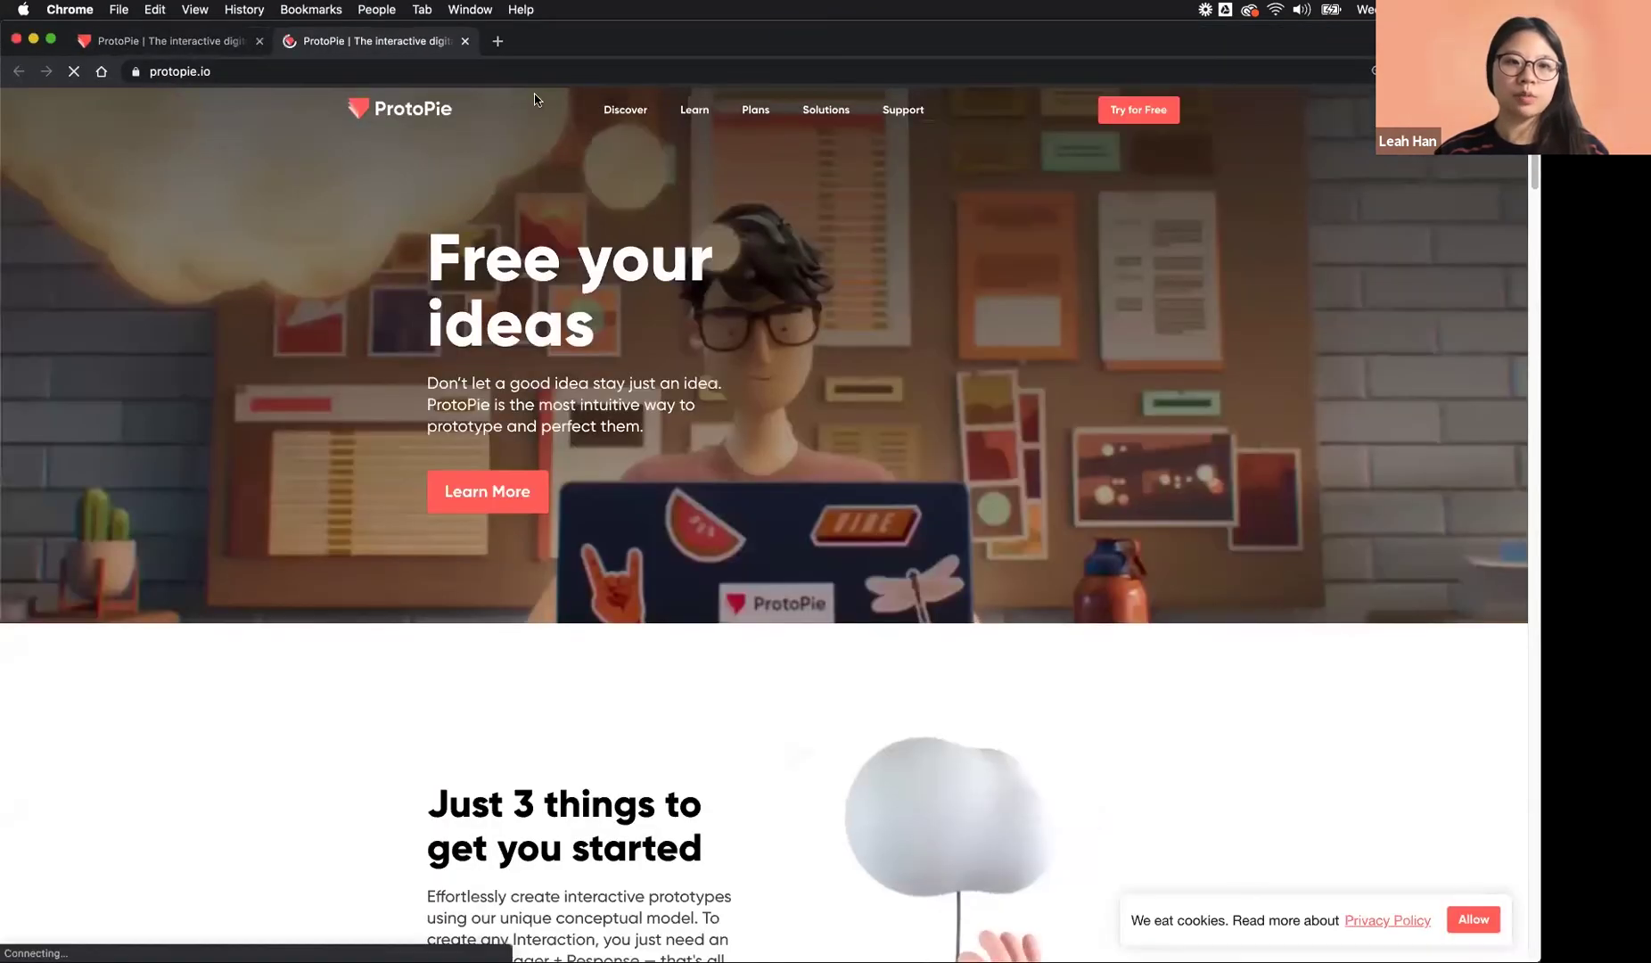
key(super+t)
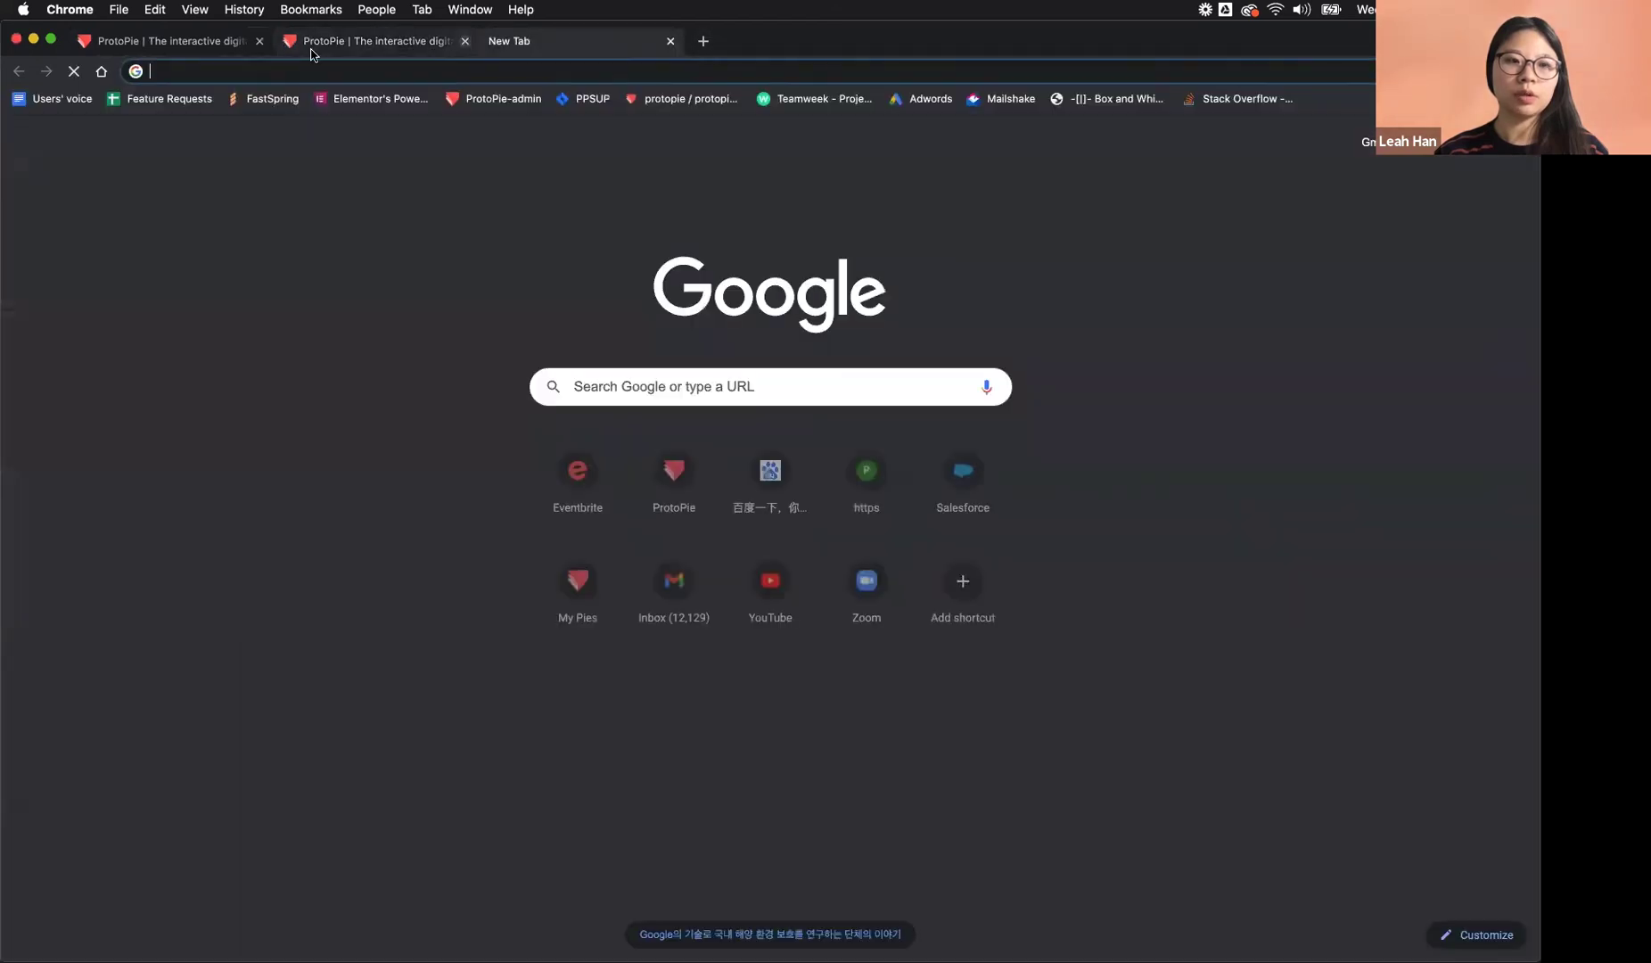
middle_click(312, 52)
middle_click(258, 49)
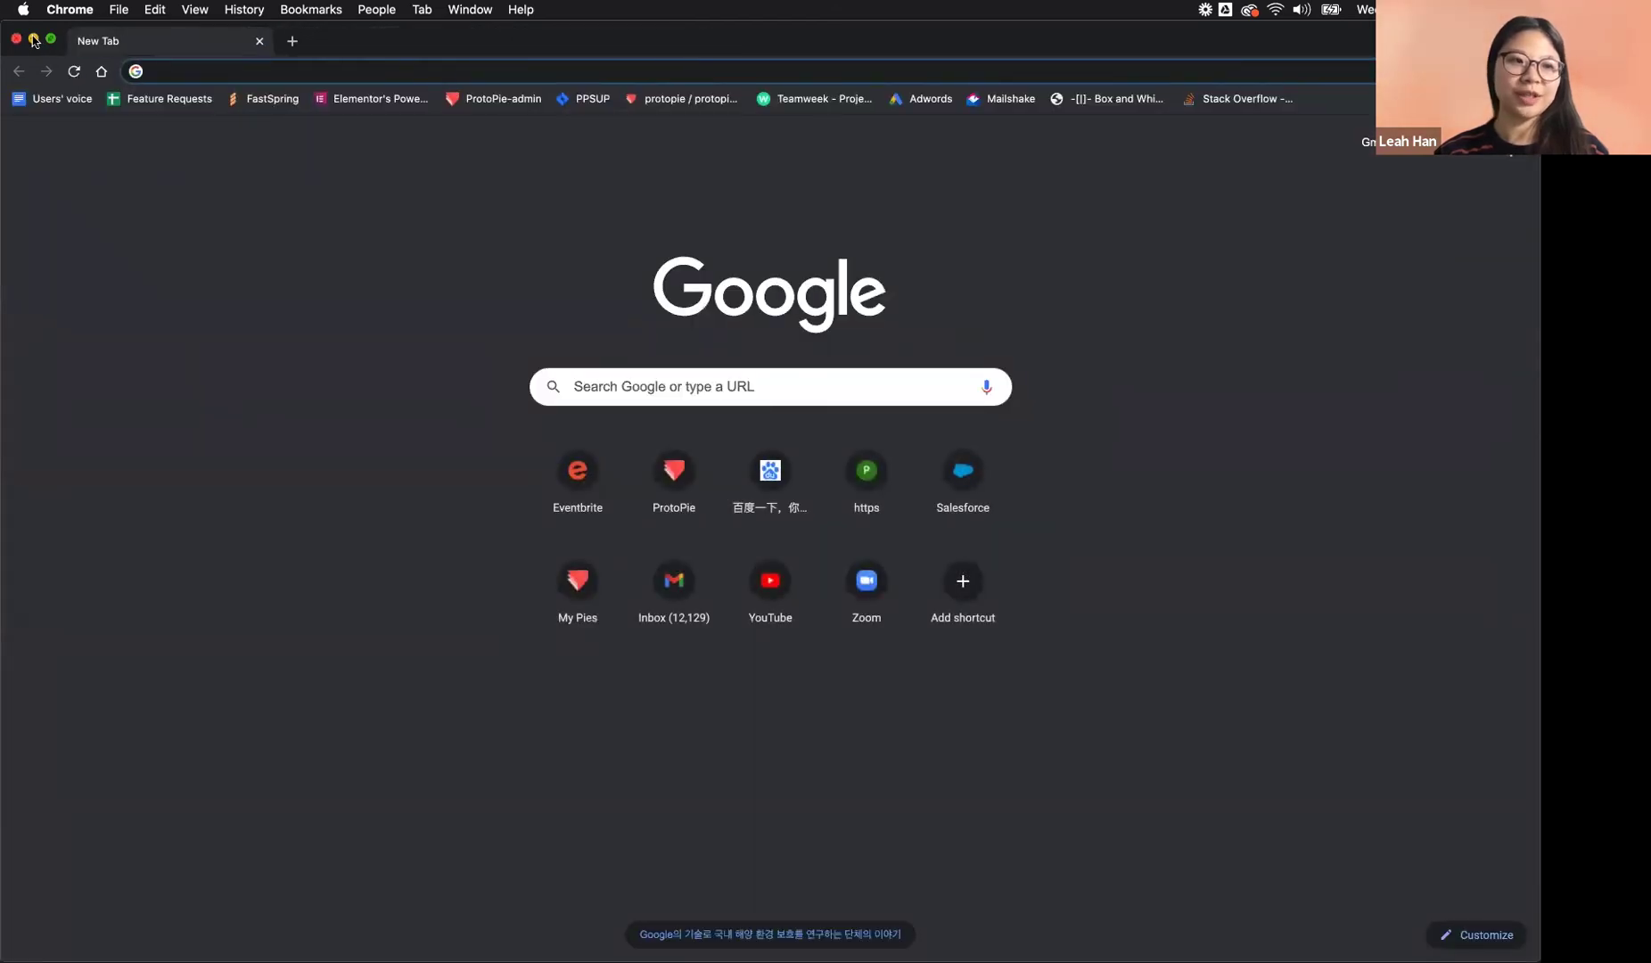
click(33, 41)
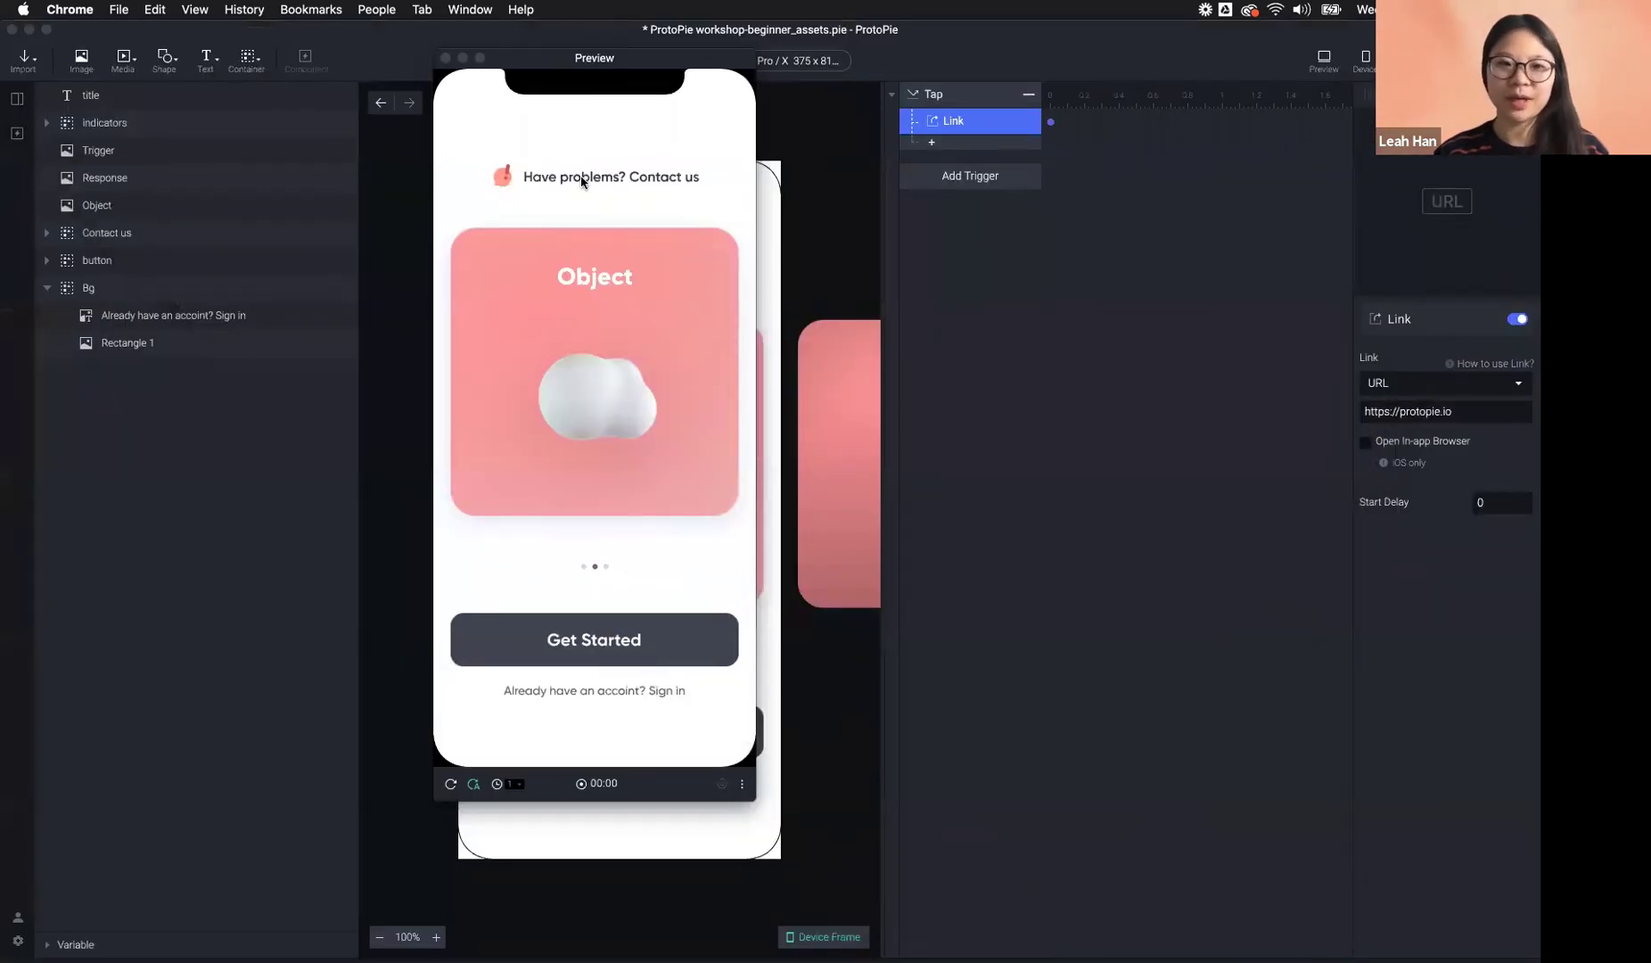
click(581, 177)
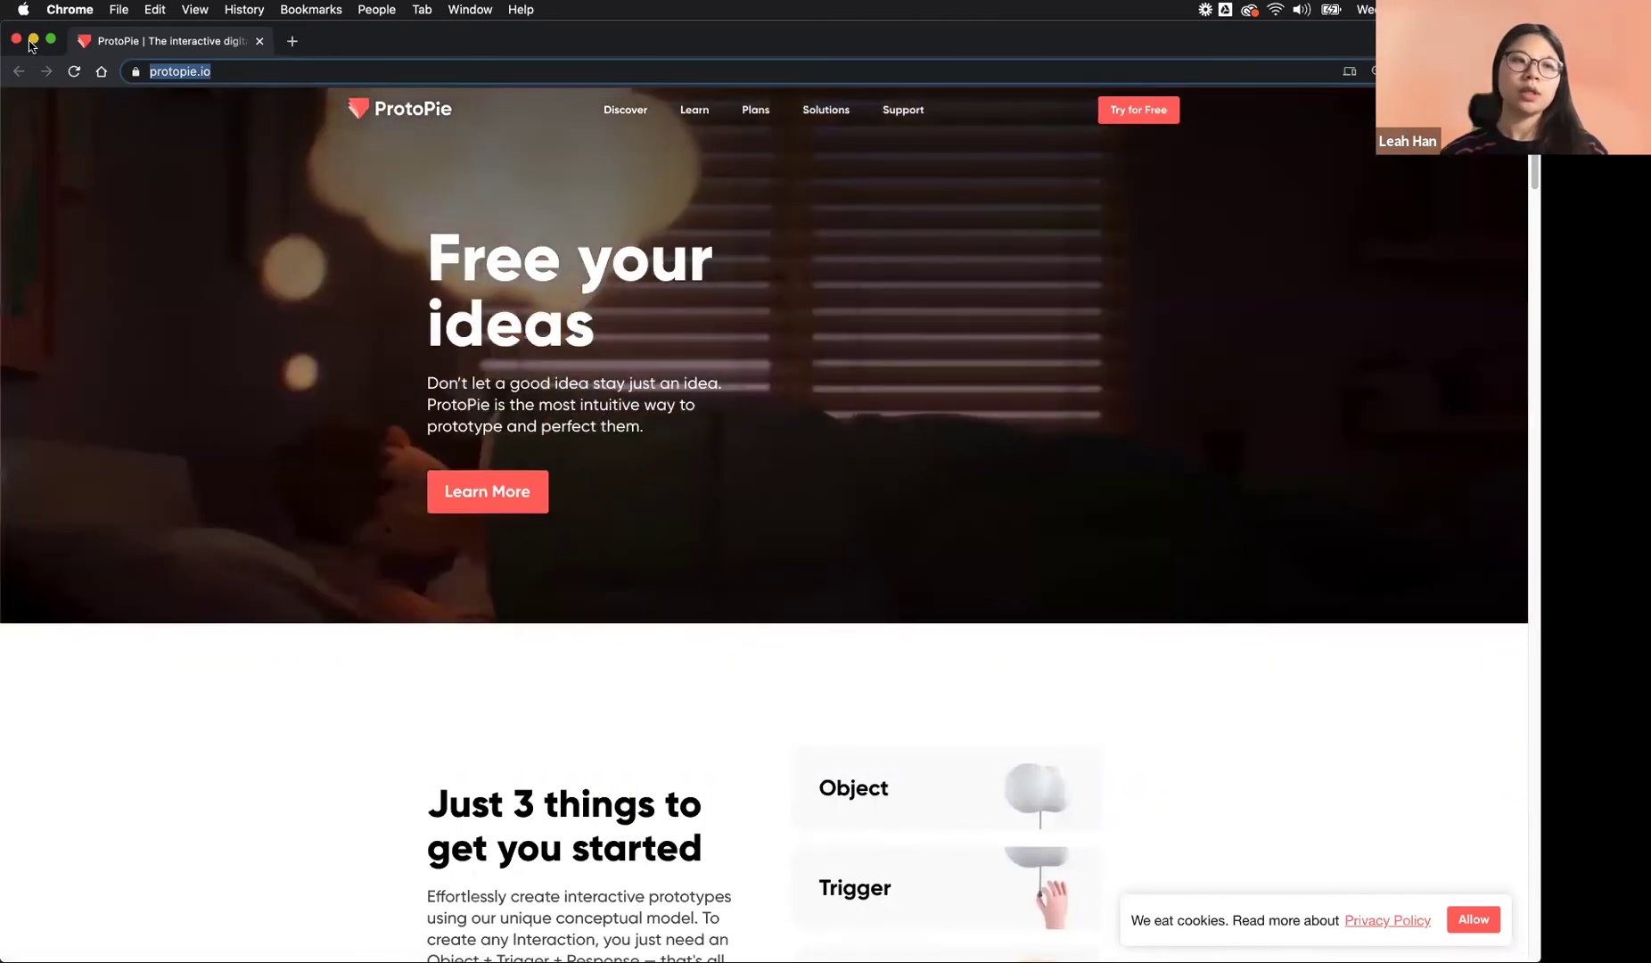
key(super+m)
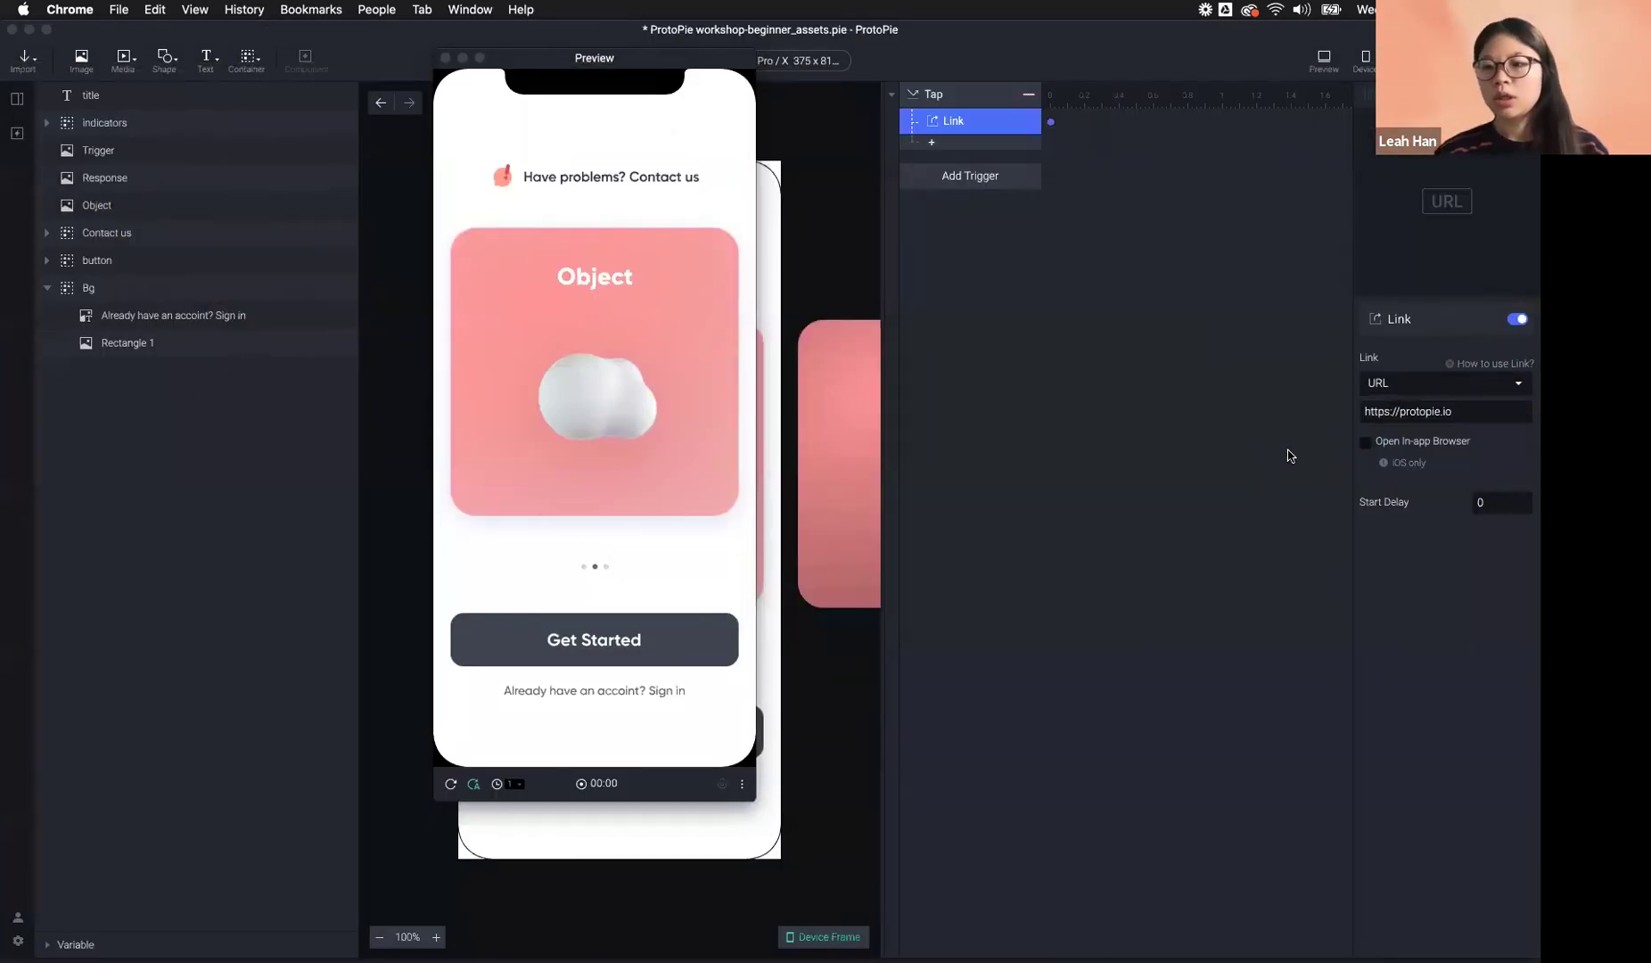
- Close the preview, open the online help for the Link response and examine its website URL examples
click(1494, 372)
key(super+p)
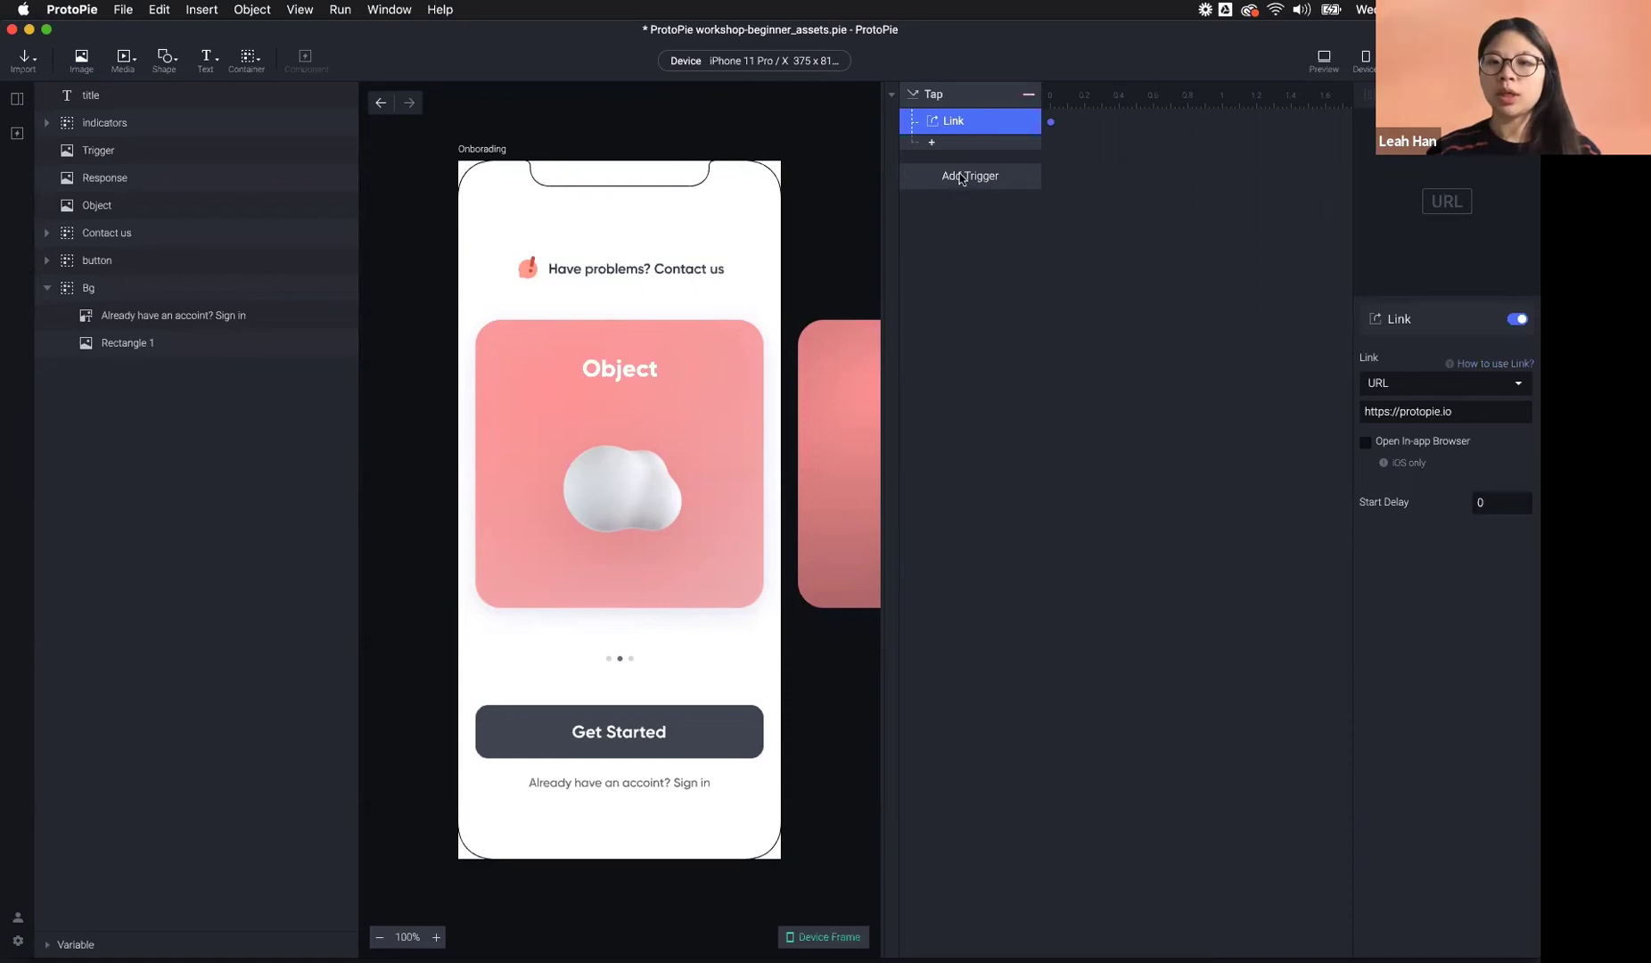
click(949, 145)
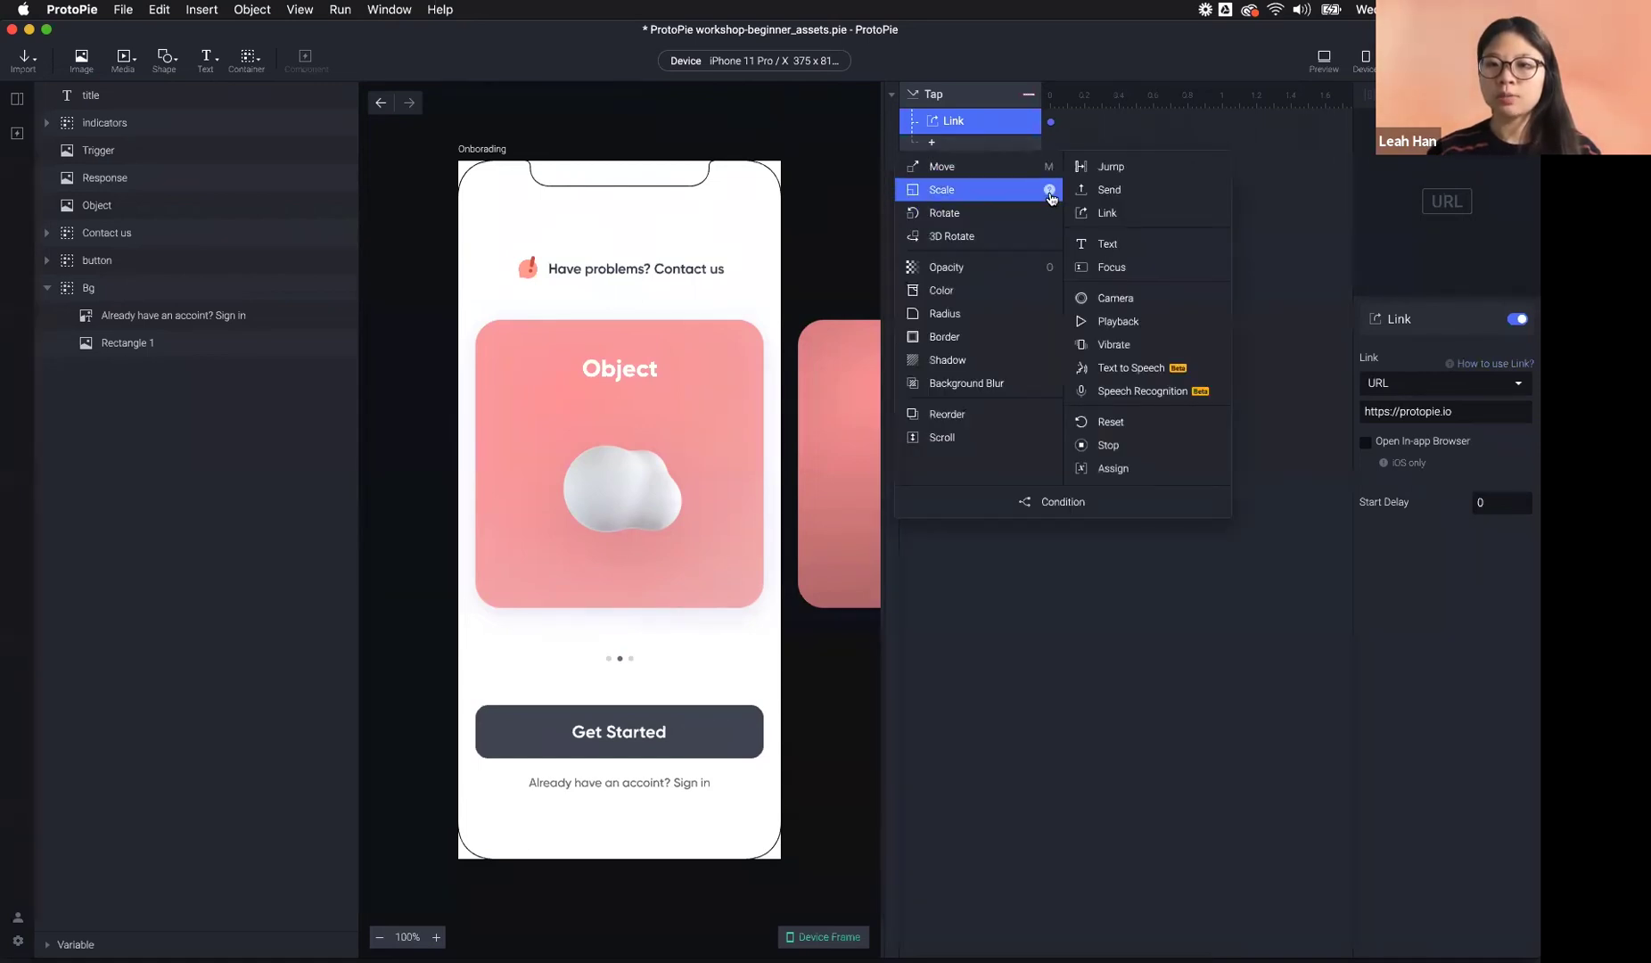
click(1495, 367)
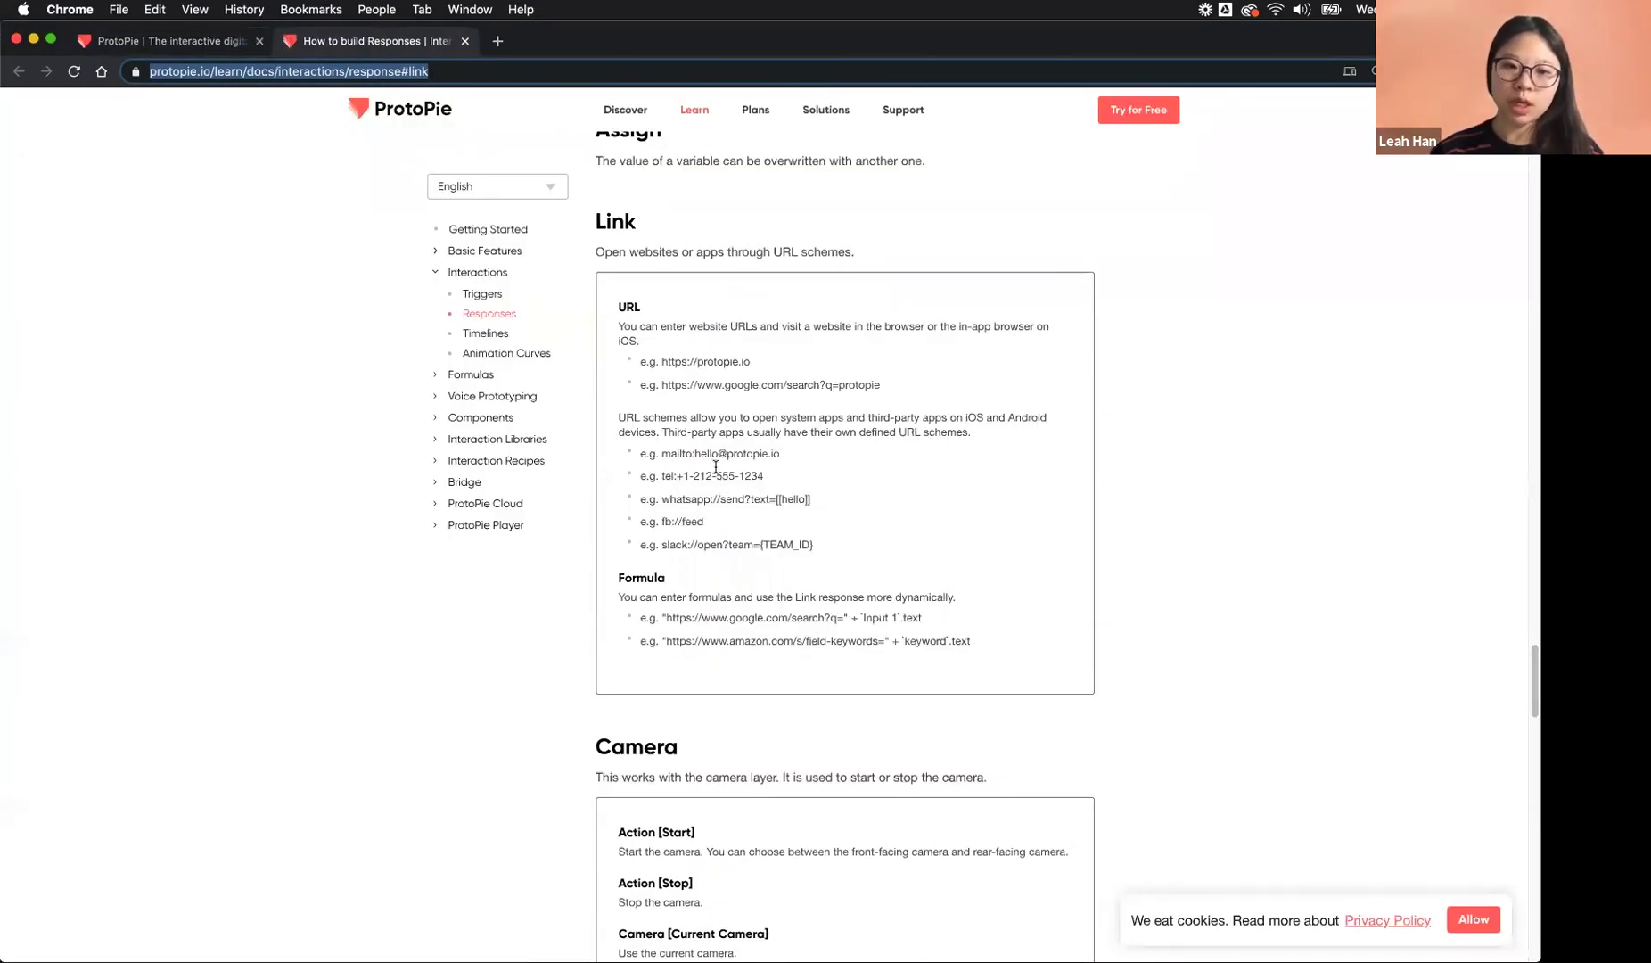
drag(662, 363, 909, 394)
click(780, 381)
click(722, 464)
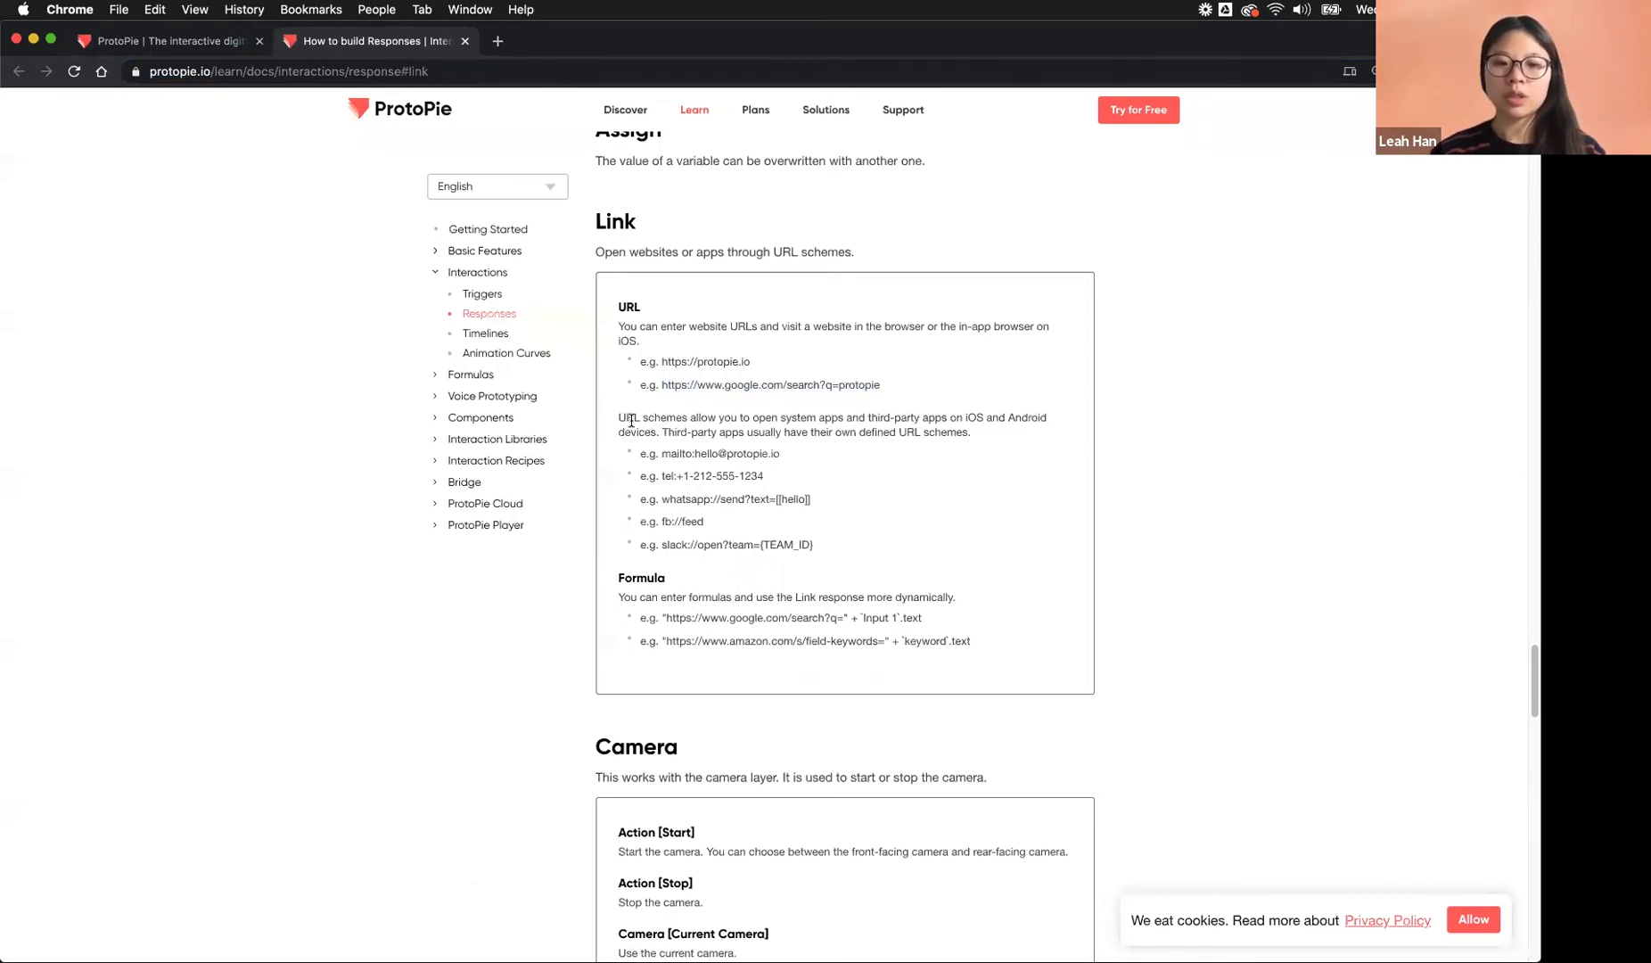
scroll(782, 481, down, 3)
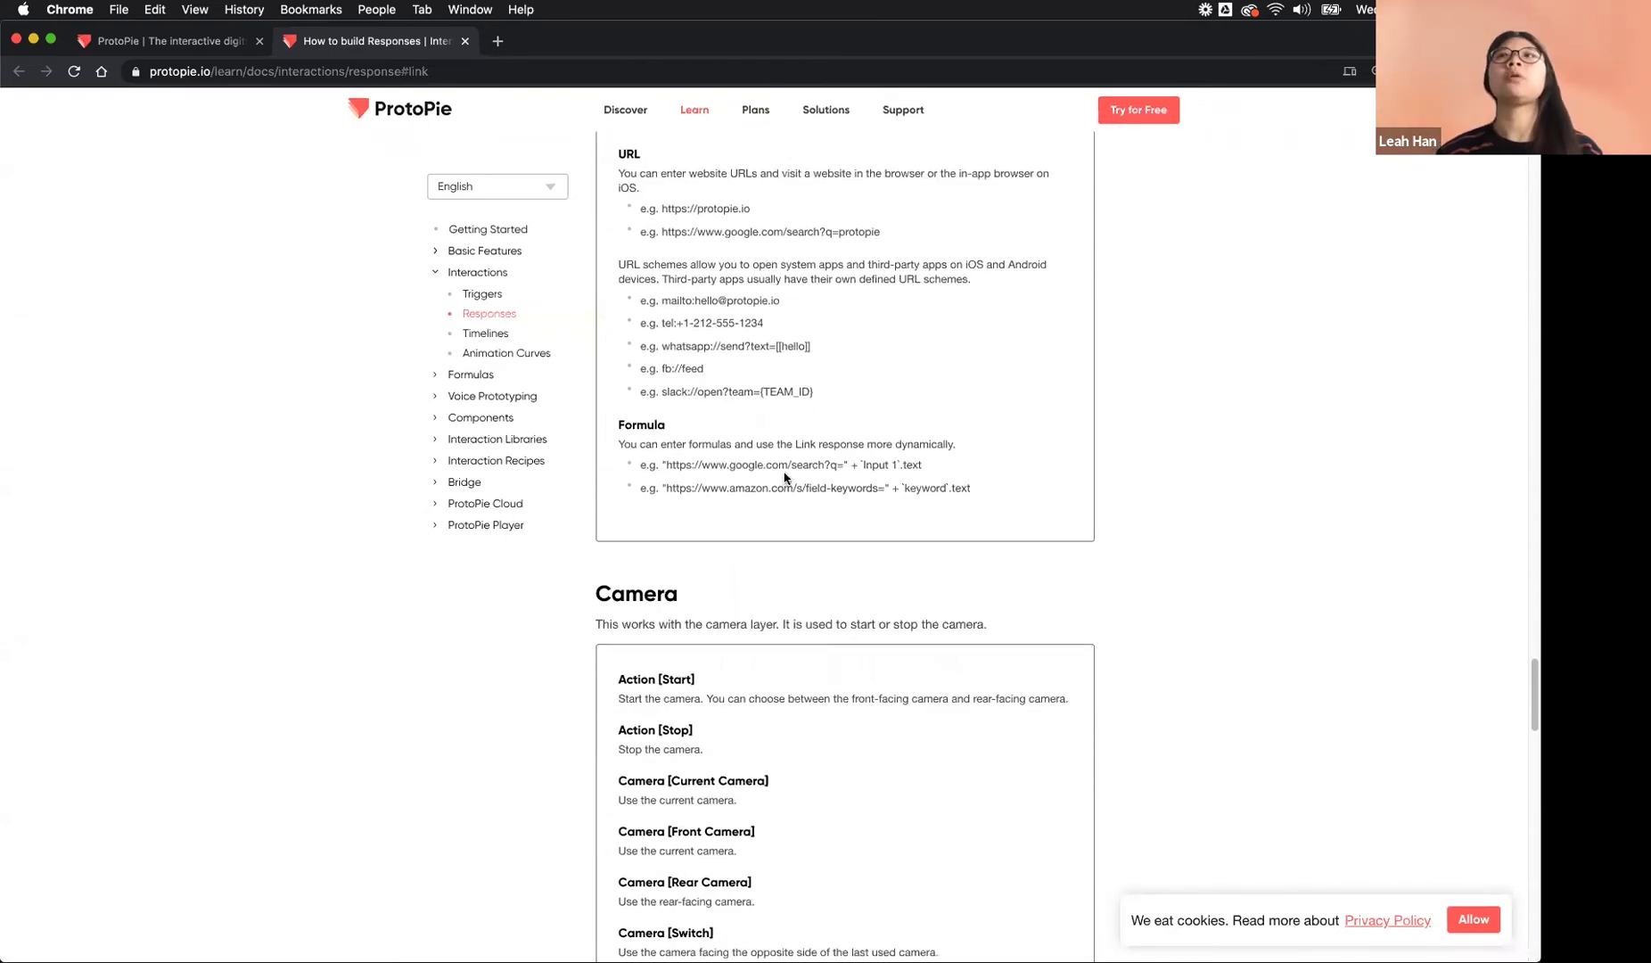
- Examine the URL scheme examples for e-mail, phone and third-party app links in the Link documentation
drag(661, 301, 690, 307)
click(694, 303)
drag(695, 303, 785, 309)
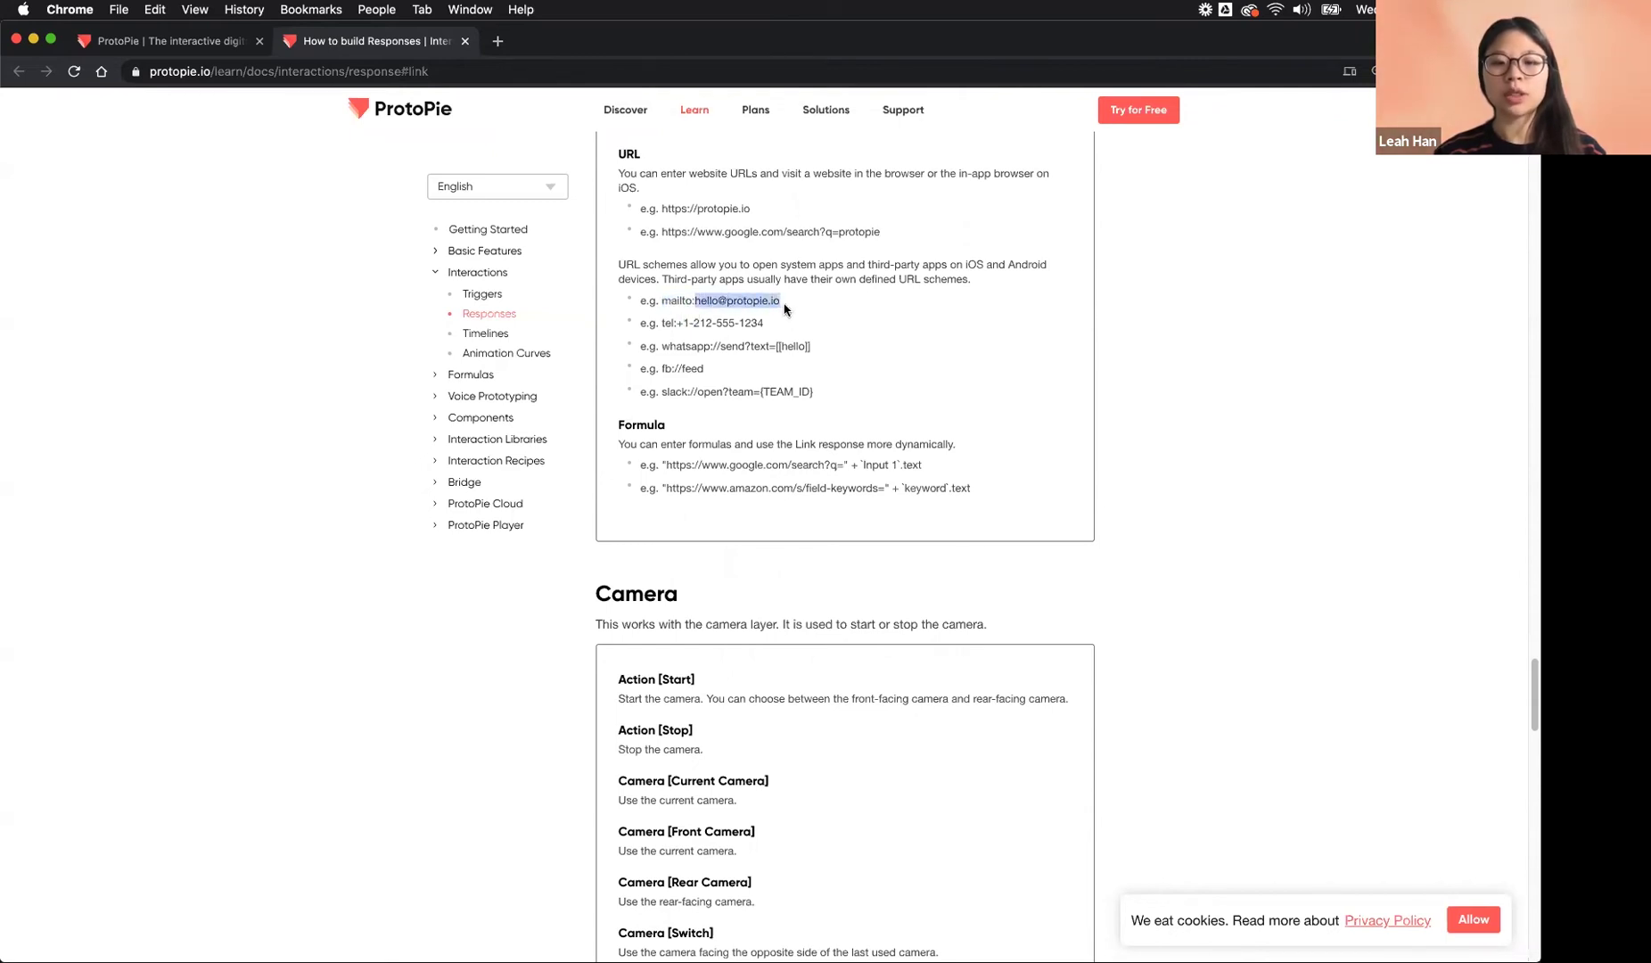
click(701, 304)
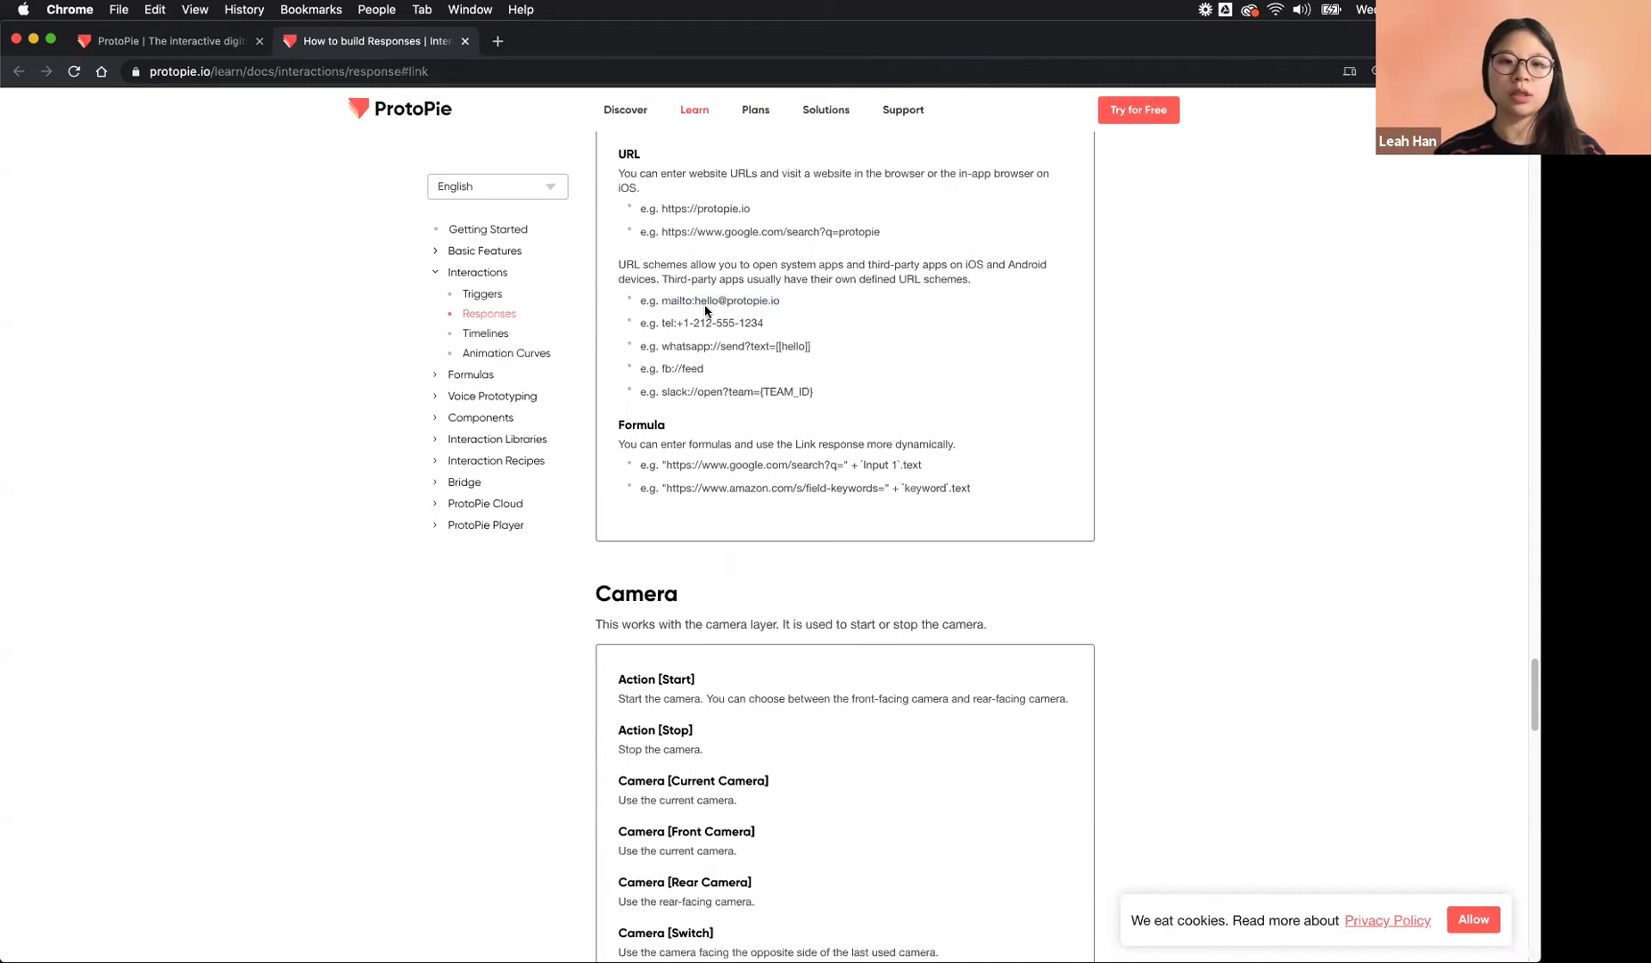
drag(696, 303, 781, 306)
drag(683, 326, 664, 323)
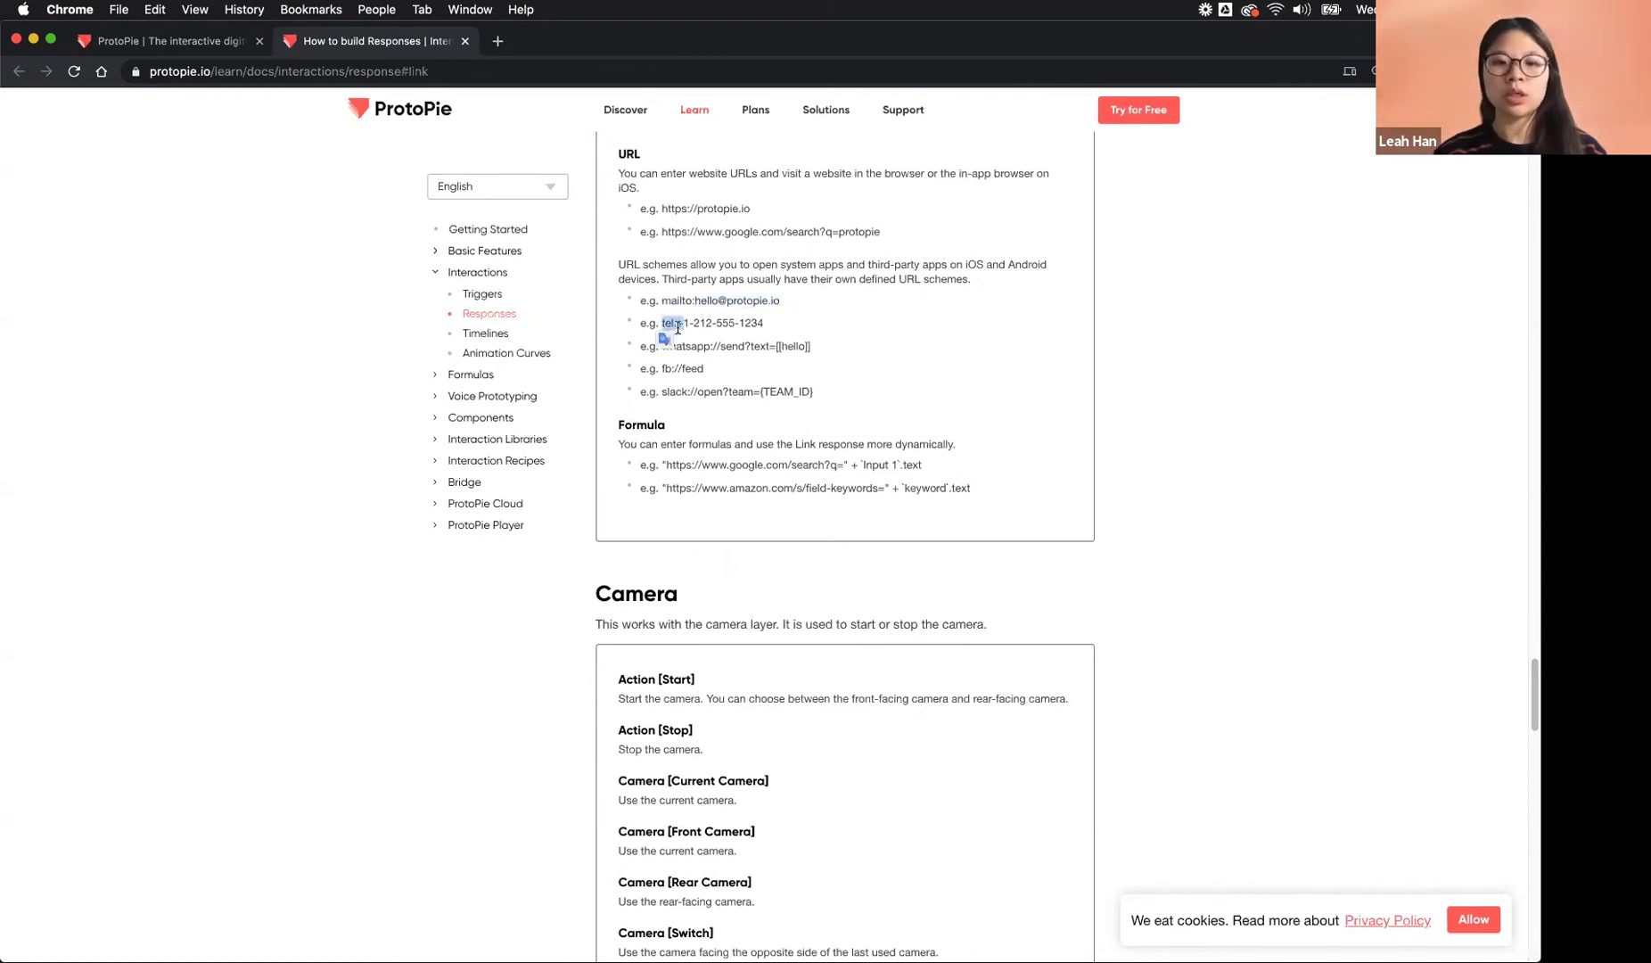
click(679, 324)
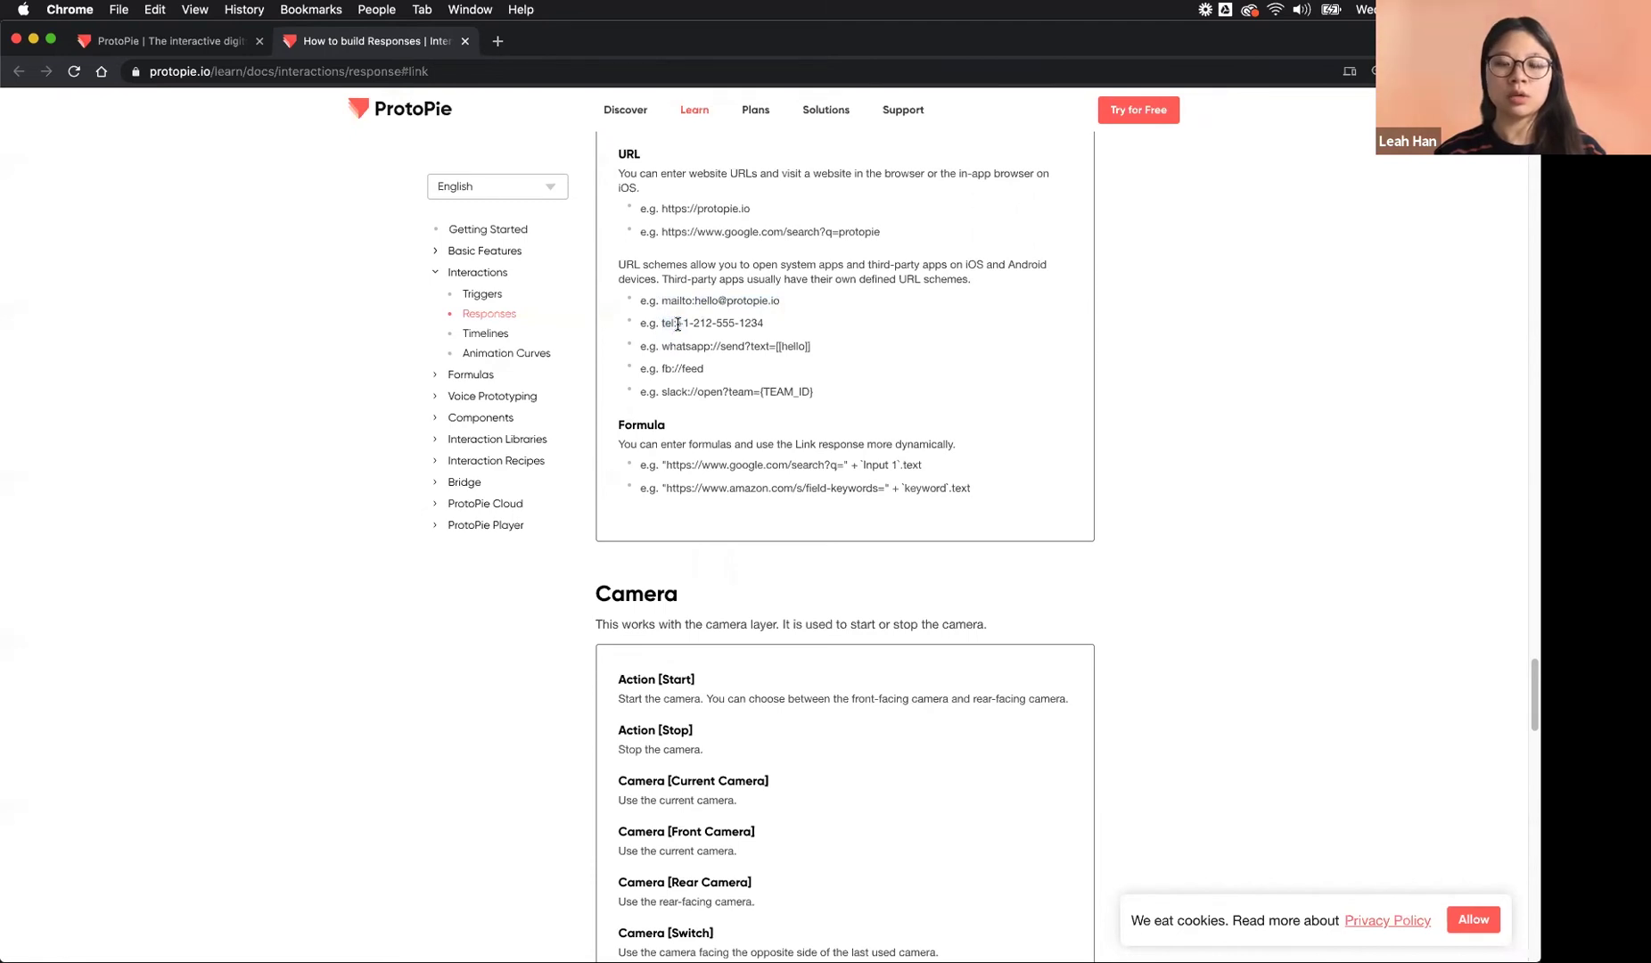
drag(683, 323, 765, 331)
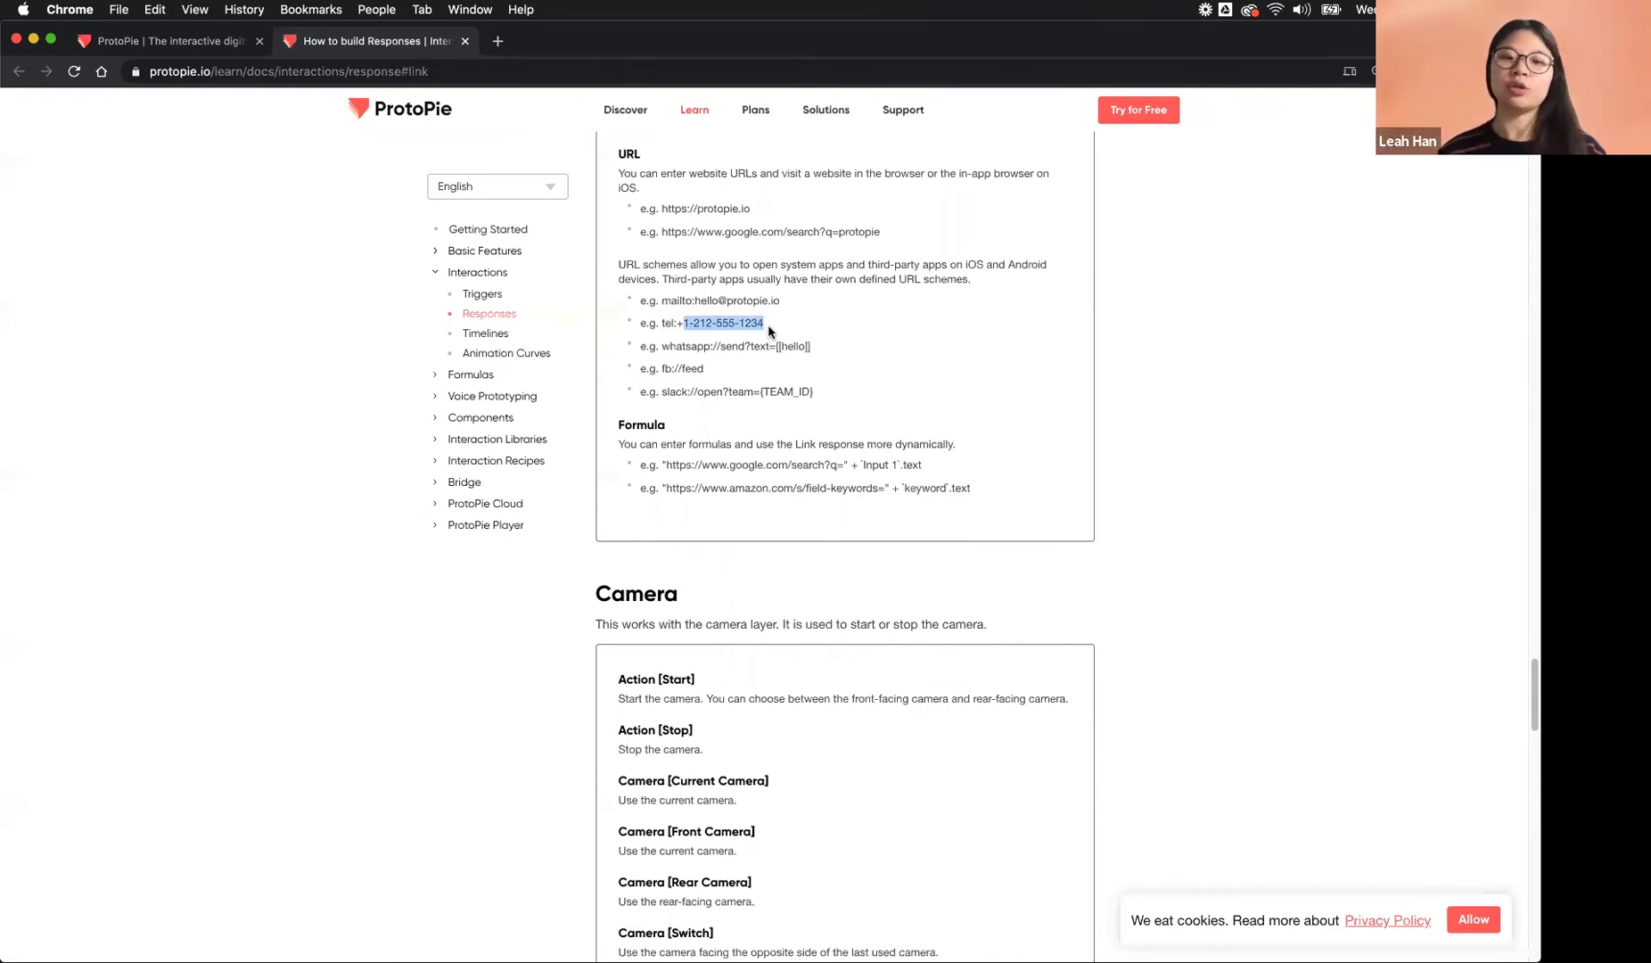
click(707, 370)
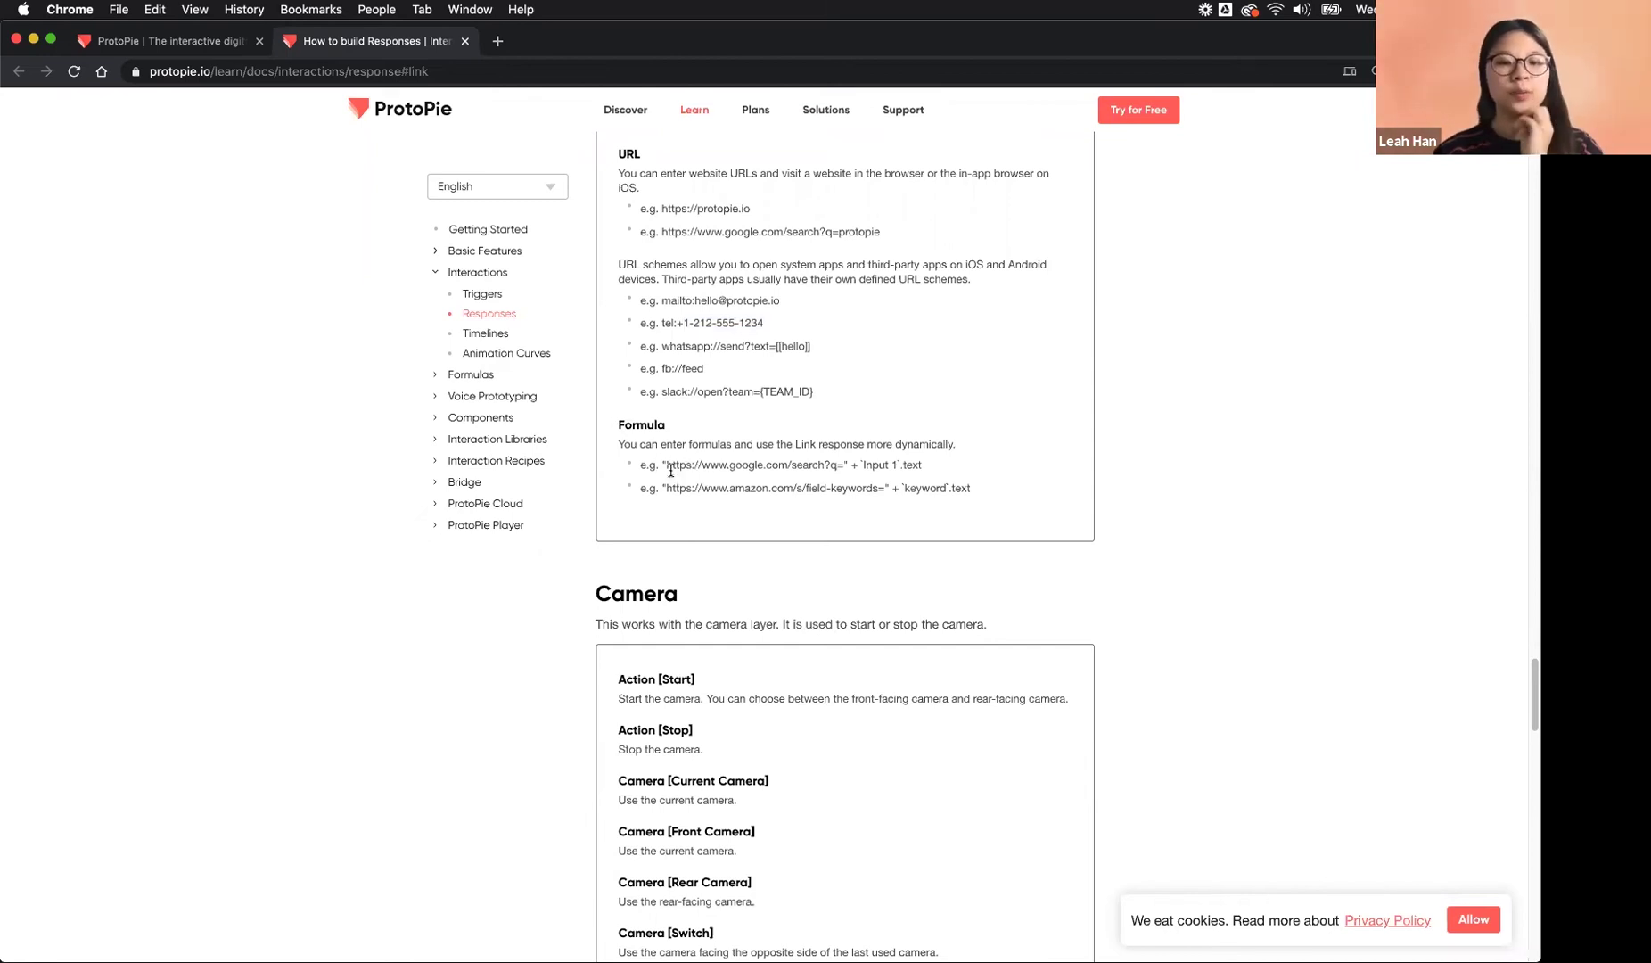
- Examine the Formula example that combines a Google search address with the text of an input layer
drag(665, 464, 845, 464)
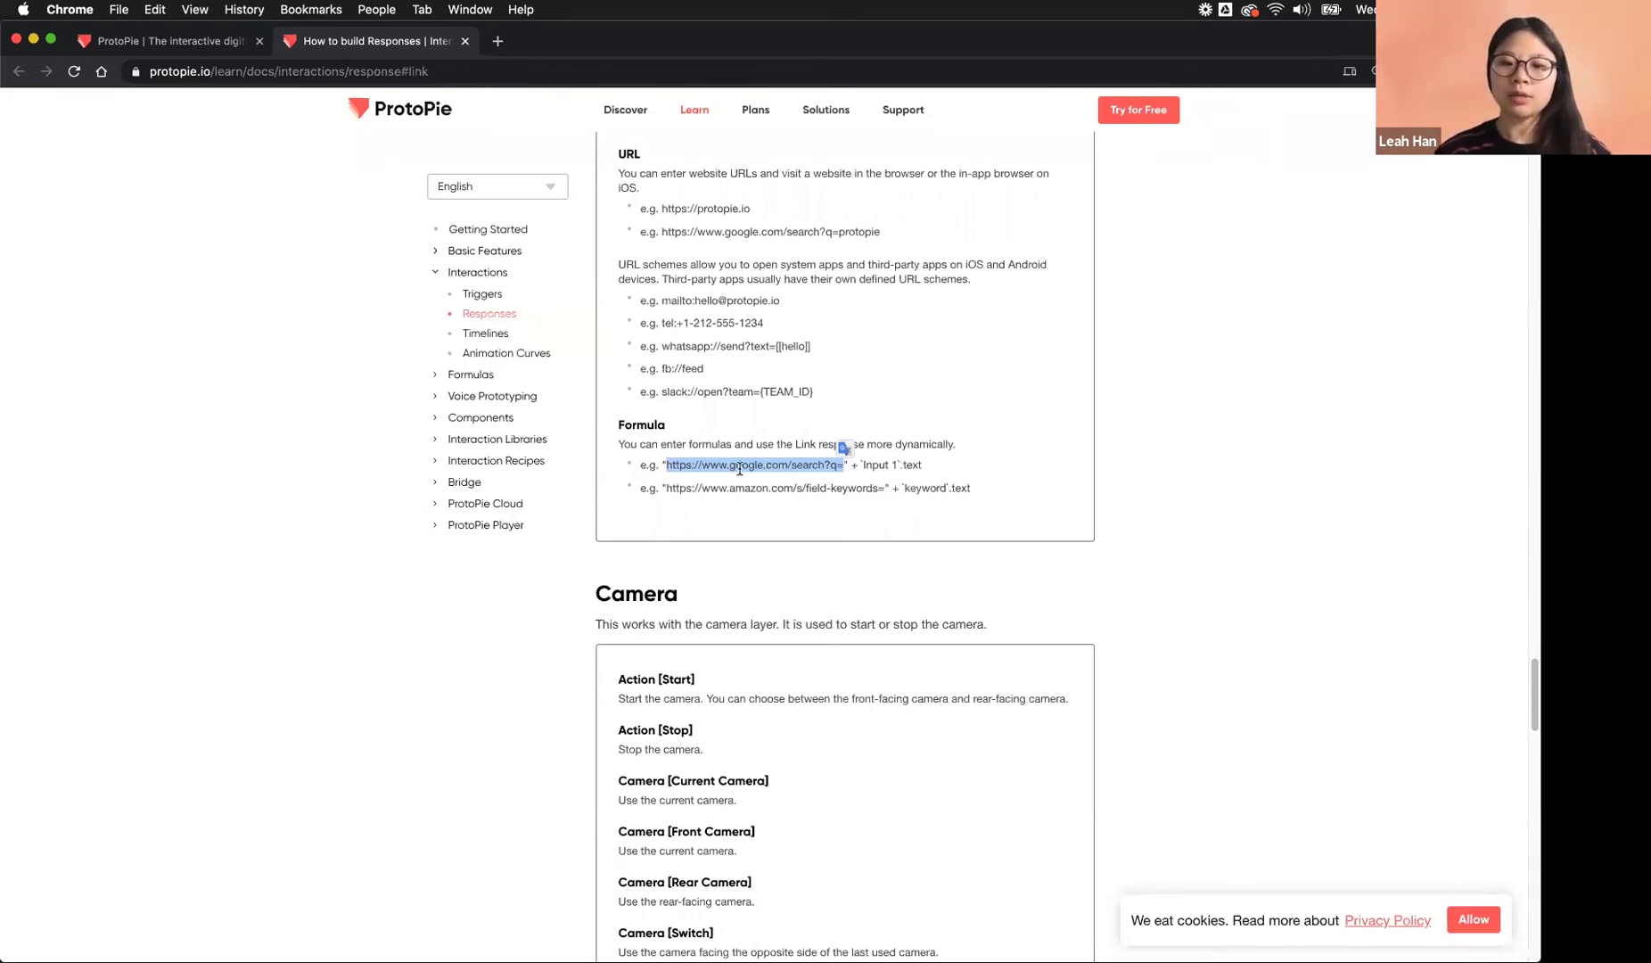
click(650, 467)
drag(665, 467, 843, 468)
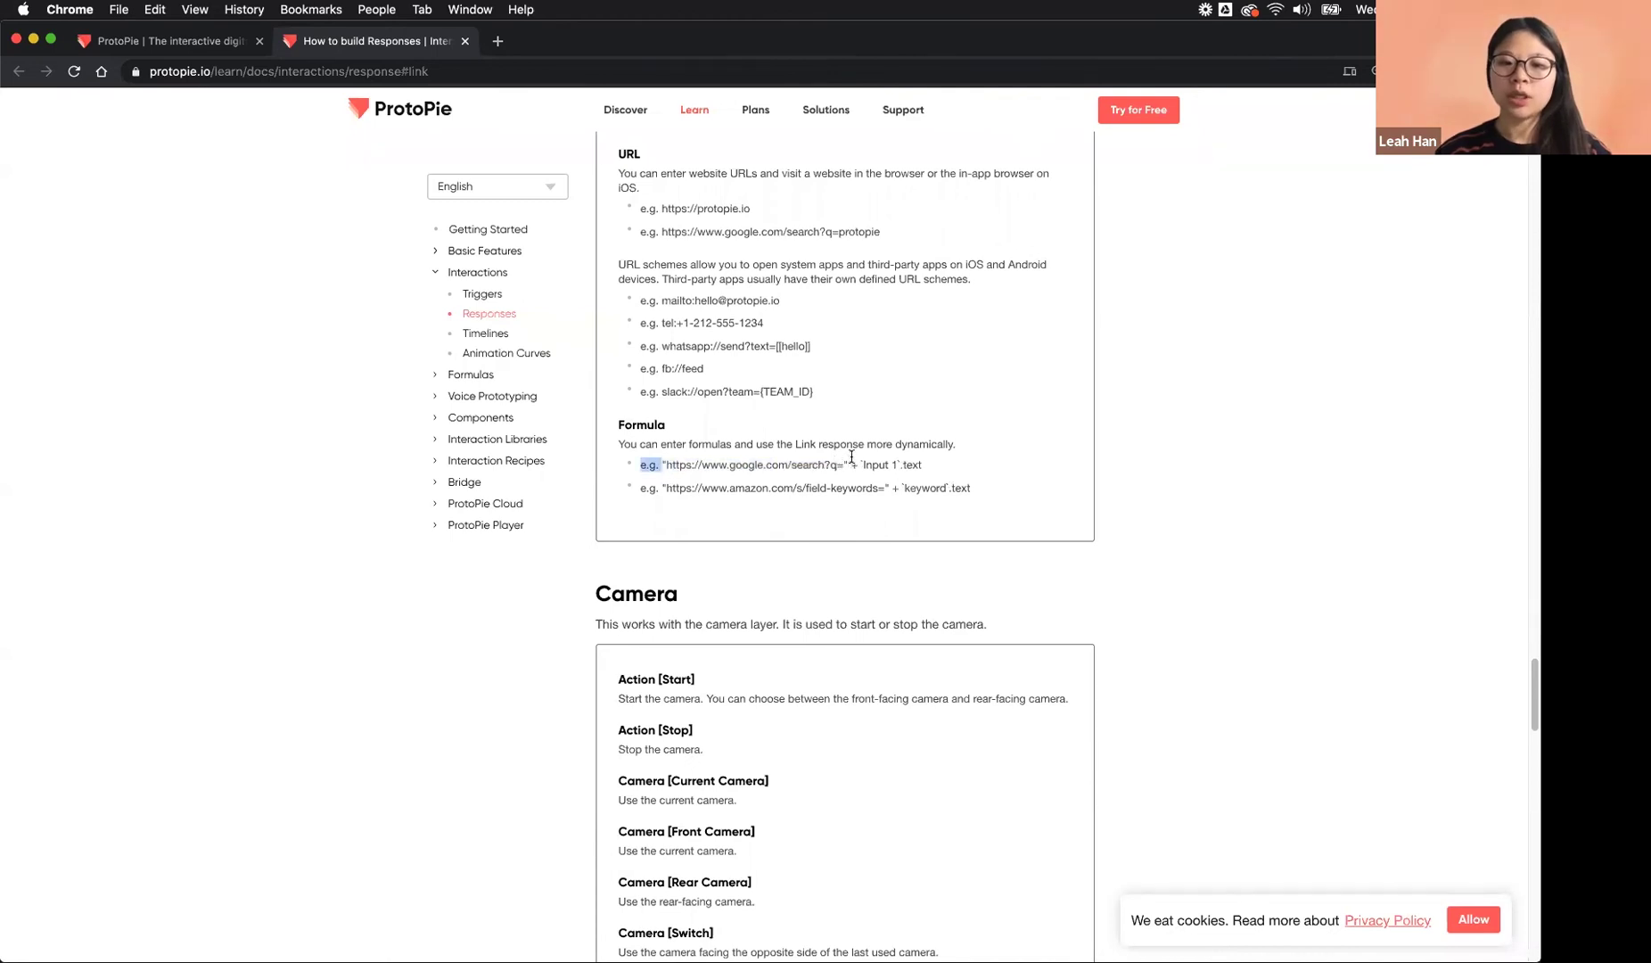
drag(663, 467, 847, 465)
click(847, 464)
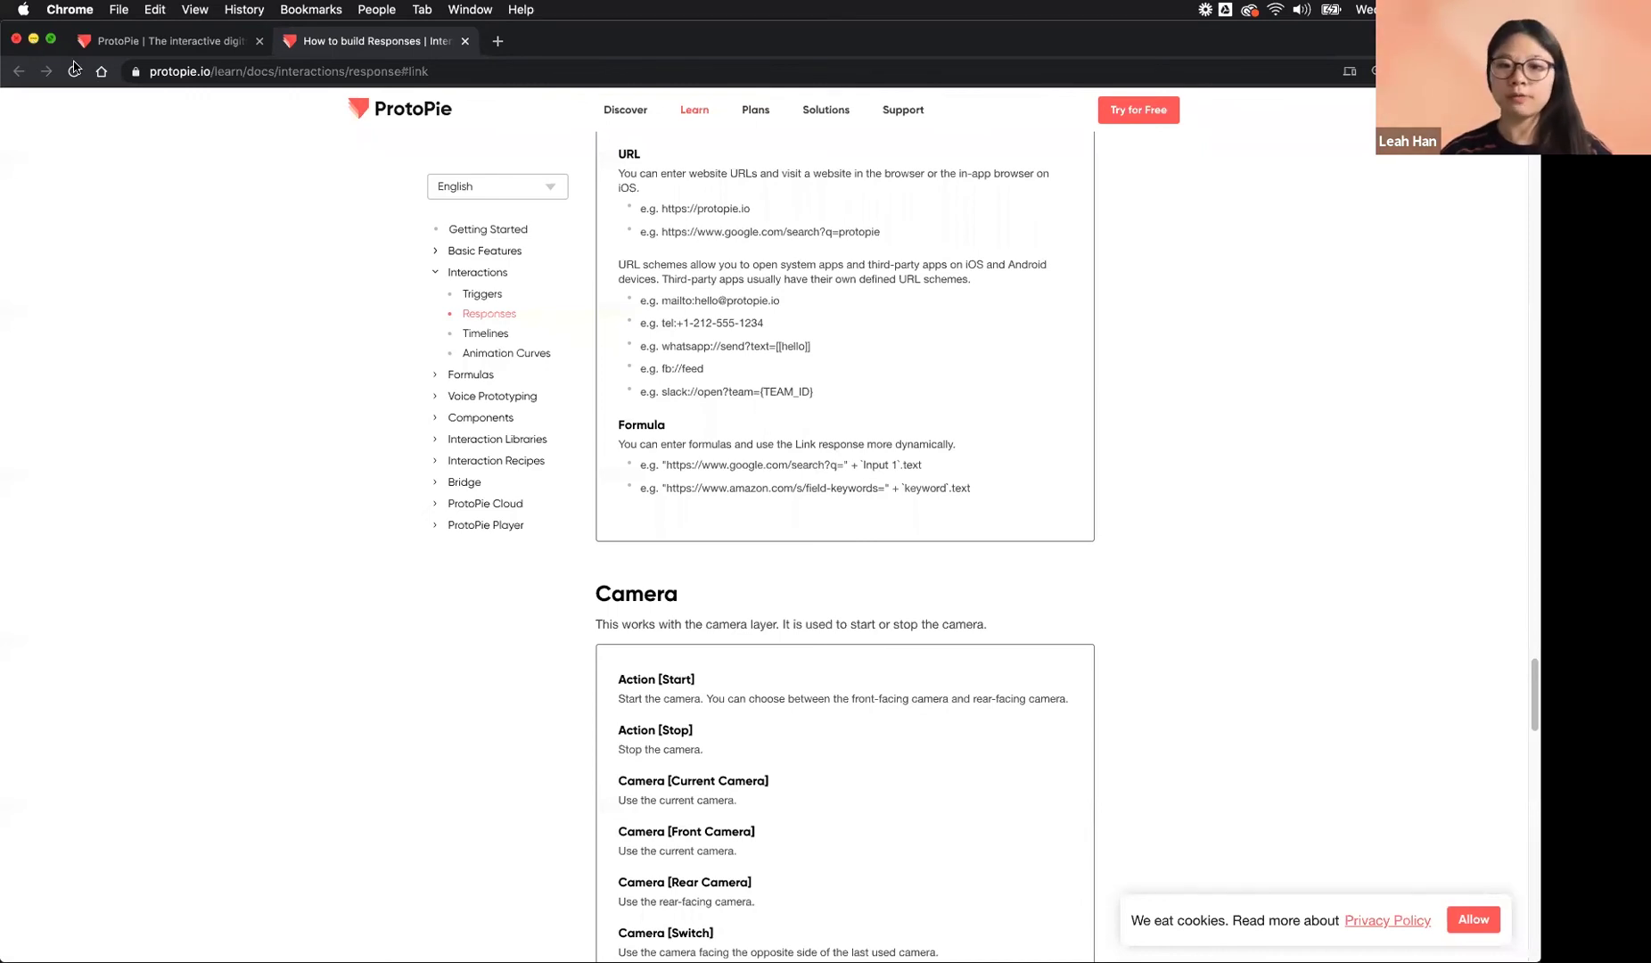
- Return to the ProtoPie project, try the Link response's Open In-app Browser option, leave it off and deselect the response
click(33, 41)
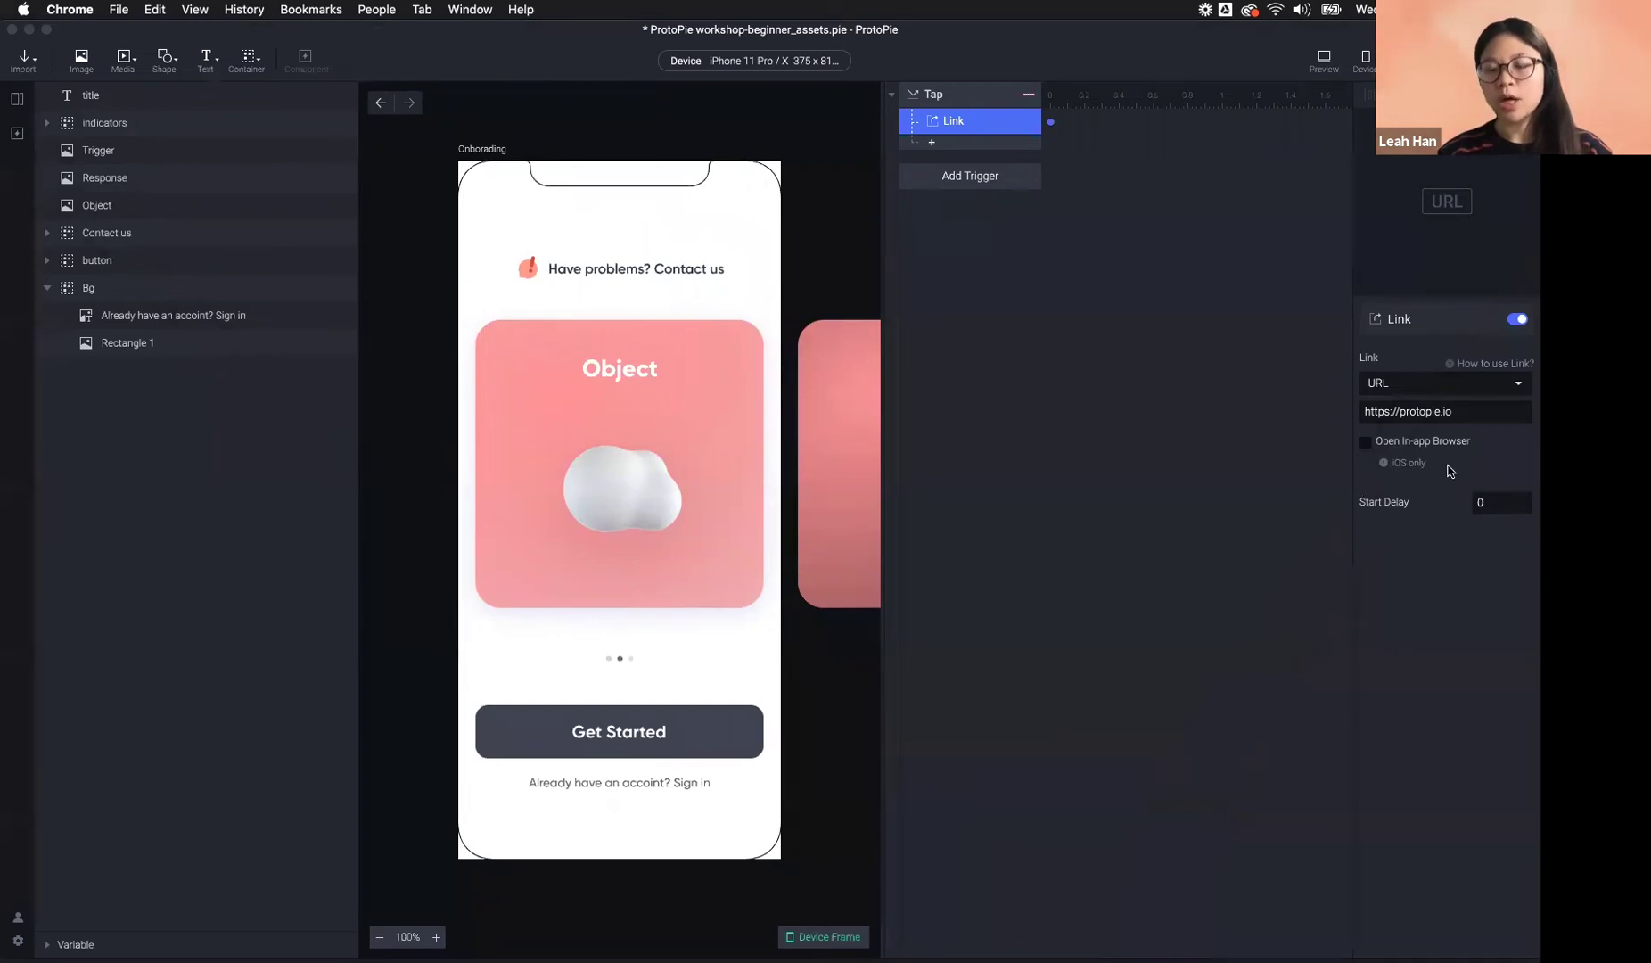
click(1366, 443)
click(1366, 443)
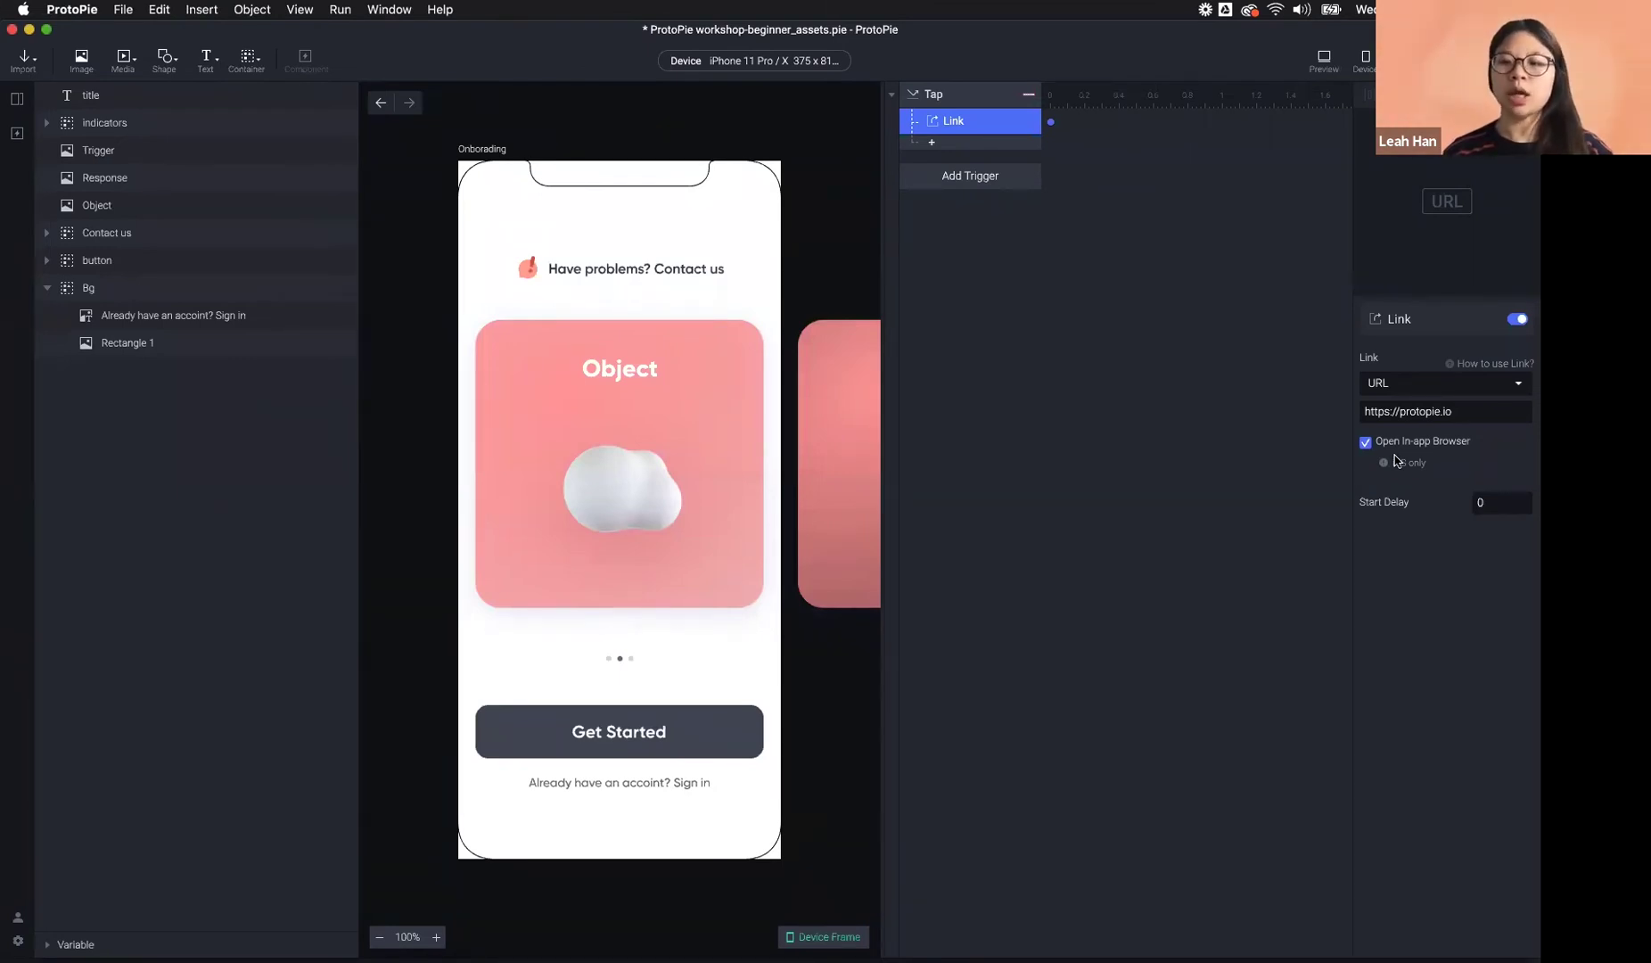
click(1366, 443)
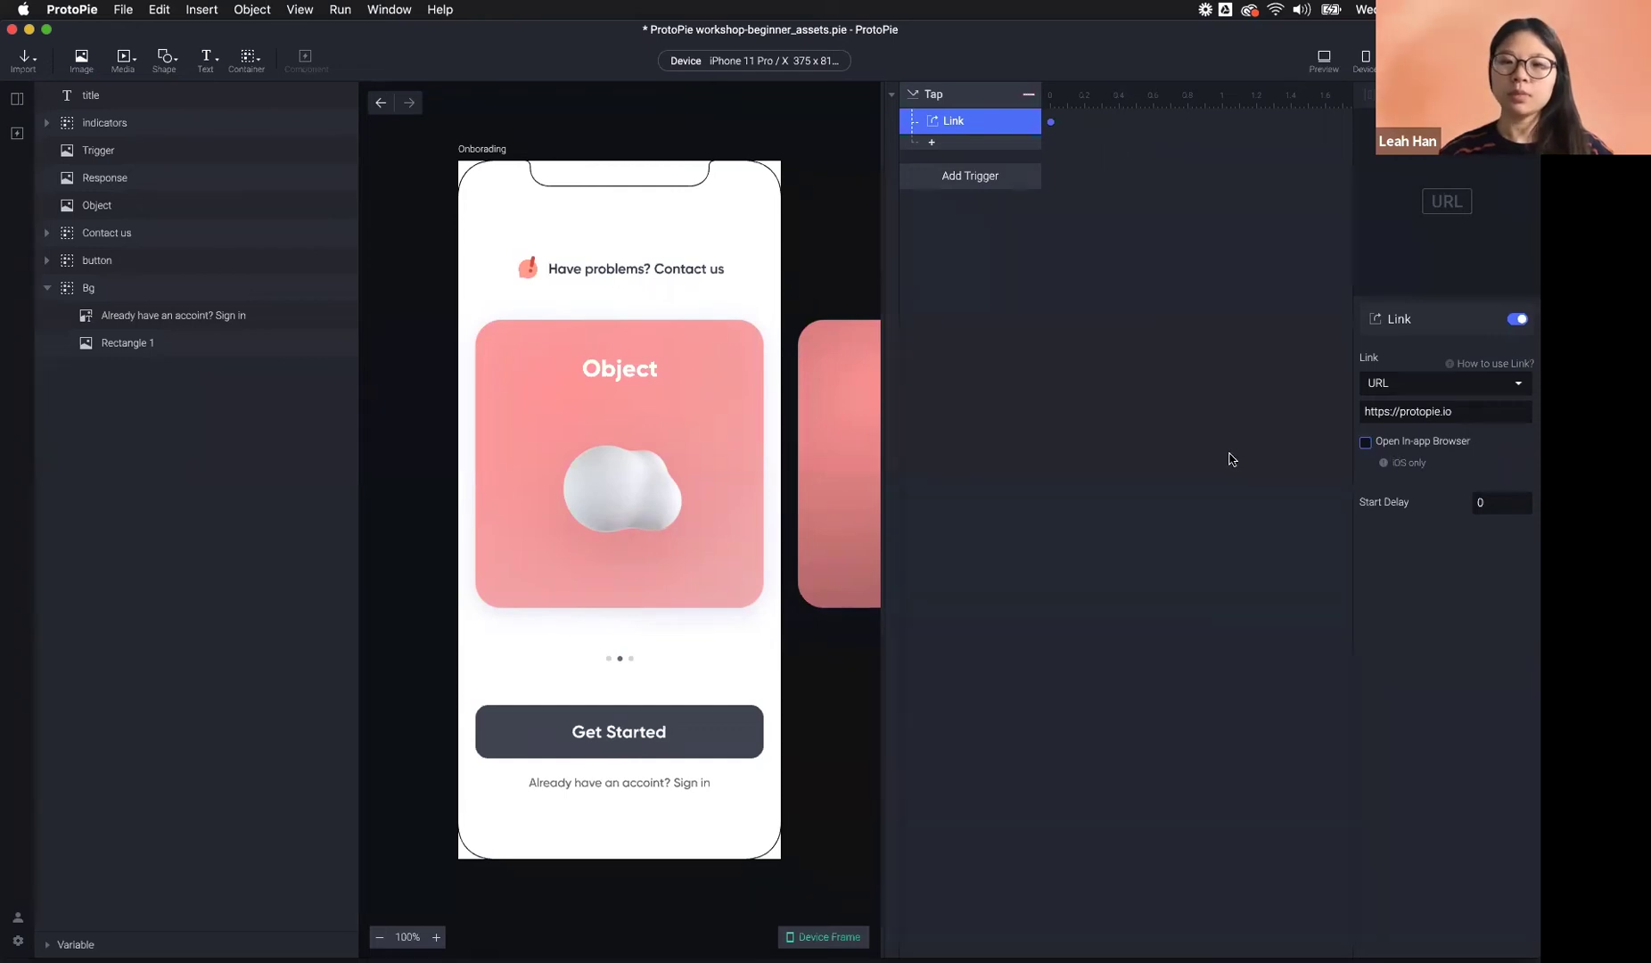
click(1230, 459)
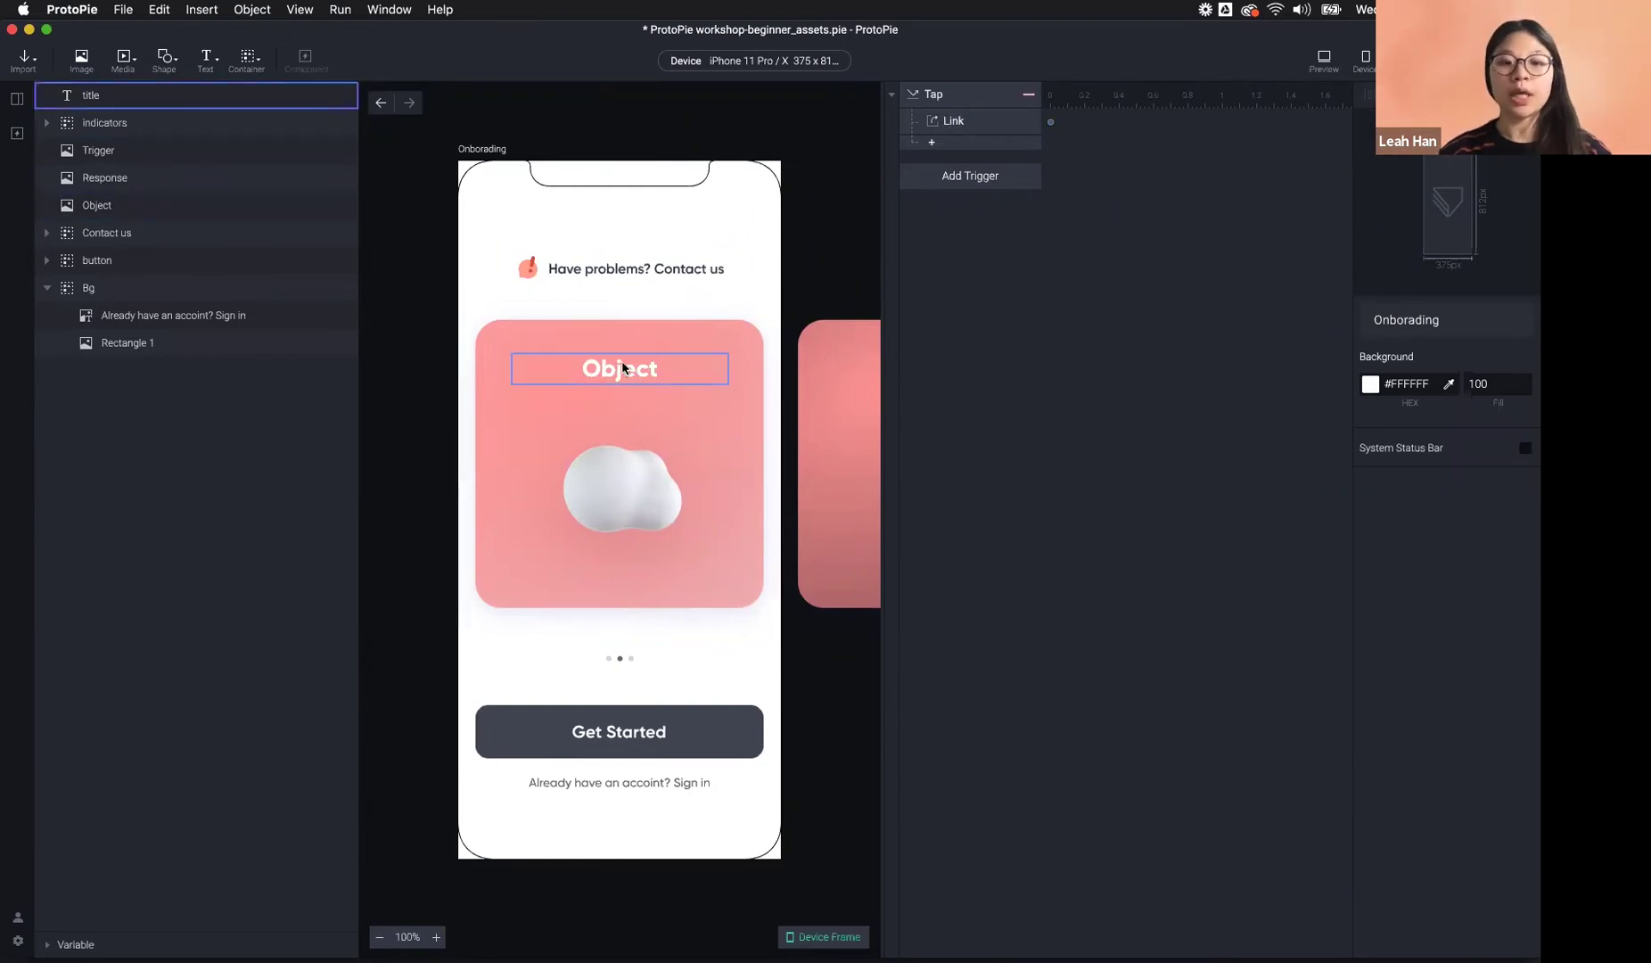
- Set the editor and preview windows aside, examine the slide illustrating how a paging container moves the cards, and return to the project
scroll(638, 485, down, 5)
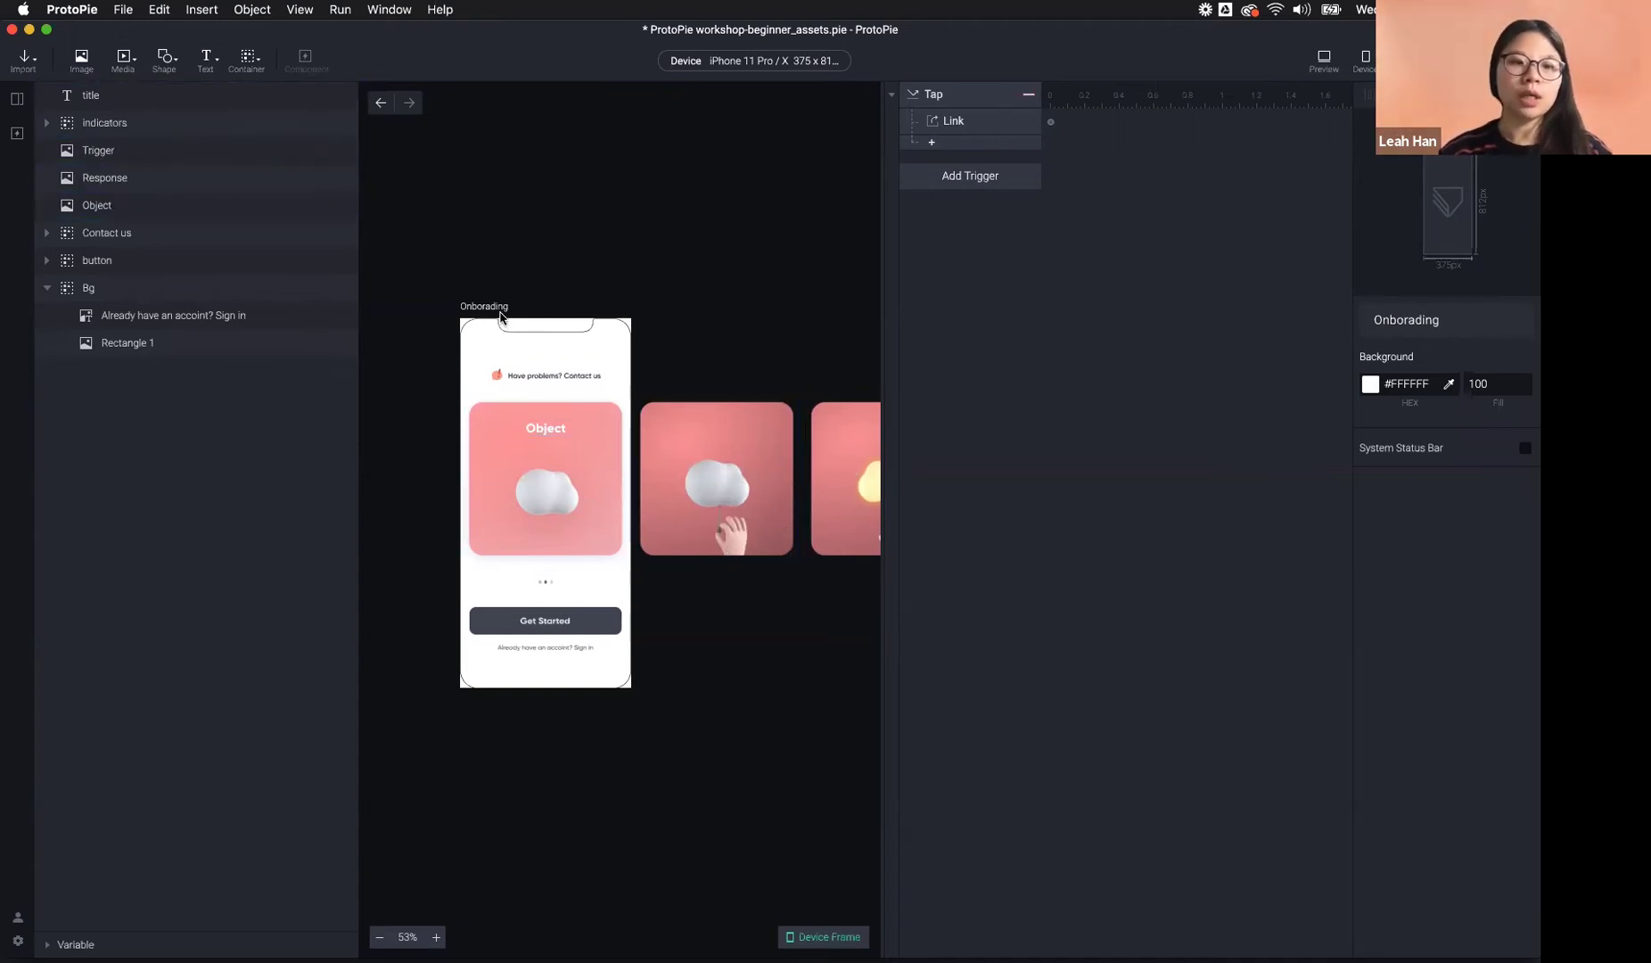
click(247, 58)
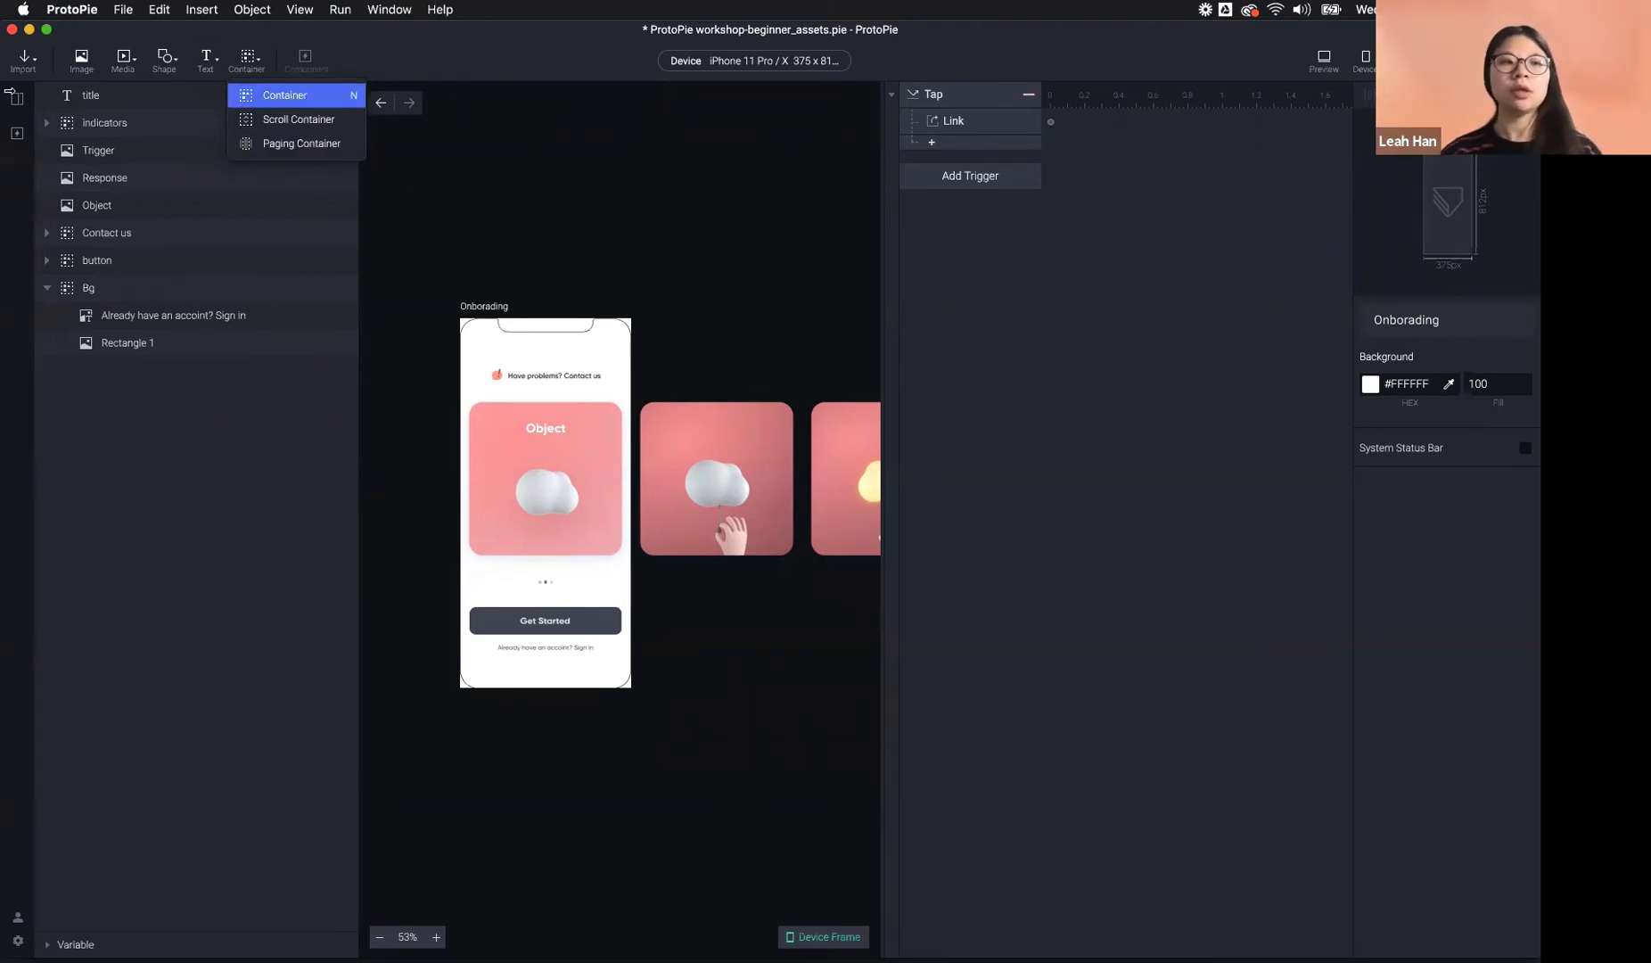
click(29, 29)
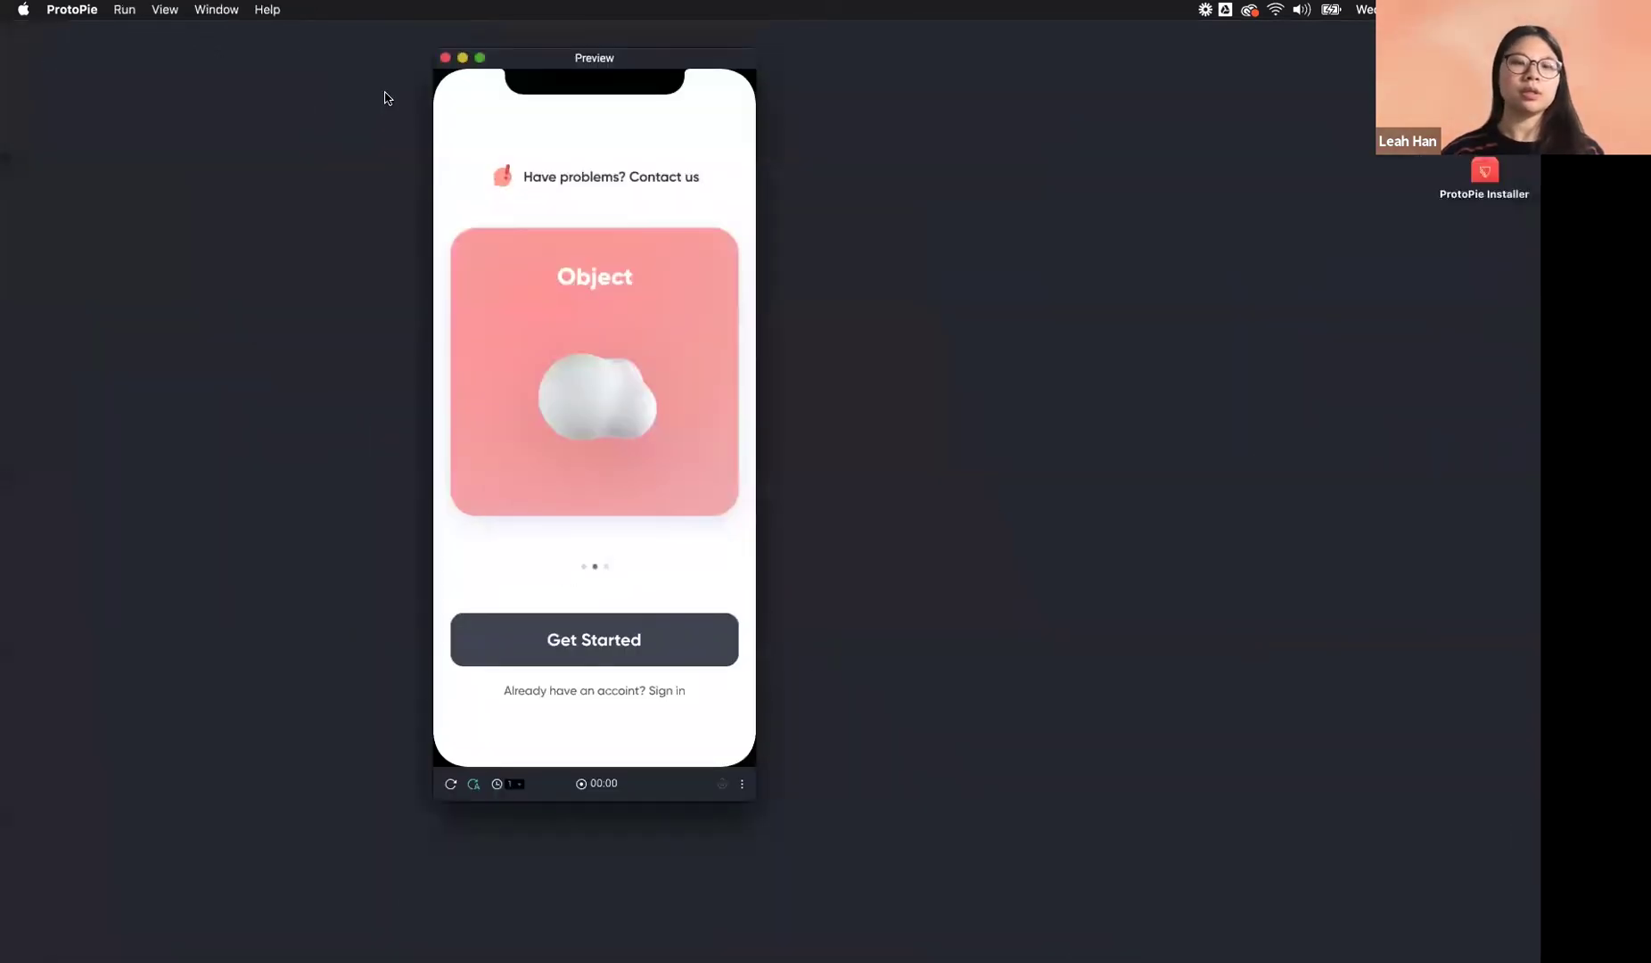
drag(651, 64, 892, 49)
click(683, 46)
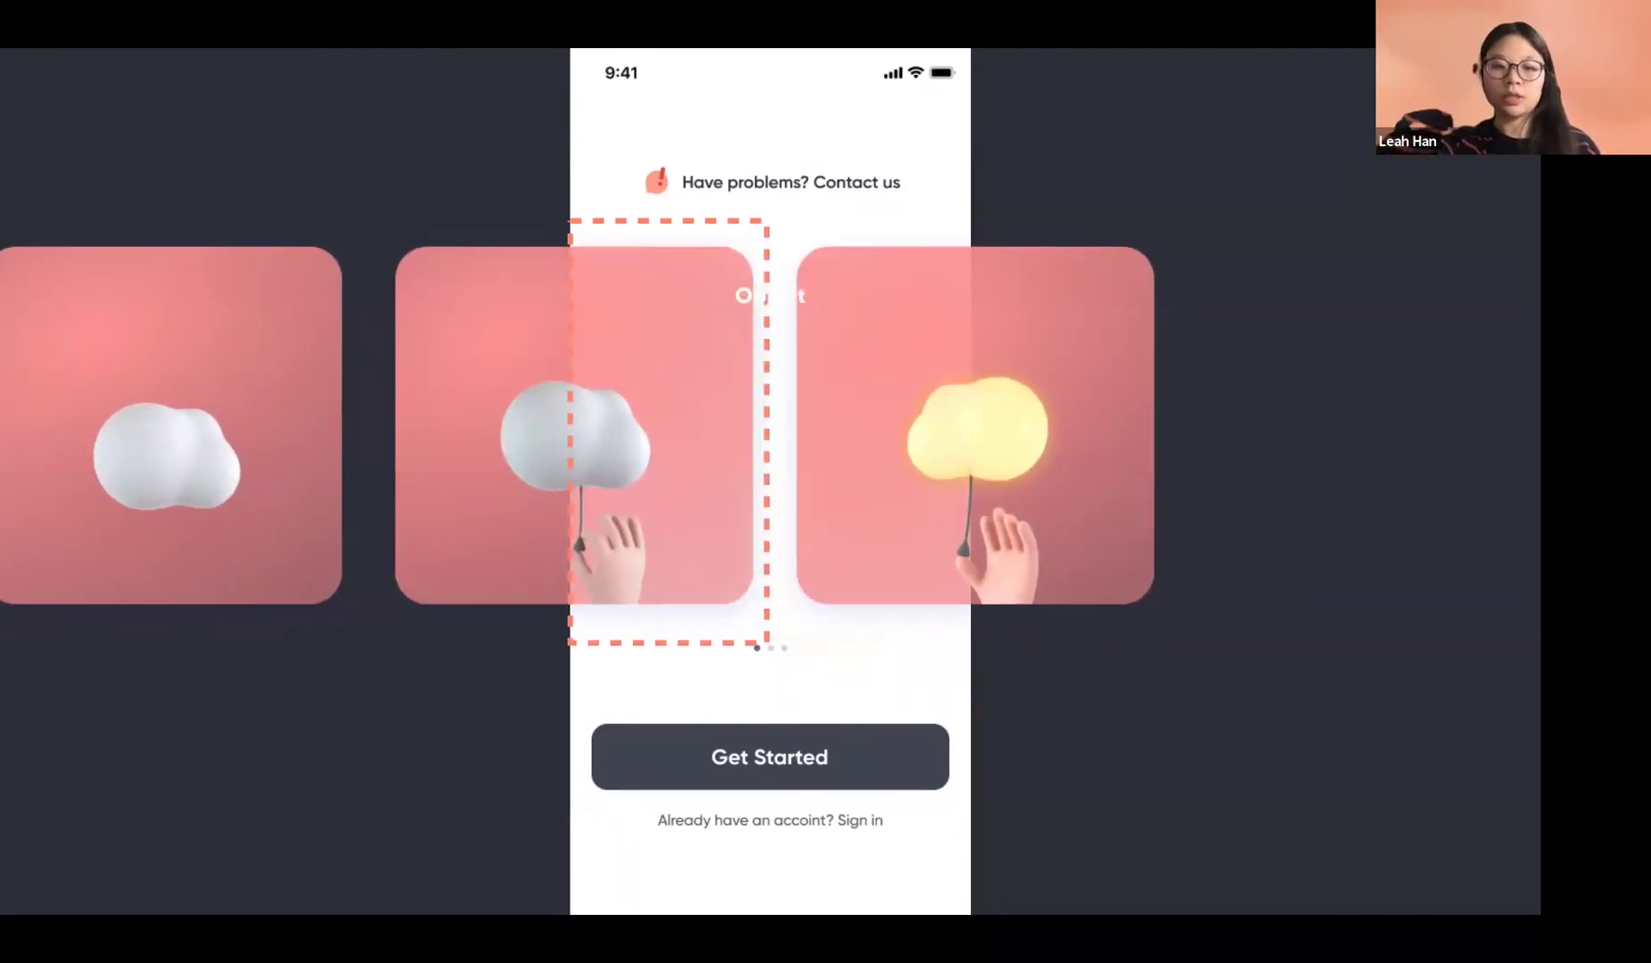
key(Escape)
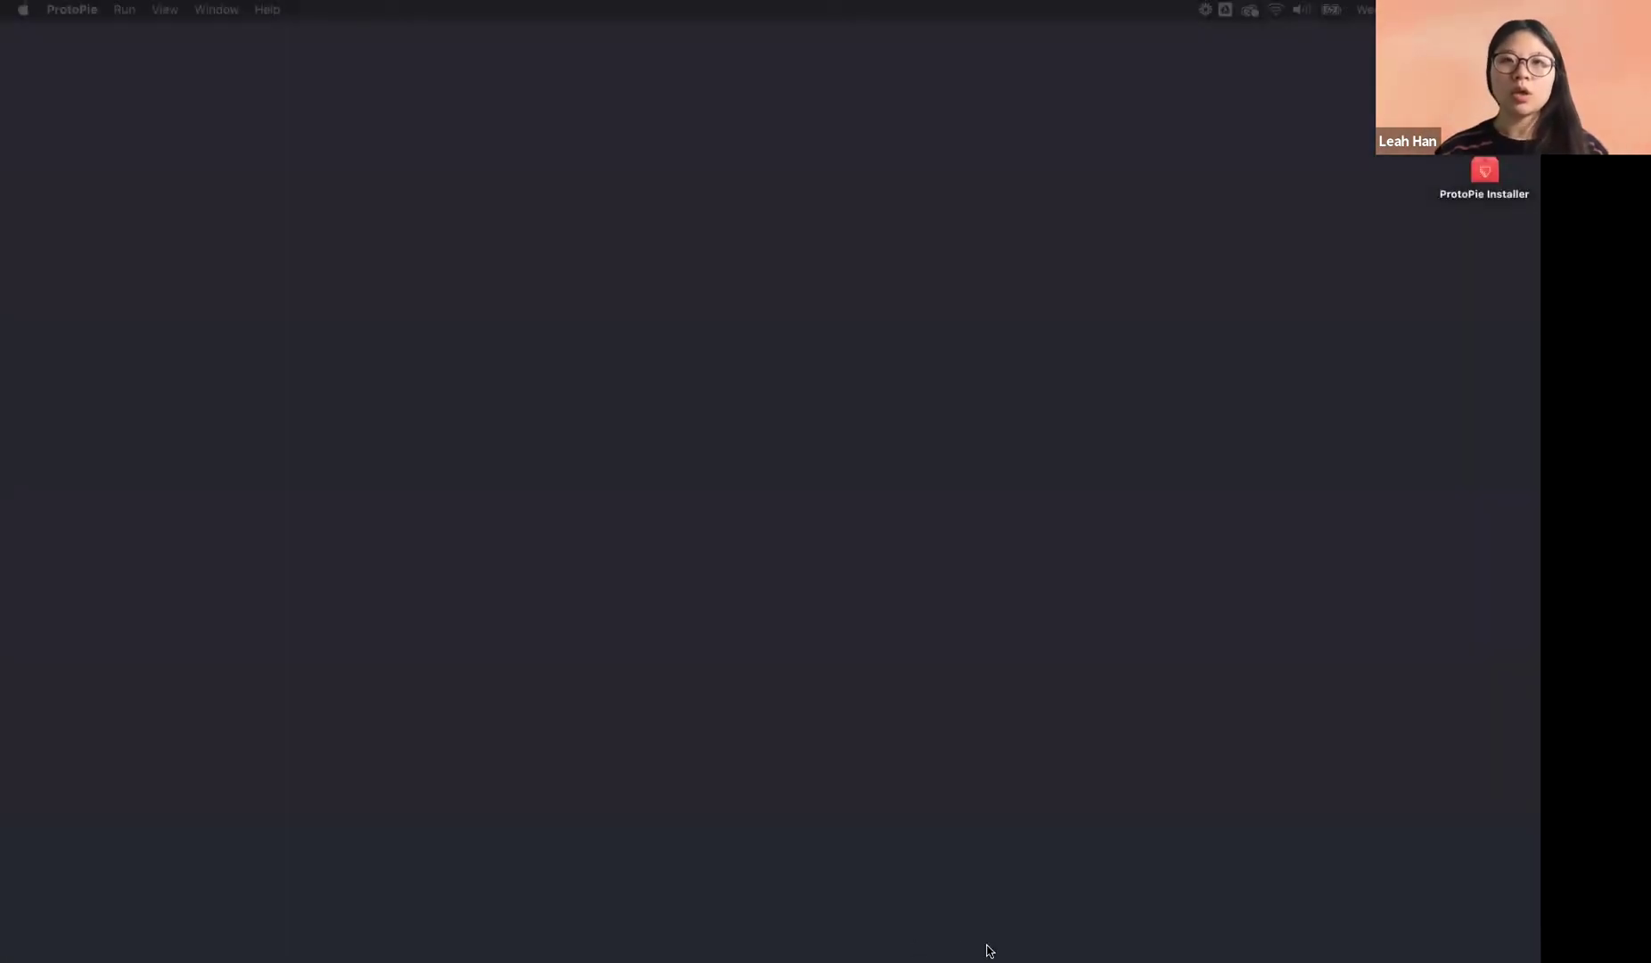
mouse_move(731, 959)
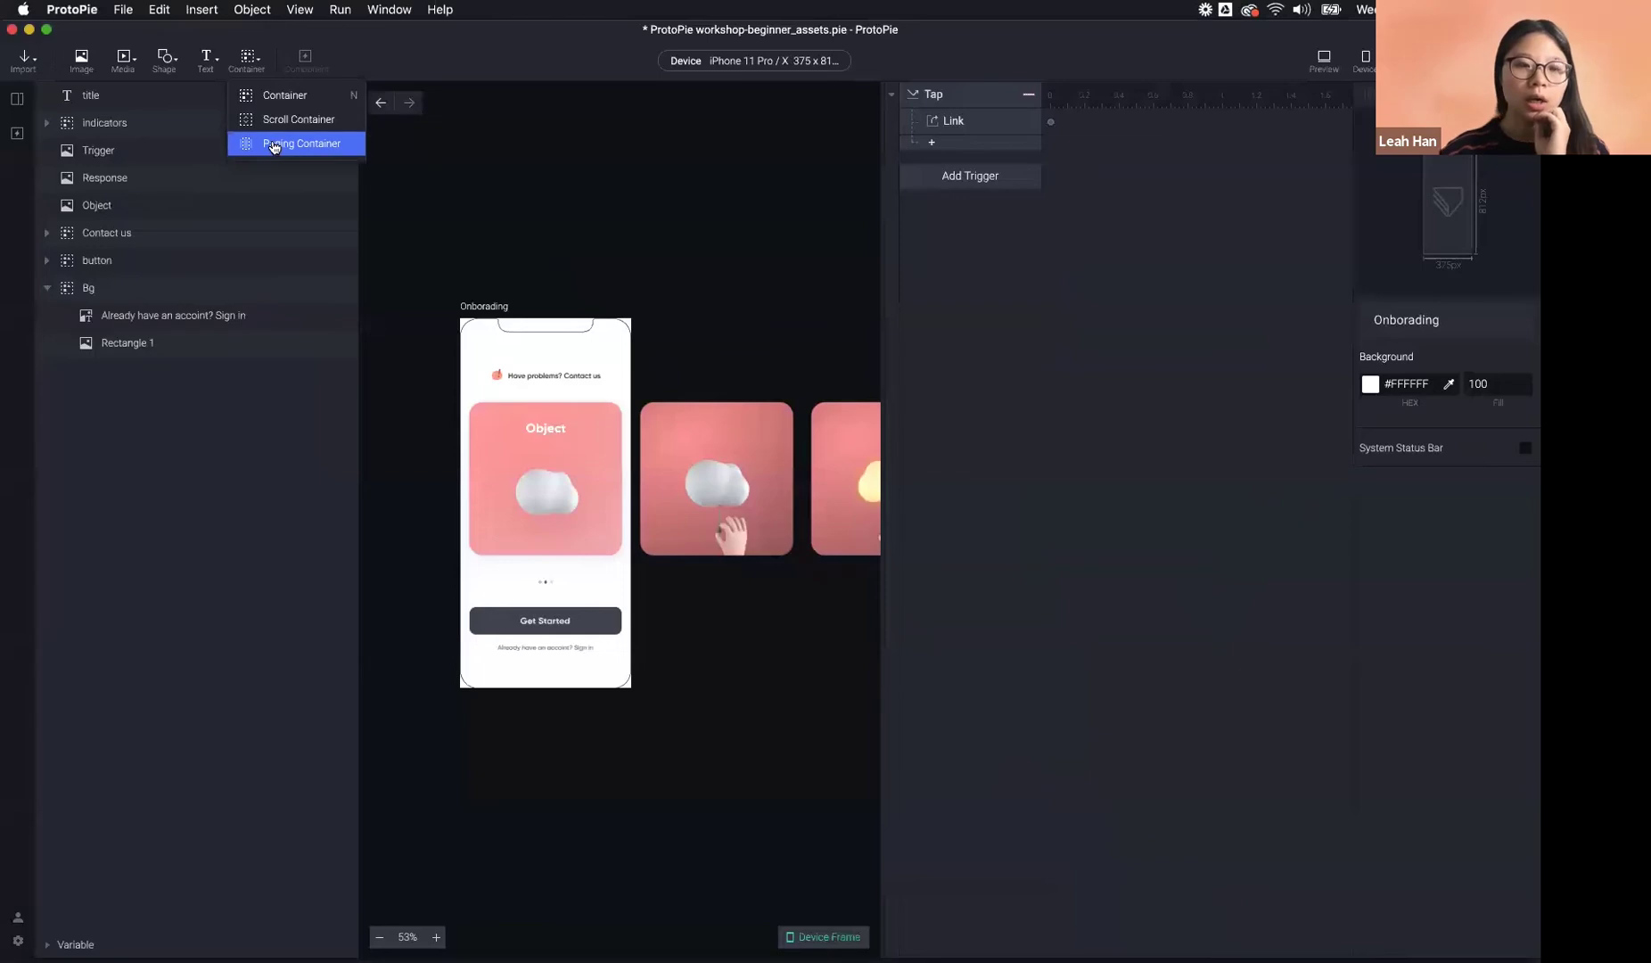
- Add a Paging Container to the Onborading scene and bring up its paging settings
click(285, 140)
click(460, 318)
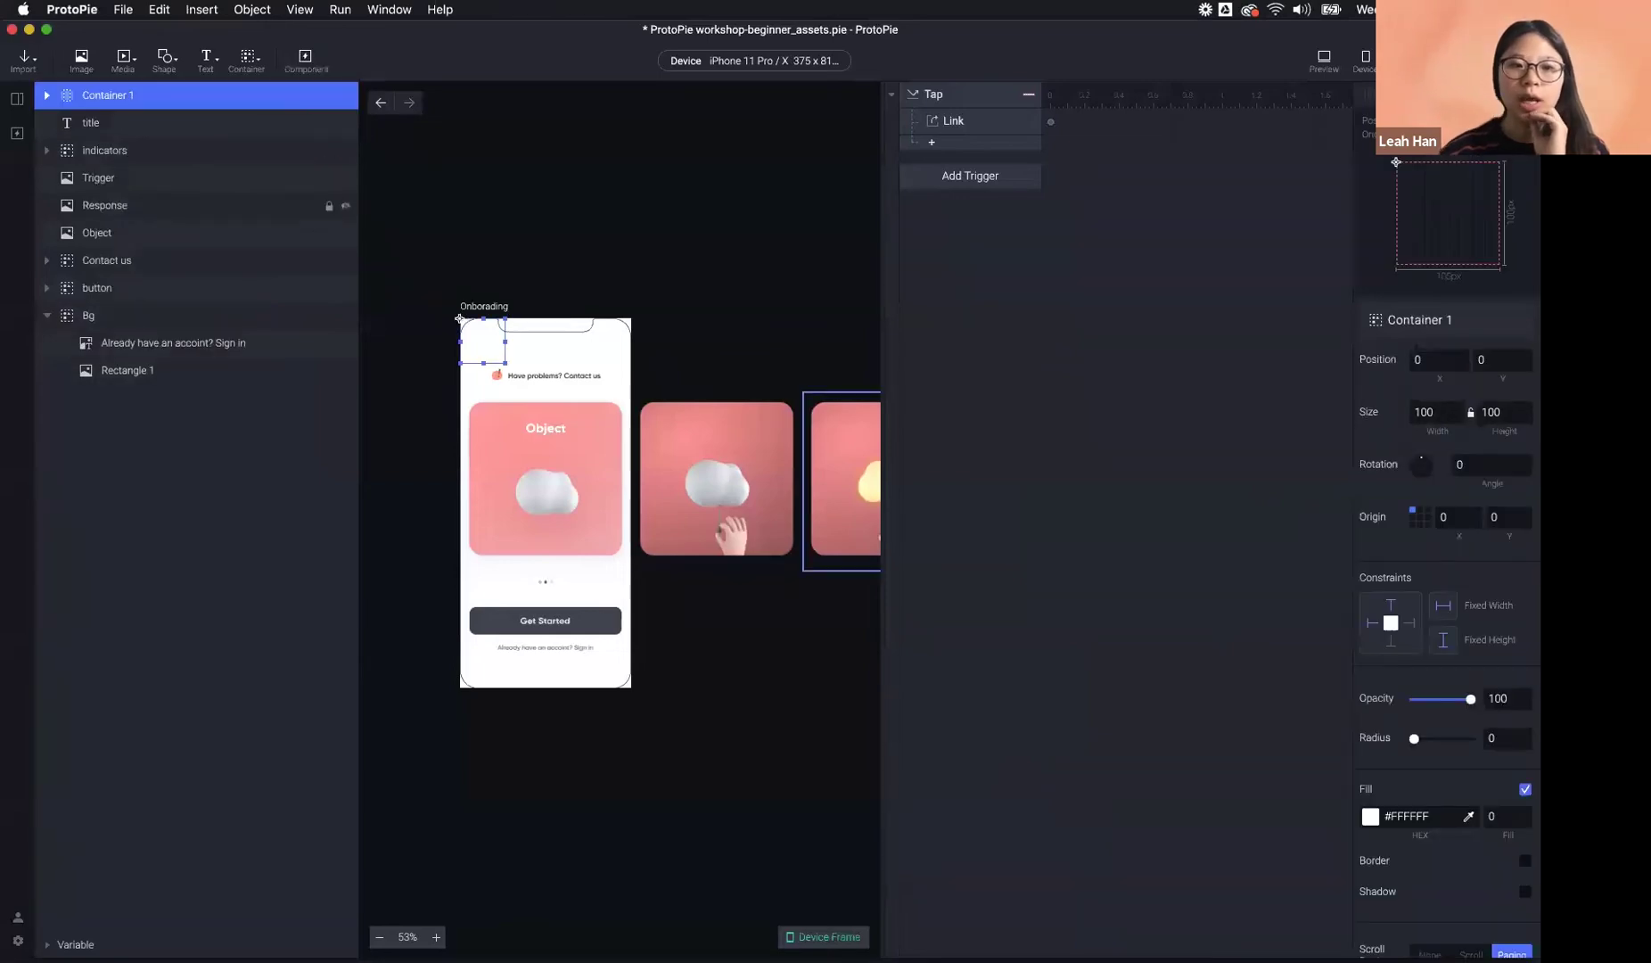
click(248, 69)
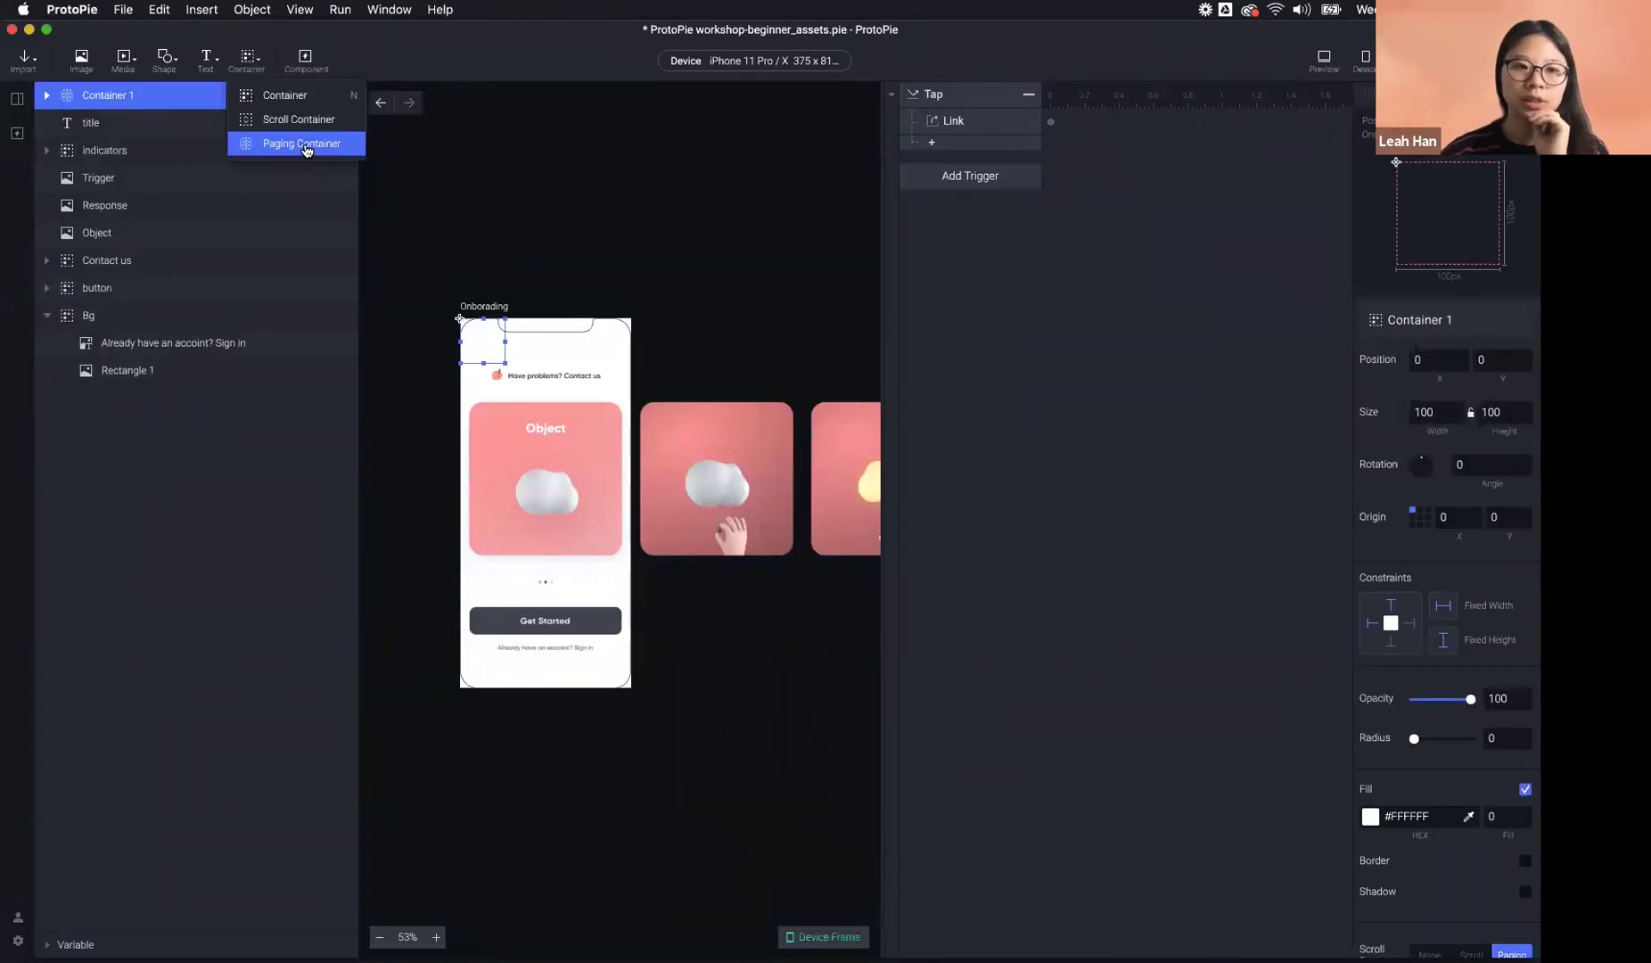
click(306, 150)
click(89, 95)
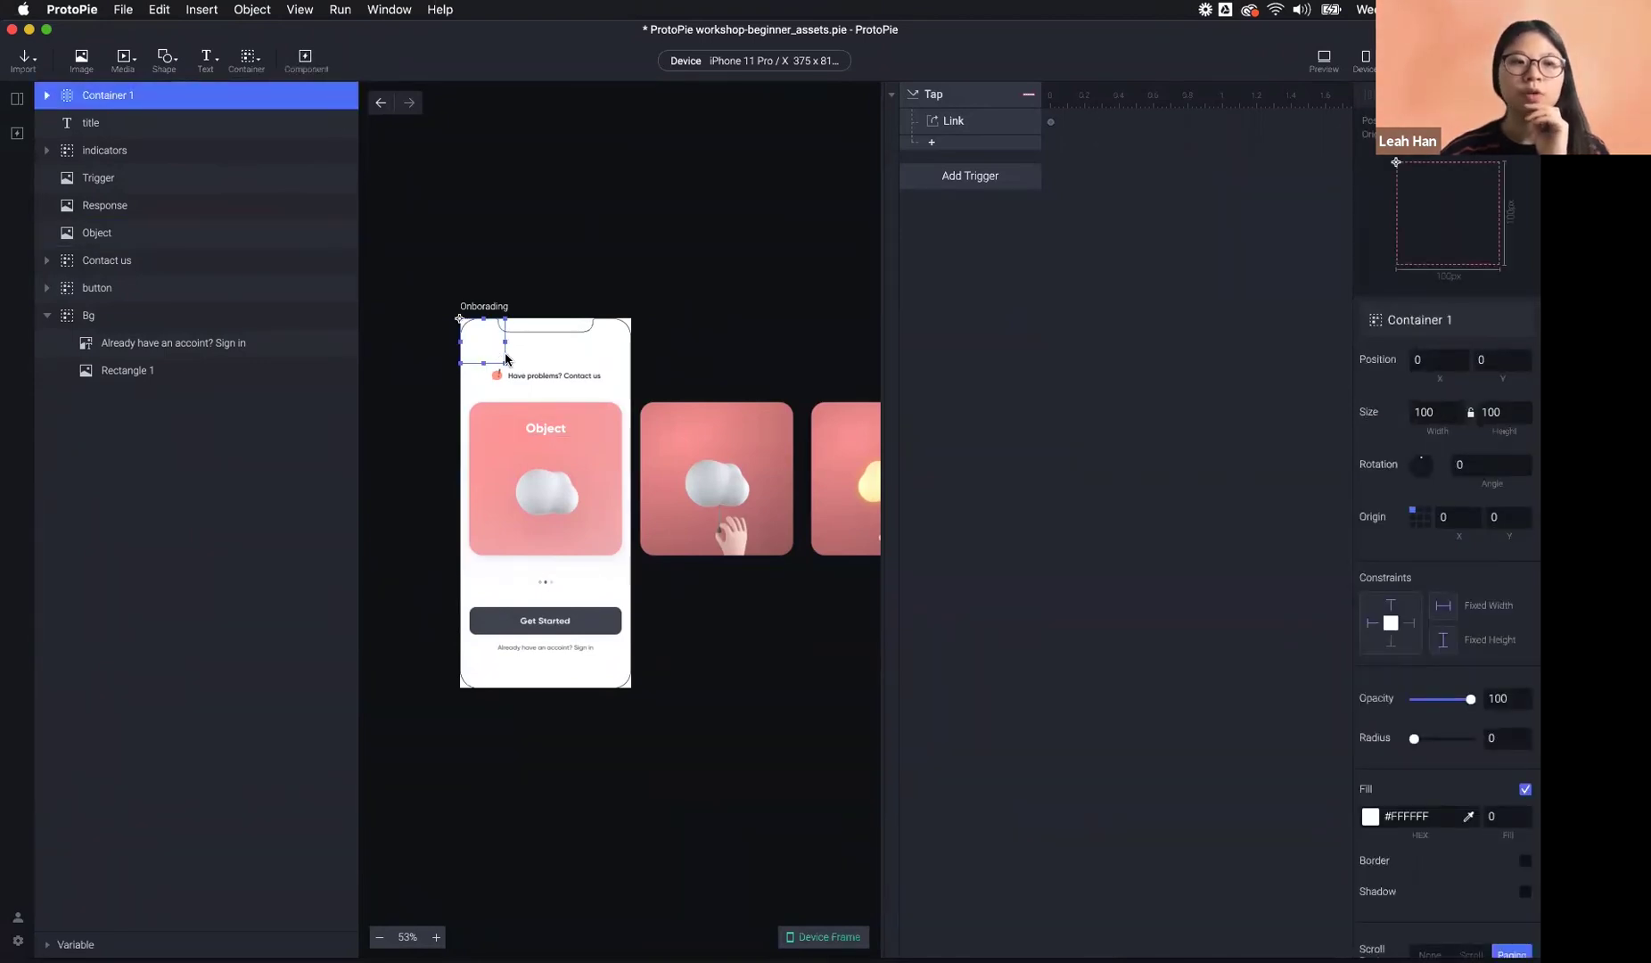
click(249, 59)
click(189, 98)
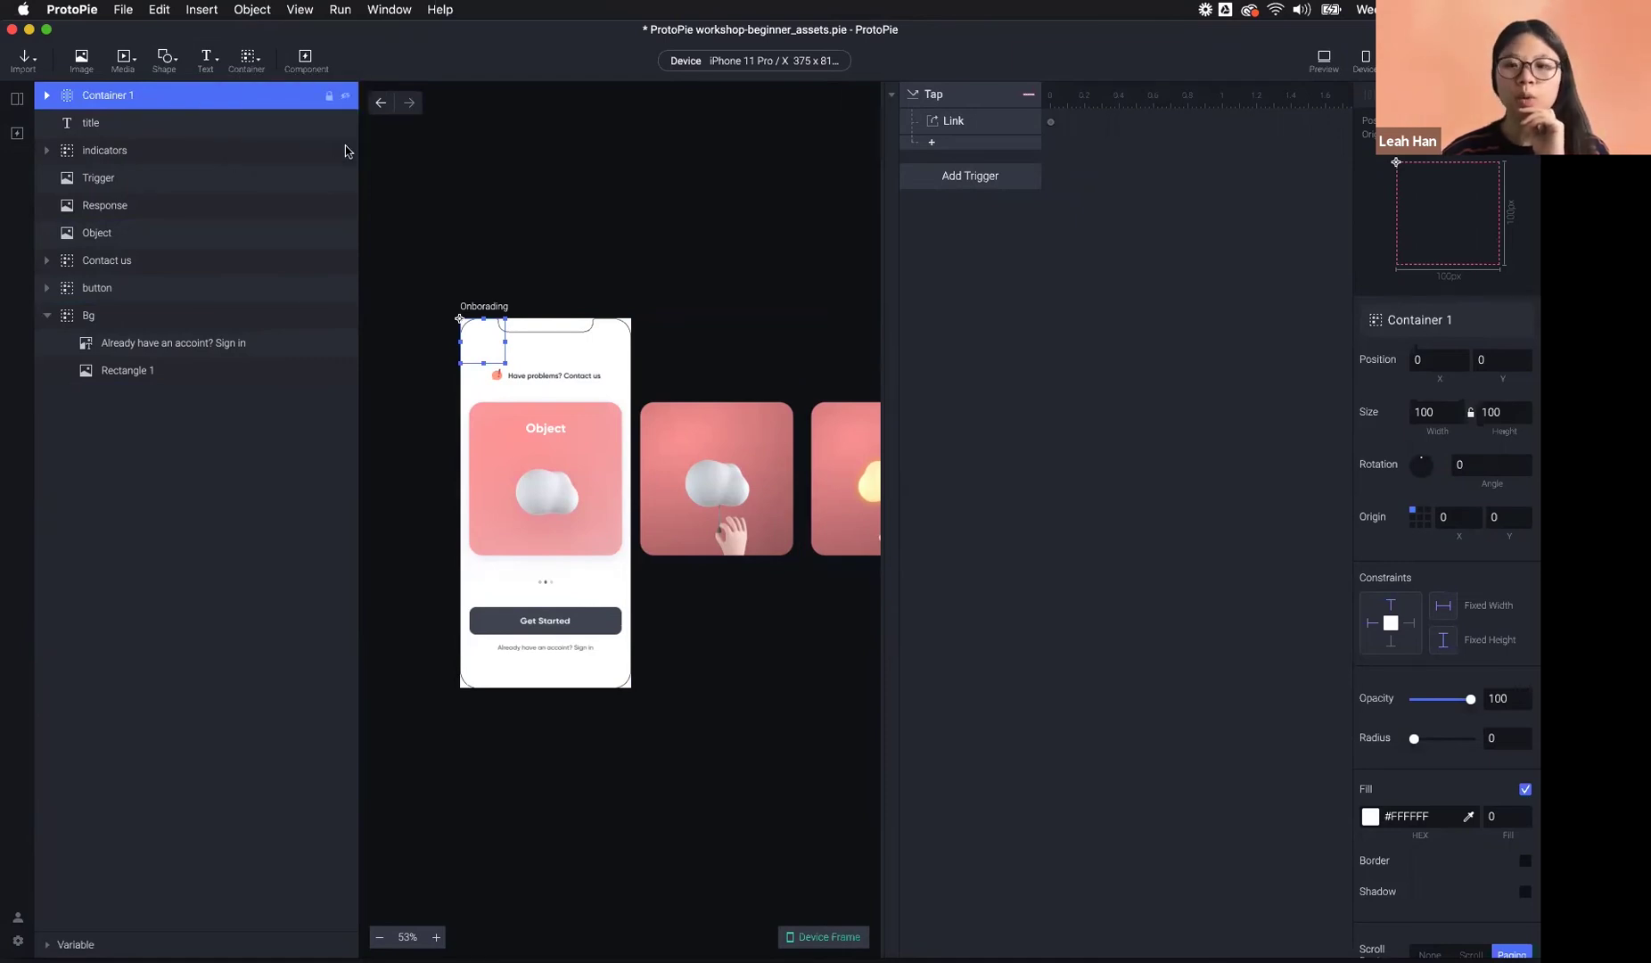
scroll(1409, 519, down, 5)
click(1495, 521)
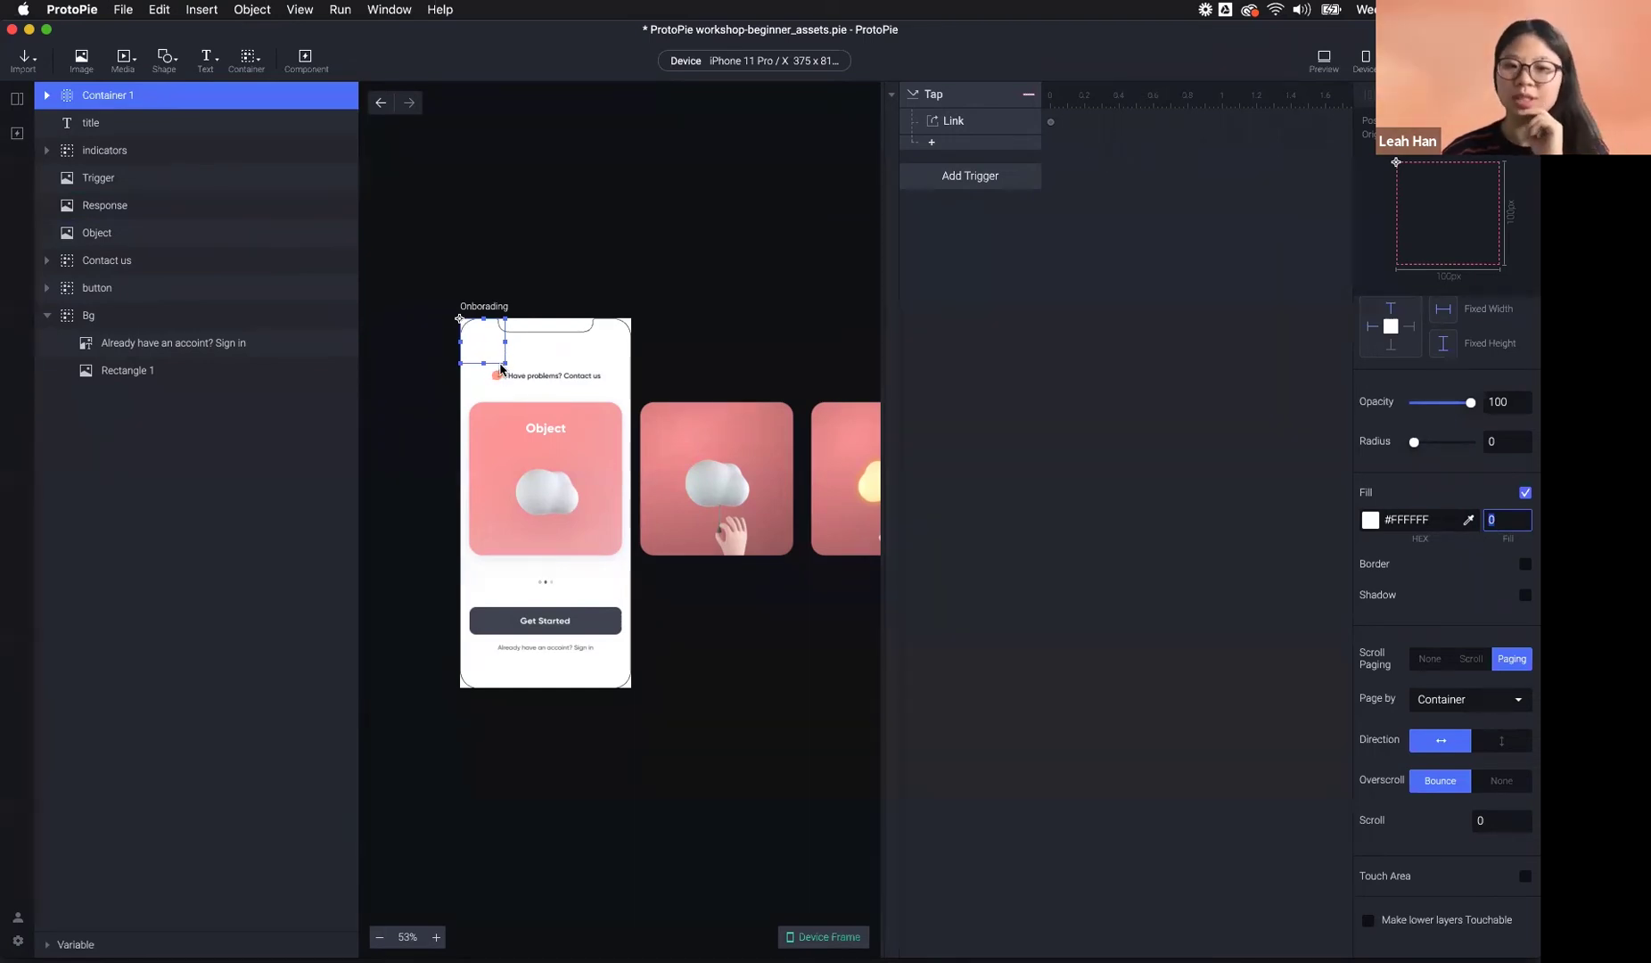
- Resize the paging container to 375 × 395 px at the scene's full width so that it frames only the Object card
drag(503, 366, 629, 571)
mouse_move(546, 331)
mouse_down()
mouse_move(546, 401)
mouse_move(552, 319)
mouse_up()
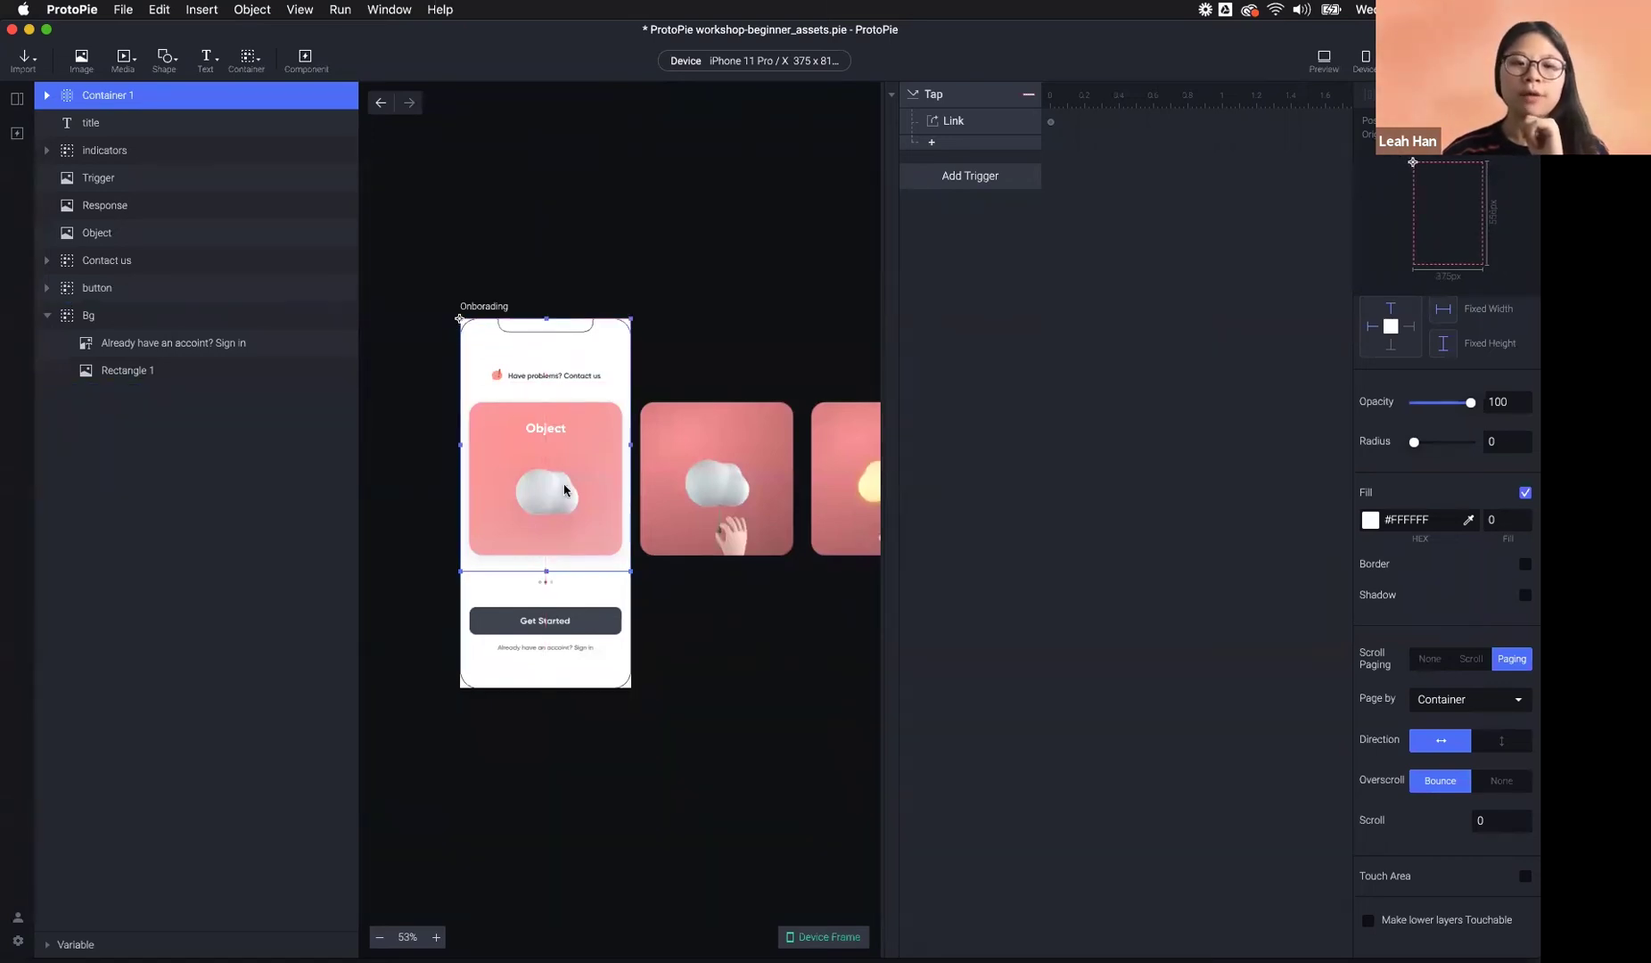
drag(542, 571, 549, 693)
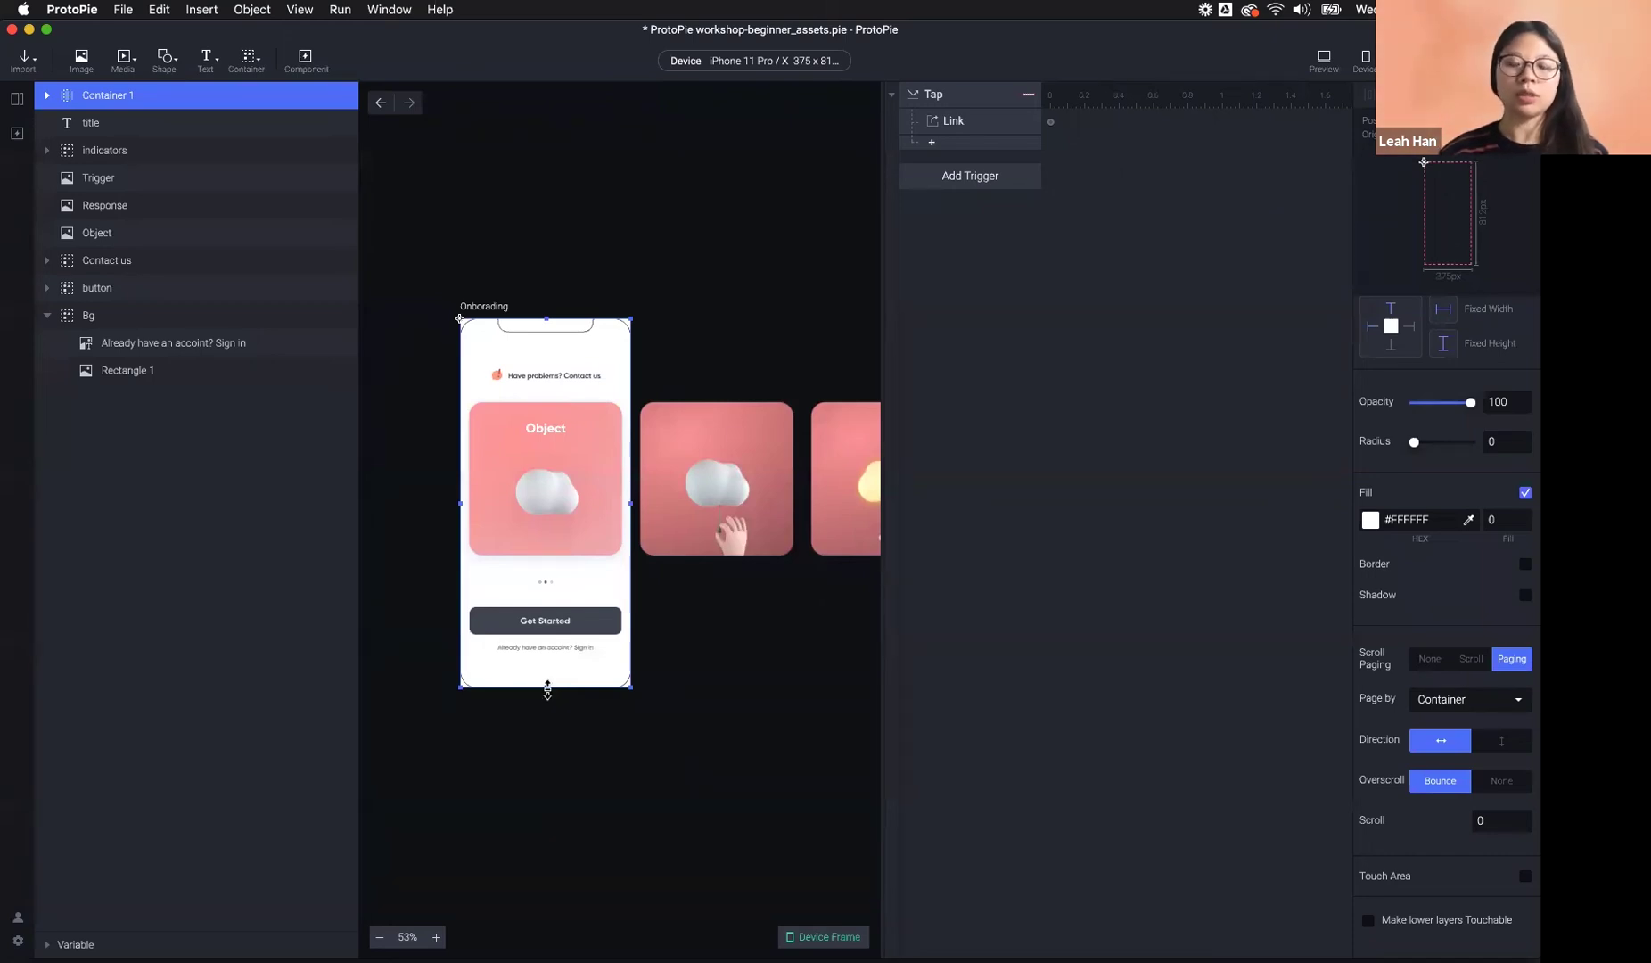
drag(543, 689, 546, 571)
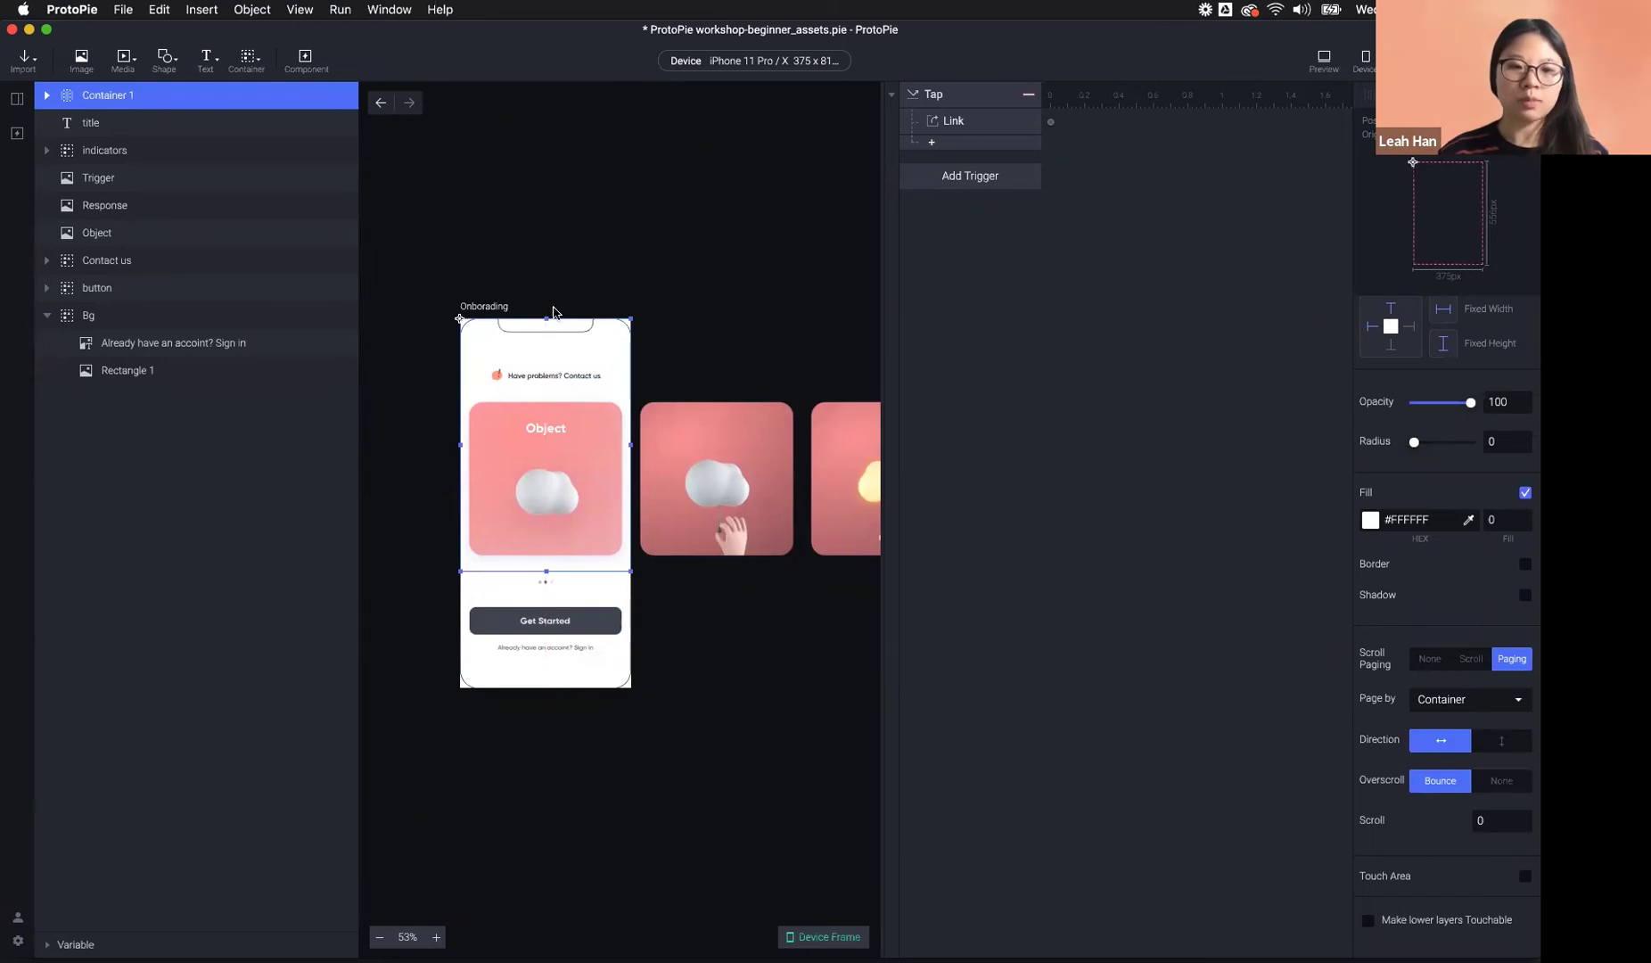
drag(546, 318, 548, 398)
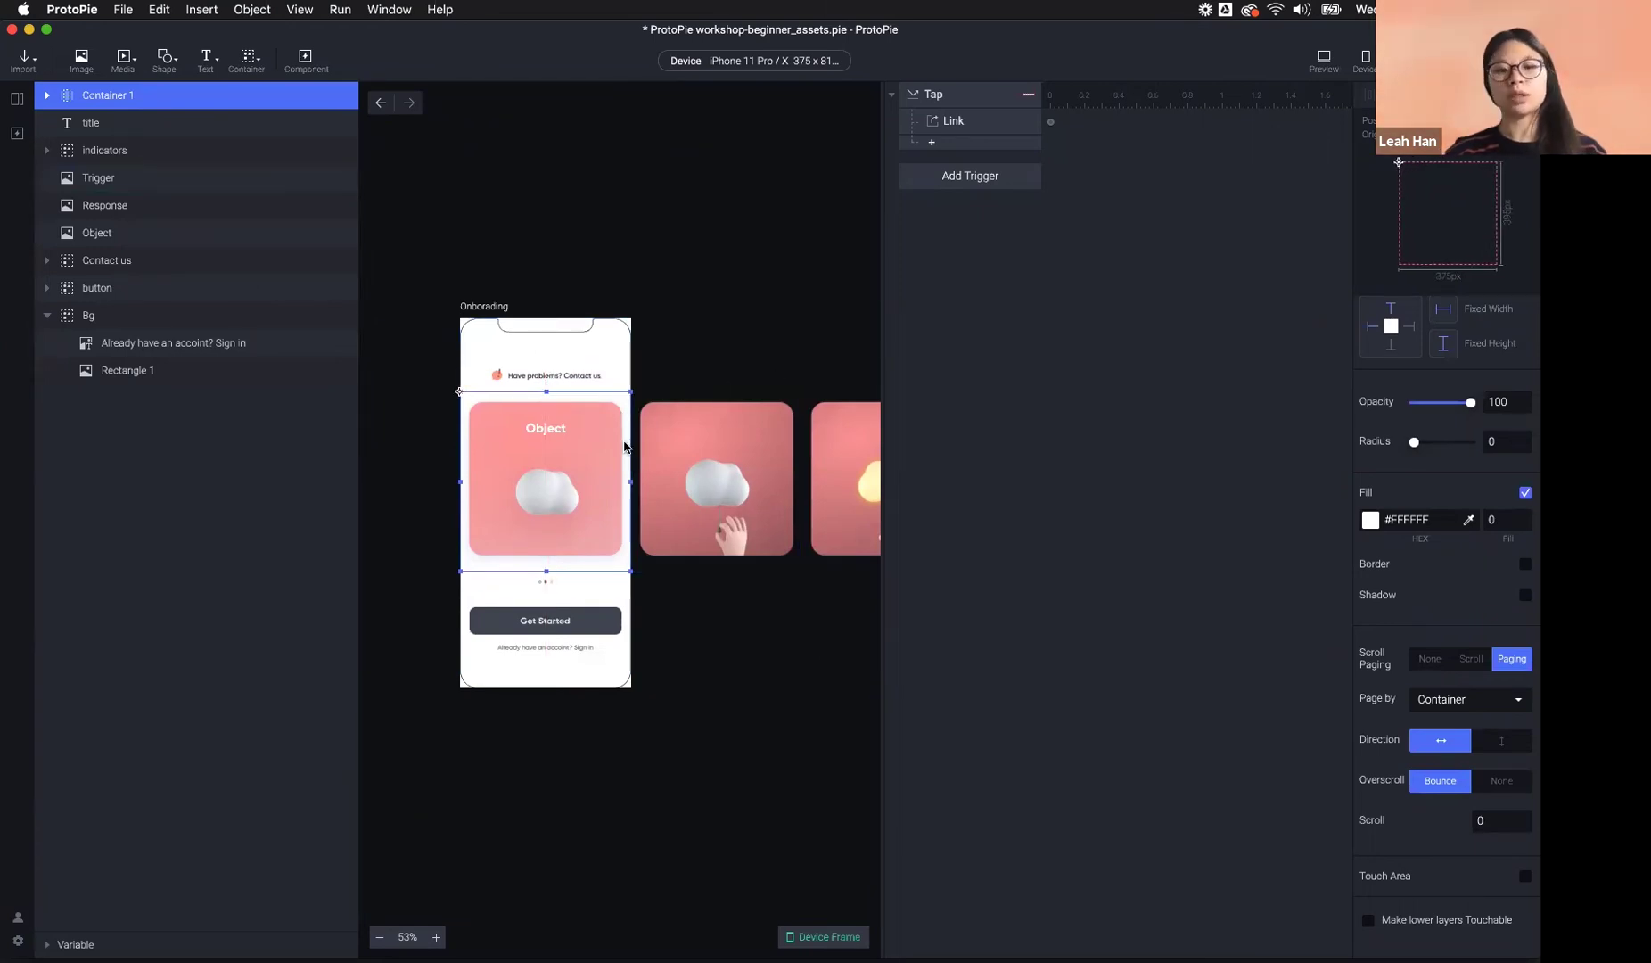
click(745, 330)
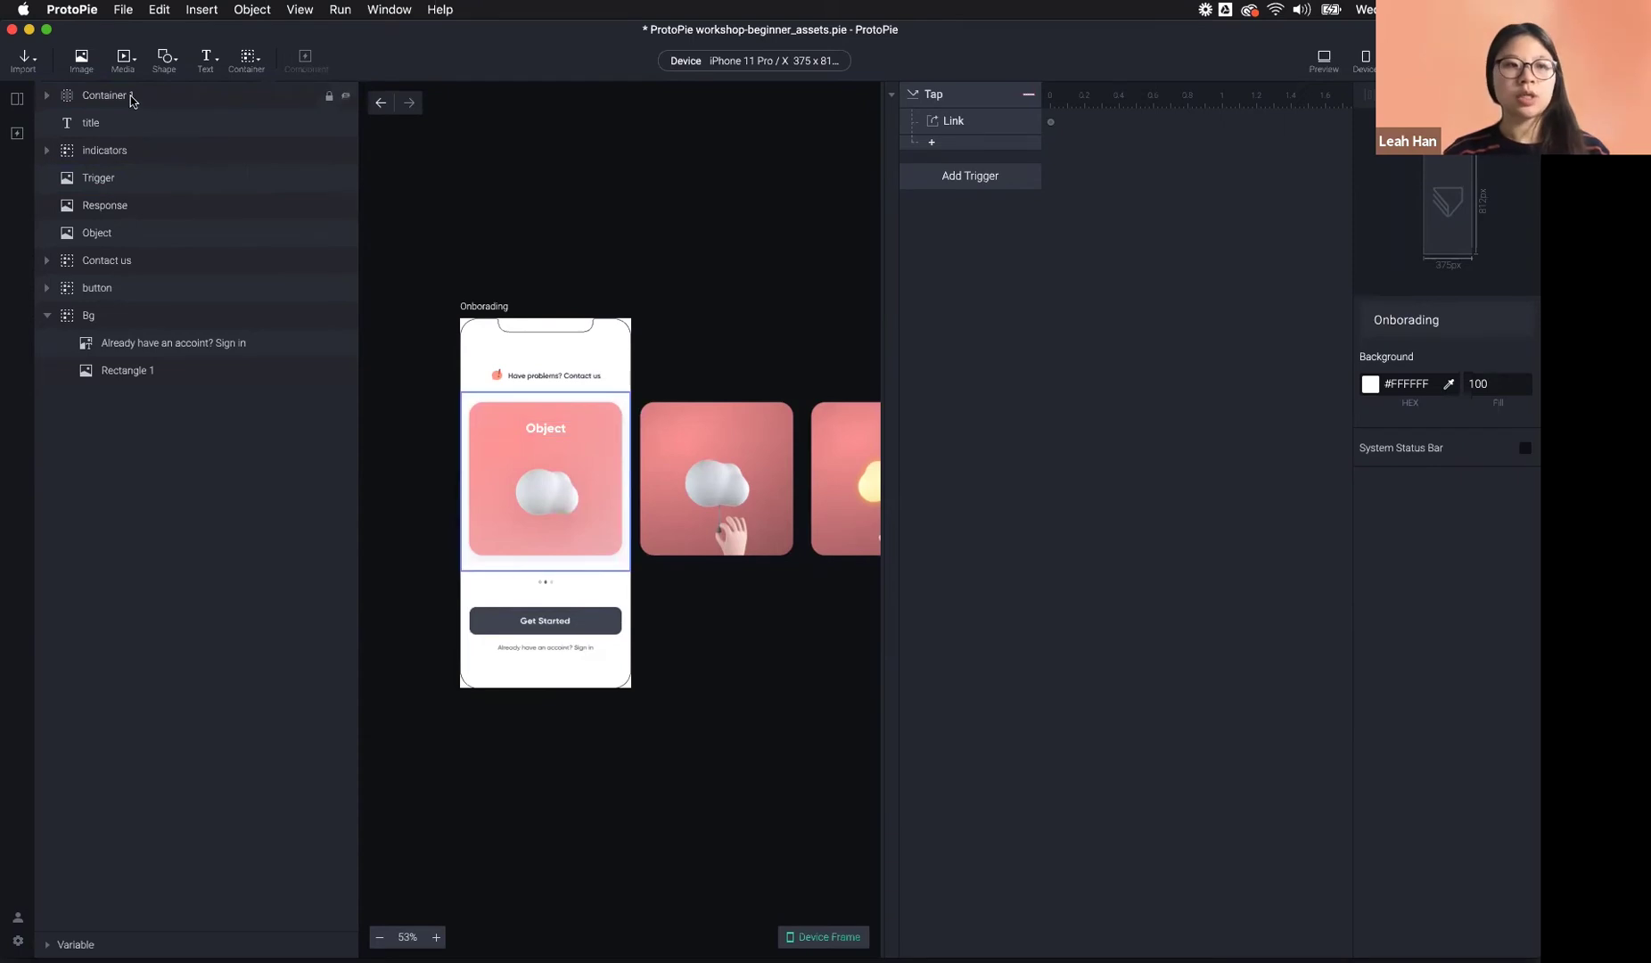
- Move the Trigger, Response and Object image layers together into the paging container
click(772, 500)
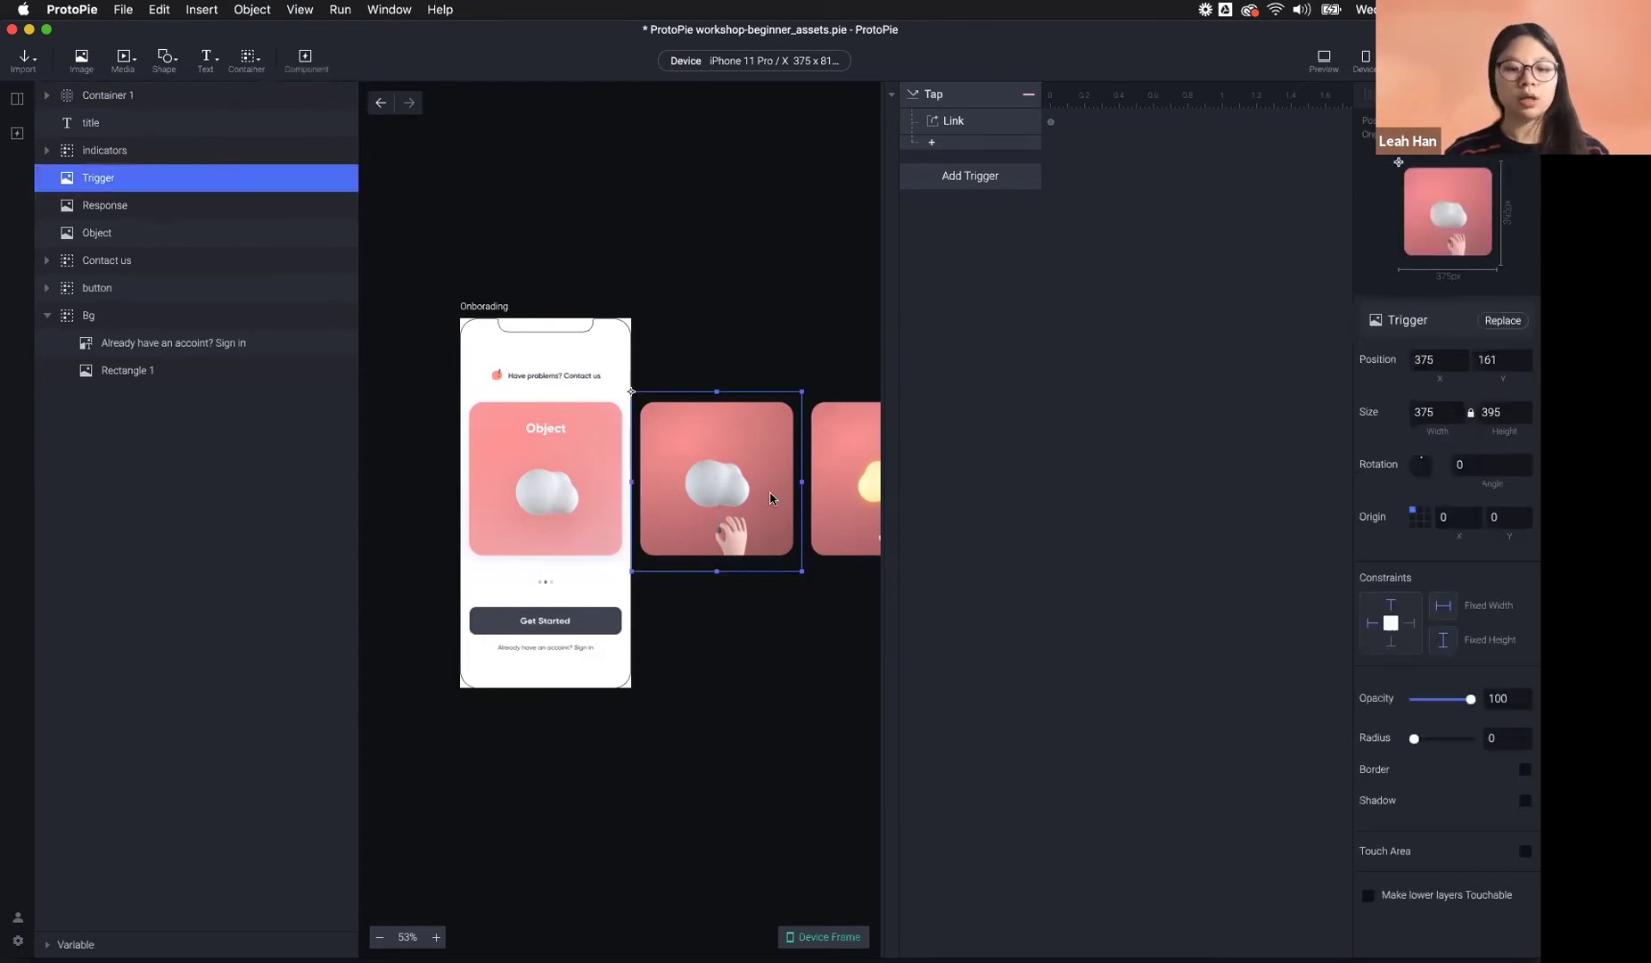
shift+click(822, 489)
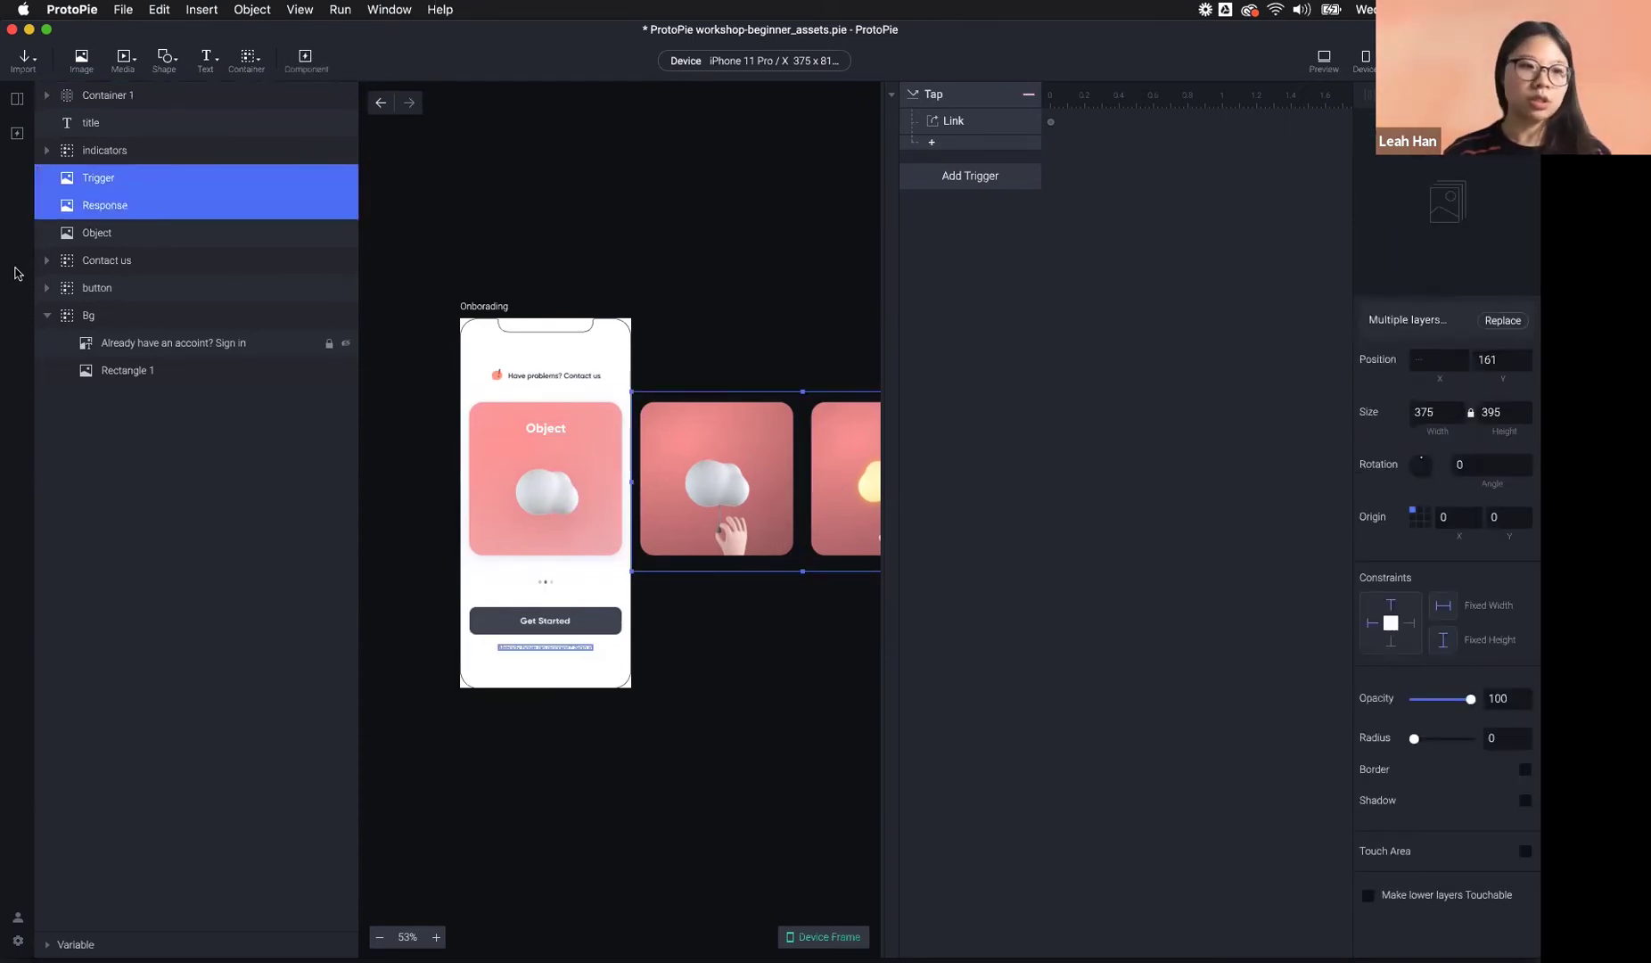
shift+click(130, 234)
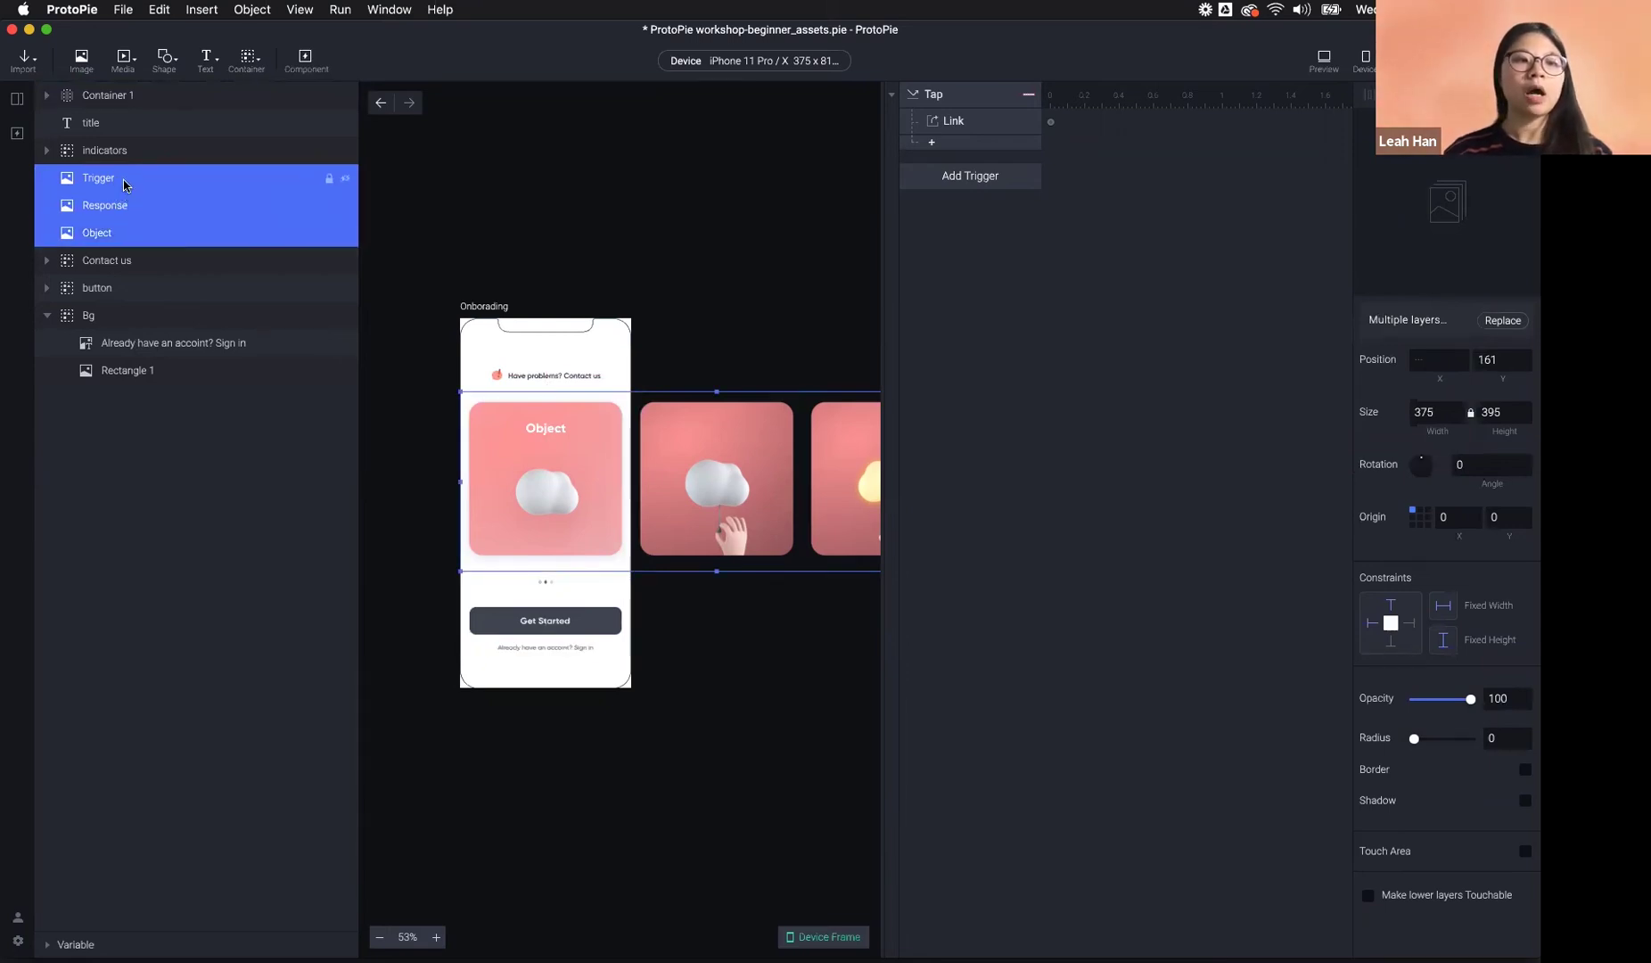
drag(130, 182, 140, 101)
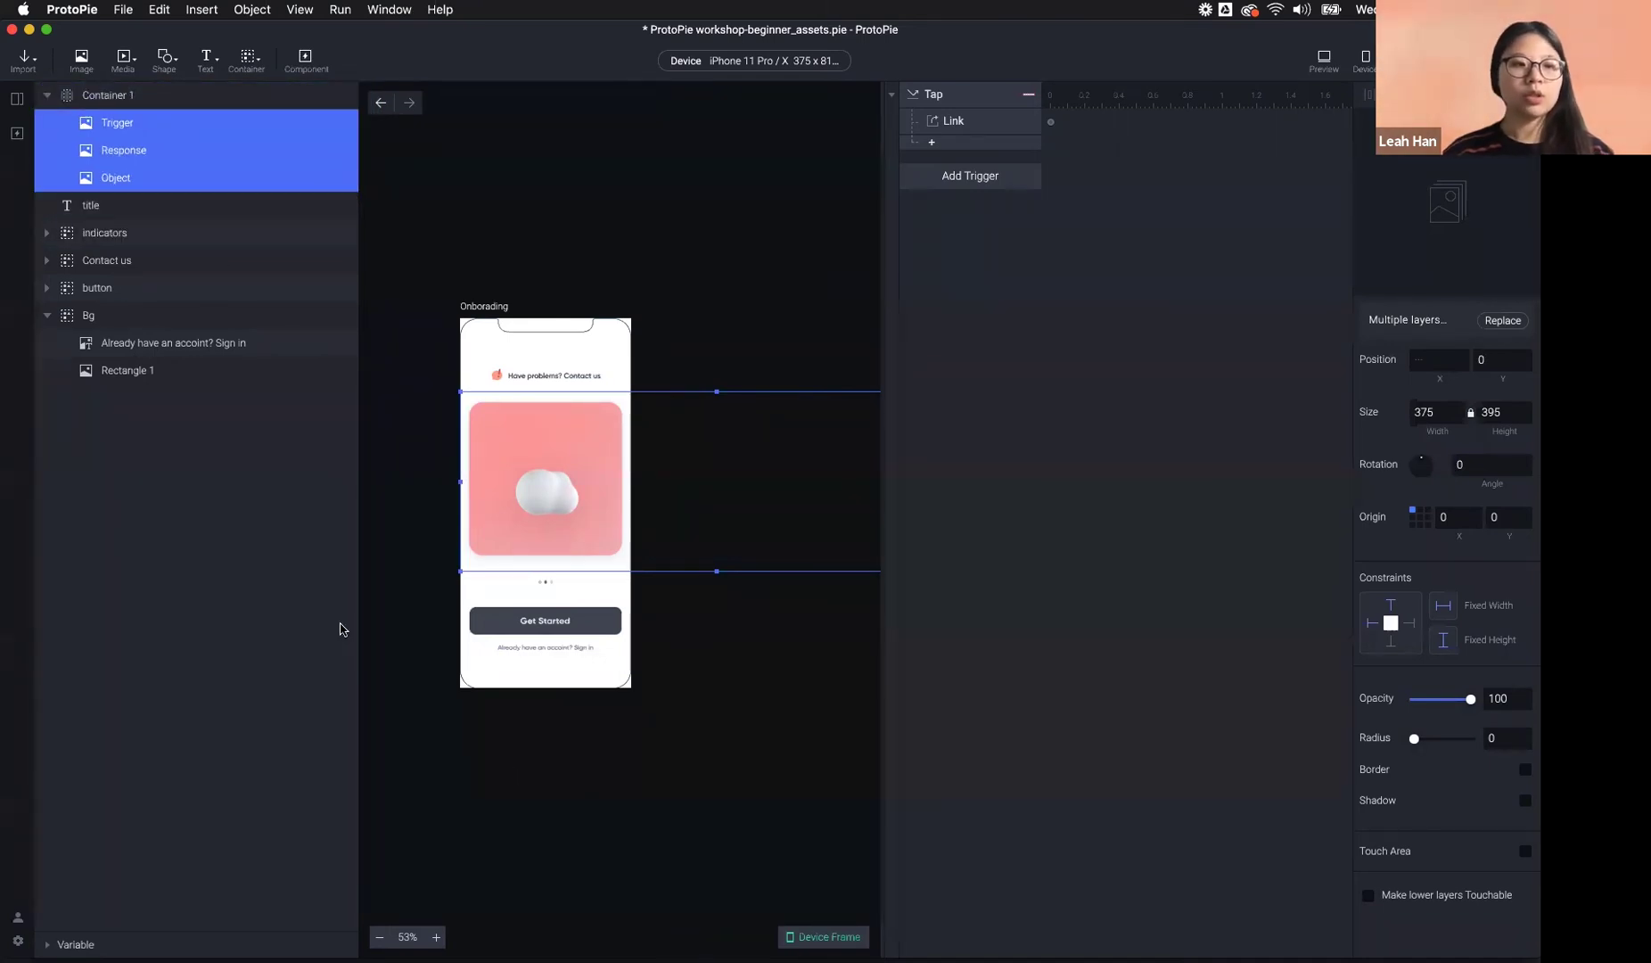
key(super+z)
drag(114, 184, 159, 101)
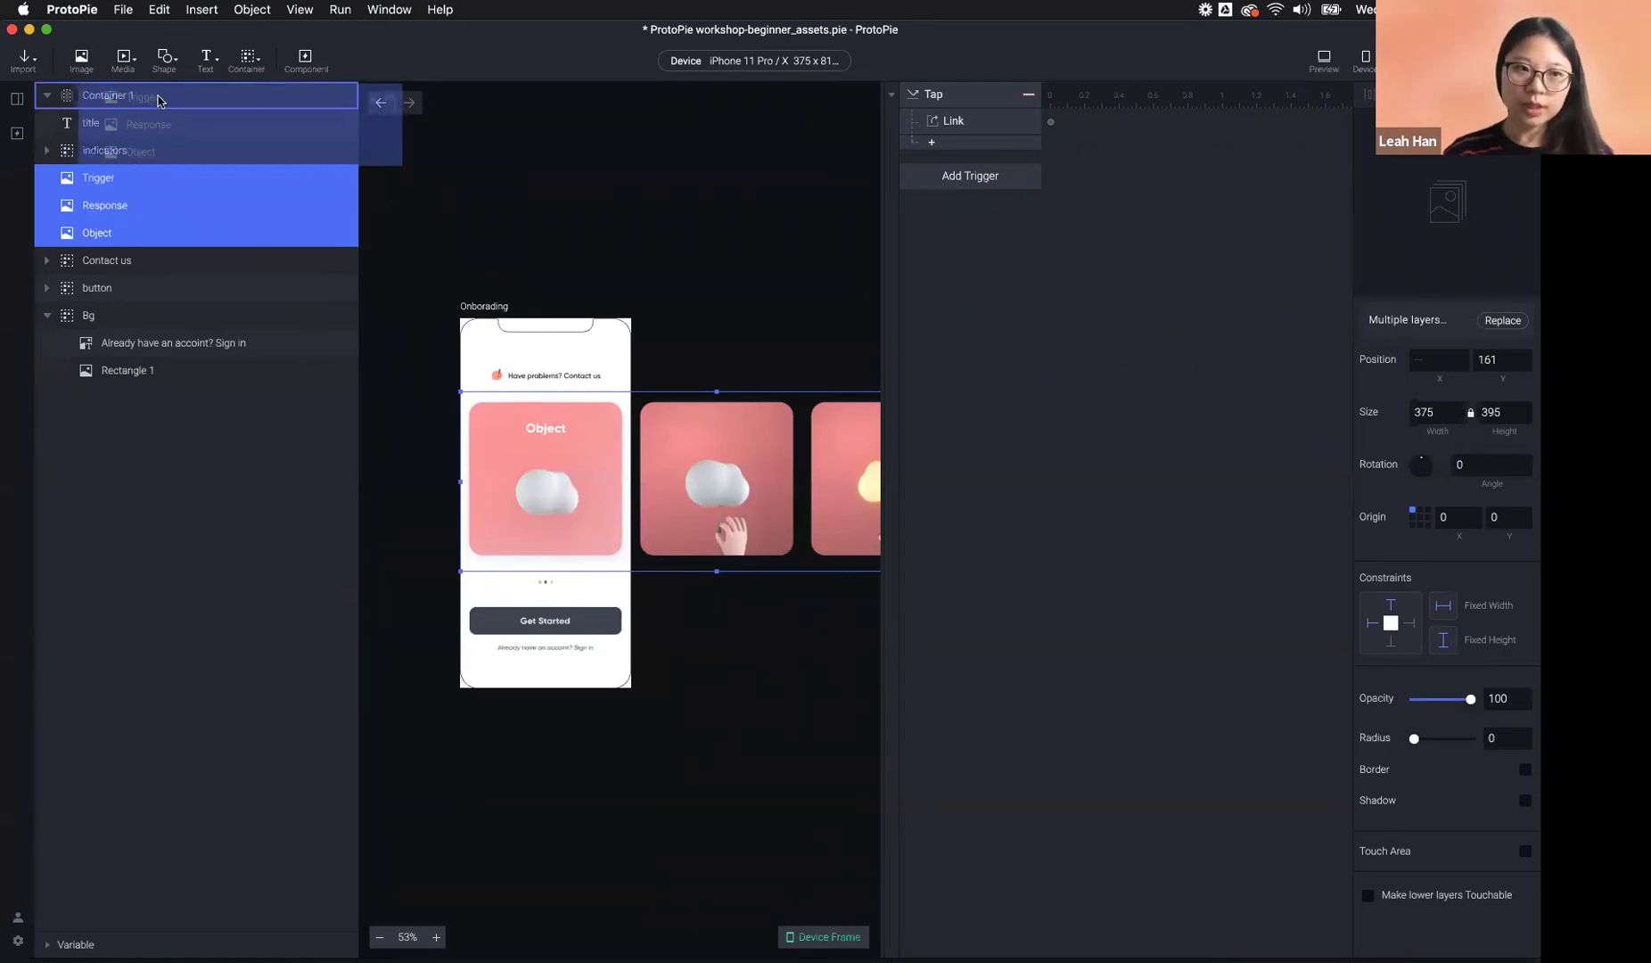
drag(159, 101, 158, 100)
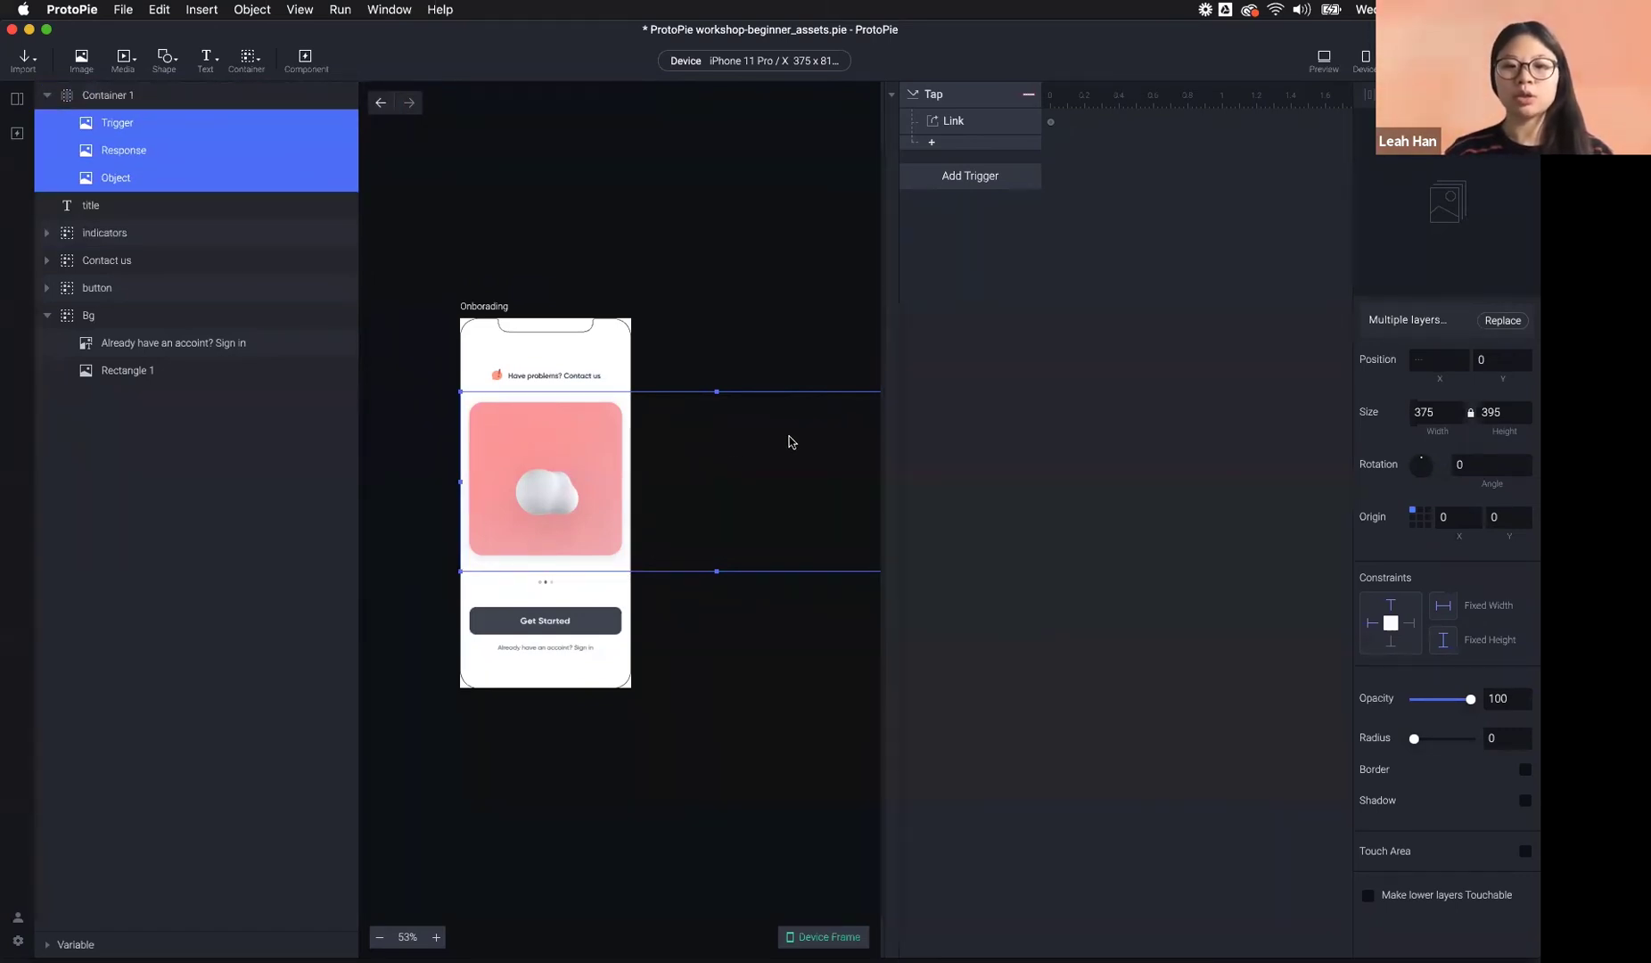
click(737, 300)
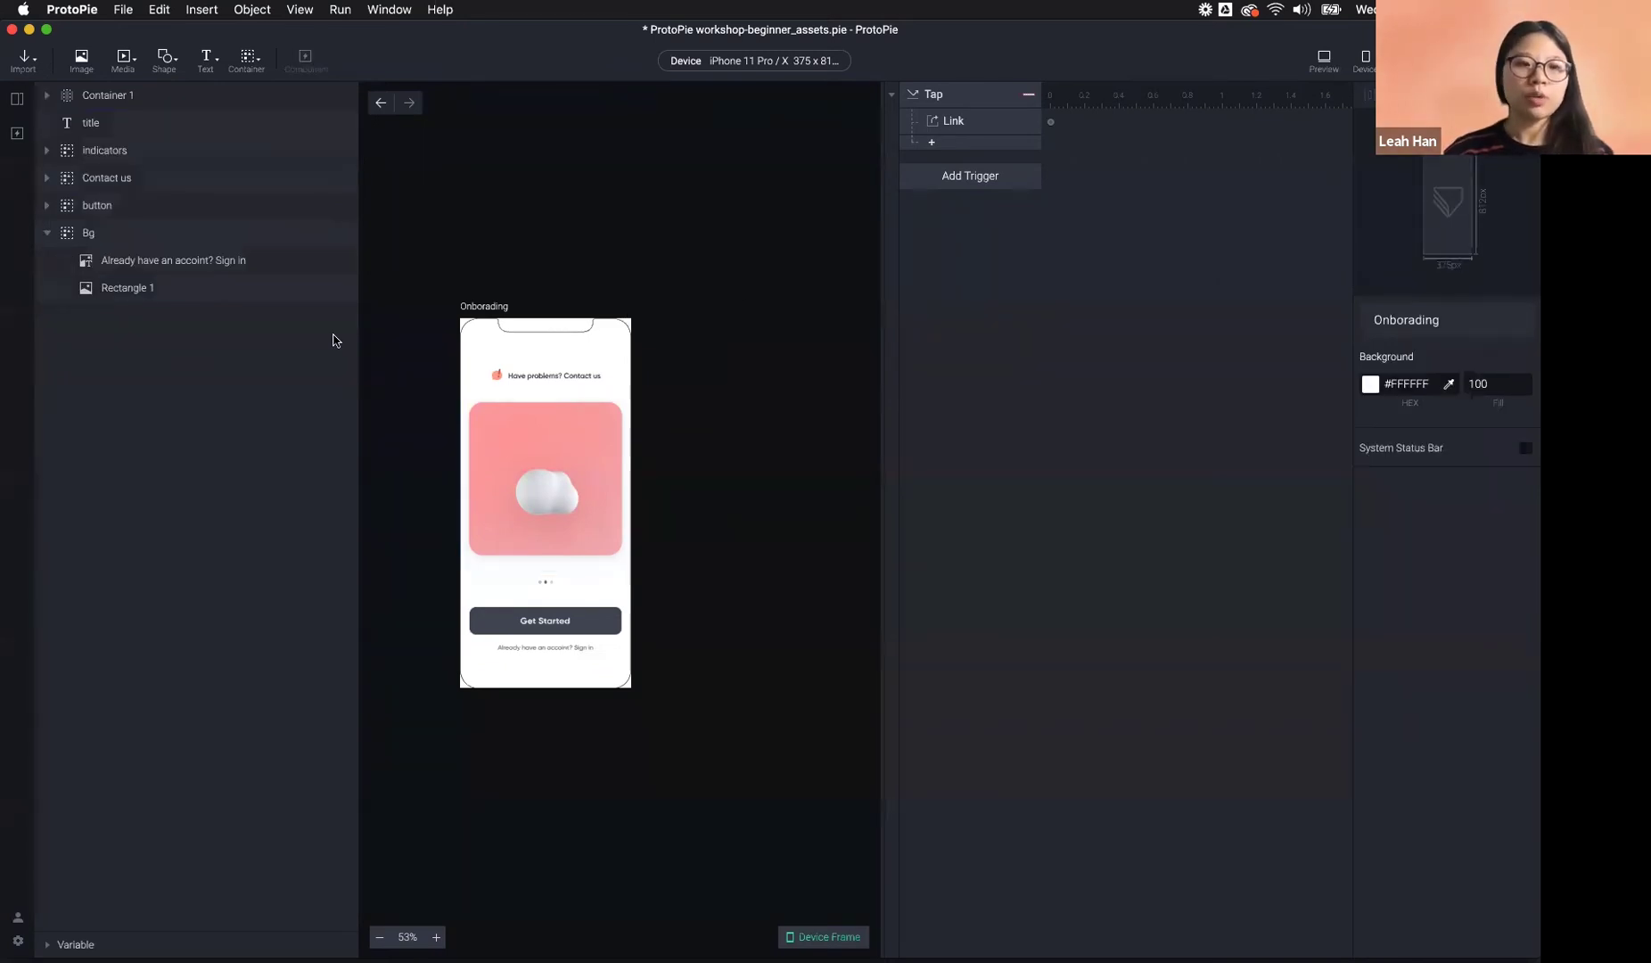
- Place the title text layer above the paging container in the layer order
click(105, 126)
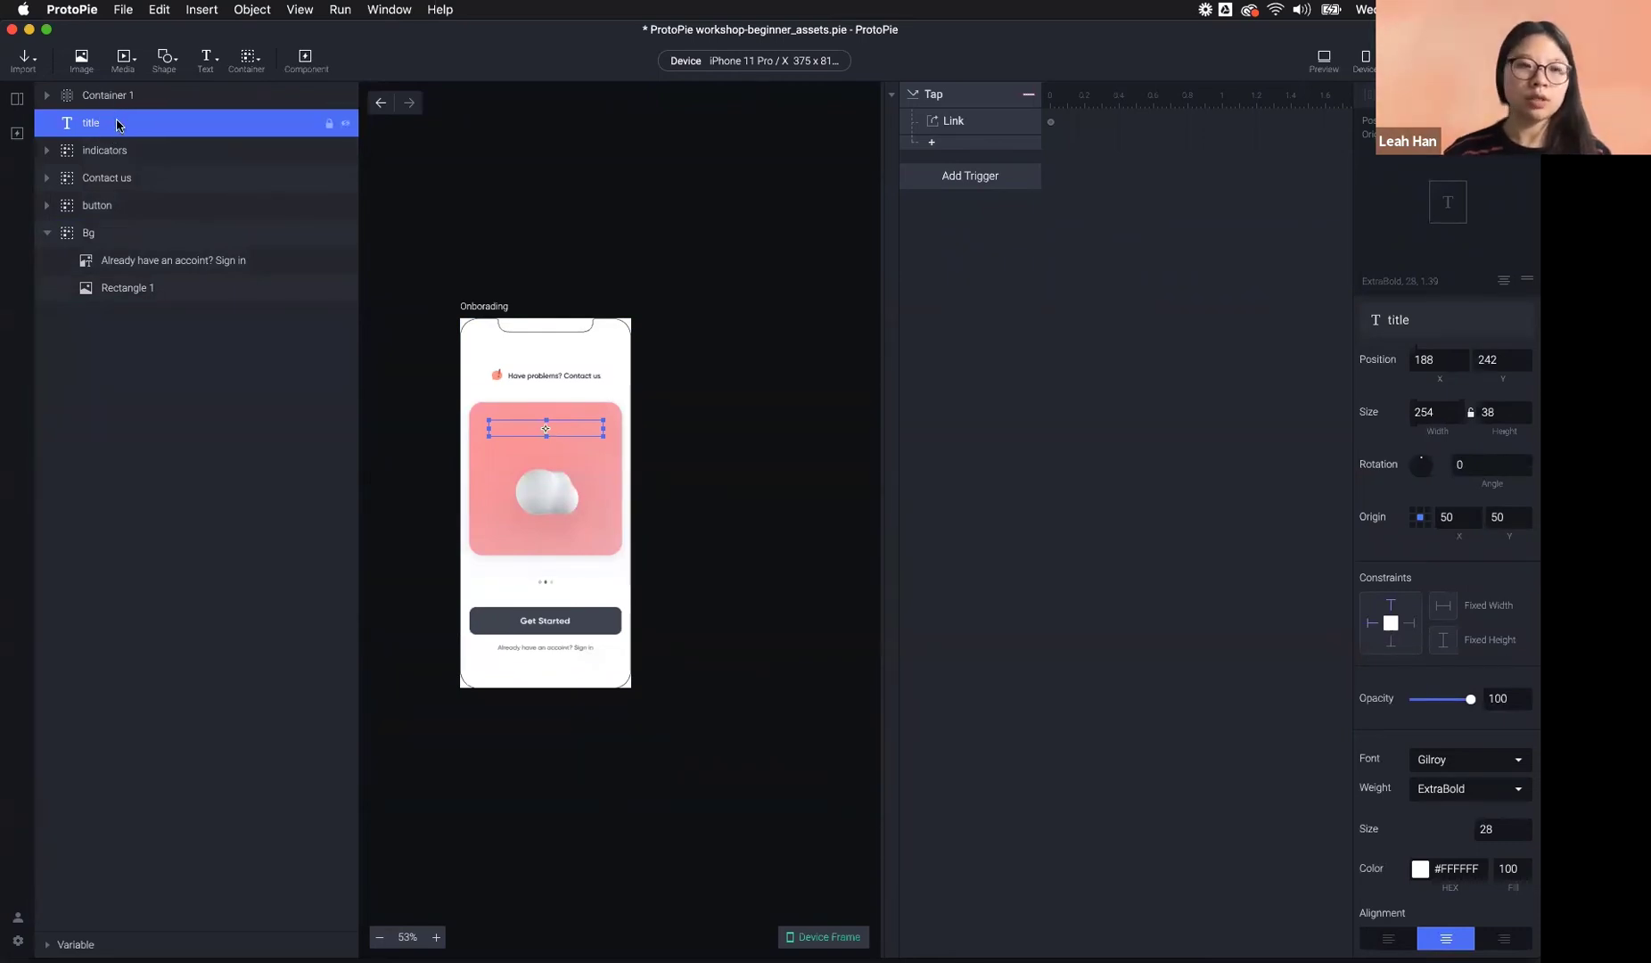
drag(116, 123, 112, 89)
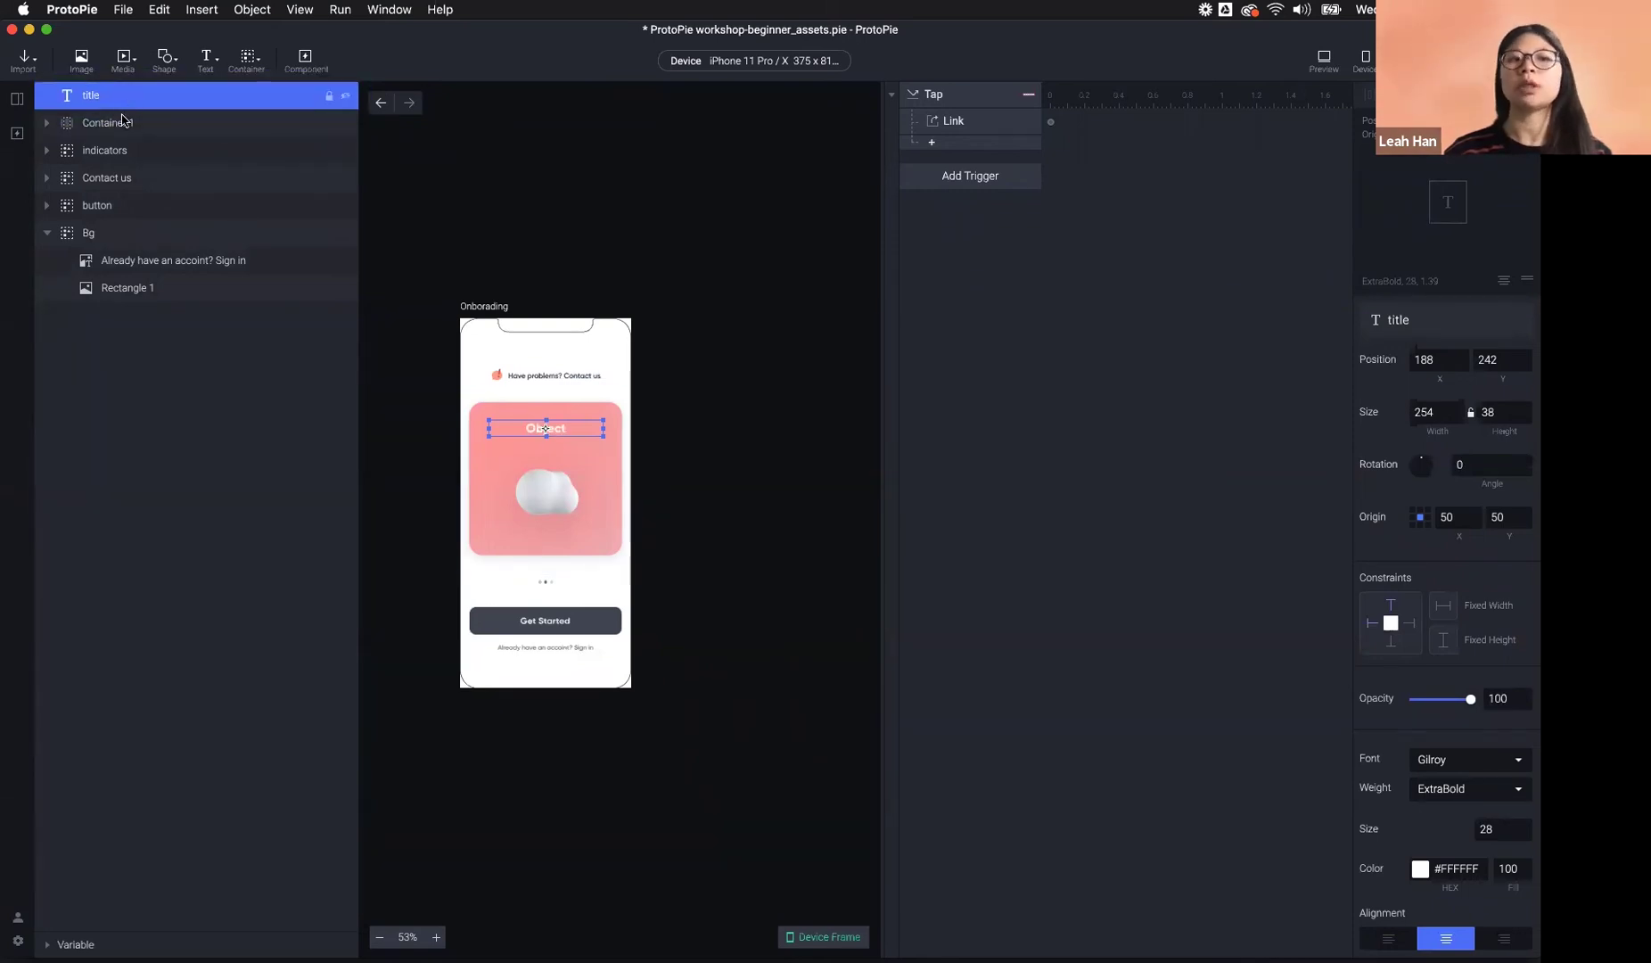
click(671, 269)
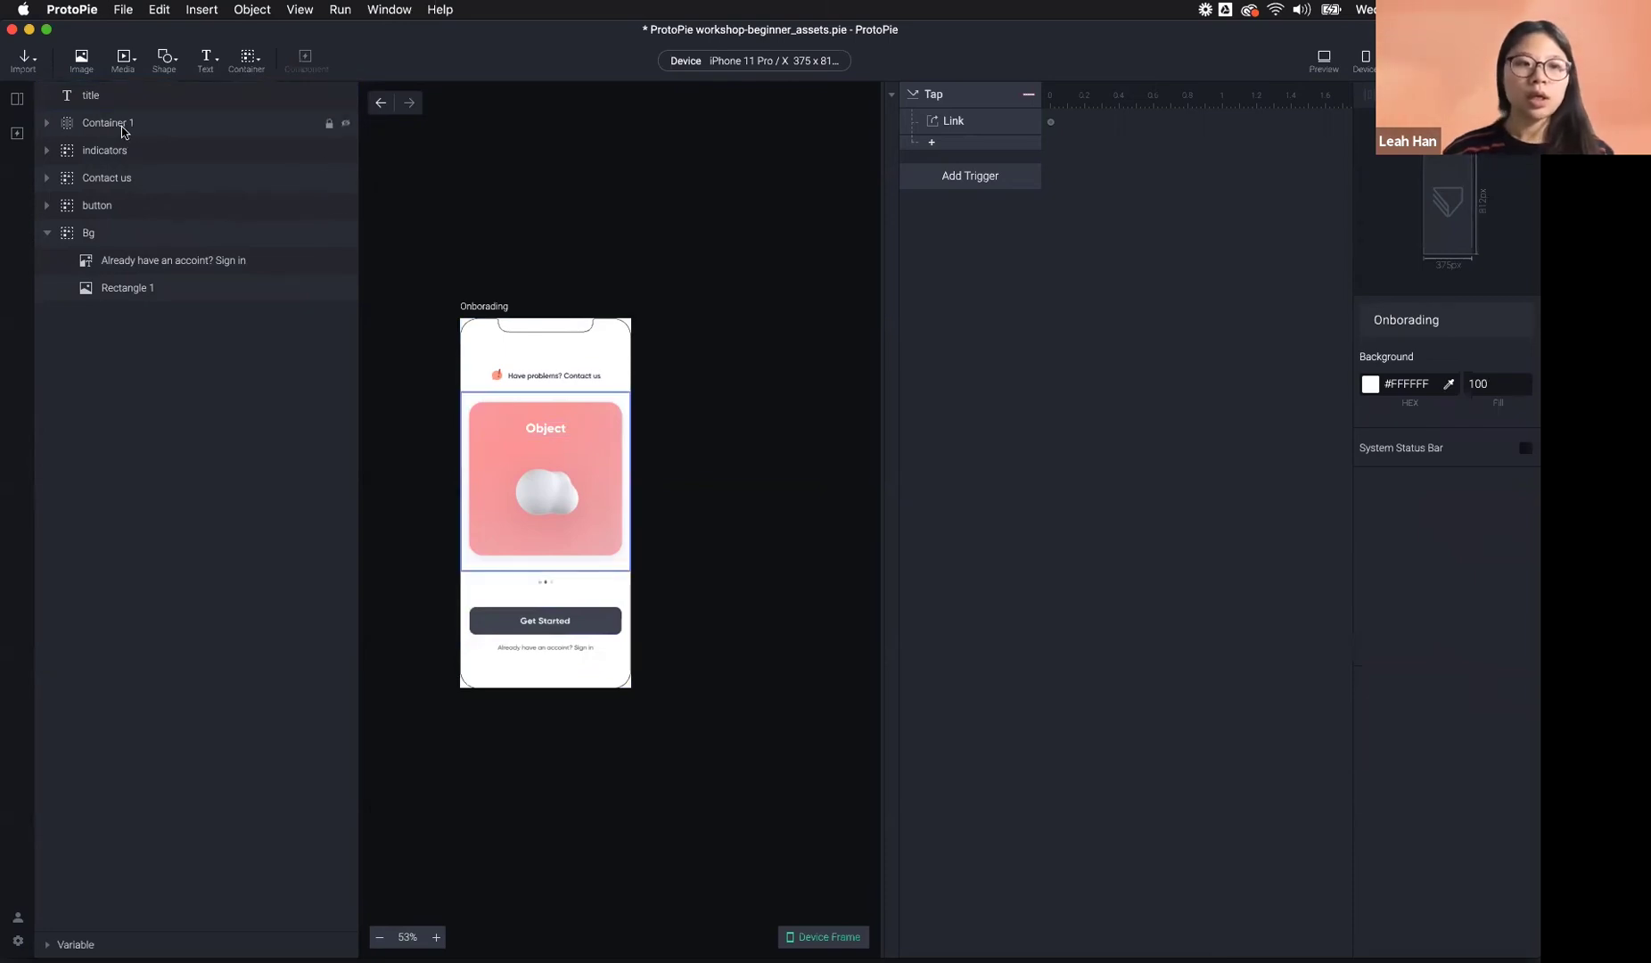
- Turn off Clip Sublayers for the paging container and test swiping to the next card in the preview
click(122, 132)
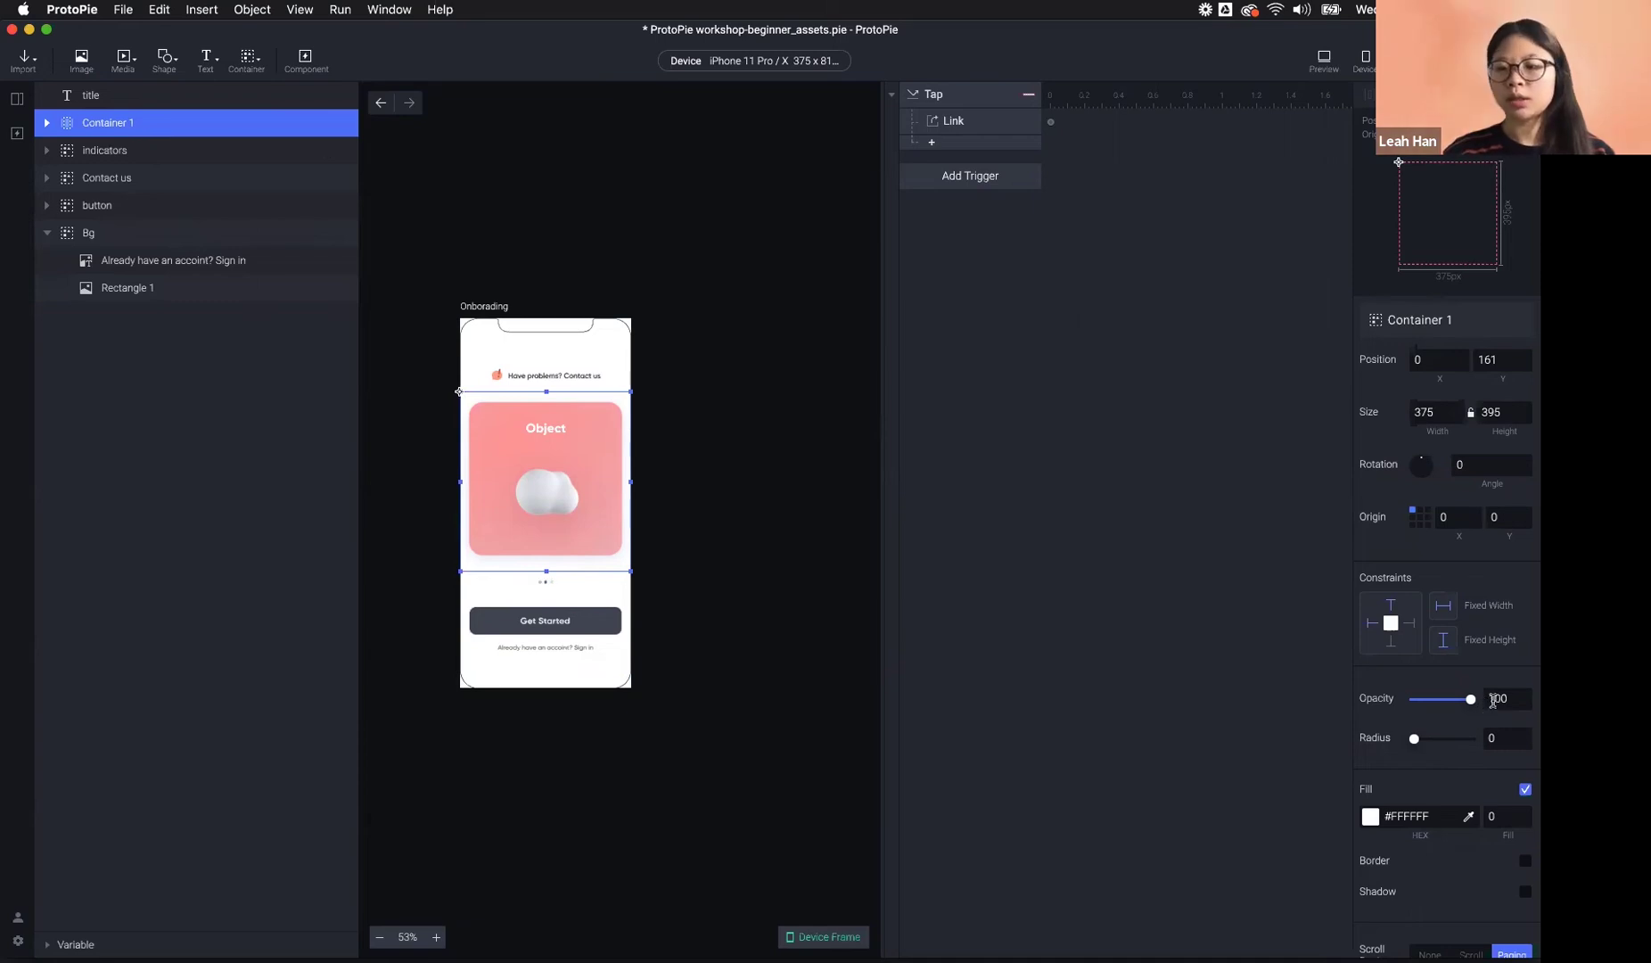
scroll(1480, 695, down, 5)
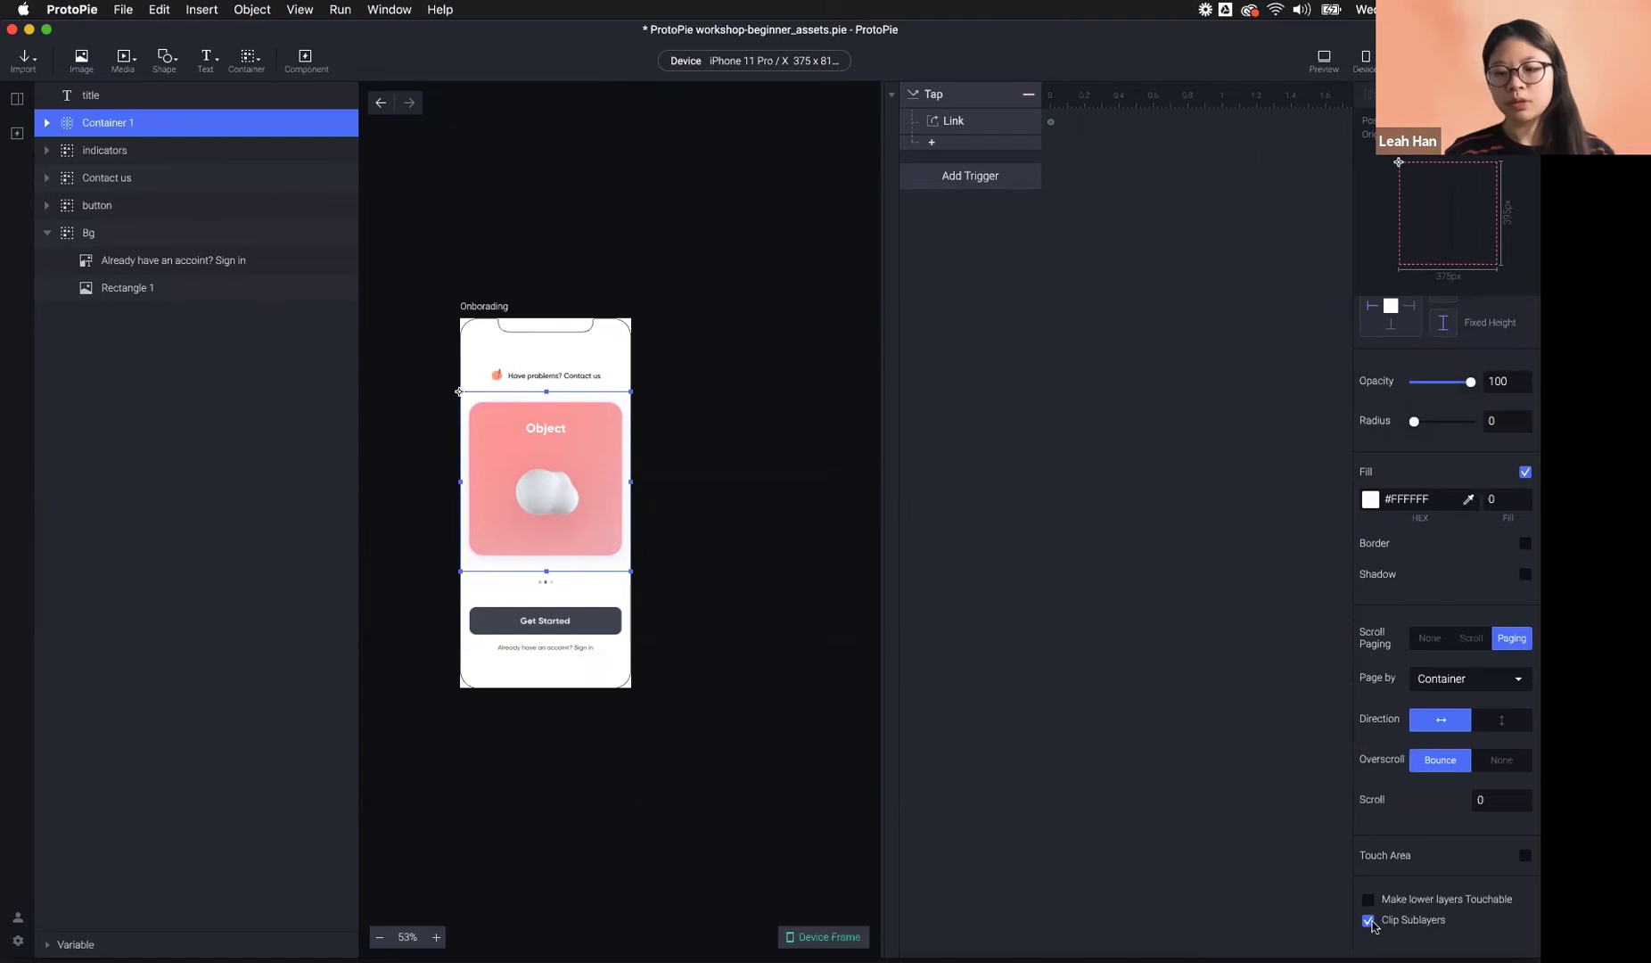
click(1368, 920)
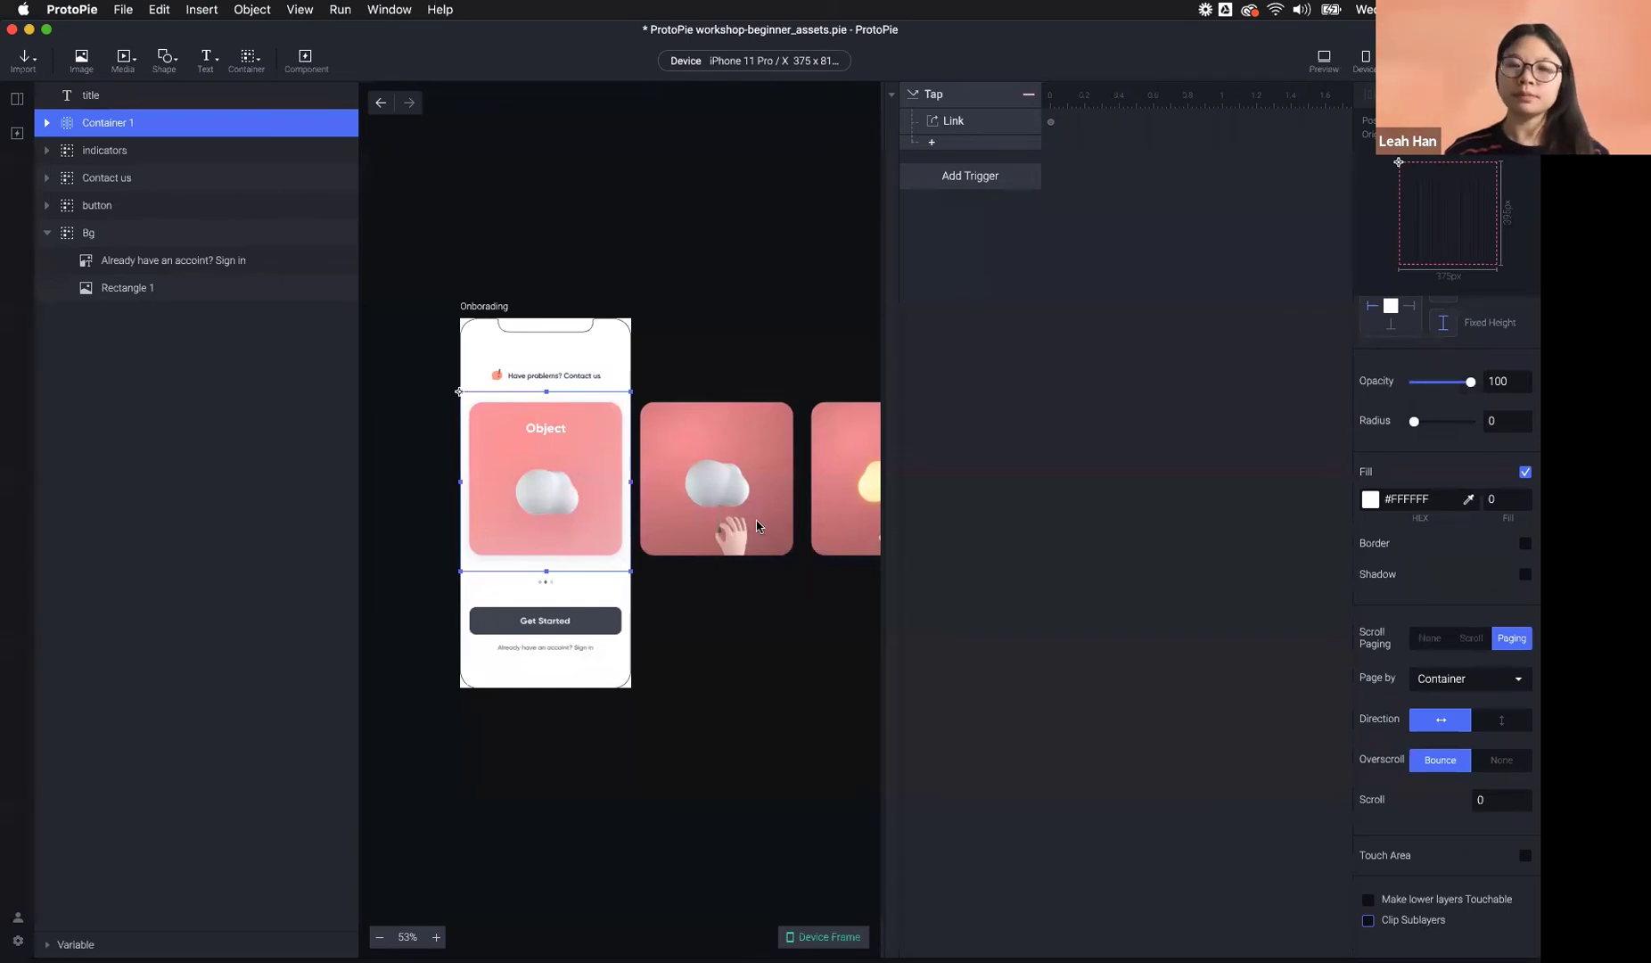
click(1323, 61)
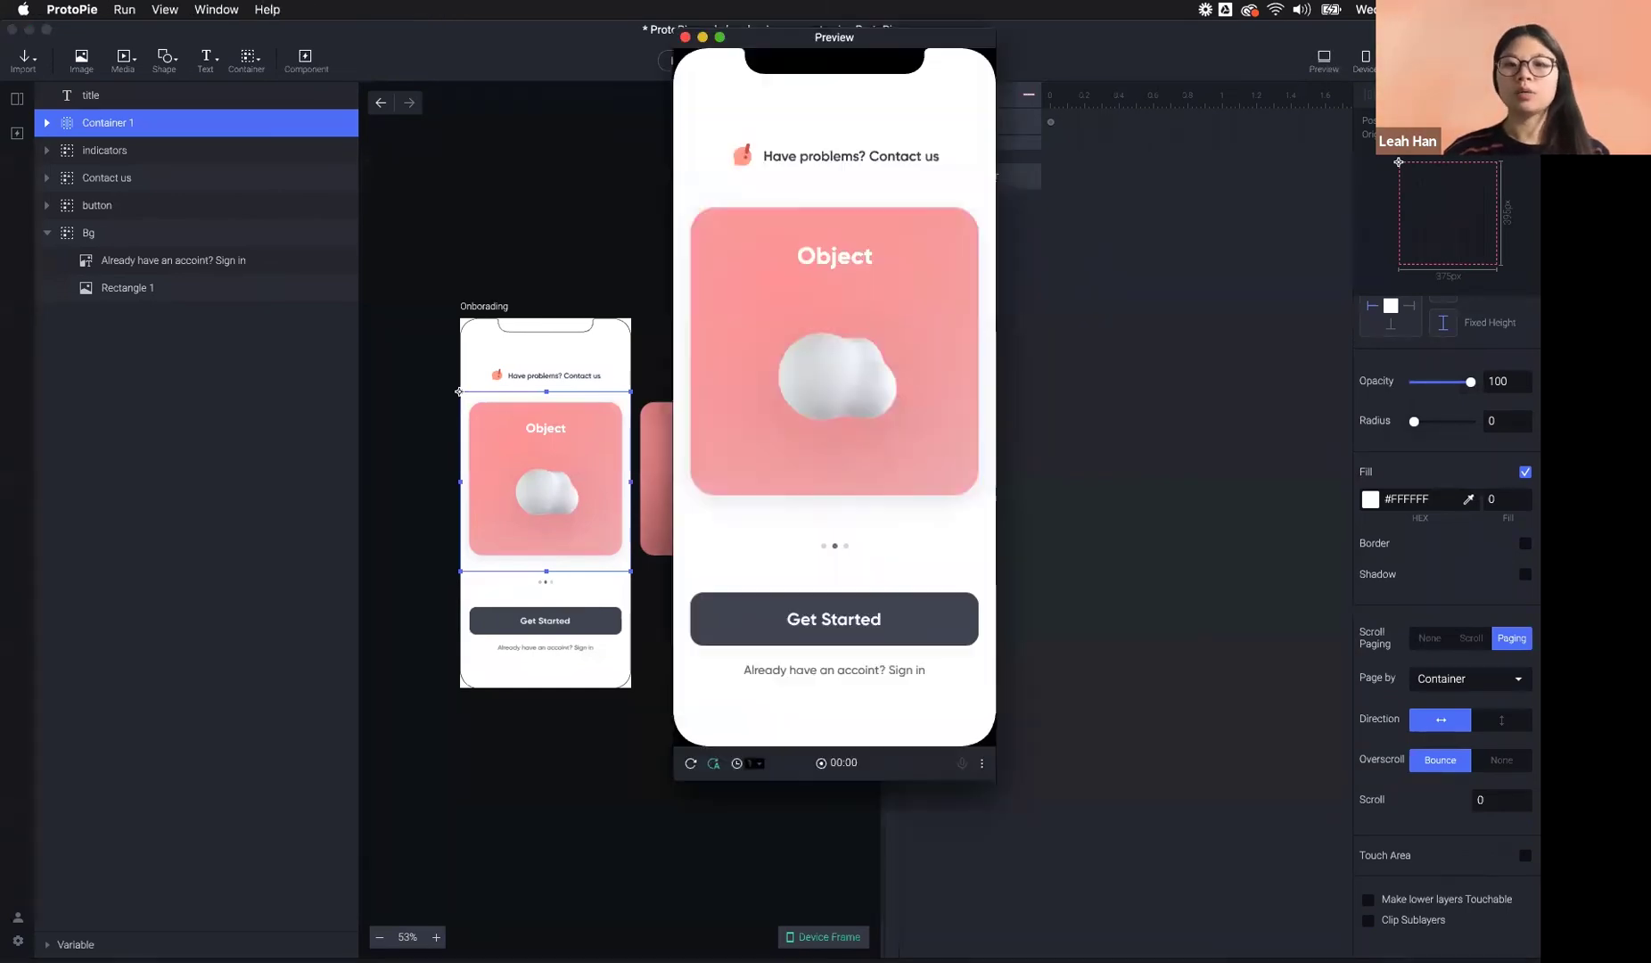
drag(830, 328, 785, 335)
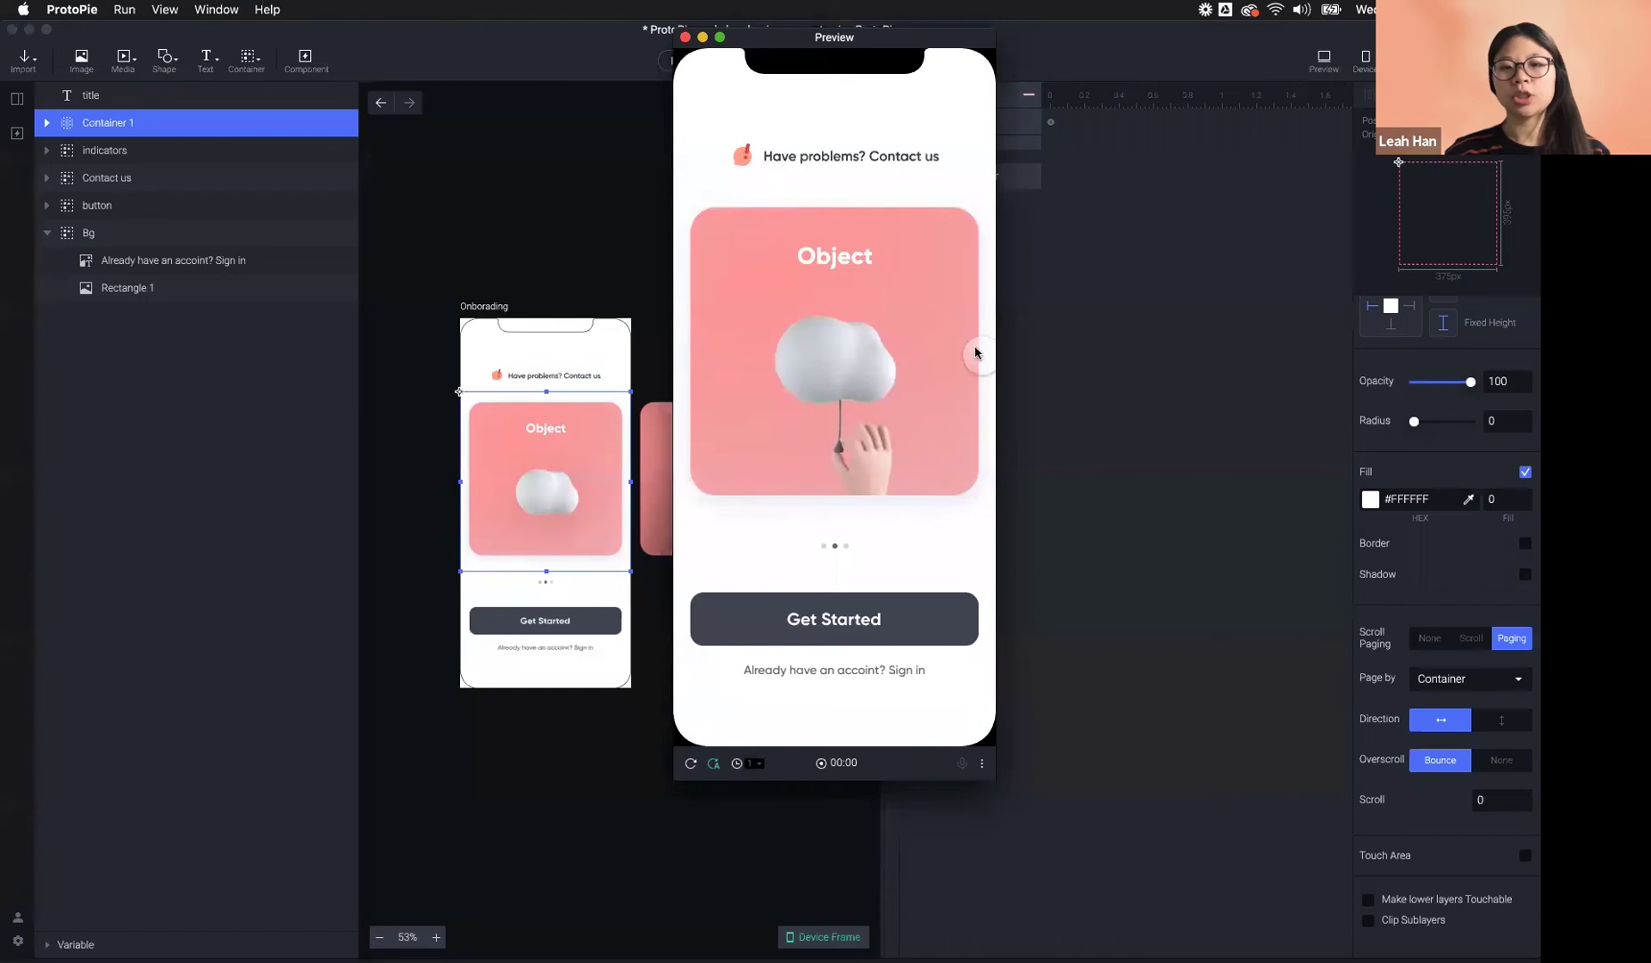
- Test swiping through the cards in the preview and look over the available container types
drag(972, 354, 720, 349)
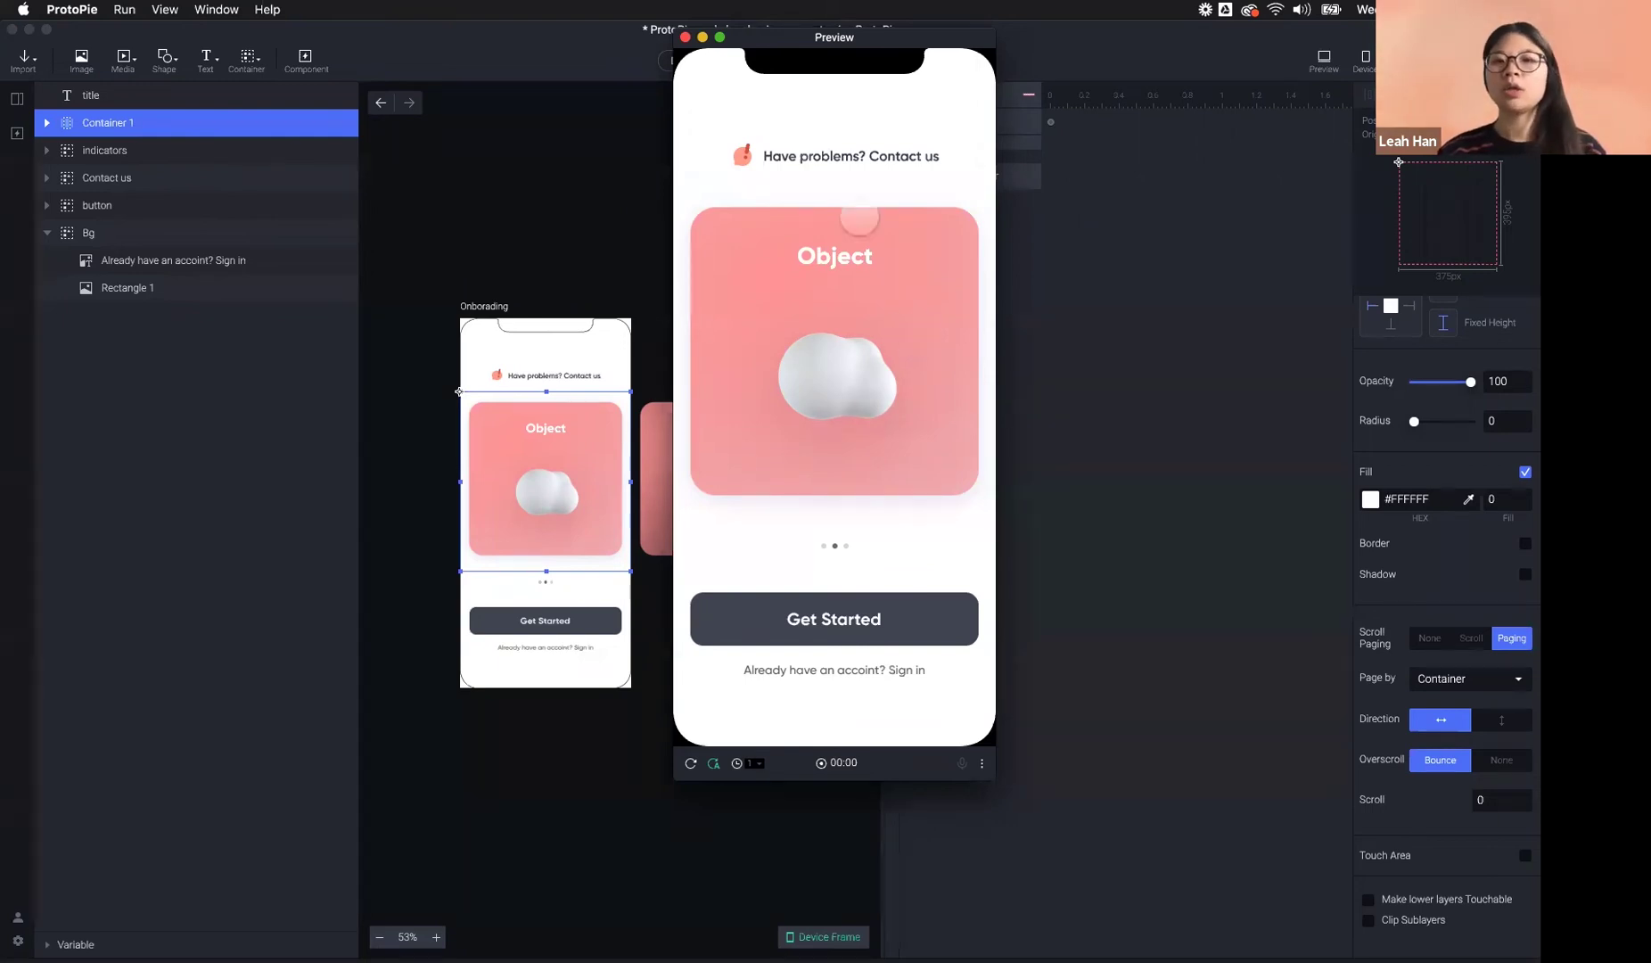
drag(810, 58, 622, 102)
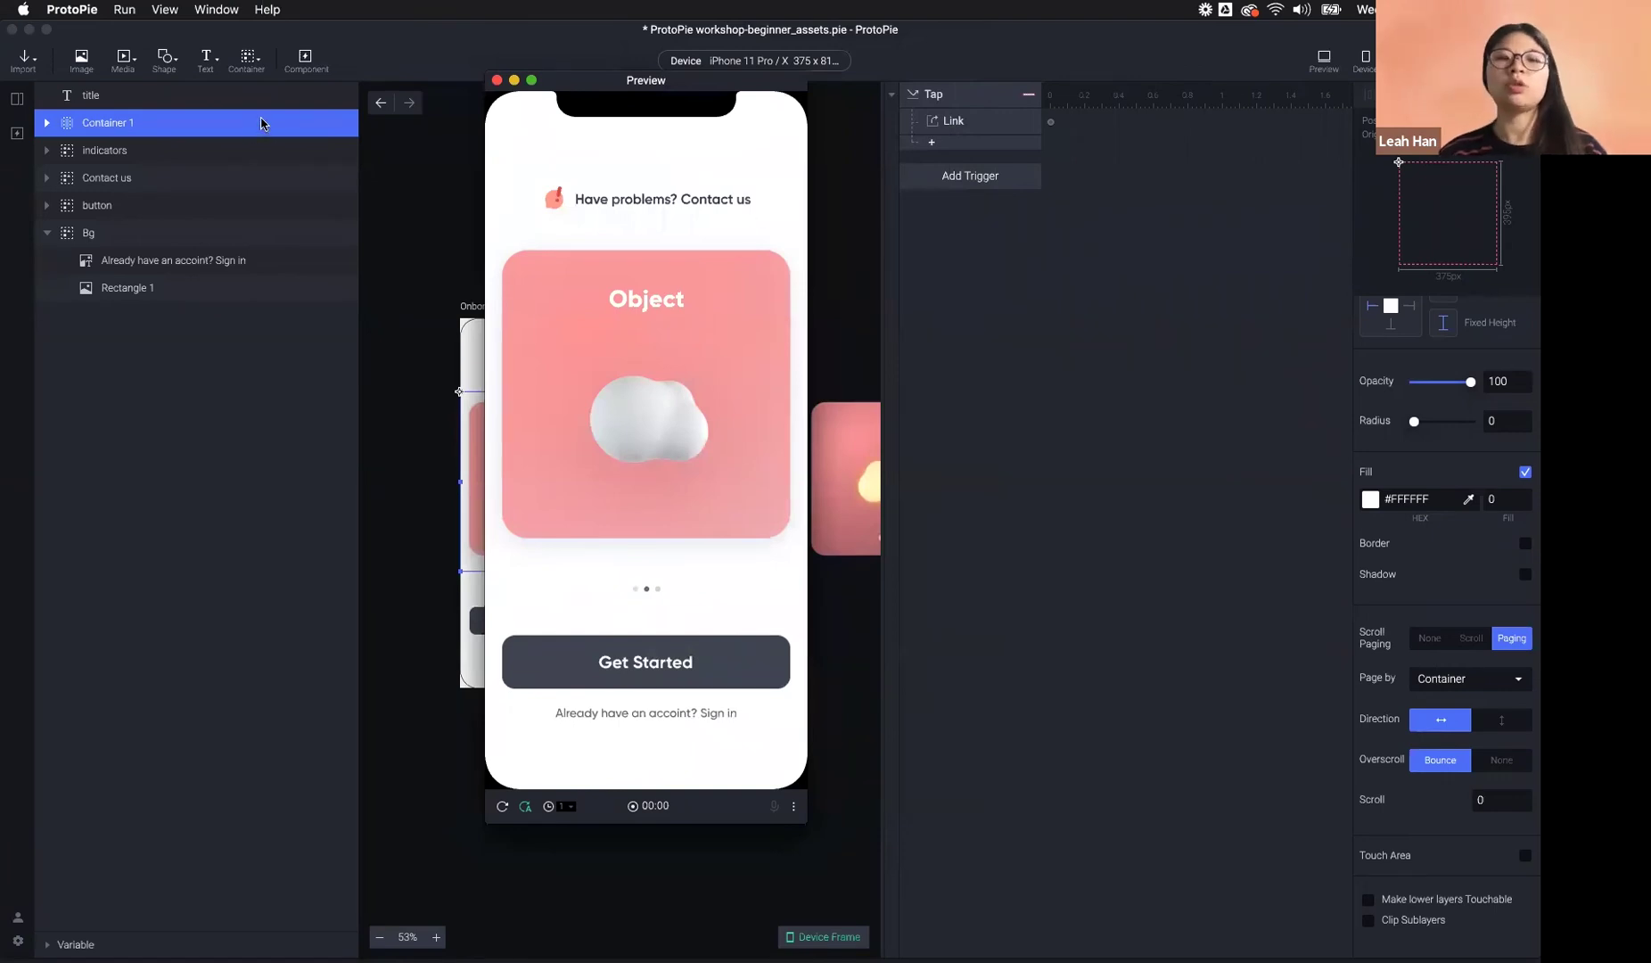
click(258, 72)
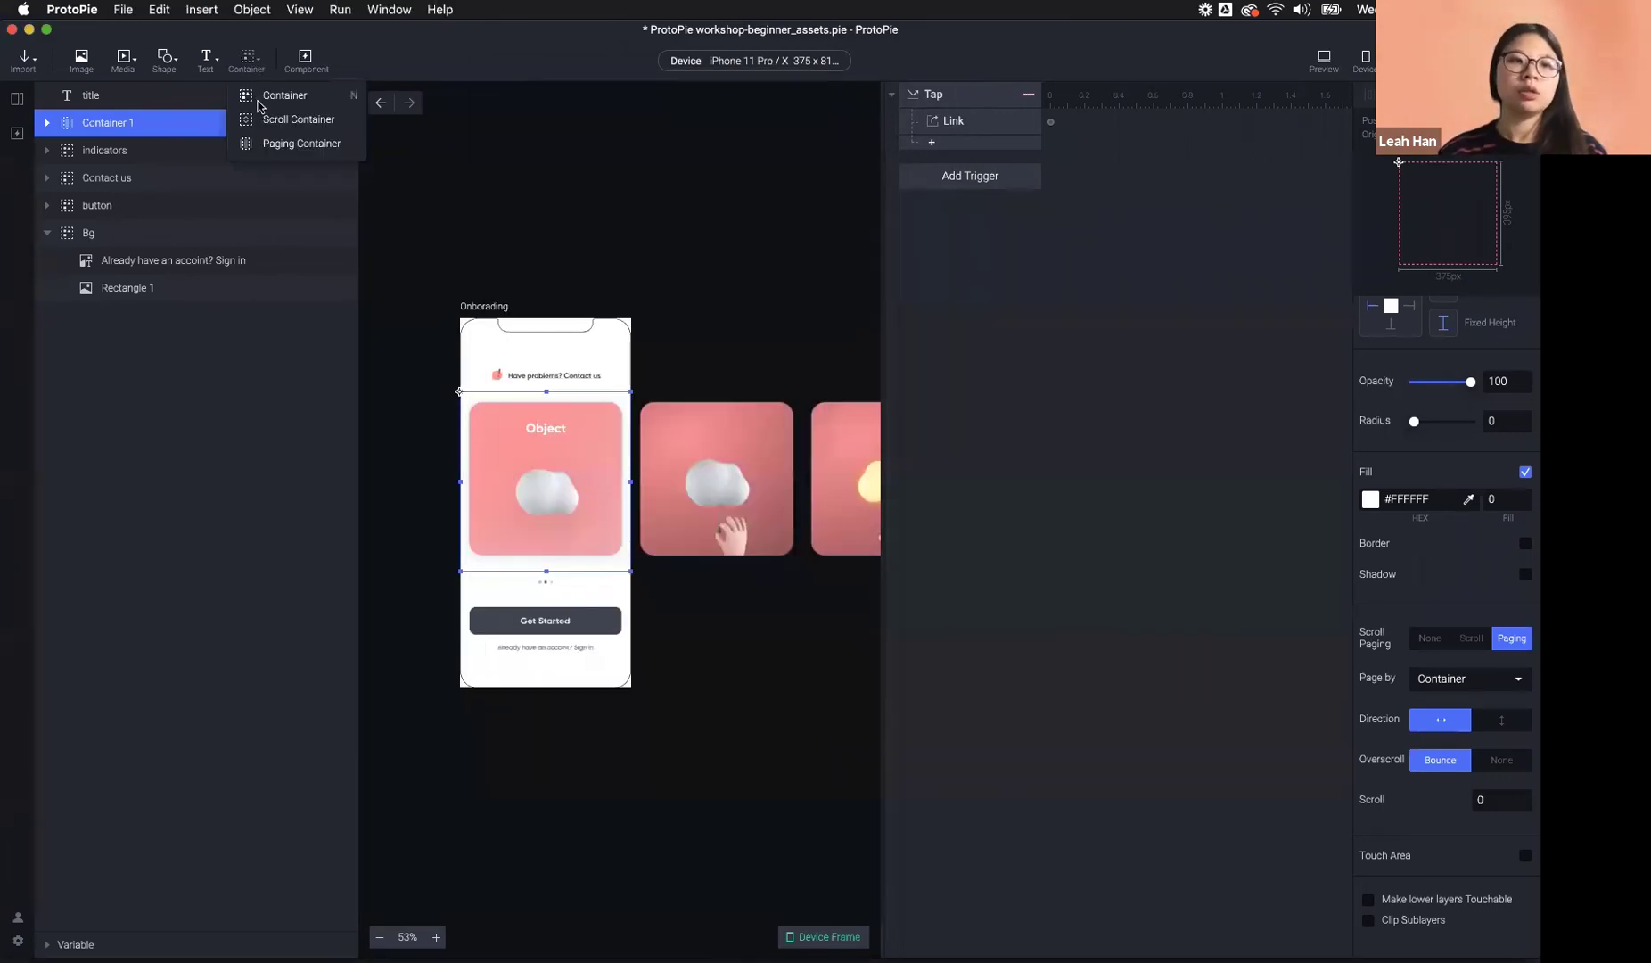
click(446, 163)
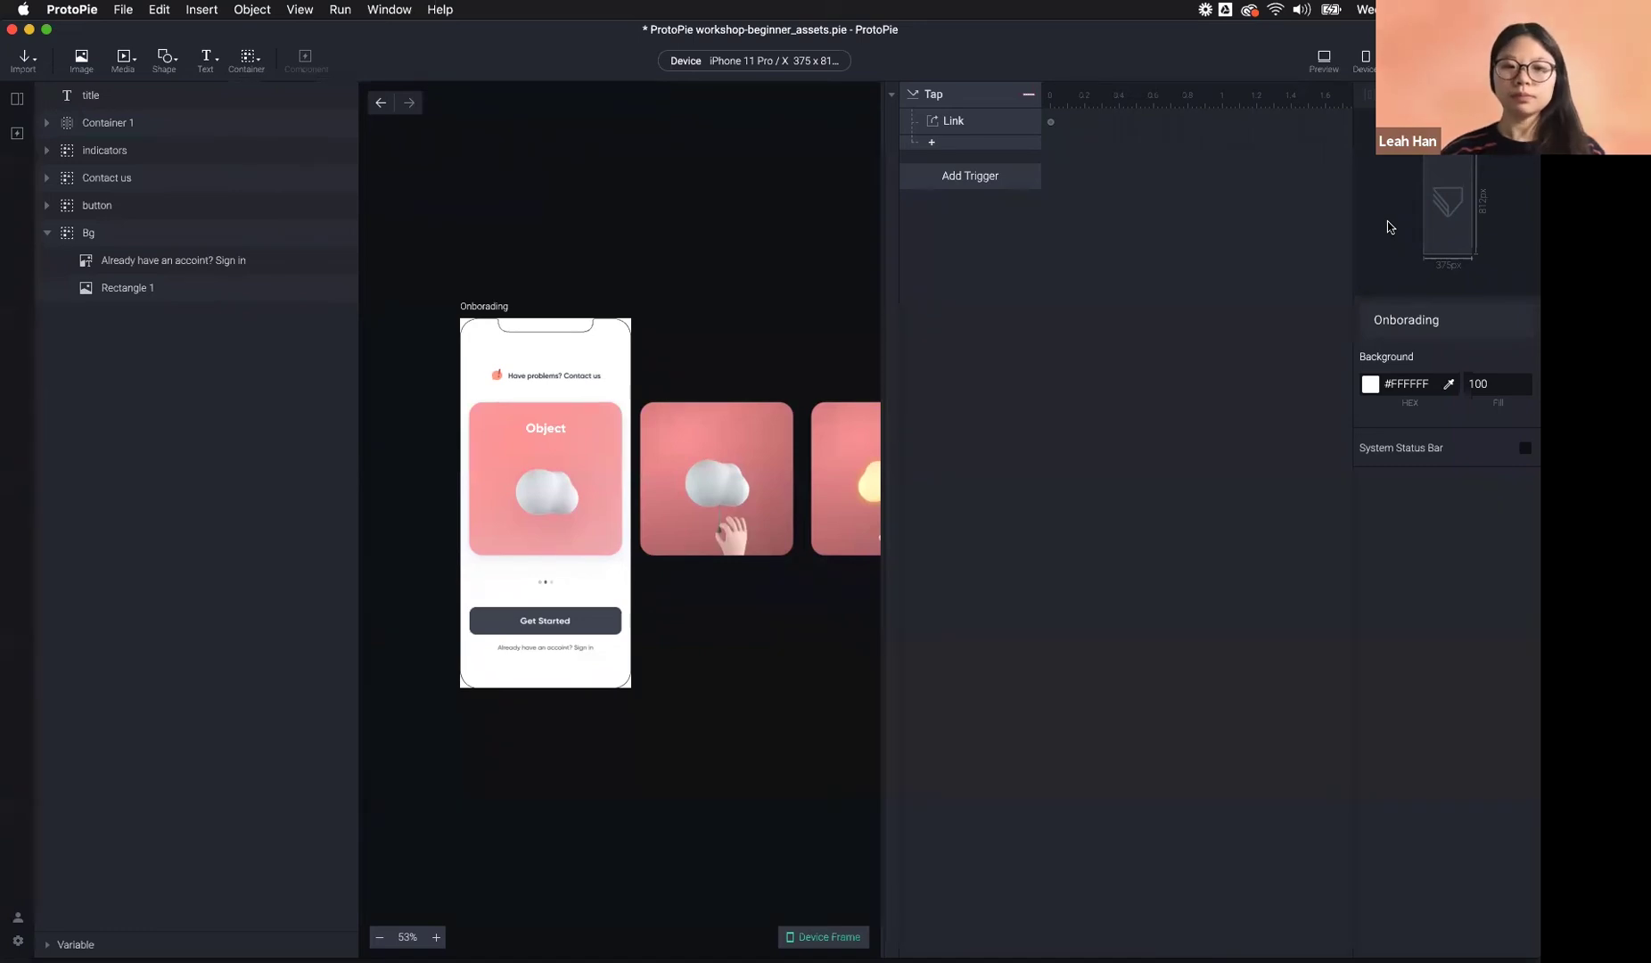
click(1317, 73)
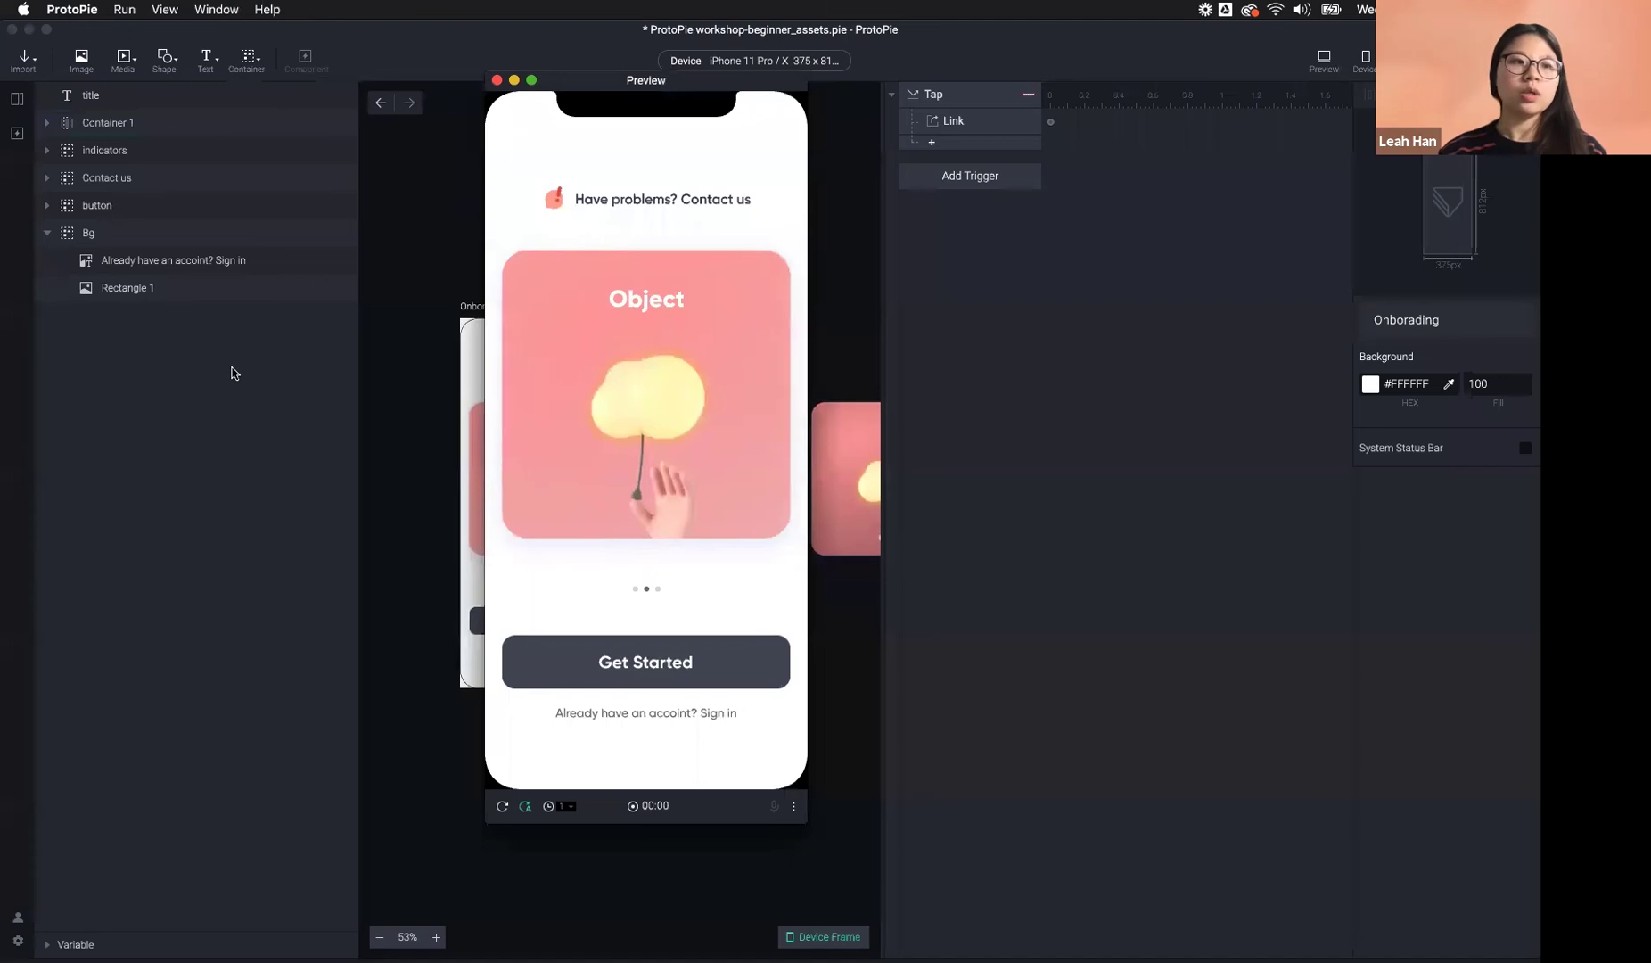
- Switch Container 1 from Paging to Scroll with a horizontal direction
click(231, 373)
click(153, 125)
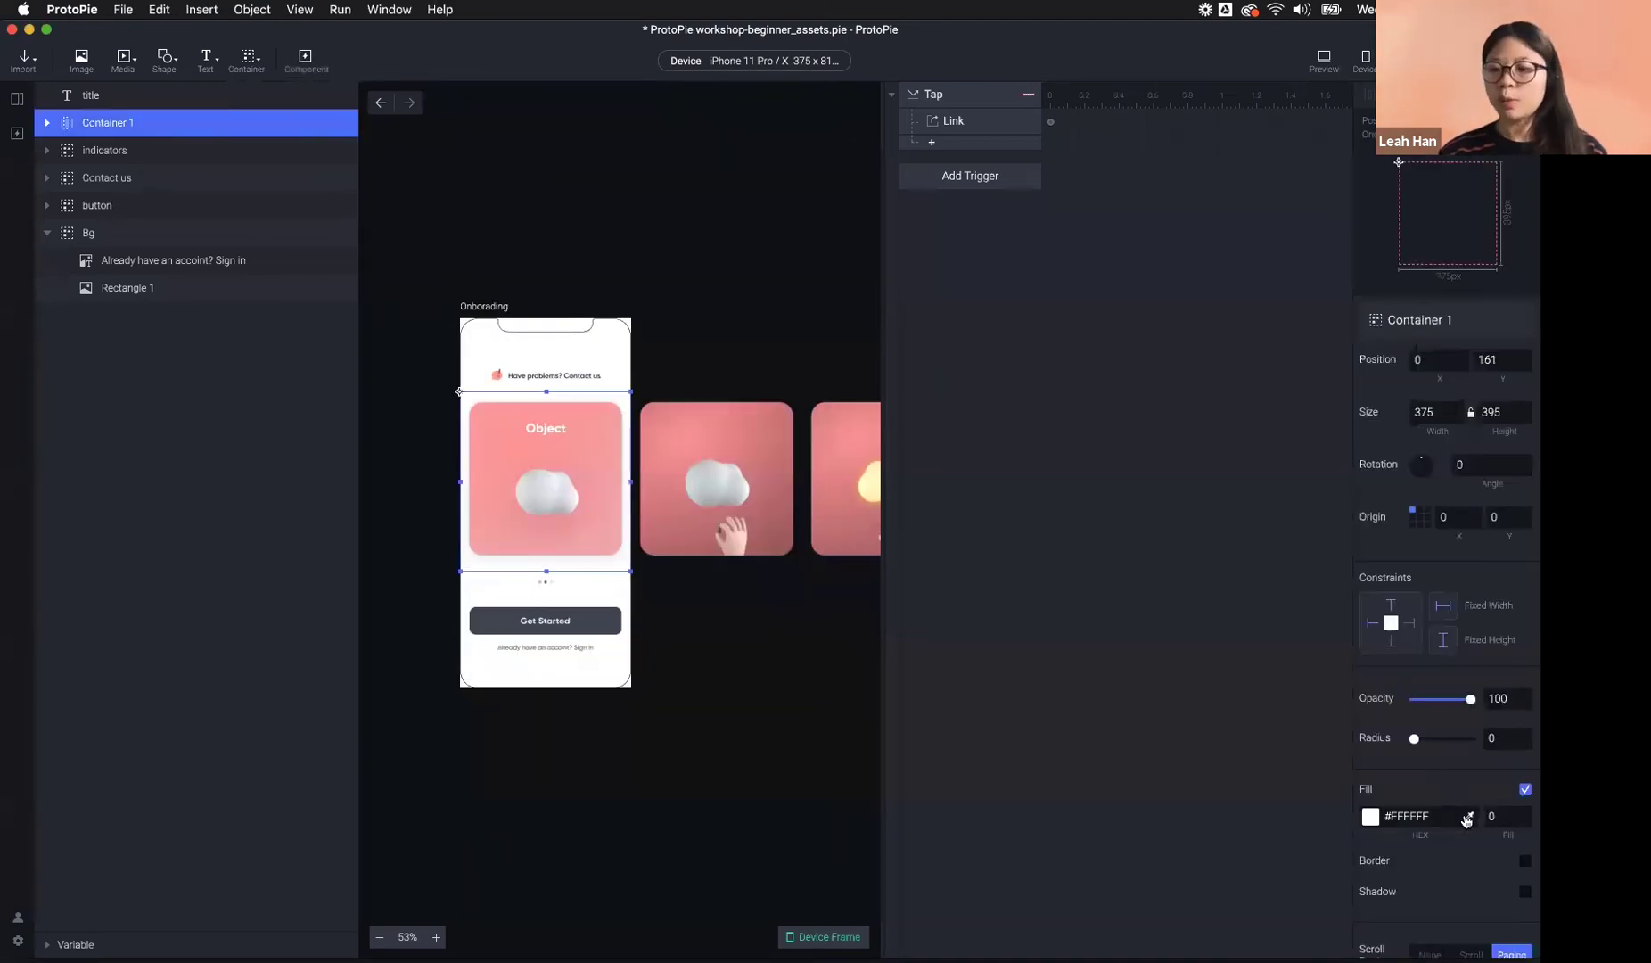
scroll(1466, 821, down, 5)
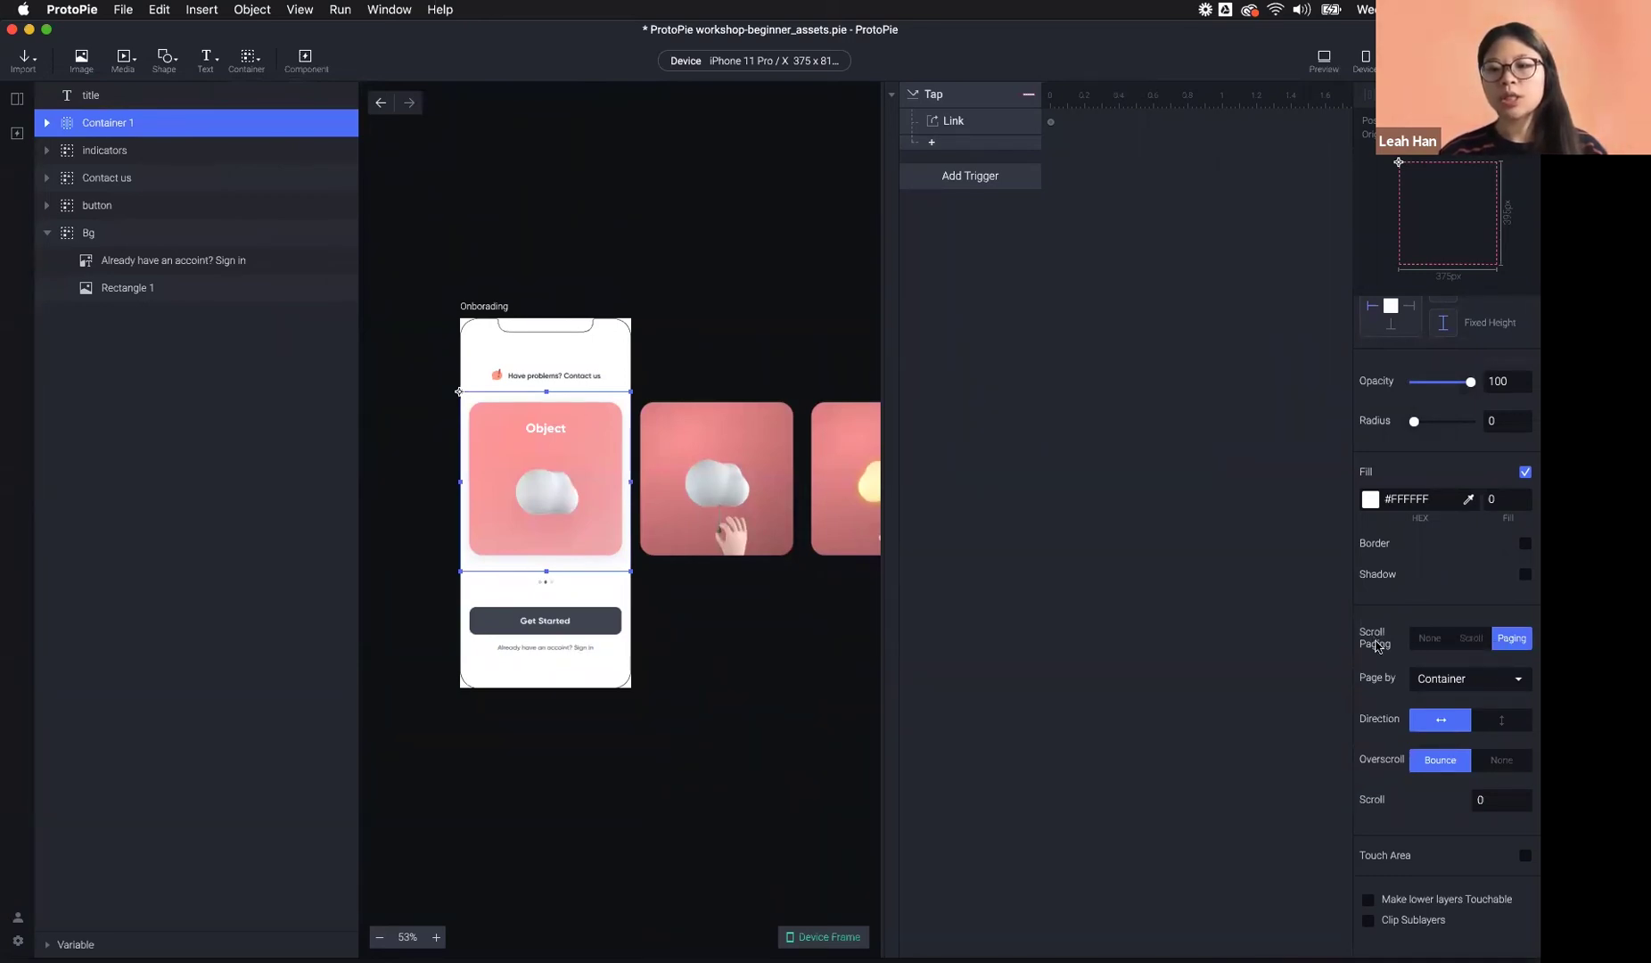
click(1470, 638)
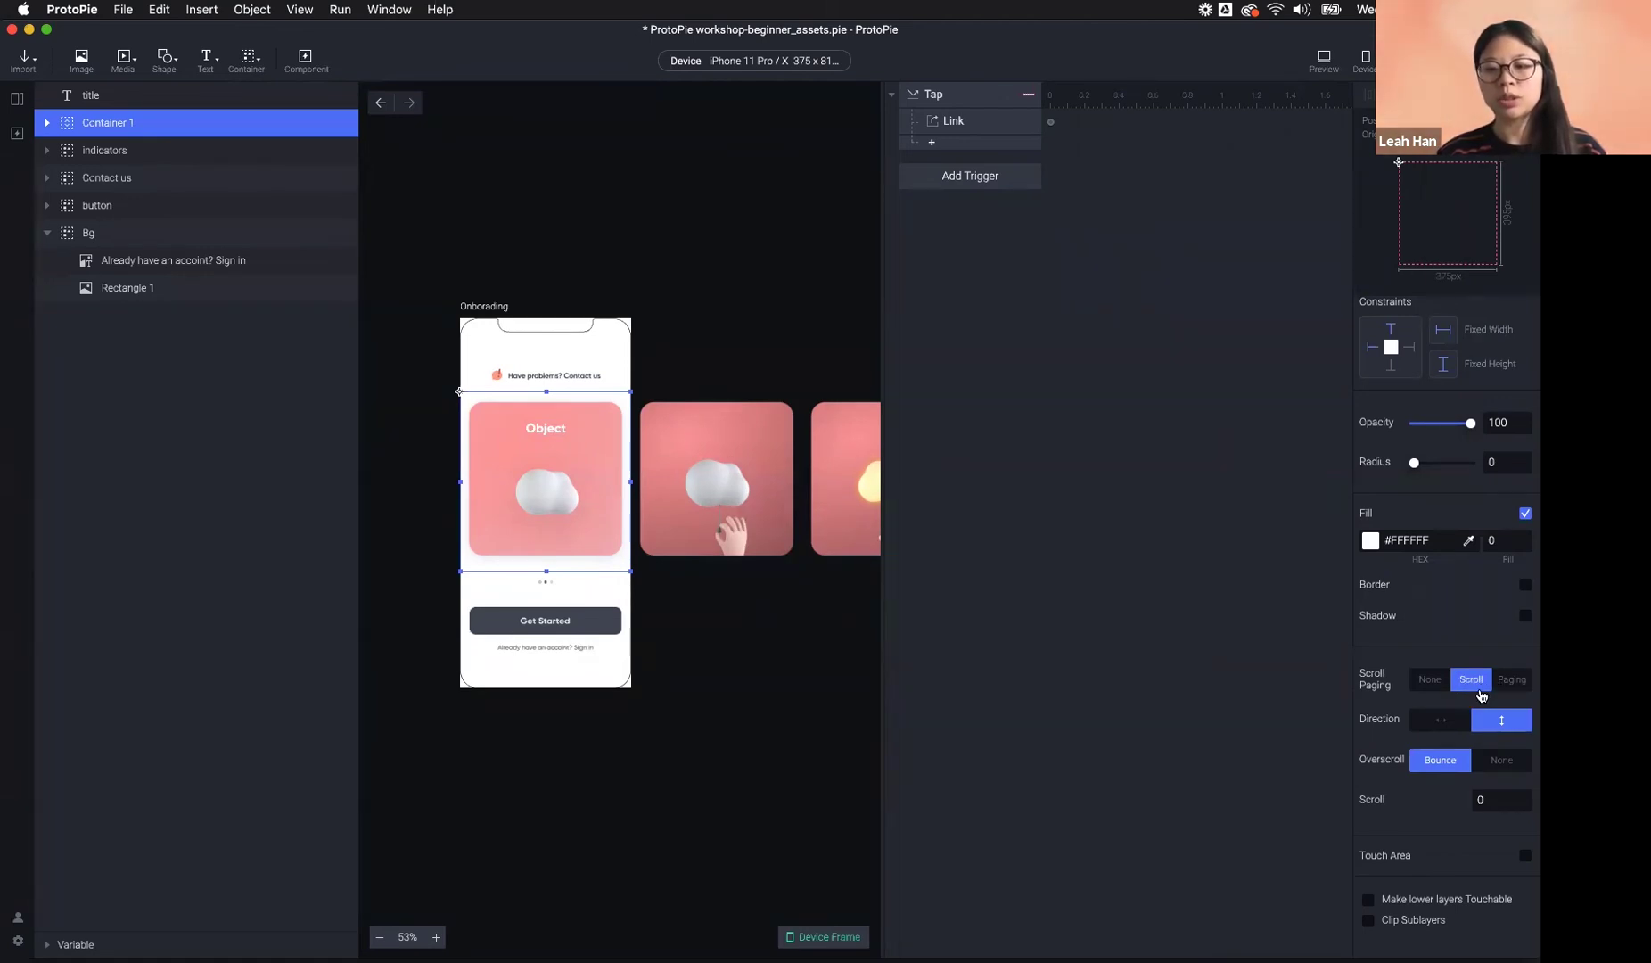
click(1444, 720)
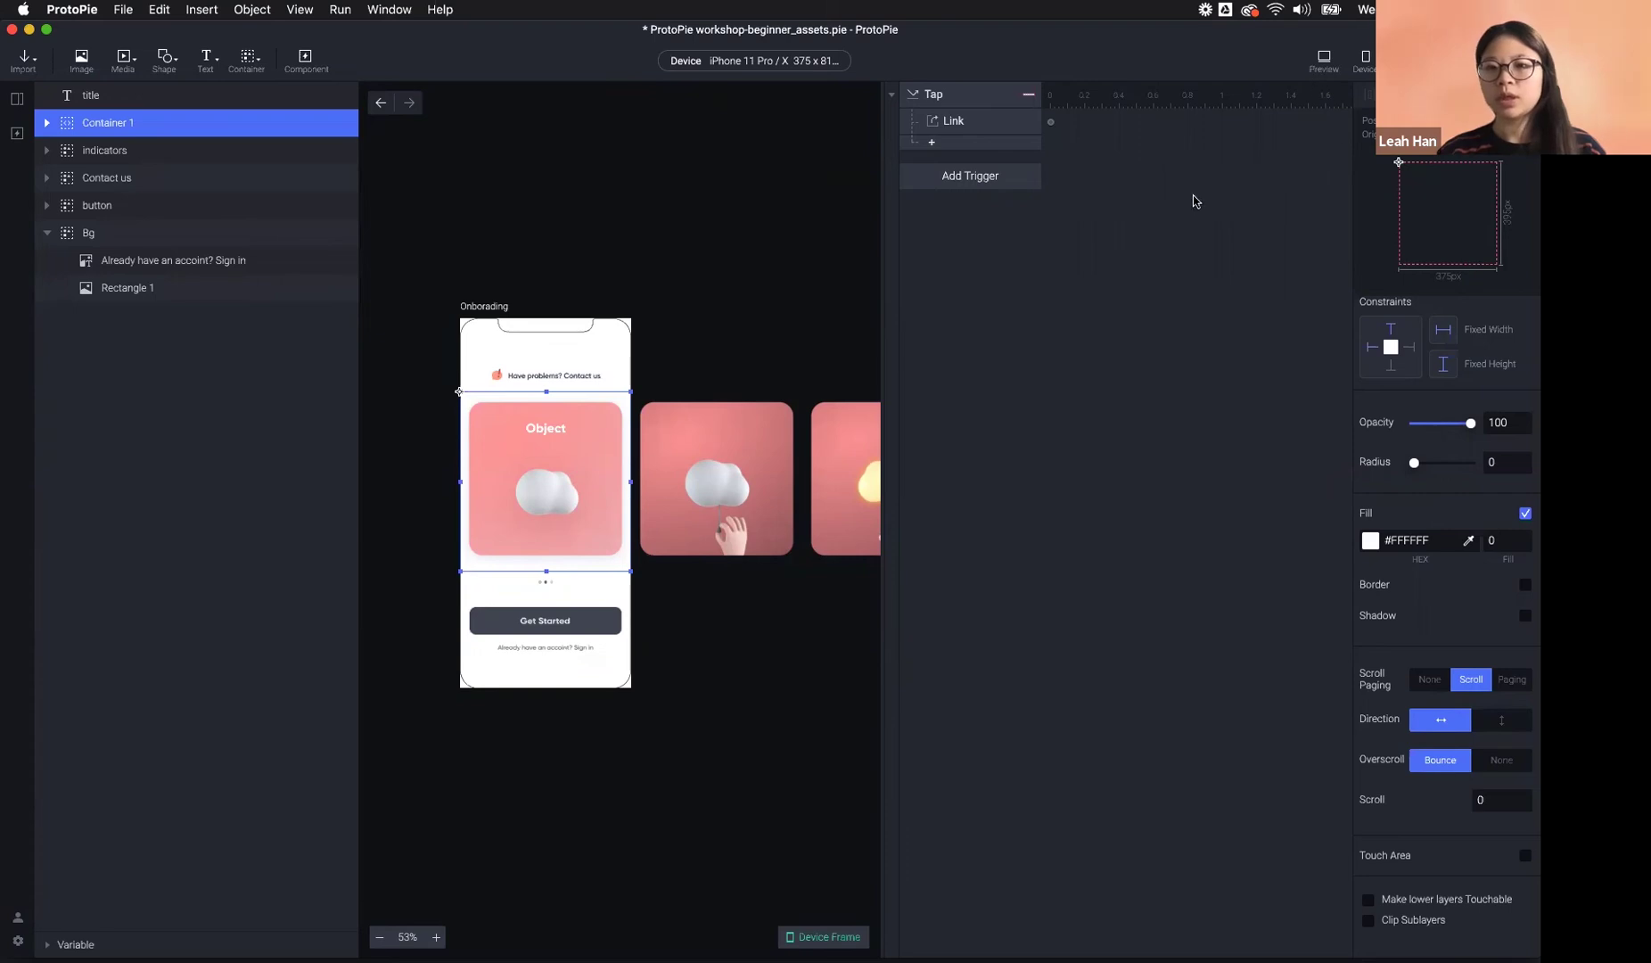
- Test how the cards scroll freely back and forth in the preview, closing it when finished
click(1317, 65)
drag(660, 421, 703, 419)
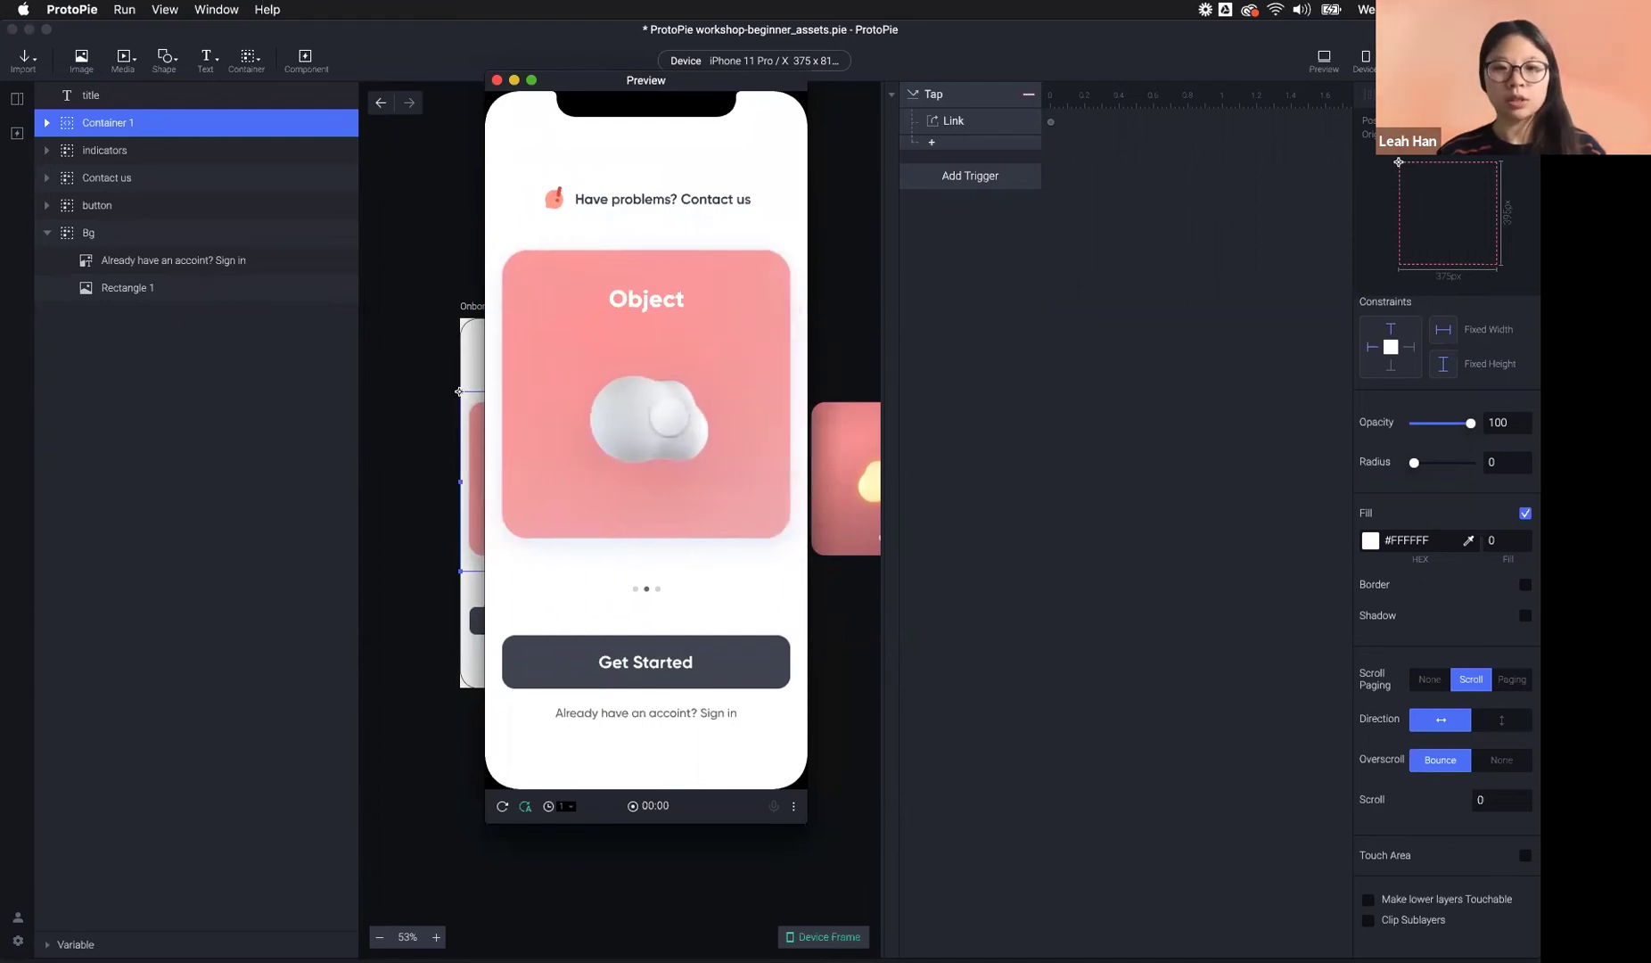
scroll(718, 417, right, 3)
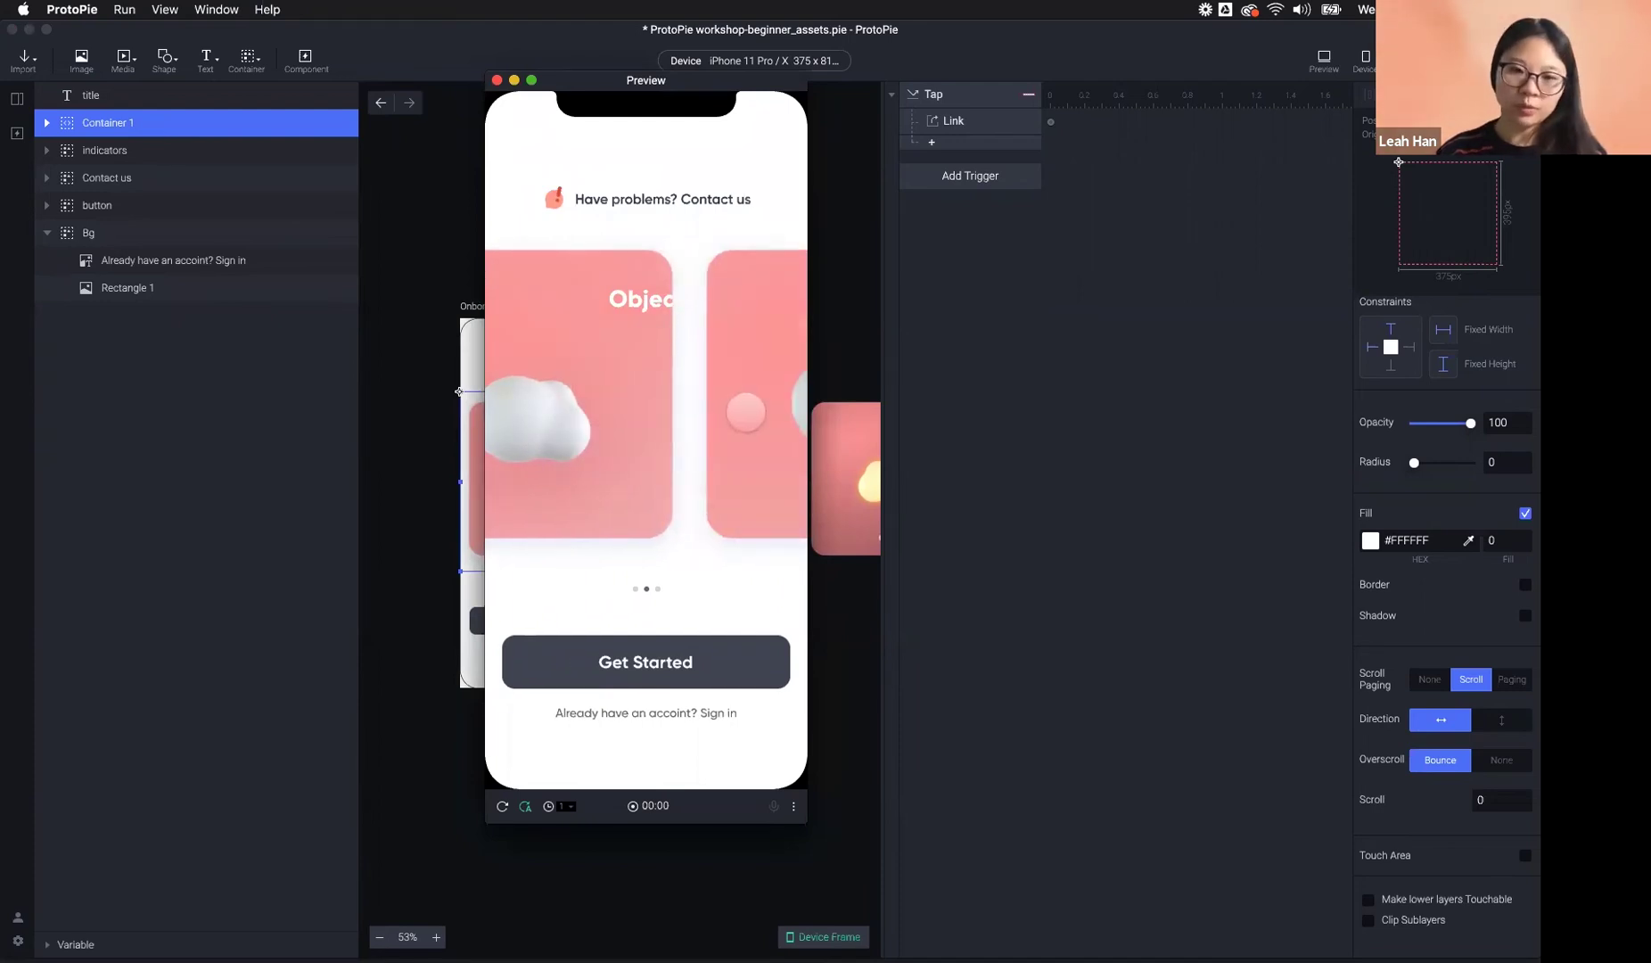
scroll(736, 414, left, 3)
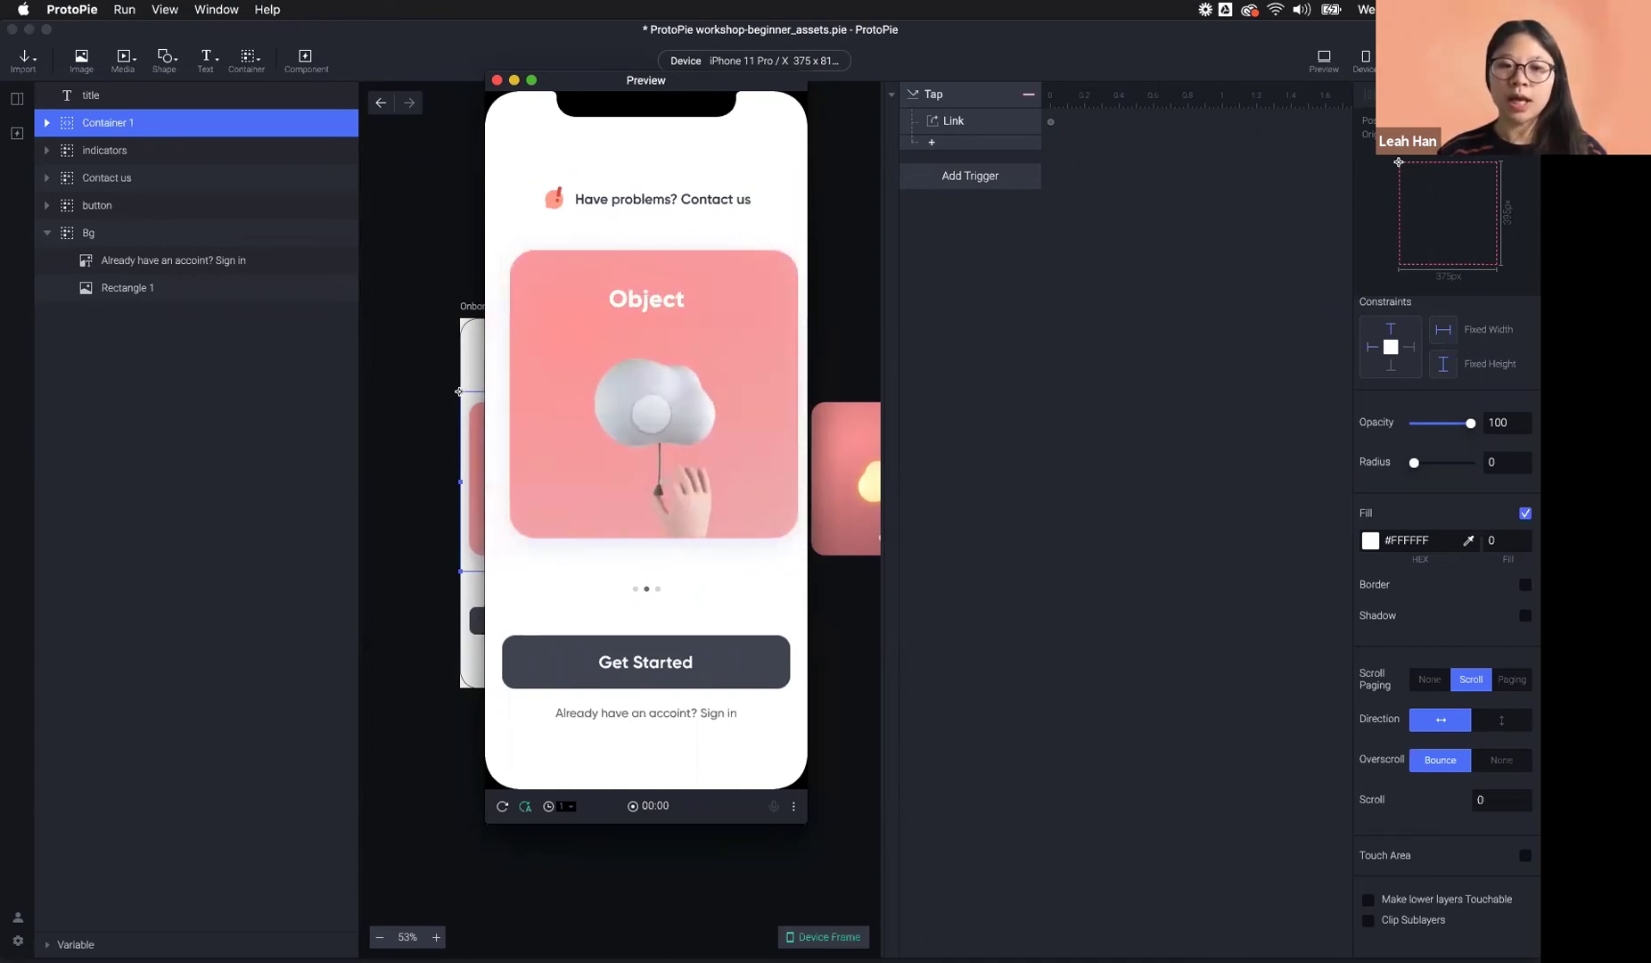
scroll(646, 396, right, 2)
scroll(646, 397, left, 2)
scroll(646, 397, right, 2)
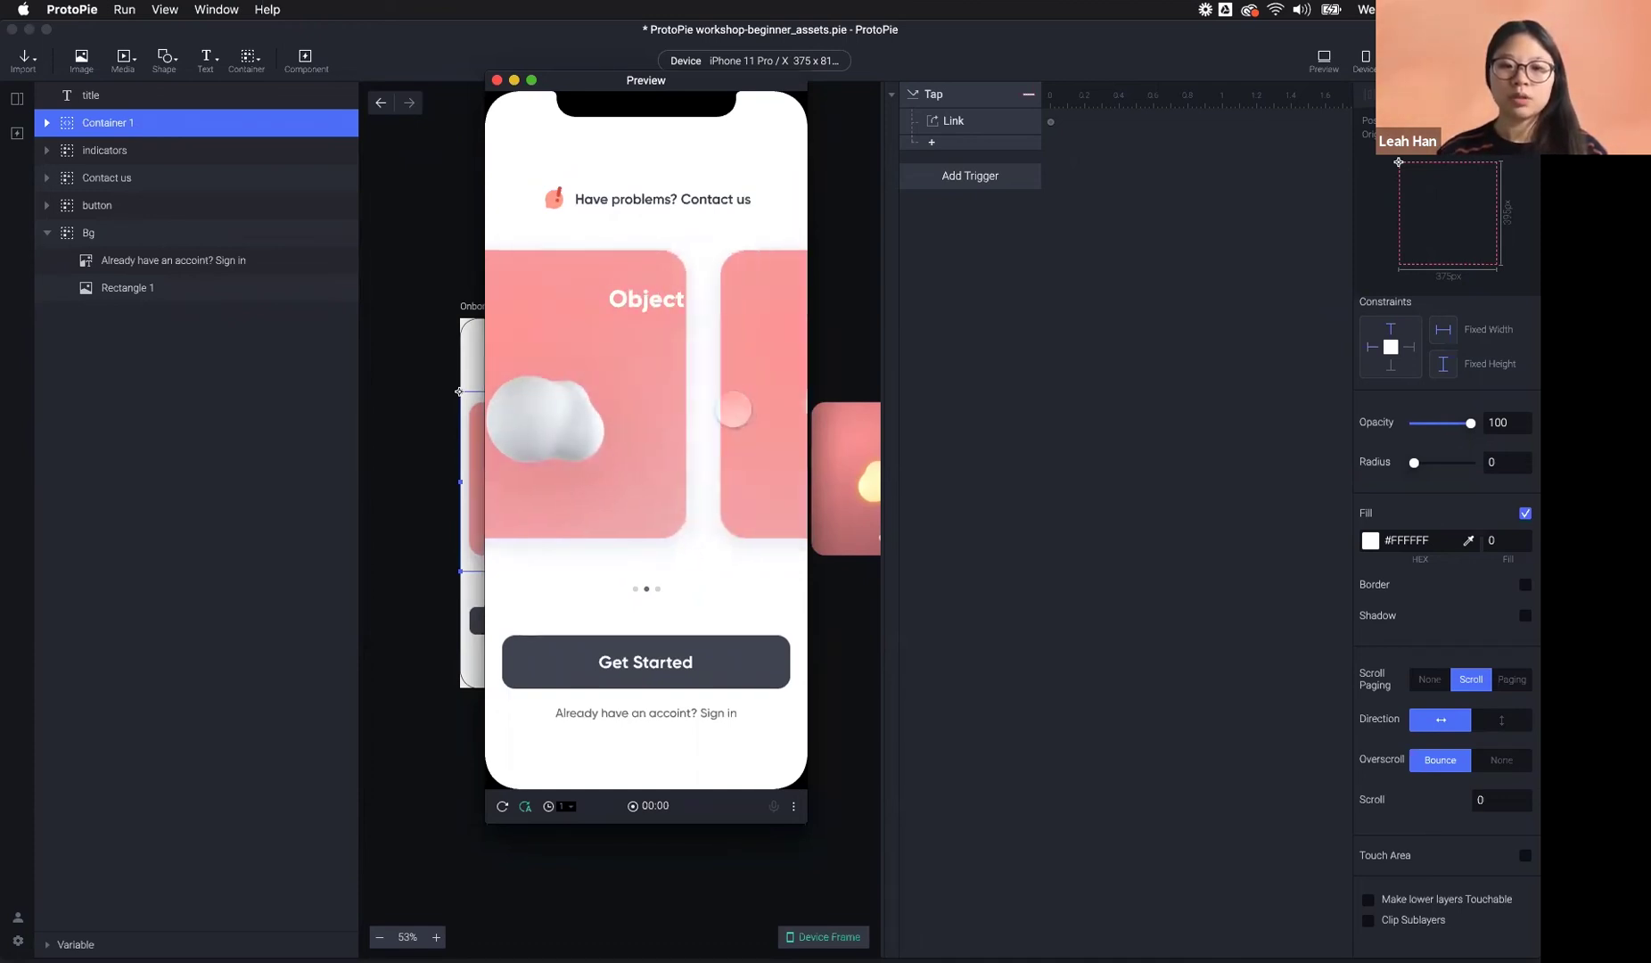
scroll(646, 396, left, 2)
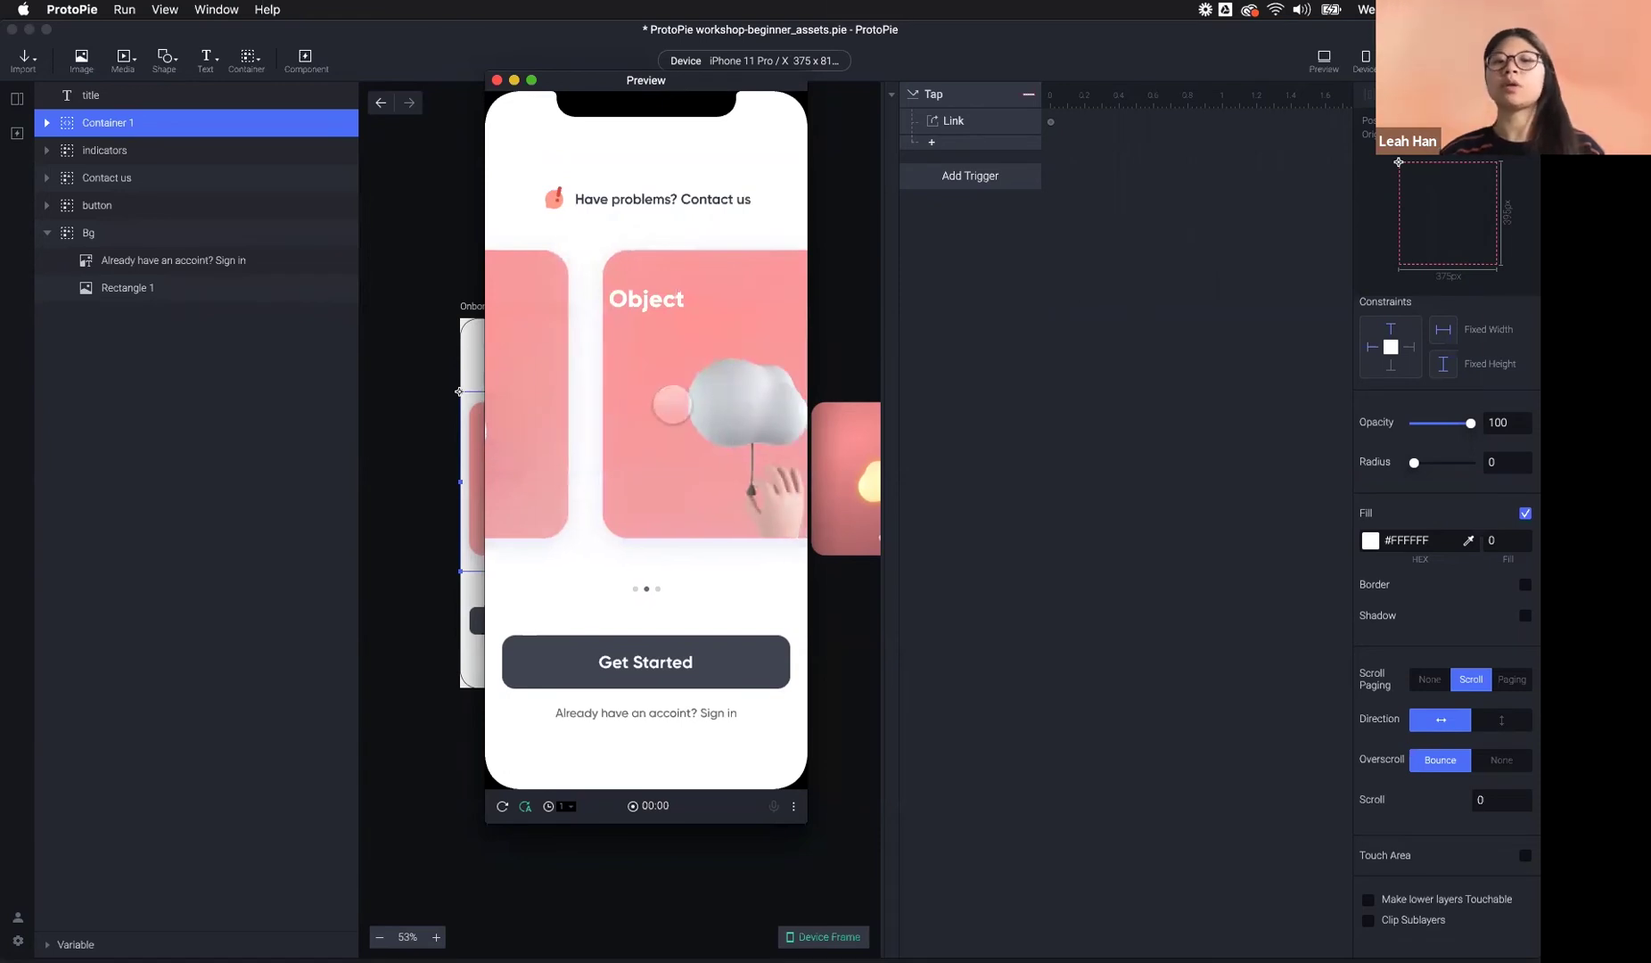
scroll(646, 396, right, 3)
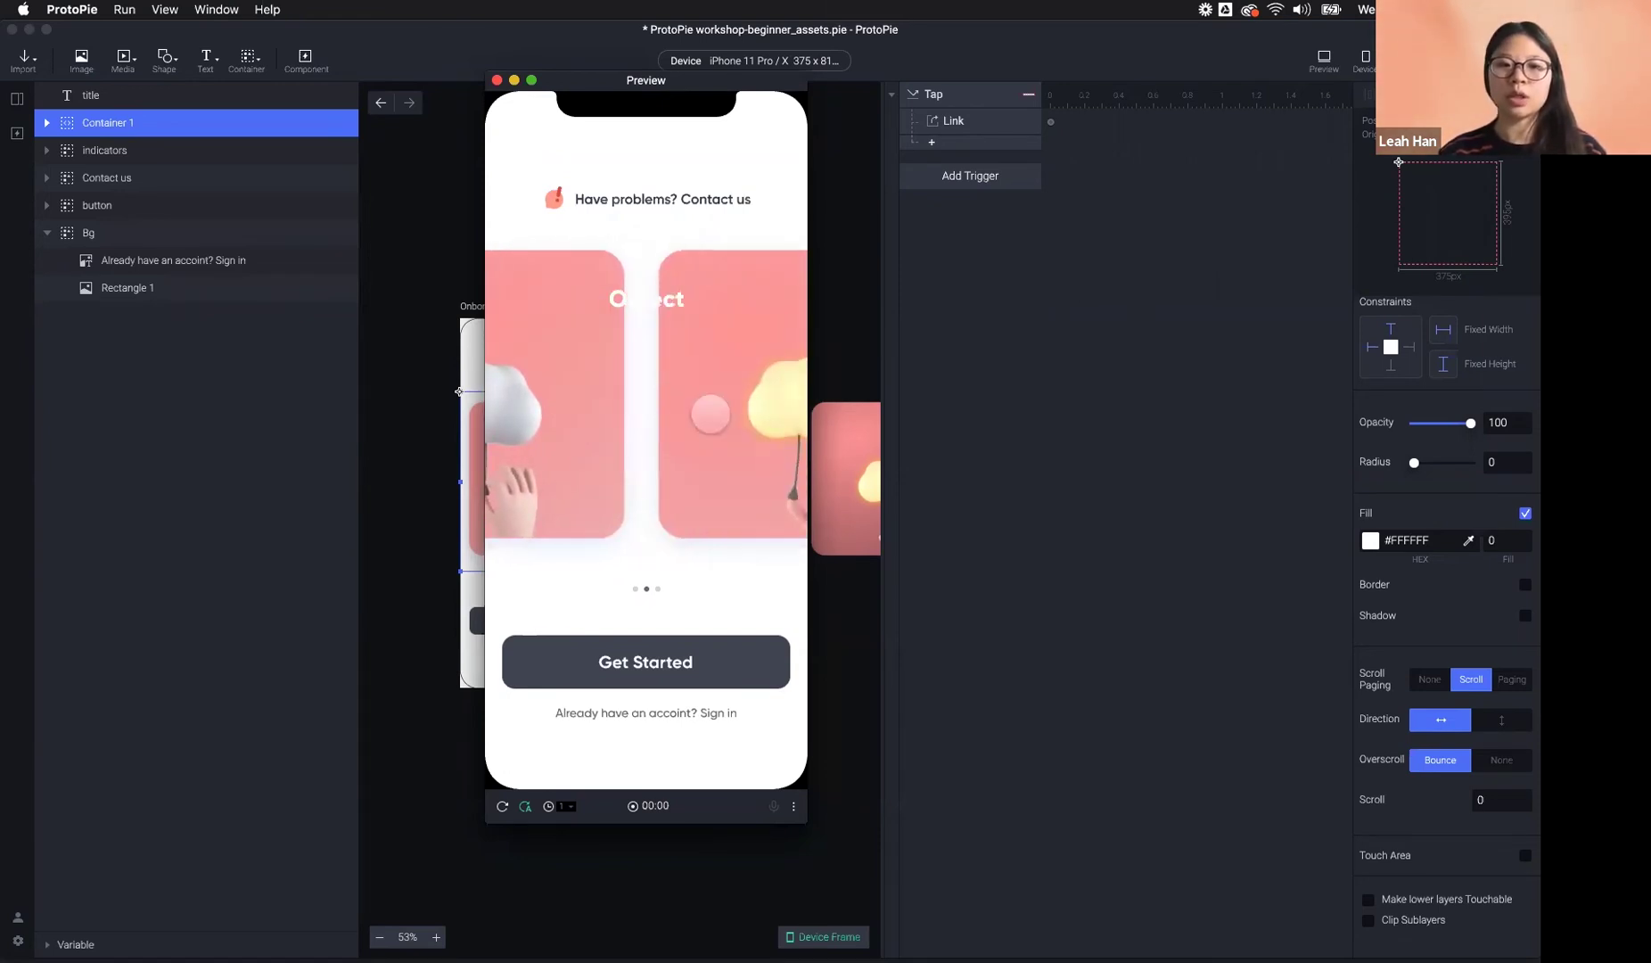
scroll(646, 396, left, 2)
scroll(647, 397, right, 2)
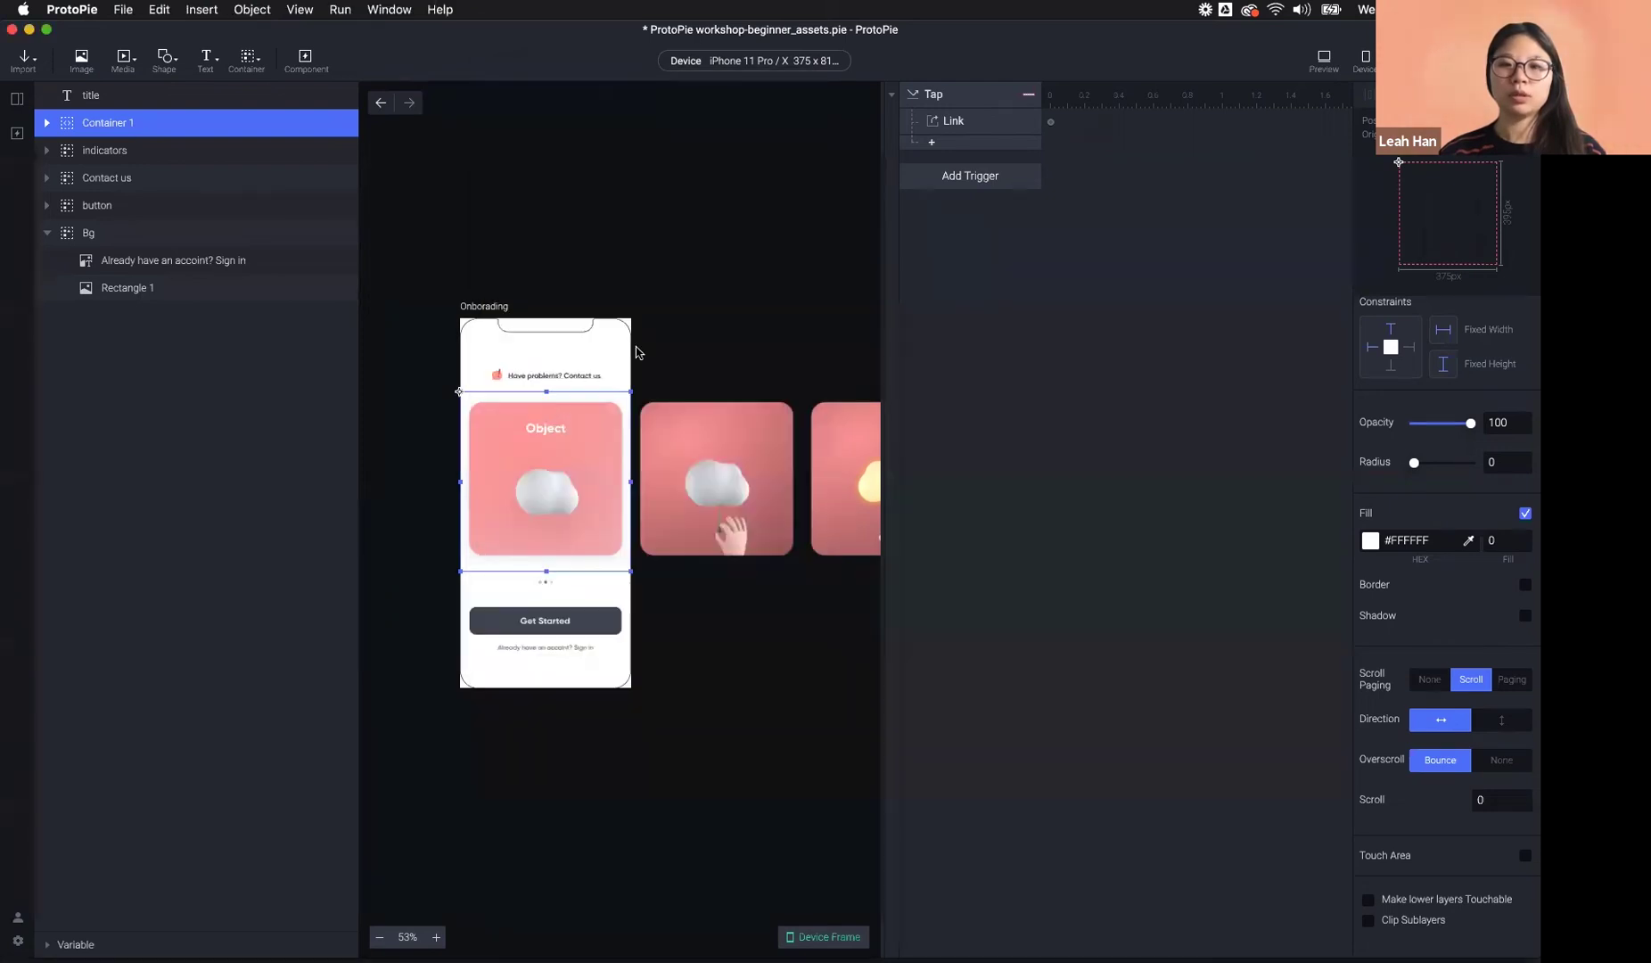
key(super+w)
- Set Container 1 back to Paging and test swiping between the cards in the preview
click(1512, 680)
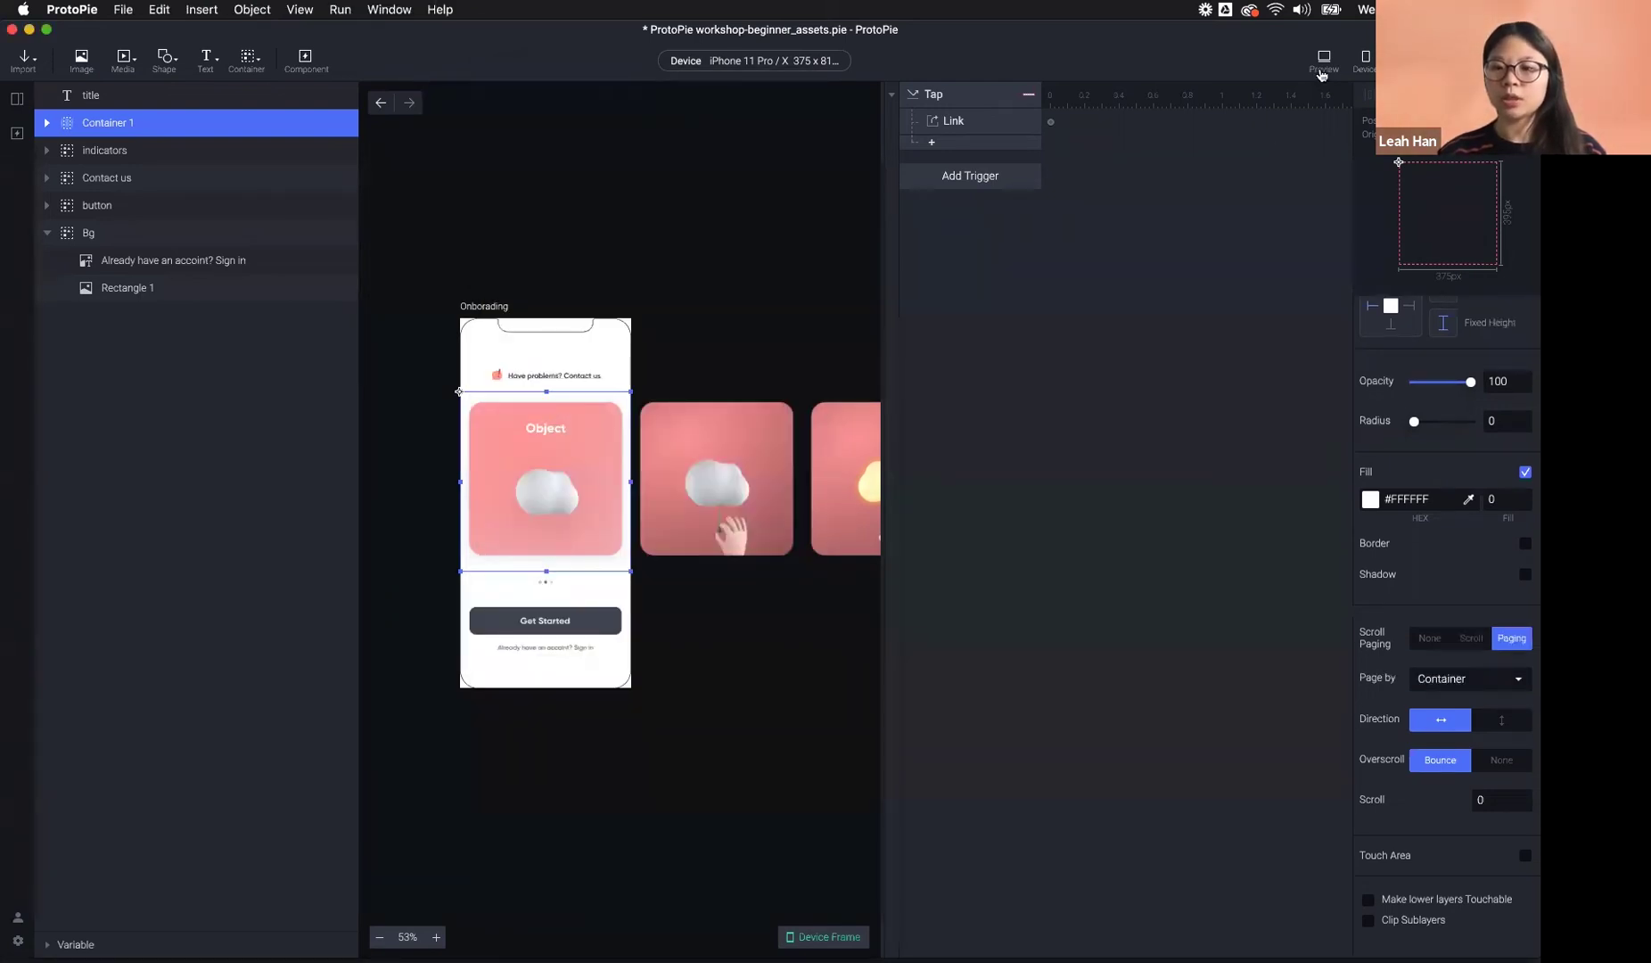
key(super+p)
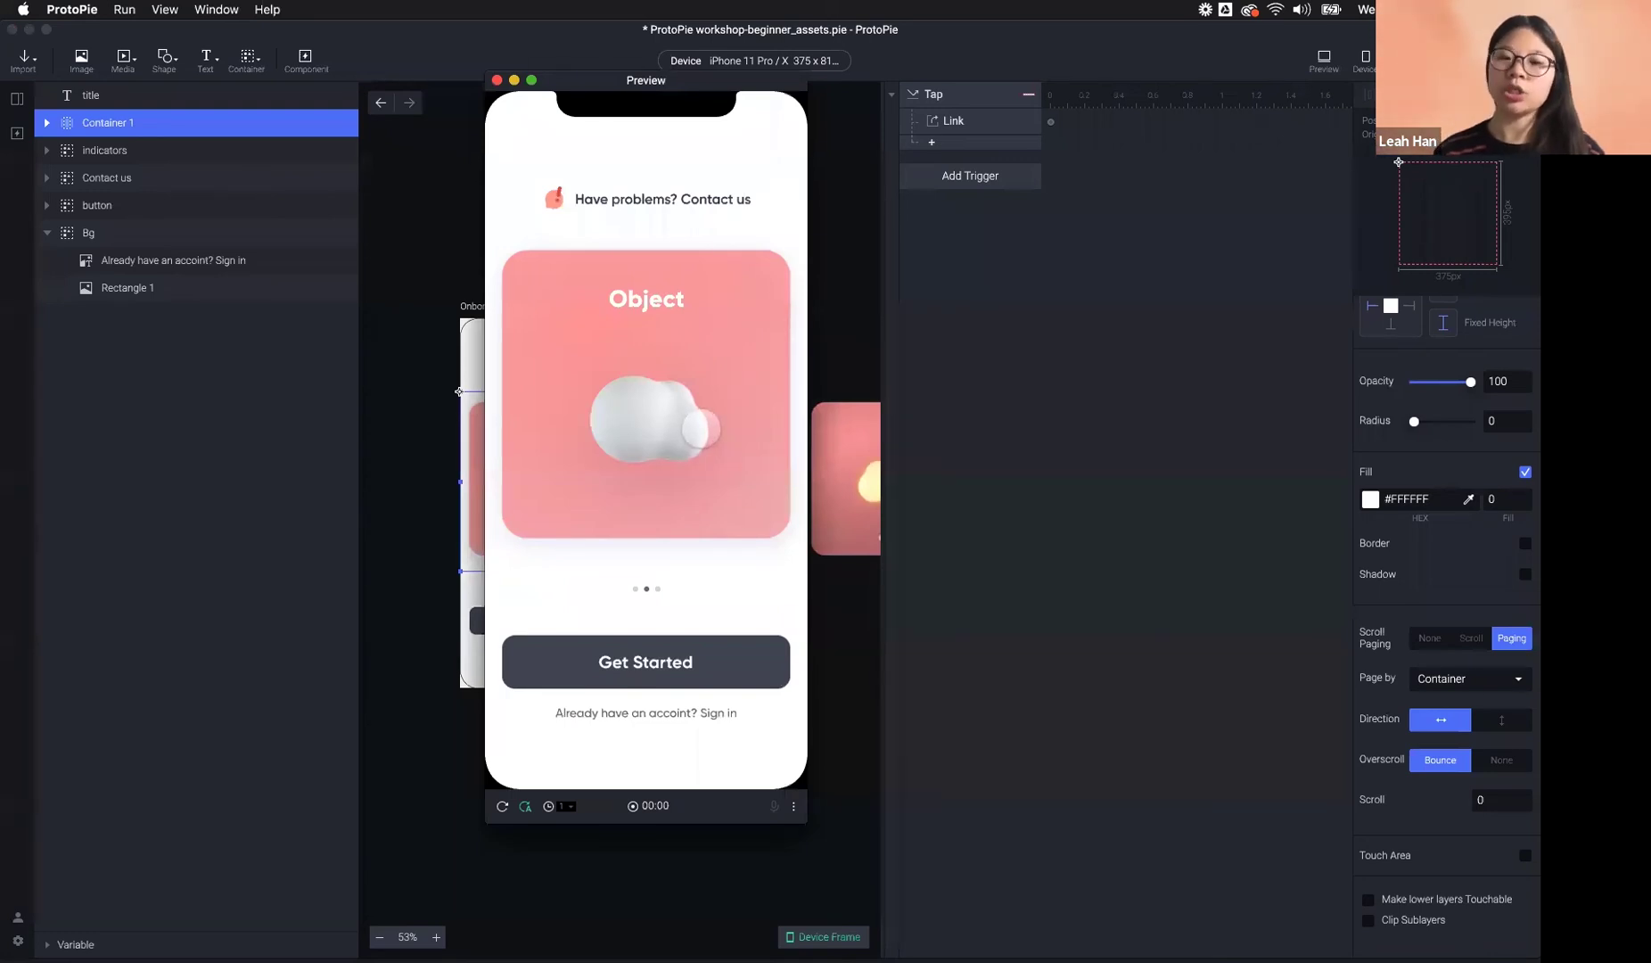
drag(729, 423, 657, 419)
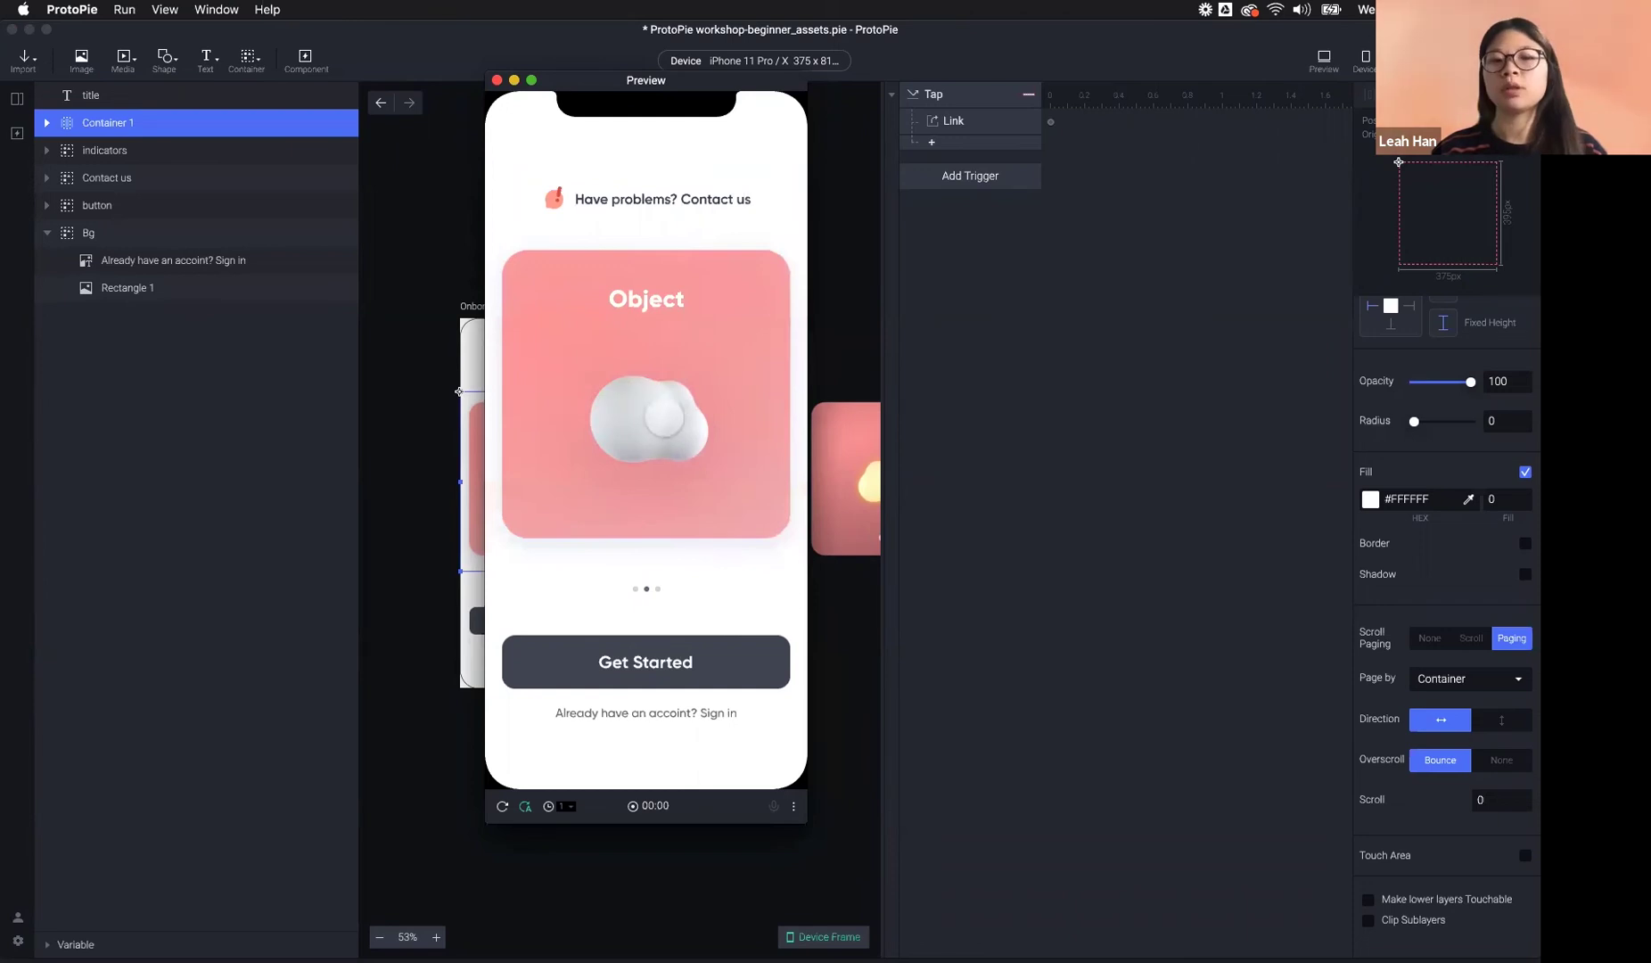
drag(767, 413, 581, 415)
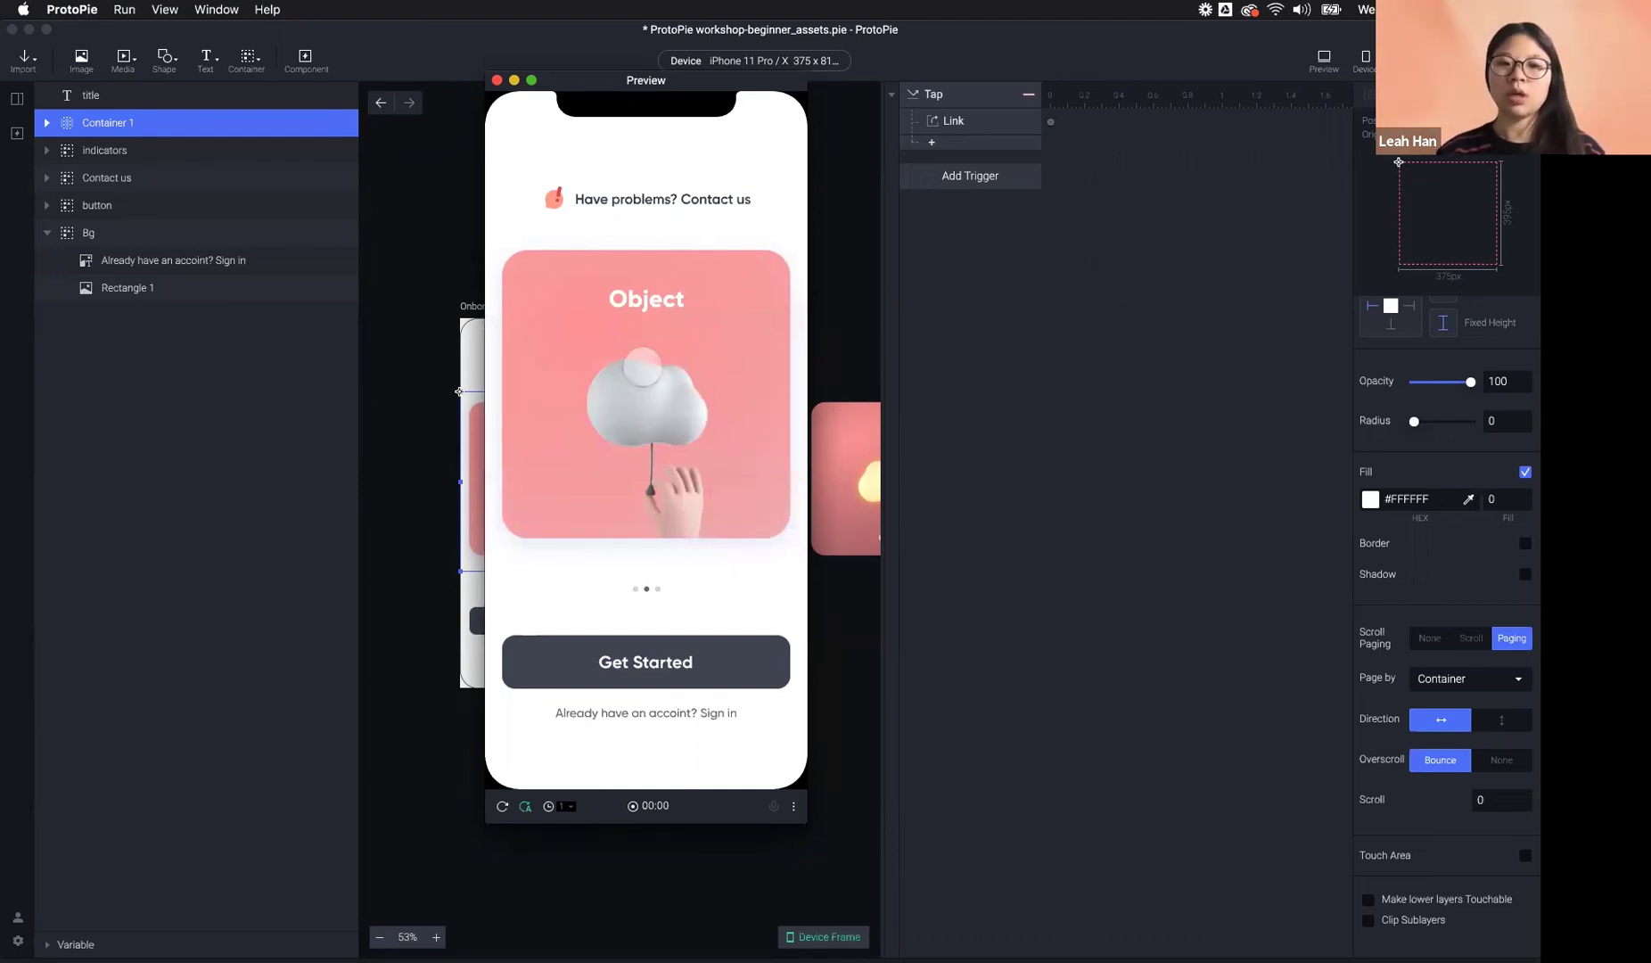
drag(763, 363, 604, 402)
drag(714, 400, 677, 403)
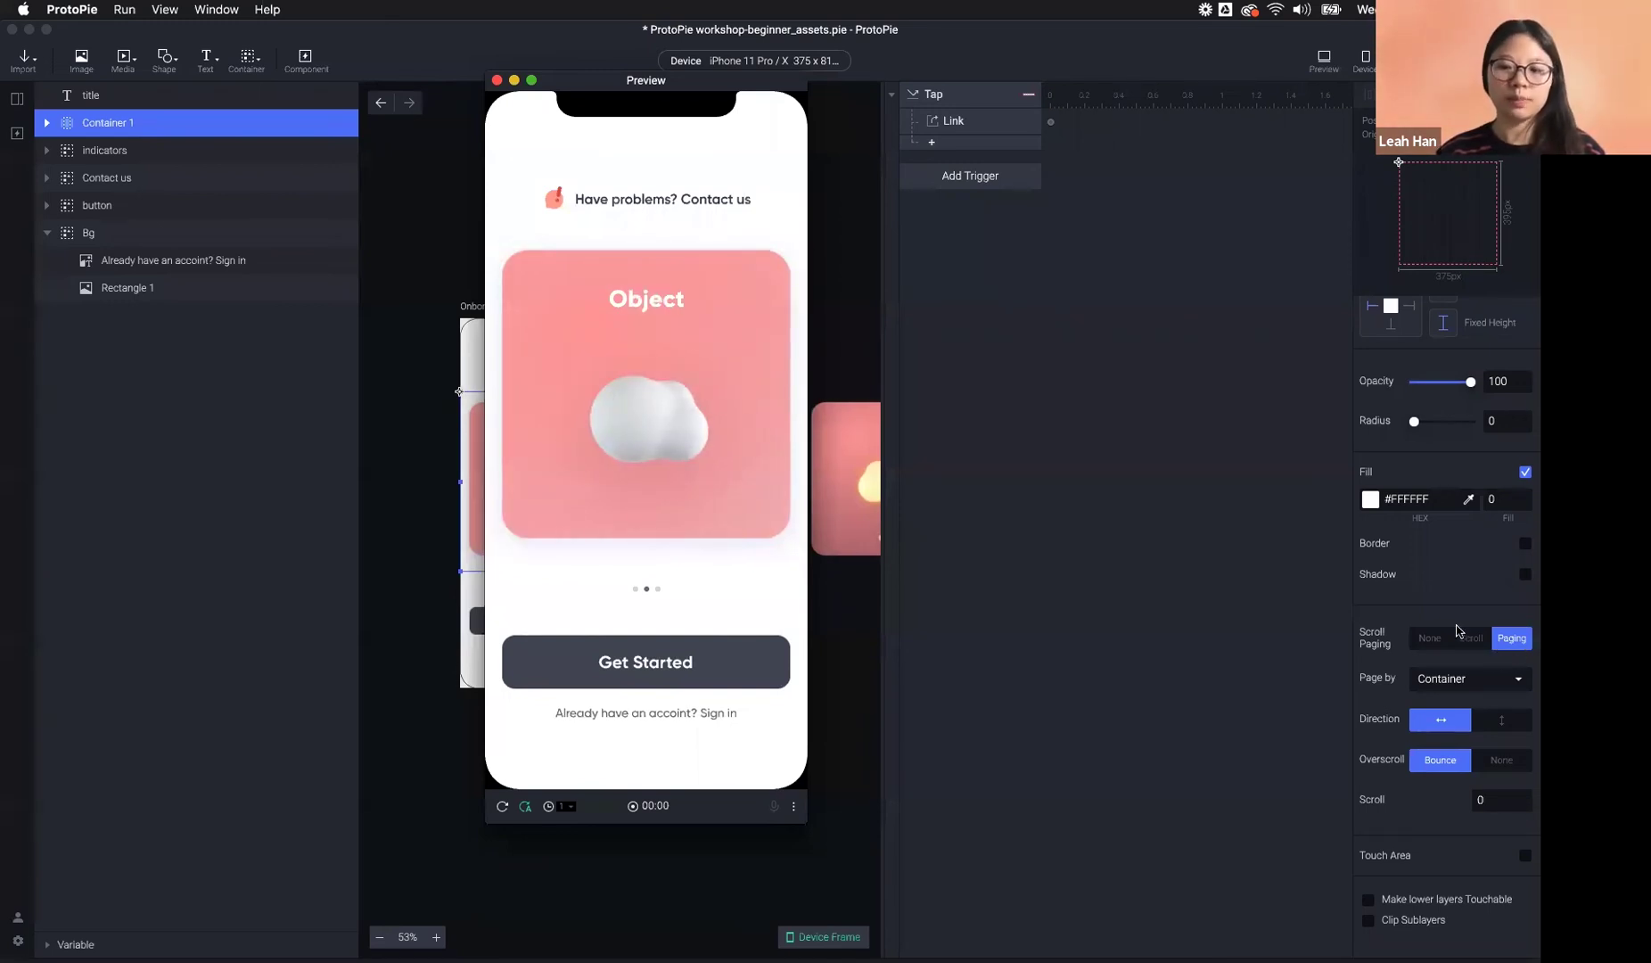
key(super+w)
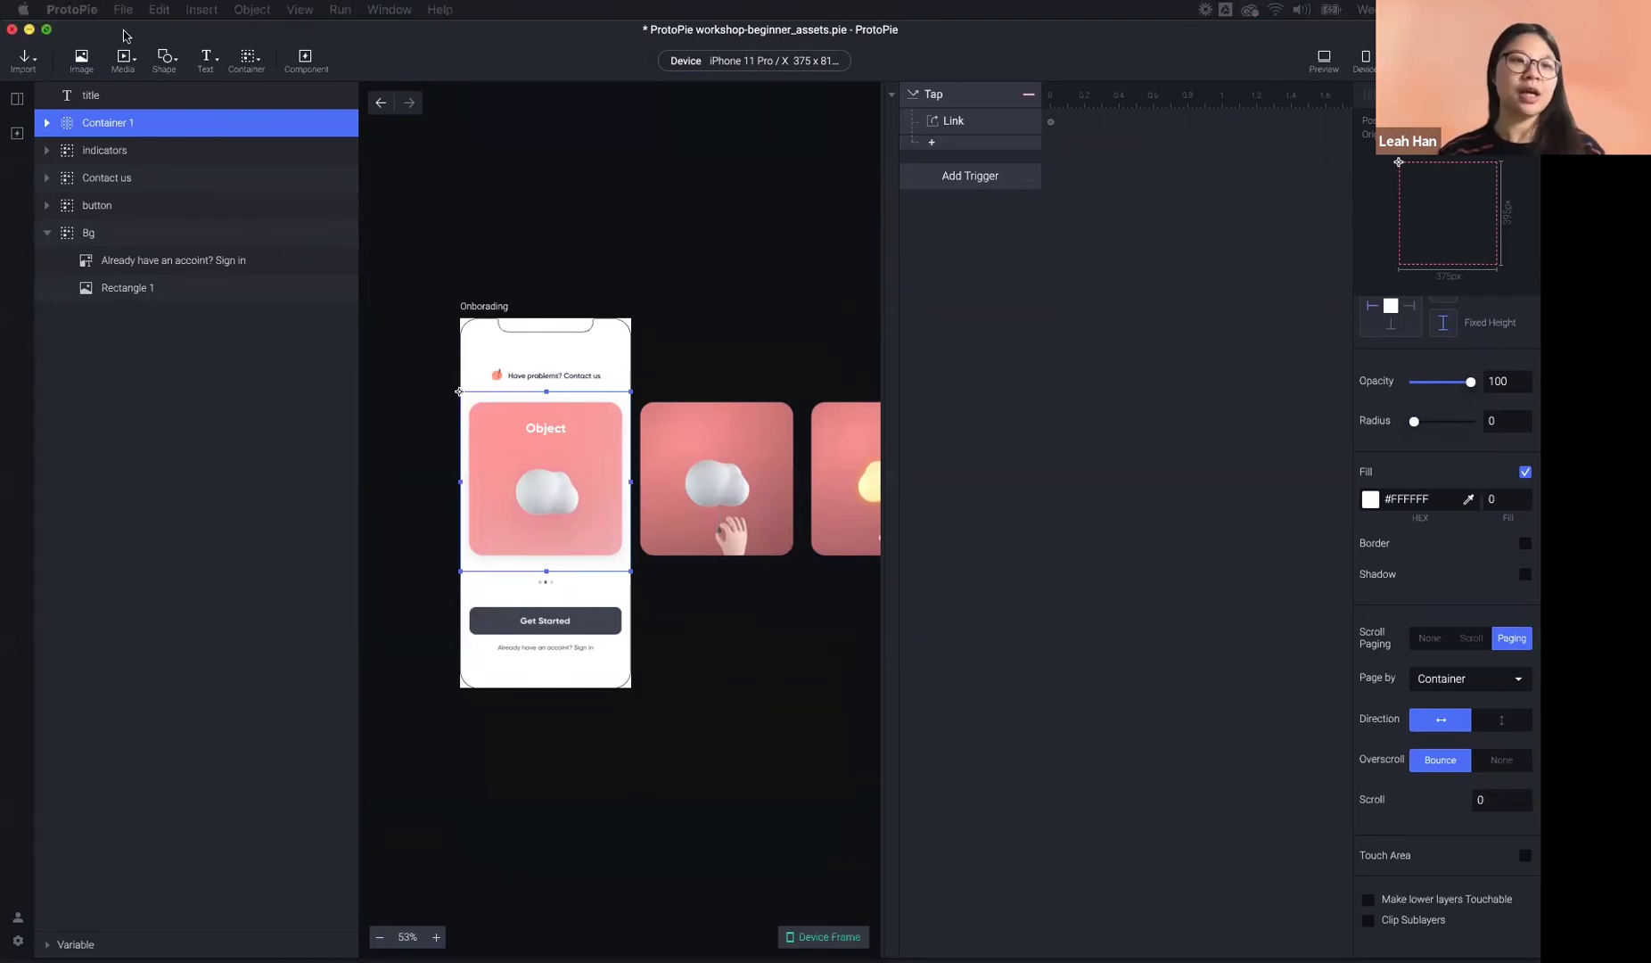
click(28, 28)
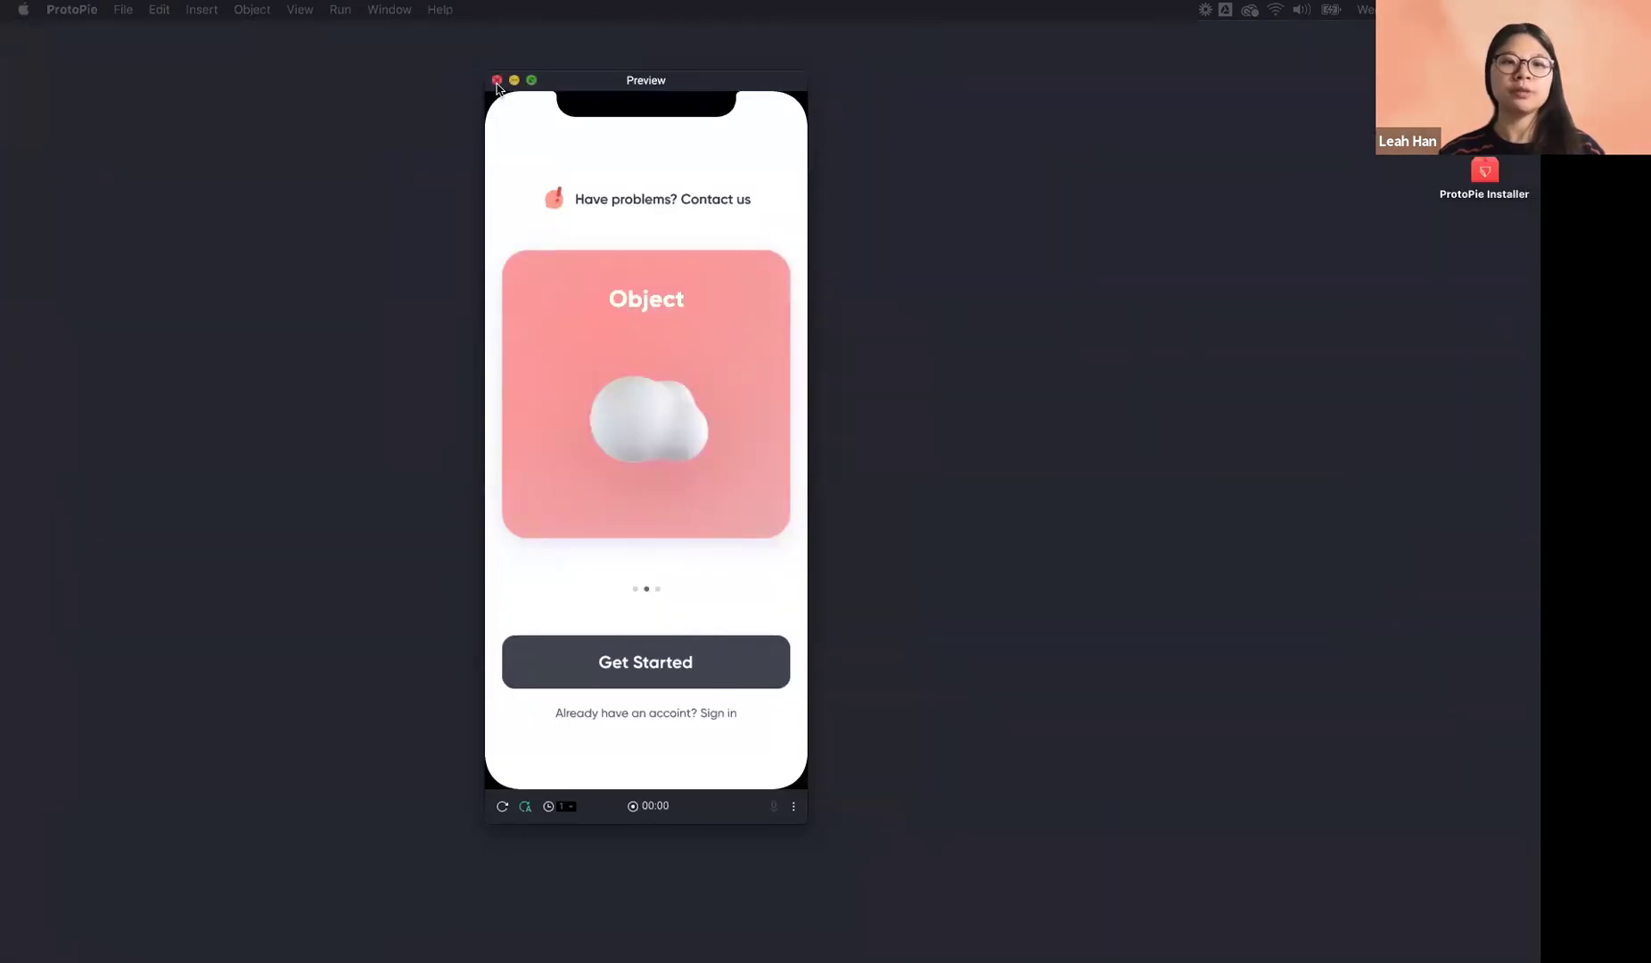
click(496, 79)
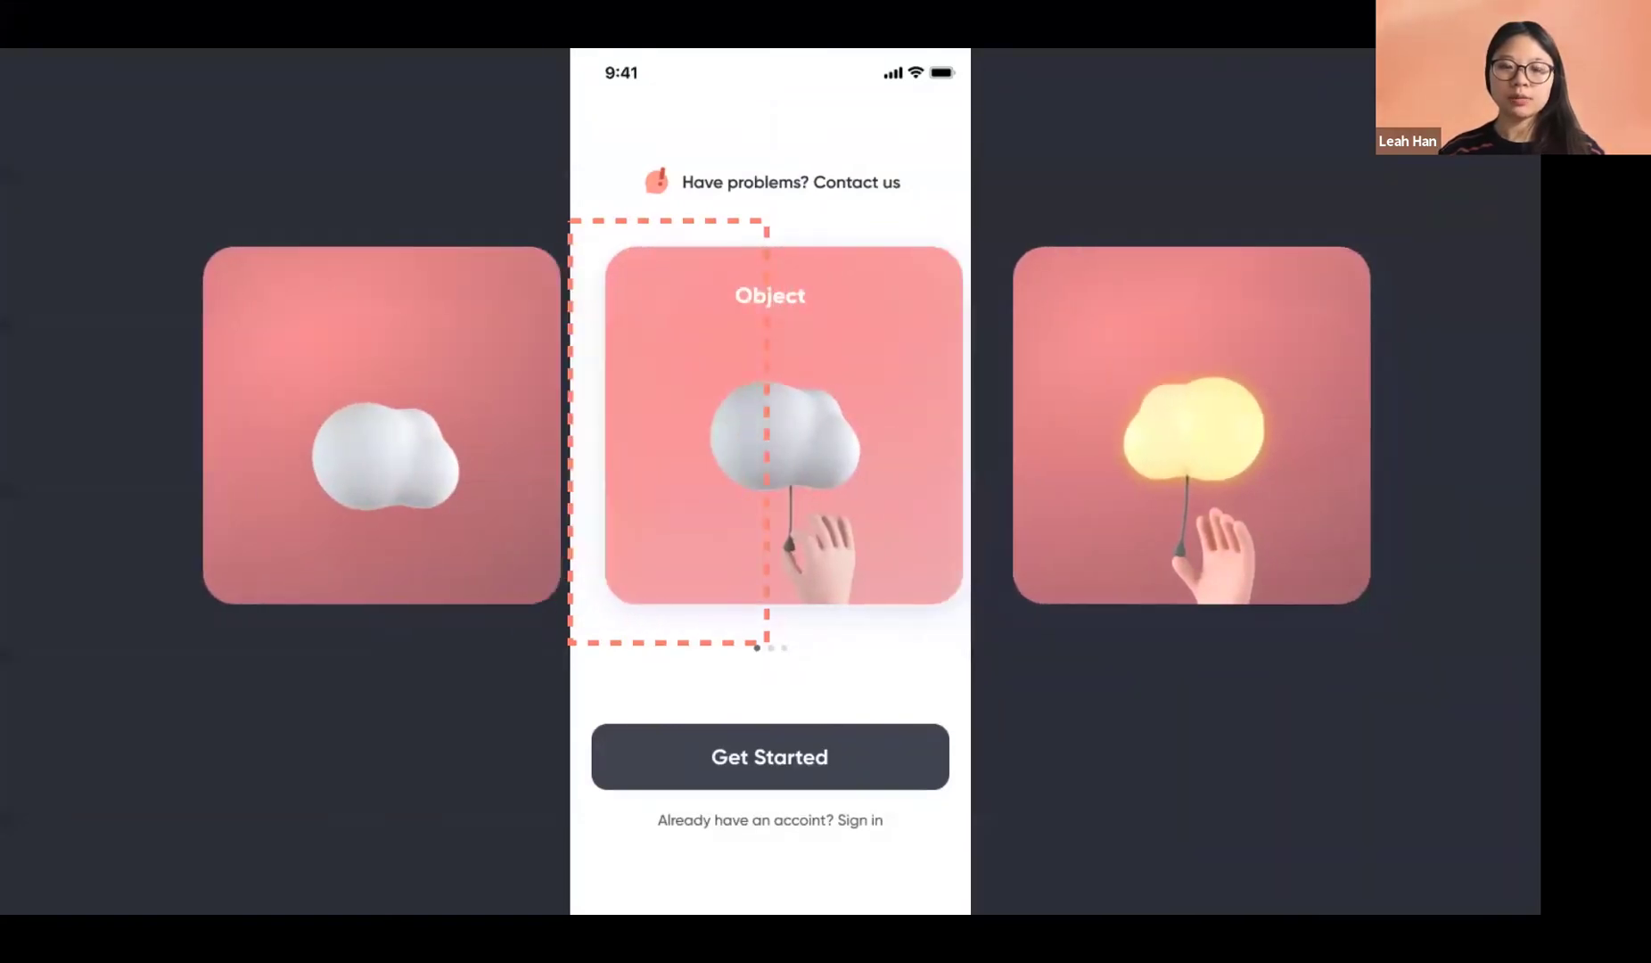
key(Right)
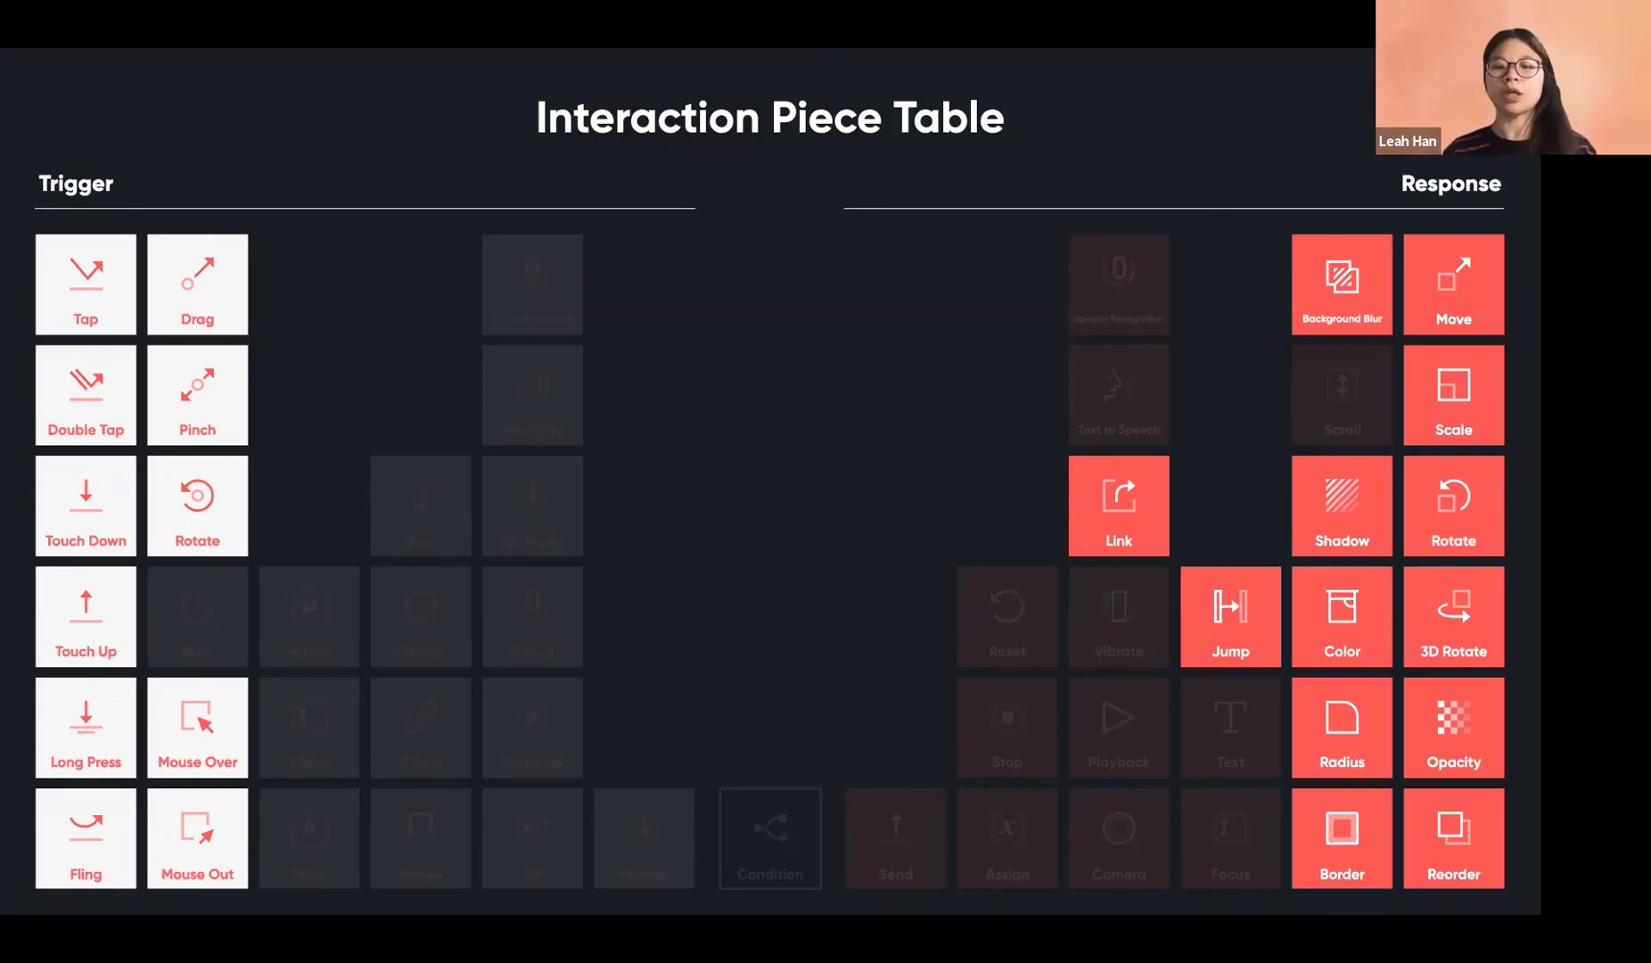
key(Right)
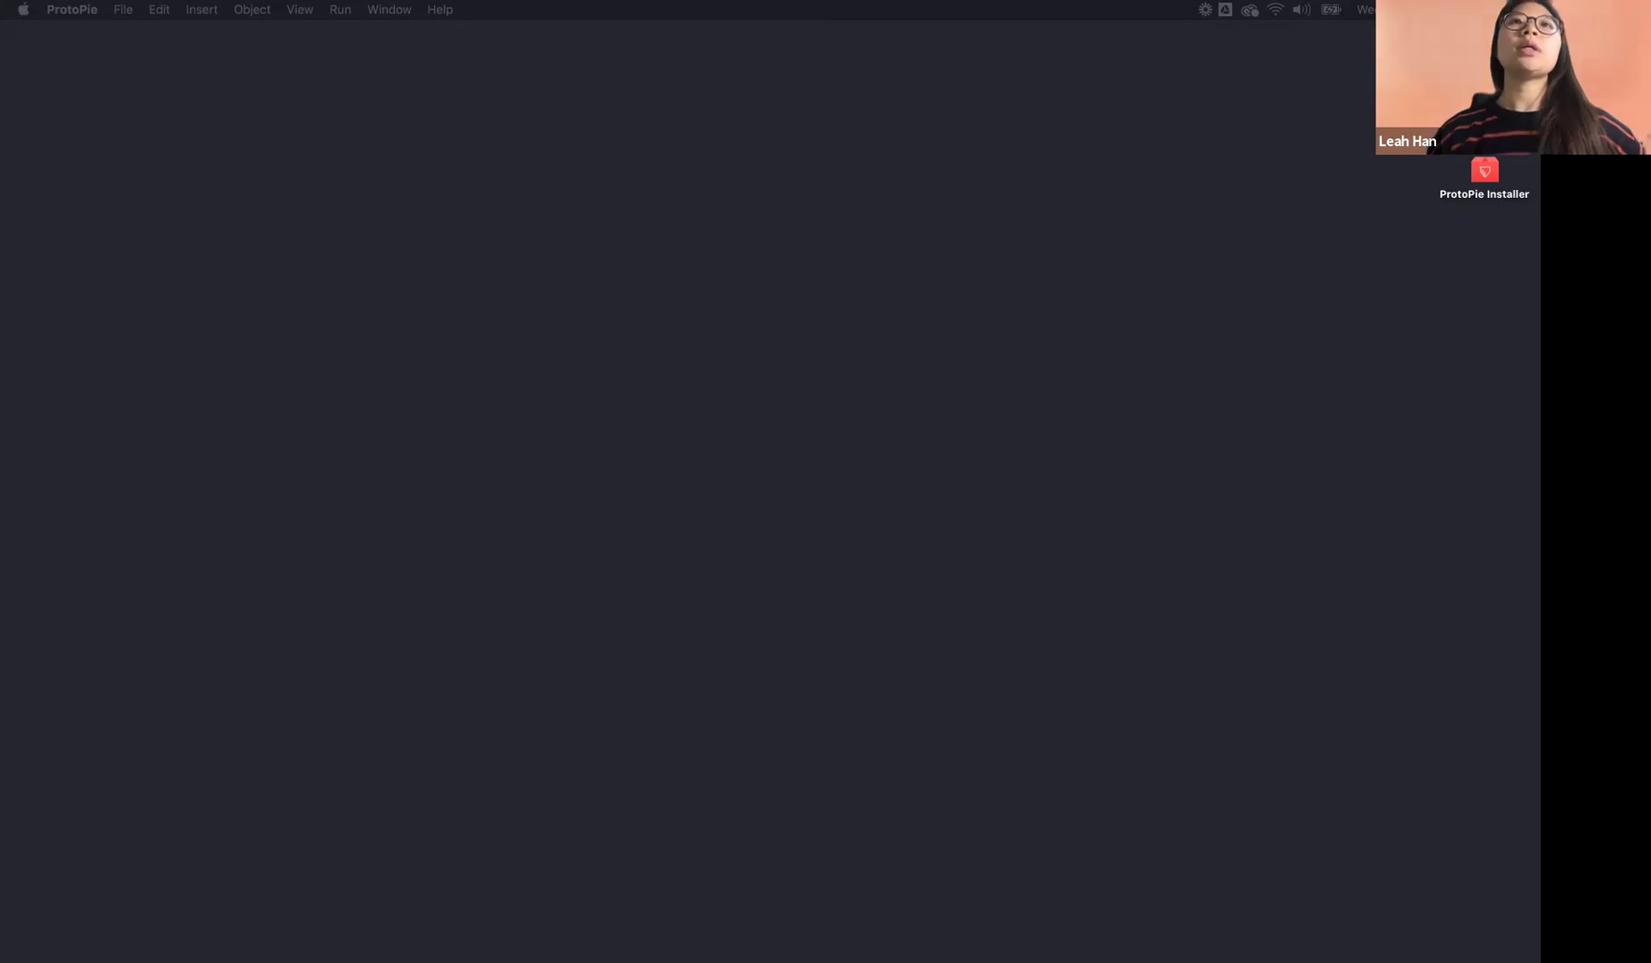
- Return to the ProtoPie window and open the home scene
click(746, 415)
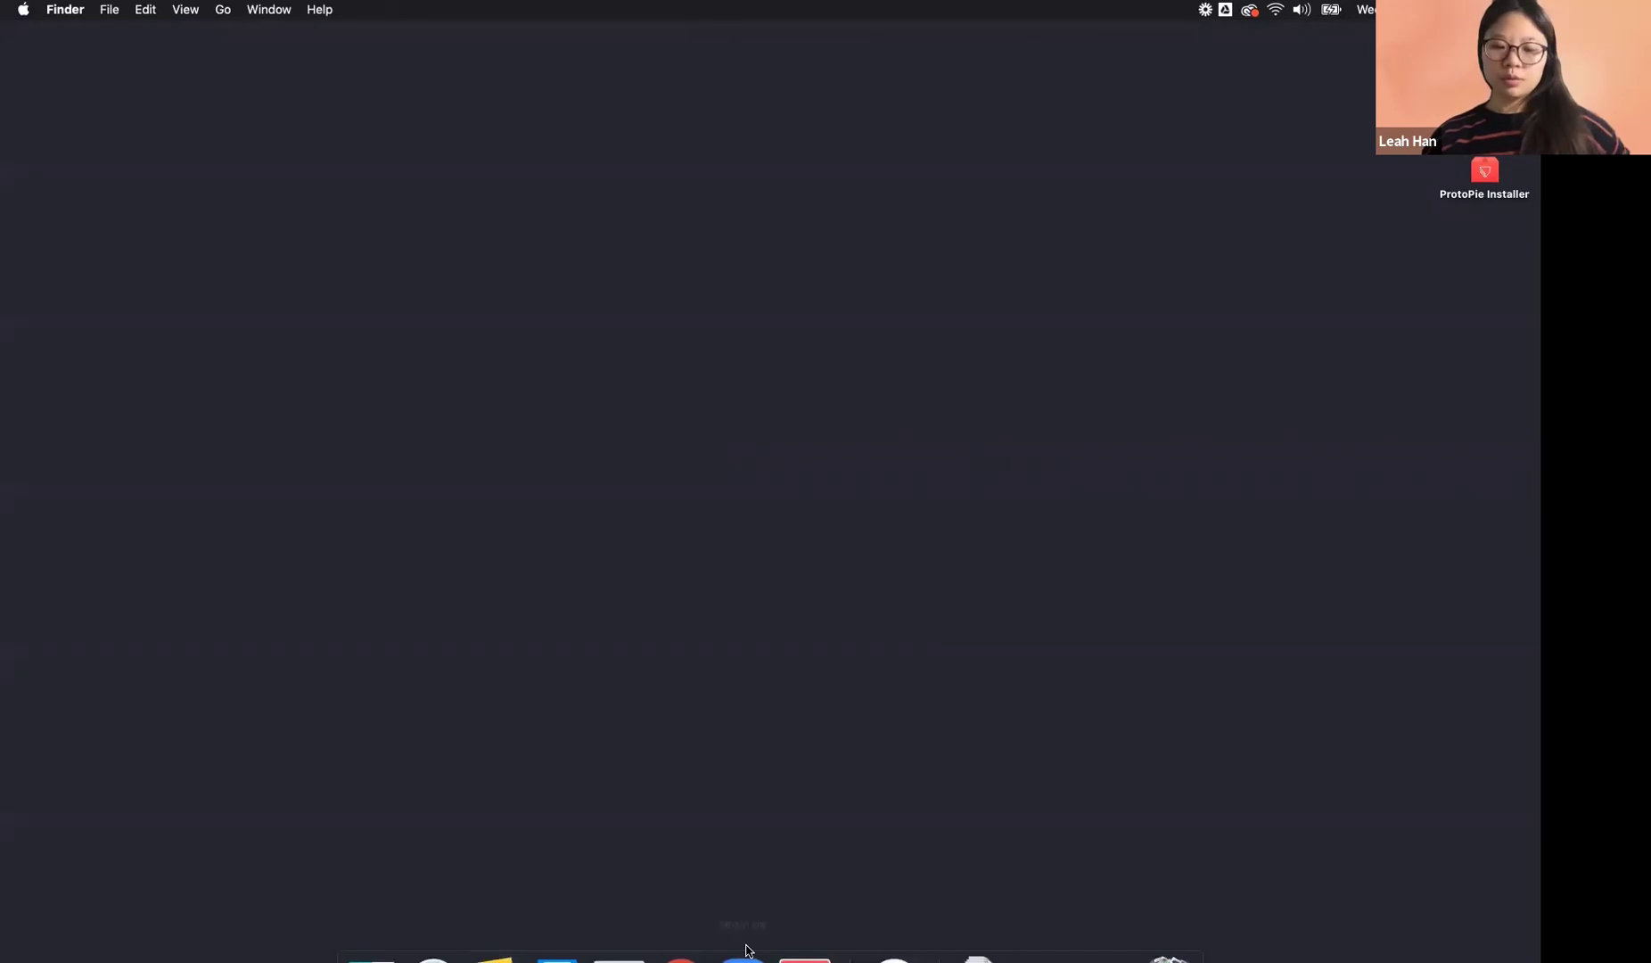
click(815, 924)
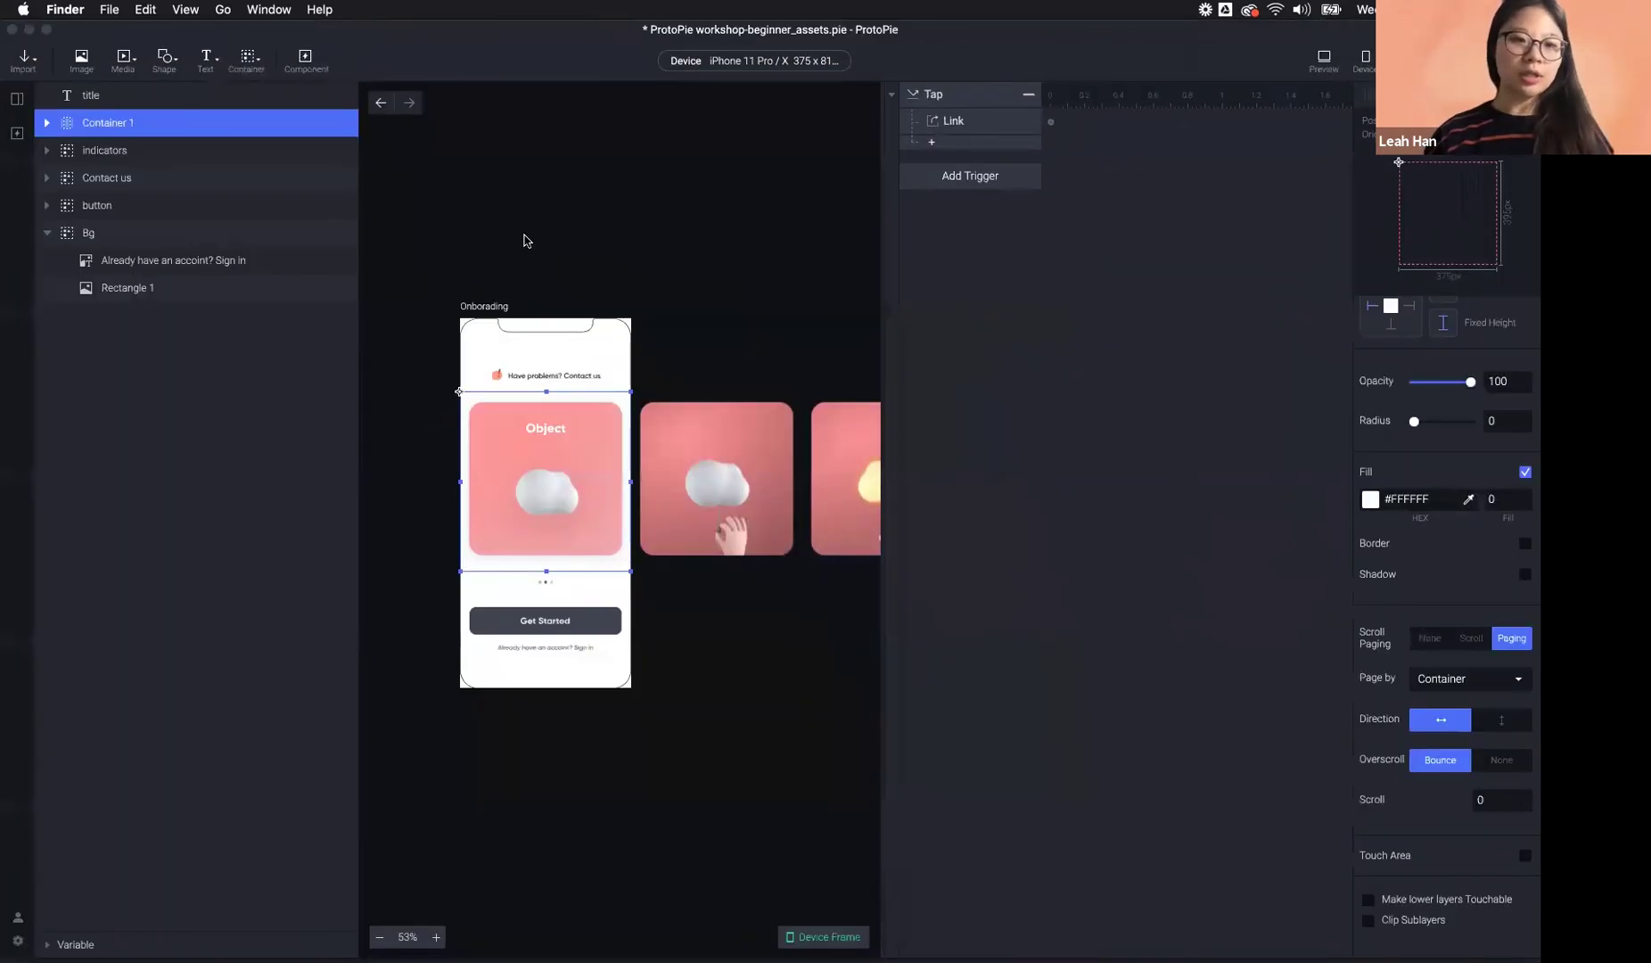
click(653, 201)
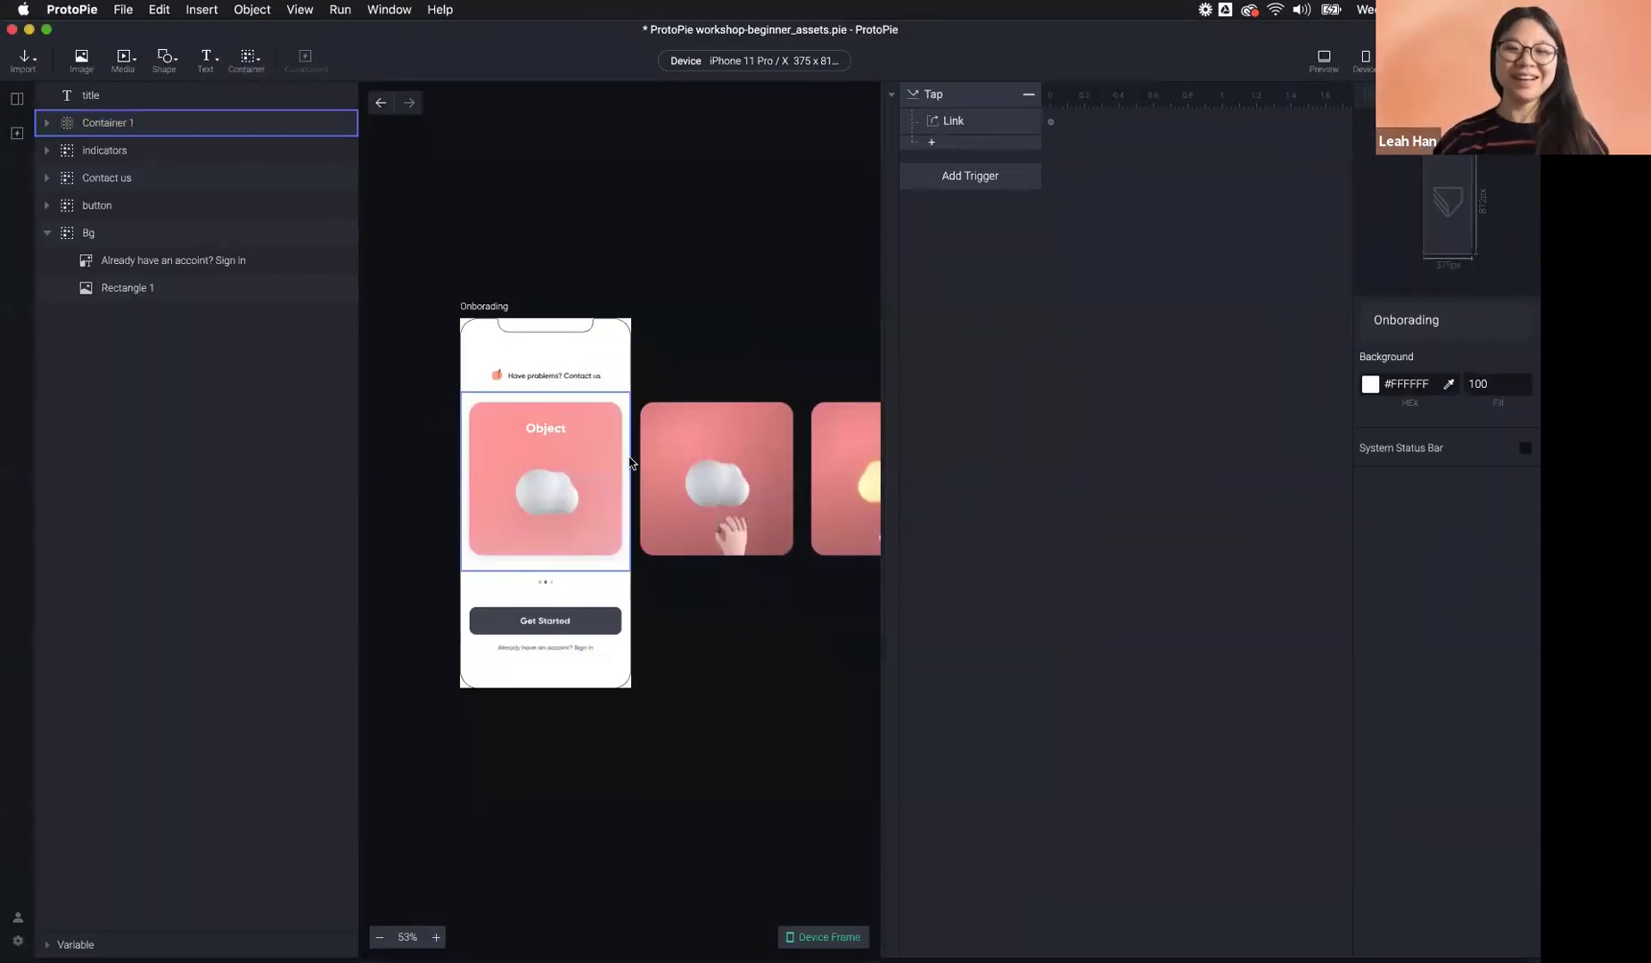
click(16, 98)
click(77, 163)
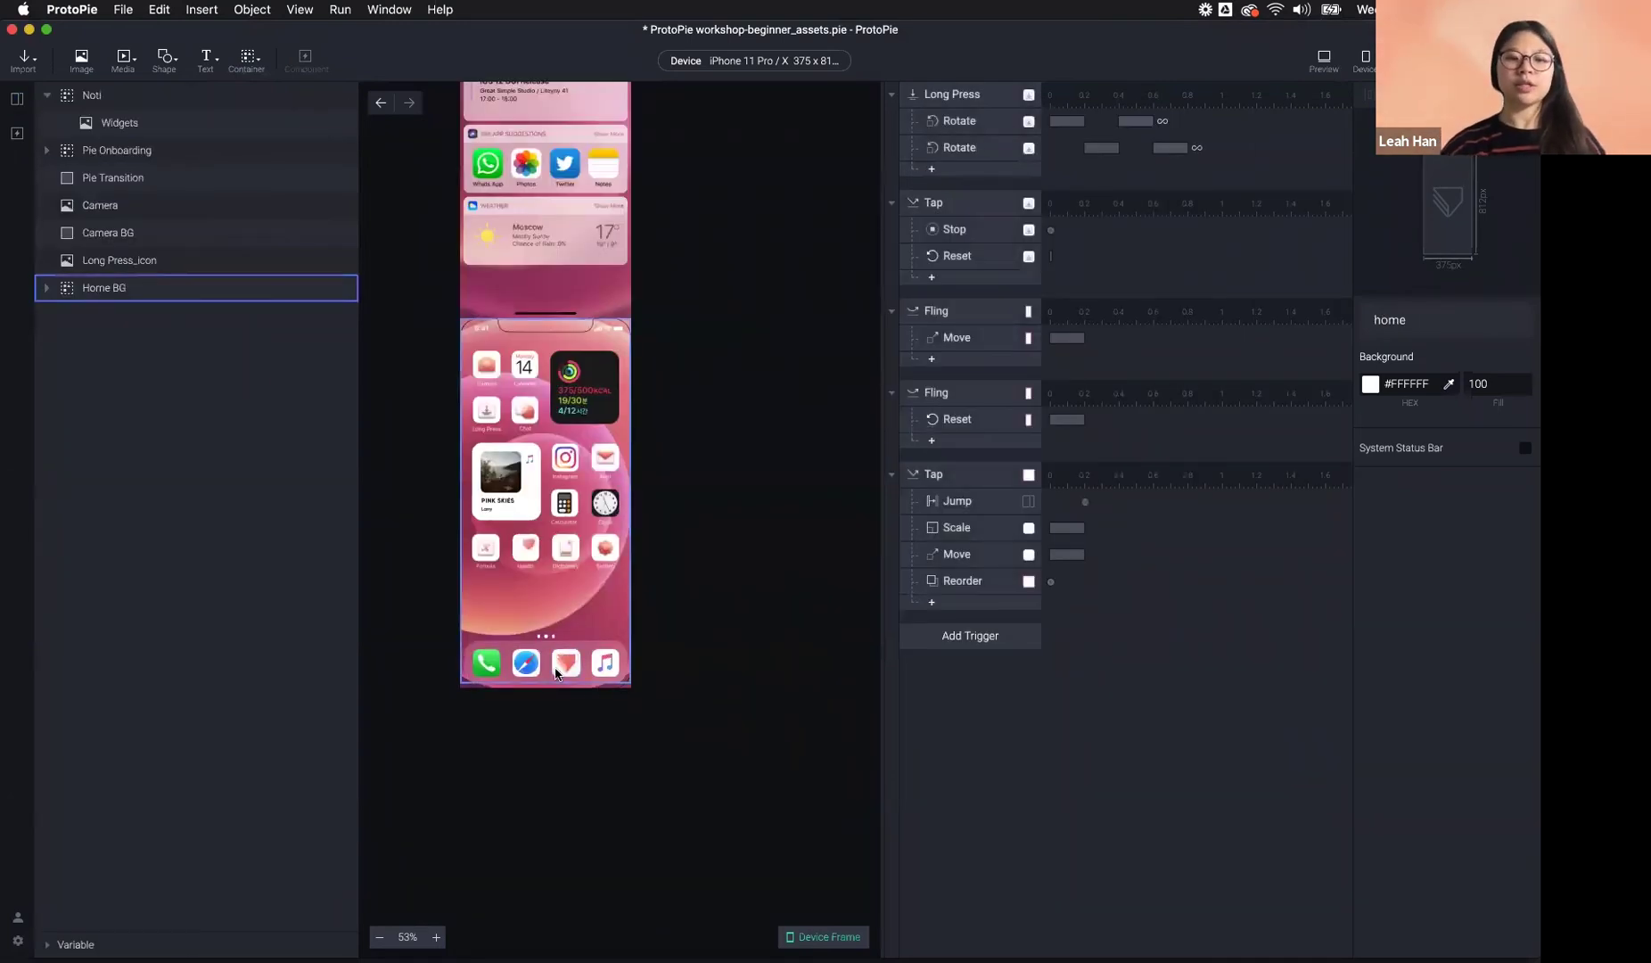
- Examine the Pie Onboarding container and the Pie Transition layer in the home scene
click(555, 672)
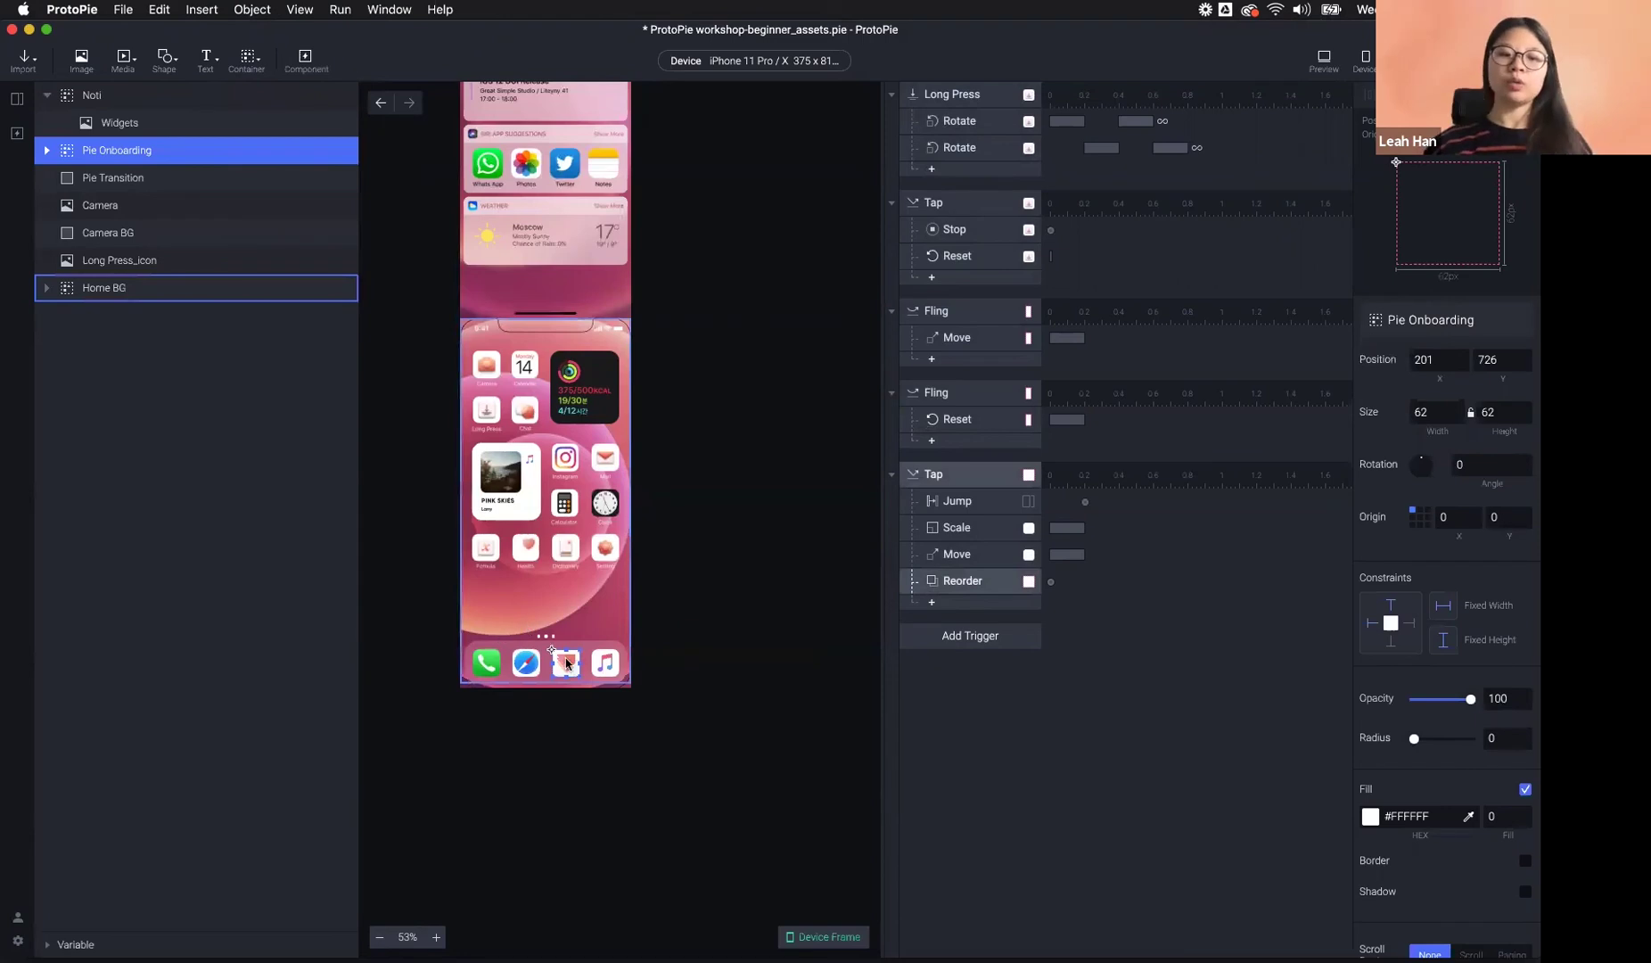
click(75, 176)
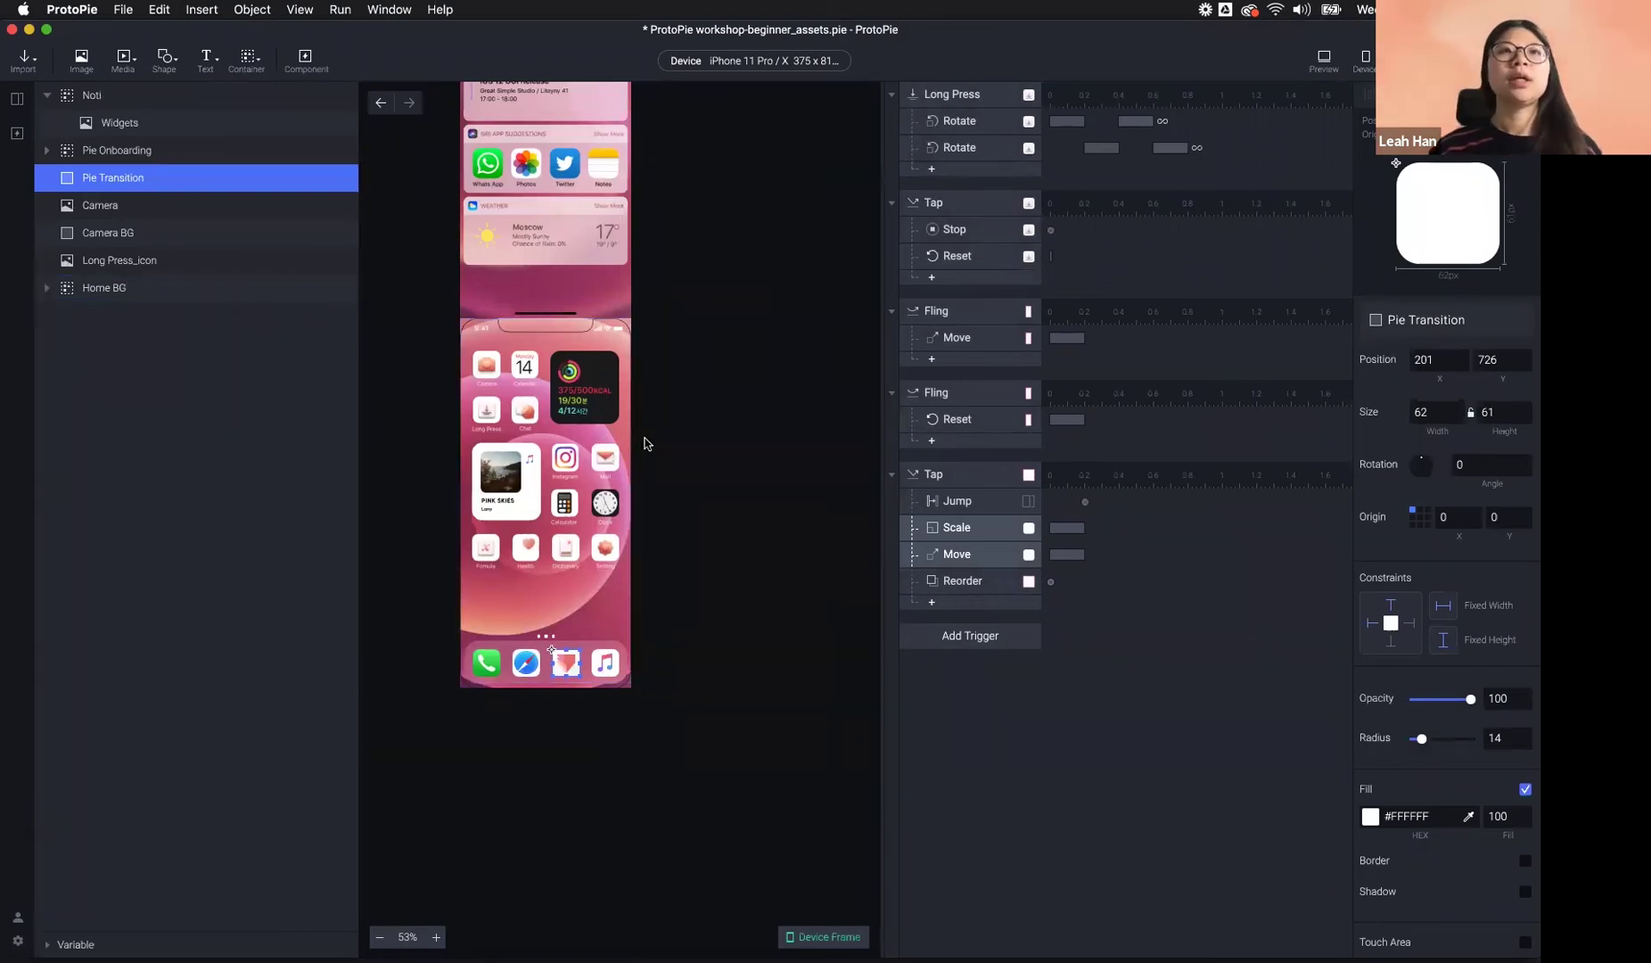
- Try scaling Pie Transition by a factor of 100% in the tap's Scale response, then return it to scaling by Size
click(950, 535)
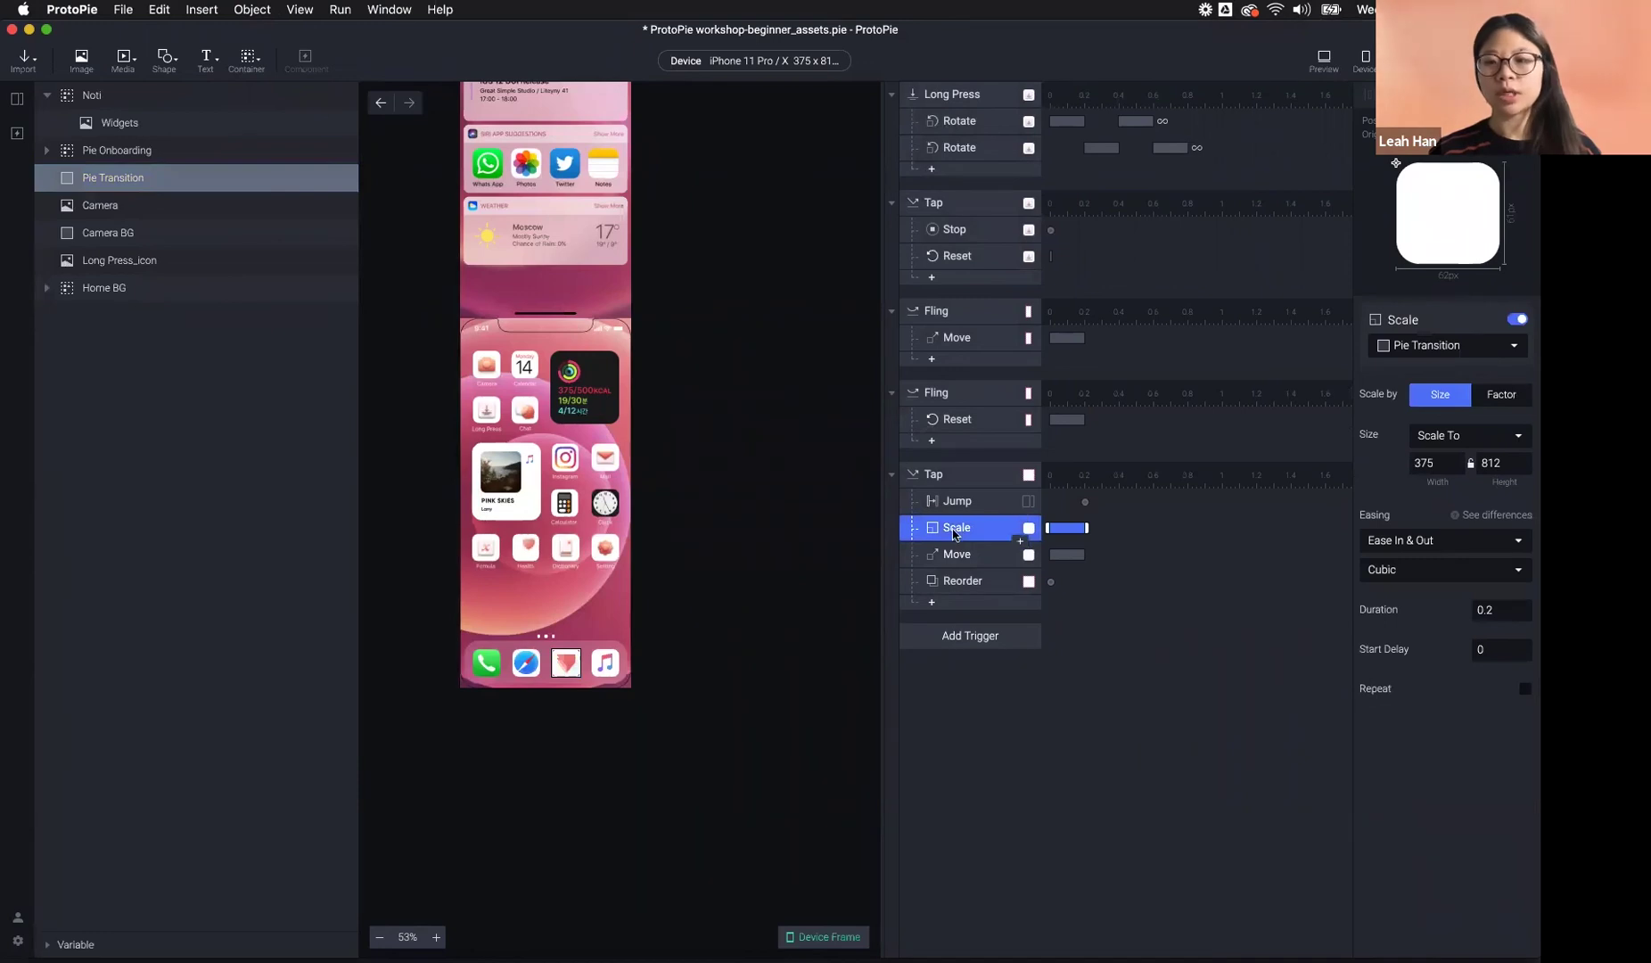
click(1501, 398)
click(1423, 463)
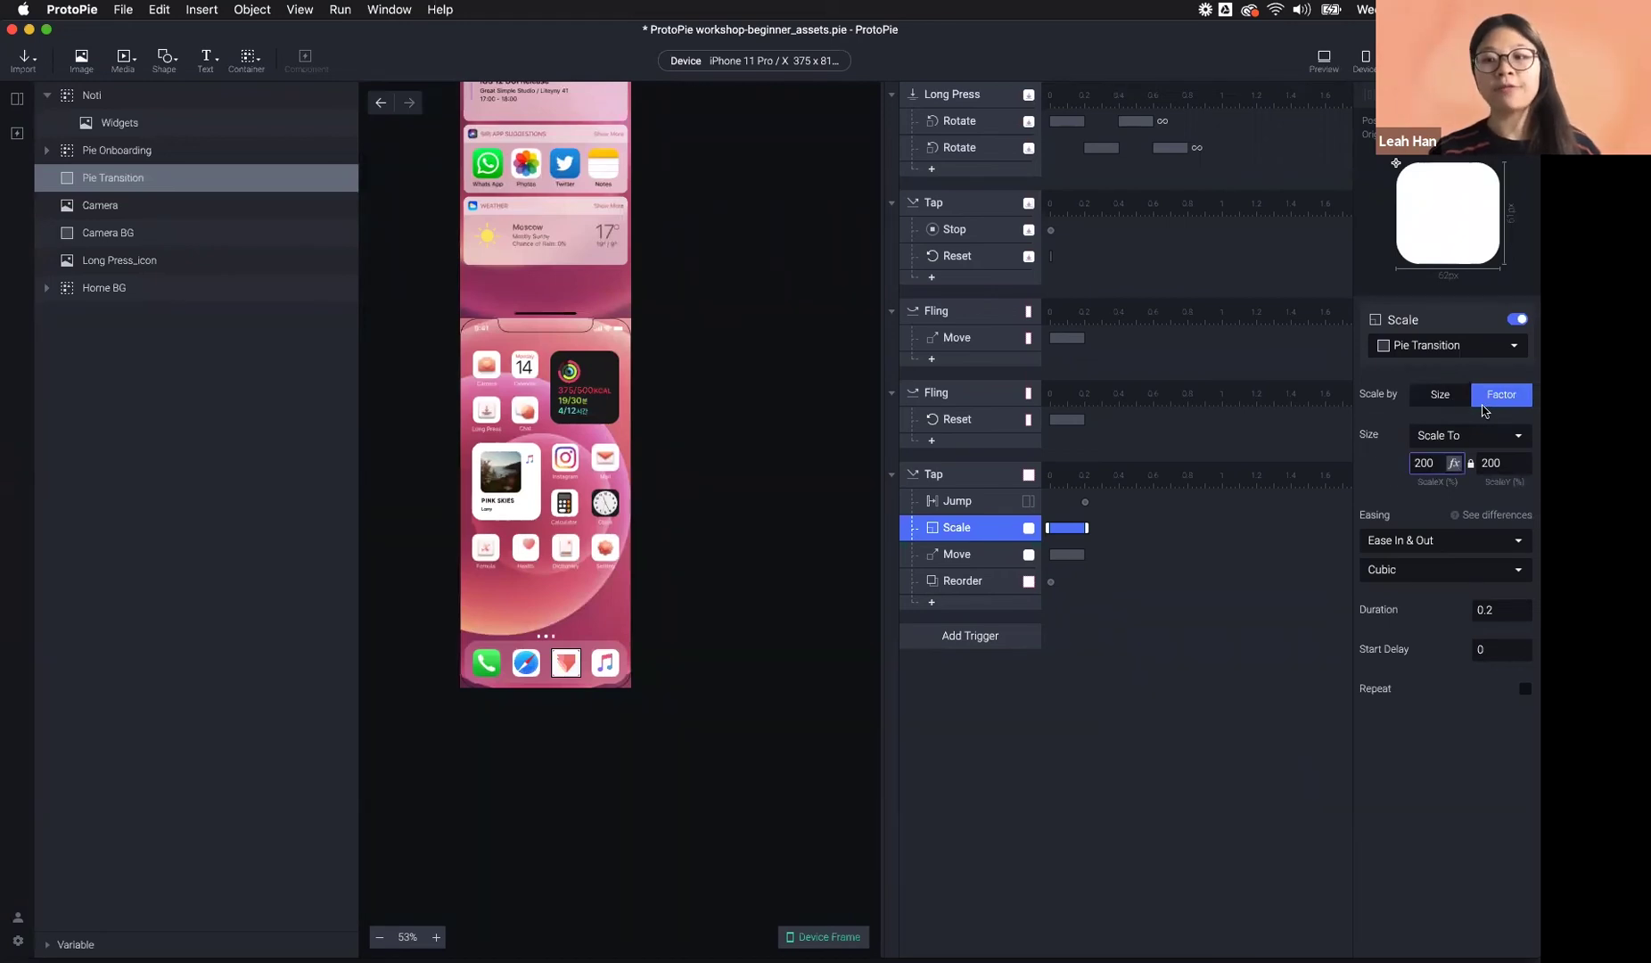
drag(1439, 463, 1356, 468)
text(1)
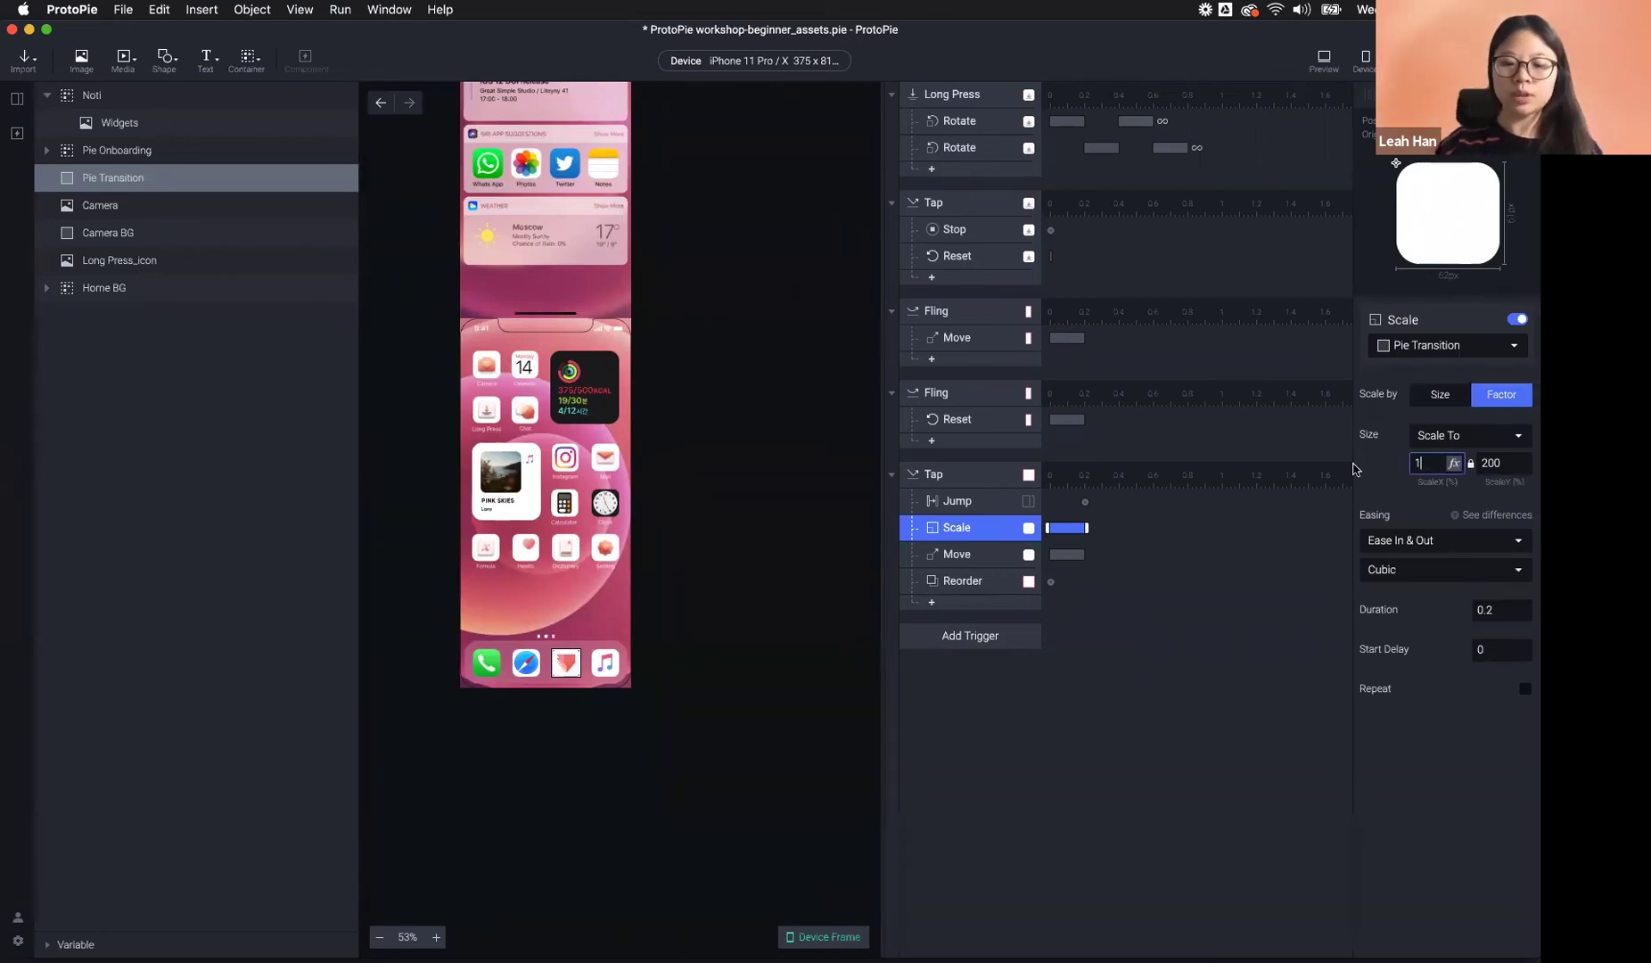
text(00)
key(Return)
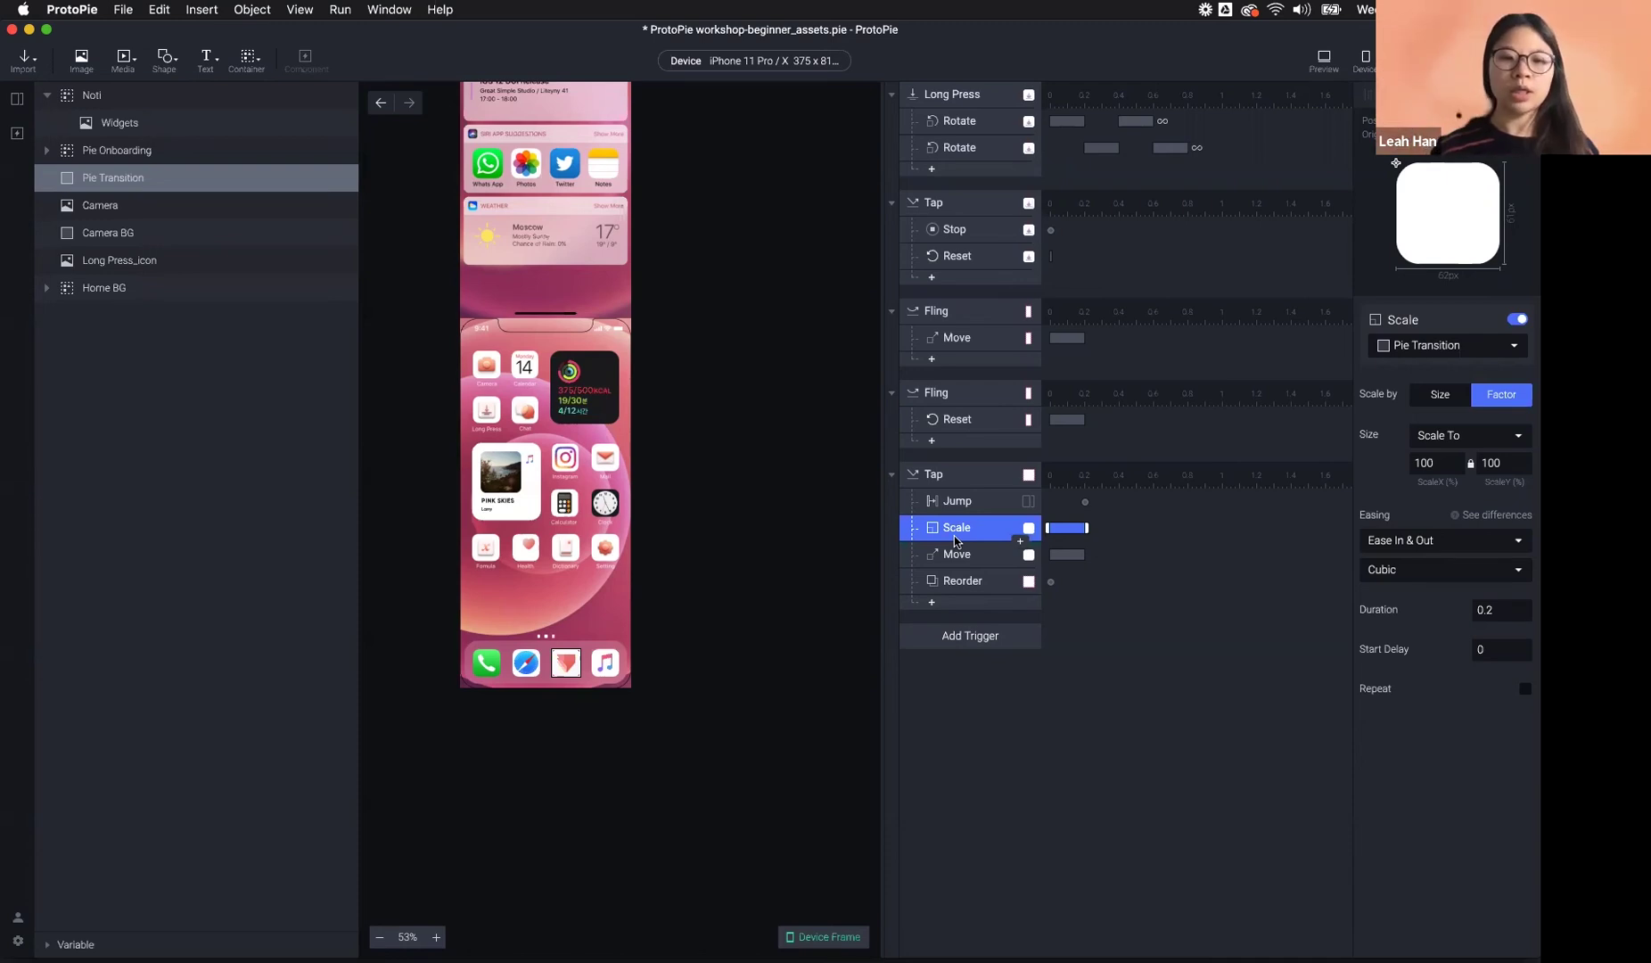
click(1440, 394)
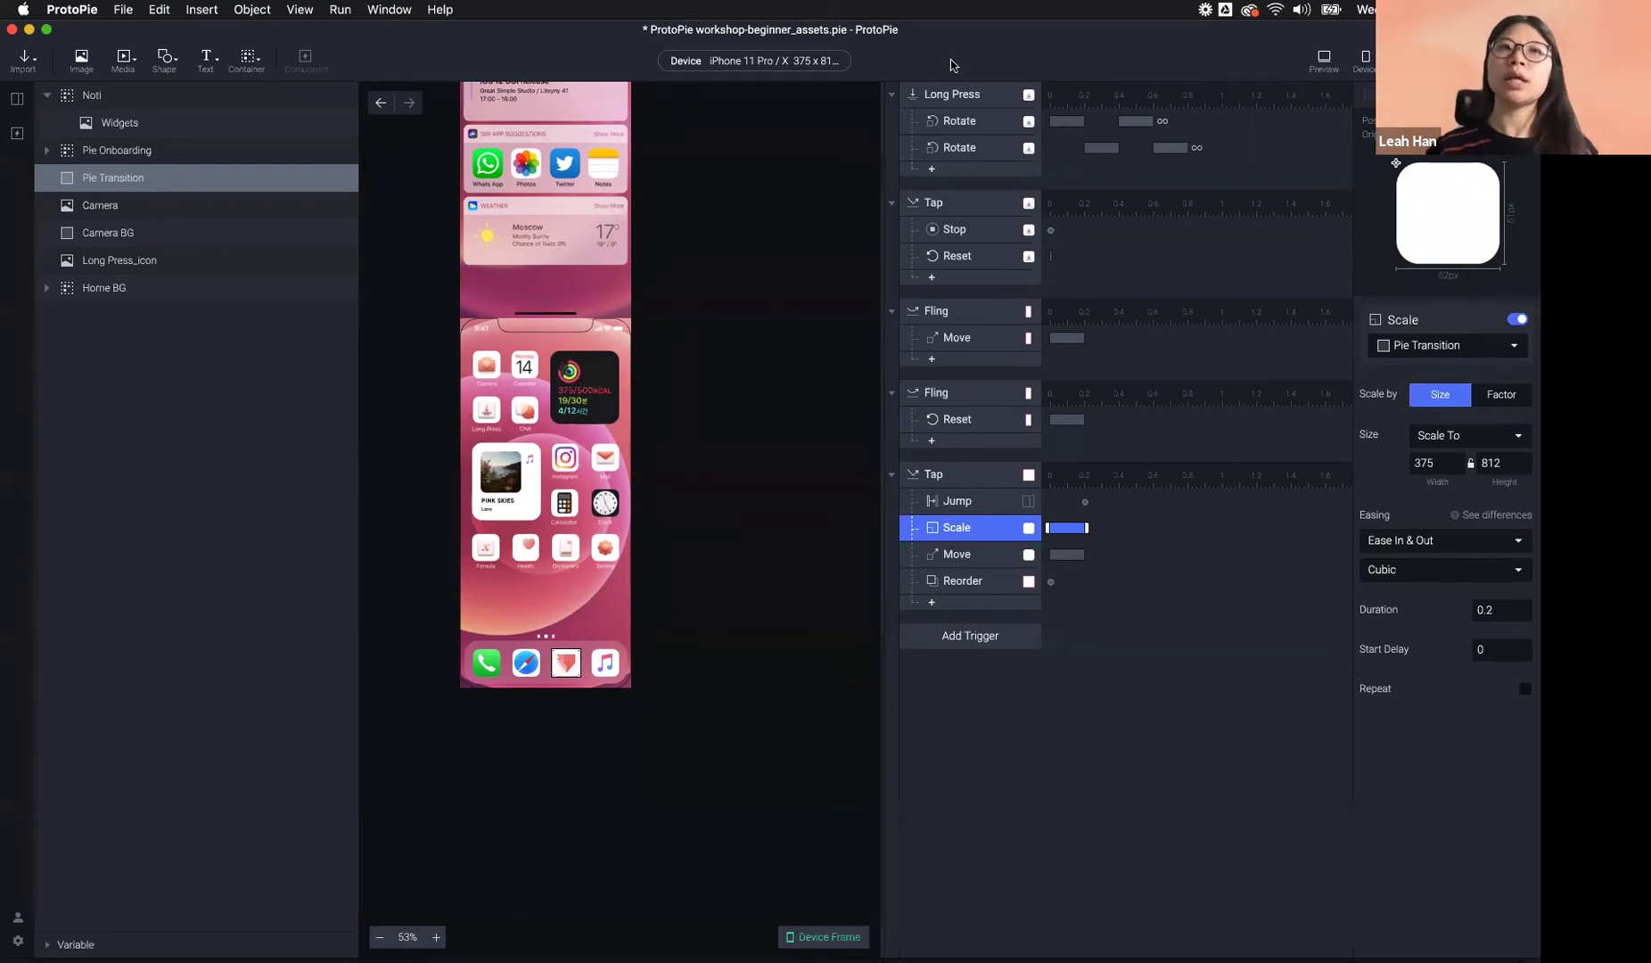
click(817, 282)
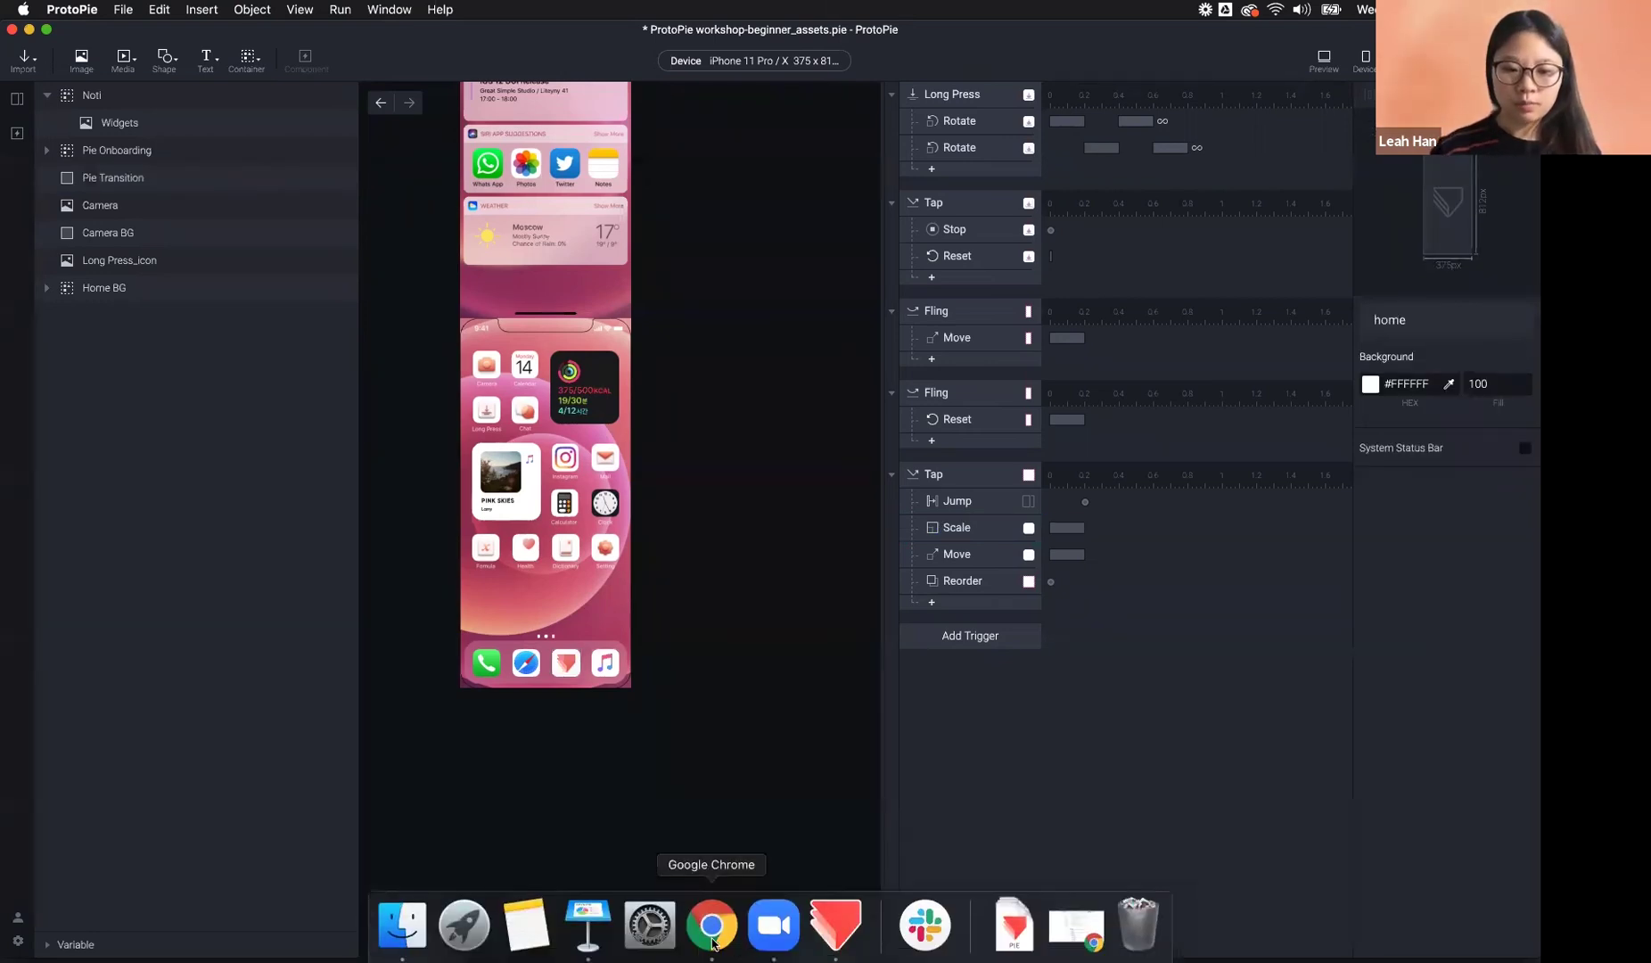
- Switch to Google Chrome and open the Formulas section of the ProtoPie docs to read the Syntax page
click(713, 942)
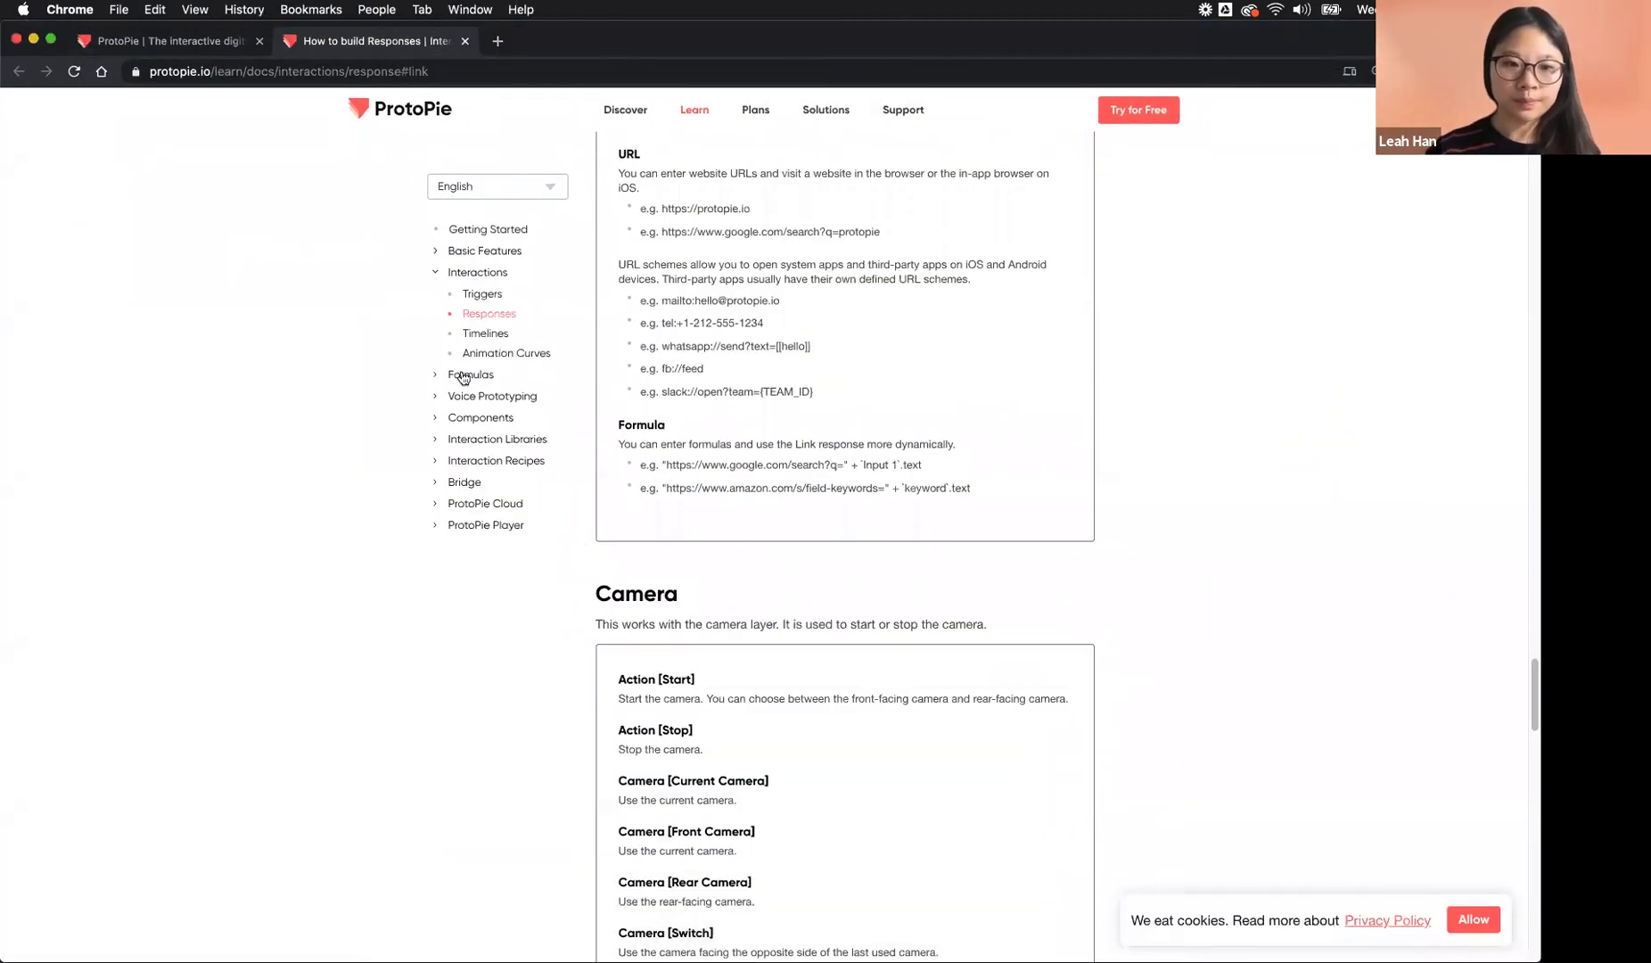
click(496, 398)
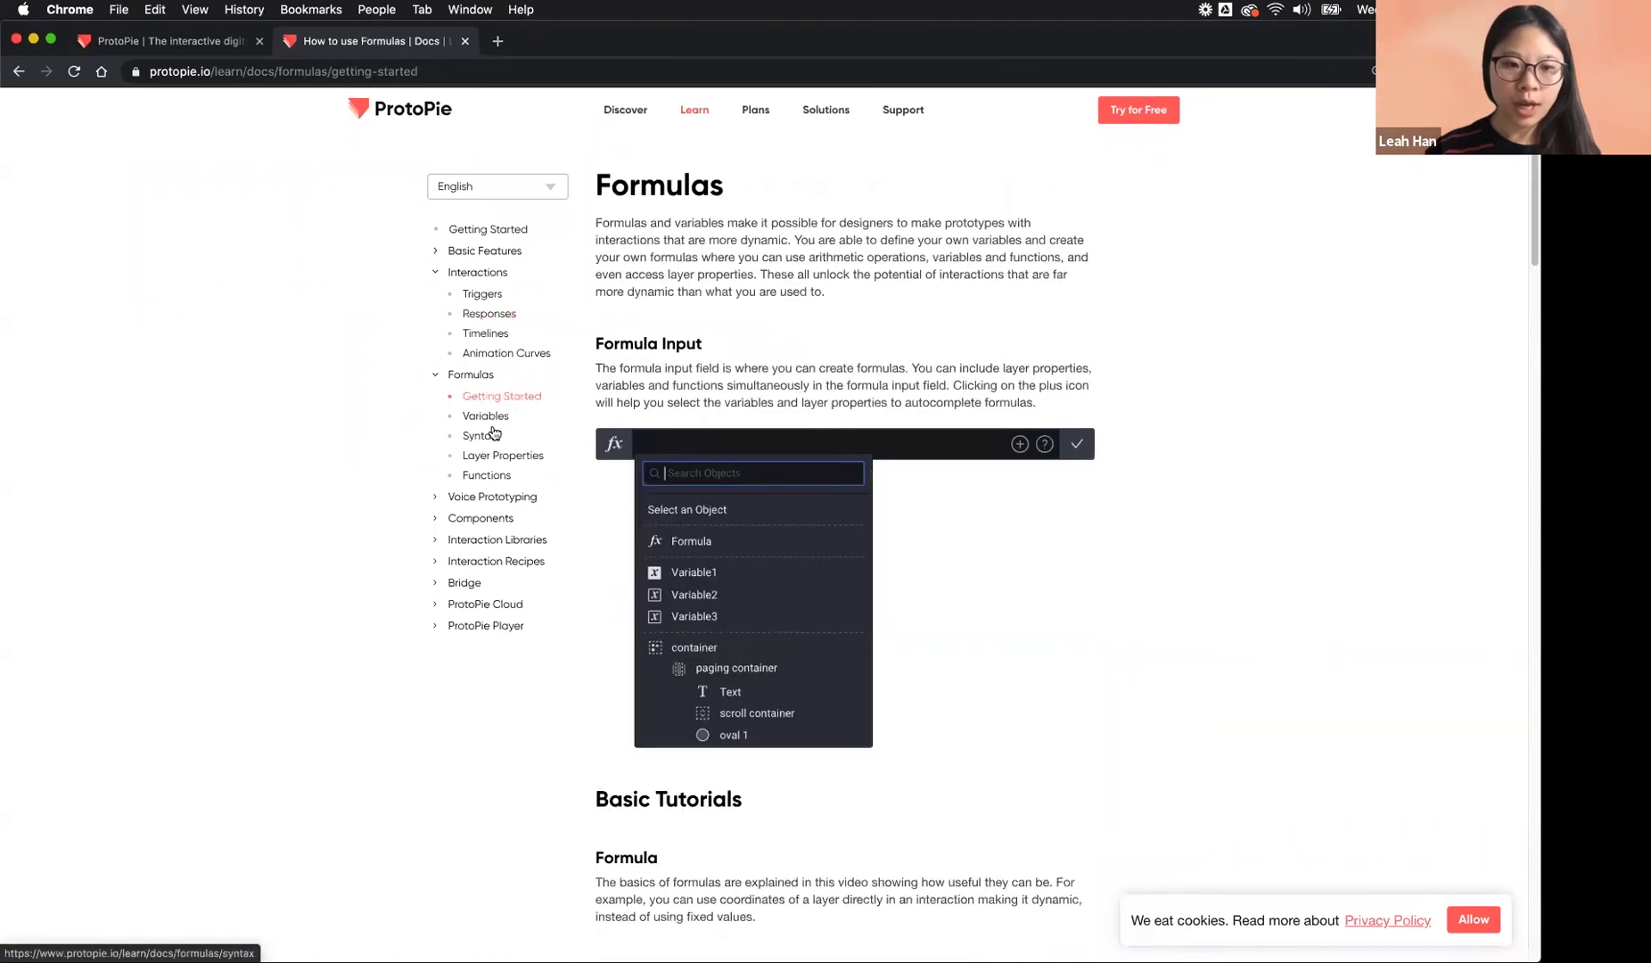
click(486, 436)
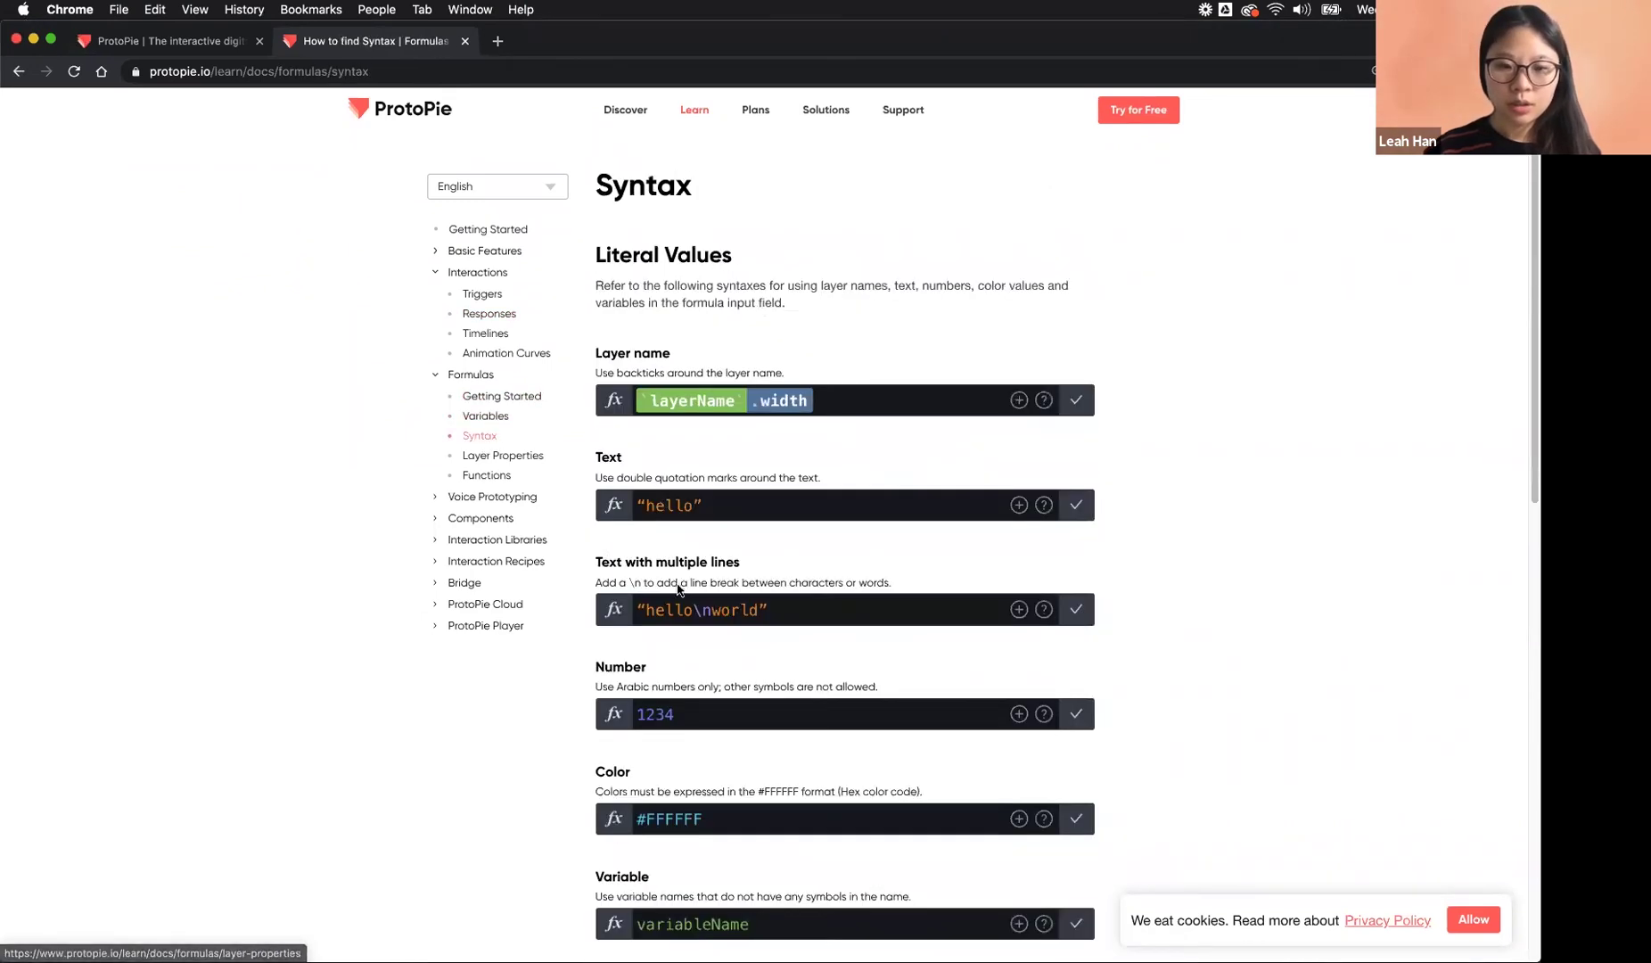
scroll(572, 542, down, 5)
scroll(572, 542, up, 1)
- Look through the Layer Properties and Functions pages of the formula docs, then minimize Chrome and return to ProtoPie
click(503, 457)
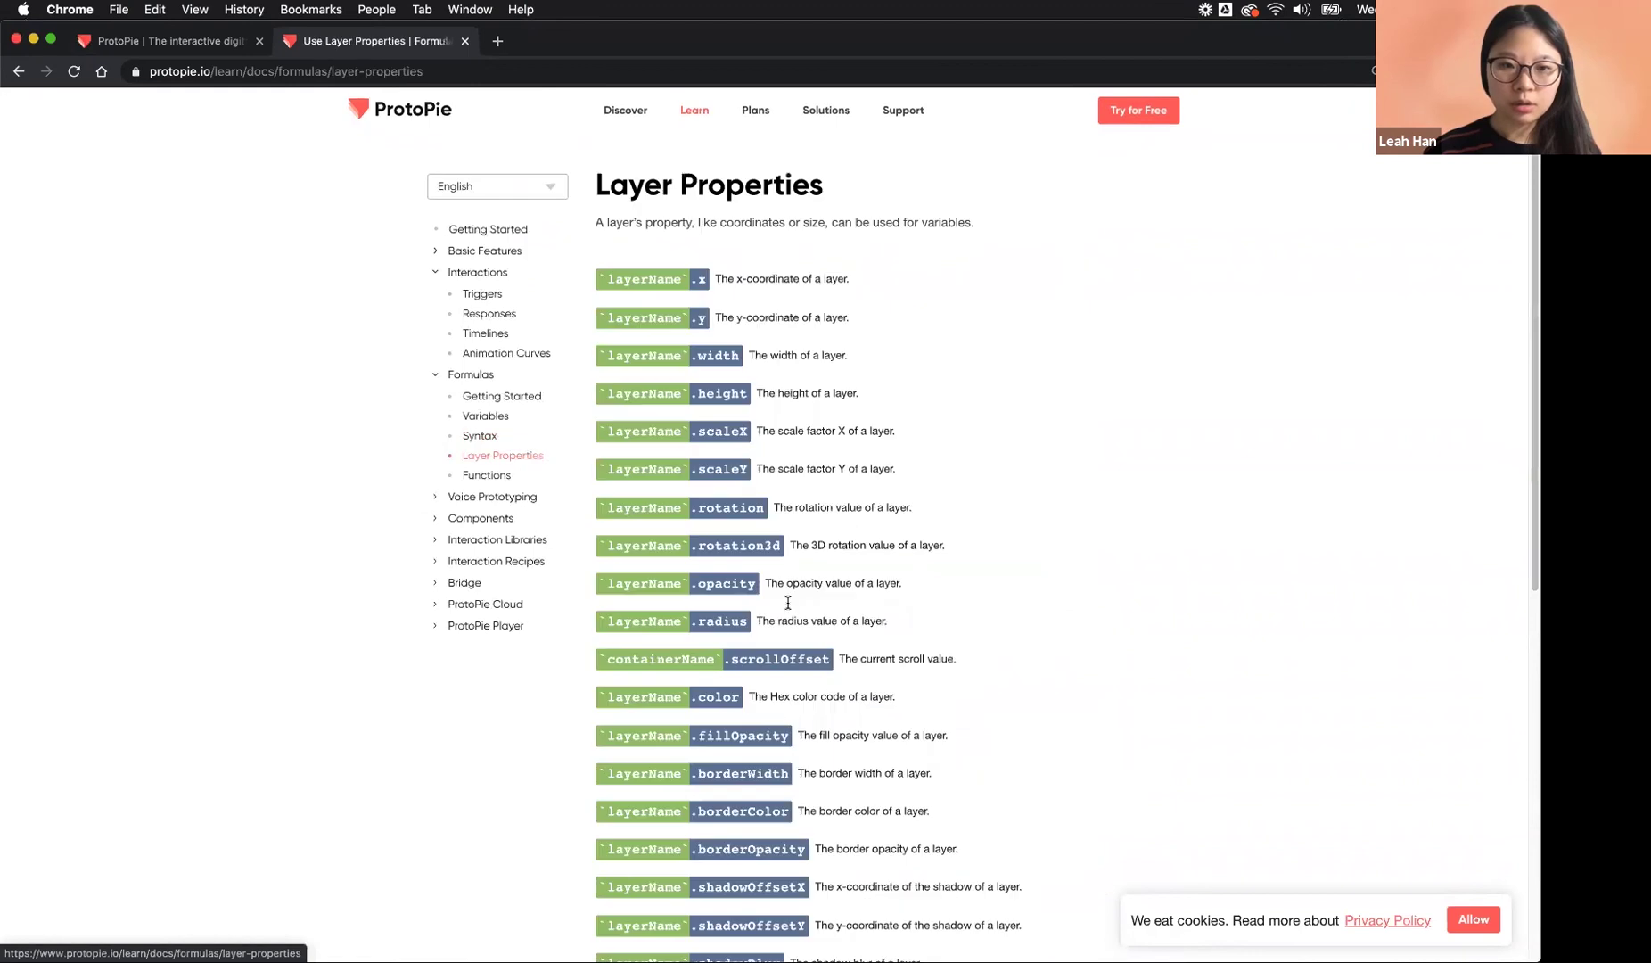
scroll(788, 615, down, 2)
scroll(757, 615, down, 4)
scroll(563, 578, up, 5)
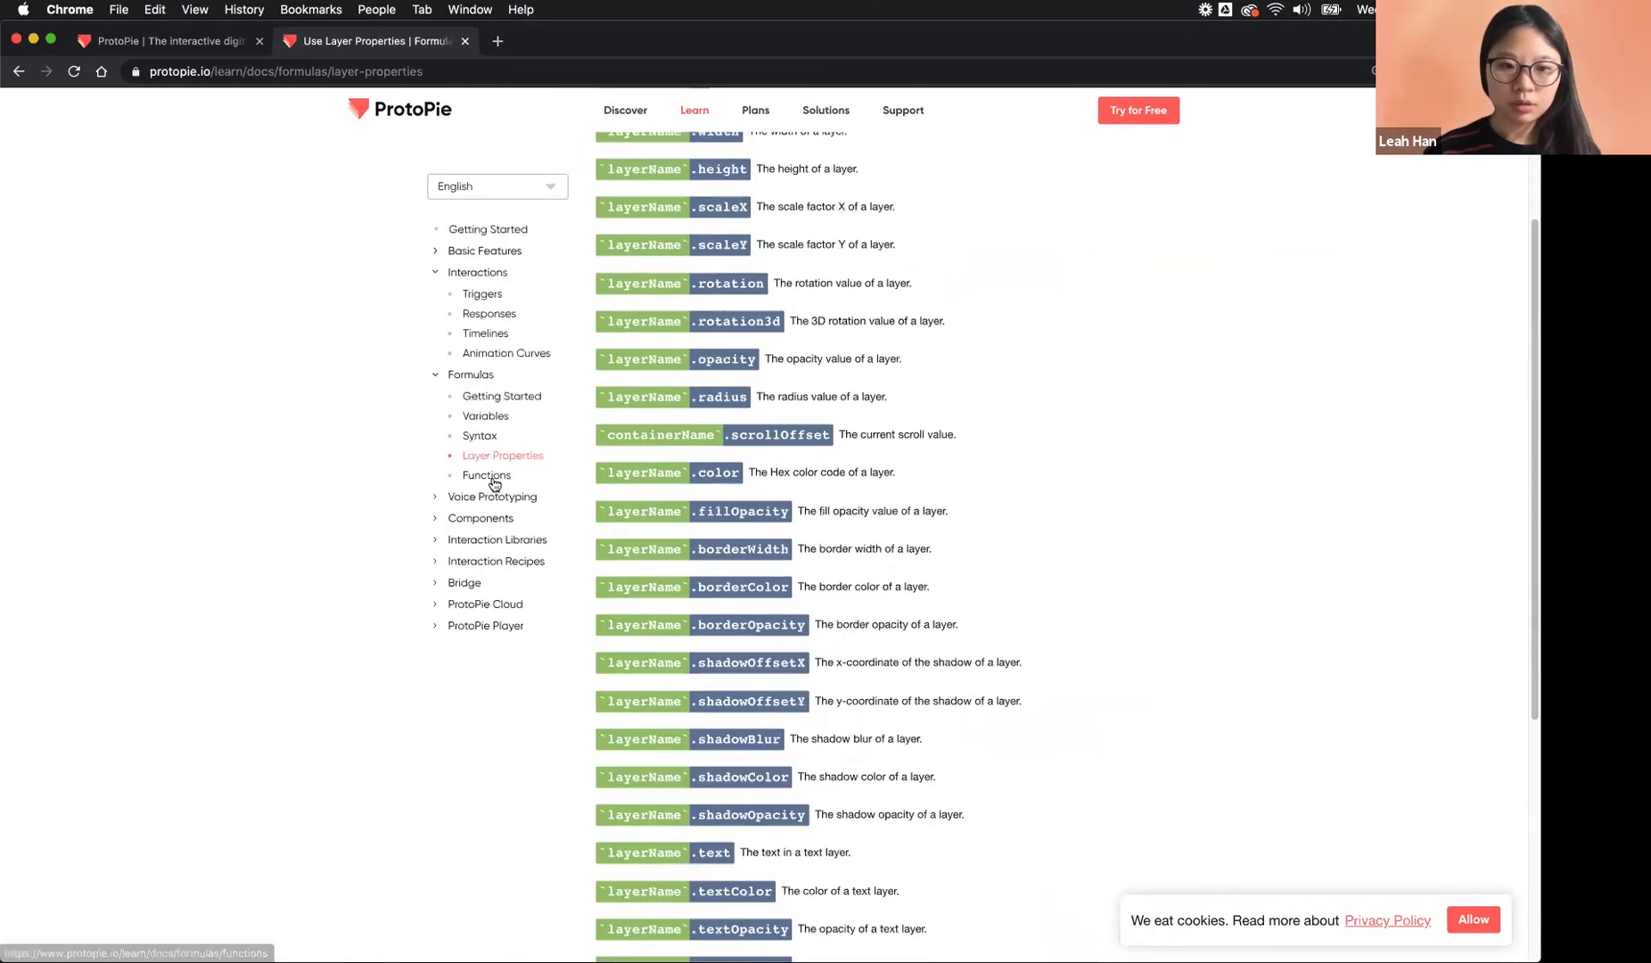
click(486, 474)
scroll(711, 633, down, 2)
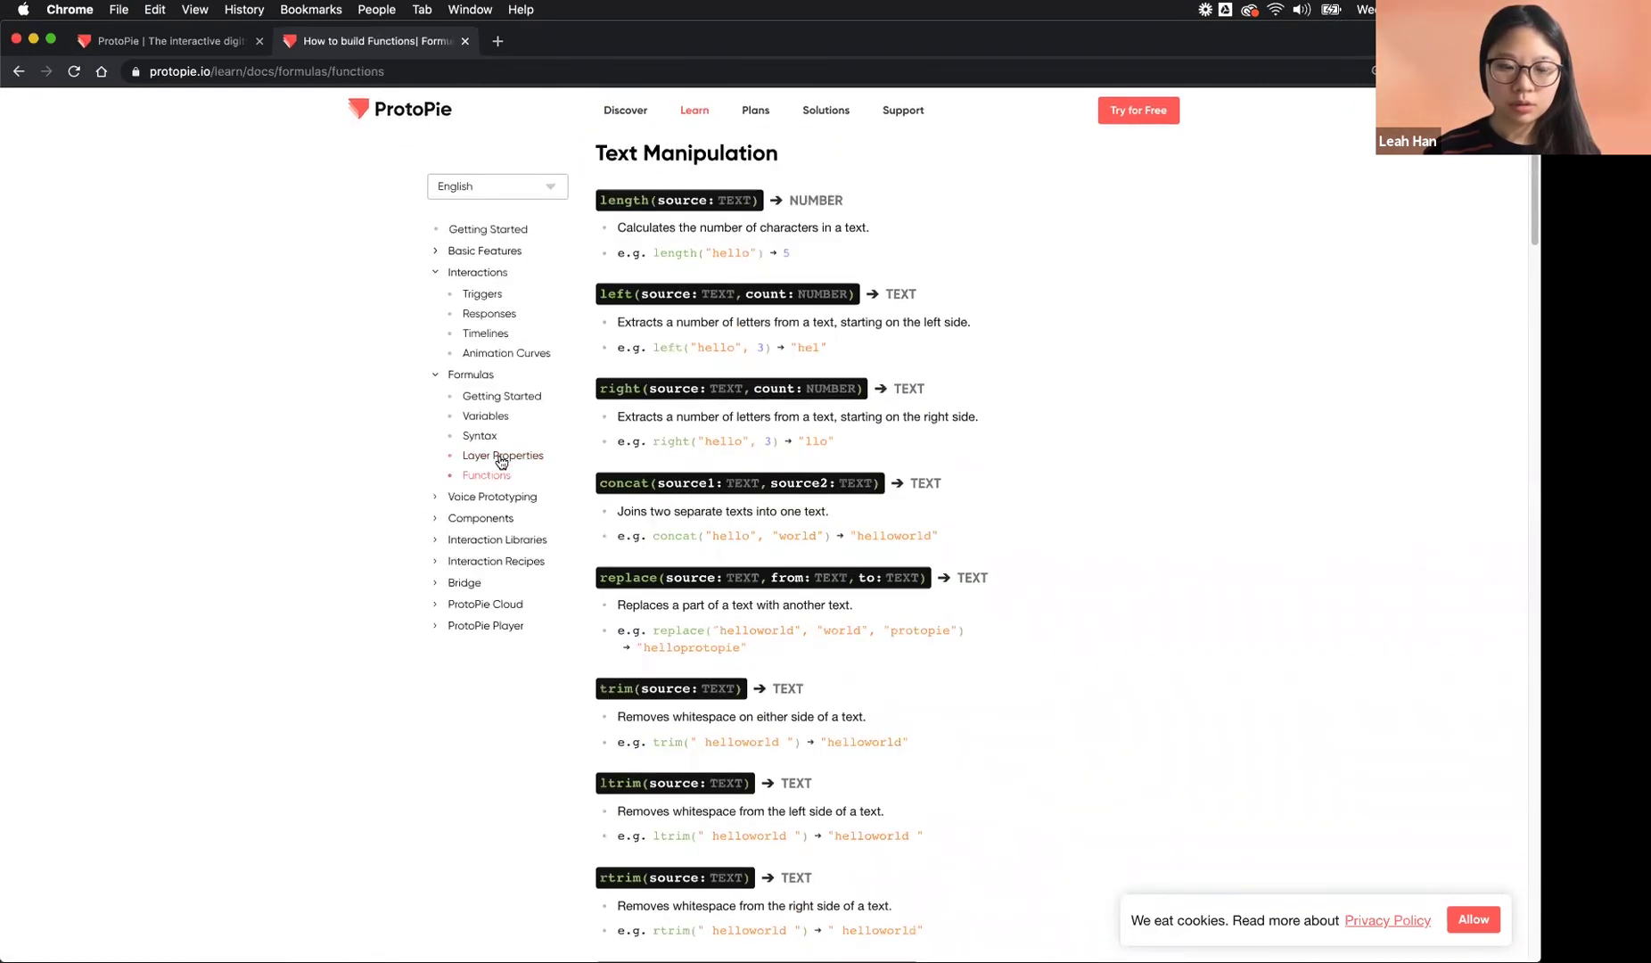
click(503, 456)
scroll(734, 546, down, 8)
scroll(738, 548, up, 8)
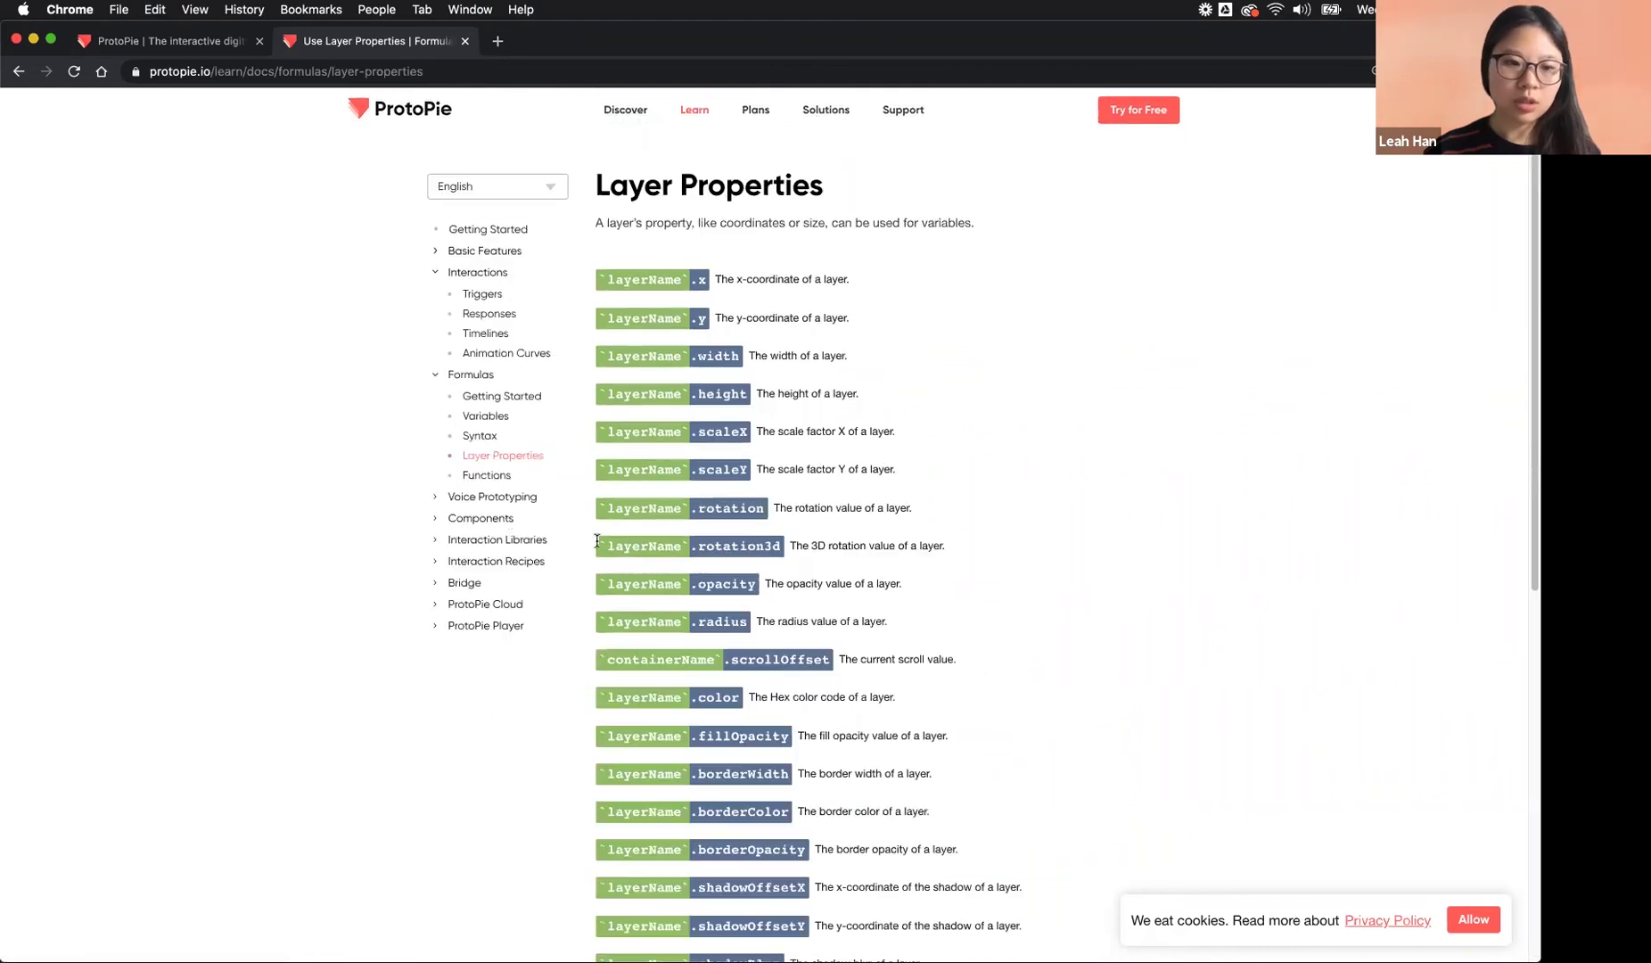
click(499, 477)
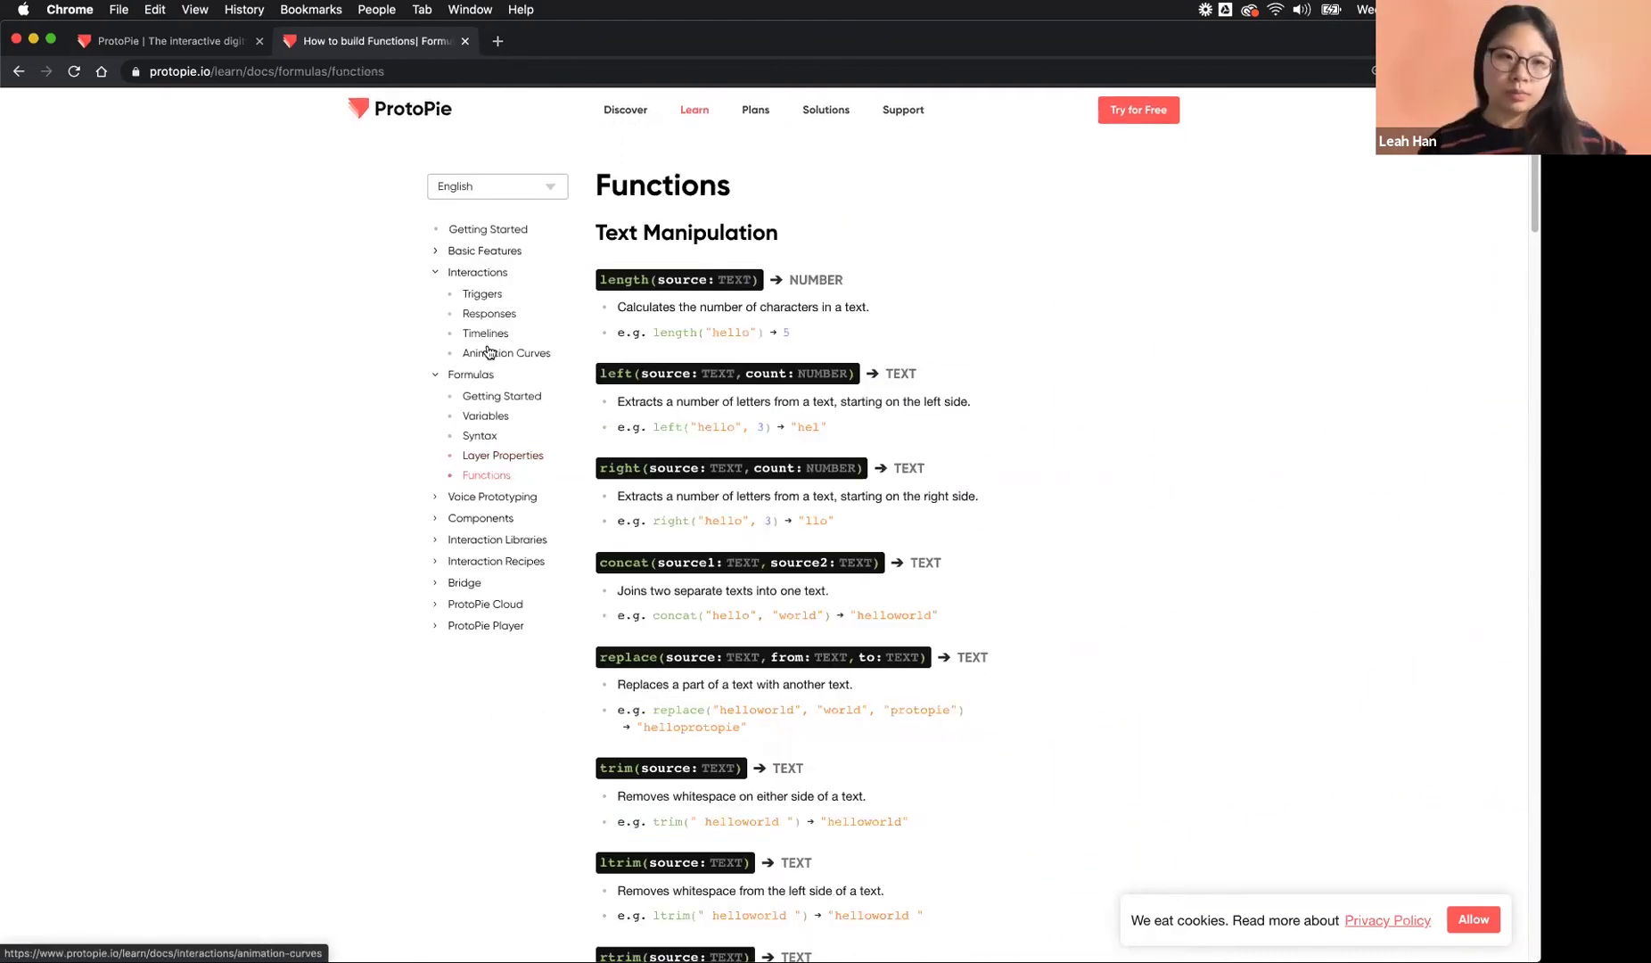
key(super+m)
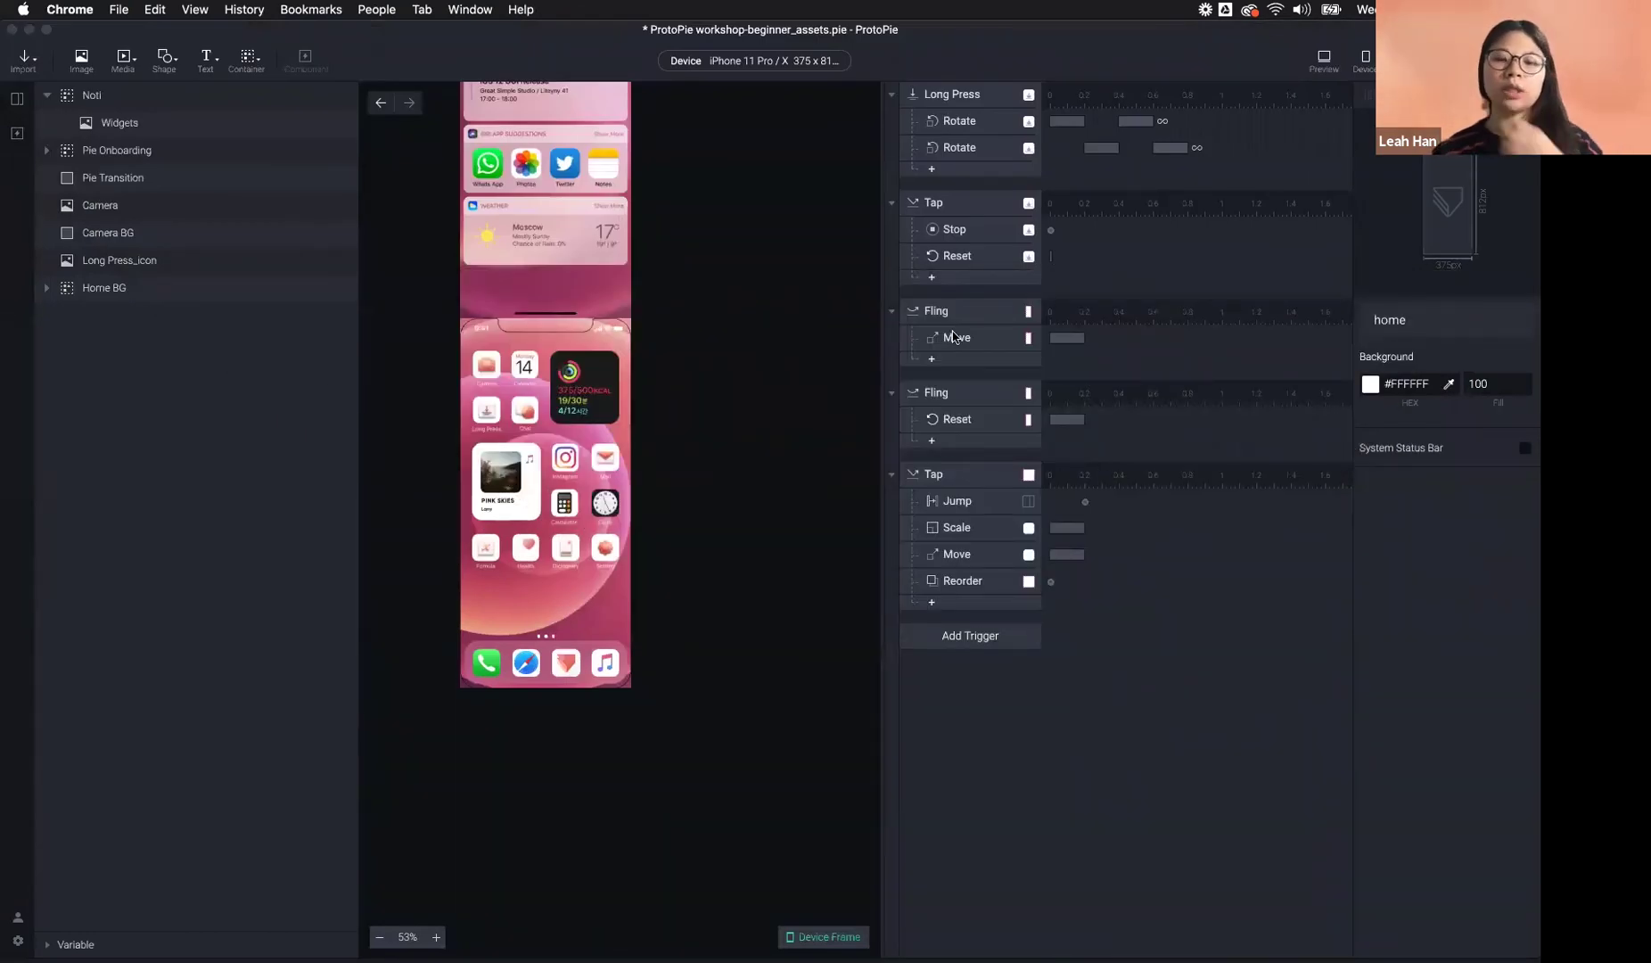
click(806, 514)
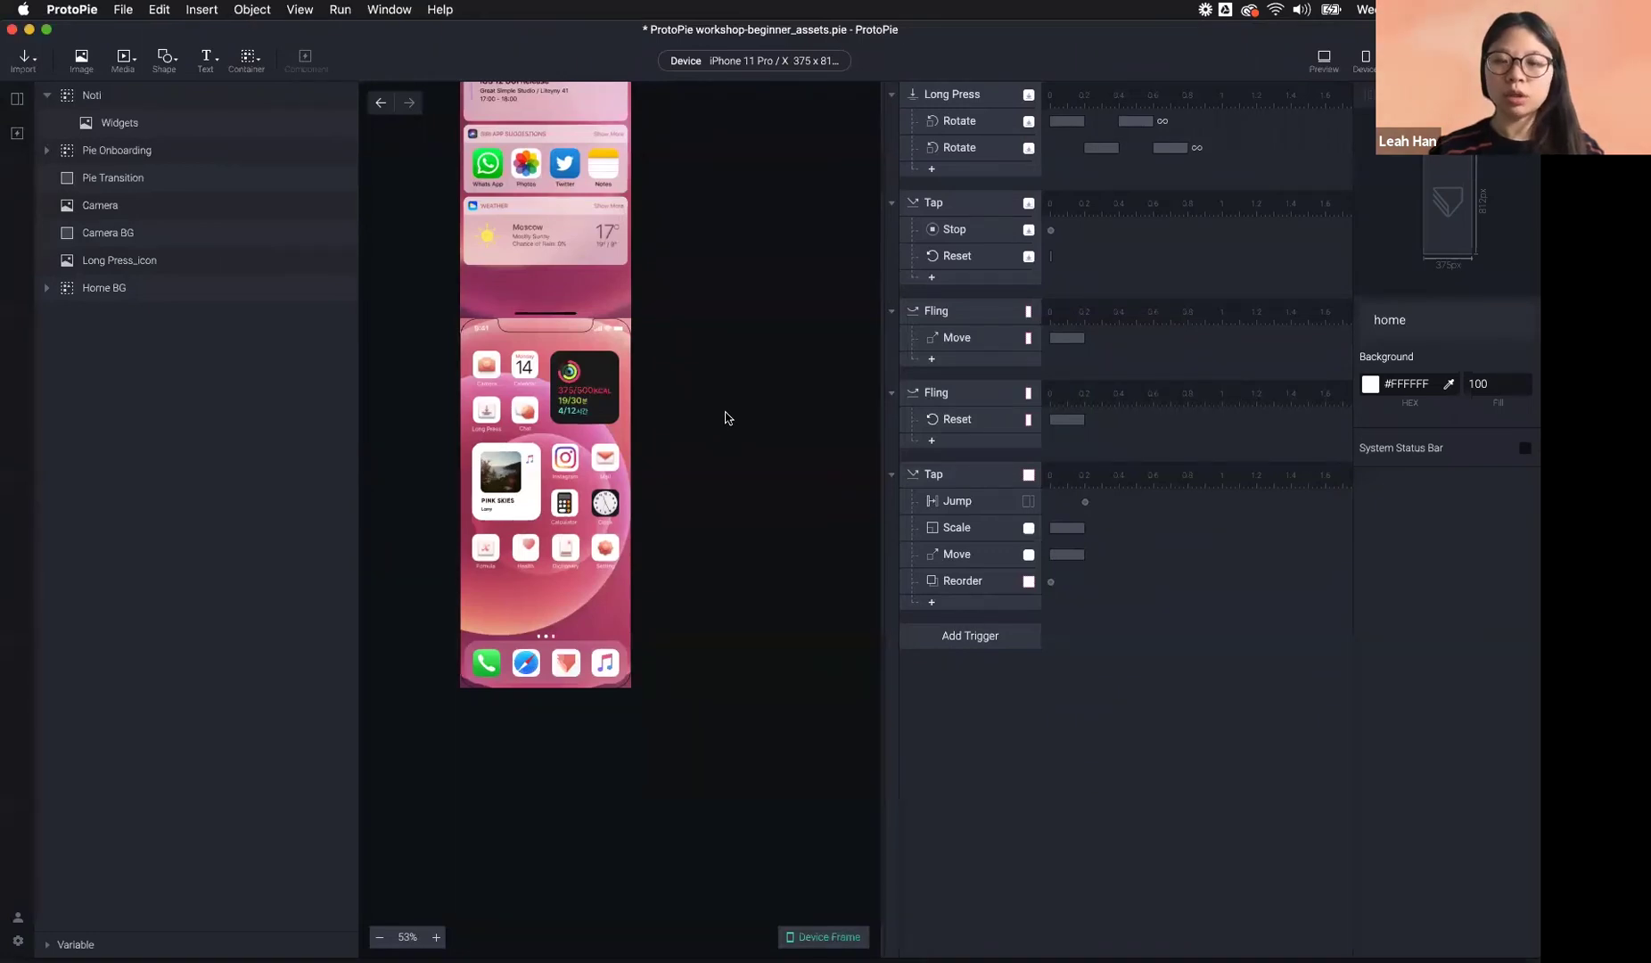
- Inspect the Stop response of Long Press_icon and the Jump response to the Onborading scene
click(953, 230)
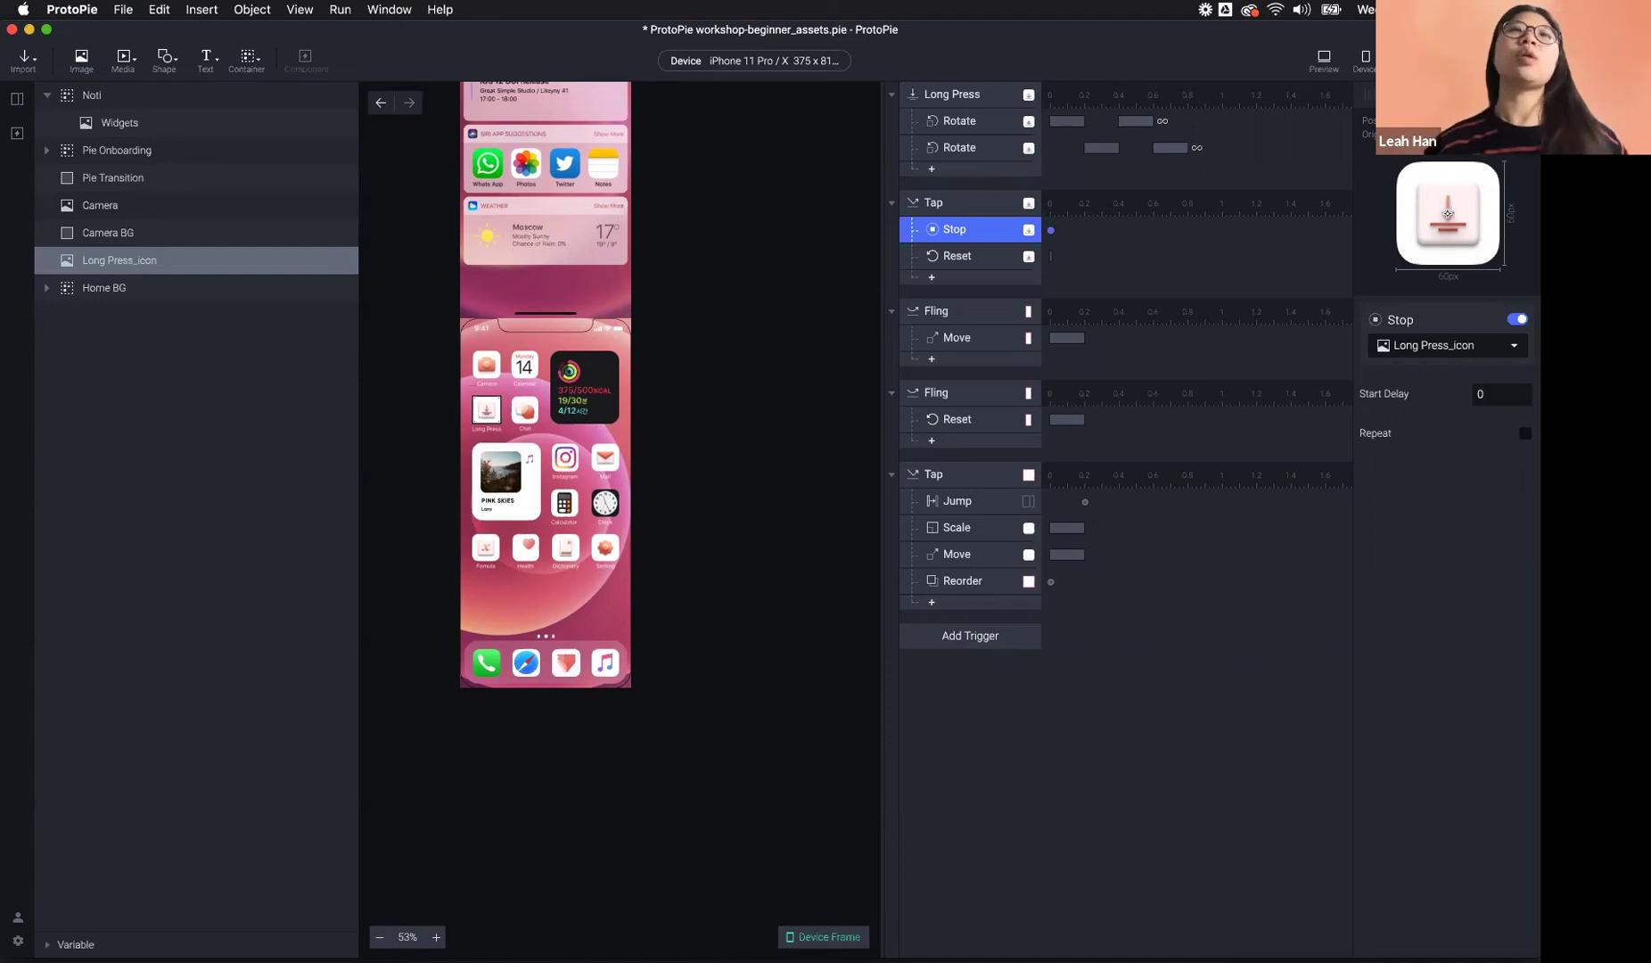
click(957, 504)
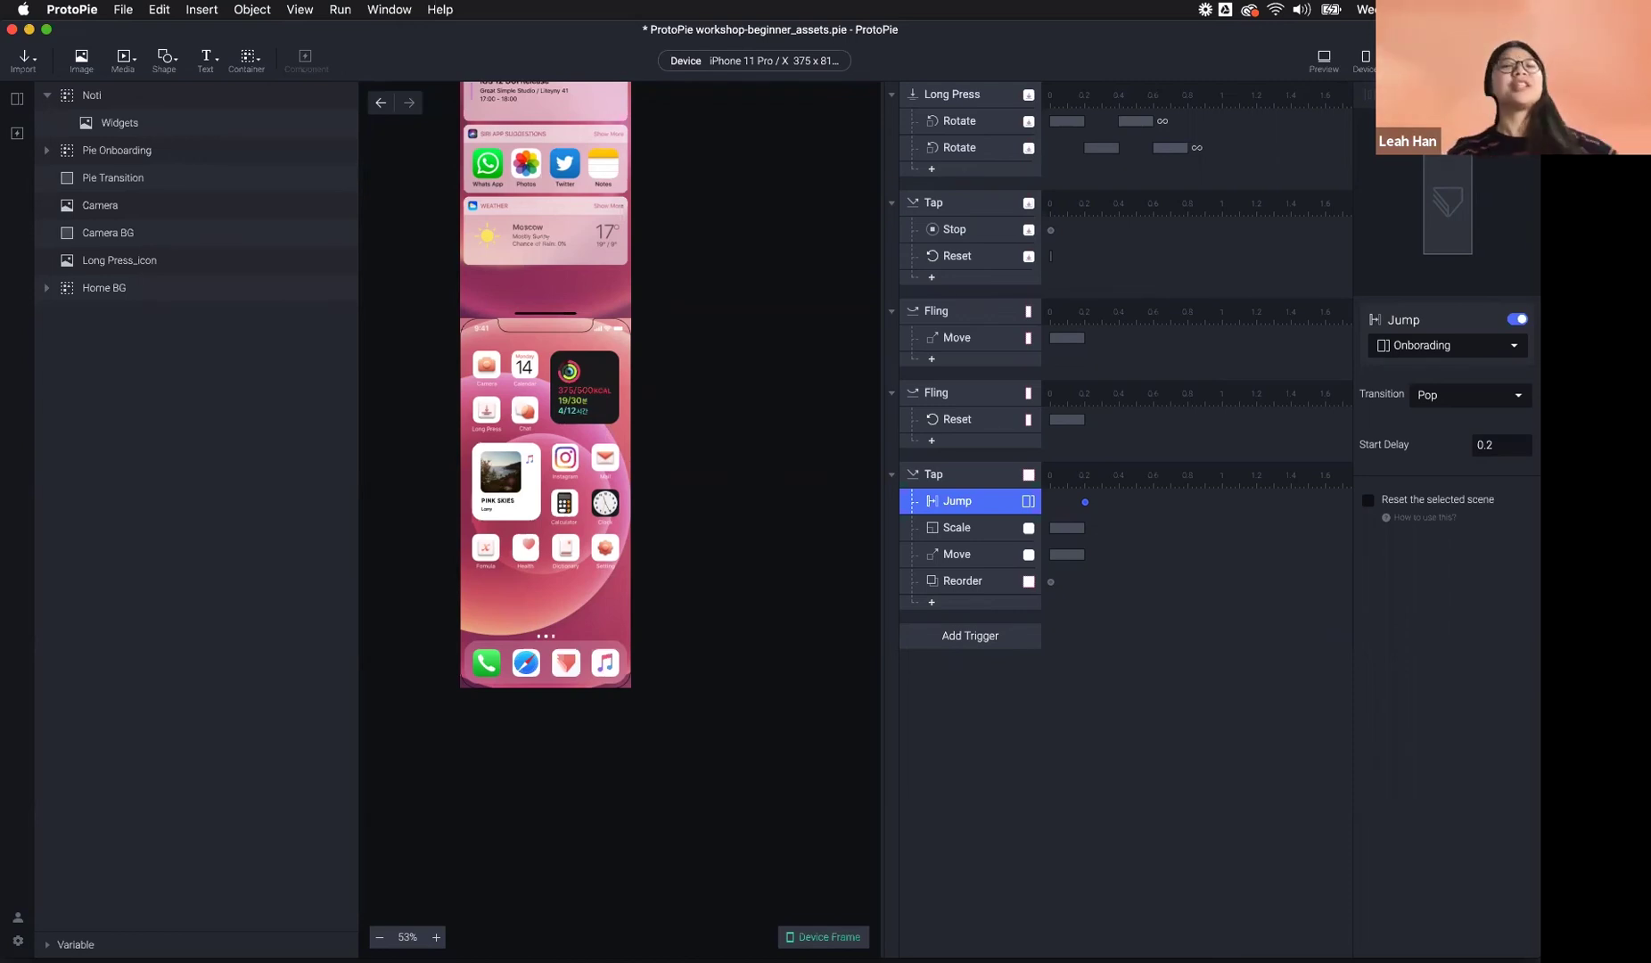
- Open the Onborading scene, select Container 1 and check the paging cards in the preview, closing it when finished
click(19, 100)
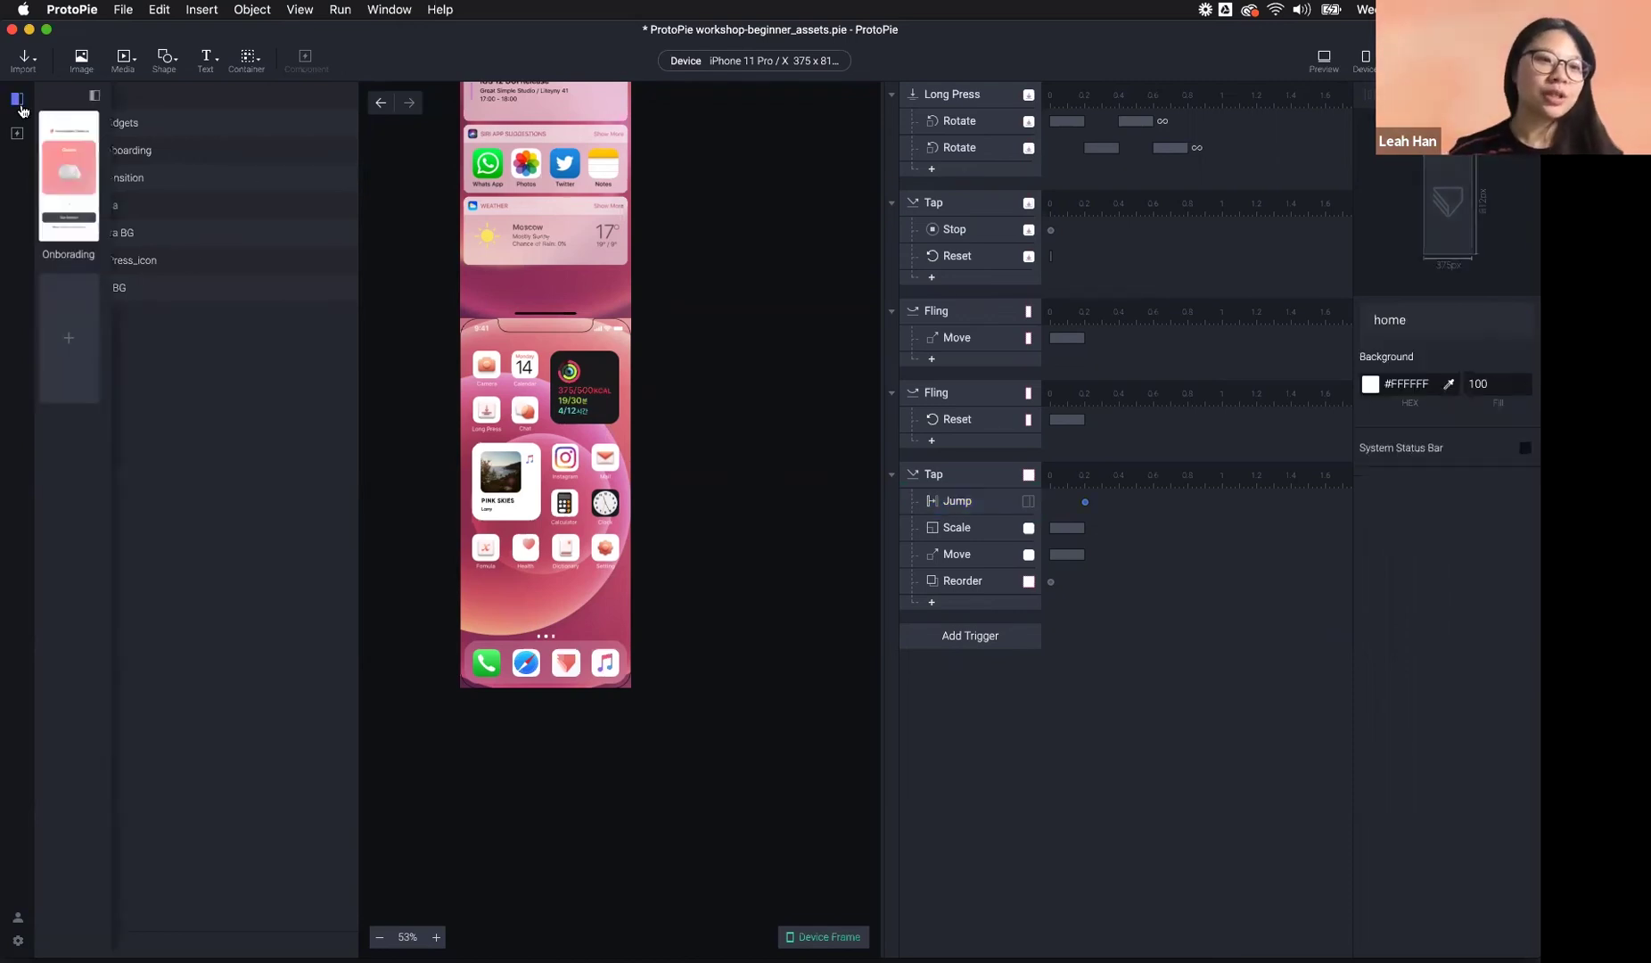
click(129, 174)
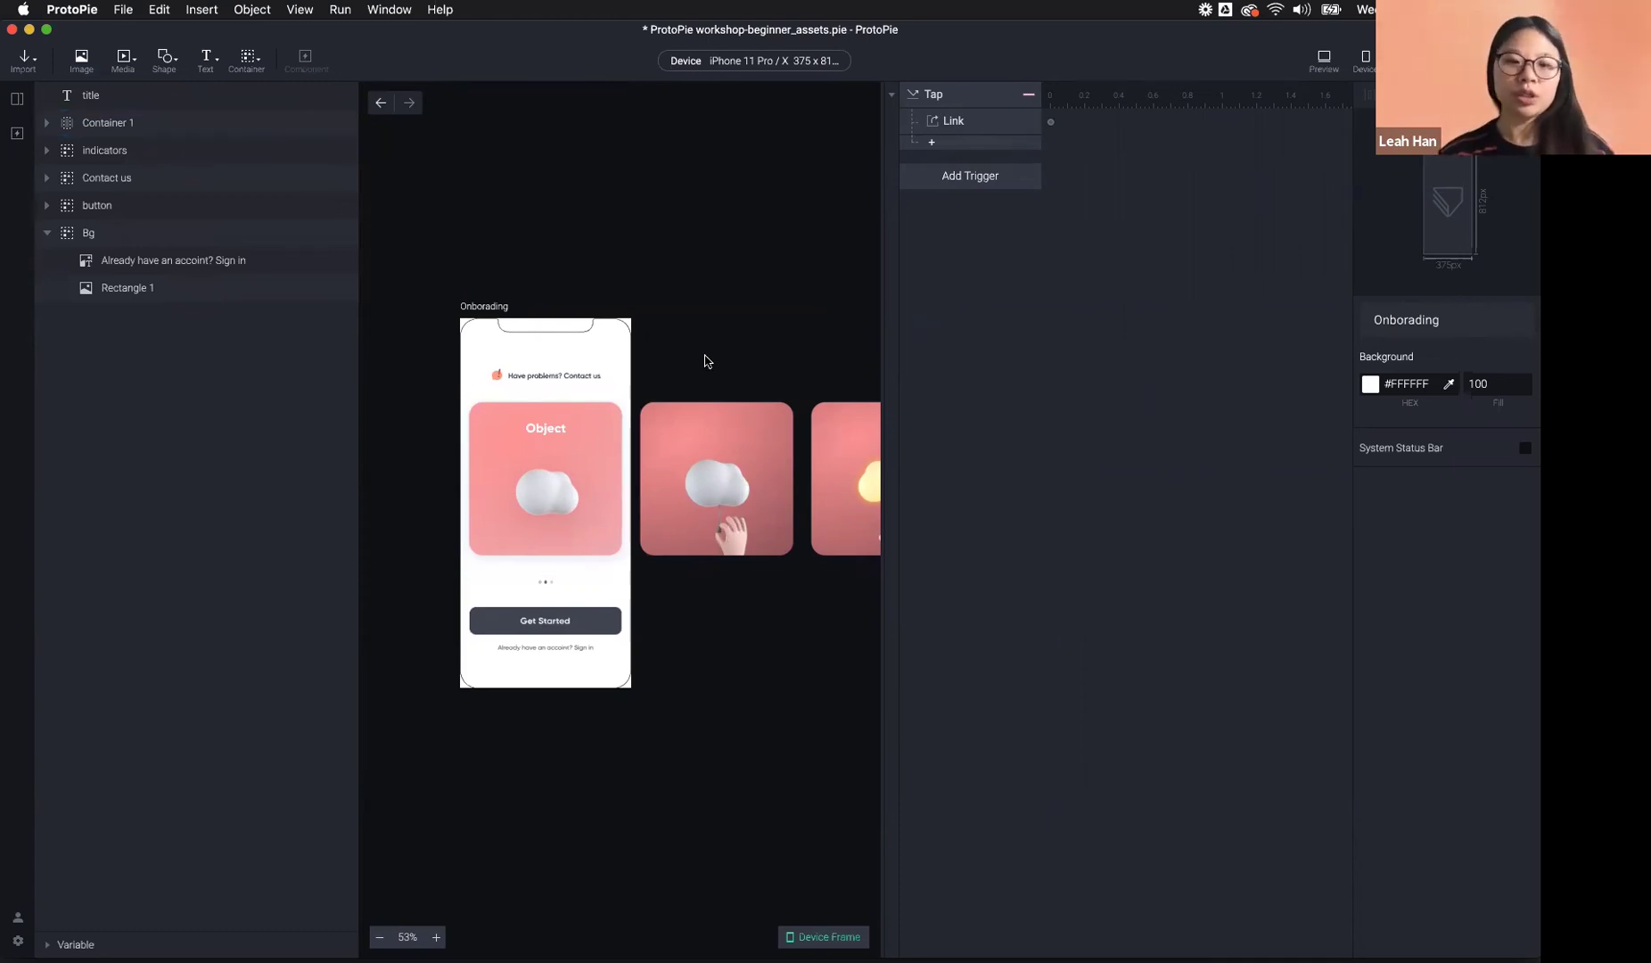
click(90, 130)
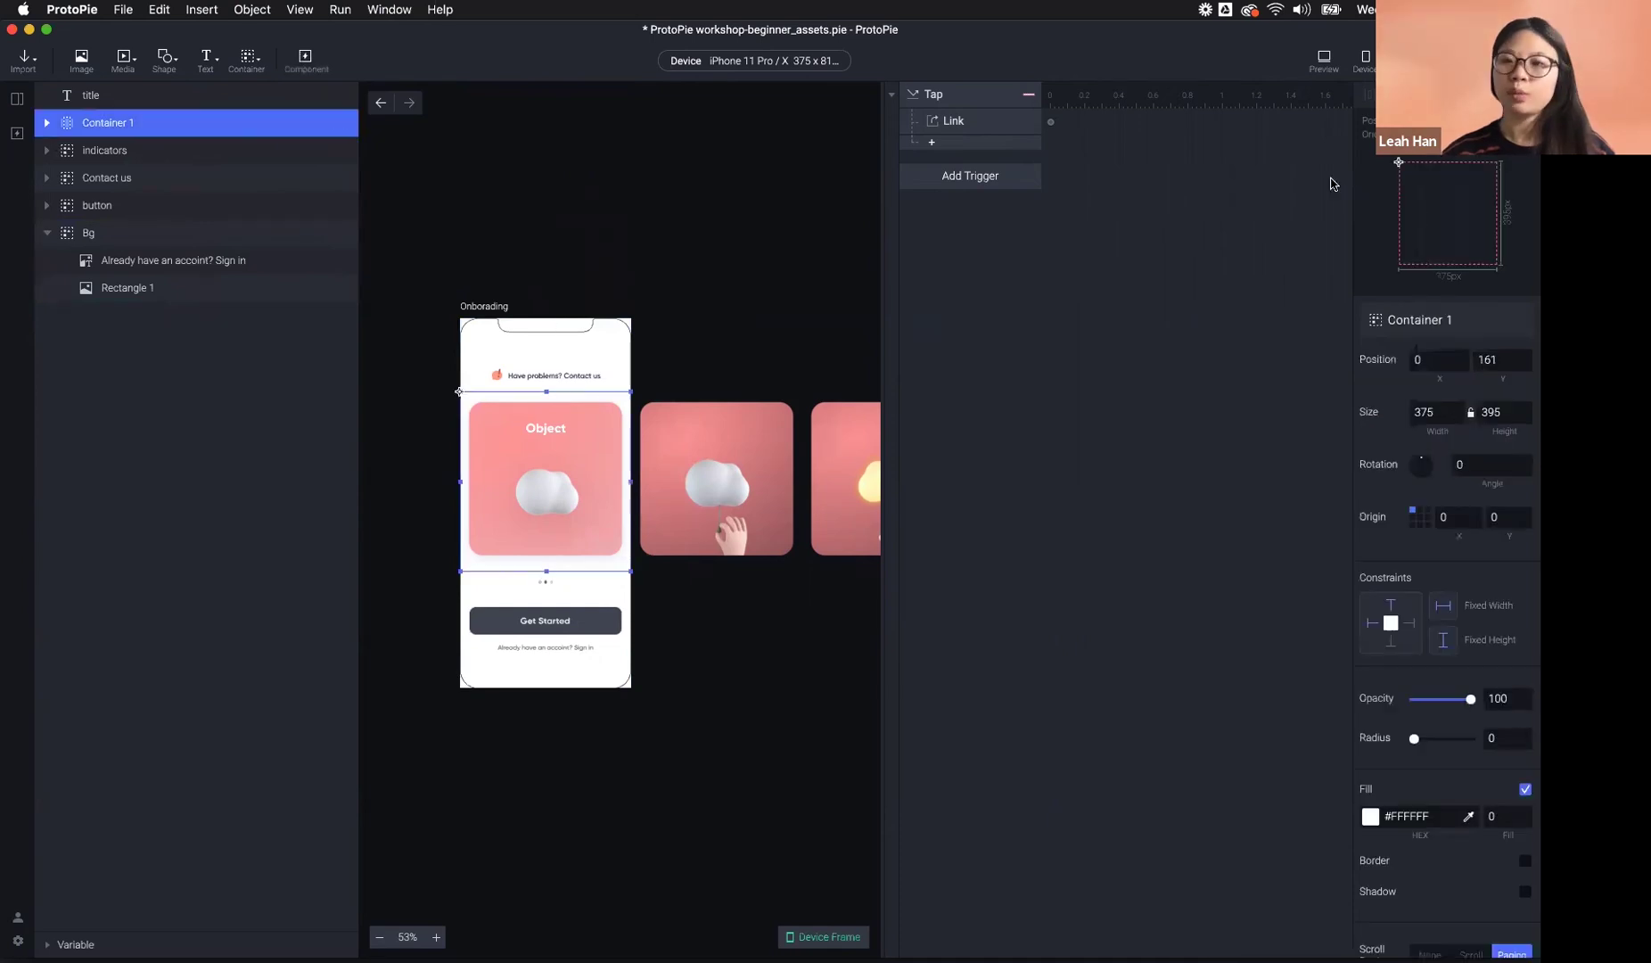
click(1324, 61)
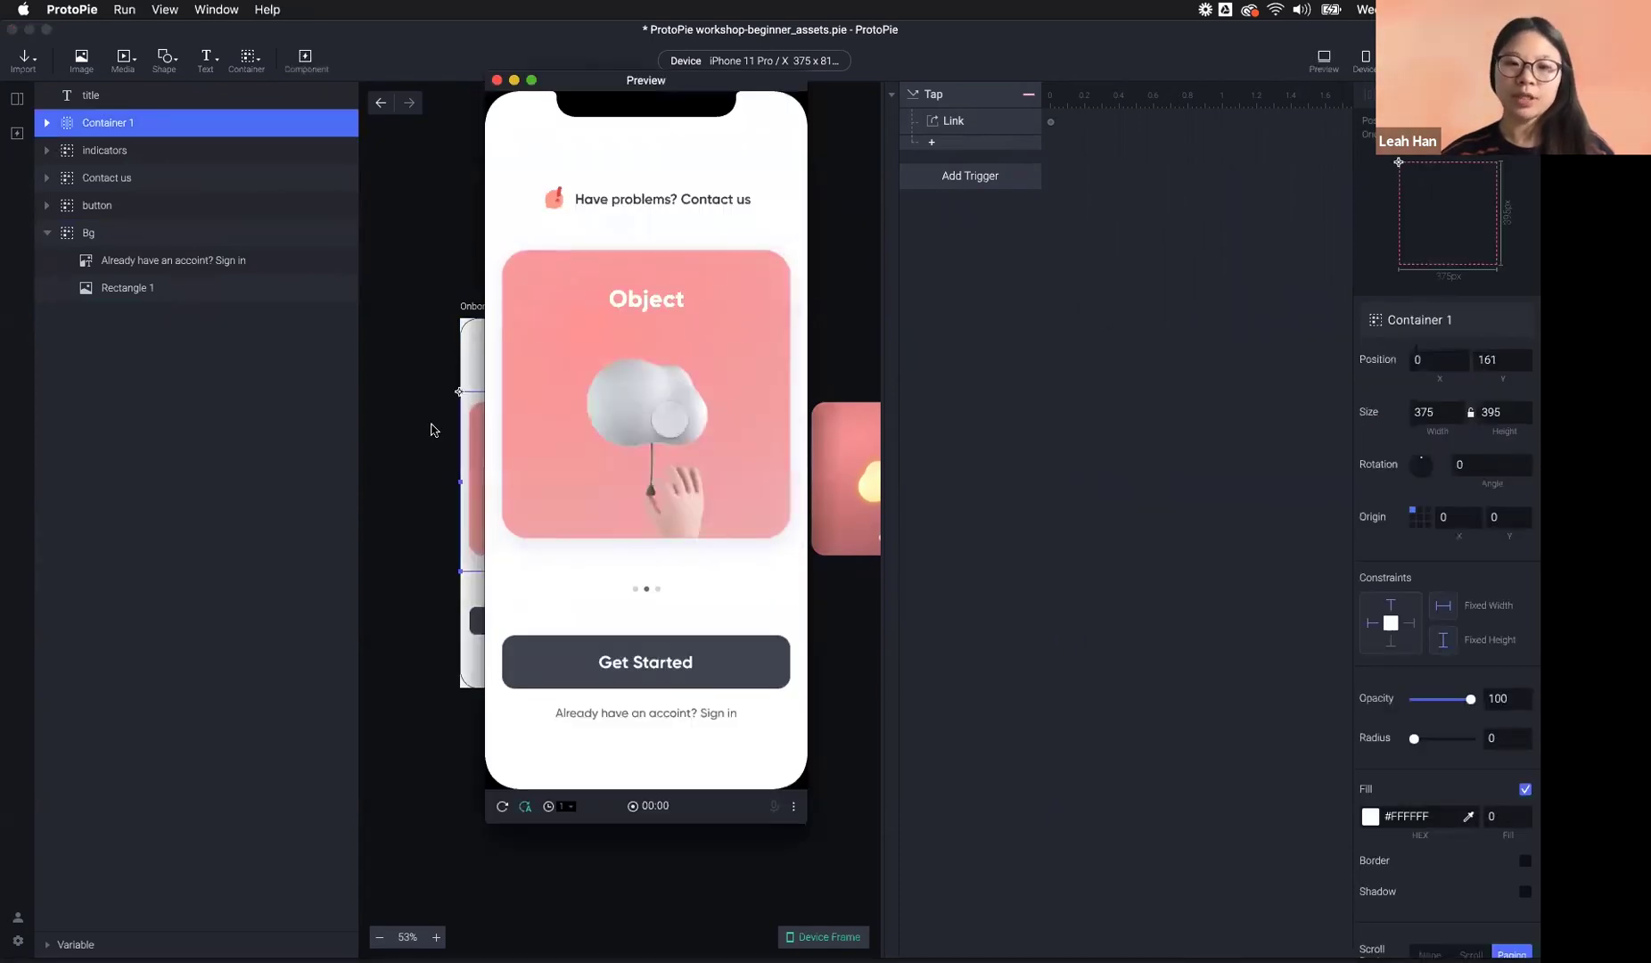
click(902, 358)
click(793, 311)
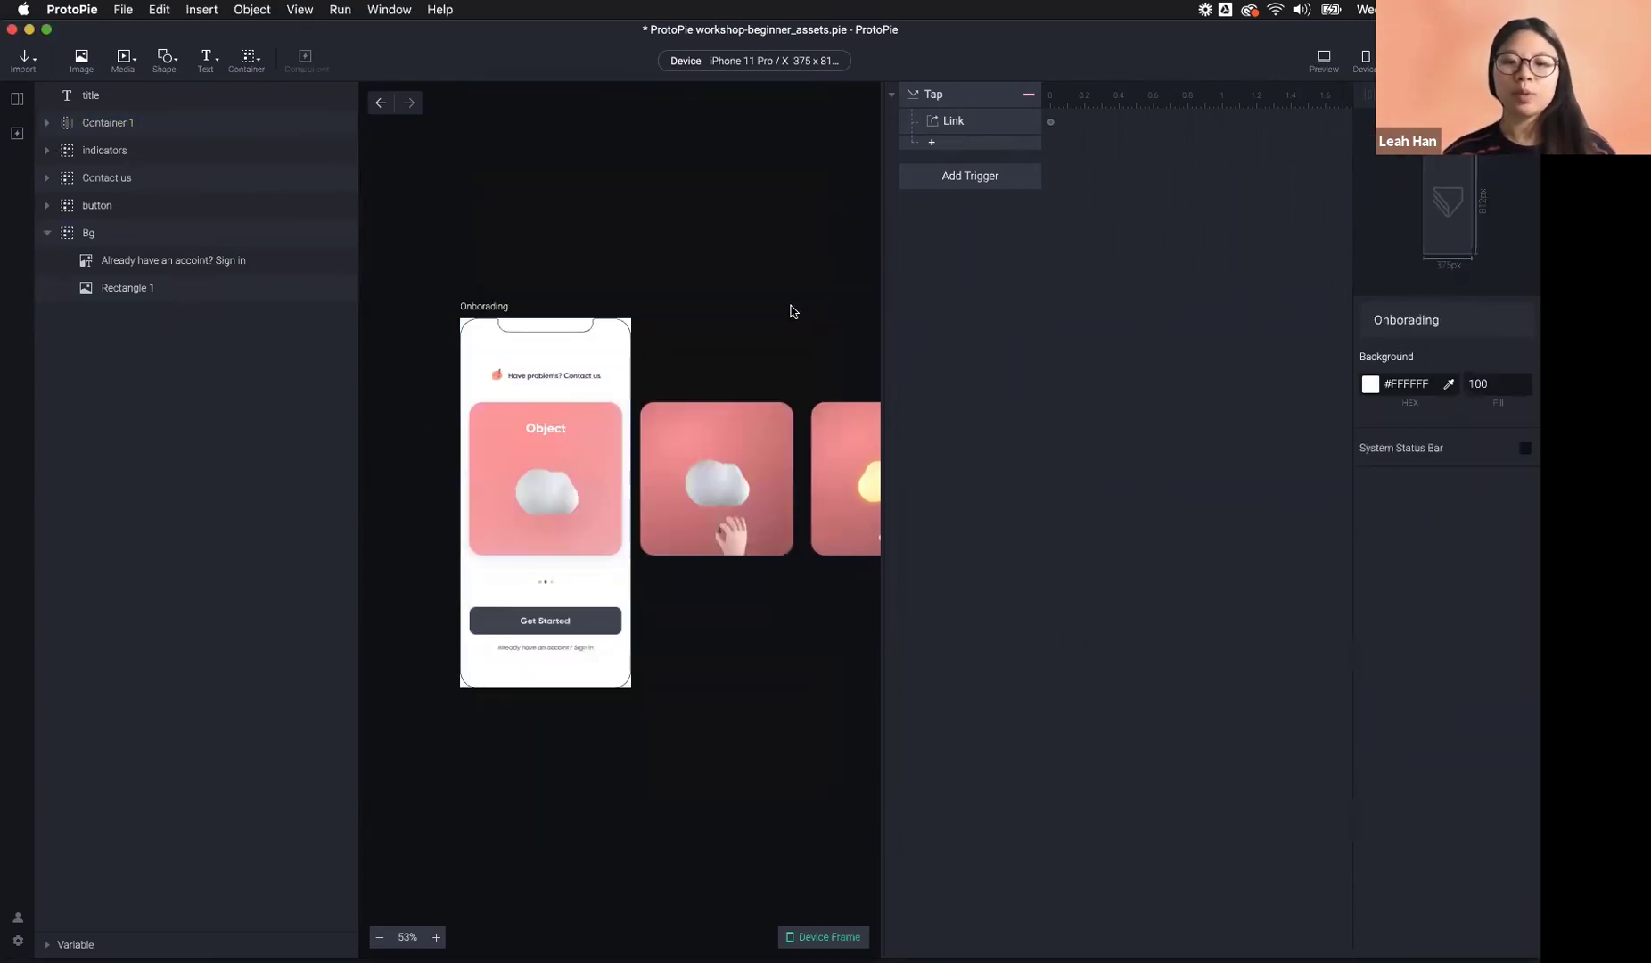
- Set Container 1's Scroll value to 375 and test the cards in the preview, closing it when finished
click(560, 504)
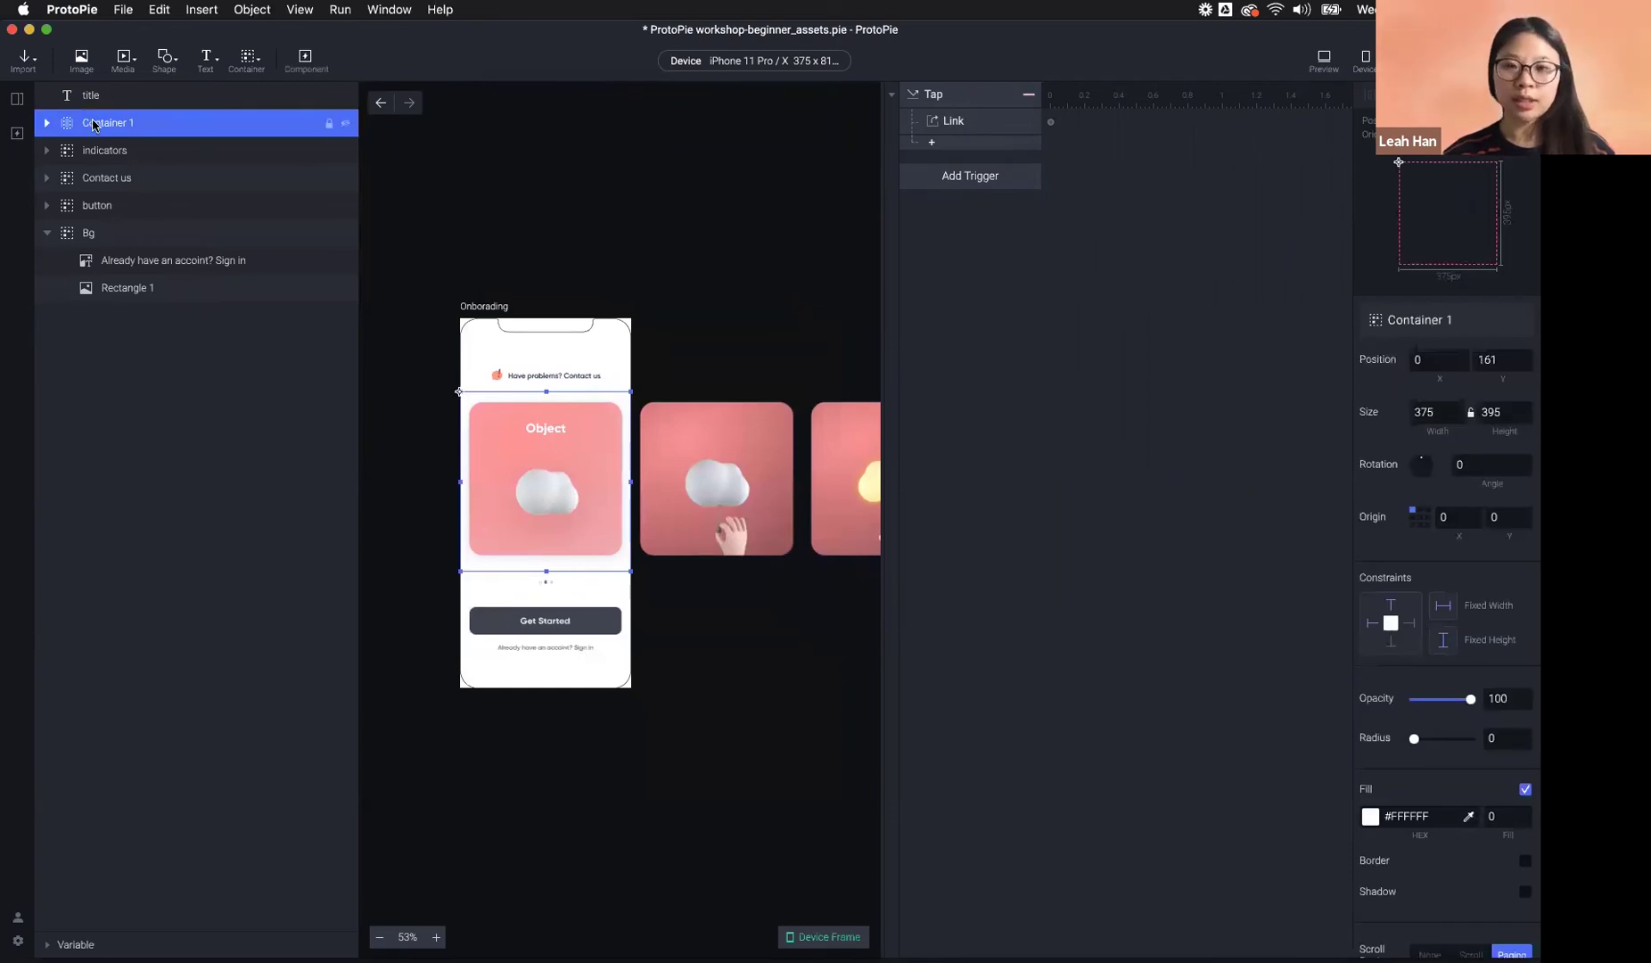
scroll(1445, 667, down, 5)
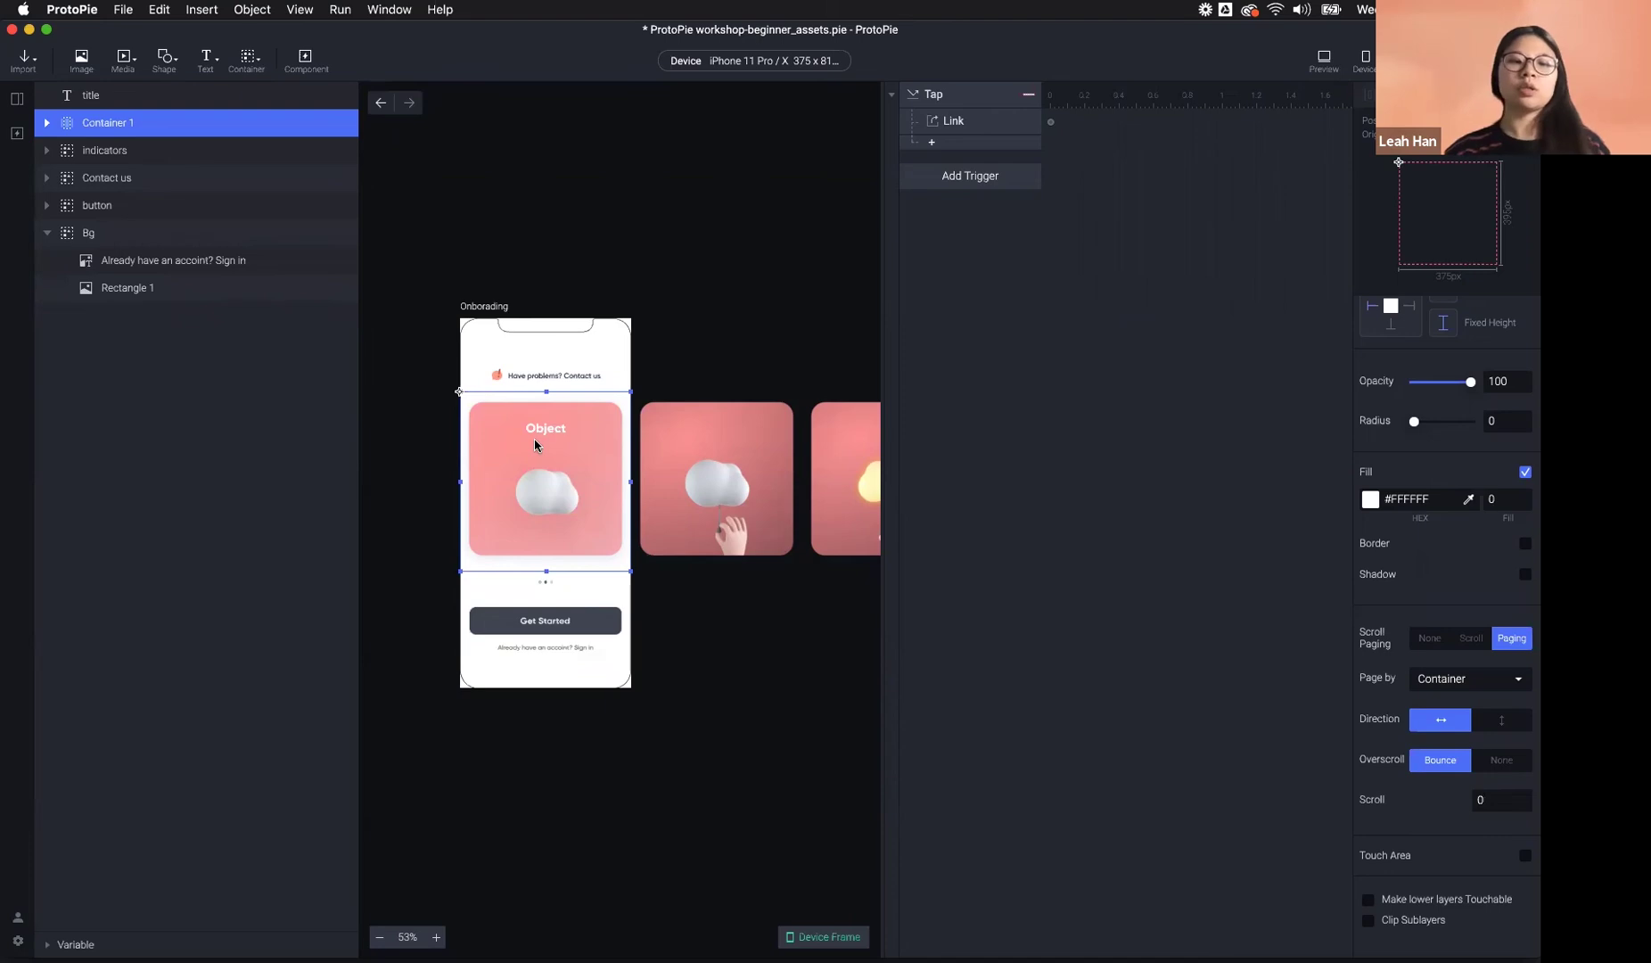
scroll(535, 444, left, 1)
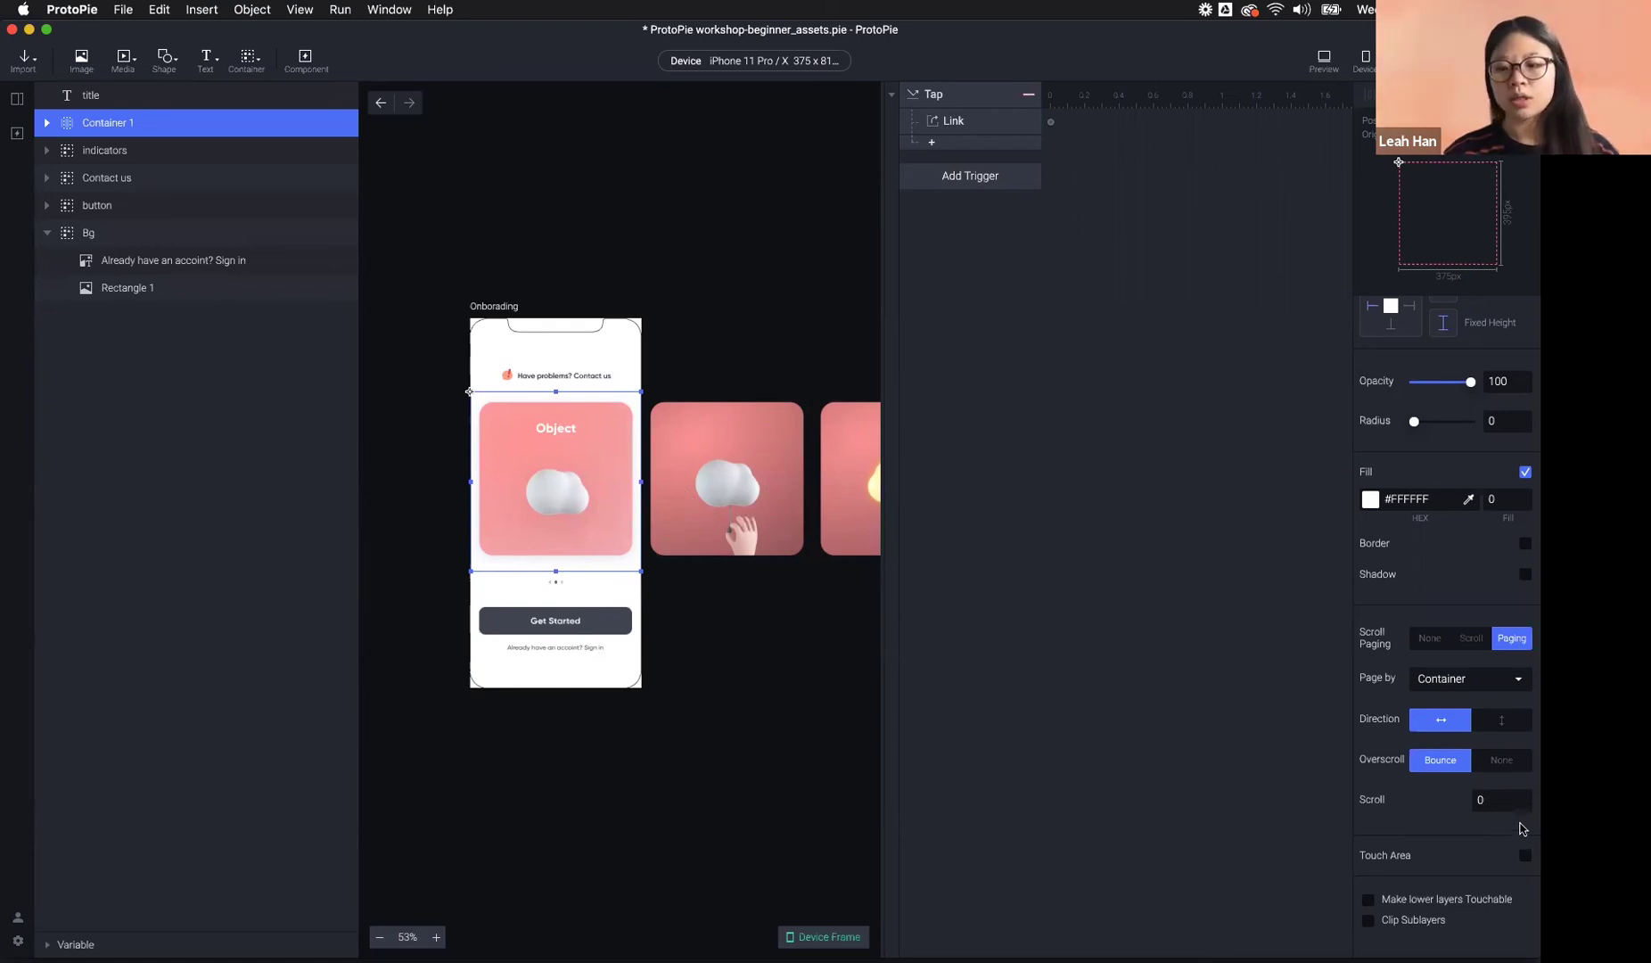
click(1473, 800)
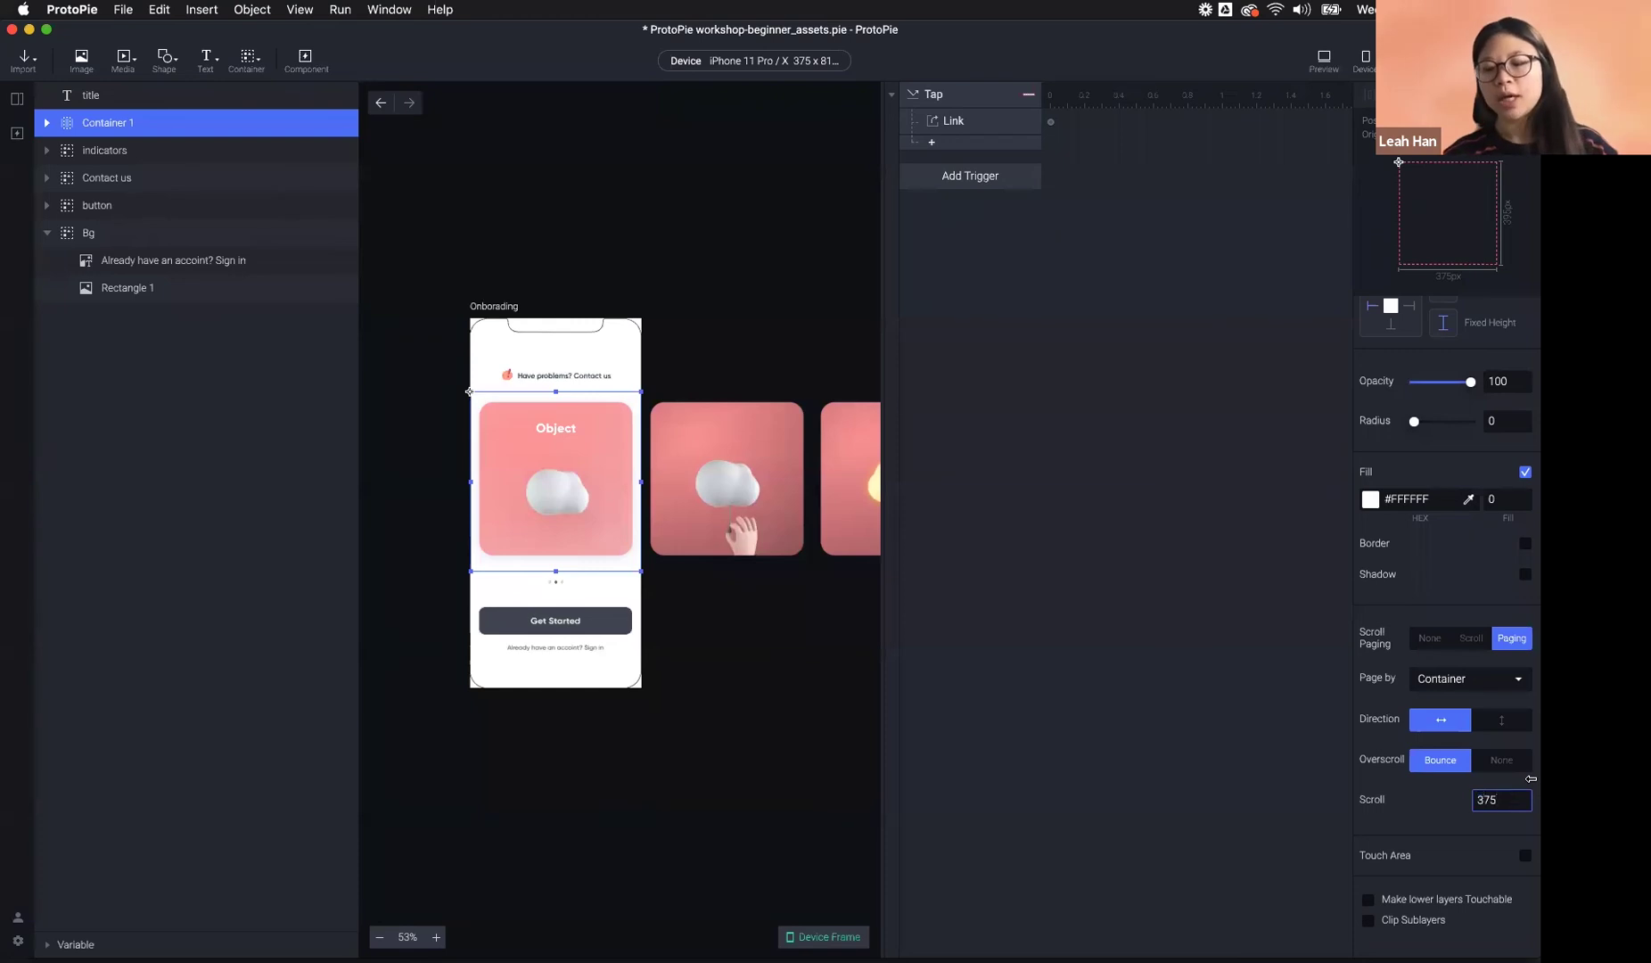
key(Return)
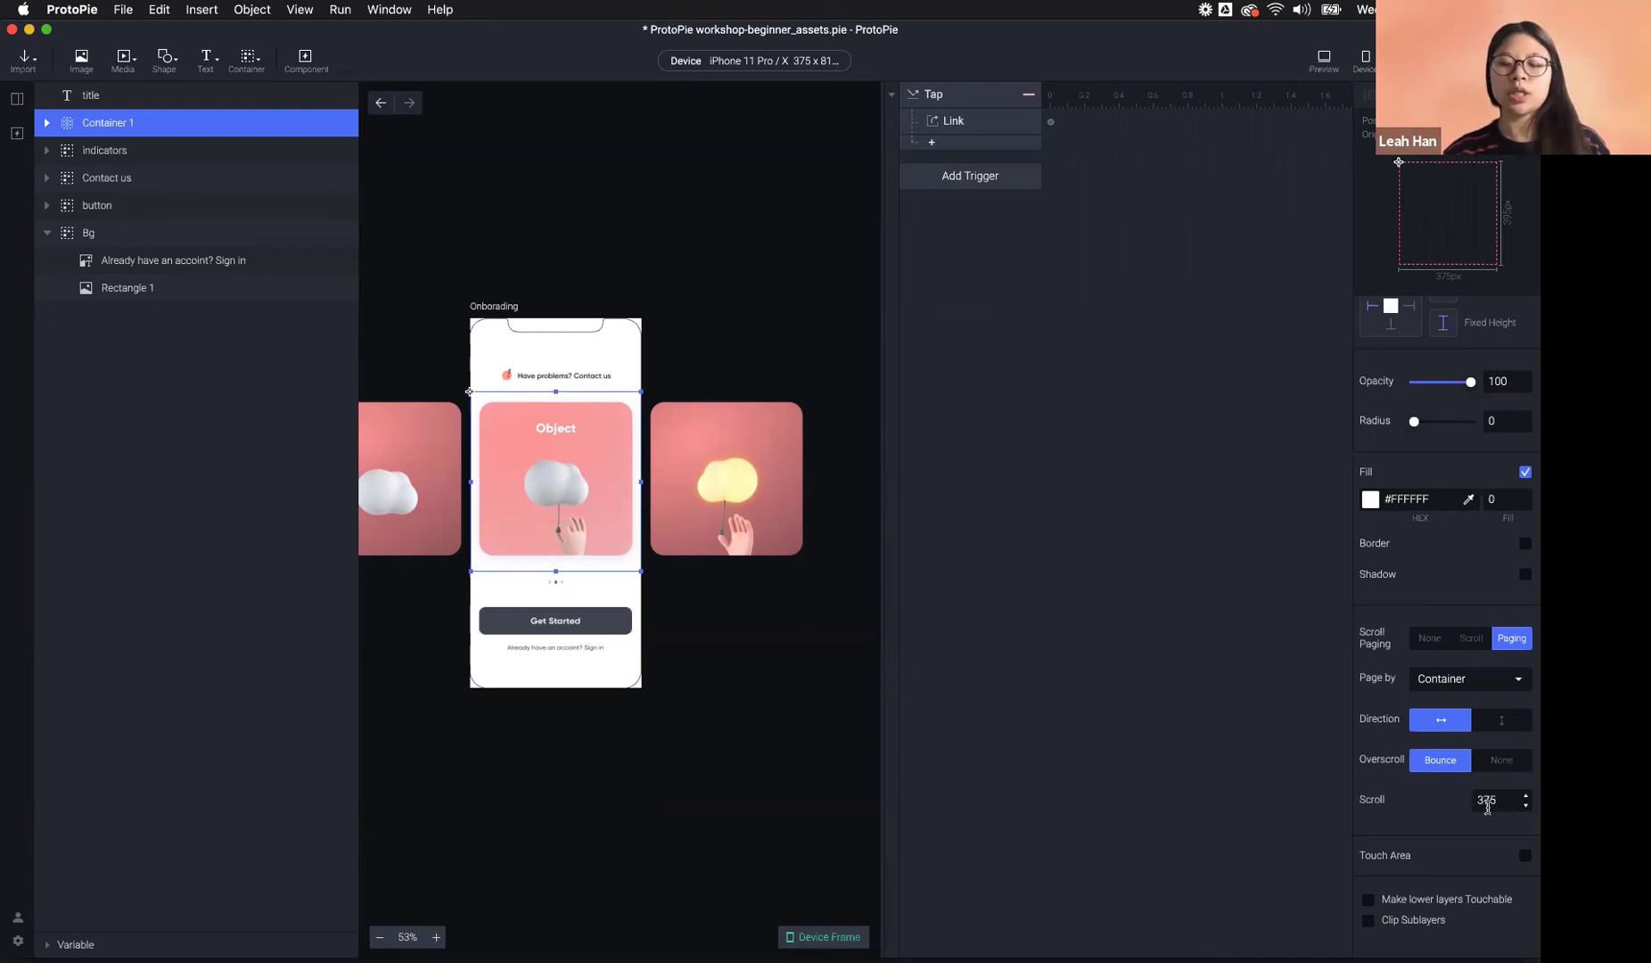
click(1324, 61)
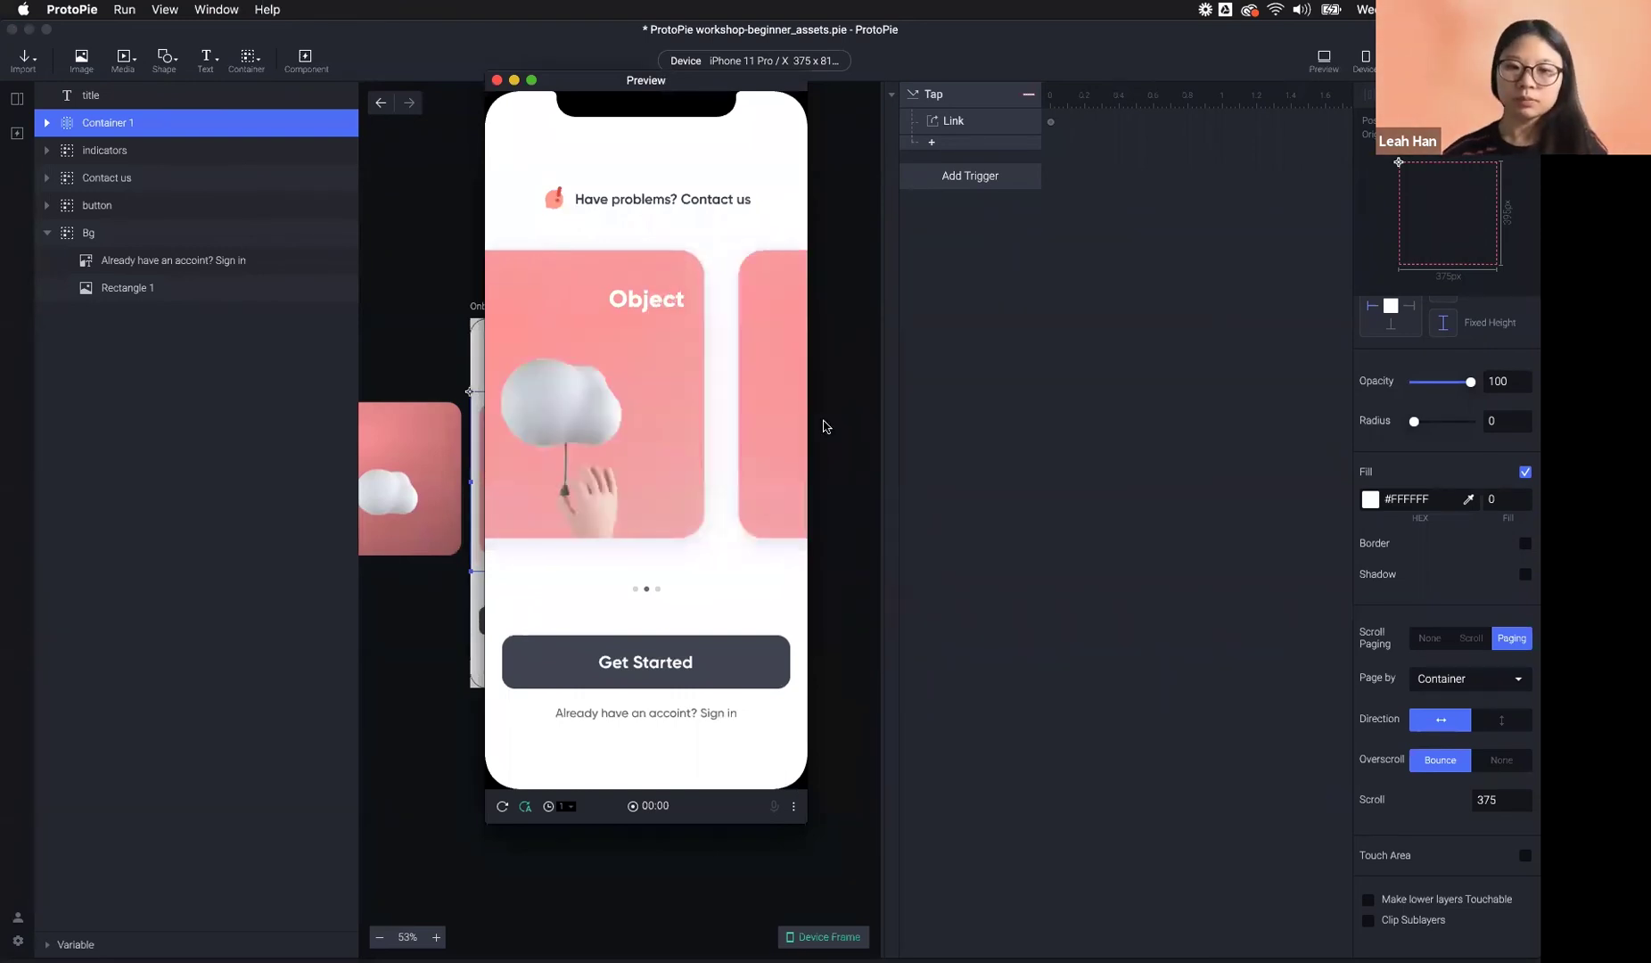
click(1006, 445)
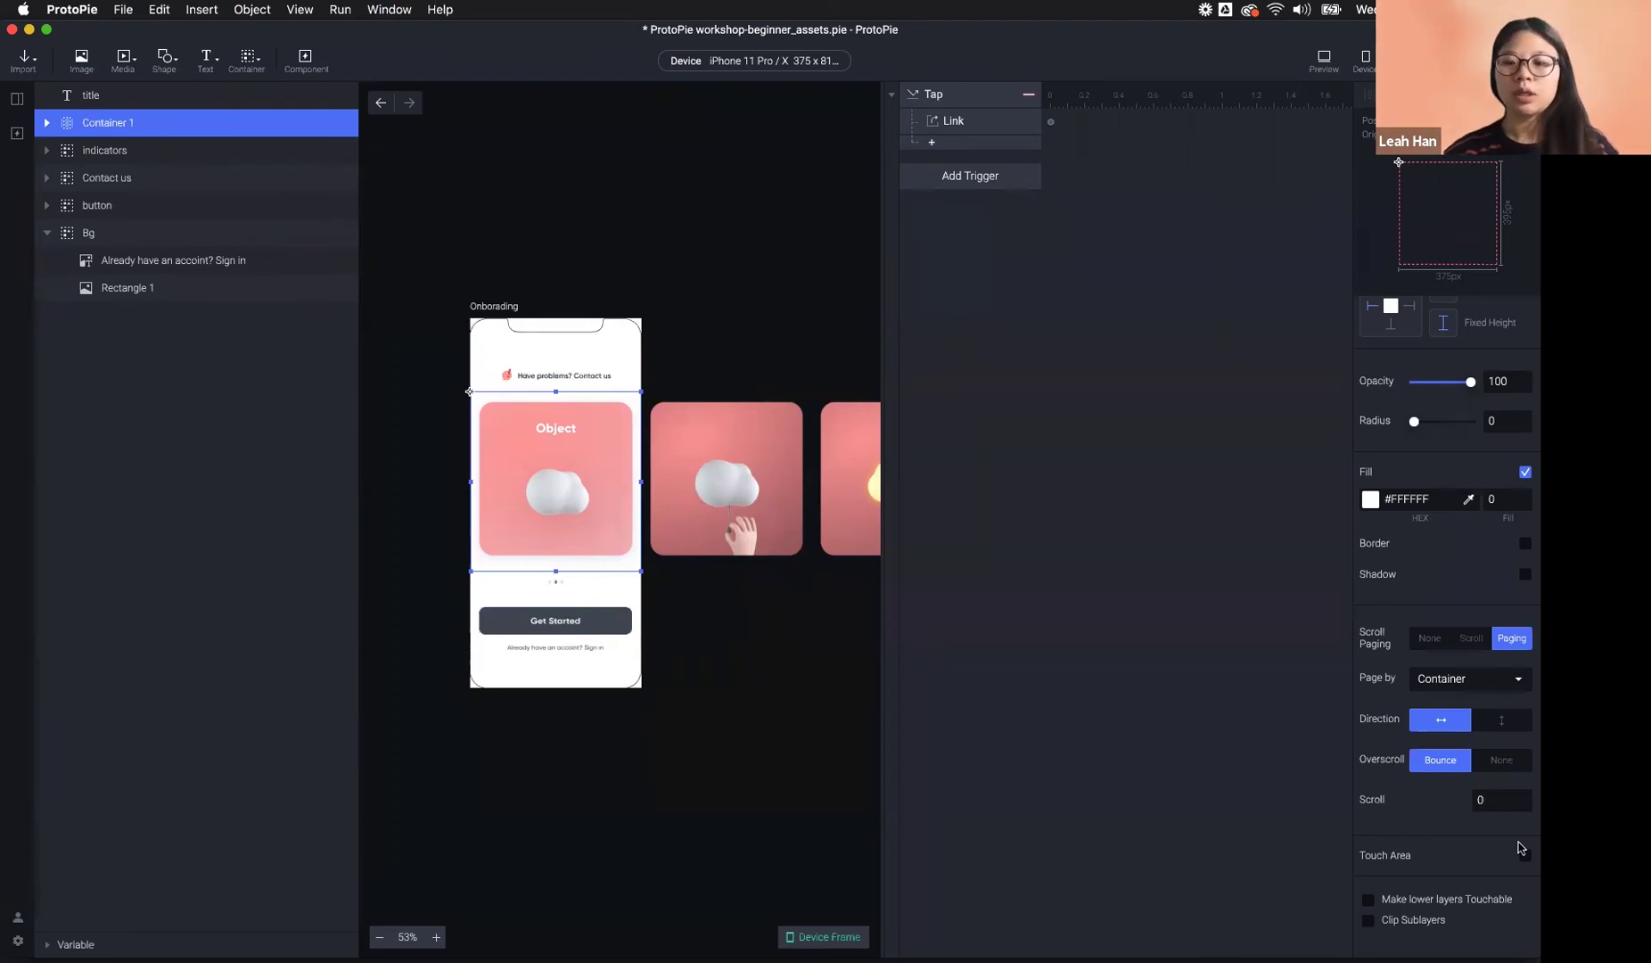
- Reapply a Scroll value of 375 to Container 1 so that the second card sits in the phone frame
click(1492, 807)
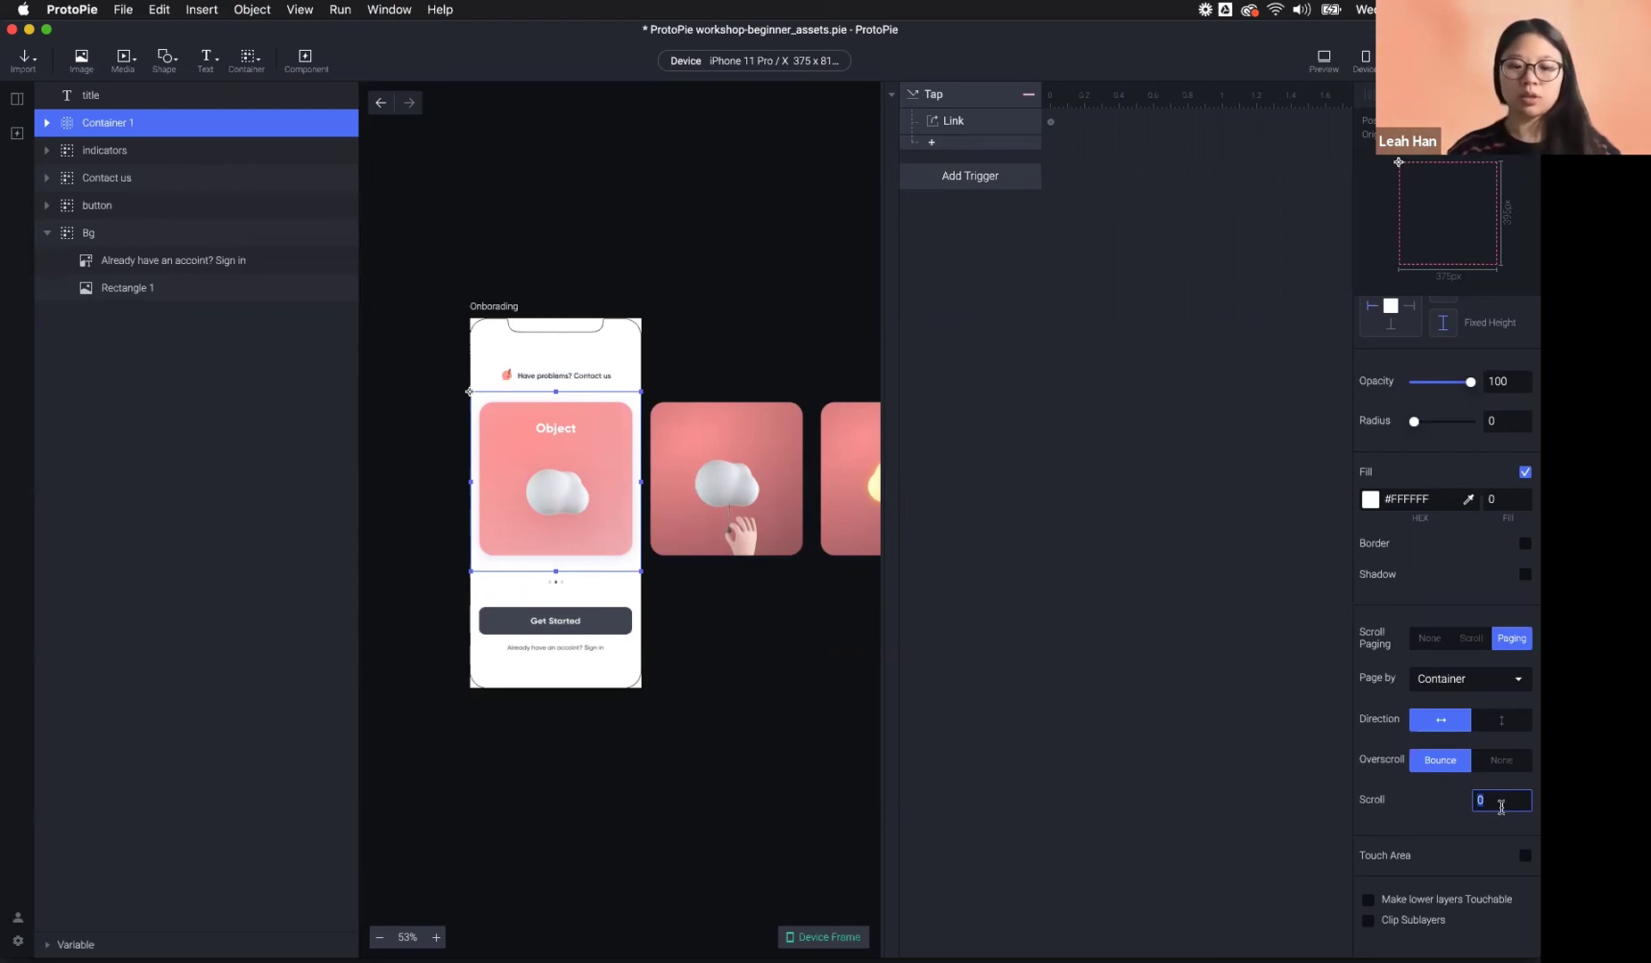
key(Return)
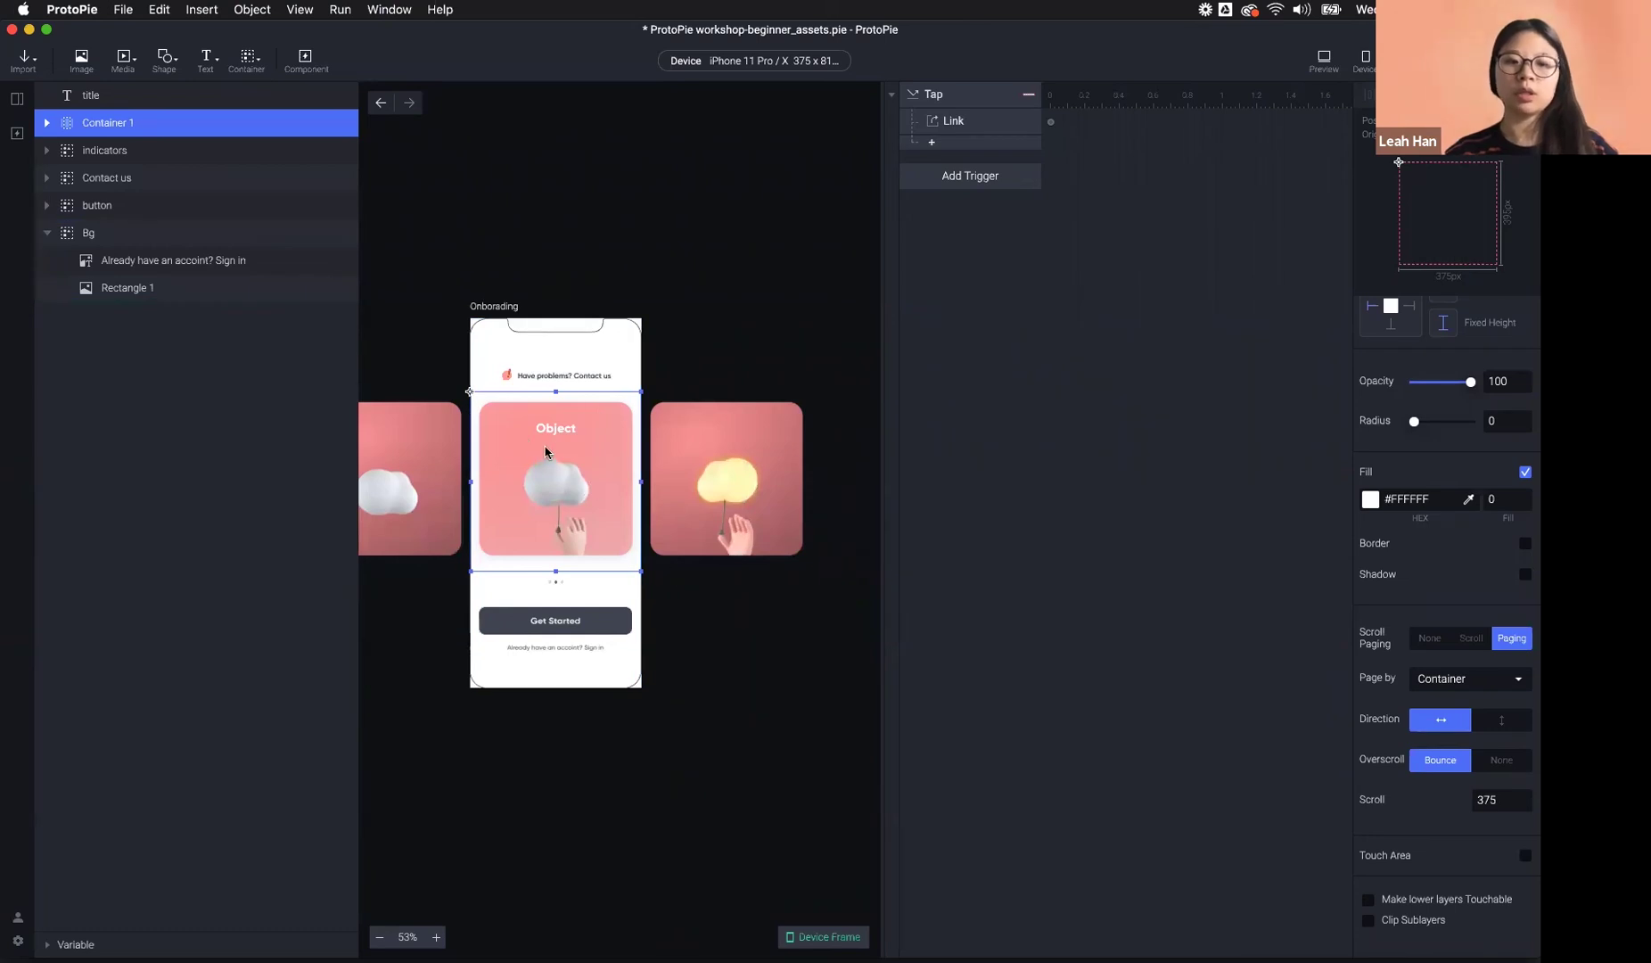
- Set Container 1's Scroll value to 375*2 so that the third card sits in the phone frame
click(1492, 800)
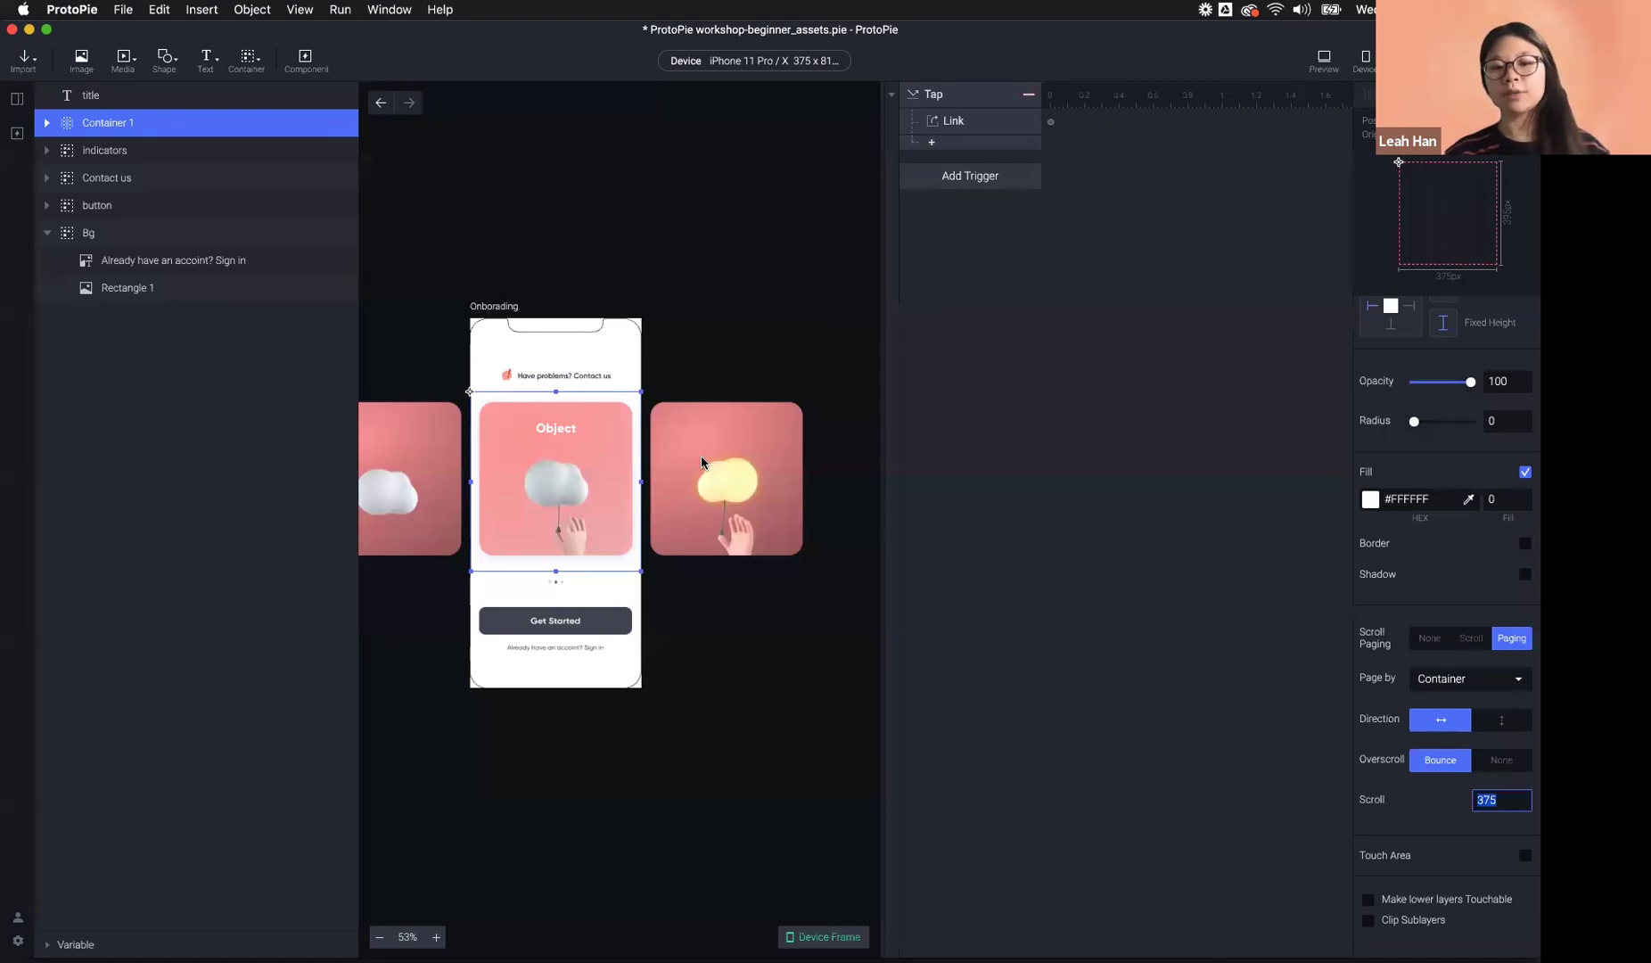
click(1509, 801)
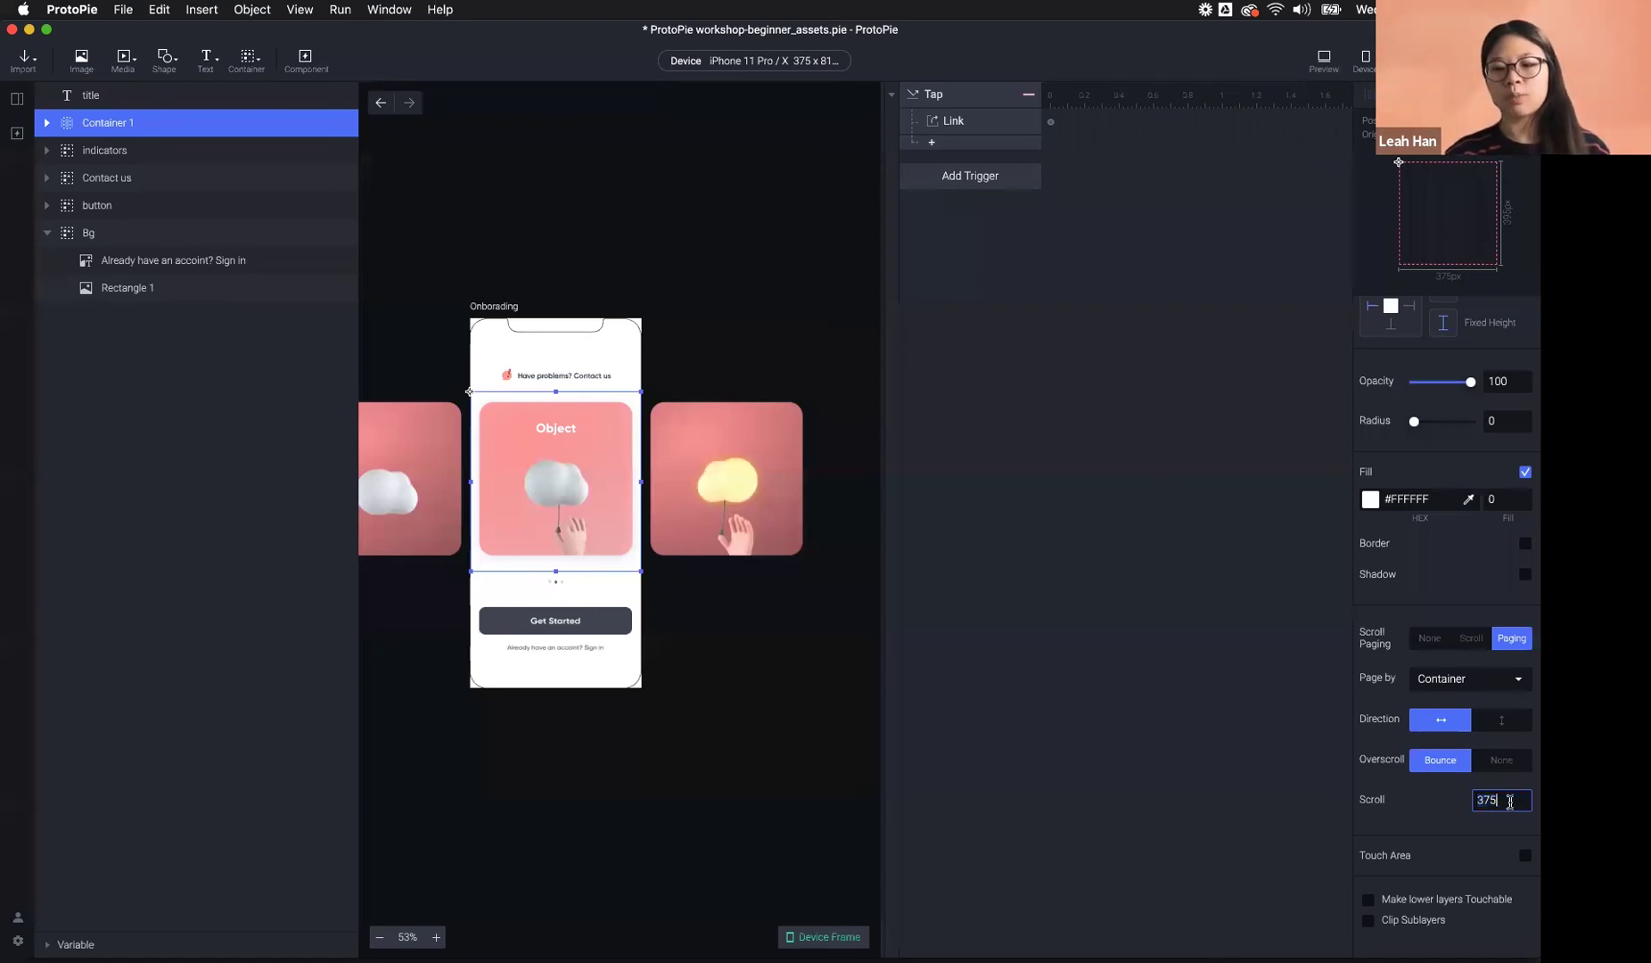
text(*)
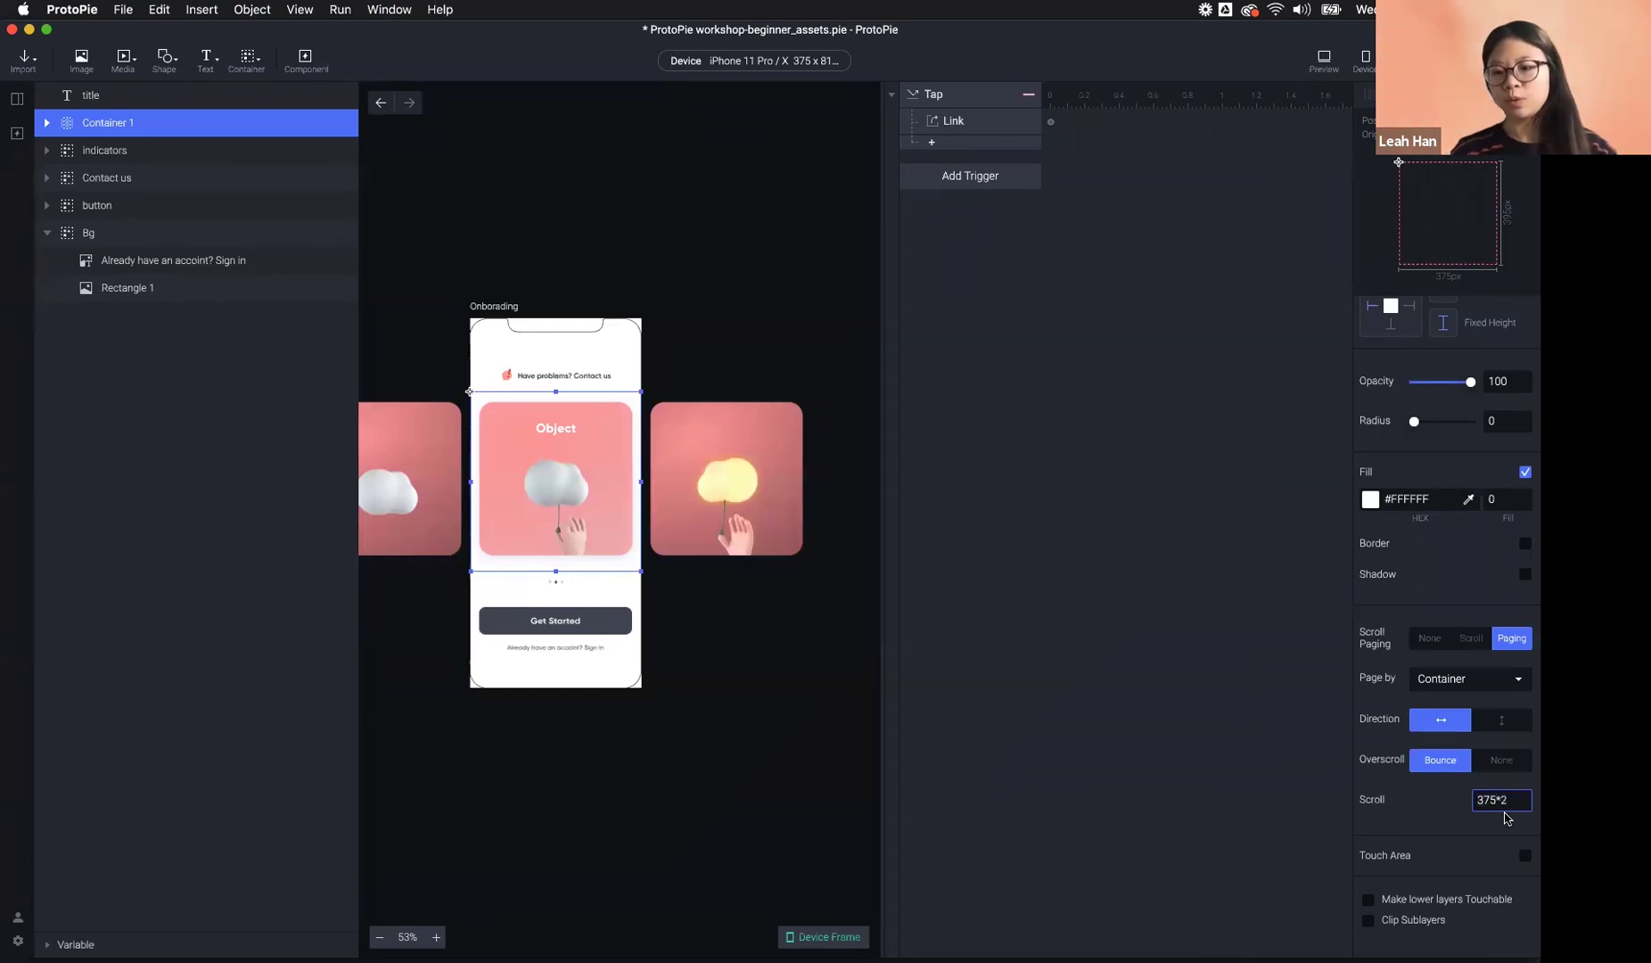
text(2)
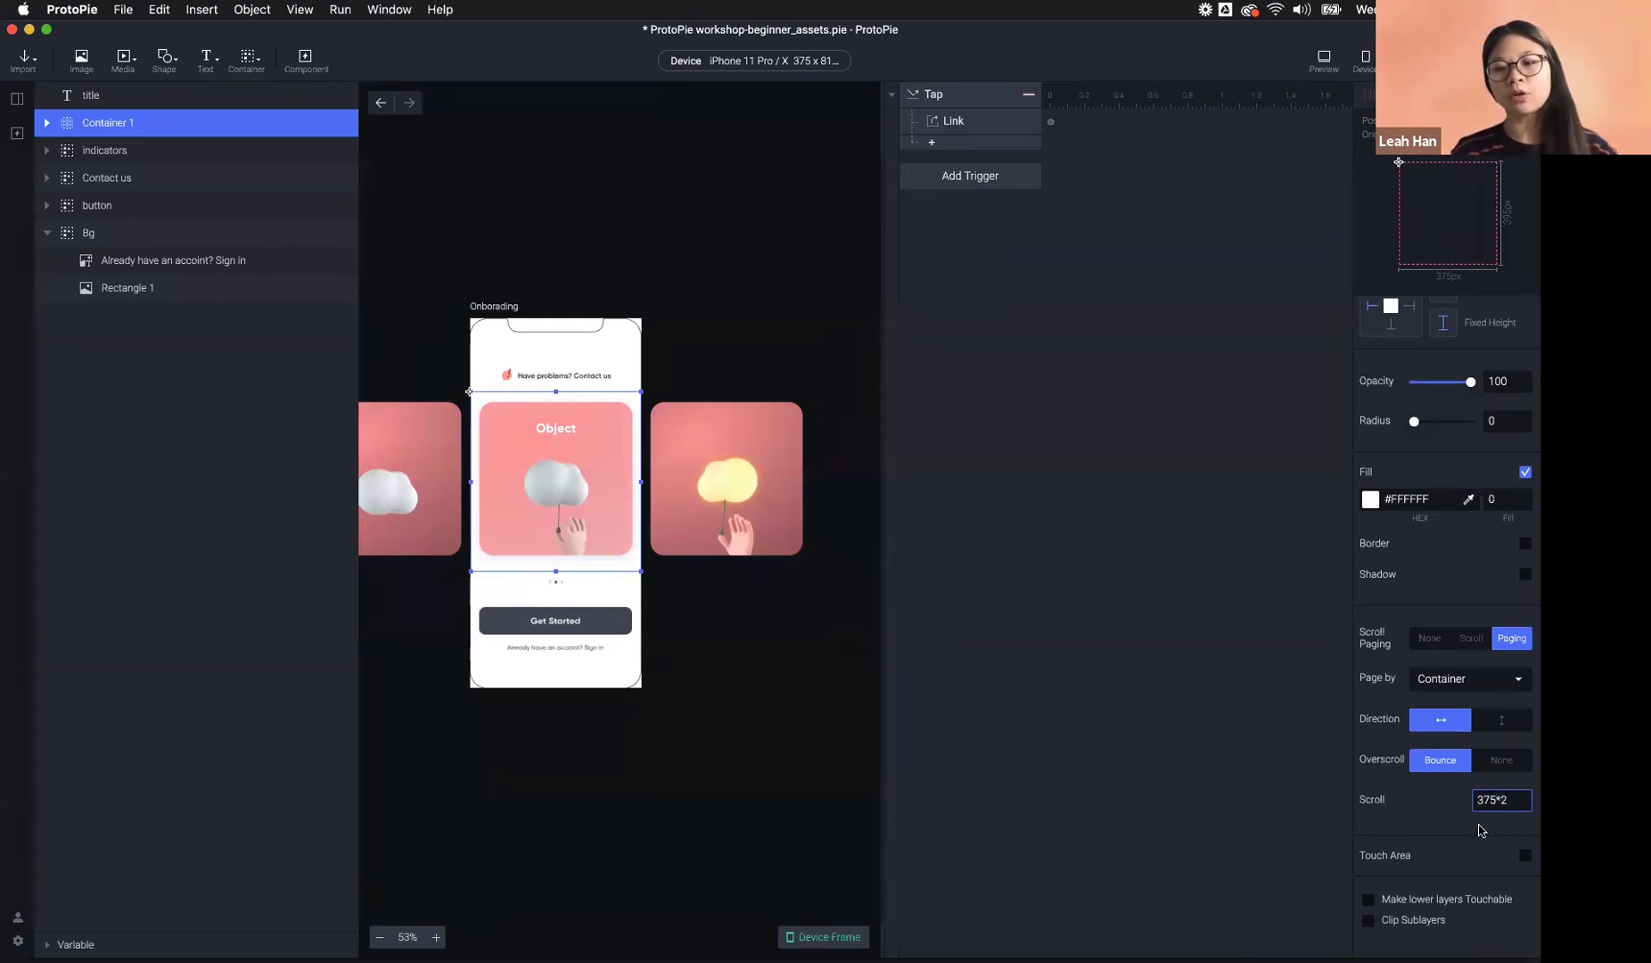
key(Return)
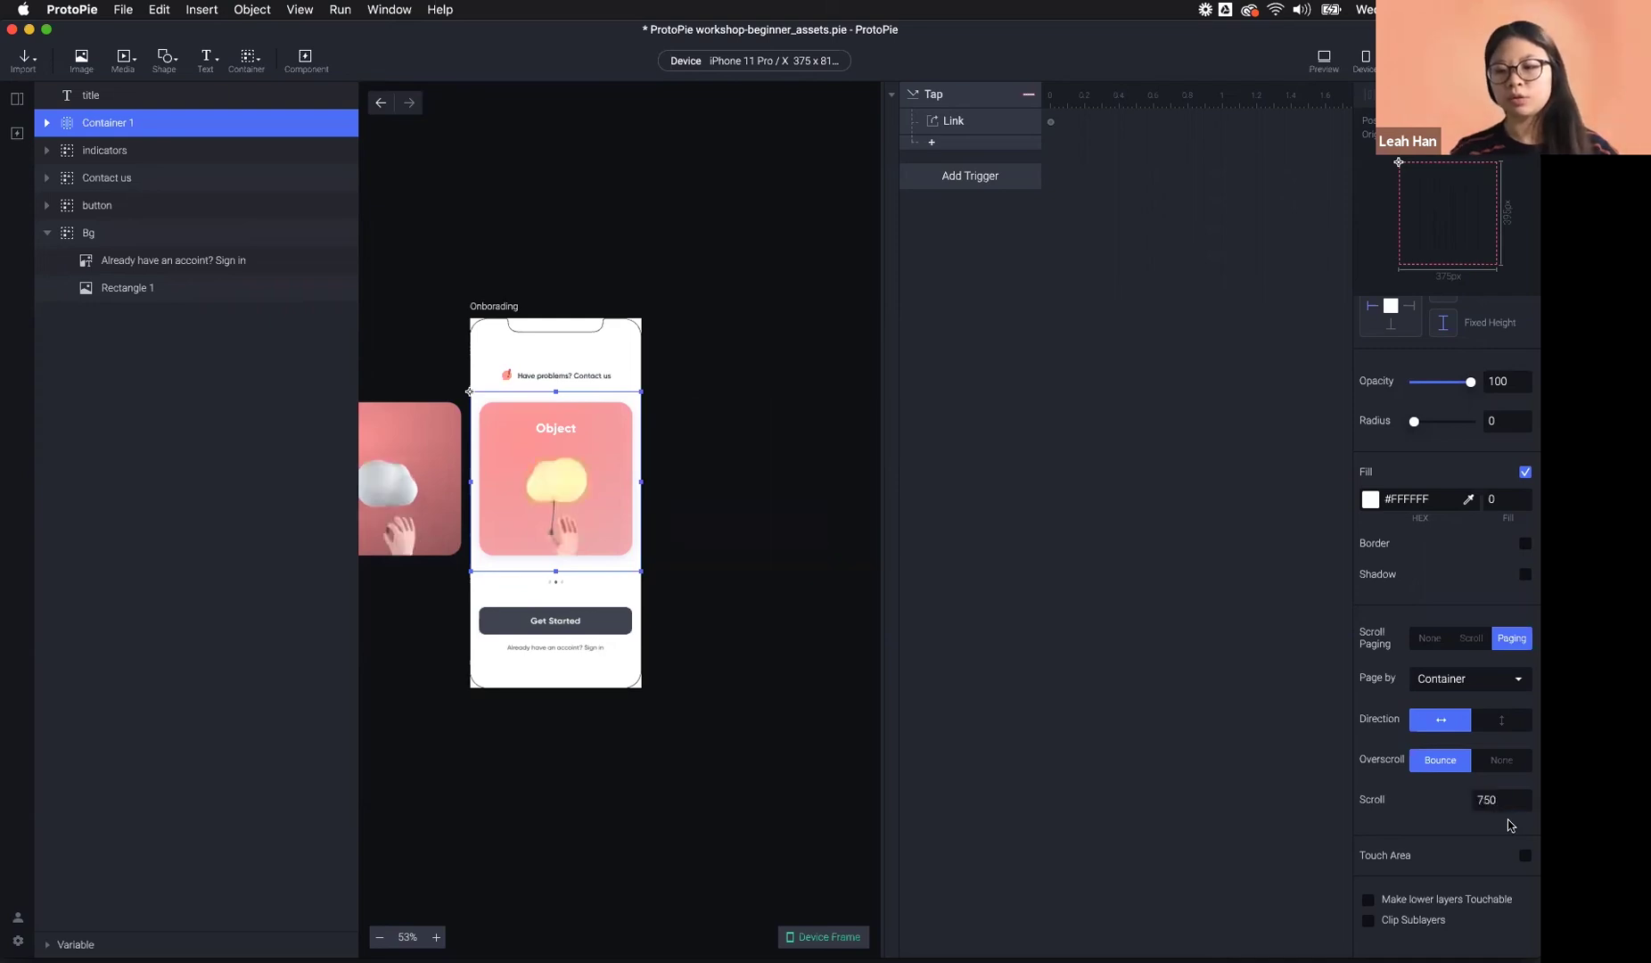
- Reapply a Scroll value of 375*2 to Container 1 and test the cards in the preview, closing it when finished
click(1487, 802)
text(375)
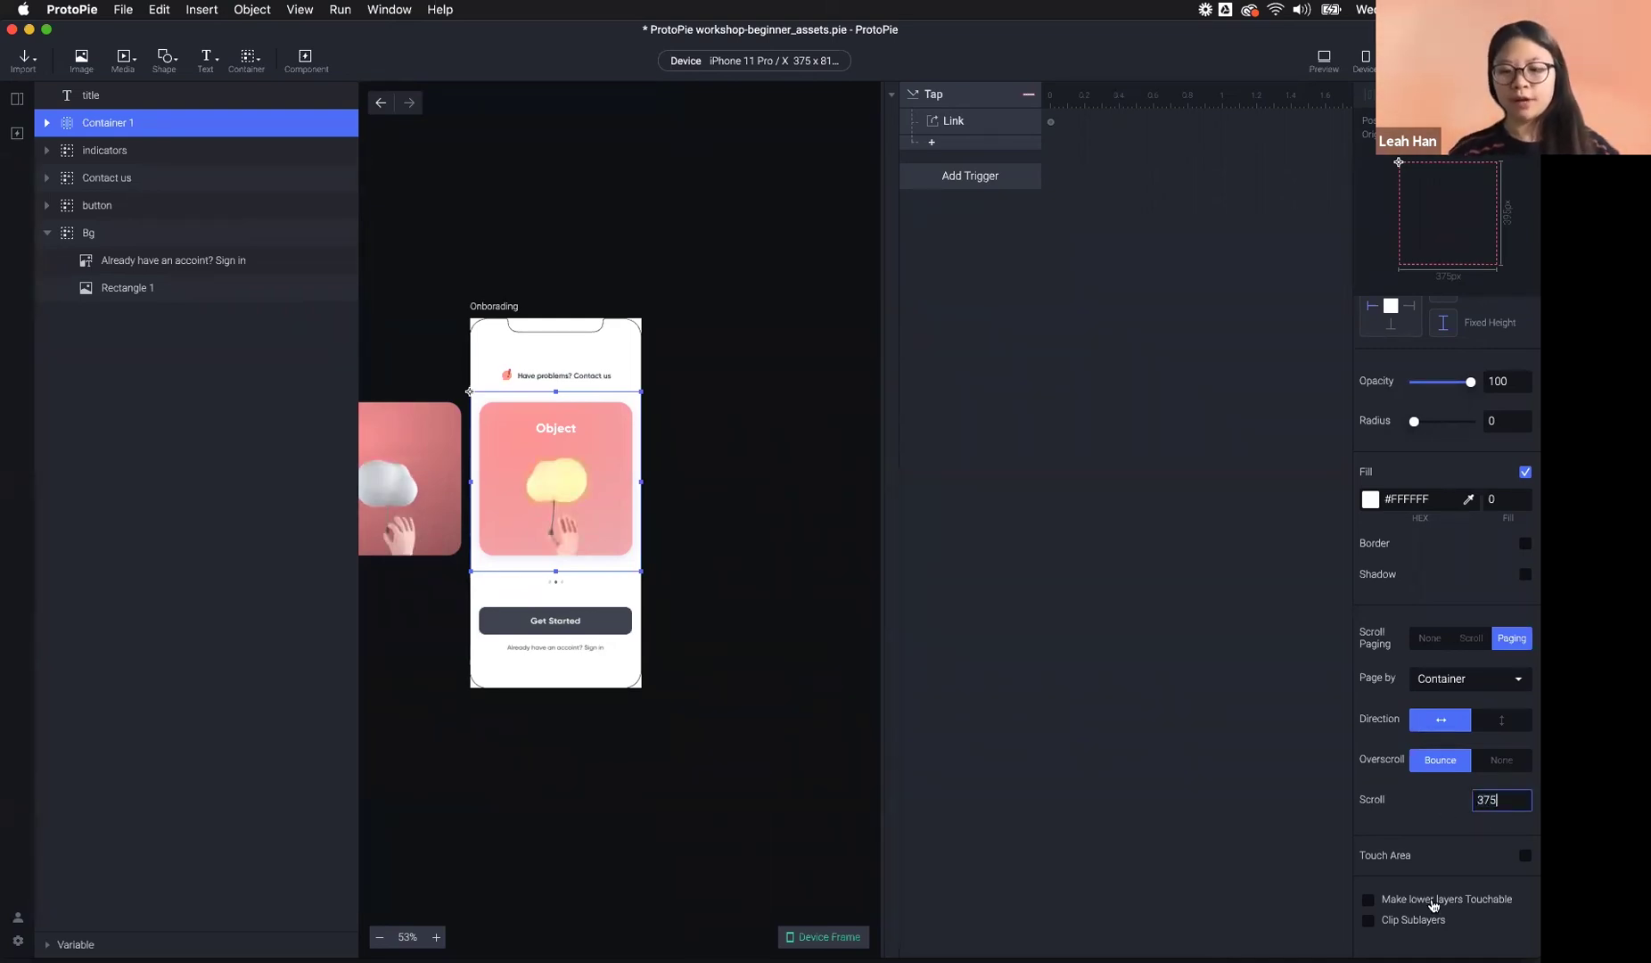
text(*2)
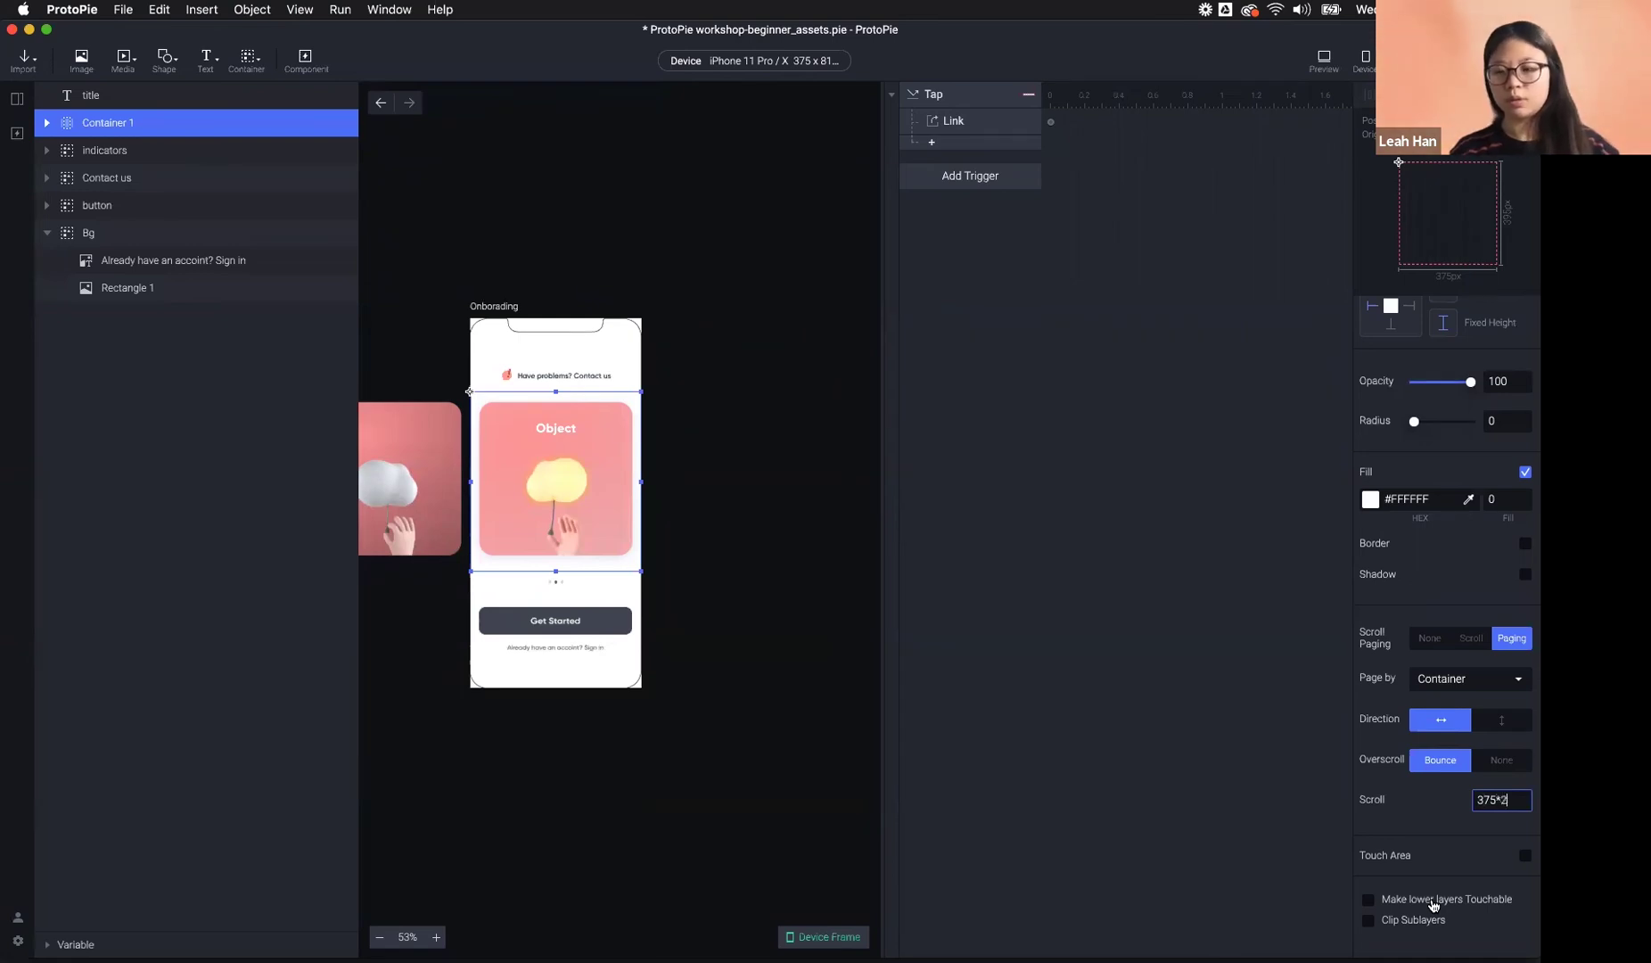
key(Return)
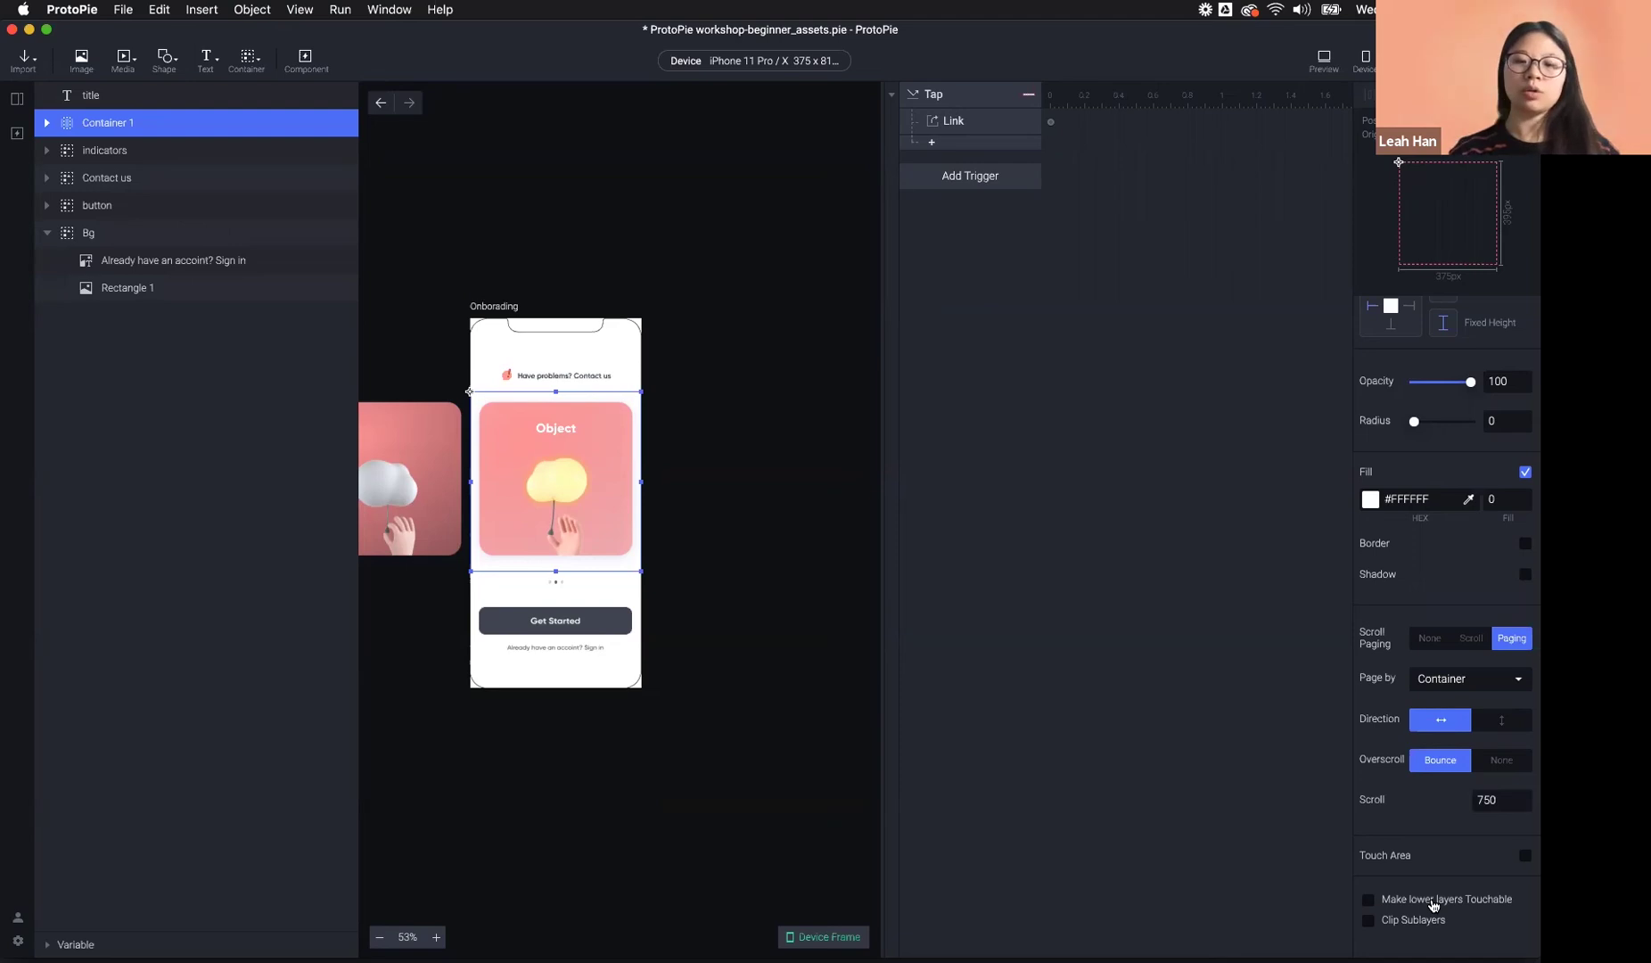
click(1324, 61)
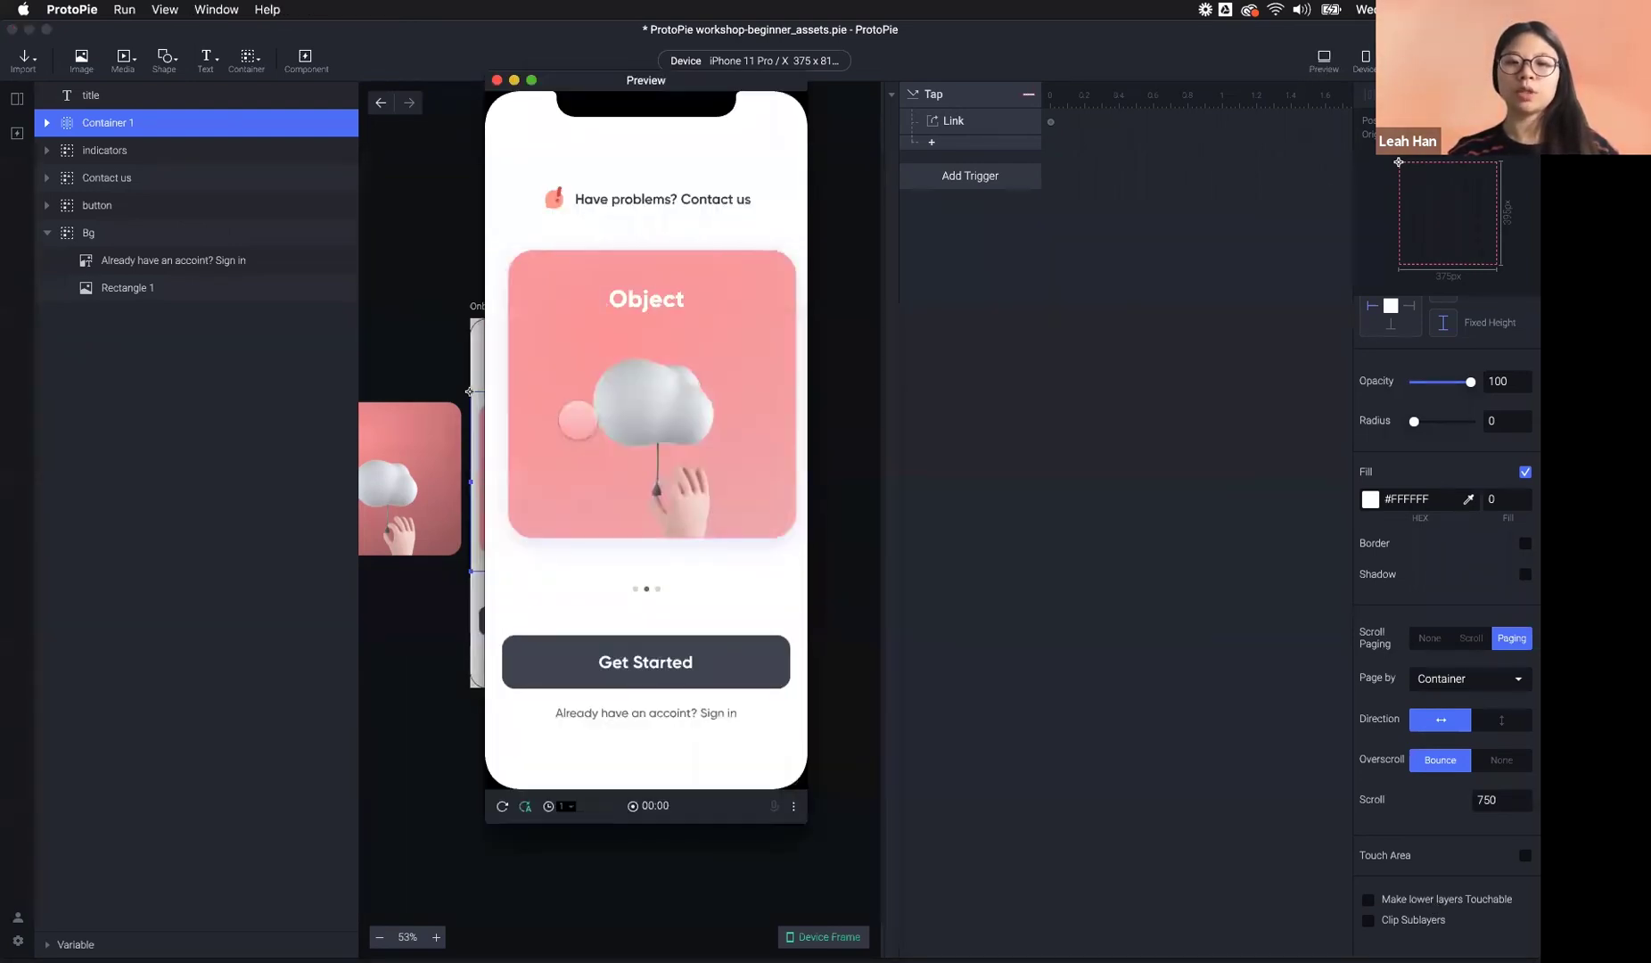
key(super+w)
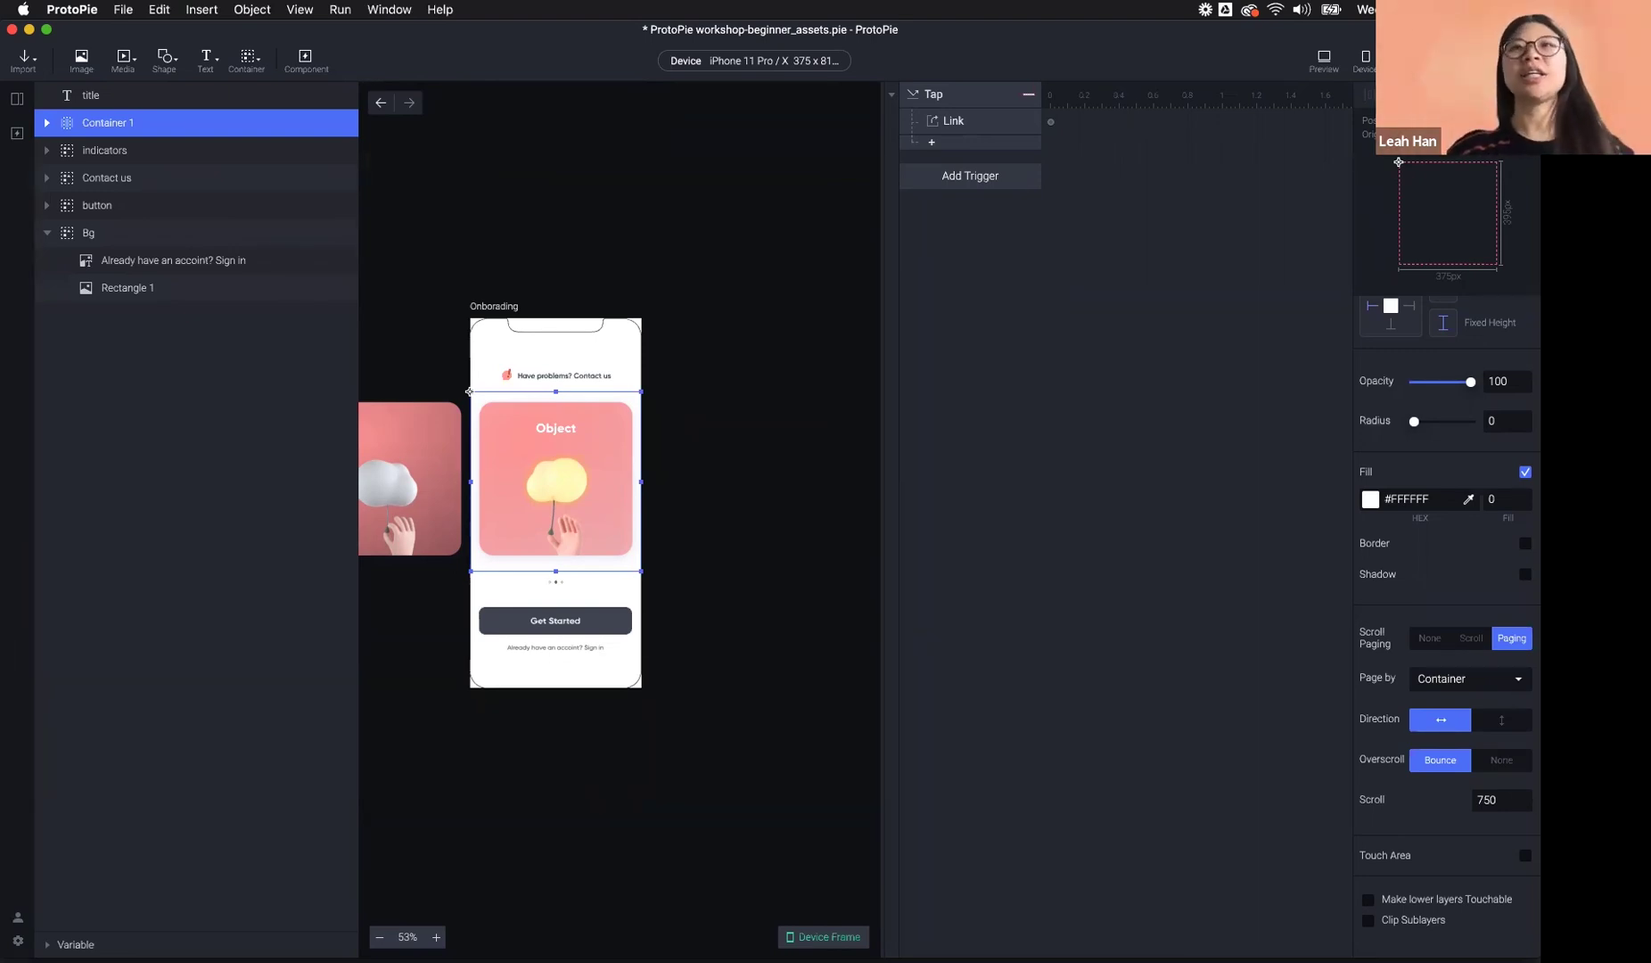
click(965, 175)
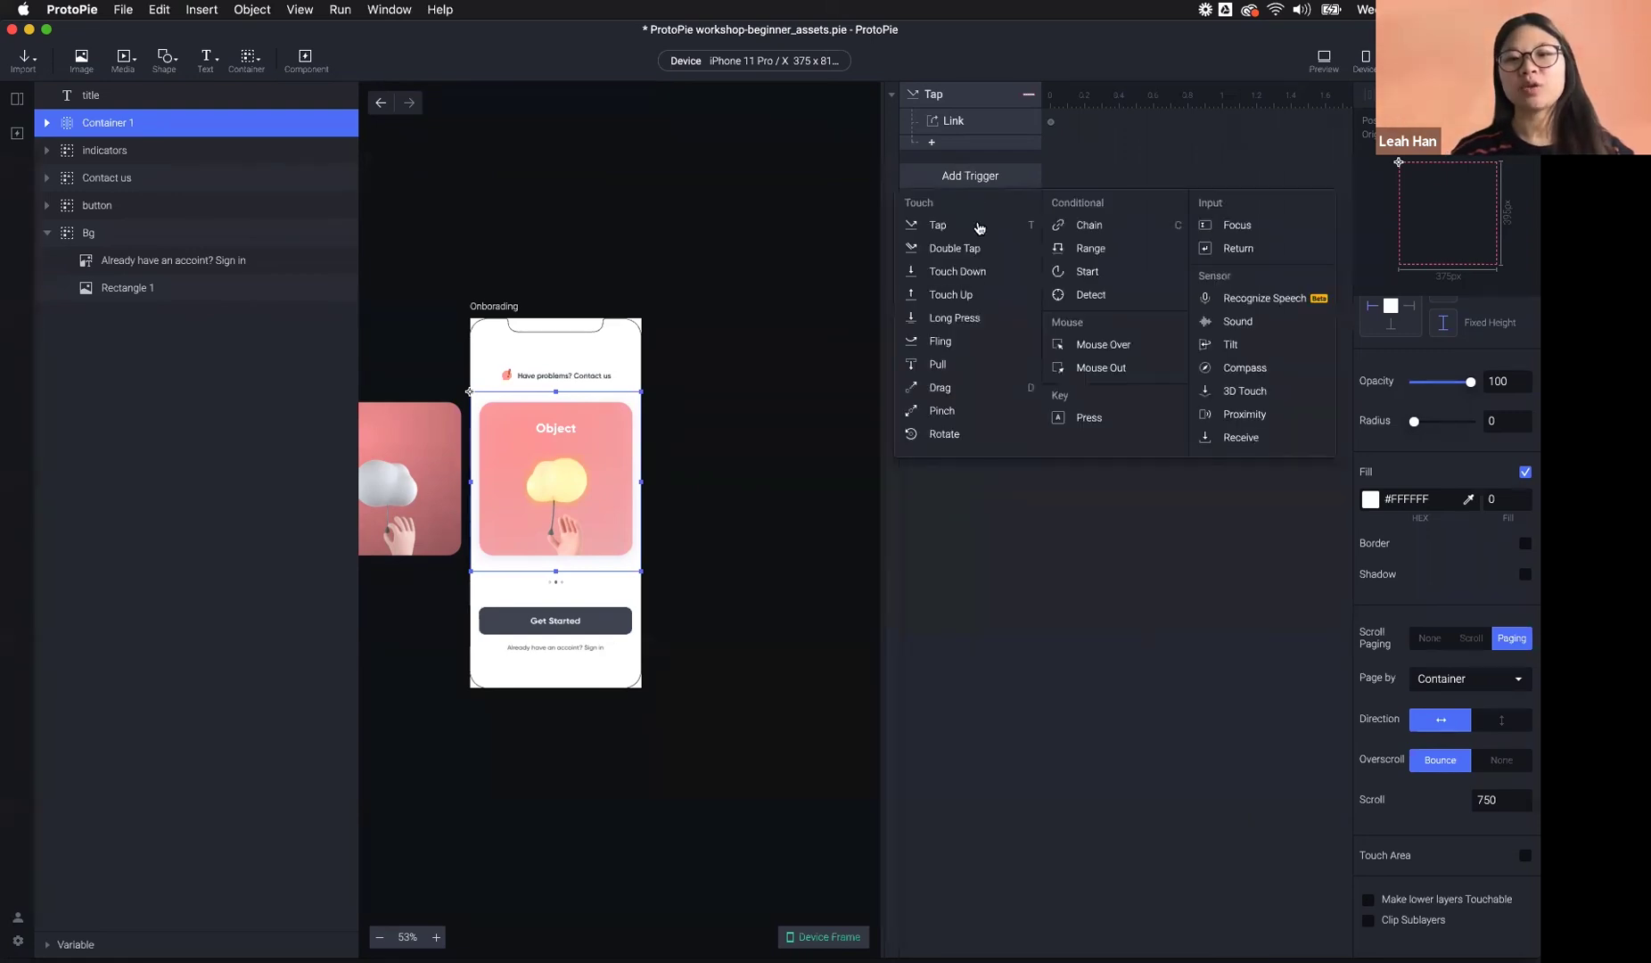
click(1091, 248)
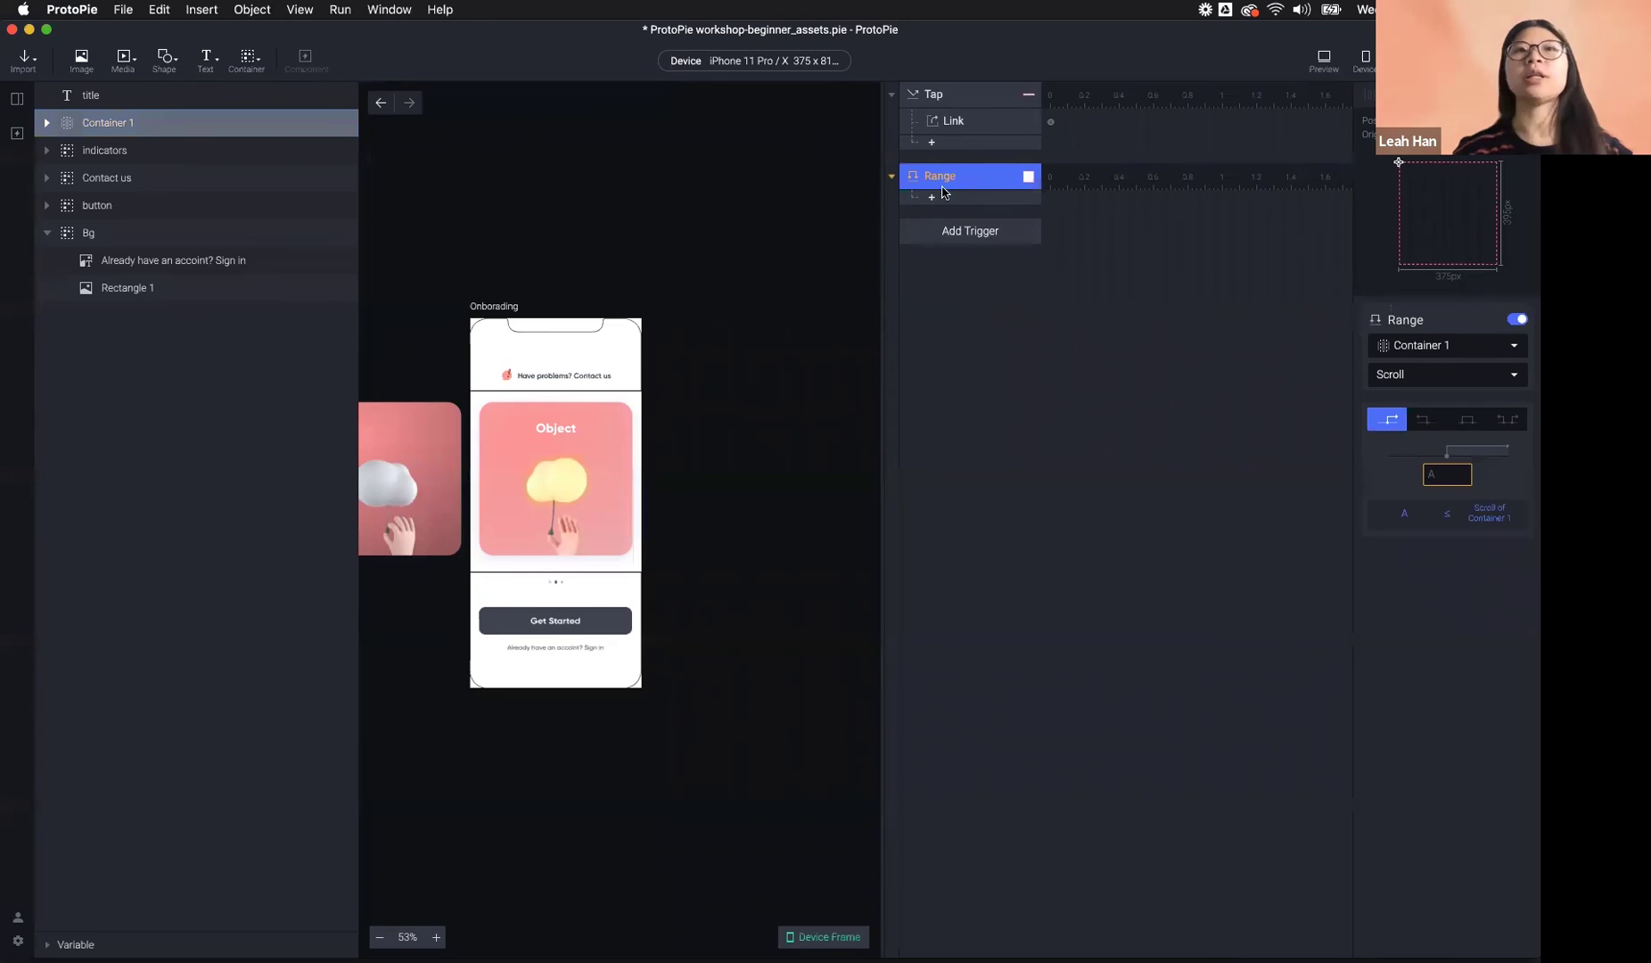
key(Delete)
click(943, 186)
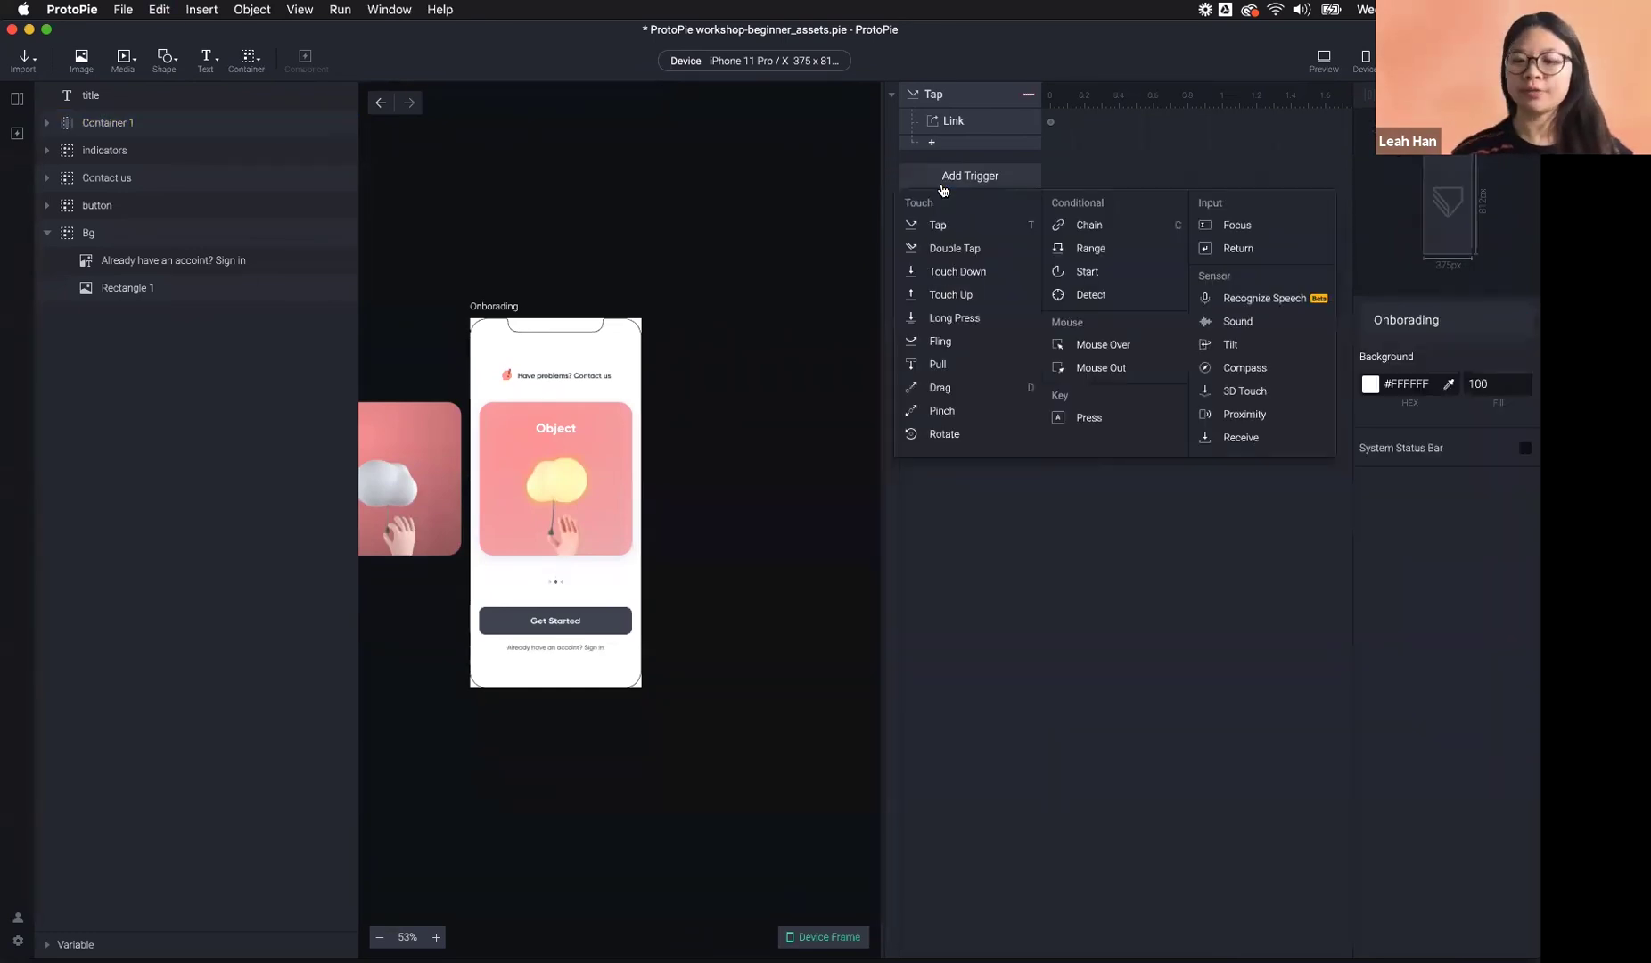
click(1081, 159)
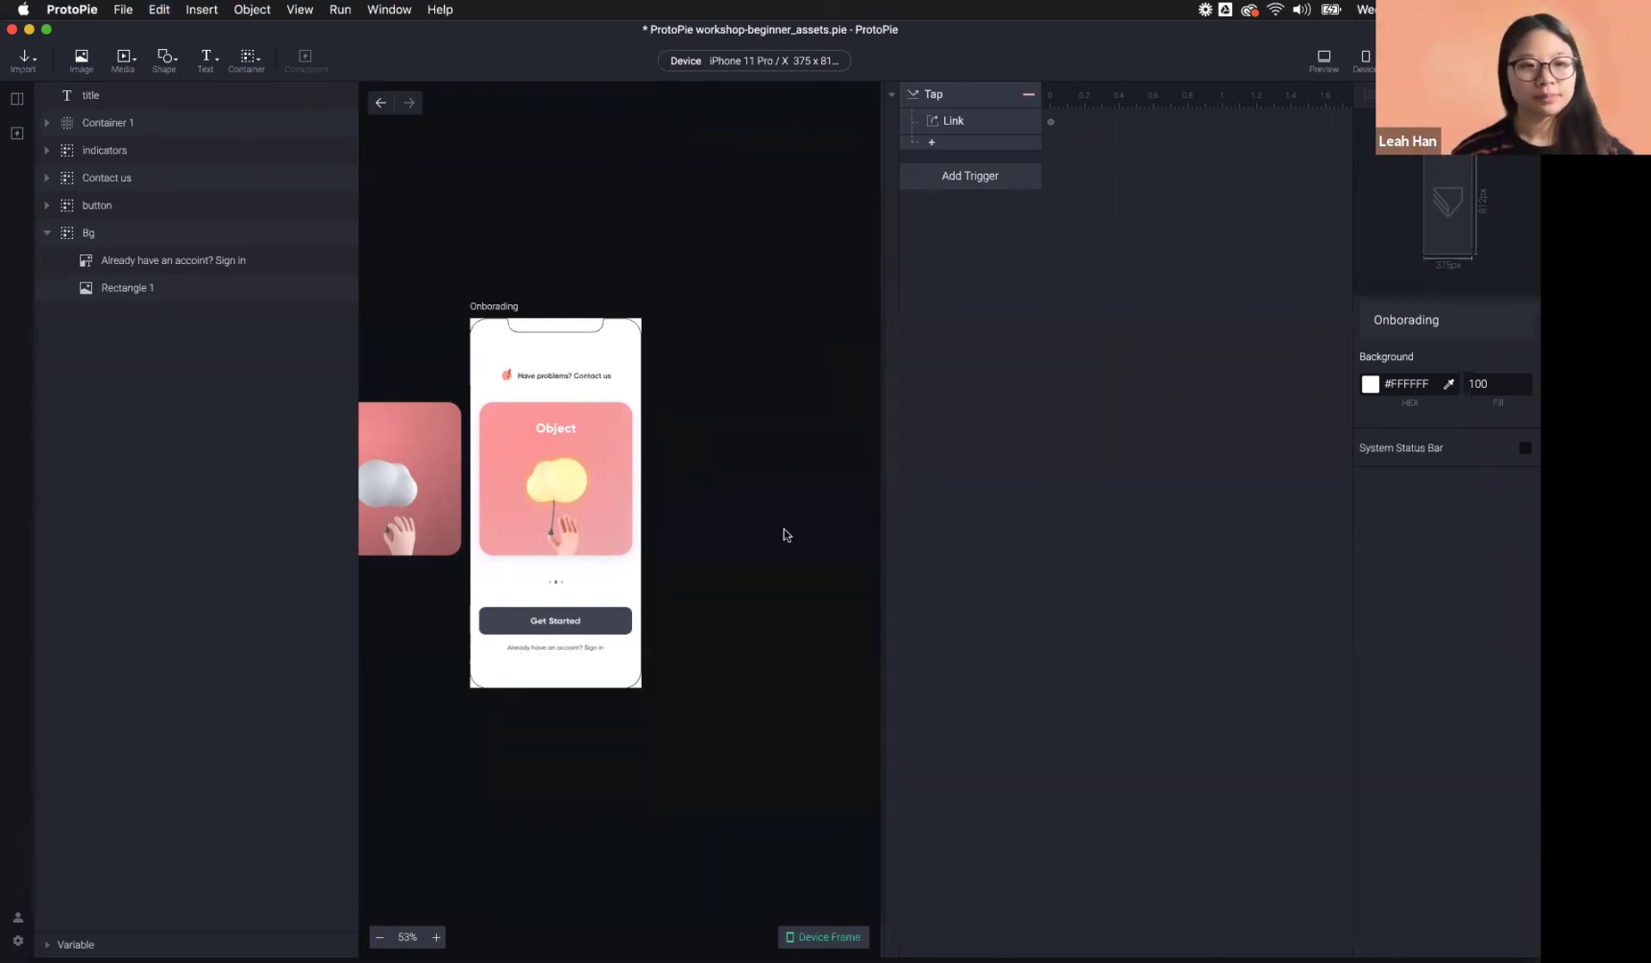
- Add a Chain trigger to the Onborading scene, leaving its layer unassigned
click(545, 584)
scroll(559, 580, up, 5)
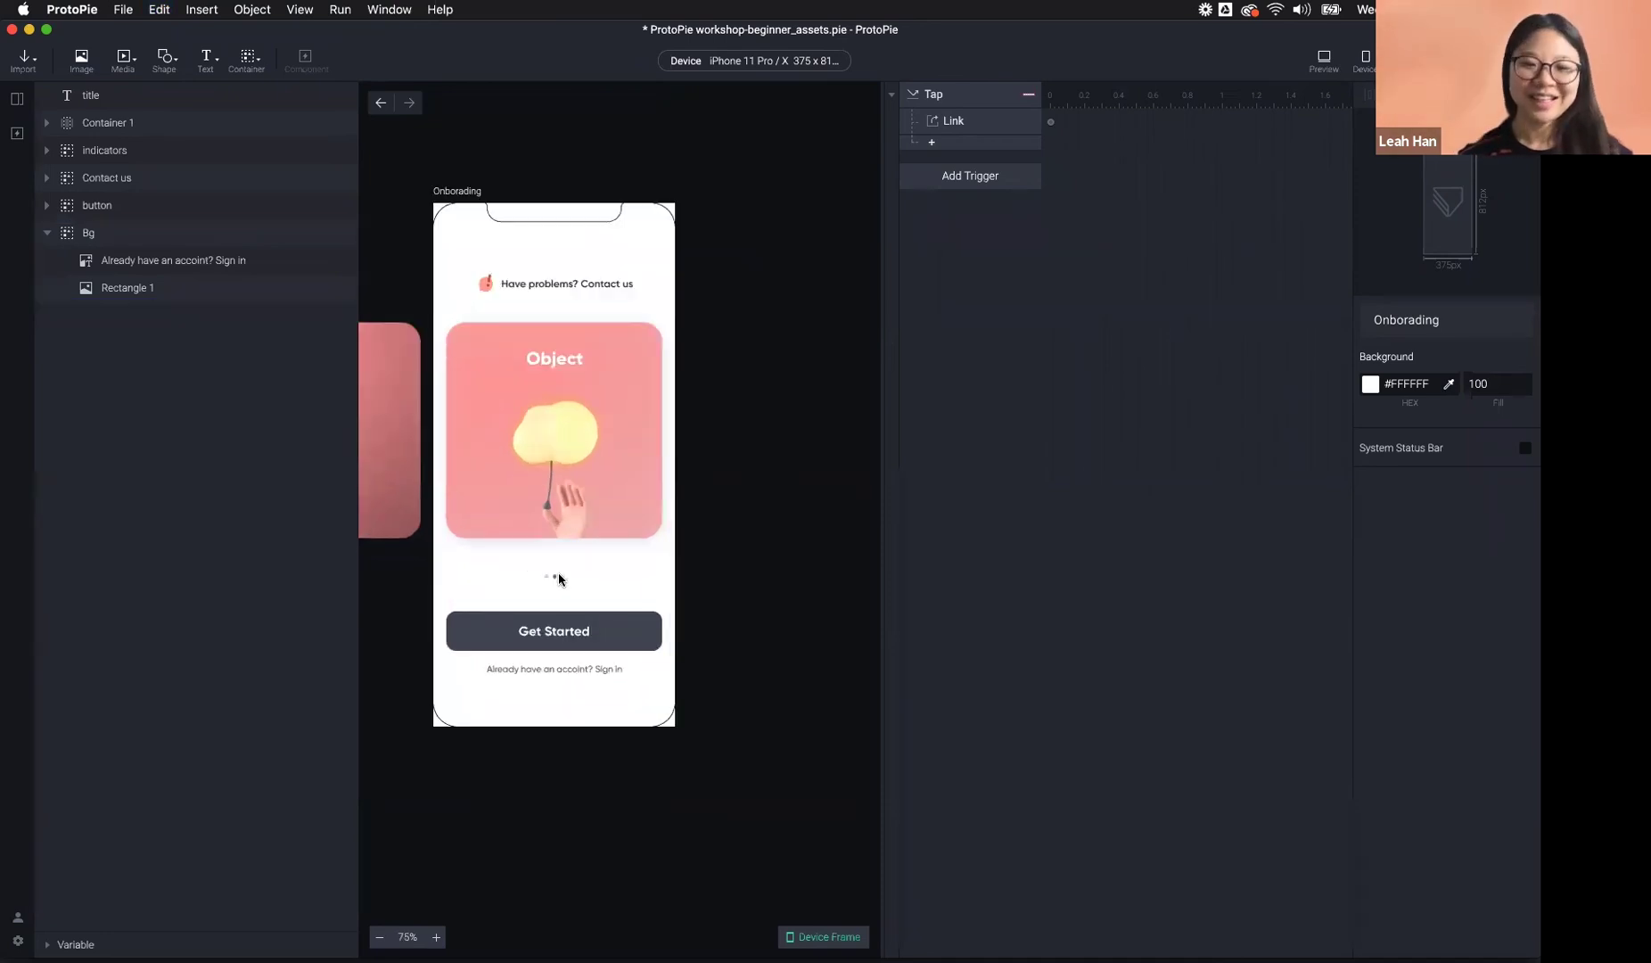
scroll(559, 580, up, 1)
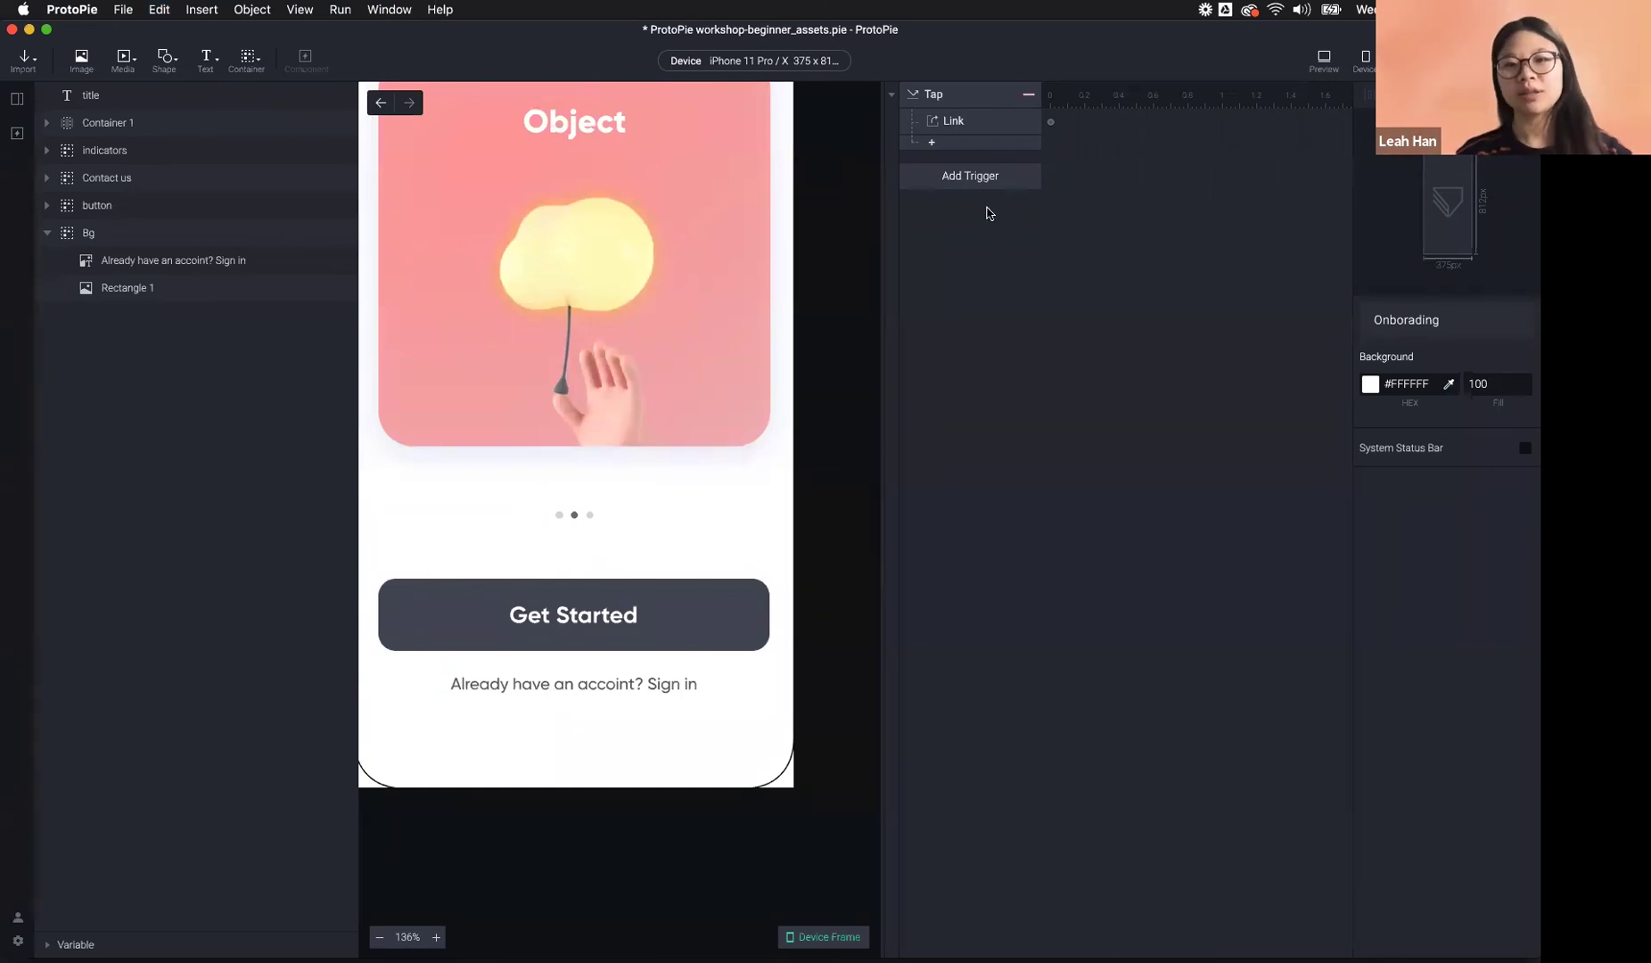
click(977, 177)
click(1114, 225)
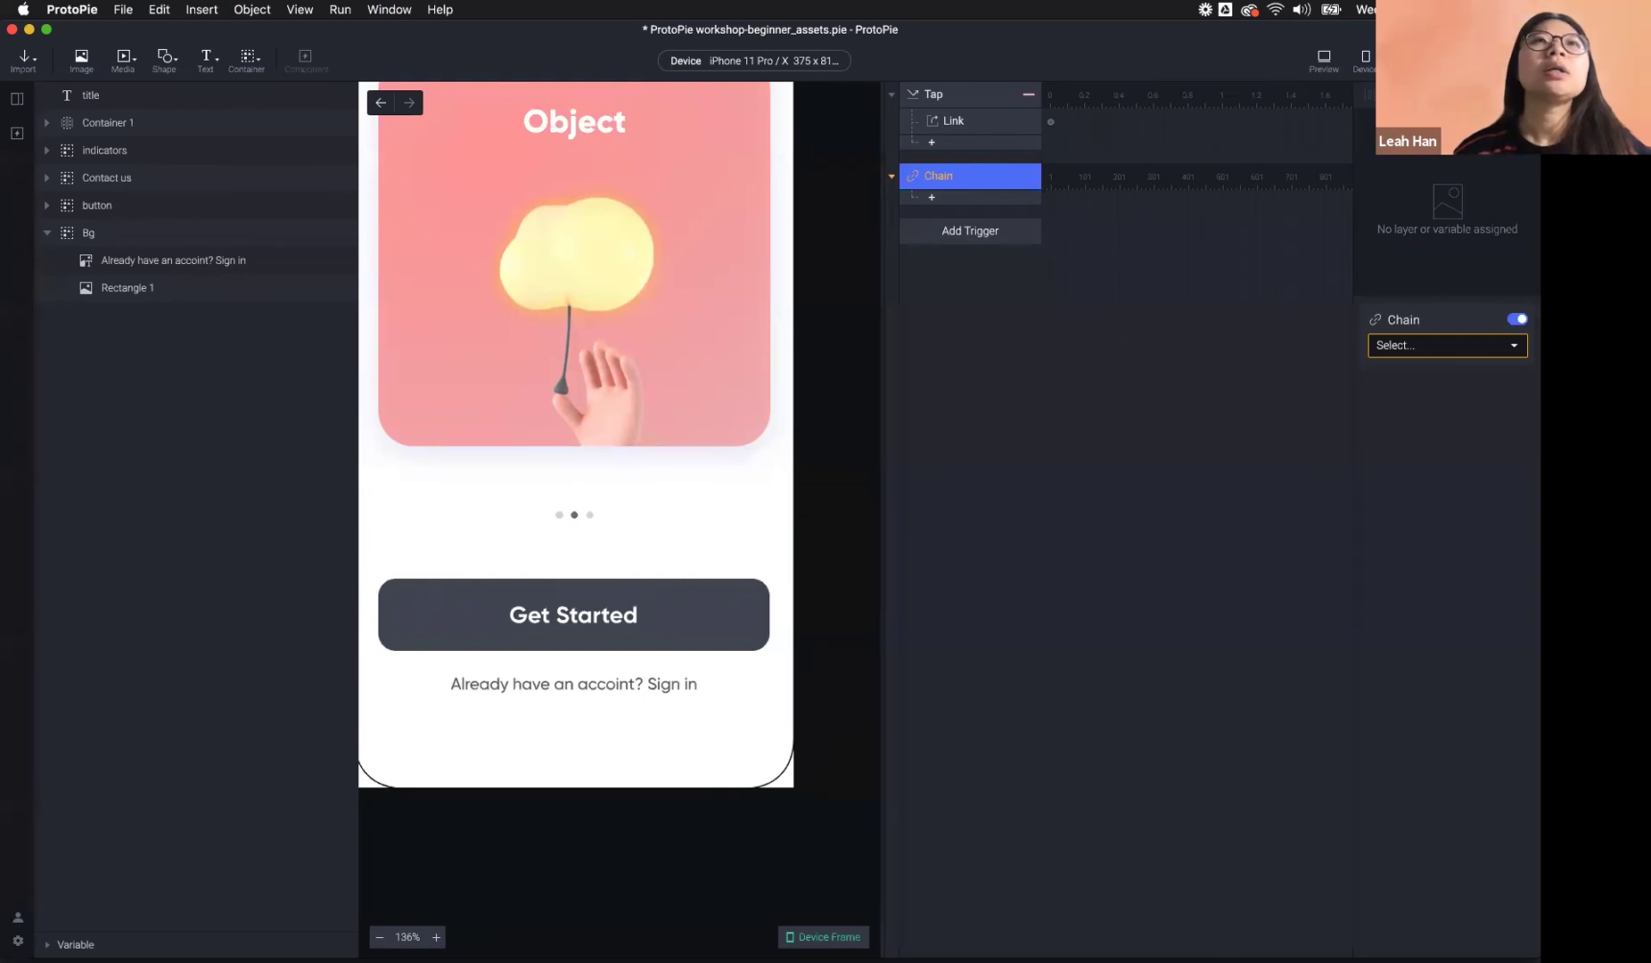
click(174, 407)
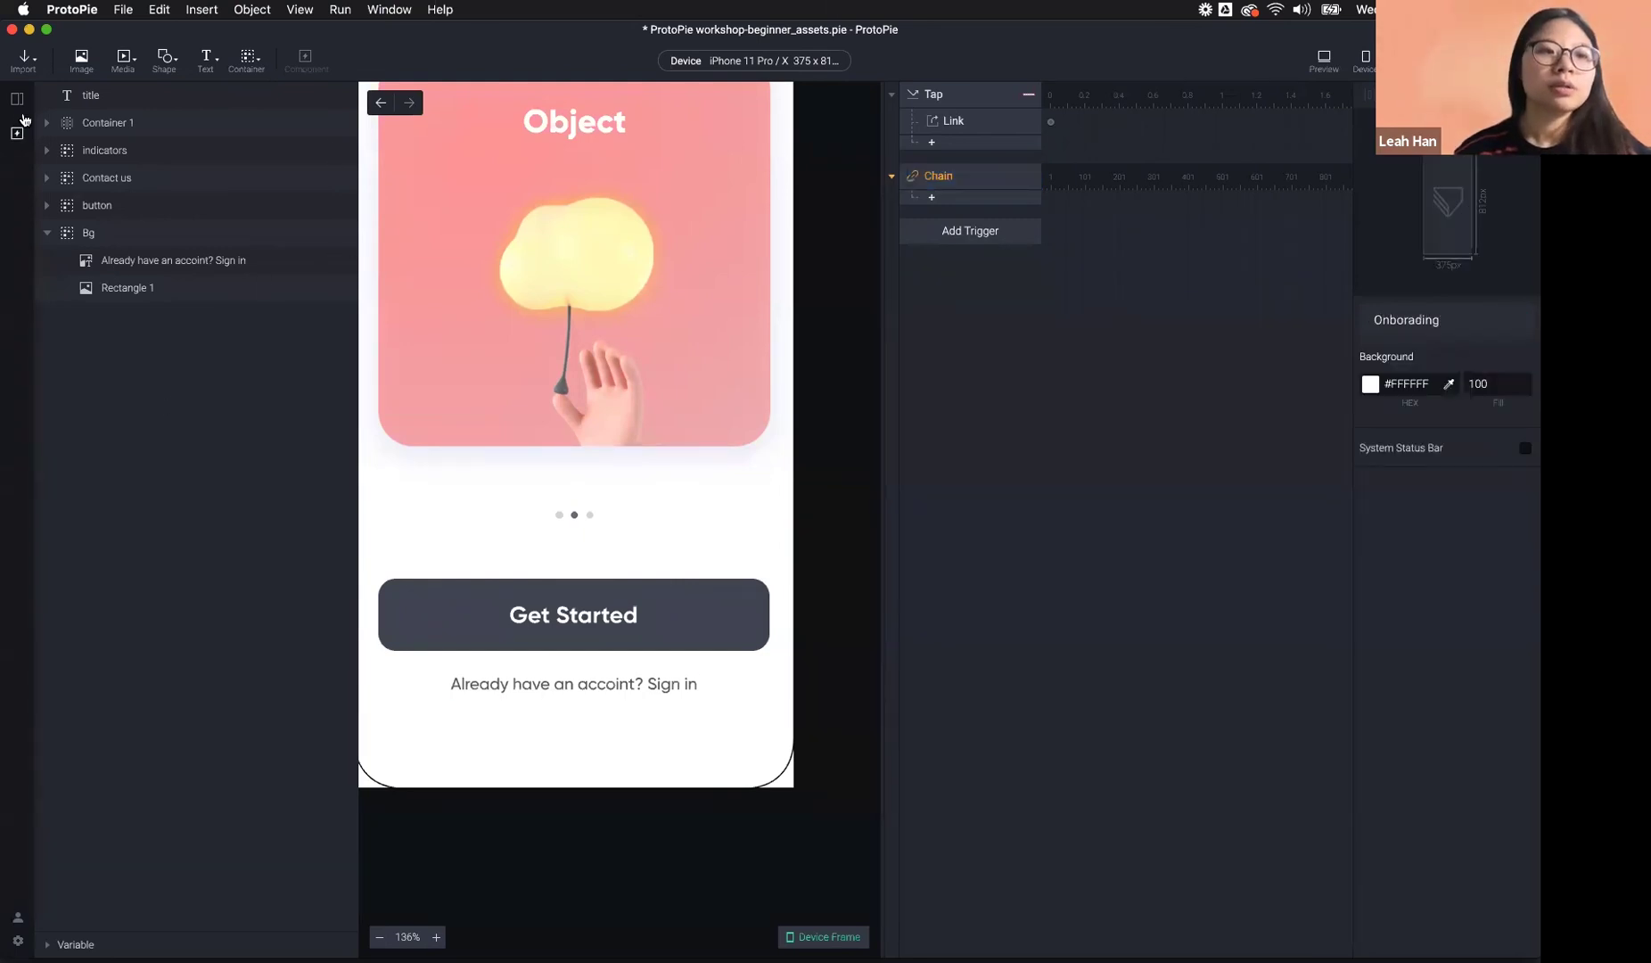
- Open the home scene and check it in the preview, closing the preview when finished
click(18, 99)
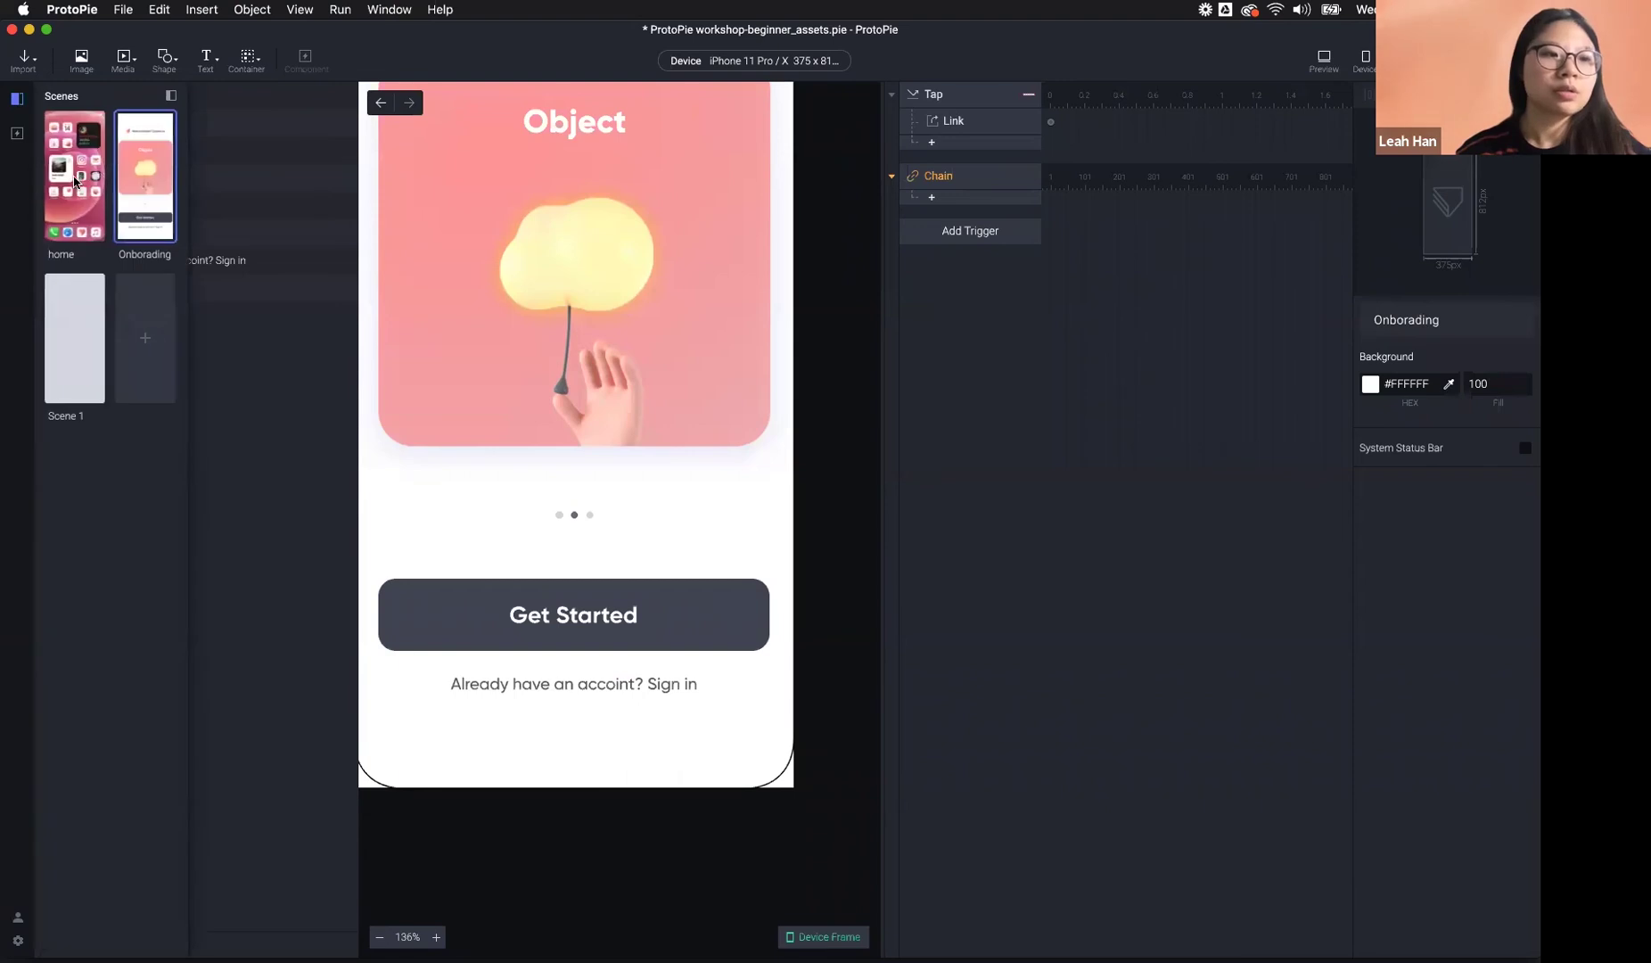
click(76, 183)
double_click(76, 183)
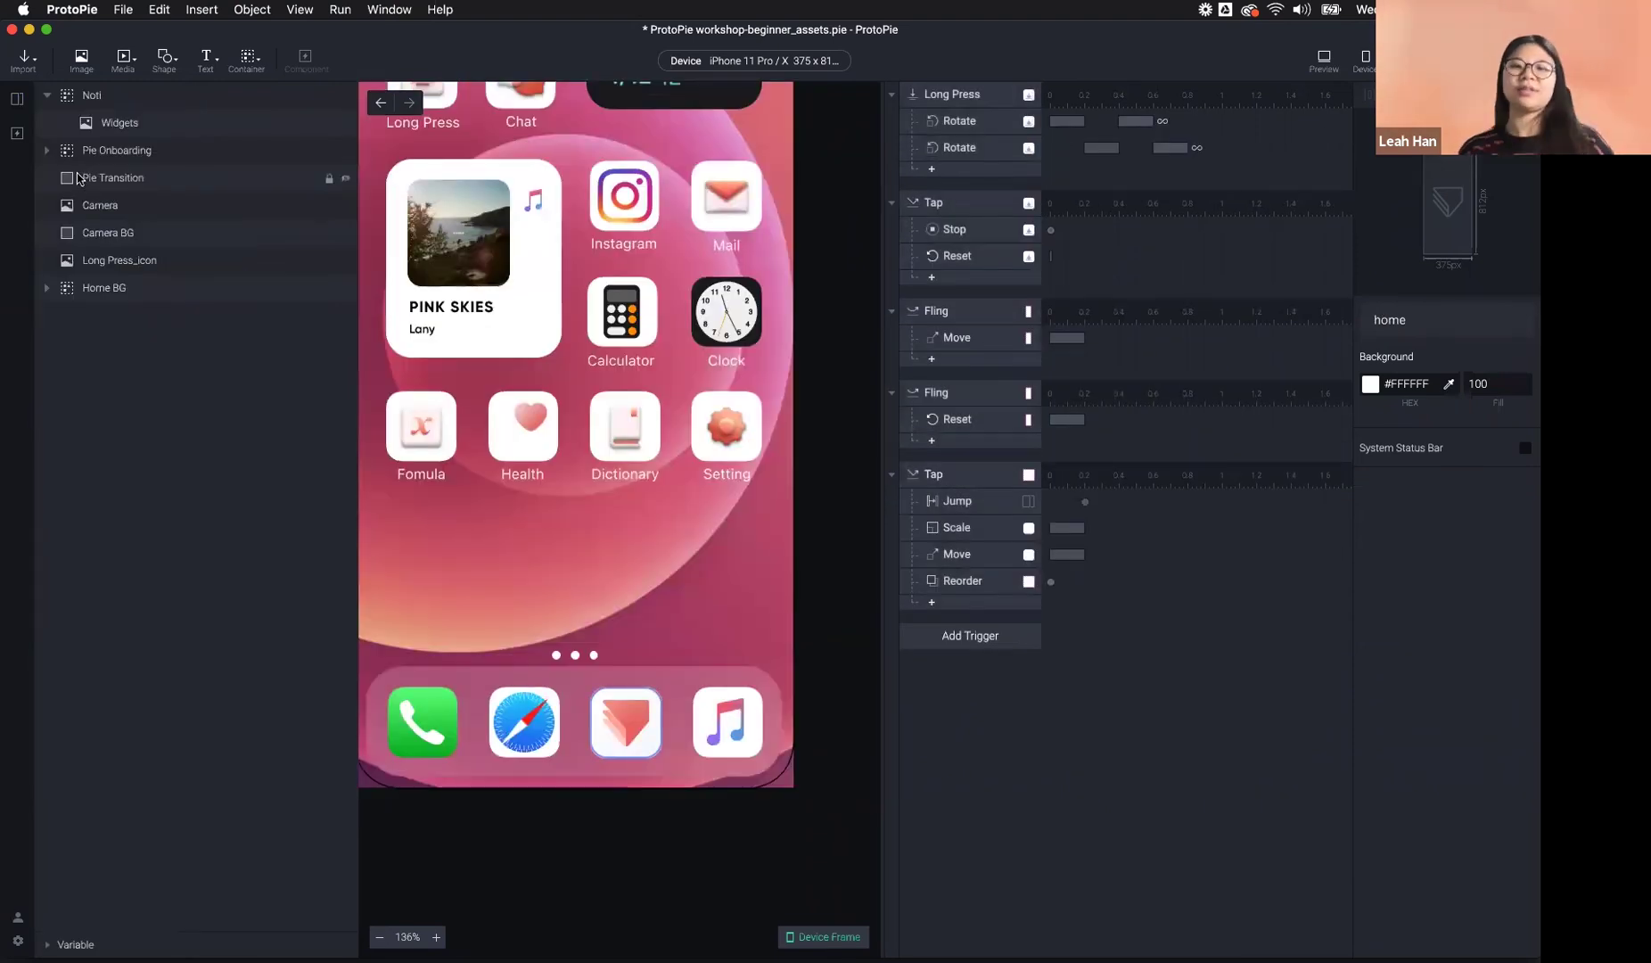
scroll(640, 453, down, 5)
scroll(640, 453, up, 2)
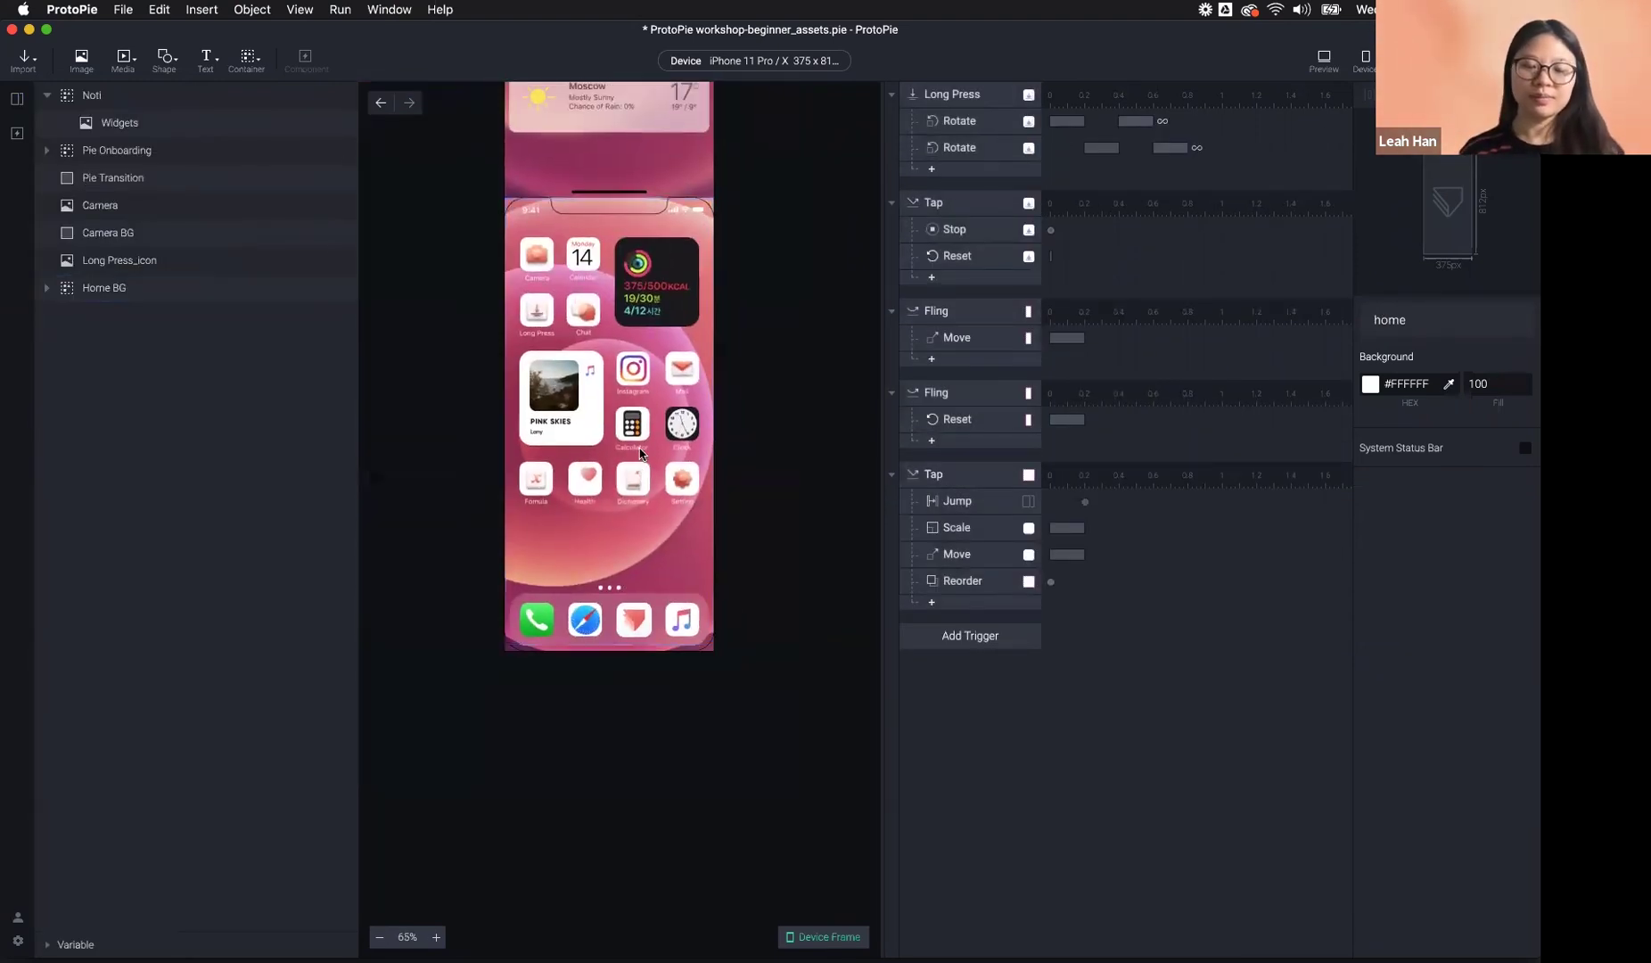
click(17, 99)
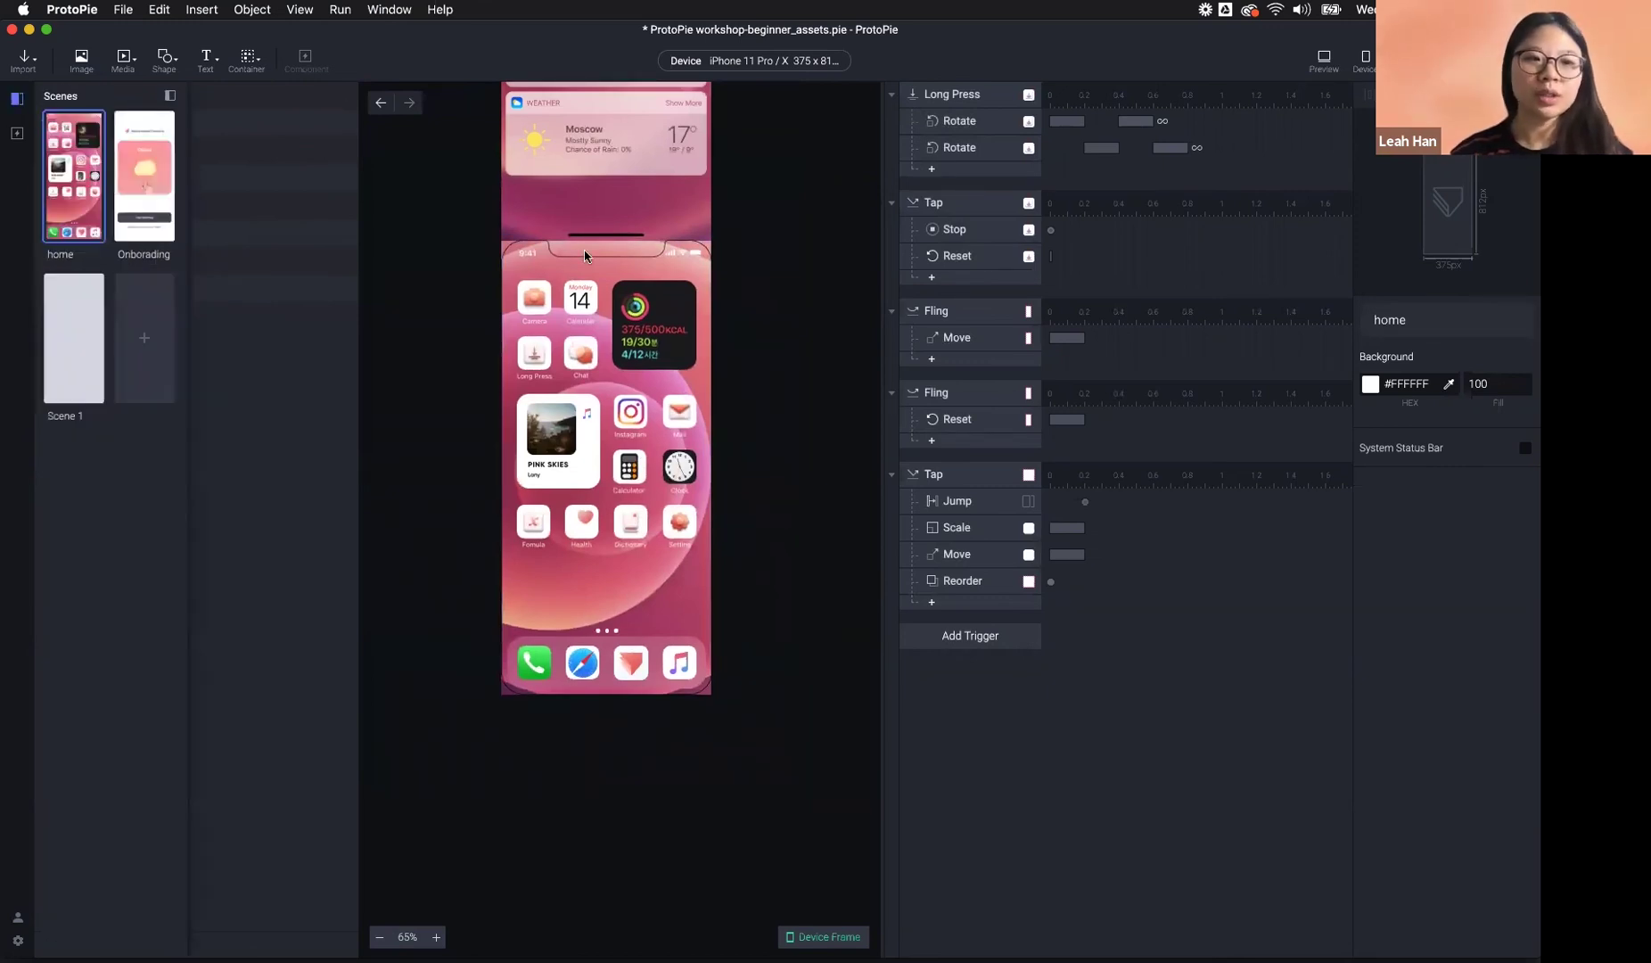
click(1323, 63)
click(17, 99)
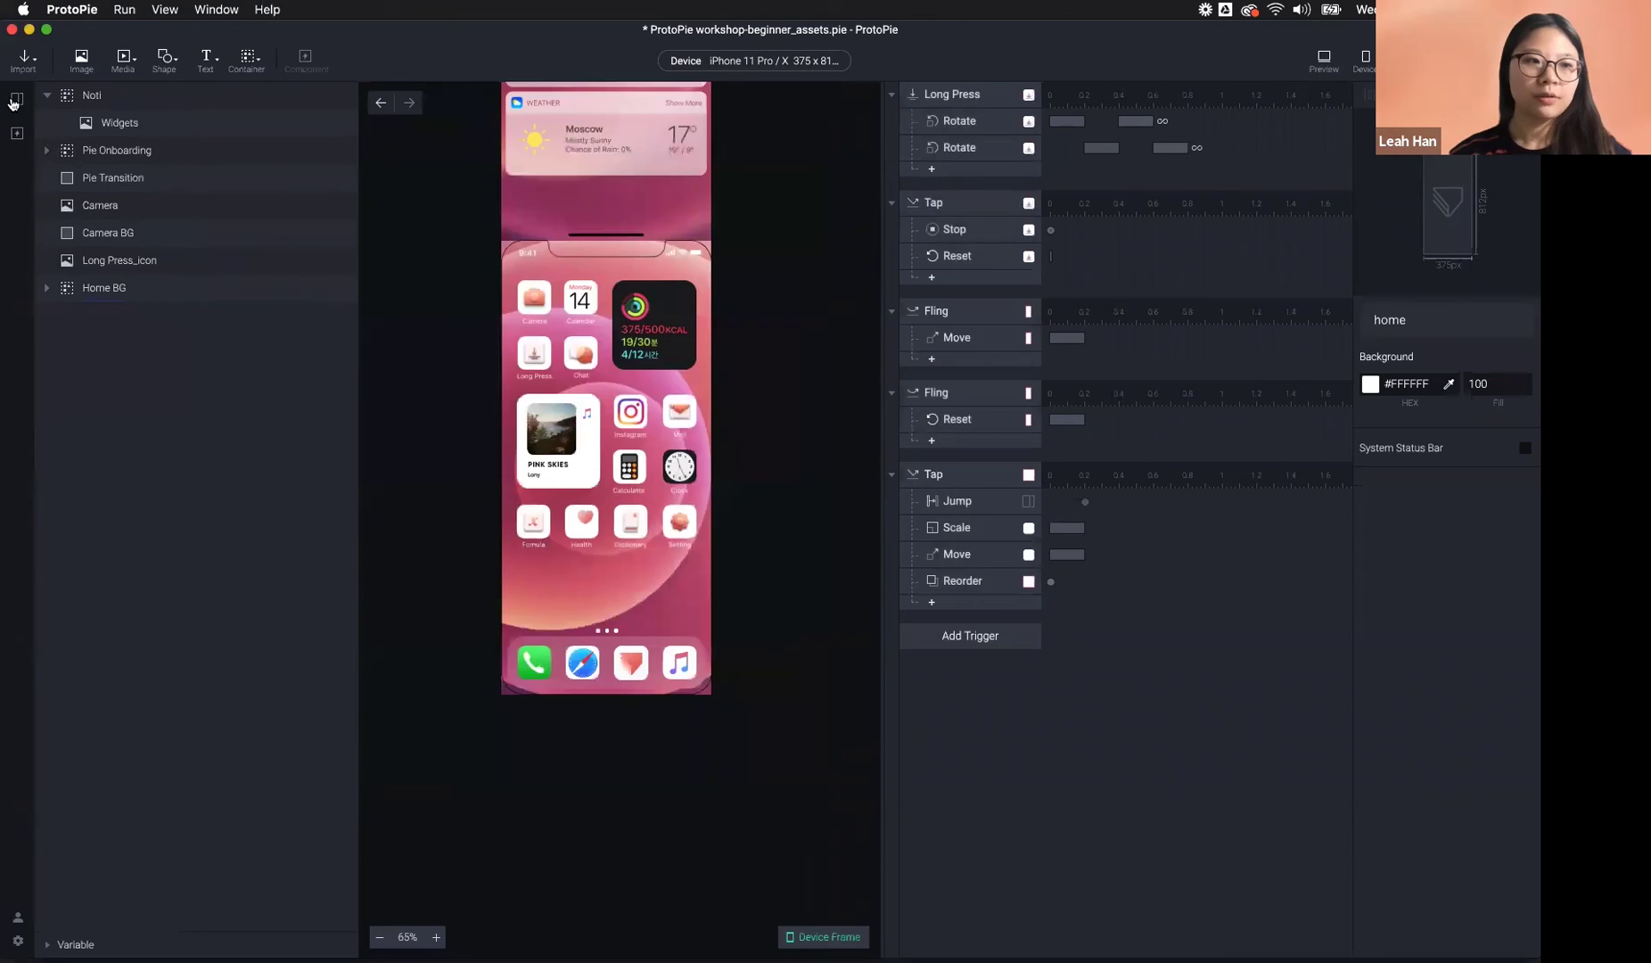
- In the Onborading scene, give the Get Started button a Tap trigger with a Jump response to the previously shown scene
click(17, 99)
click(146, 175)
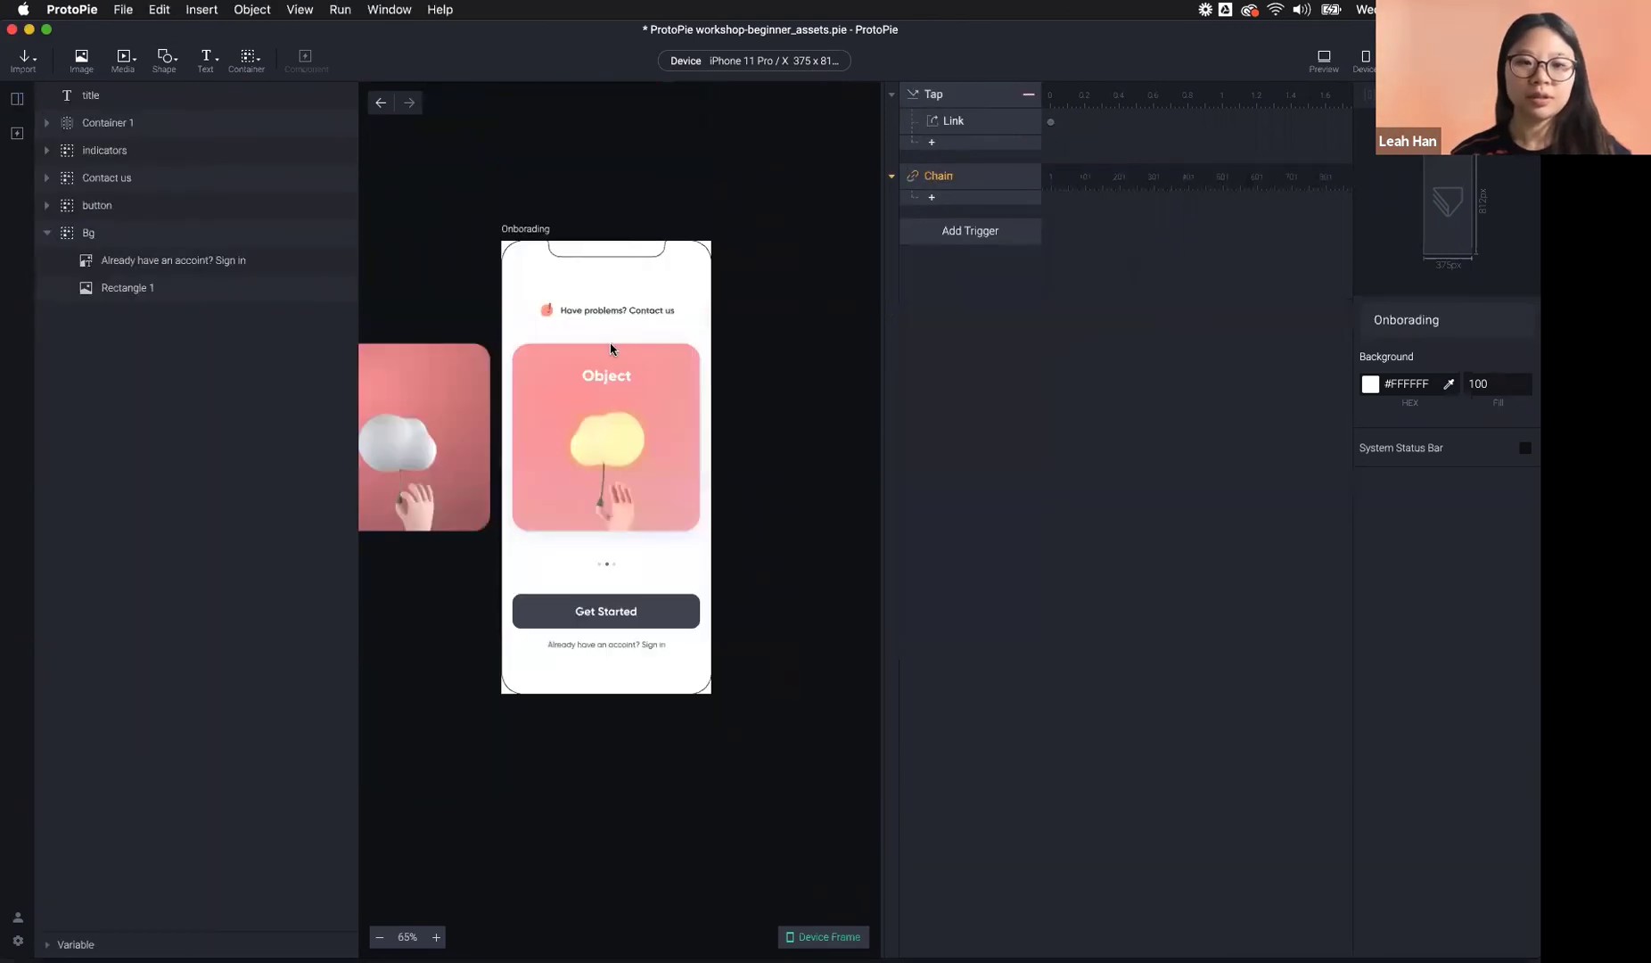
click(671, 614)
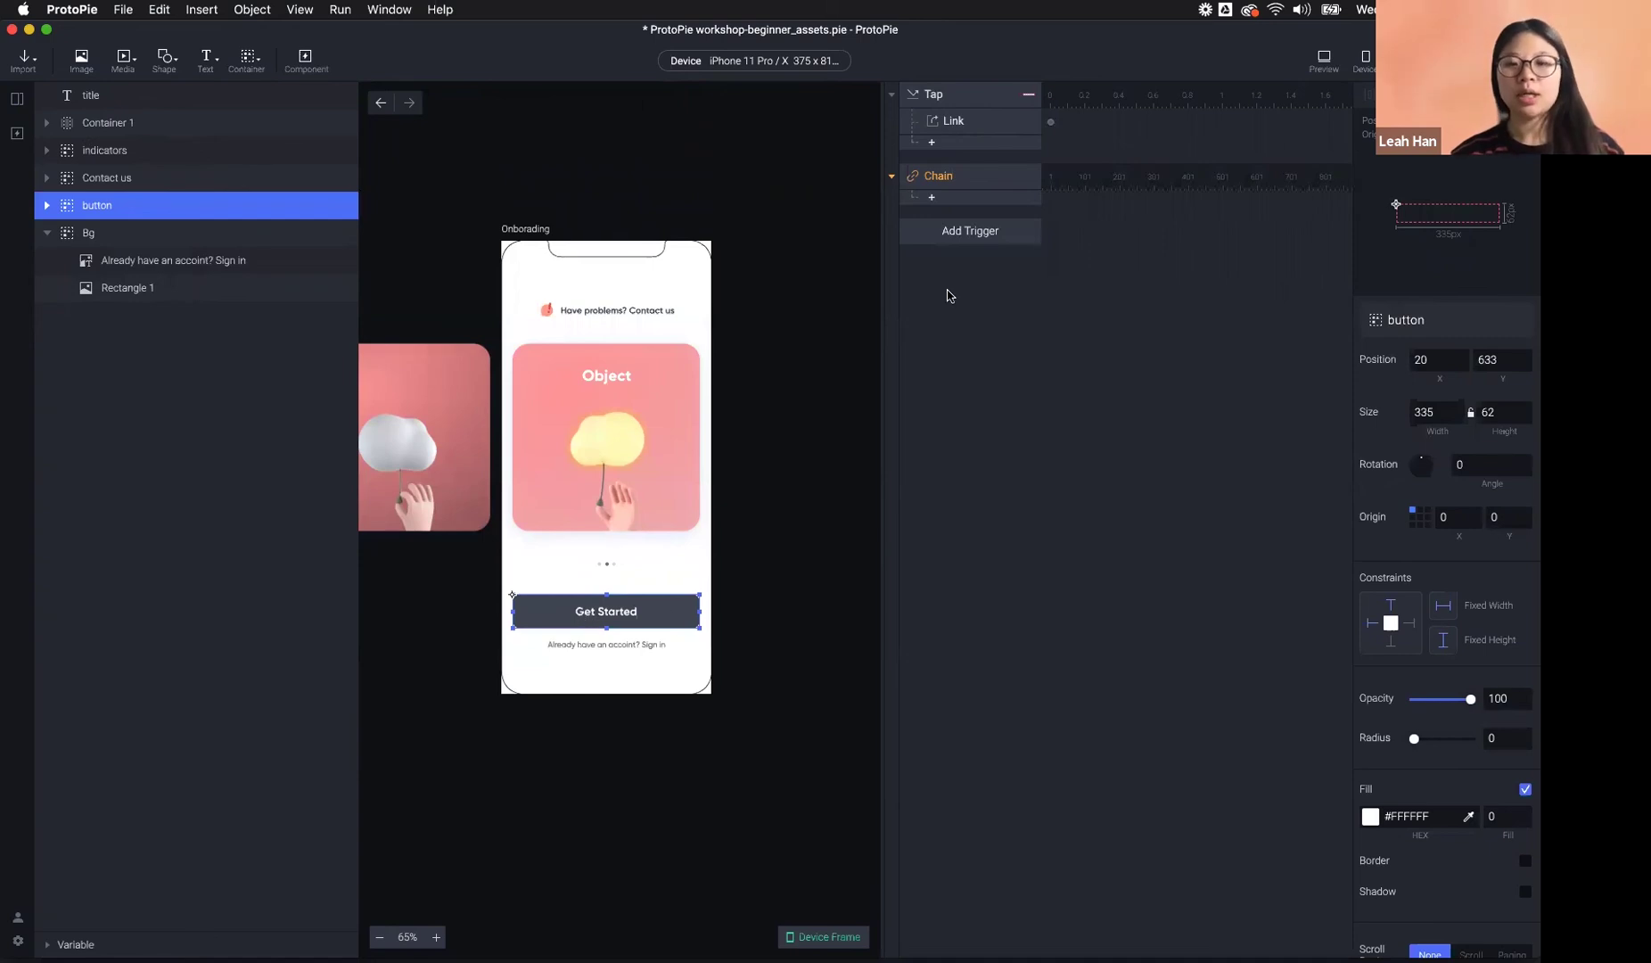
click(946, 230)
click(948, 275)
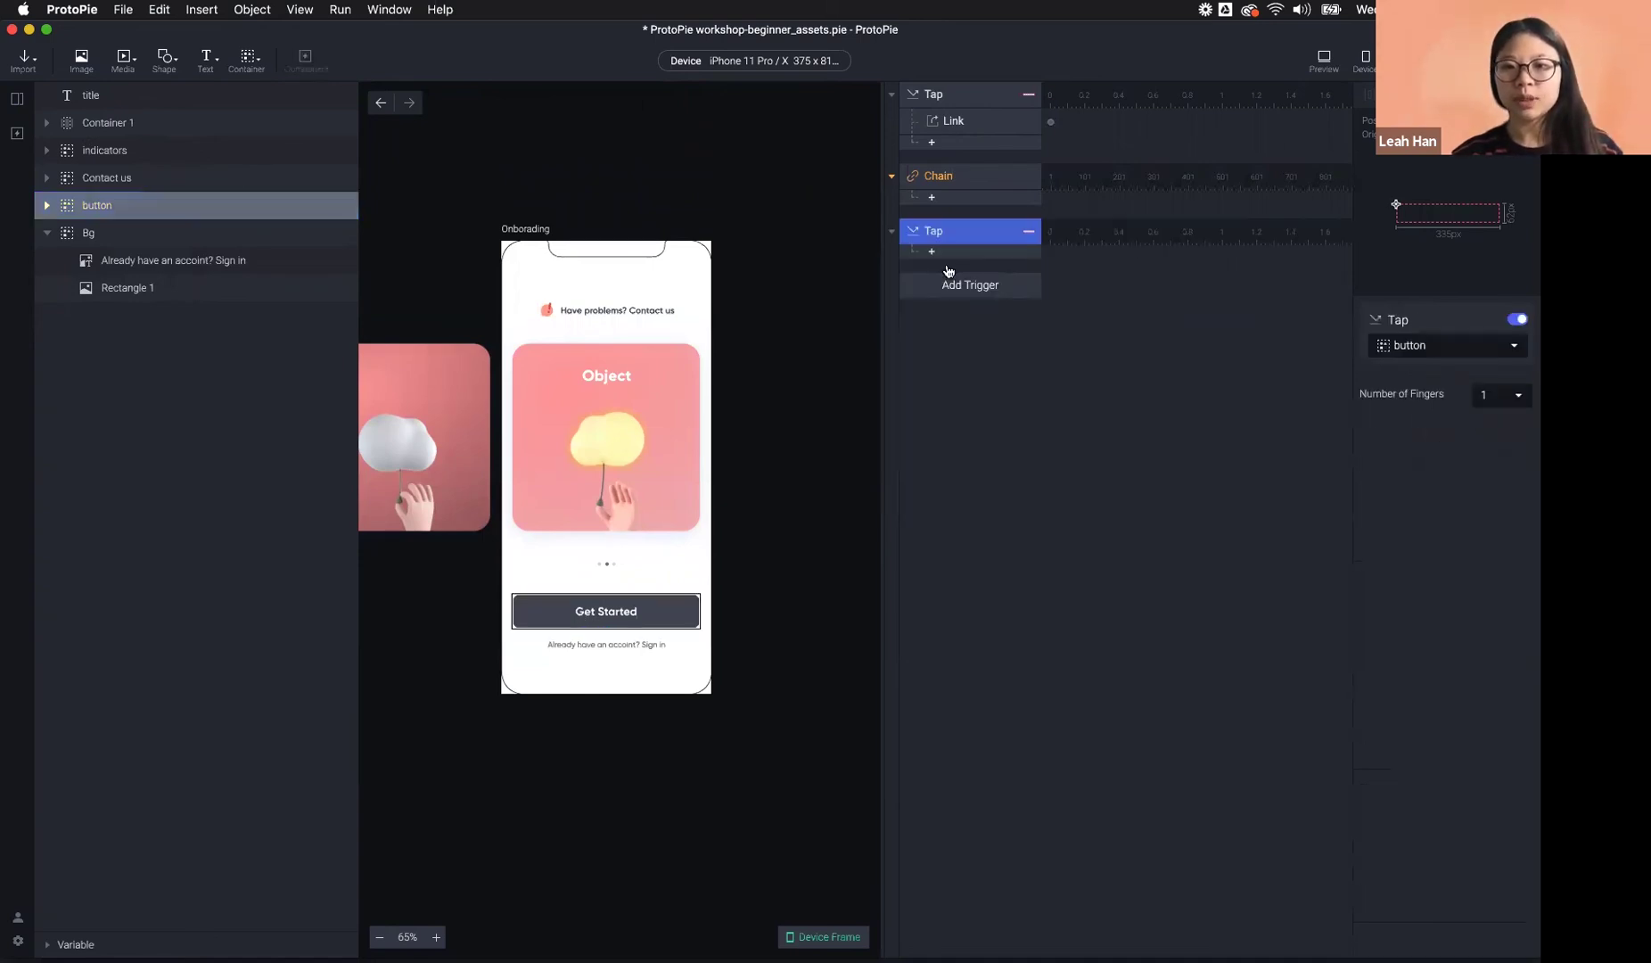
click(933, 252)
click(1187, 301)
click(1448, 345)
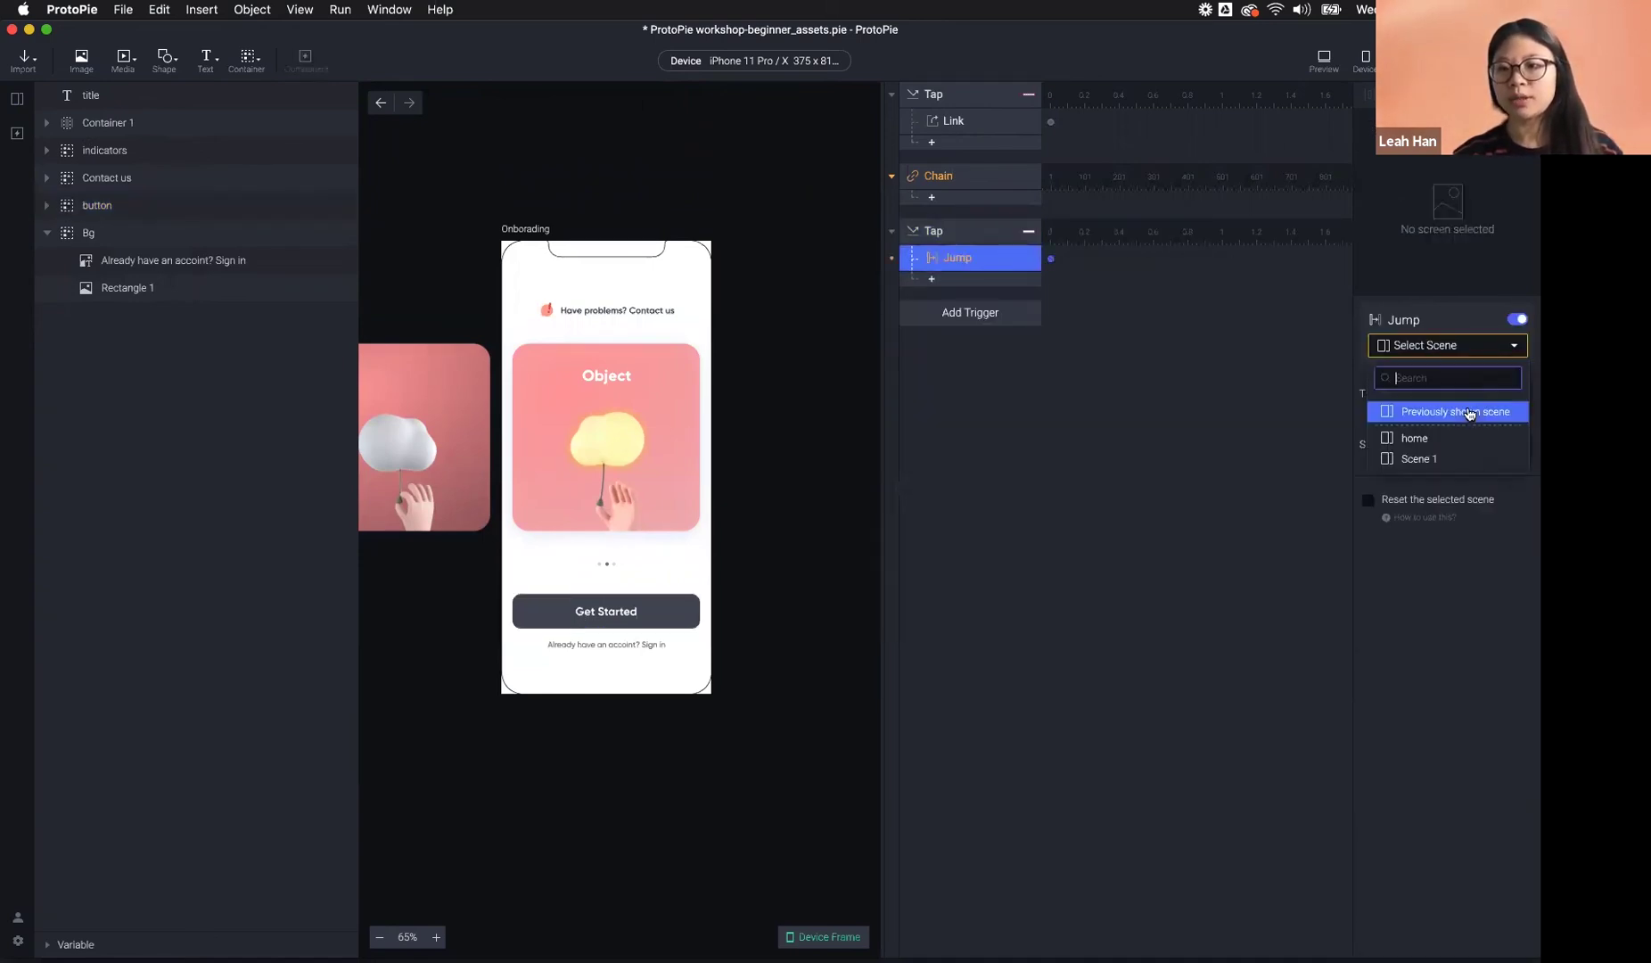
click(1469, 413)
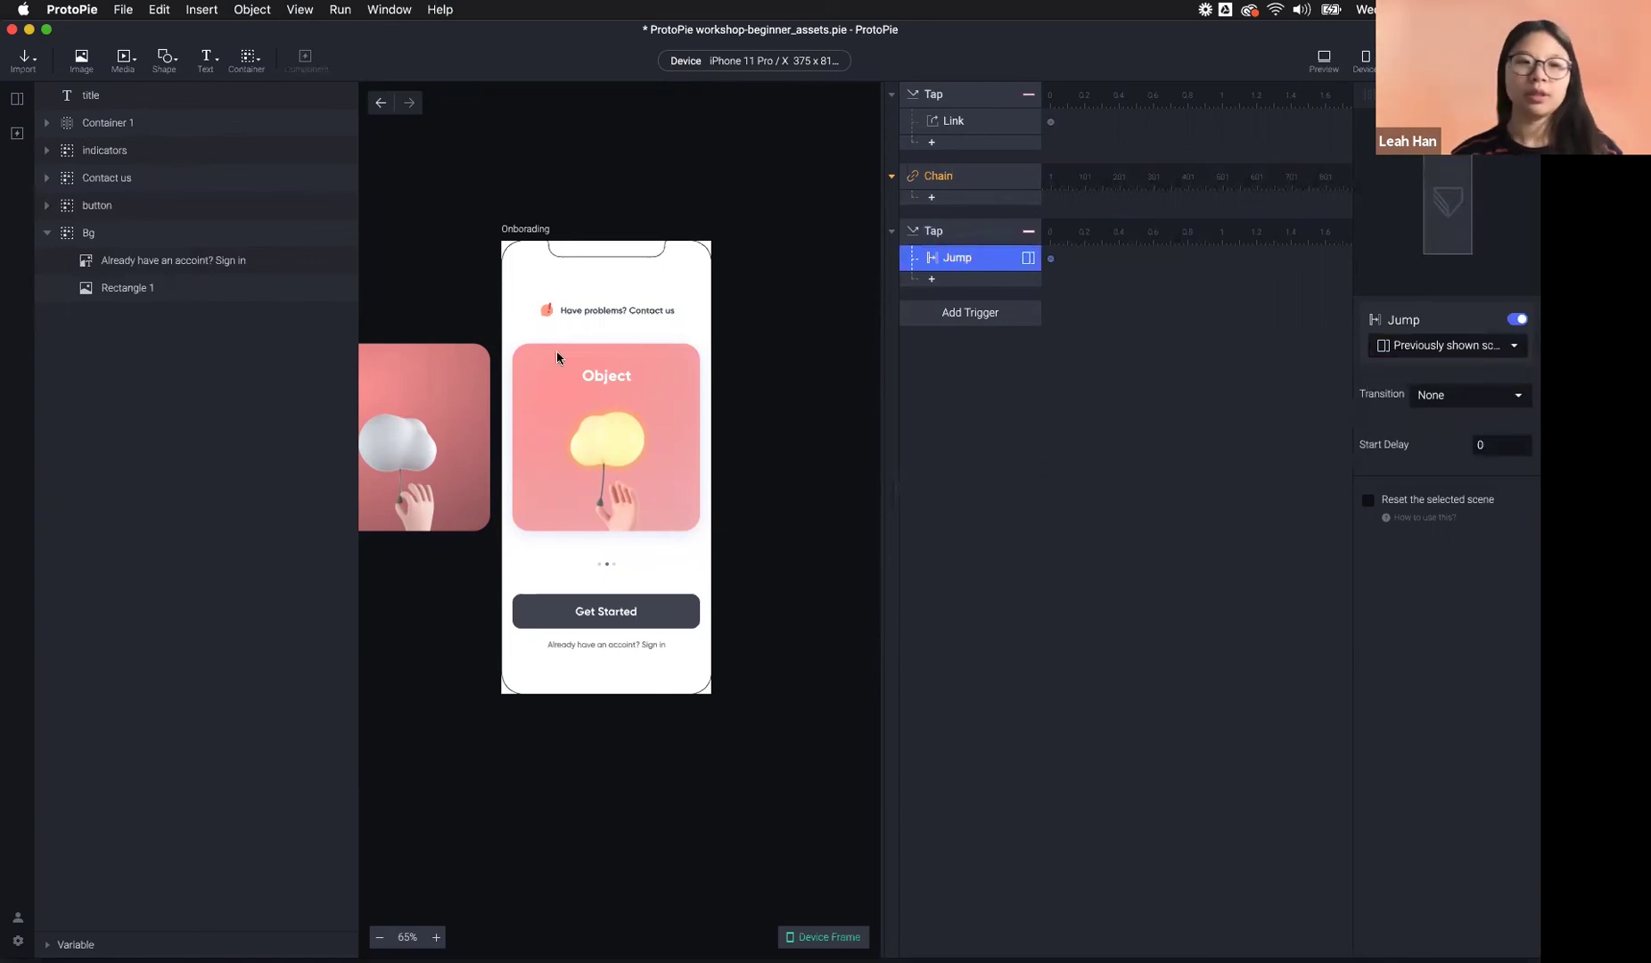
- Preview the home scene, jump to onboarding through the Pie icon in the dock and test the Get Started button
click(16, 98)
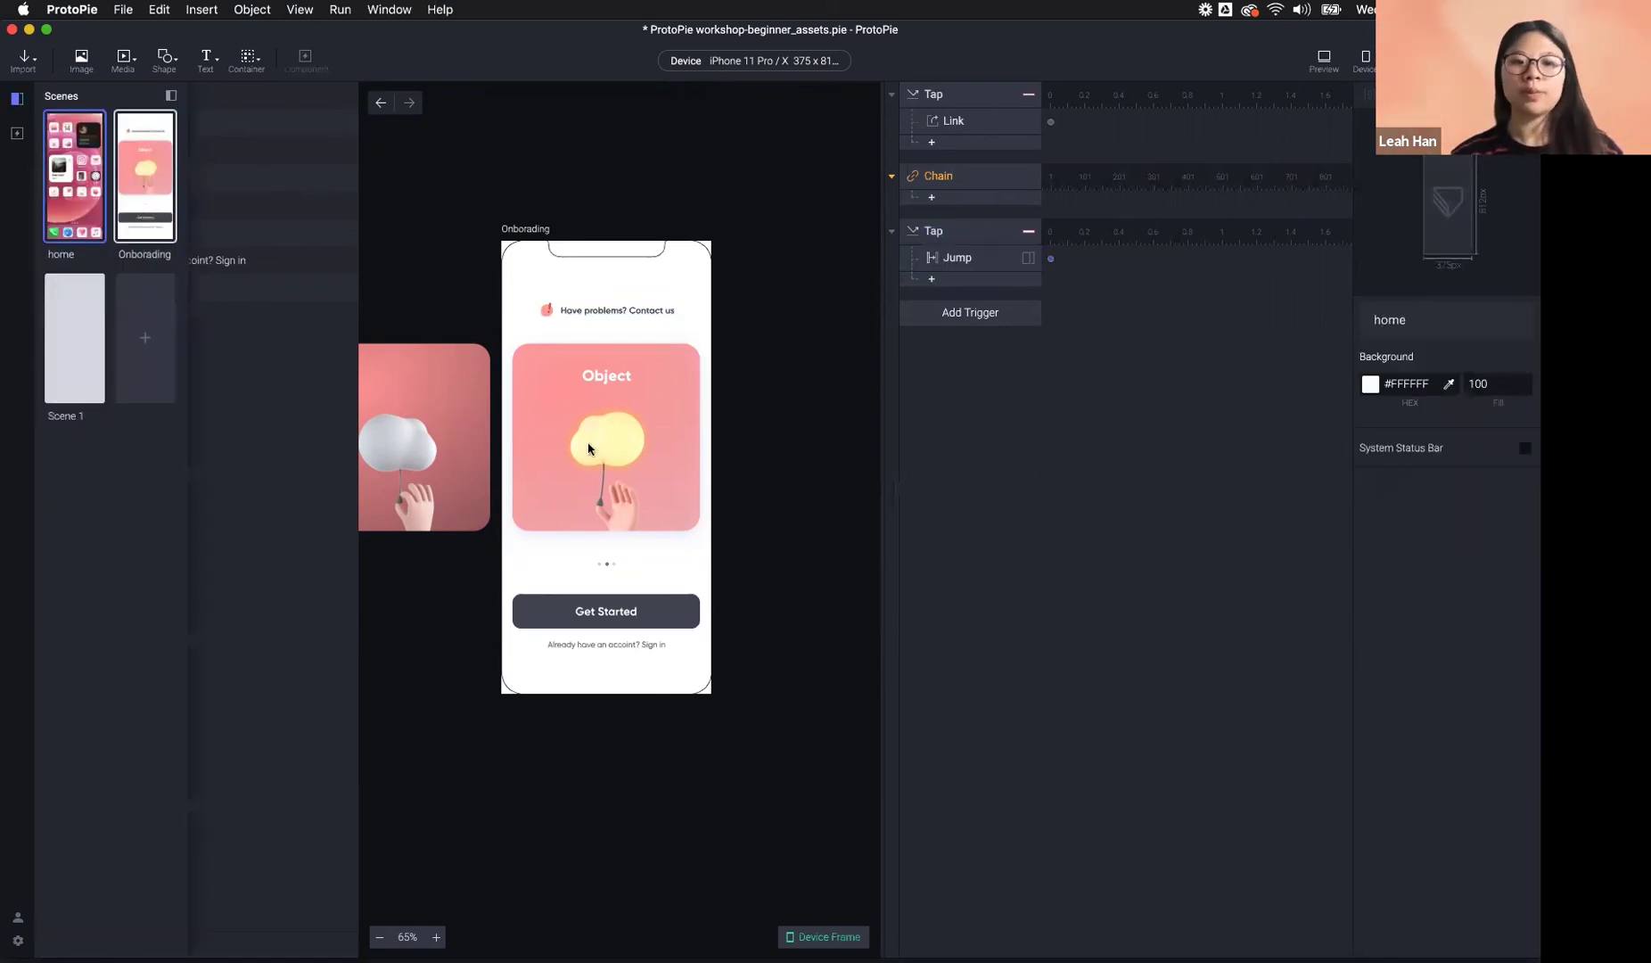
click(1324, 61)
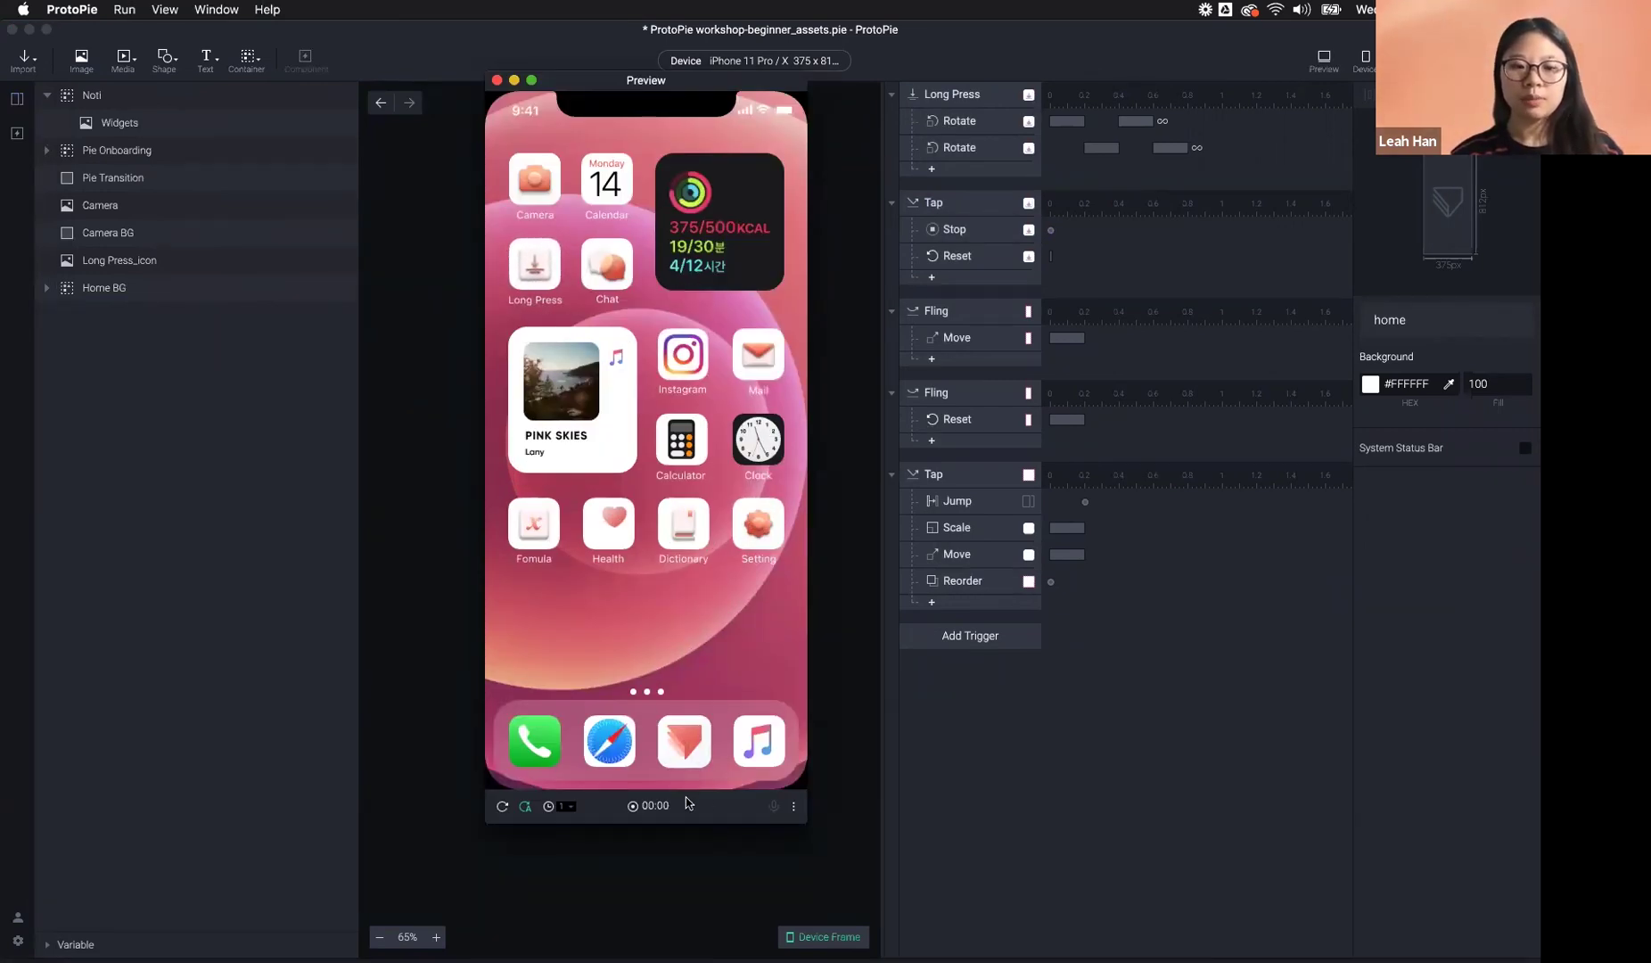
click(685, 740)
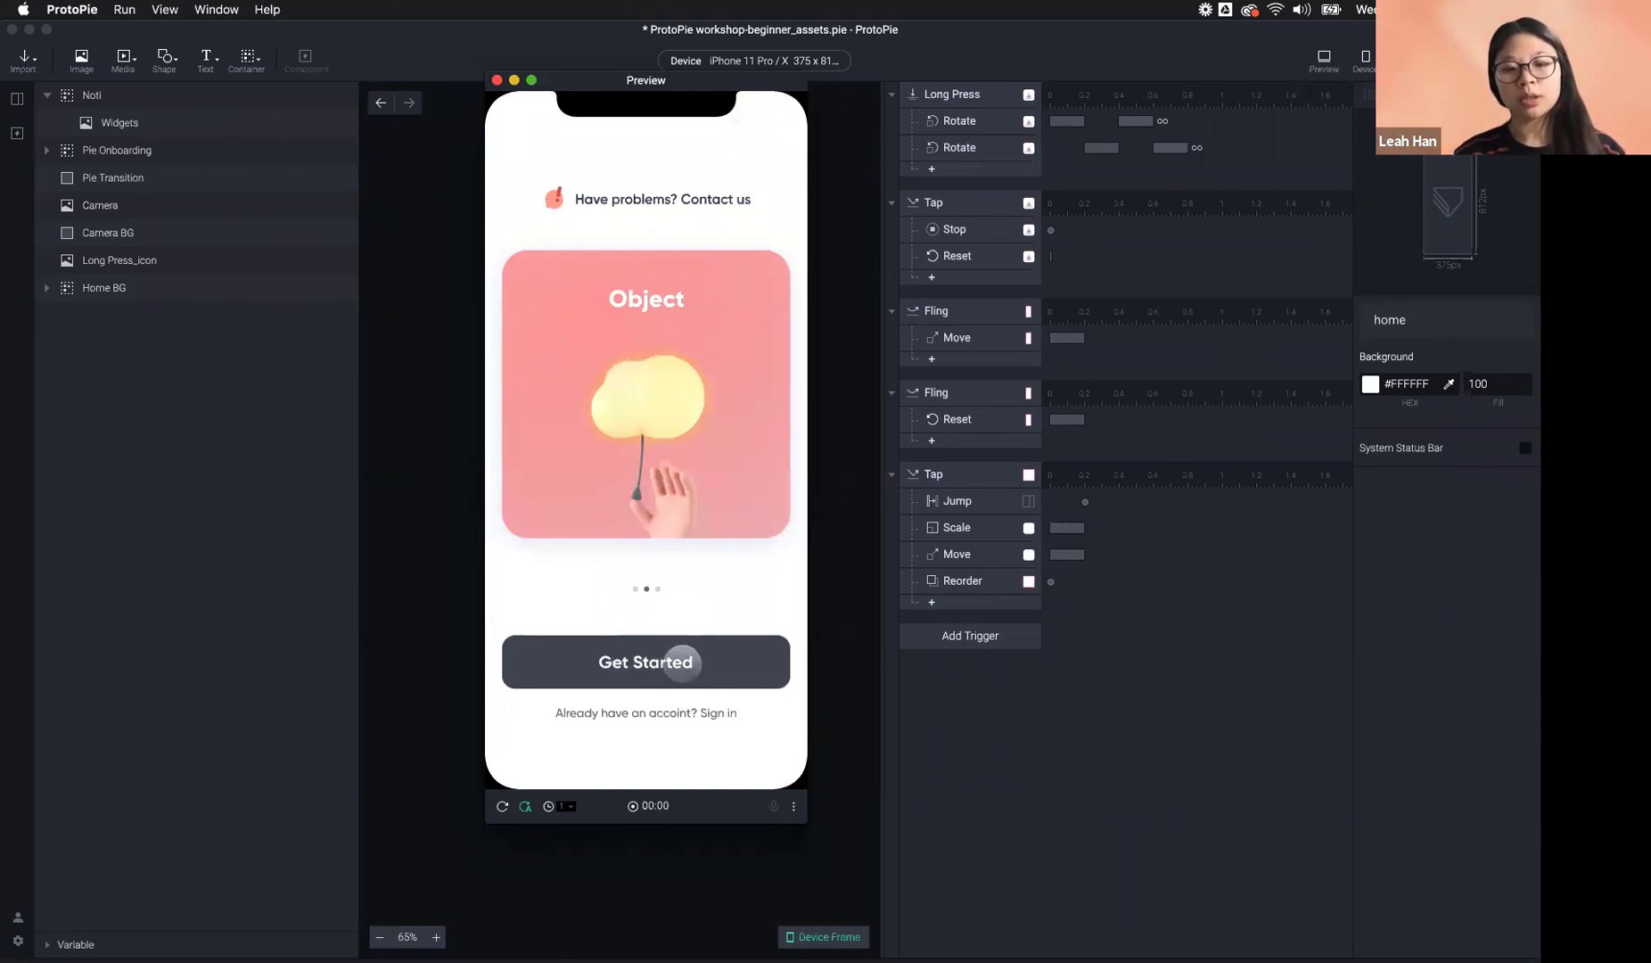
click(681, 662)
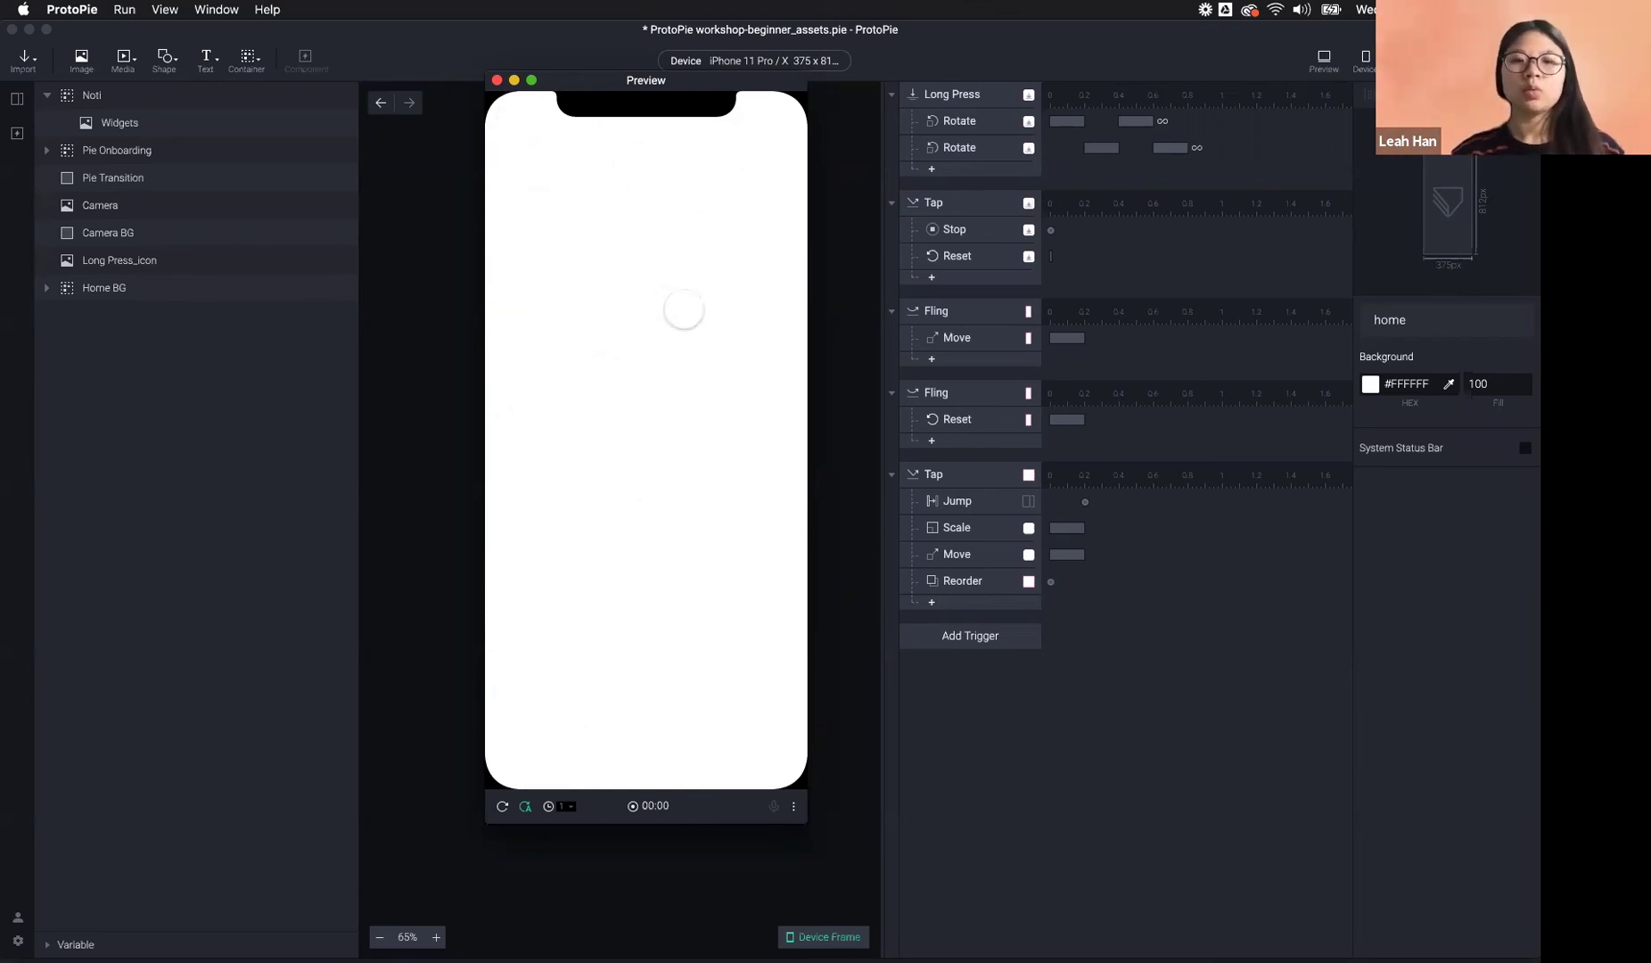
- In the Onborading scene, enable resetting the selected scene for the Get Started Jump response, keeping the previously shown scene as its destination
click(17, 98)
click(17, 98)
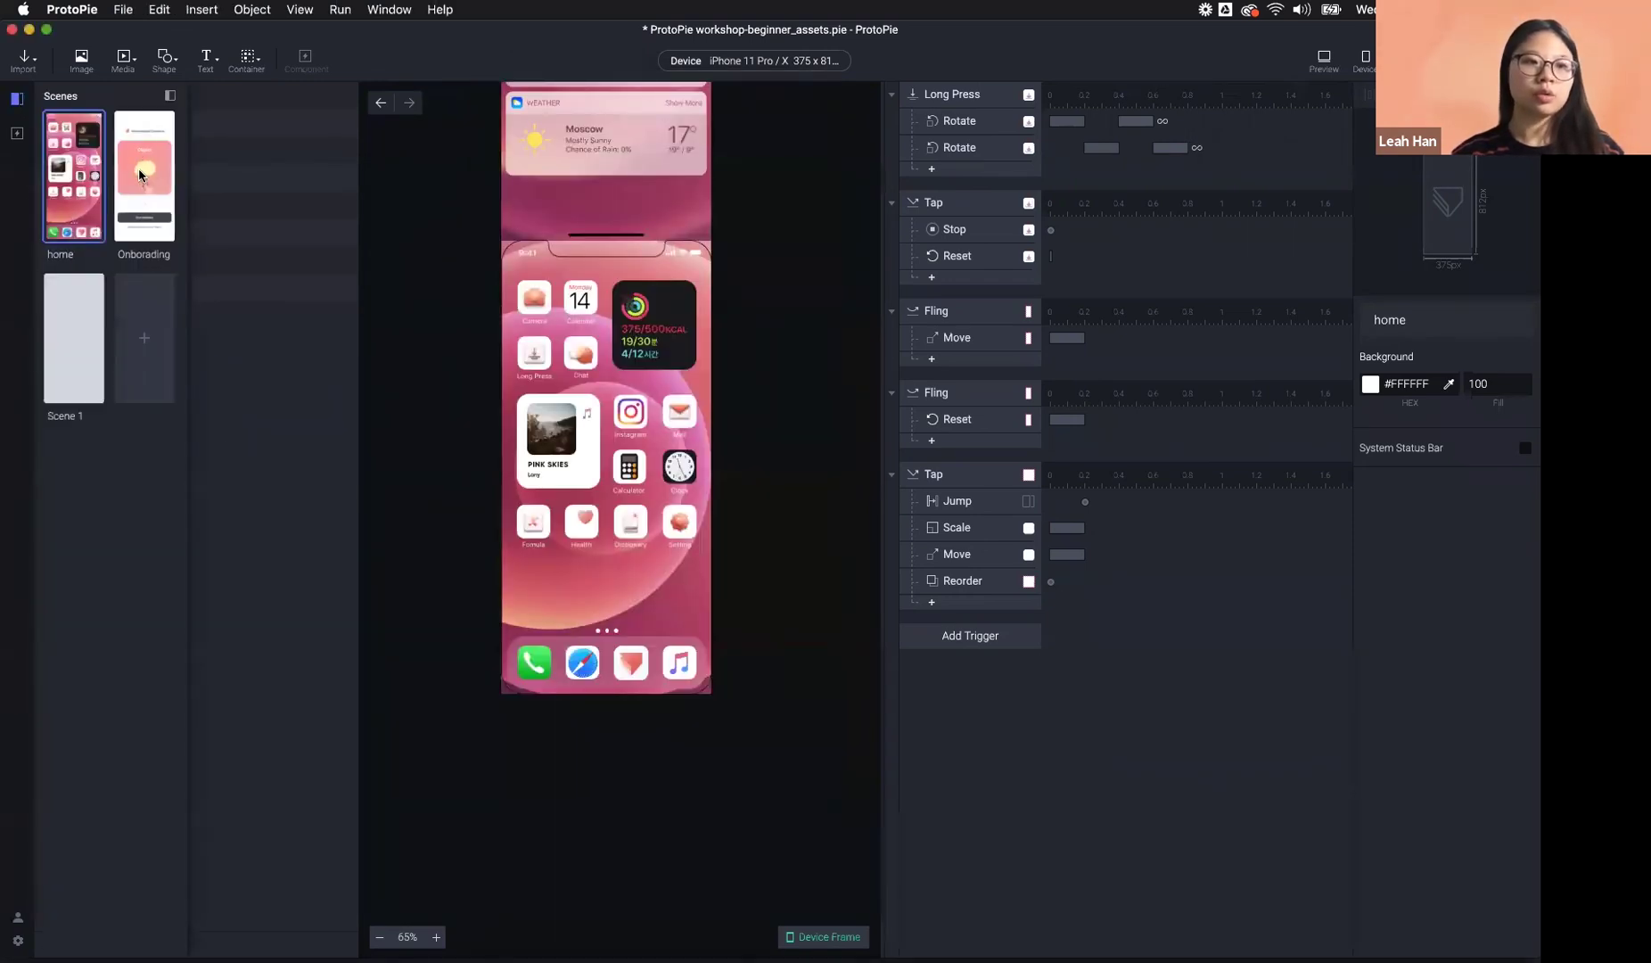
click(142, 174)
double_click(143, 173)
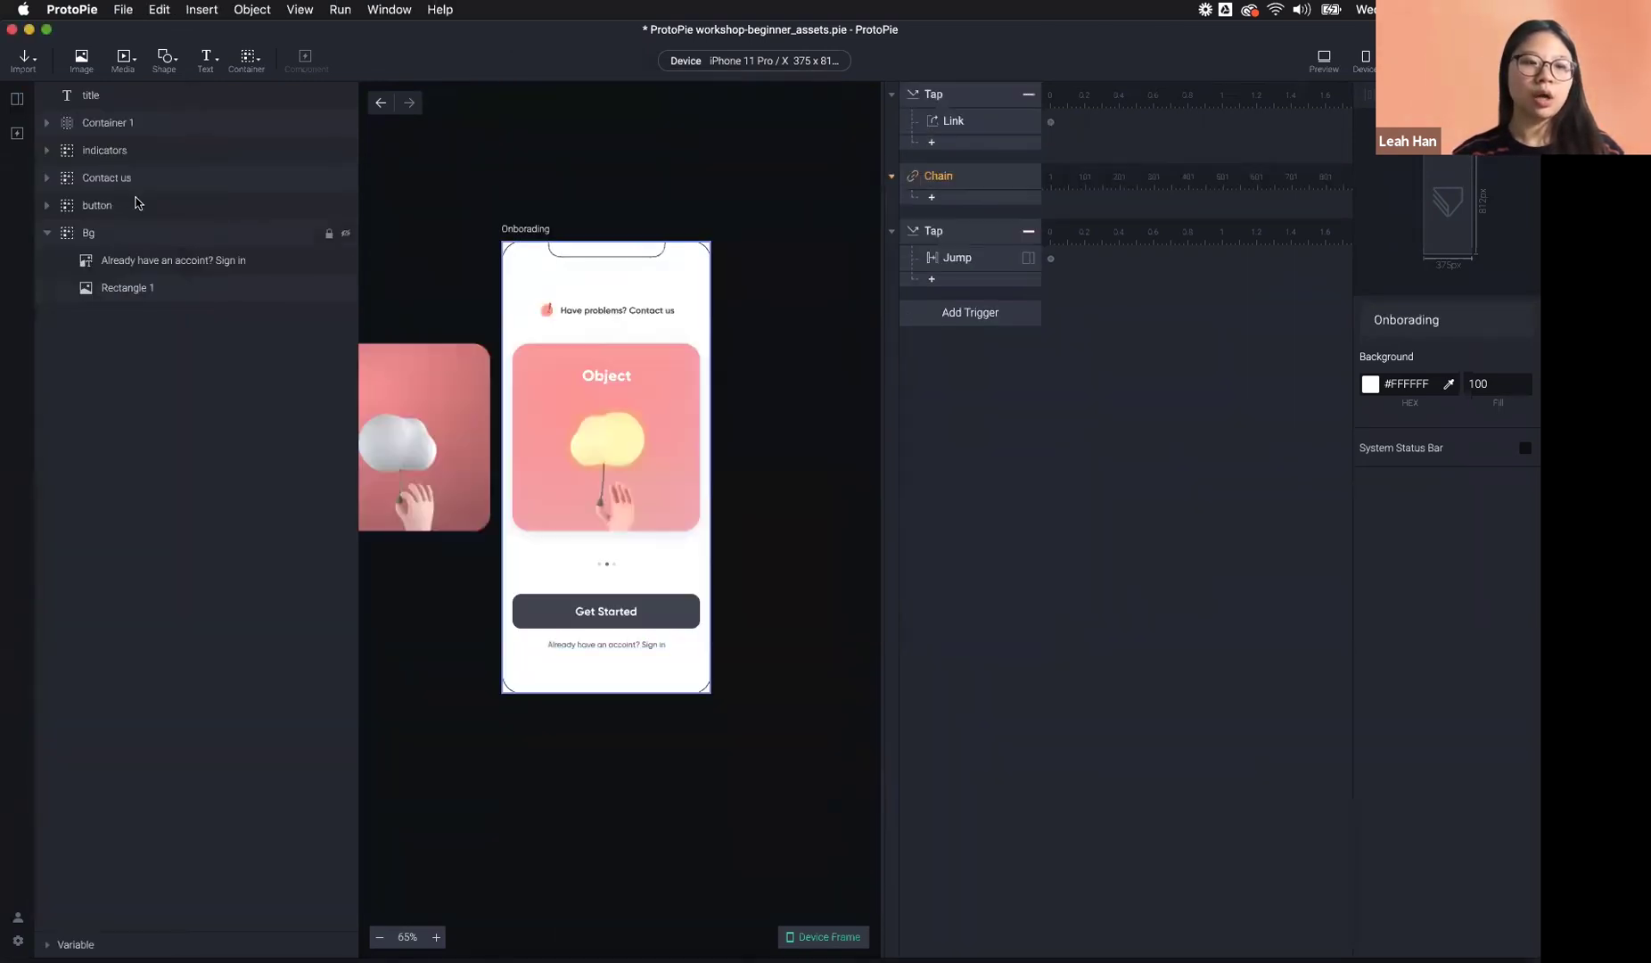
click(959, 259)
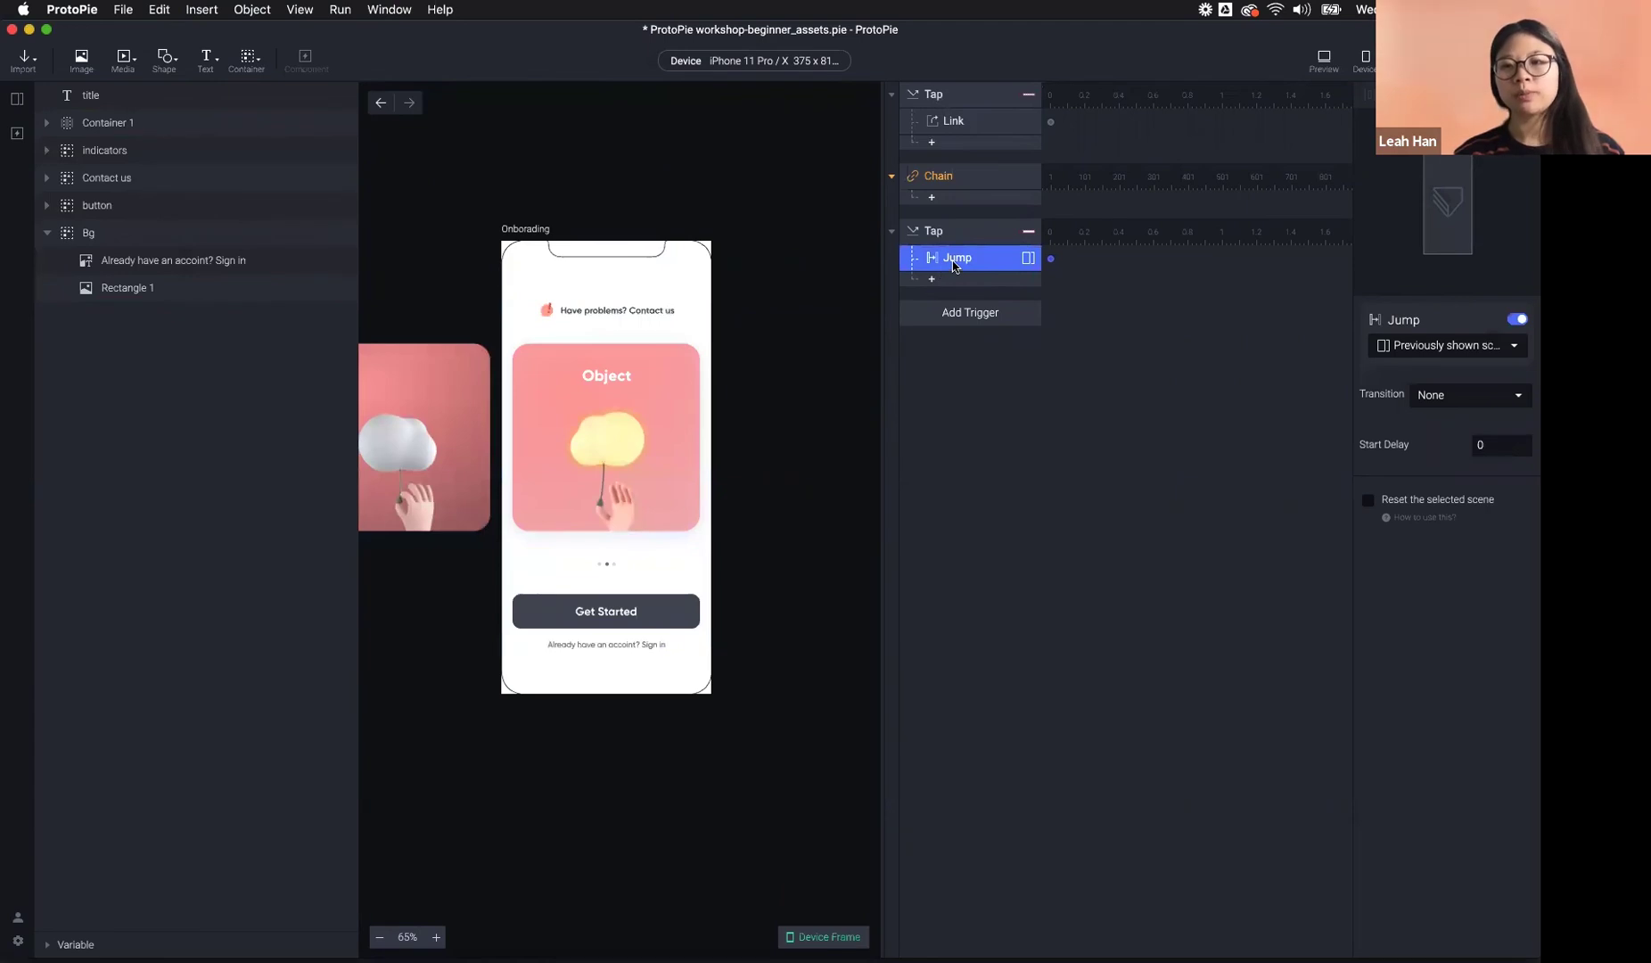
click(1426, 506)
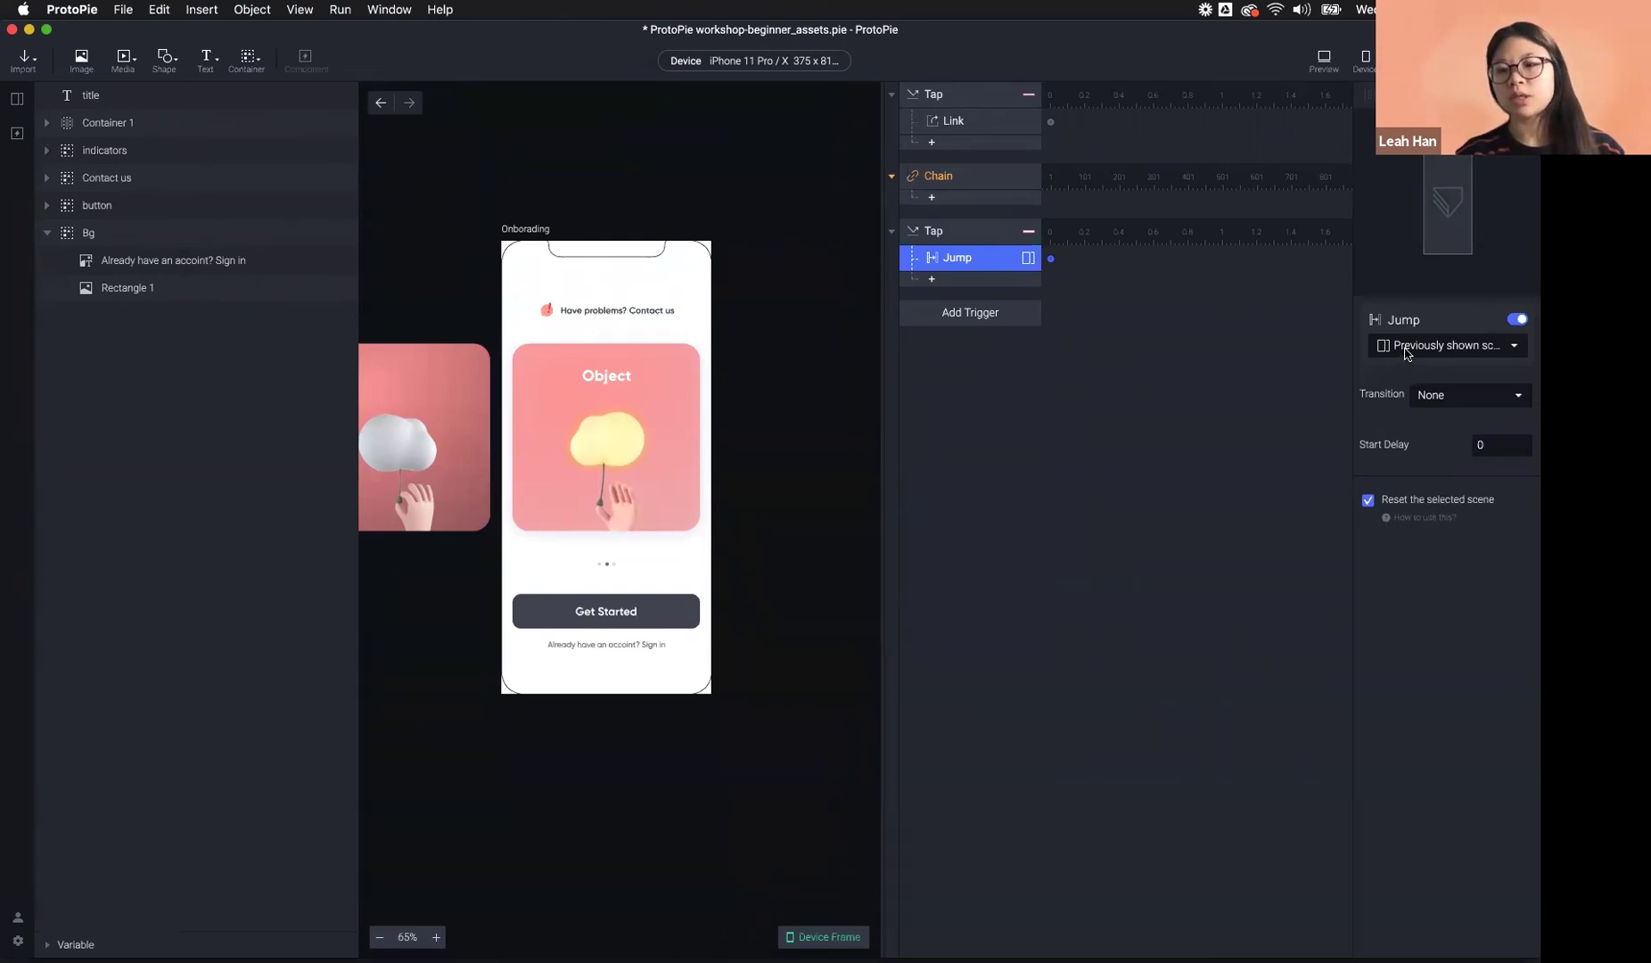
click(1442, 347)
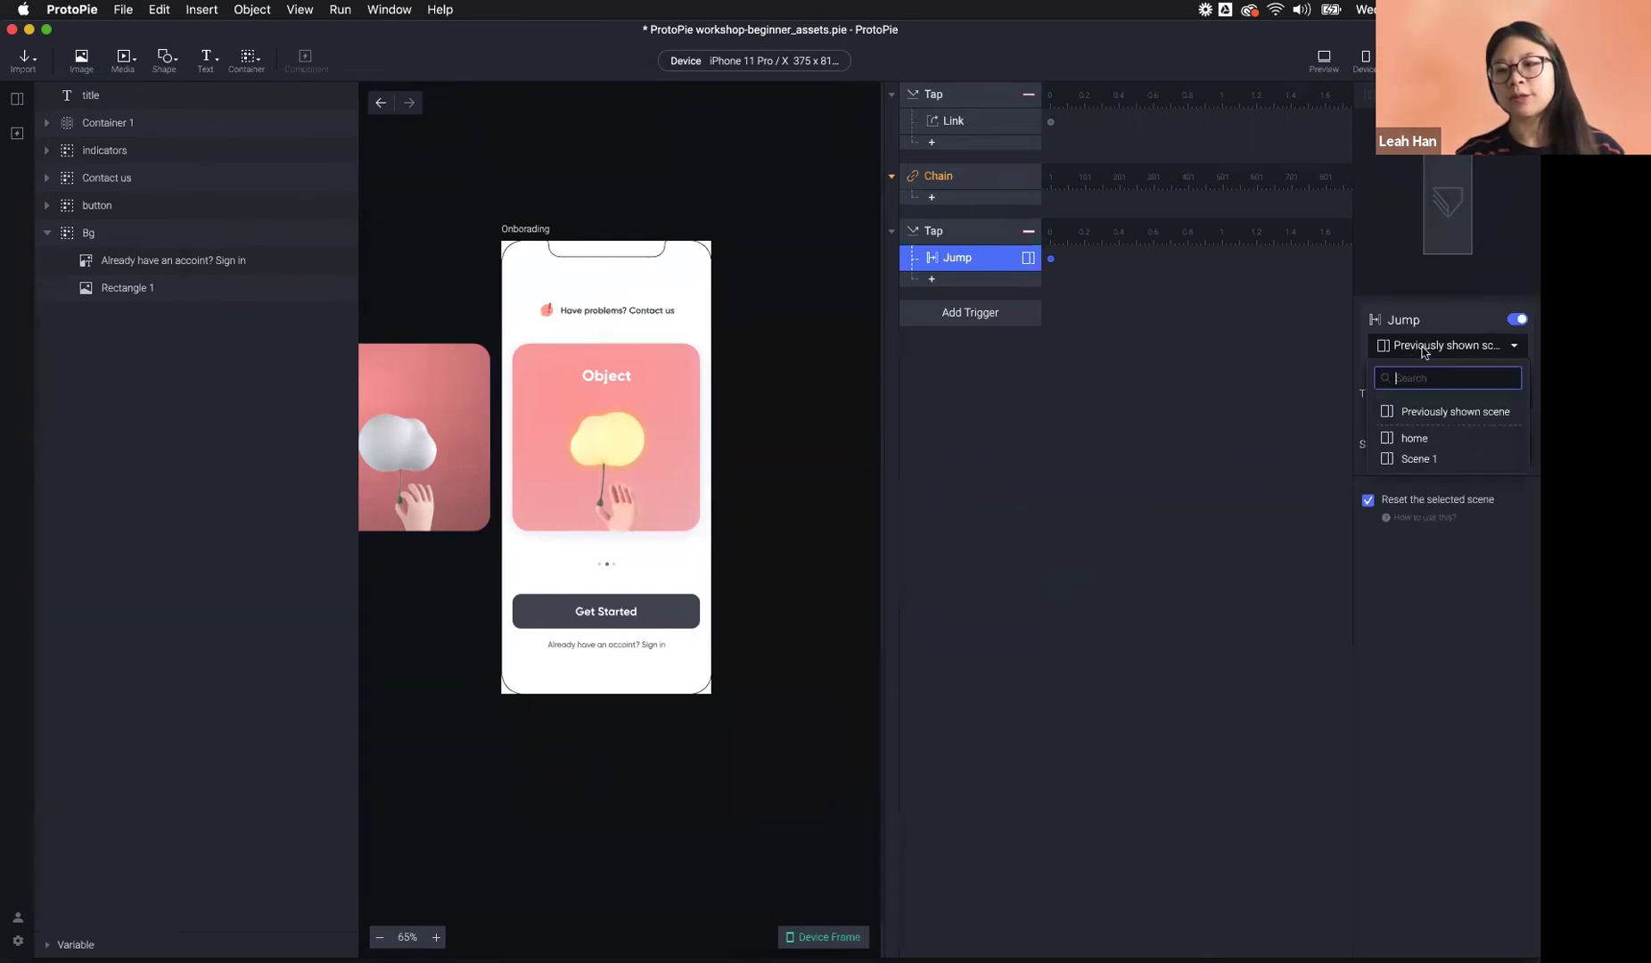
click(1433, 418)
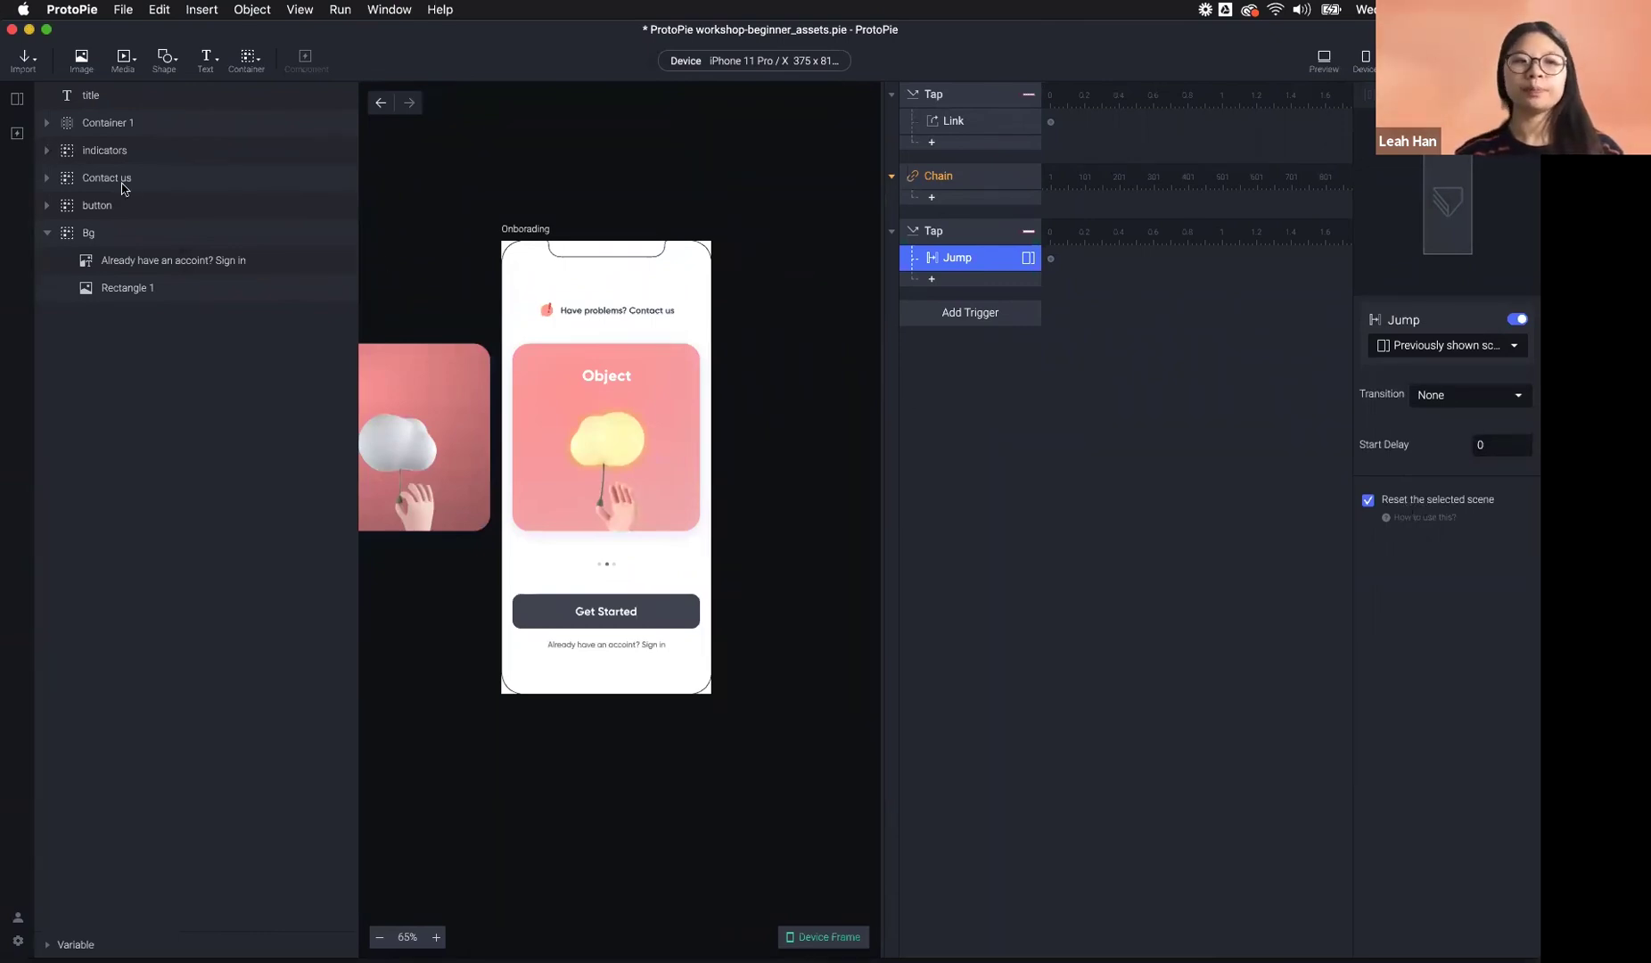
- Preview the home scene, test the Pie icon and Get Started button round trip repeatedly, and close the preview
click(17, 99)
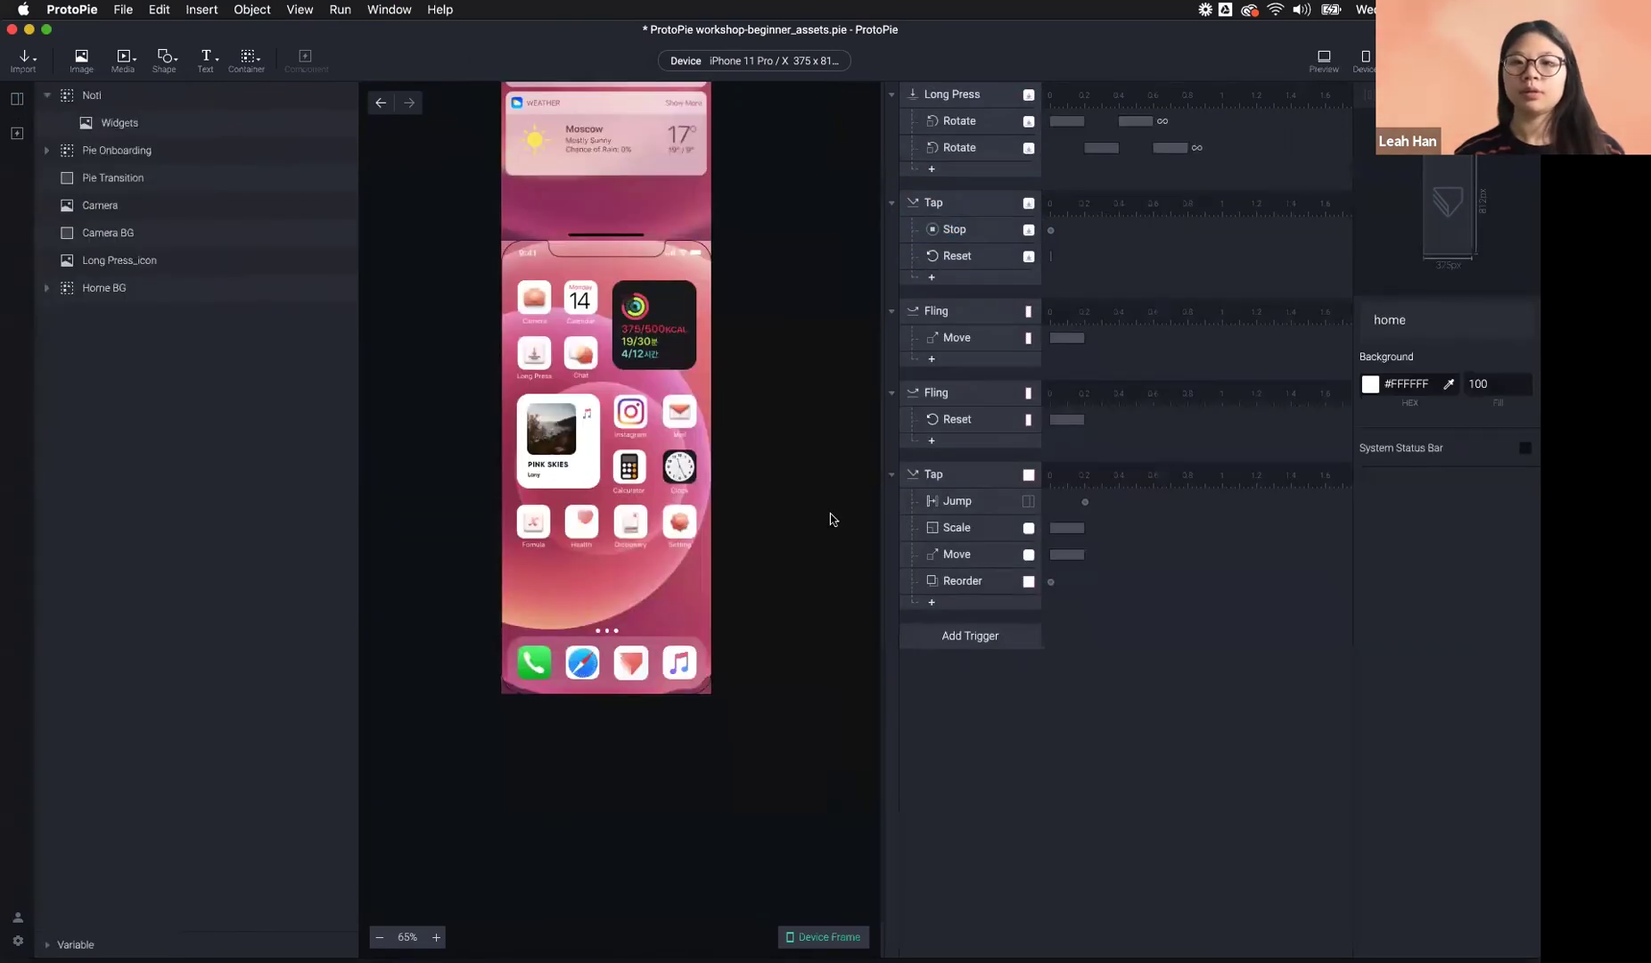
key(super+p)
click(742, 607)
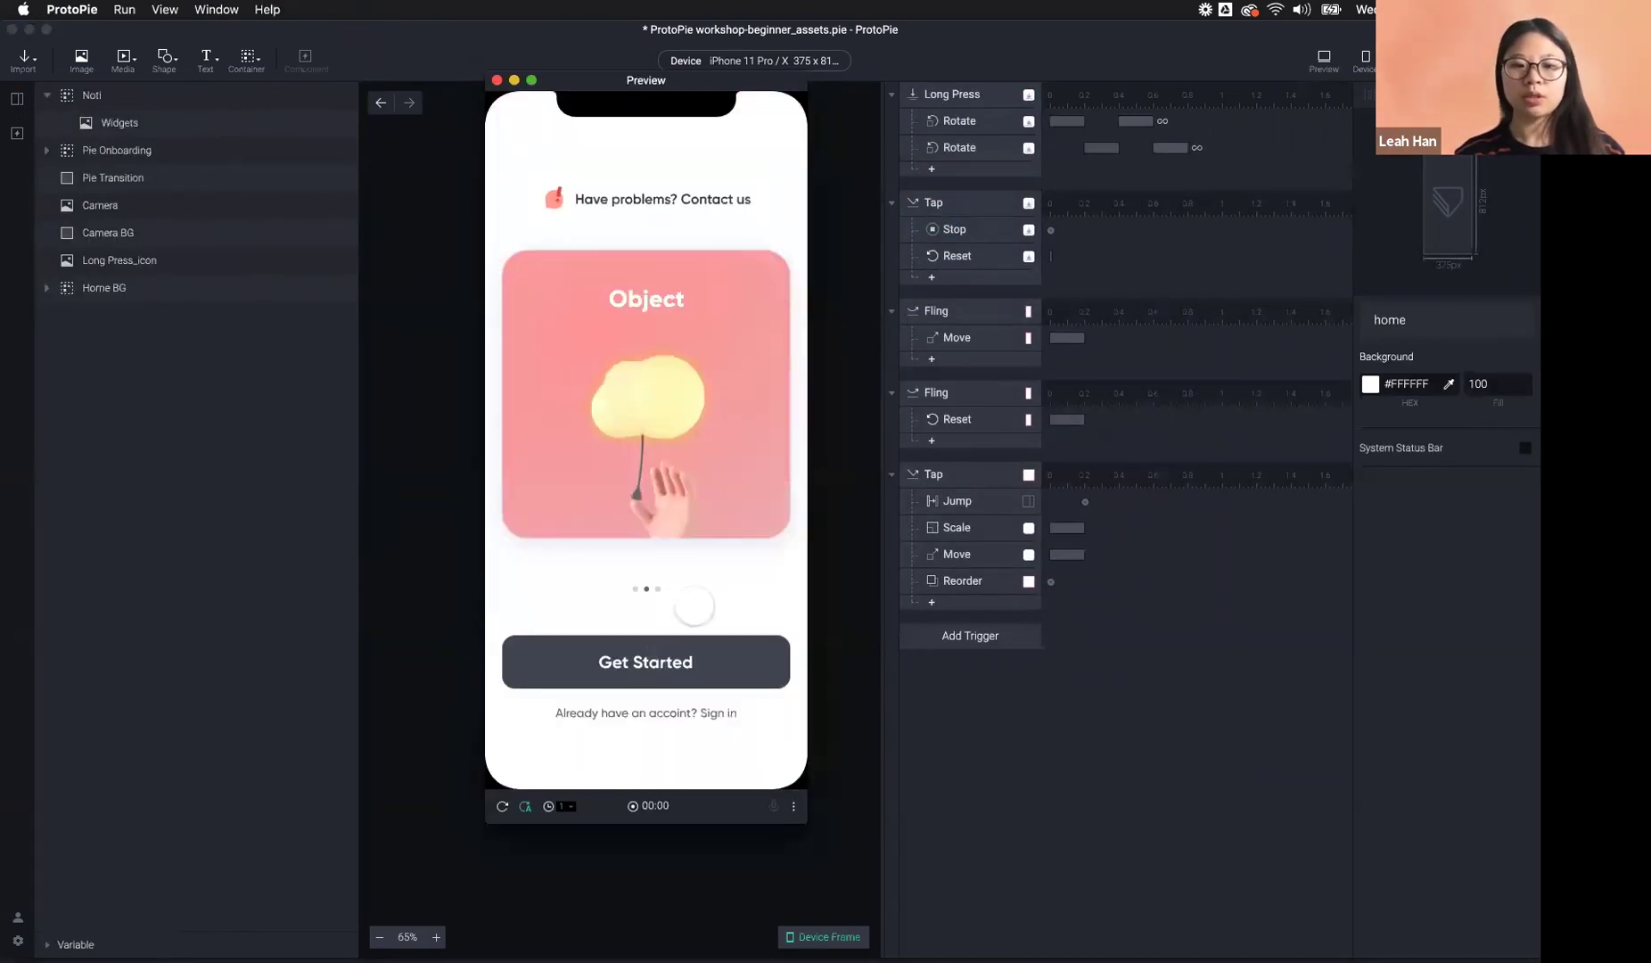
click(653, 679)
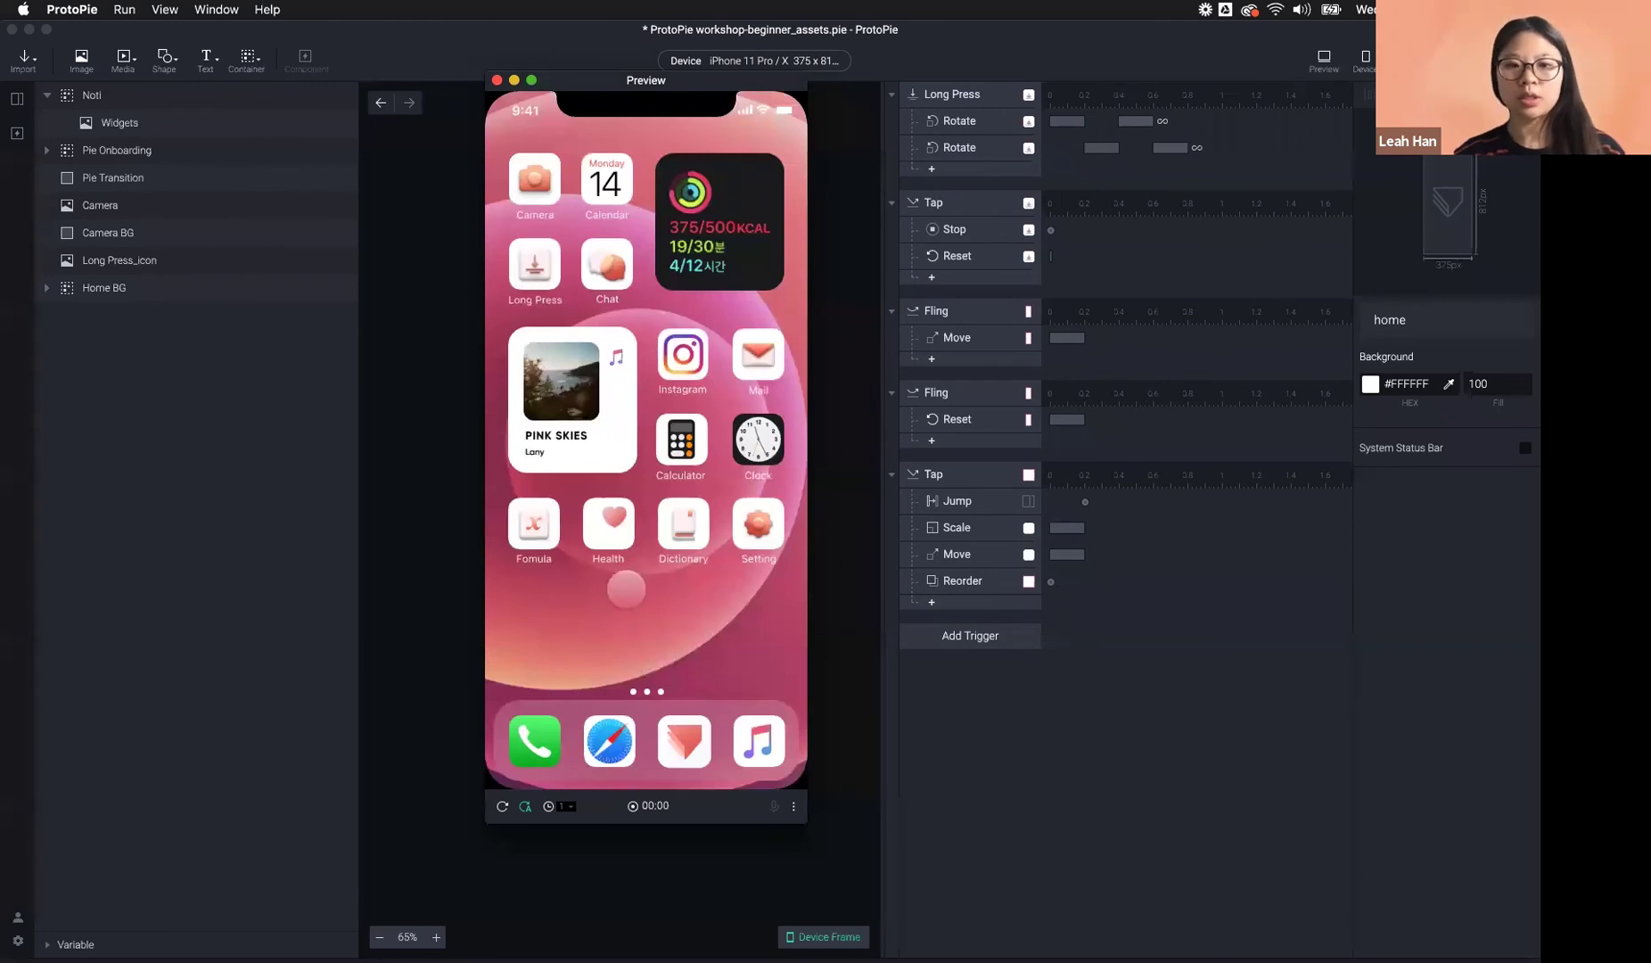
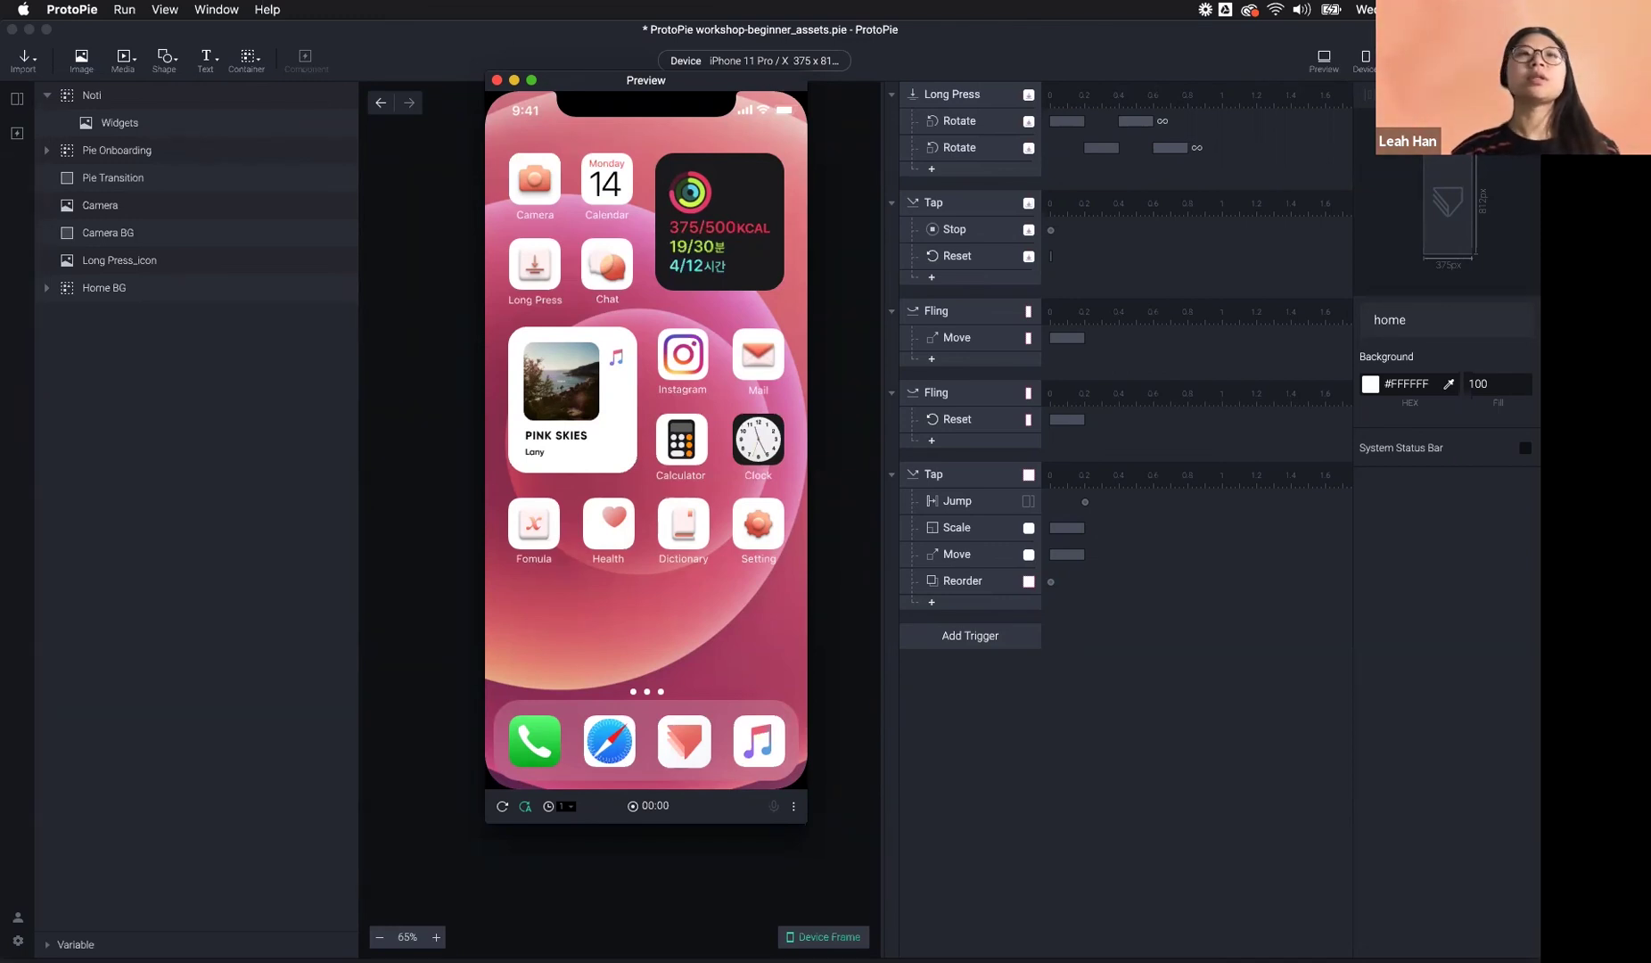
click(702, 776)
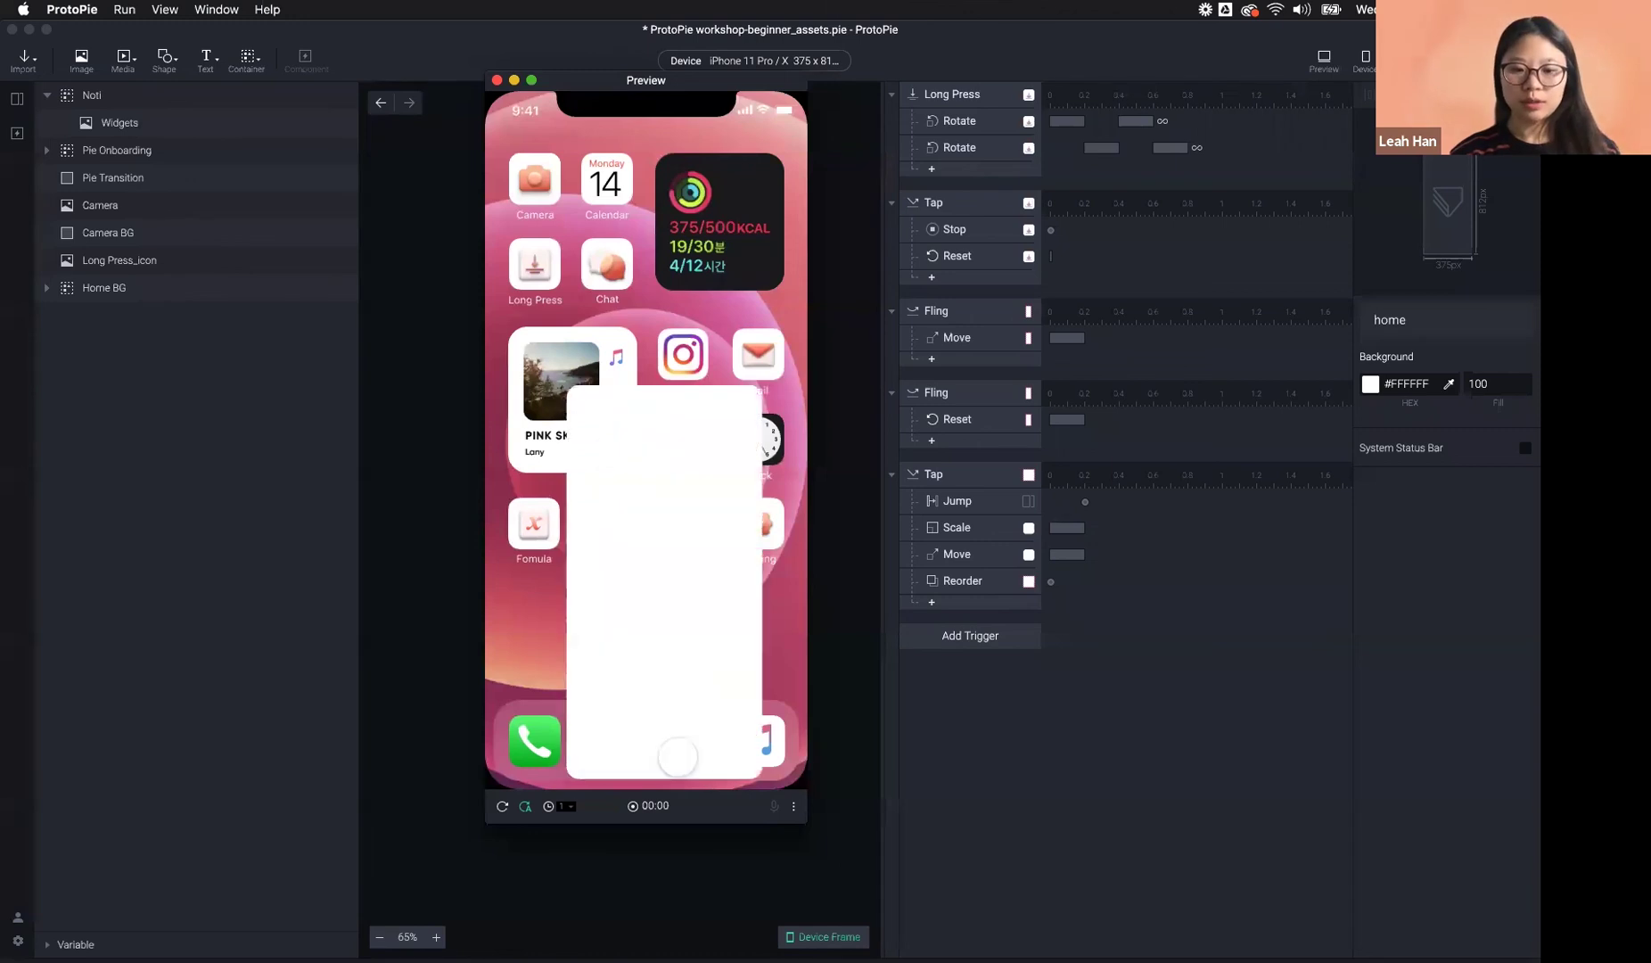
key(super+w)
- Delete the home scene's Tap trigger that contains the Jump, Scale, Move and Reorder responses
click(17, 98)
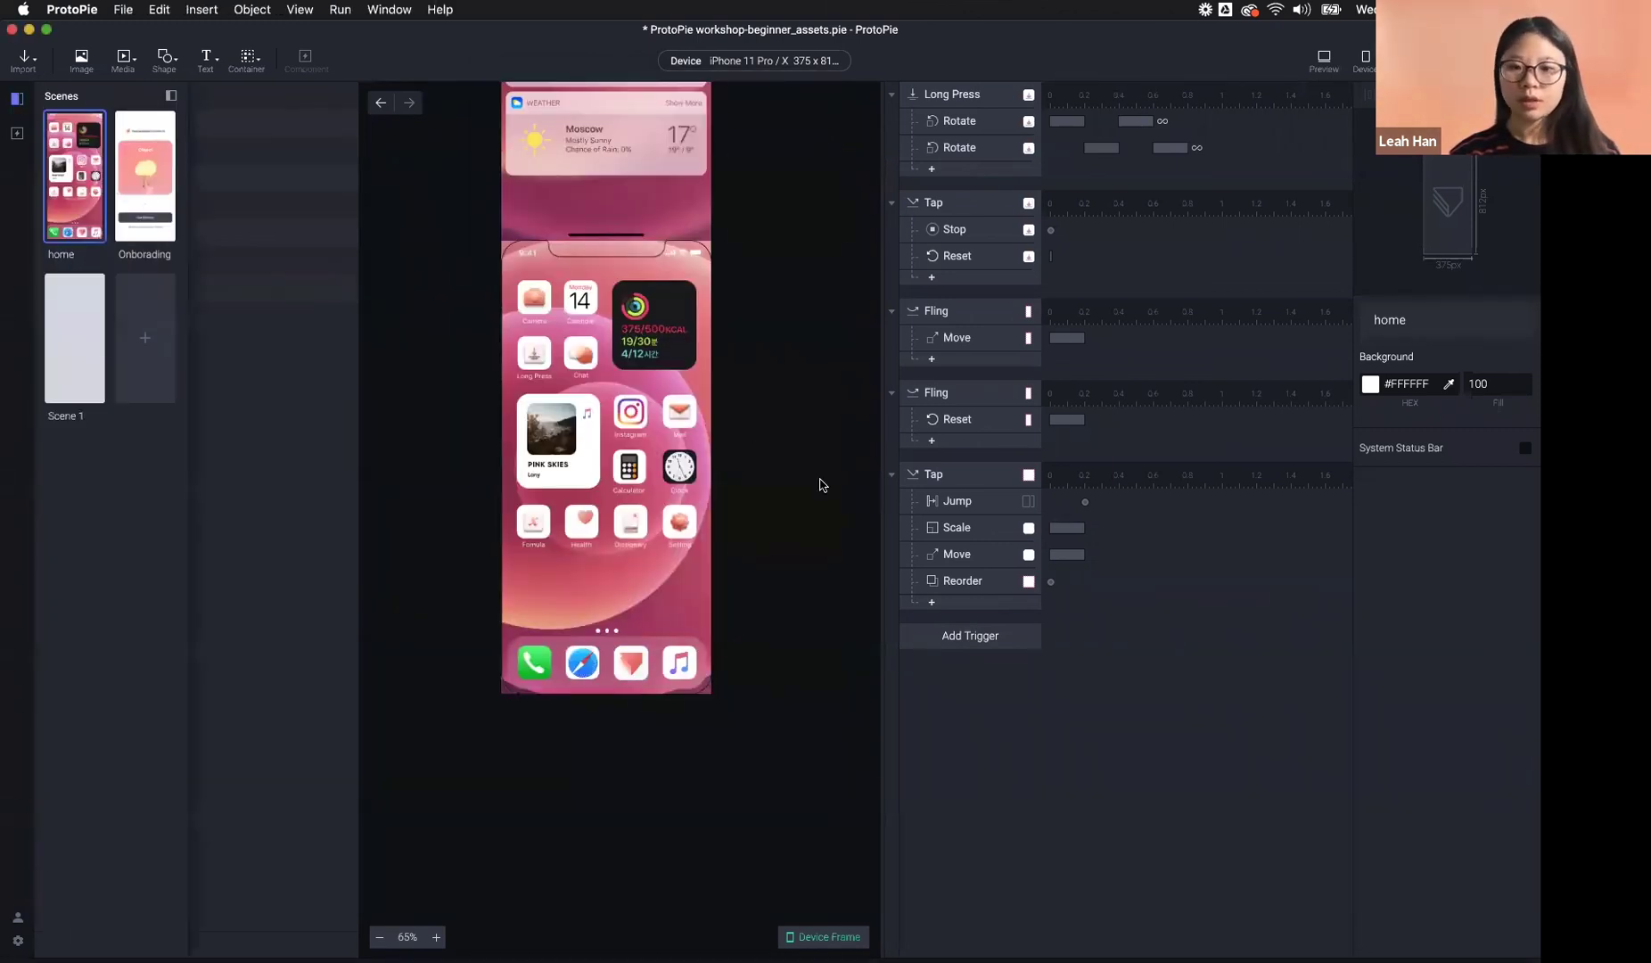
click(951, 482)
key(BackSpace)
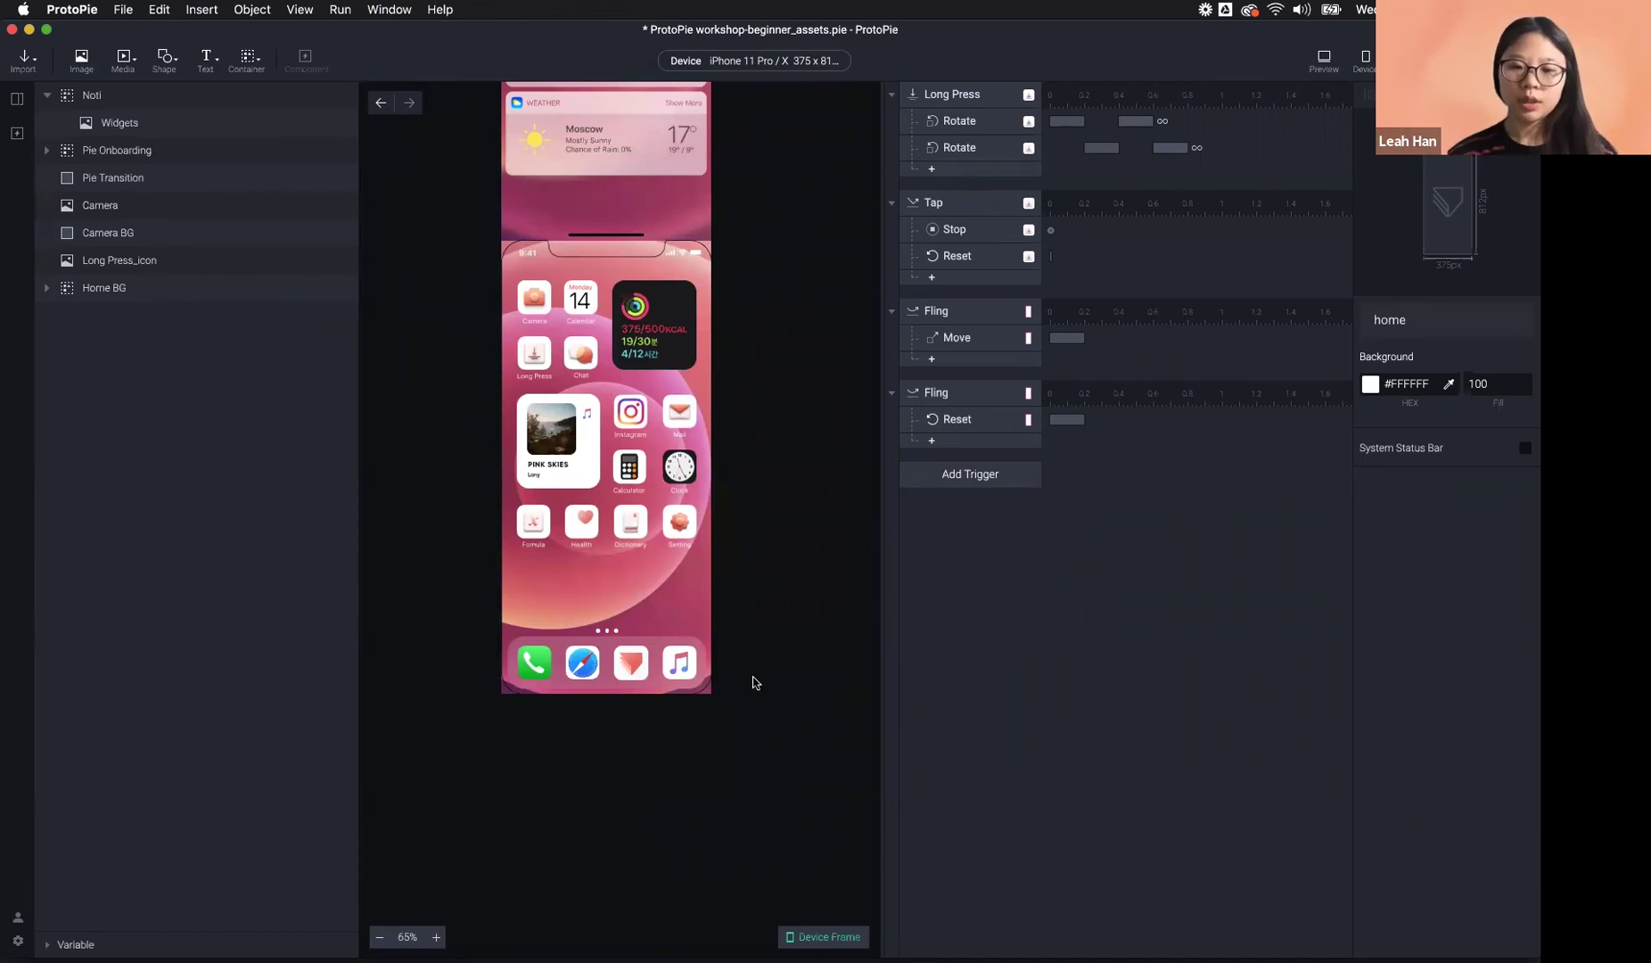
- Give the Pie Onboarding layer in the dock a Tap trigger with a Jump response to the Onborading scene
click(631, 662)
click(960, 477)
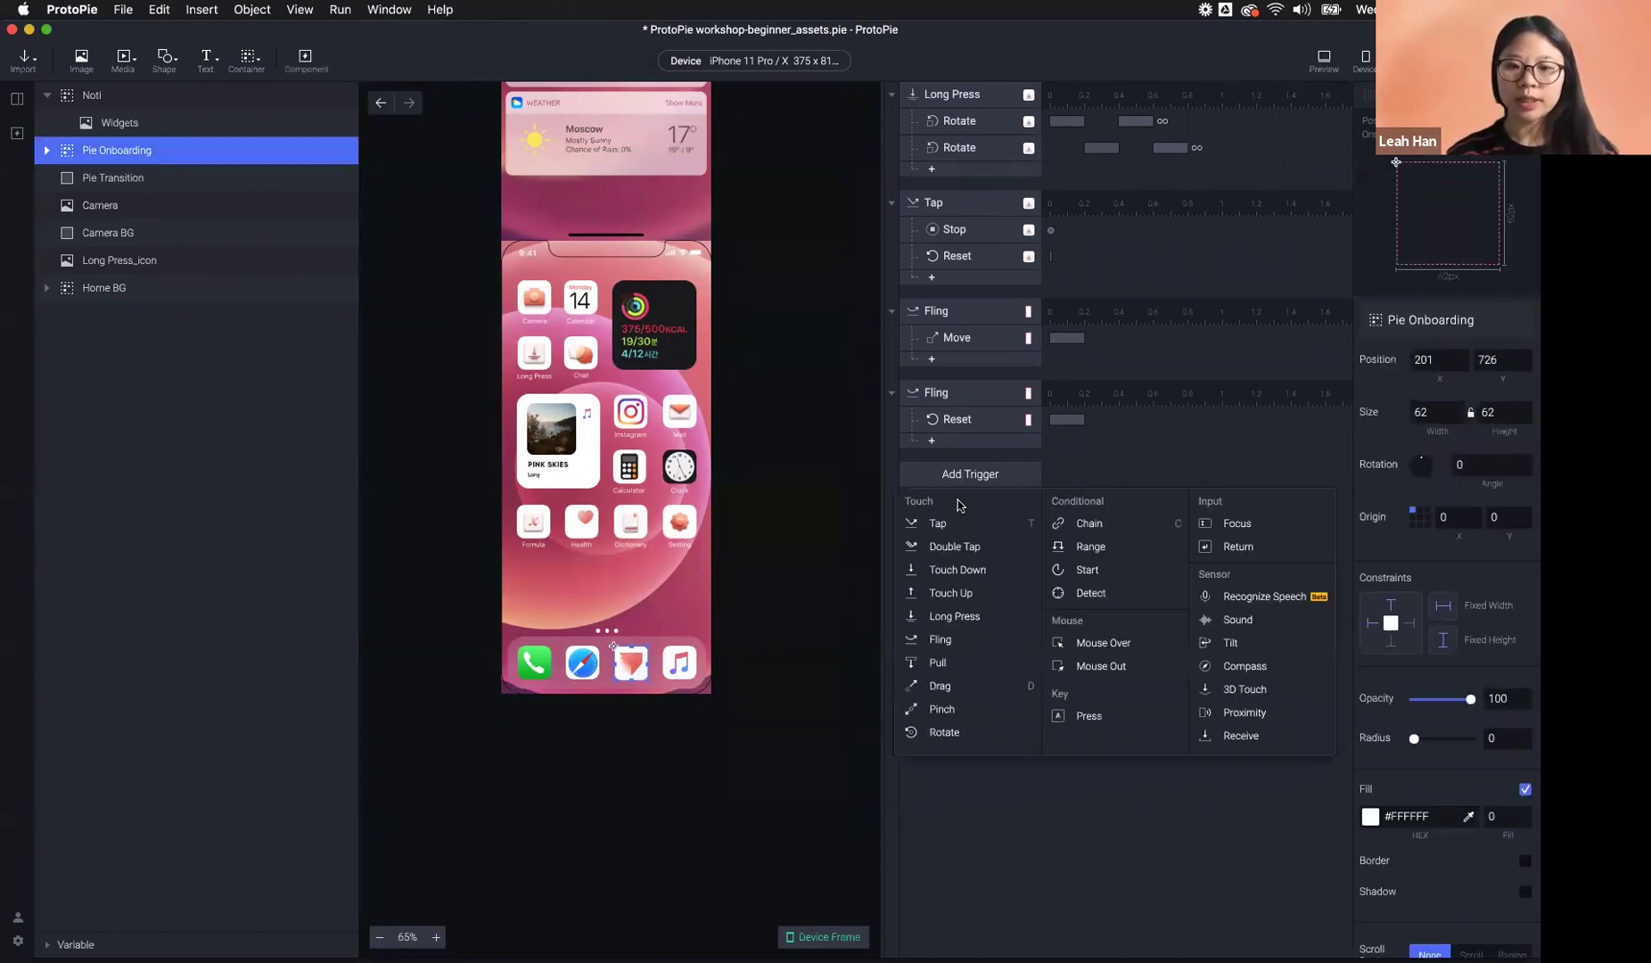
click(954, 524)
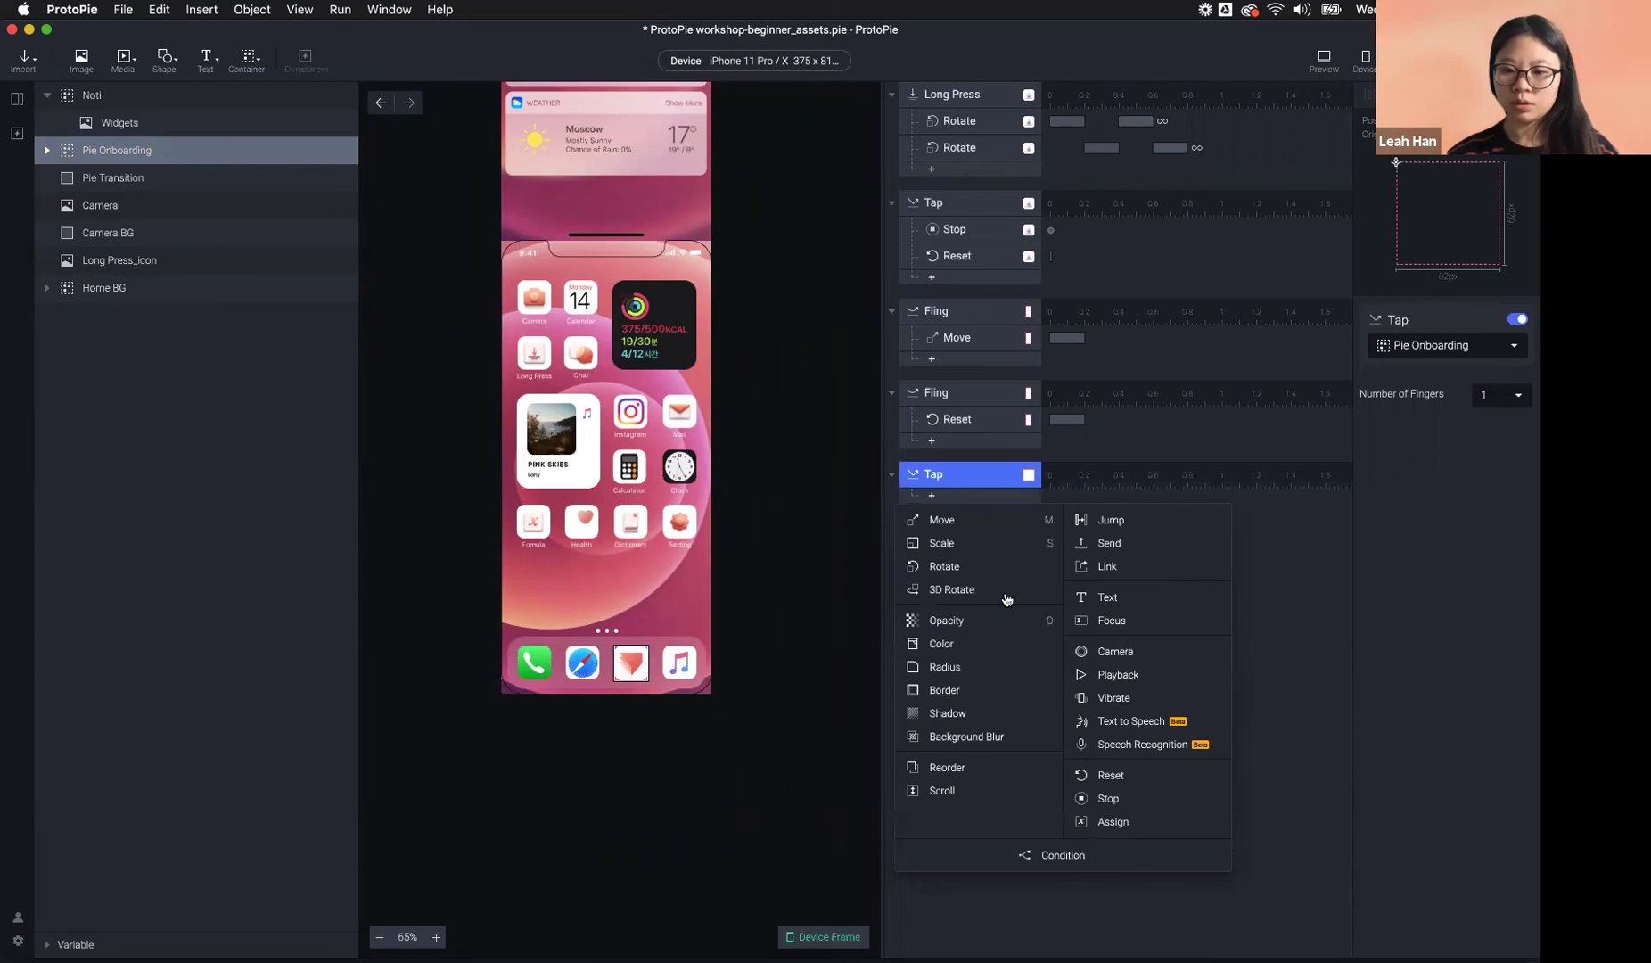
click(1110, 520)
click(1446, 353)
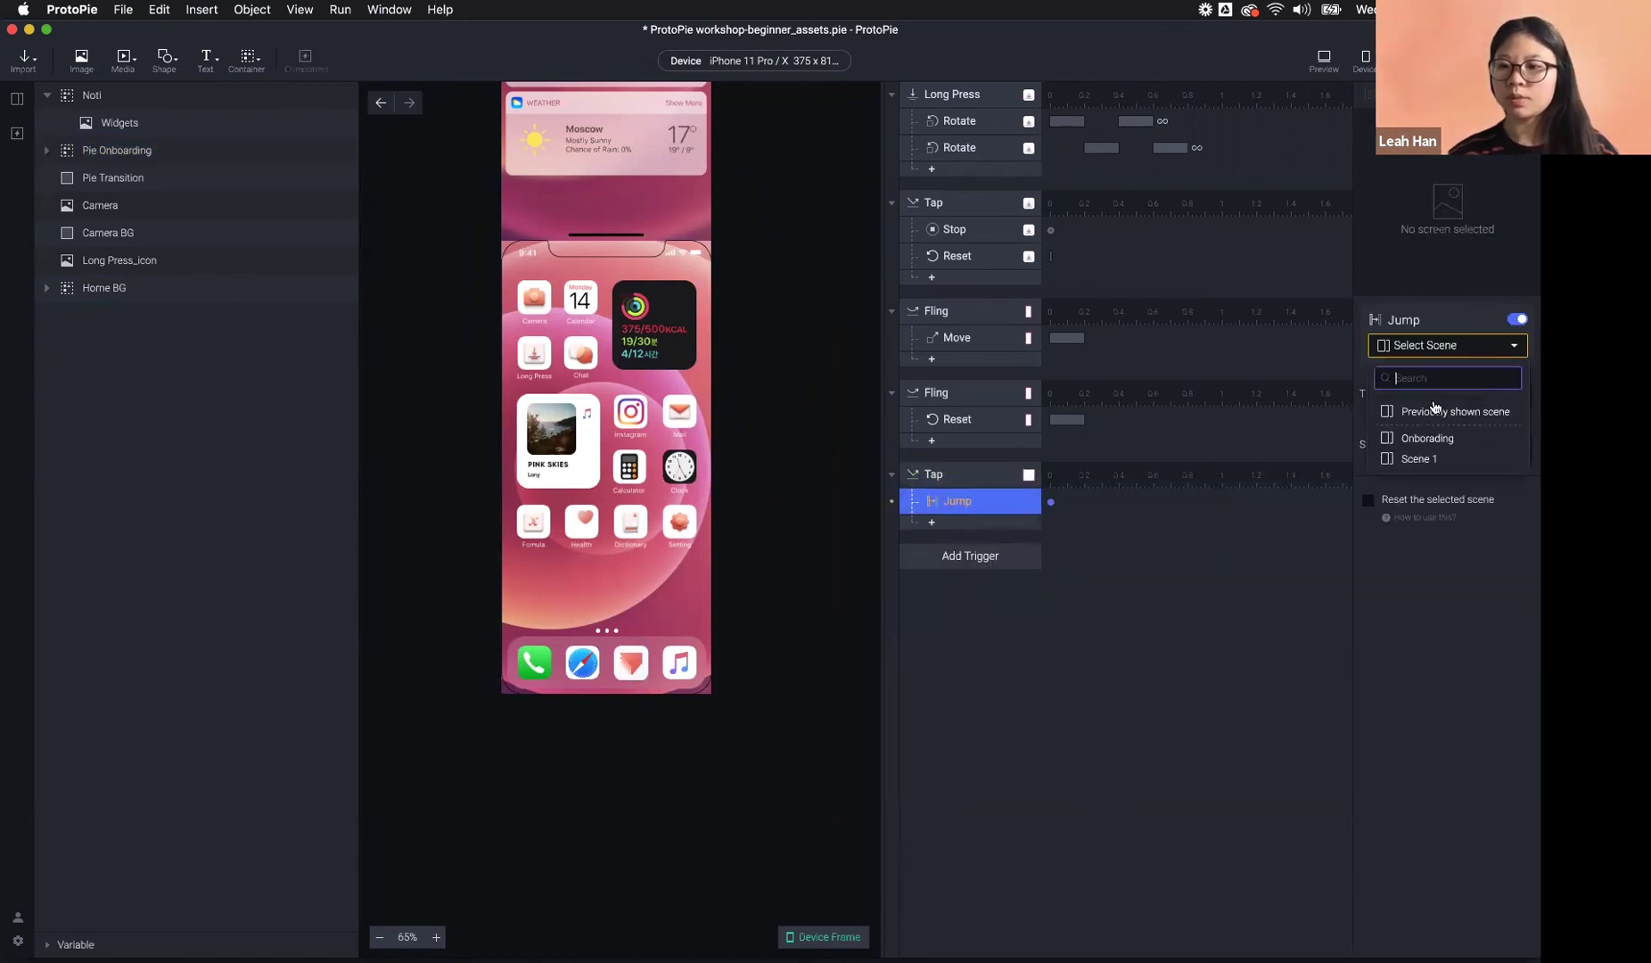
click(1431, 430)
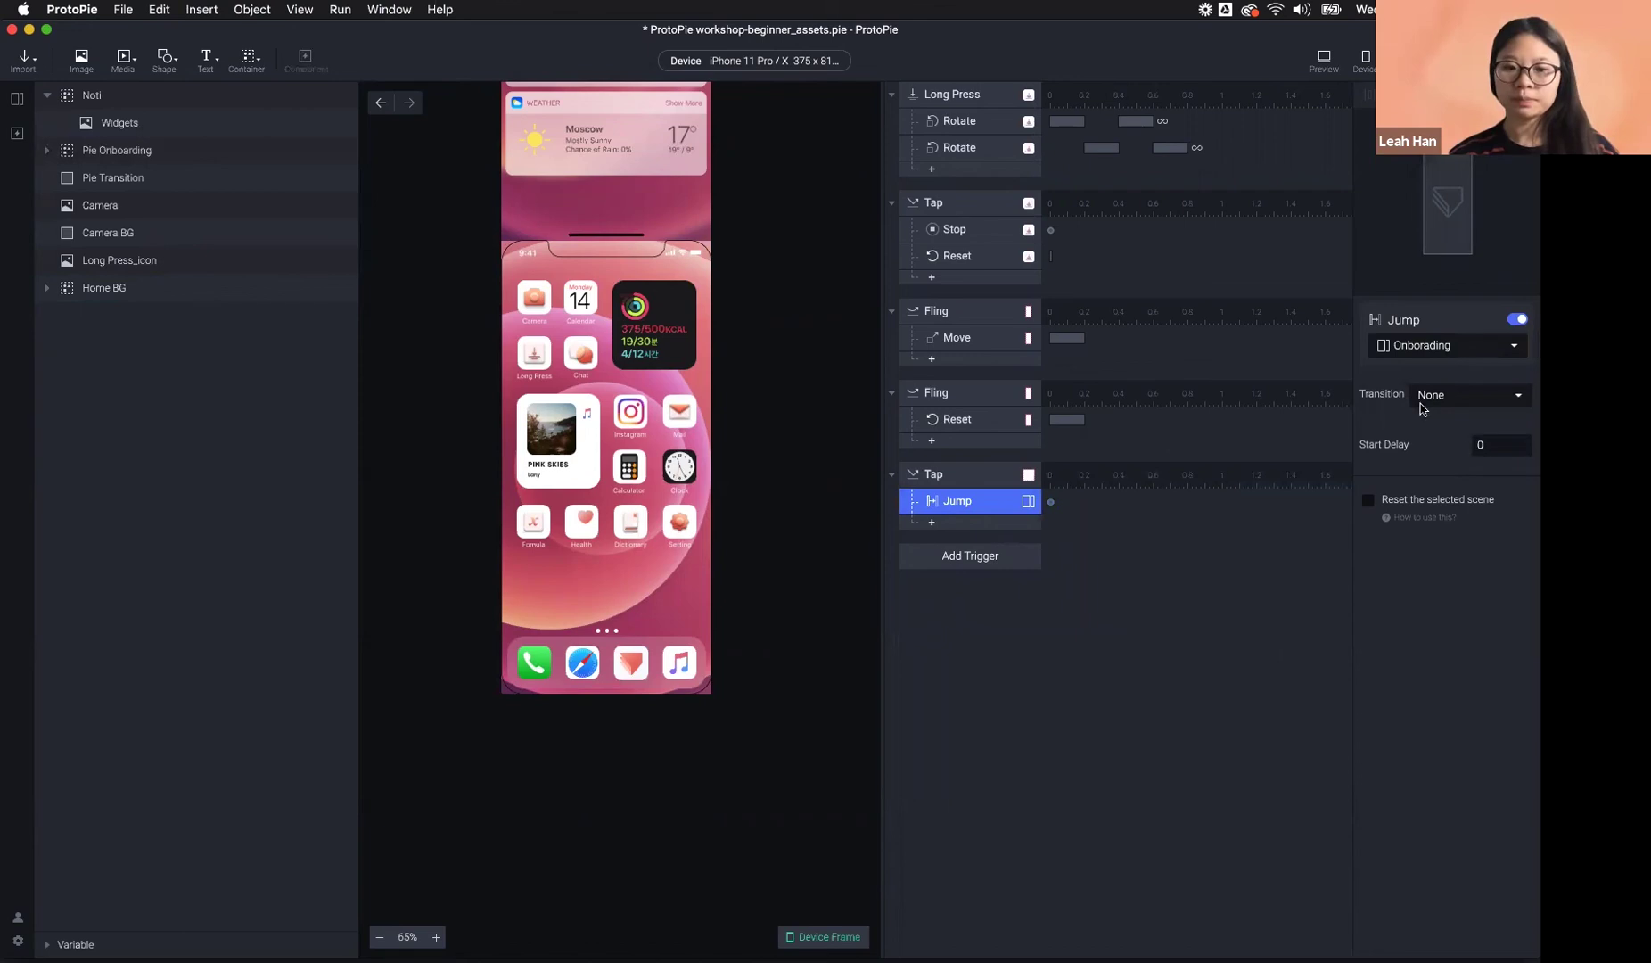
- Try the Fade transition for the Jump to Onborading and set it to Pop instead
click(1460, 395)
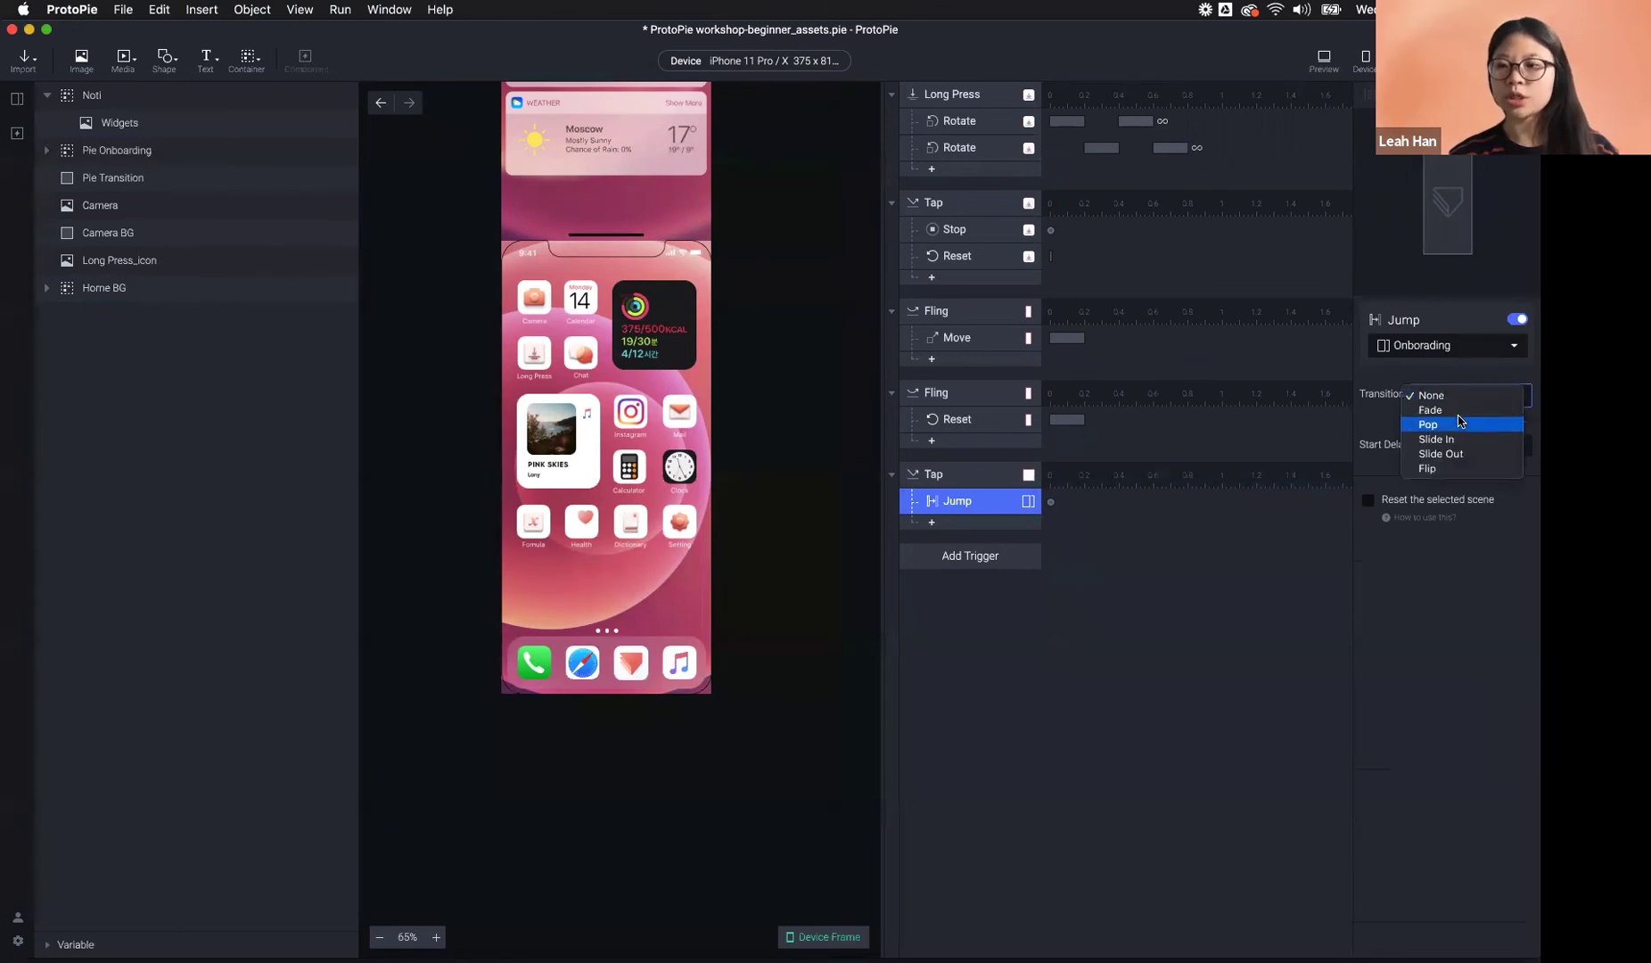
click(1455, 411)
click(1463, 399)
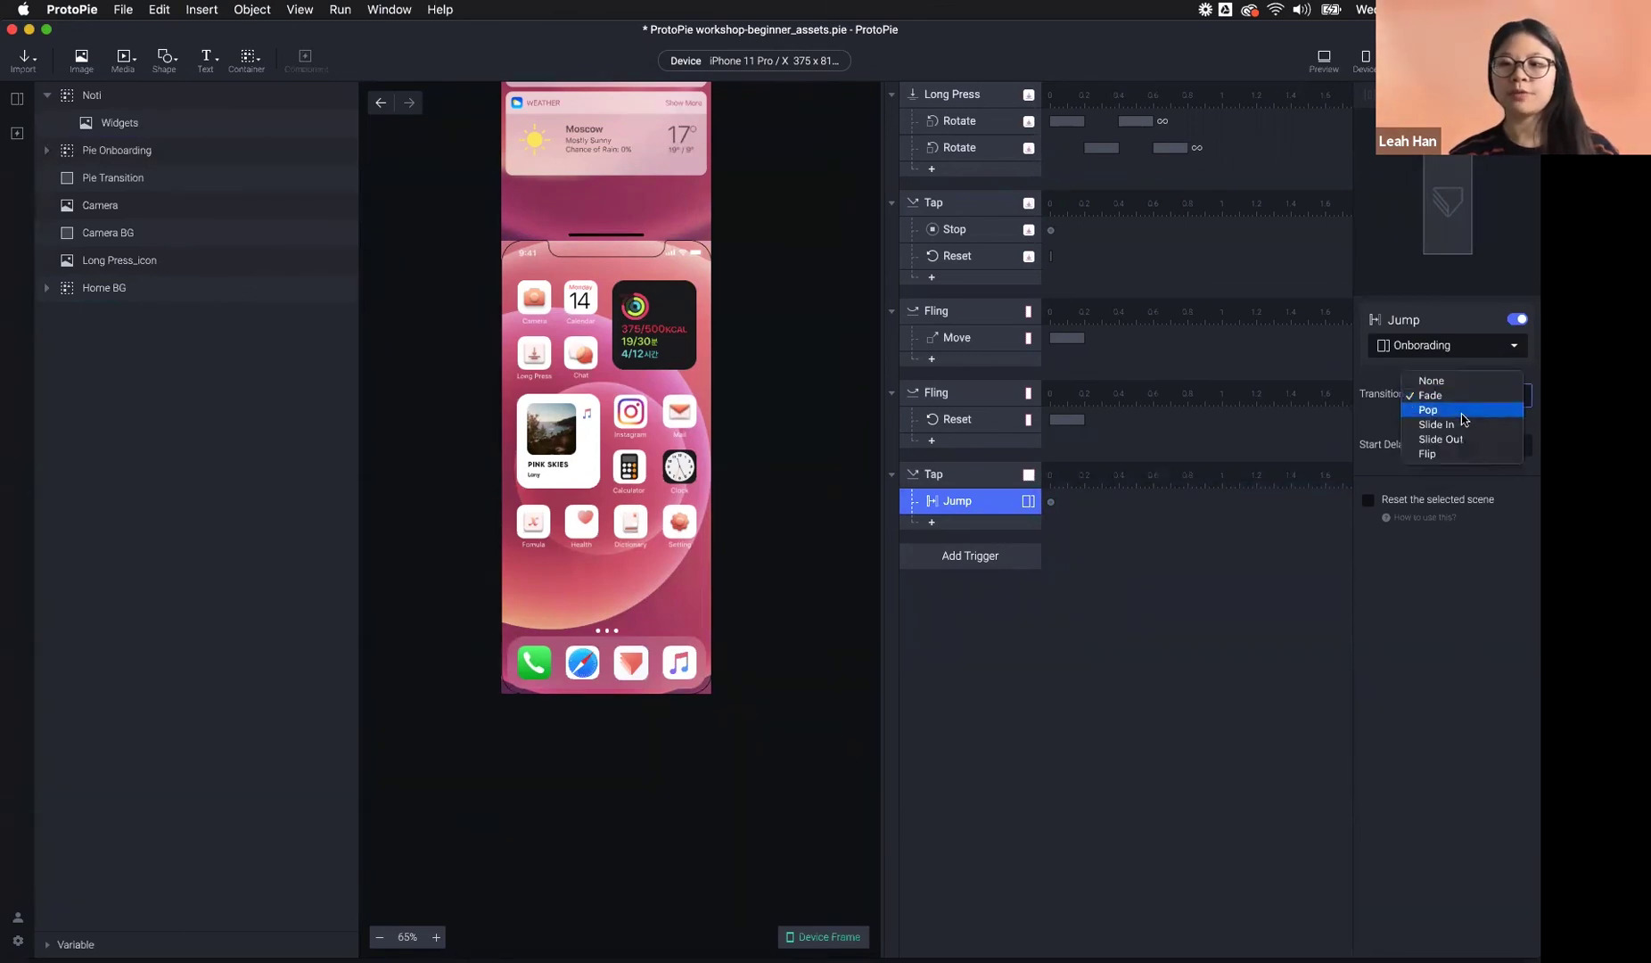
click(1463, 406)
- Preview the home scene, test the Pop jump through the Pie icon and restart the preview
click(1323, 59)
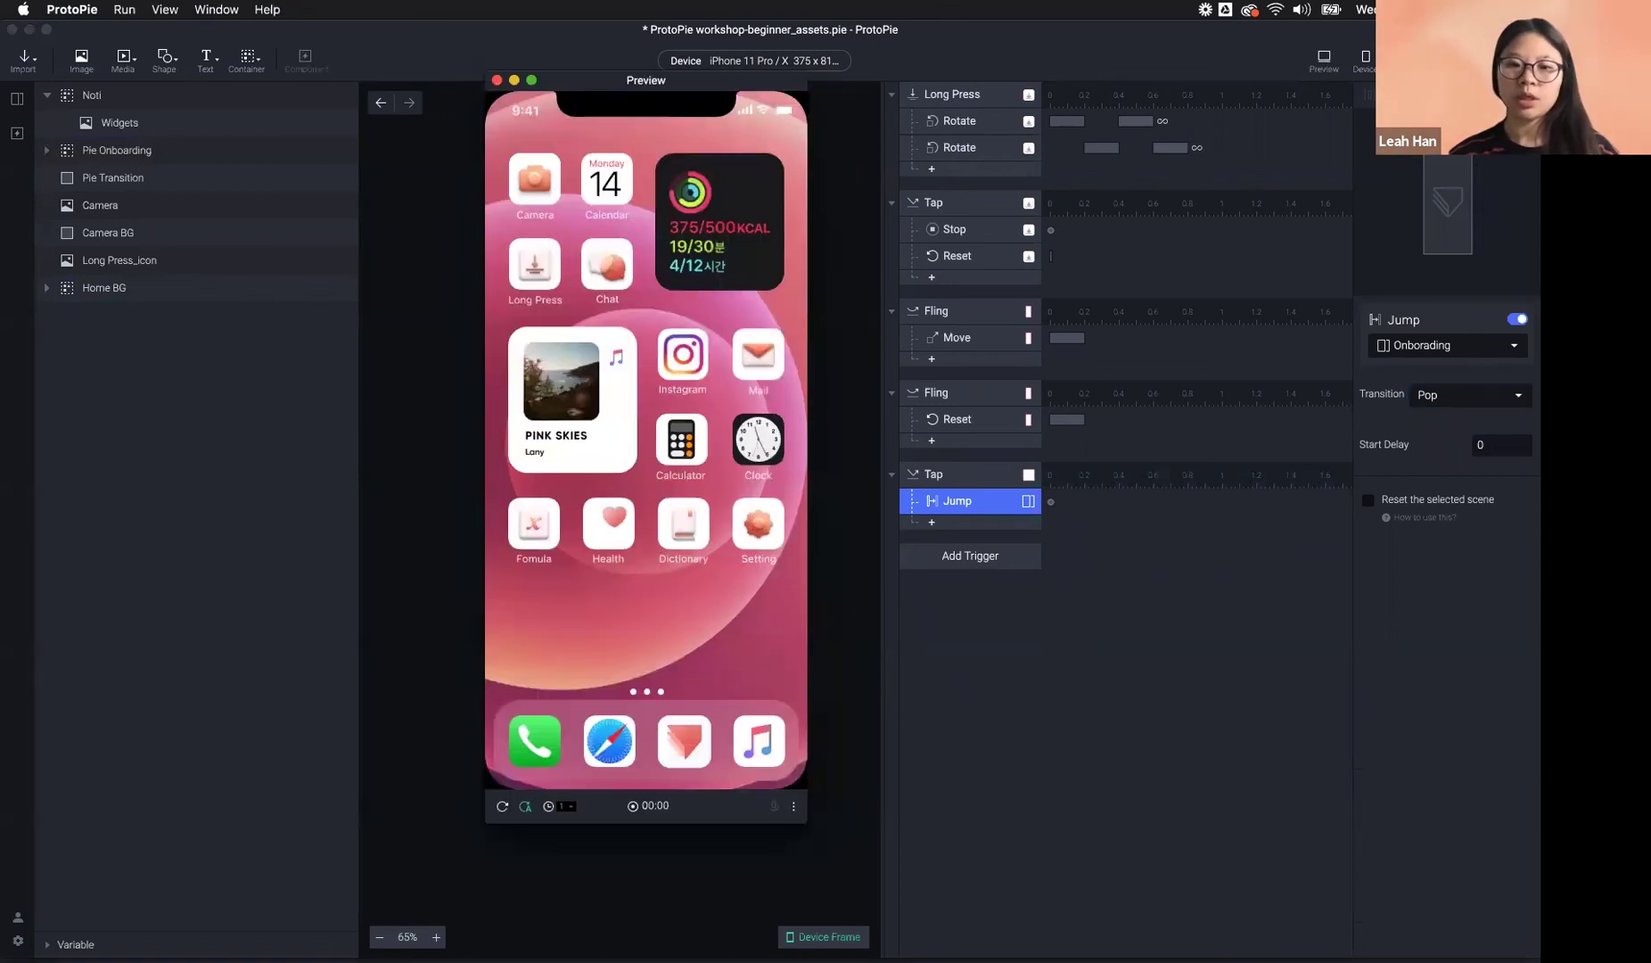
click(683, 740)
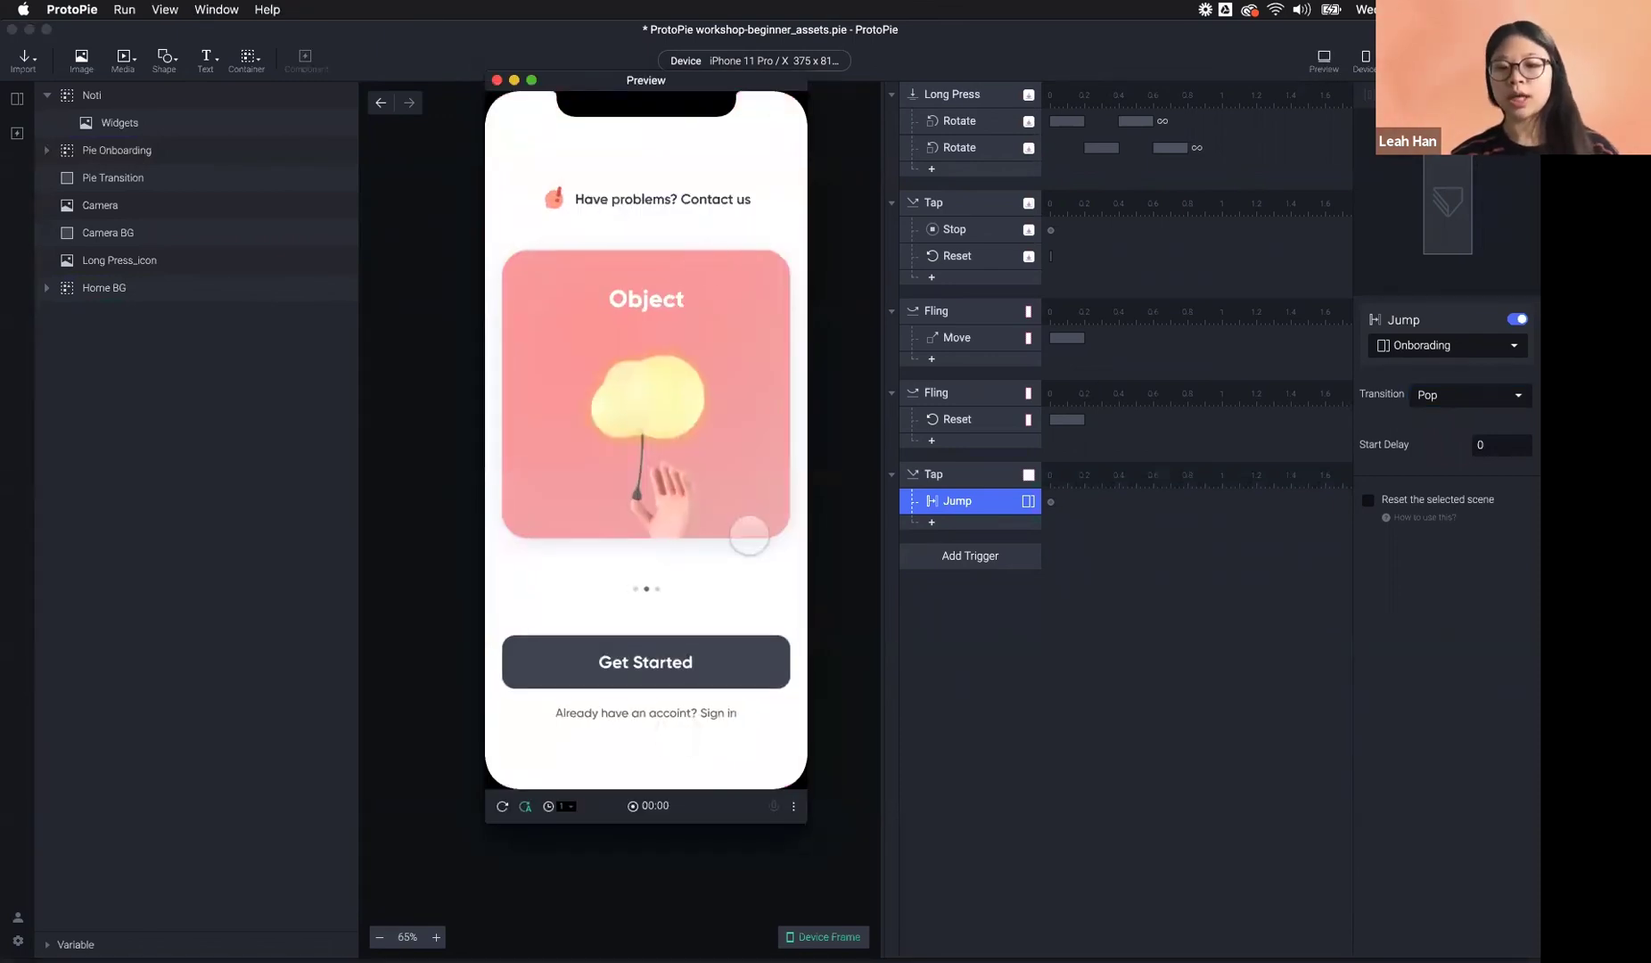
click(528, 806)
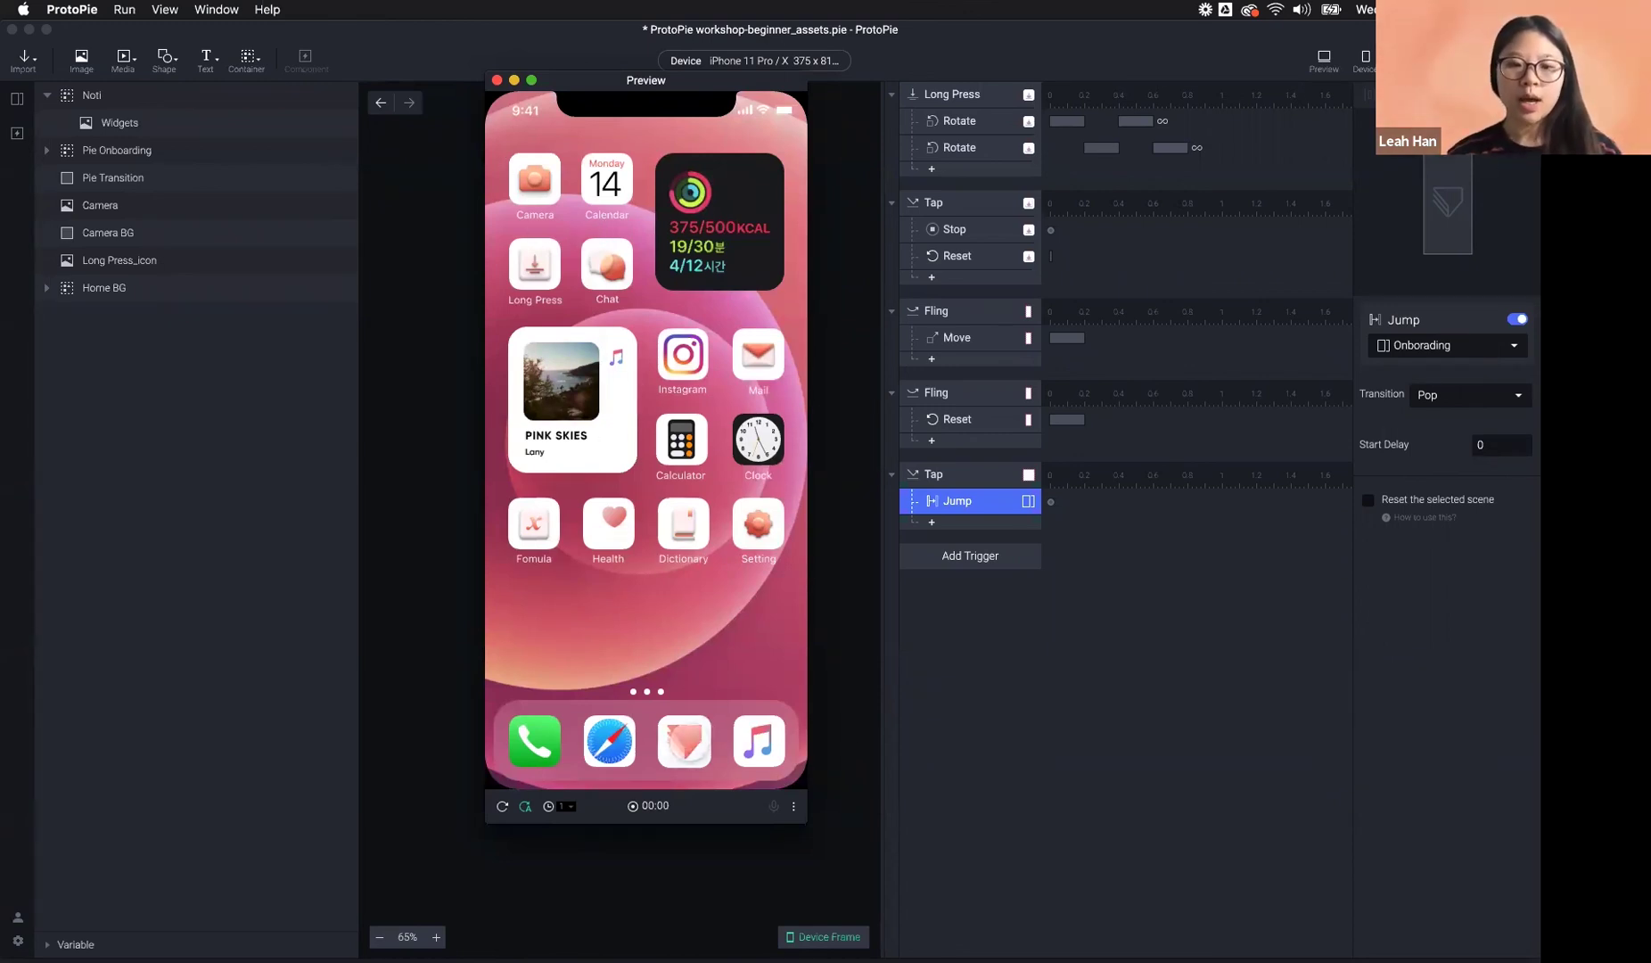
- Move the Pie Transition rectangle out from behind the Pie icon to examine it, and put it back at position 201, 726
click(288, 537)
click(131, 181)
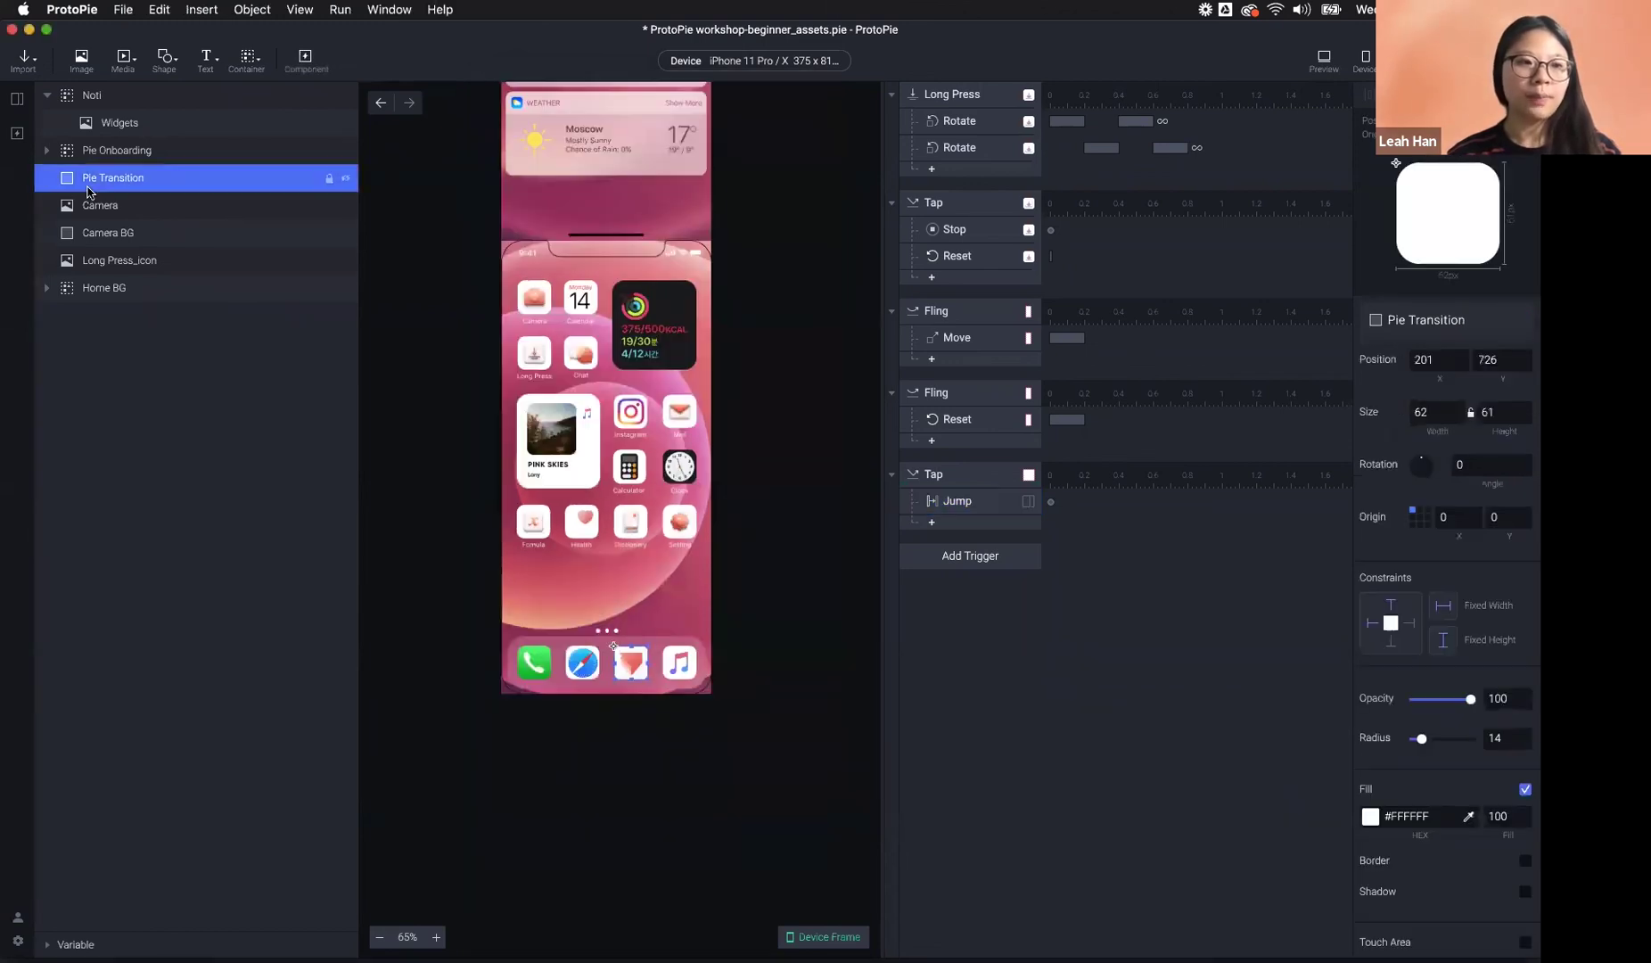
drag(631, 662, 580, 588)
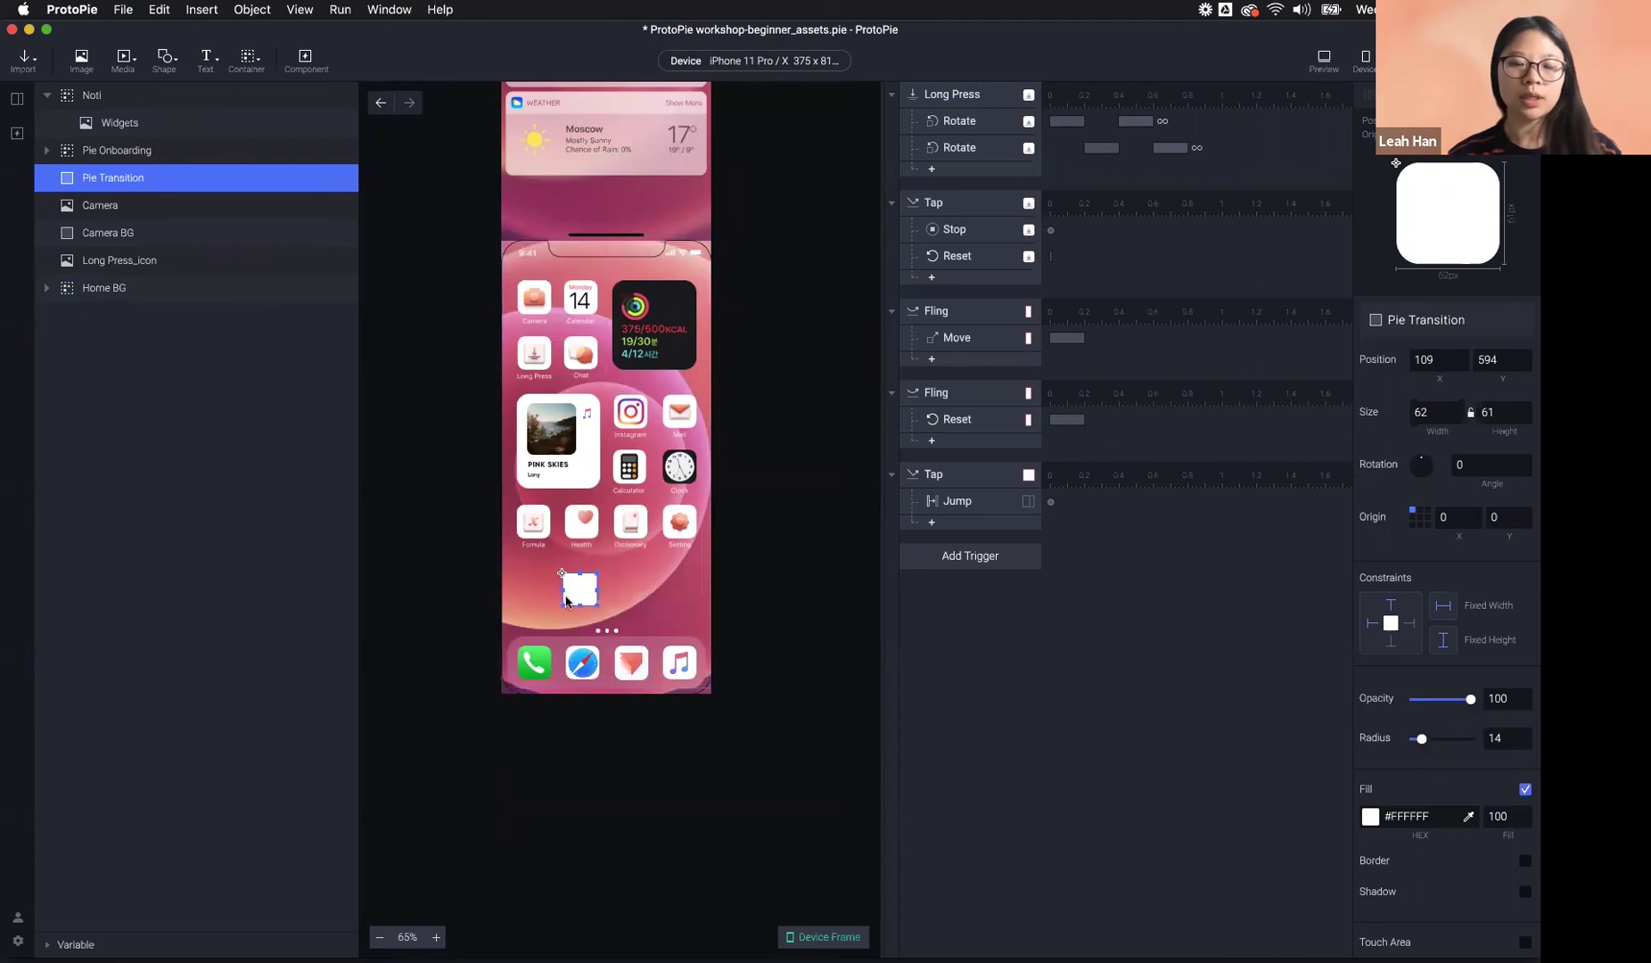
click(163, 59)
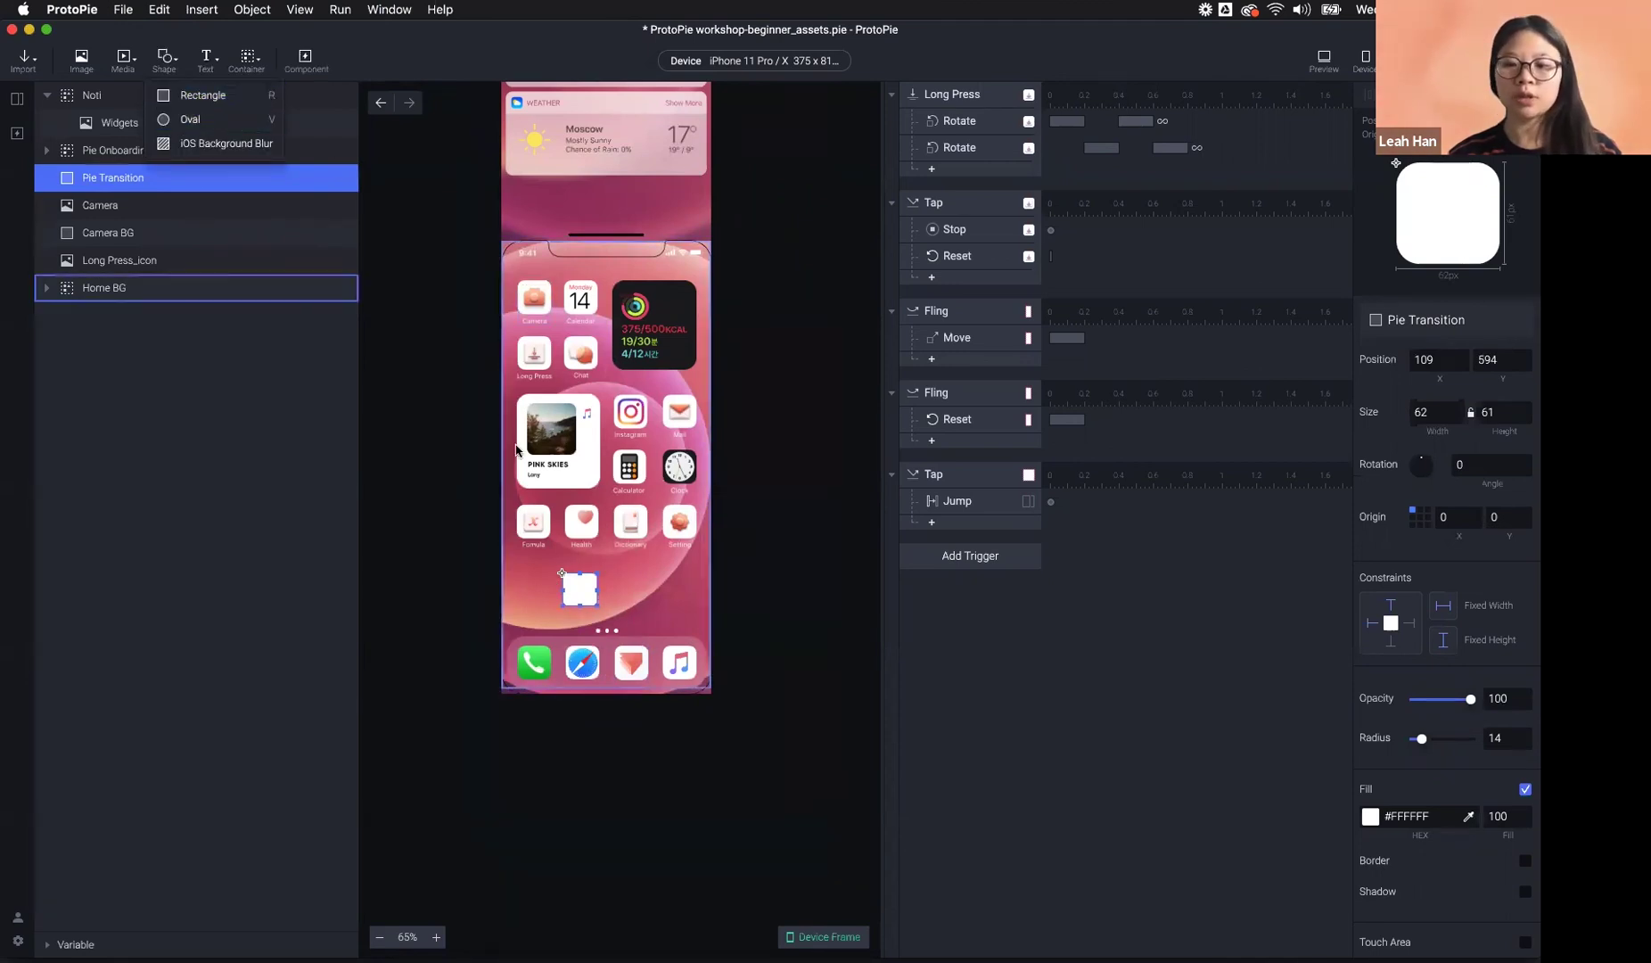
click(578, 588)
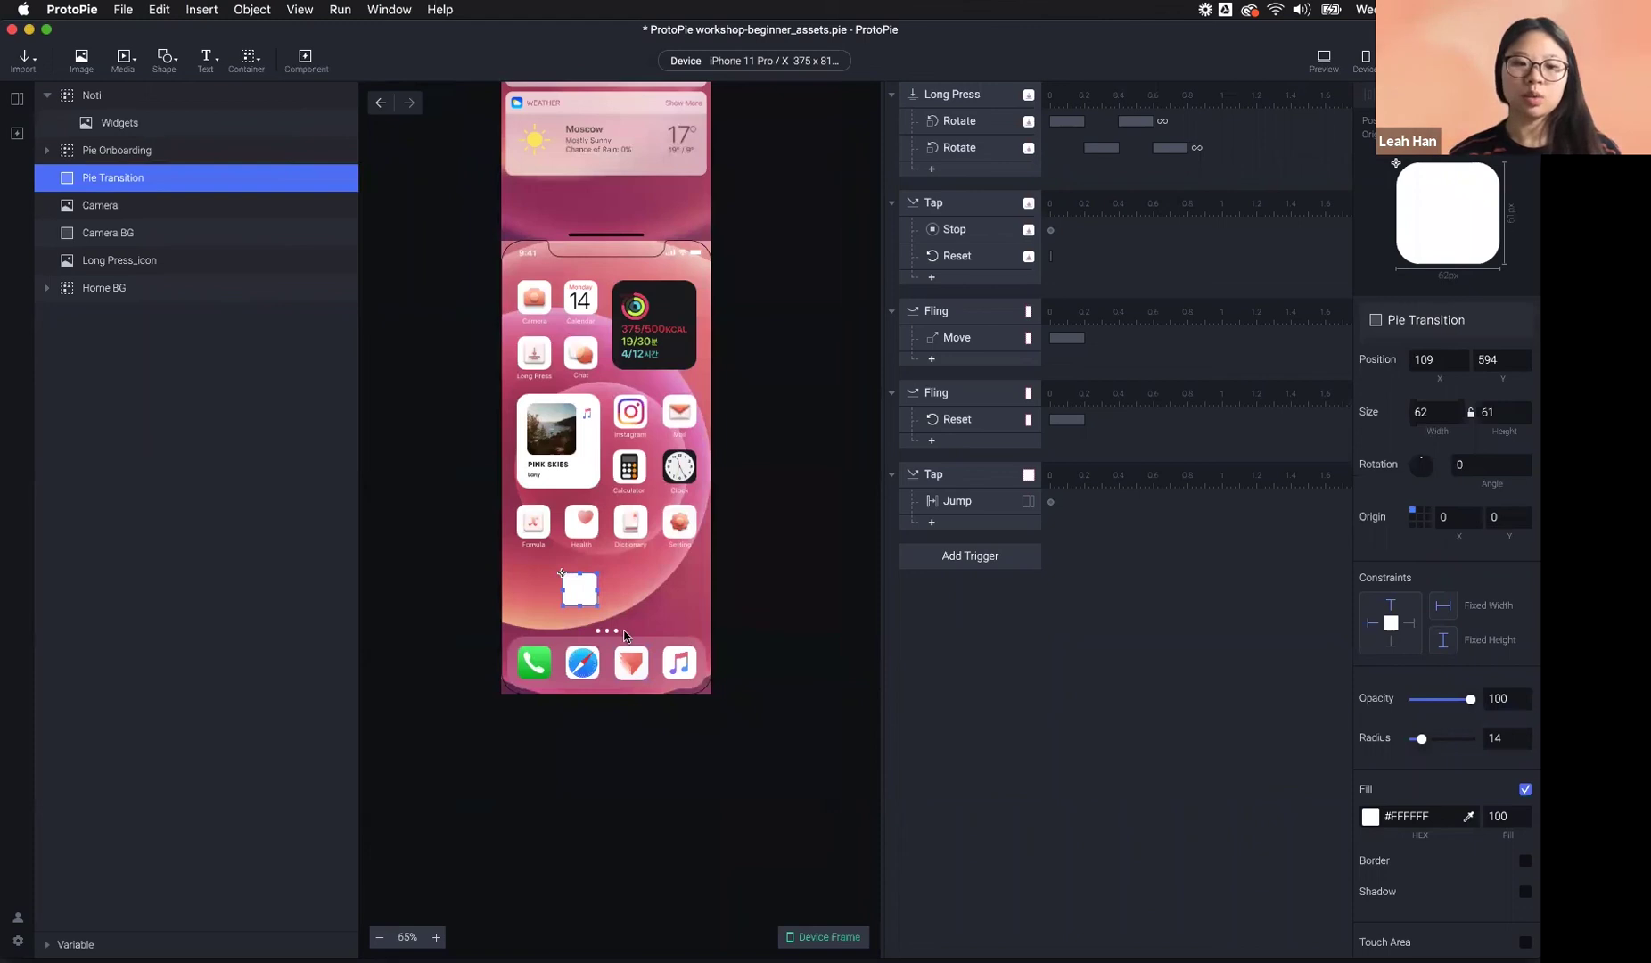
drag(578, 594, 633, 668)
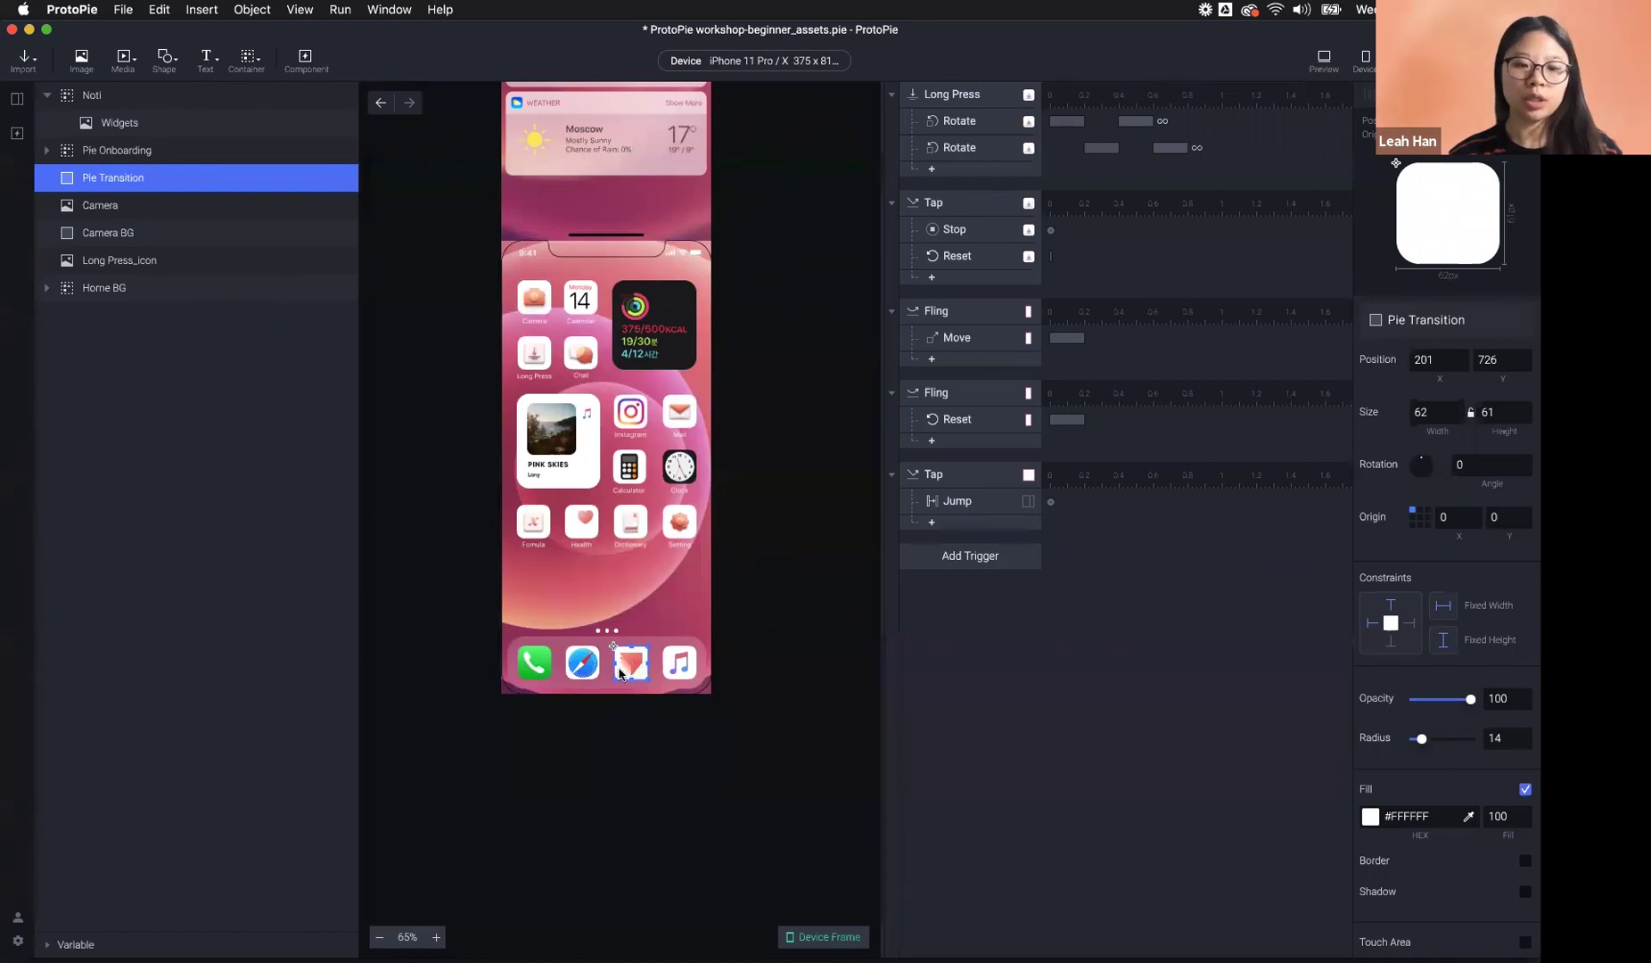
click(737, 744)
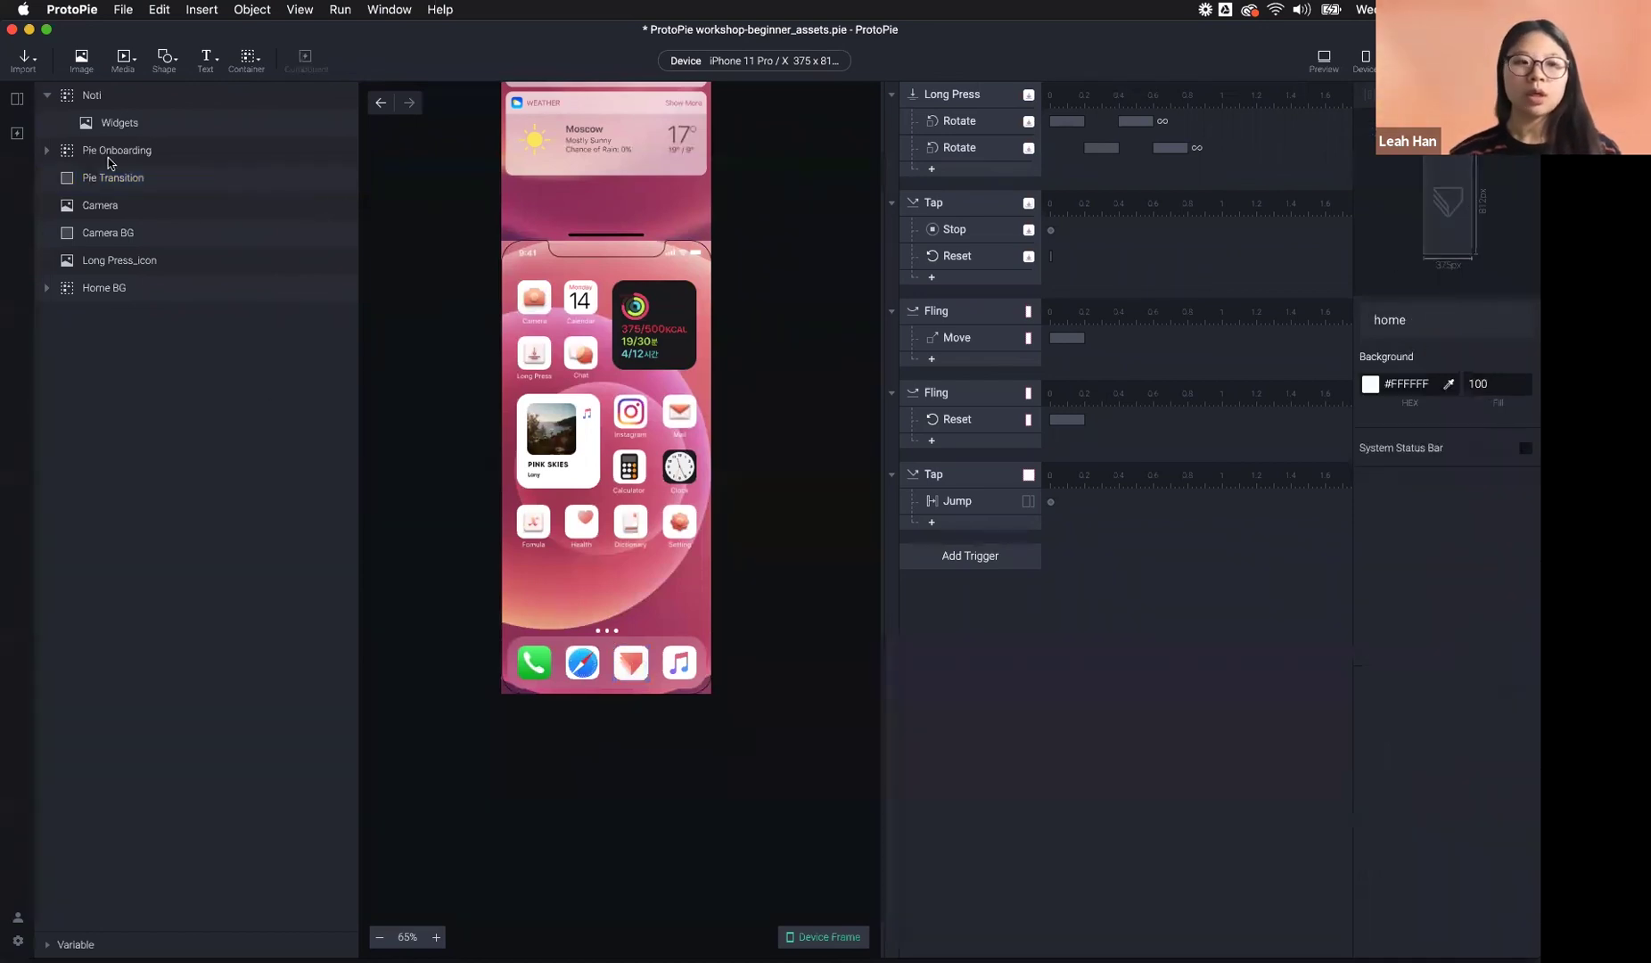
- Add a Scale response for the Pie Transition layer to the Pie icon's Tap trigger, scaling to the device size of 375 by 812
click(113, 179)
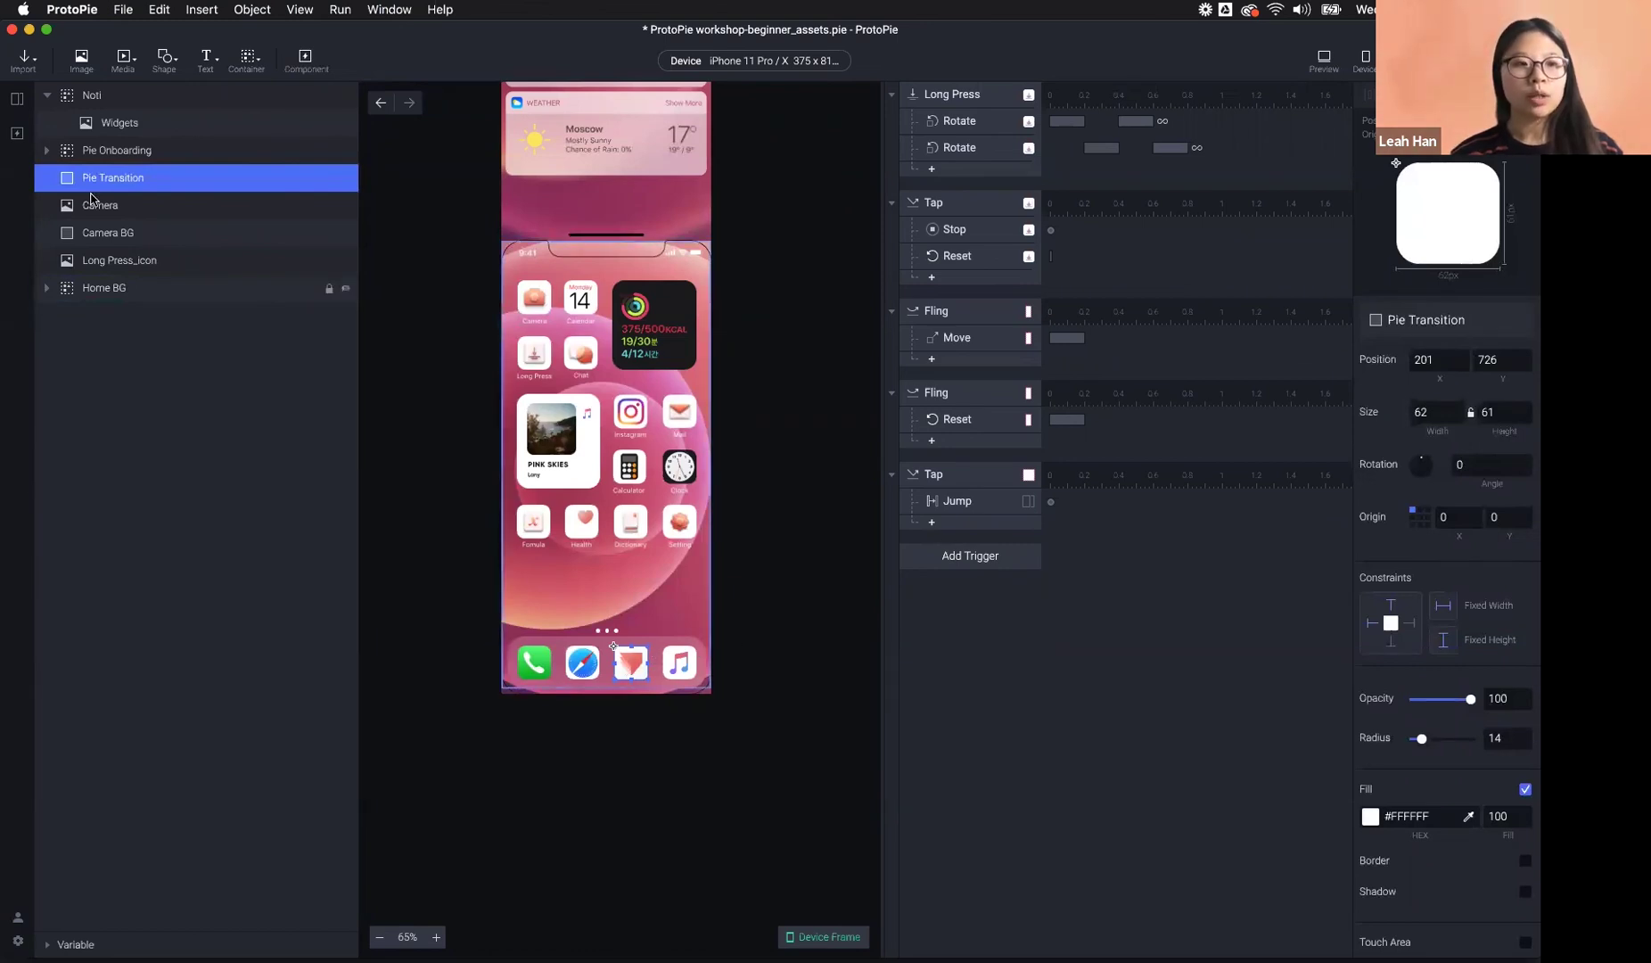
click(950, 526)
click(936, 571)
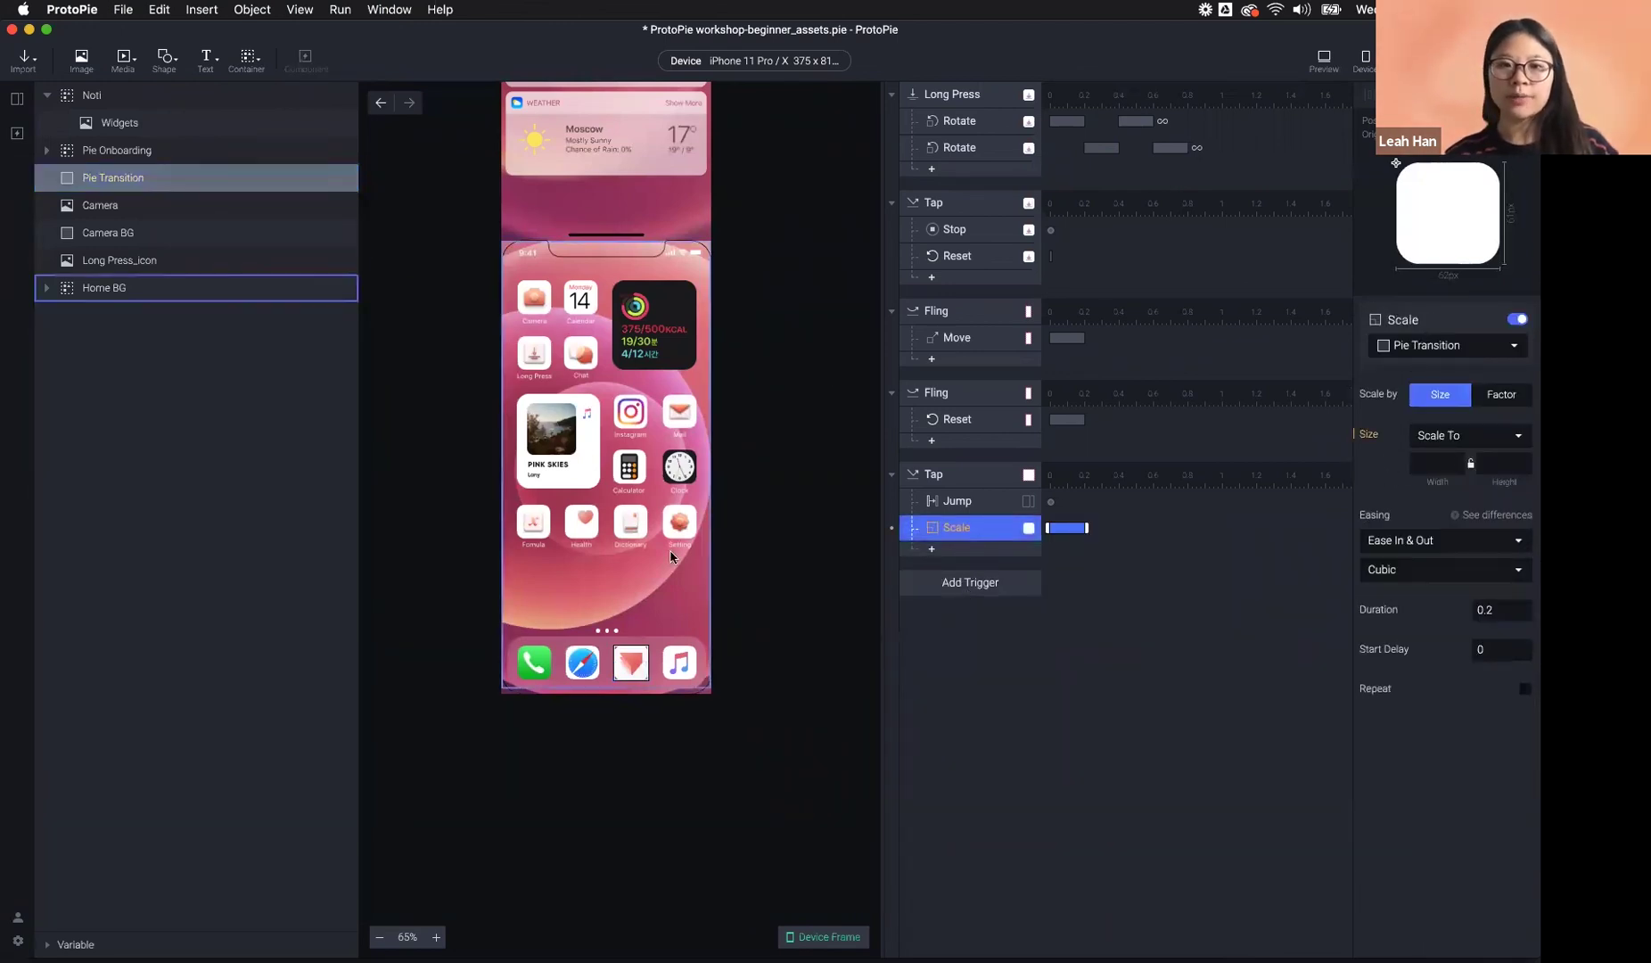
click(805, 63)
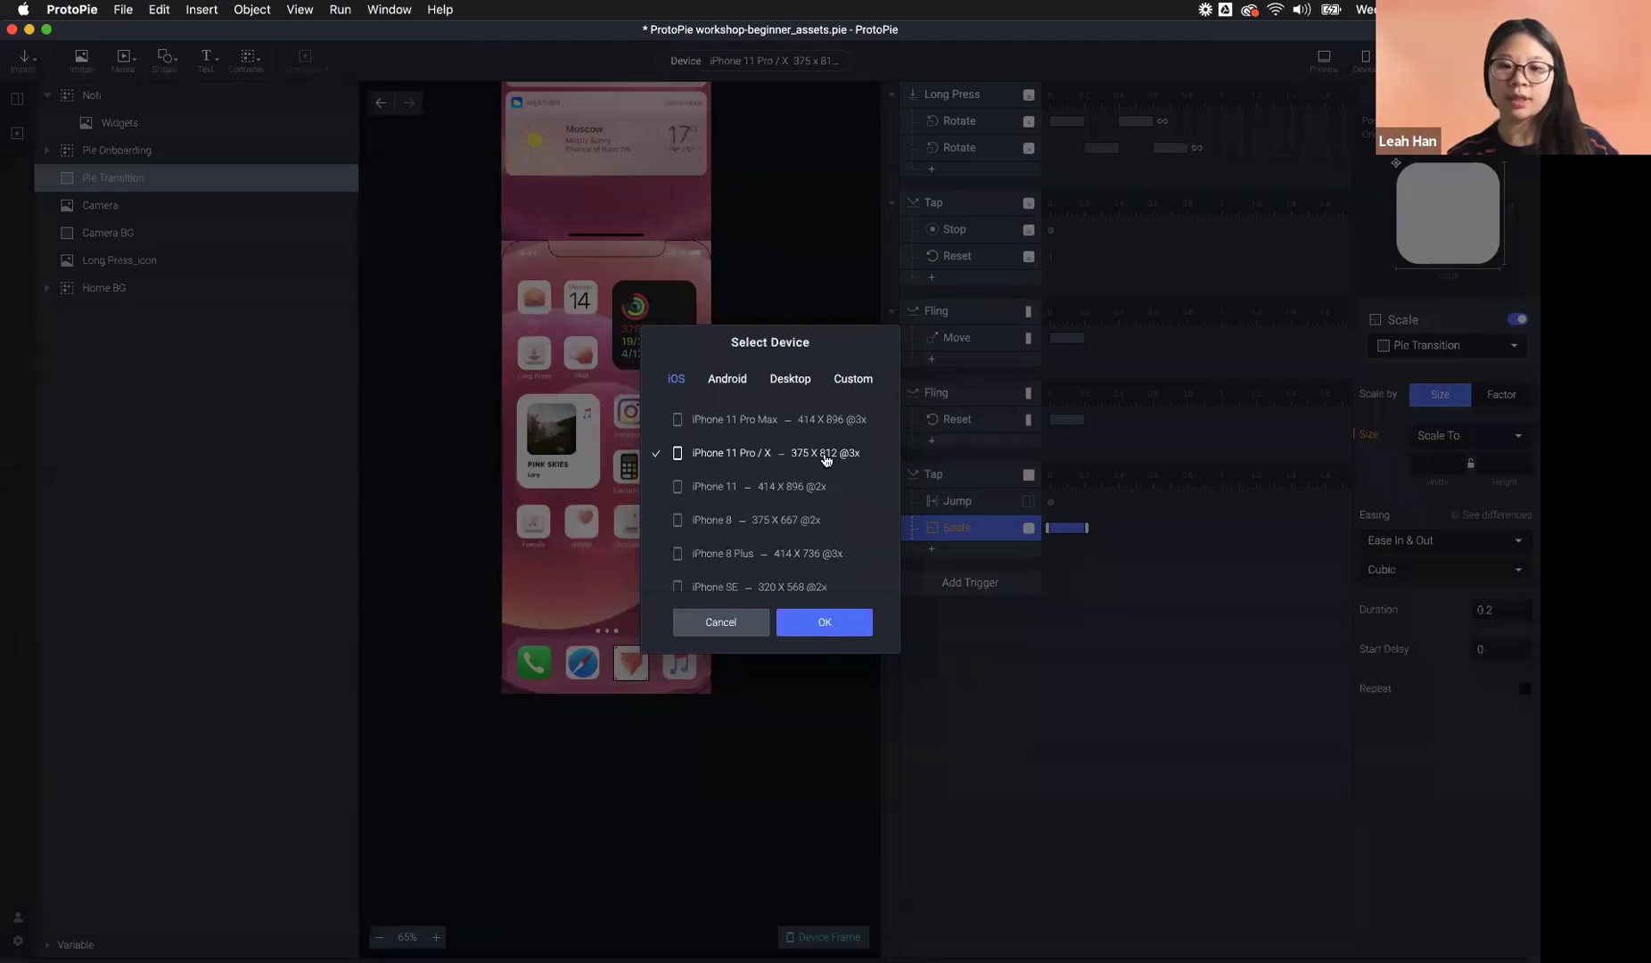
click(720, 622)
click(1427, 466)
text(375)
click(1504, 460)
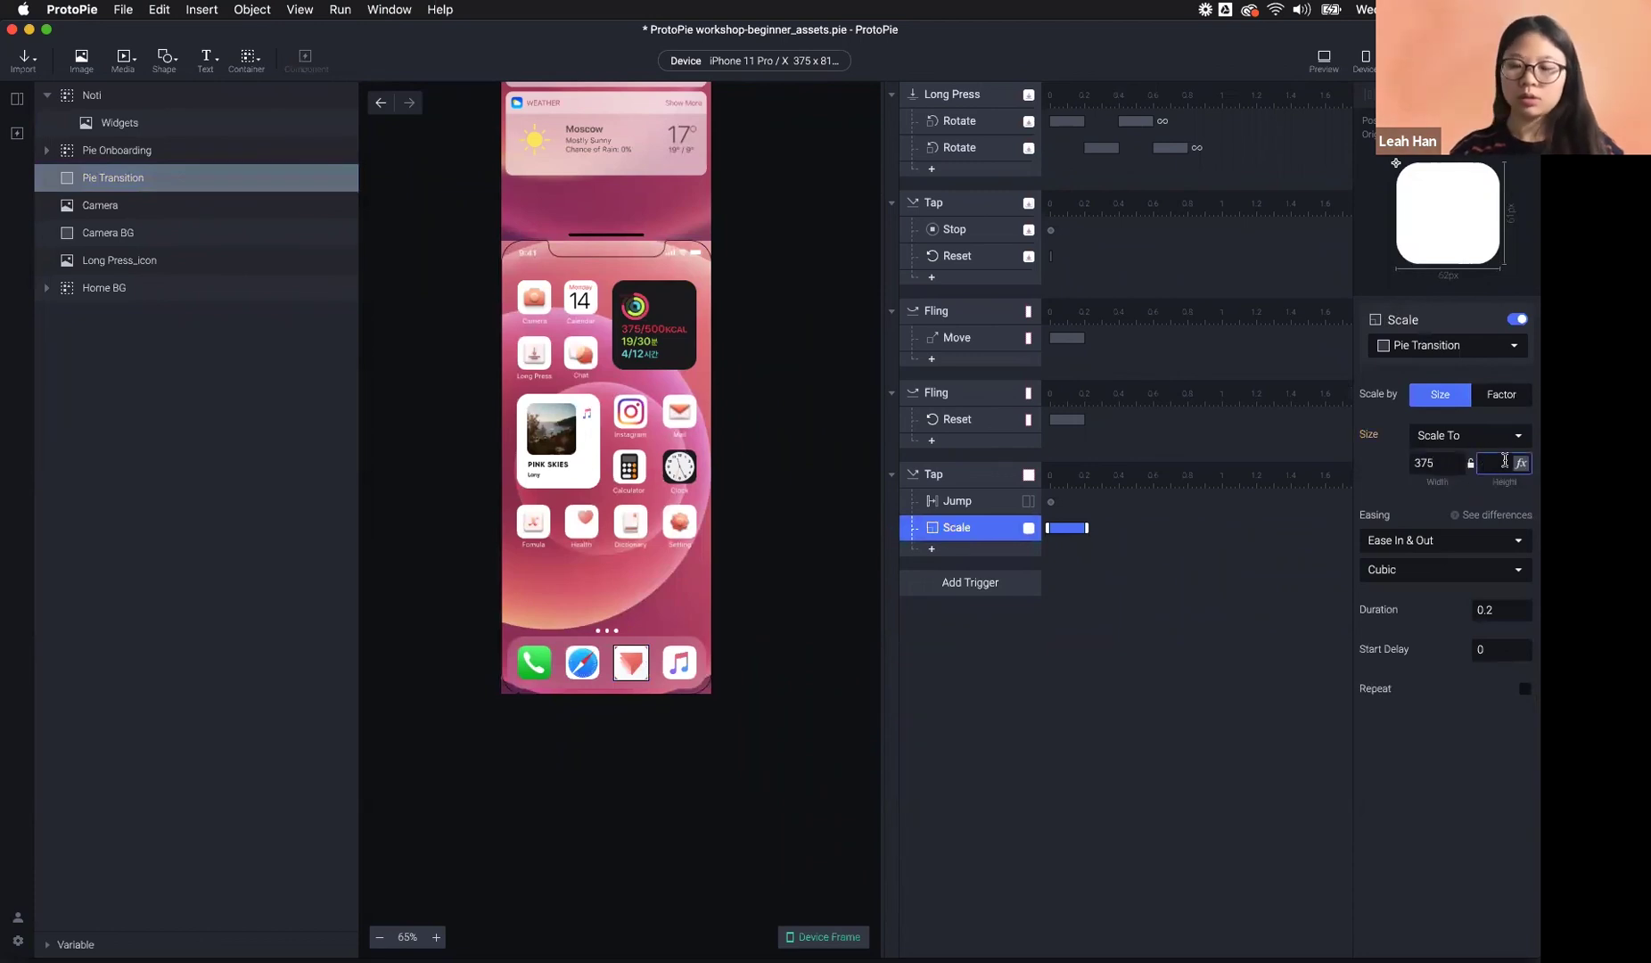
key(Return)
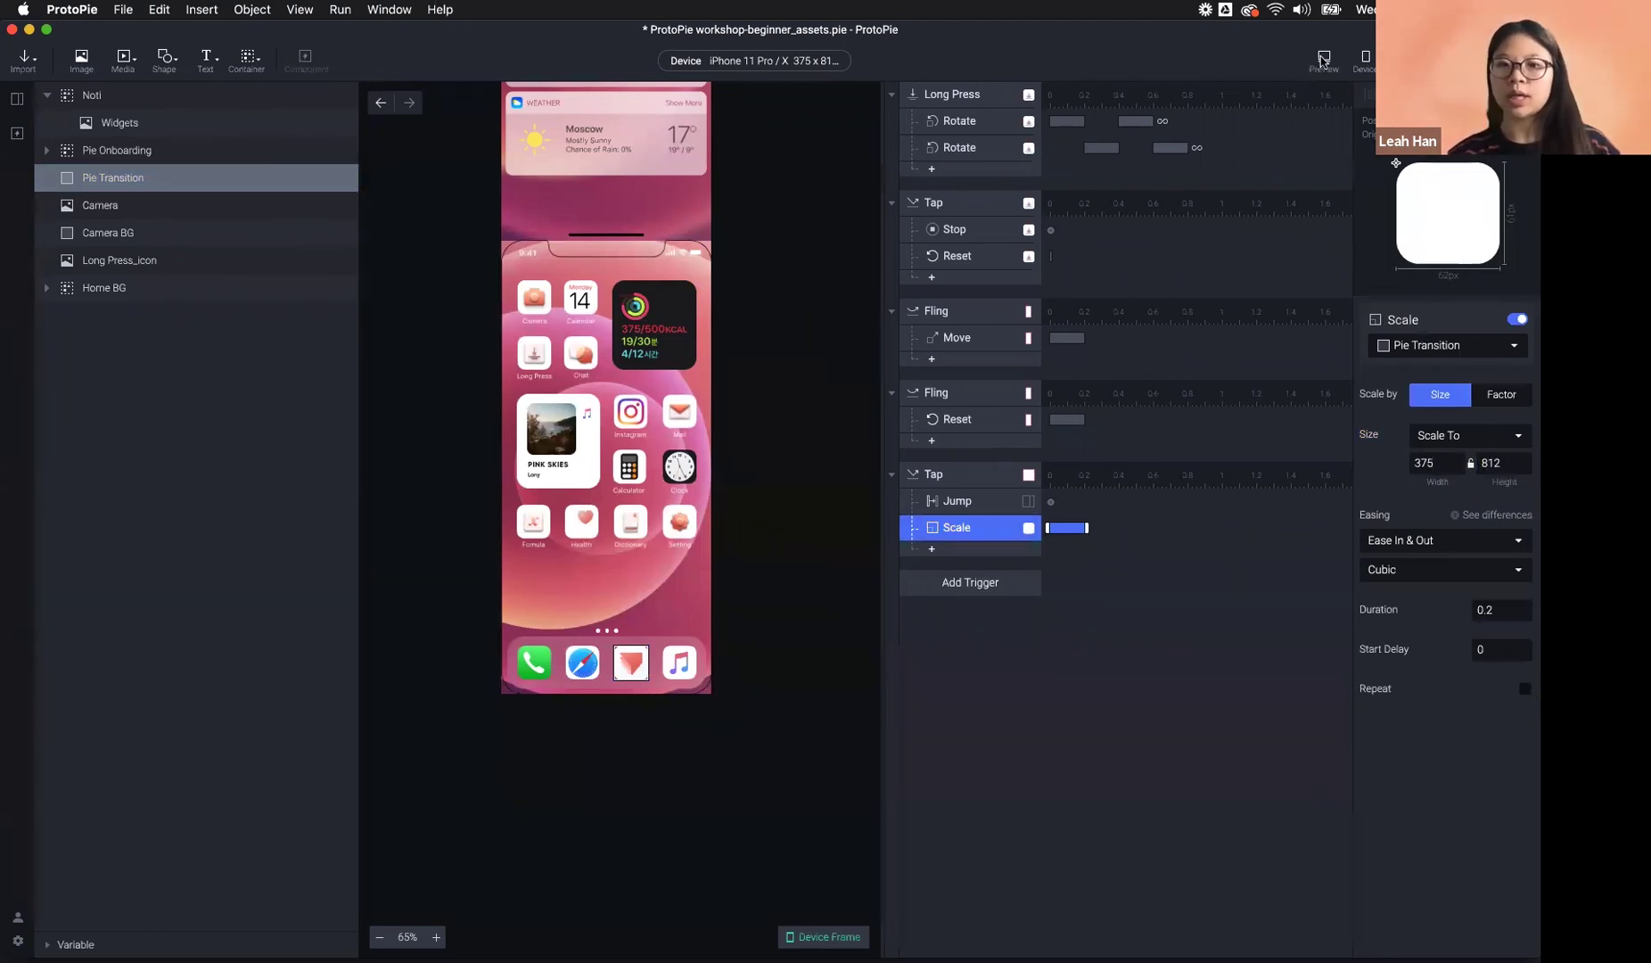
- Preview the home scene and tap the Pie icon to test the jump with the Scale response
click(1322, 60)
click(673, 738)
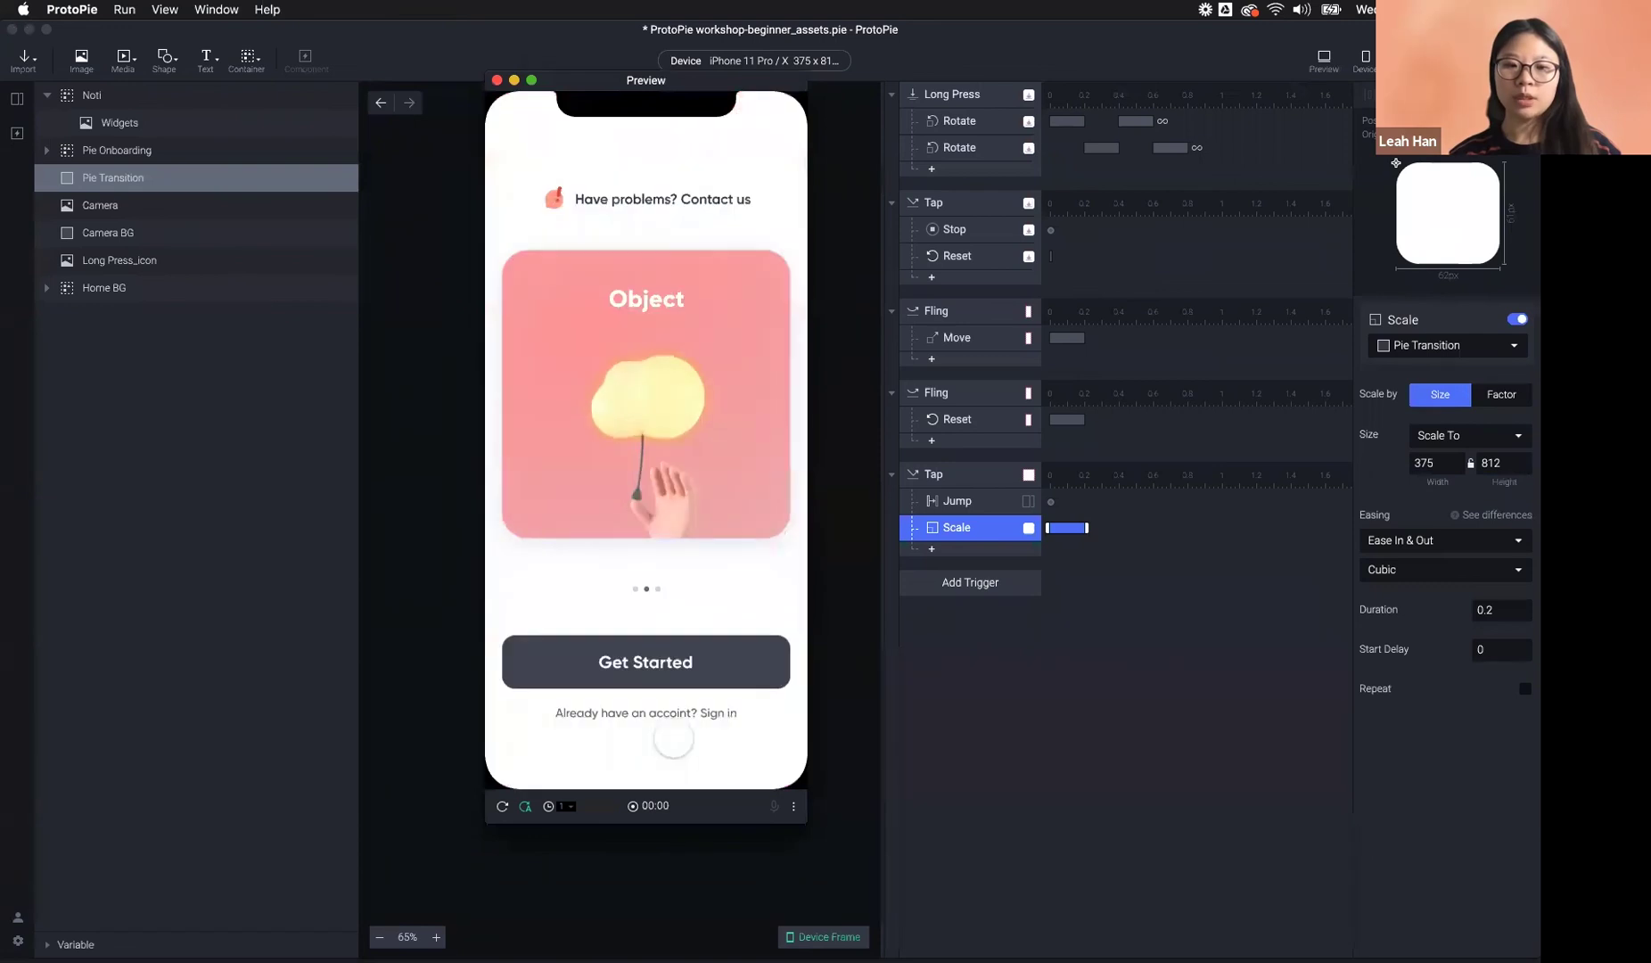
- Disable the Jump response to the Onborading scene in the Pie icon's Tap trigger
click(958, 500)
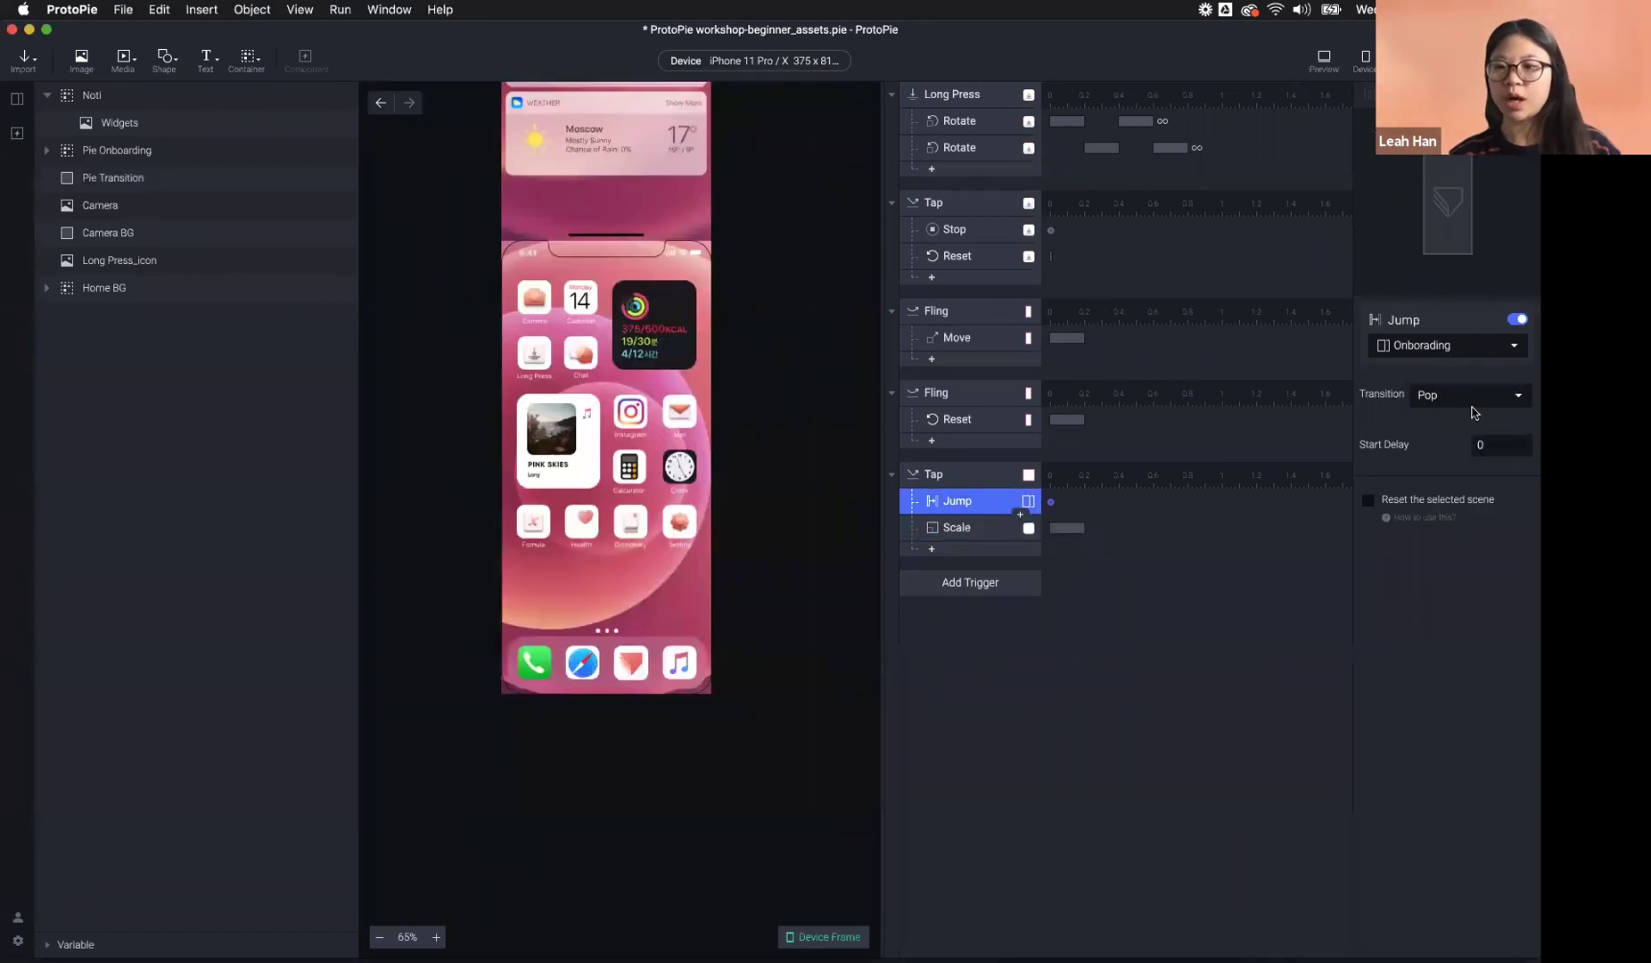
click(1517, 318)
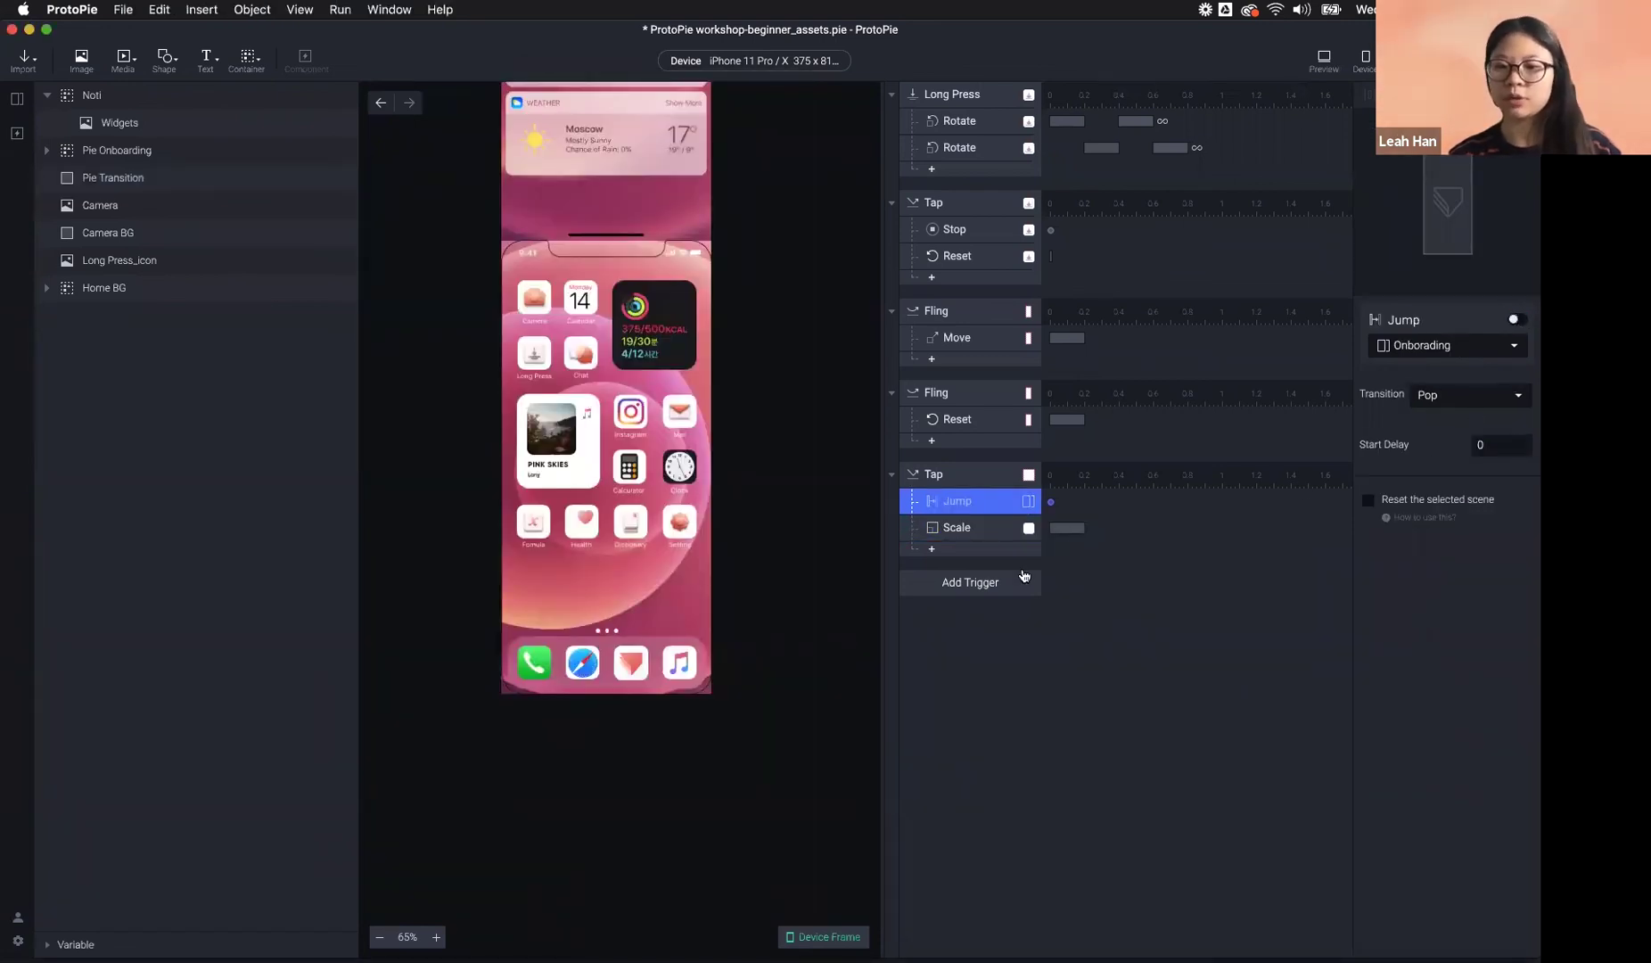
click(1096, 628)
click(971, 513)
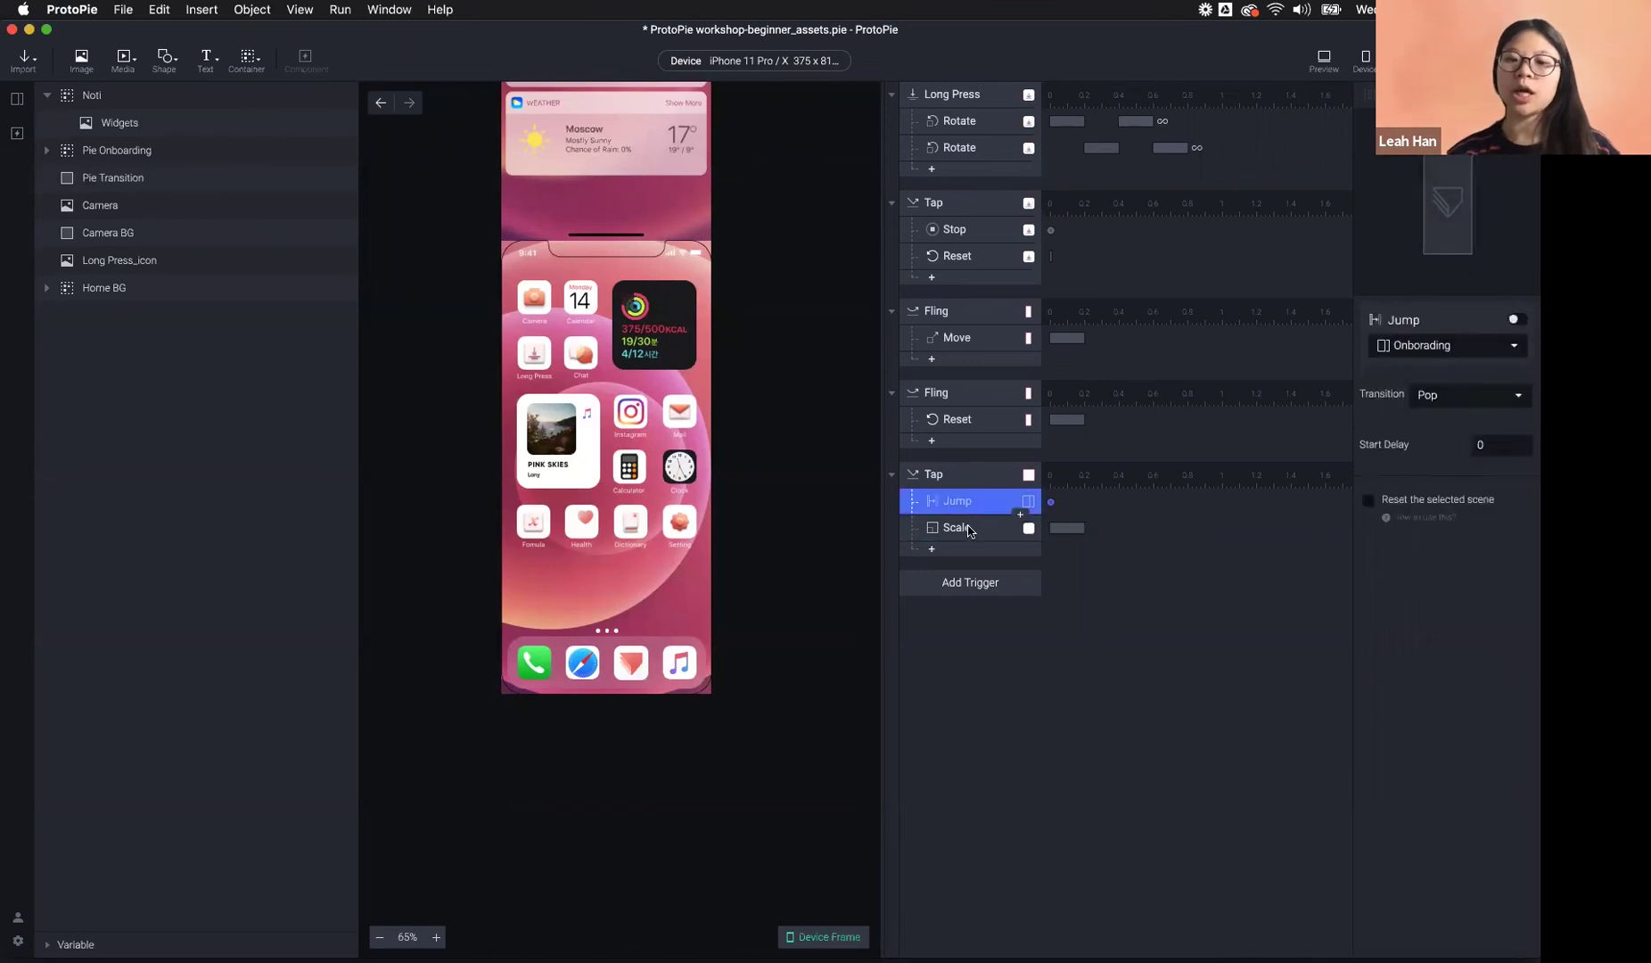
- Preview the home scene, tap the Pie icon to test the Scale response alone, and move the preview window aside
click(973, 530)
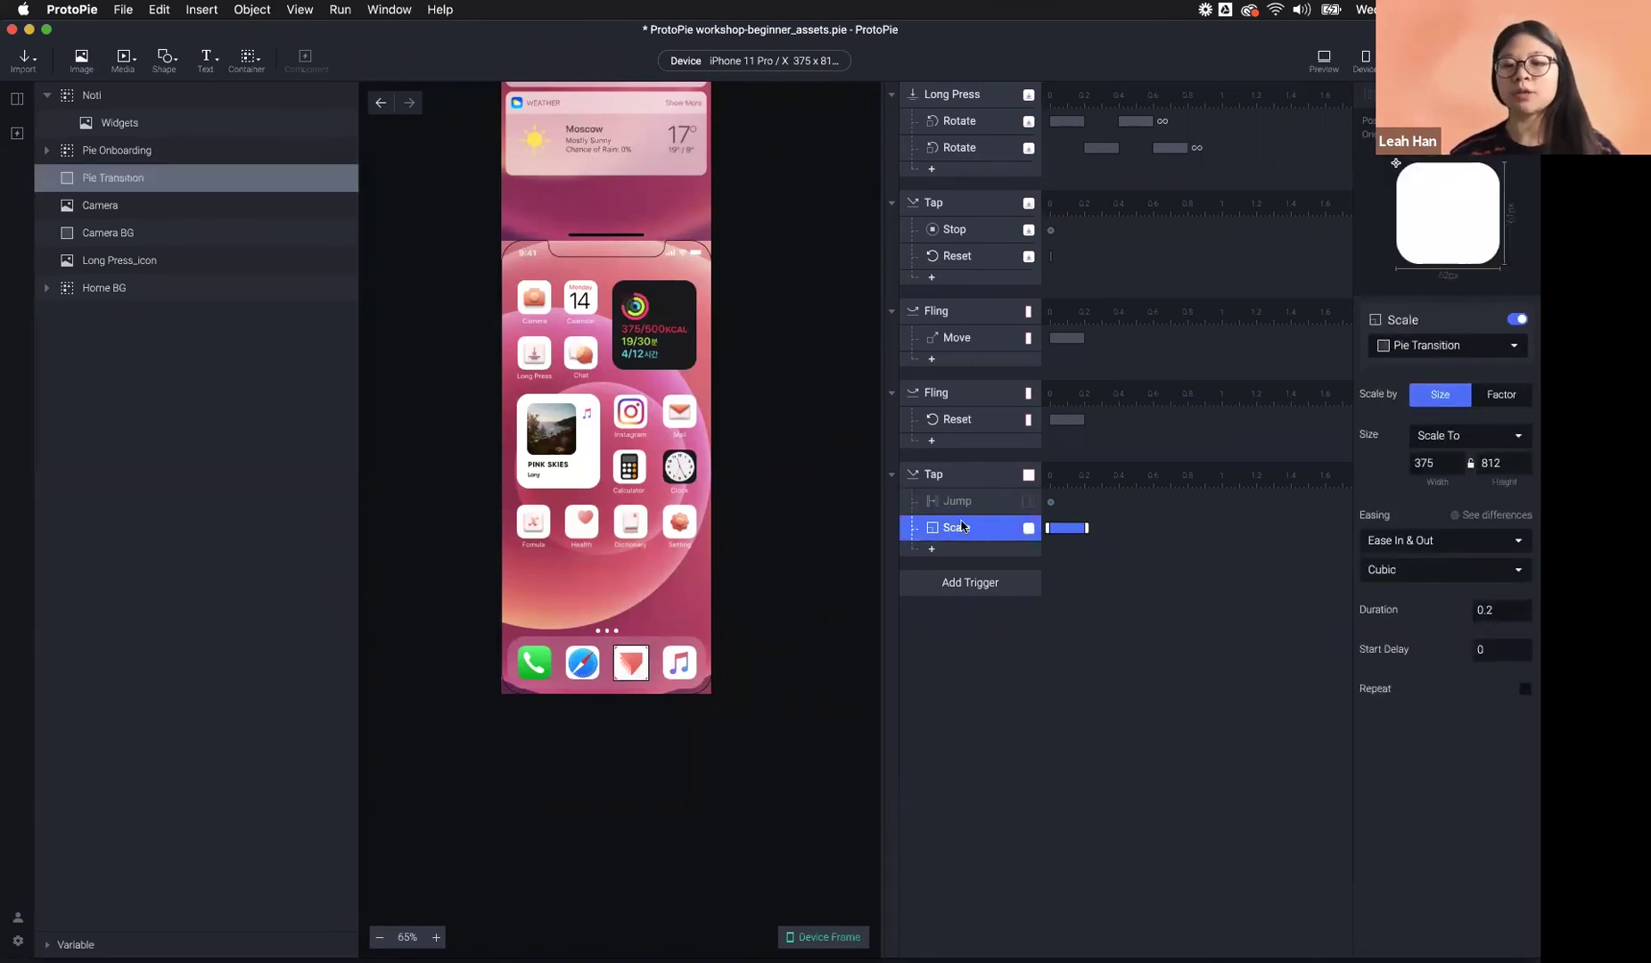
click(1322, 59)
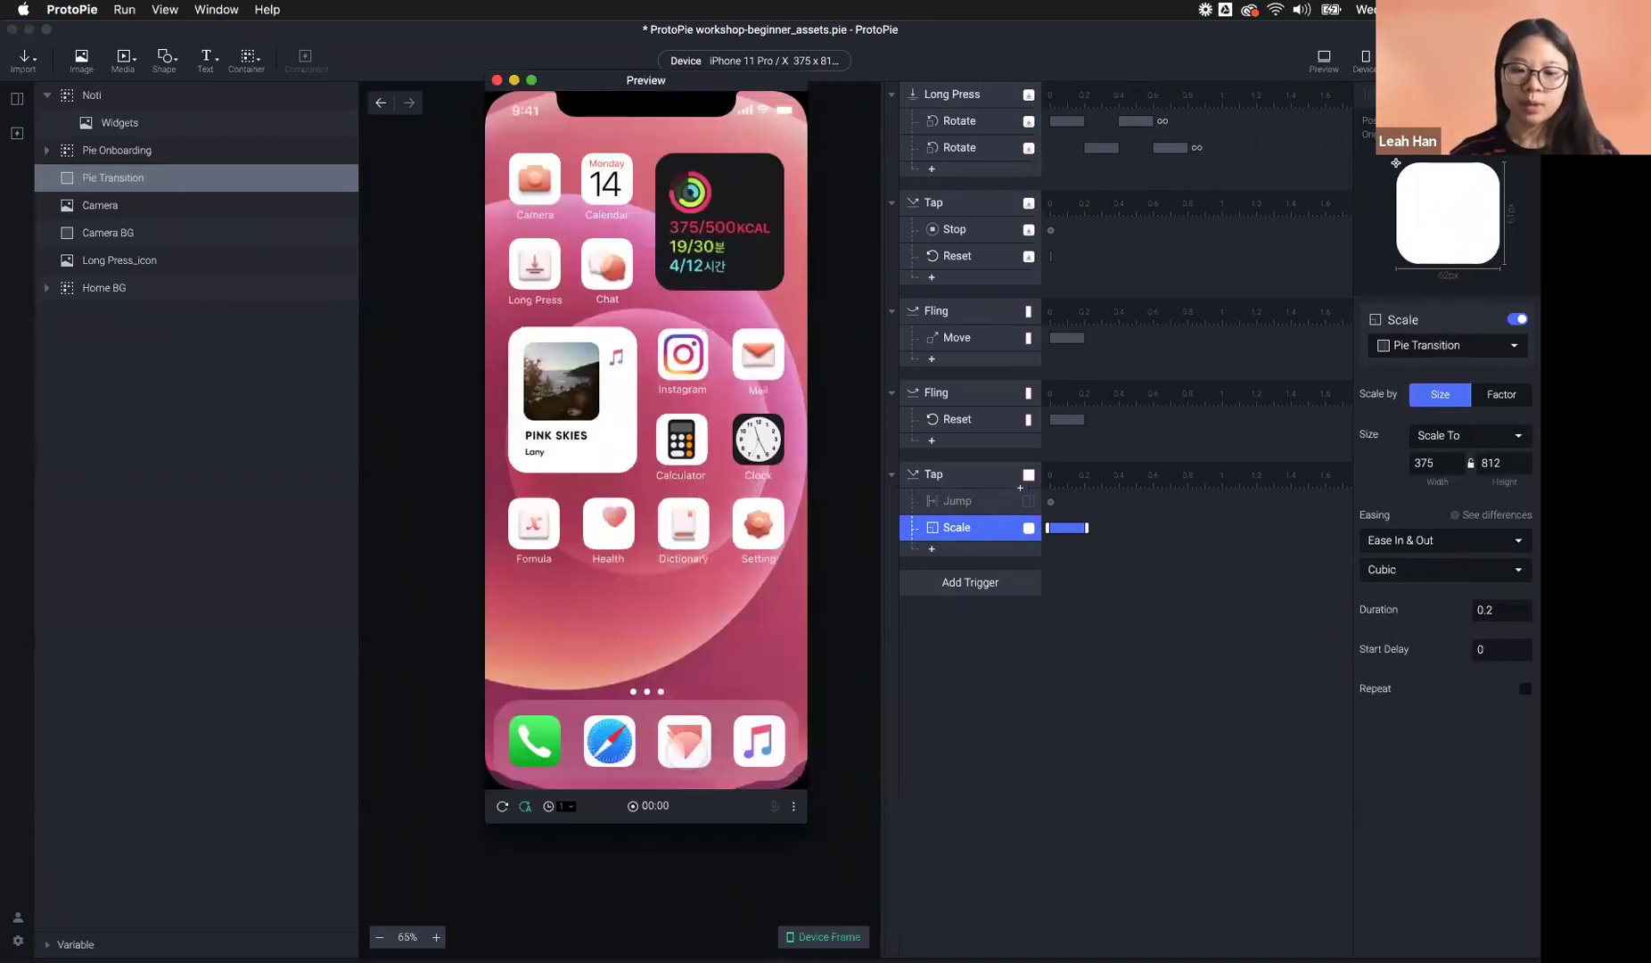
click(684, 741)
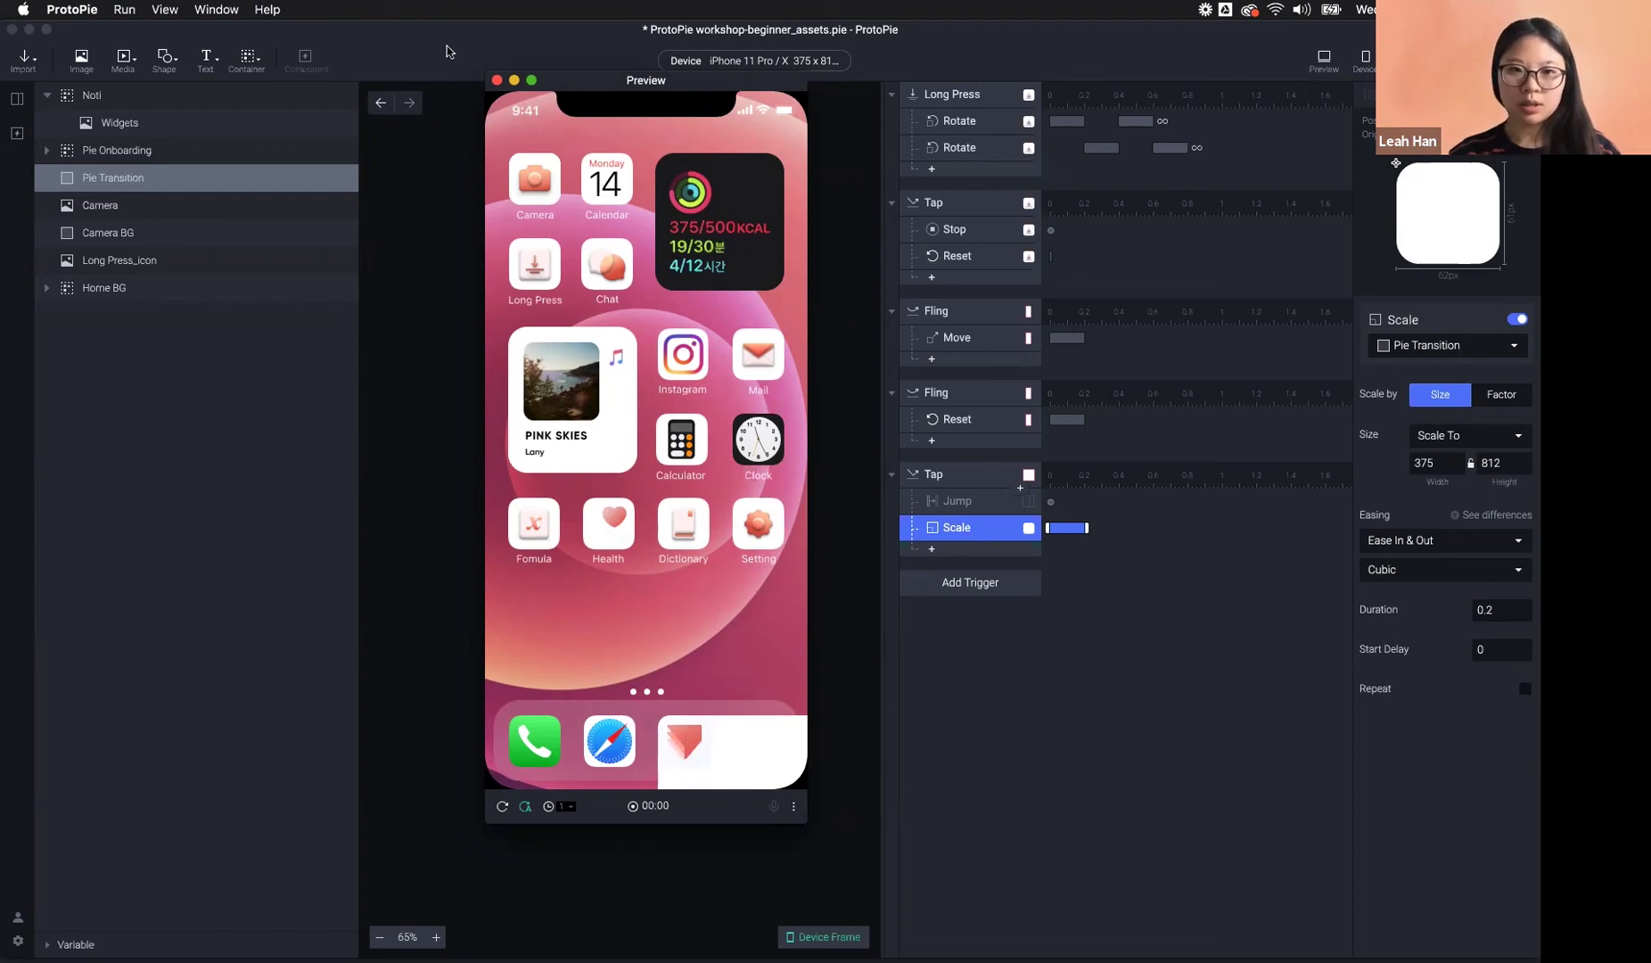
drag(380, 67, 313, 40)
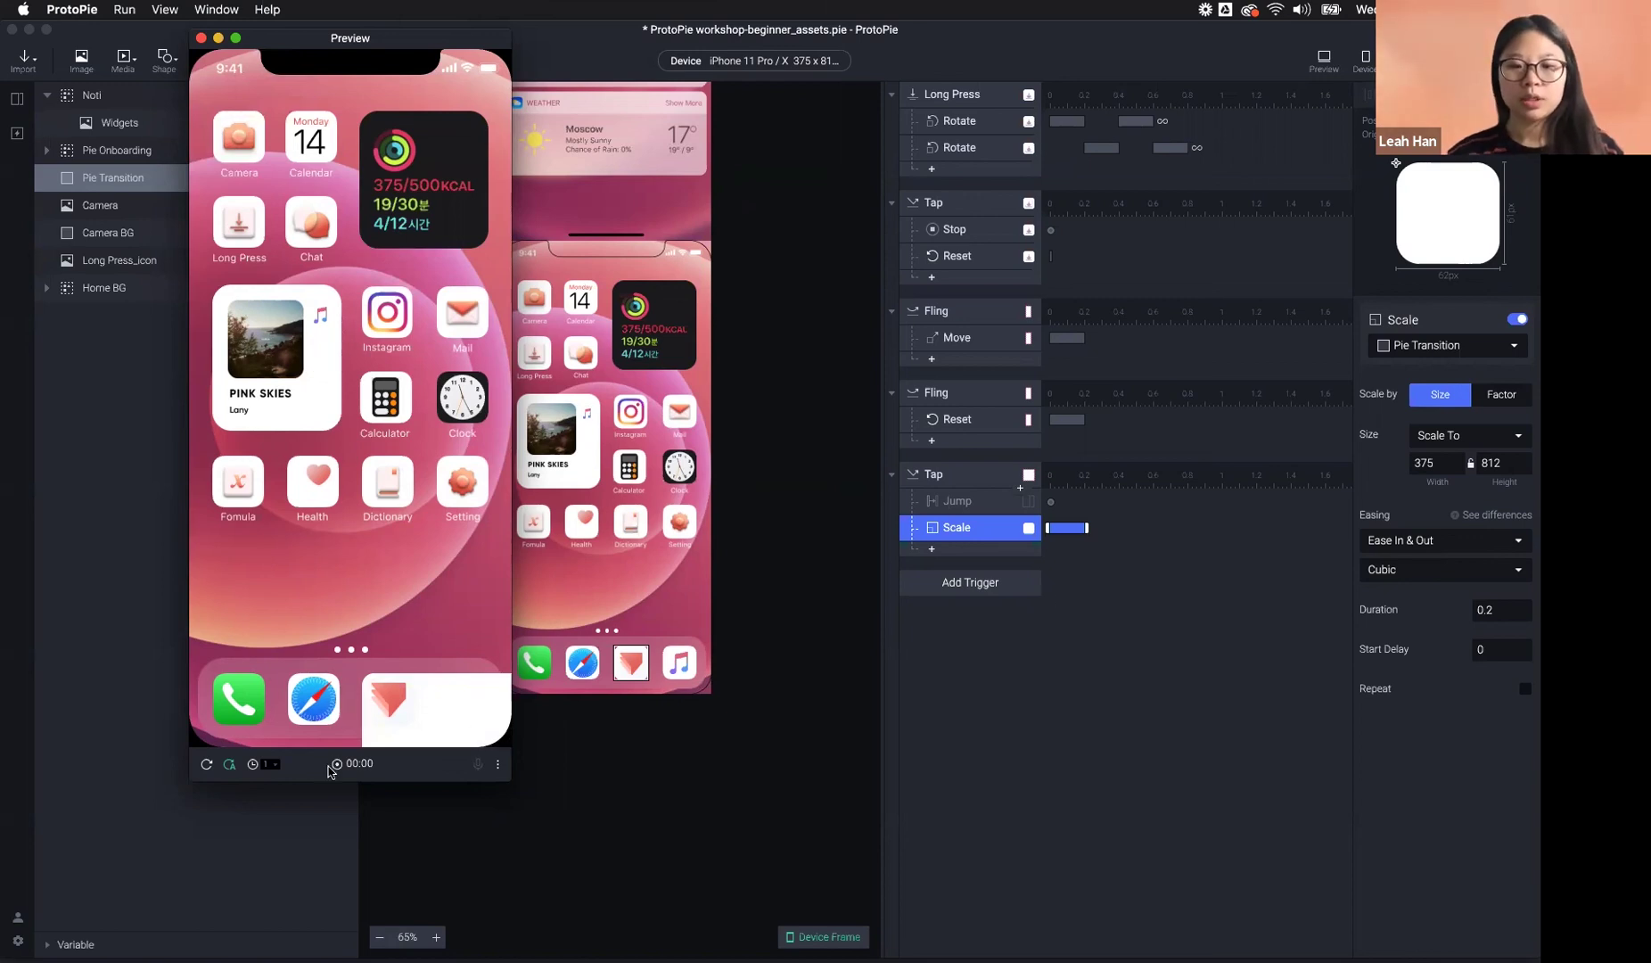
- Add a Move response for the Pie Transition layer to the Pie icon's Tap trigger, moving it to the screen's upper-left corner
click(971, 556)
click(970, 557)
click(944, 573)
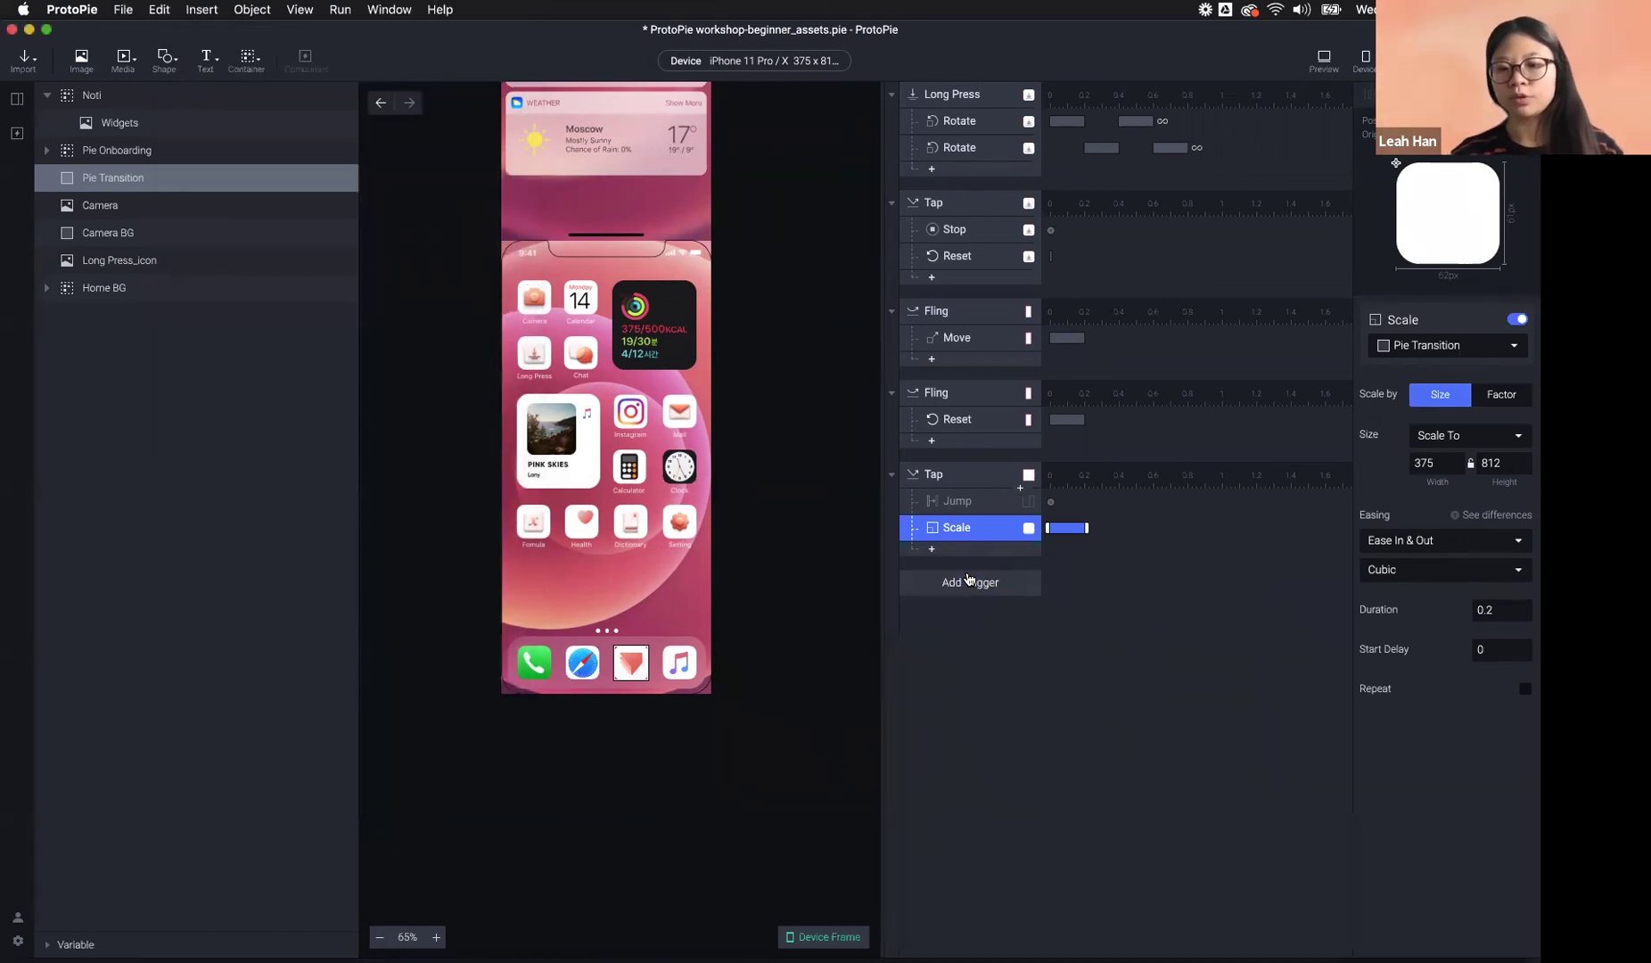
click(1444, 425)
key(Tab)
click(784, 584)
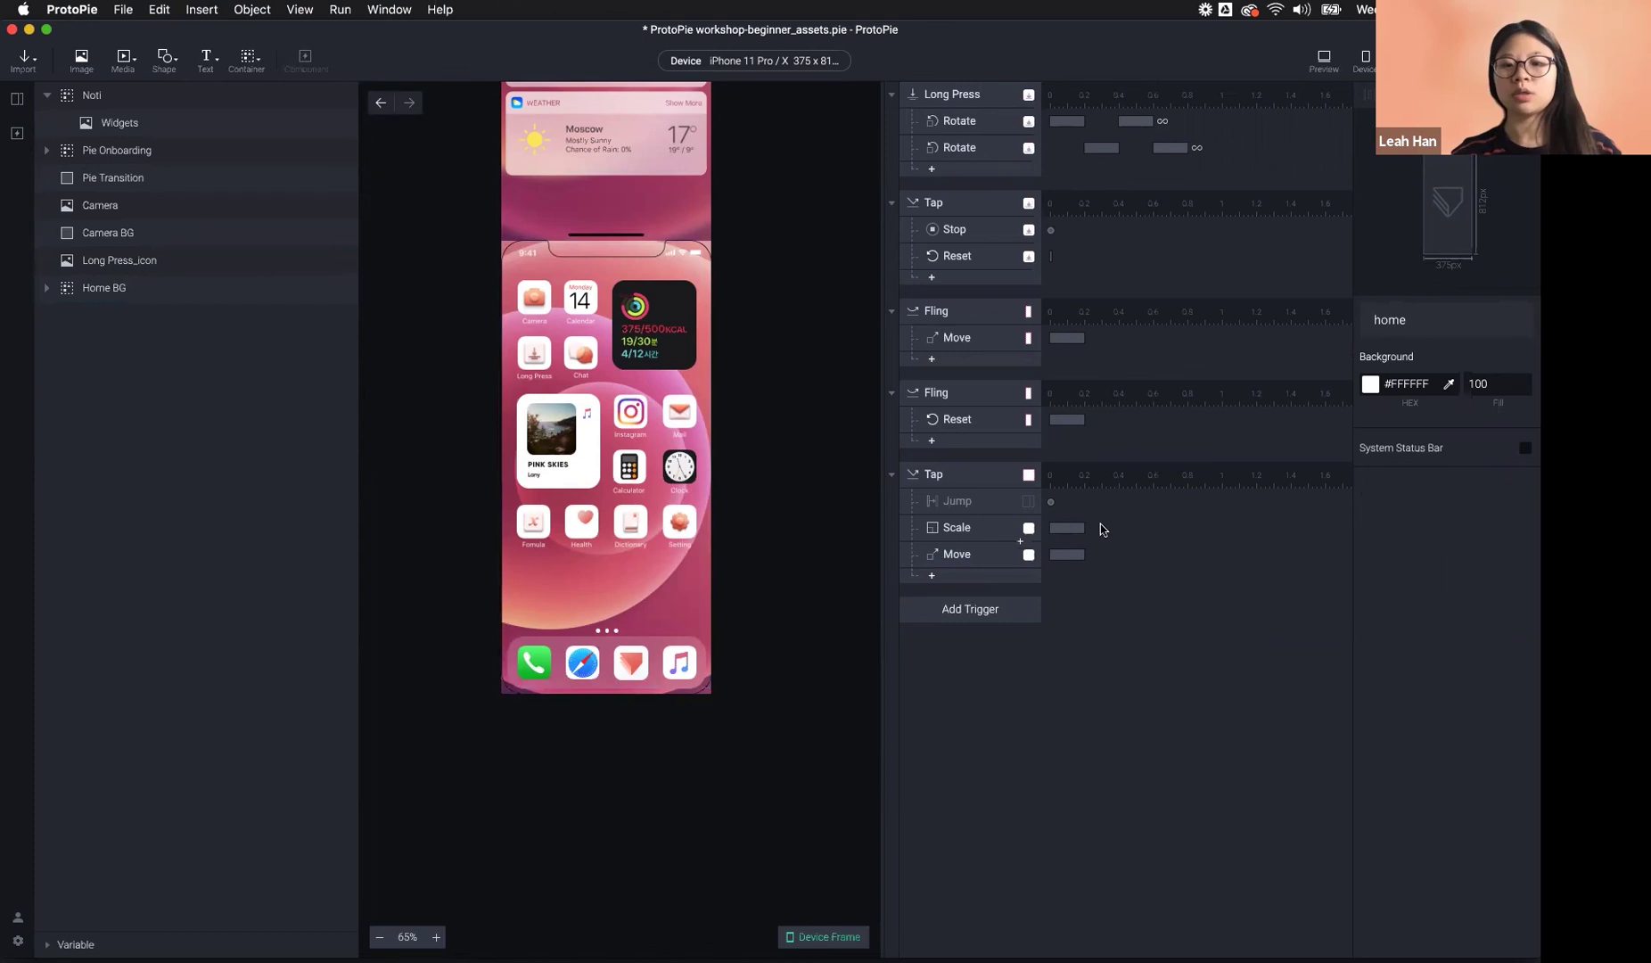
- Preview the home scene, tap the Pie icon to test the Scale and Move responses together, and close the preview
key(super+p)
click(390, 703)
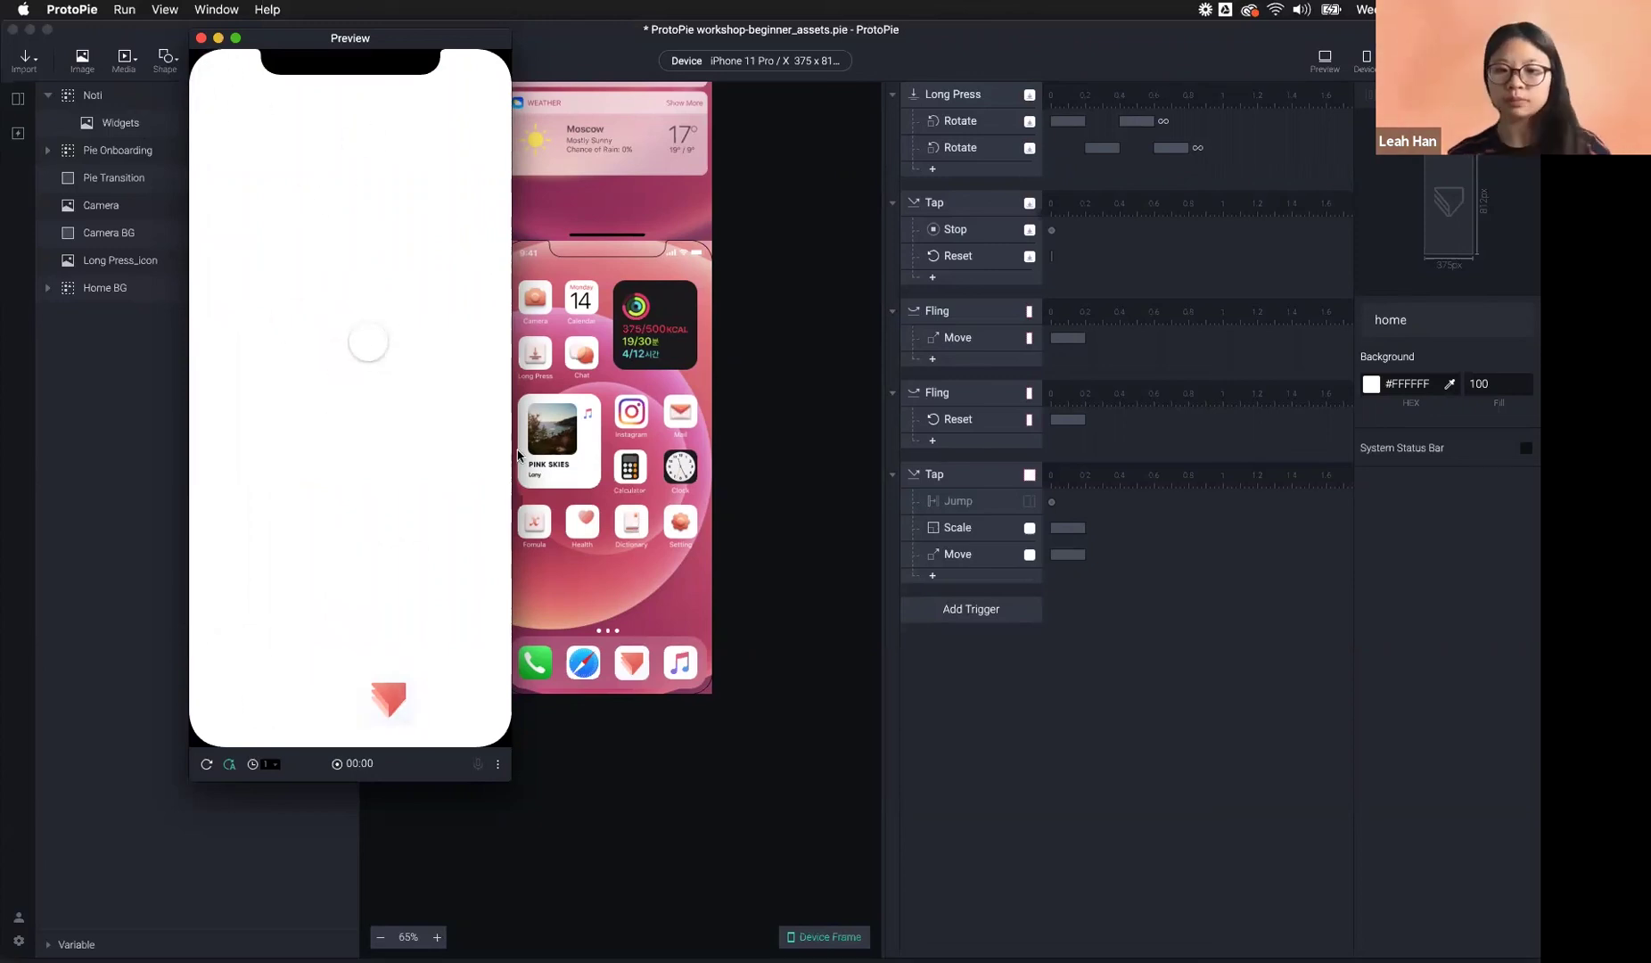
drag(402, 724, 400, 709)
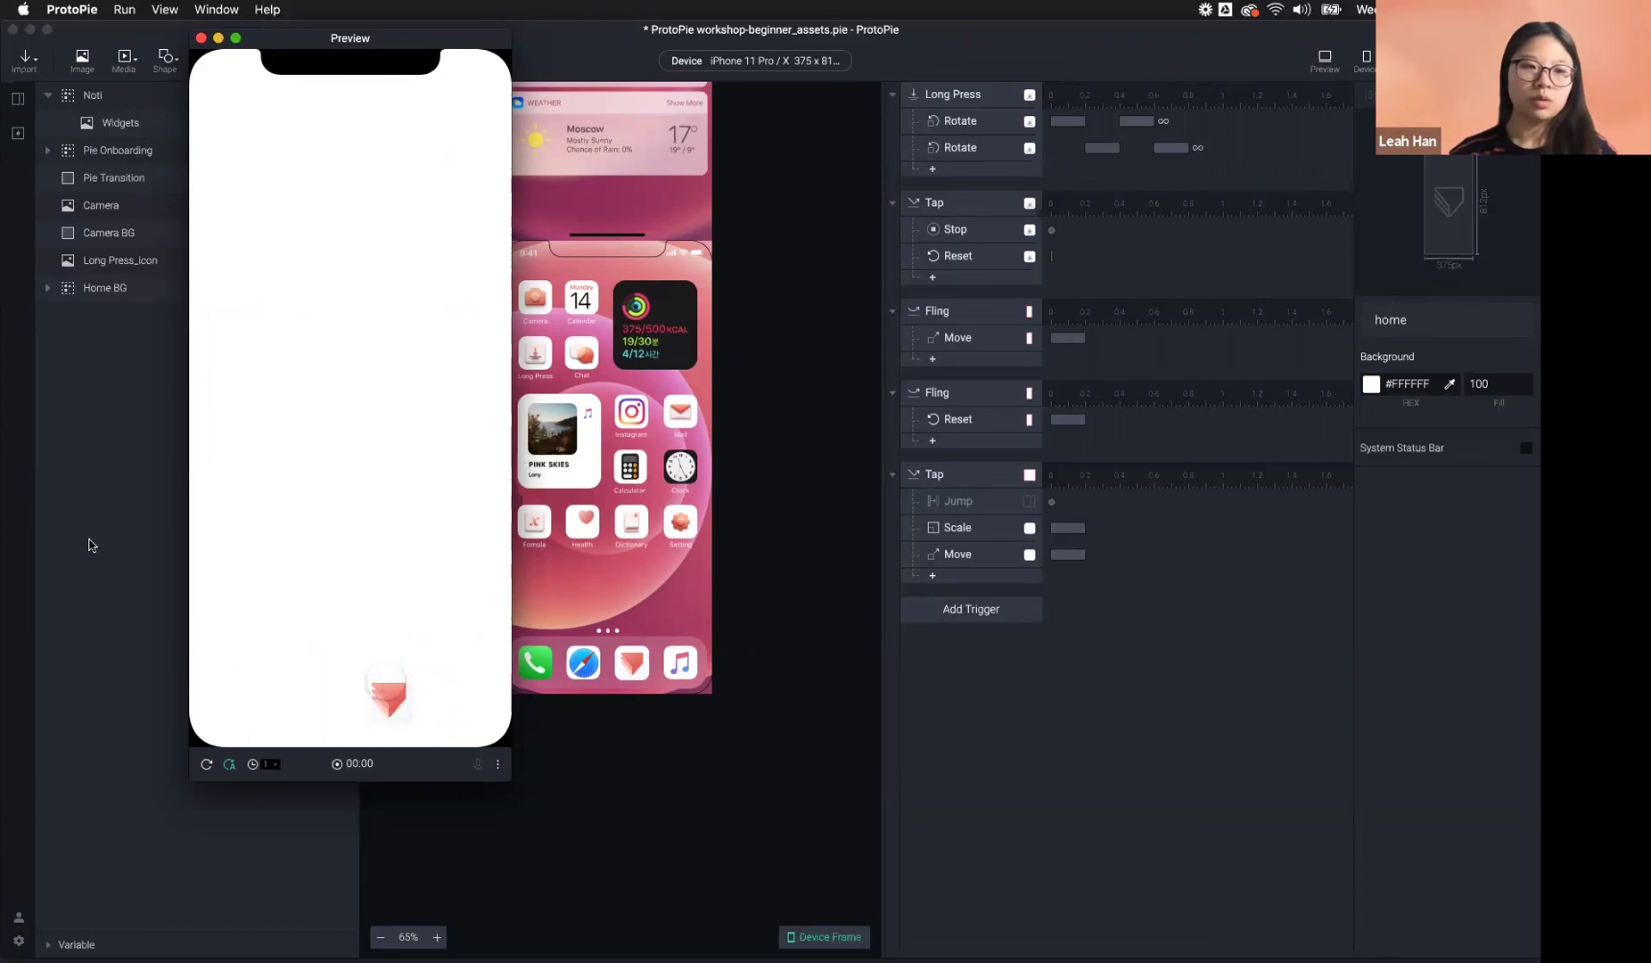
key(super+w)
- Add a Reorder response for the Pie Onboarding layer to its Tap trigger, set to Send Backward
click(632, 663)
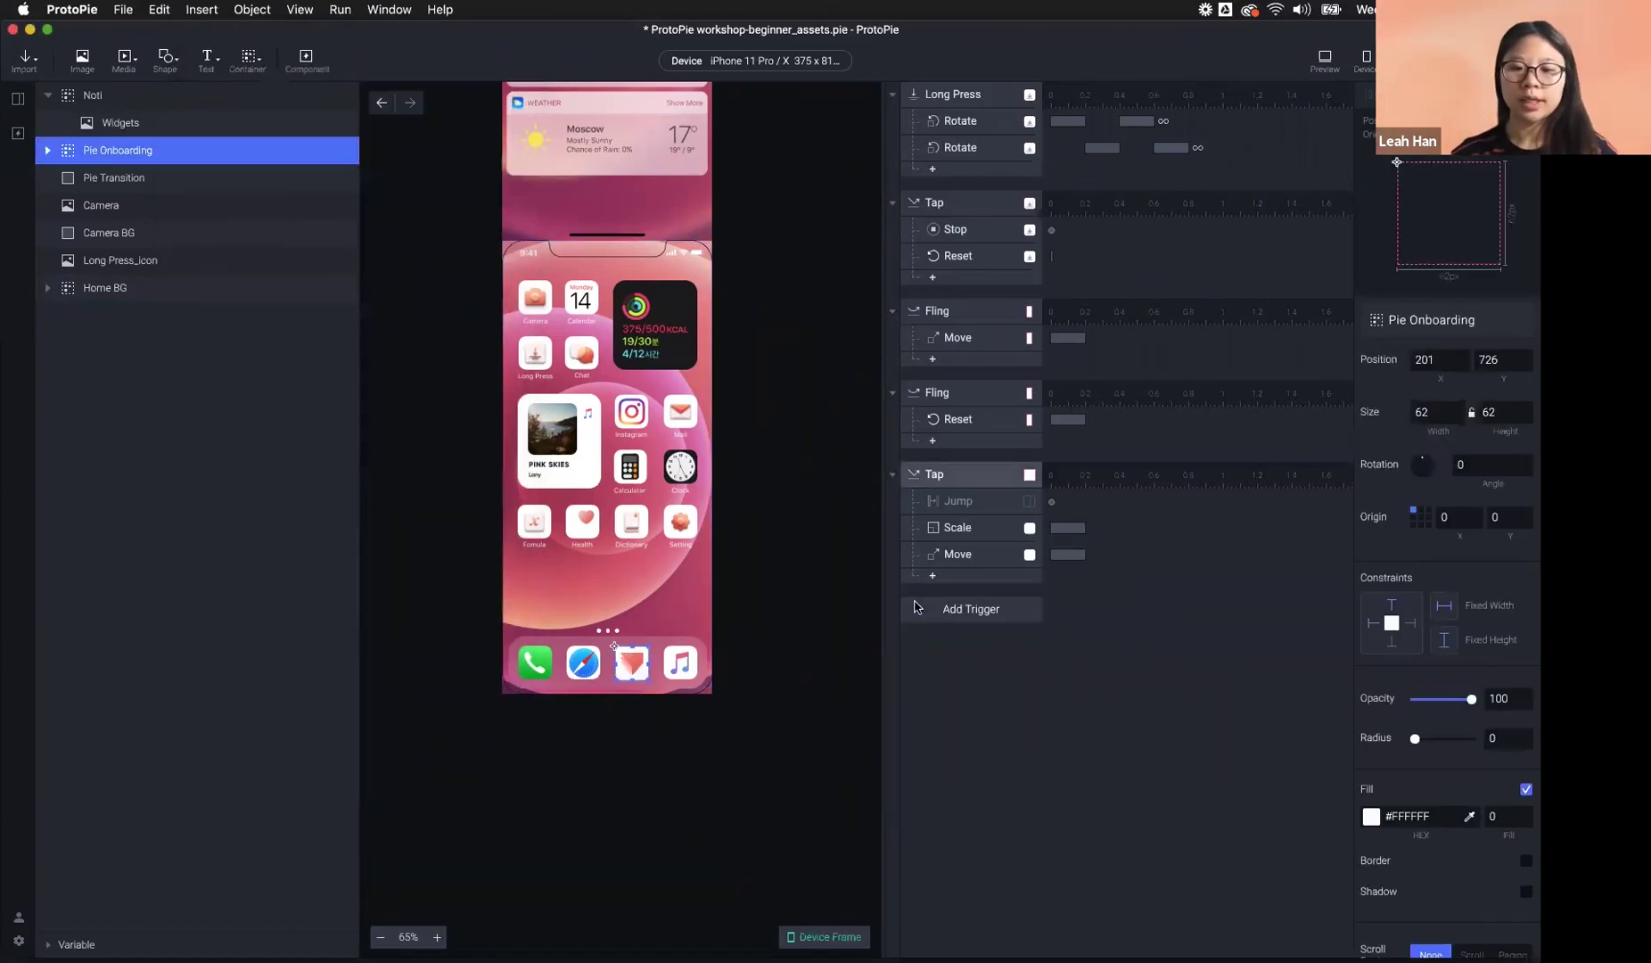
click(947, 584)
click(942, 844)
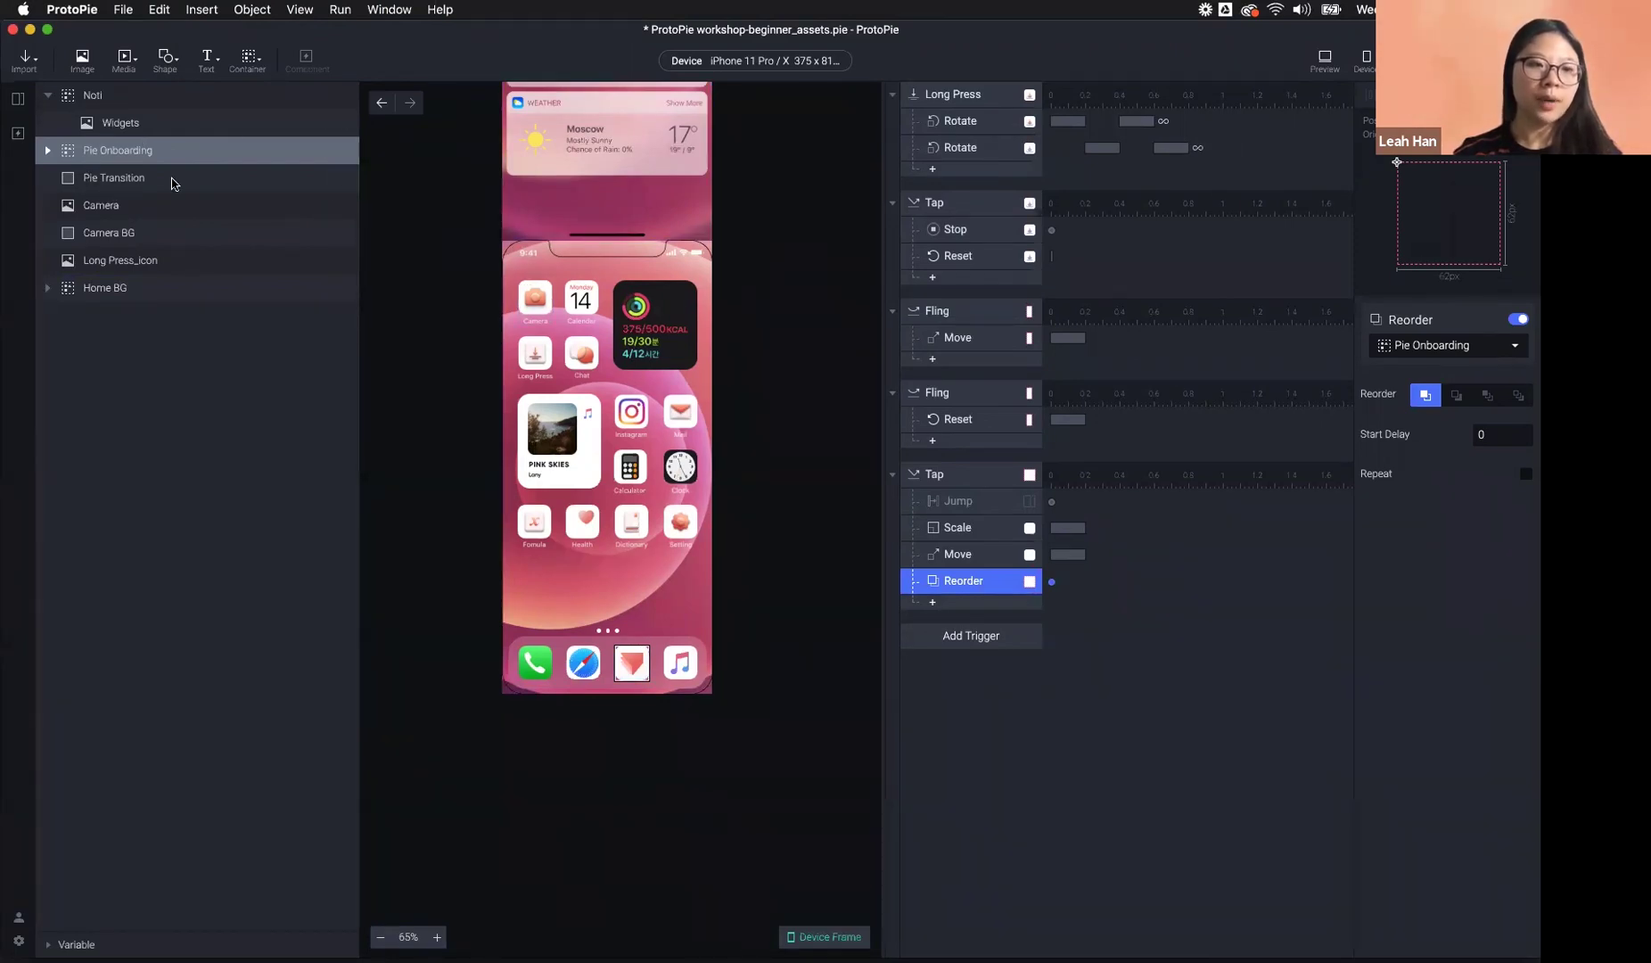
click(121, 152)
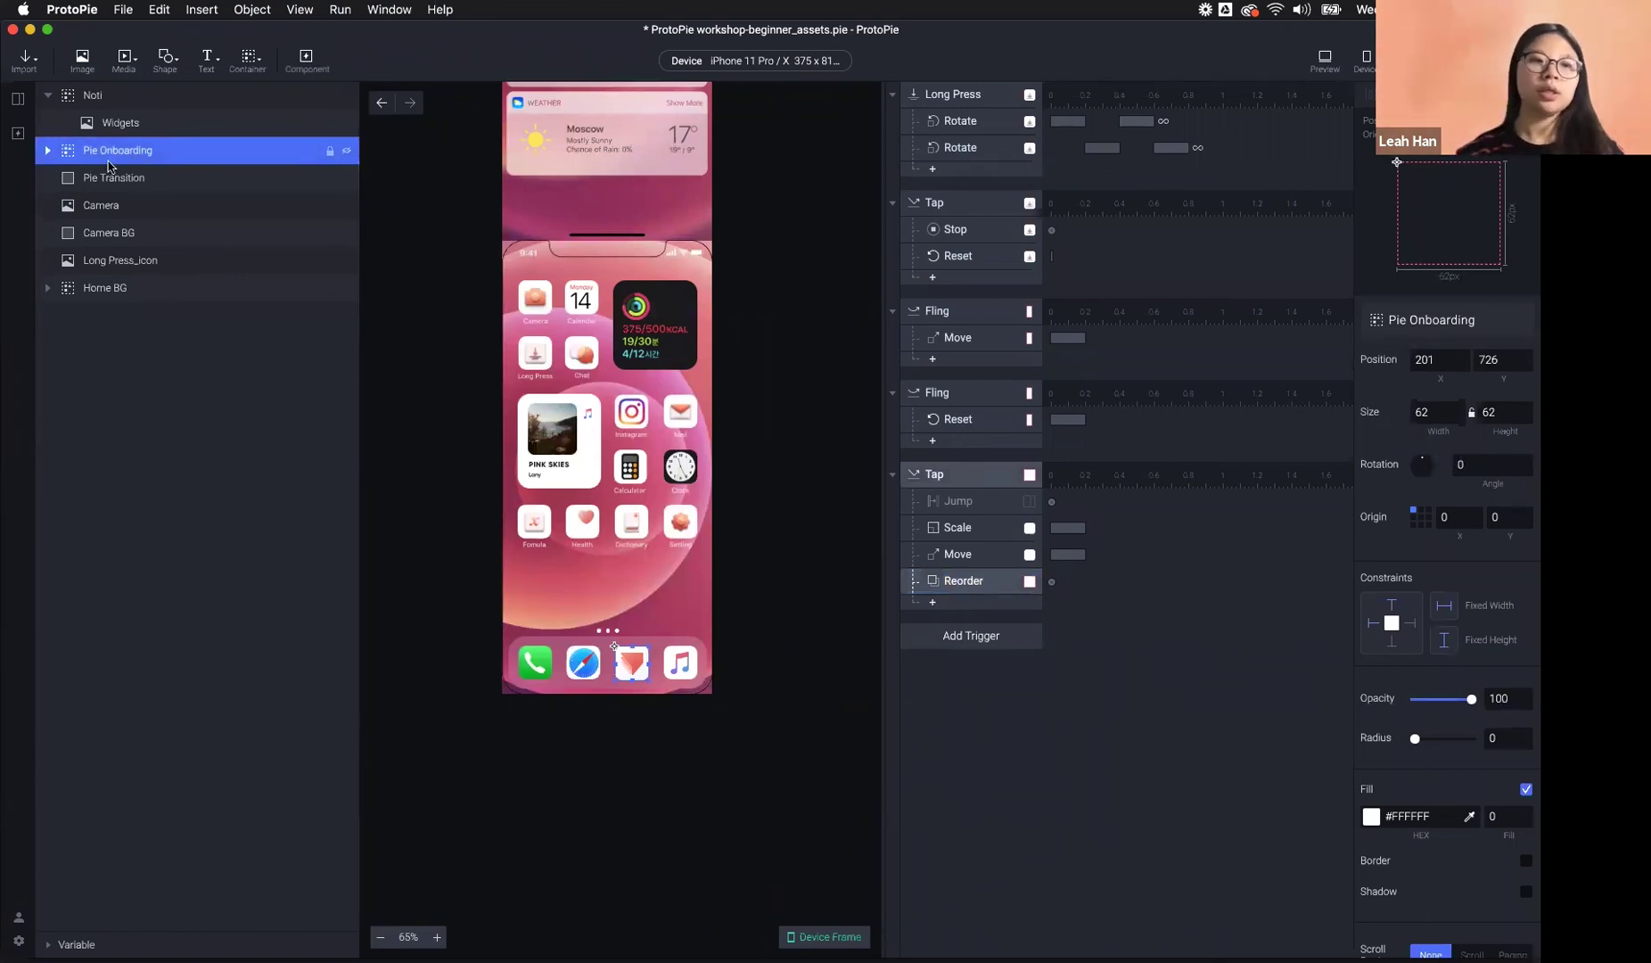
click(112, 181)
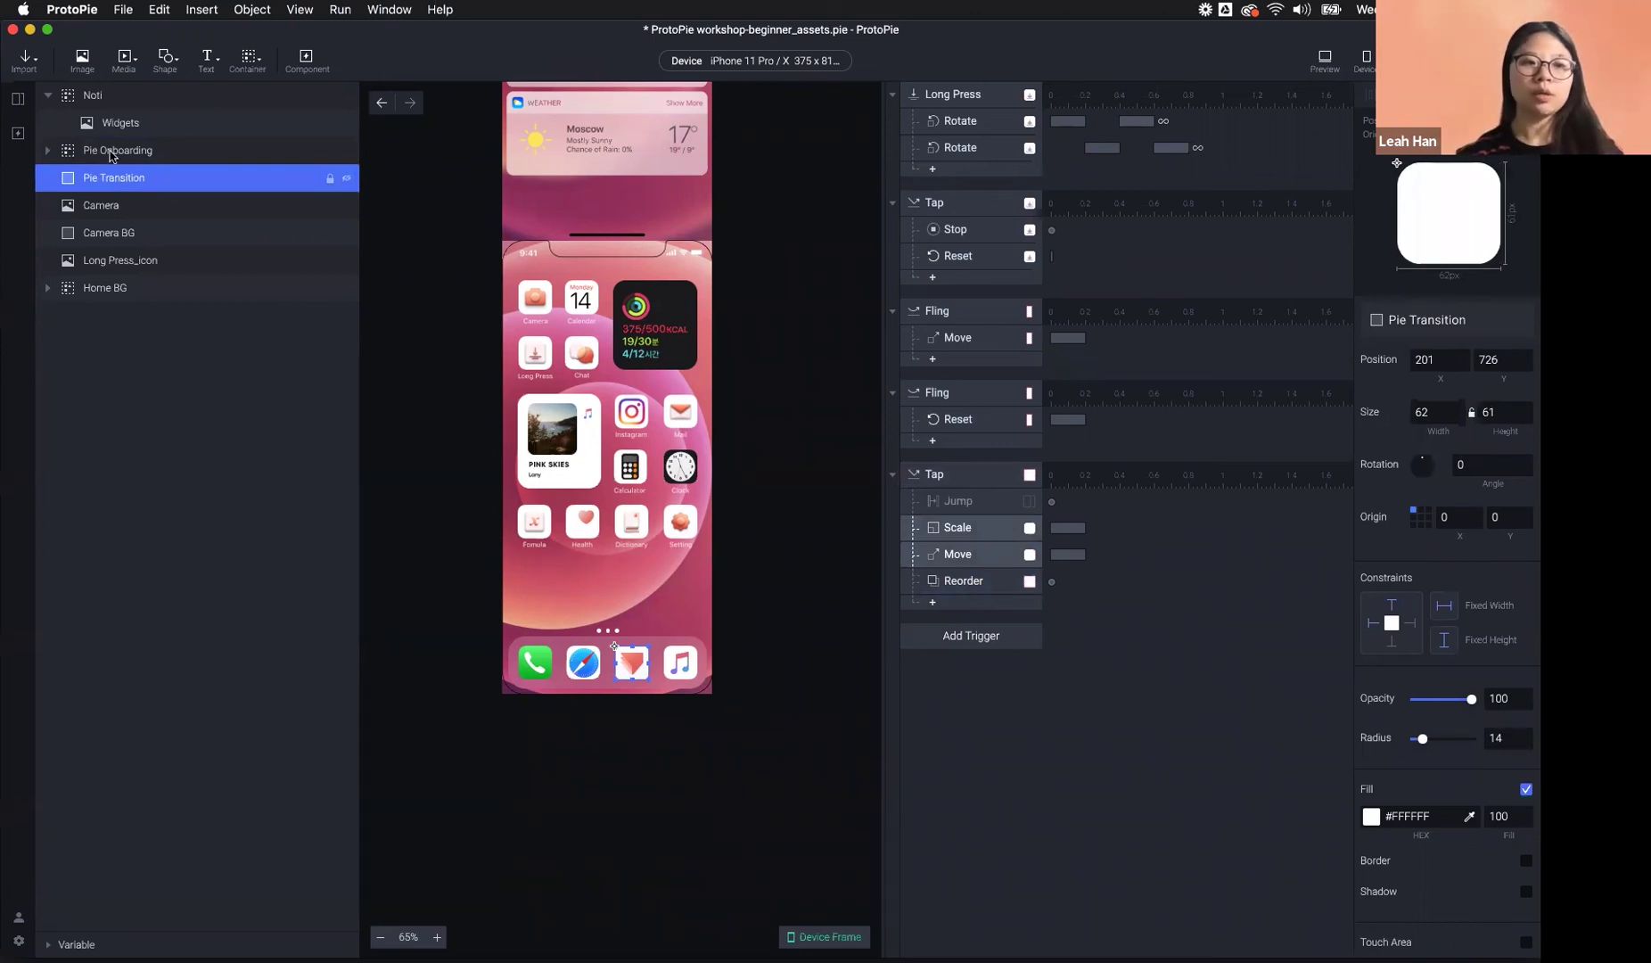
click(118, 154)
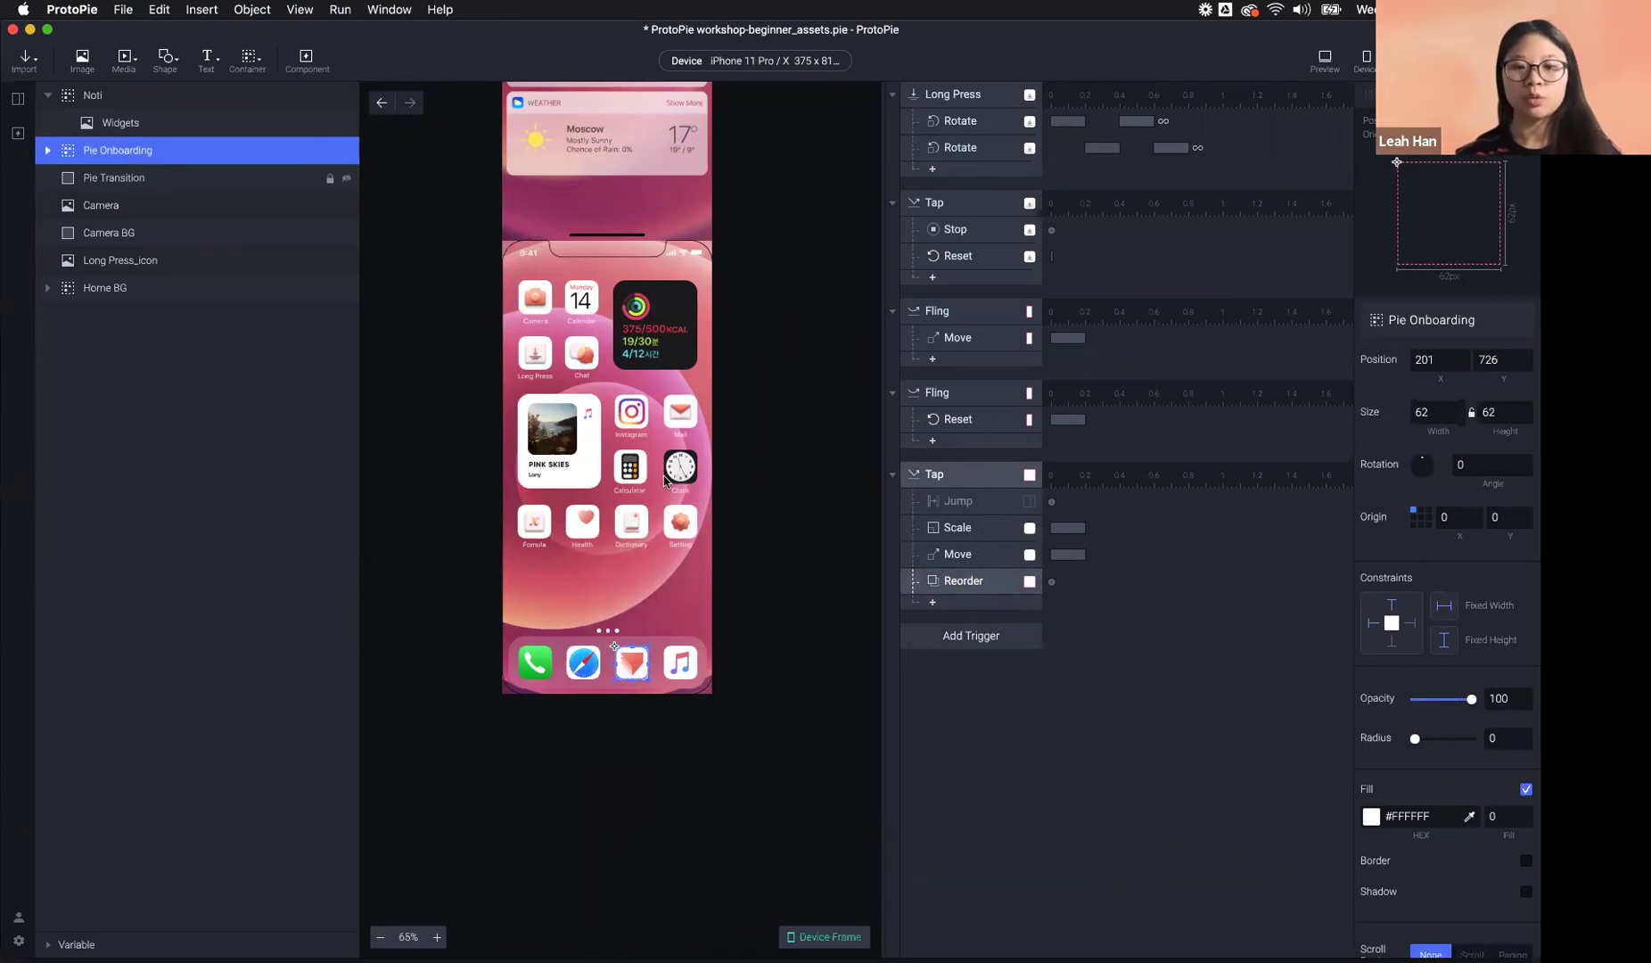
click(941, 575)
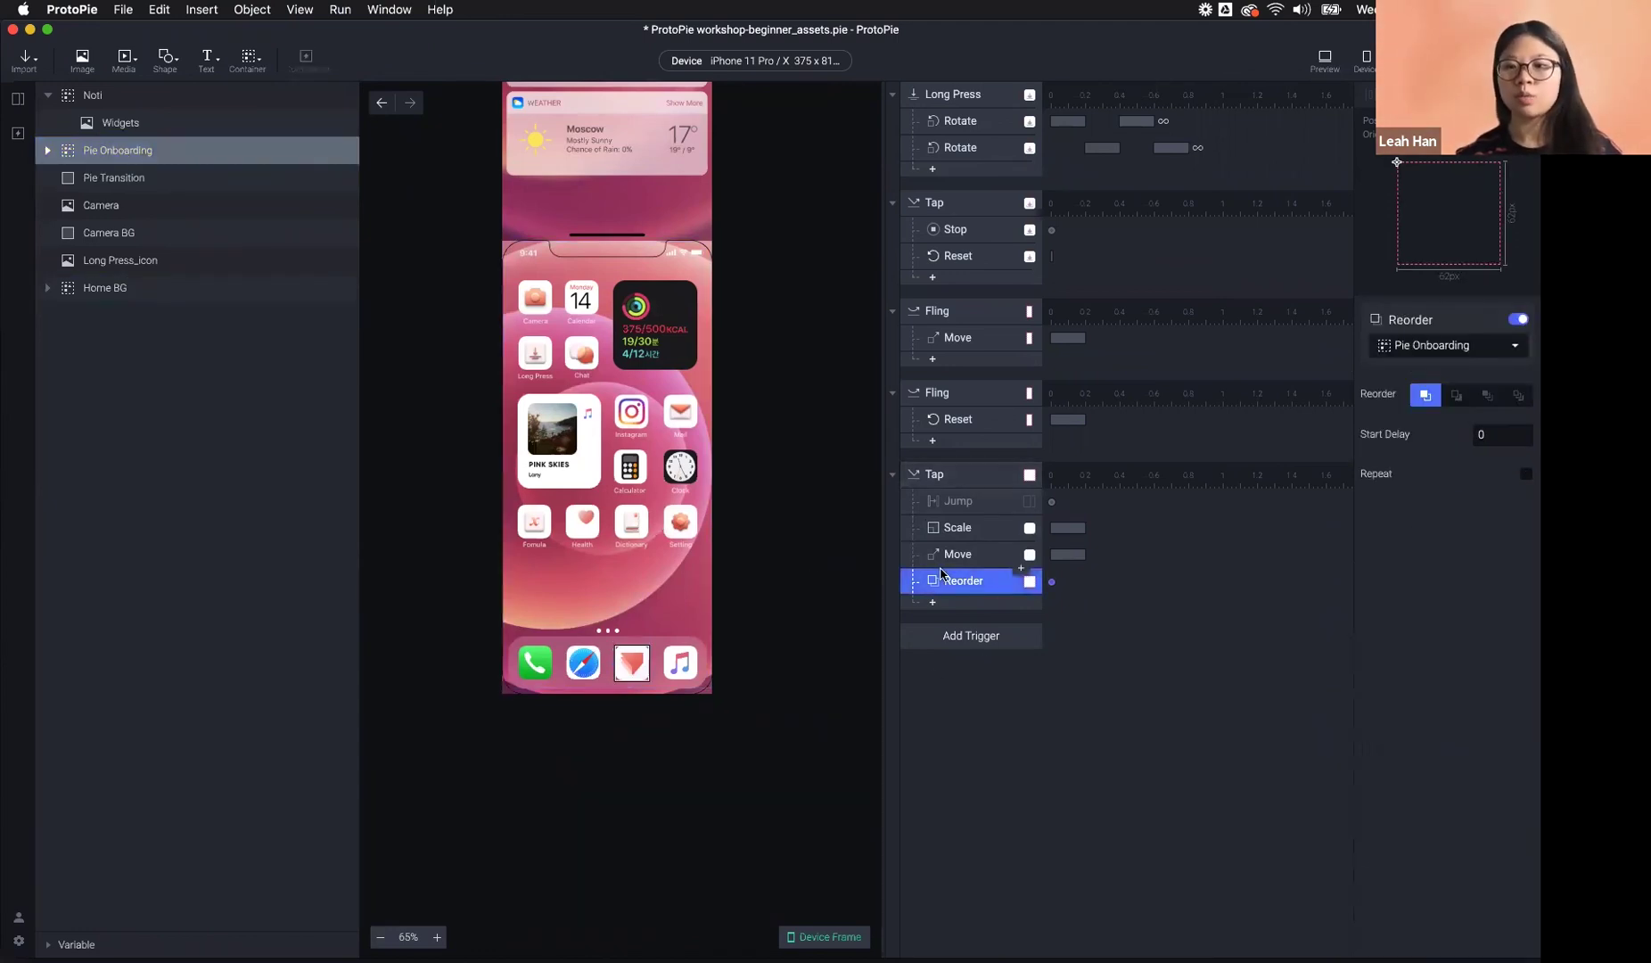
click(1459, 398)
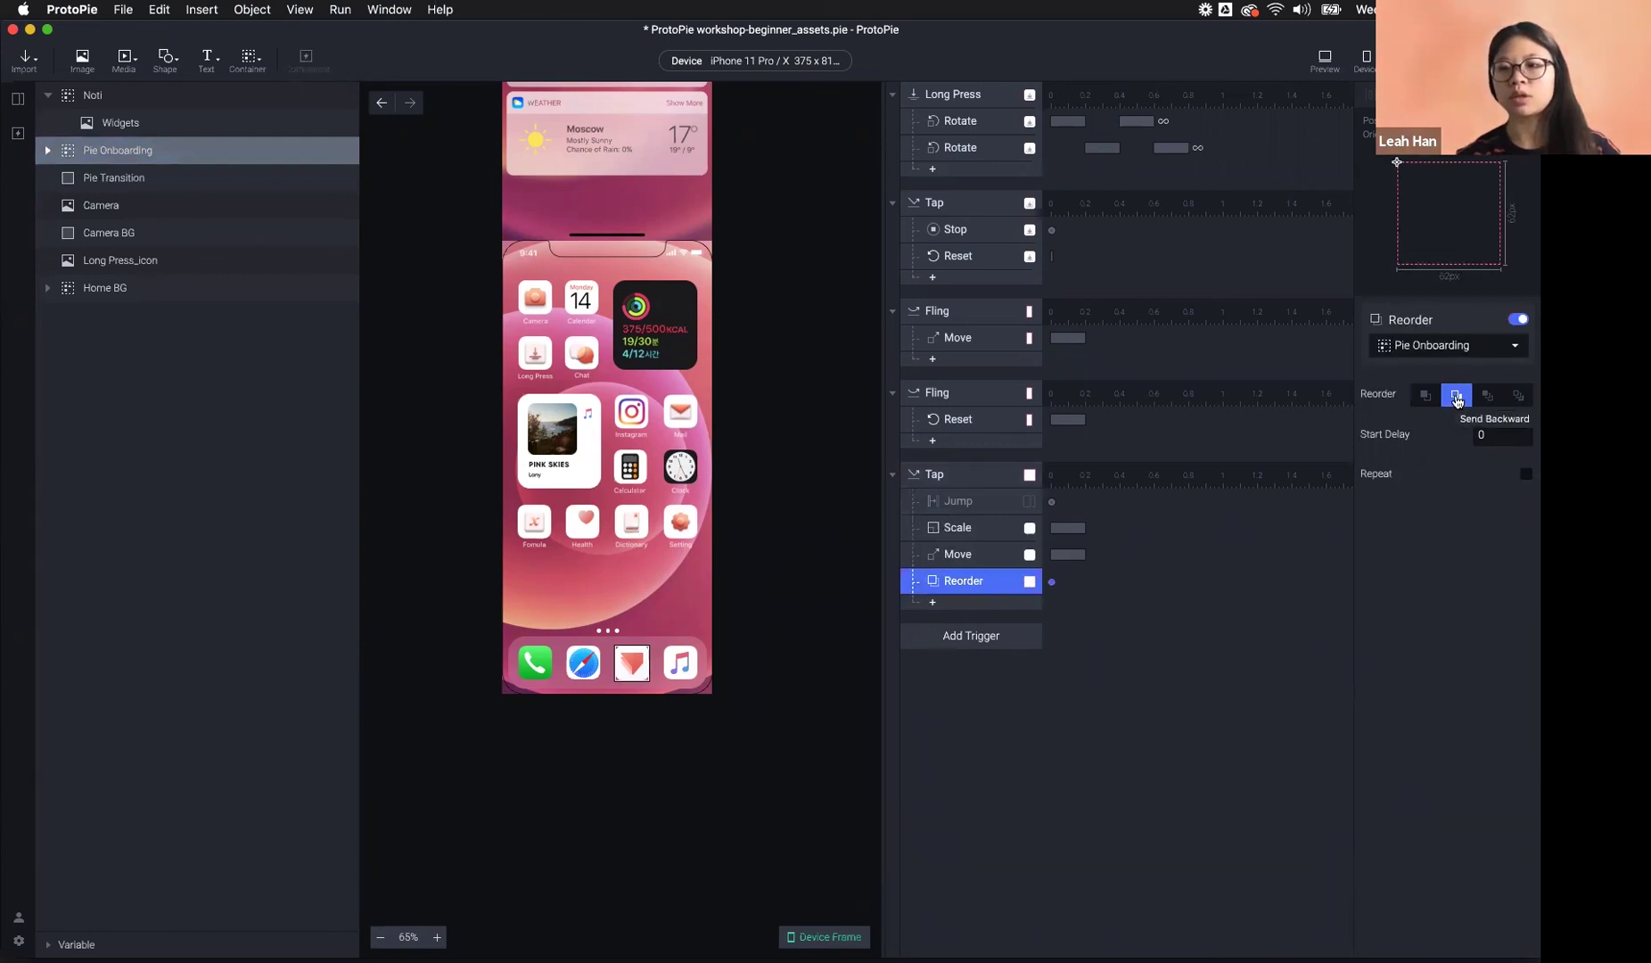
- Try the send-to-back Reorder option, demonstrate it by moving Pie Onboarding below all layers, undo the move and return to Send Backward
click(1515, 395)
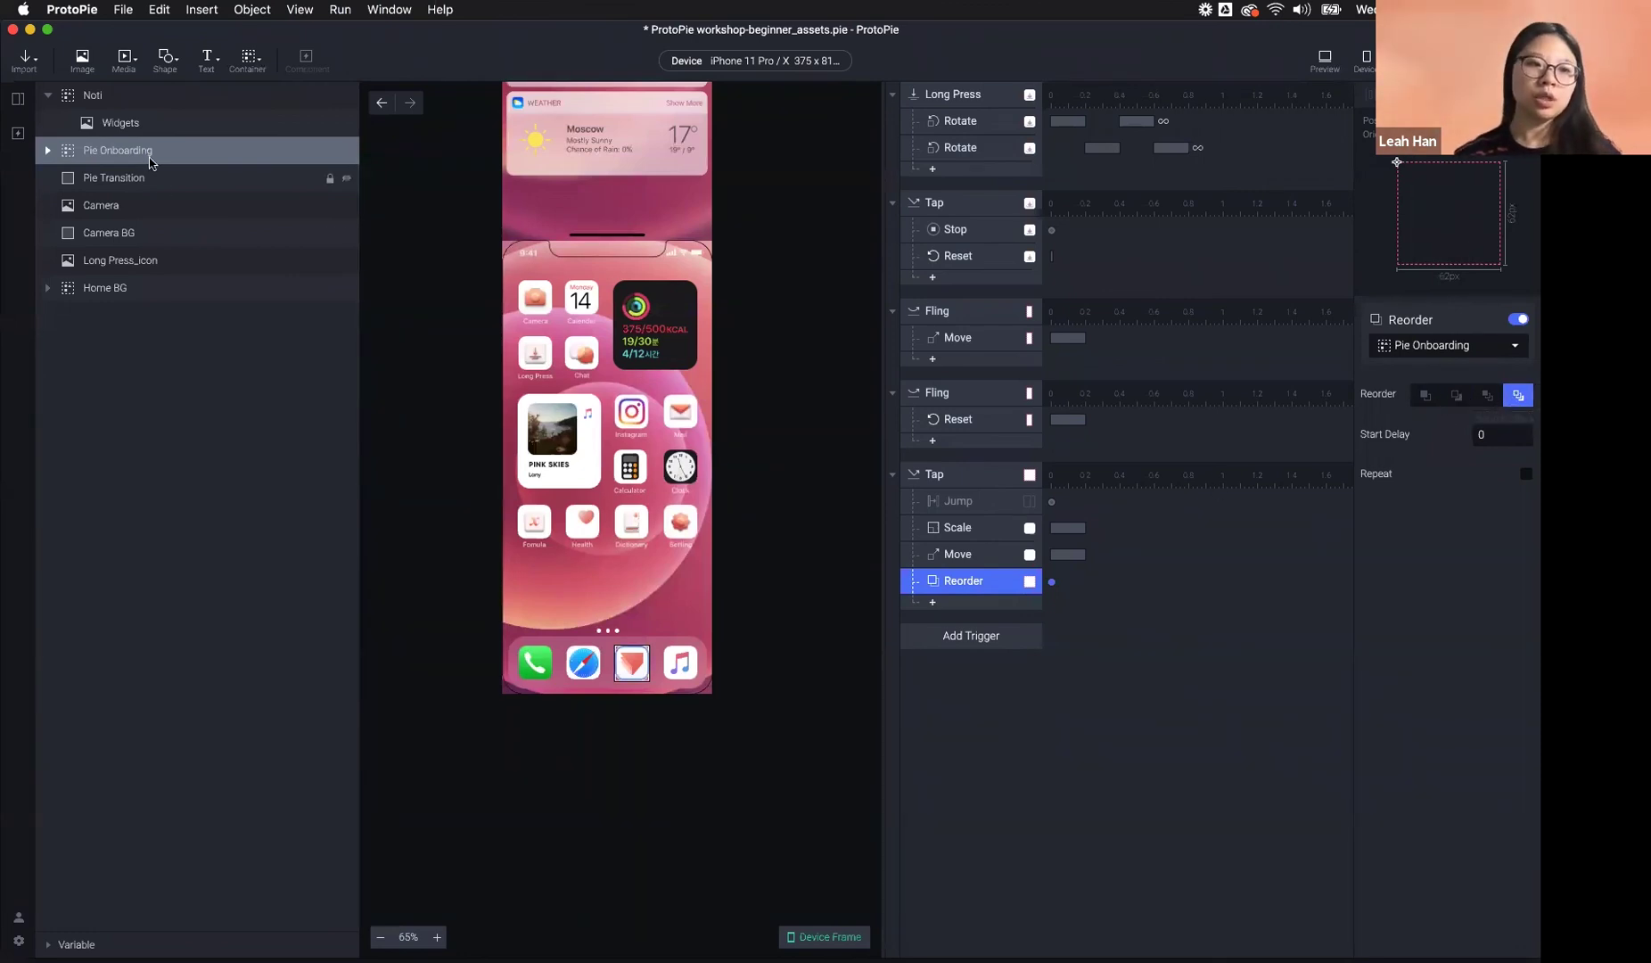
drag(150, 160, 133, 313)
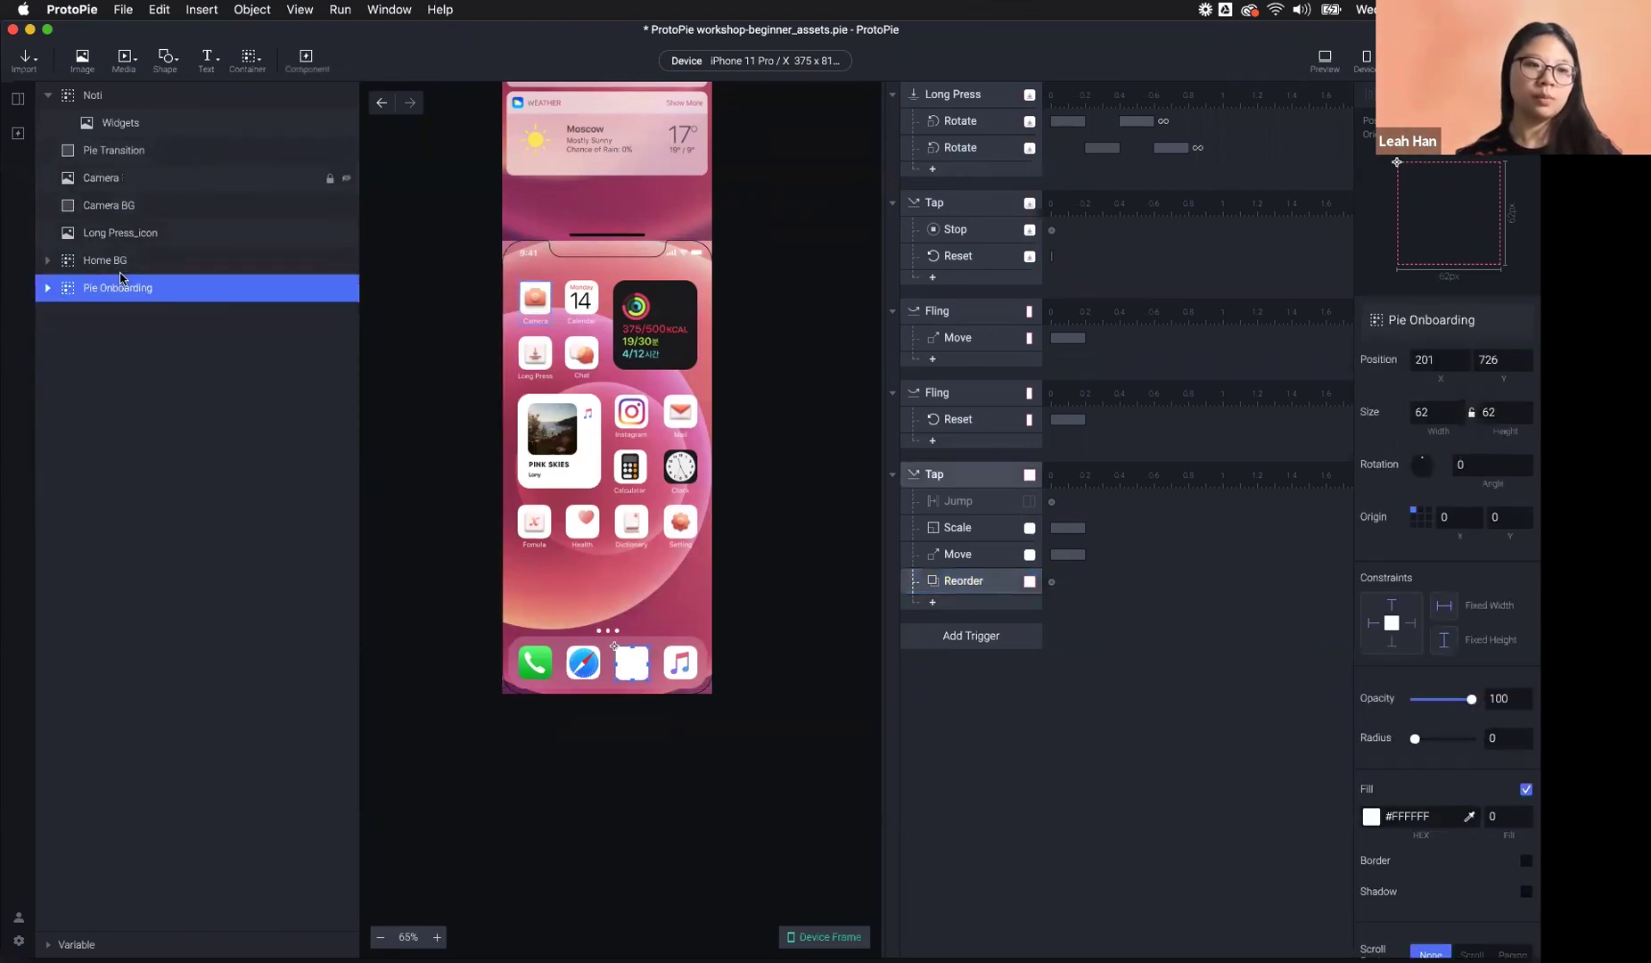
key(super+z)
click(995, 591)
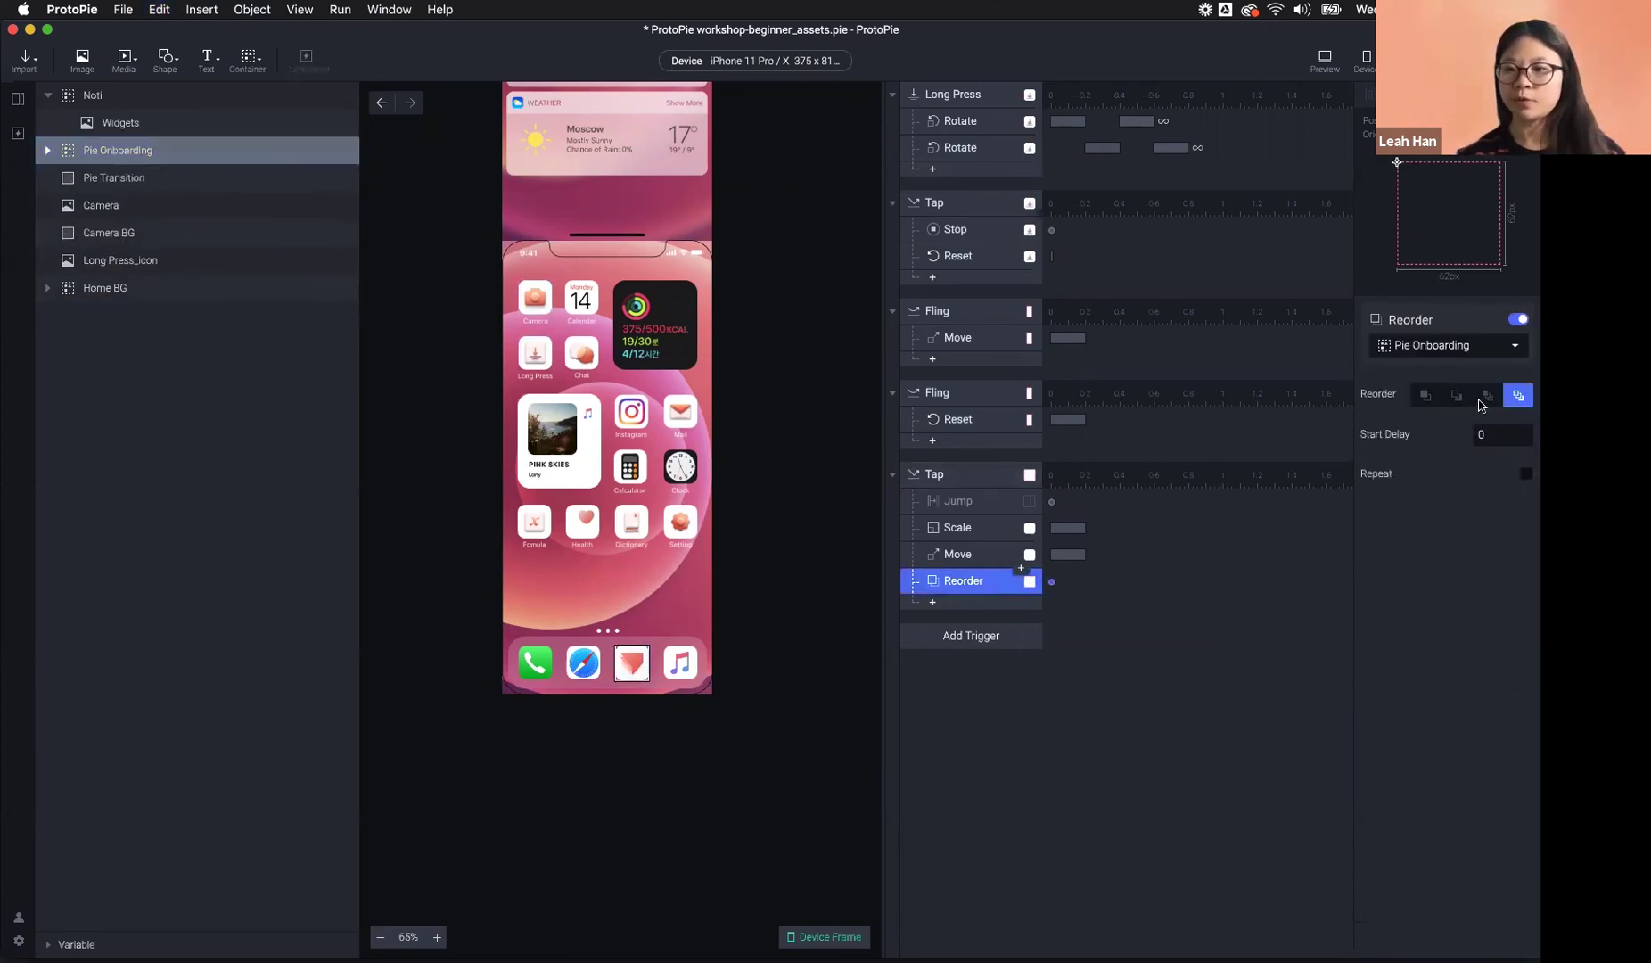
click(1458, 397)
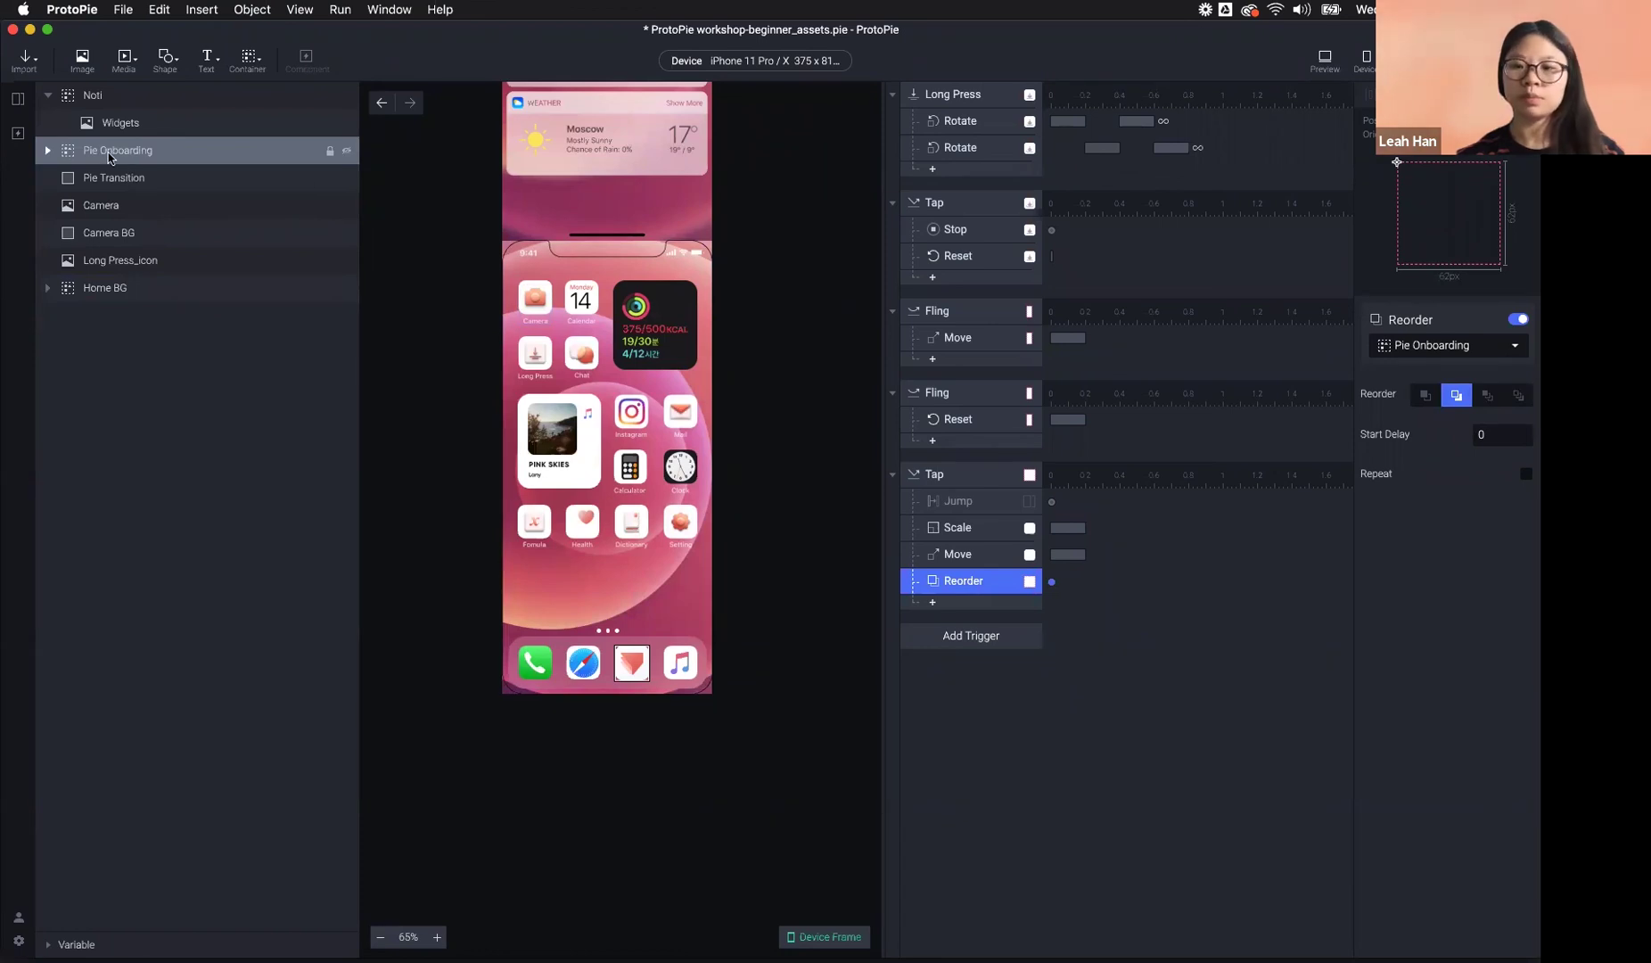
- Demonstrate Send Backward by moving the Pie Onboarding layer below Pie Transition and back above it
drag(107, 159, 89, 178)
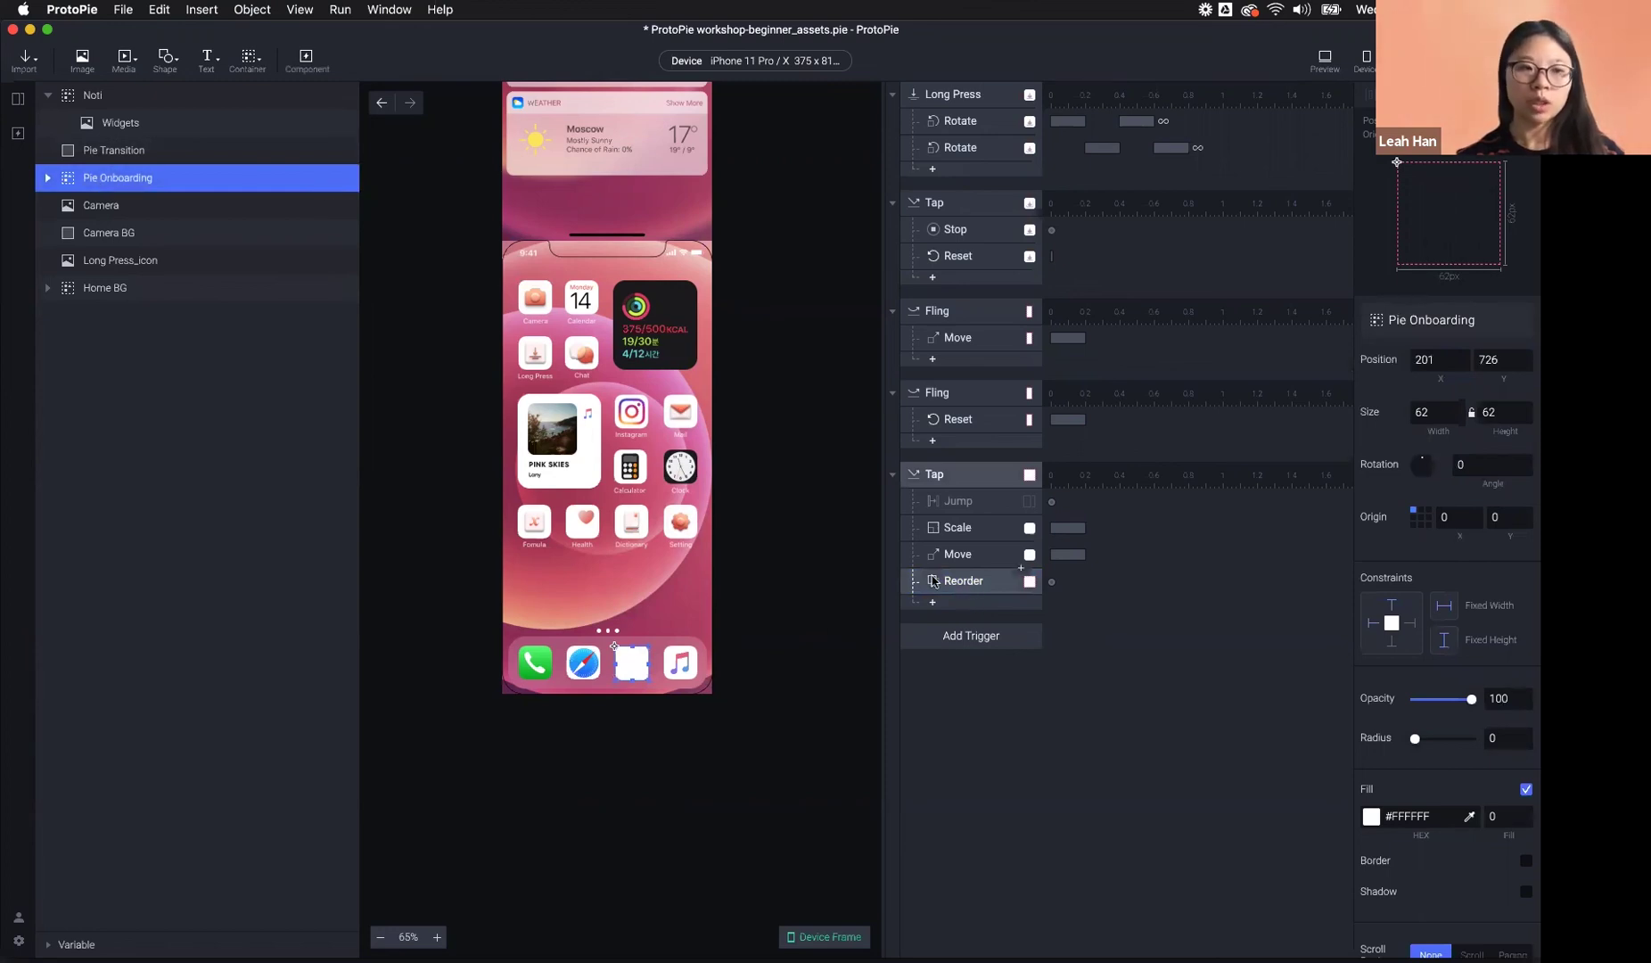
drag(96, 189, 113, 144)
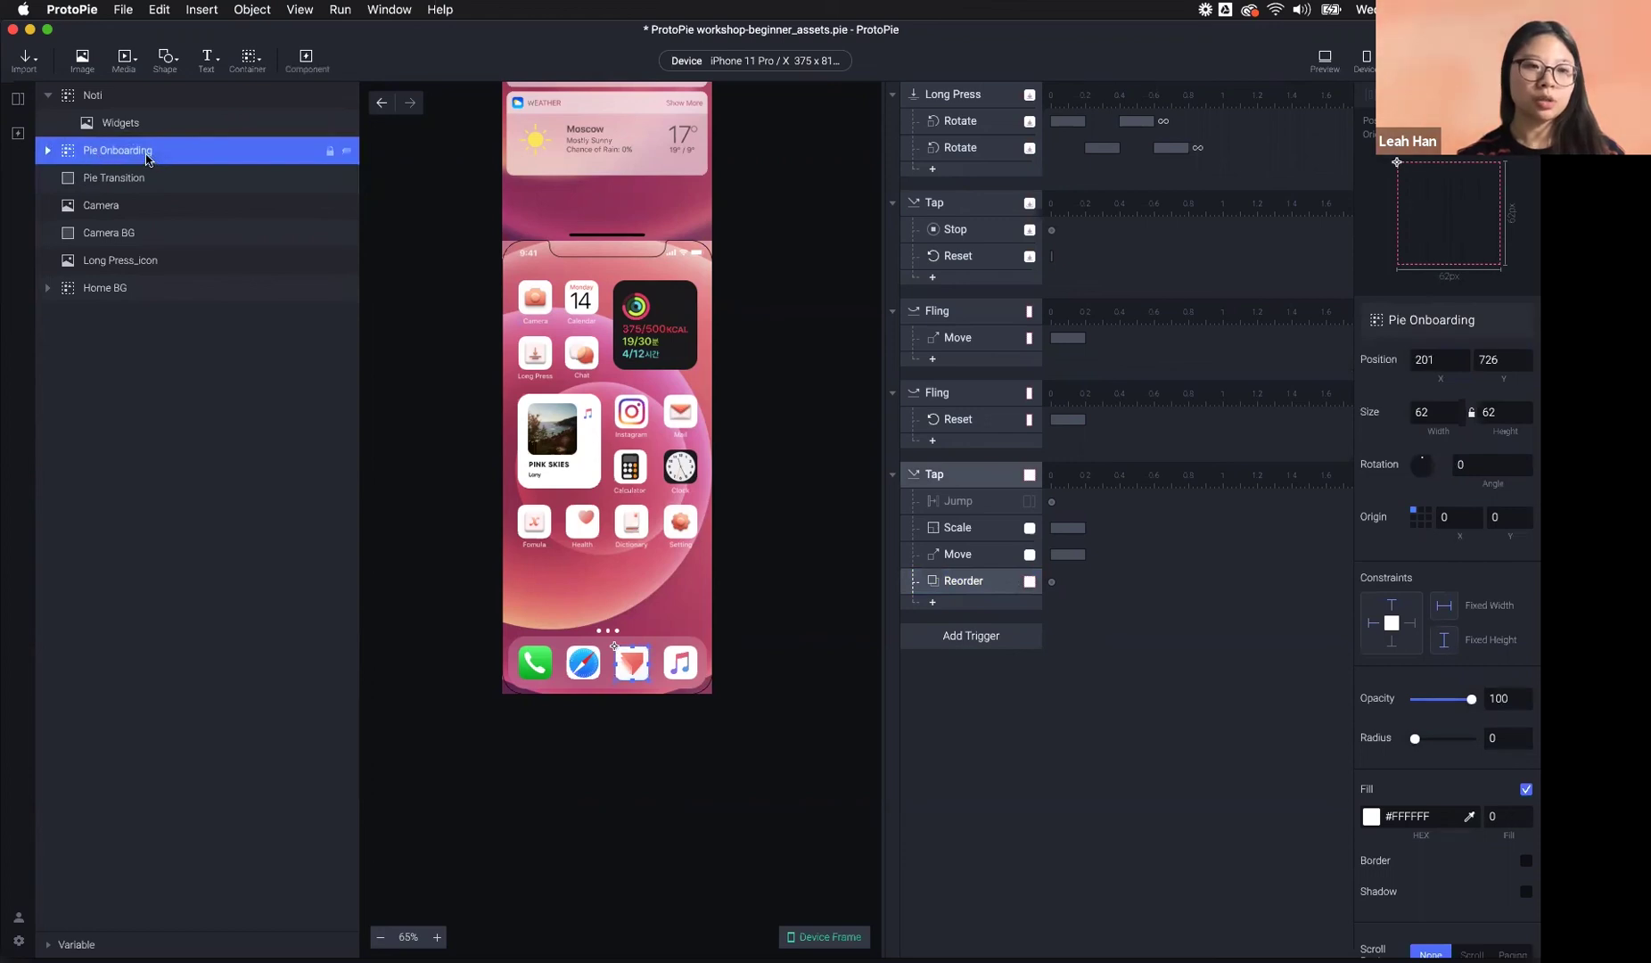
drag(148, 158, 145, 185)
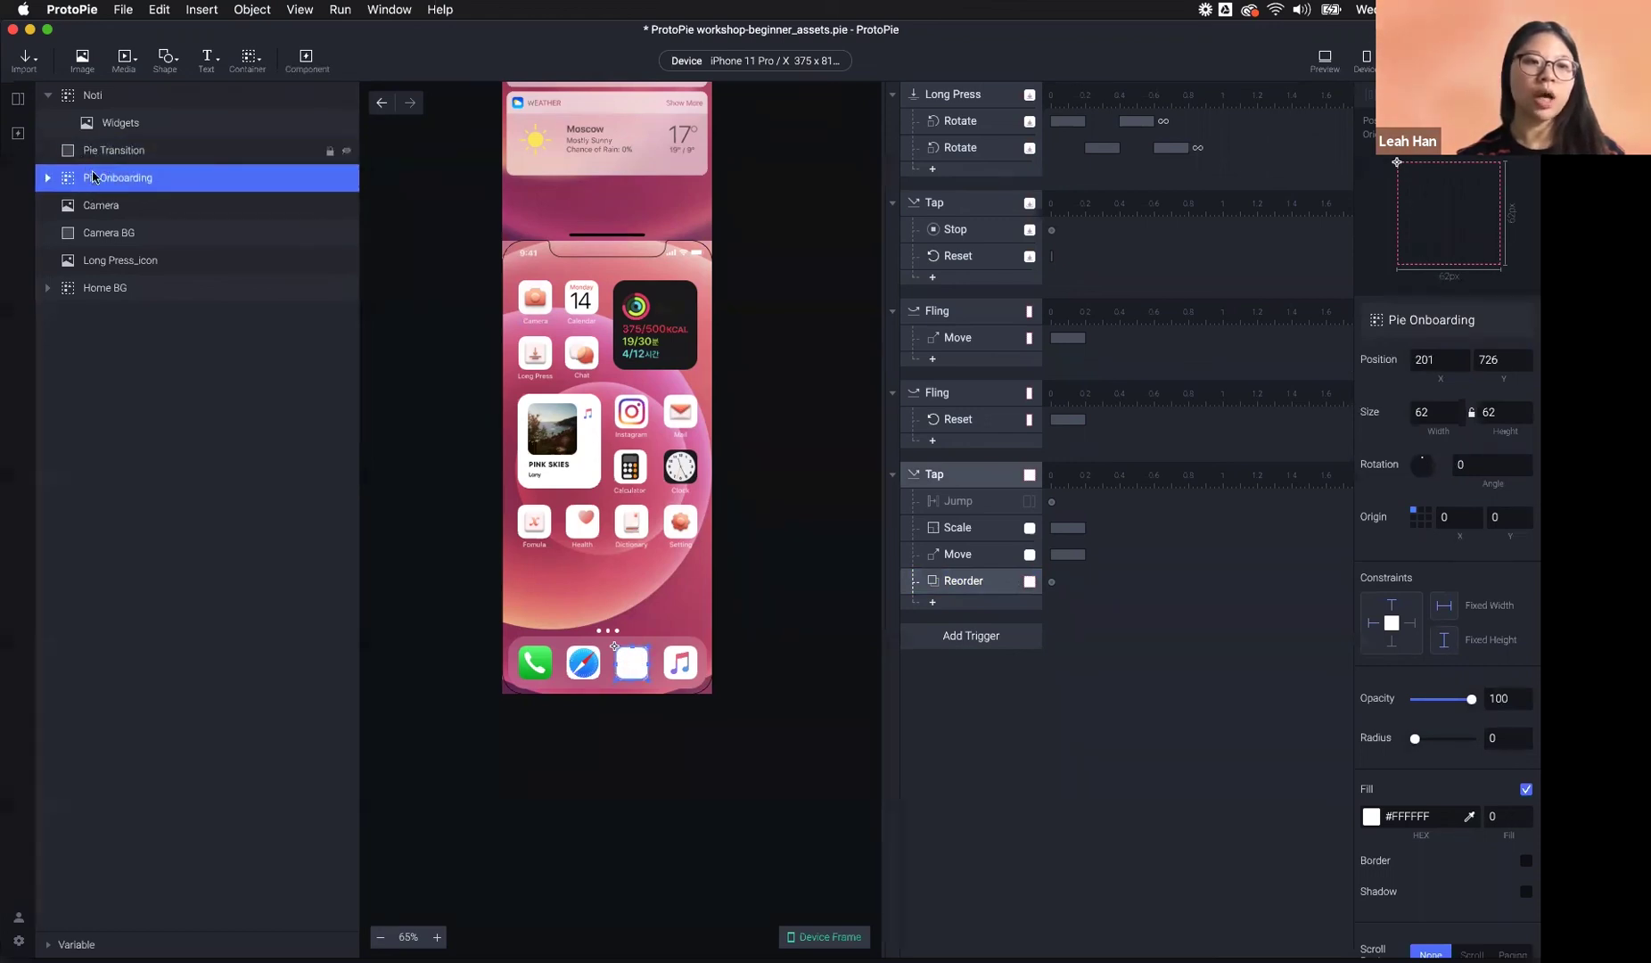
drag(98, 178, 104, 147)
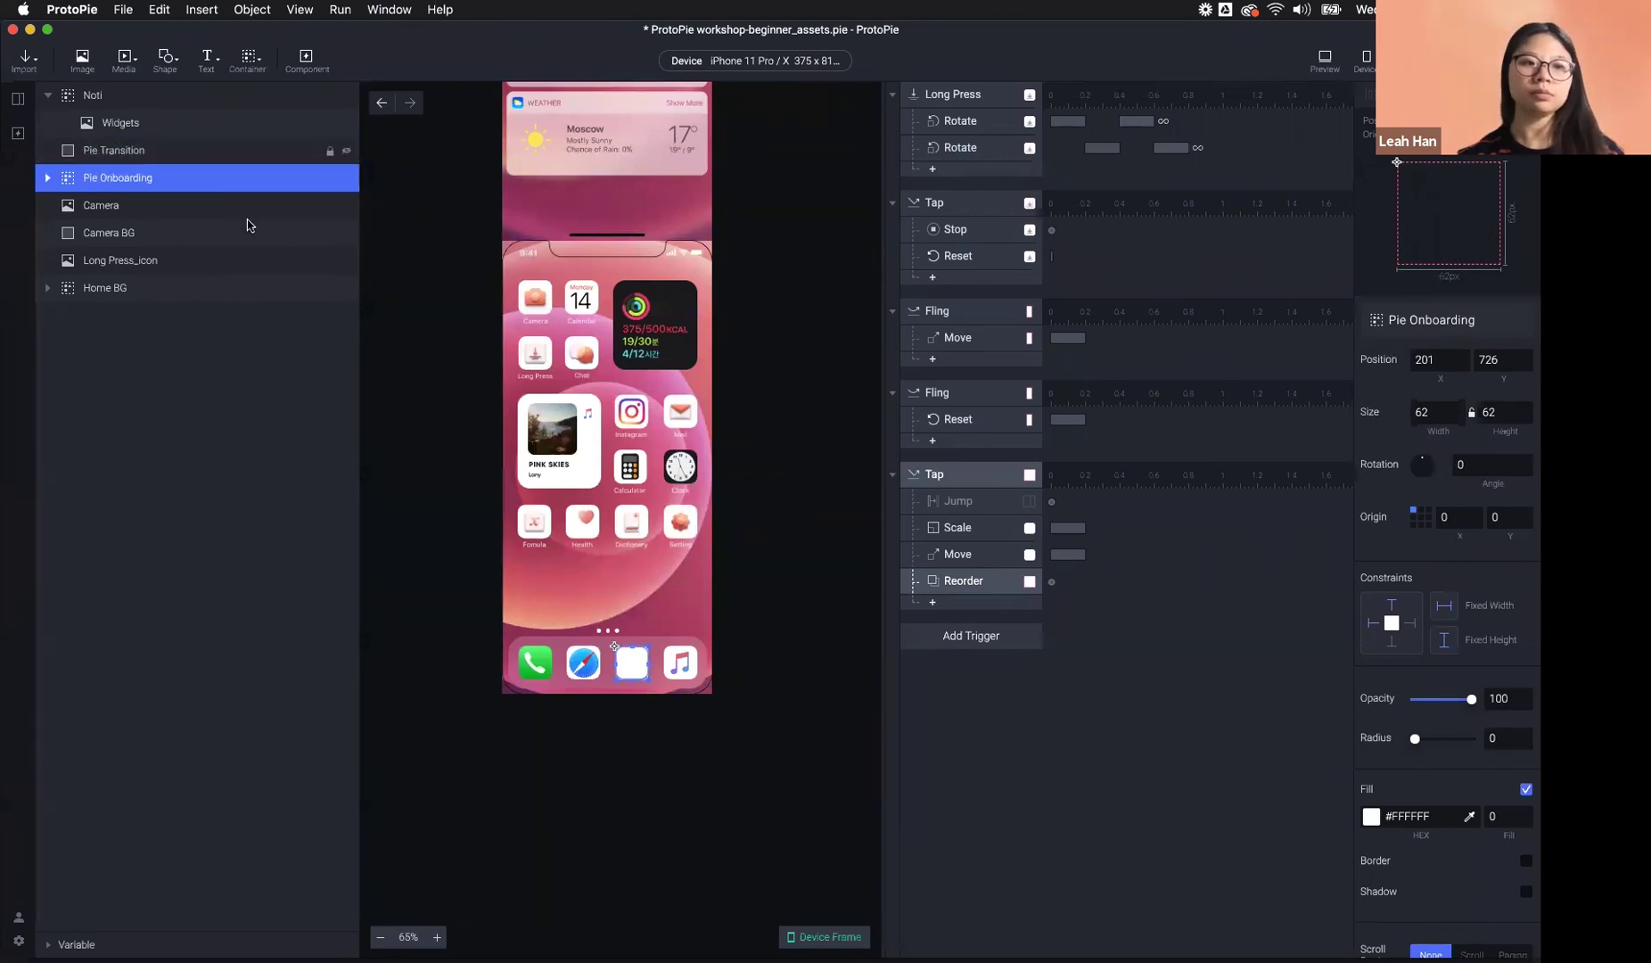
- Preview the home scene to test the Pie icon's Reorder response, and close the preview
click(961, 583)
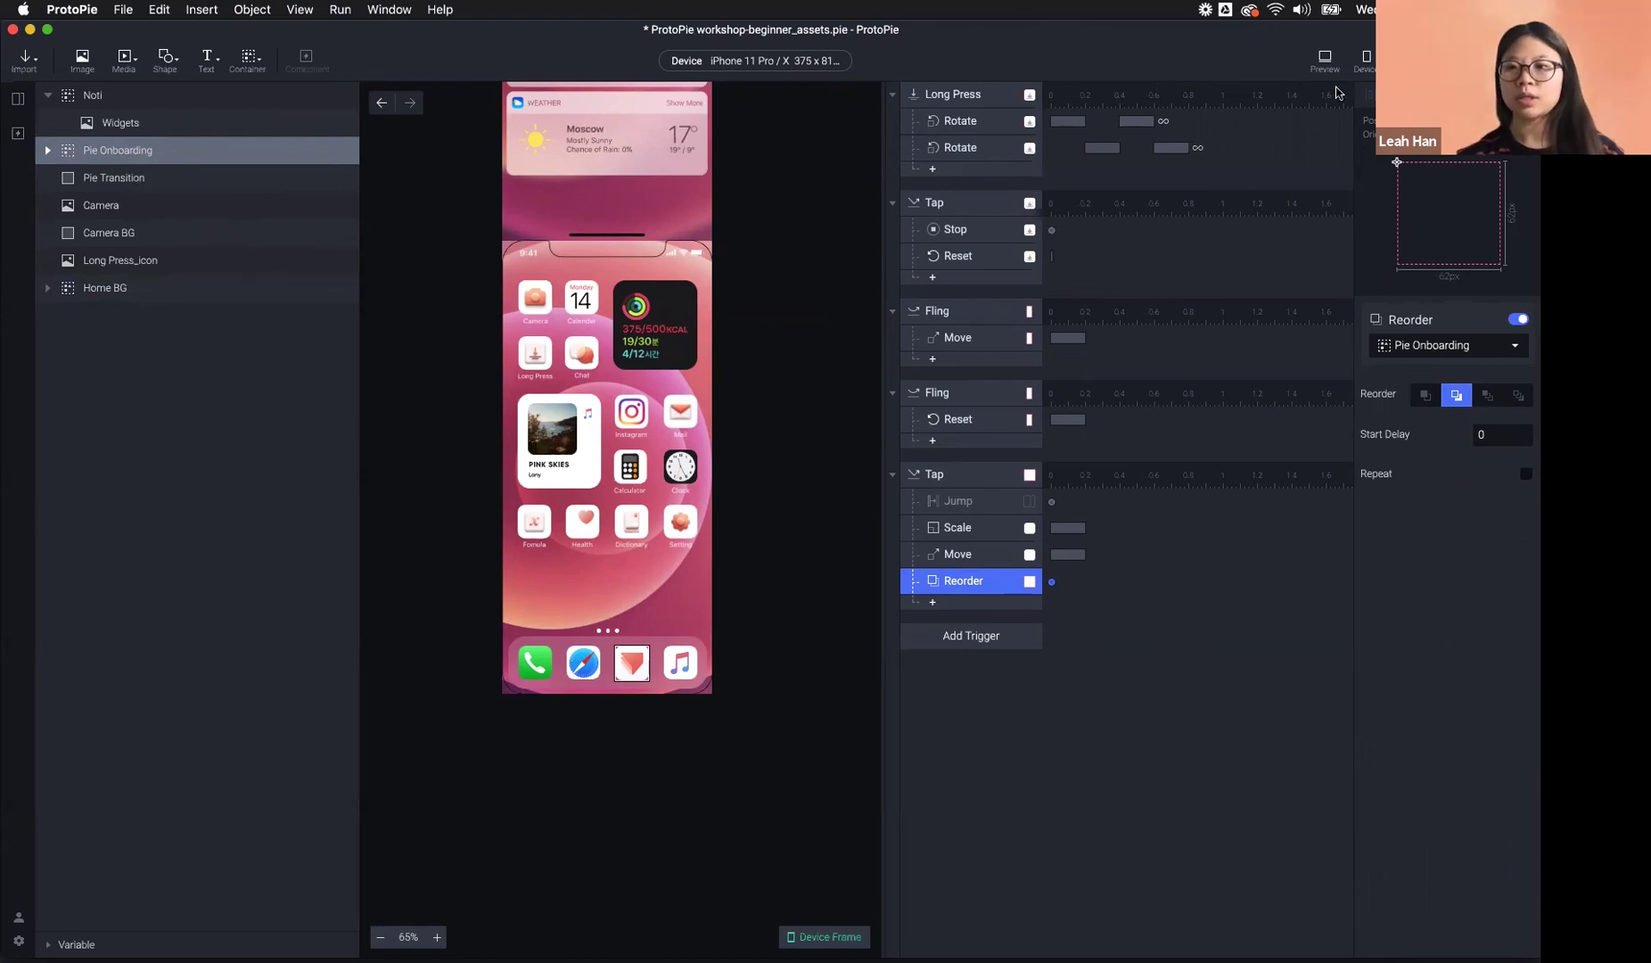
click(1324, 61)
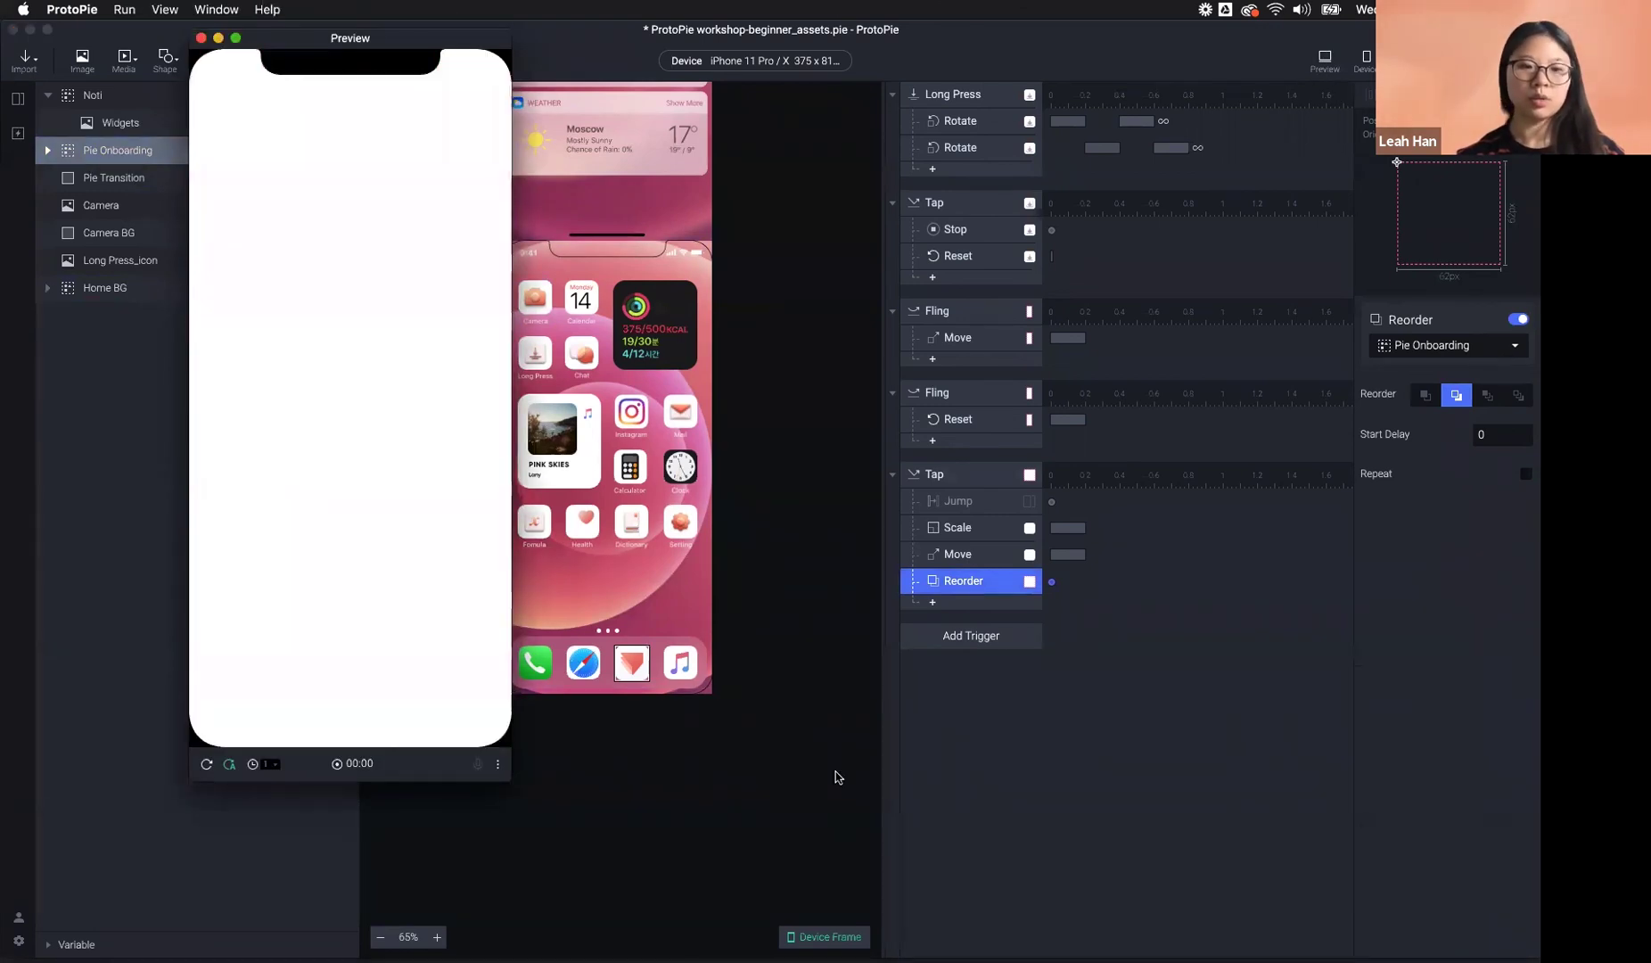
key(super+w)
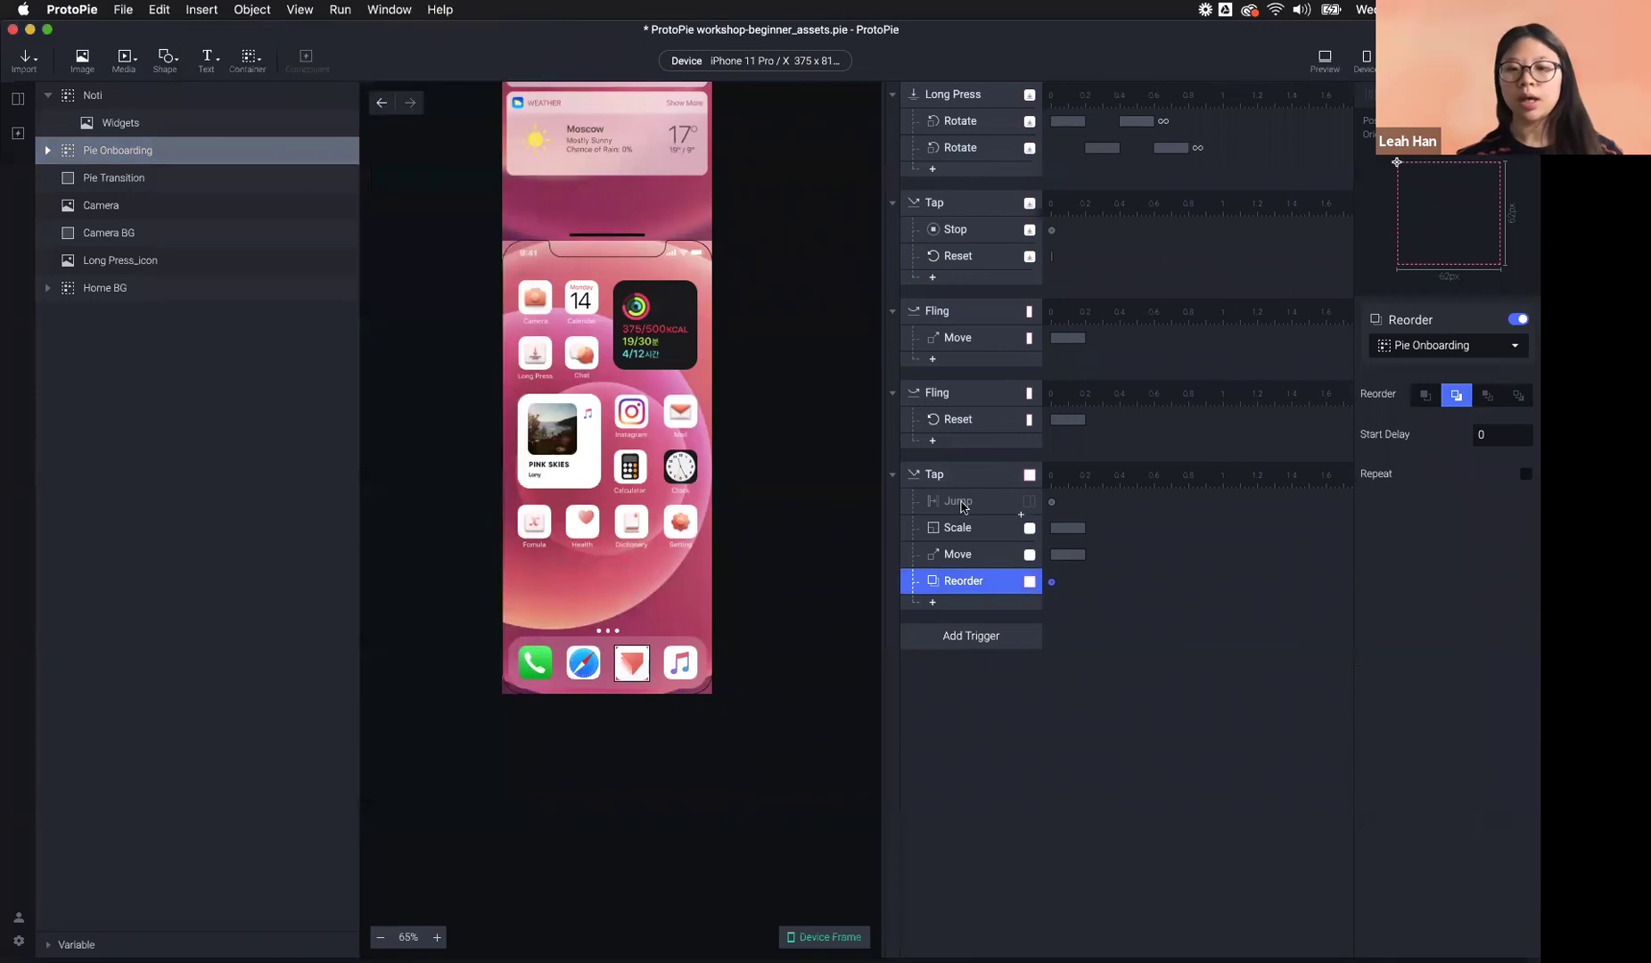
- Re-enable the Jump response in the Pie icon's Tap trigger with a start delay of 0.2, and check the timing of its other responses
click(959, 501)
click(1518, 319)
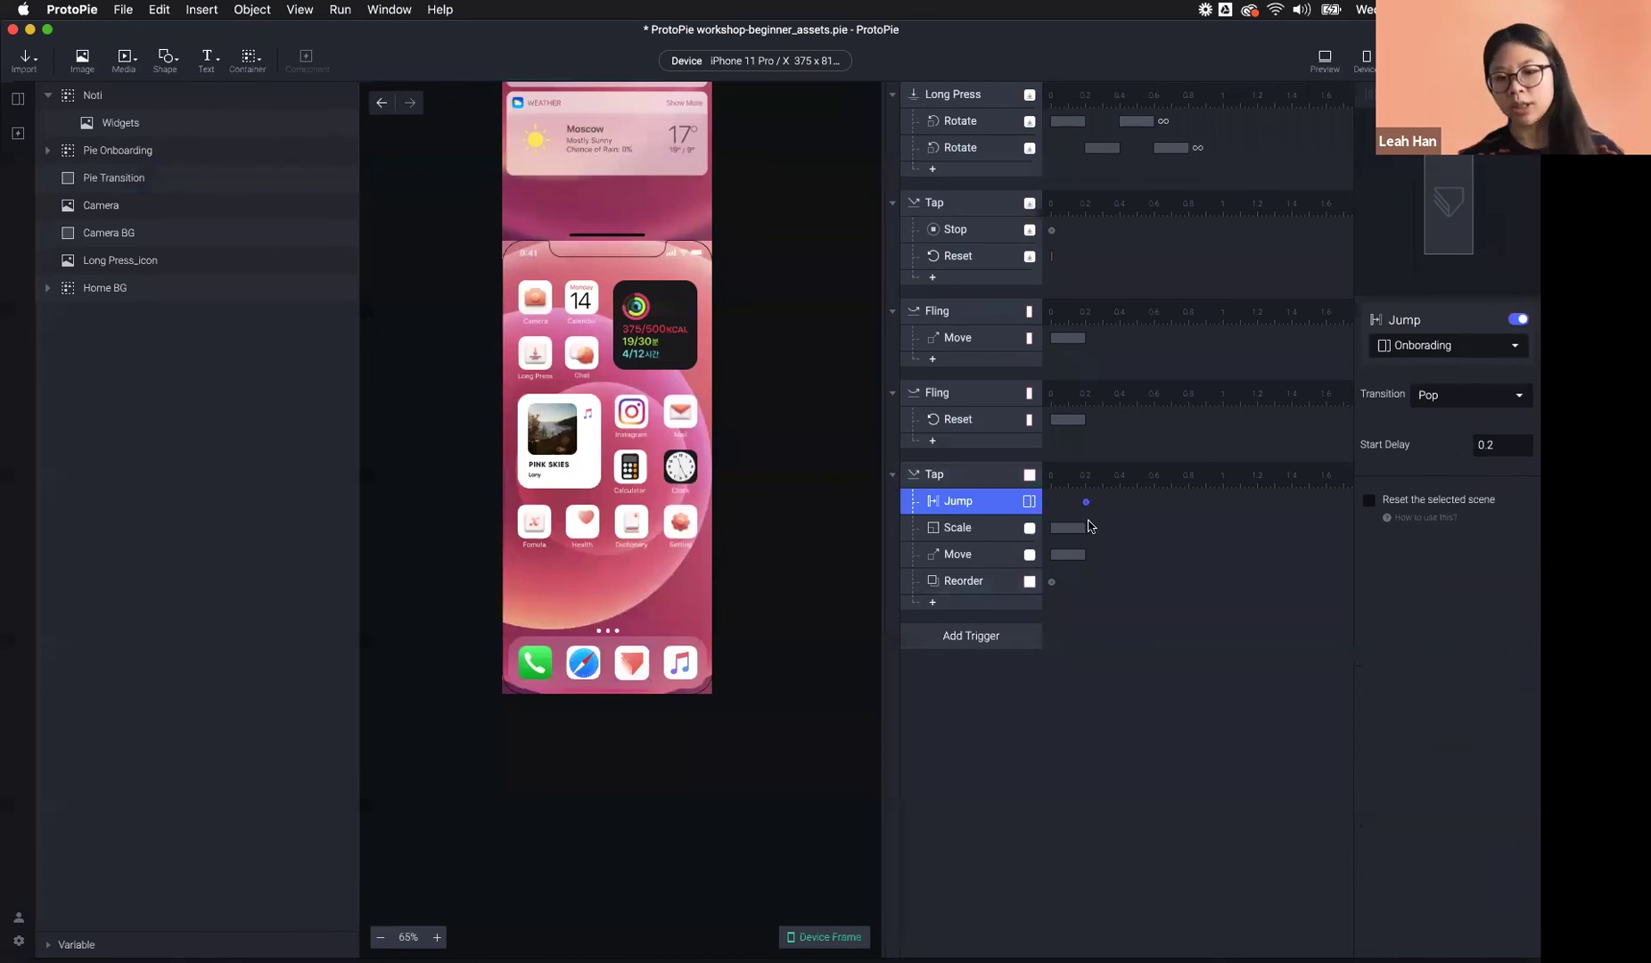
click(972, 552)
key(Down)
click(966, 536)
key(Down)
key(Down)
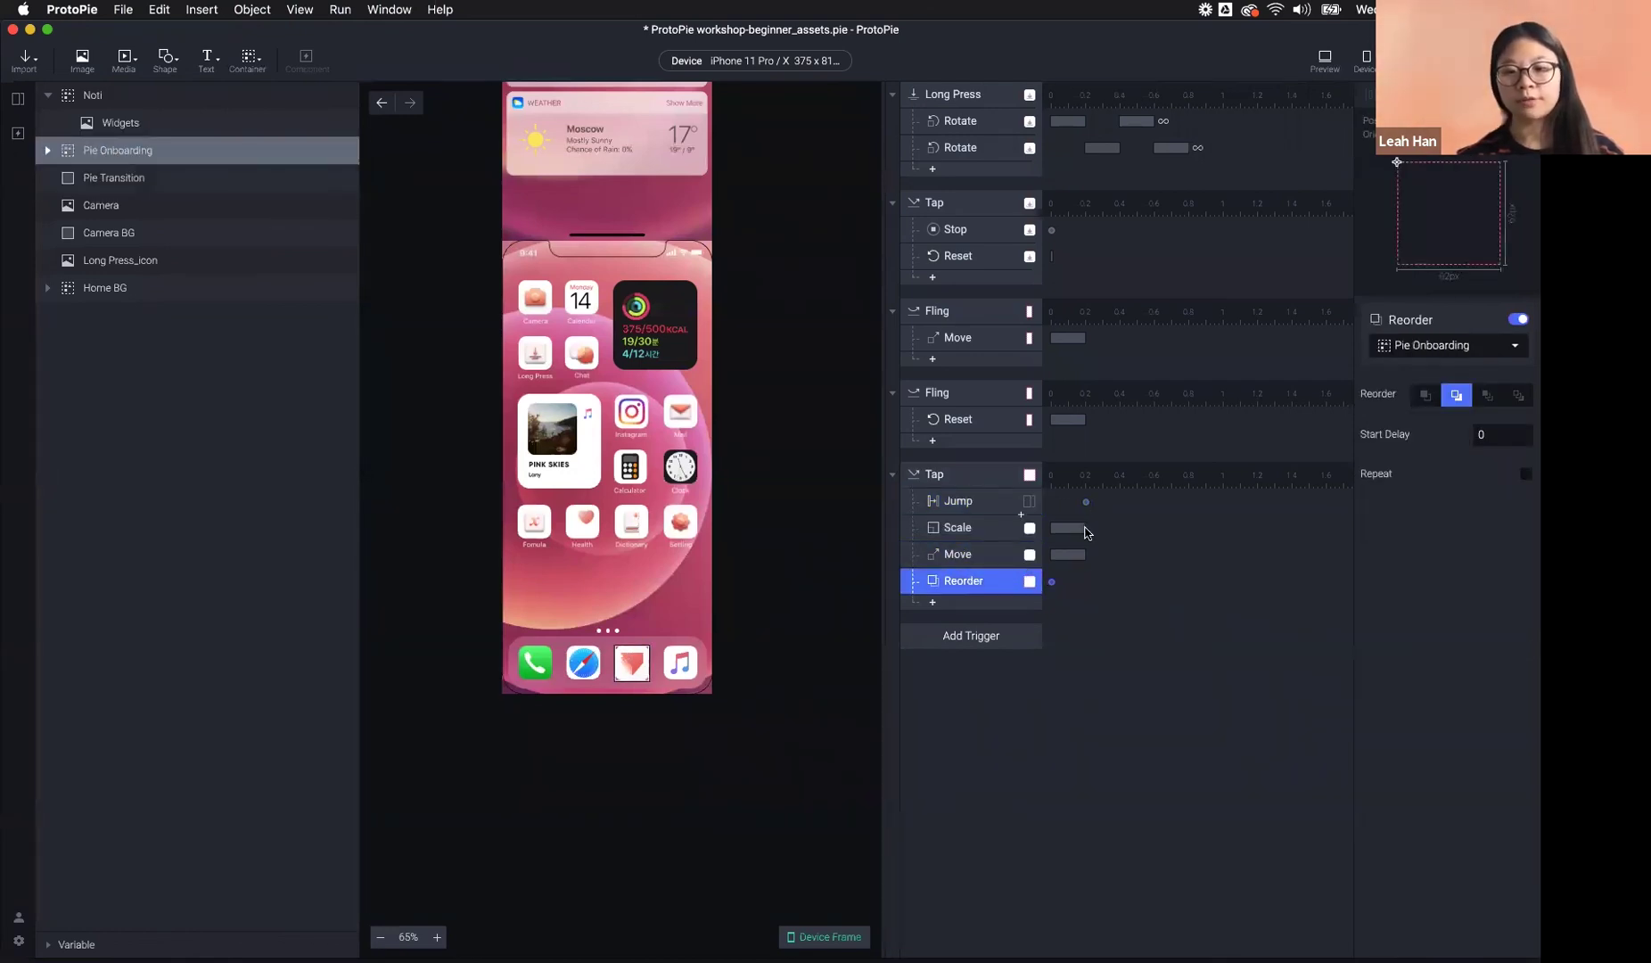
- Preview the home scene, tap the Pie icon to test the delayed jump to Onborading, and return home through Get Started
click(981, 504)
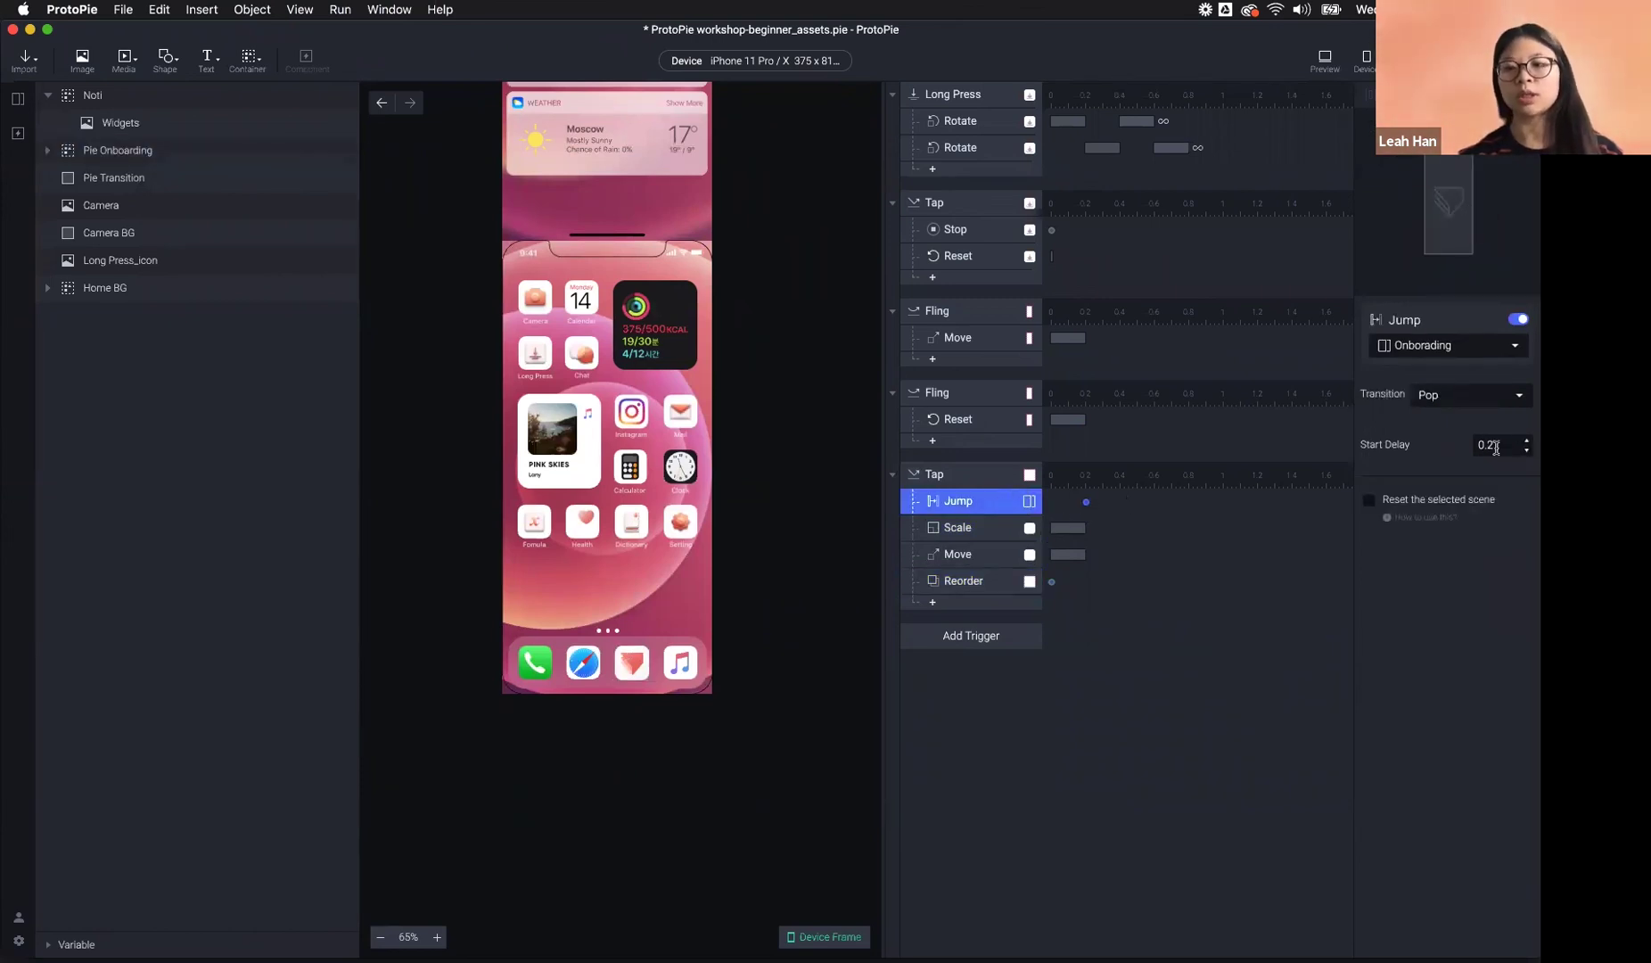
click(1305, 81)
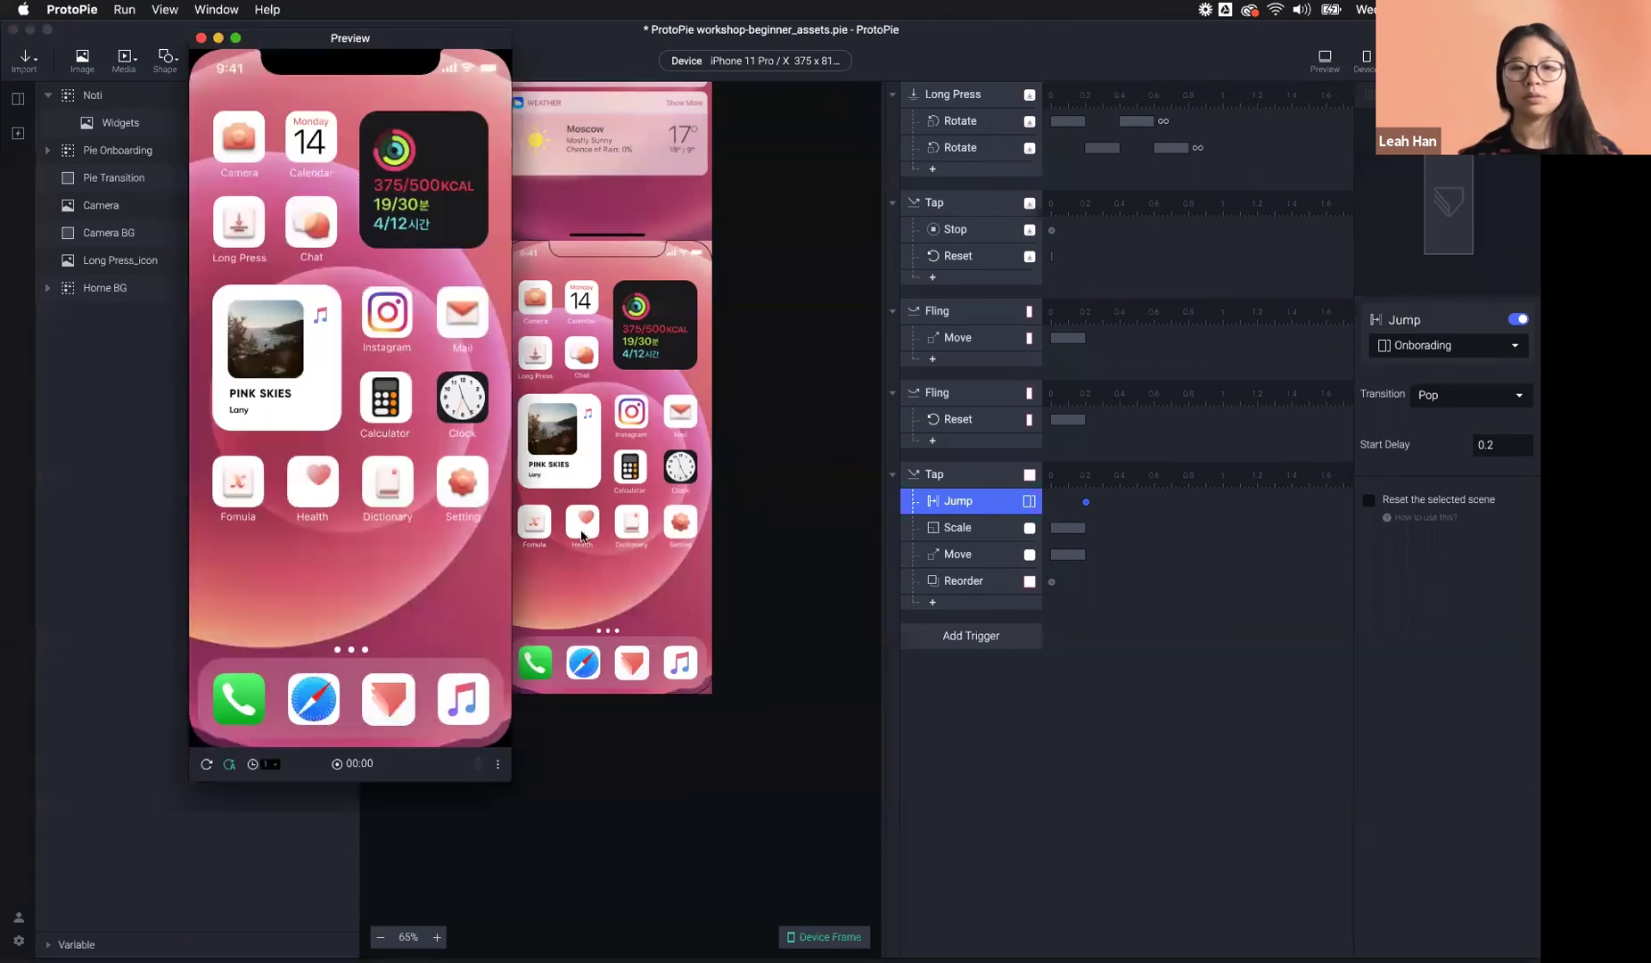
click(383, 694)
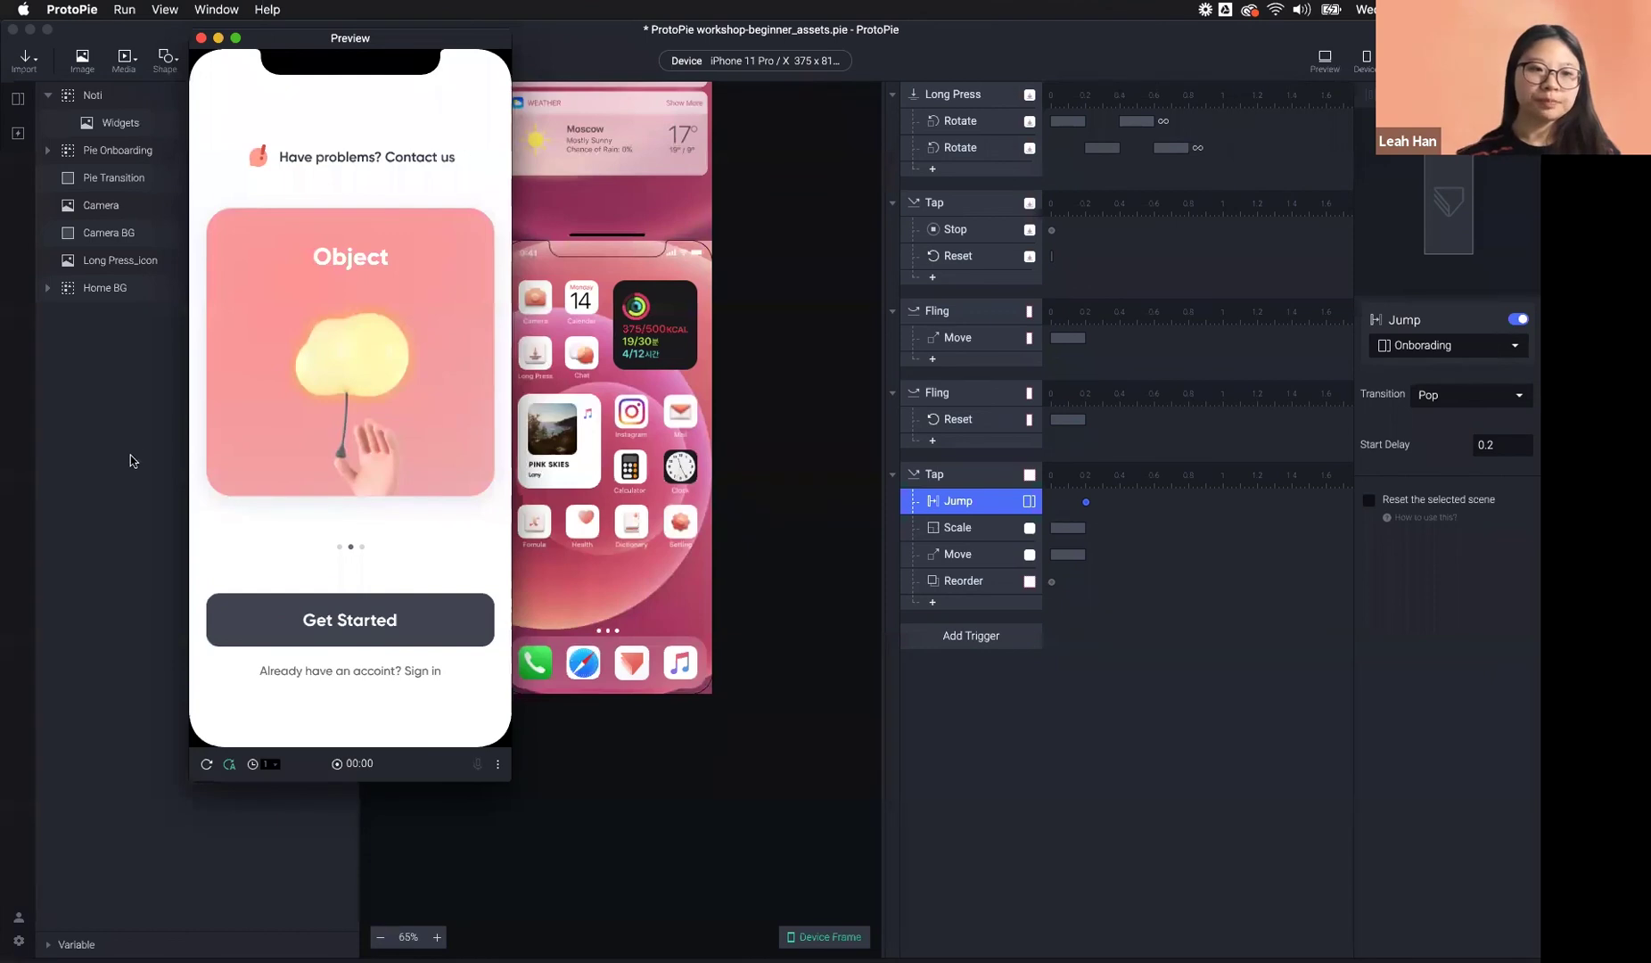
click(326, 615)
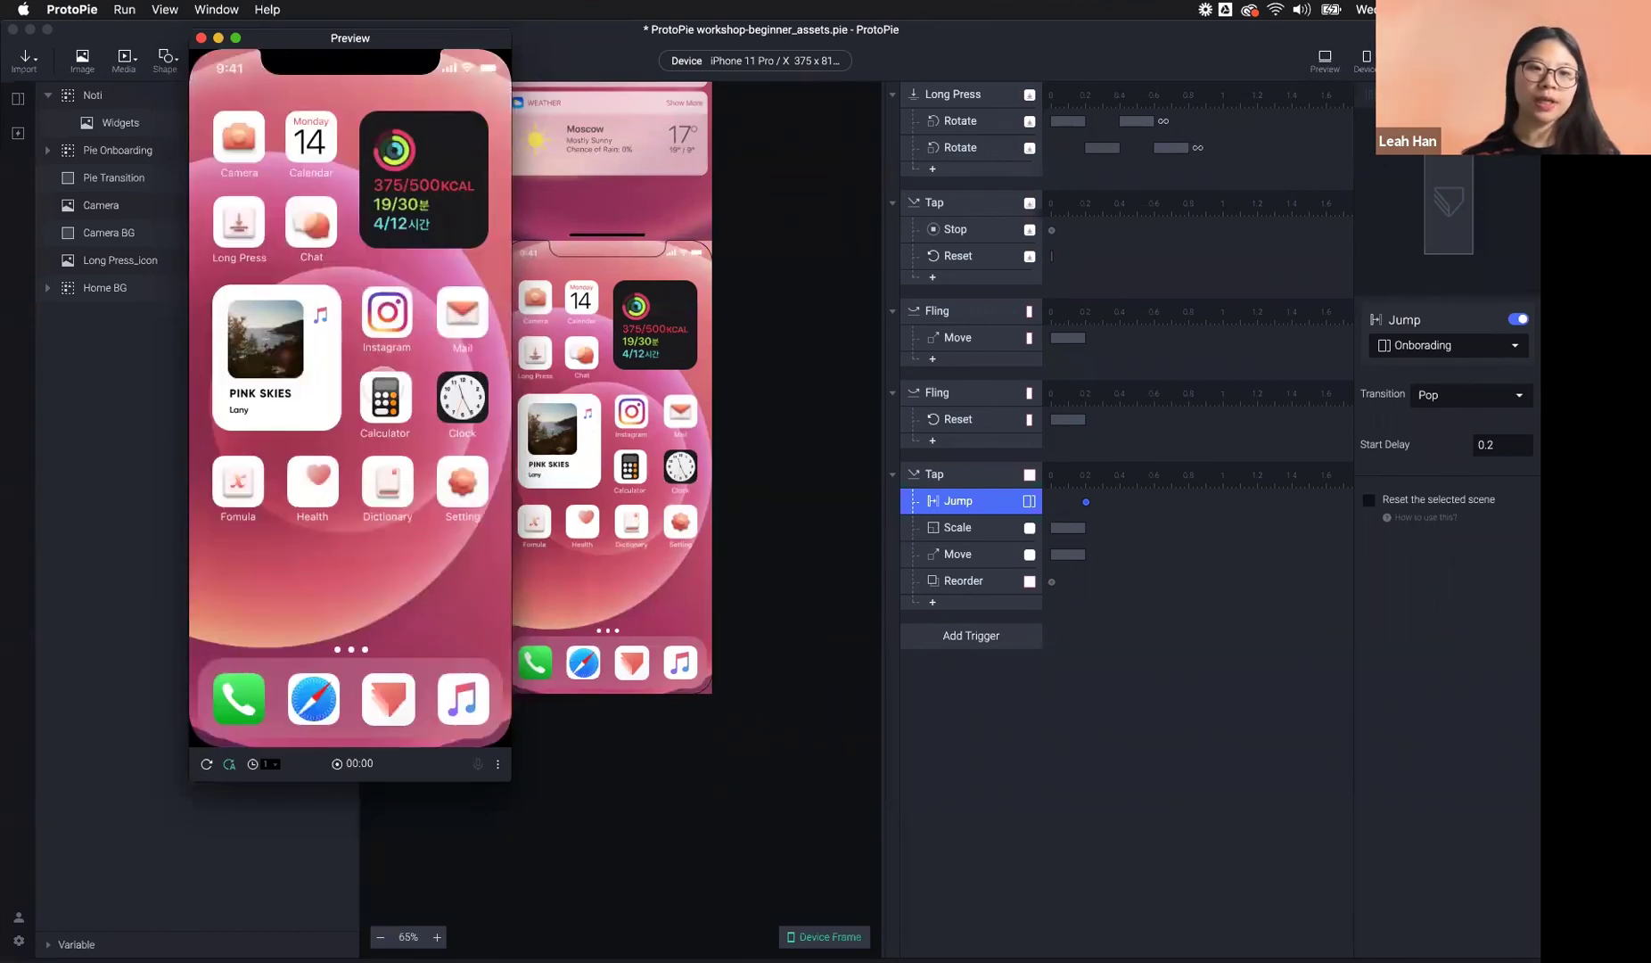
- In the Onborading scene, set the Get Started Jump response's transition to Pop and preview the scene
key(super+w)
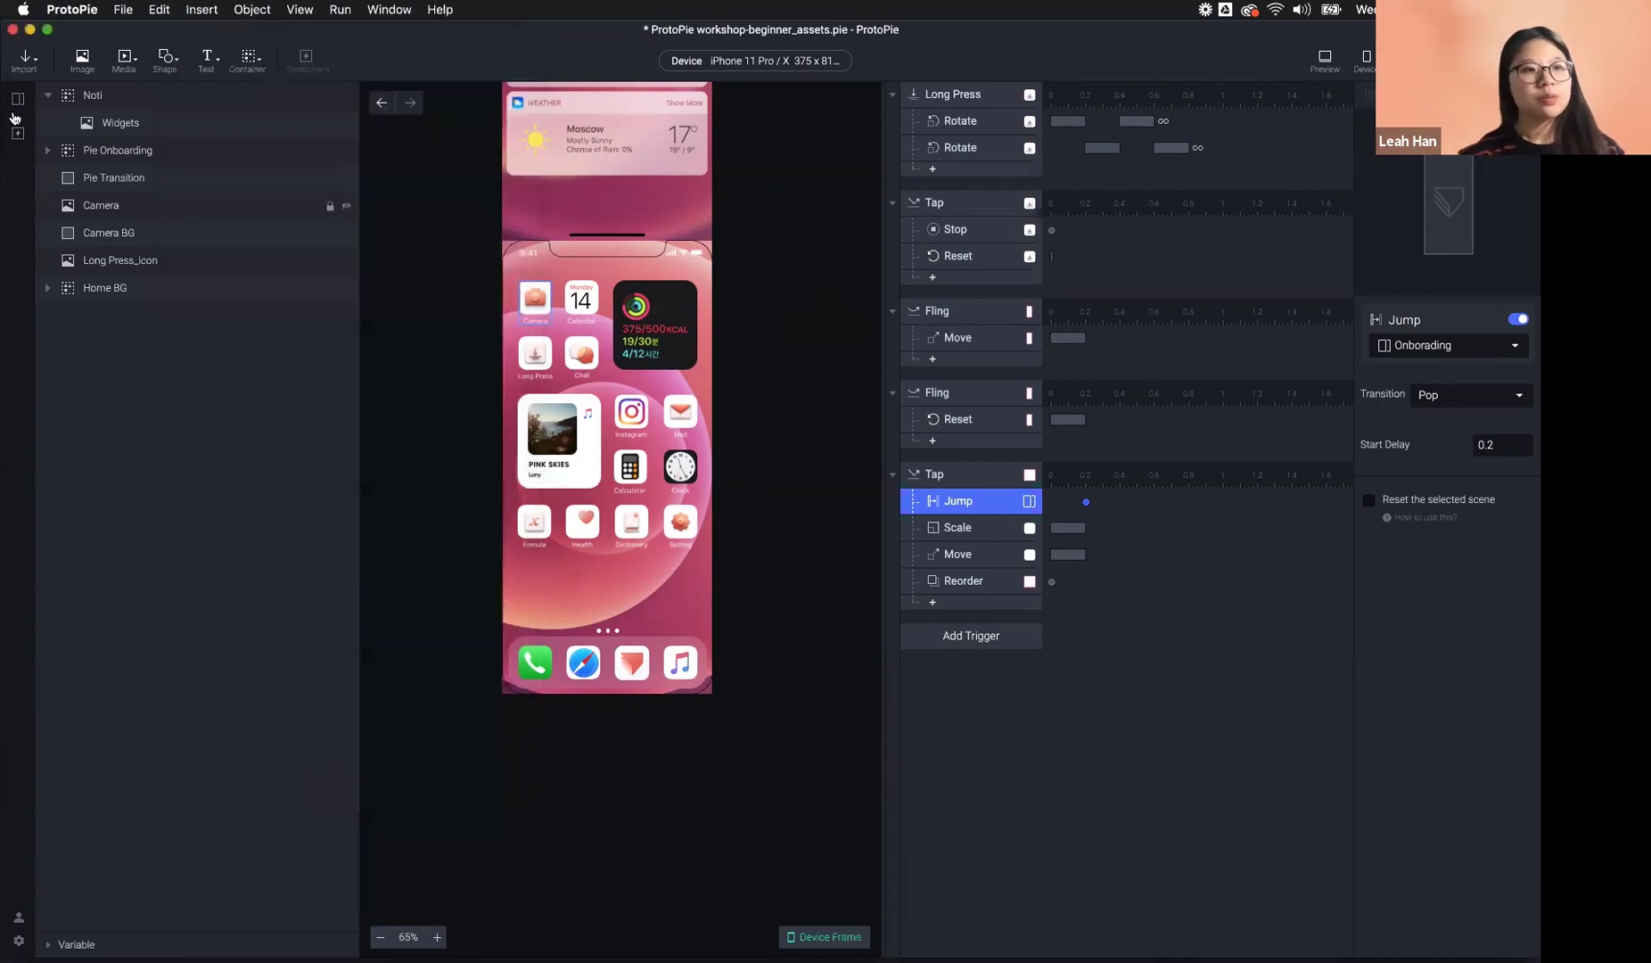
click(18, 133)
click(161, 222)
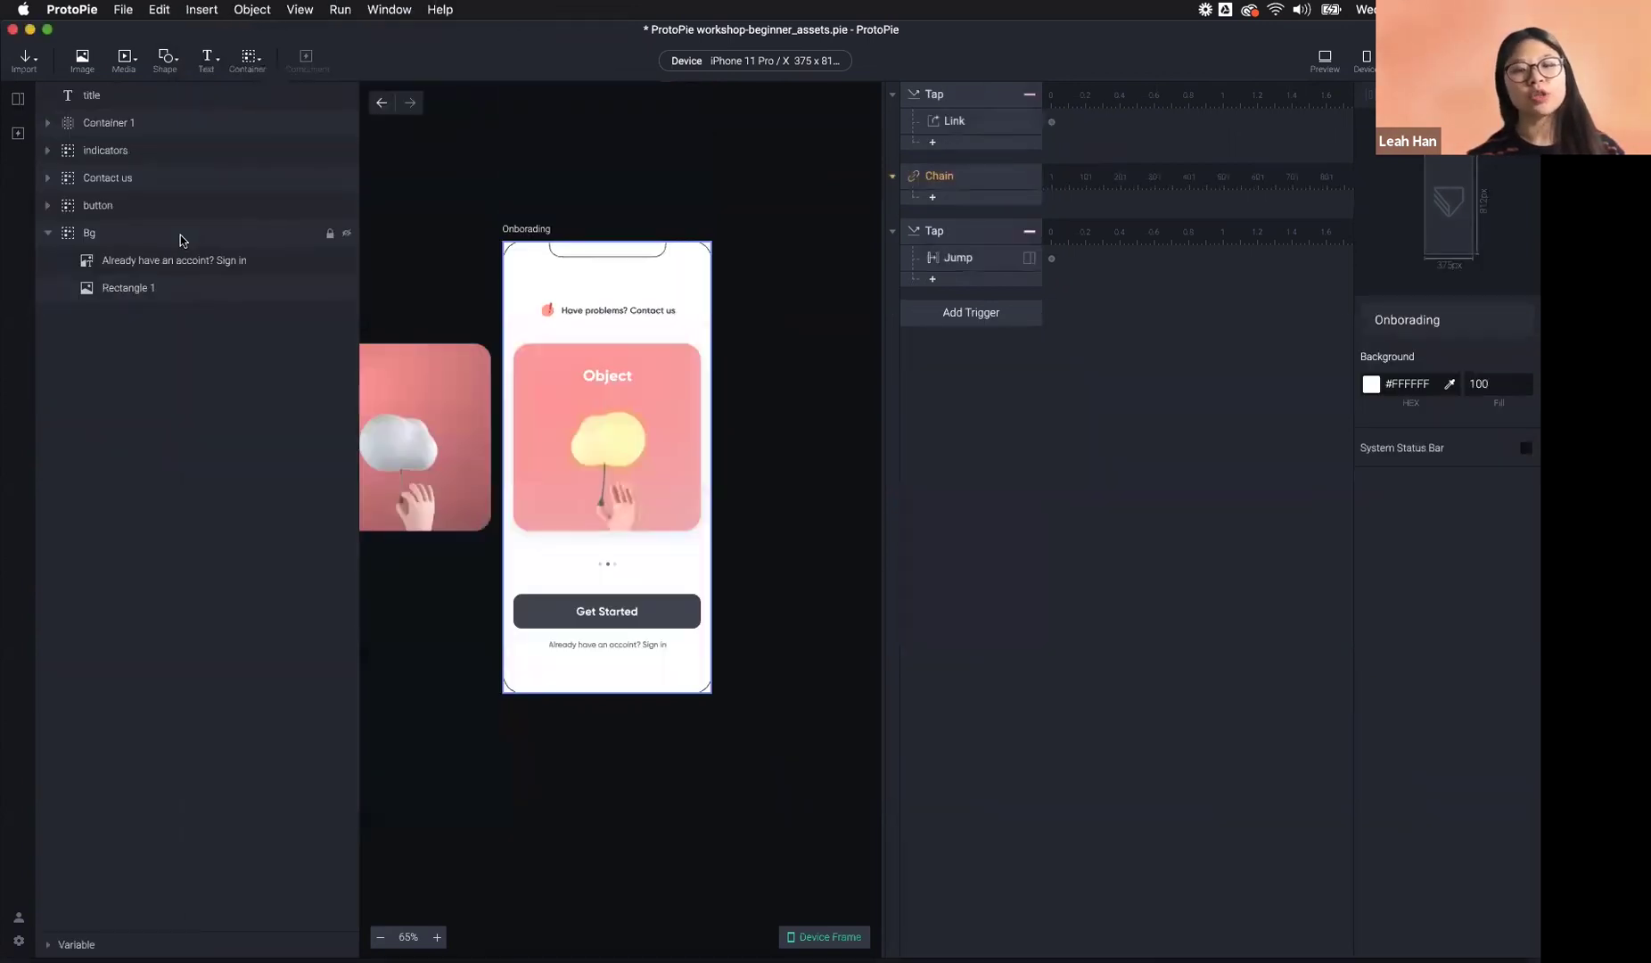
click(958, 257)
click(1439, 395)
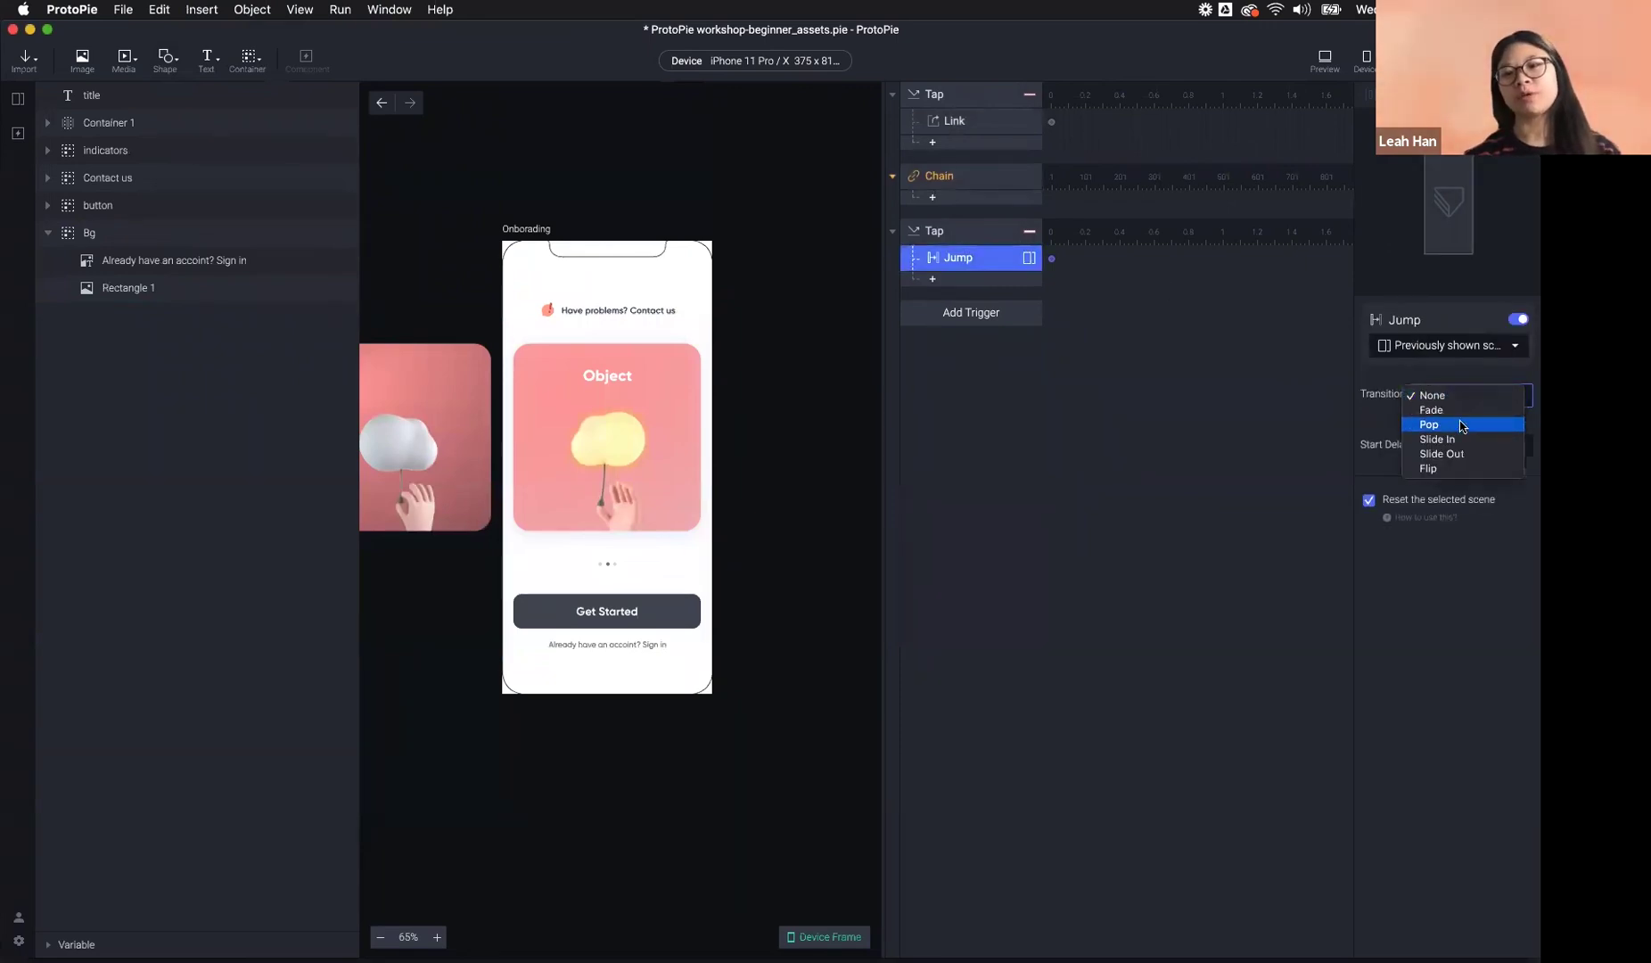
click(1462, 425)
click(1304, 59)
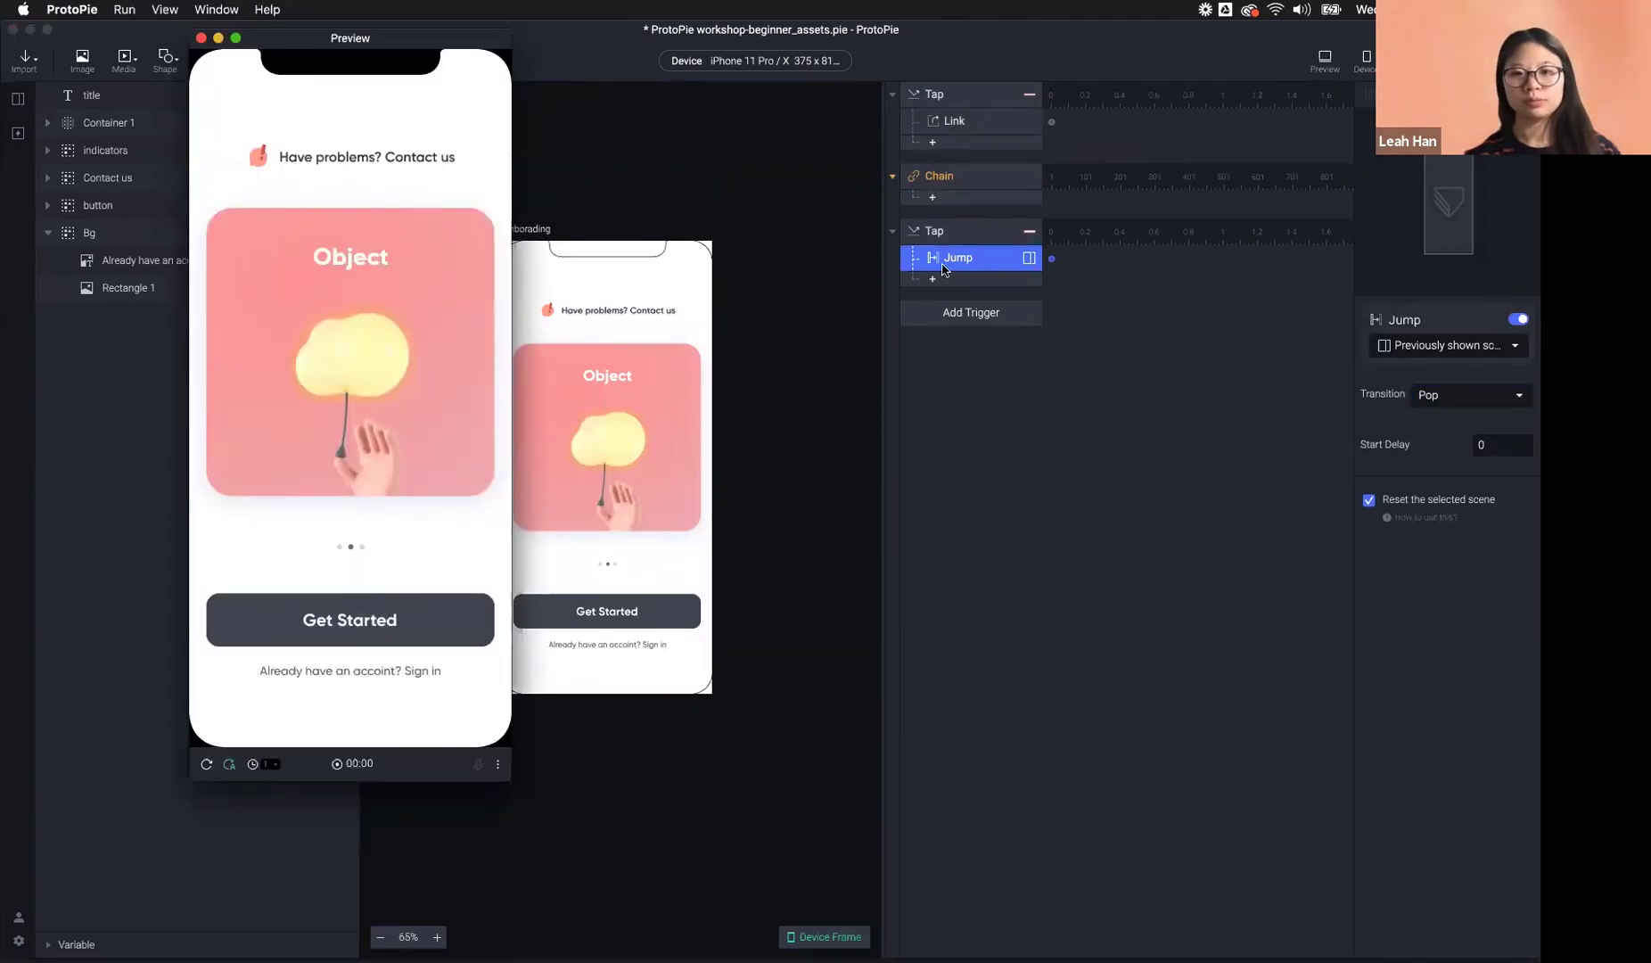
- Set the Jump response's target scene to home and preview the return through Get Started
click(1458, 361)
click(1456, 350)
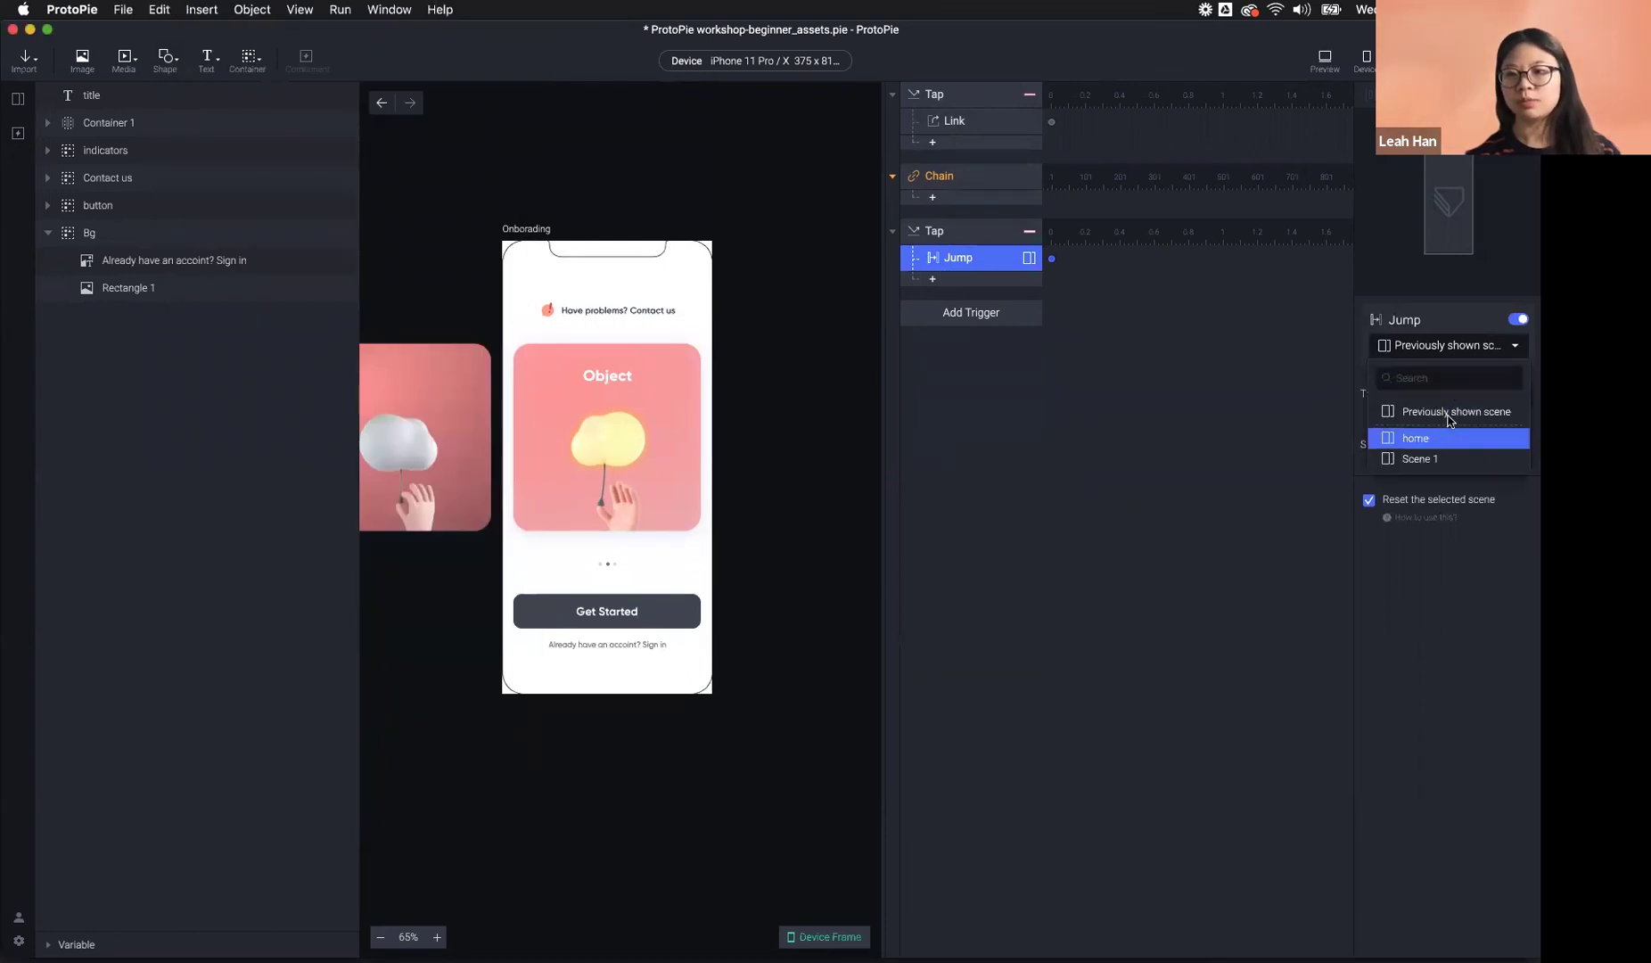
click(1417, 434)
click(1324, 60)
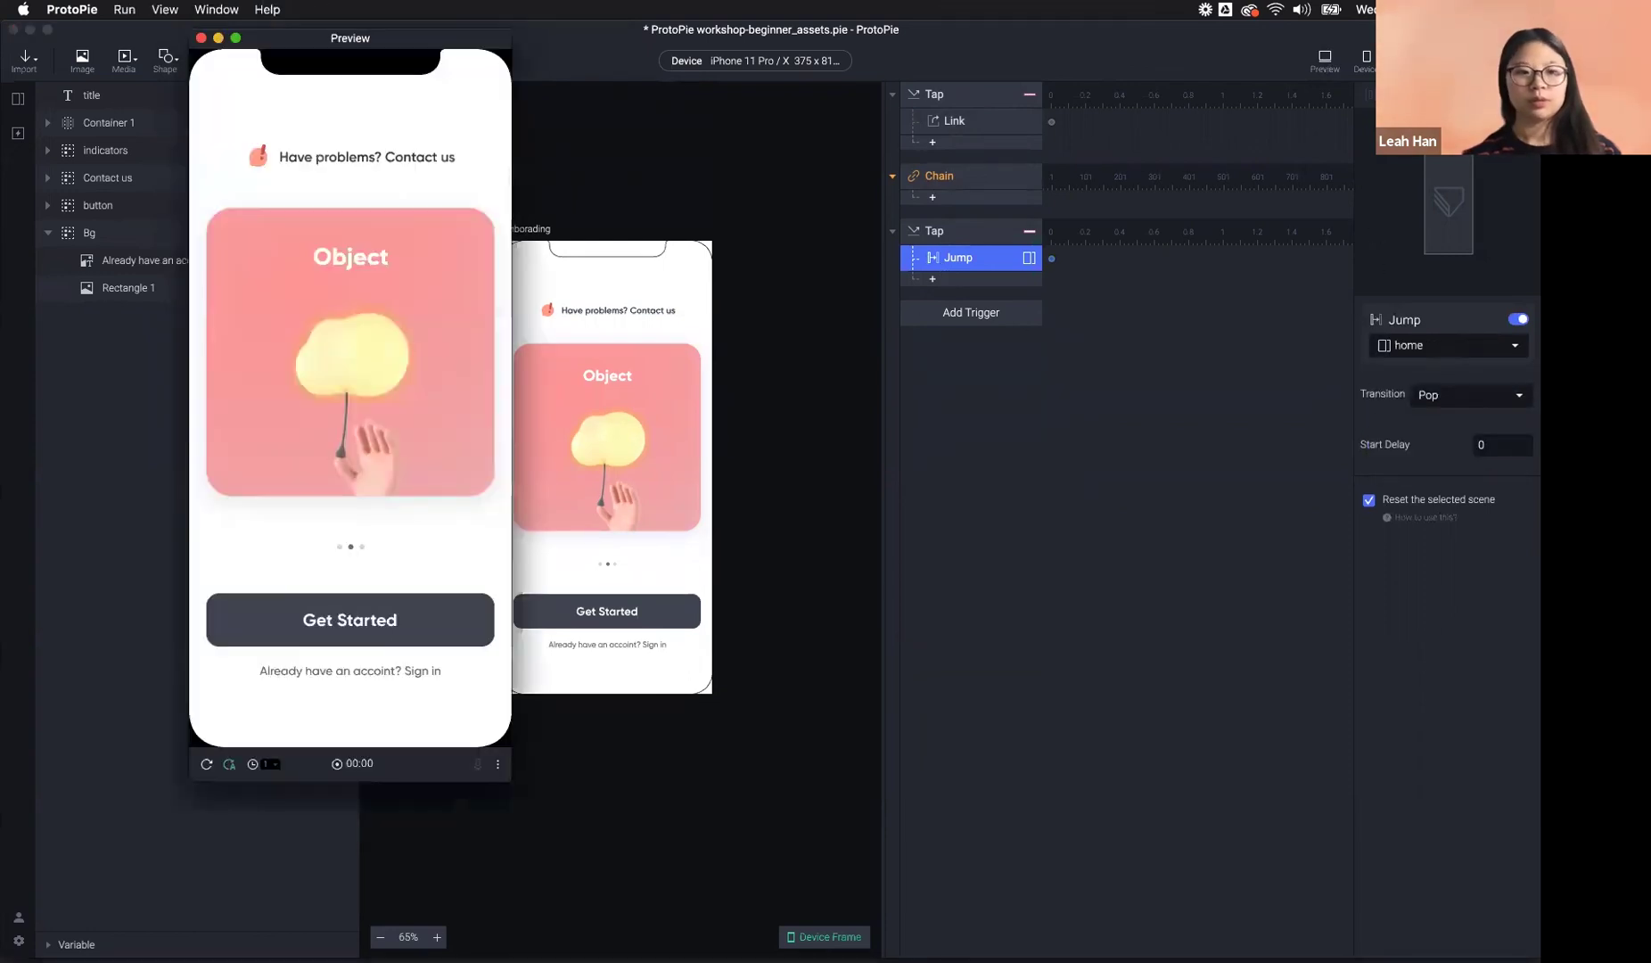
click(398, 614)
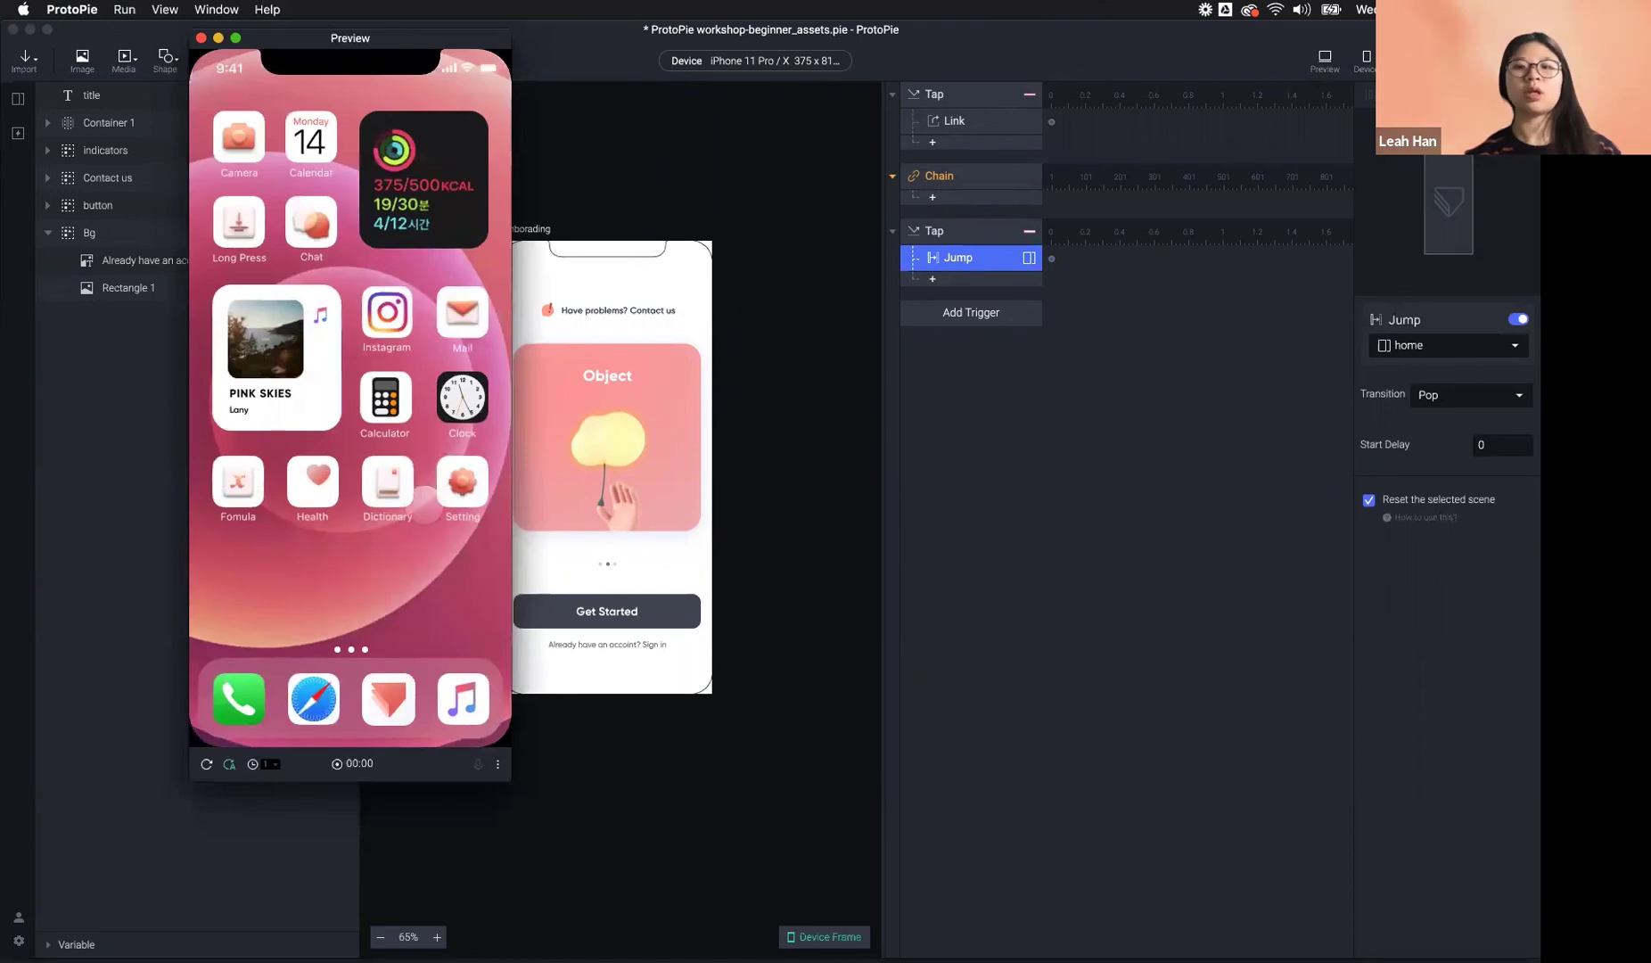
- Set the Jump response's transition to Fade and test it through Get Started in the preview
click(1449, 392)
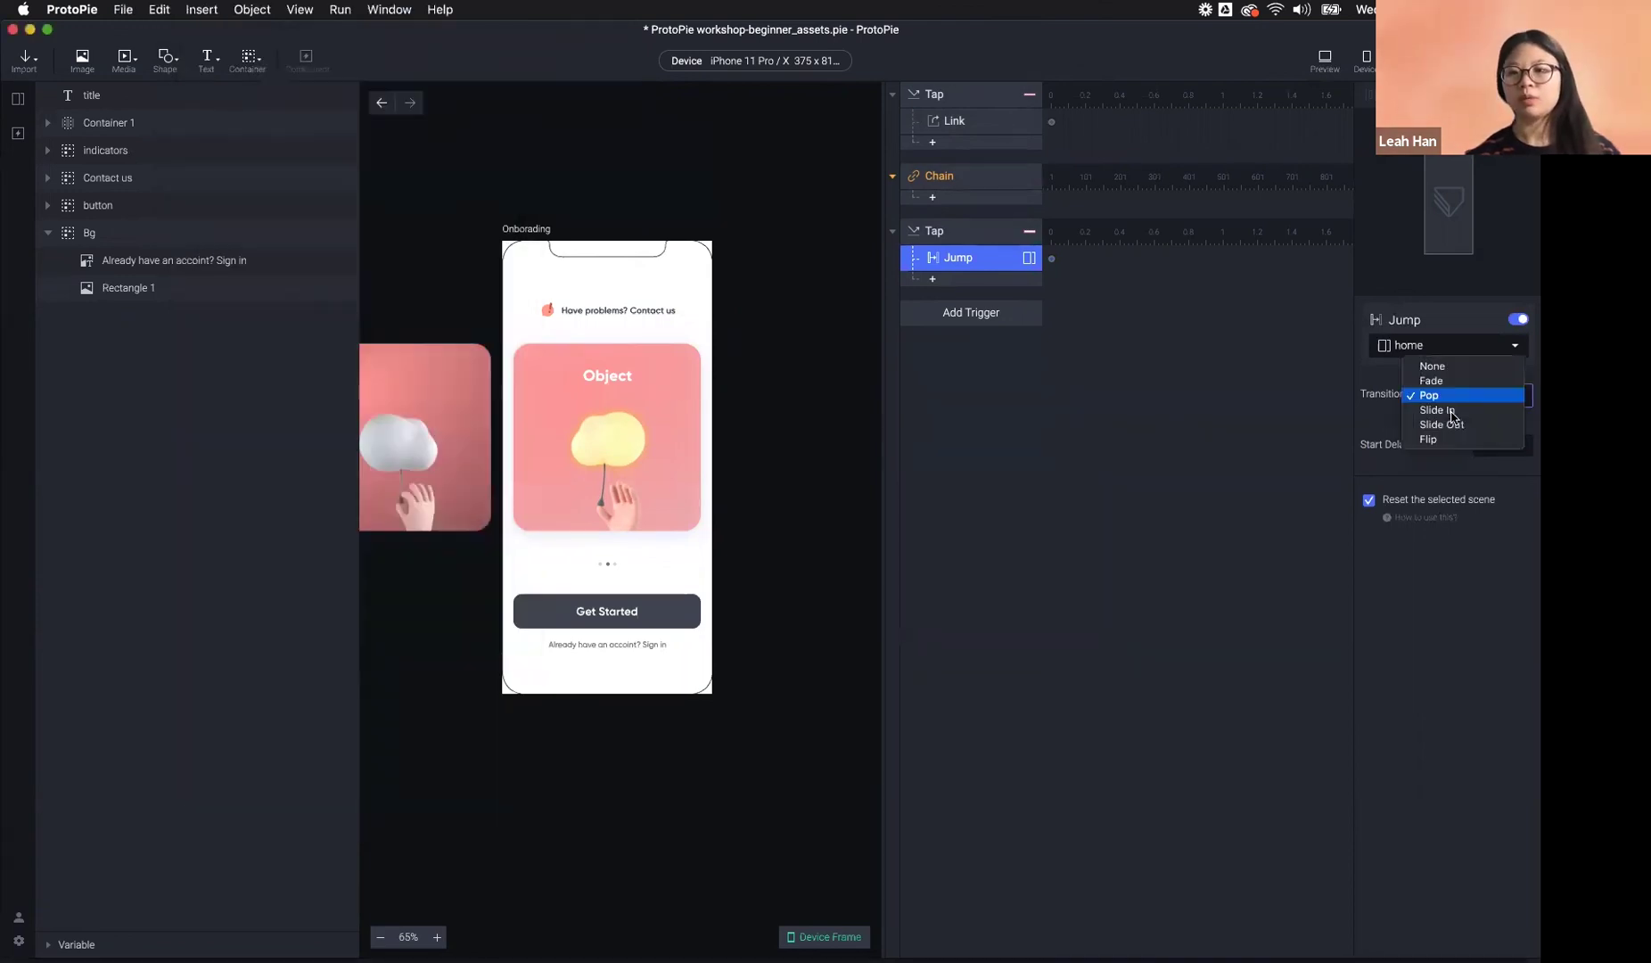
click(1328, 59)
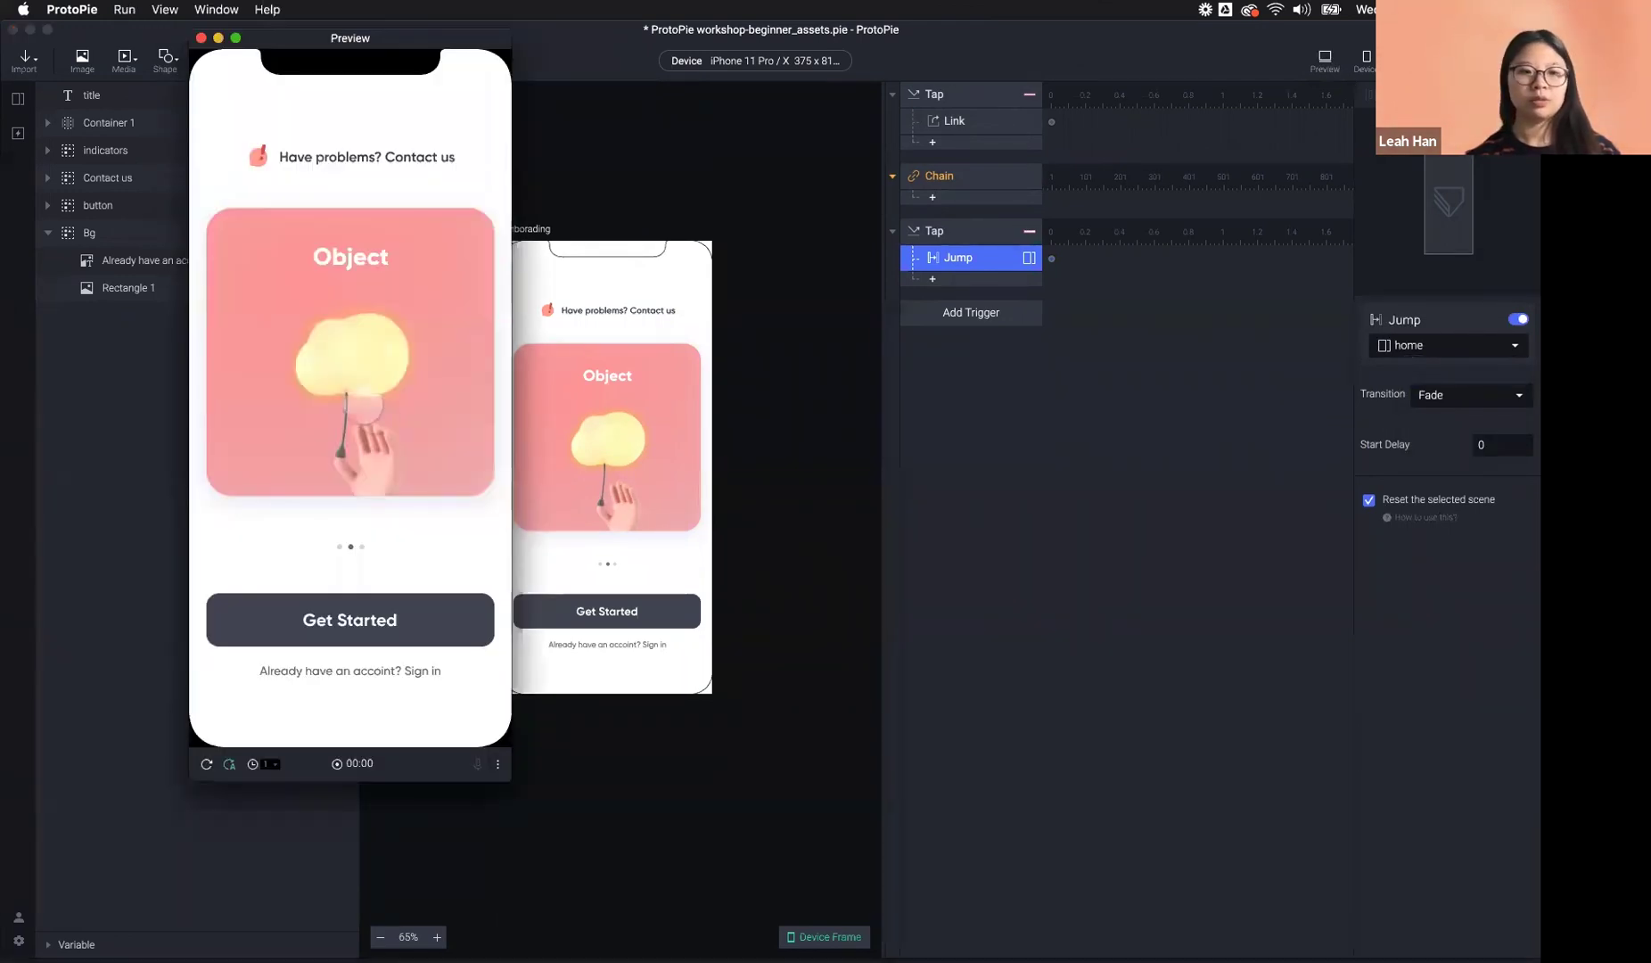
click(374, 622)
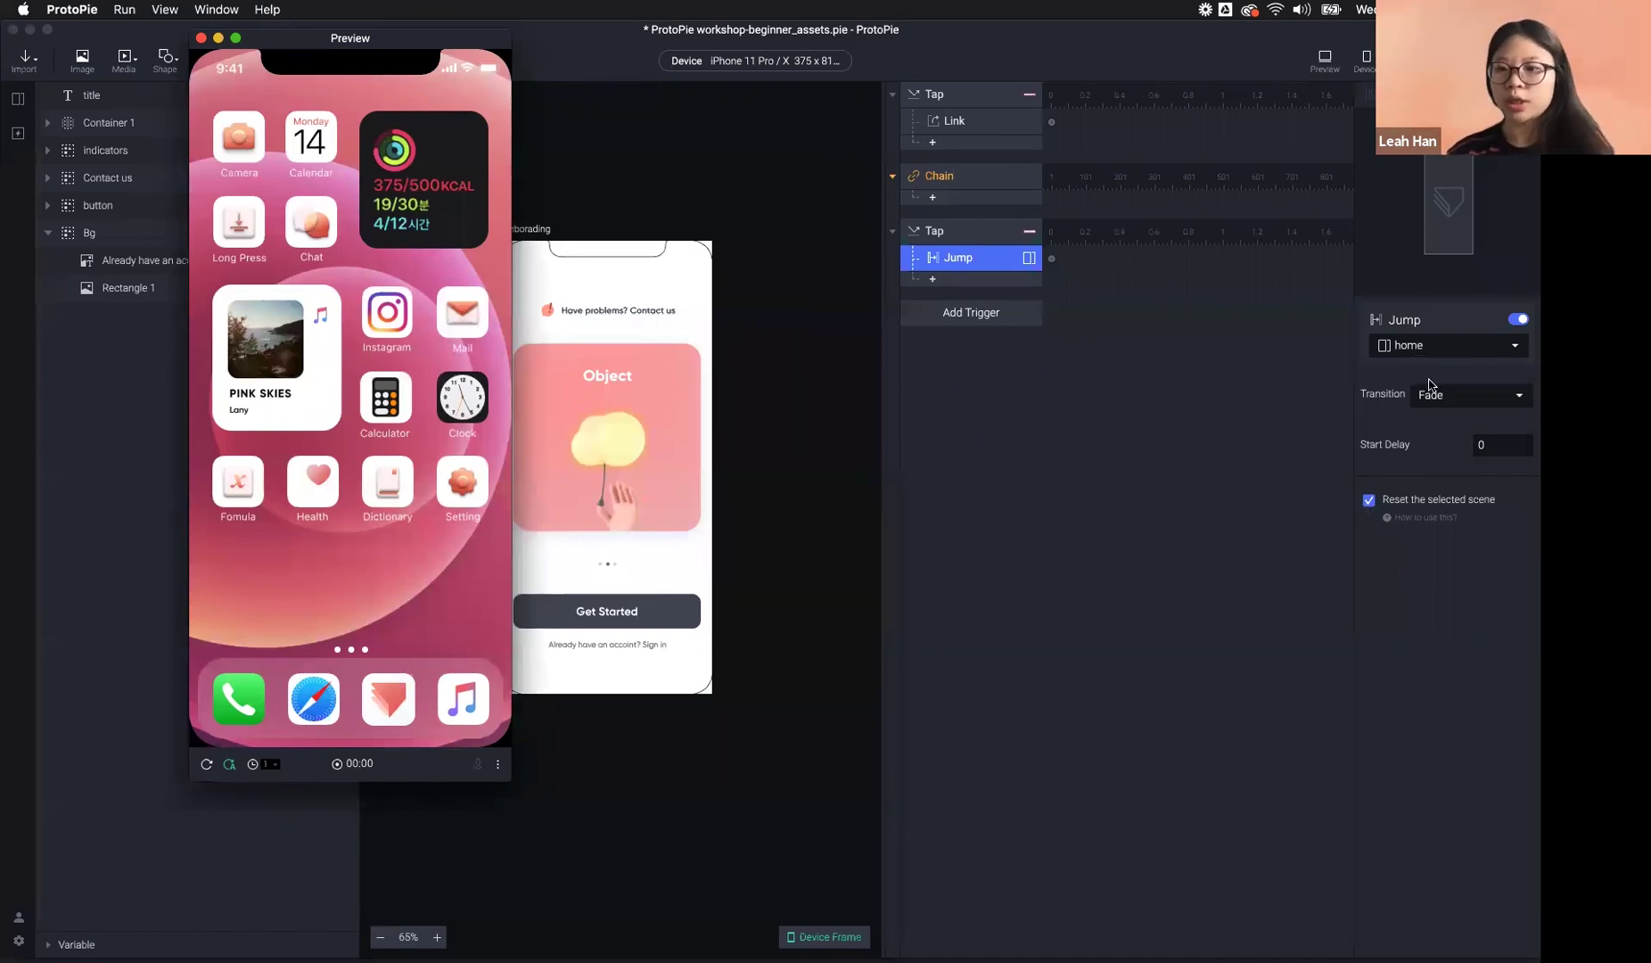
- Set the Jump response's transition to None and turn off Reset the selected scene
click(1445, 401)
click(1446, 401)
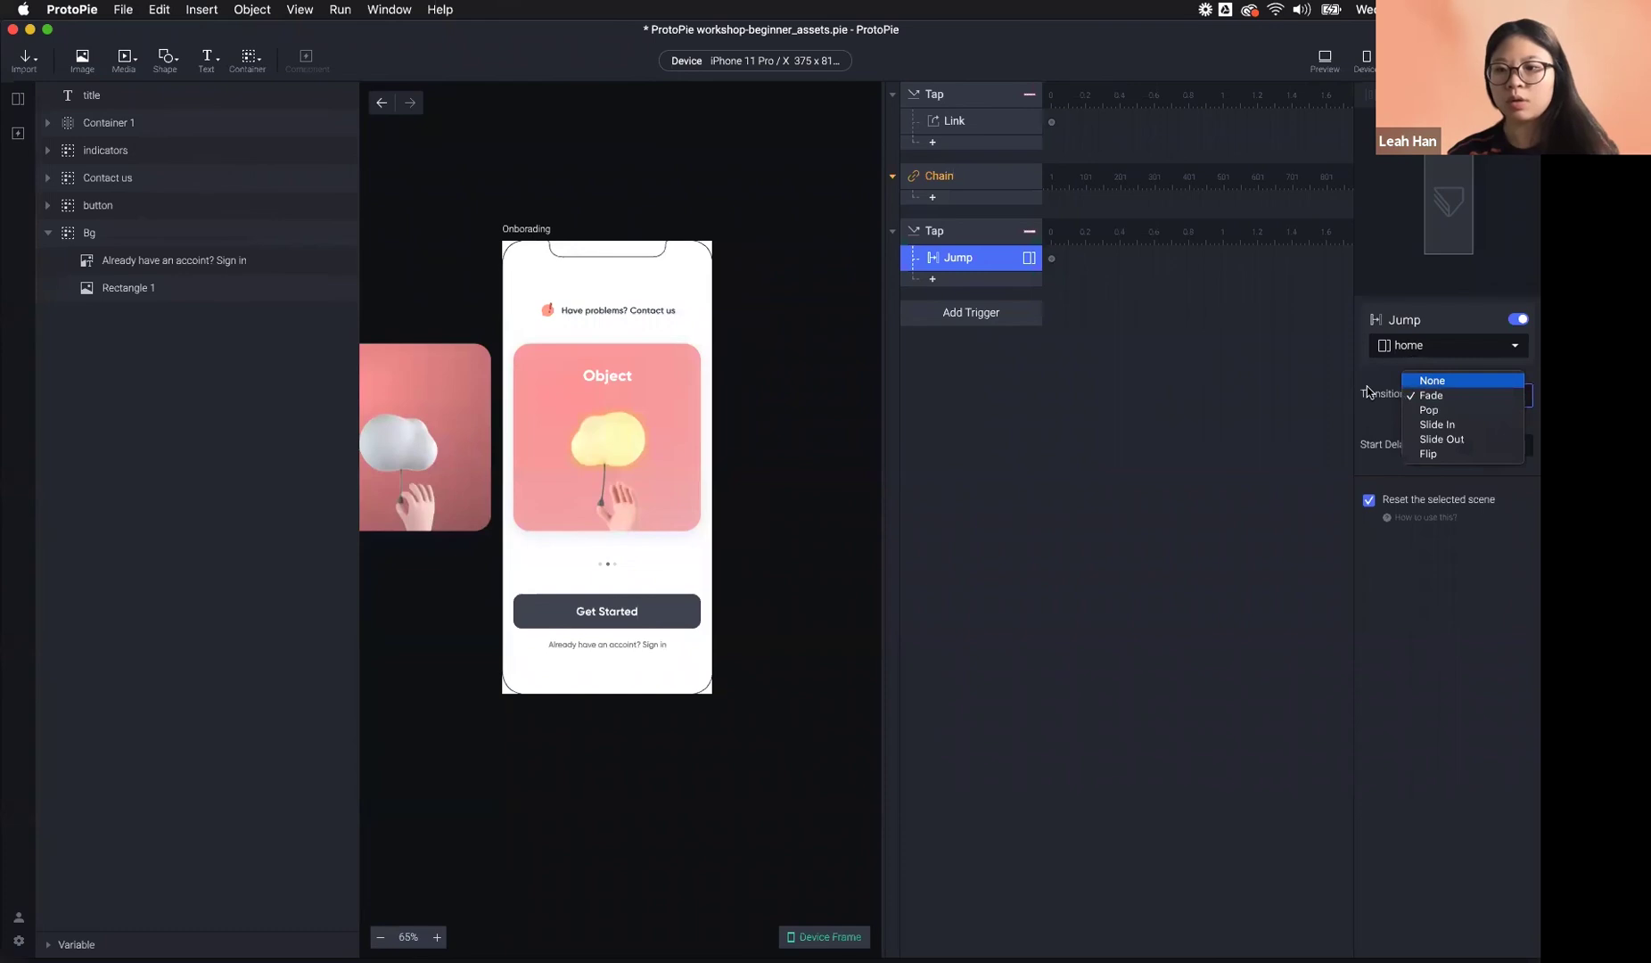
click(1426, 377)
click(1370, 501)
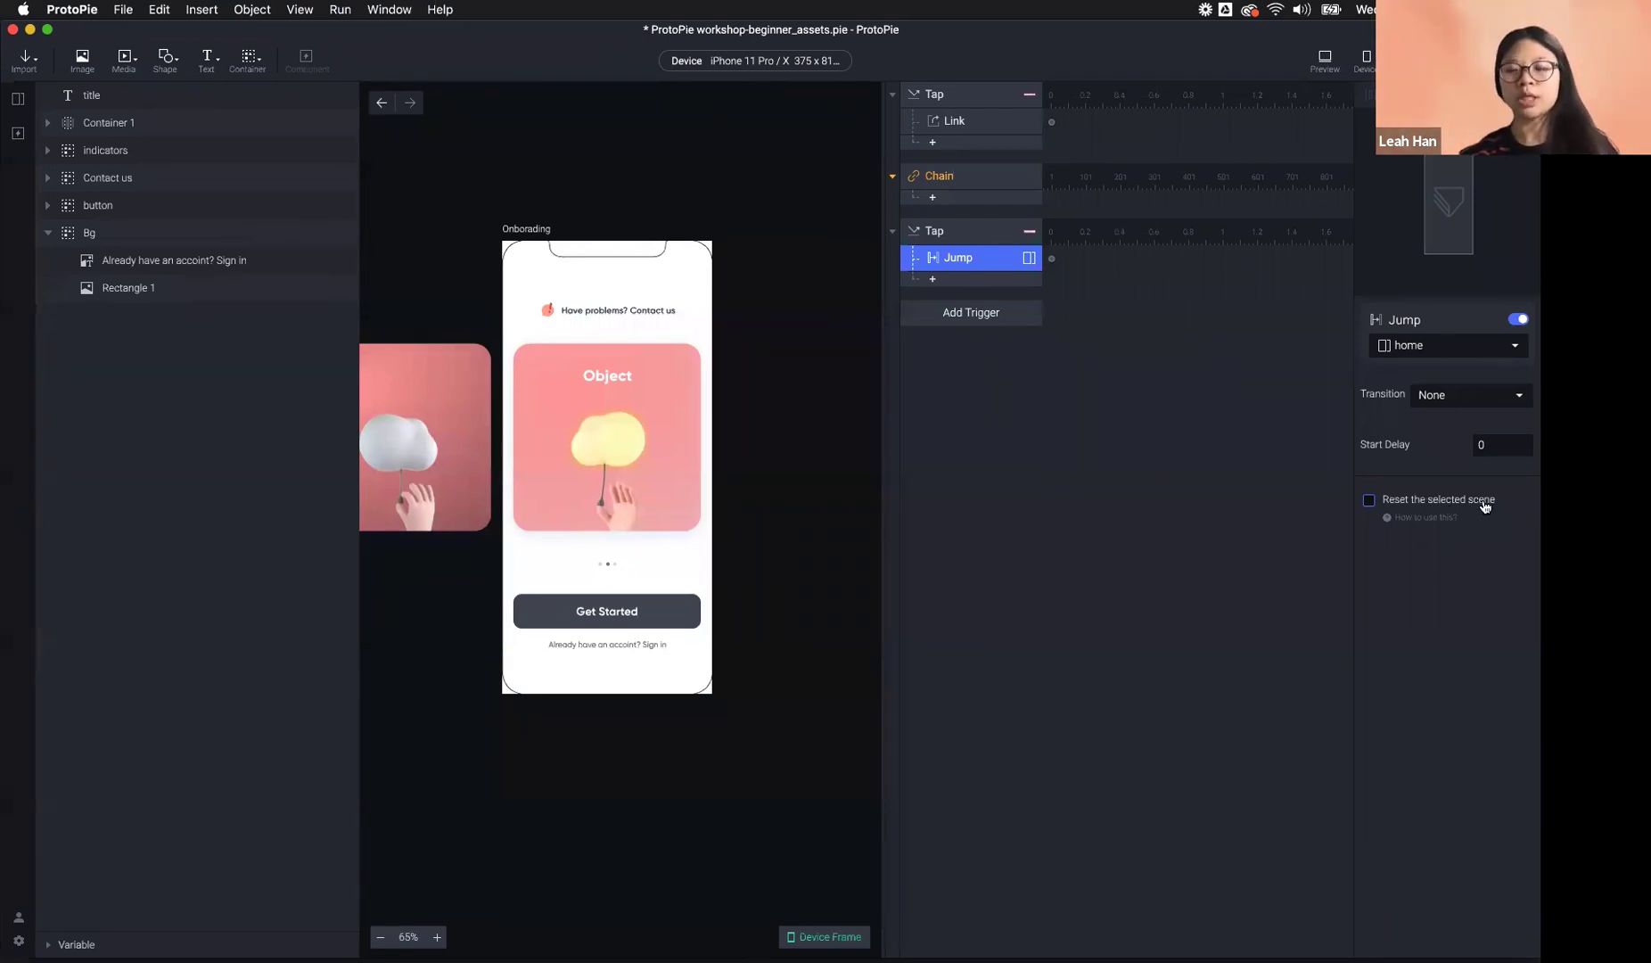
- Preview from the home scene, tapping the Pie icon and returning through Get Started to test the jump without resetting
click(1322, 64)
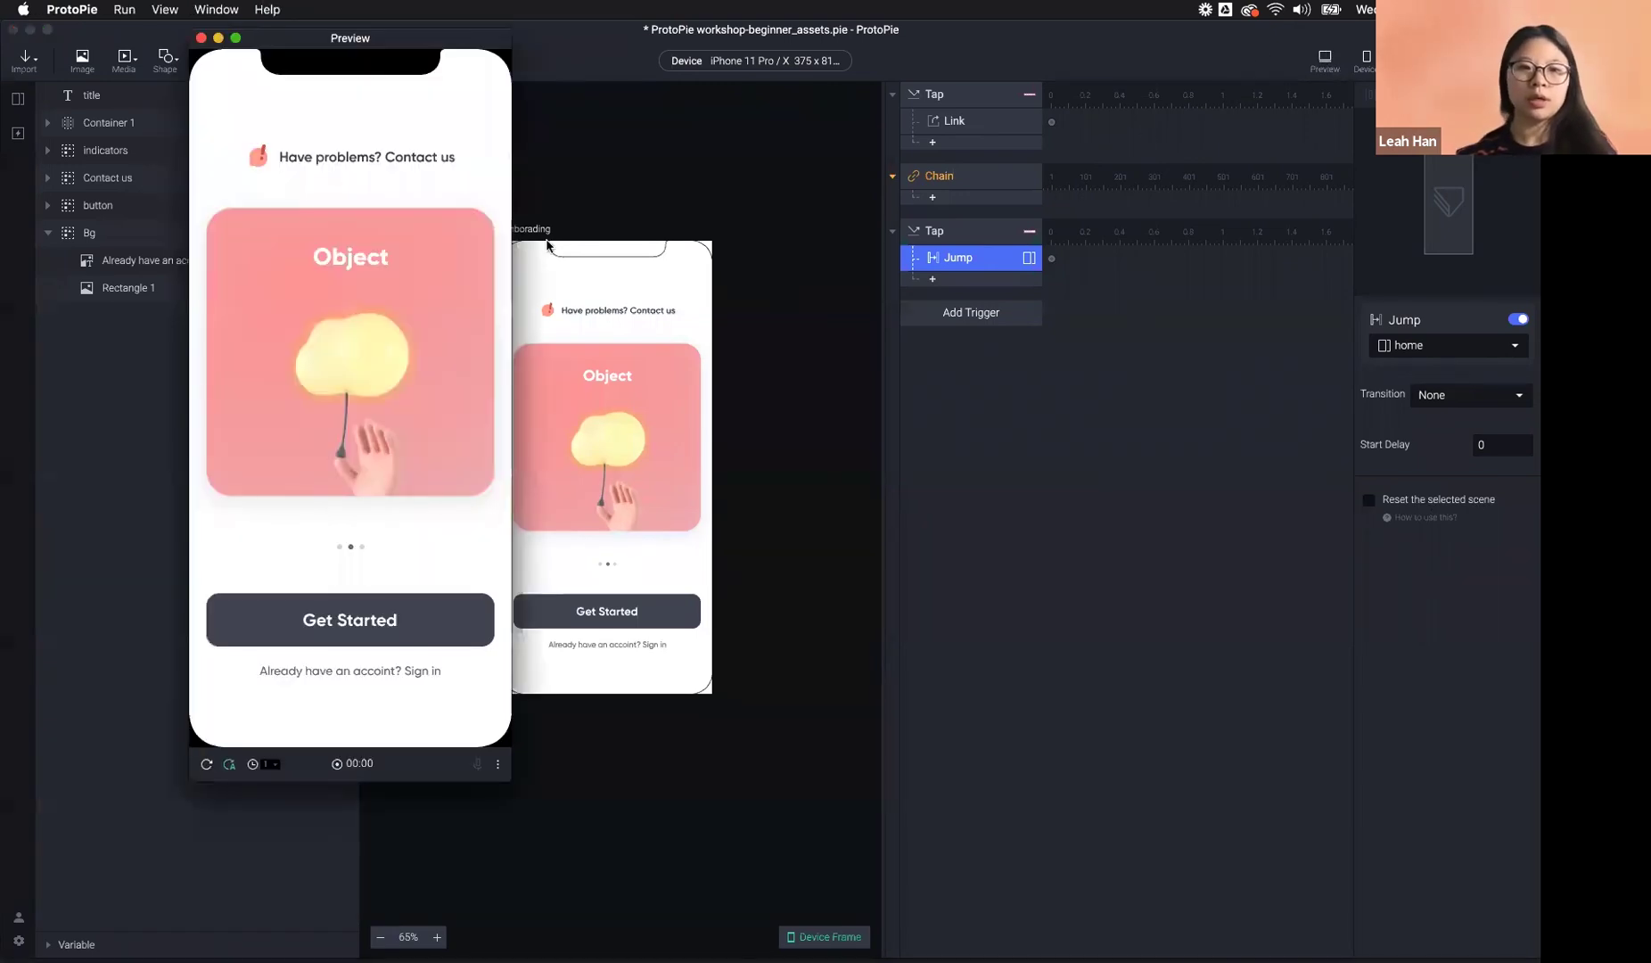
click(184, 53)
click(17, 98)
double_click(86, 166)
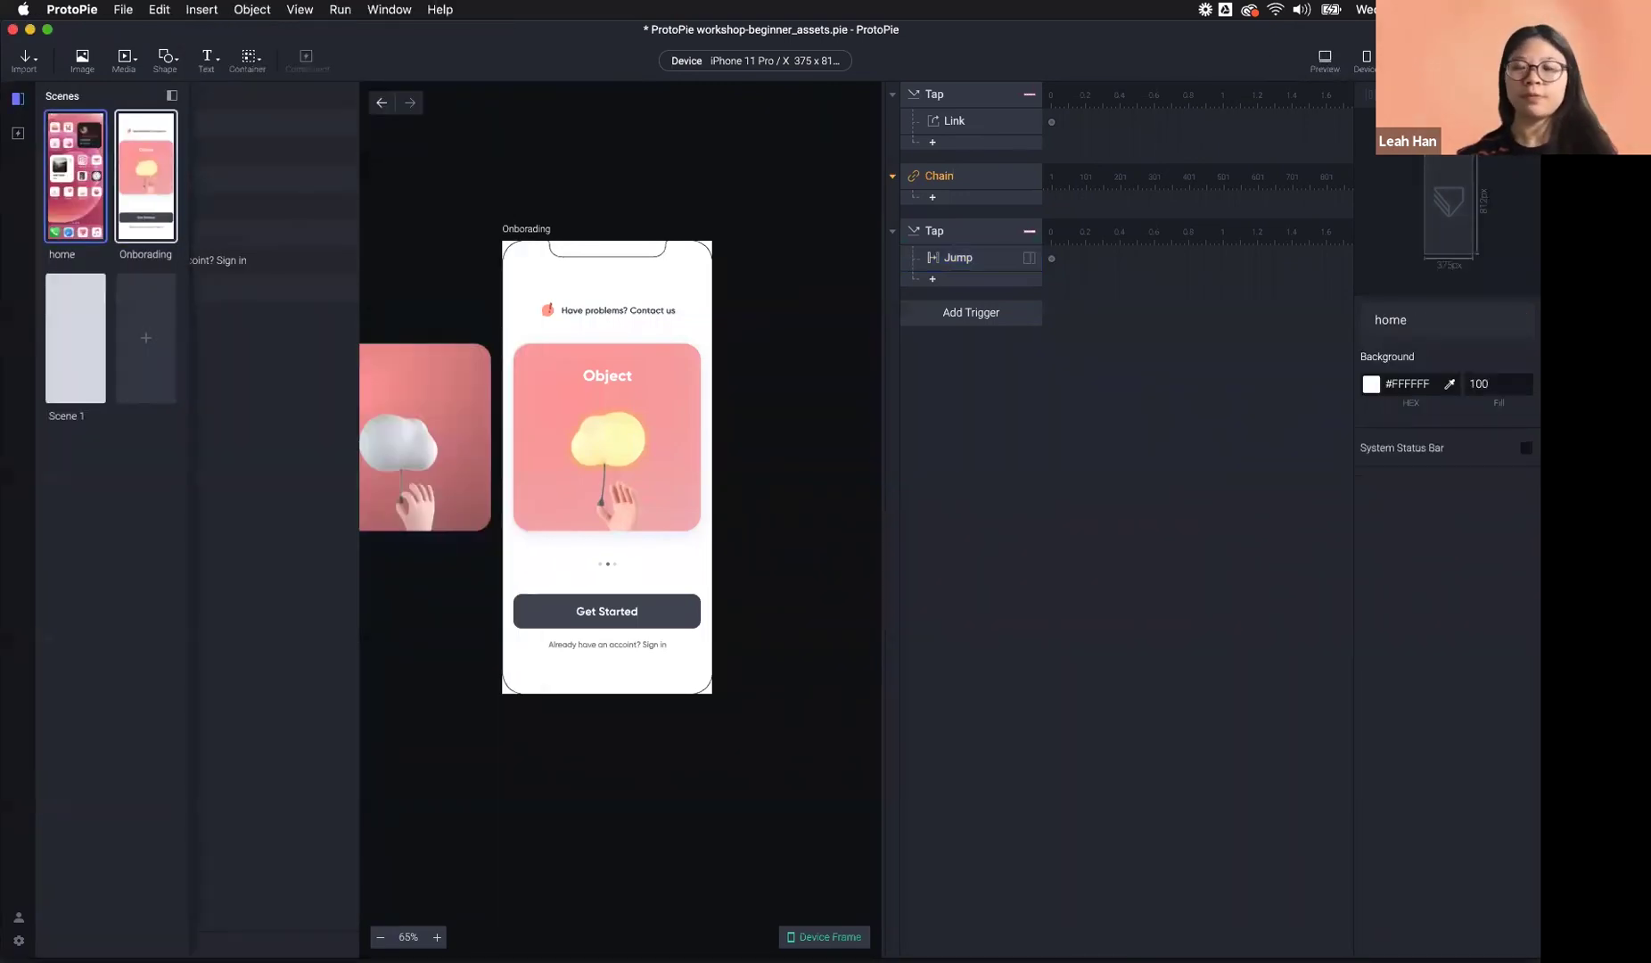
click(1321, 64)
click(388, 699)
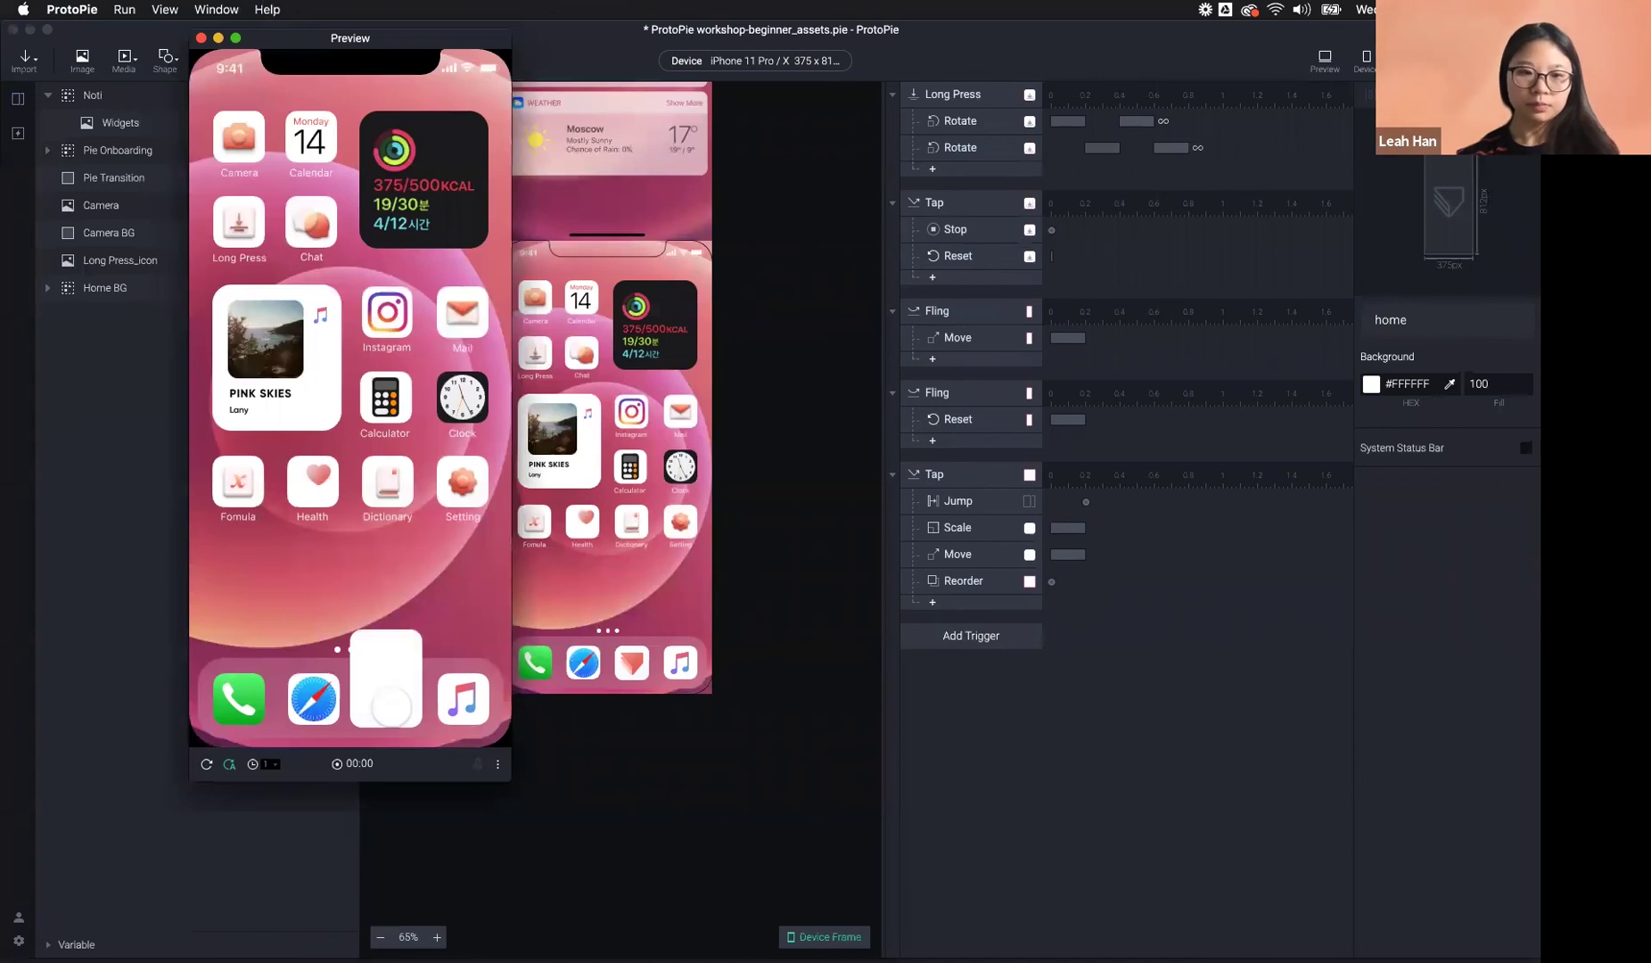
click(410, 616)
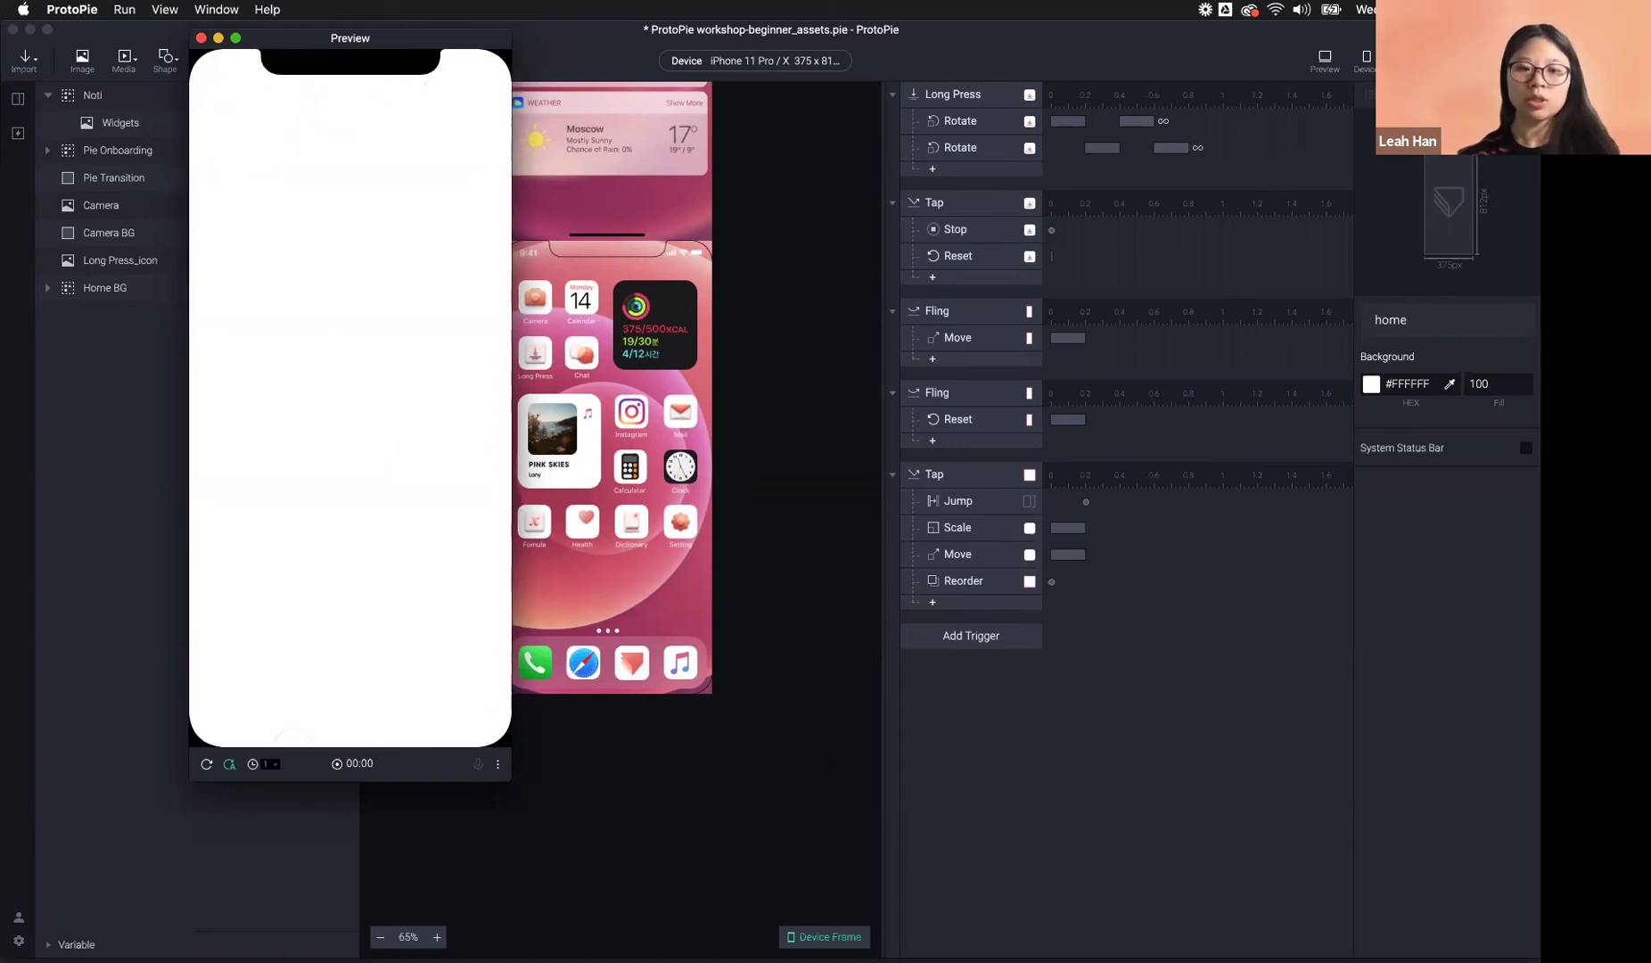
- Add a Start trigger to the home scene with the multiple-scenes option Start After Jump
click(811, 727)
click(970, 635)
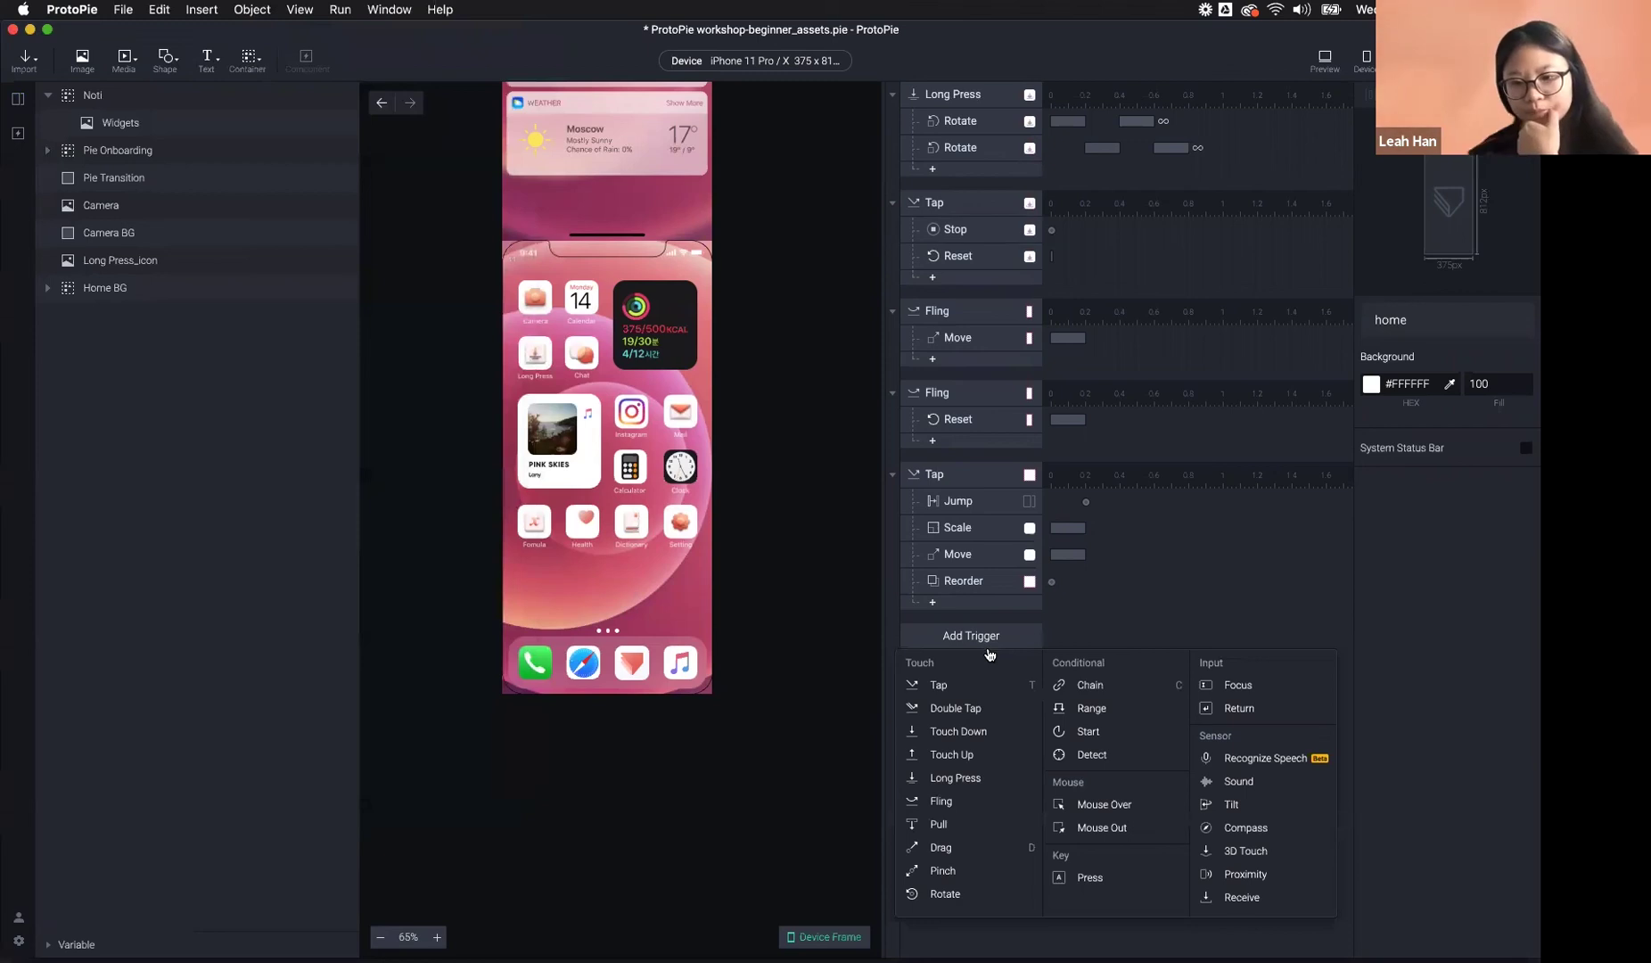
click(1083, 733)
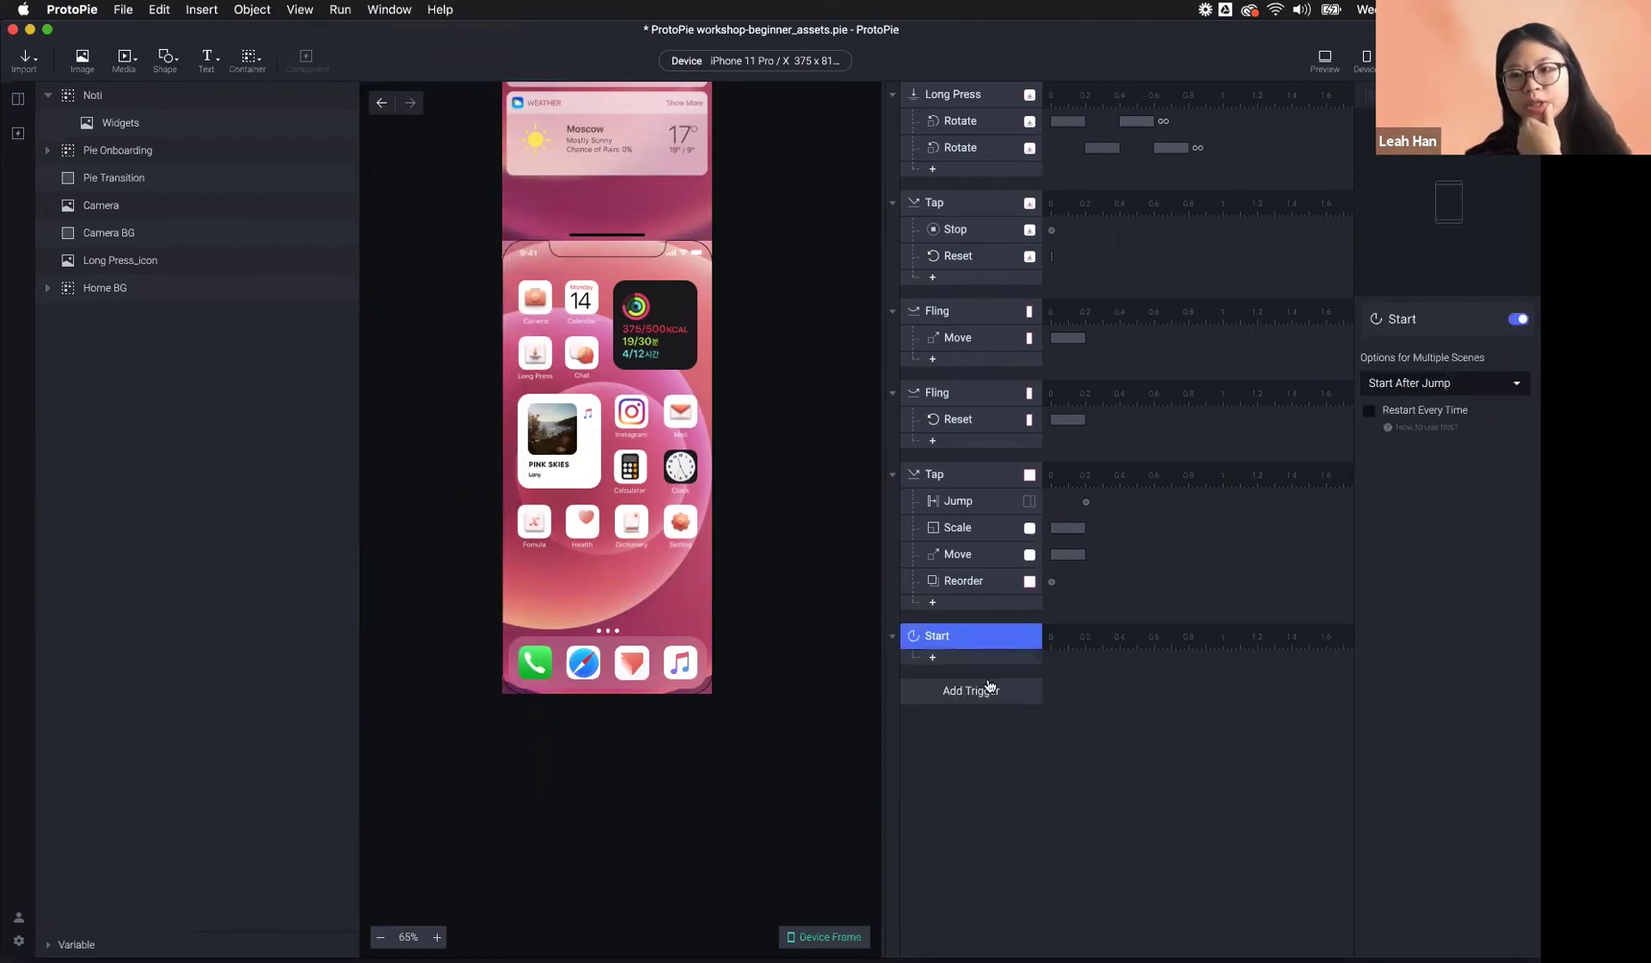
click(1414, 384)
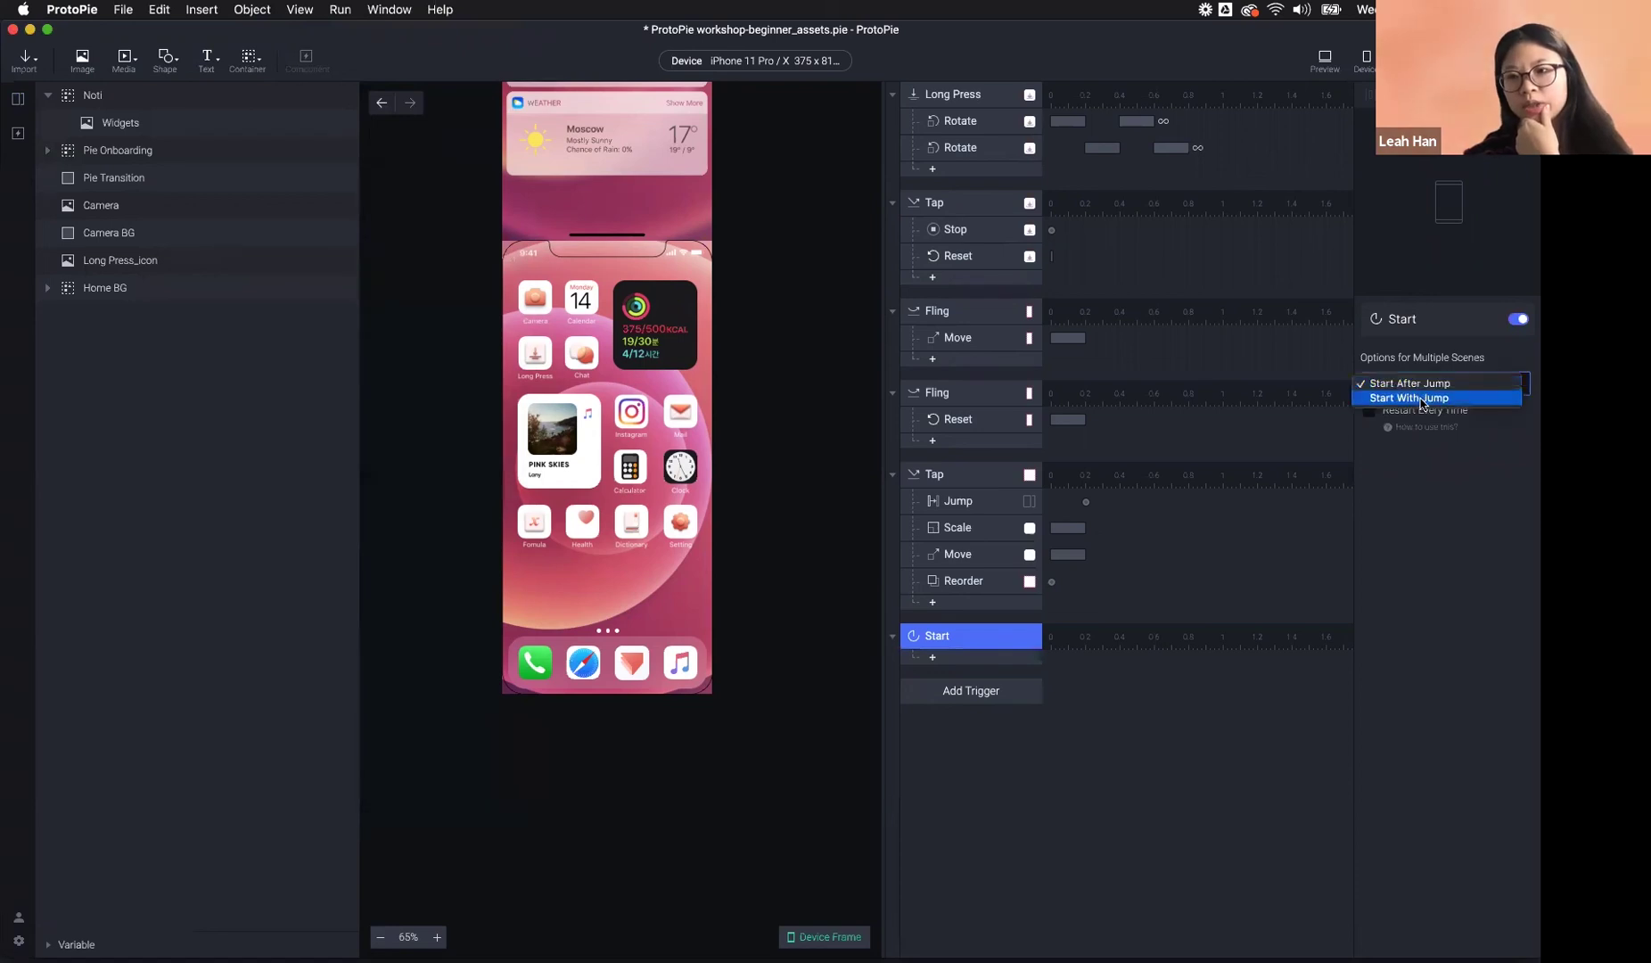
click(1412, 388)
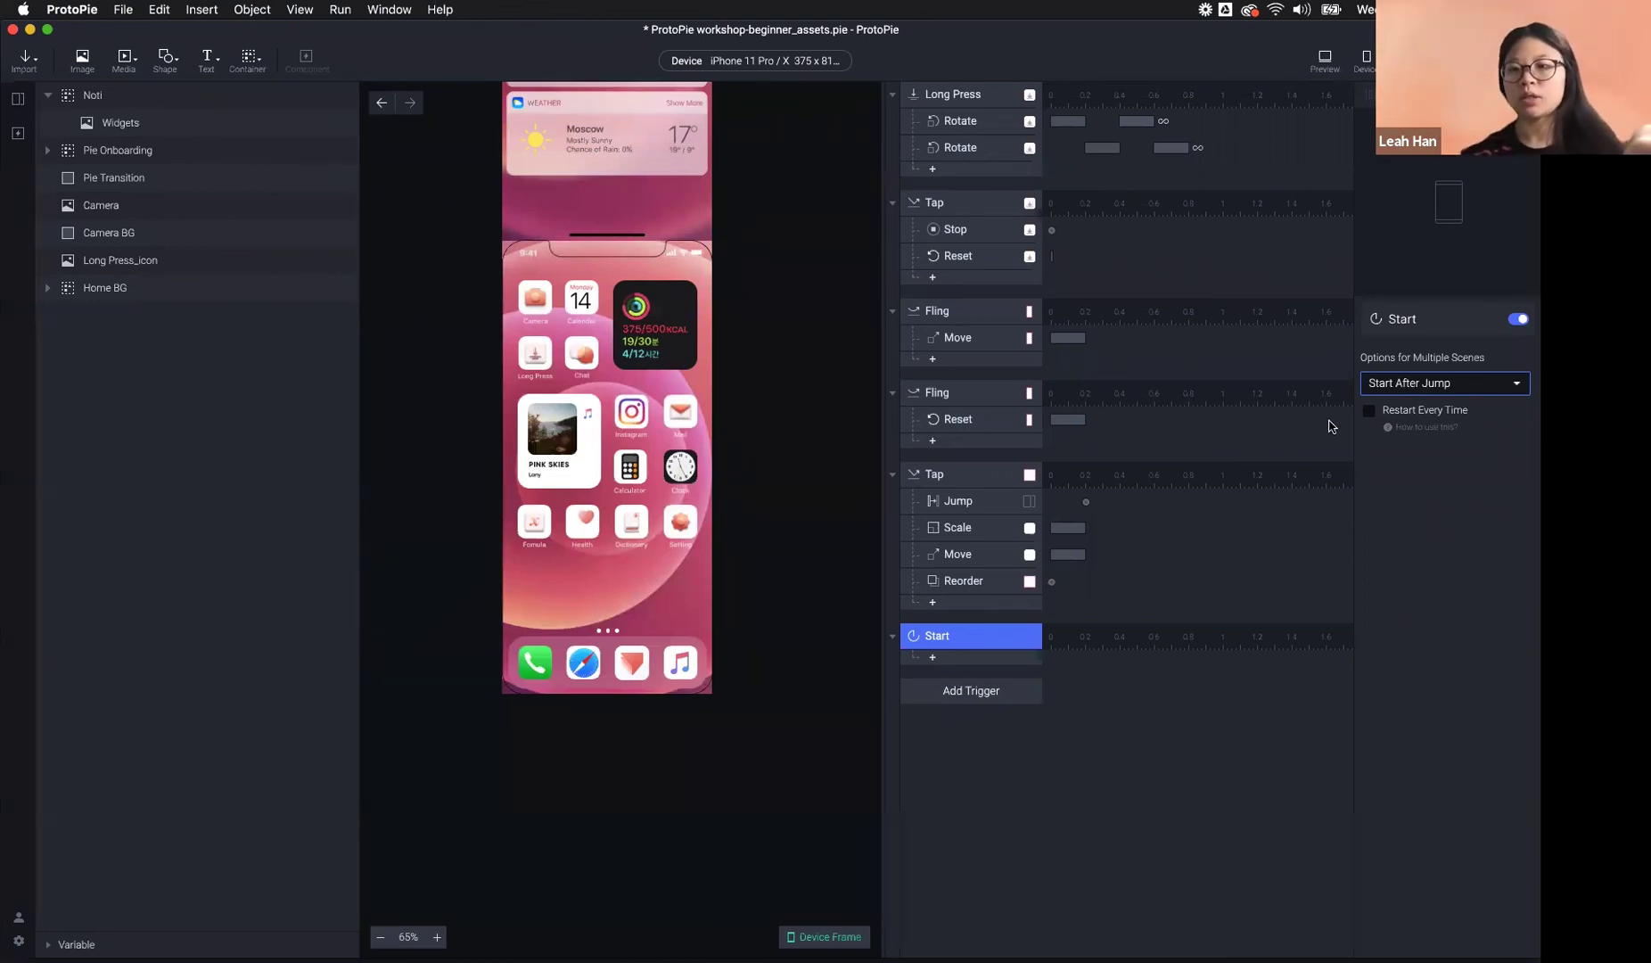
- Switch the Start trigger's multiple-scenes option to Start With Jump and back to Start After Jump
click(1464, 383)
click(1466, 399)
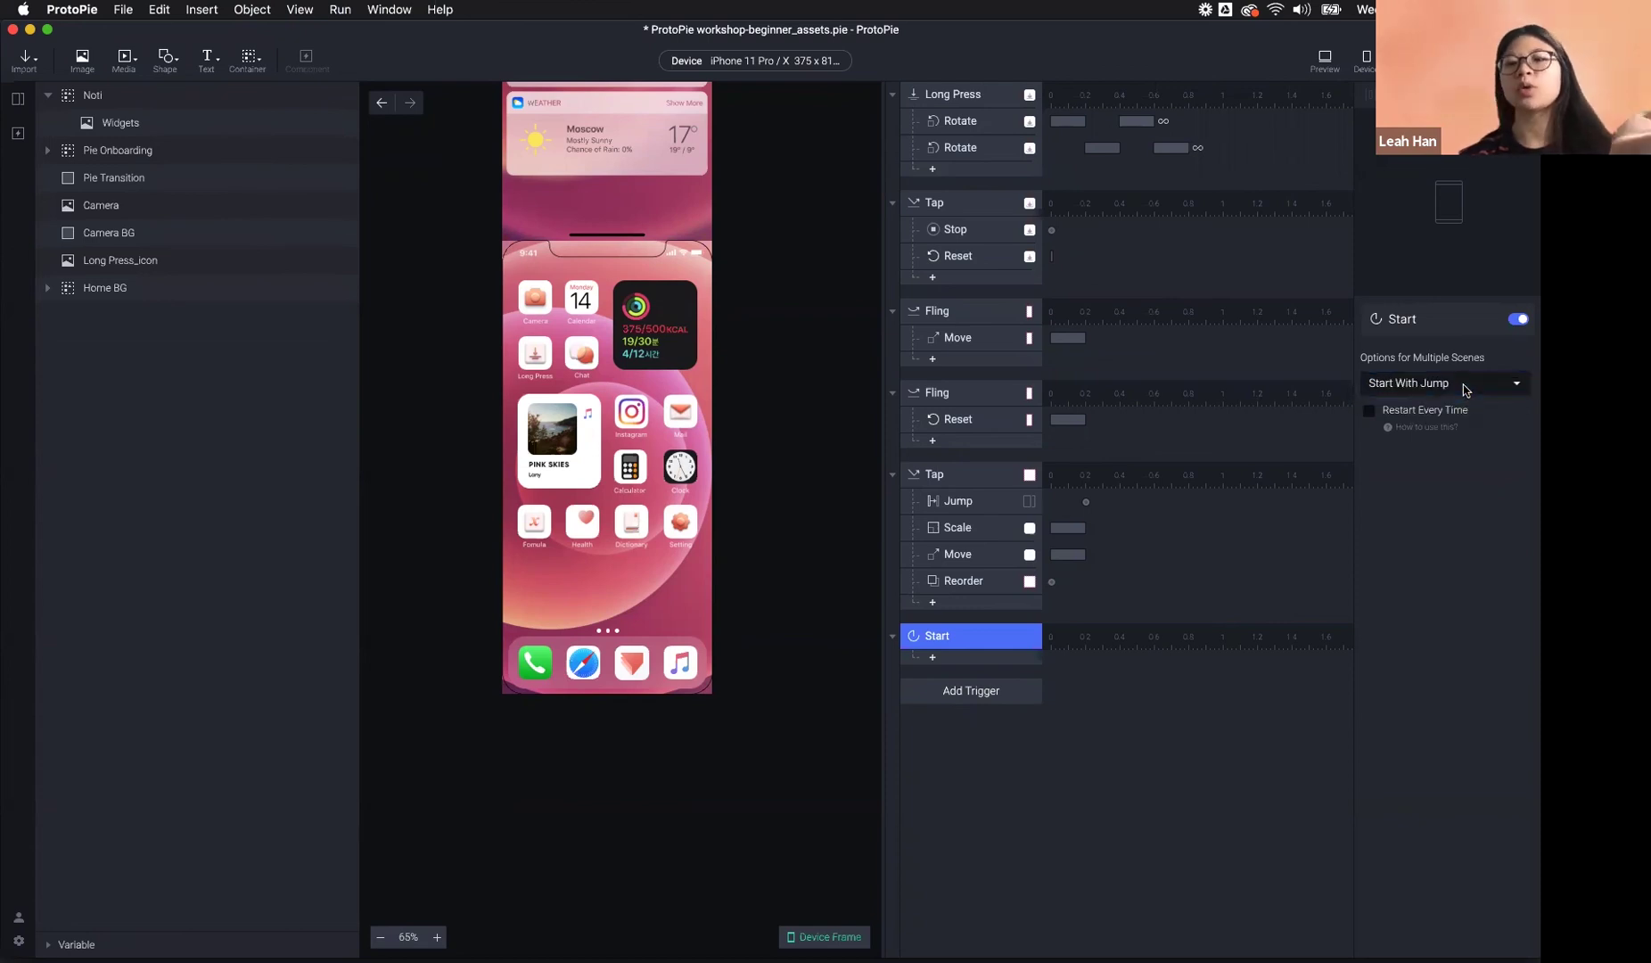
click(1467, 385)
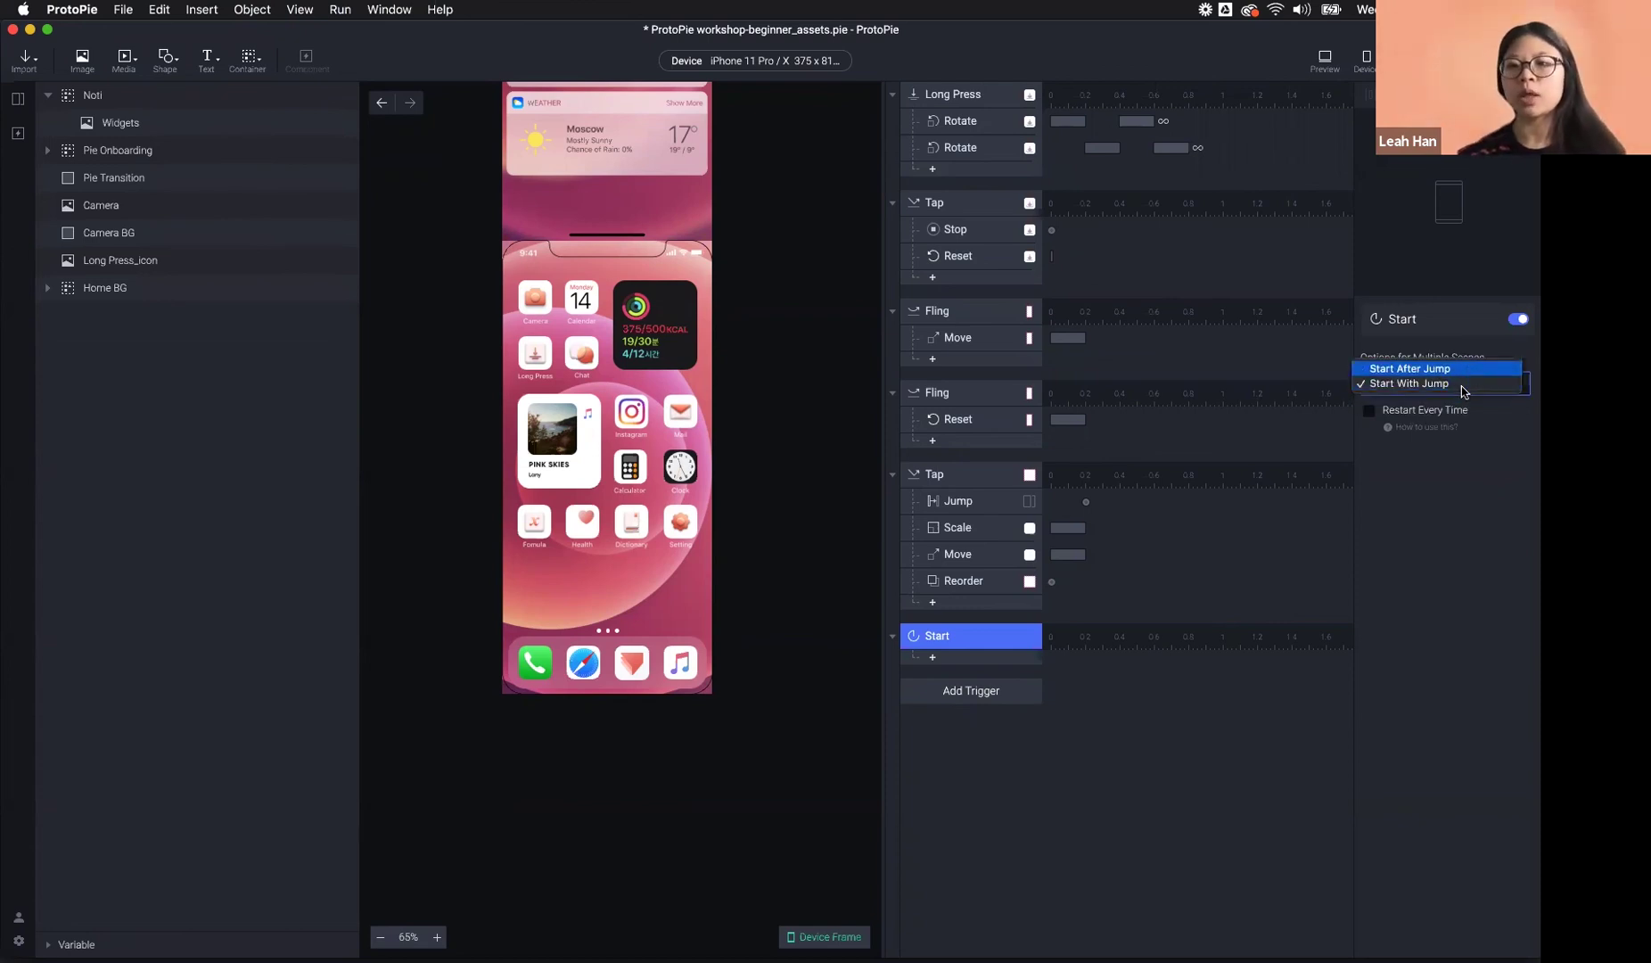
click(1466, 369)
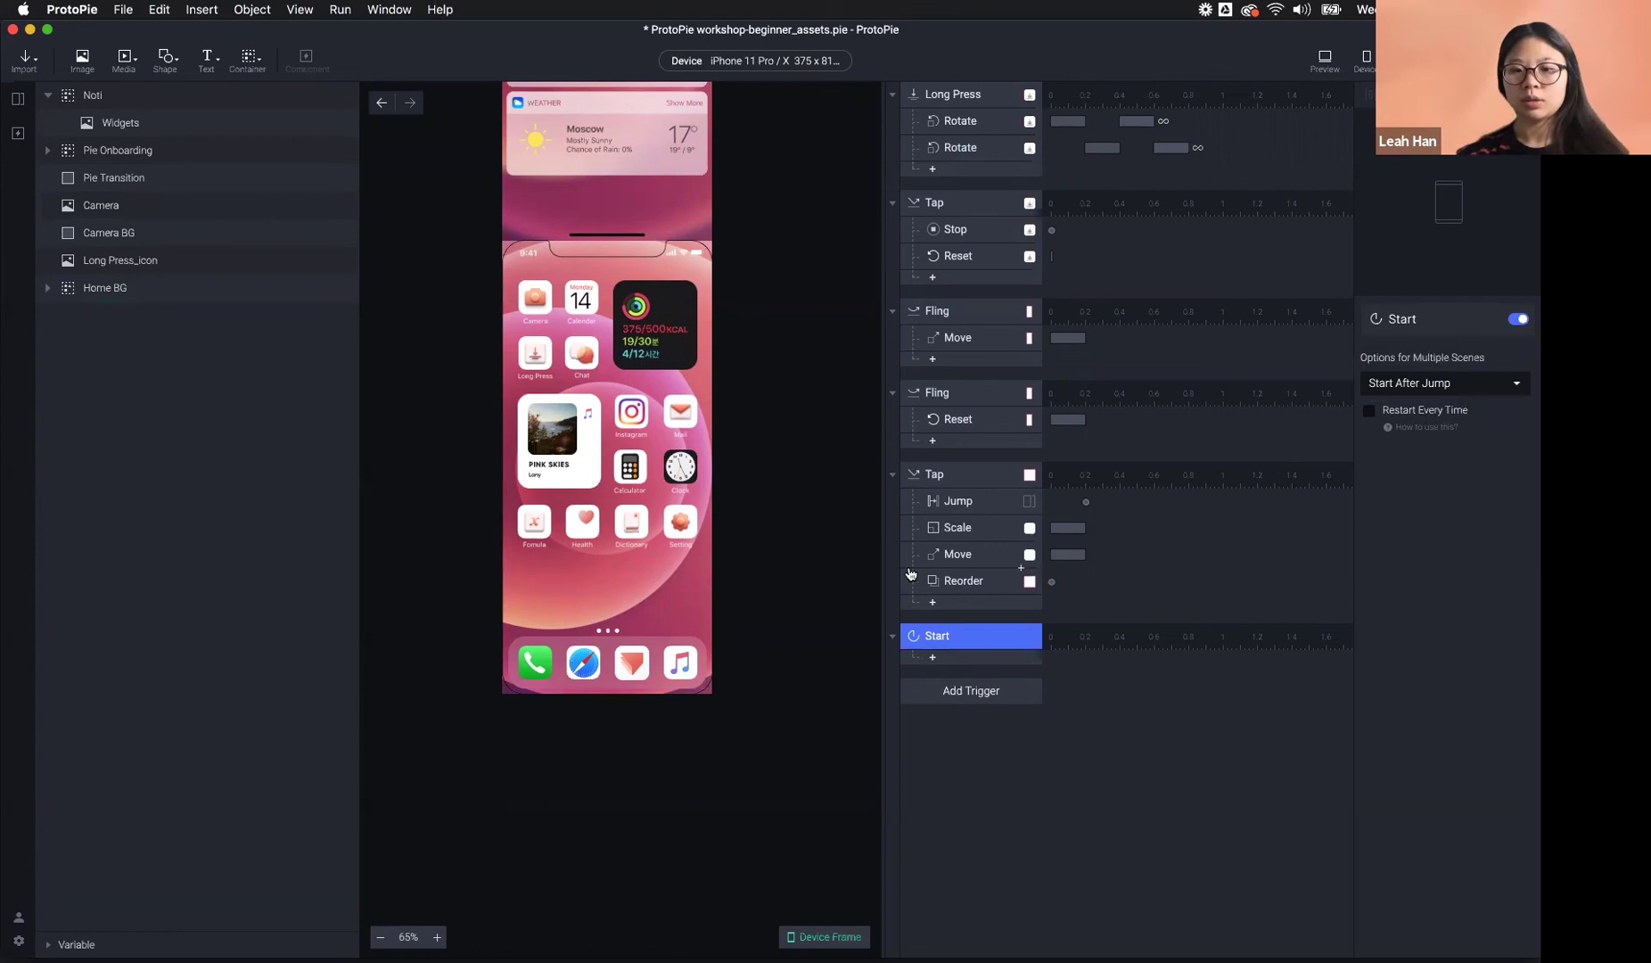
click(1472, 390)
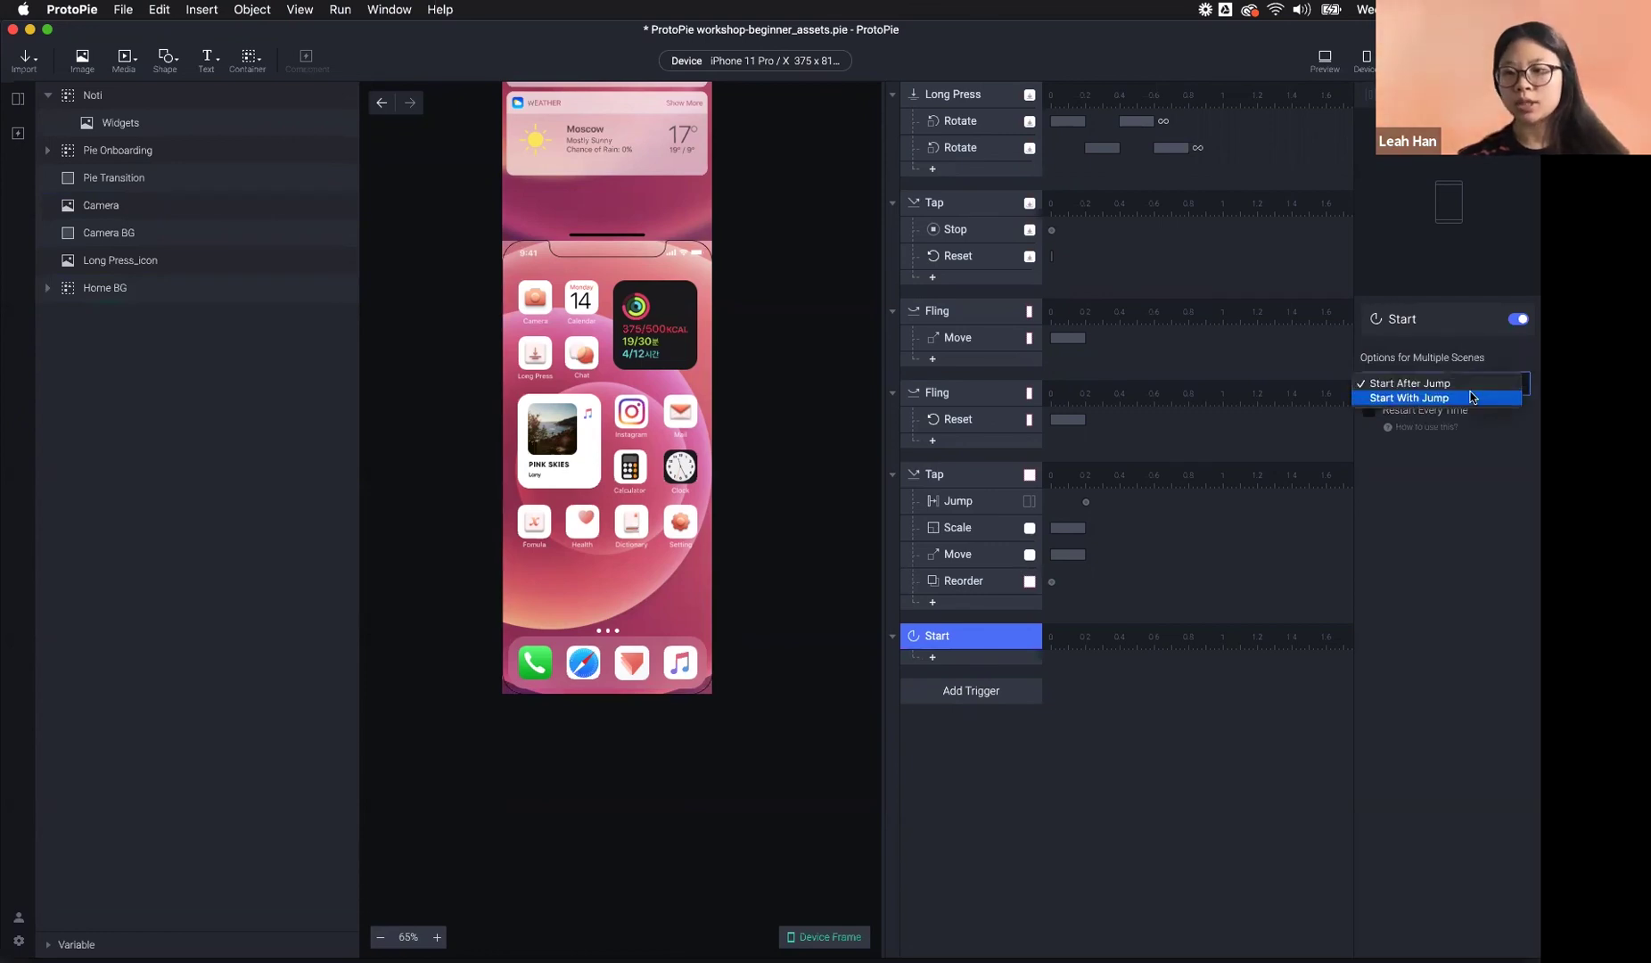
click(1471, 386)
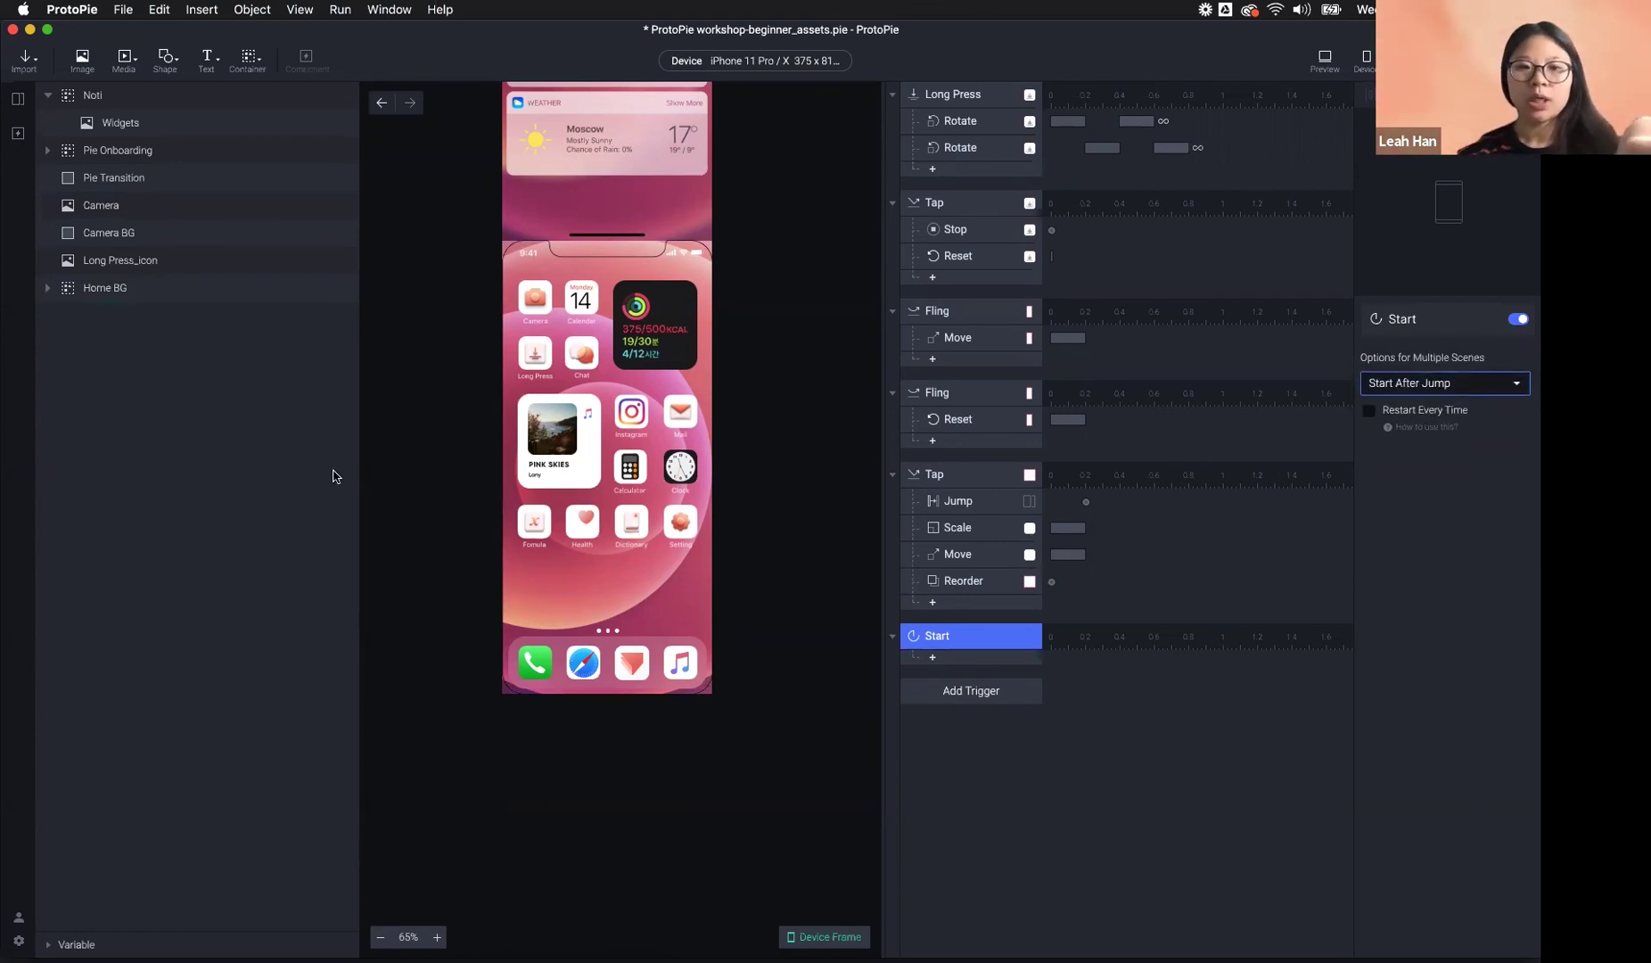
- Add a Reset response for the Pie Transition layer under the Start trigger
click(111, 177)
click(977, 660)
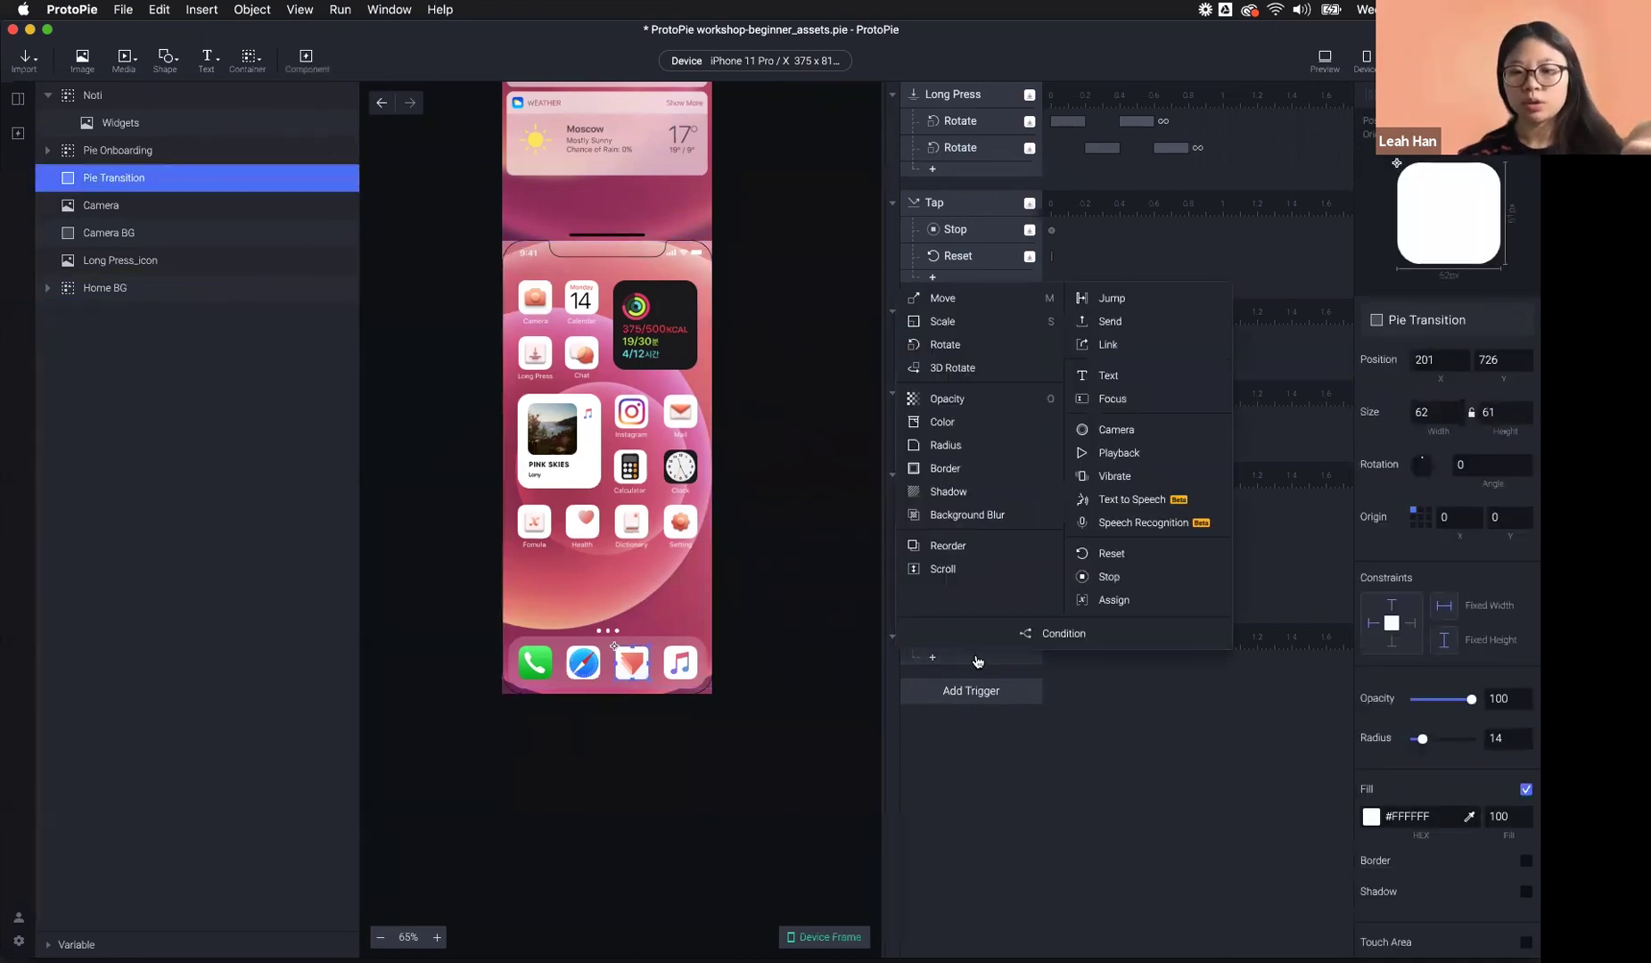
click(1107, 555)
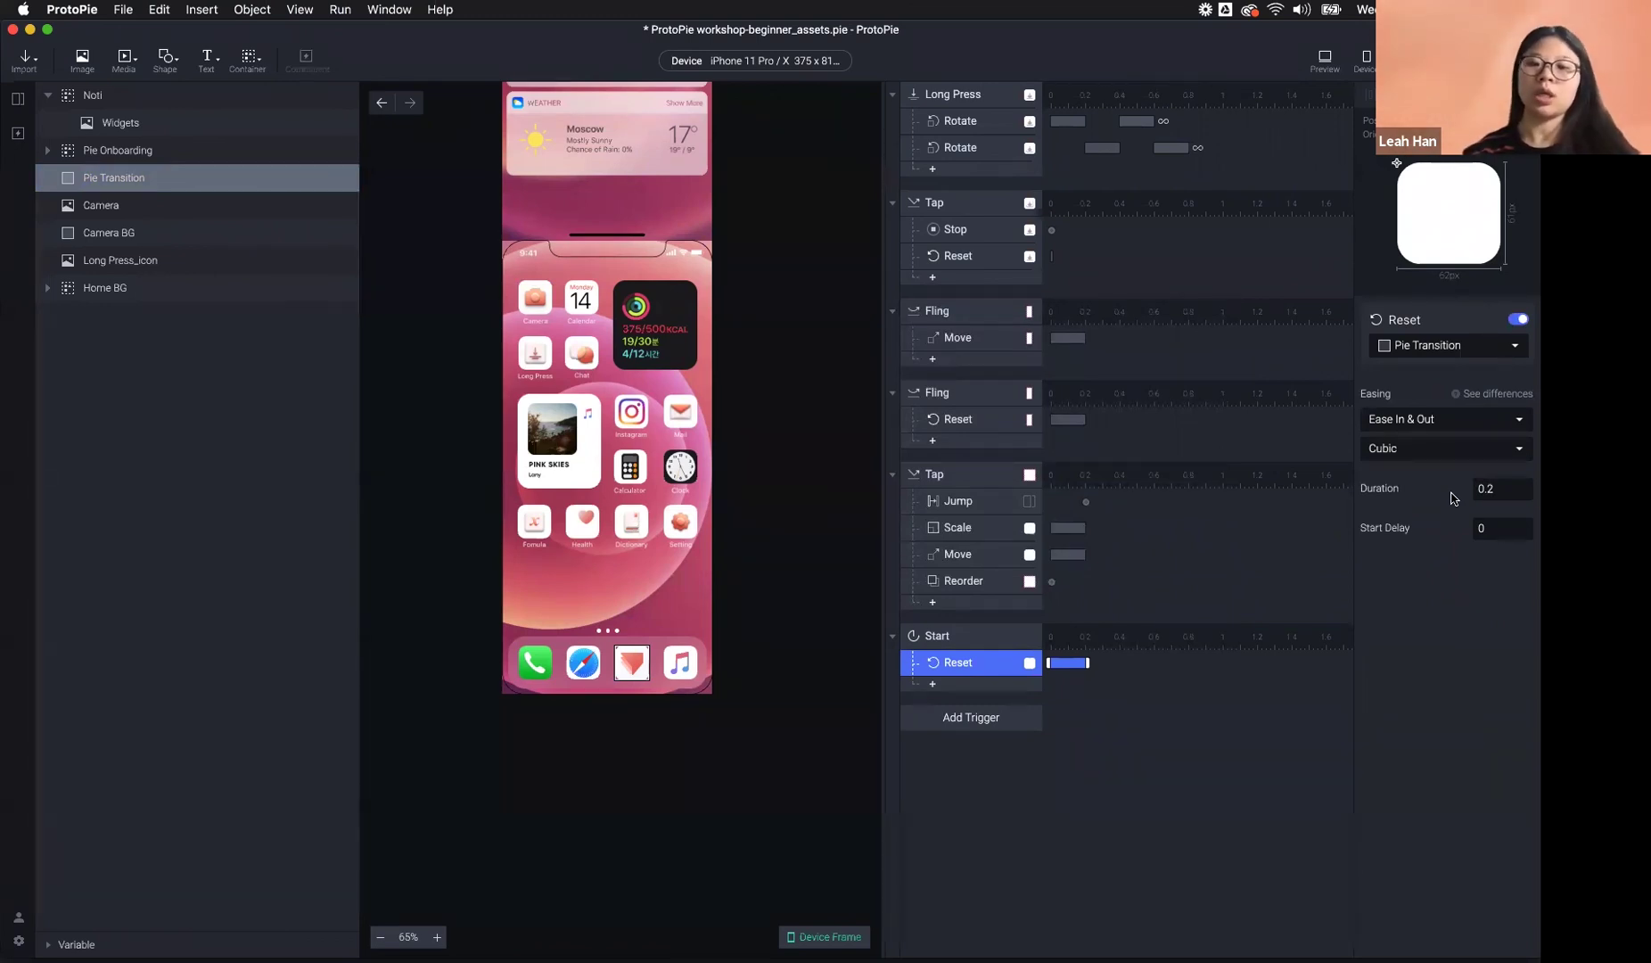
- Preview the home scene, tap the Pie icon and return through Get Started to test the Reset response, and close the preview
key(super+p)
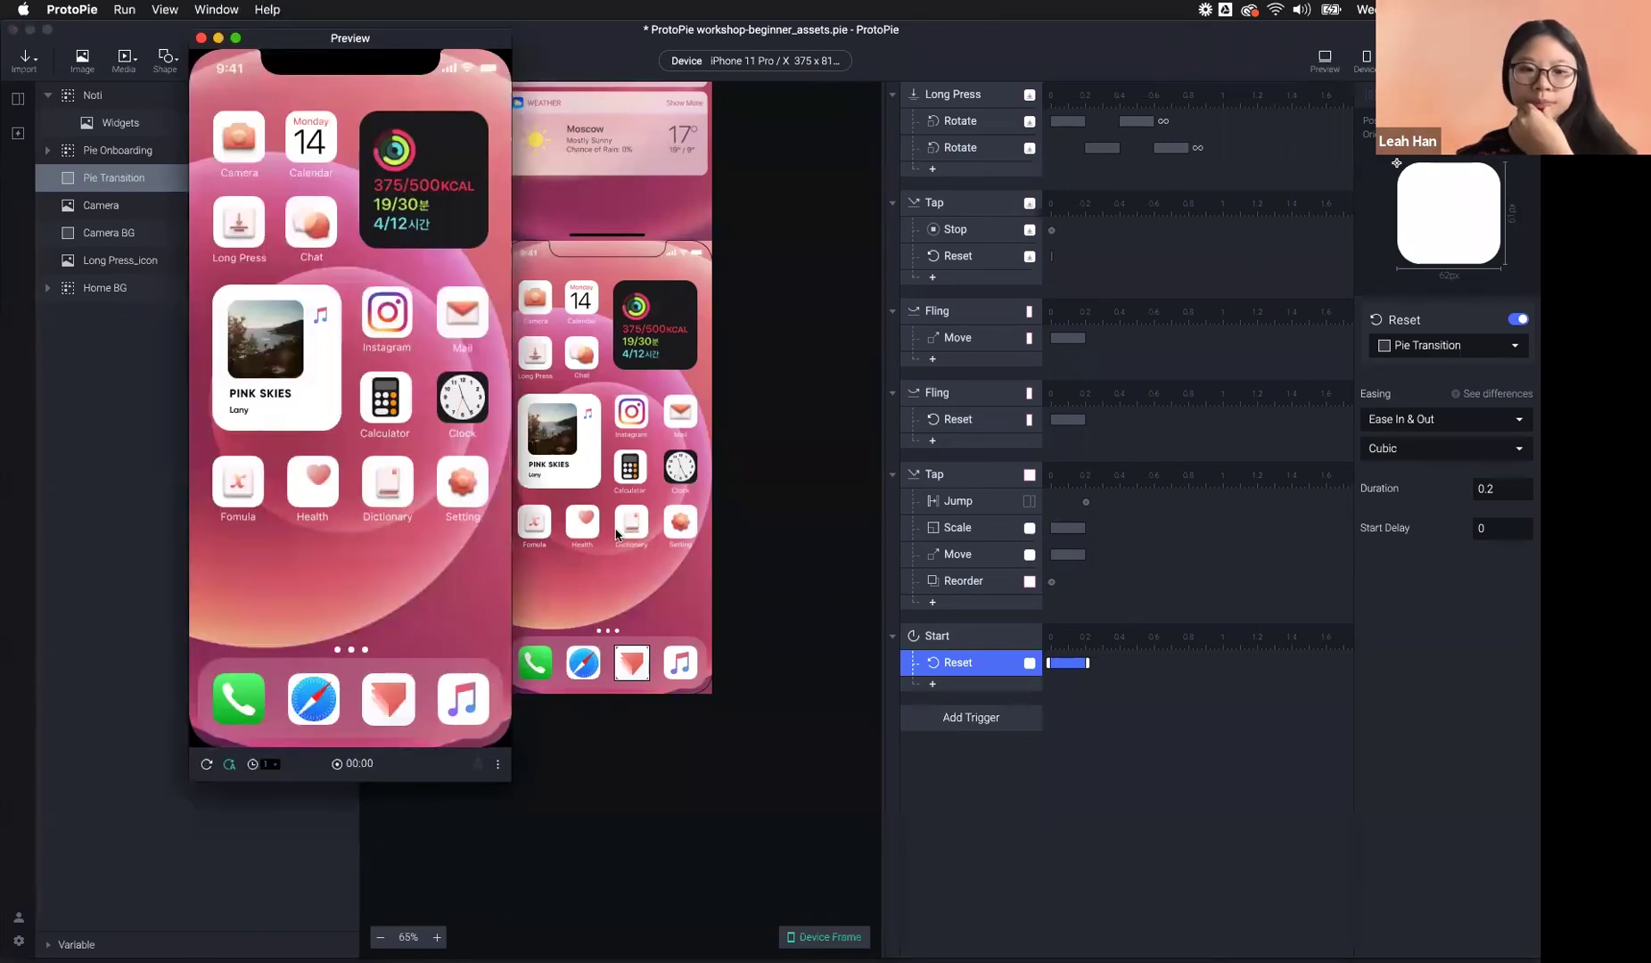
click(387, 699)
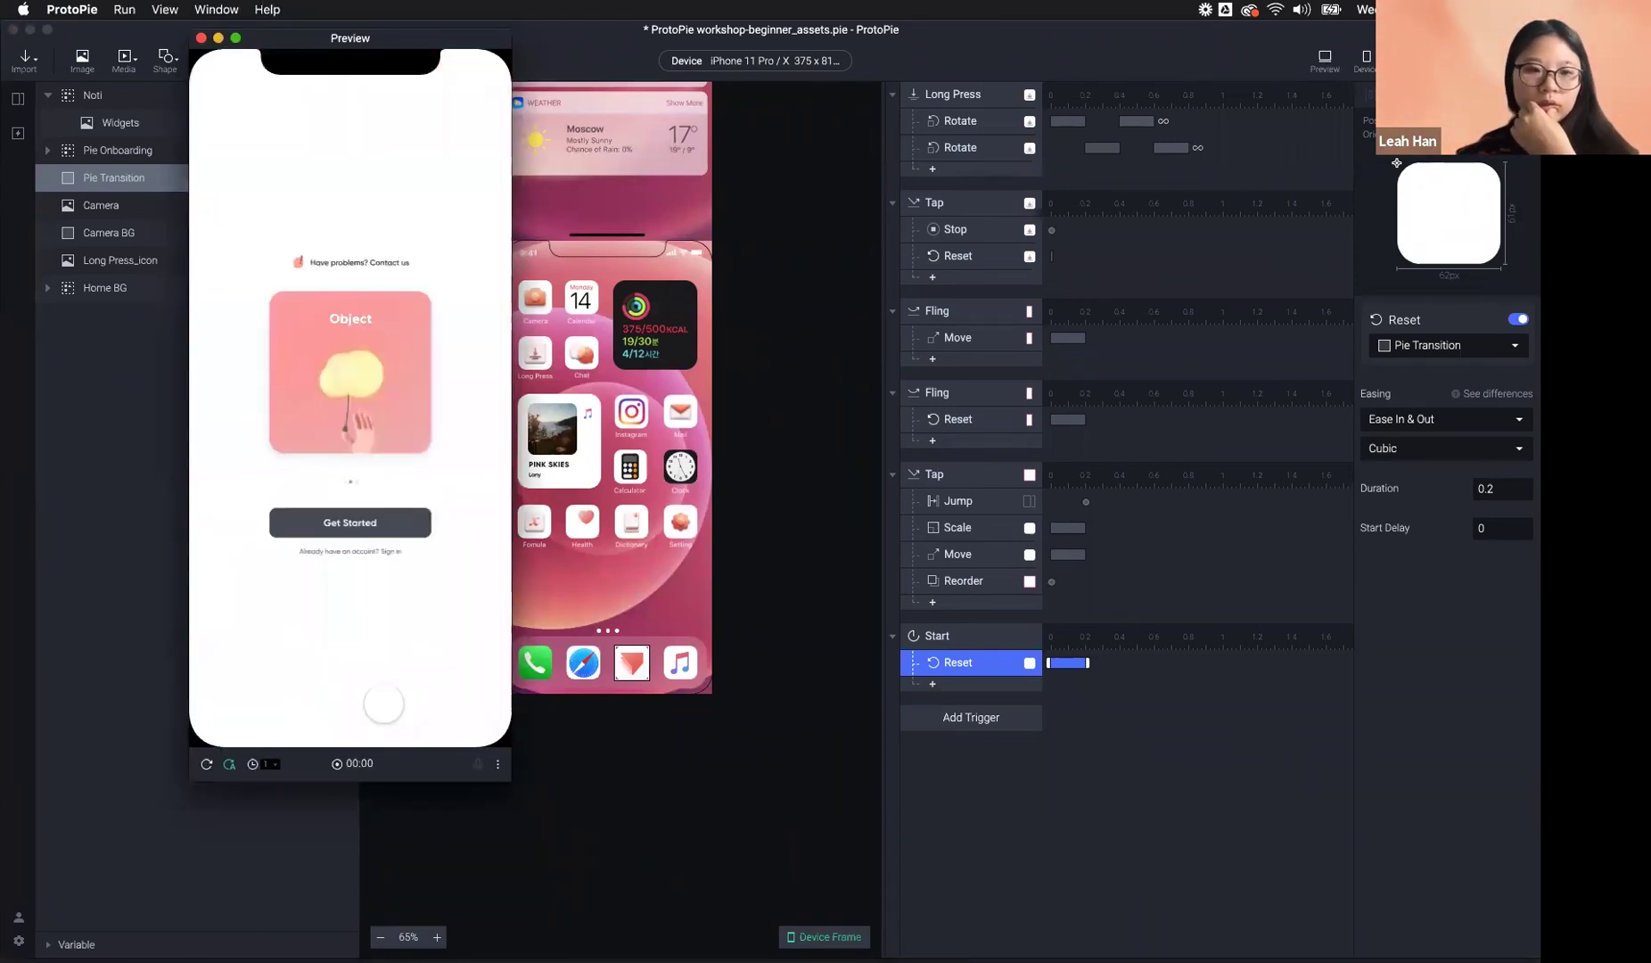
click(394, 626)
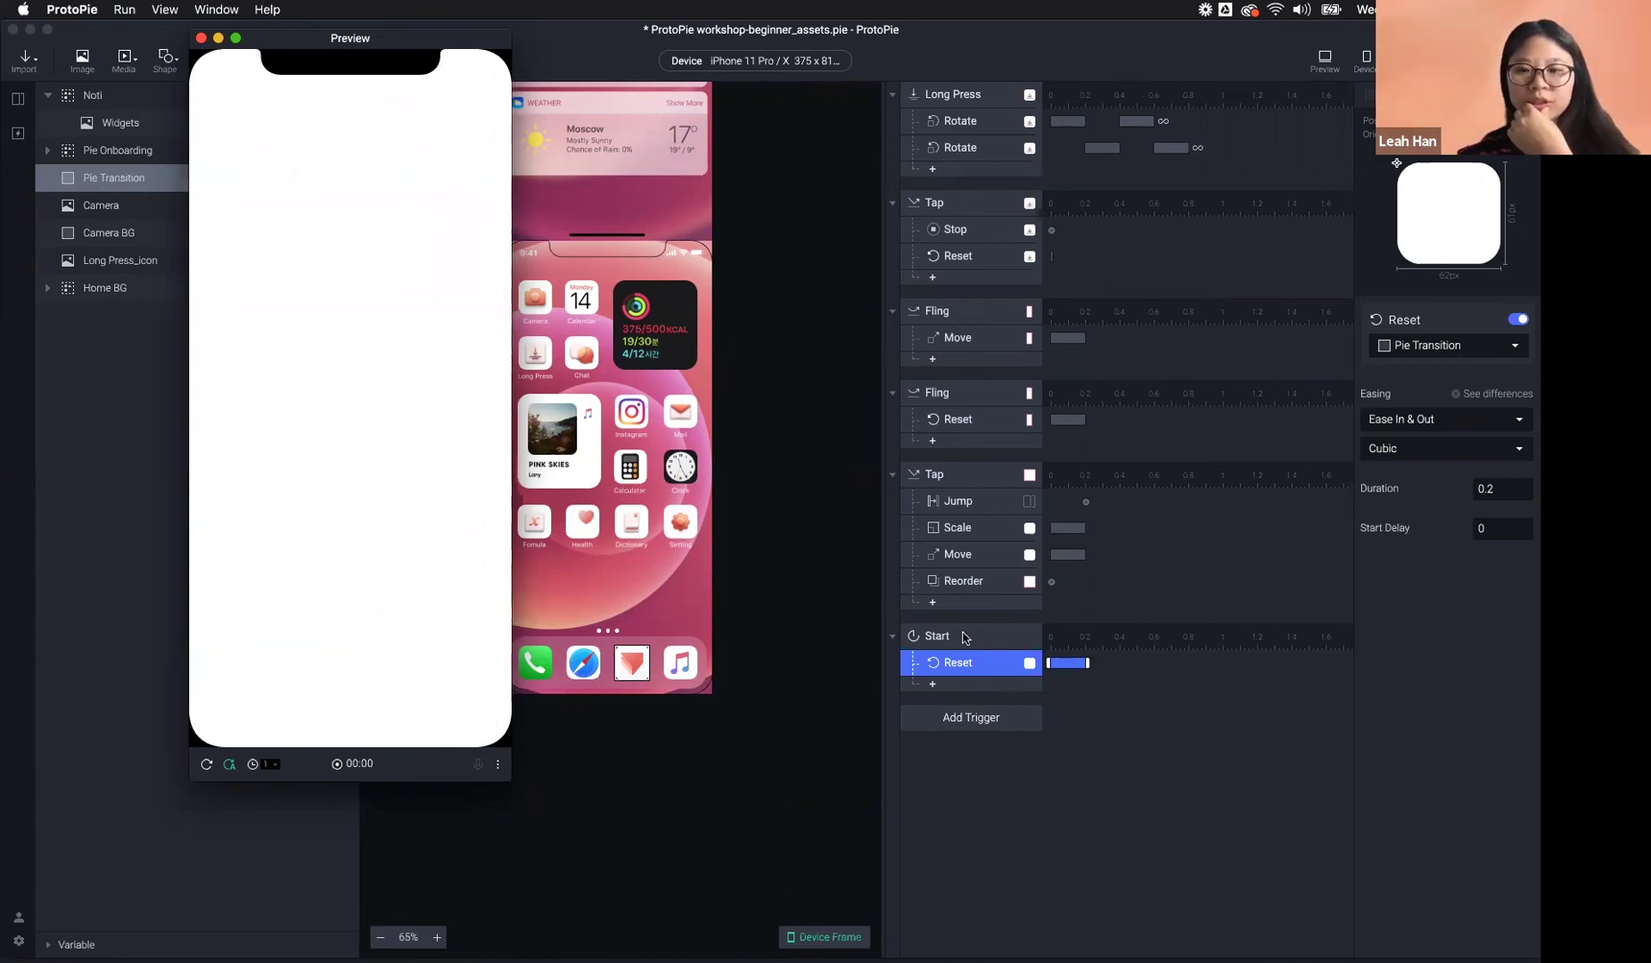
key(super+w)
- Set the Start trigger's multiple-scenes option to Start With Jump
click(997, 636)
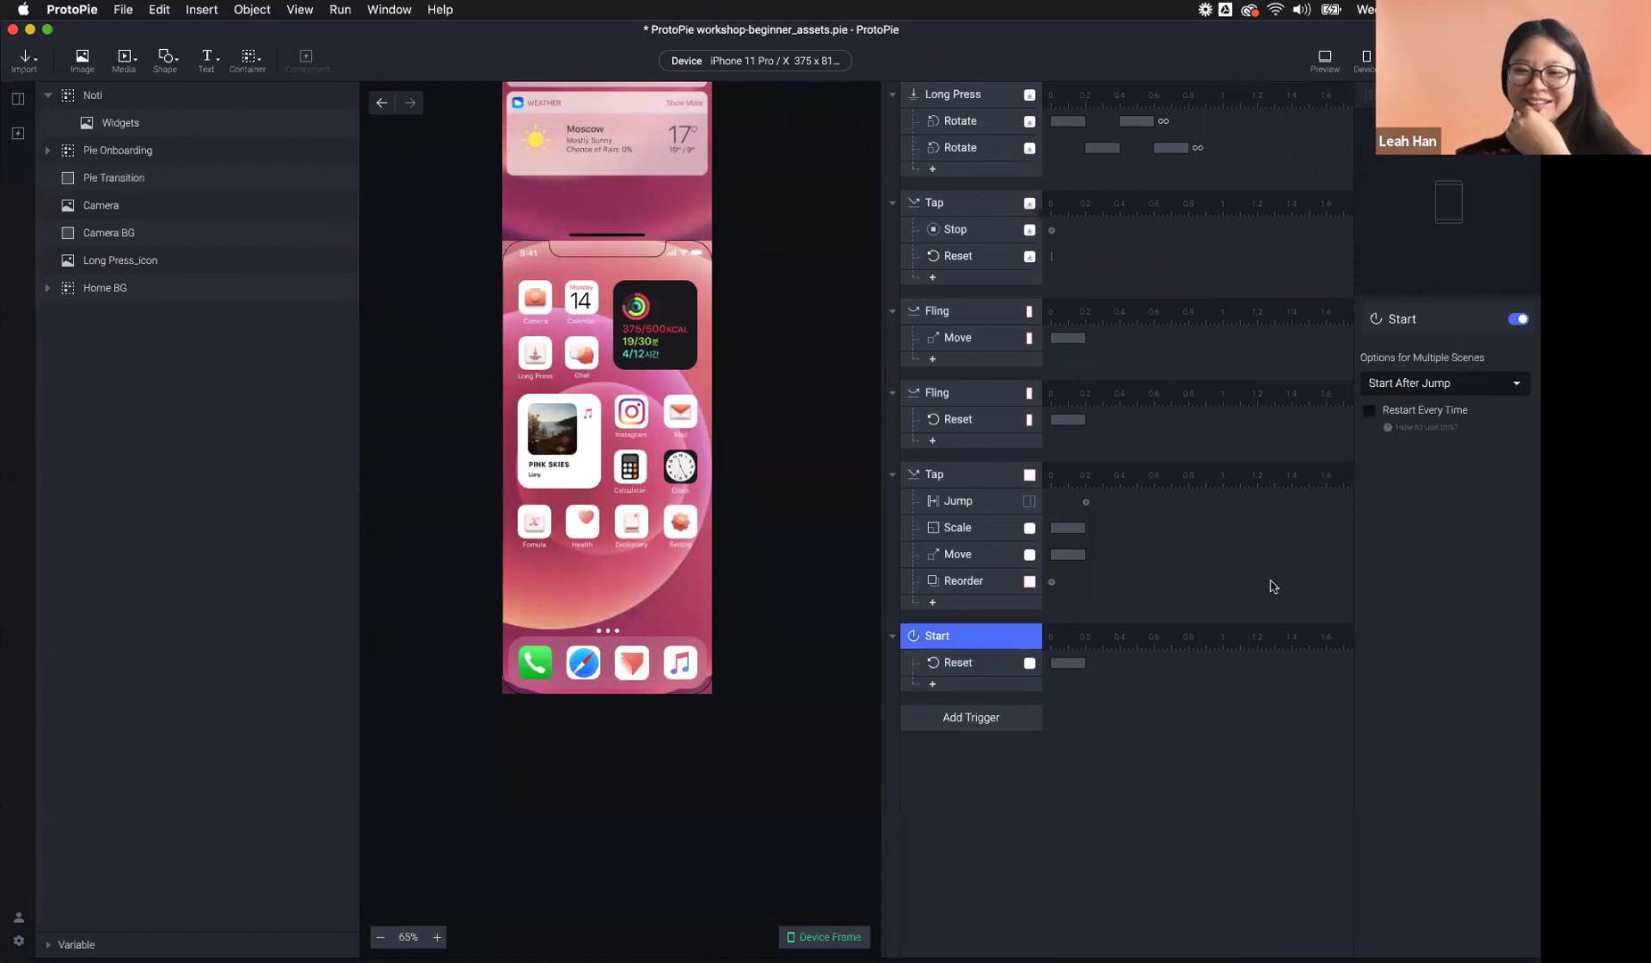
click(1445, 393)
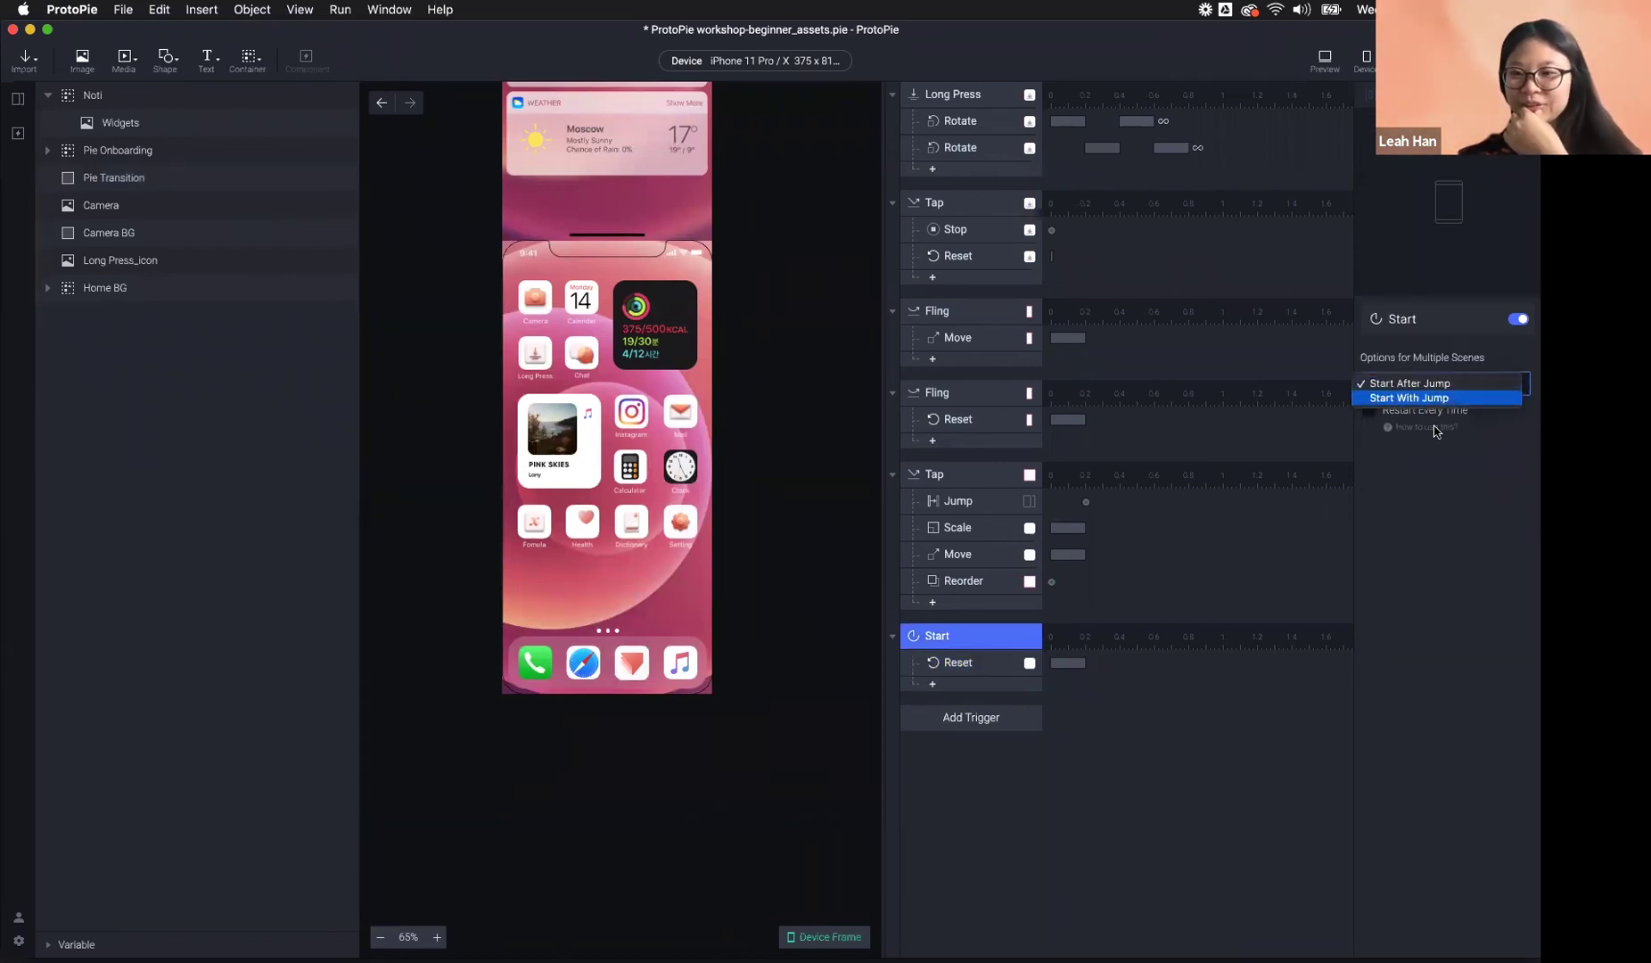
click(1440, 399)
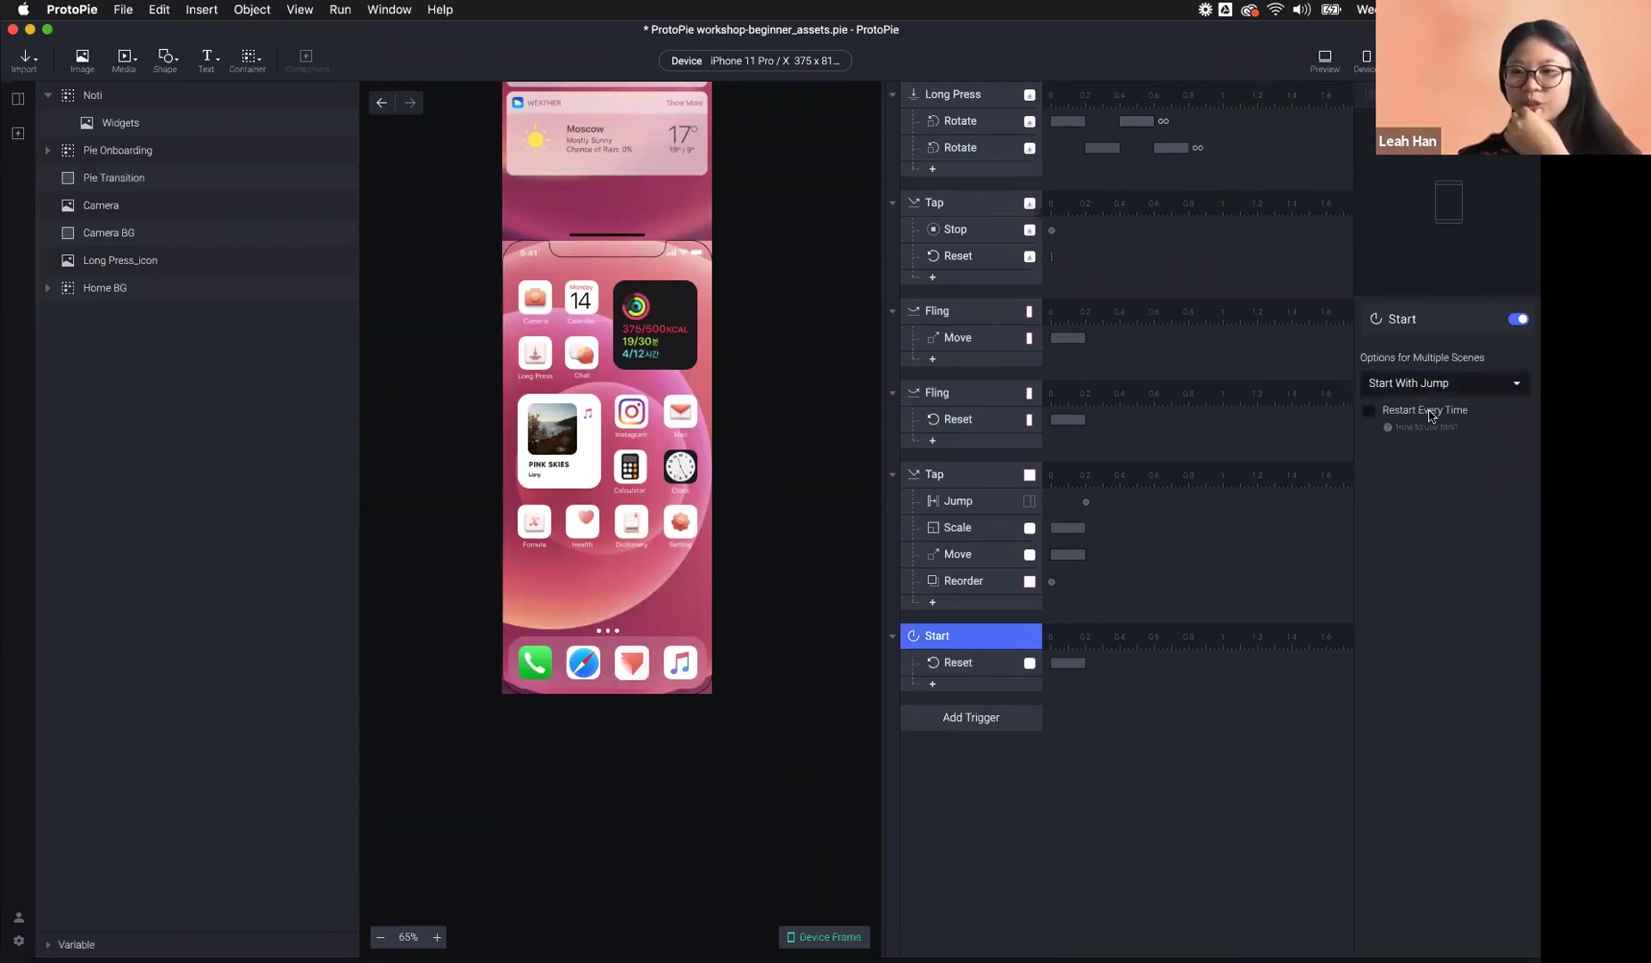
- Preview the home scene, tap the Pie icon and return through Get Started to test Start With Jump
click(1325, 63)
click(386, 699)
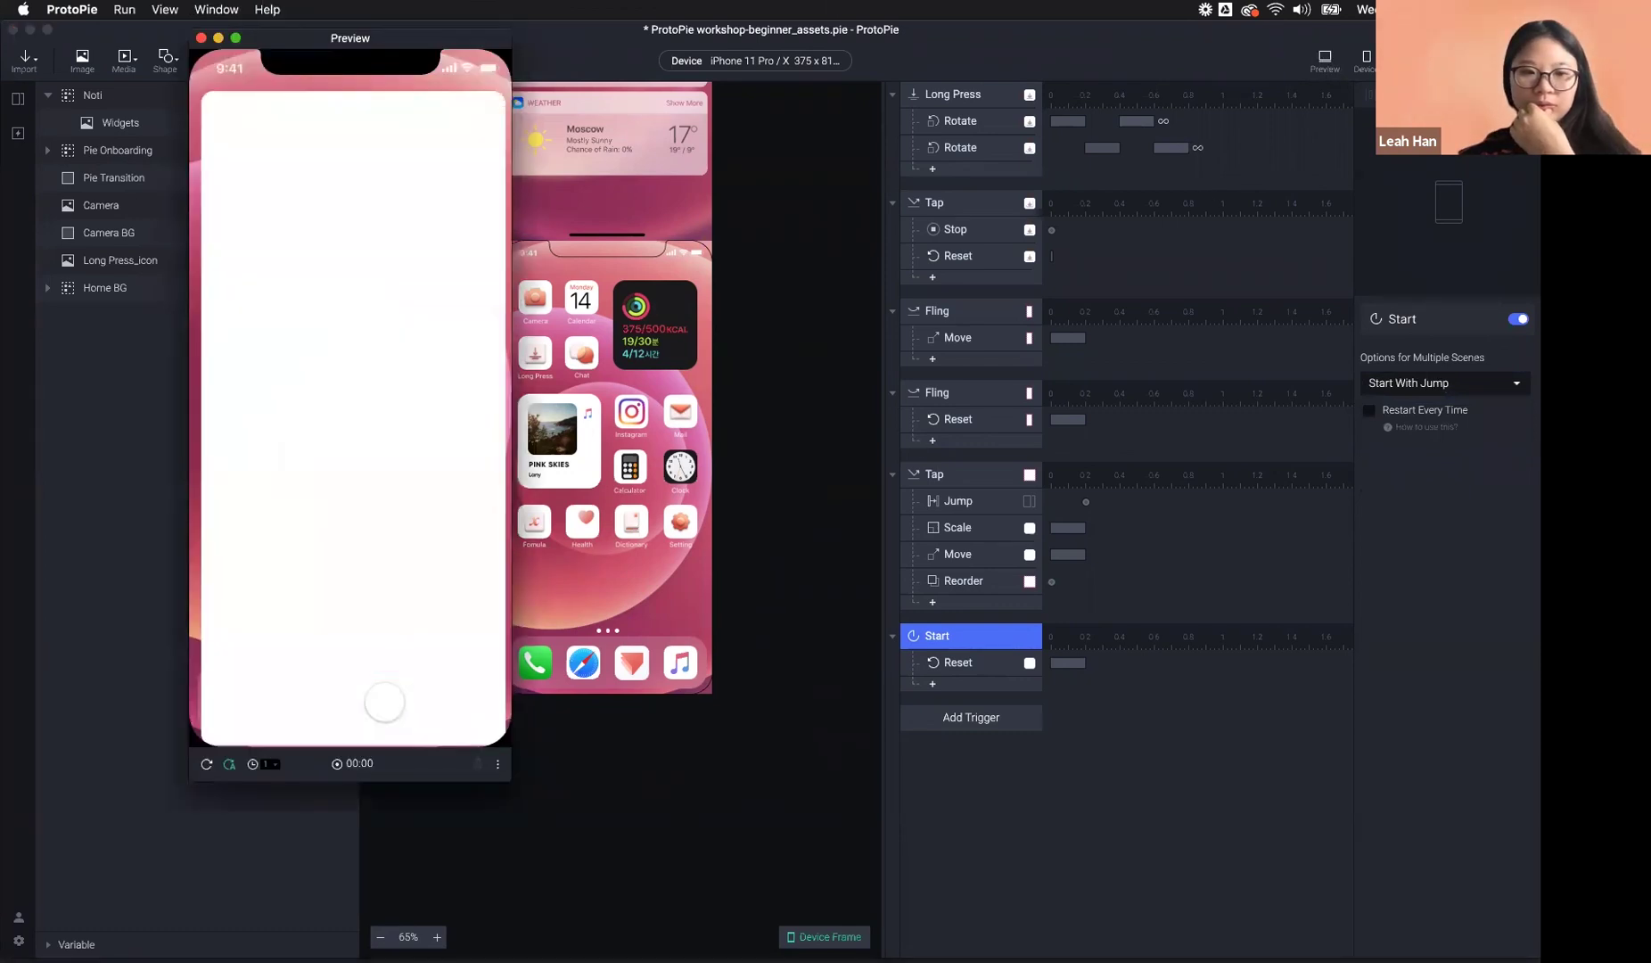
click(383, 626)
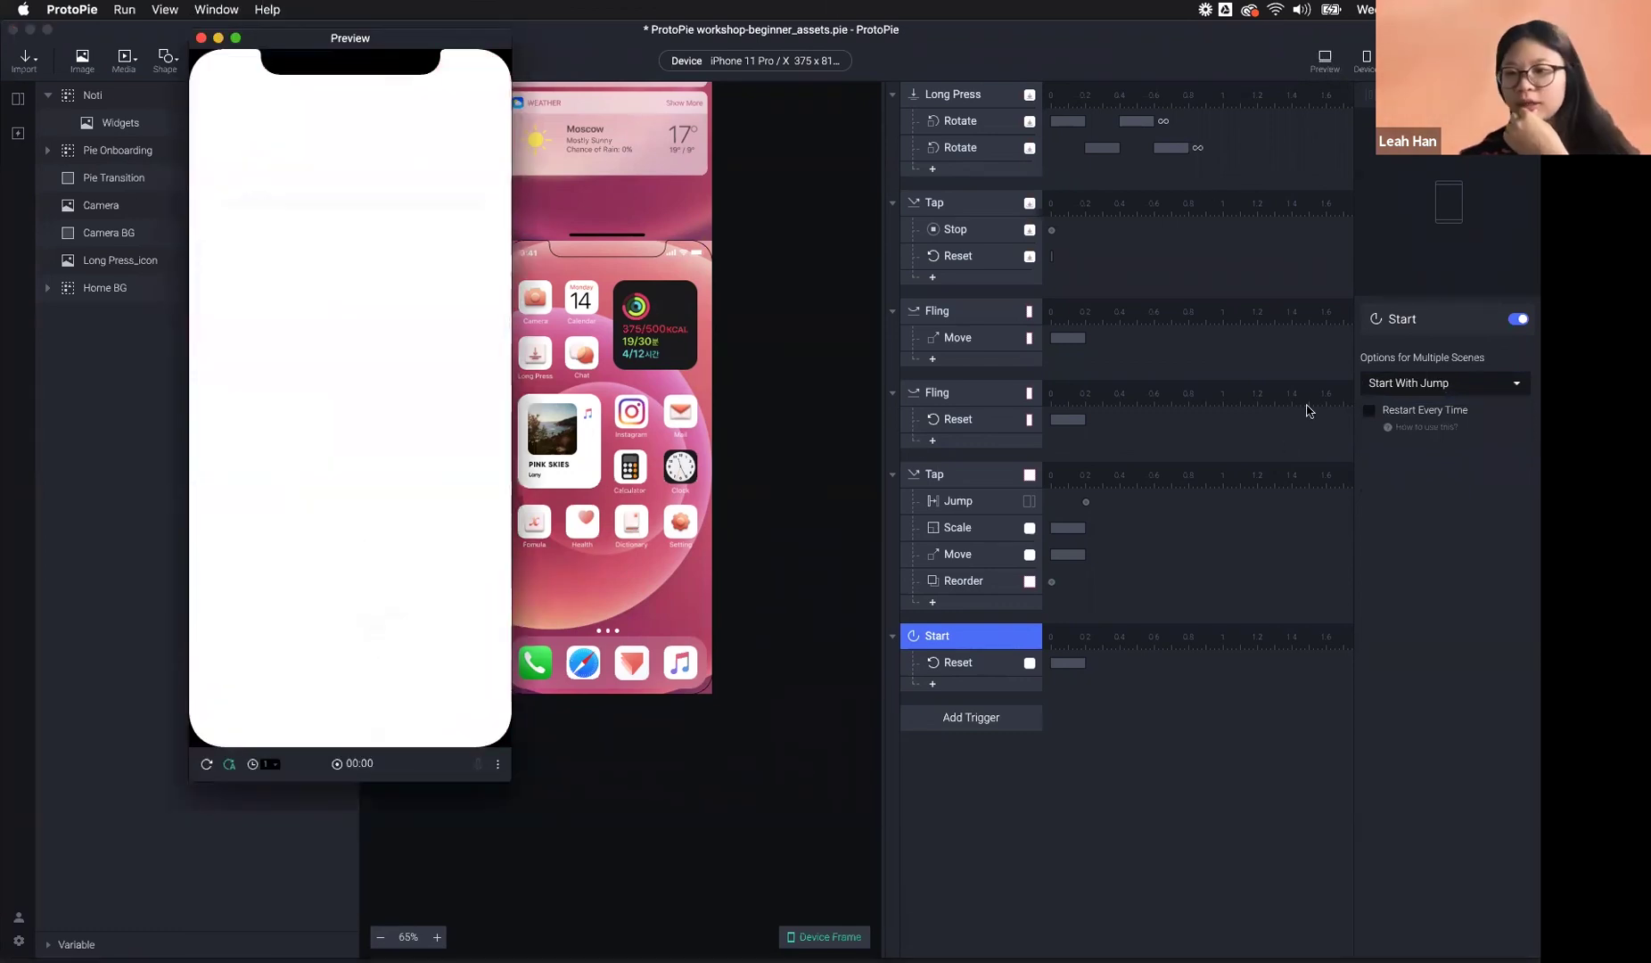
- Enable Restart Every Time for the Start trigger and test the Pie icon and Get Started round trip in the preview
click(1408, 410)
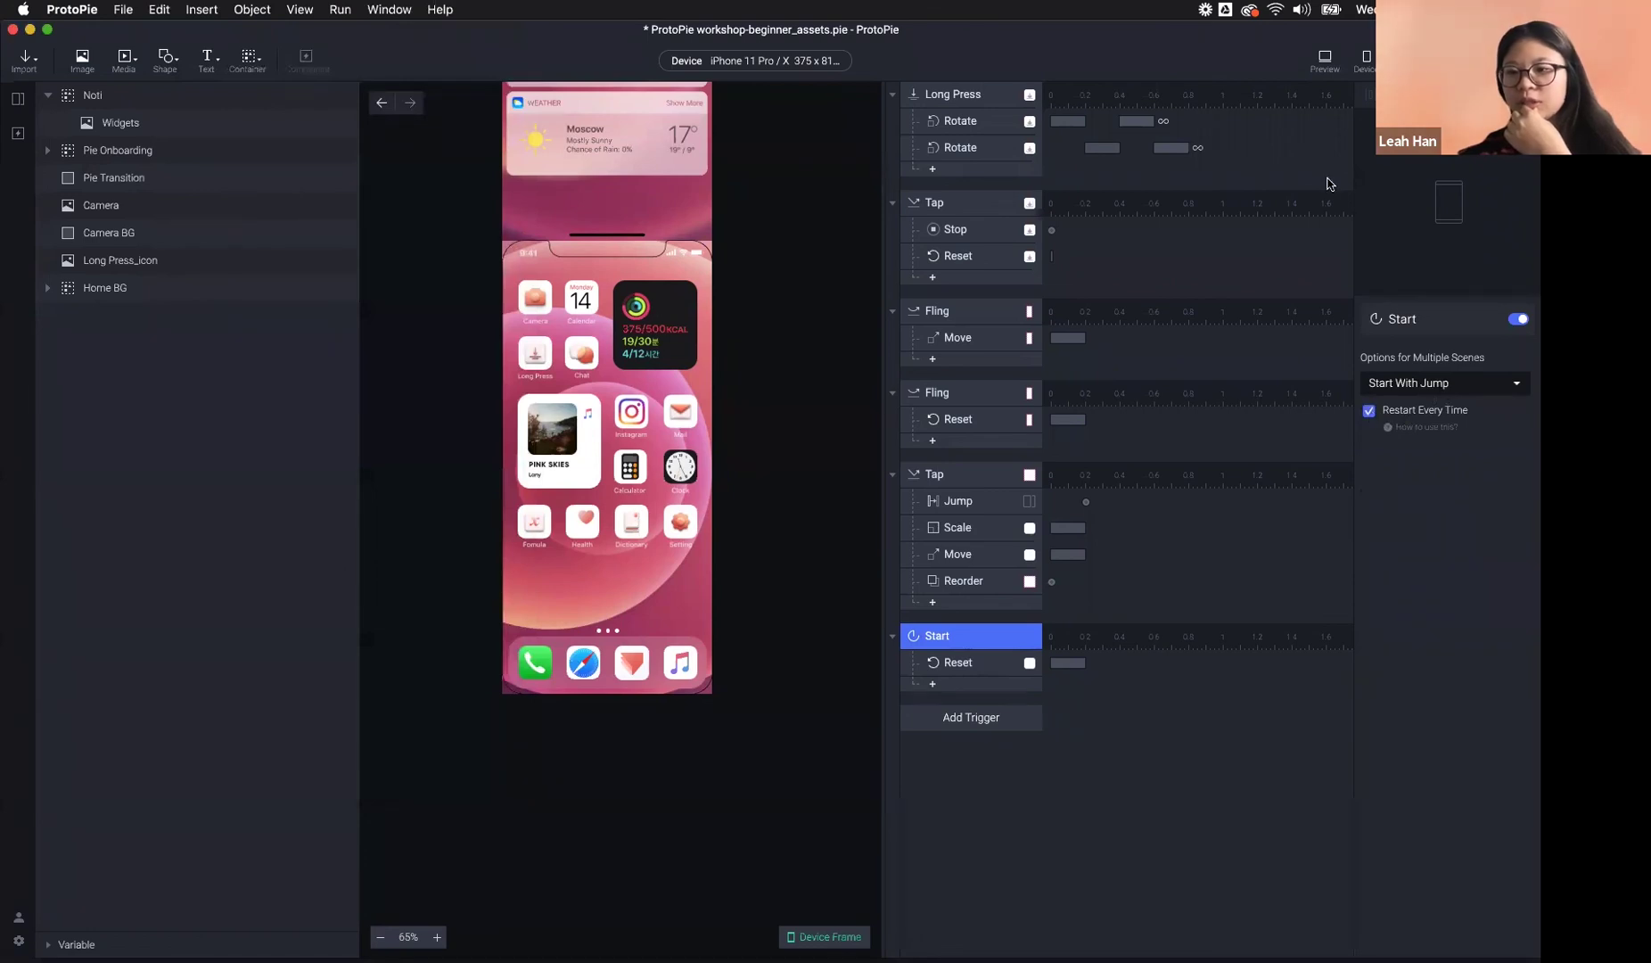
click(1325, 60)
click(383, 701)
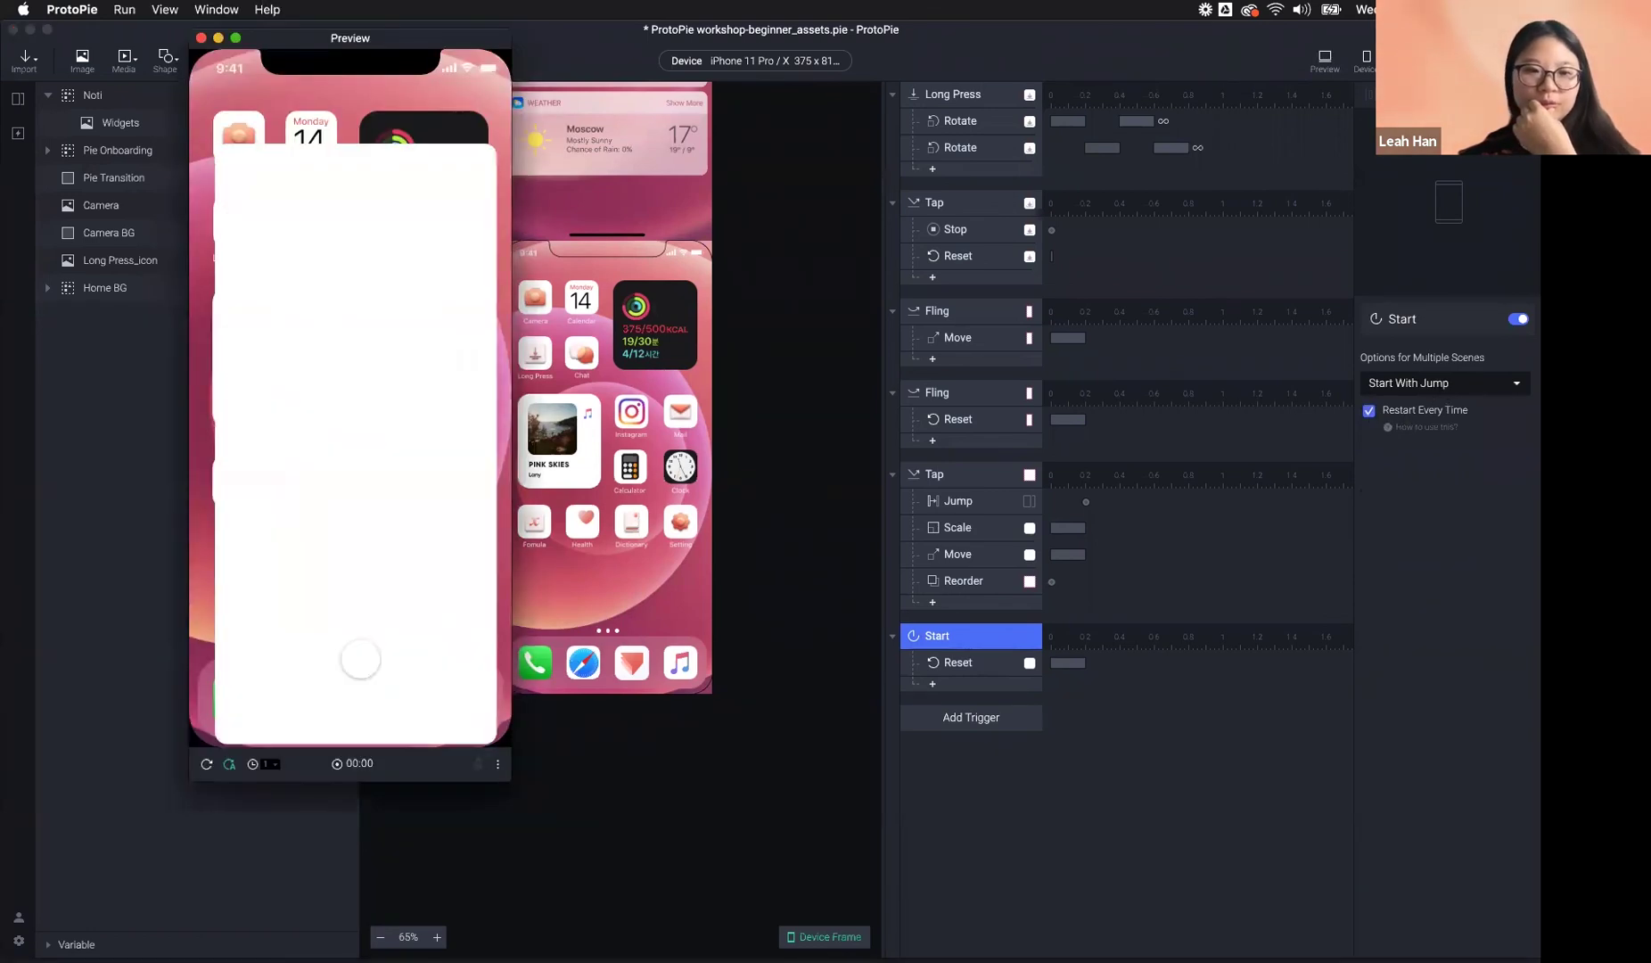
click(333, 624)
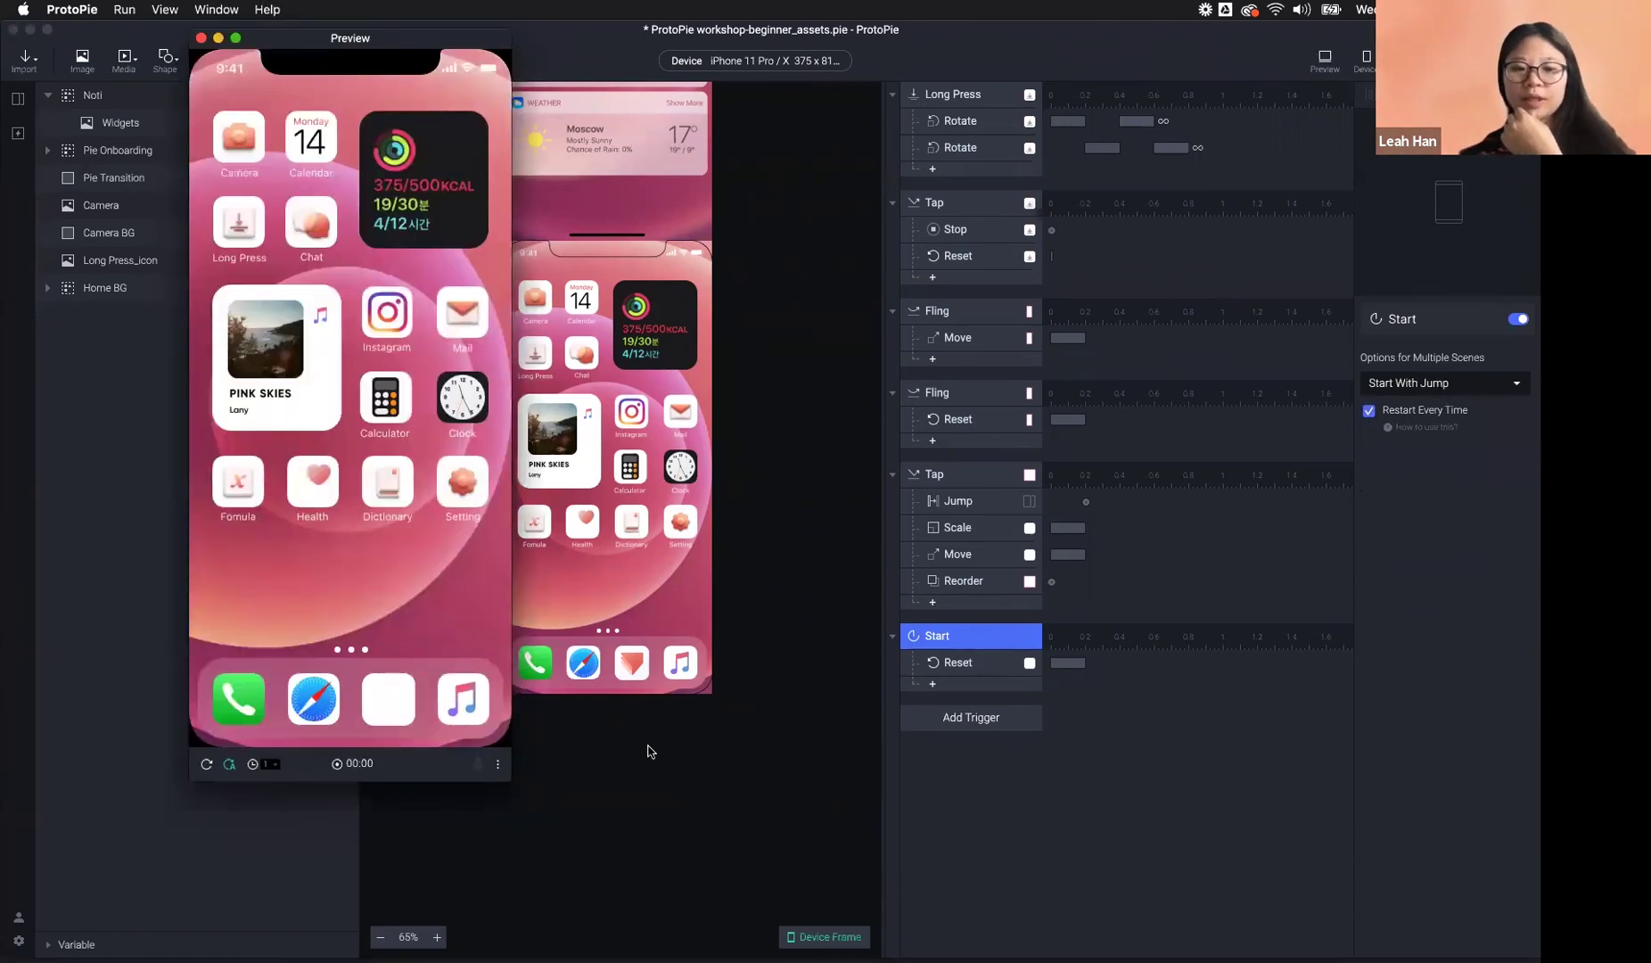
click(854, 725)
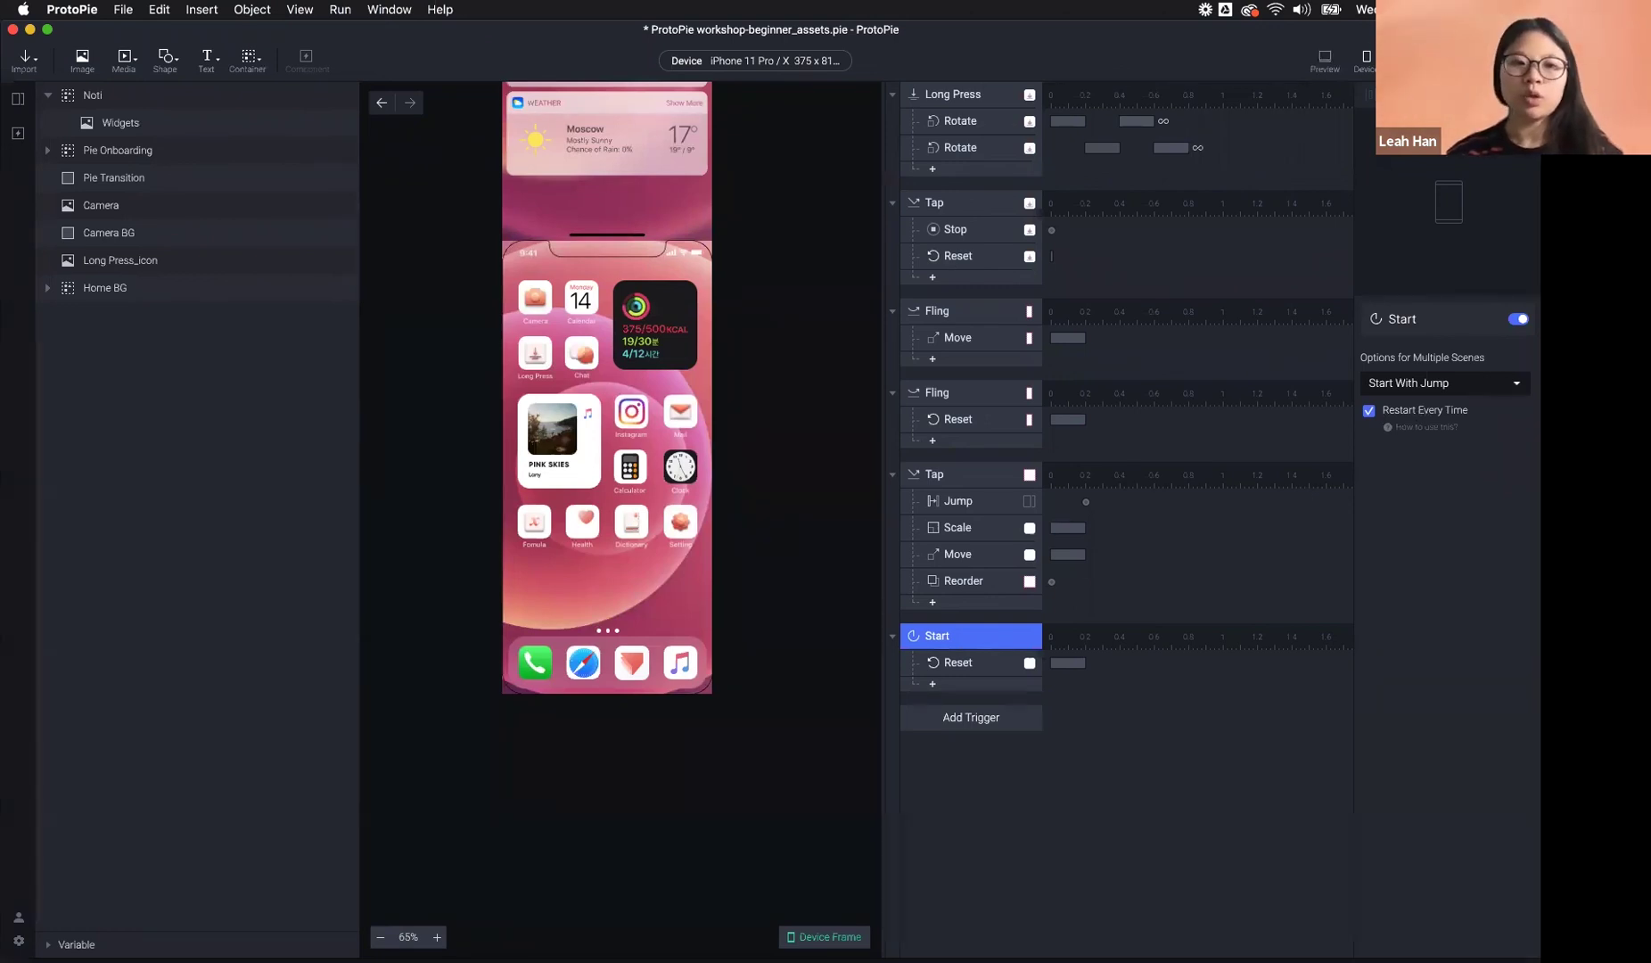
- Recheck the Start trigger's Restart Every Time behaviour by previewing the home scene, tapping the Pie icon and returning through Get Started
click(1323, 62)
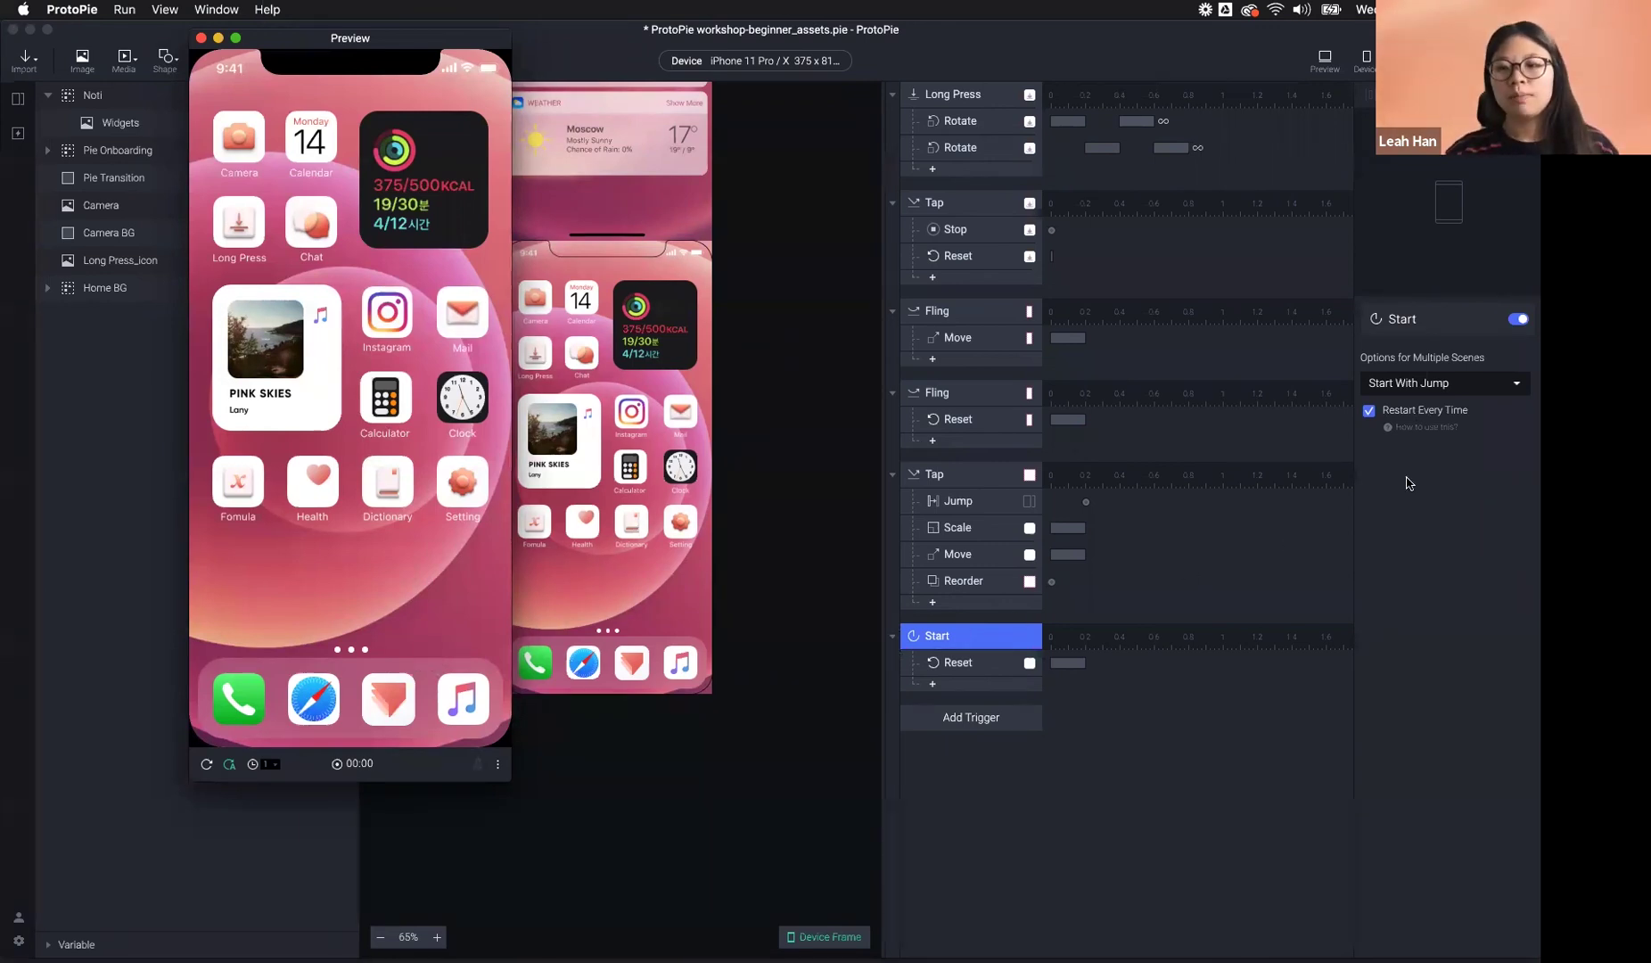
key(super+w)
click(1369, 413)
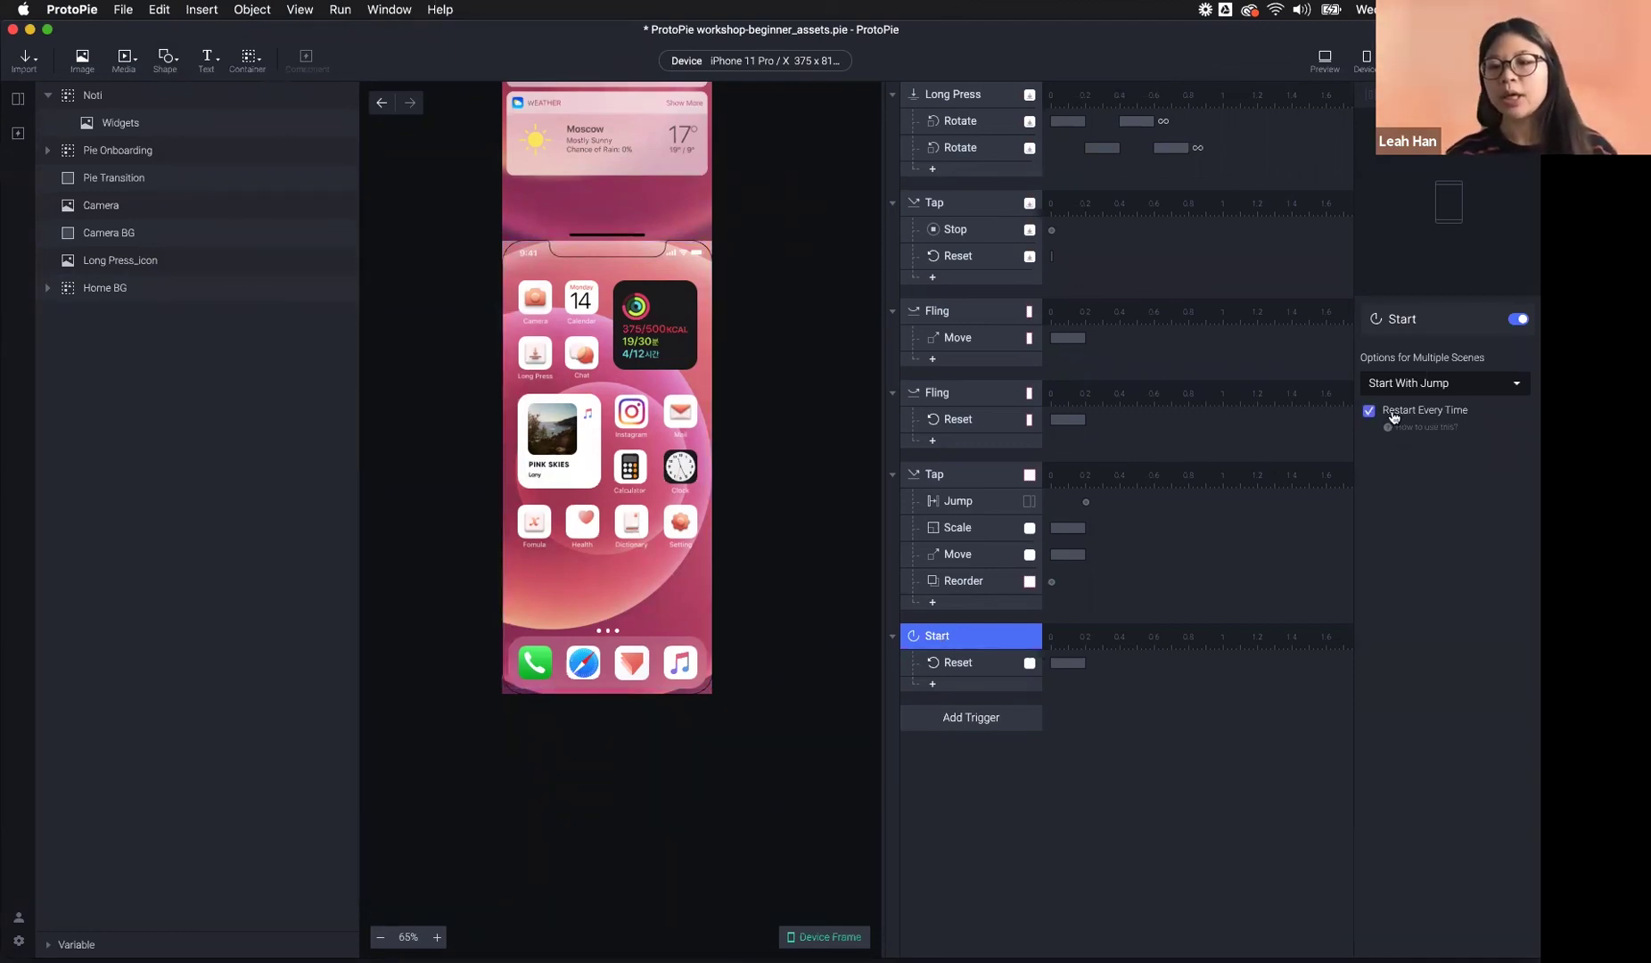
click(1325, 60)
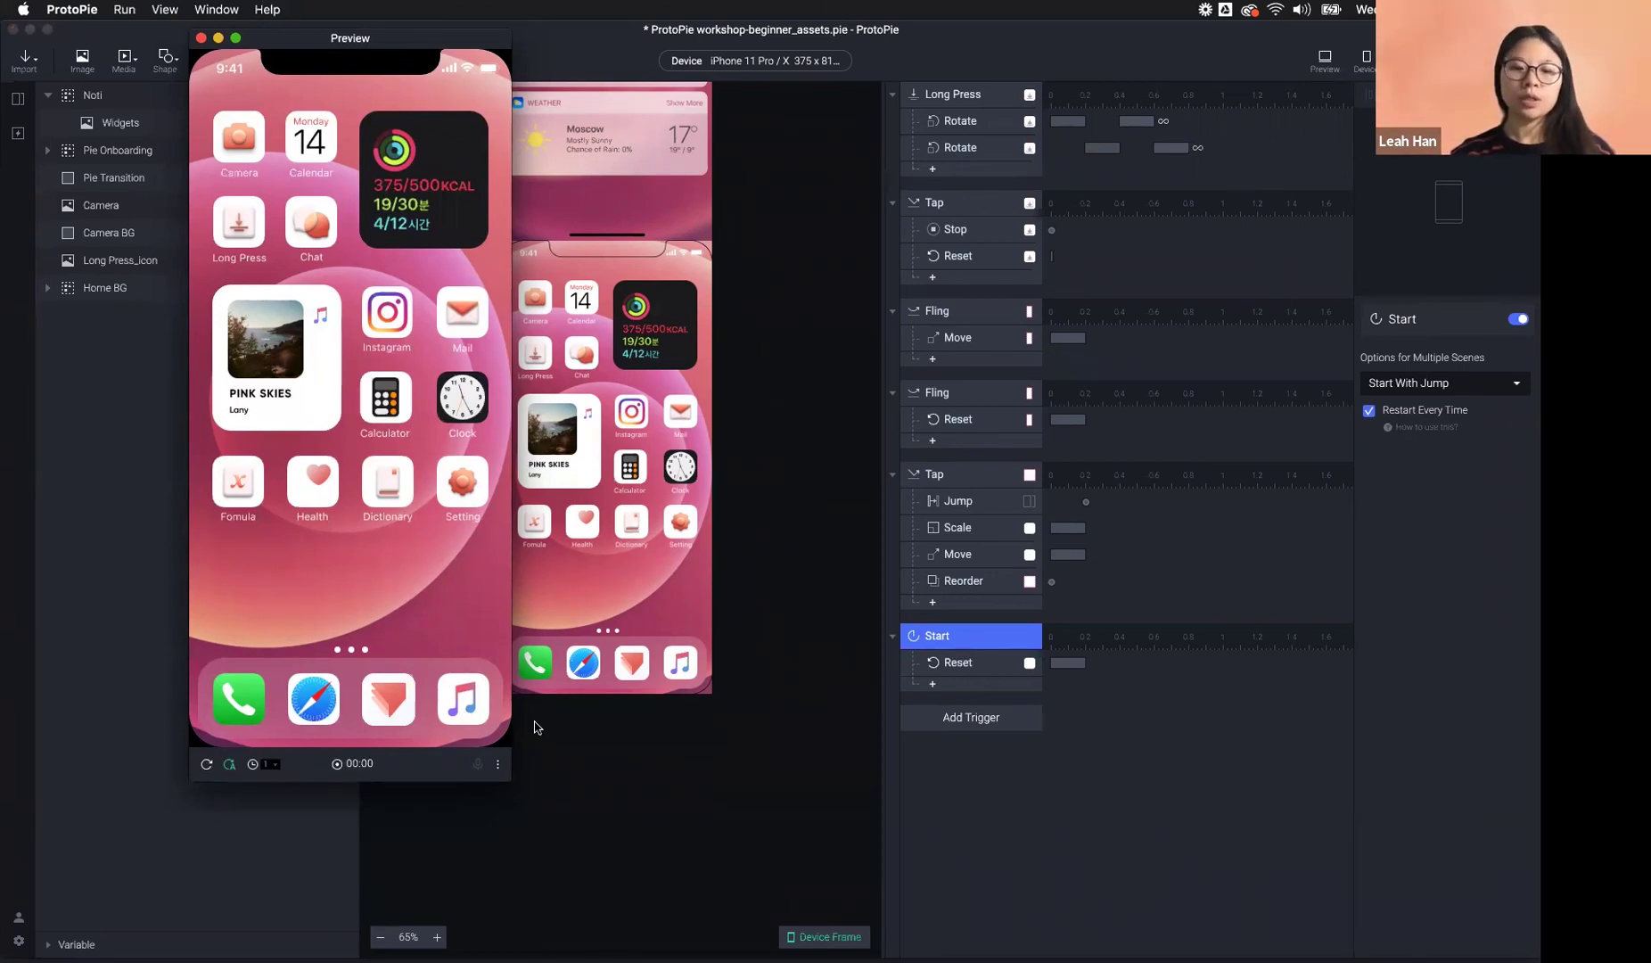
click(392, 702)
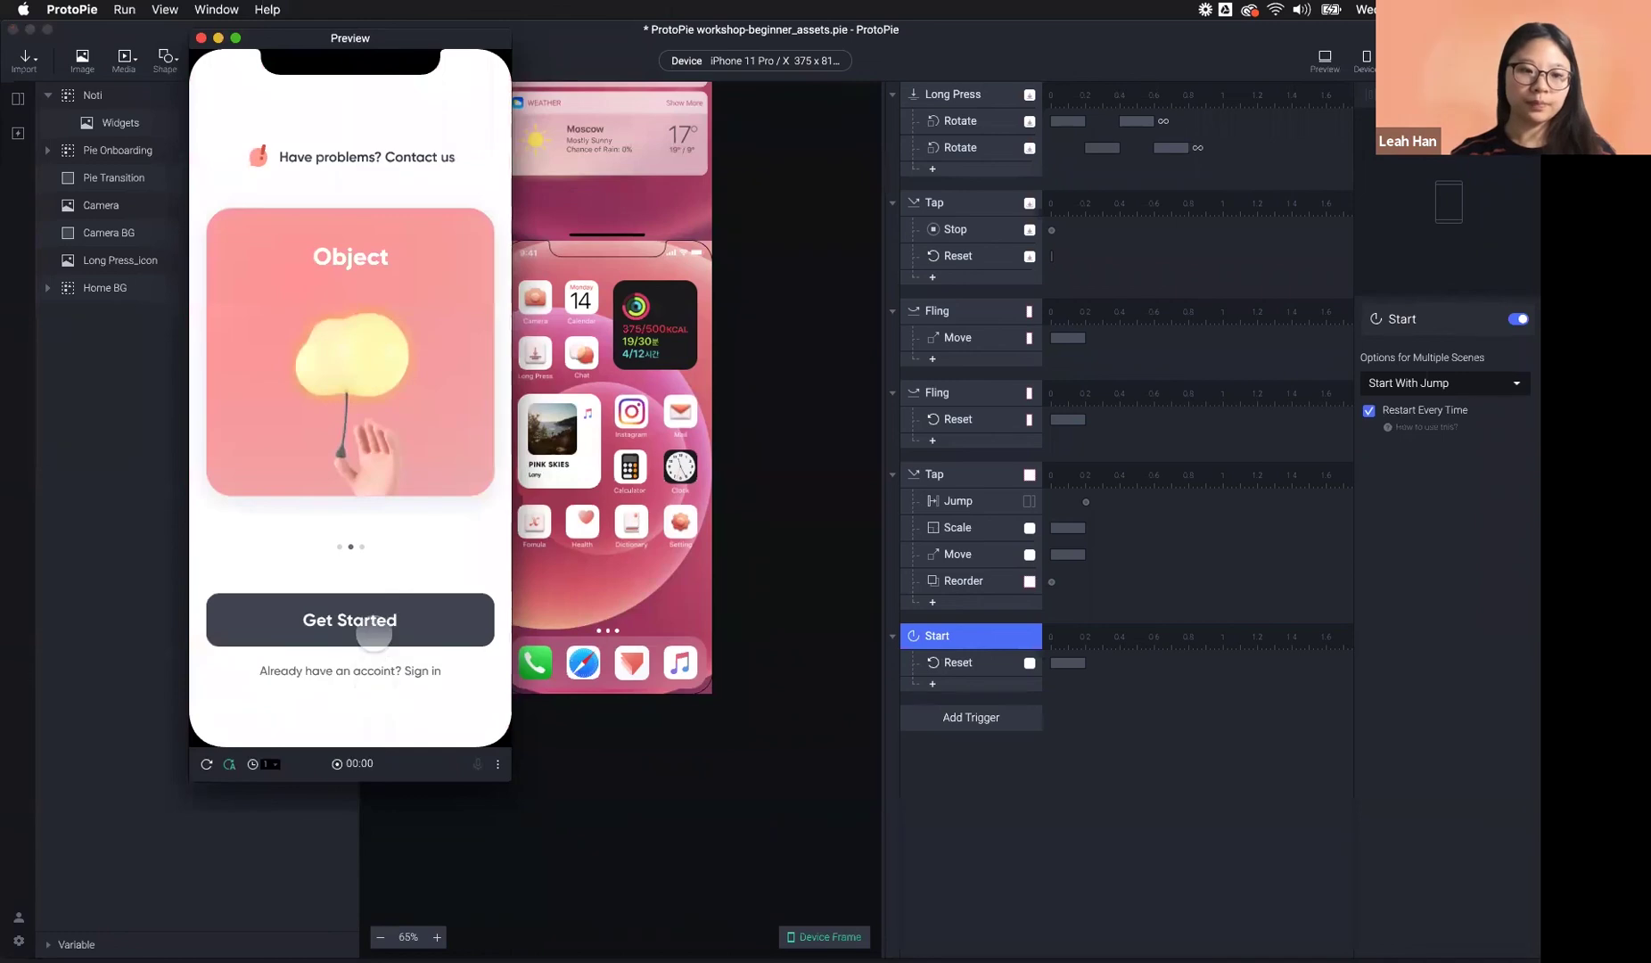
click(375, 693)
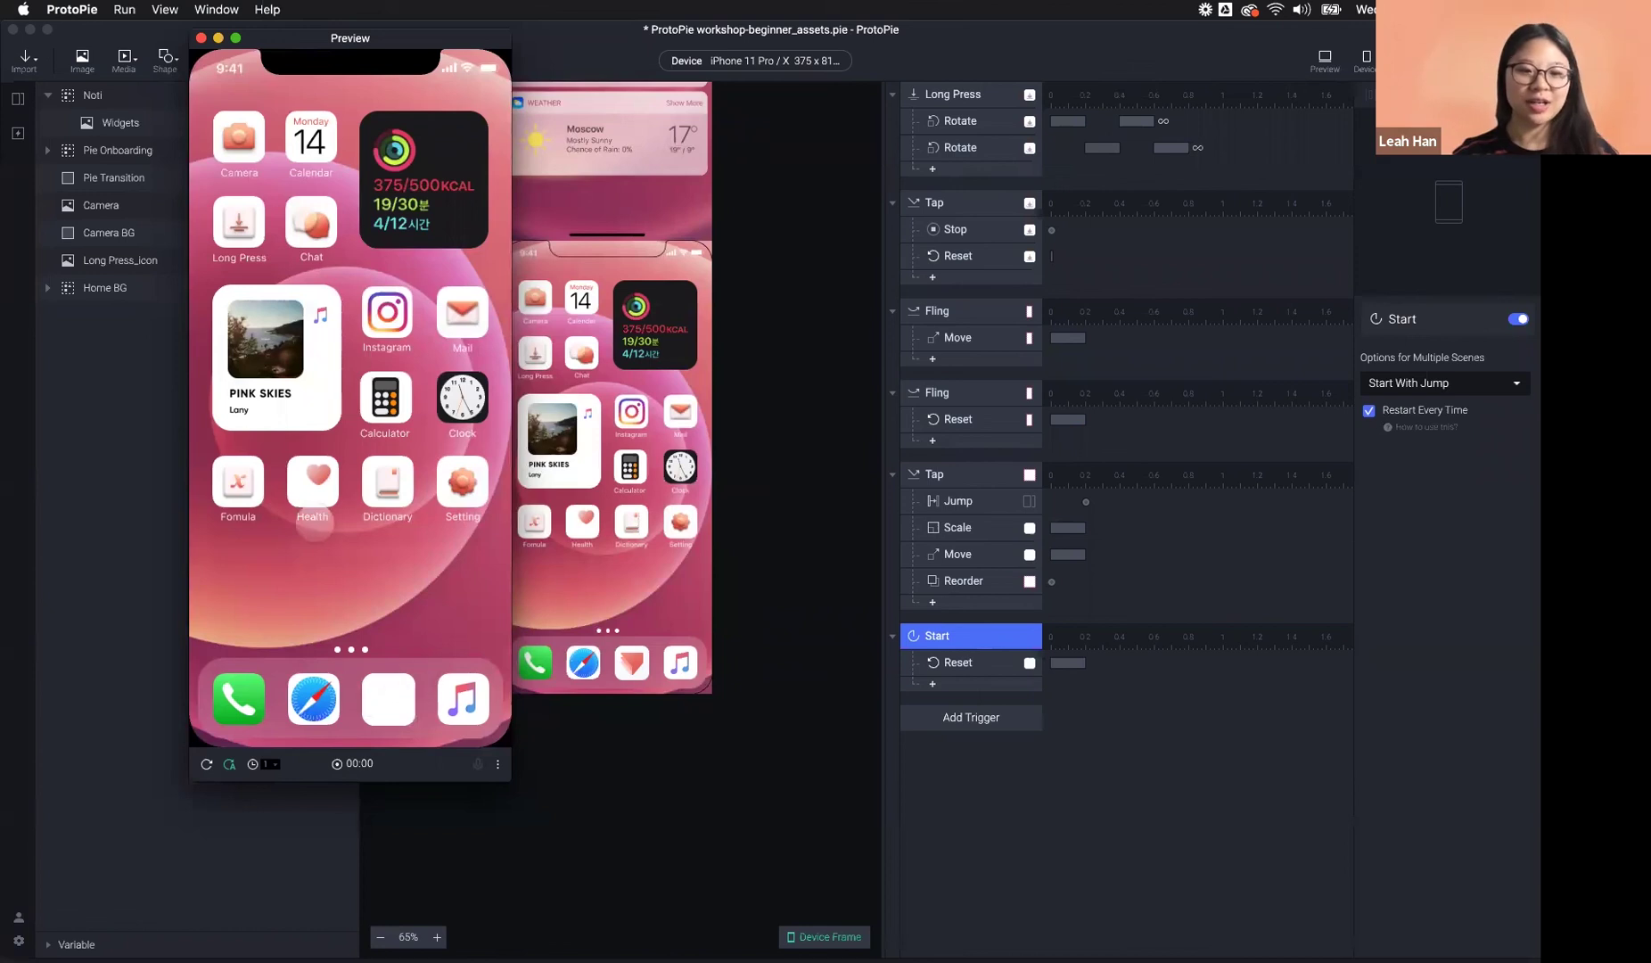
click(107, 183)
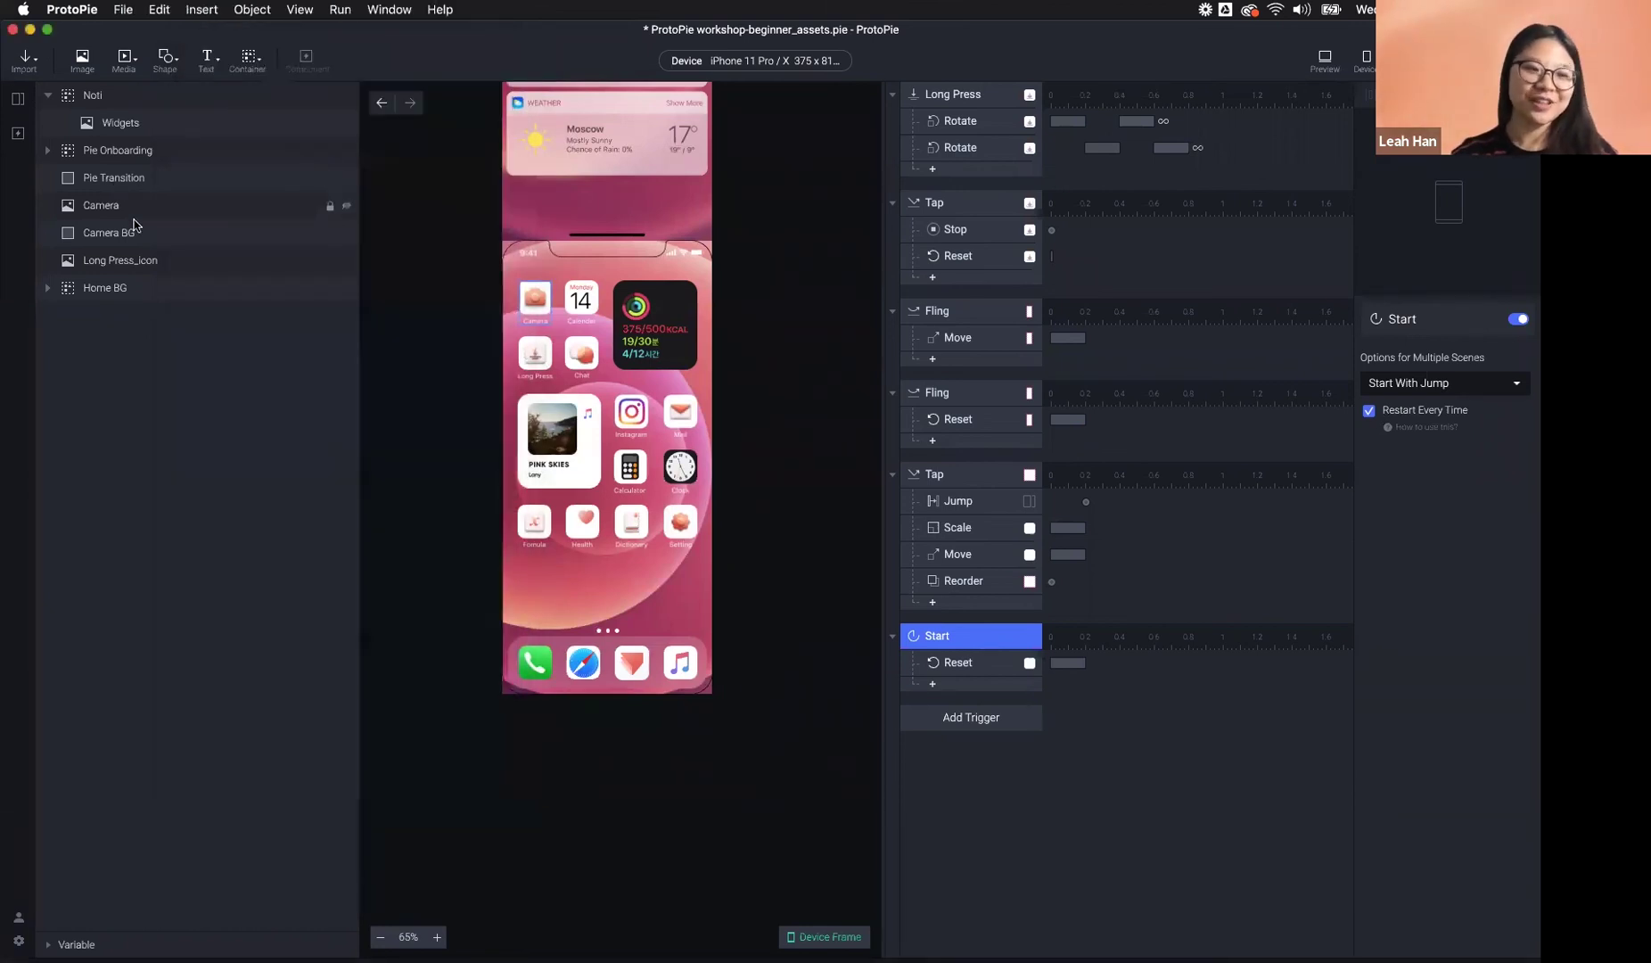
- Try out a Reset response for the Pie Onboarding layer under the Start trigger in the preview, and delete that response again
click(117, 149)
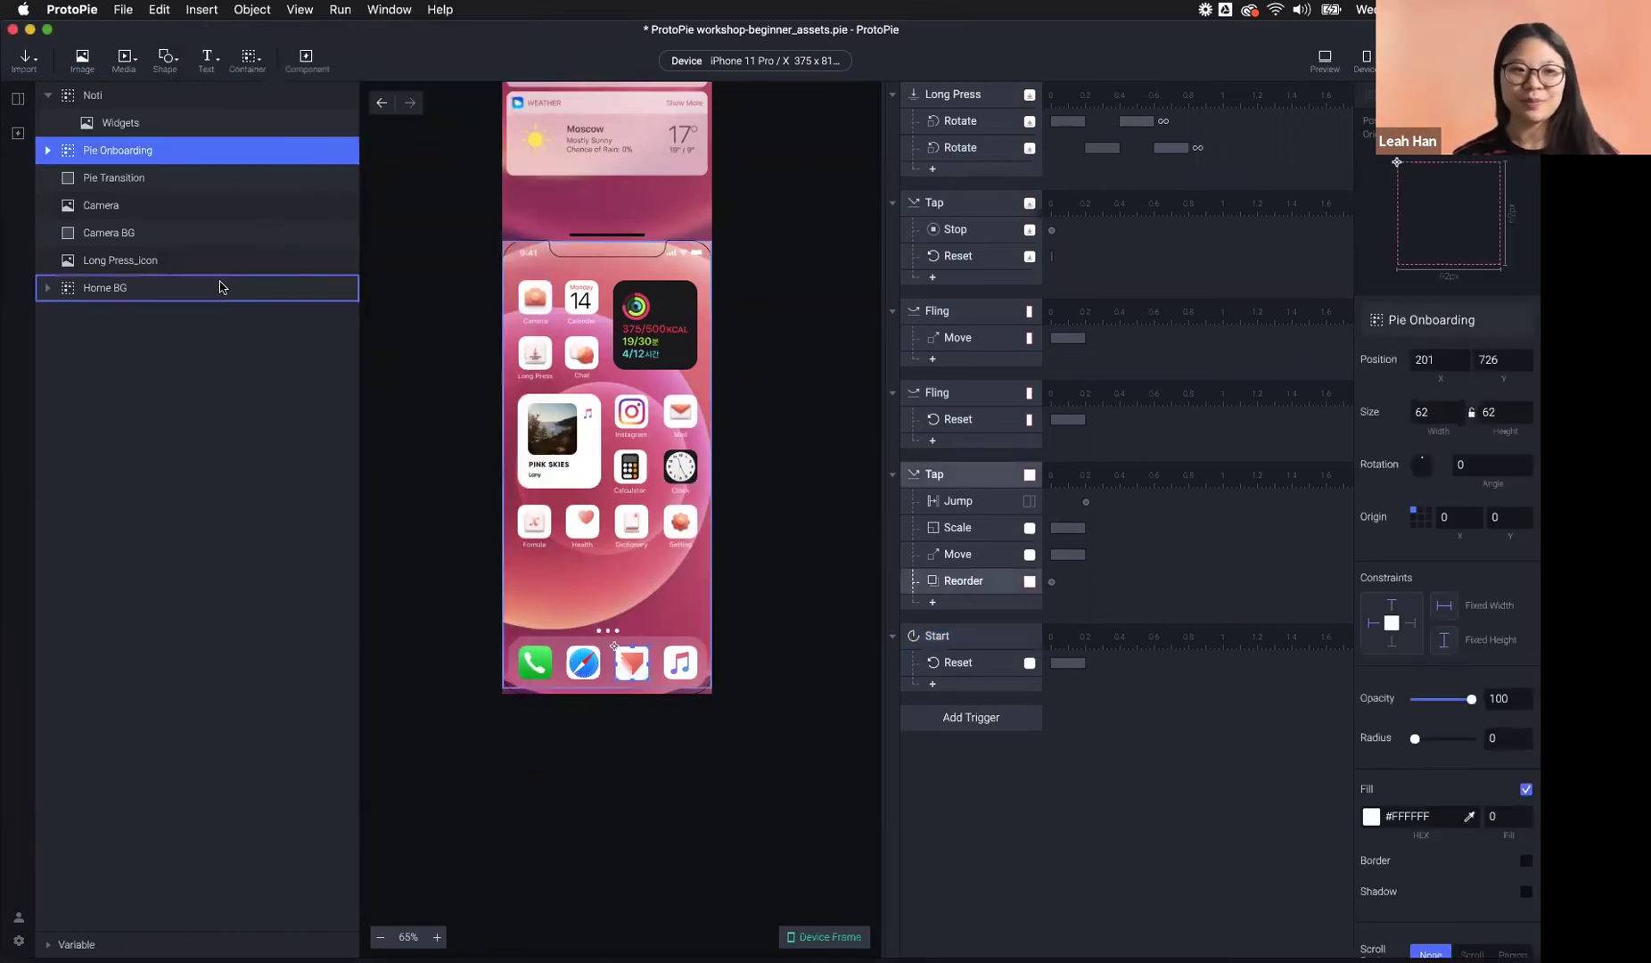
click(936, 685)
click(1119, 580)
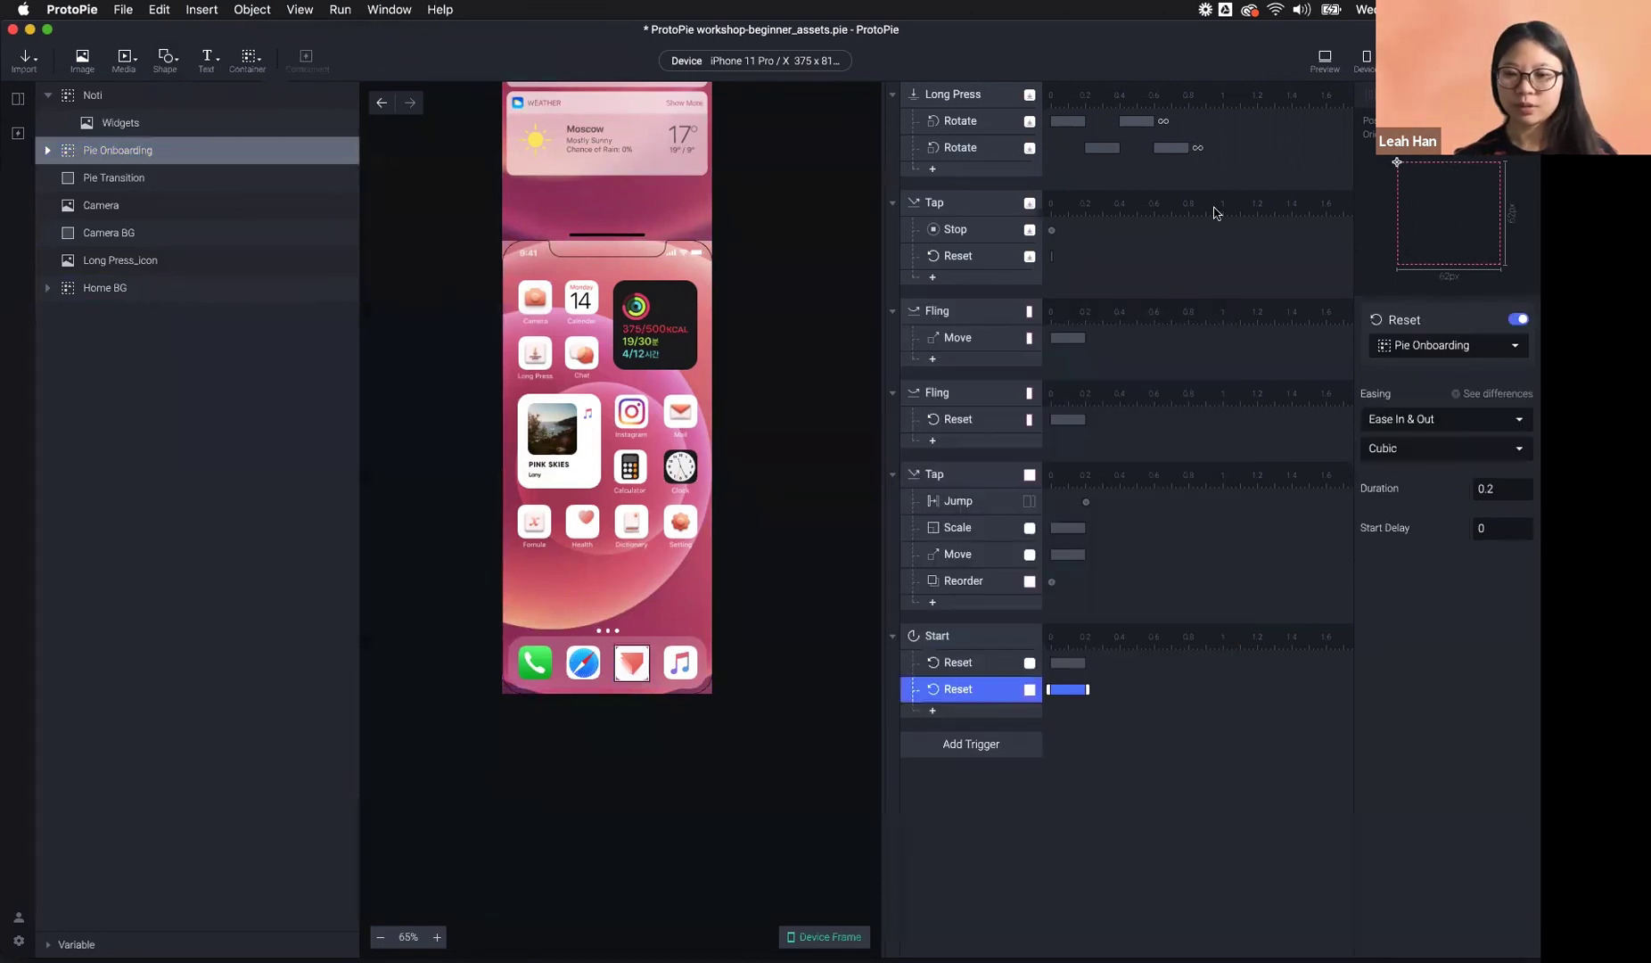
click(1327, 56)
click(391, 698)
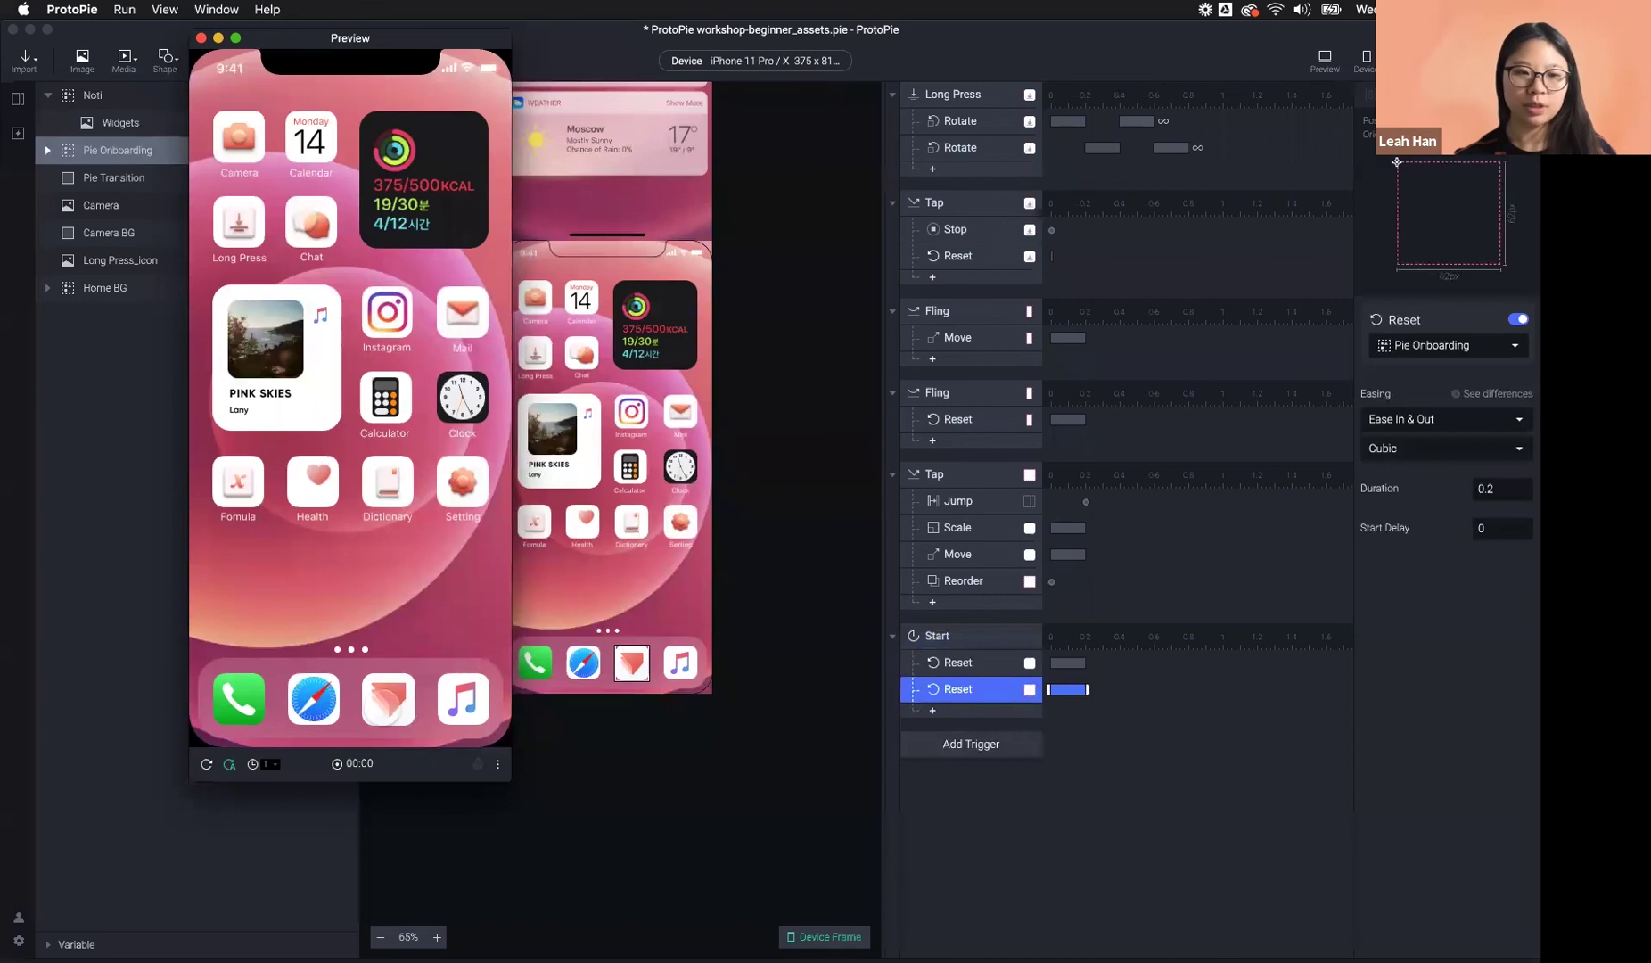
click(367, 634)
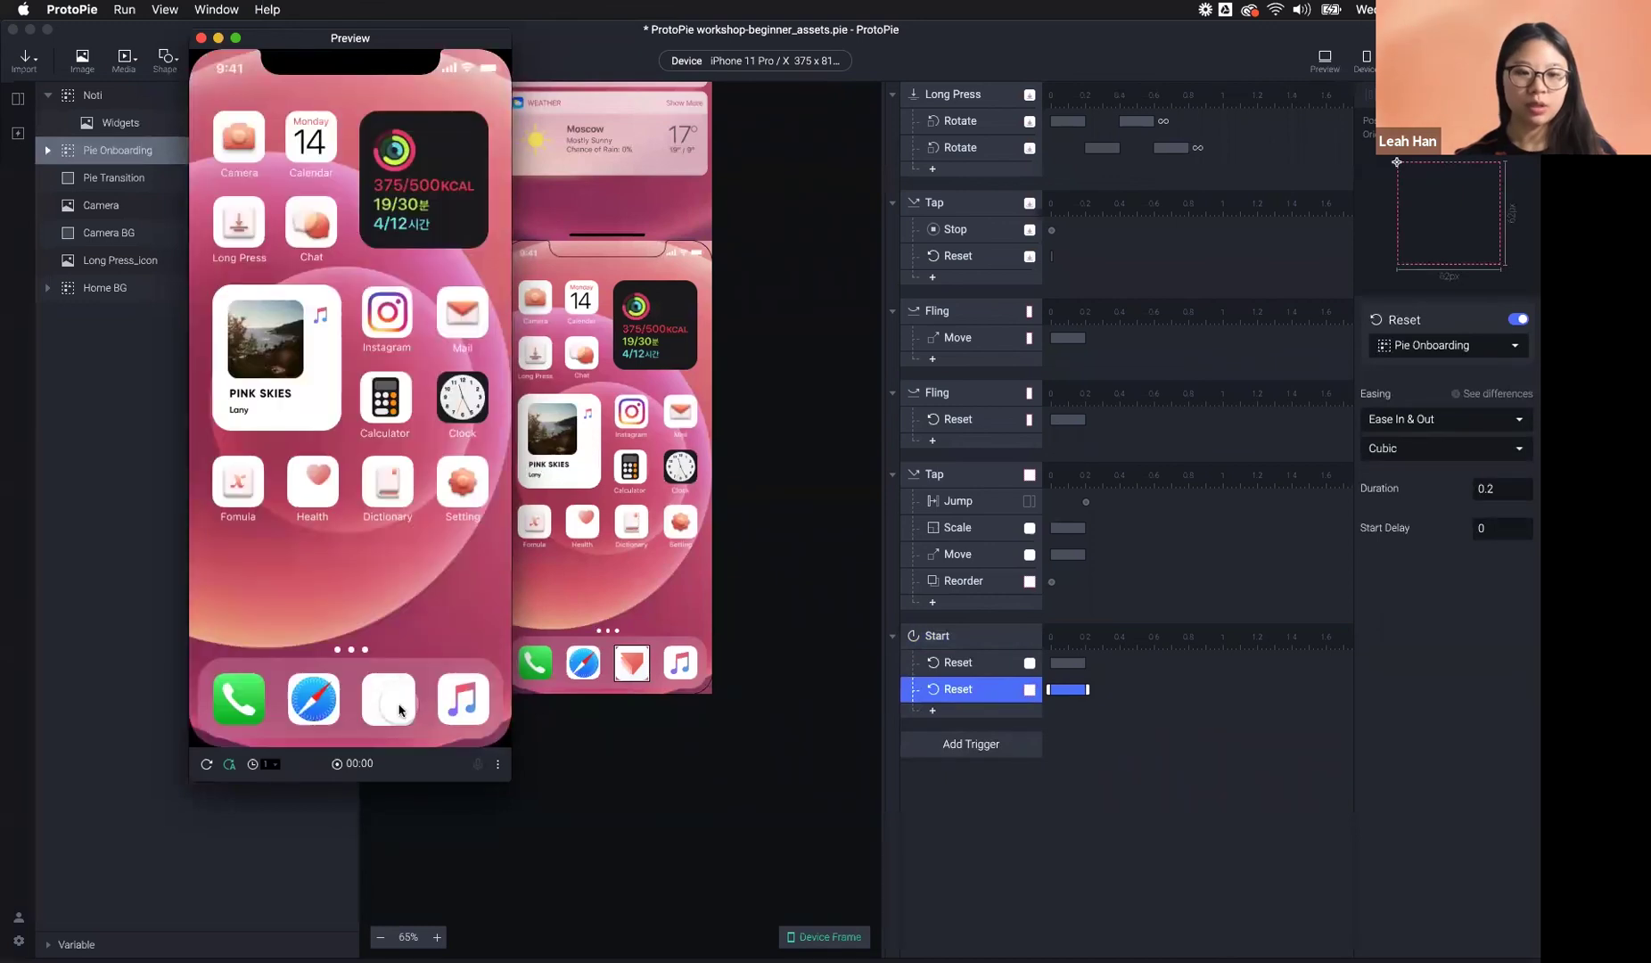
click(969, 693)
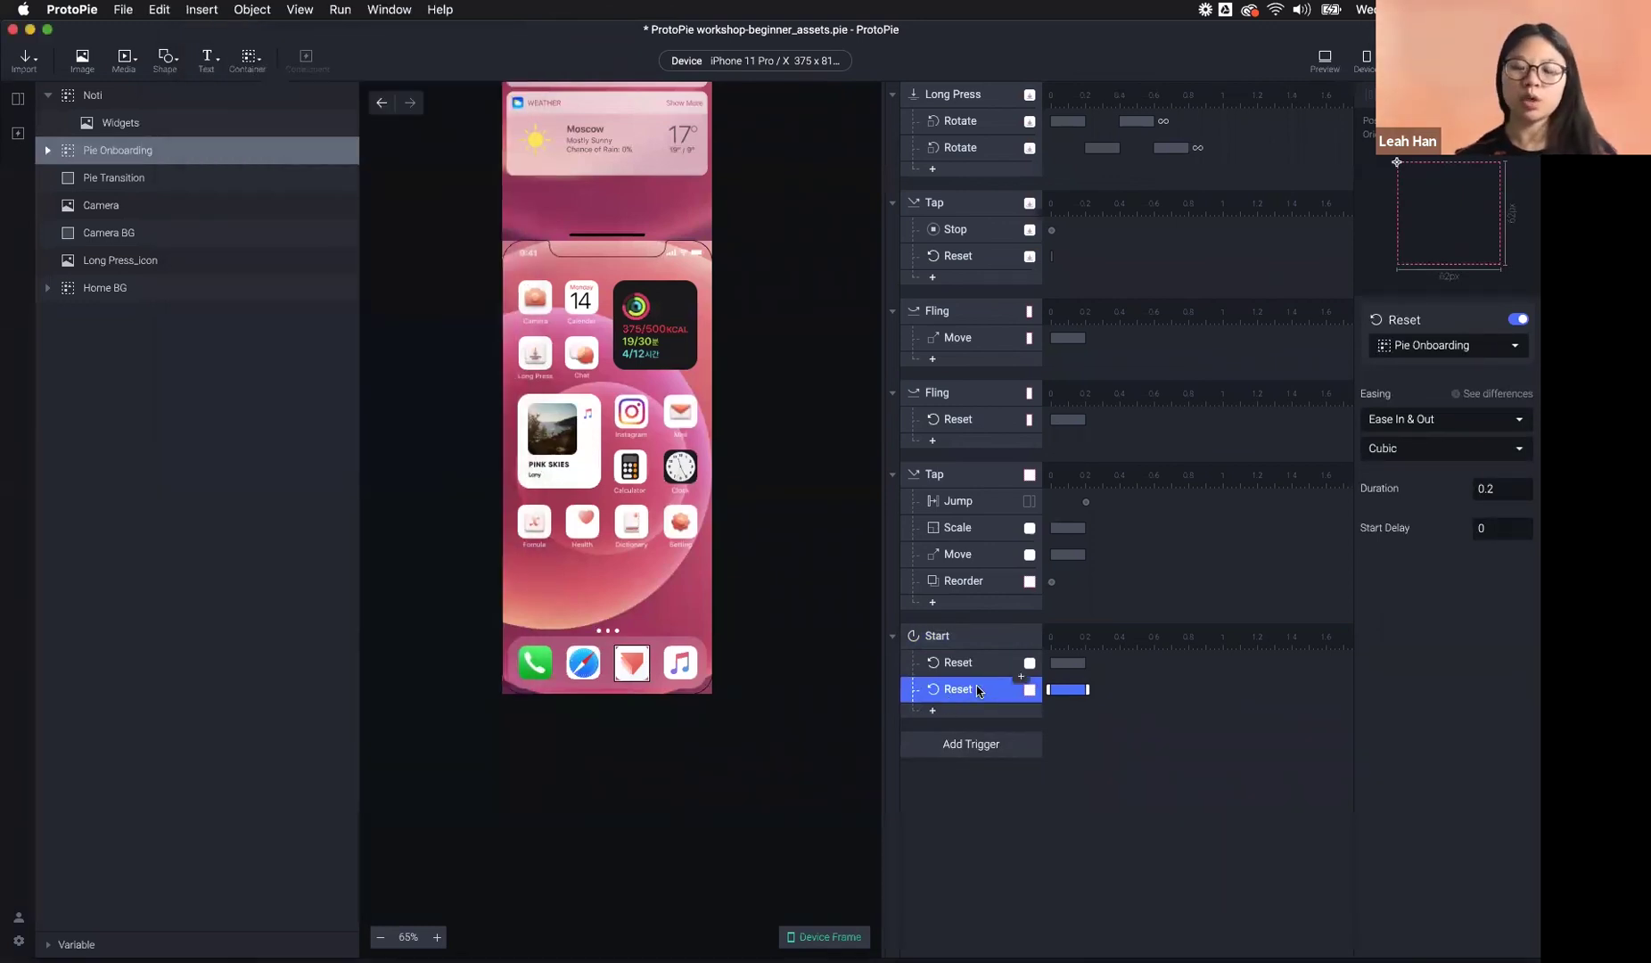
key(BackSpace)
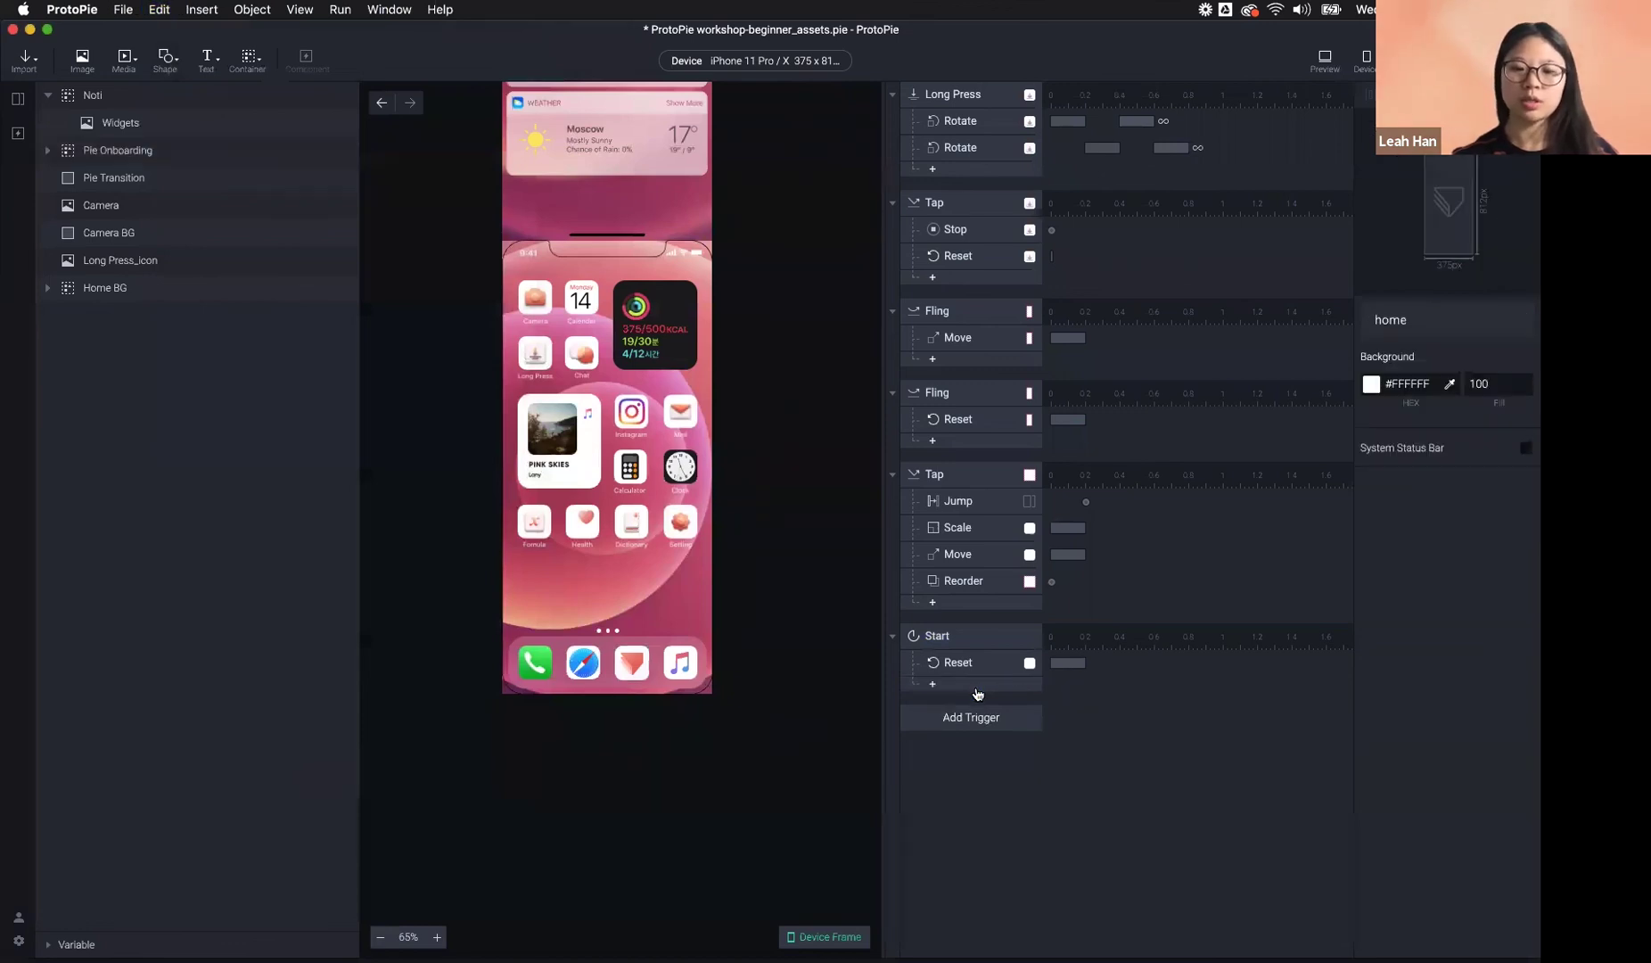
- Add a Reorder response for the Pie Onboarding layer under the Start trigger
click(77, 157)
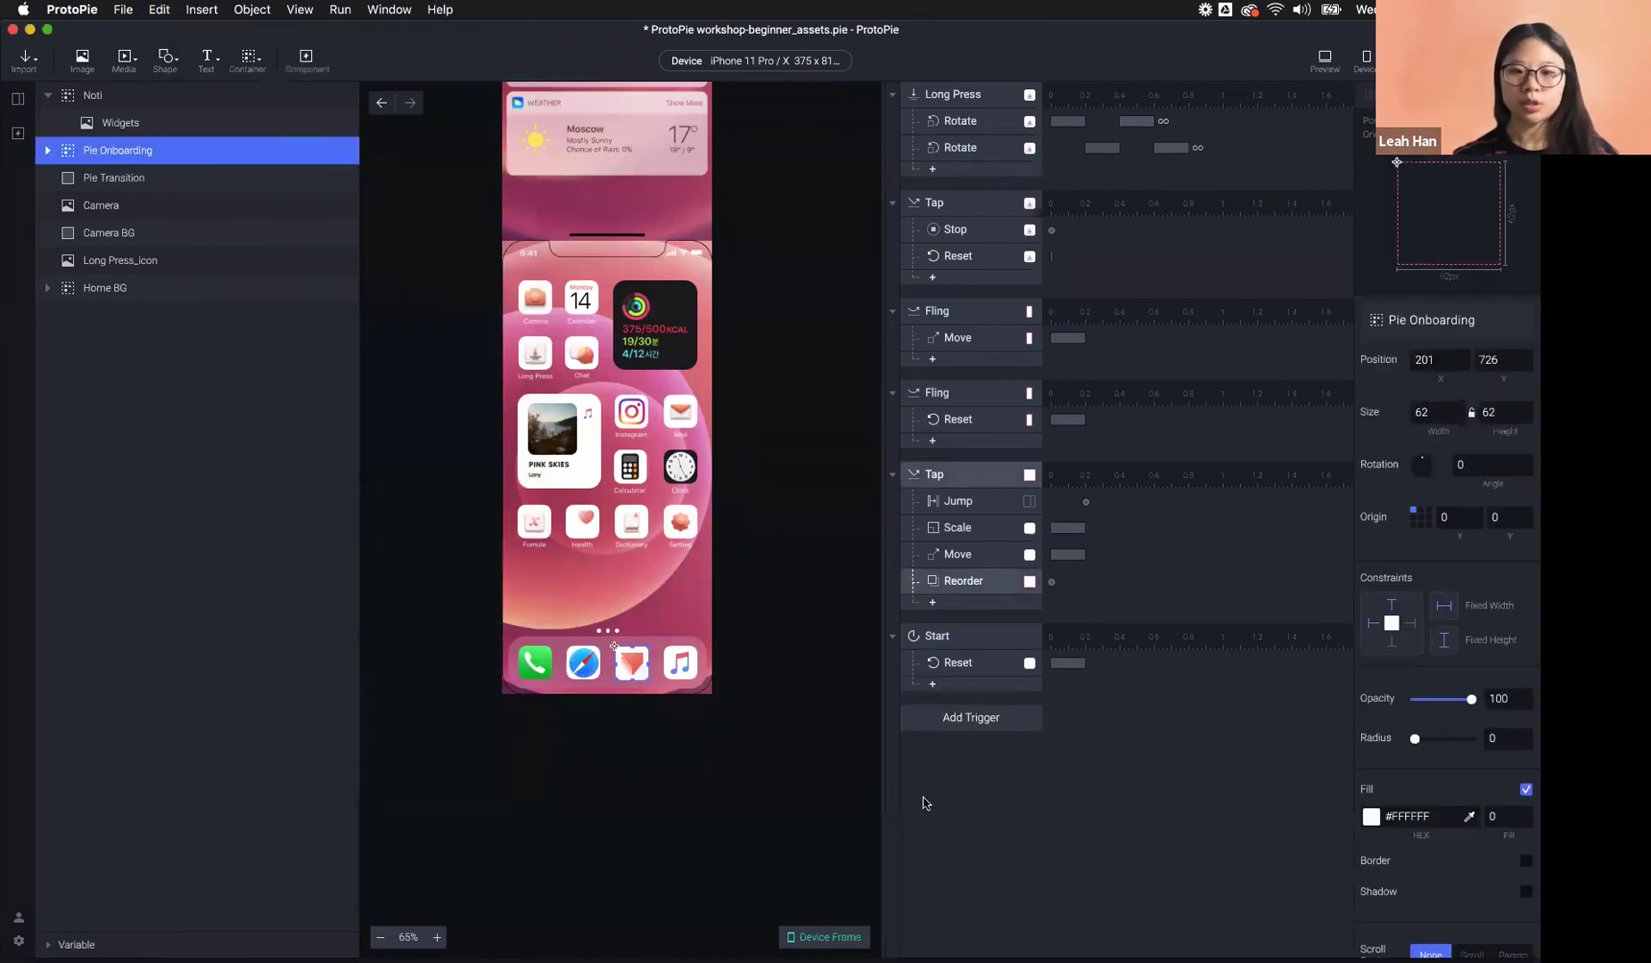
click(966, 692)
click(1020, 606)
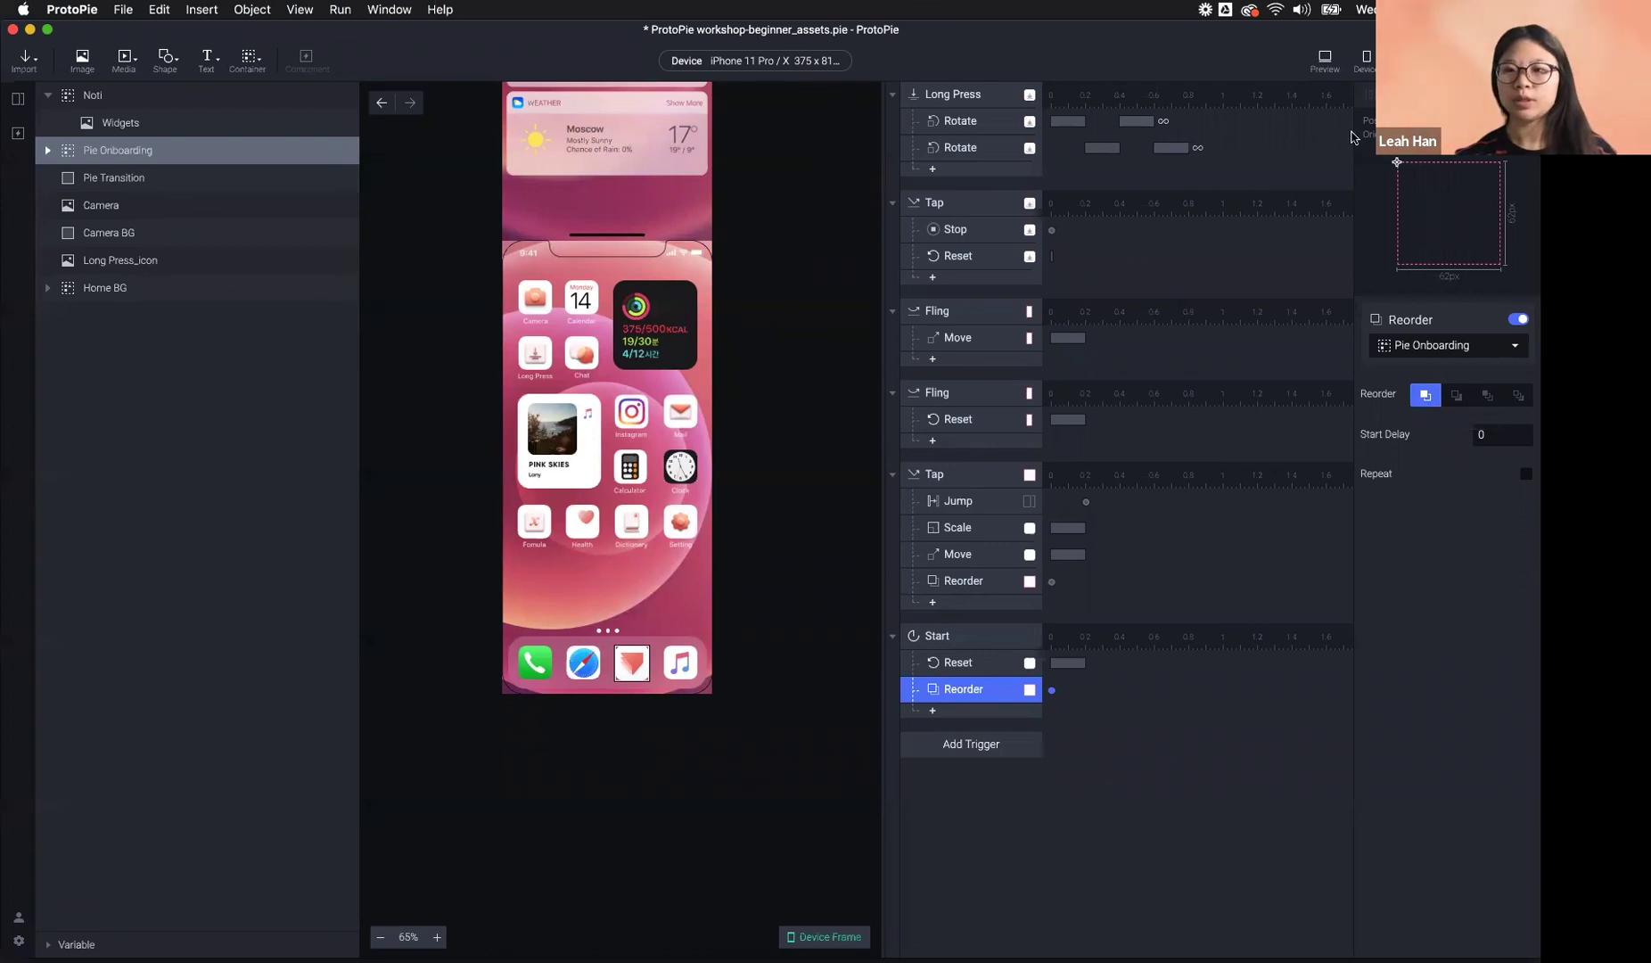
- Preview the Pie icon and Get Started round trip repeatedly to test the Start trigger's Reorder response, and close the preview
key(super+p)
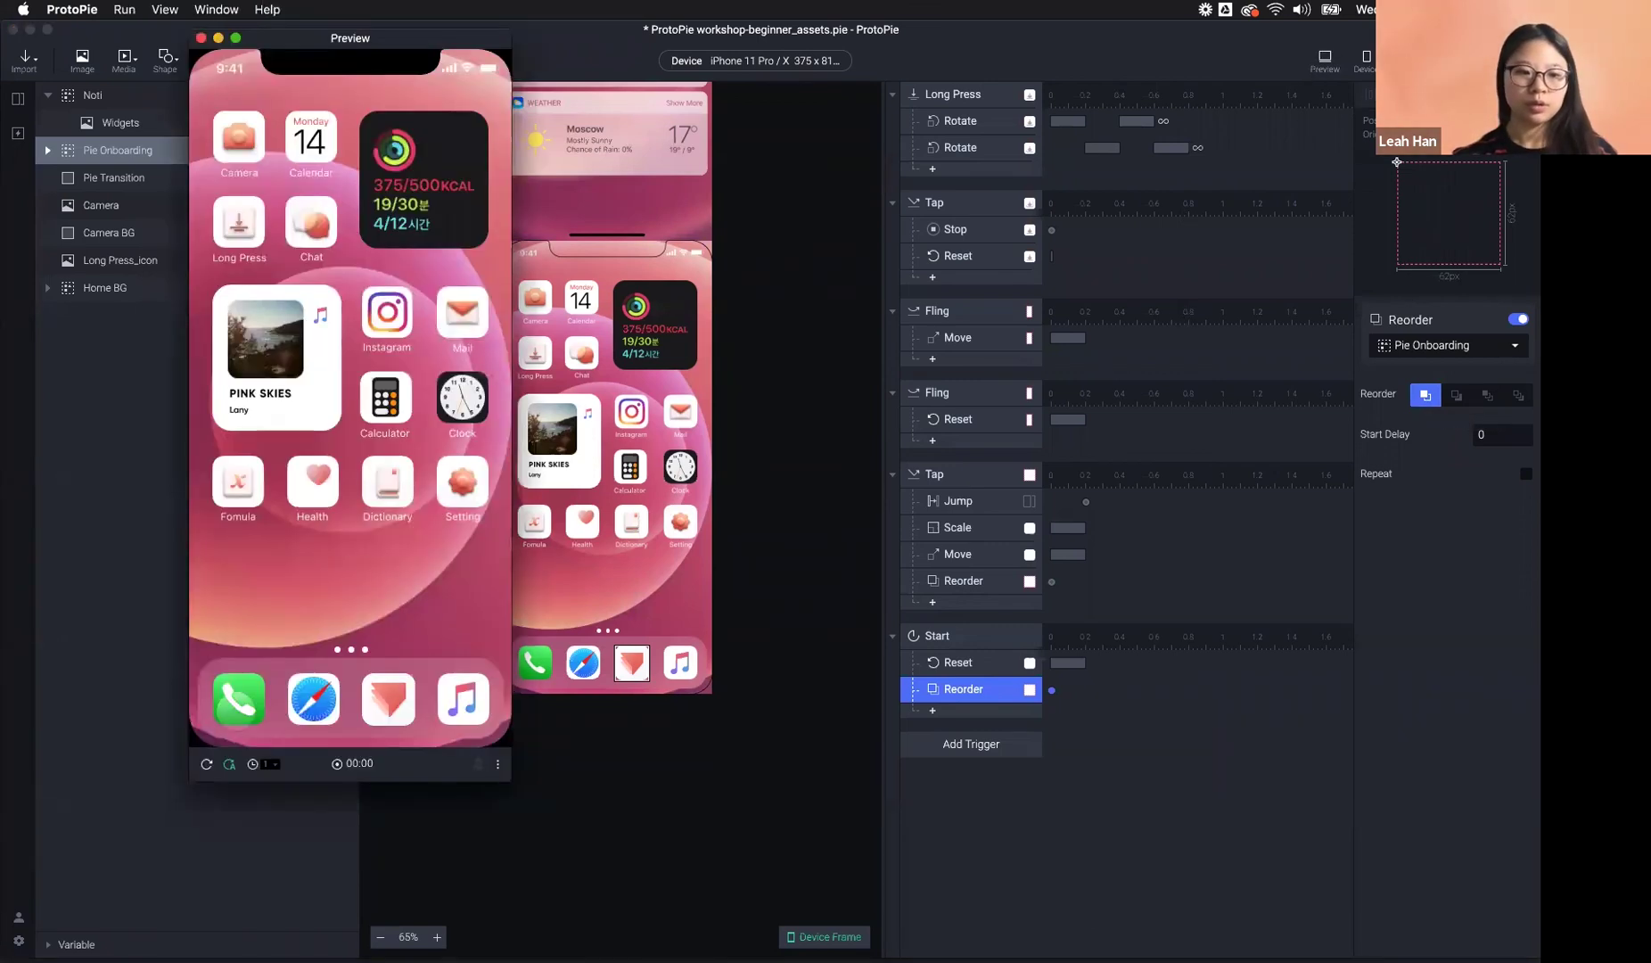
click(385, 624)
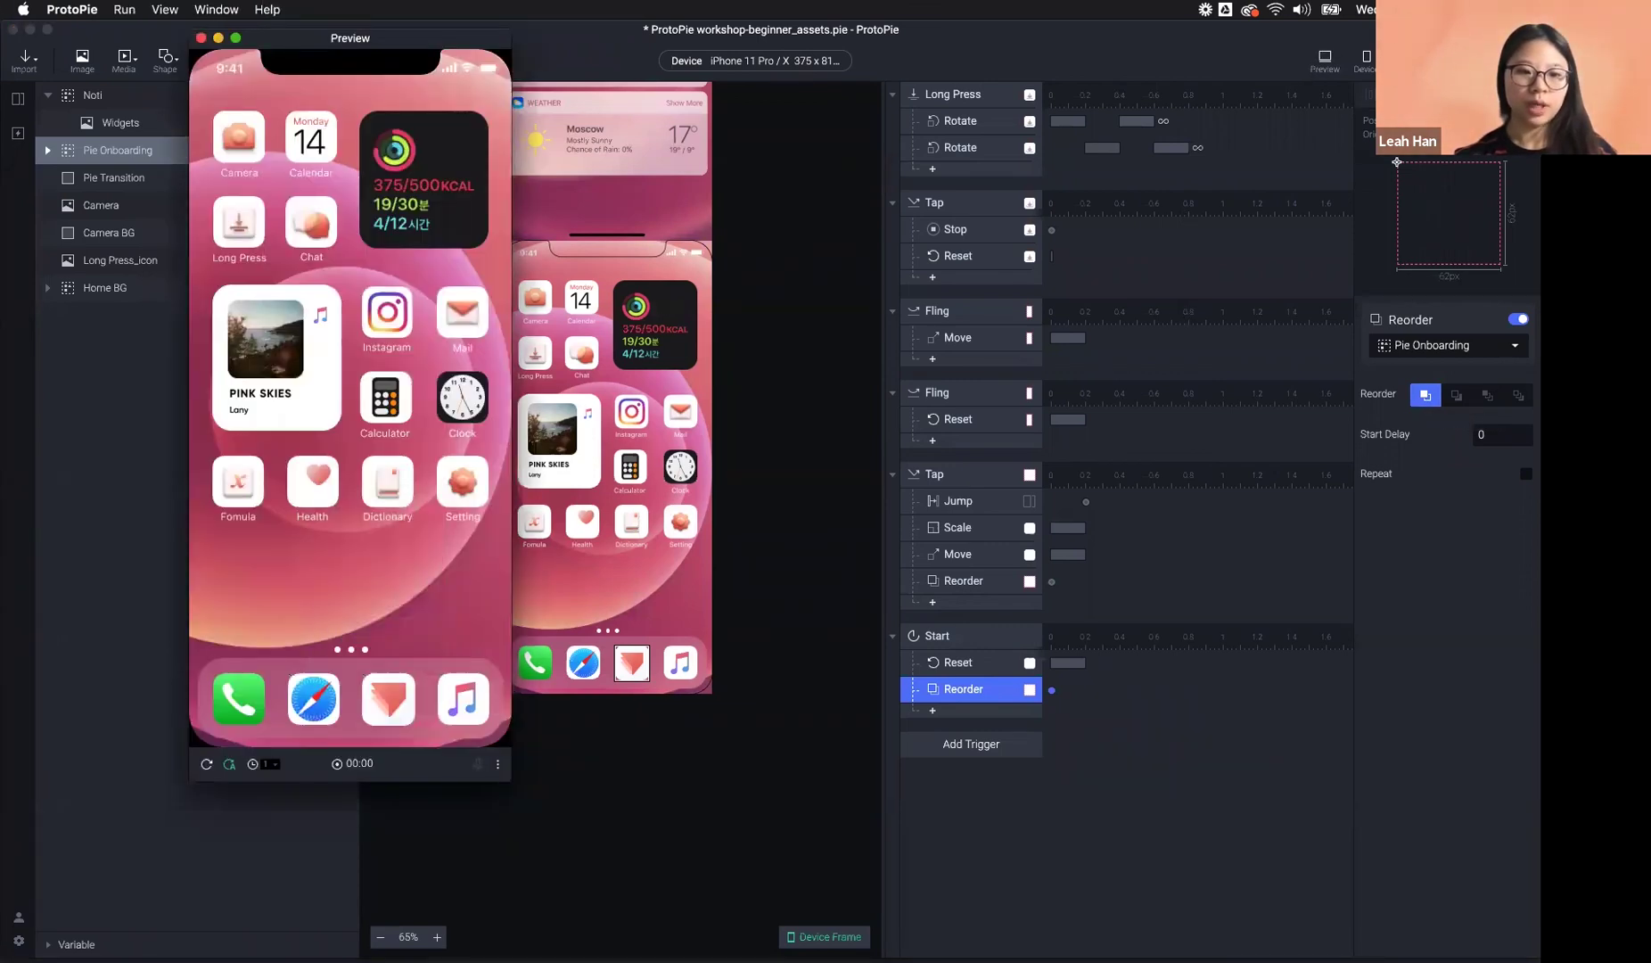
click(387, 696)
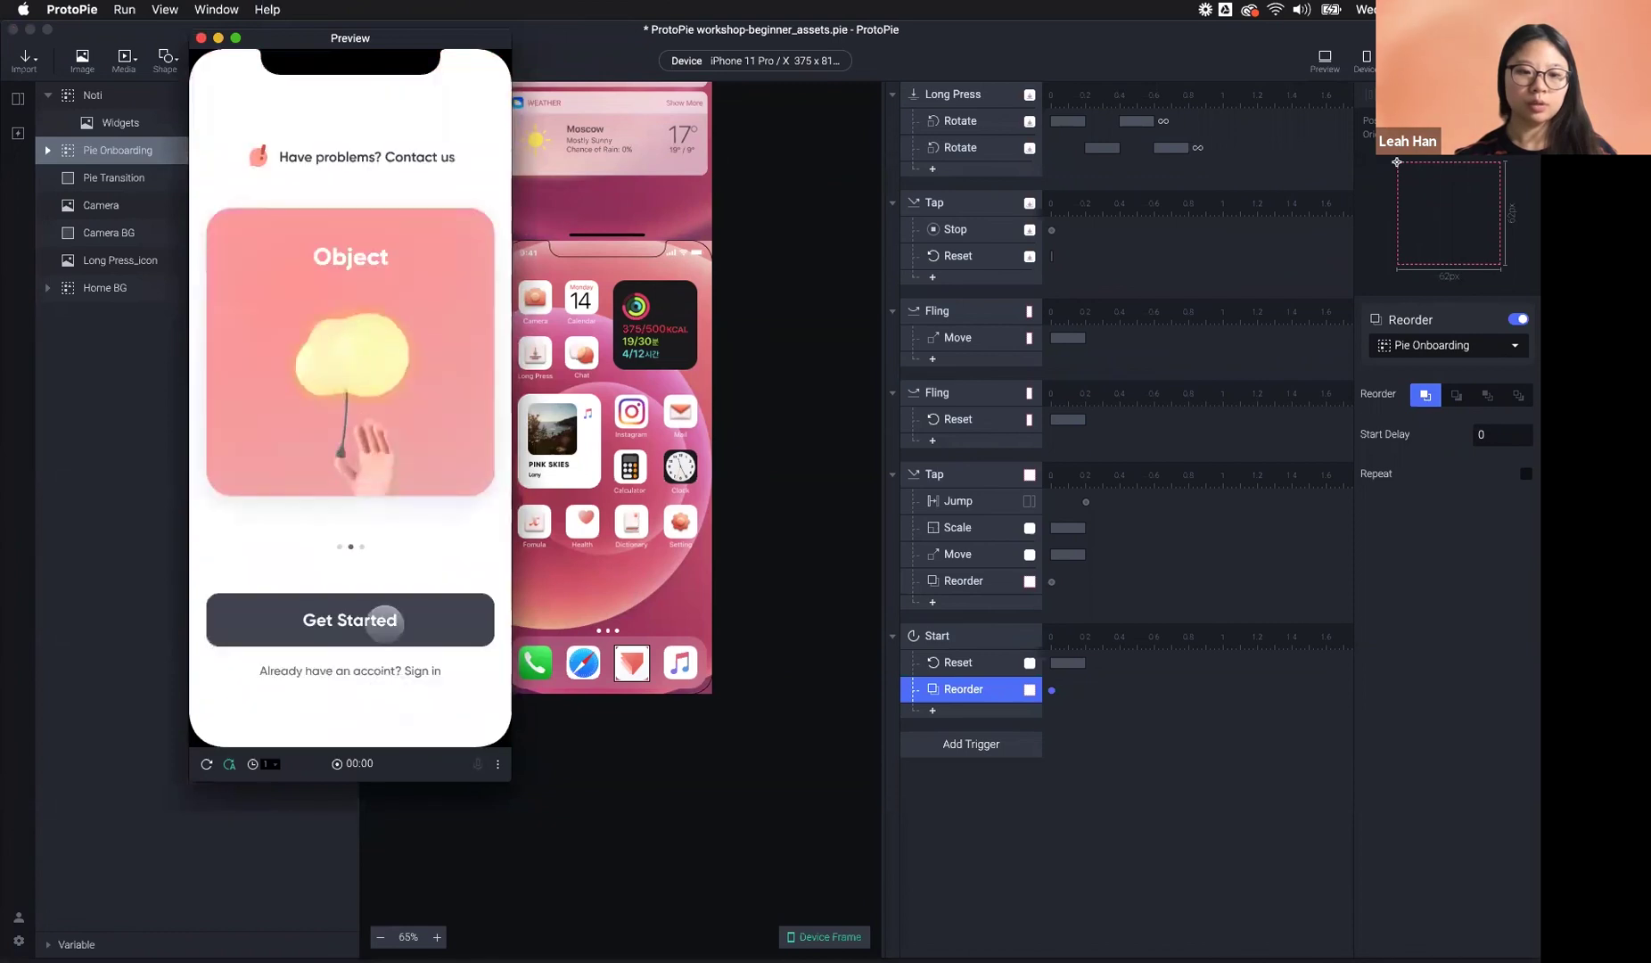
click(385, 618)
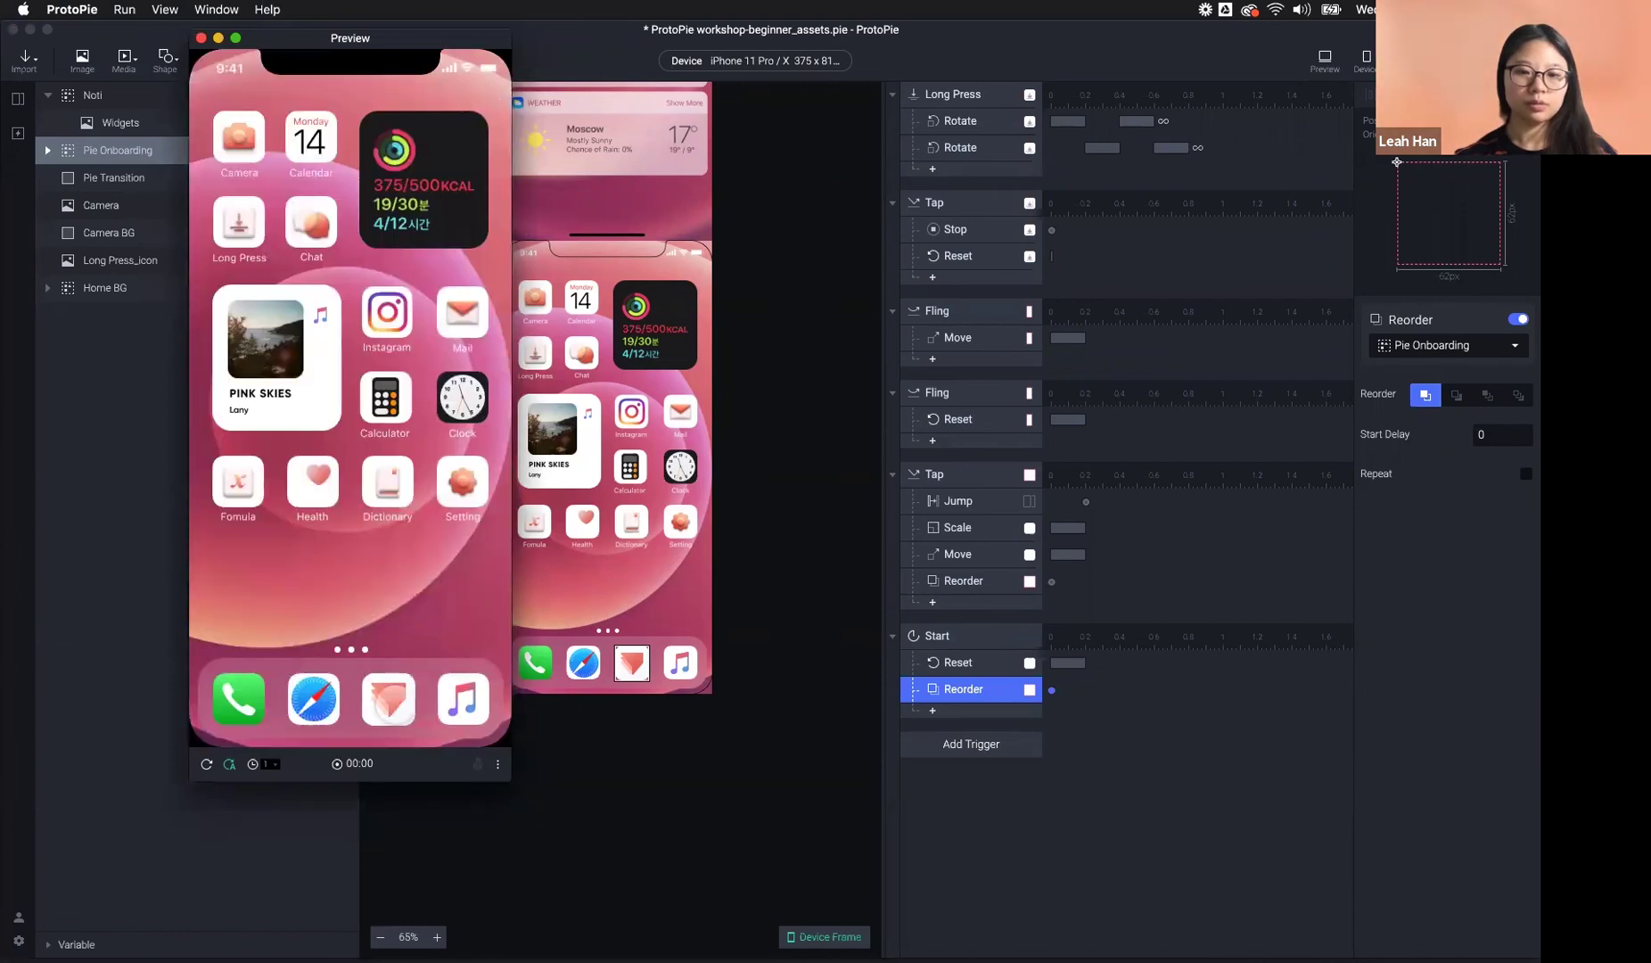
click(388, 697)
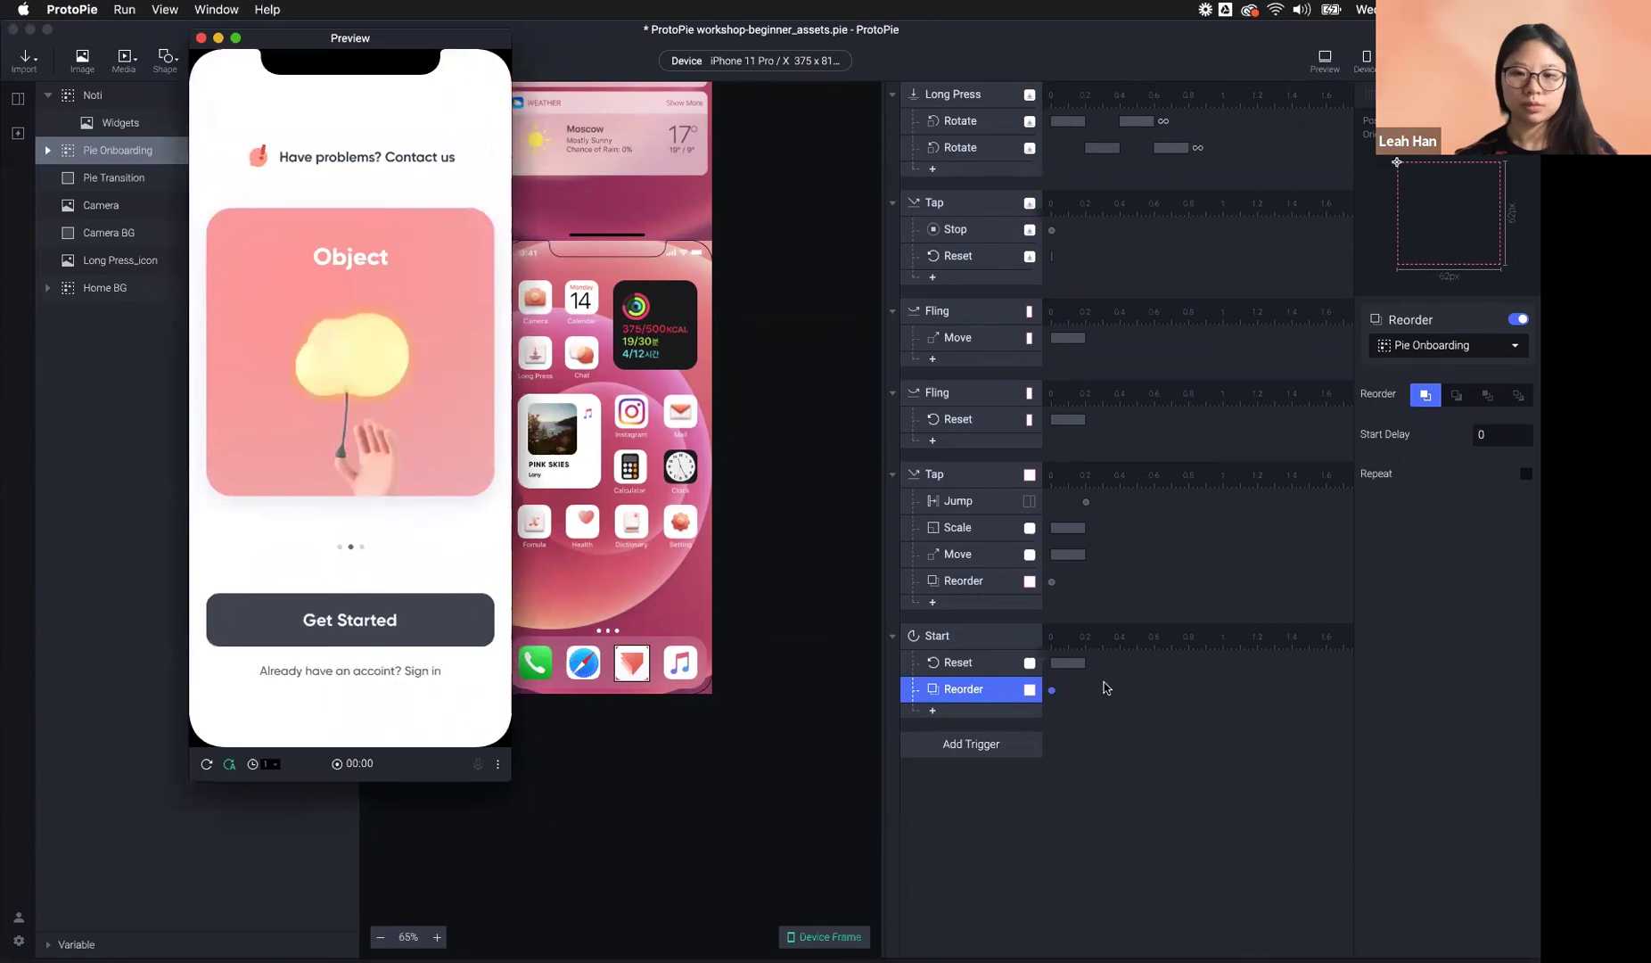
key(super+w)
- Inspect the Tap trigger's Reorder response and preview the Pie icon transition, including once after restarting the prototype
click(978, 582)
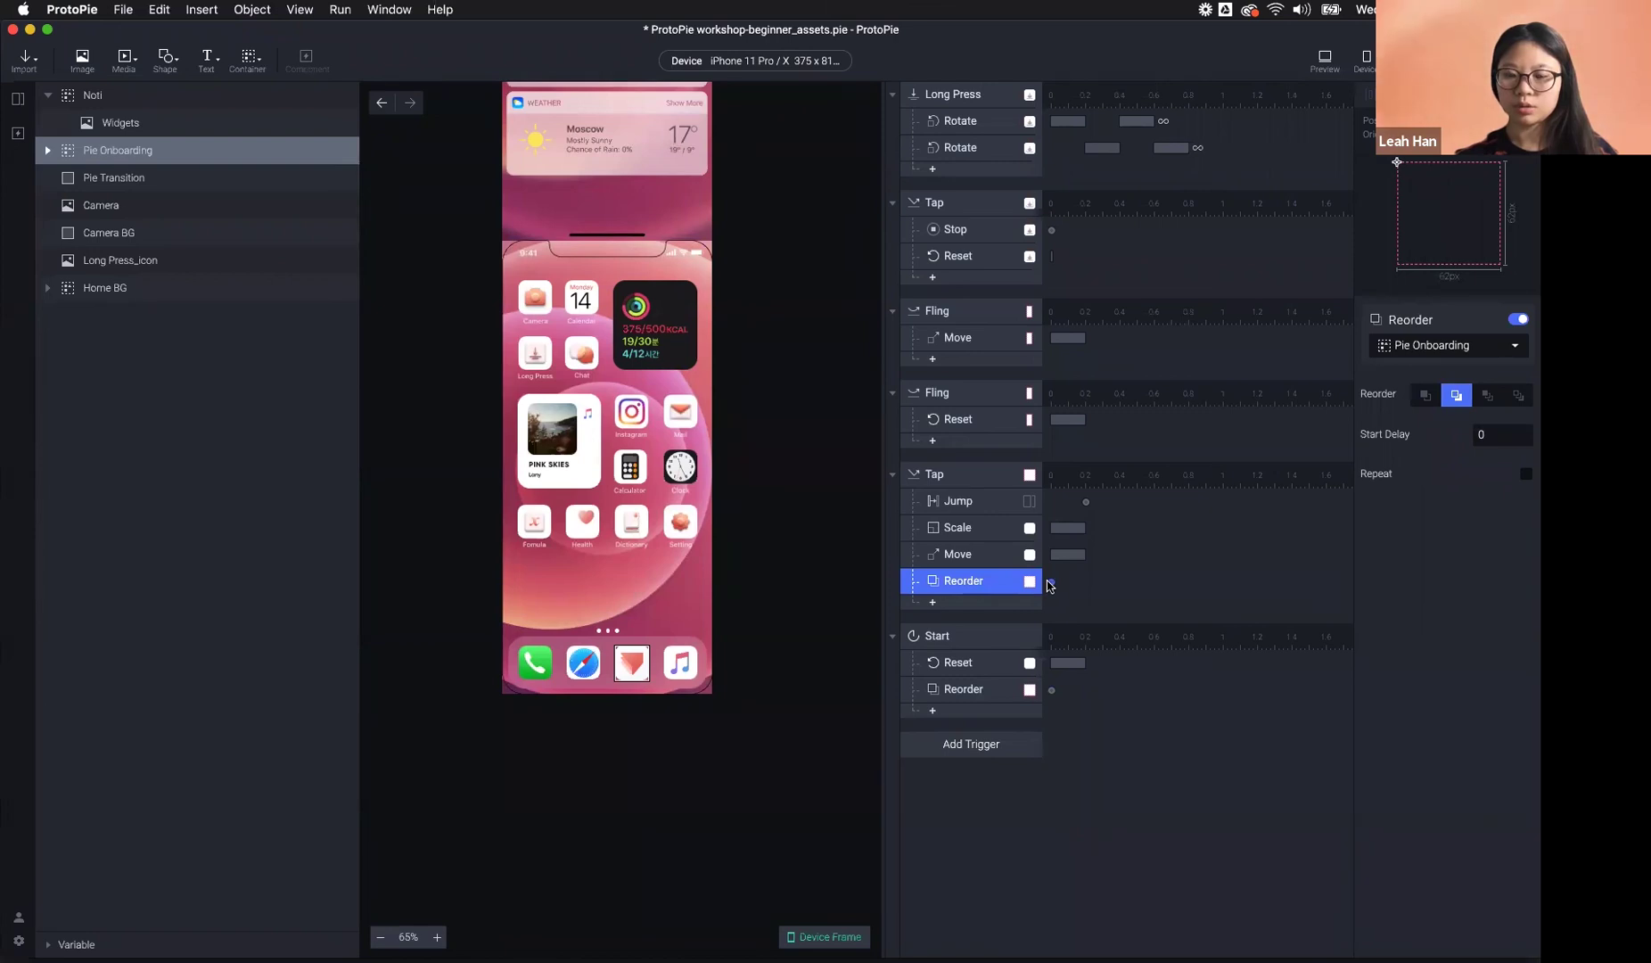
click(1328, 67)
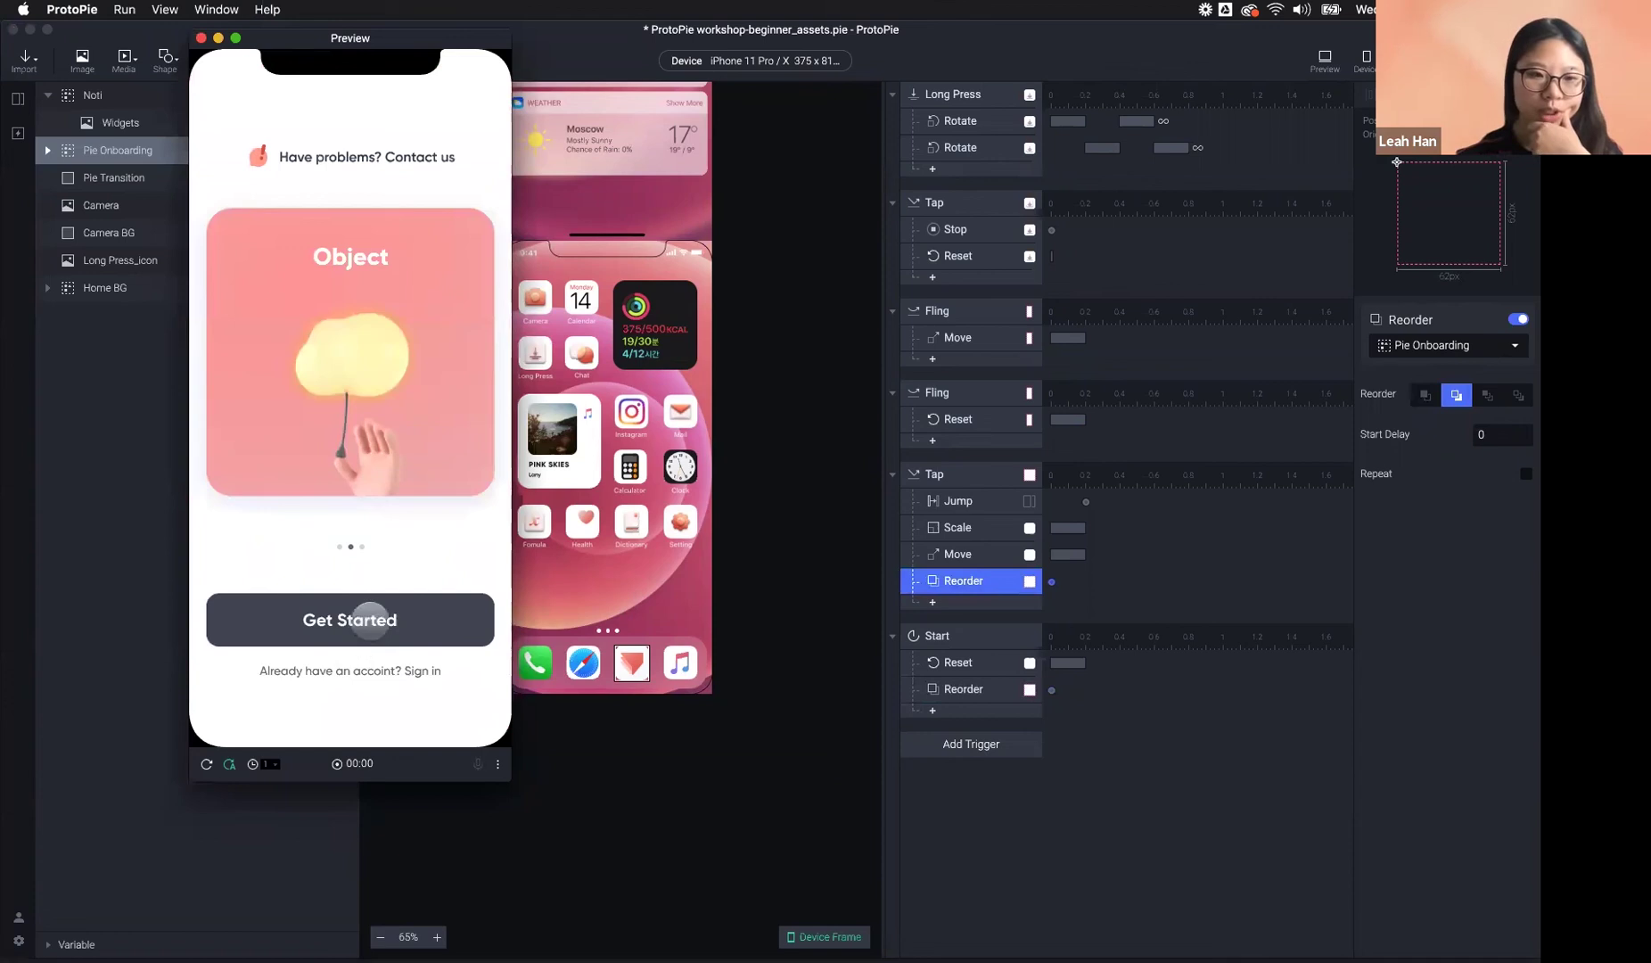
click(369, 620)
click(393, 700)
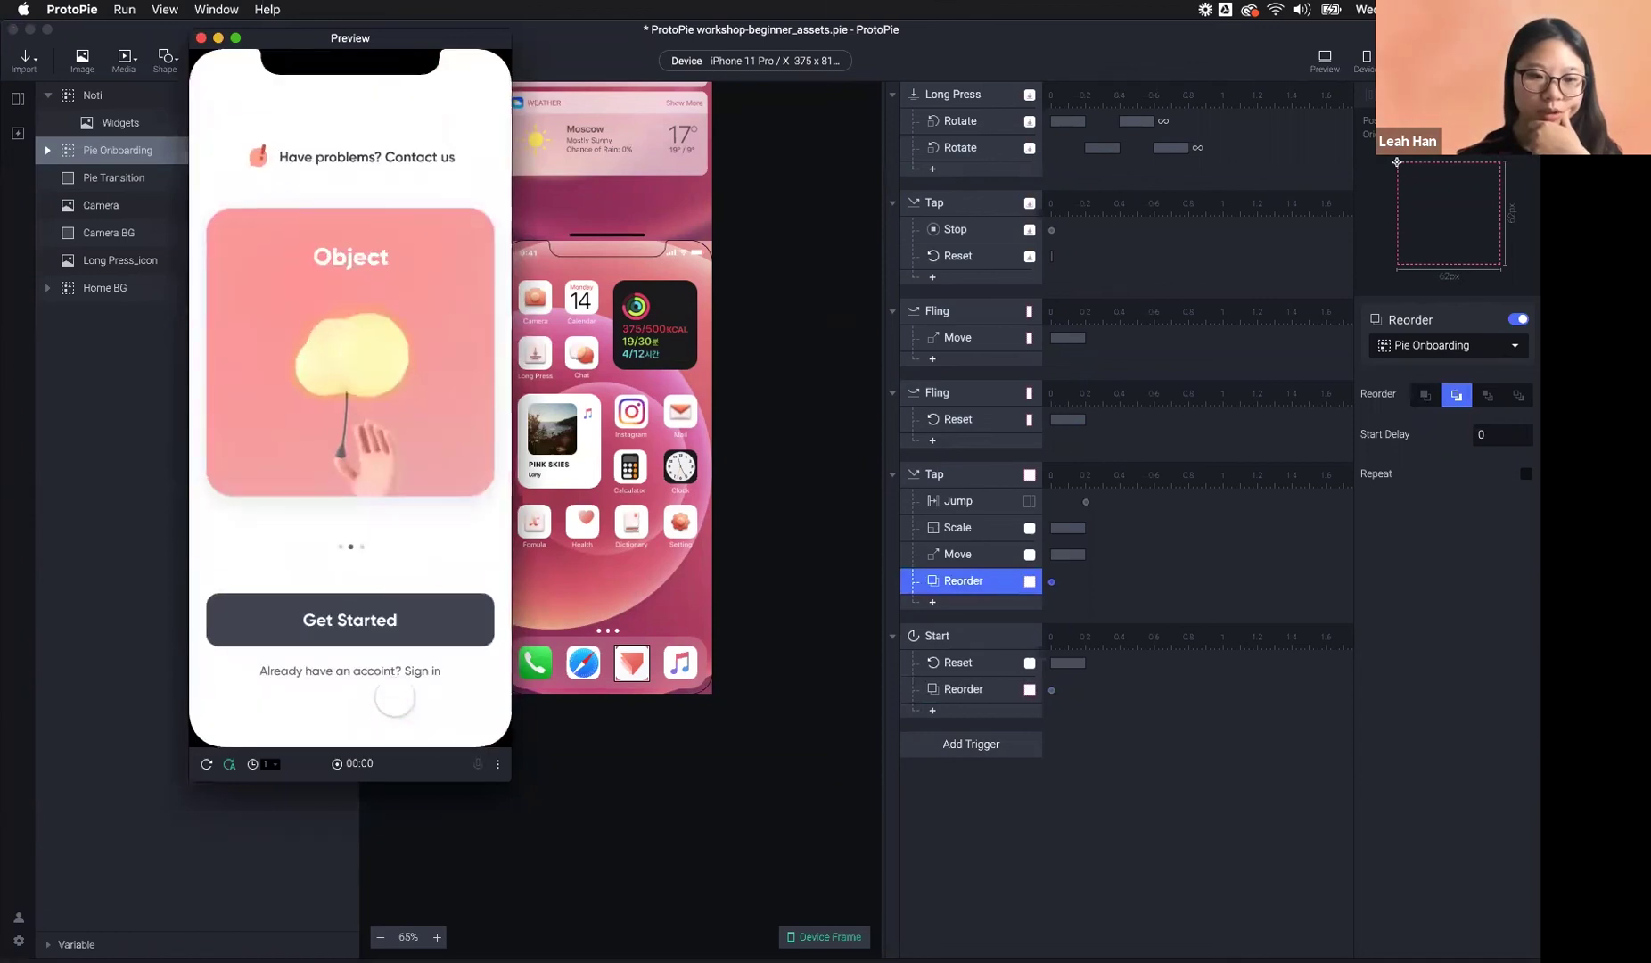
click(206, 765)
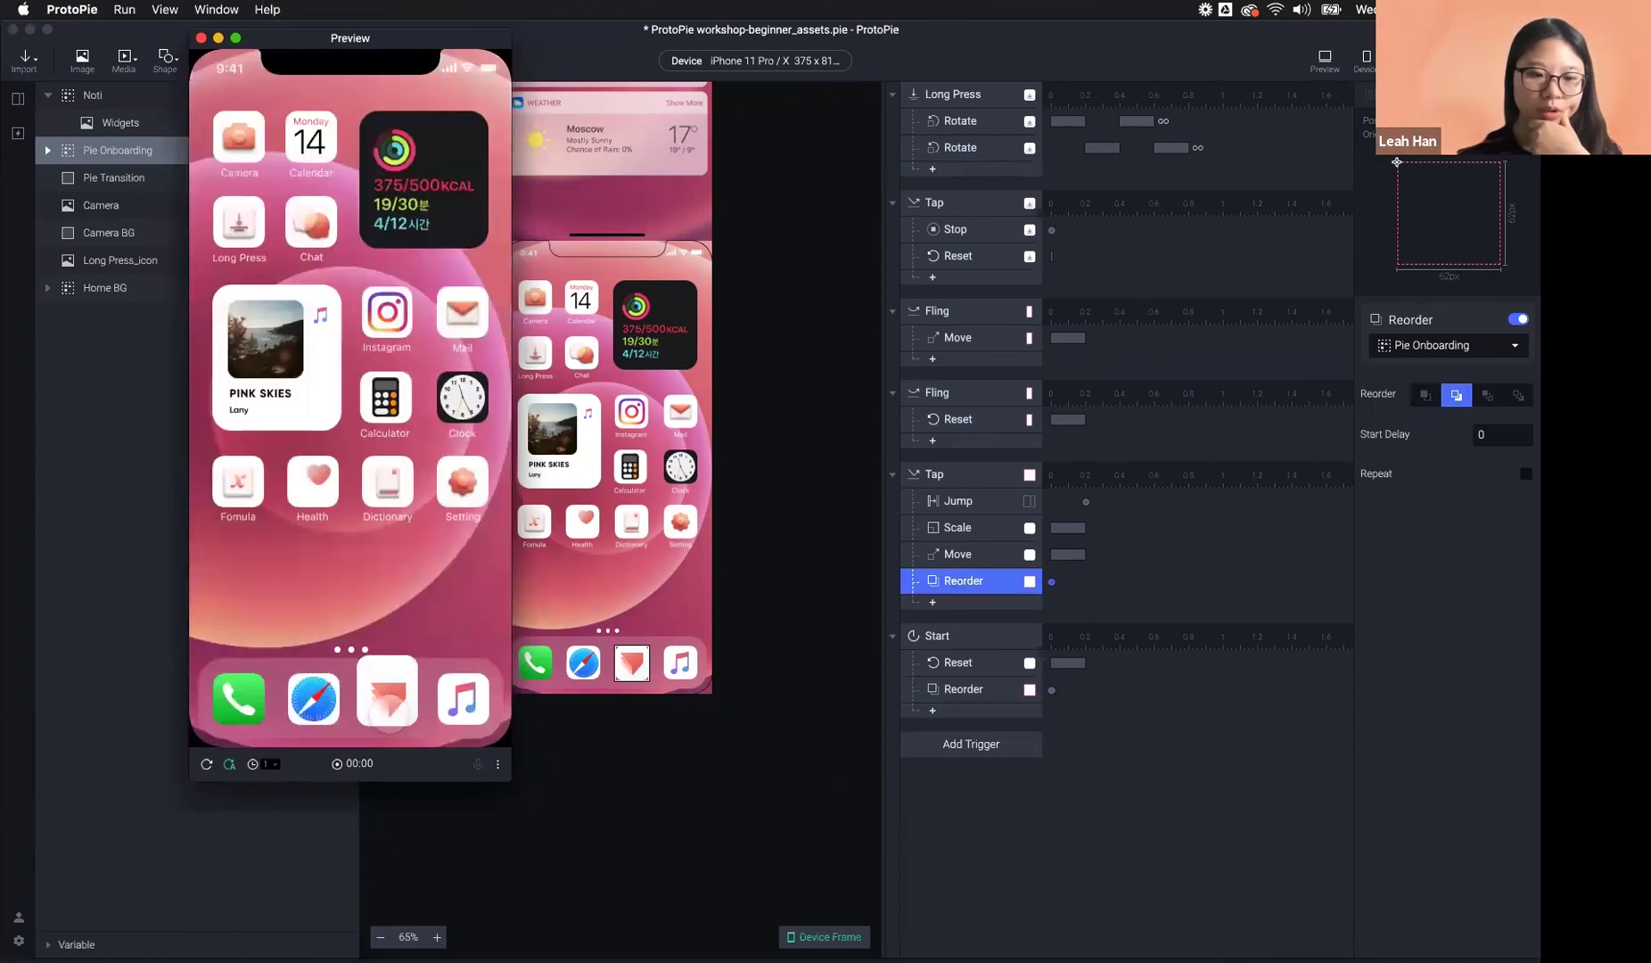
click(393, 703)
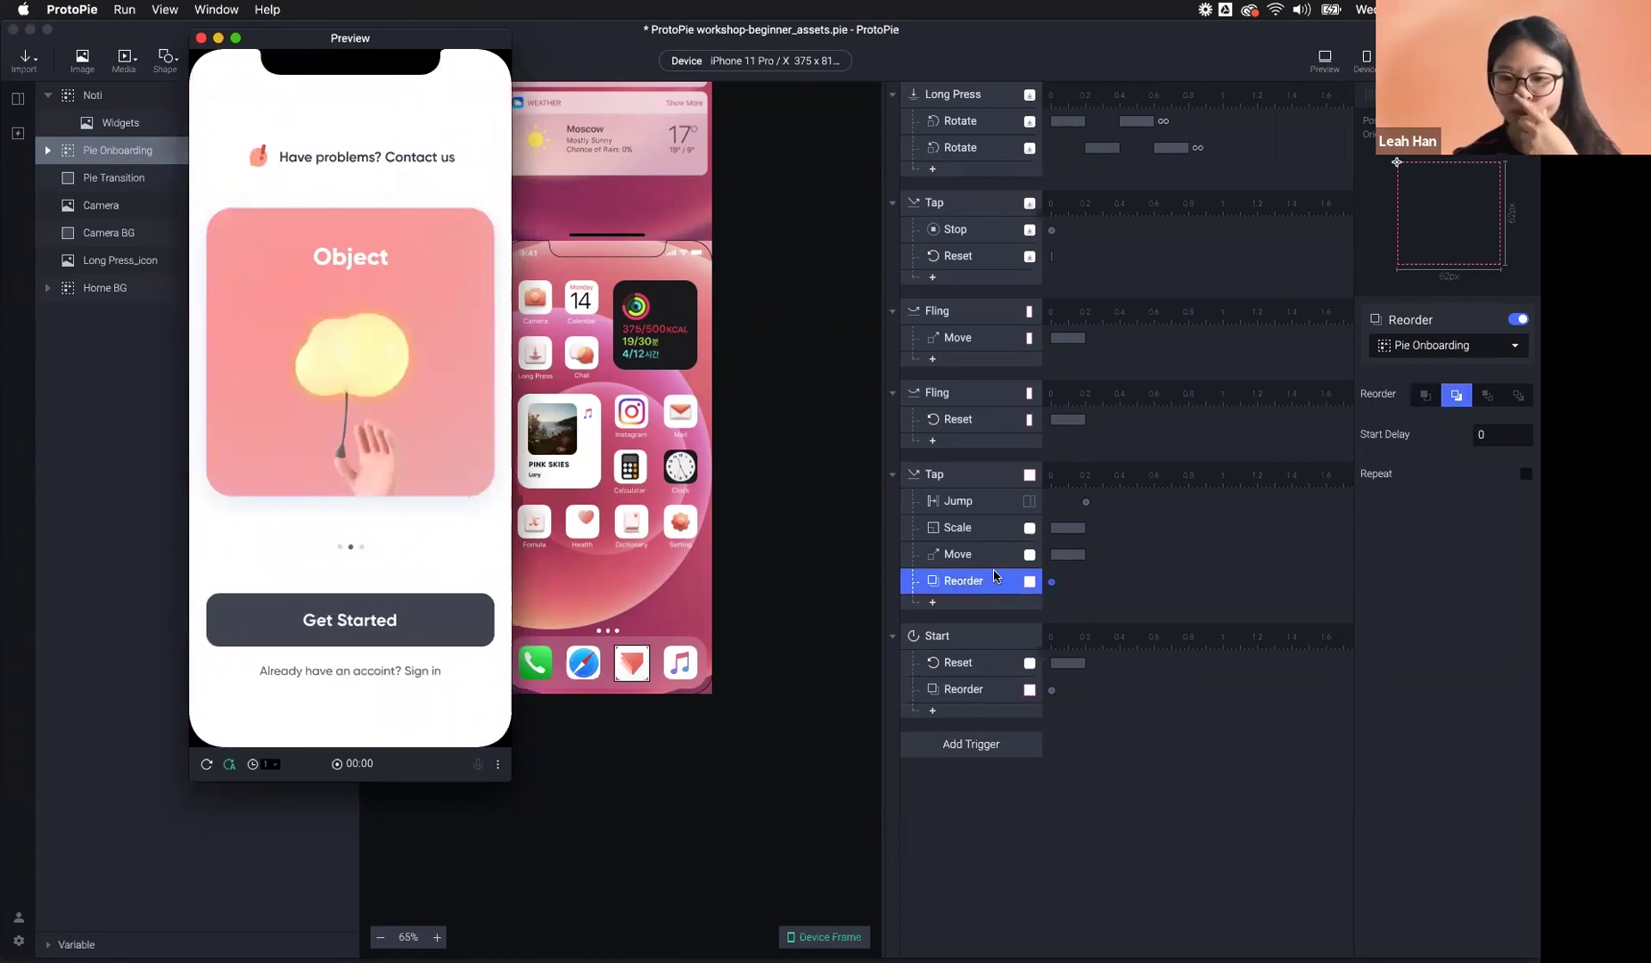
key(super+w)
- Move the Reorder response above Jump in the Pie icon's Tap trigger
drag(1052, 583, 1079, 581)
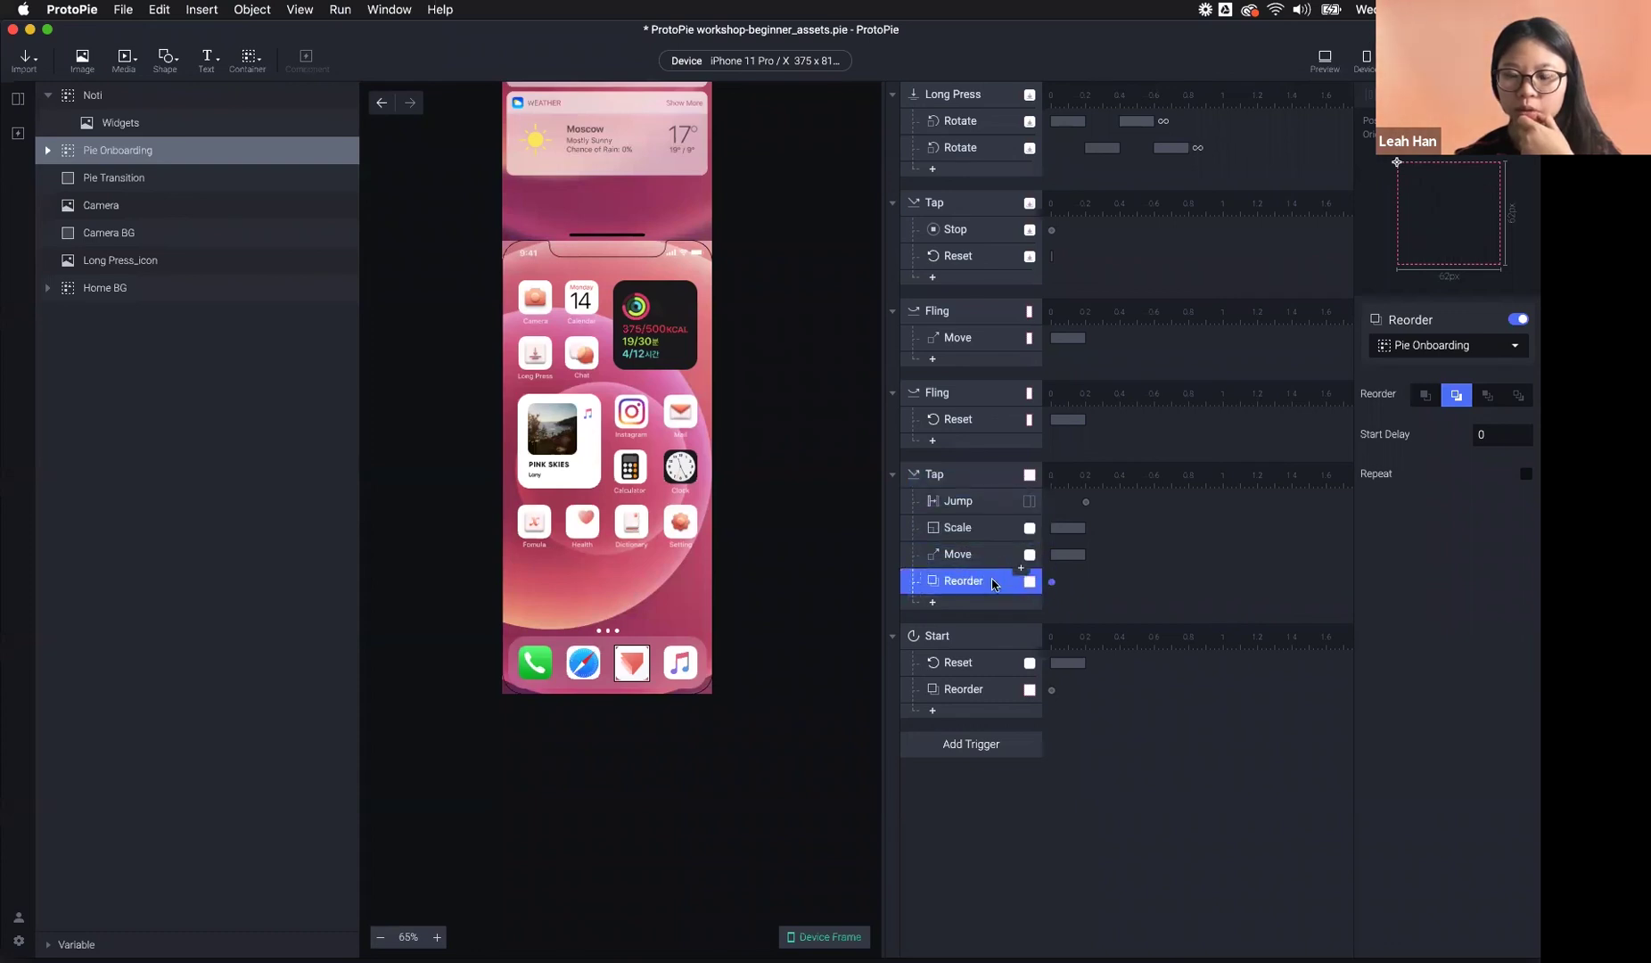
drag(988, 588, 973, 517)
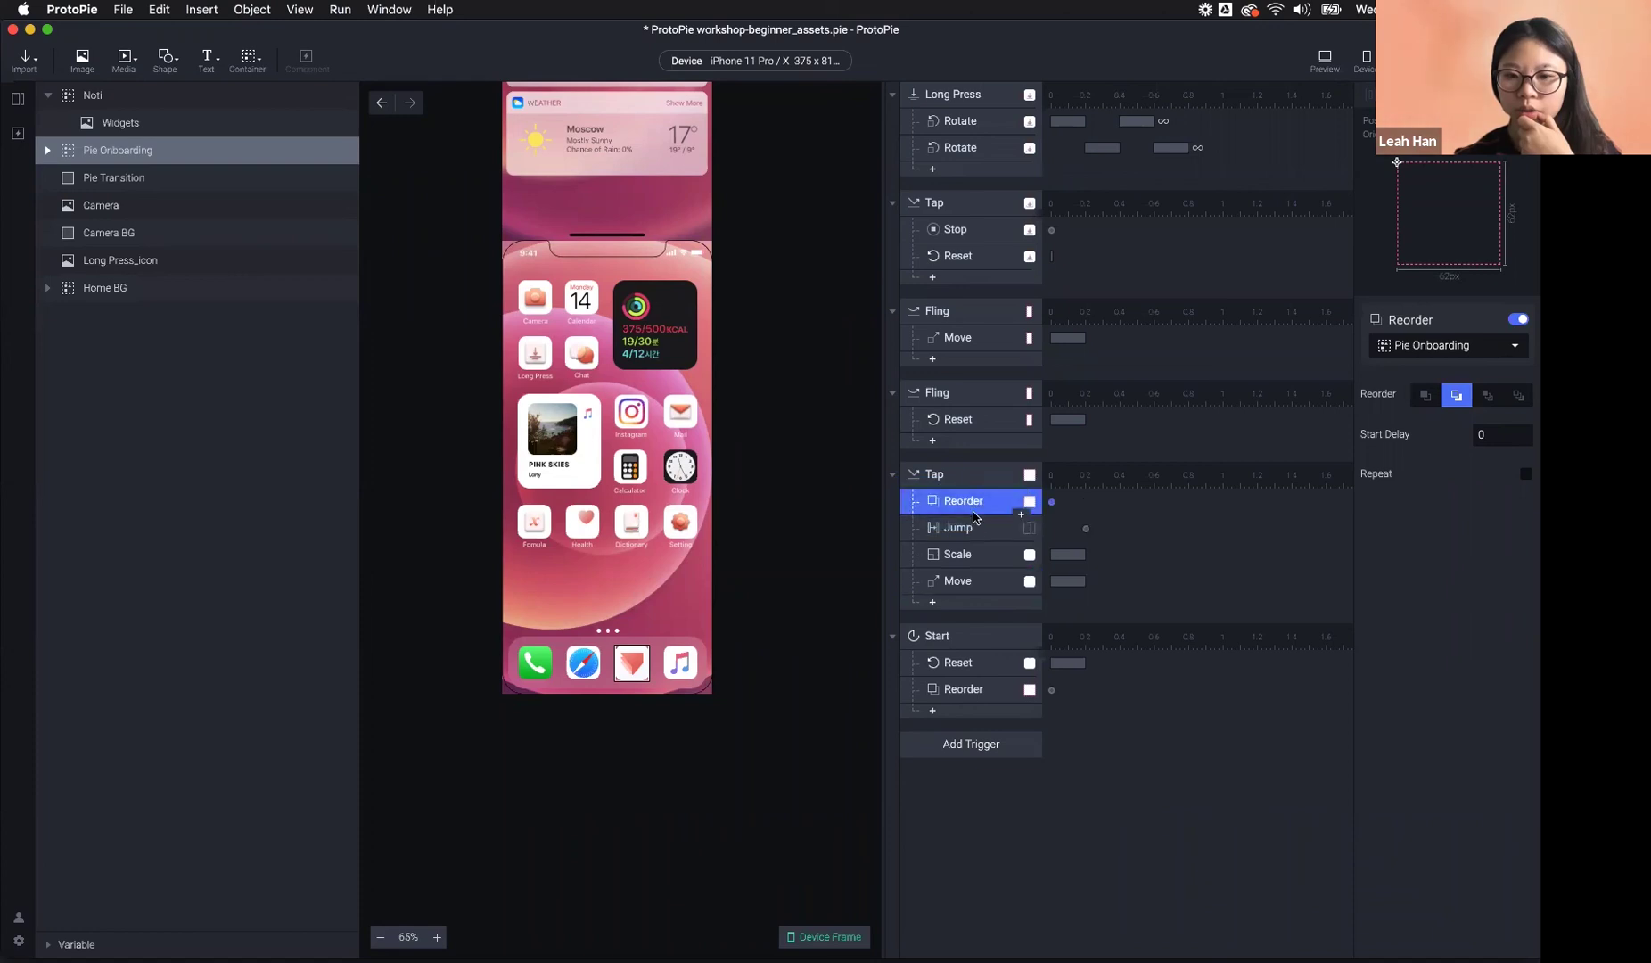
- Preview the Pie icon transition with Reorder as the first Tap response, returning through Get Started and restarting the prototype to retest it
click(1315, 65)
click(399, 713)
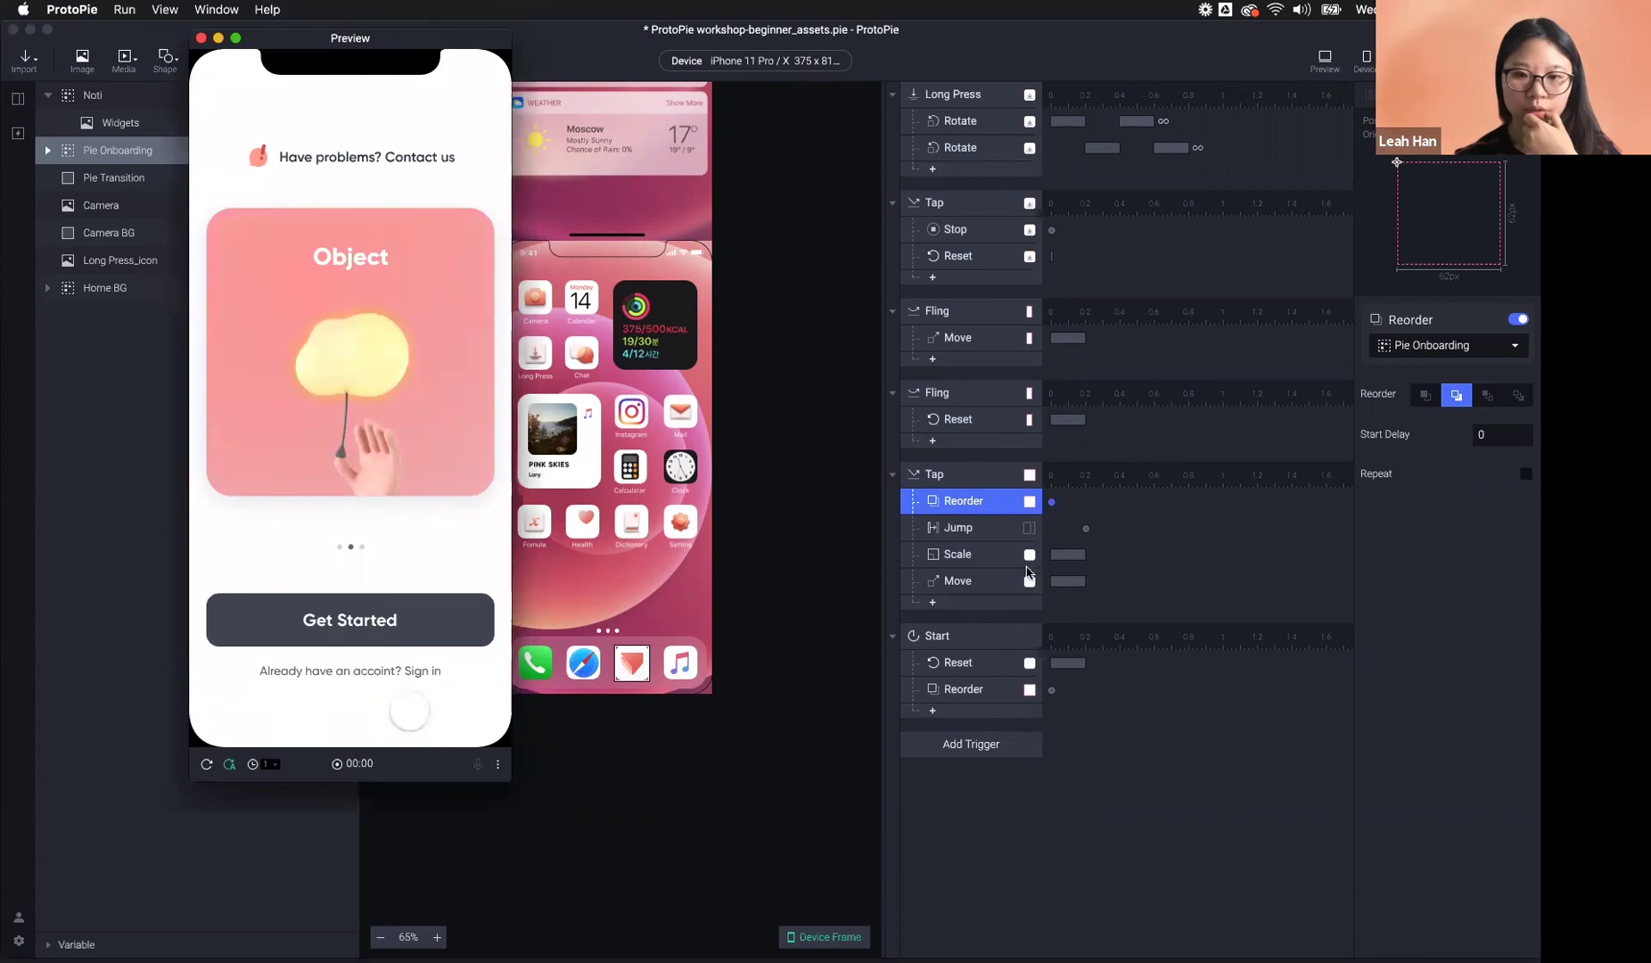
click(1321, 64)
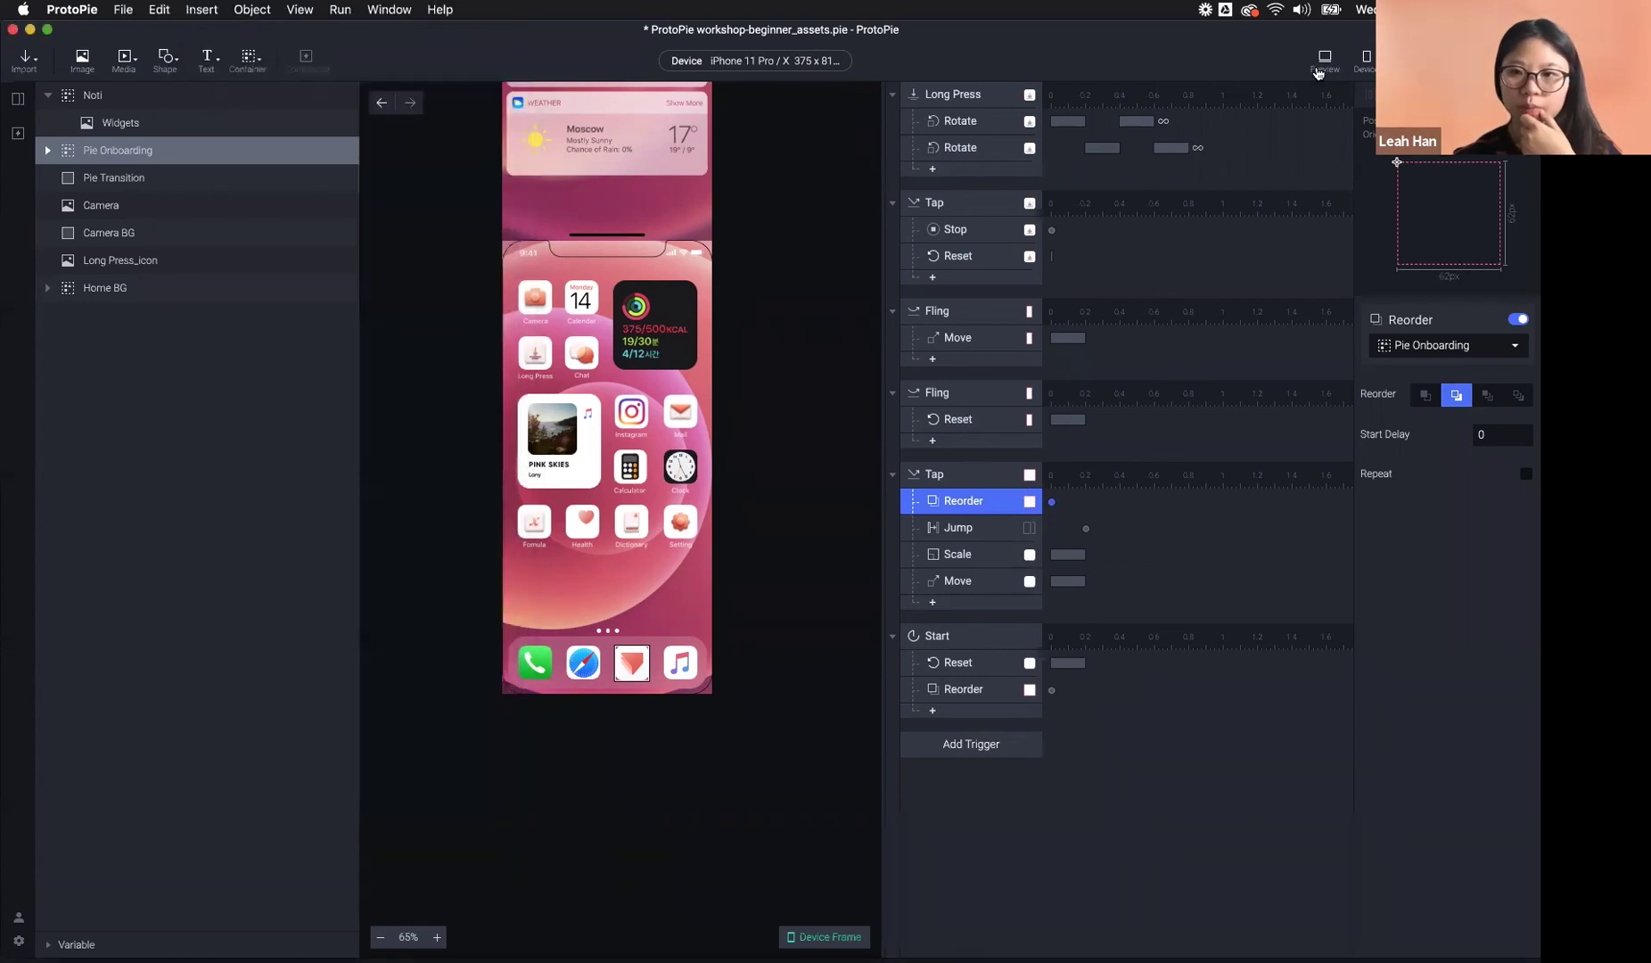
click(1321, 67)
click(313, 635)
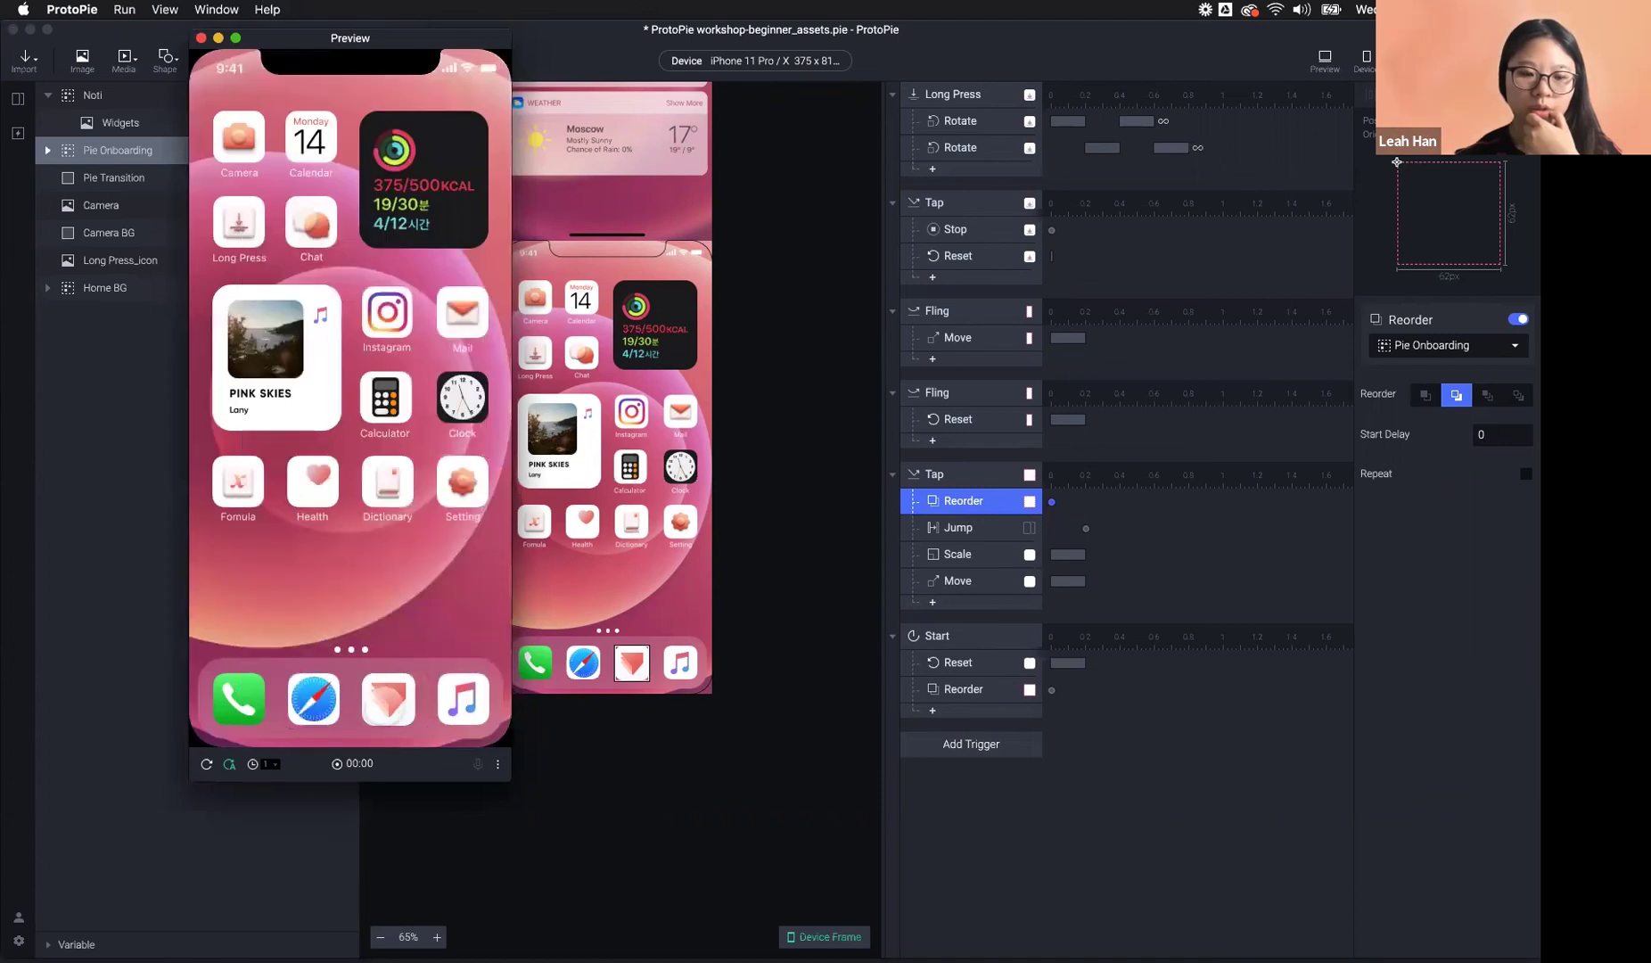
click(387, 702)
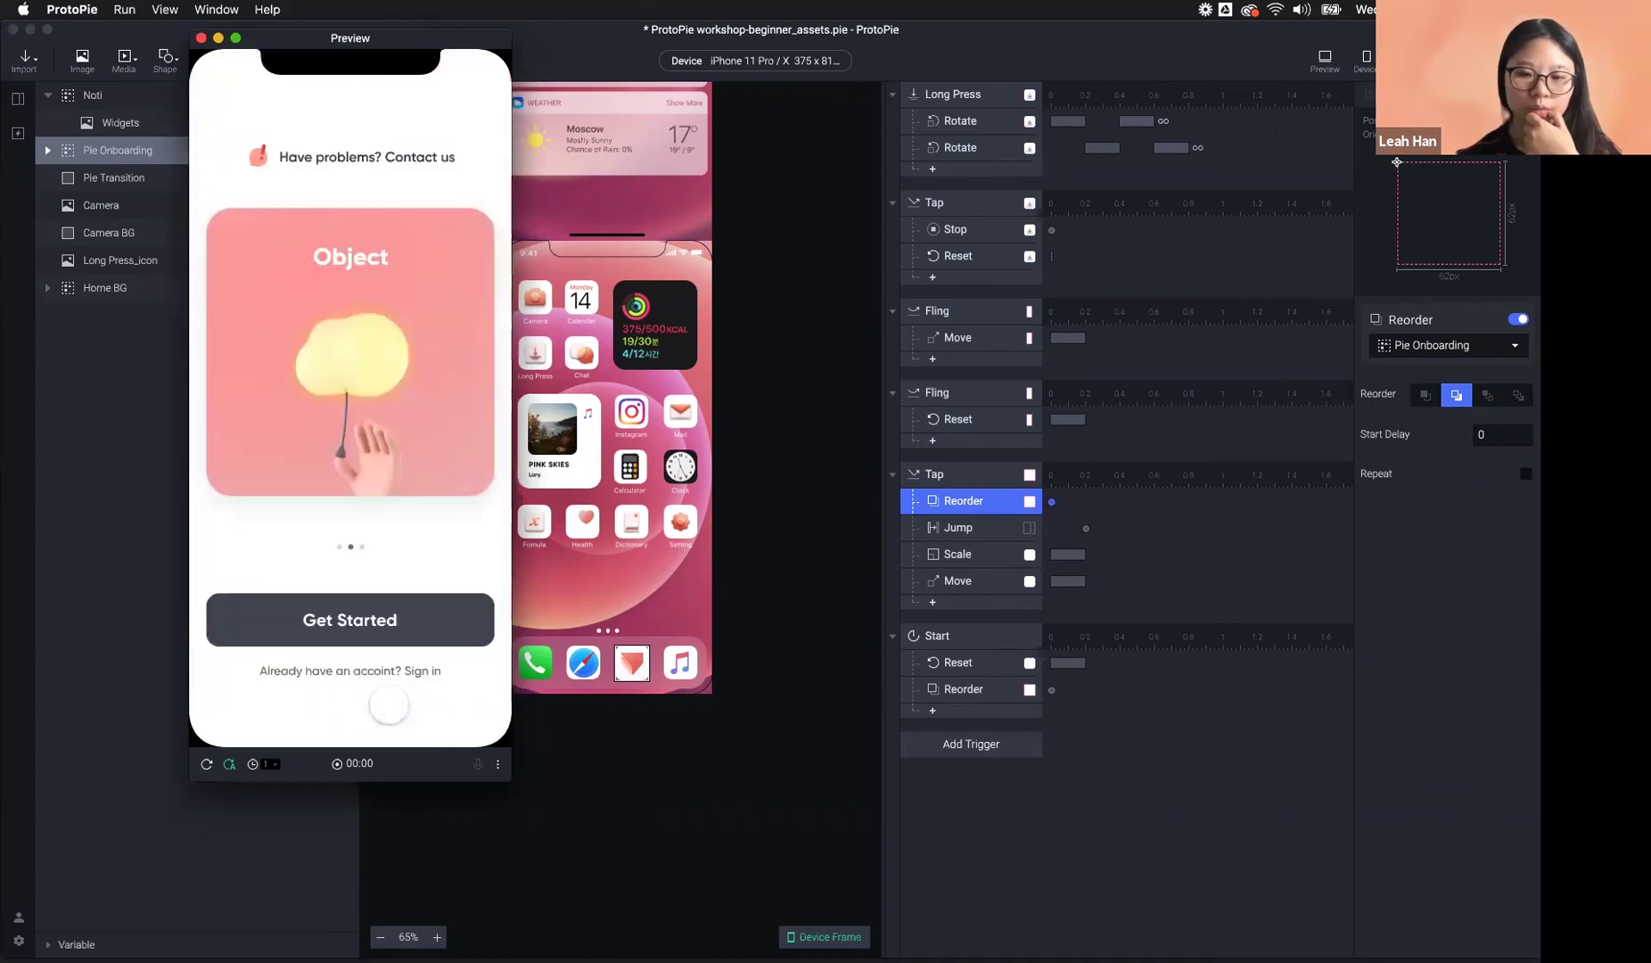
click(207, 765)
click(389, 705)
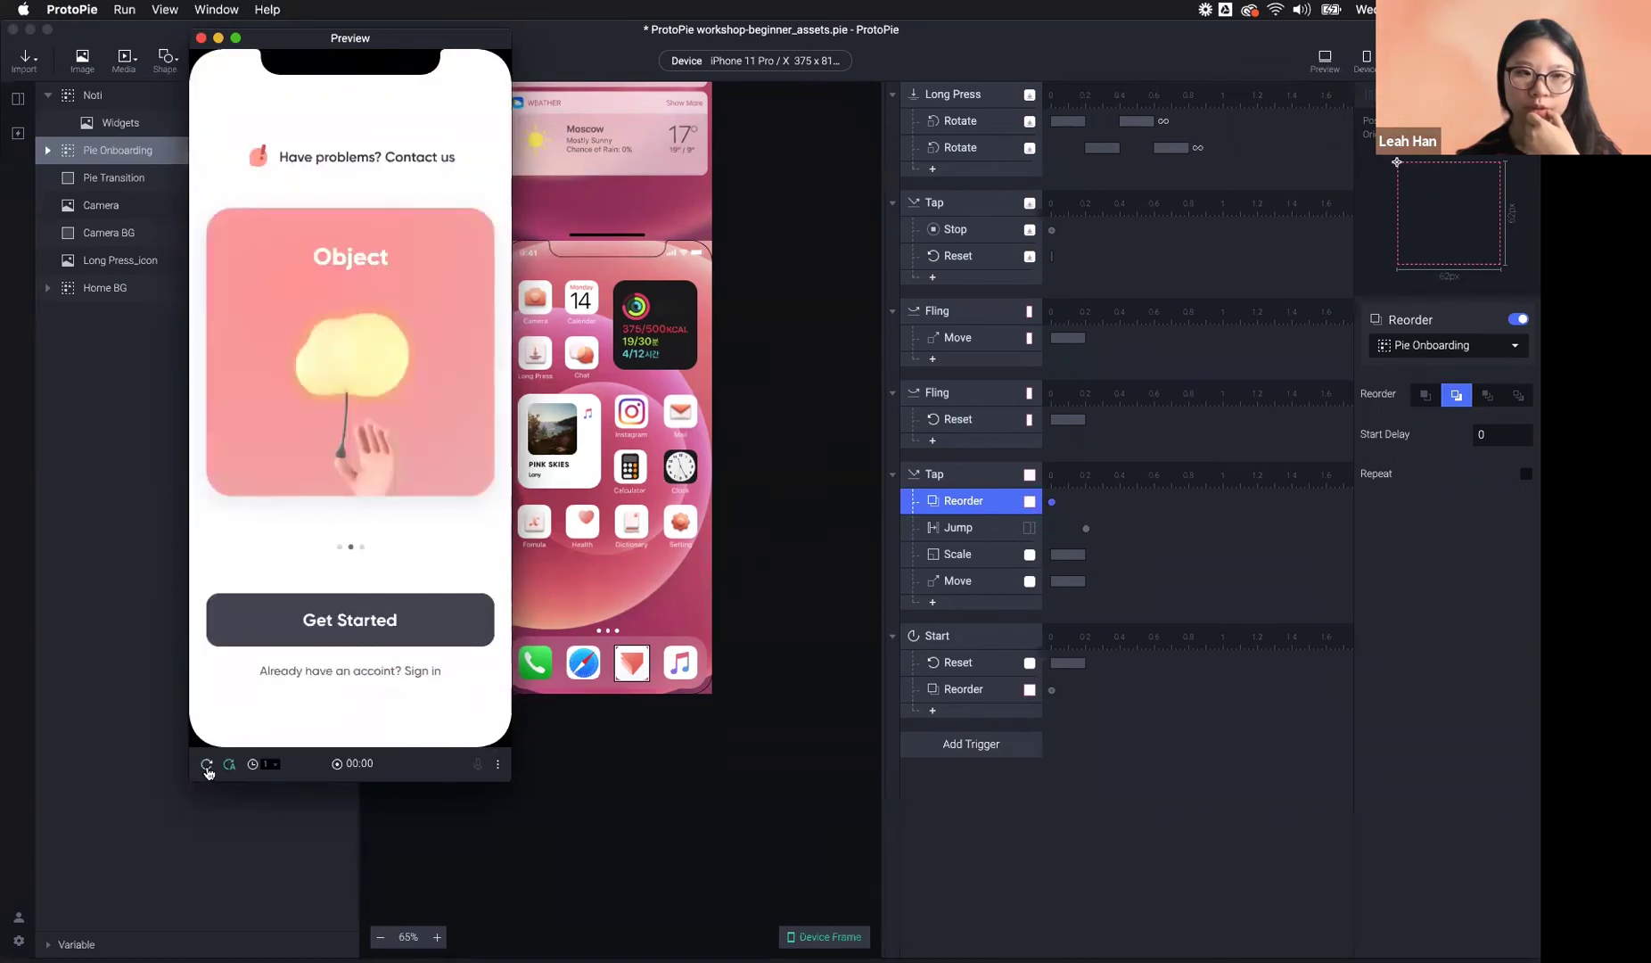
- Try Send to Back for Pie Onboarding in the Pie icon's Tap trigger Reorder response, previewing the transition twice and restarting it once
click(207, 764)
click(978, 515)
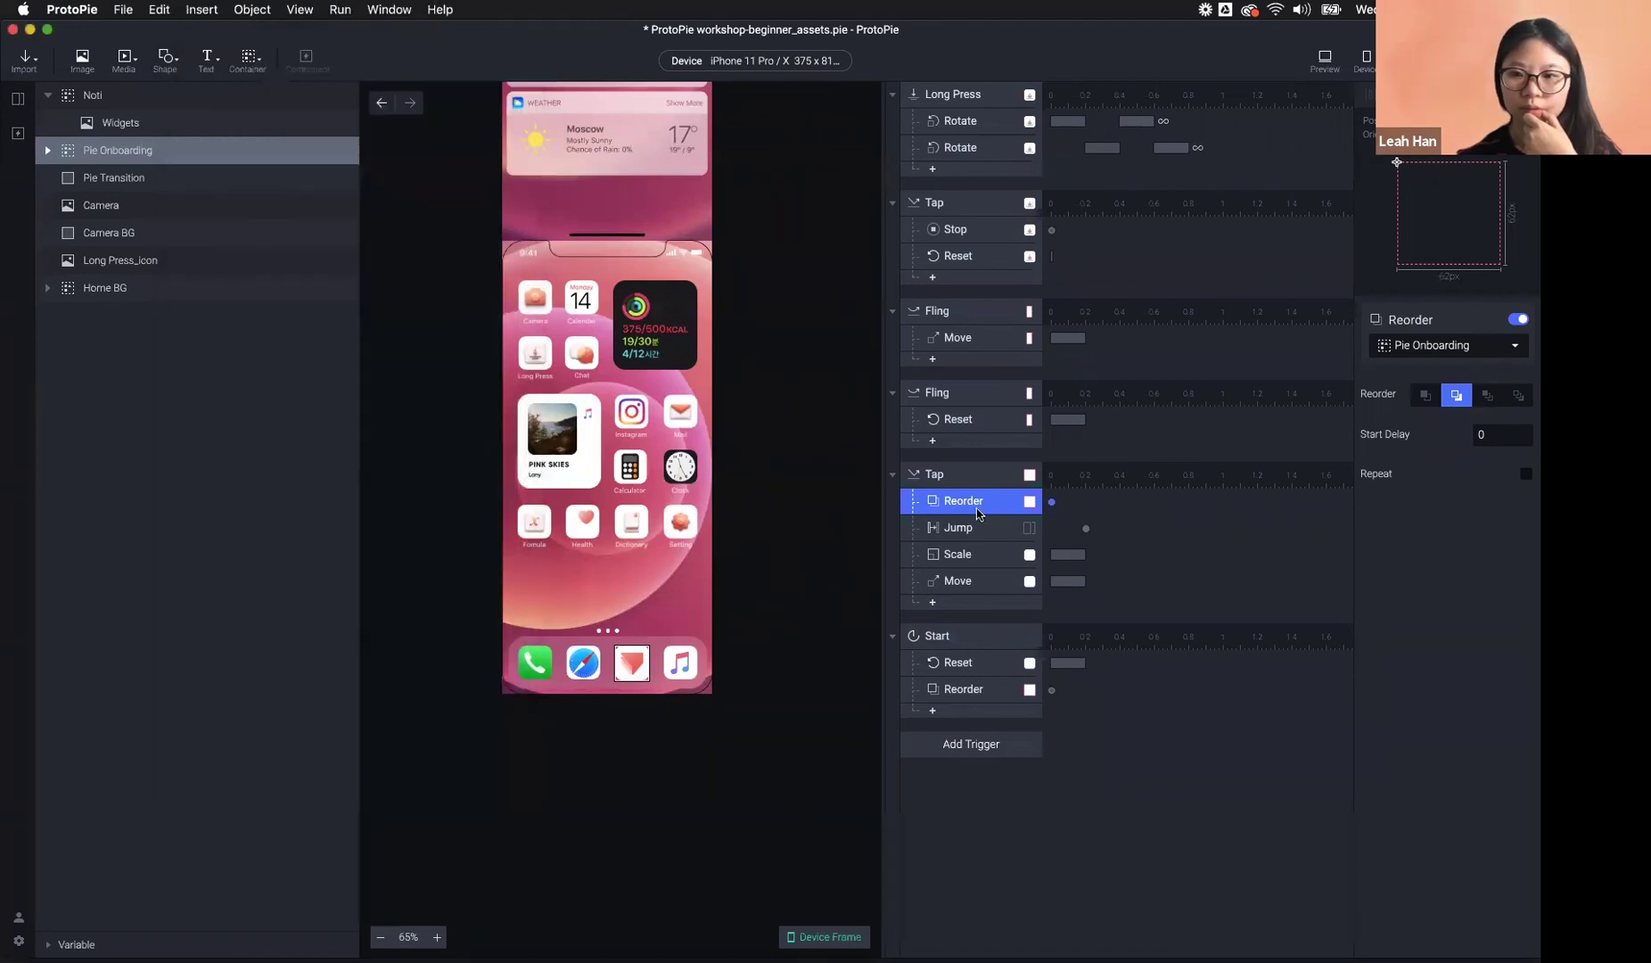
click(1516, 397)
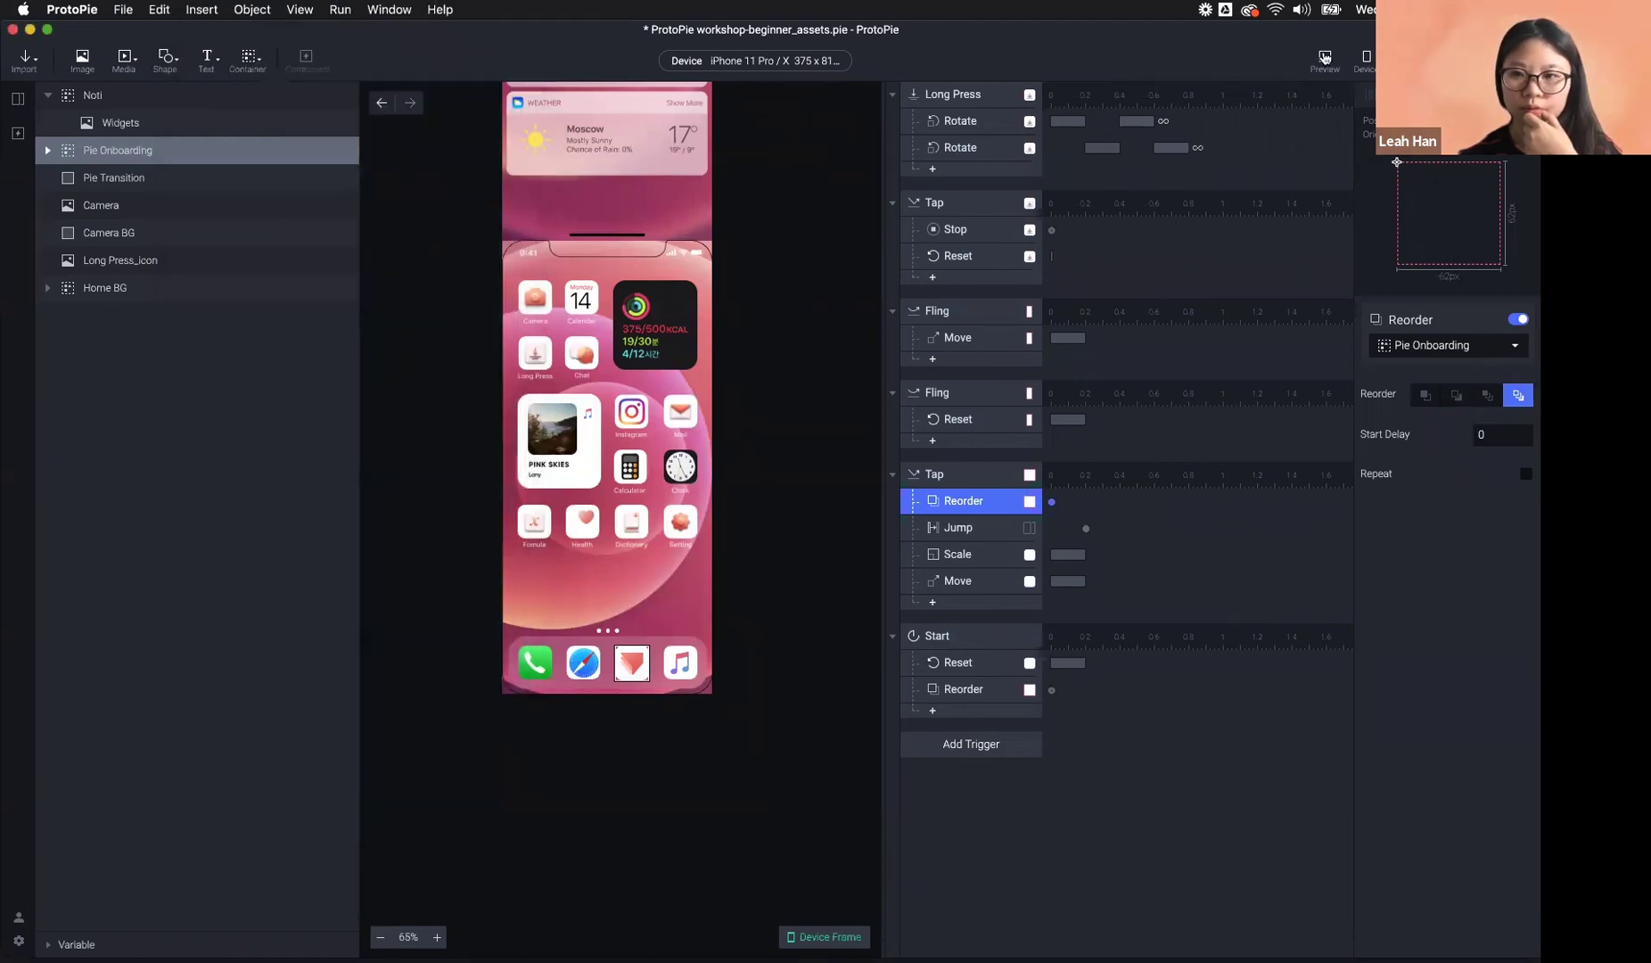
click(1326, 59)
click(389, 699)
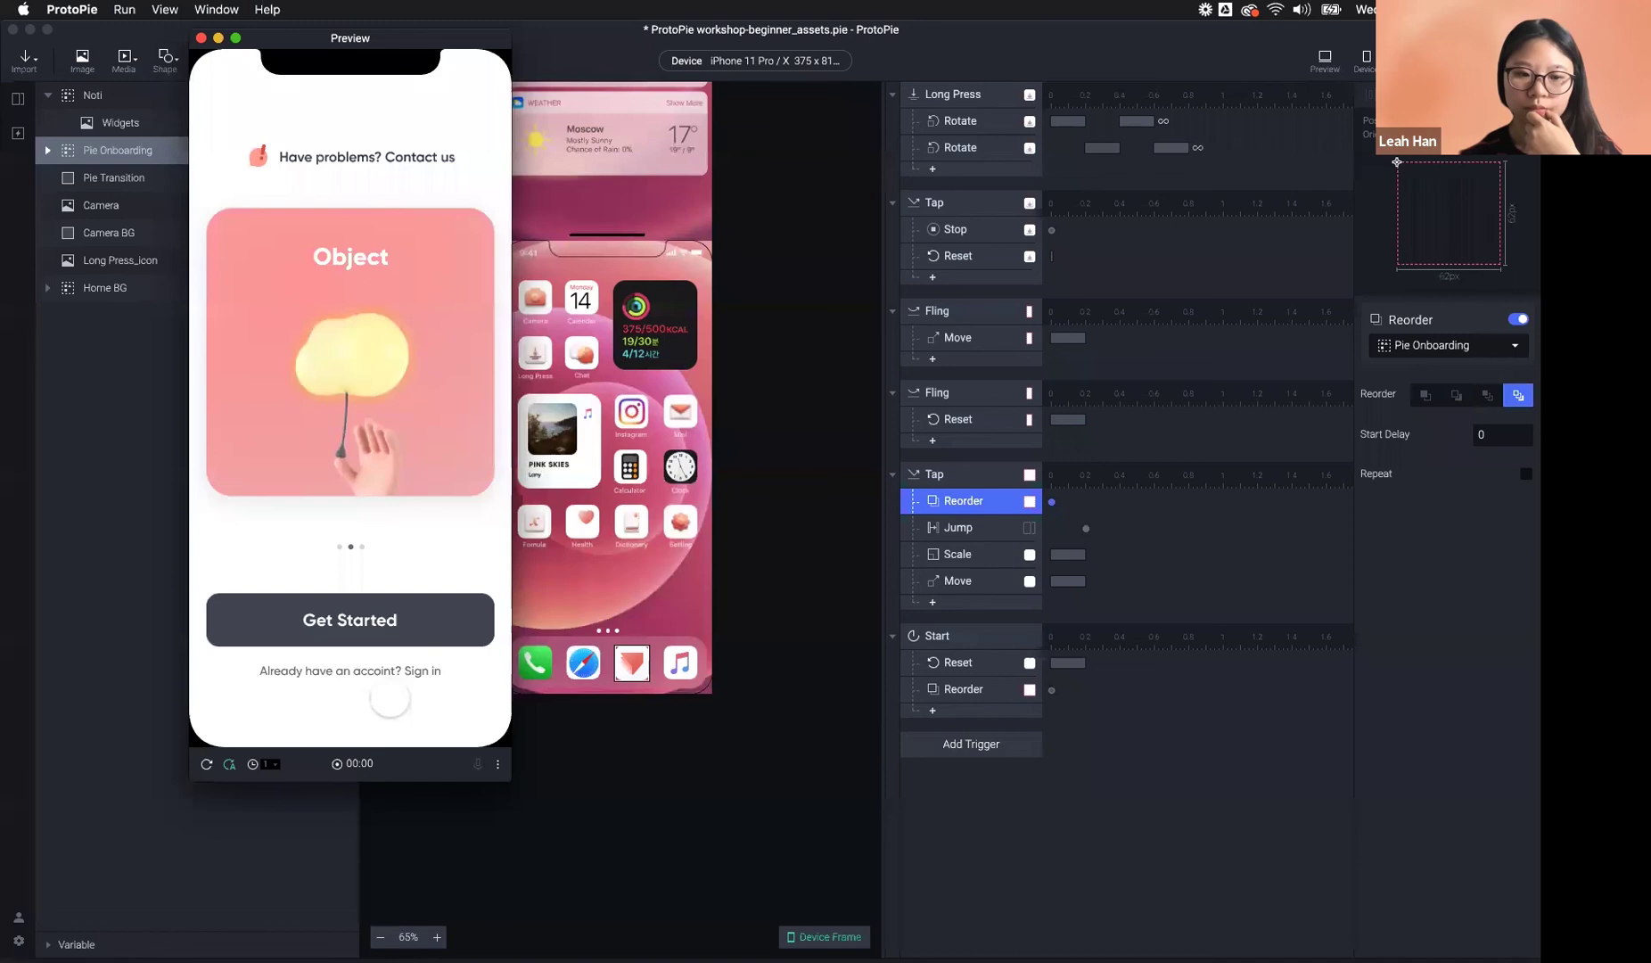
key(super+w)
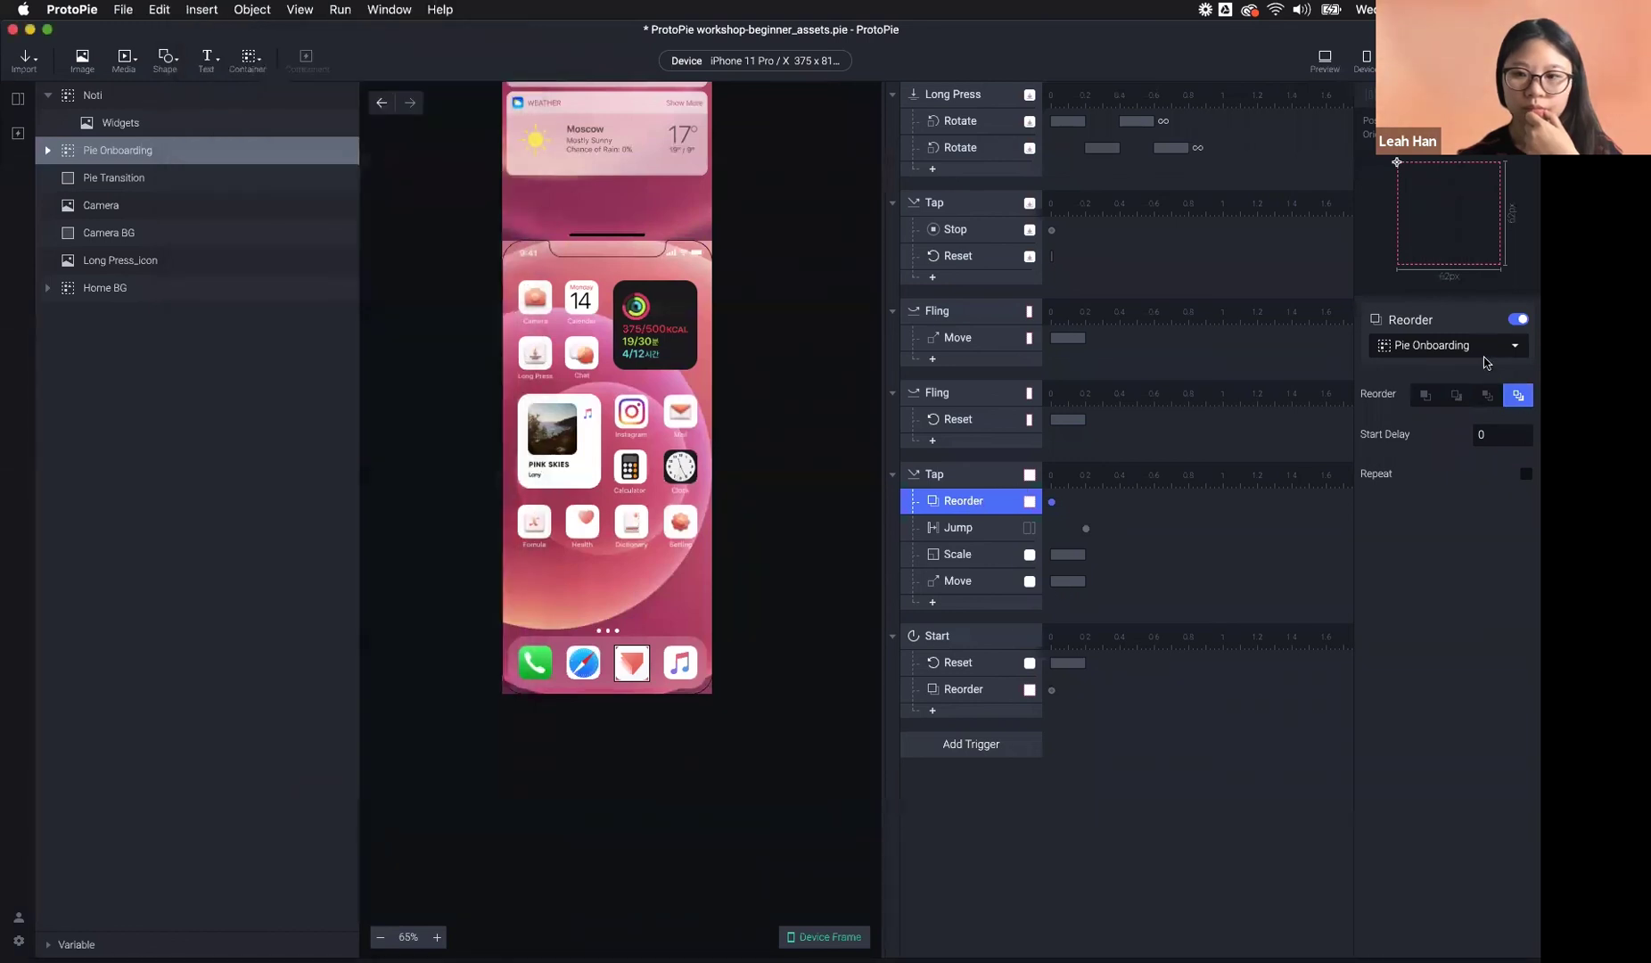
click(1333, 67)
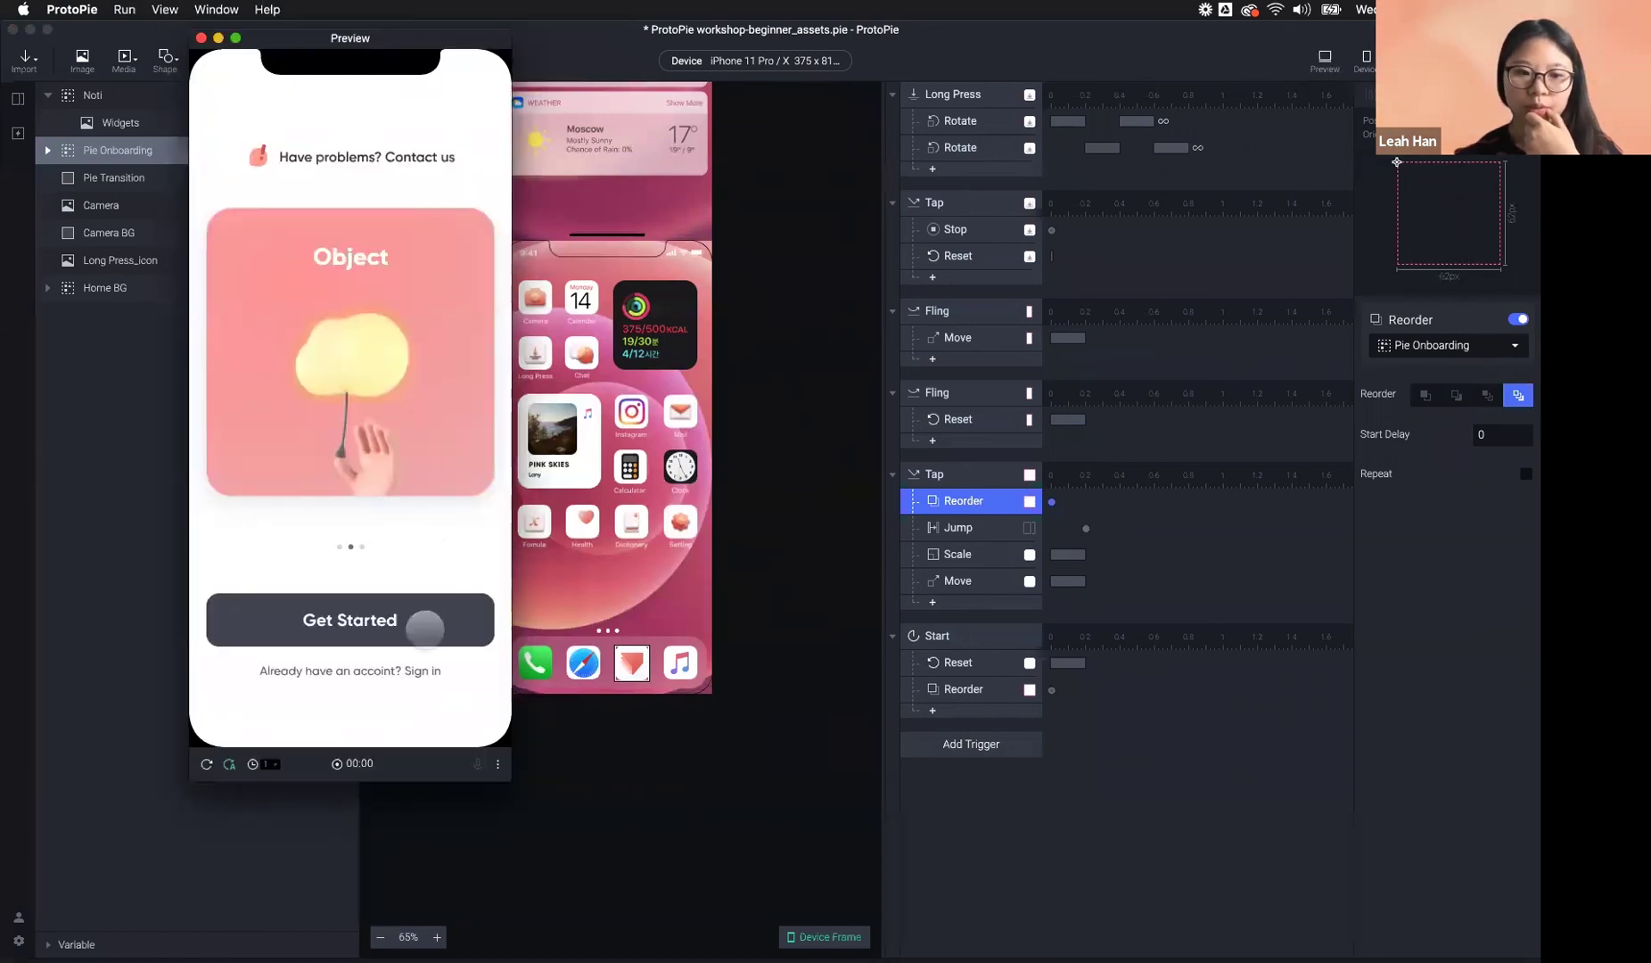
click(204, 763)
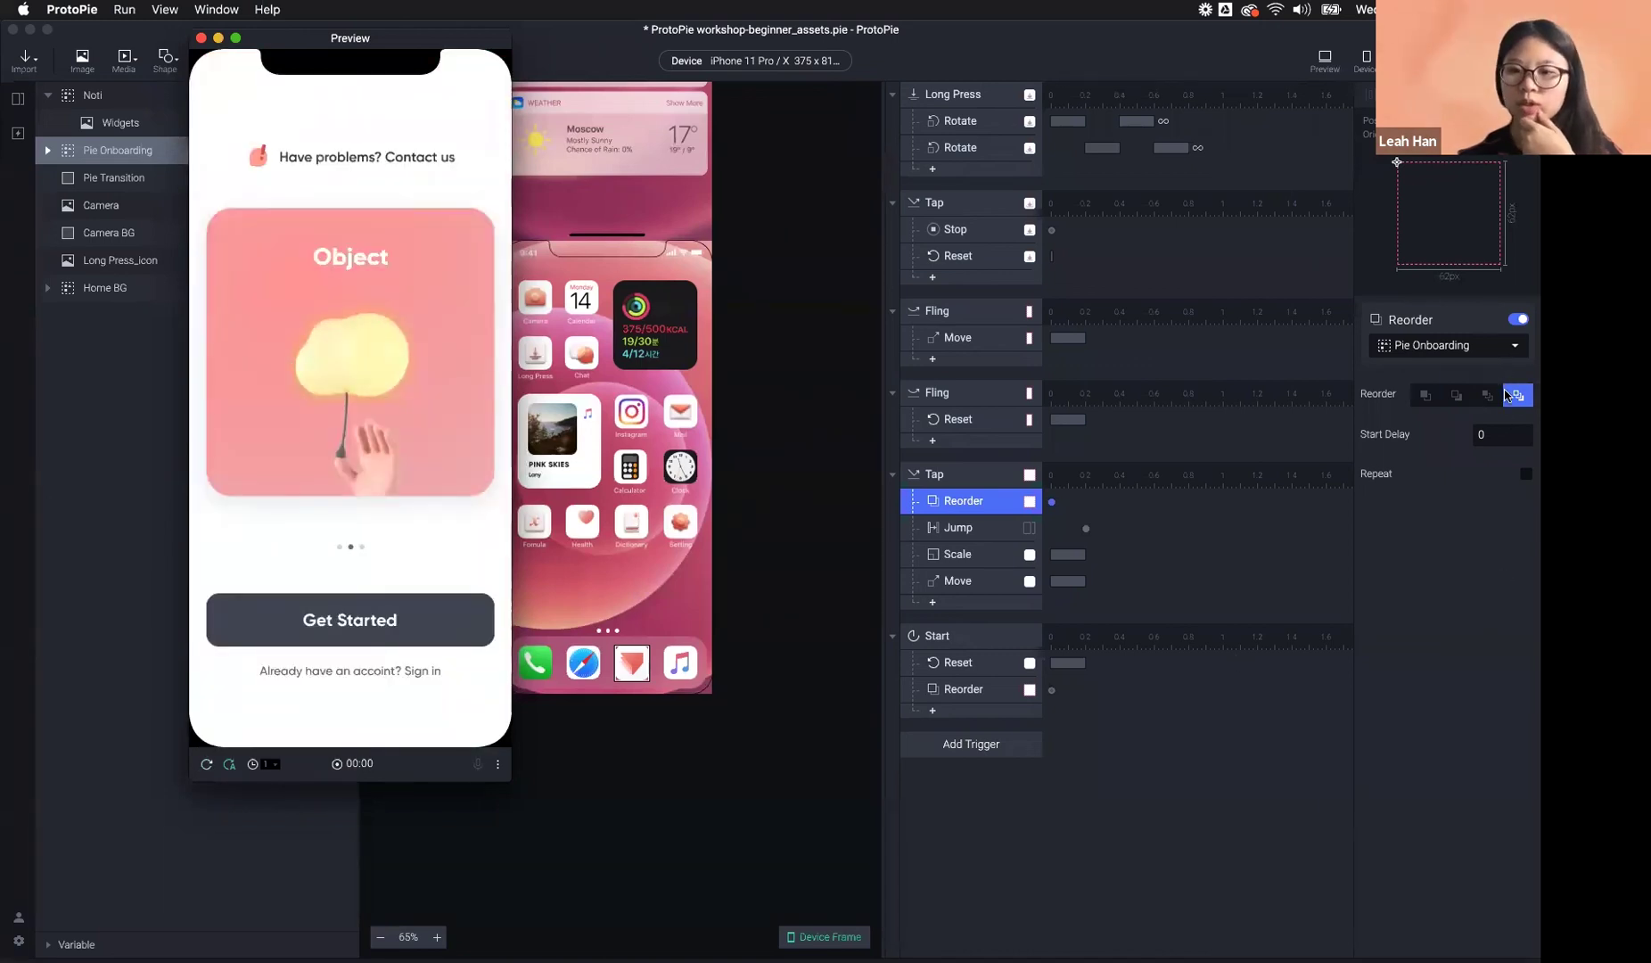
key(super+w)
- Switch the Tap trigger's Reorder response to Bring to Front and preview the transition for comparison
click(1457, 398)
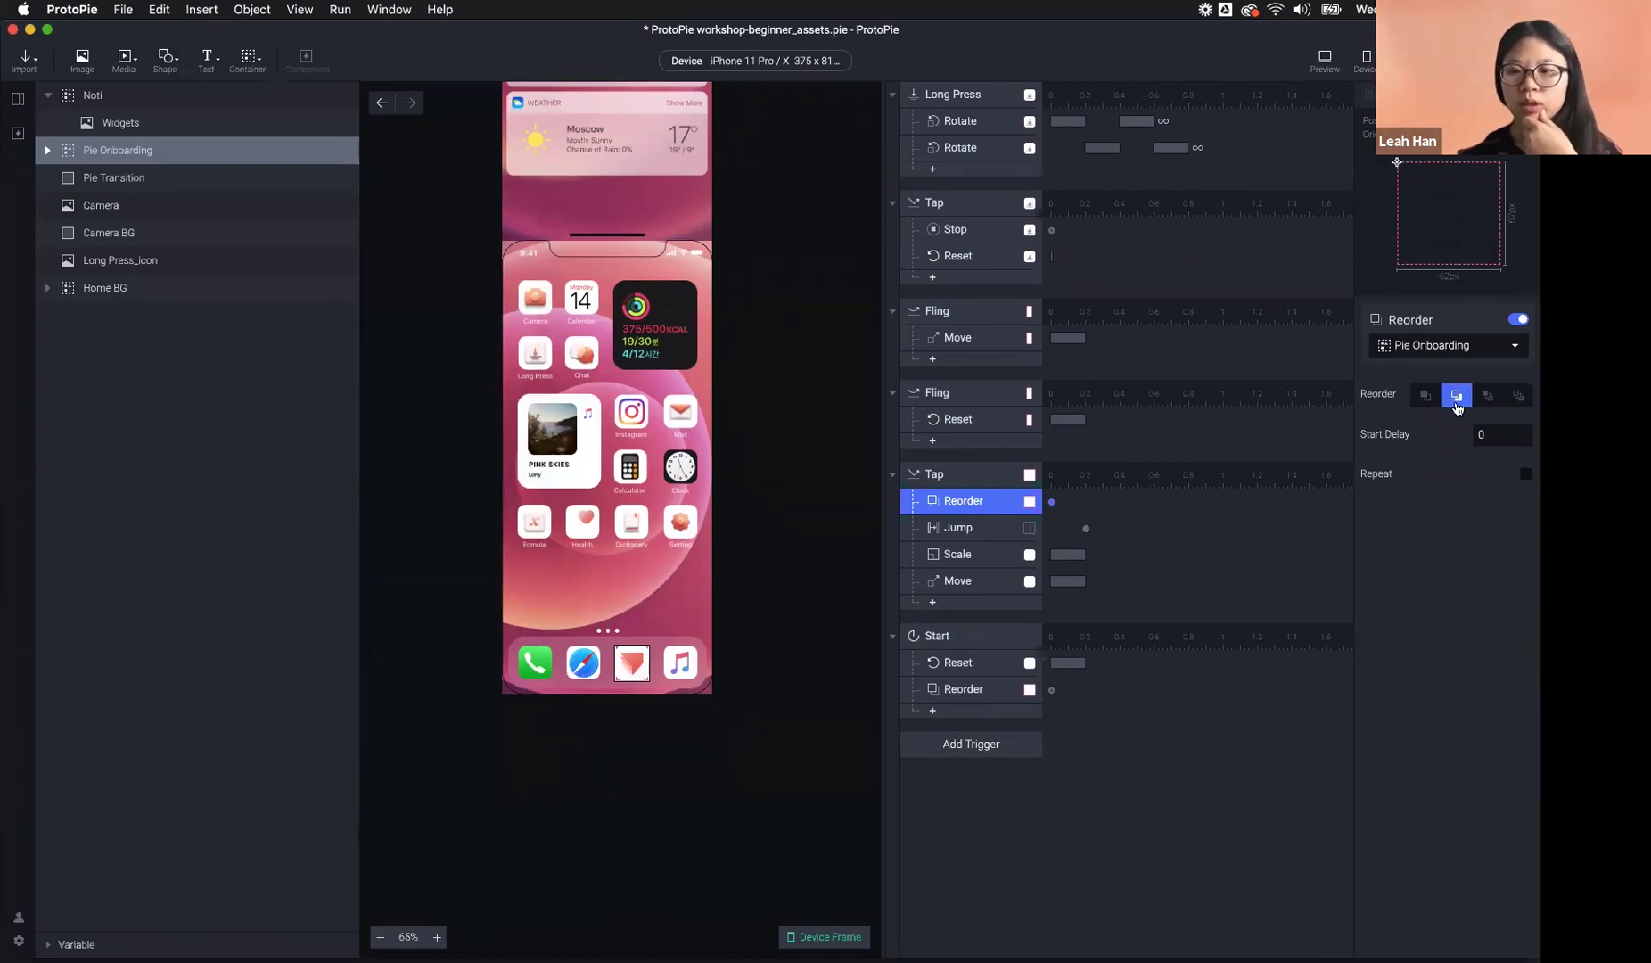
key(super+p)
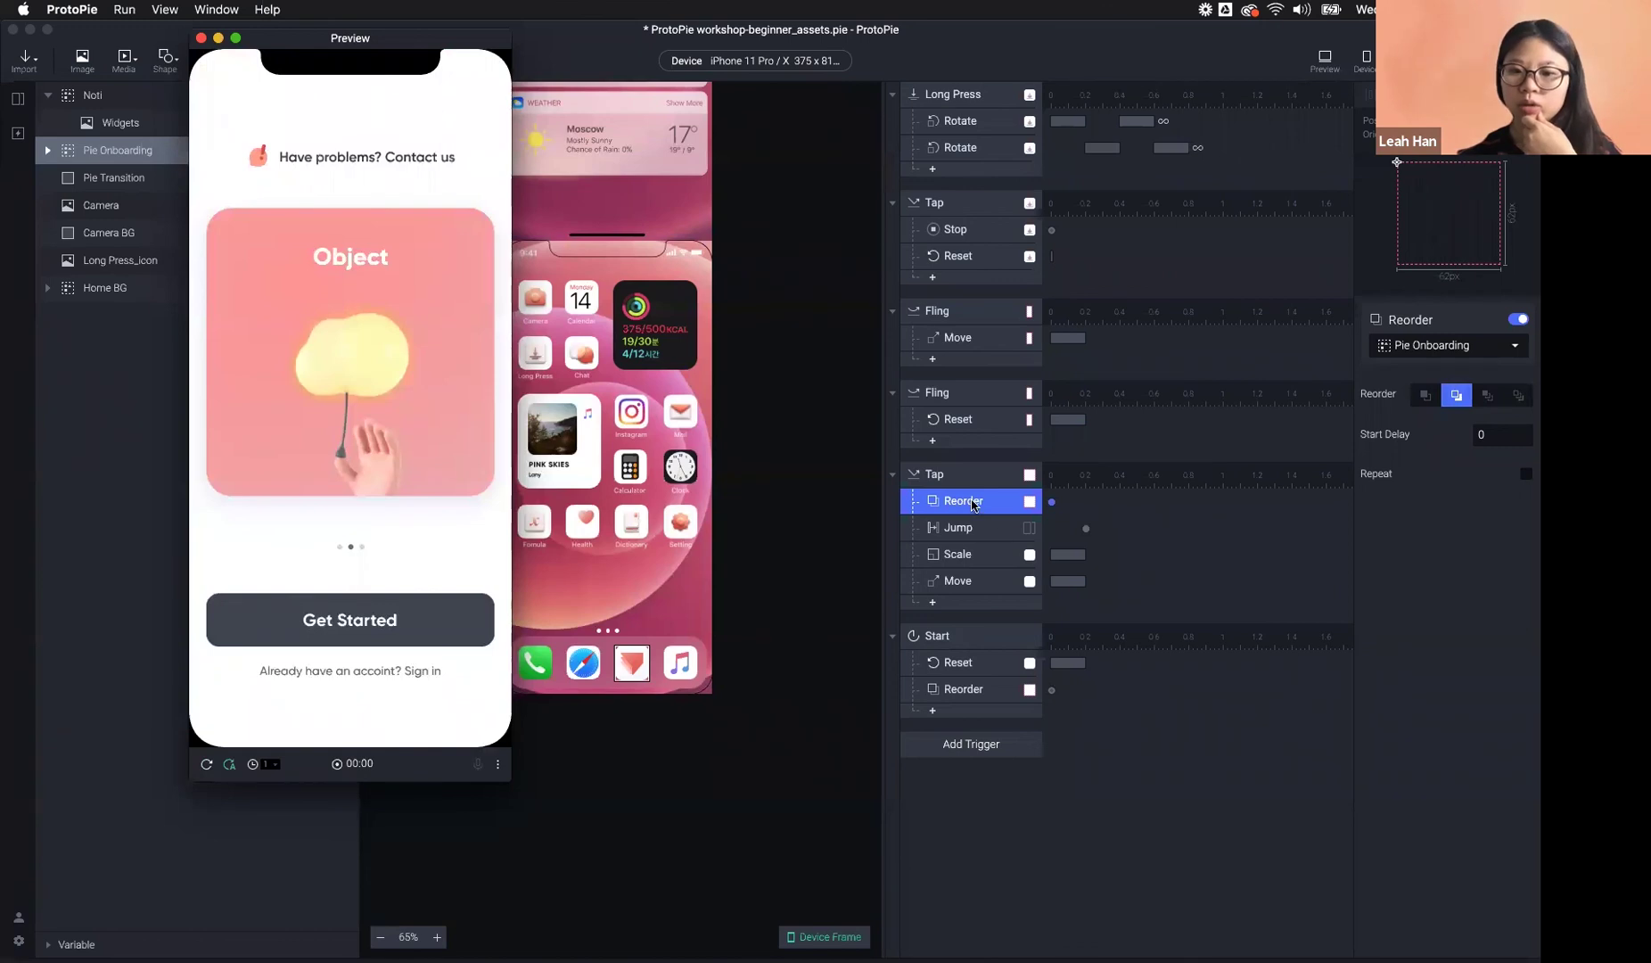
click(973, 504)
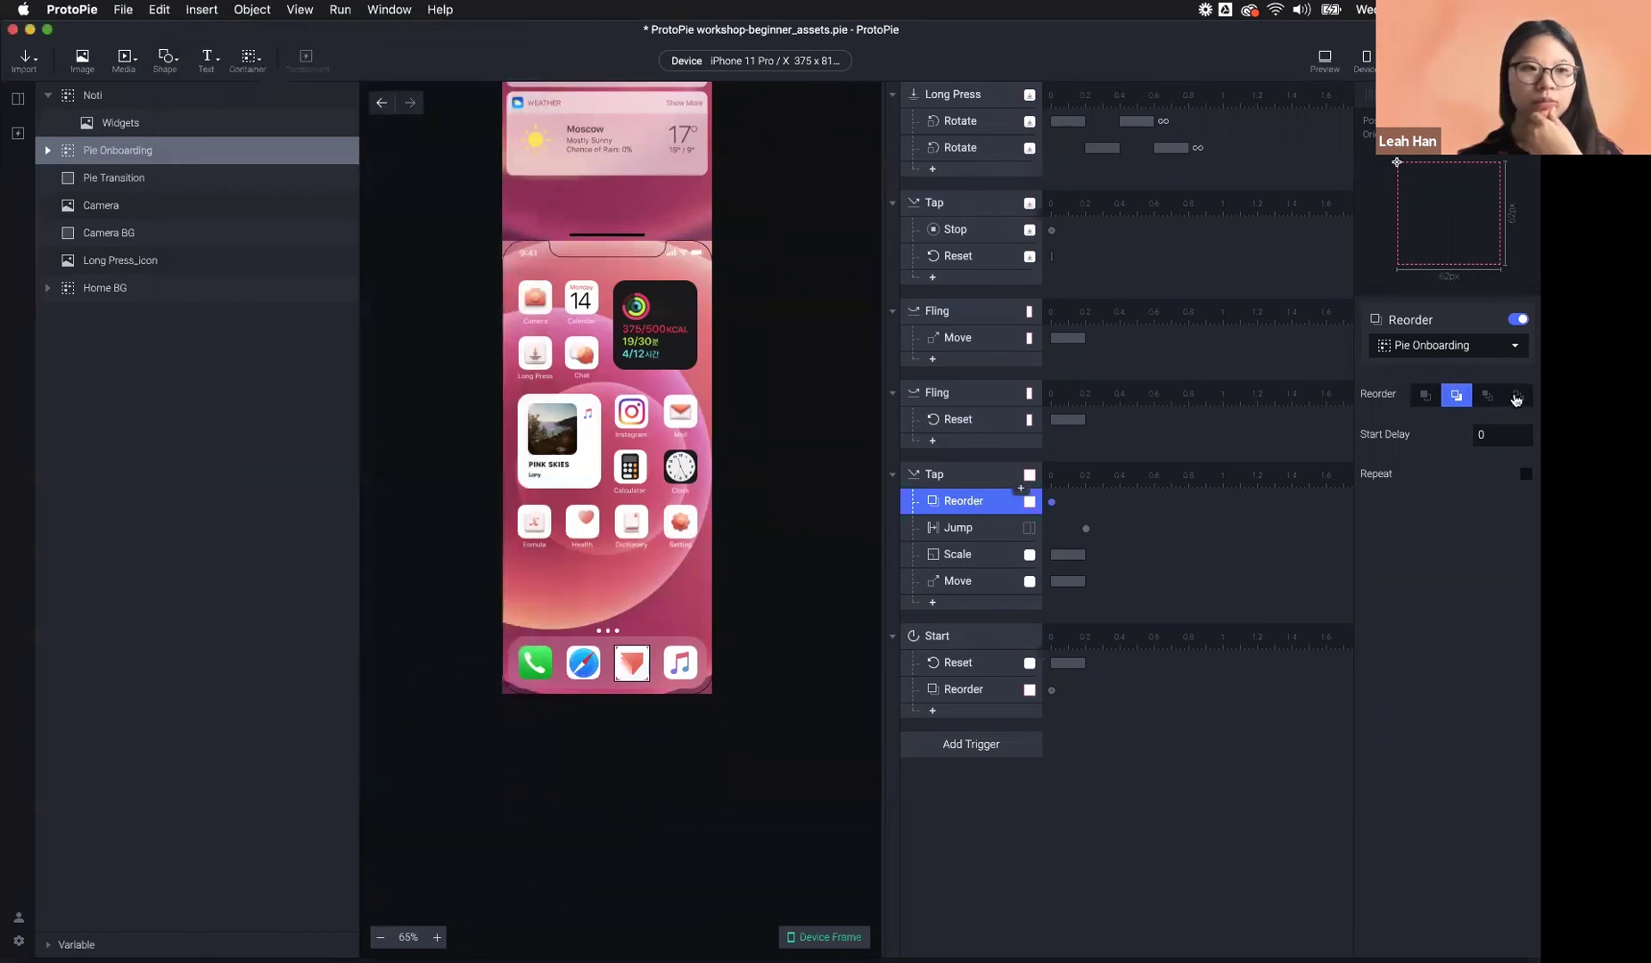
- Try Send to Back again in the Tap trigger's Reorder response, previewing the Pie icon transition and restarting the prototype
click(1516, 398)
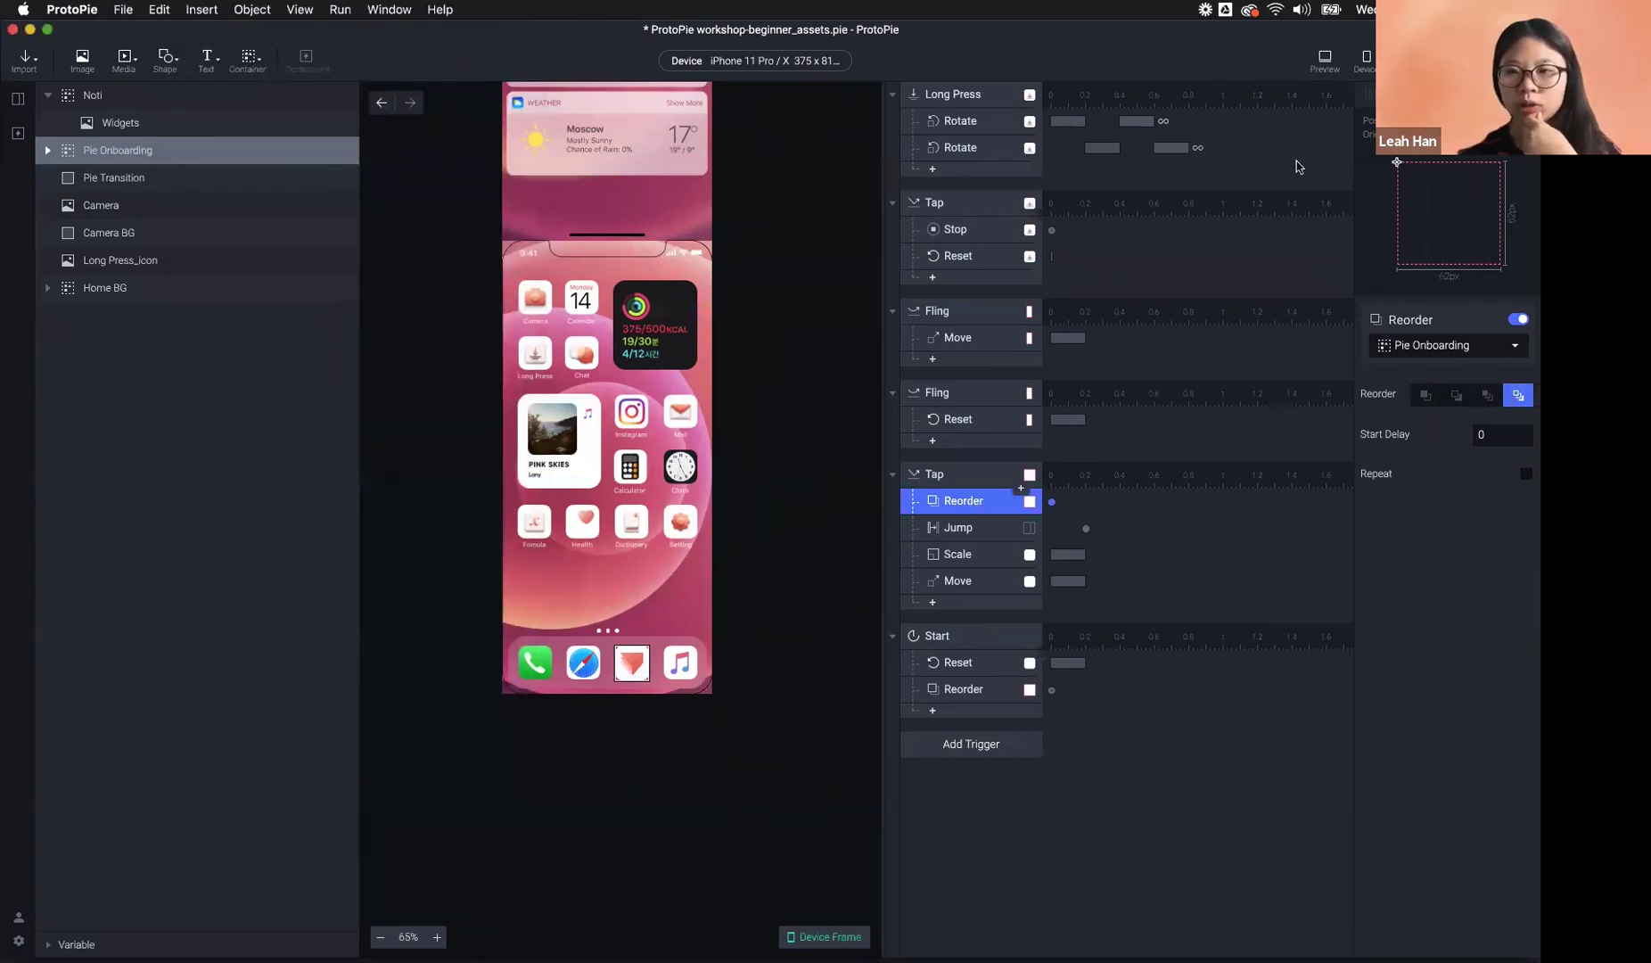
click(1324, 60)
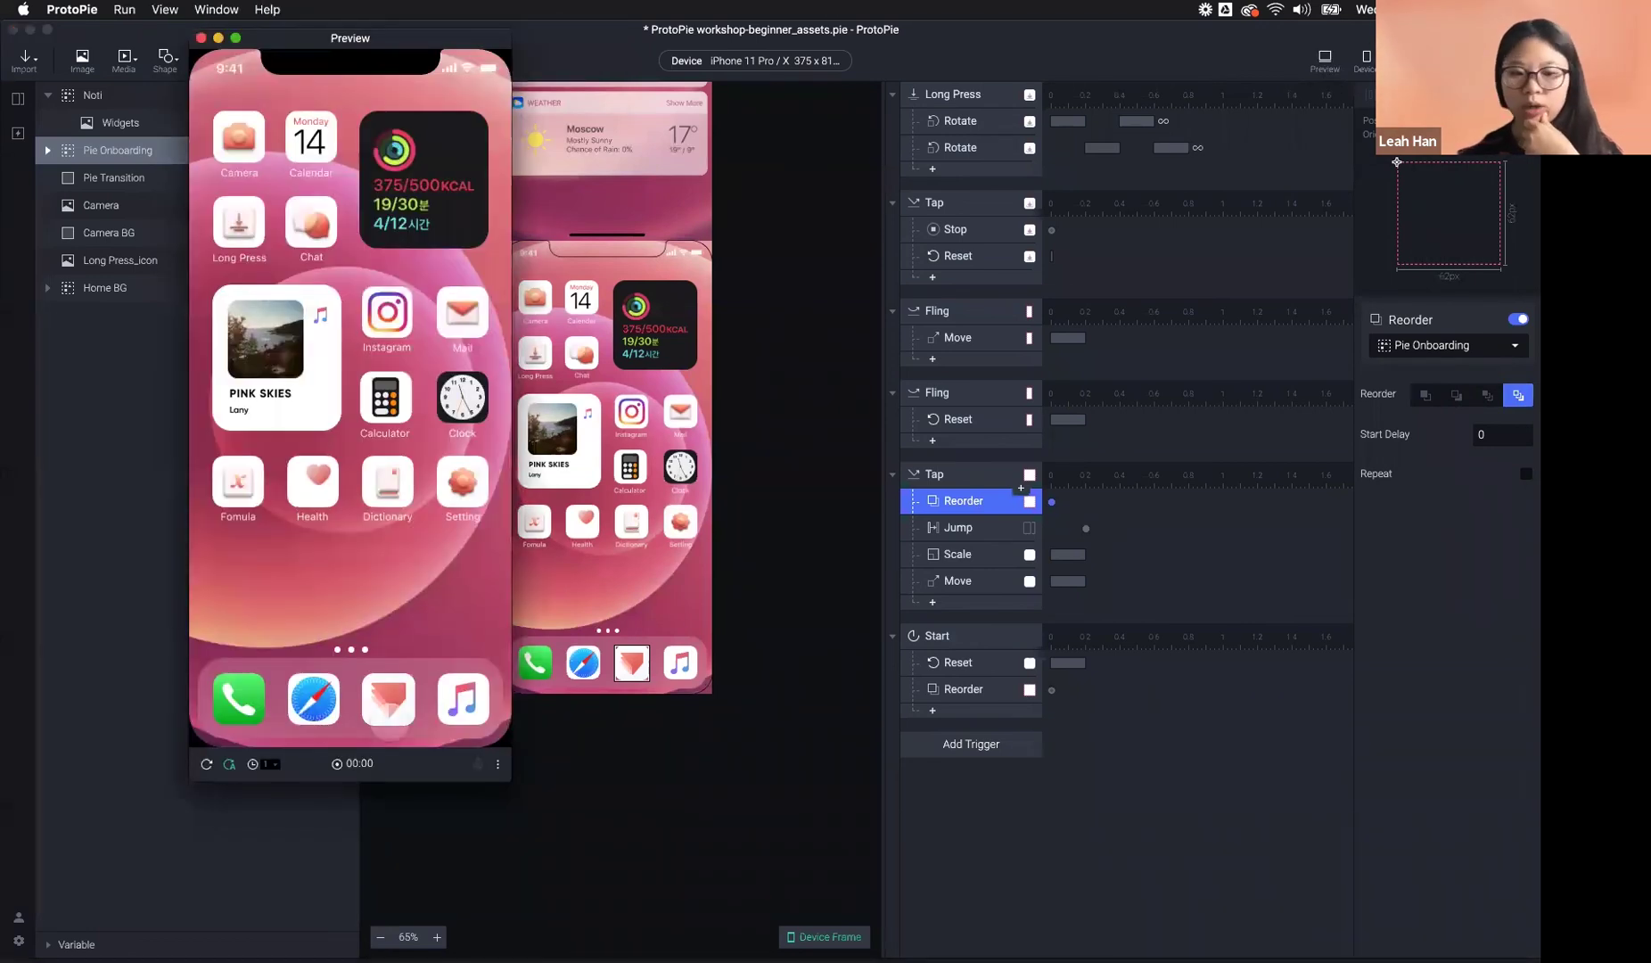
click(388, 711)
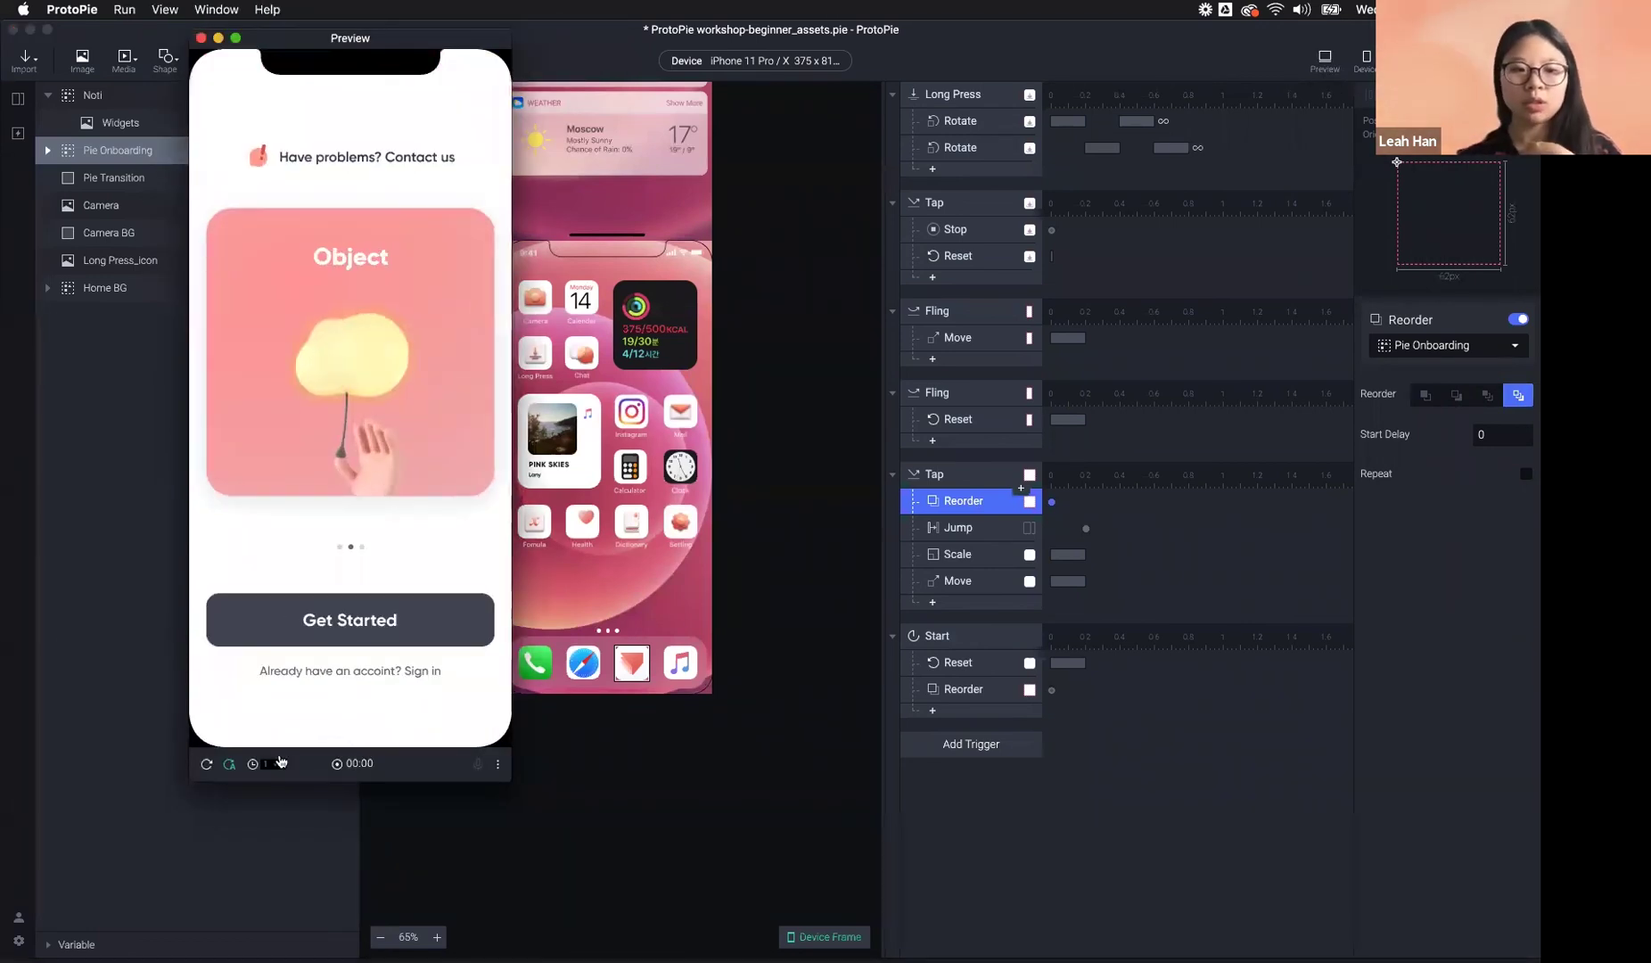
click(202, 765)
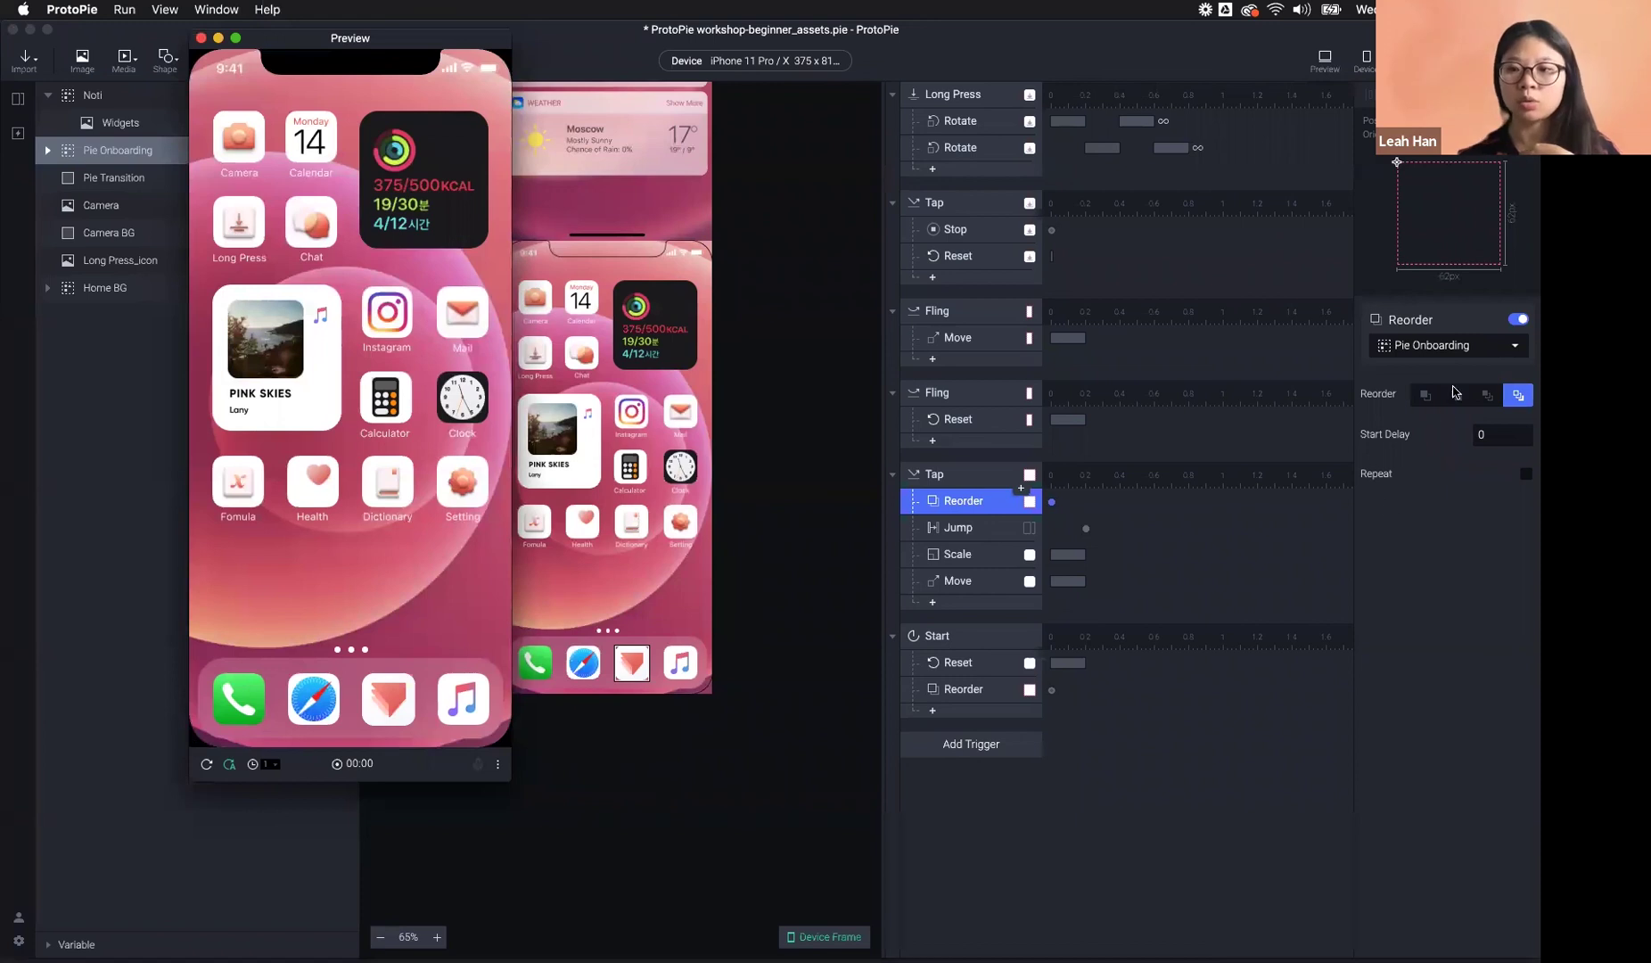
- Set the Tap trigger's Reorder response to Bring to Front and preview the Pie icon and Get Started round trip twice with a restart
click(1455, 396)
click(1456, 398)
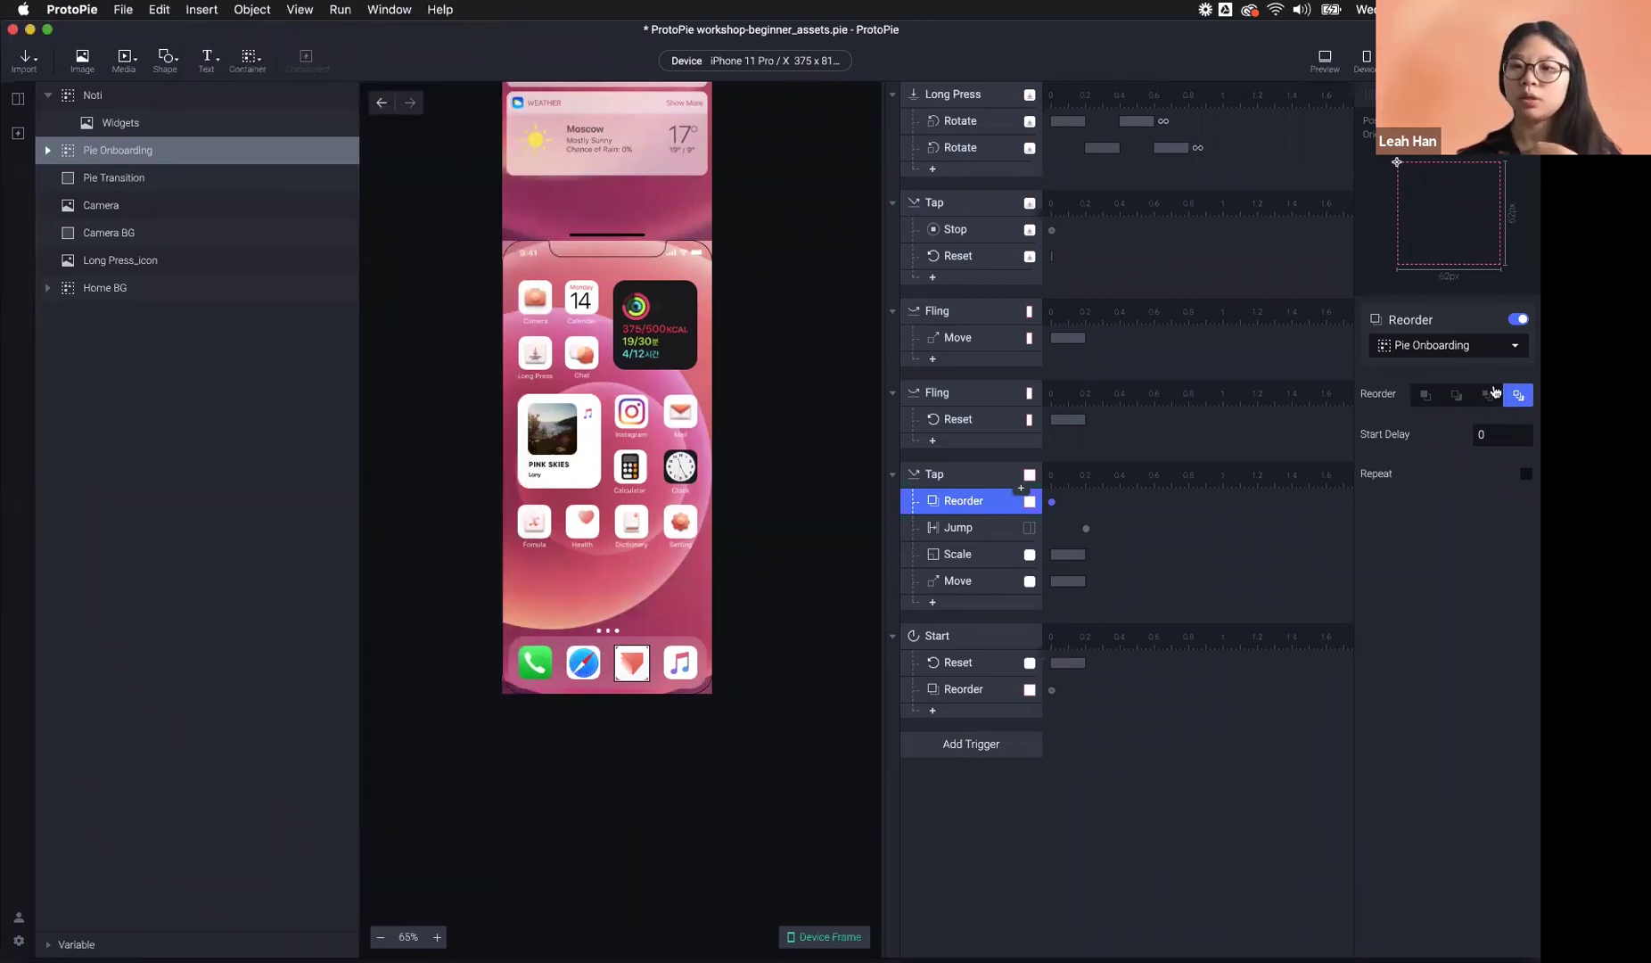
click(1322, 63)
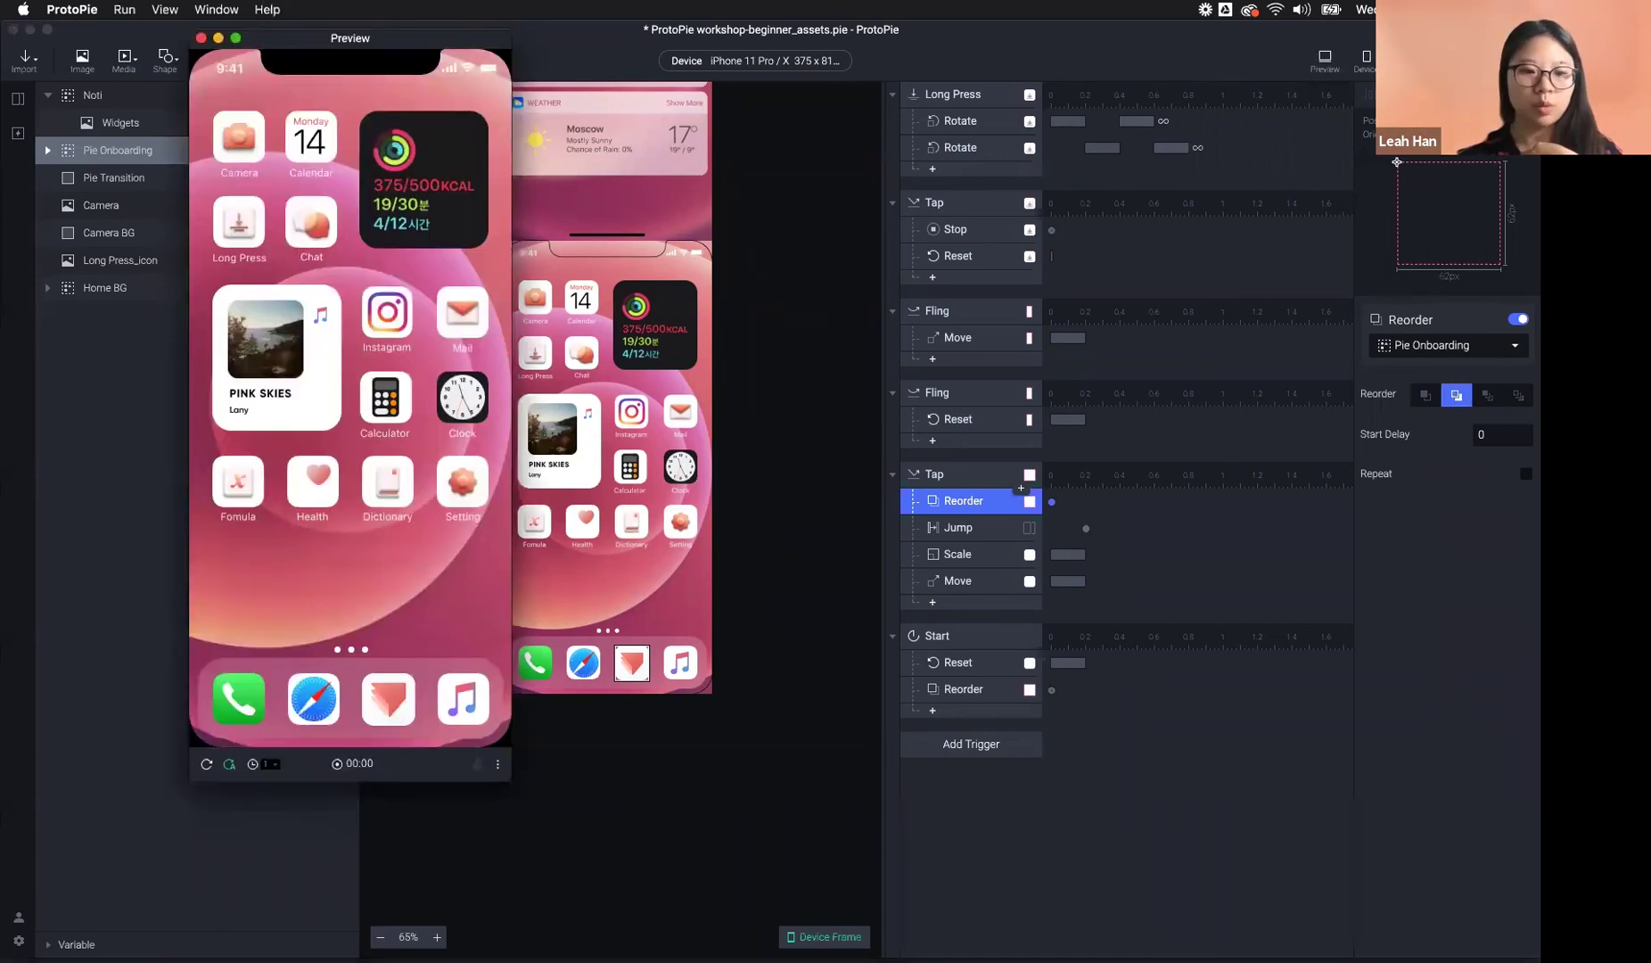
click(405, 701)
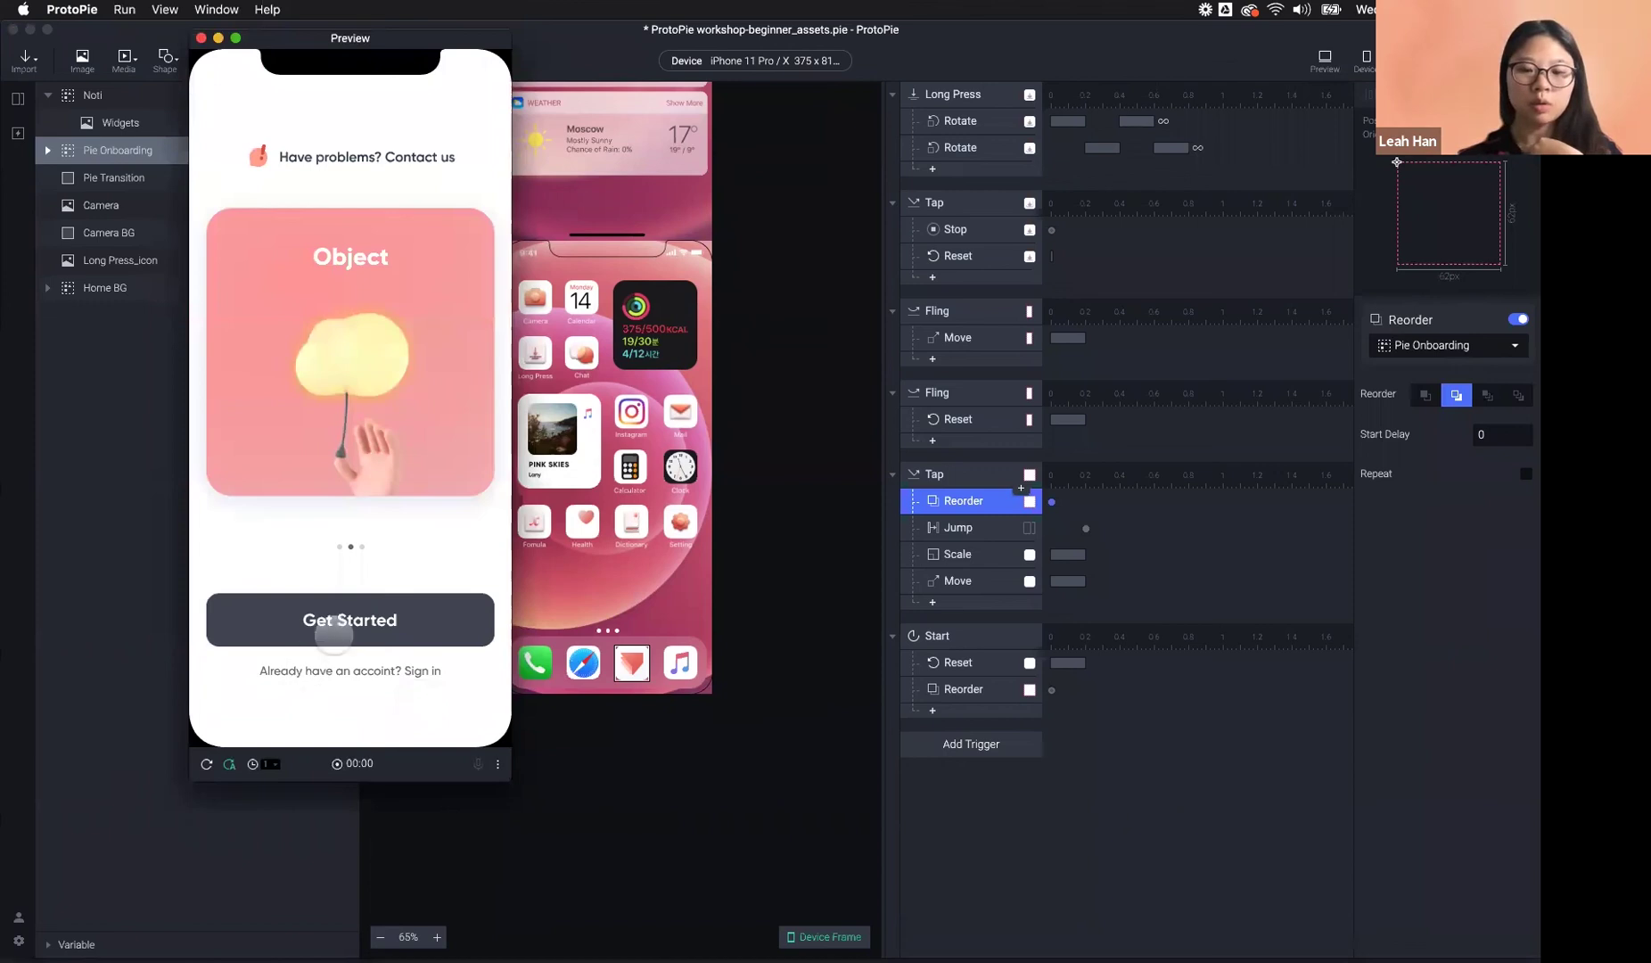
click(342, 630)
click(206, 764)
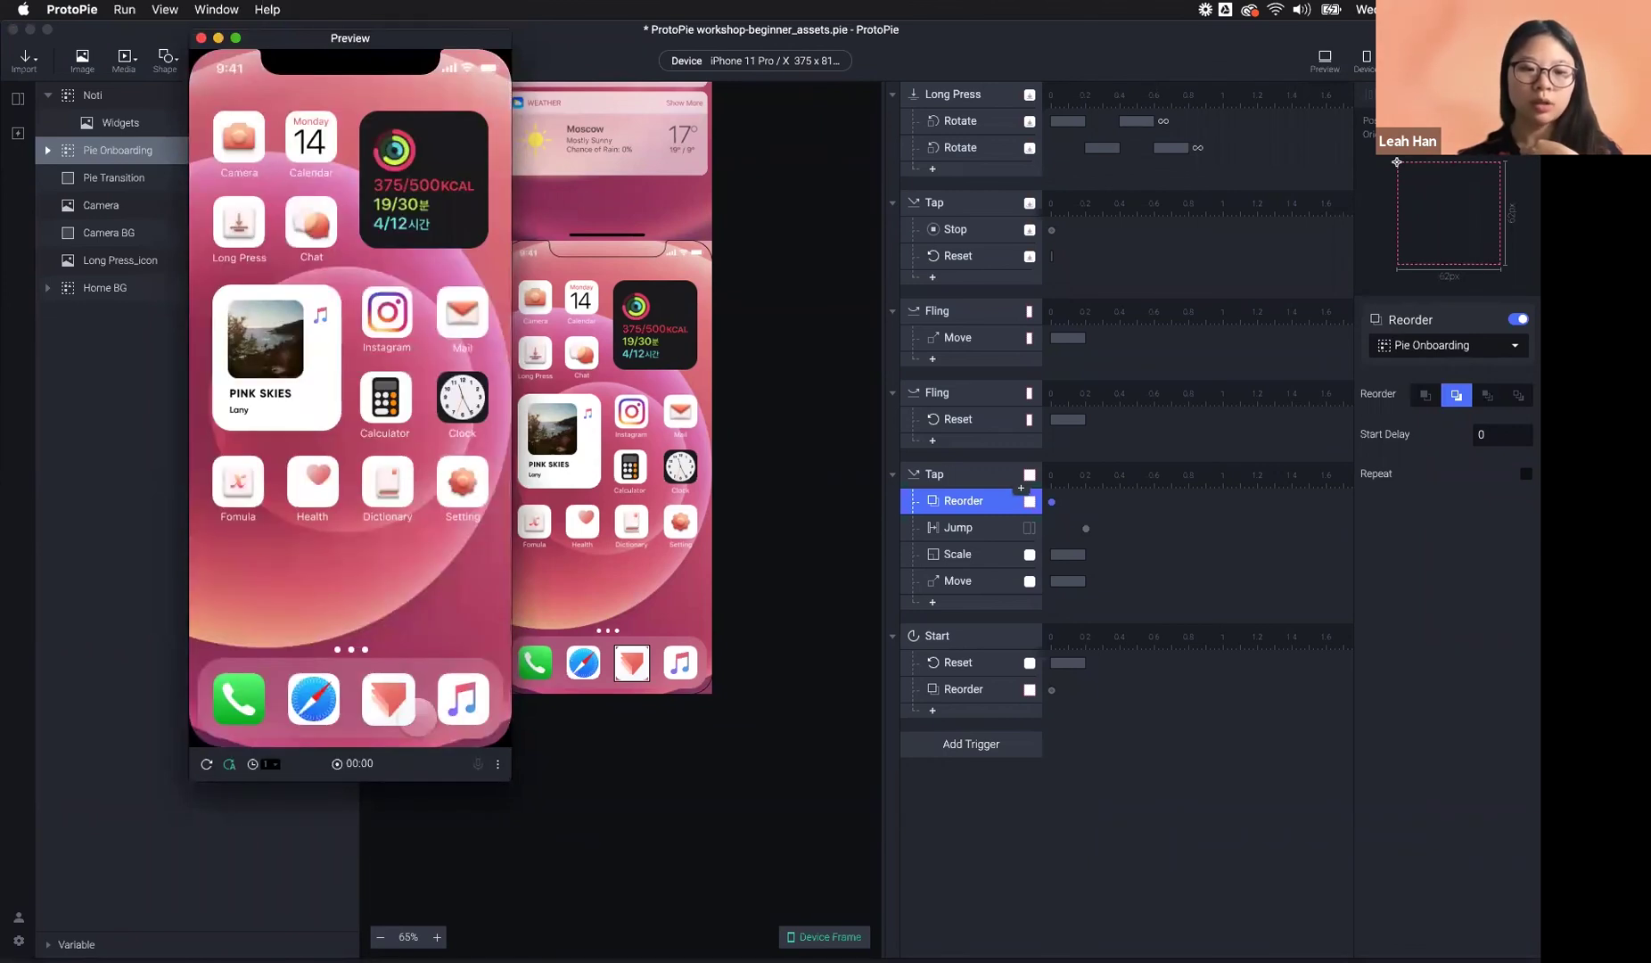
click(388, 701)
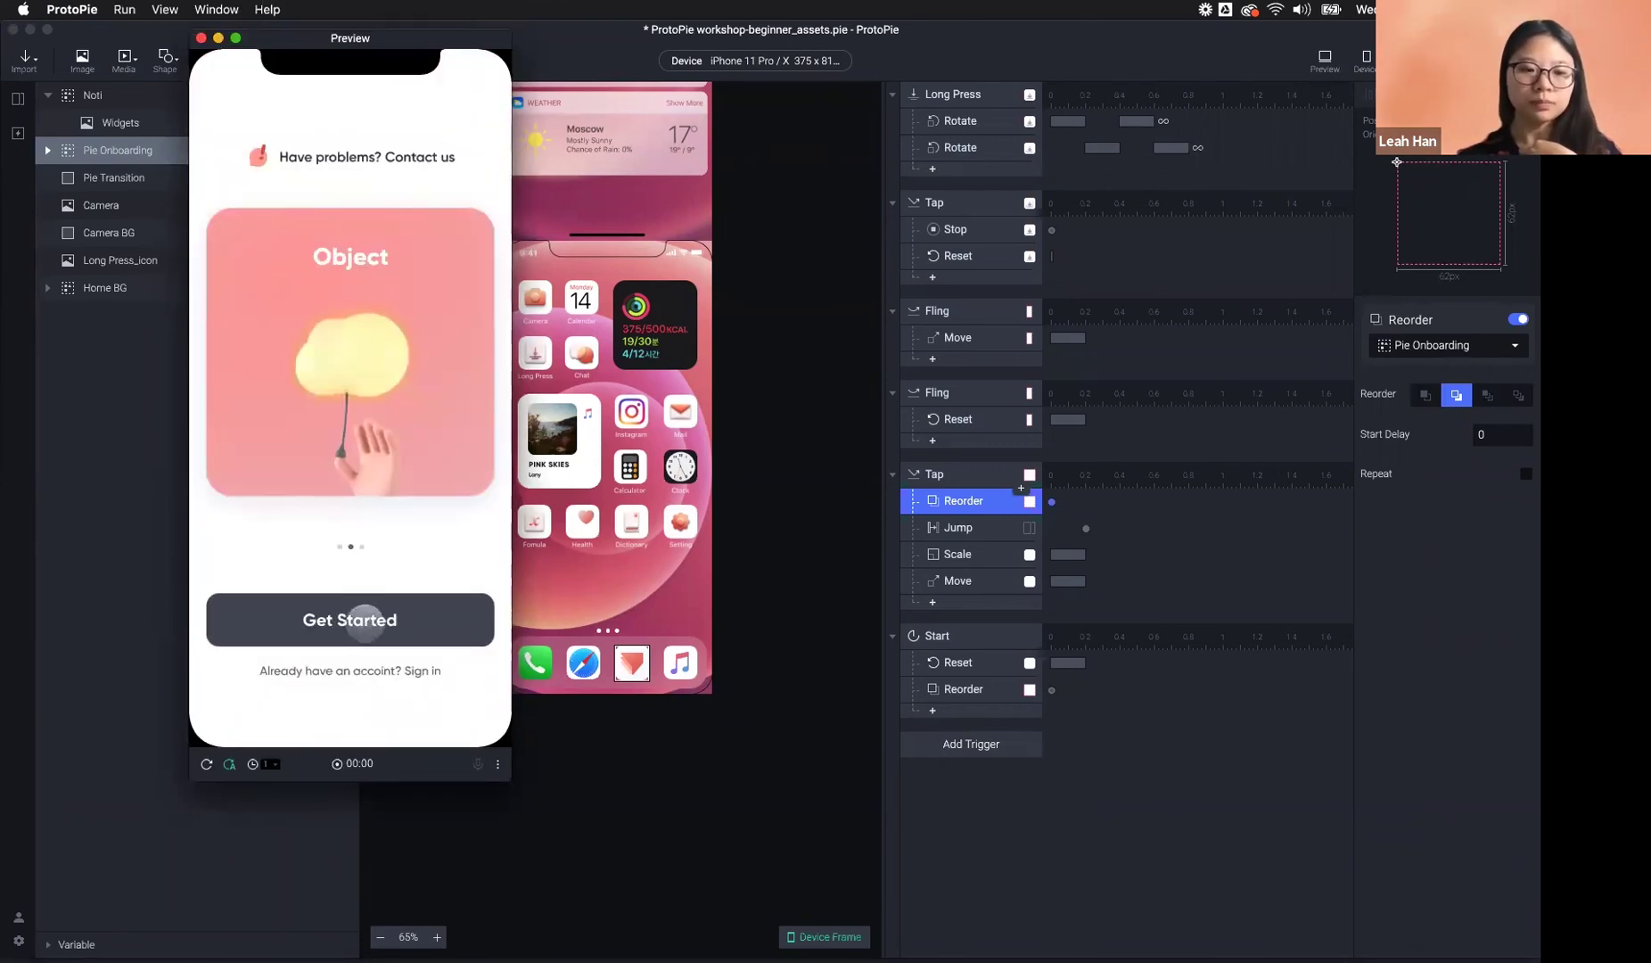
click(366, 631)
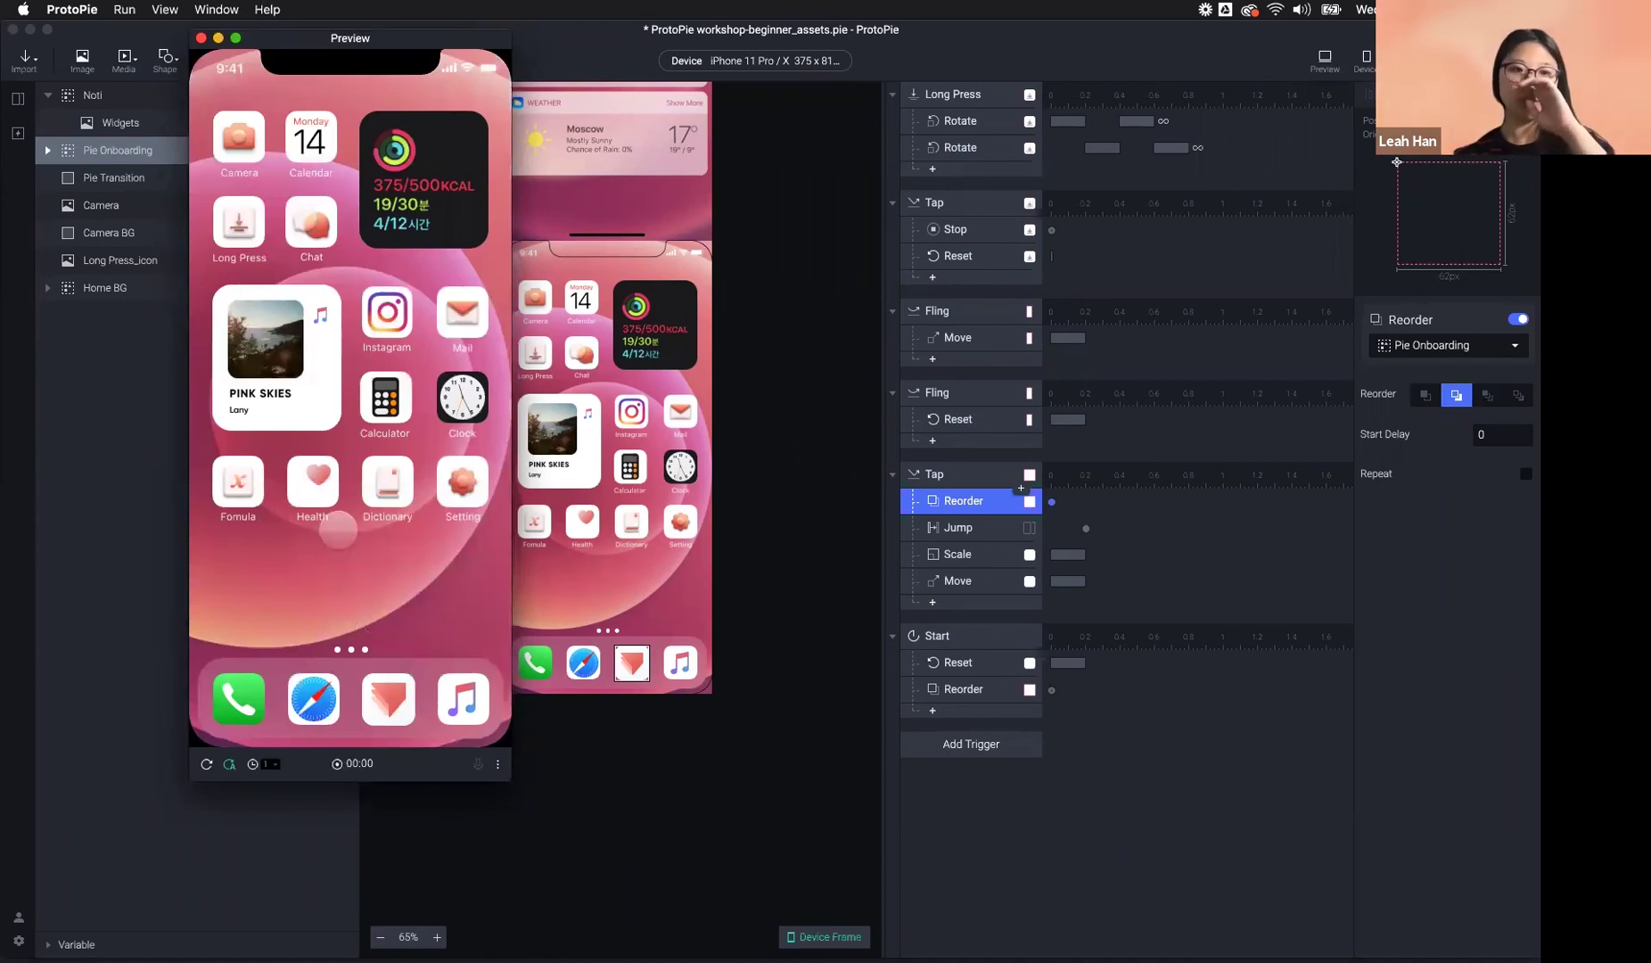
- Close the preview and inspect the Start trigger's options for multiple scenes
key(super+w)
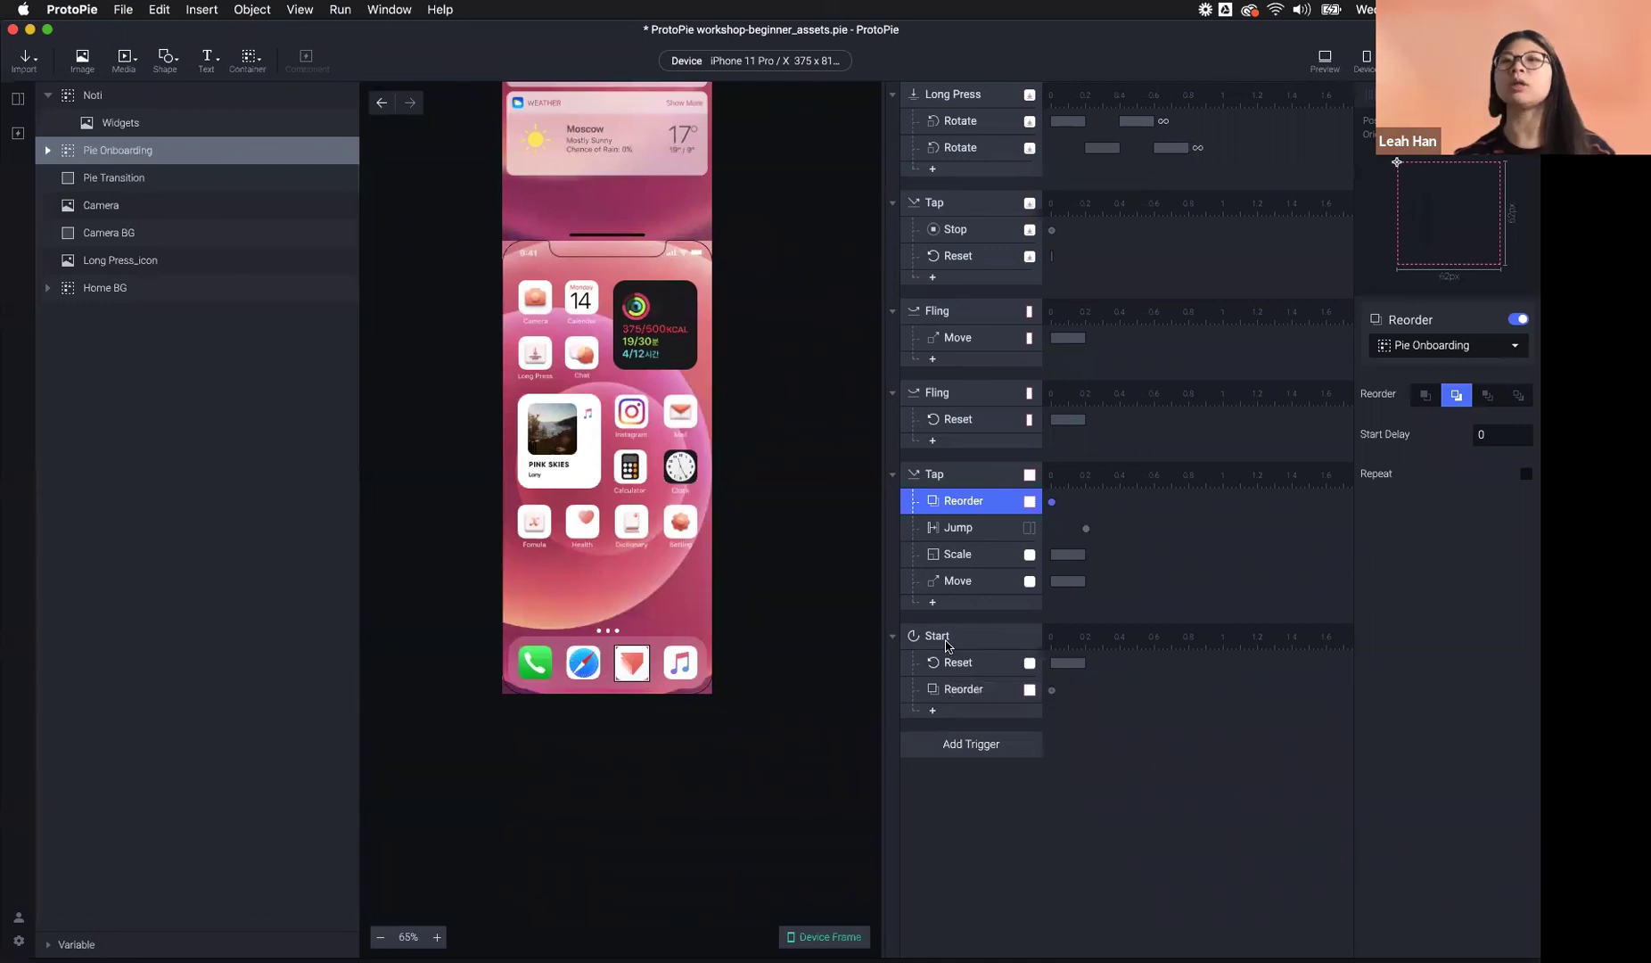
click(980, 645)
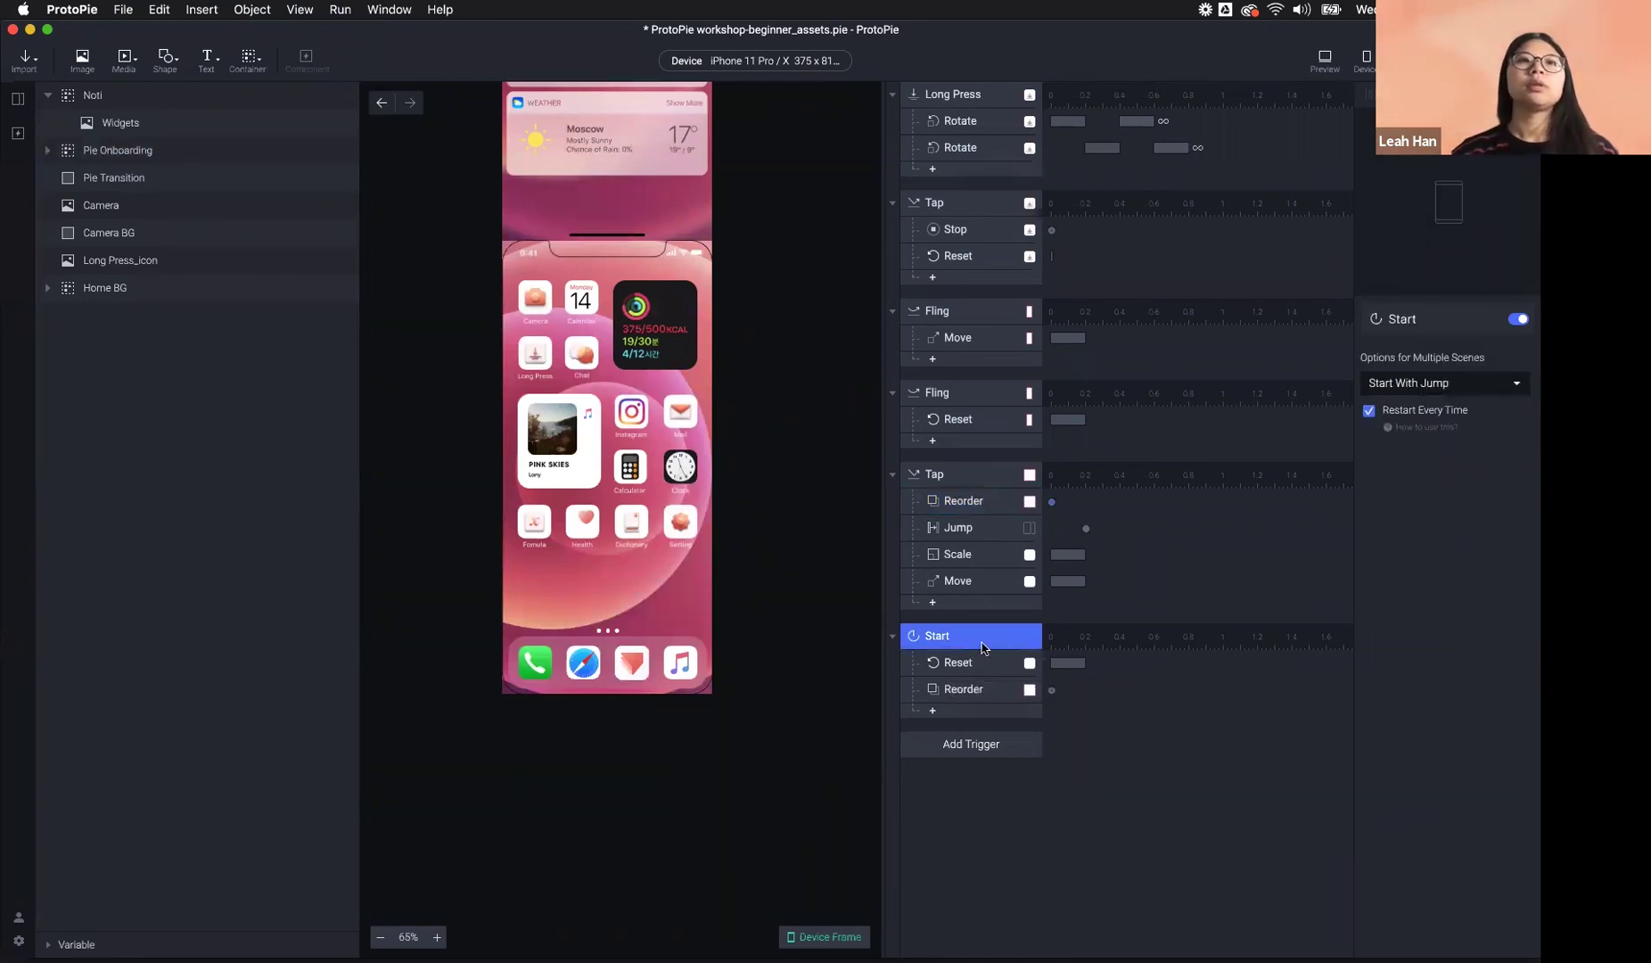